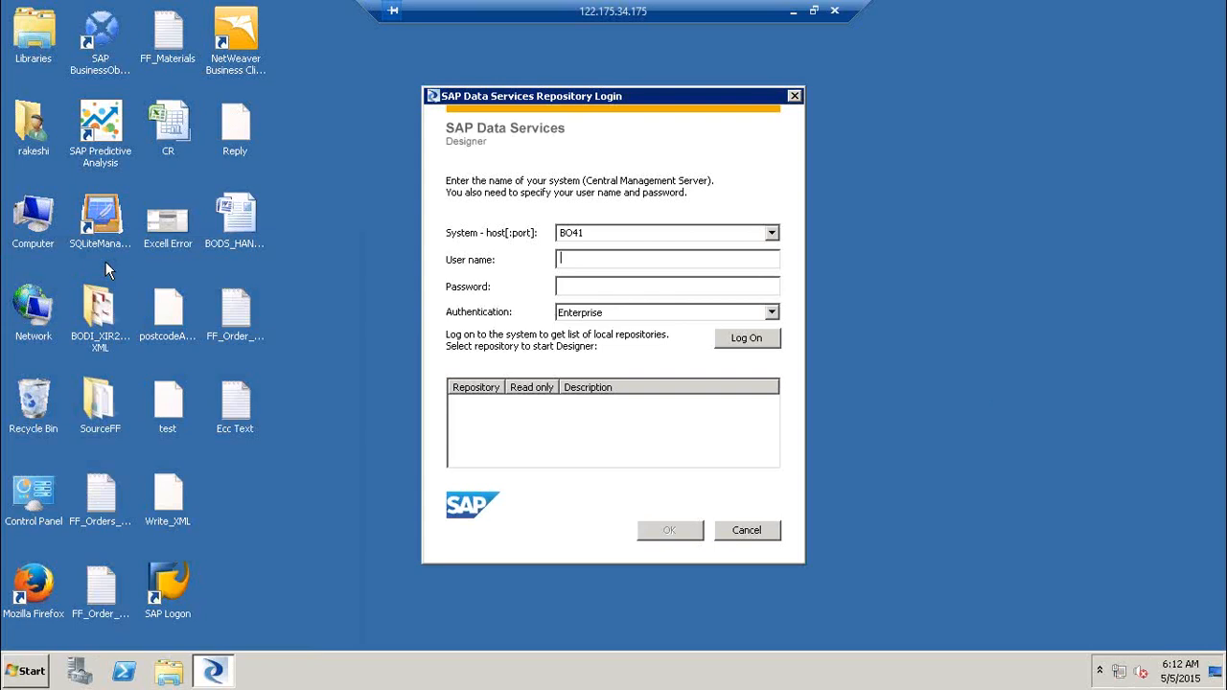
Step: Log on to the BO41 system with the account's user name and password to list the local repositories
type("rakeshi")
type("•••••••")
key("Return")
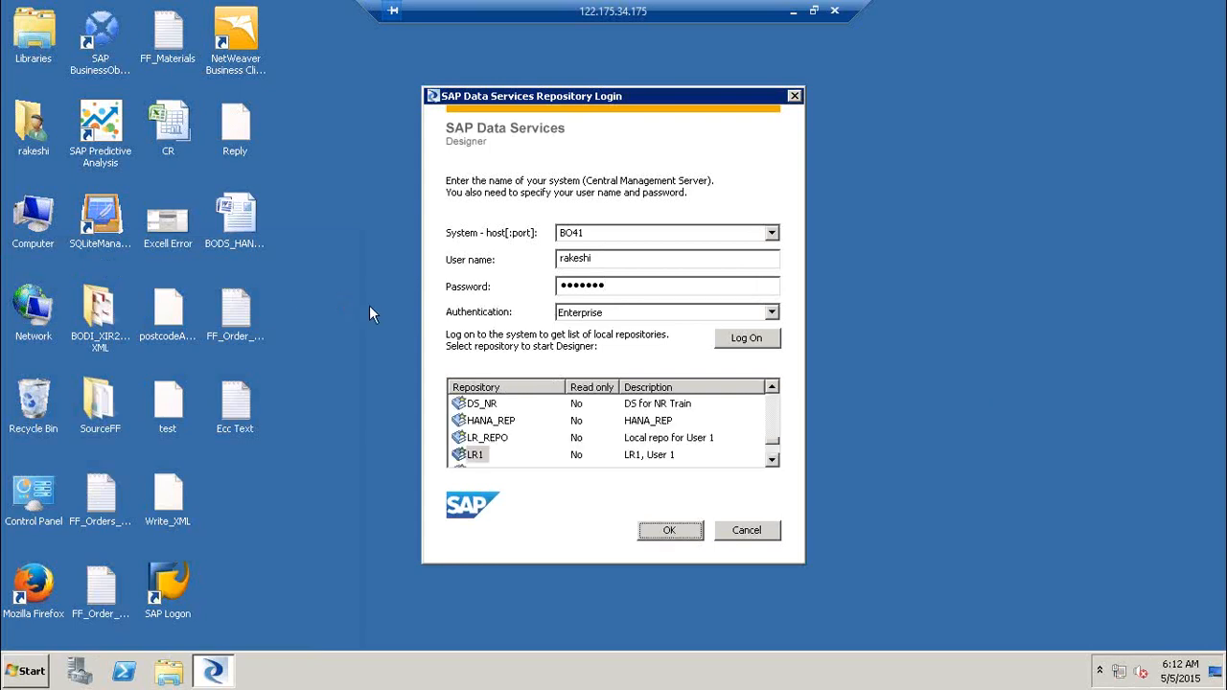
Step: Open the LR1 repository with the repository password and reset the users already logged on to it
left_click(670, 531)
type("••••••")
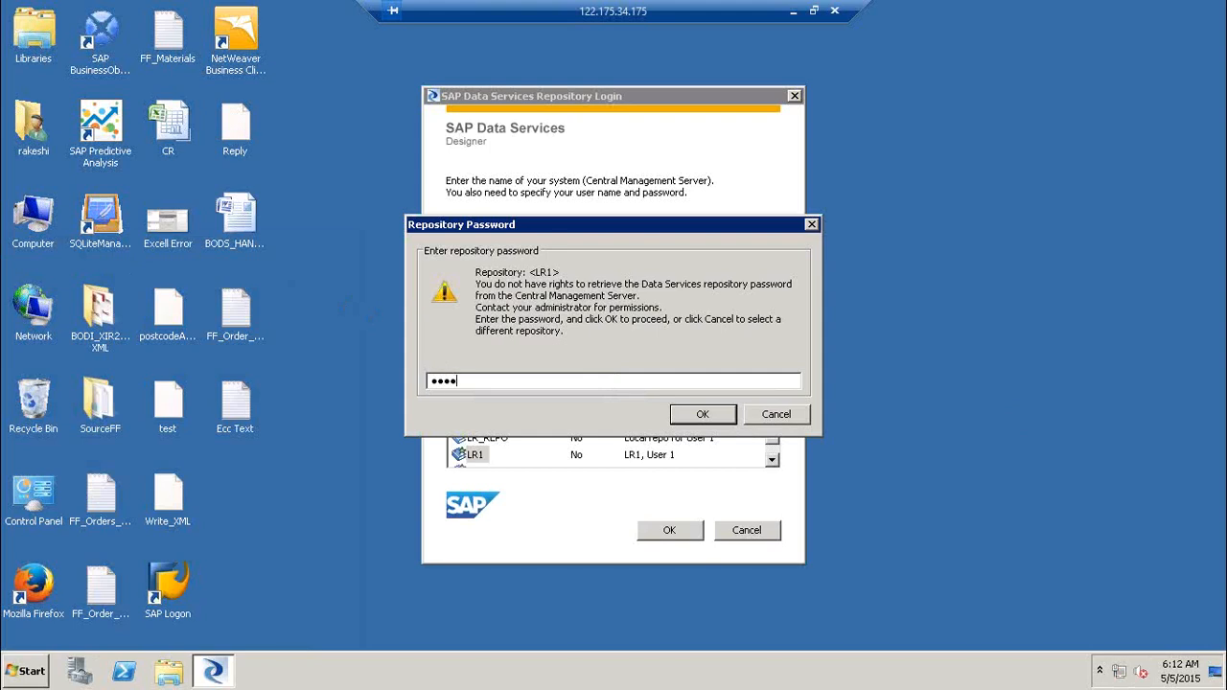
key("Return")
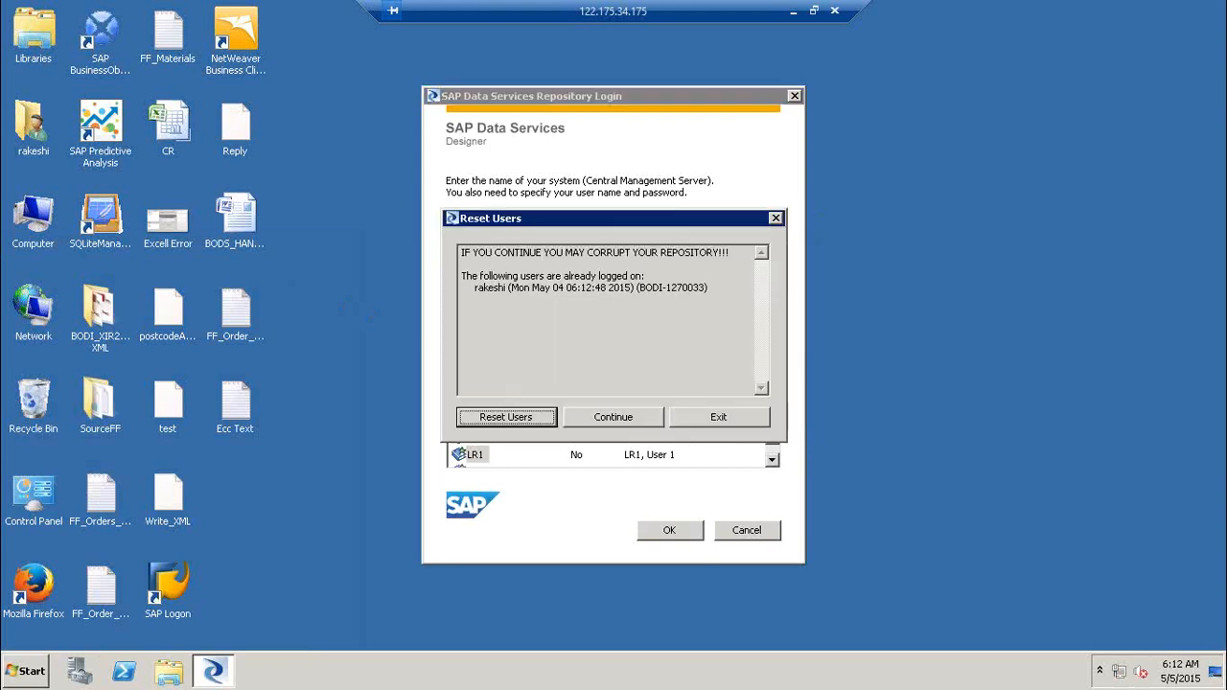
left_click(499, 413)
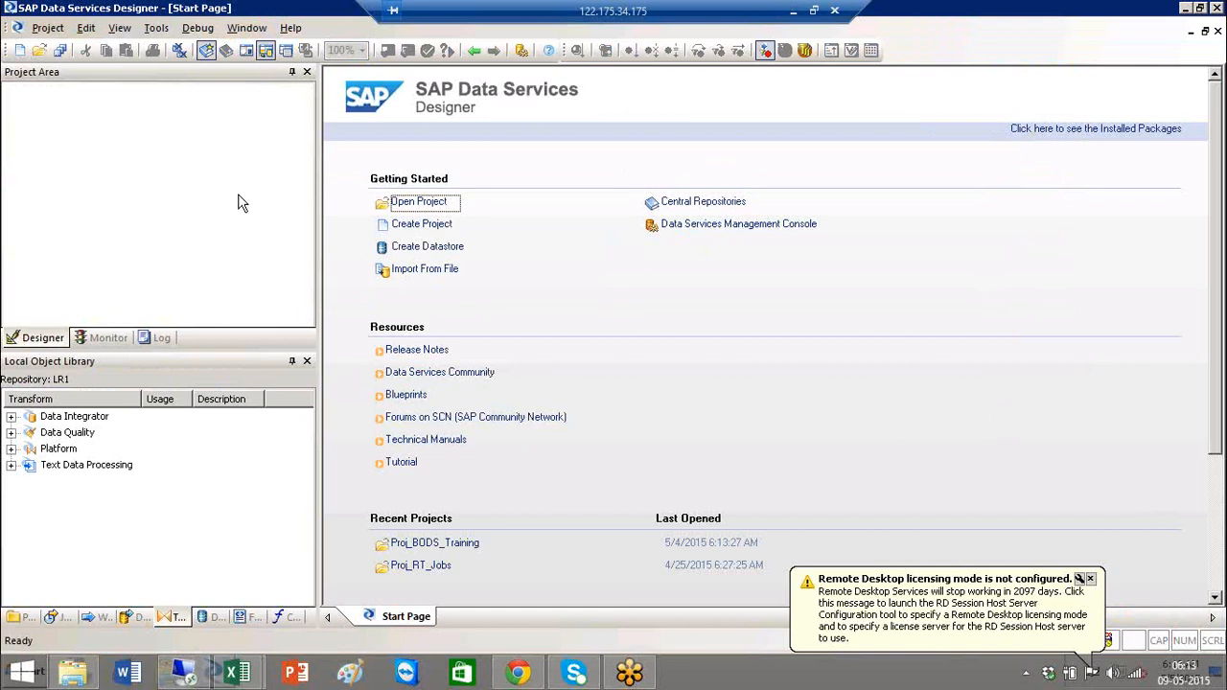
Step: Leave the remote desktop briefly to close the Skype sign-in window, and return to the remote session
left_click(794, 12)
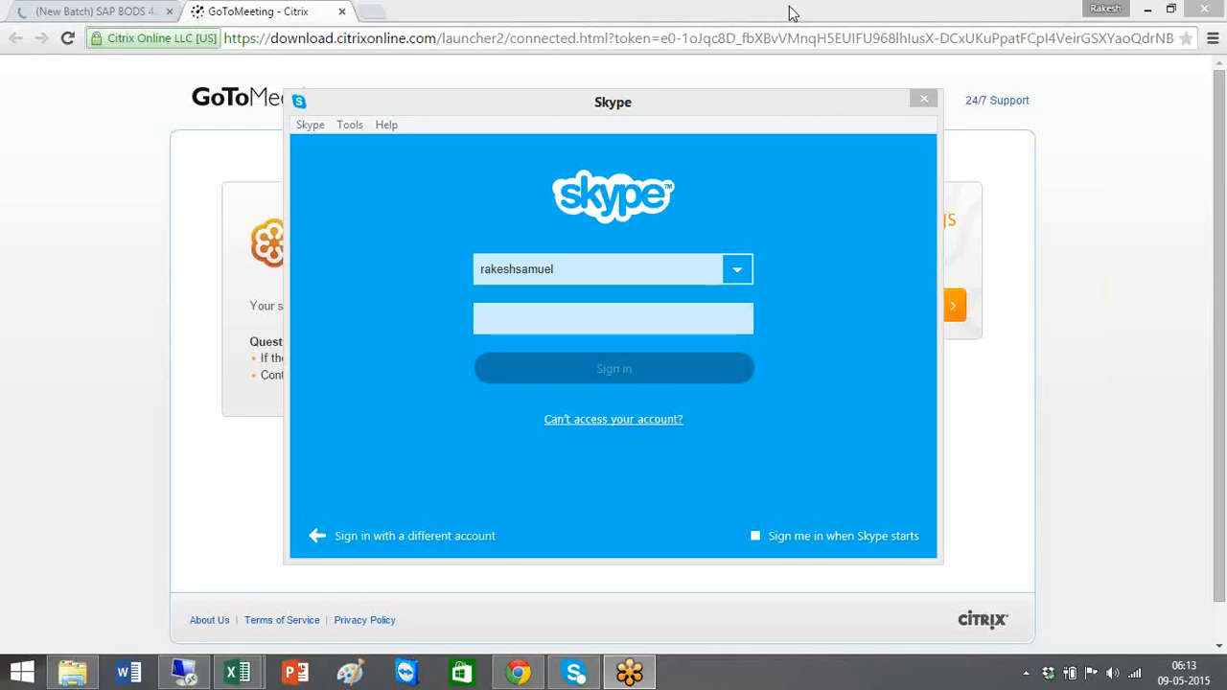
left_click(924, 99)
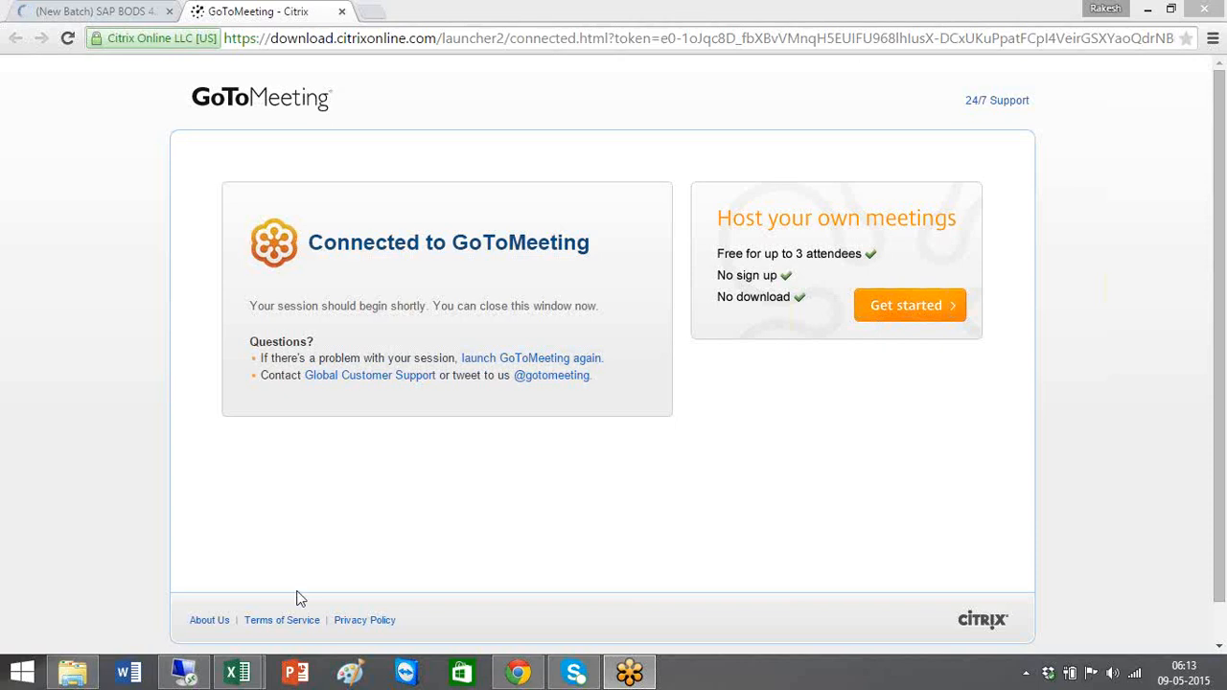
left_click(184, 676)
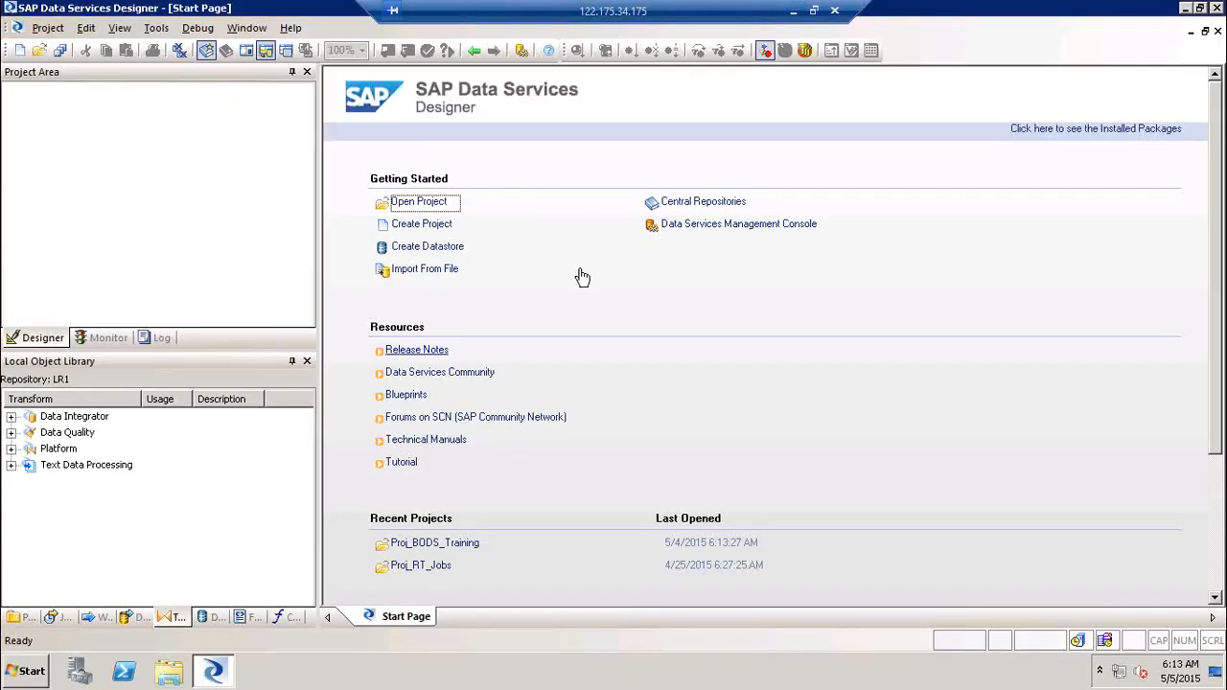
Step: Open the project Proj_BODS_Training from the Local Object Library in the Project Area
left_click(22, 618)
left_click(101, 420)
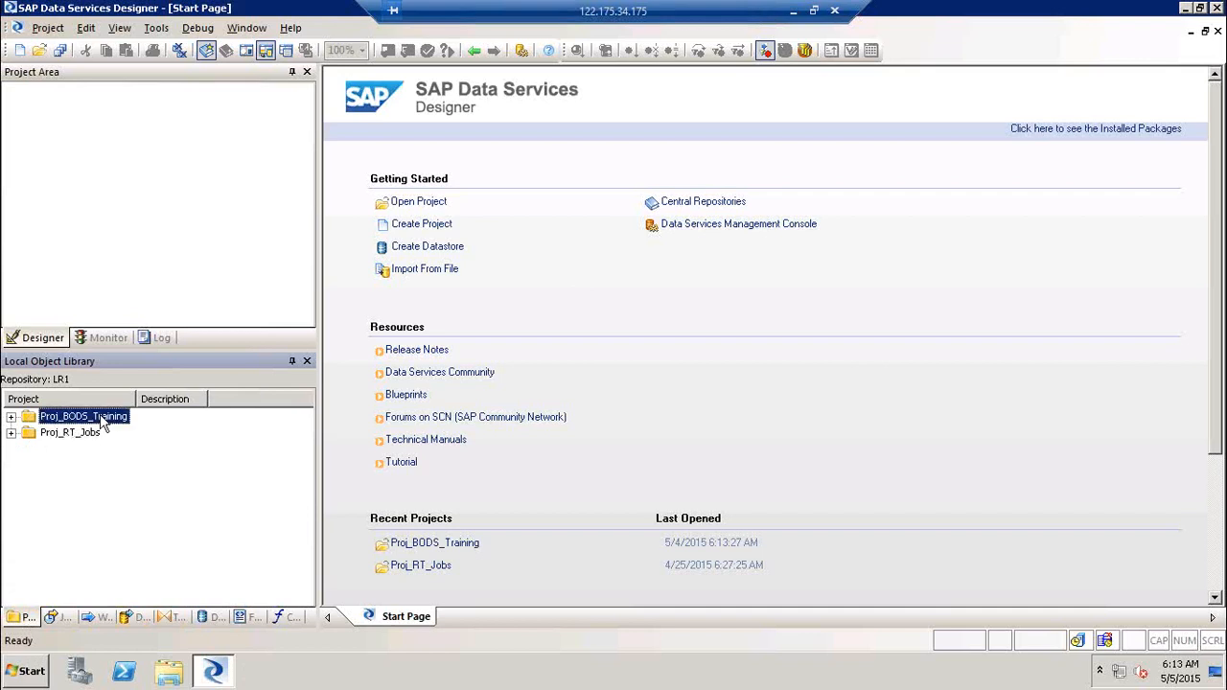
double_click(101, 420)
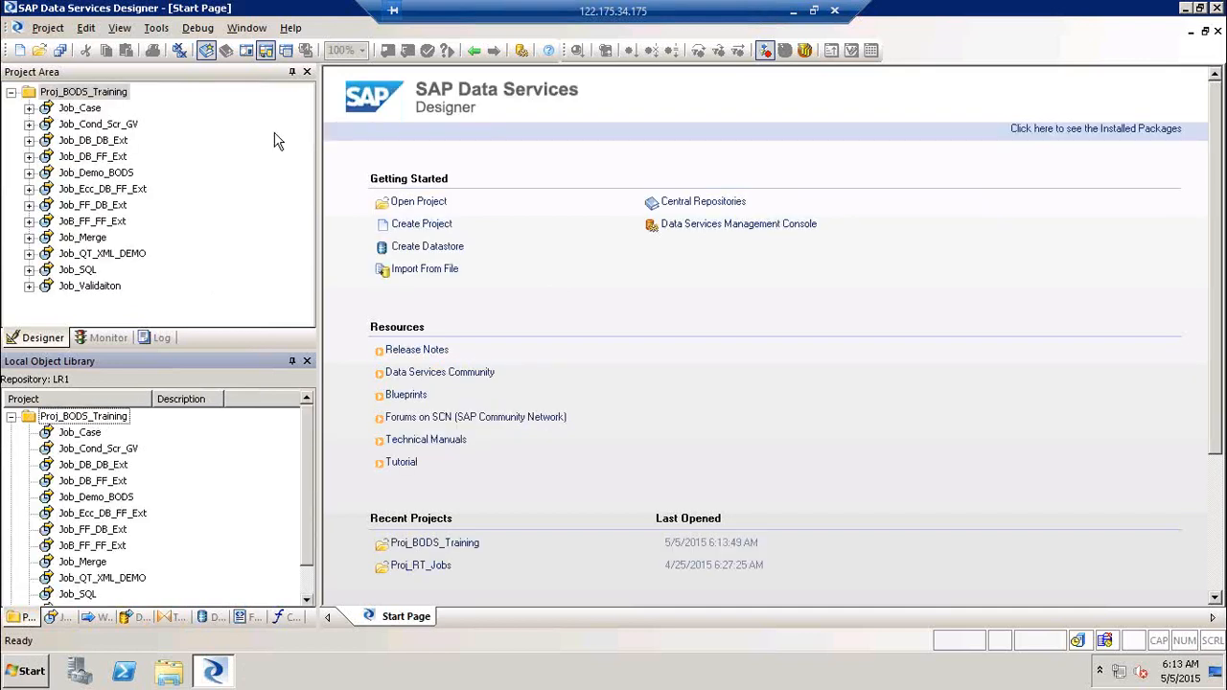
Step: Show the transforms in the Local Object Library and expand the Data Integrator group
left_click(173, 617)
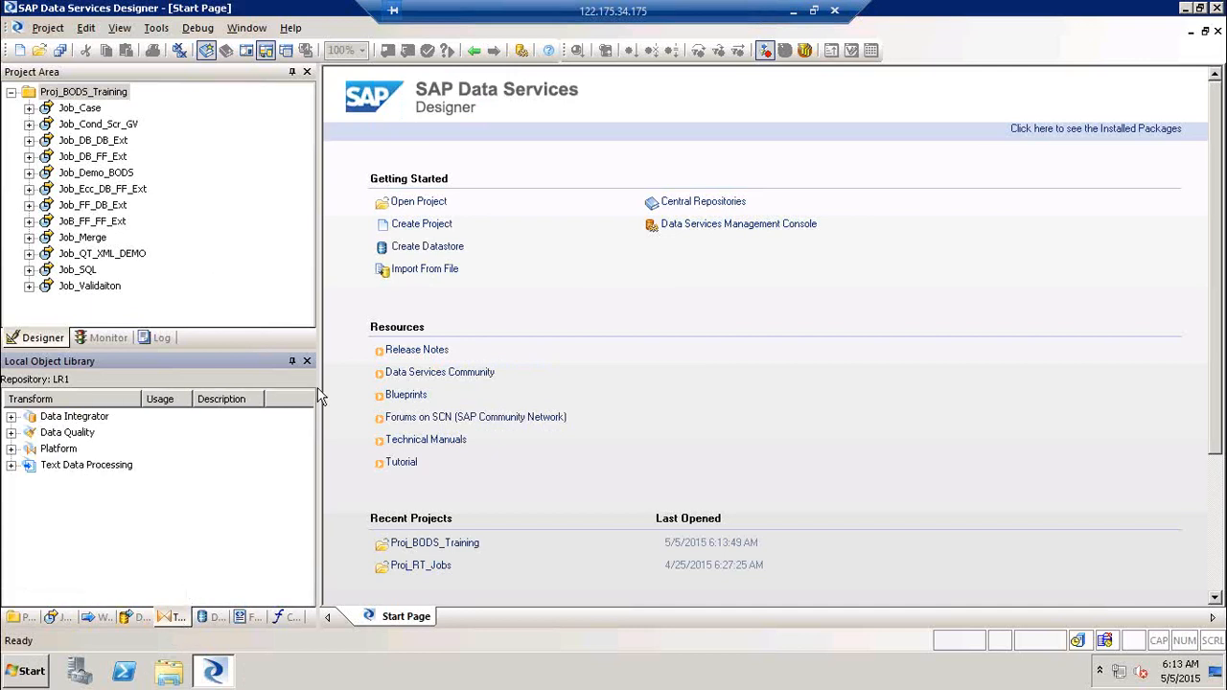
left_click(10, 416)
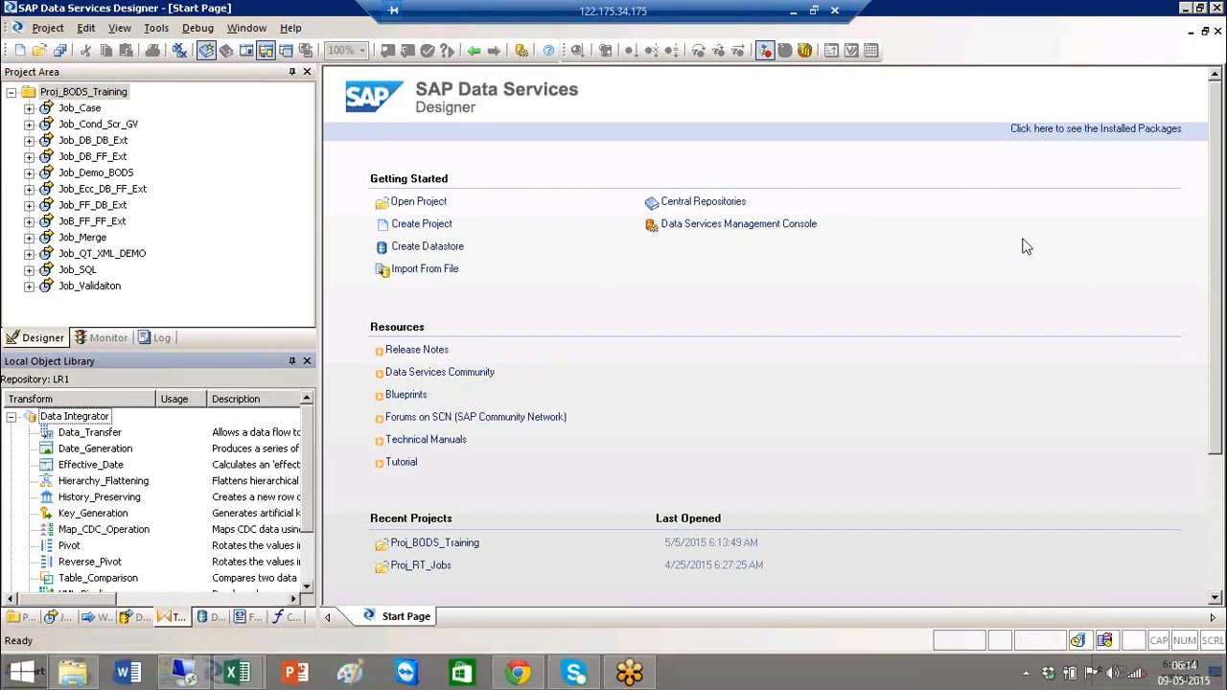
left_click(886, 270)
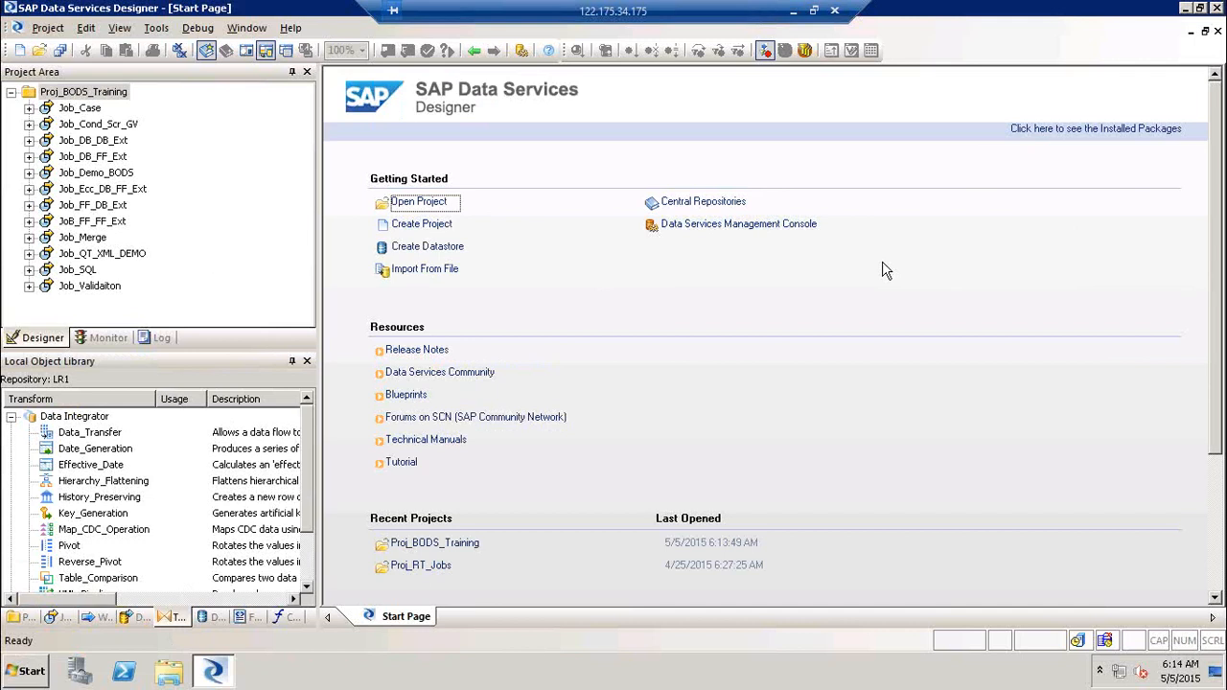
Step: Restore the default window layout, shorten the Project Area to enlarge the Local Object Library, and slightly narrow both panes
left_click_drag(320, 466, 454, 466)
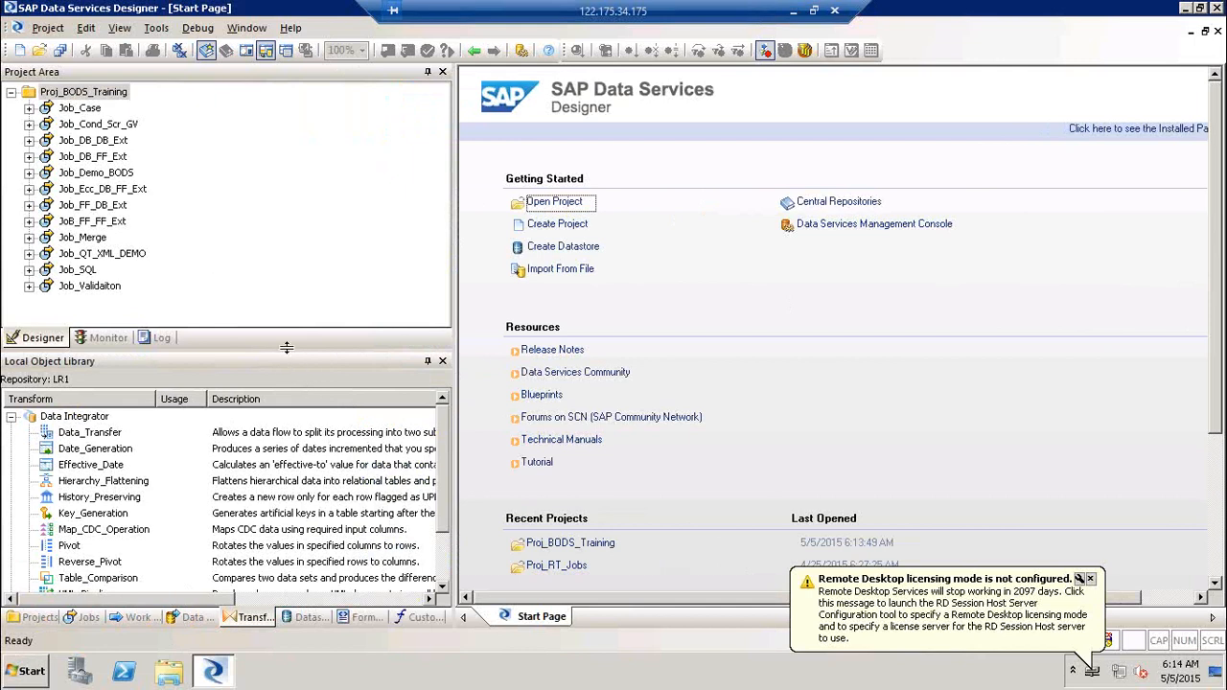
left_click_drag(286, 346, 281, 204)
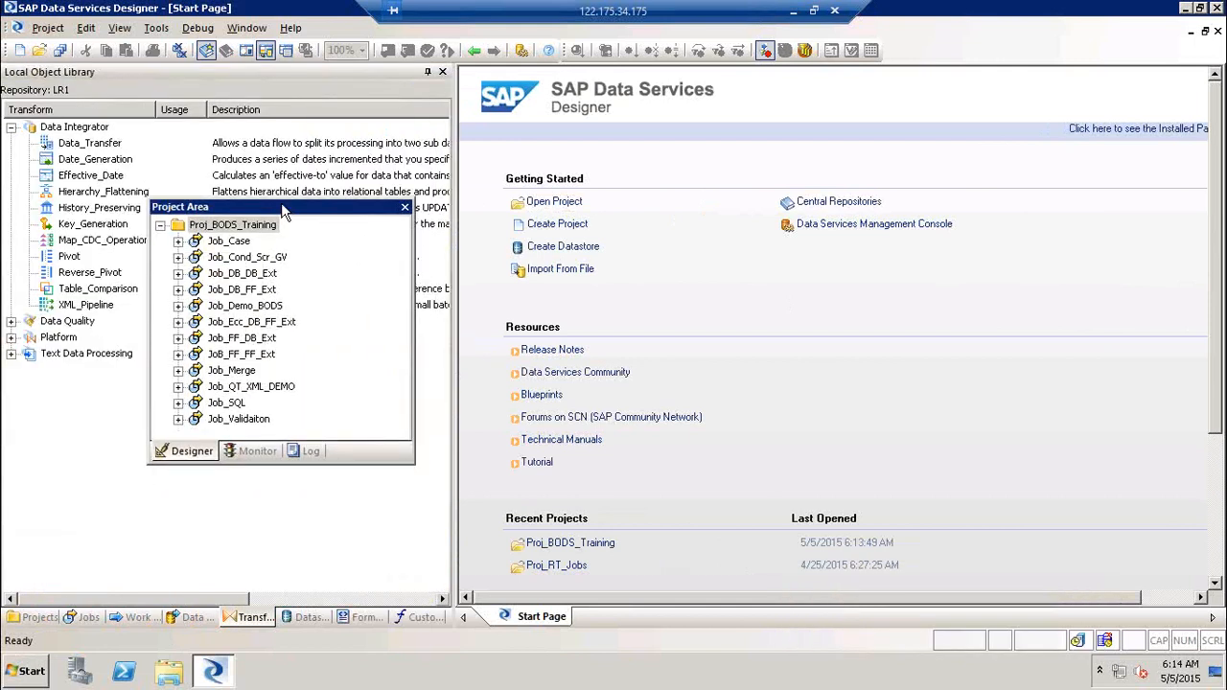
left_click(119, 28)
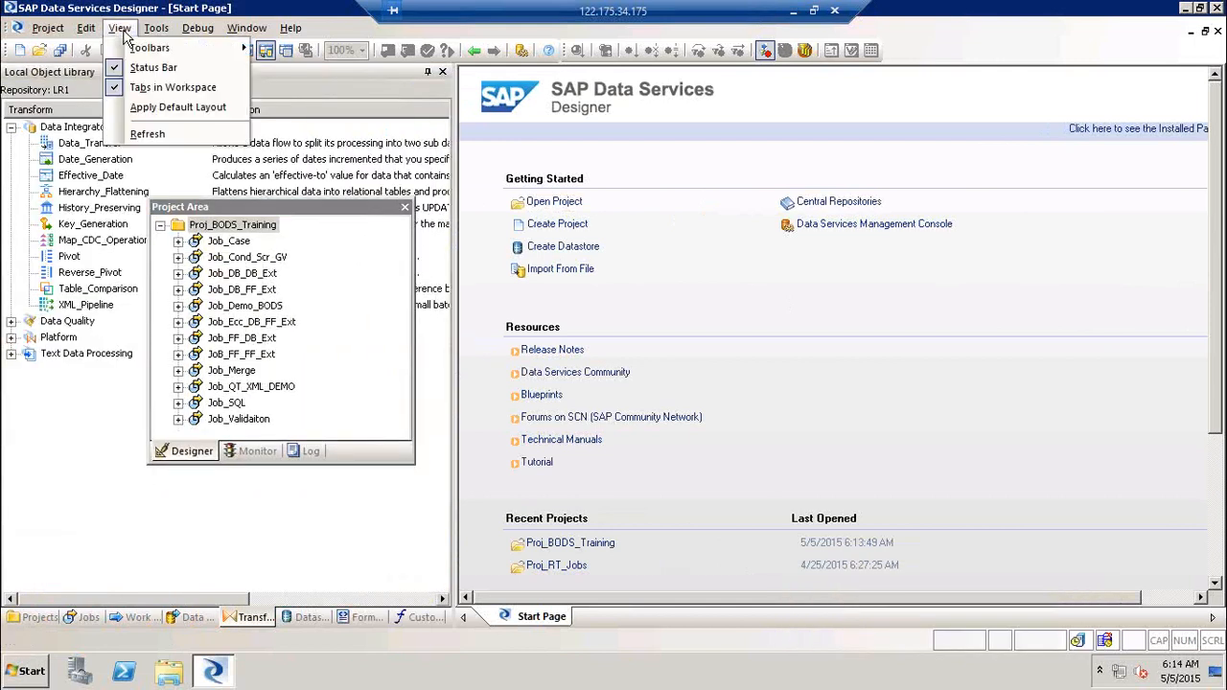
left_click(158, 108)
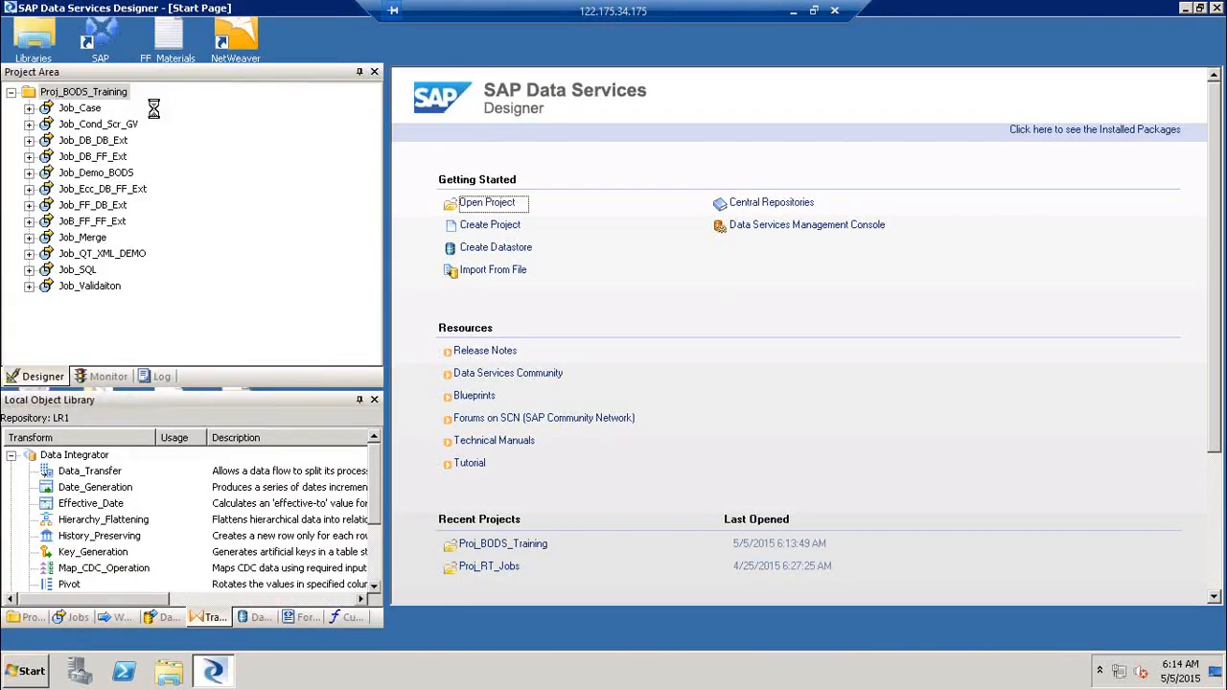
left_click_drag(258, 387, 255, 327)
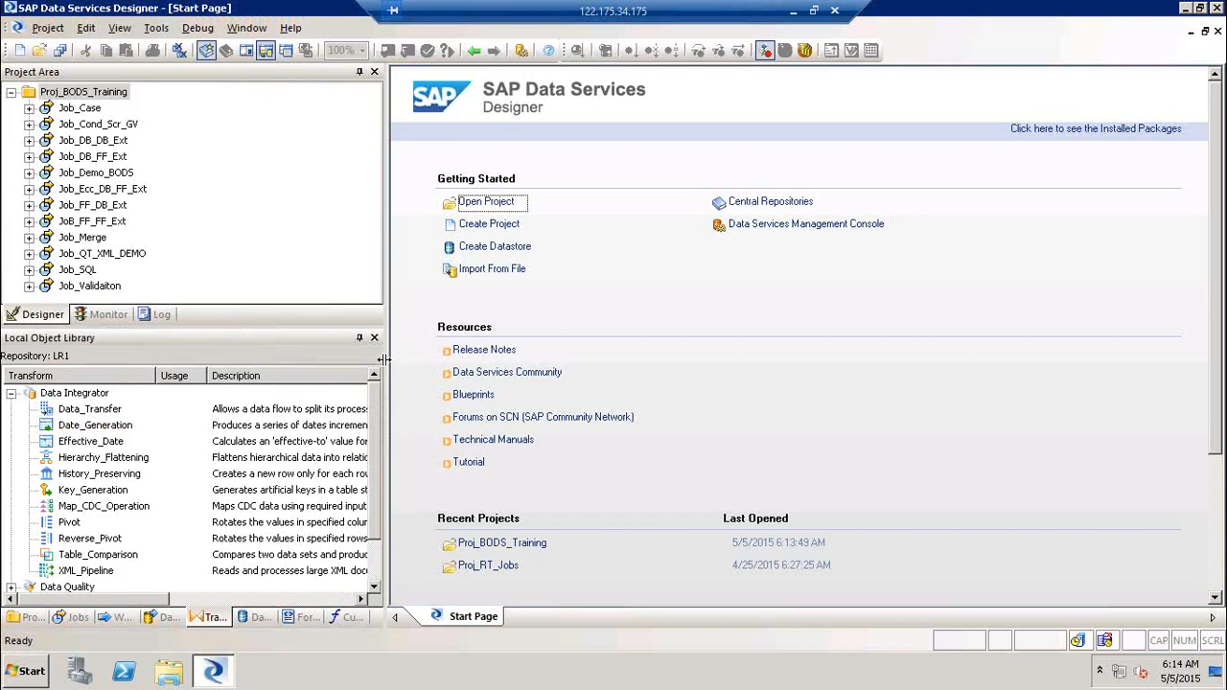
left_click_drag(383, 359, 358, 360)
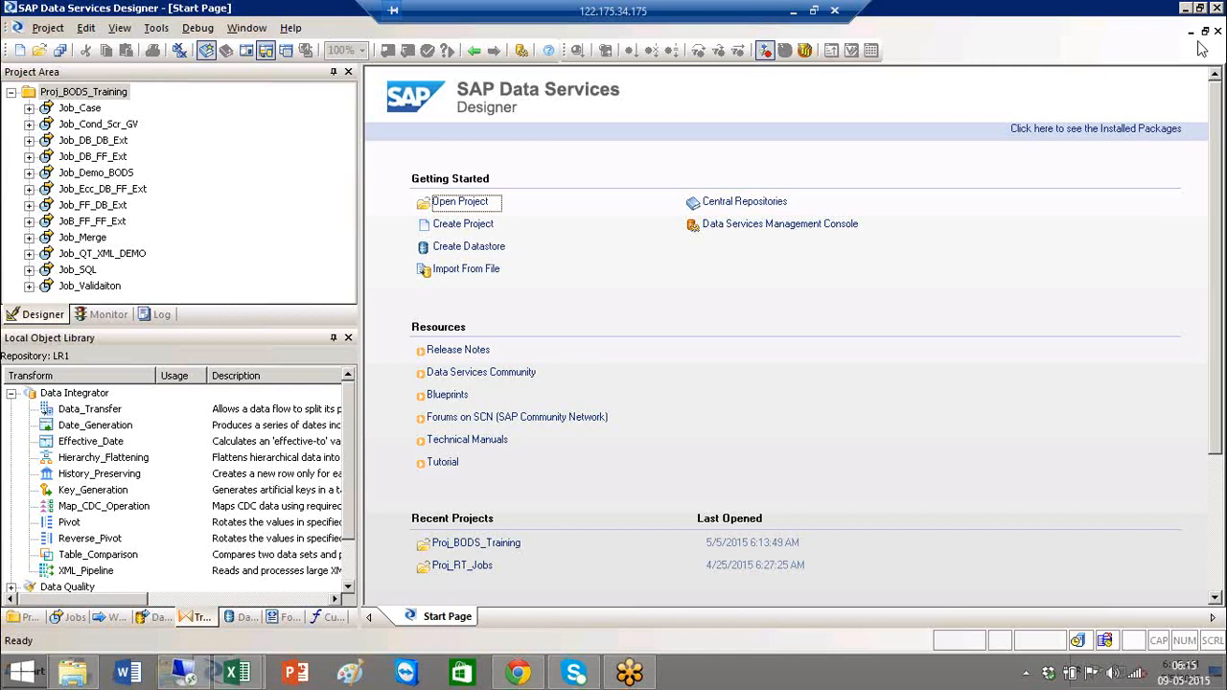
Step: Select the Data_Transfer transform to show its description, and switch to Paint by running mspaint
left_click(95, 410)
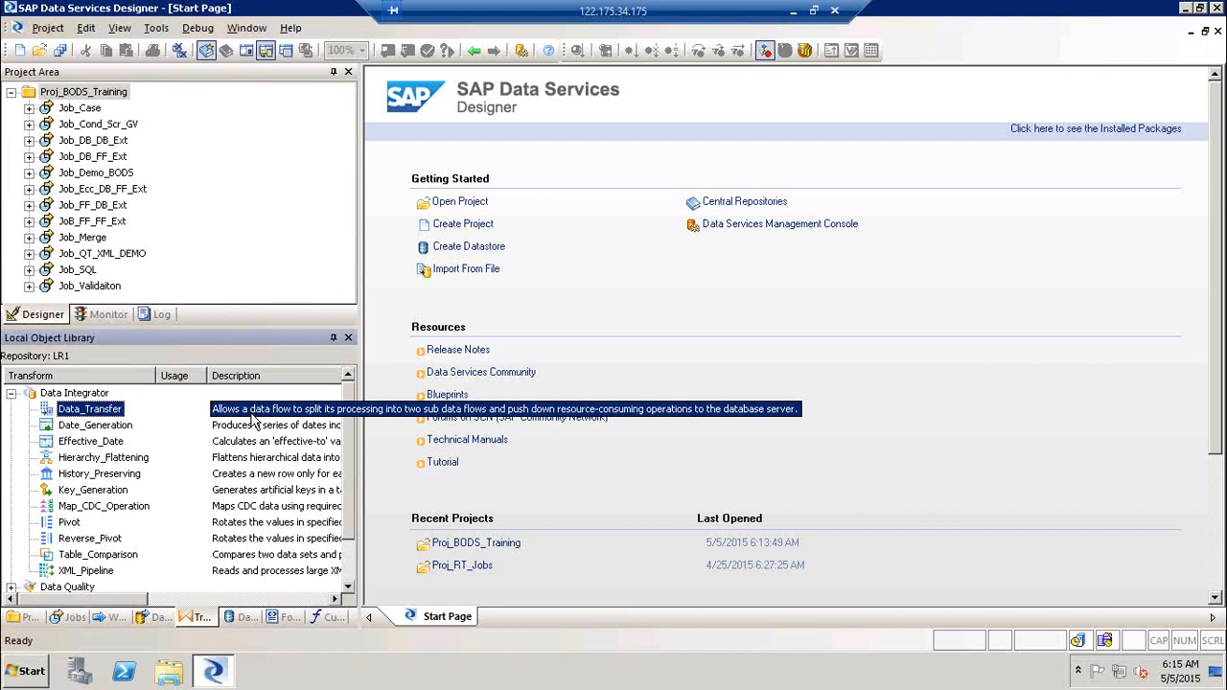
key("super+r")
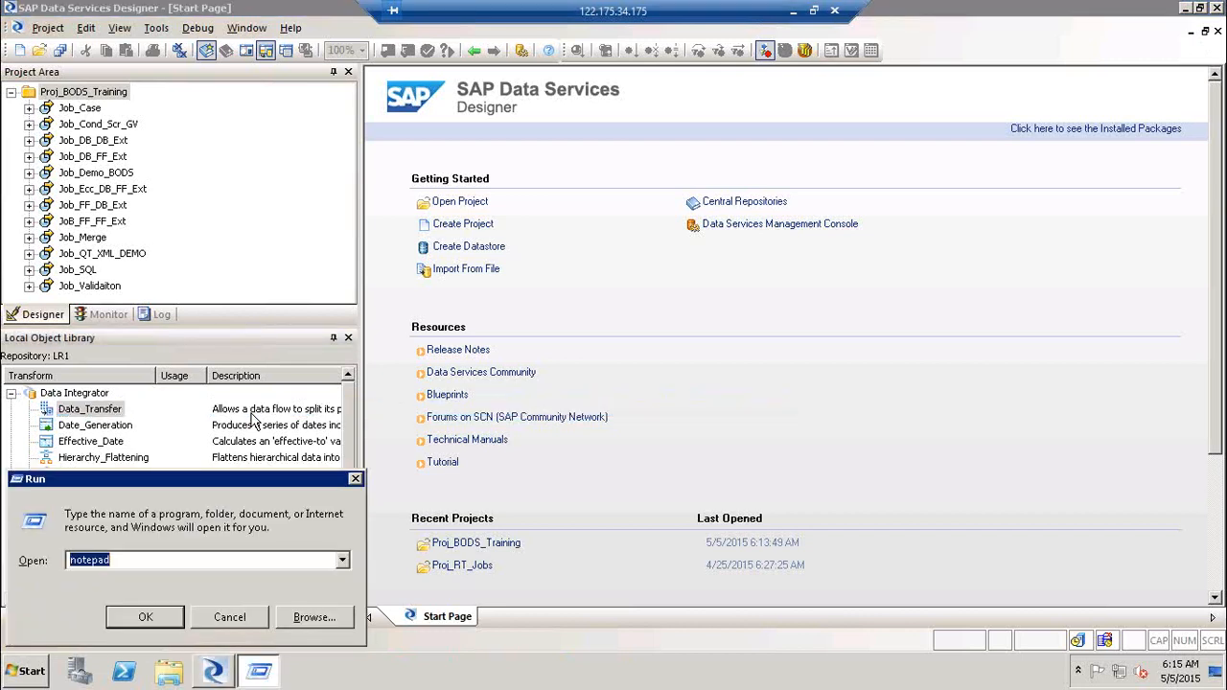
type("mspaint")
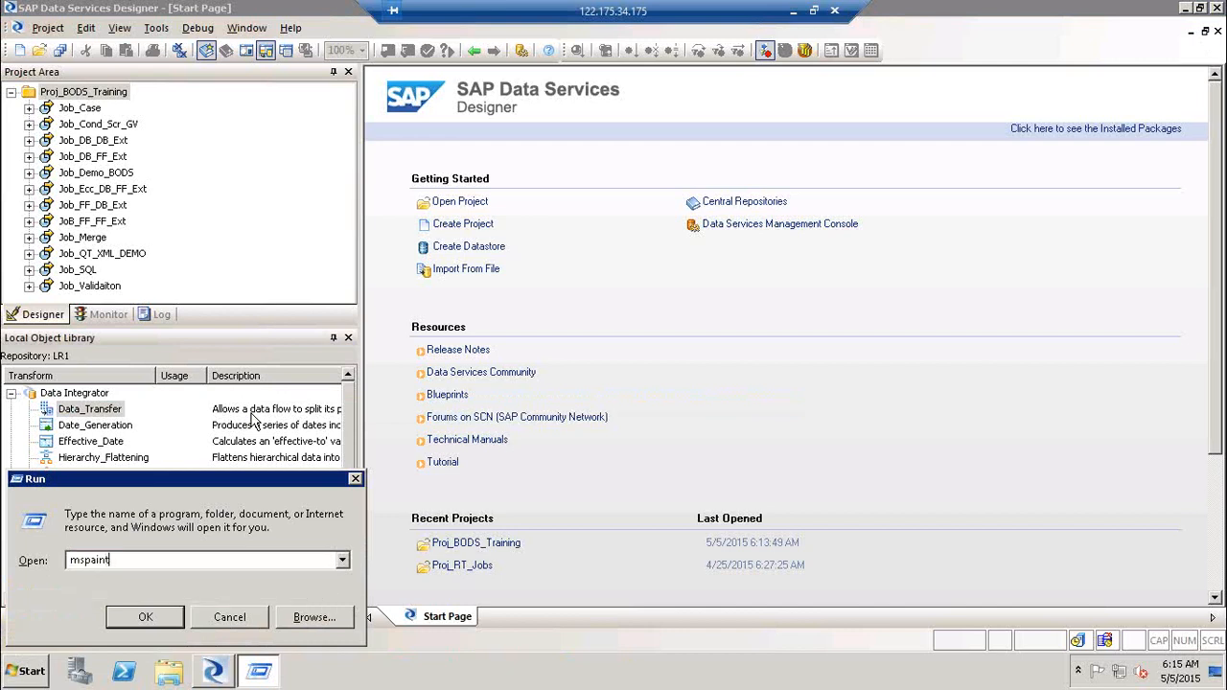
key("Return")
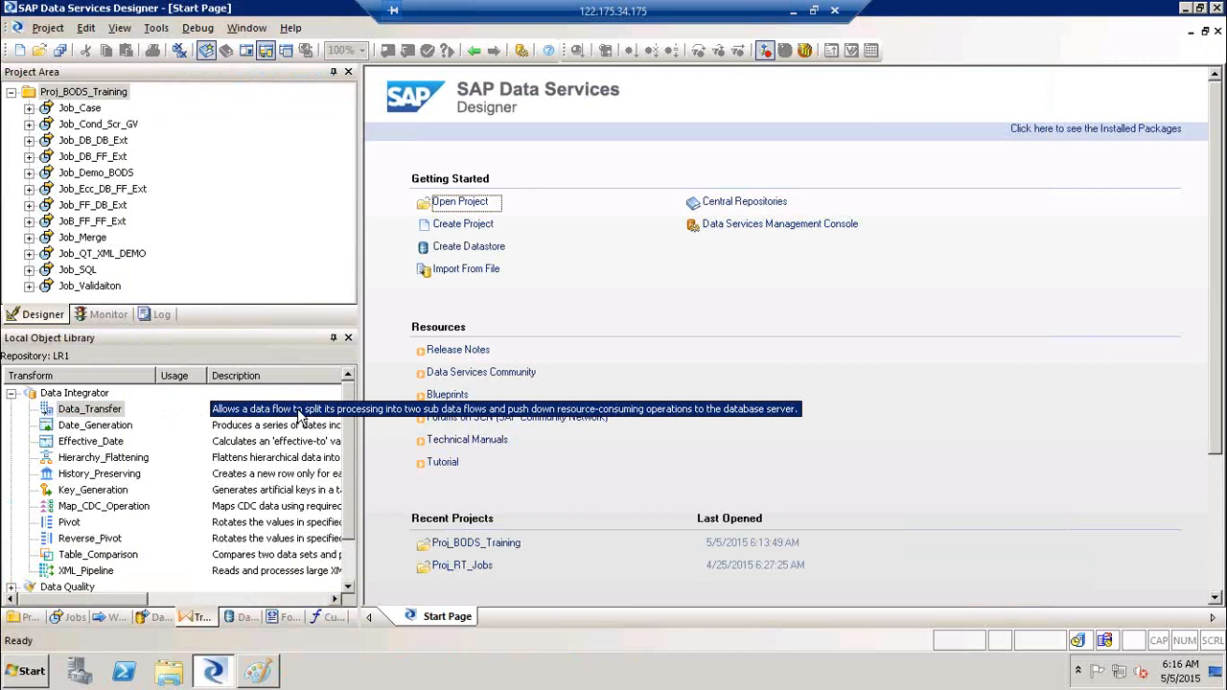
key("alt+Tab")
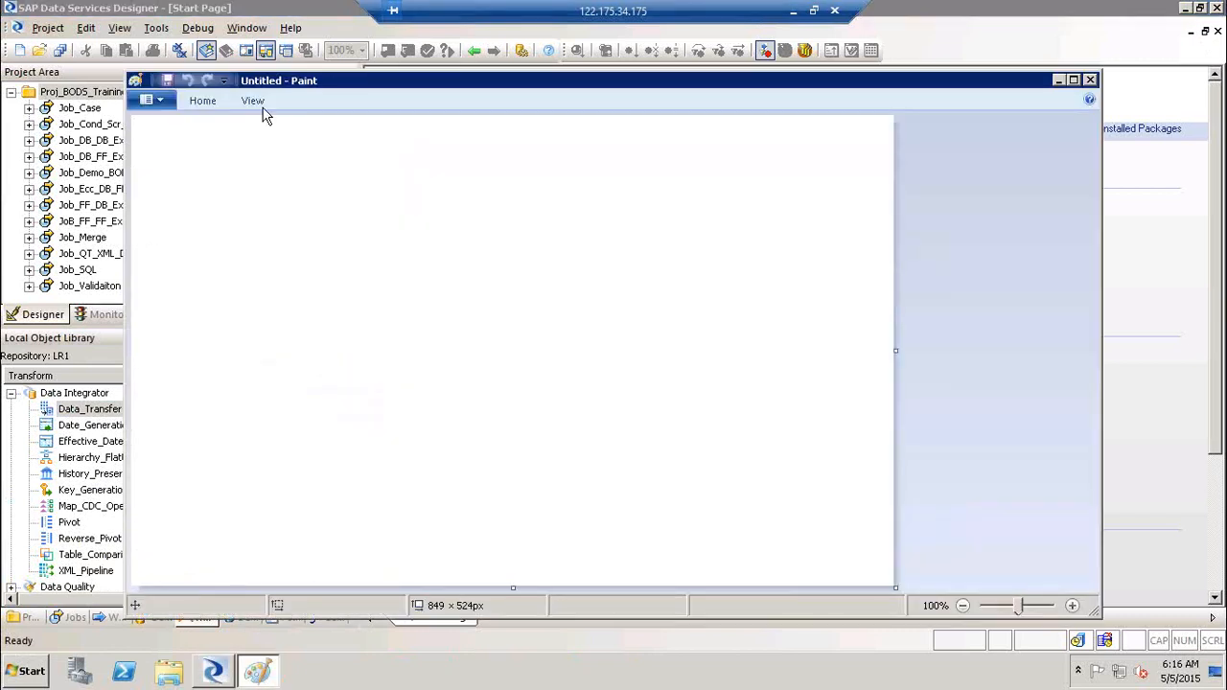
Step: Draw a large rectangle outline about 422 × 156 px in the upper middle of the blank canvas
left_click(202, 100)
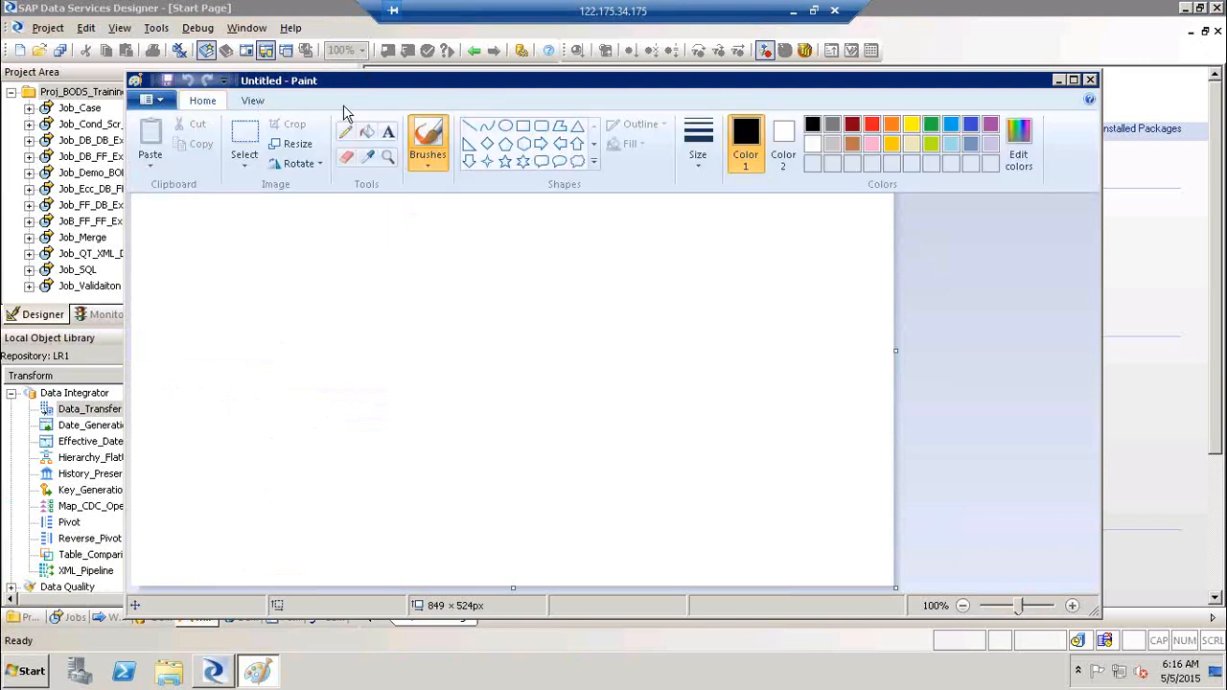
left_click(522, 124)
left_click_drag(256, 240, 636, 380)
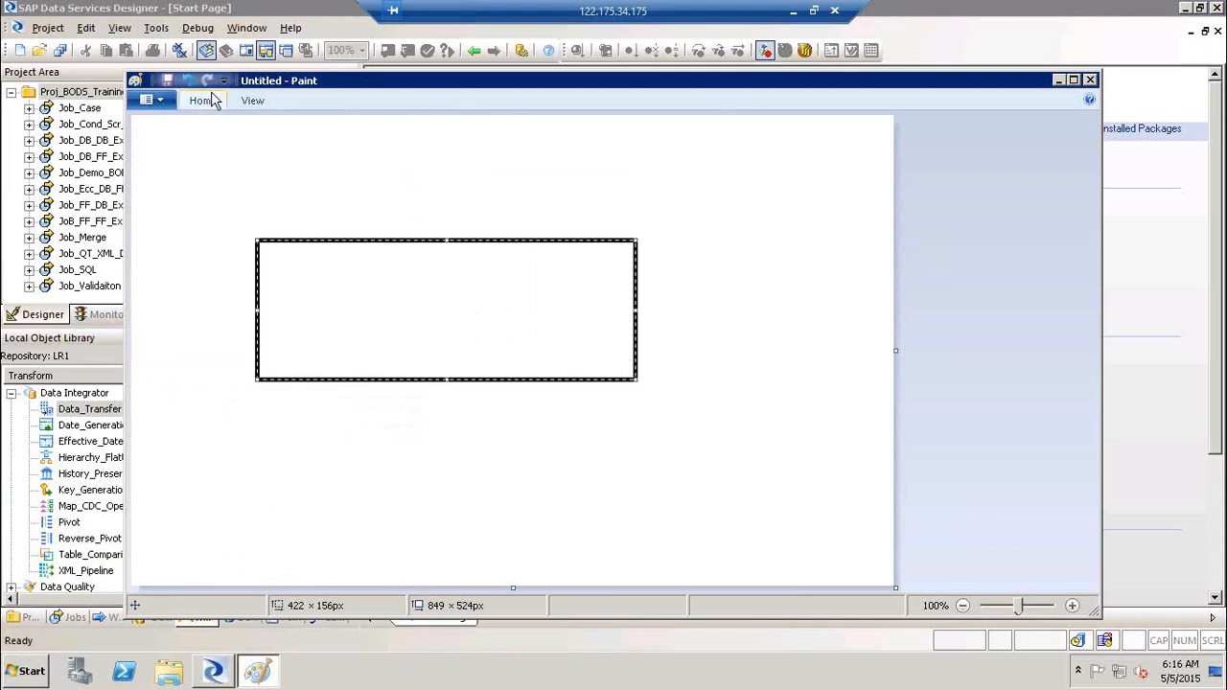
Step: Draw two small rectangles inside the large one, about 48 × 63 px near its left end and 53 × 76 px near its right end
left_click(203, 101)
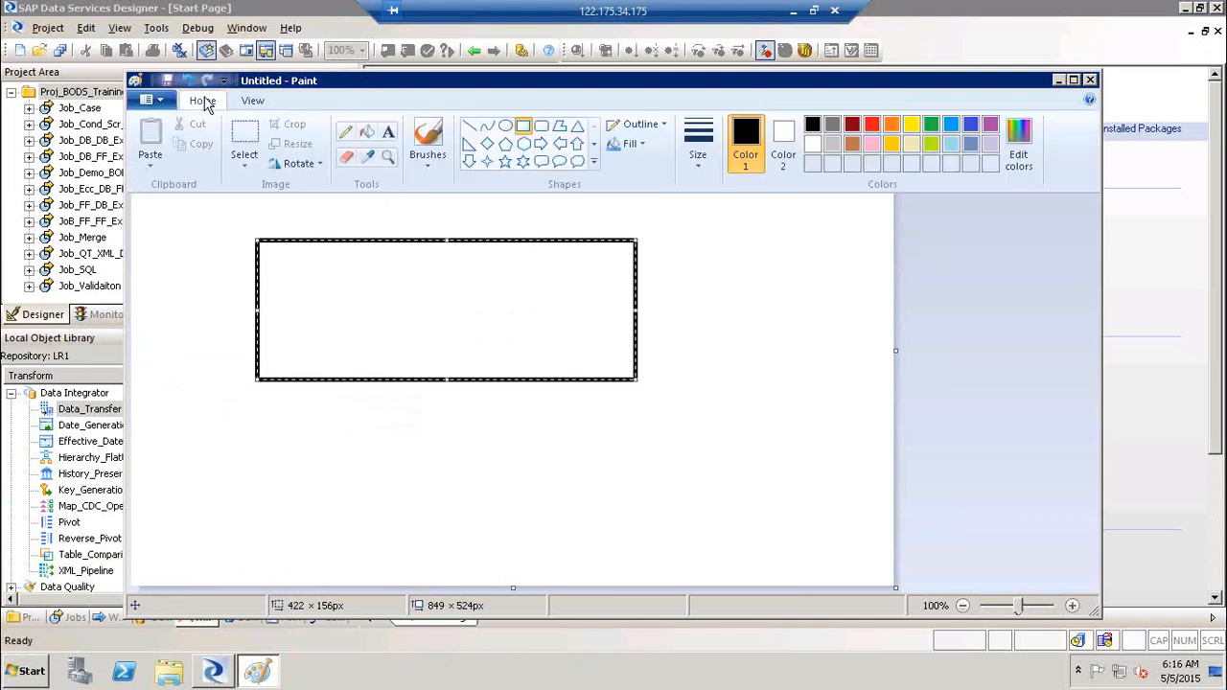
left_click(523, 126)
left_click(524, 126)
left_click_drag(278, 284, 324, 342)
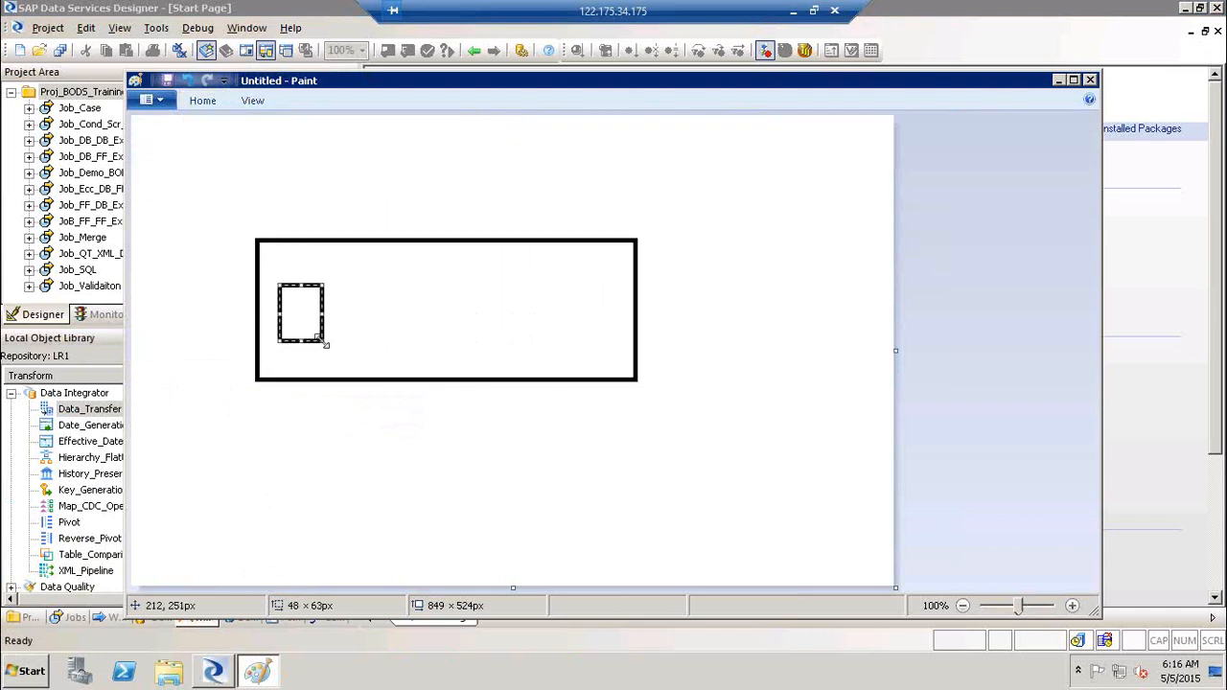
left_click(558, 290)
left_click_drag(547, 275, 597, 344)
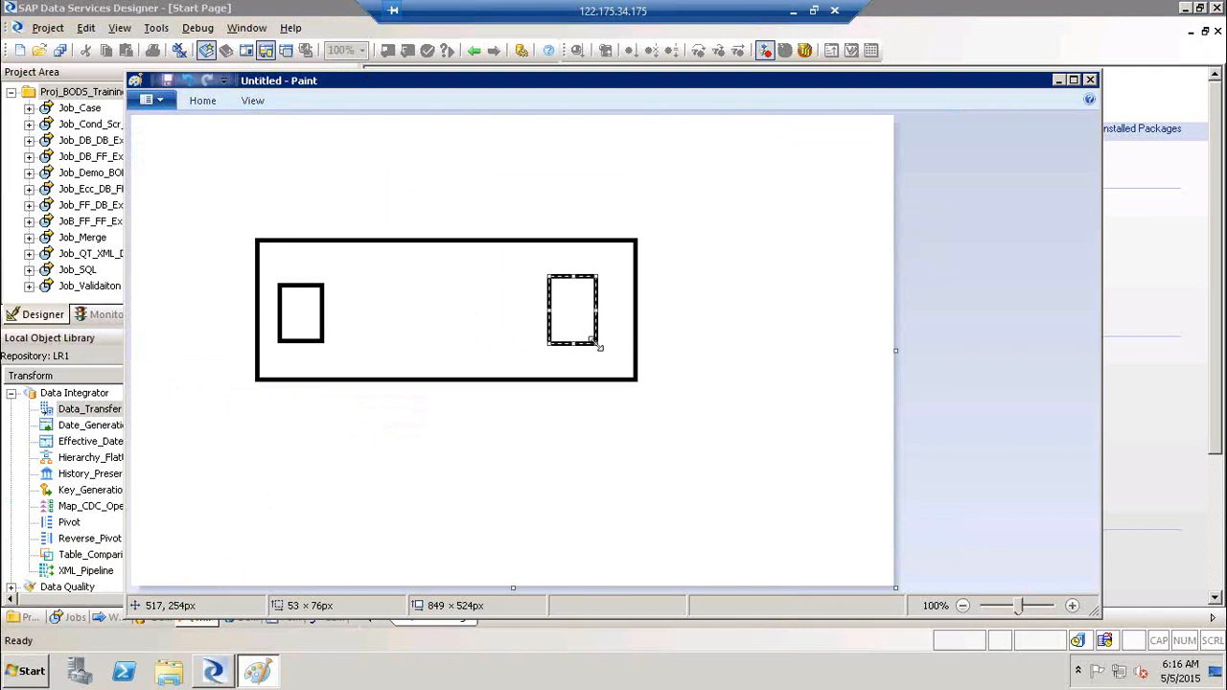
Step: Draw two diamonds between the small rectangles, about 34 × 52 px beside the left one and 32 × 53 px nearer the right one
left_click(211, 103)
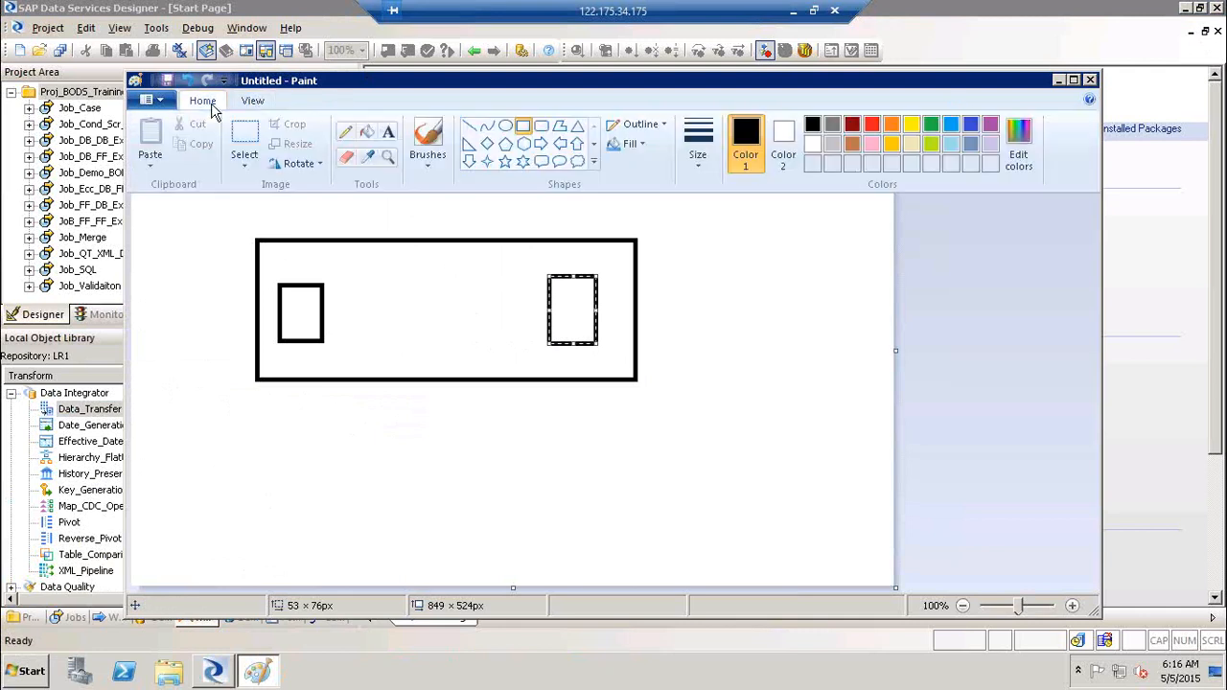
left_click(491, 149)
left_click_drag(352, 293, 383, 341)
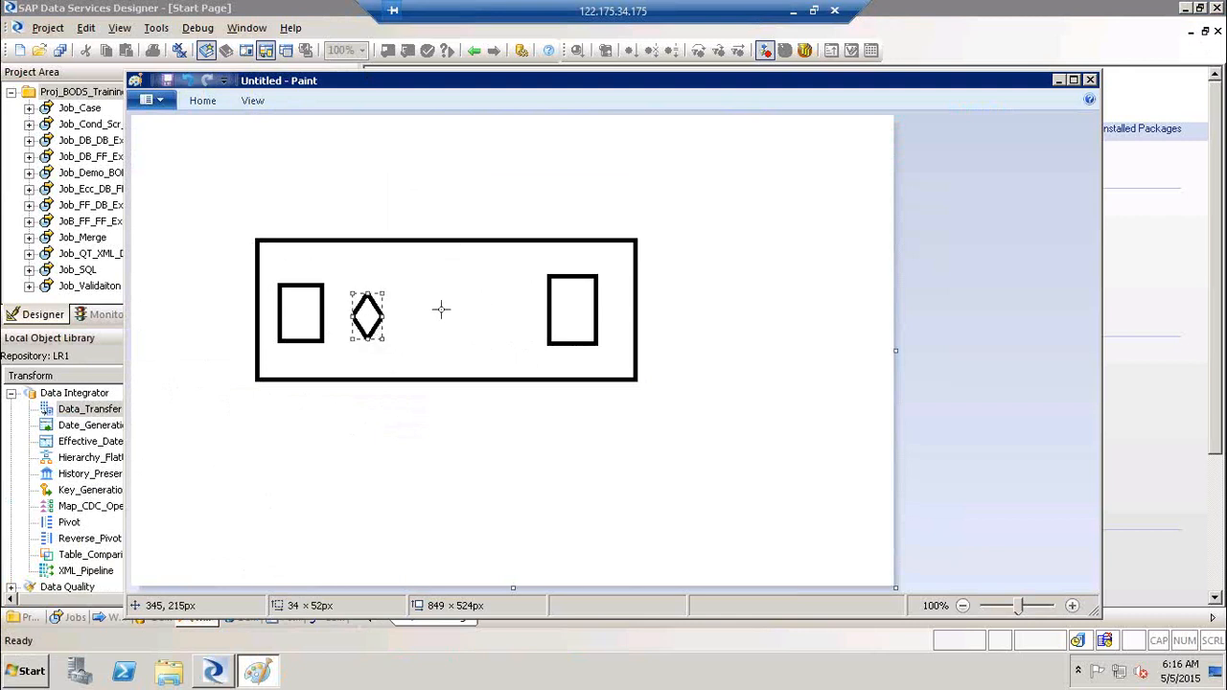
mouse_move(463, 297)
left_mouse_down()
mouse_move(473, 347)
mouse_move(491, 348)
left_mouse_up()
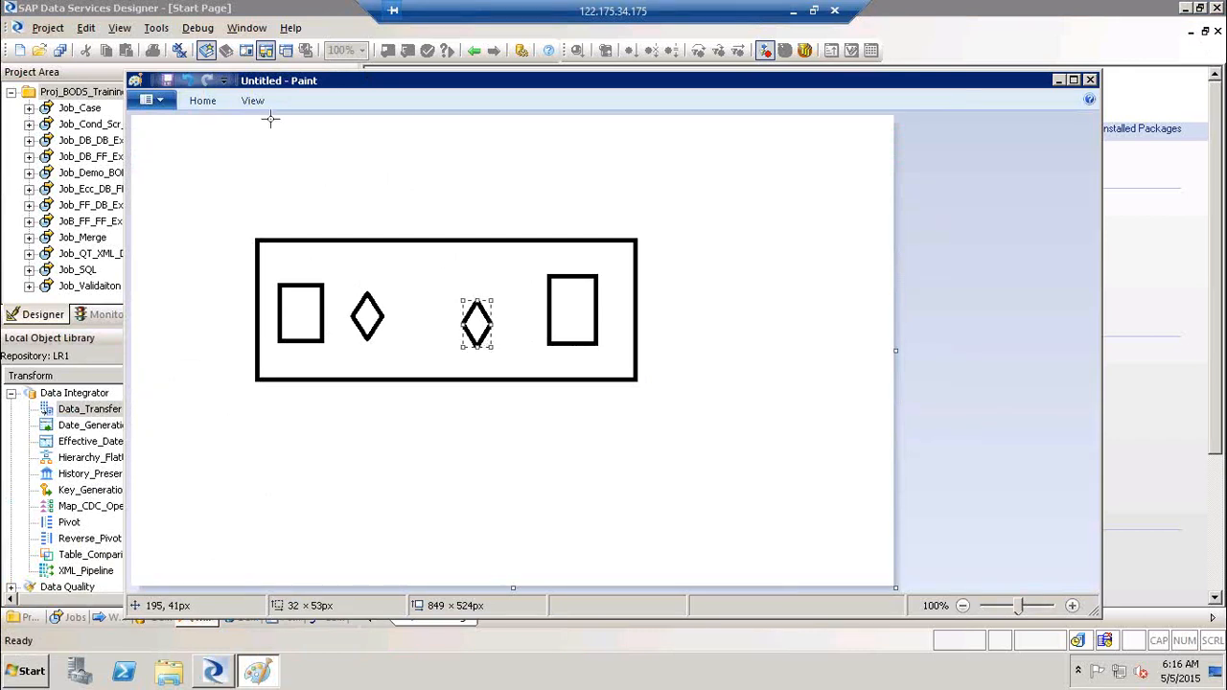
Step: Connect the left rectangle, the two diamonds and the right rectangle in sequence with straight lines
left_click(192, 103)
left_click(374, 299)
mouse_move(323, 309)
left_mouse_down()
mouse_move(468, 323)
mouse_move(548, 313)
left_mouse_up()
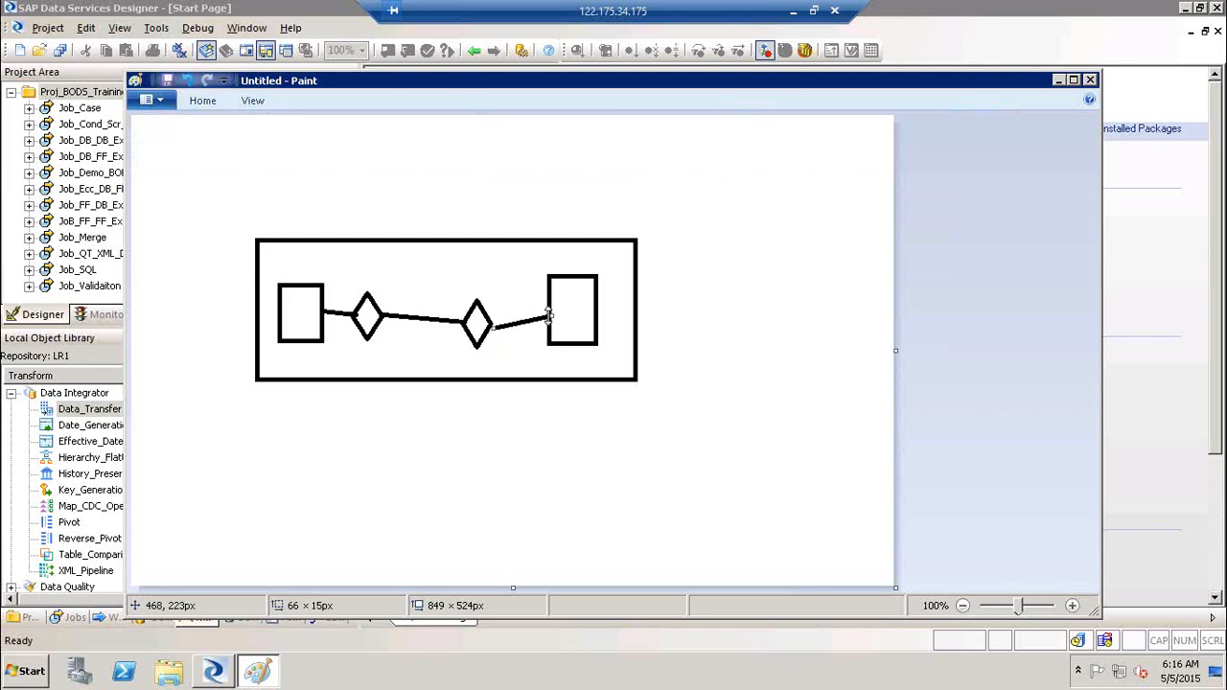
Step: Add the text 10,000 above the left small rectangle and Groupby below the left diamond
left_click(205, 105)
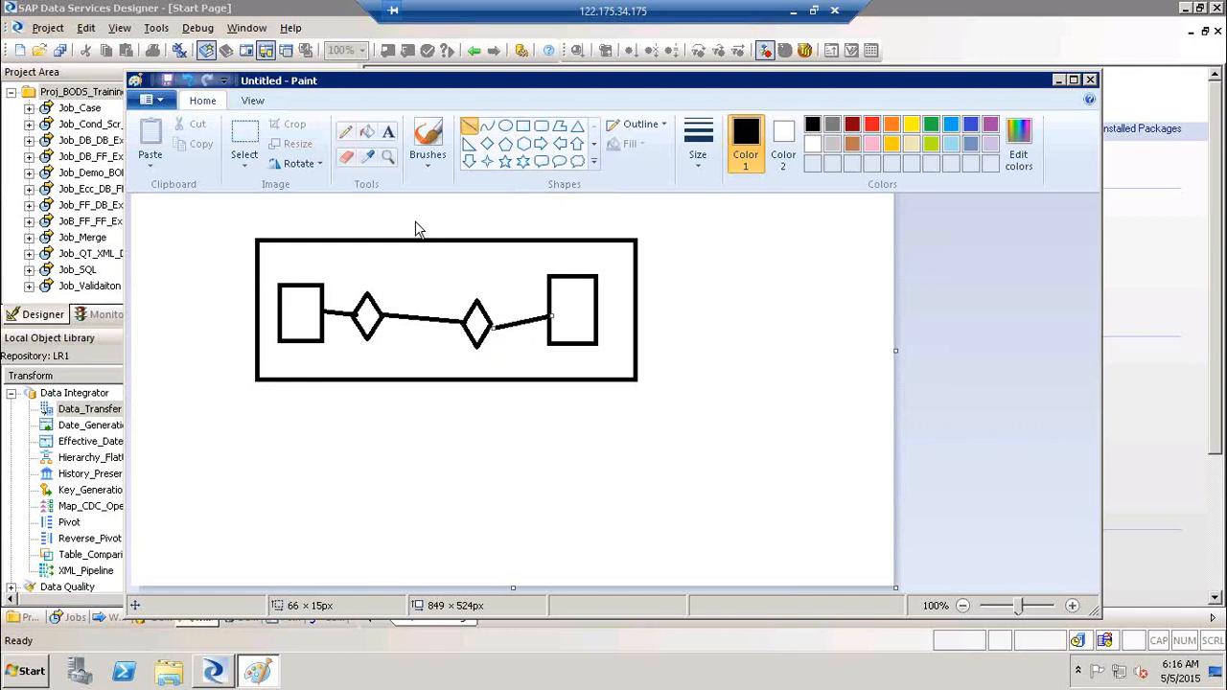
left_click(388, 131)
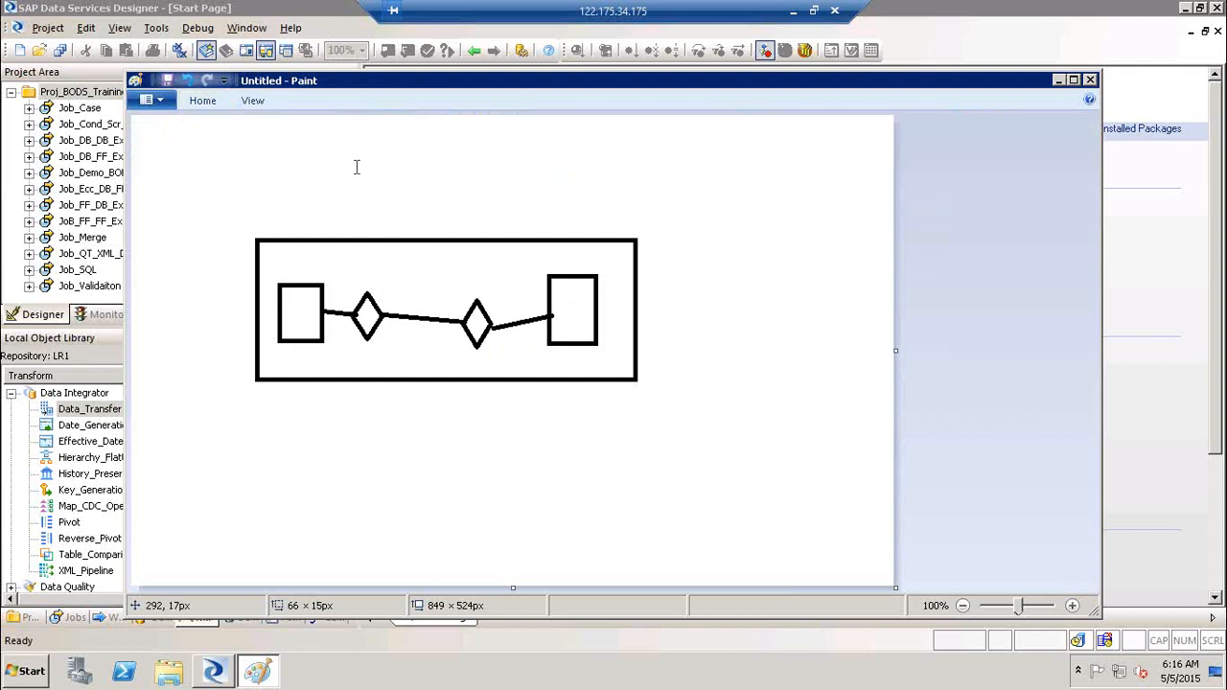
left_click(289, 269)
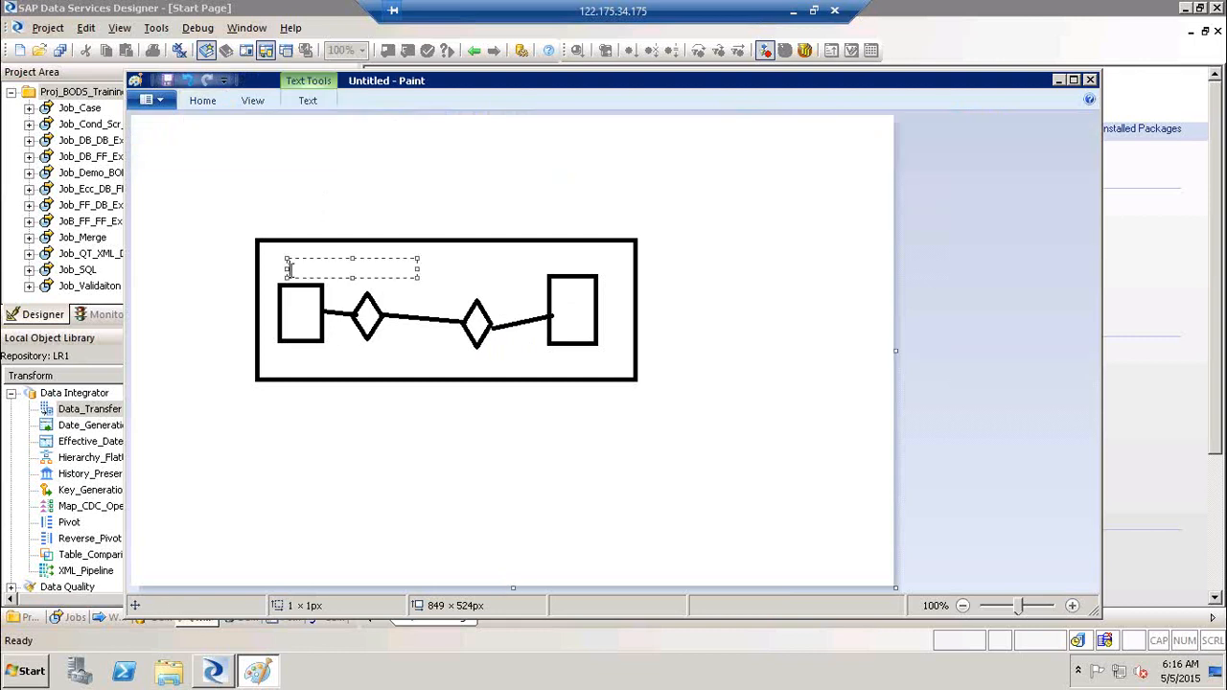
type("10,000")
left_click(399, 354)
left_click(365, 345)
type("Groupby")
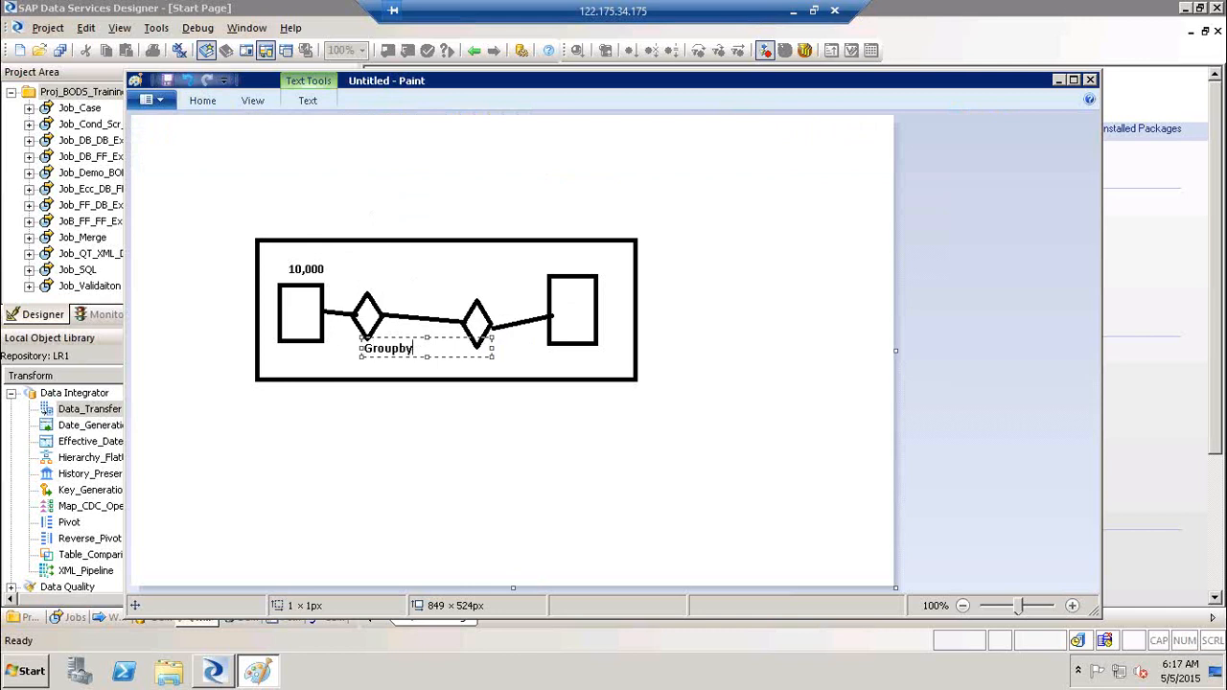
Step: Add the text "Lookup, 10,000" above the right diamond
left_click(454, 285)
left_click(454, 286)
type("Lookup")
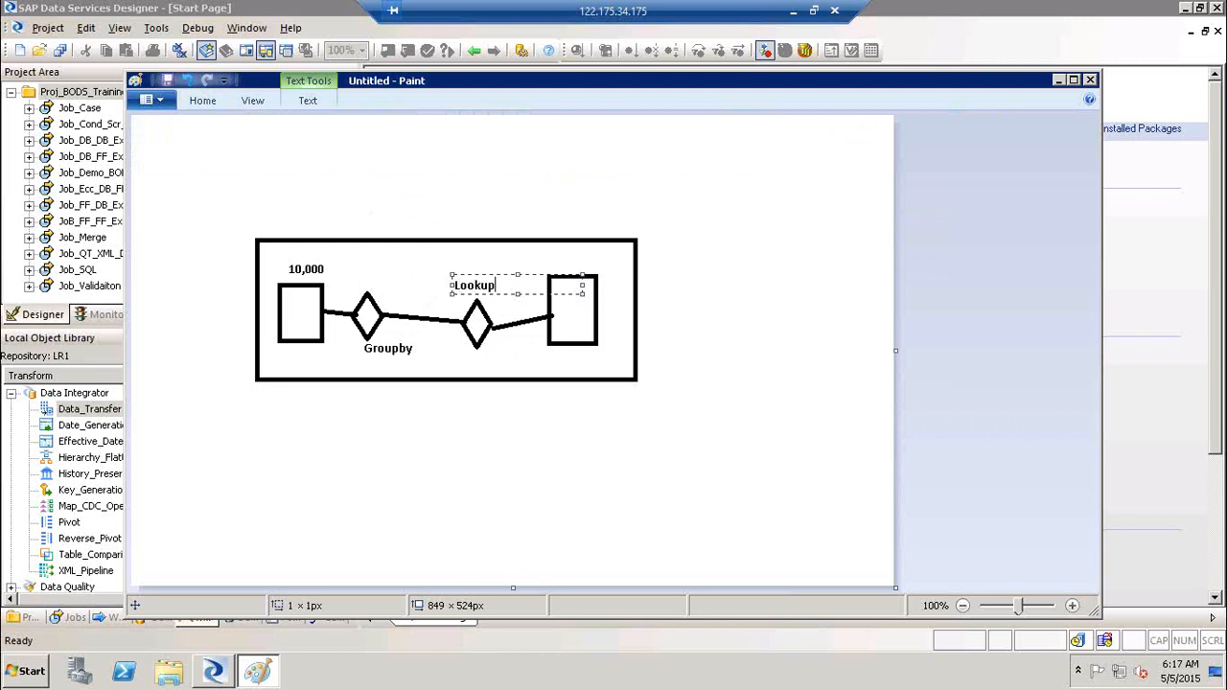
type(", 10,000")
left_click(733, 301)
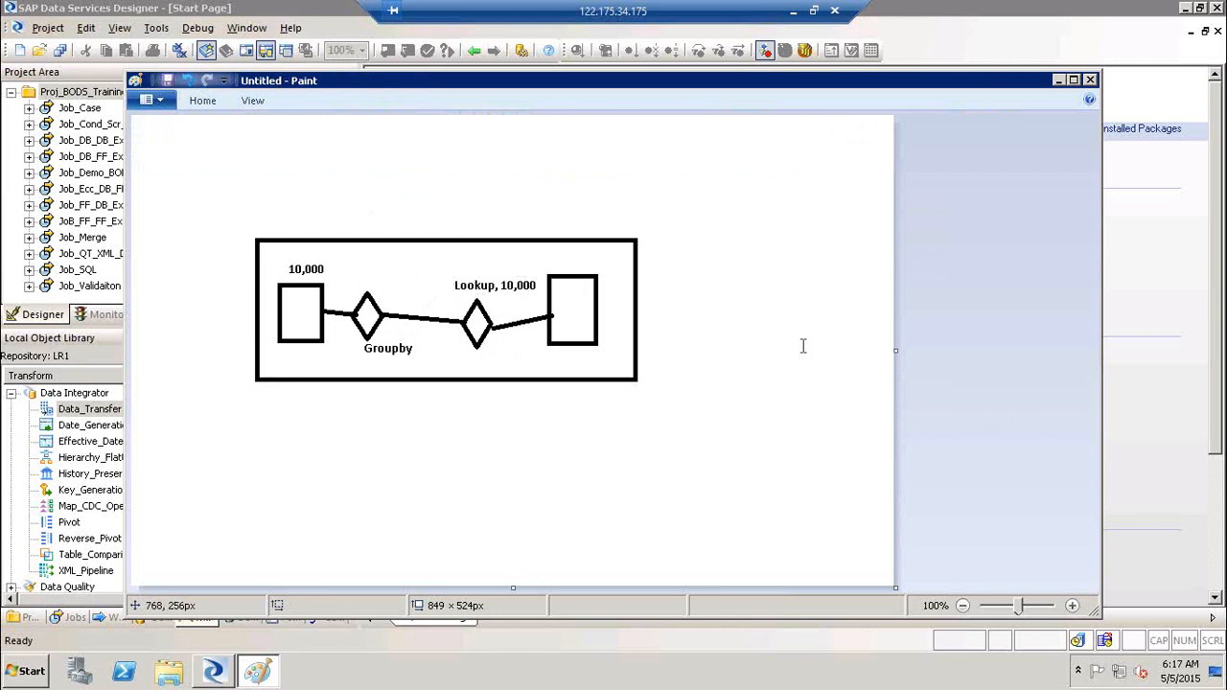
Step: Draw a five-point star about 160 × 81 px above the large rectangle and link the left small rectangle to it with a straight line
left_click(202, 102)
left_click(500, 163)
left_click_drag(364, 125, 511, 202)
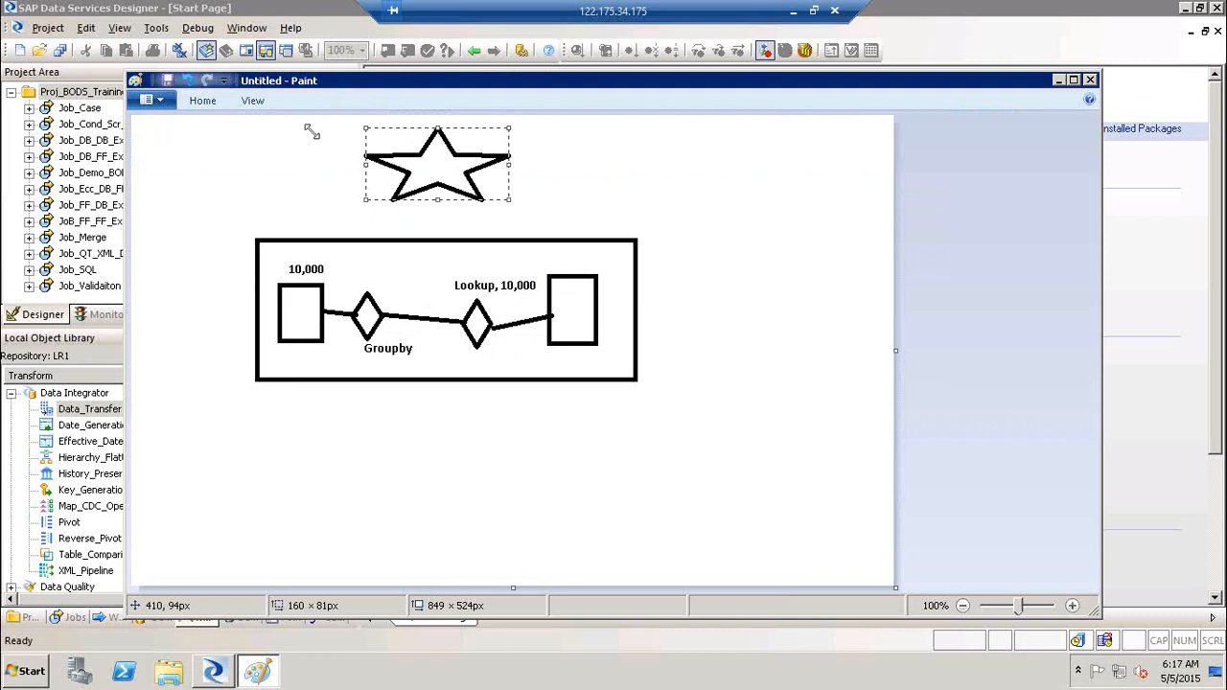
left_click(202, 101)
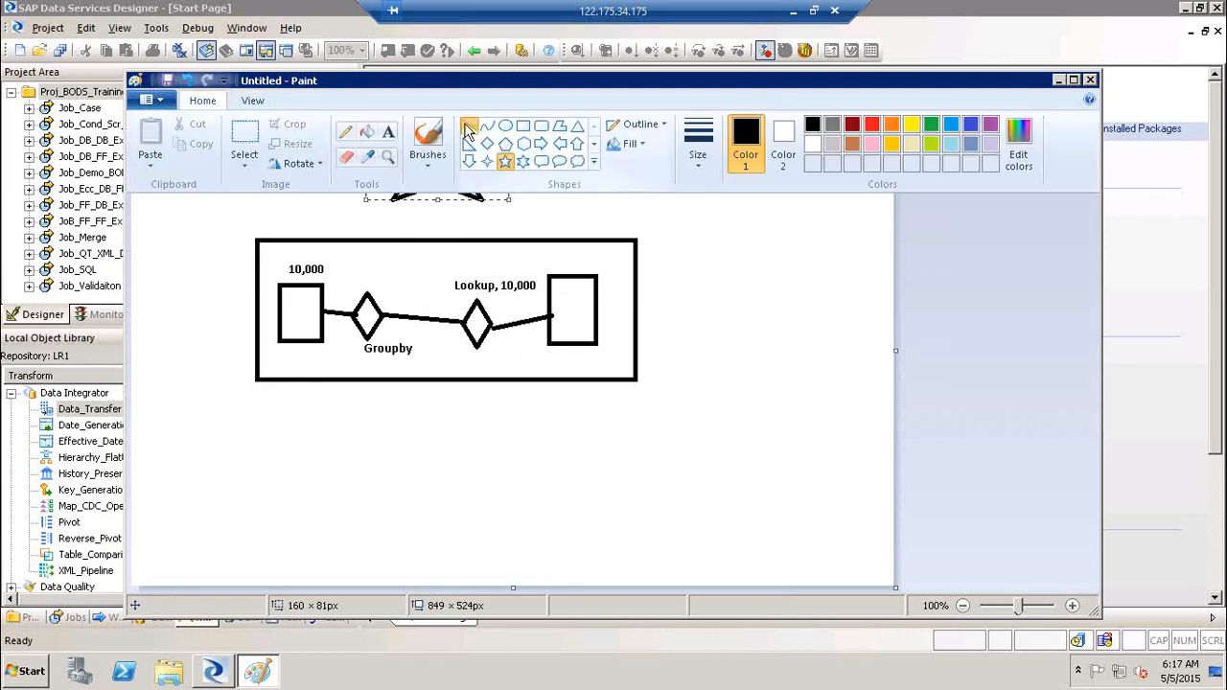
left_click(469, 130)
left_click_drag(309, 307, 422, 173)
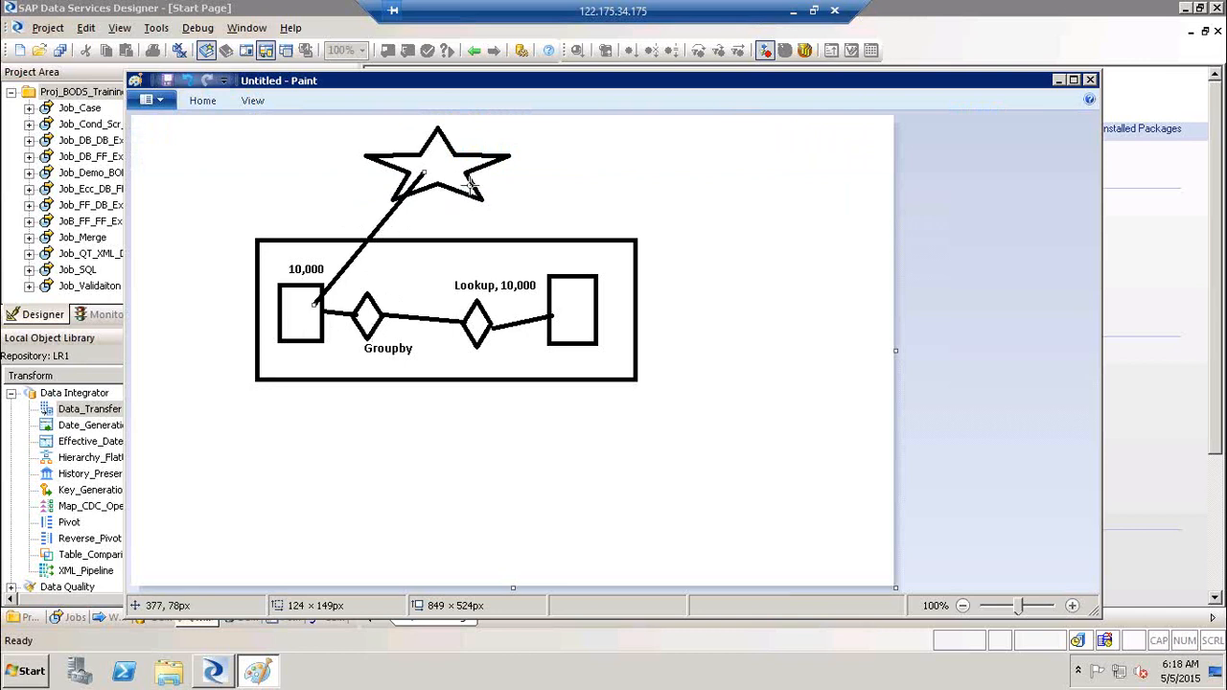
Step: Add the text "10,000 * (10,000 -1)" to the right of the star
left_click(205, 103)
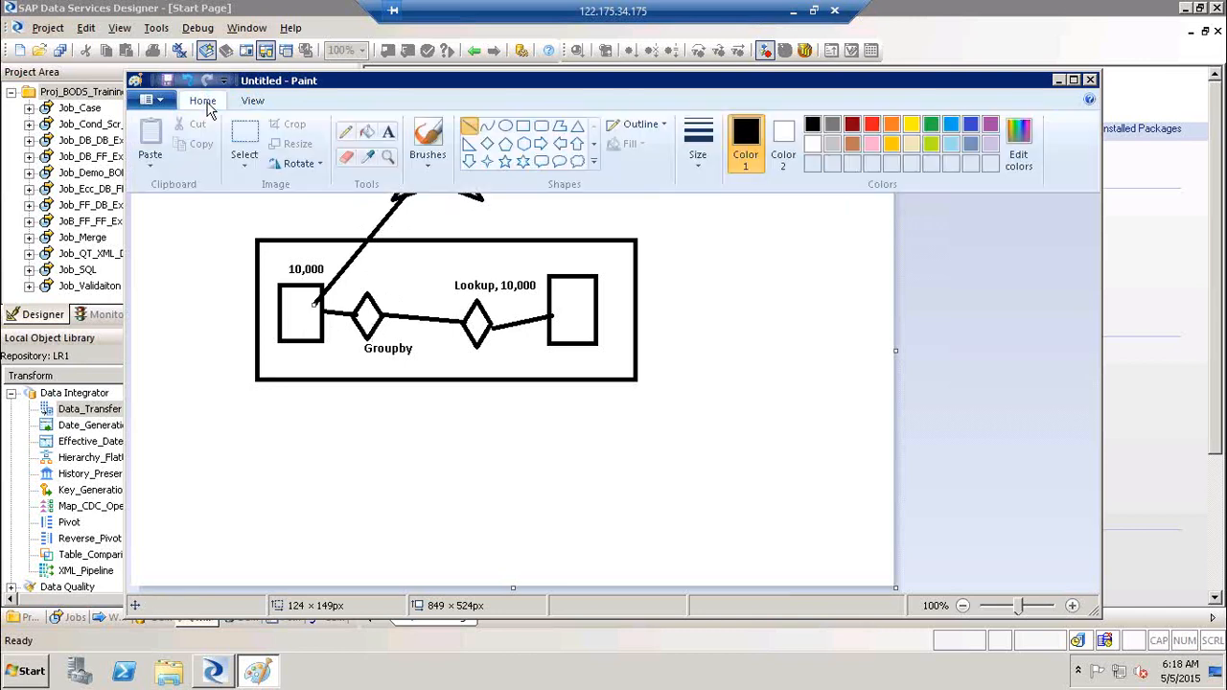
left_click(388, 131)
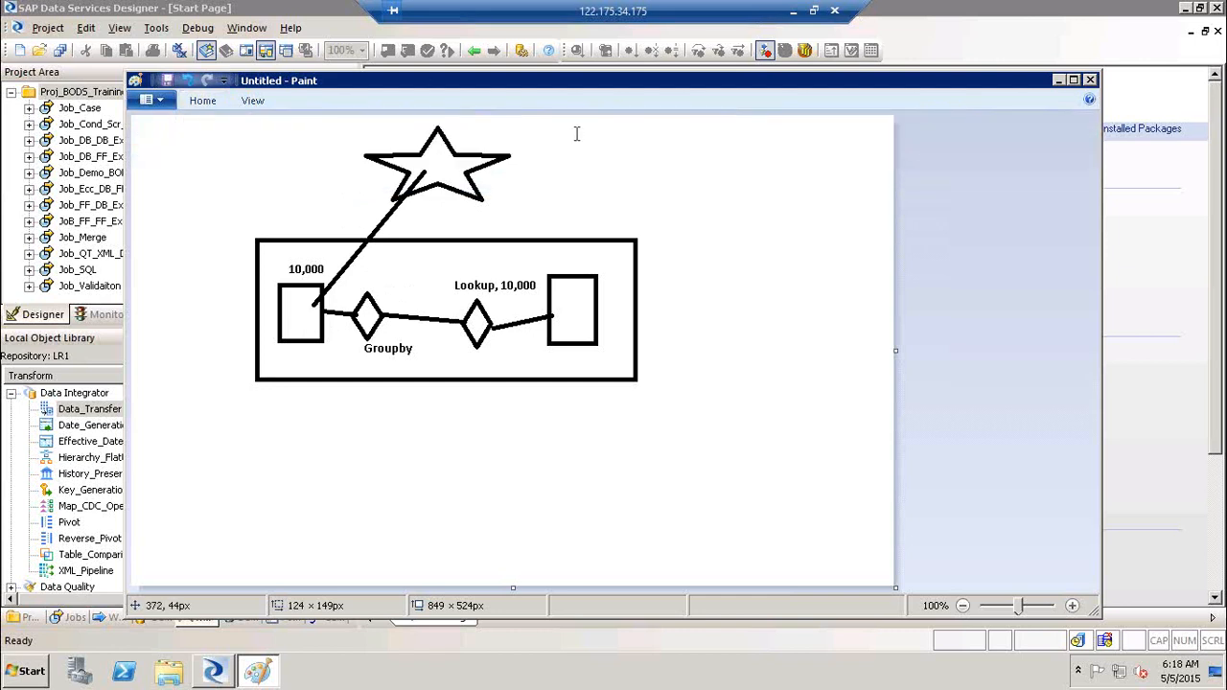
left_click(541, 141)
type("10,000")
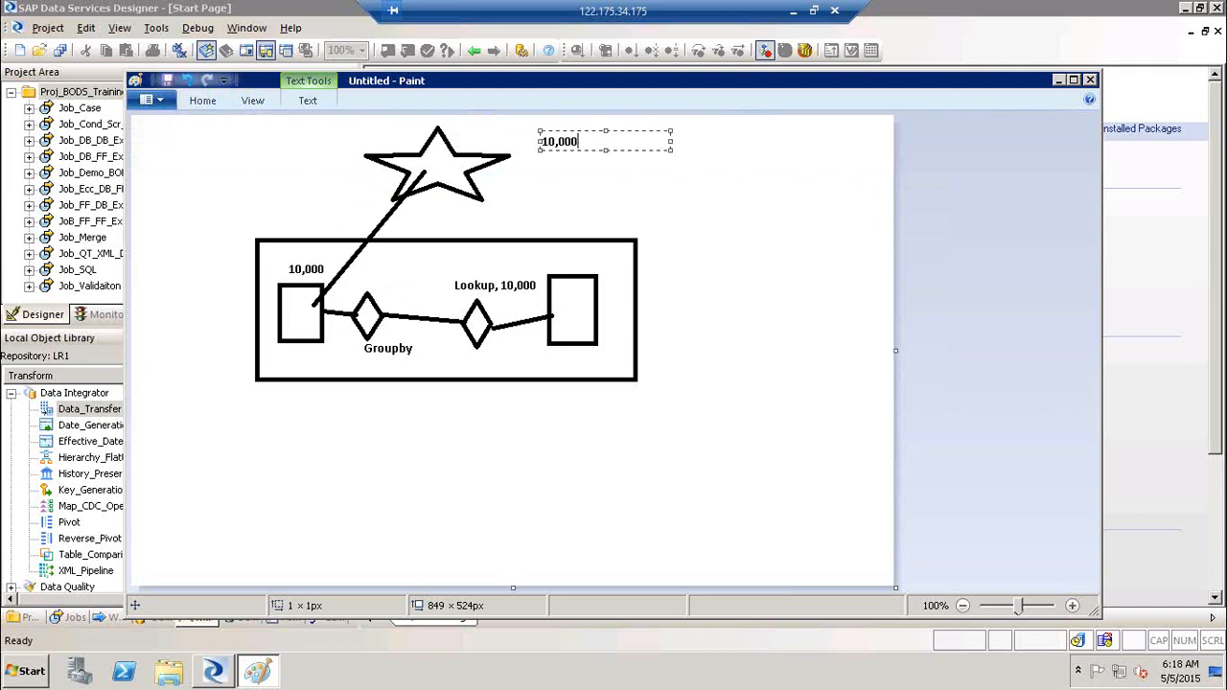
type(" * 10,000 -1)")
key("Left")
key("Left")
key("Left")
key("Left")
key("Left")
key("Left")
key("Left")
key("Left")
type("(")
left_click(518, 129)
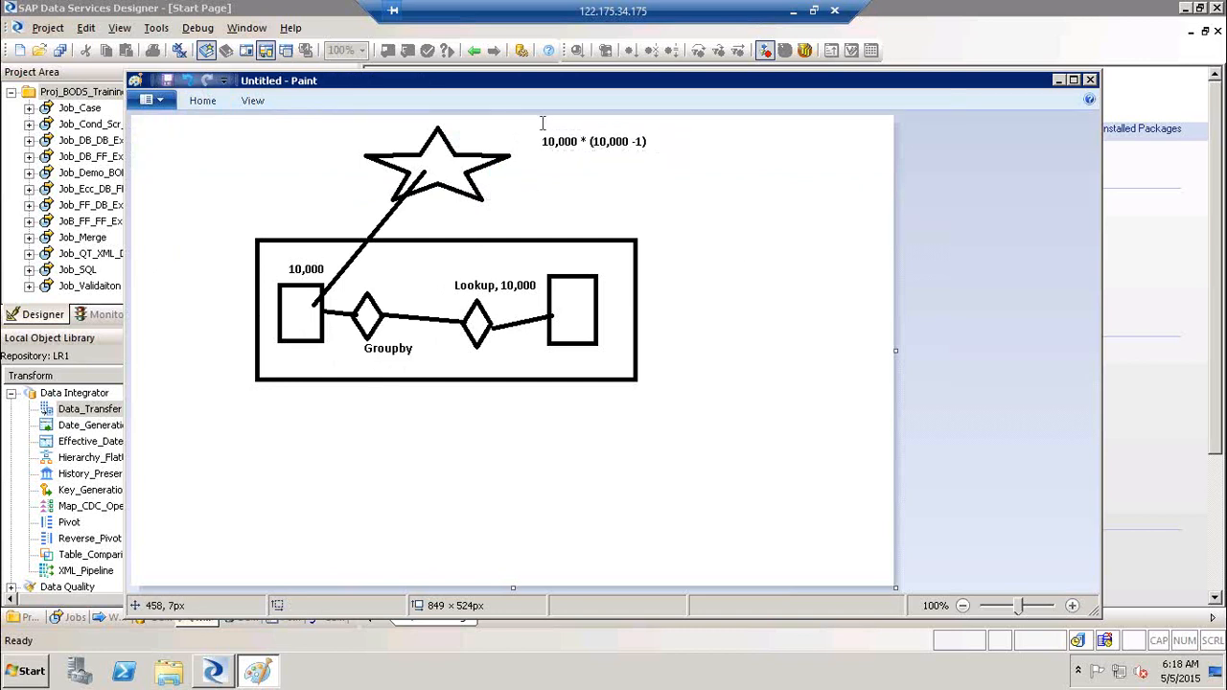
Step: Add the text 10,000 directly above the multiplication formula beside the star
left_click(541, 122)
type("10,000")
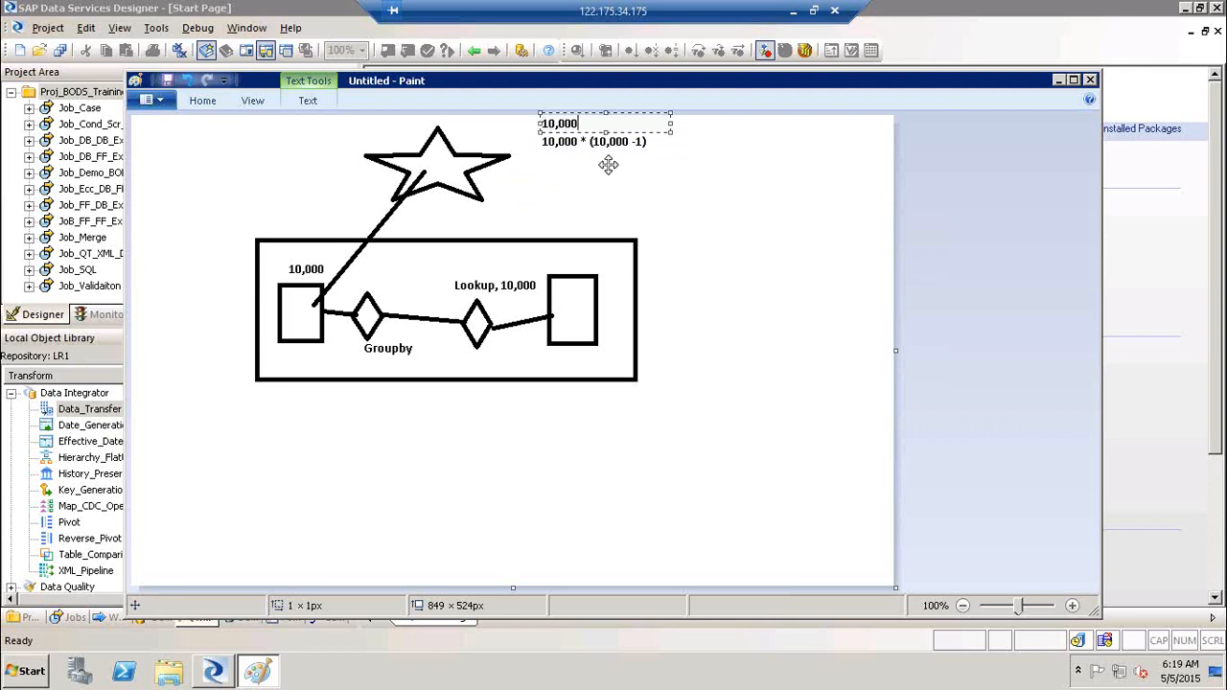
left_click(663, 144)
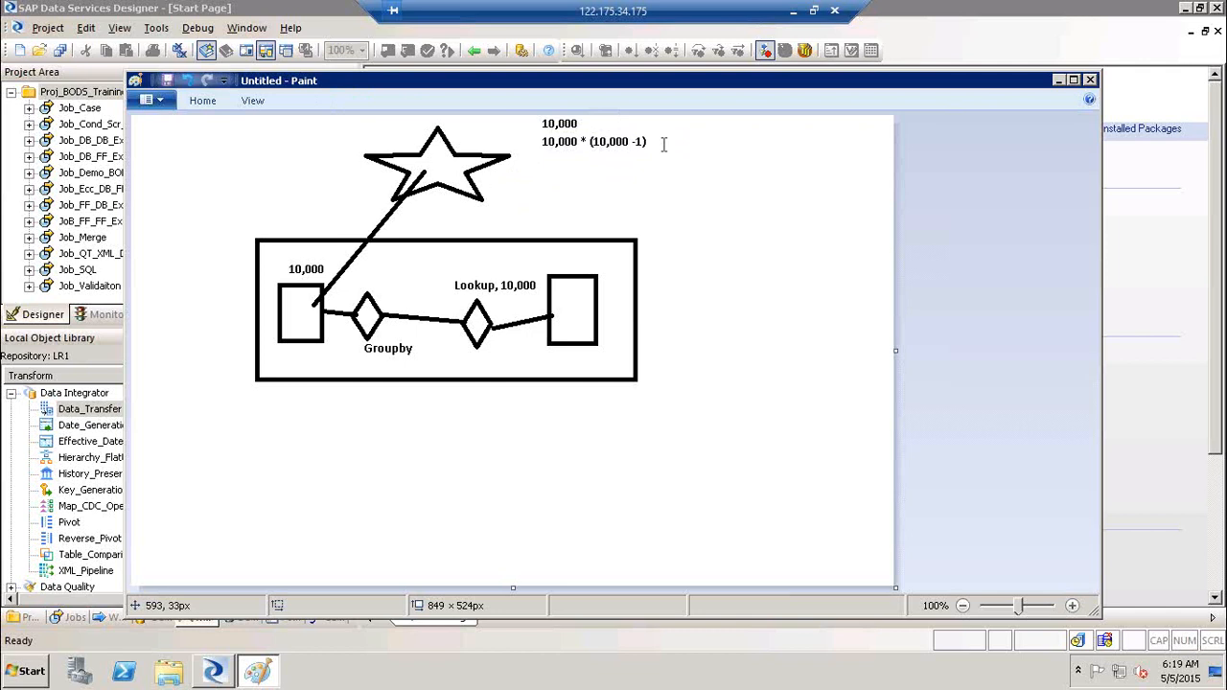
left_click(663, 143)
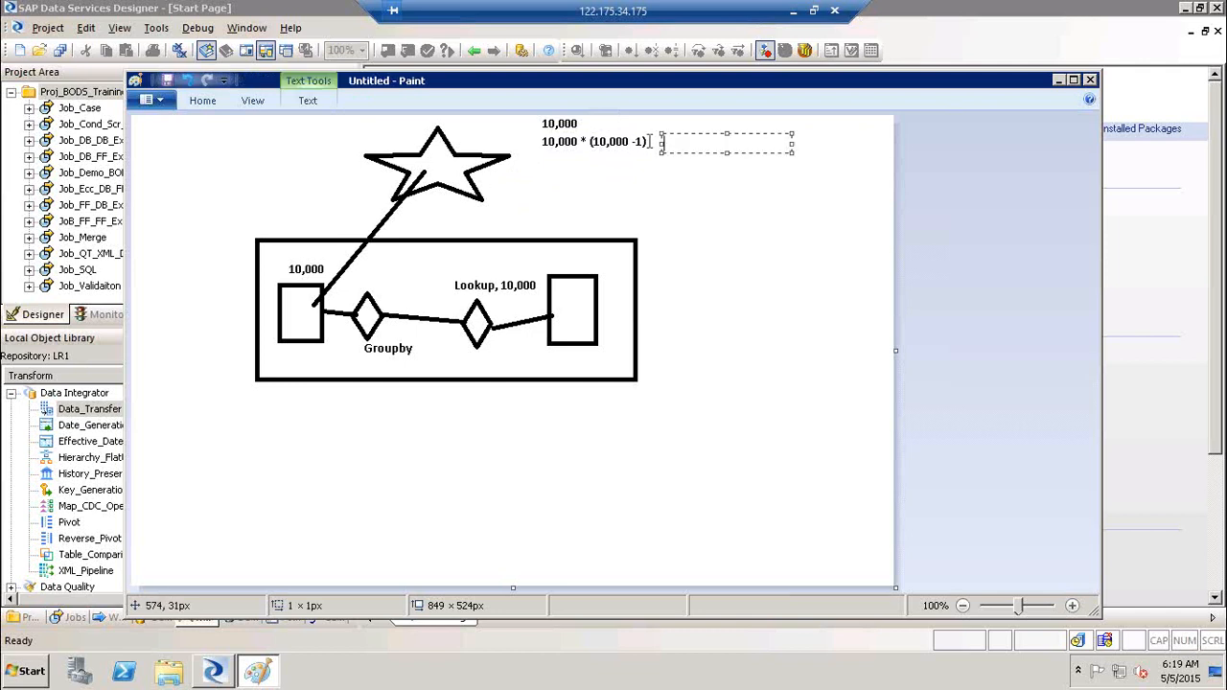
left_click(650, 142)
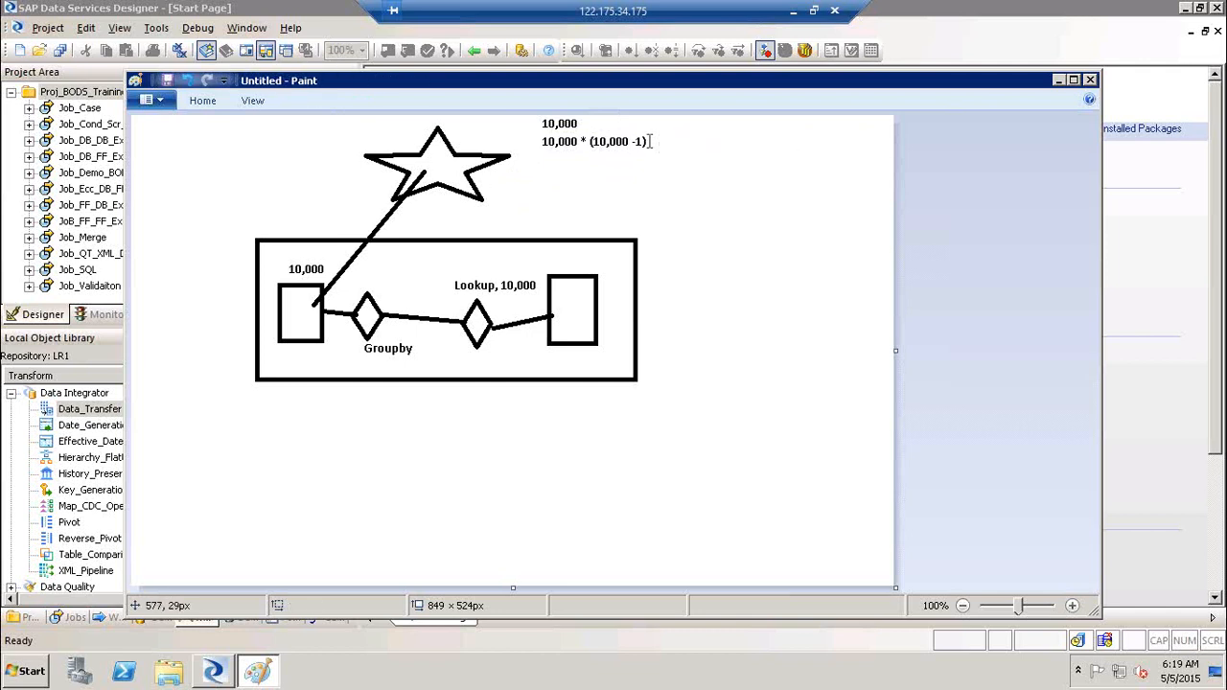
Step: Add the text "10,000 * 10,000" beneath the formula, shifting it slightly down to clear the line above
left_click(543, 144)
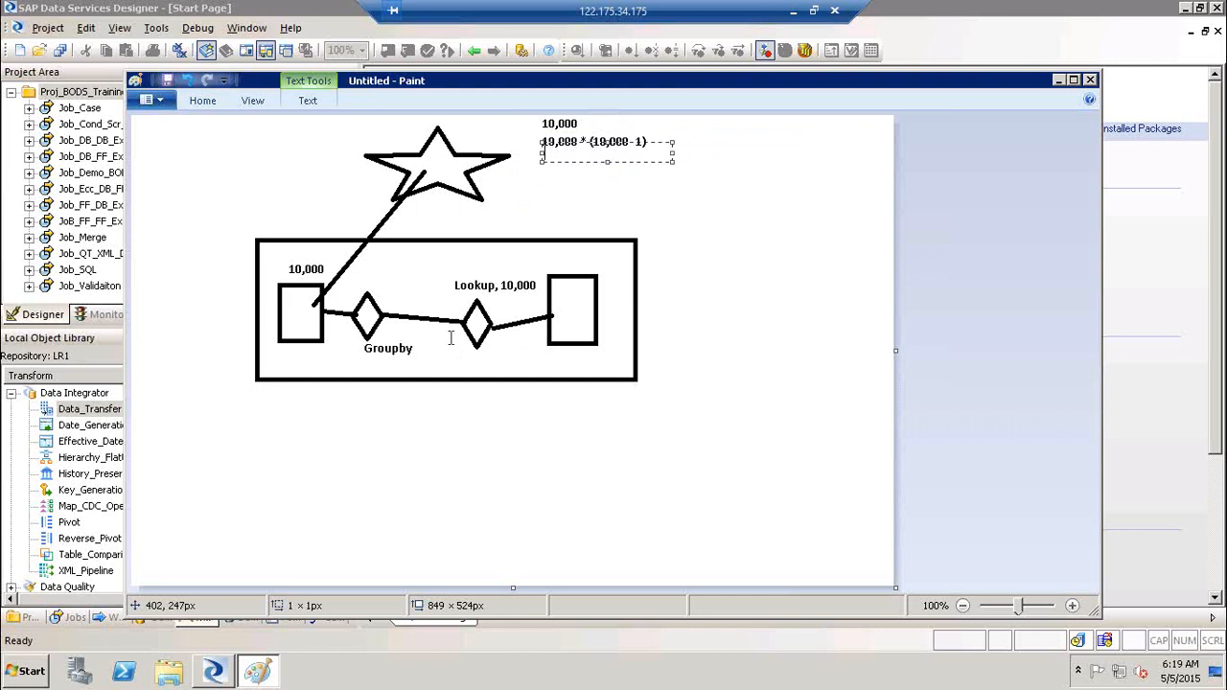
type("10,000 * 10,000")
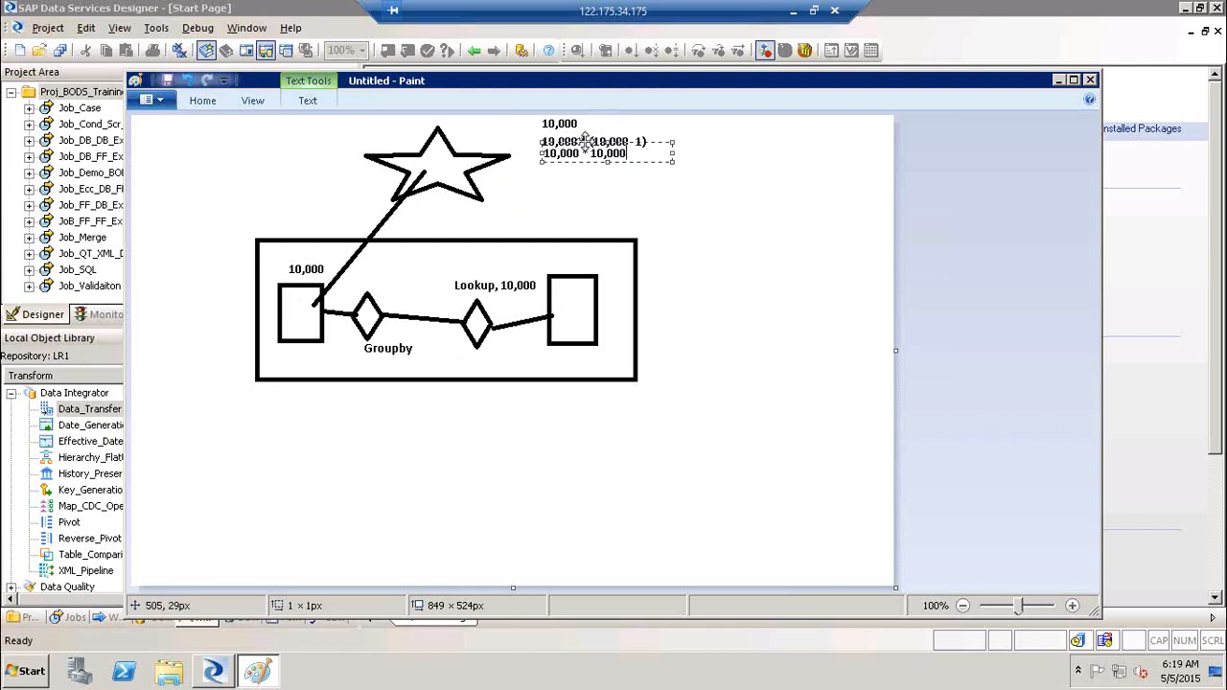
left_click_drag(585, 142, 584, 147)
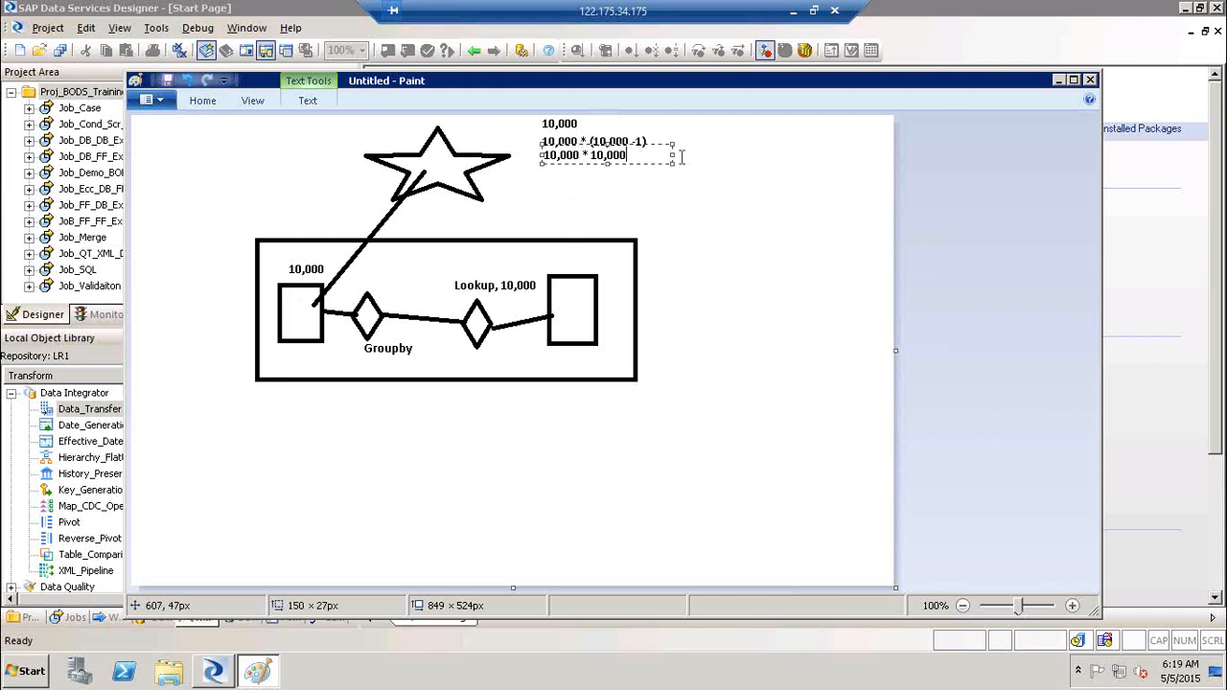
left_click(681, 156)
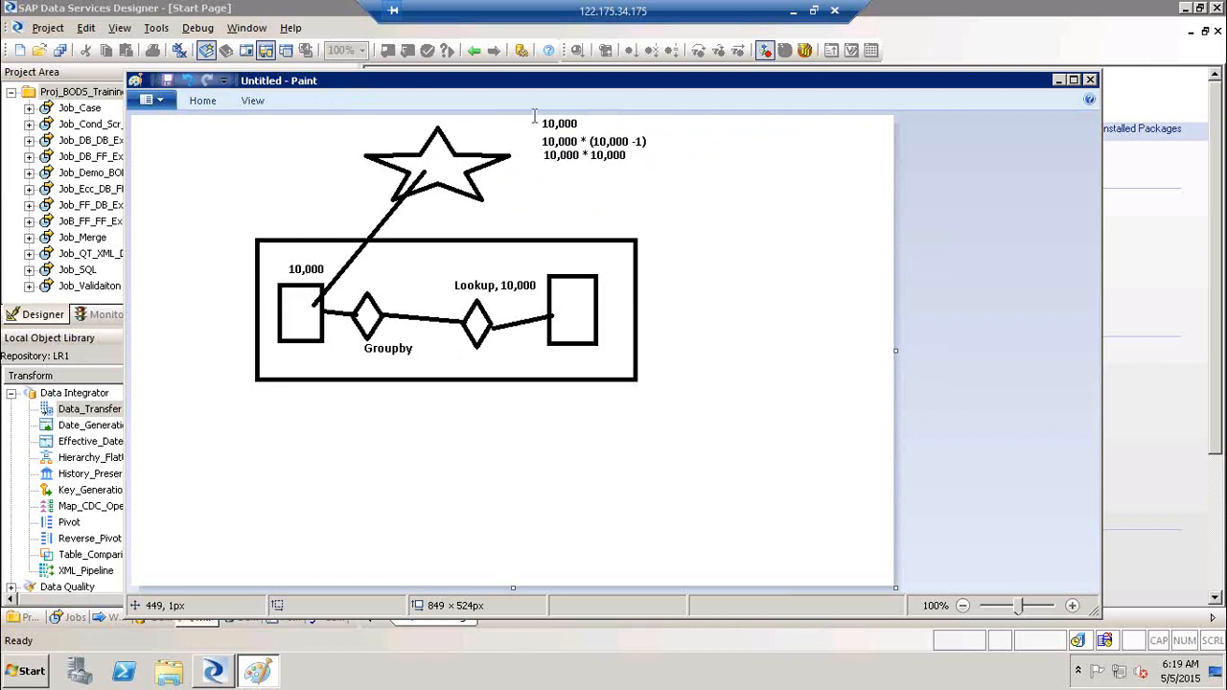
Step: Enclose the three calculation lines in a rounded rectangle about 141 × 68 px
left_click(202, 101)
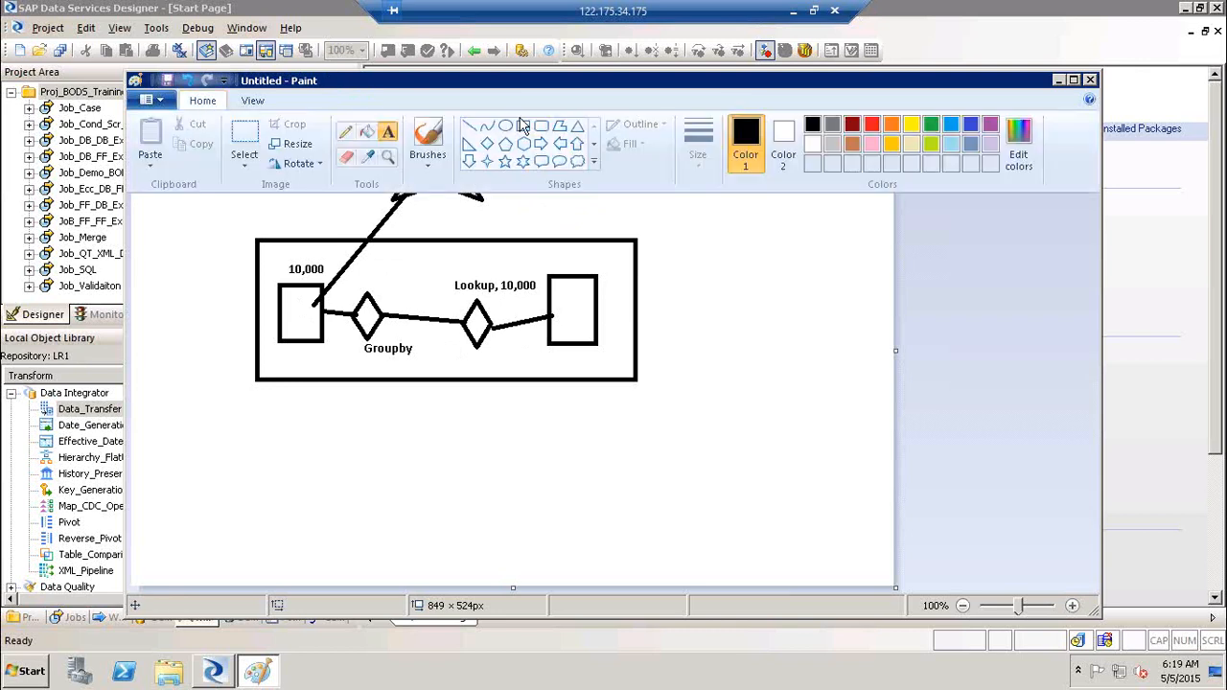
left_click(547, 123)
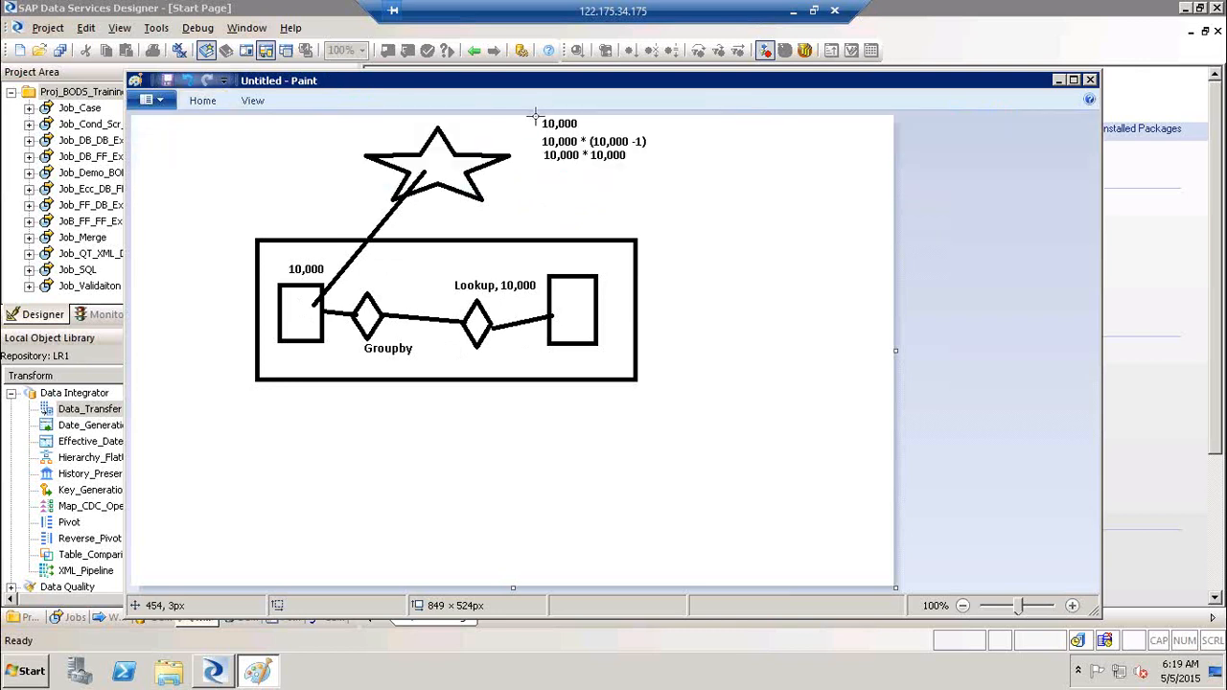
mouse_move(532, 116)
left_mouse_down()
mouse_move(701, 186)
mouse_move(658, 176)
left_mouse_up()
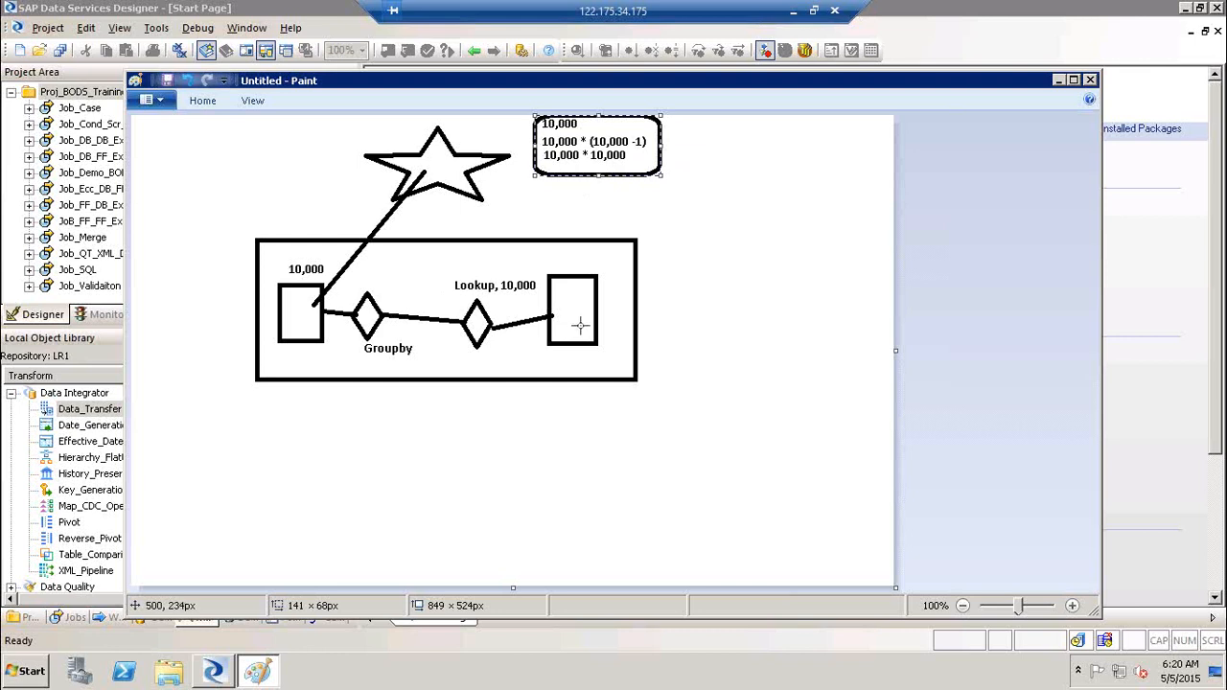
Step: Draw a slanted dividing line about 69 × 167 px between the two diamonds and a check mark outside the large rectangle's upper-left corner
left_click(198, 101)
left_click(469, 126)
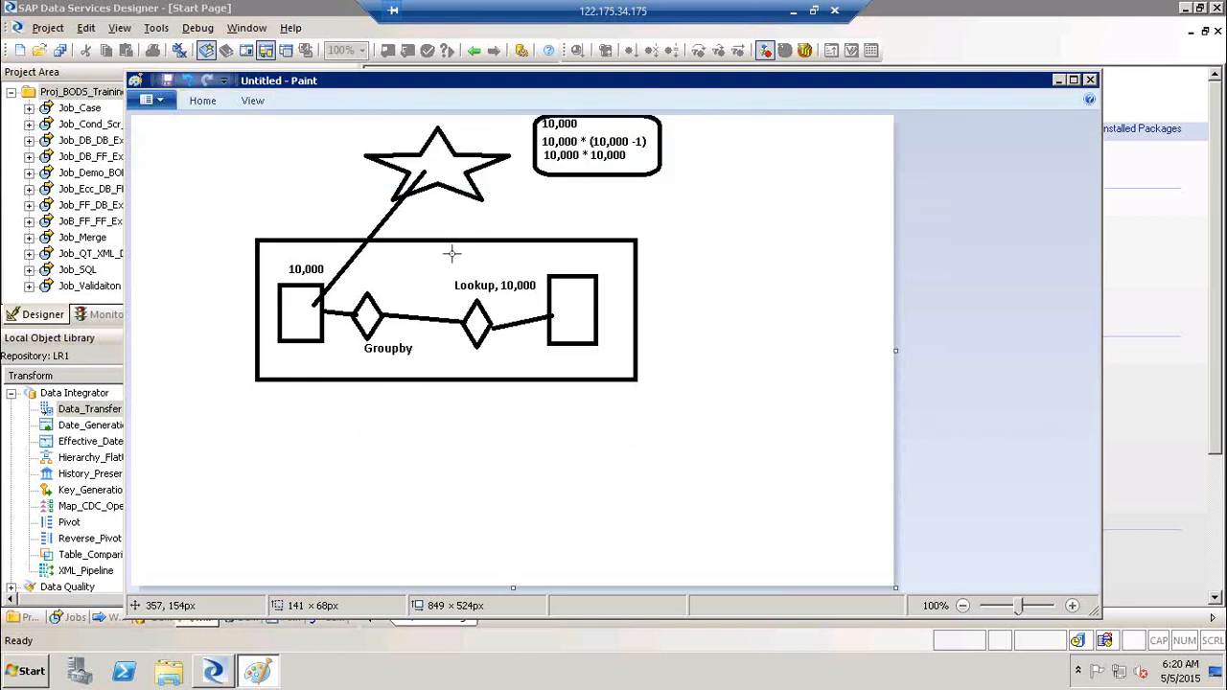
left_click_drag(457, 240, 394, 387)
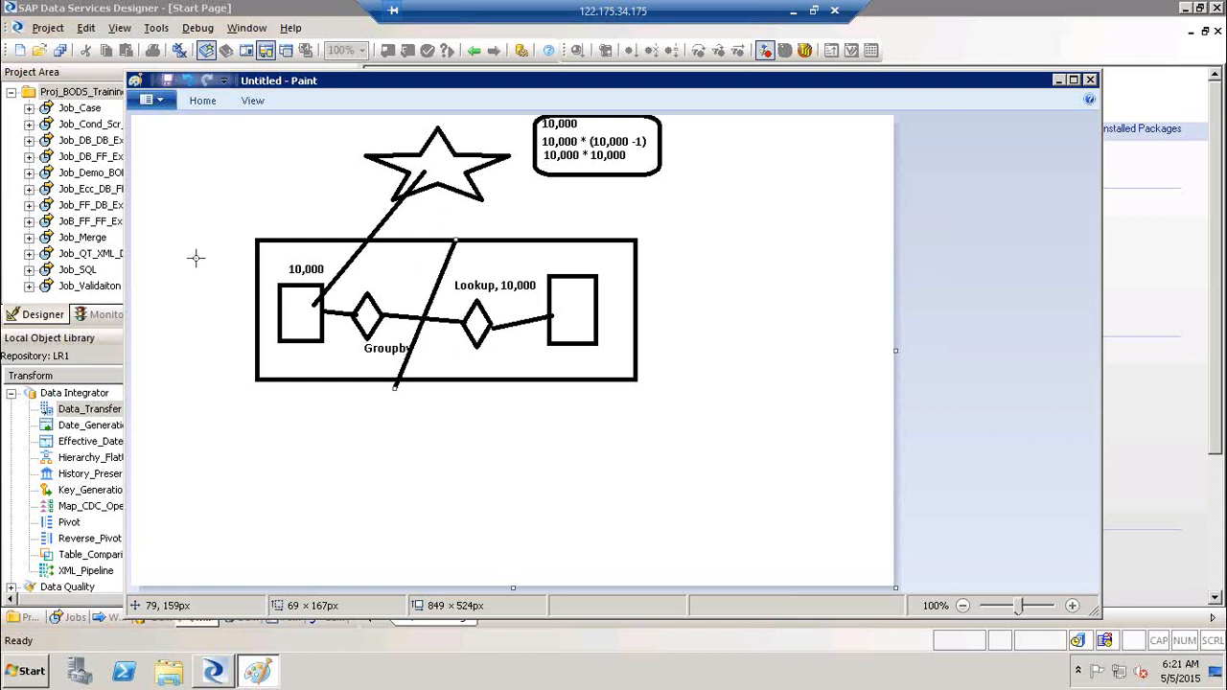
mouse_move(186, 246)
left_mouse_down()
mouse_move(215, 280)
mouse_move(295, 170)
left_mouse_up()
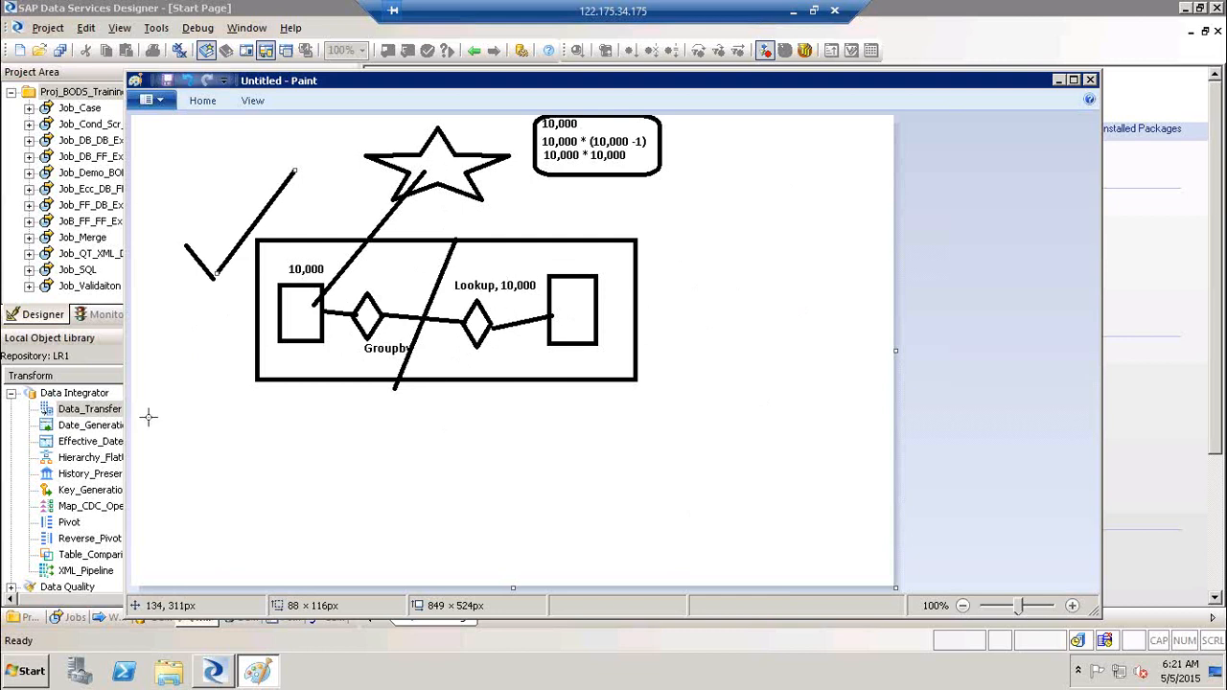
Step: Switch to SAP Data Services Designer, select the Data_Transfer transform, and return to the Paint diagram
left_click(83, 414)
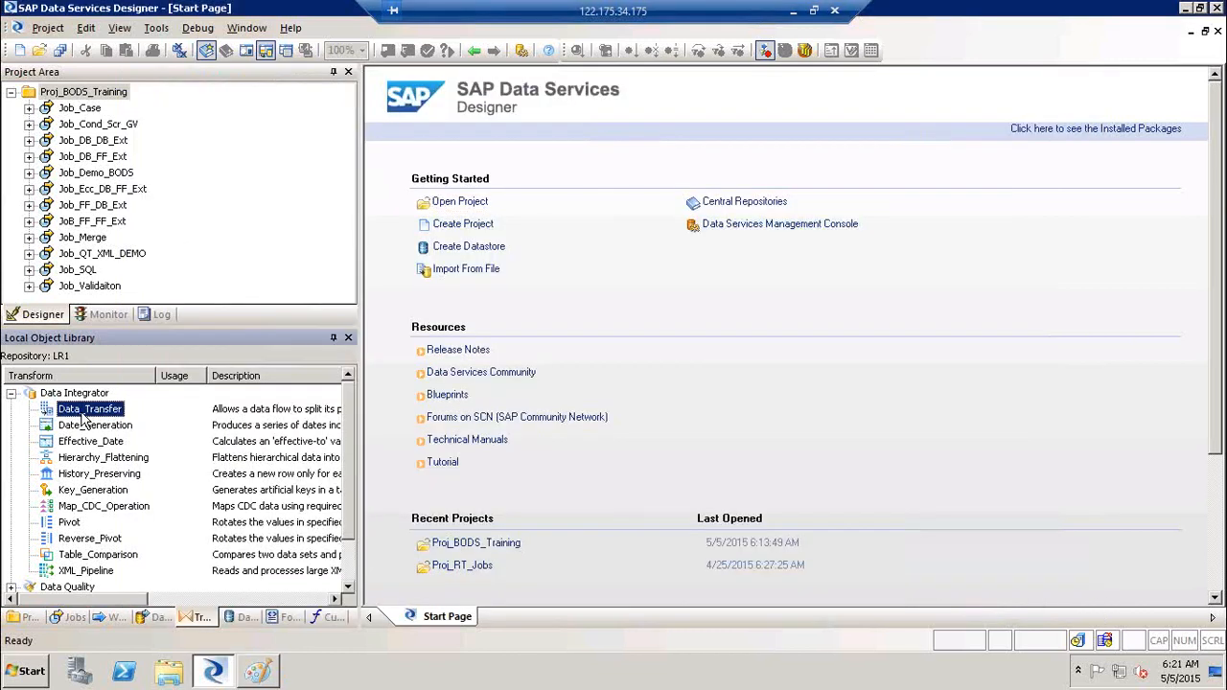
key("alt+Tab")
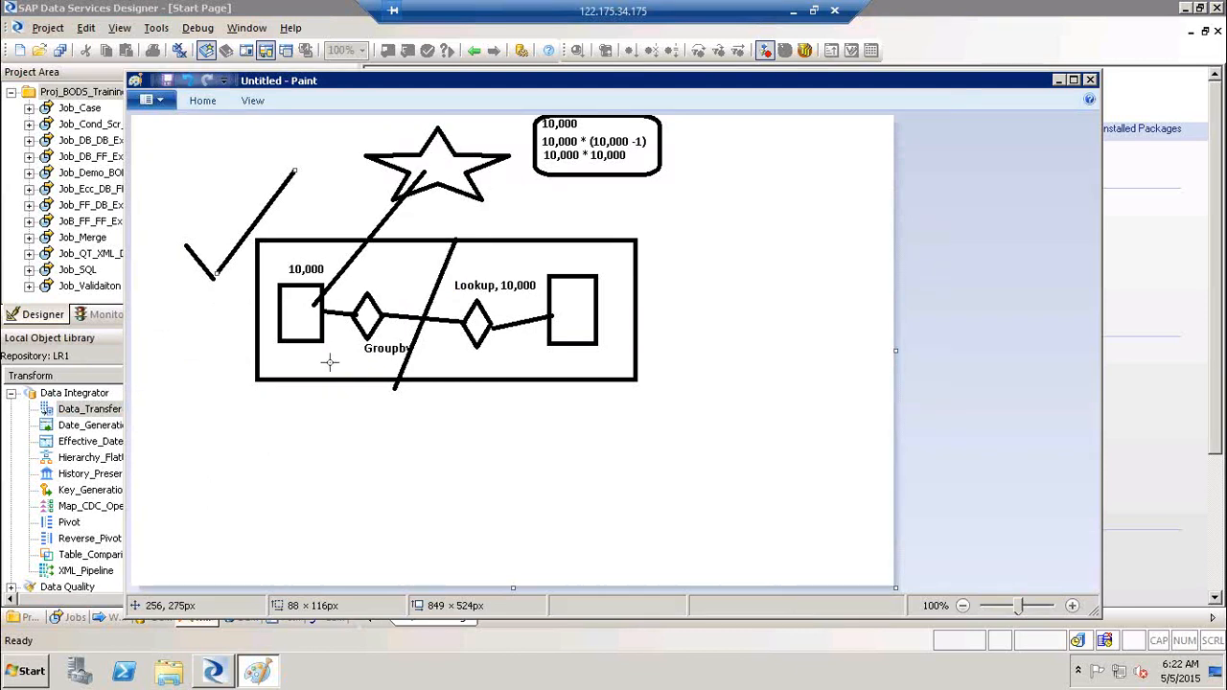
Step: Draw a rounded rectangle about 280 × 66 px below the large rectangle and link it to both diamonds with straight lines
left_click(205, 106)
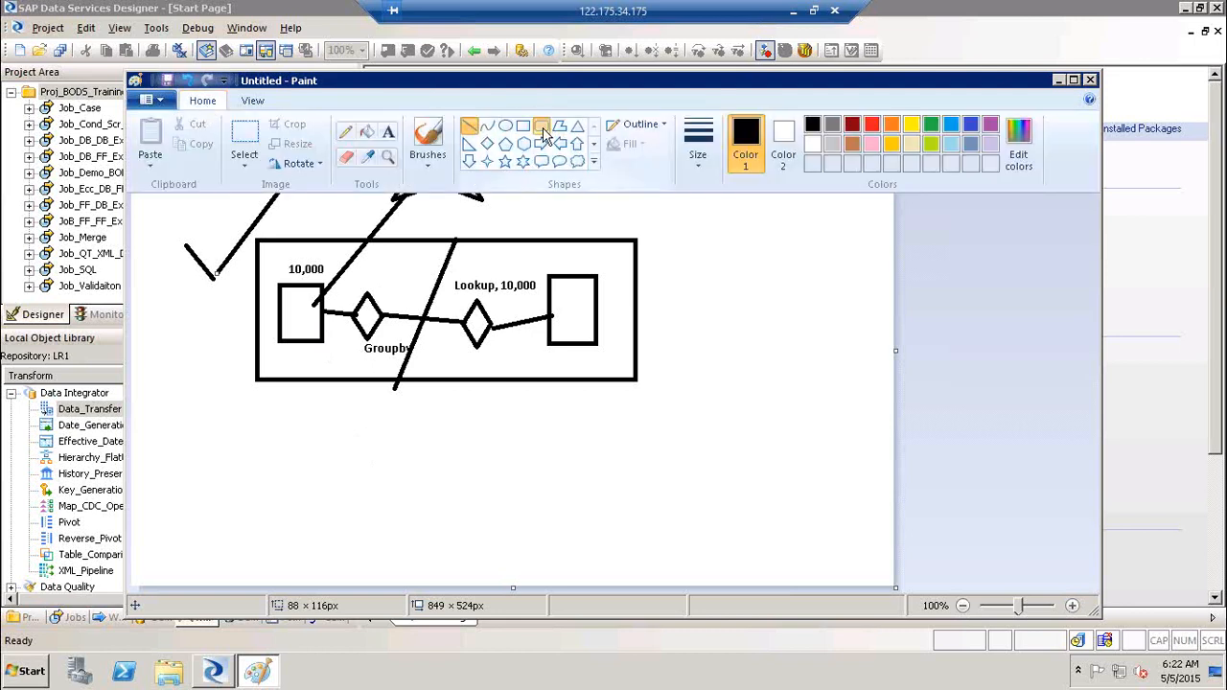
left_click(541, 130)
left_click_drag(307, 458, 560, 517)
left_click(203, 101)
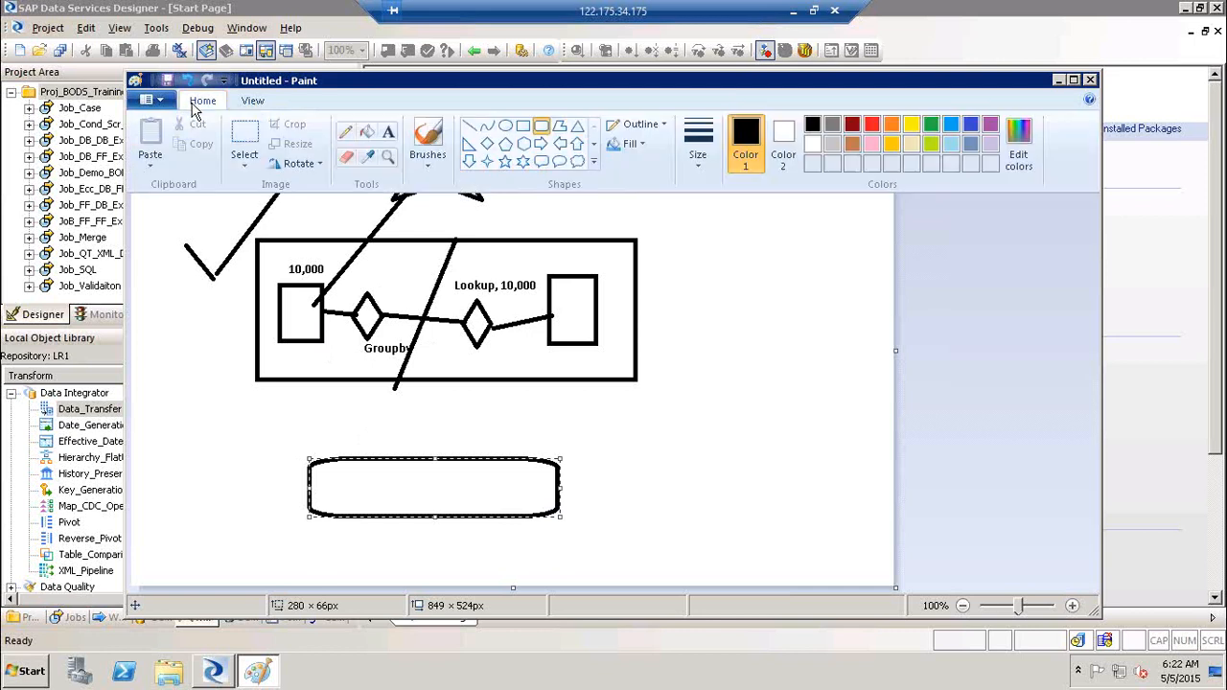
left_click(471, 128)
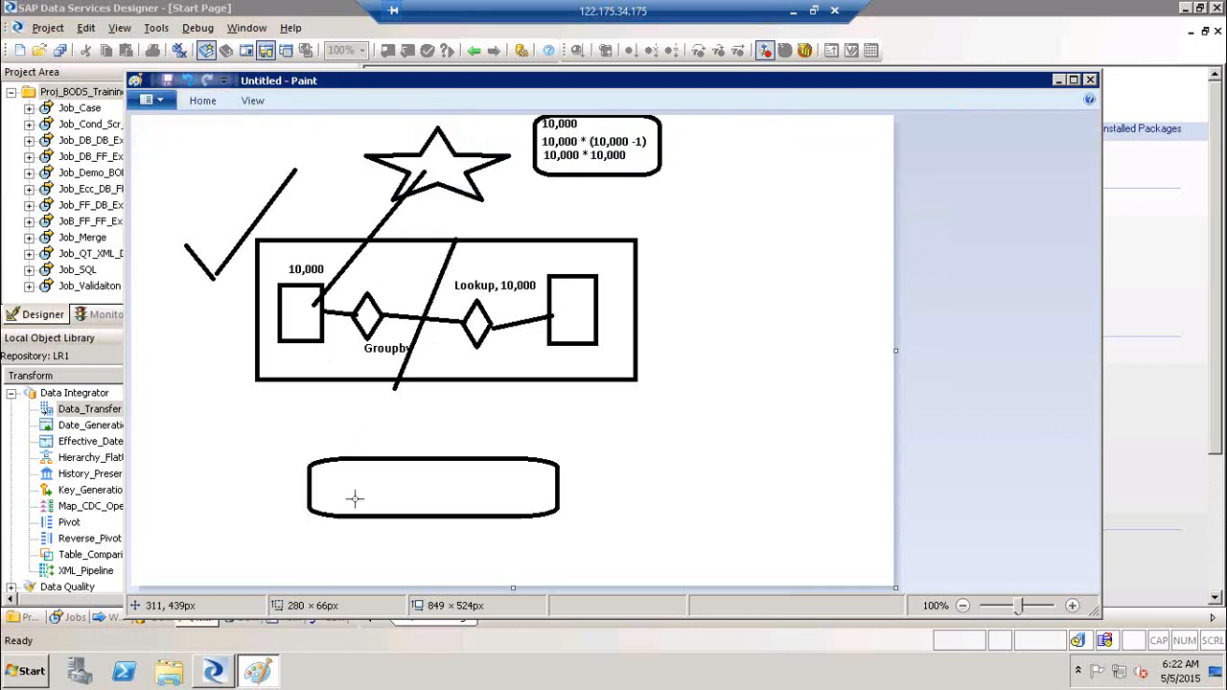
mouse_move(368, 362)
left_mouse_down()
mouse_move(425, 492)
mouse_move(414, 494)
mouse_move(441, 481)
mouse_move(489, 337)
mouse_move(484, 355)
left_mouse_up()
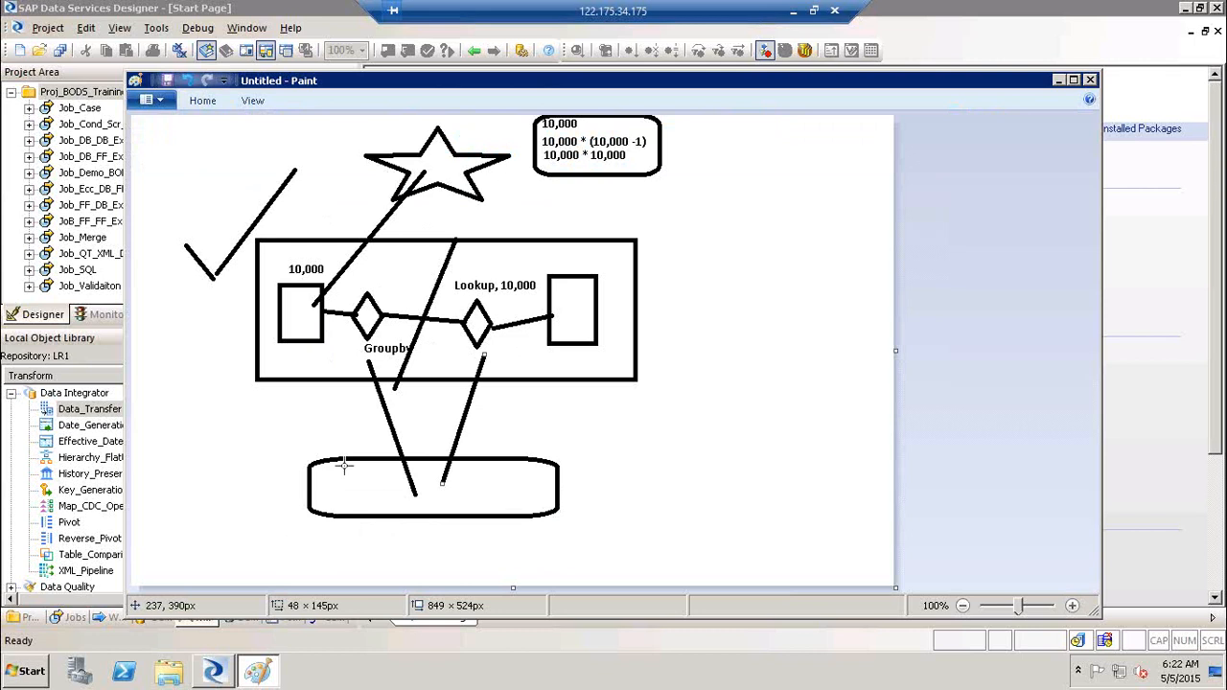
left_click(1060, 81)
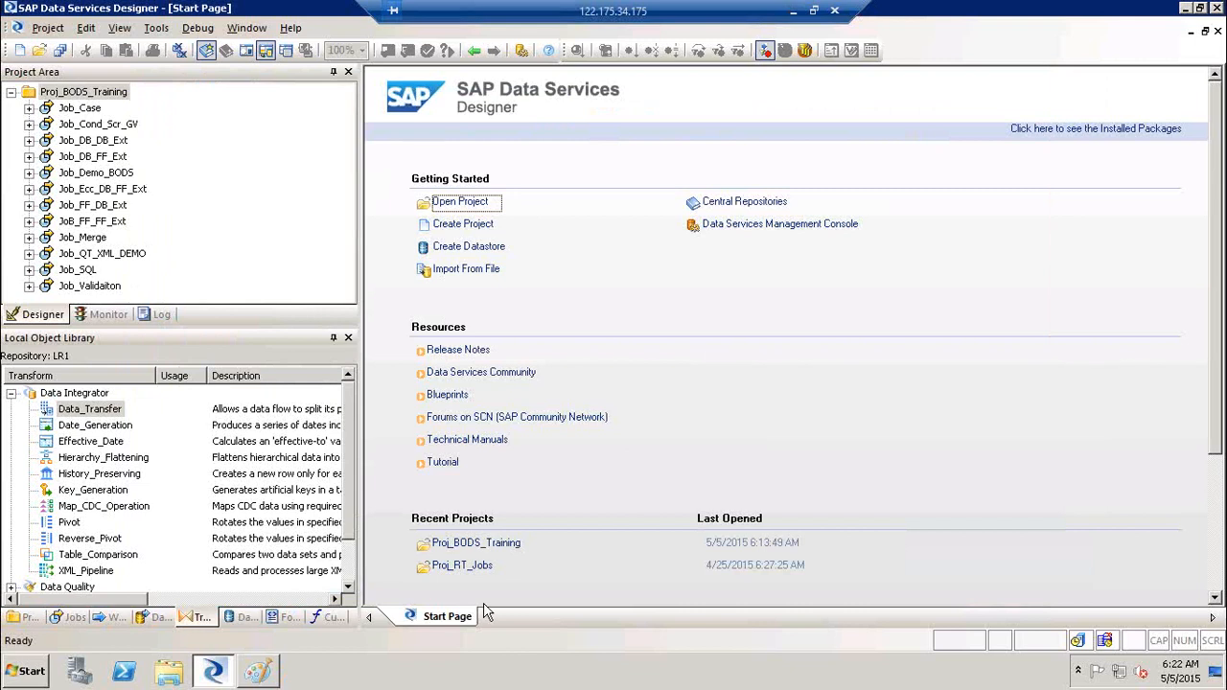
left_click(259, 671)
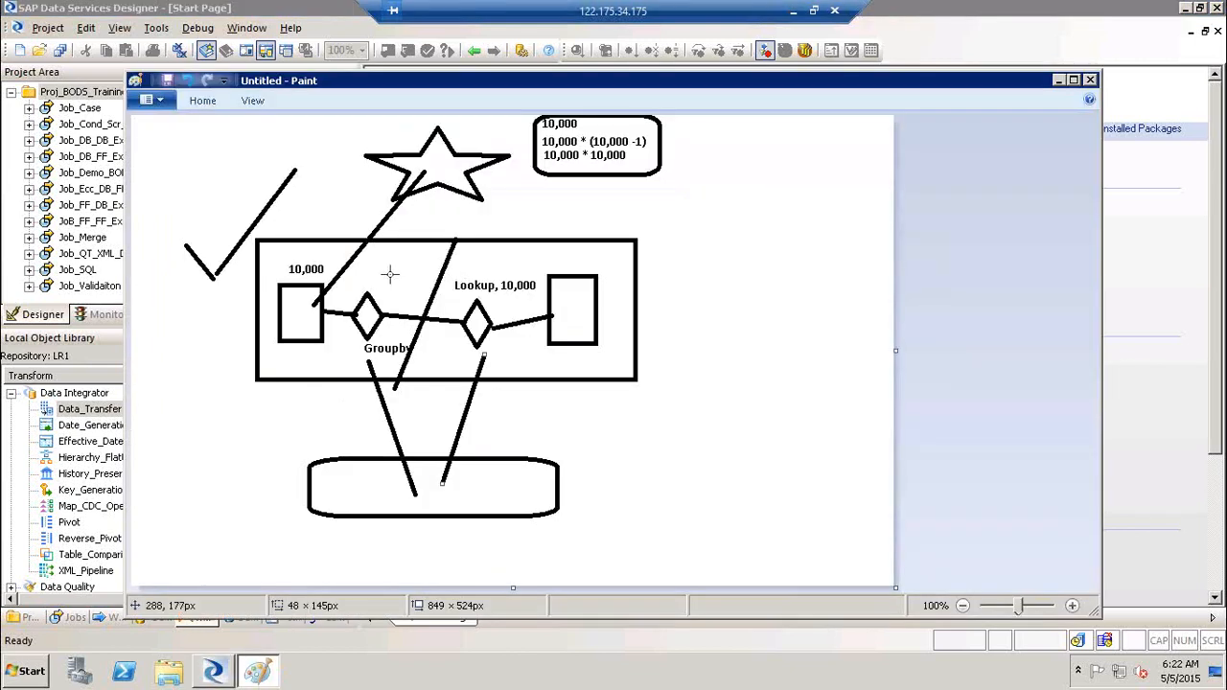
Step: Draw an ellipse about 36 × 26 px on the link between the two diamonds and a vertical line from the Lookup diamond to the star
left_click(200, 101)
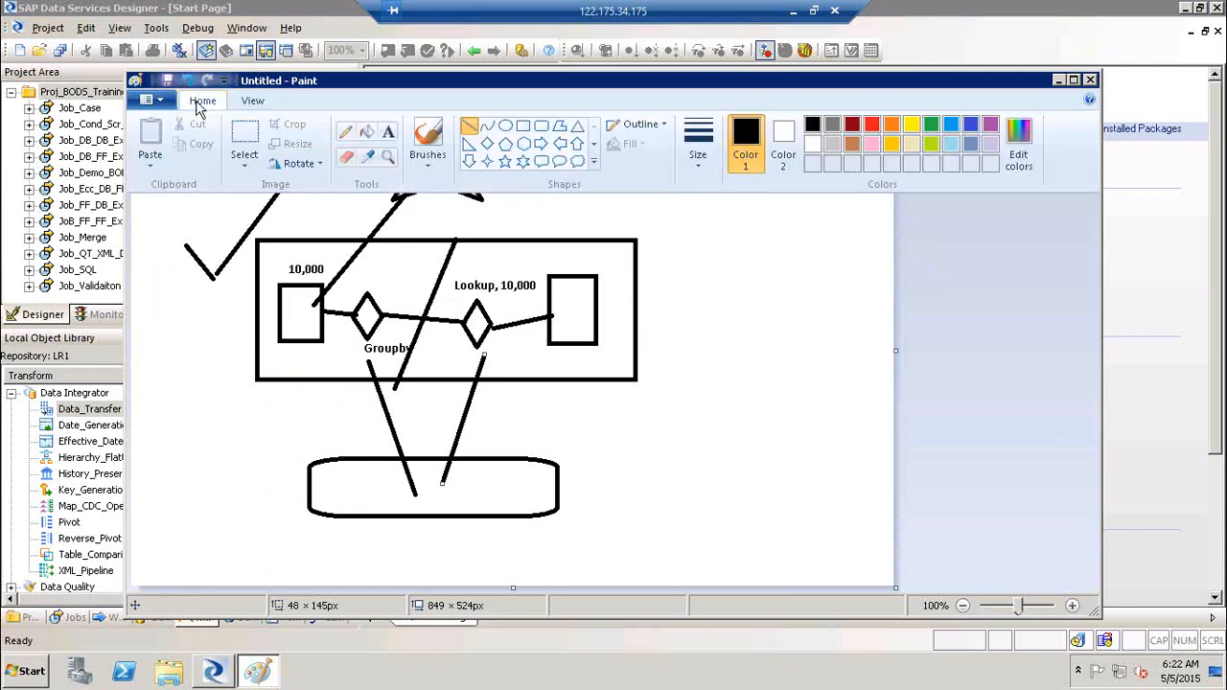
left_click(504, 125)
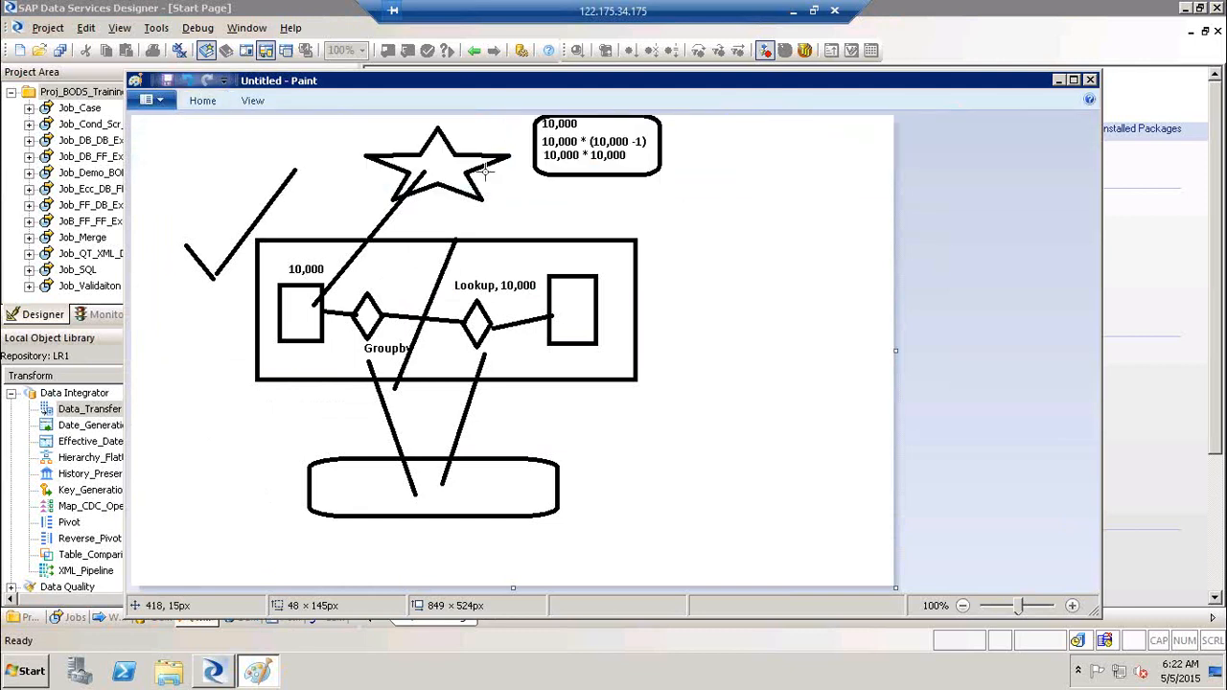
left_click_drag(410, 307, 445, 331)
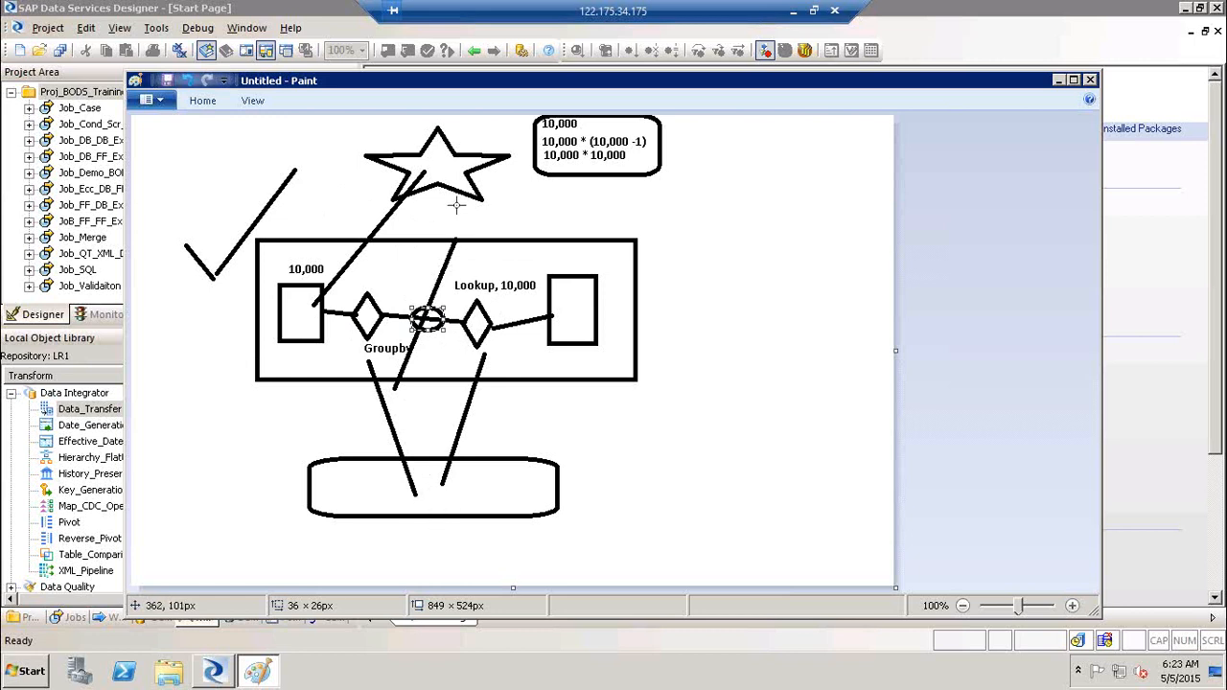
mouse_move(468, 320)
left_mouse_down()
mouse_move(470, 138)
mouse_move(470, 165)
left_mouse_up()
left_click(521, 212)
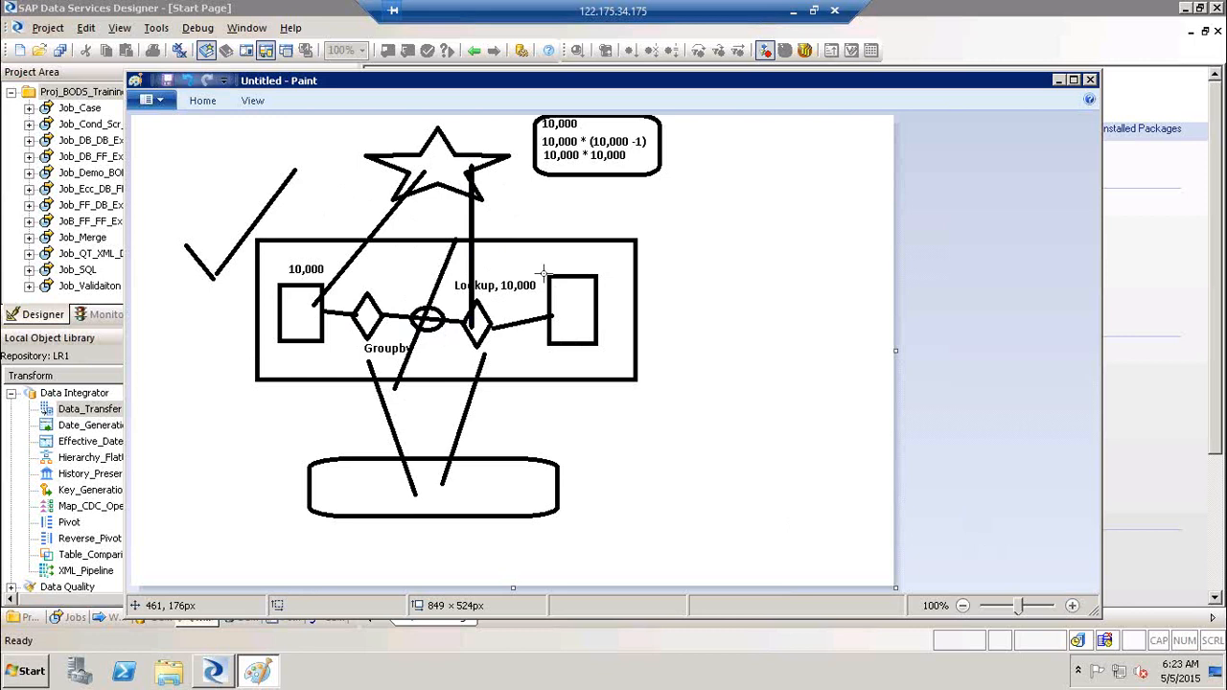
Step: Close Paint without saving and, in SAP Data Services Designer, create a batch job named Job_DT in the Proj_BODS_Training project
left_click(1092, 82)
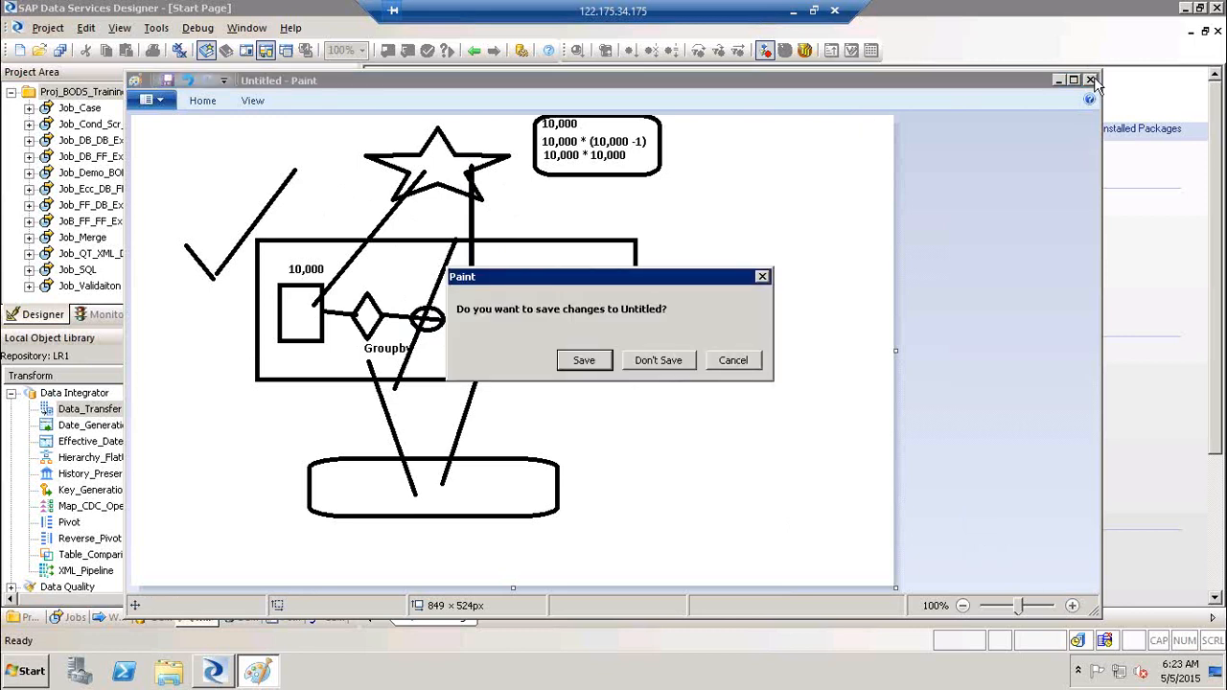
left_click(652, 363)
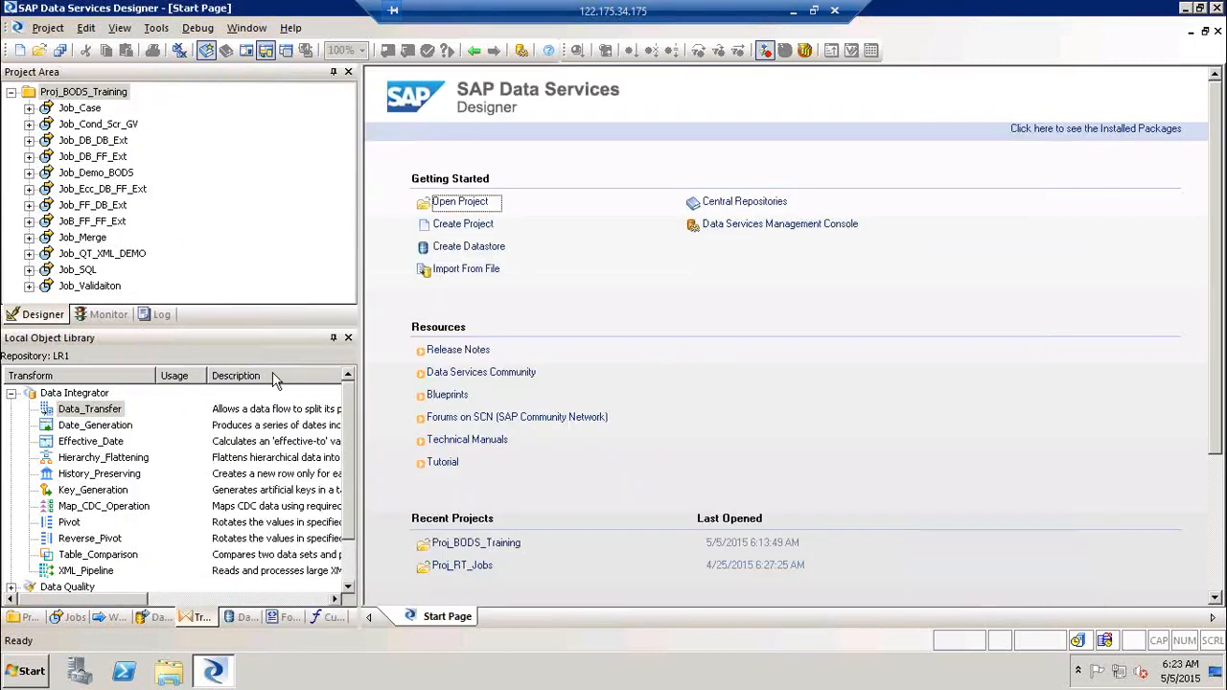
right_click(93, 95)
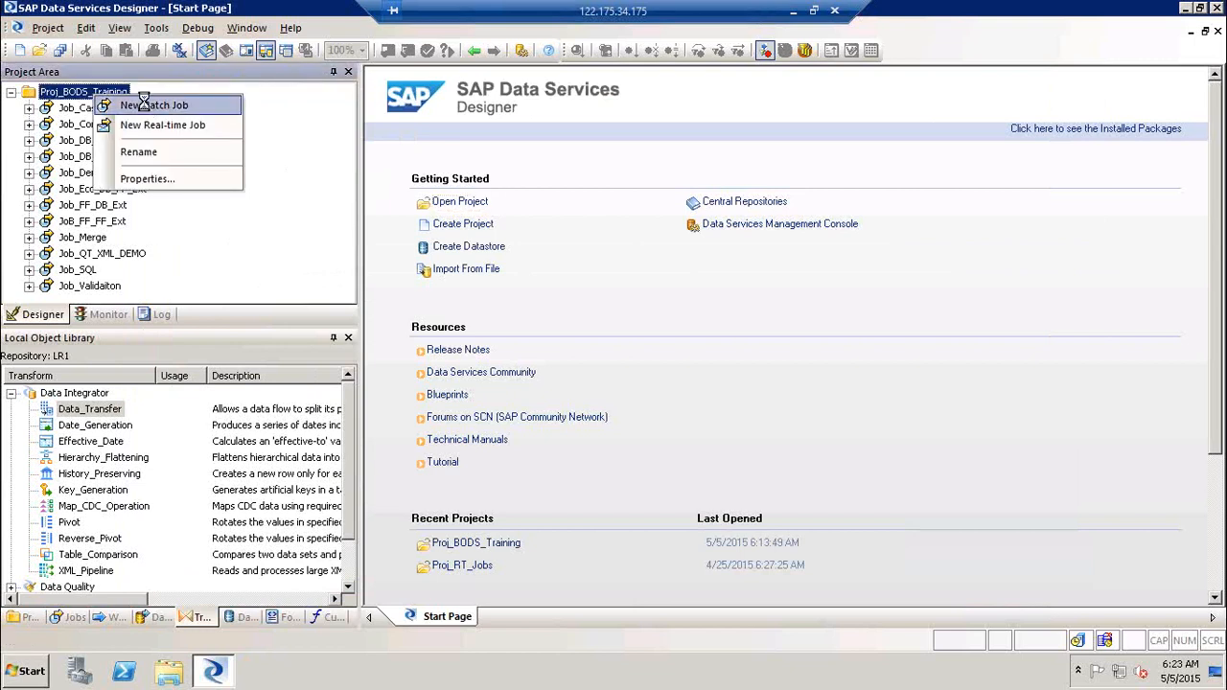
left_click(143, 104)
type("Job_")
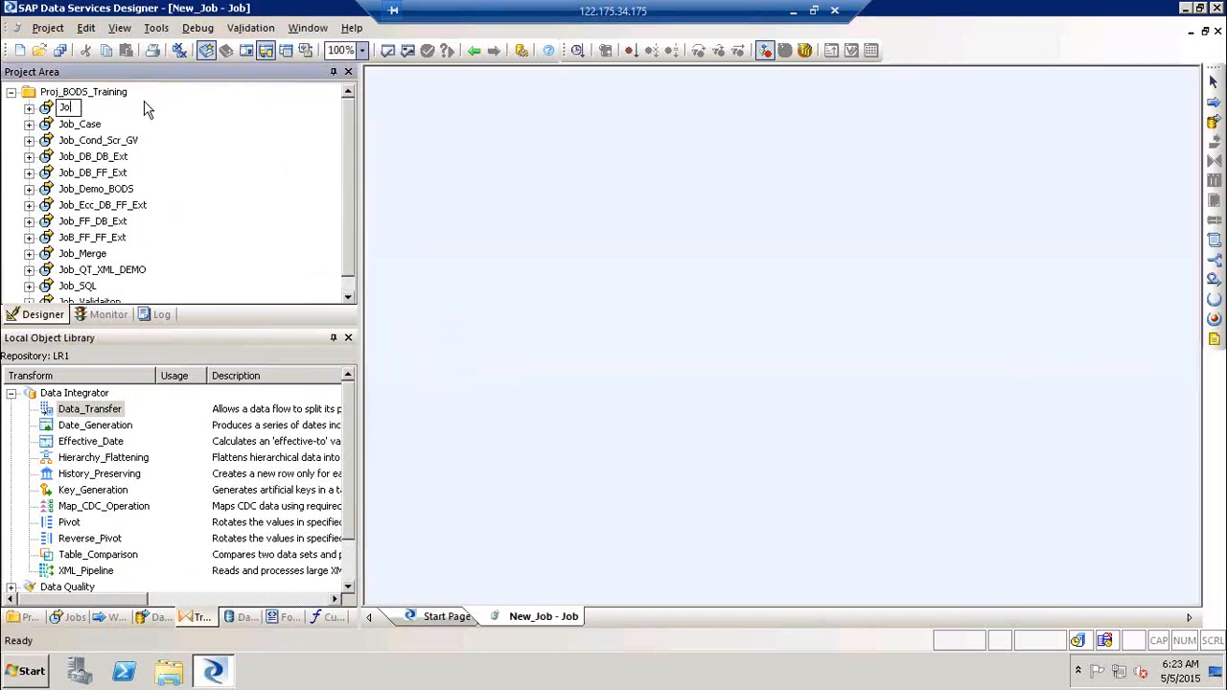
type("DT")
left_click(709, 283)
Step: Add a data flow named DF_DT to Job_DT and open it for editing
left_click(1213, 122)
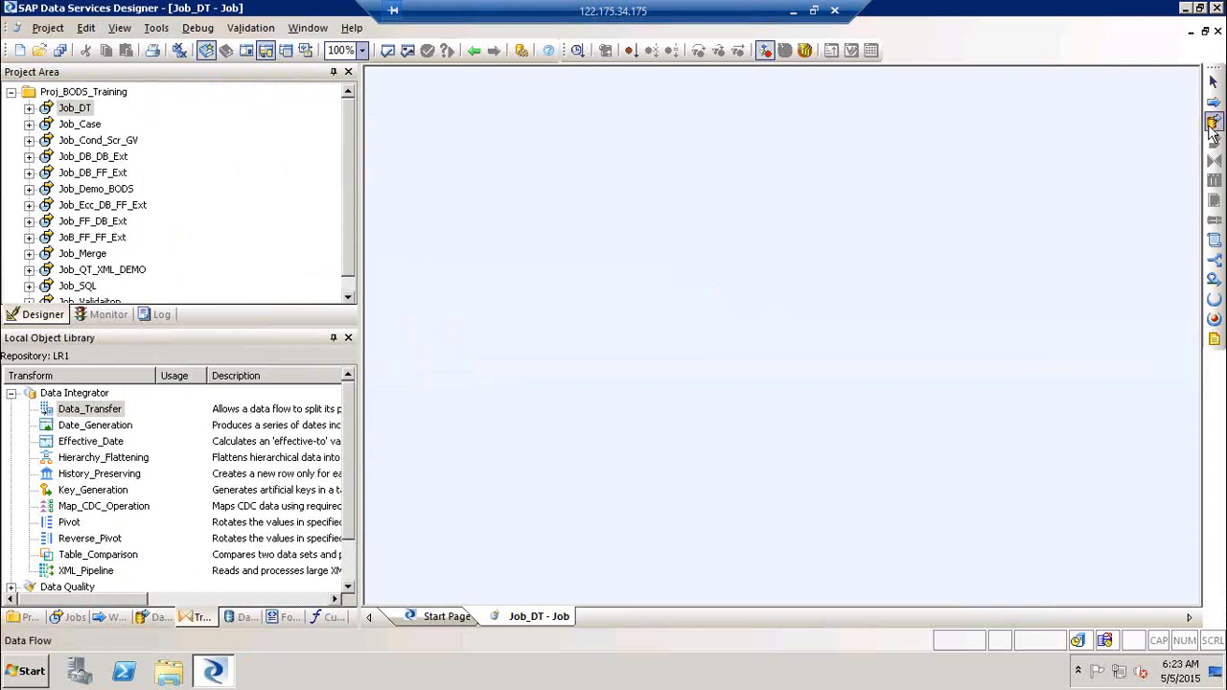
left_click(684, 153)
type("DF_DT")
key("Return")
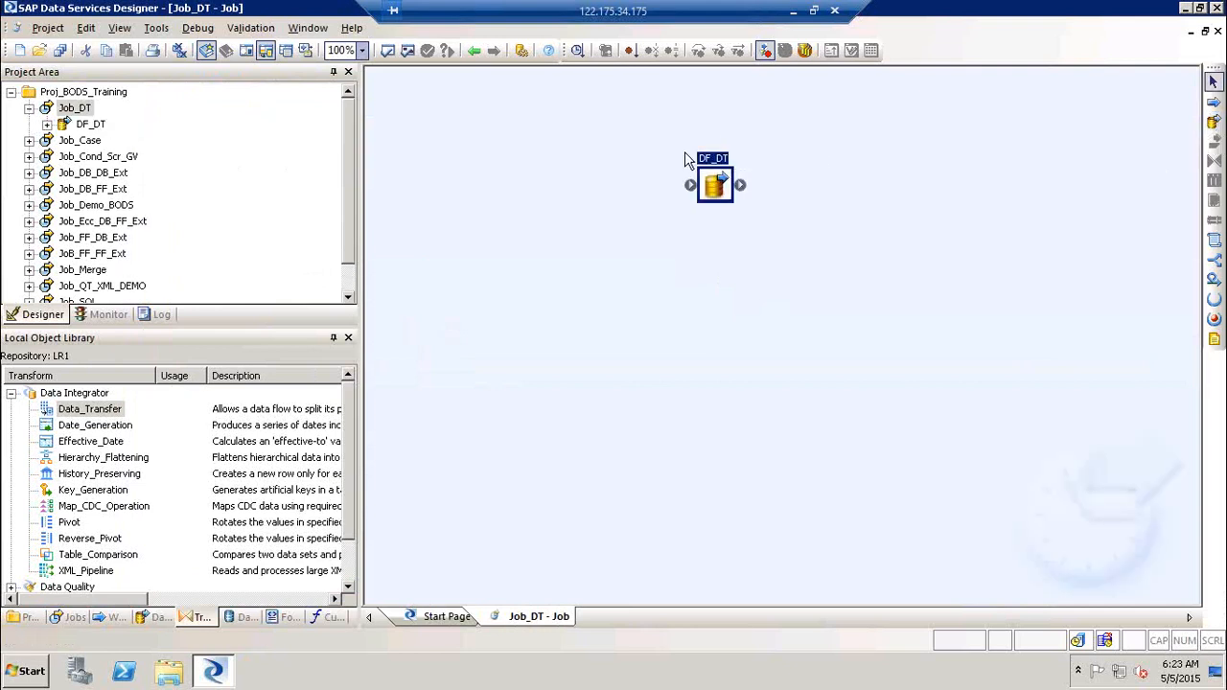
double_click(714, 180)
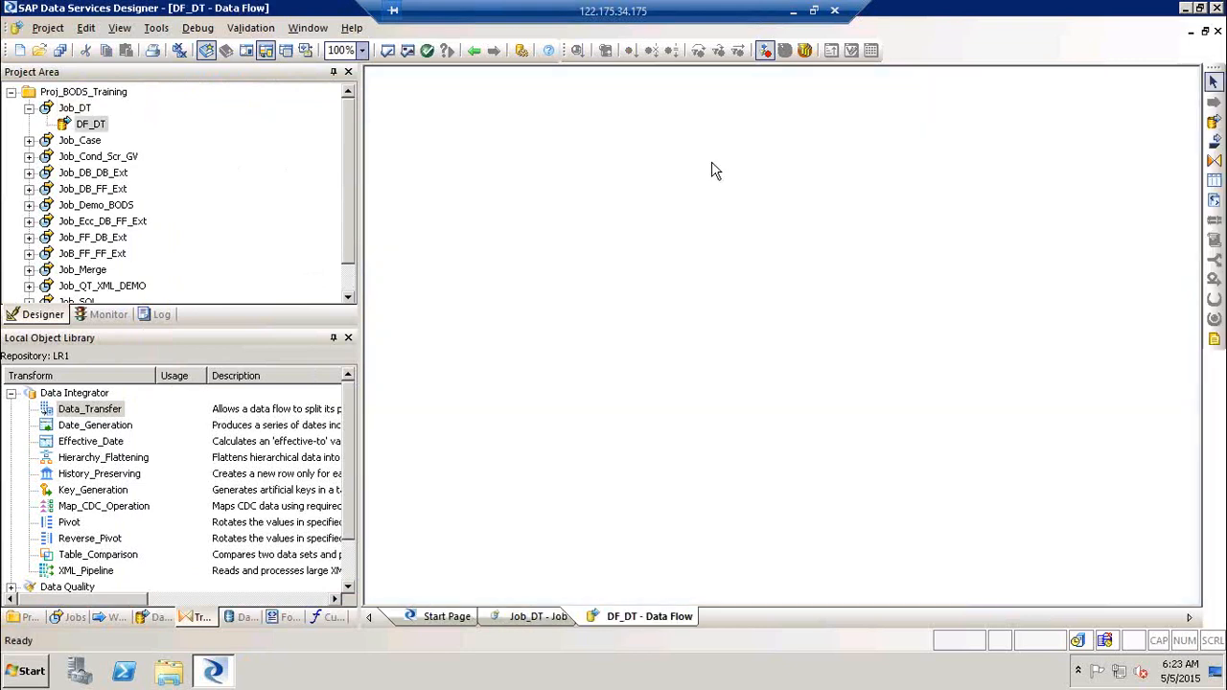
Step: Place the ORDERS table from the DS_Source datastore in the DF_DT data flow as a source
left_click(244, 616)
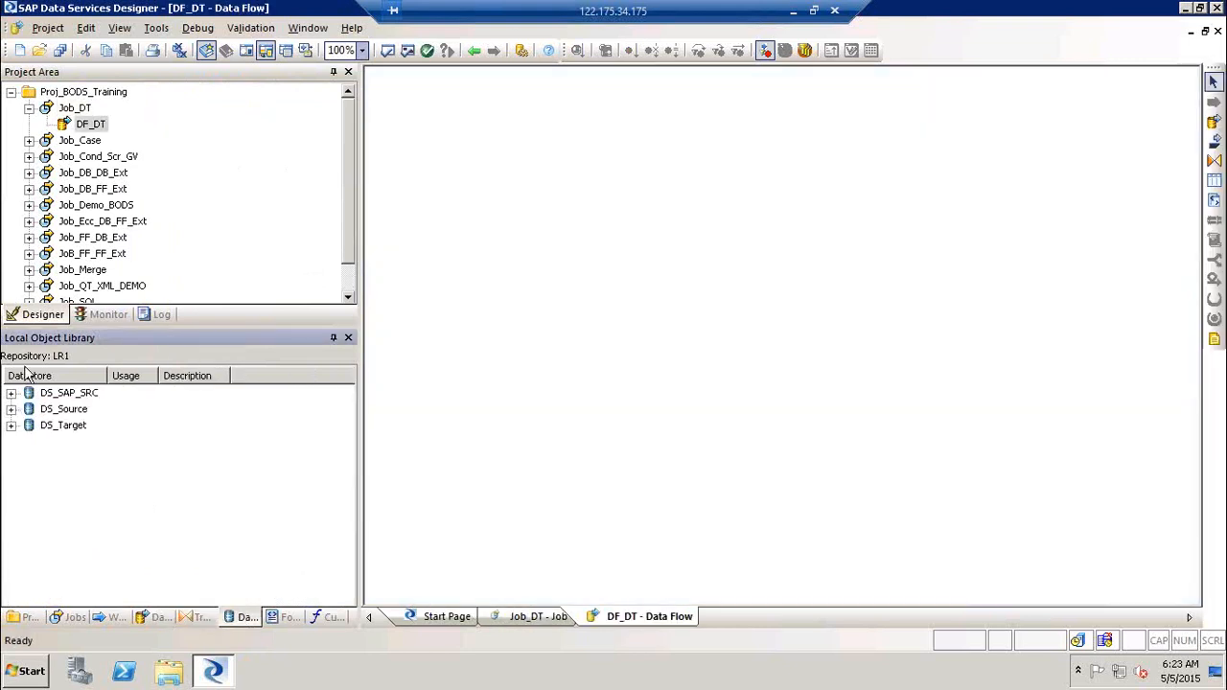
left_click(10, 408)
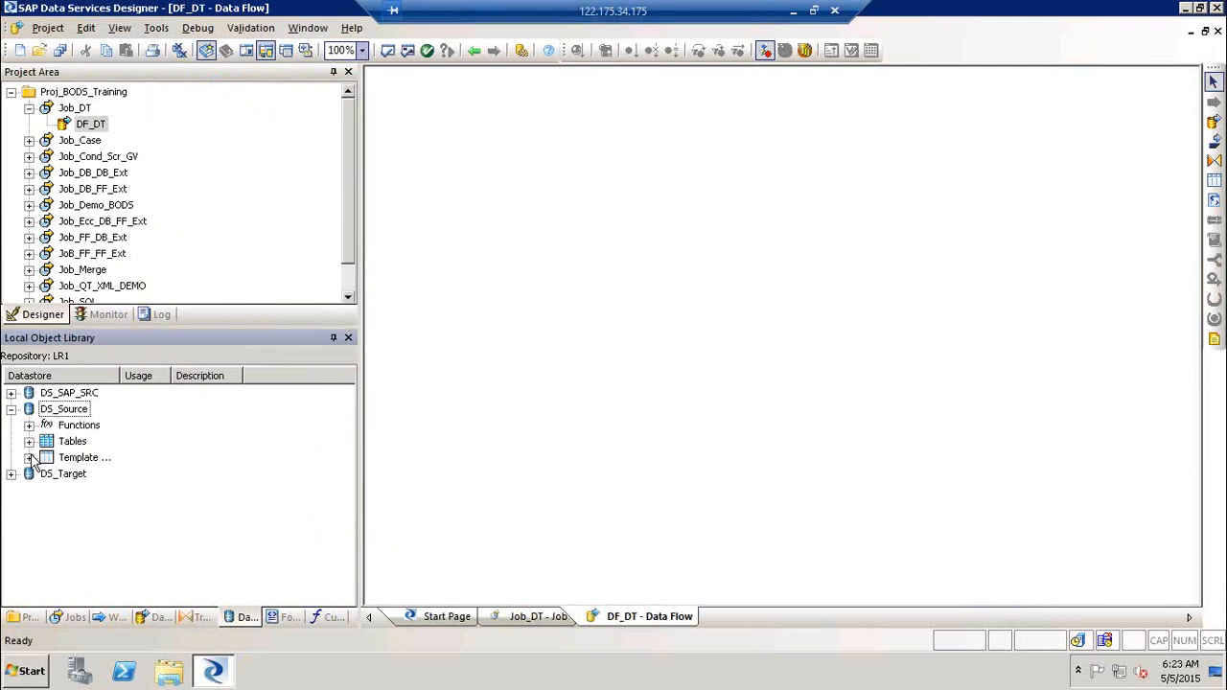
left_click(28, 441)
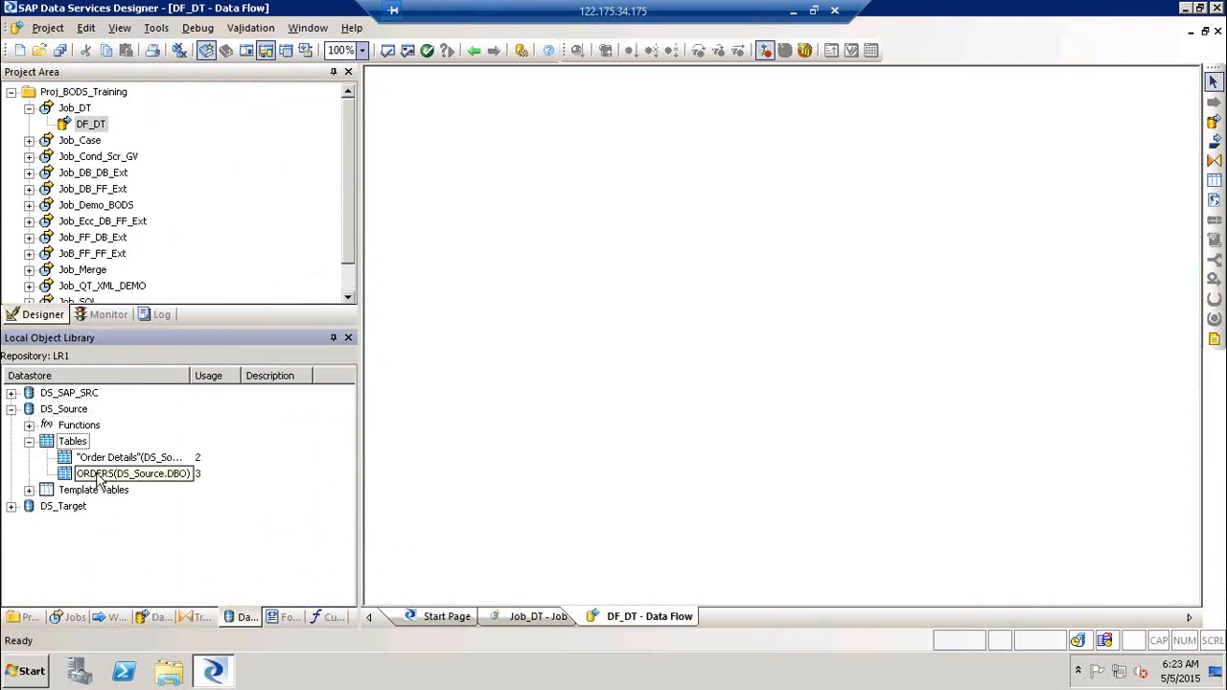
left_click_drag(101, 474, 414, 181)
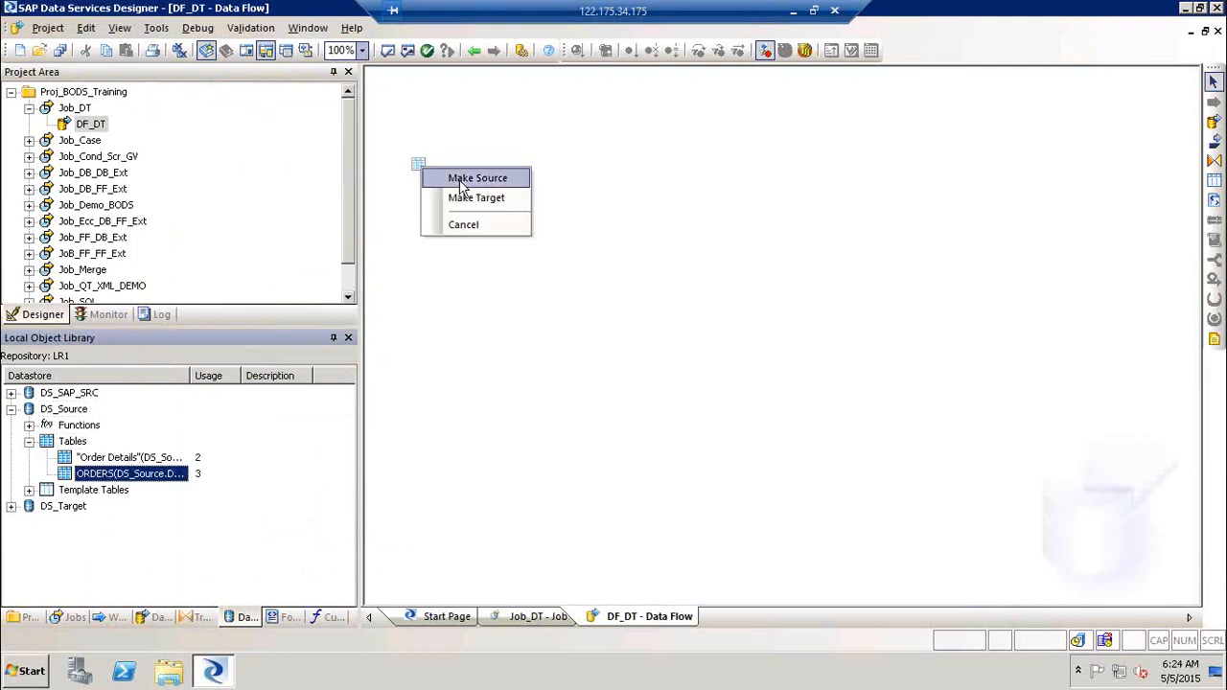
left_click(456, 177)
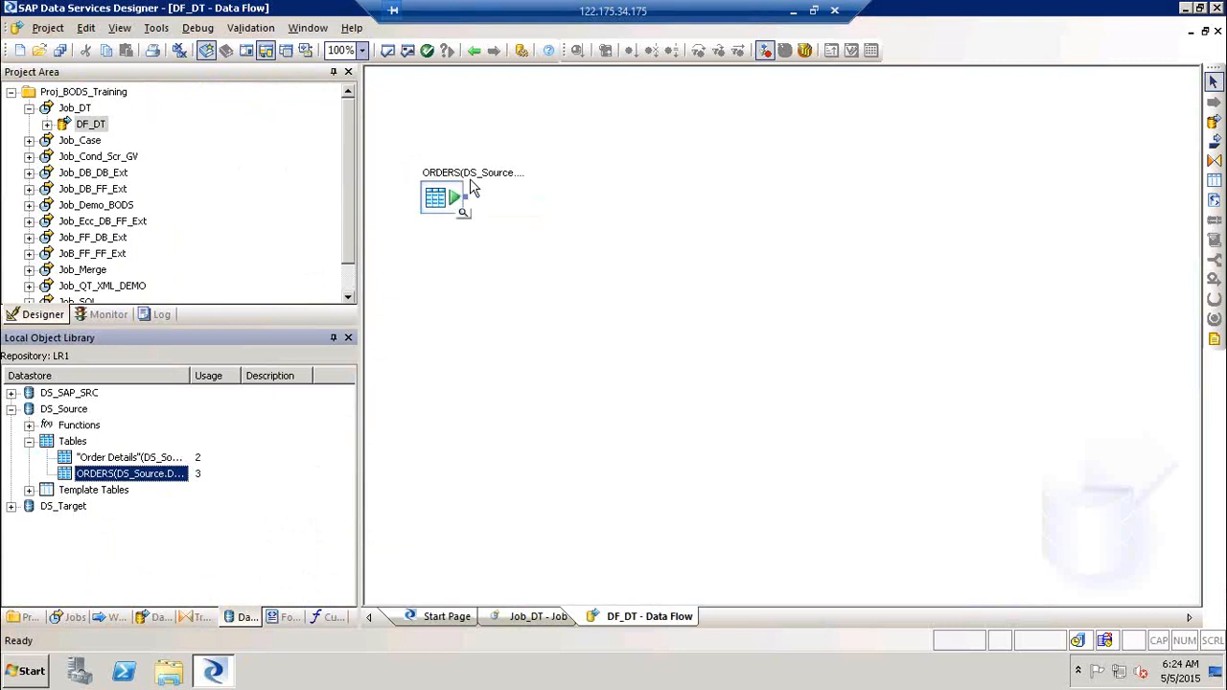
Step: Add a Query transform named QT_Grpby and connect the ORDERS source to it
left_click(1214, 160)
left_click(534, 242)
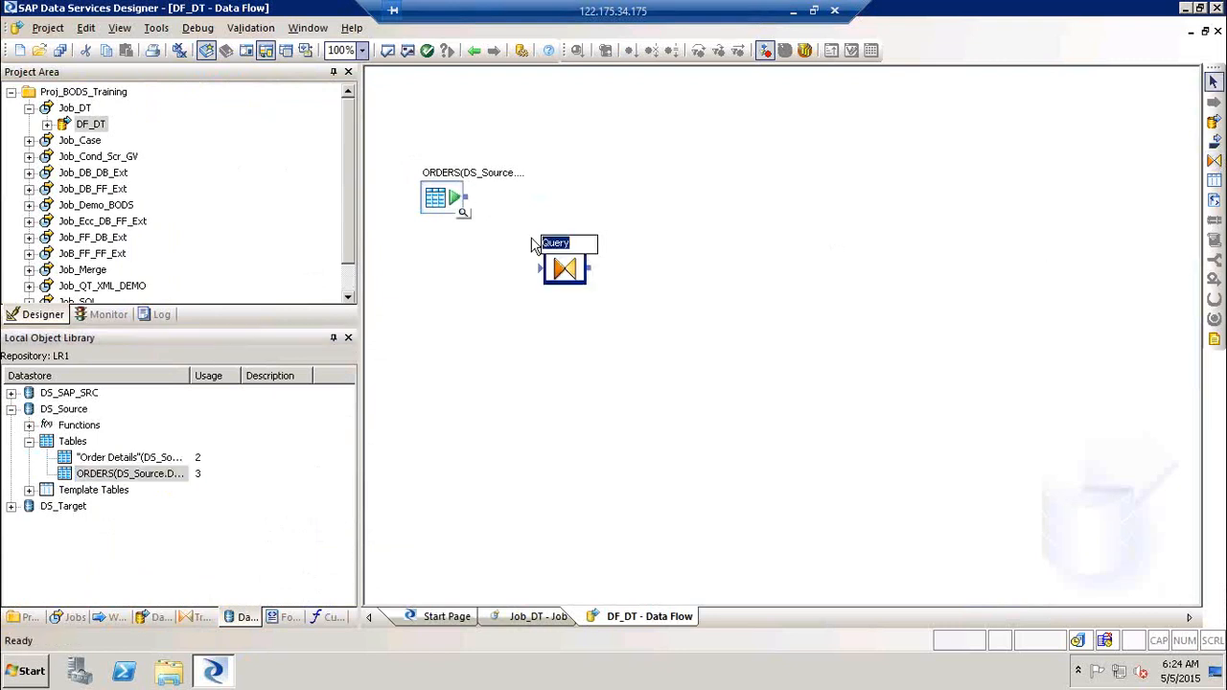
type("QT_Grpby")
left_click_drag(472, 205, 541, 268)
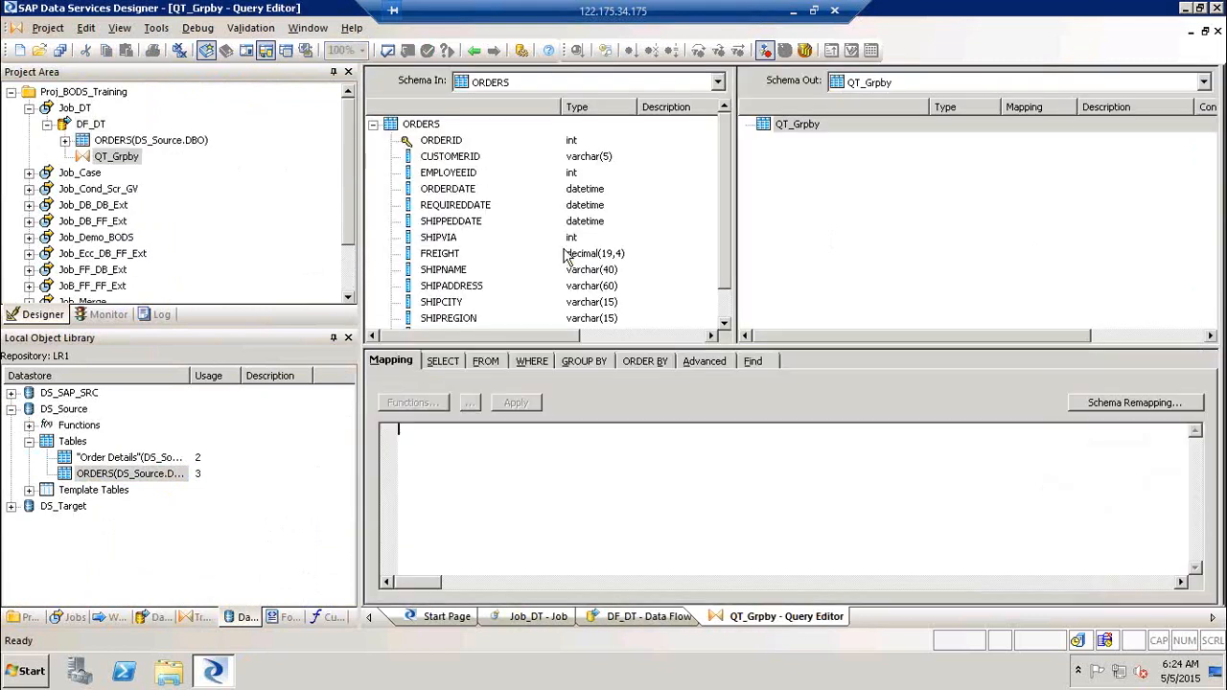
Step: Add all ORDERS columns to the GROUP BY clause of QT_Grpby
left_click(585, 361)
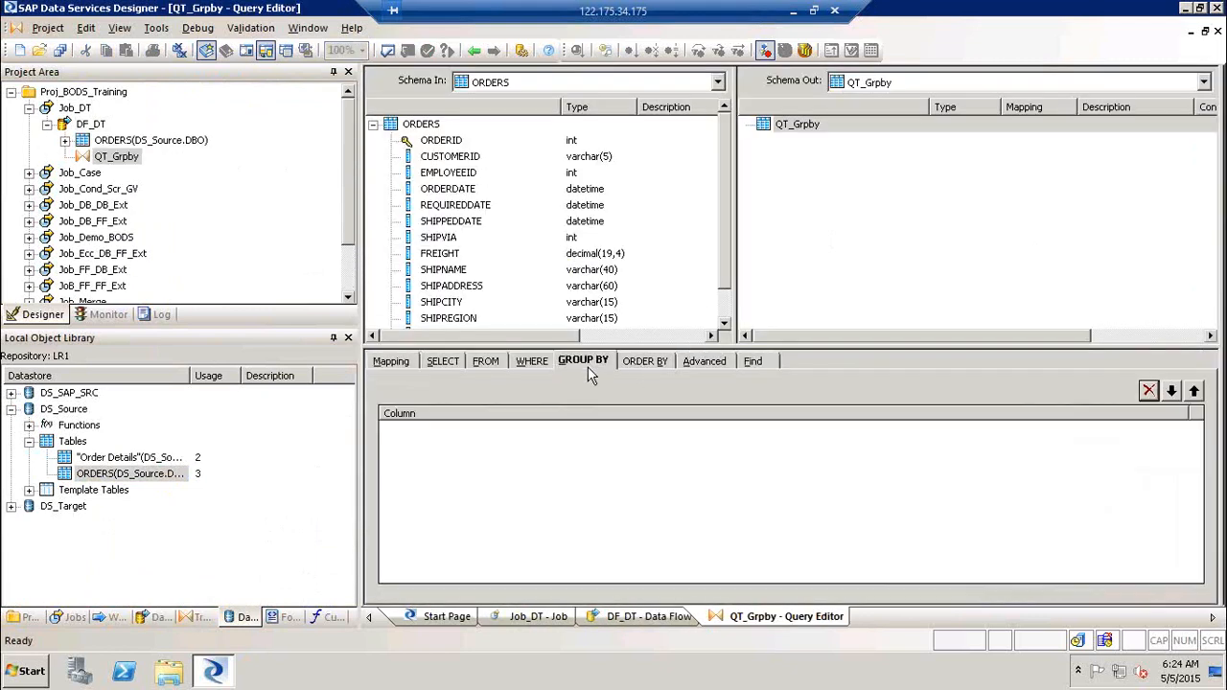
left_click(432, 144)
key("ctrl+a")
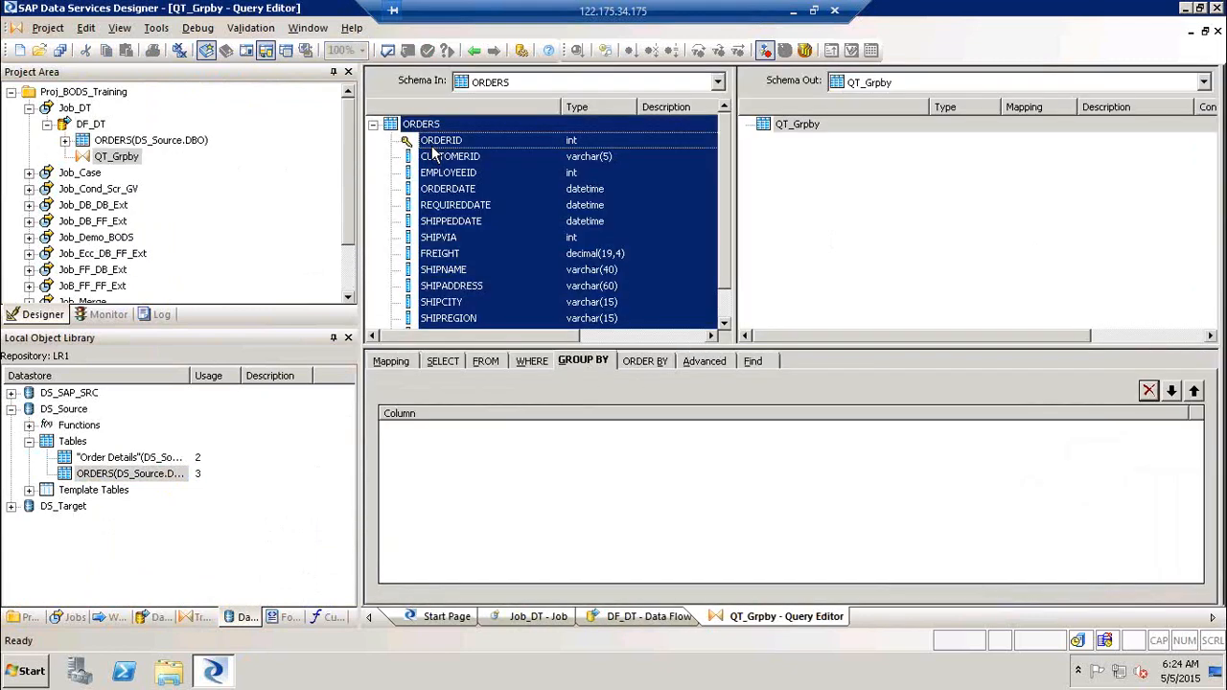
left_click(428, 127, "ctrl")
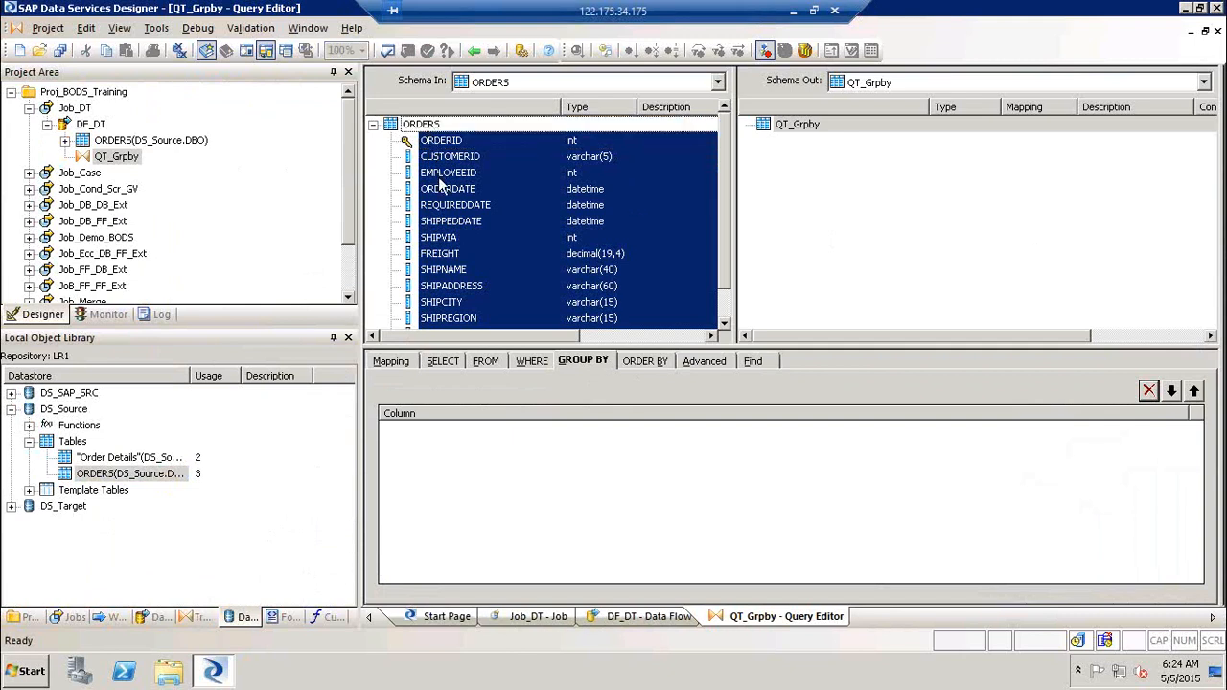
left_click_drag(443, 184, 542, 427)
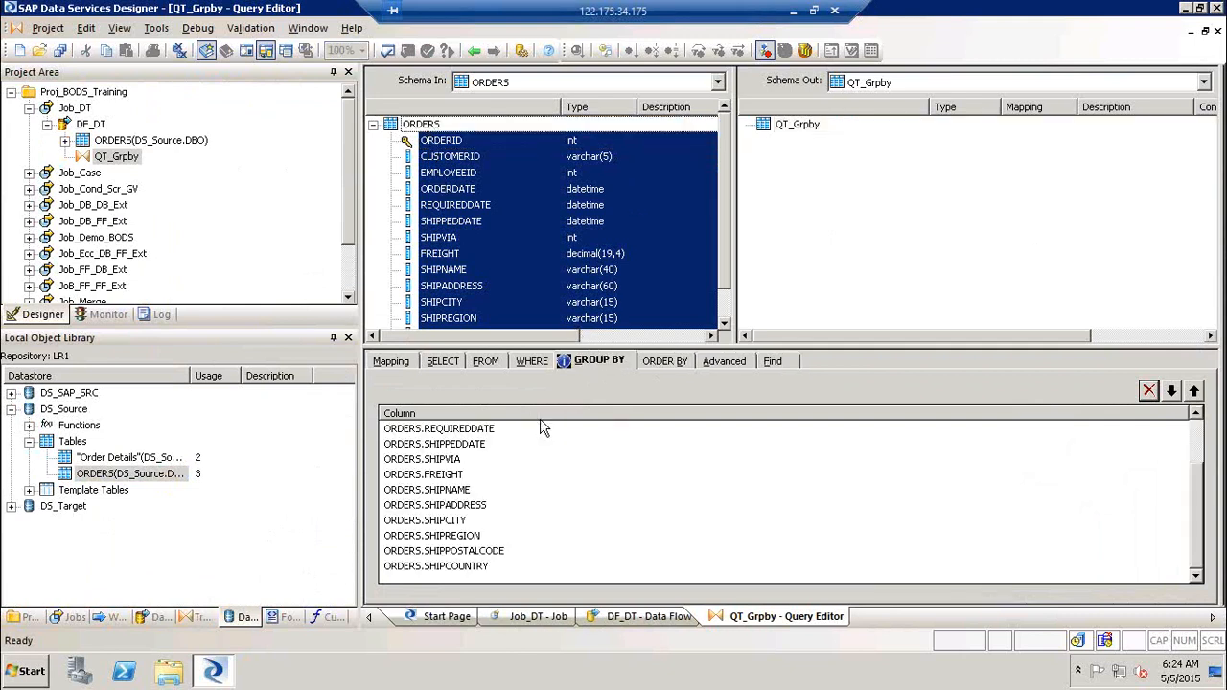
Step: Map all the selected ORDERS columns to the QT_Grpby output schema and return to the data flow
right_click(490, 208)
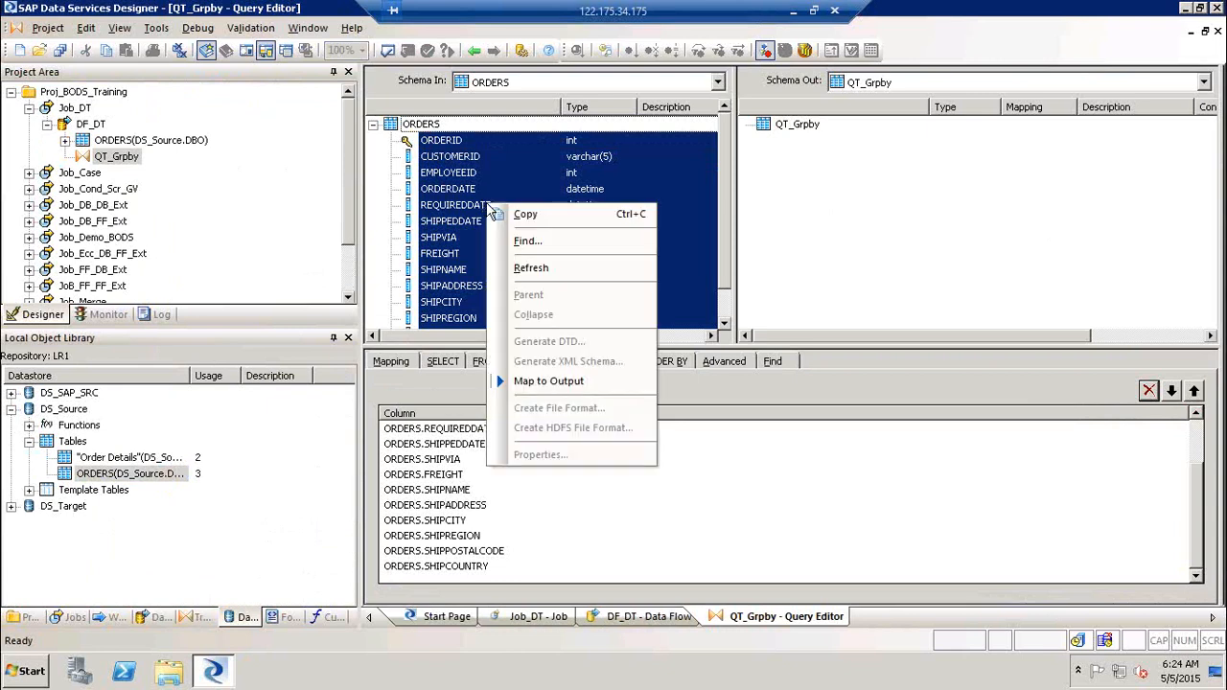
left_click(547, 381)
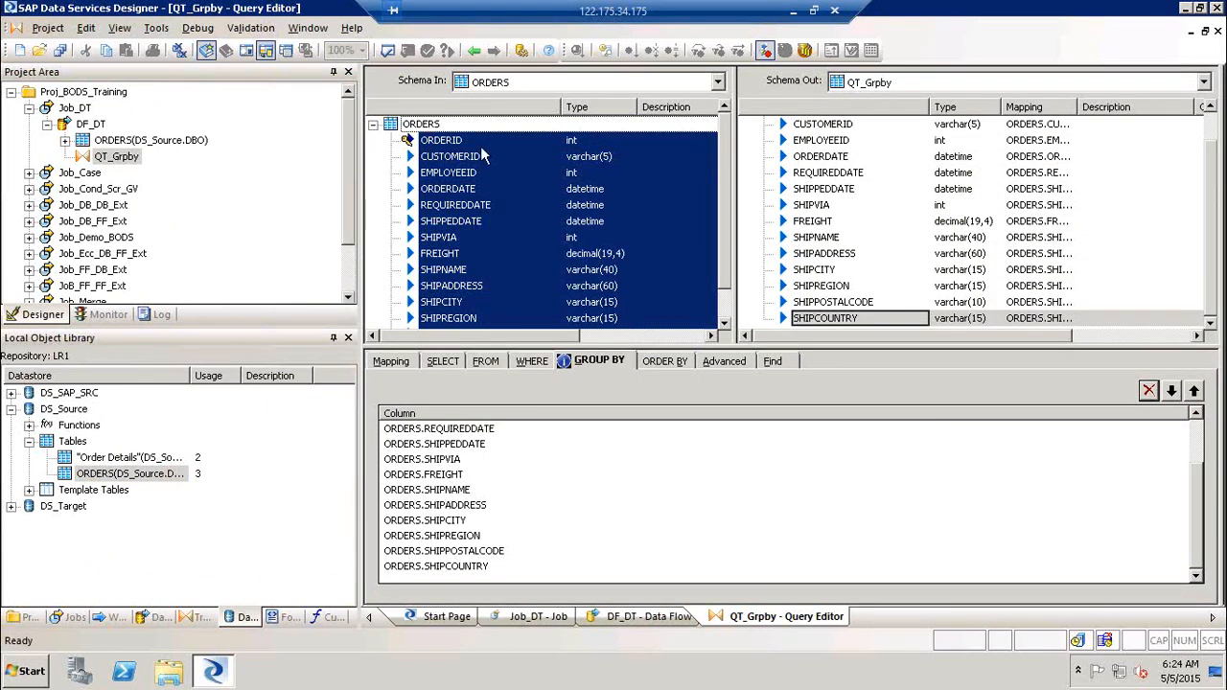
left_click(474, 51)
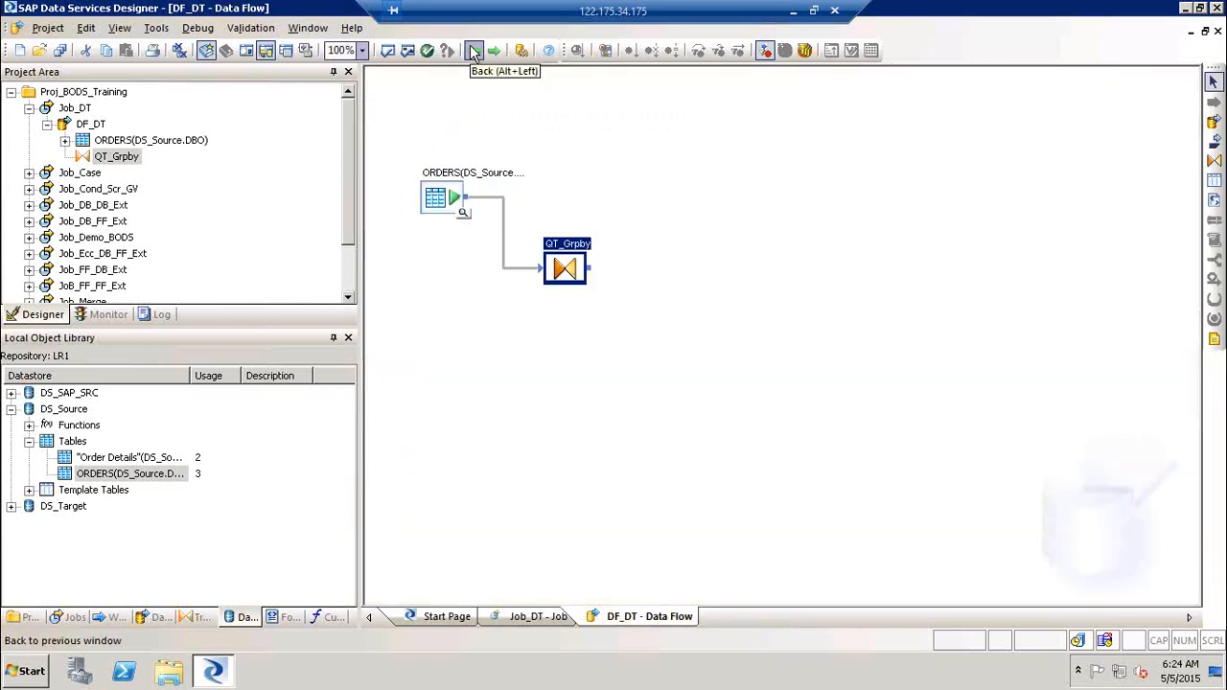
Step: Add a second Query transform named QT_LKP and connect QT_Grpby to it
left_click(1214, 160)
left_click(721, 326)
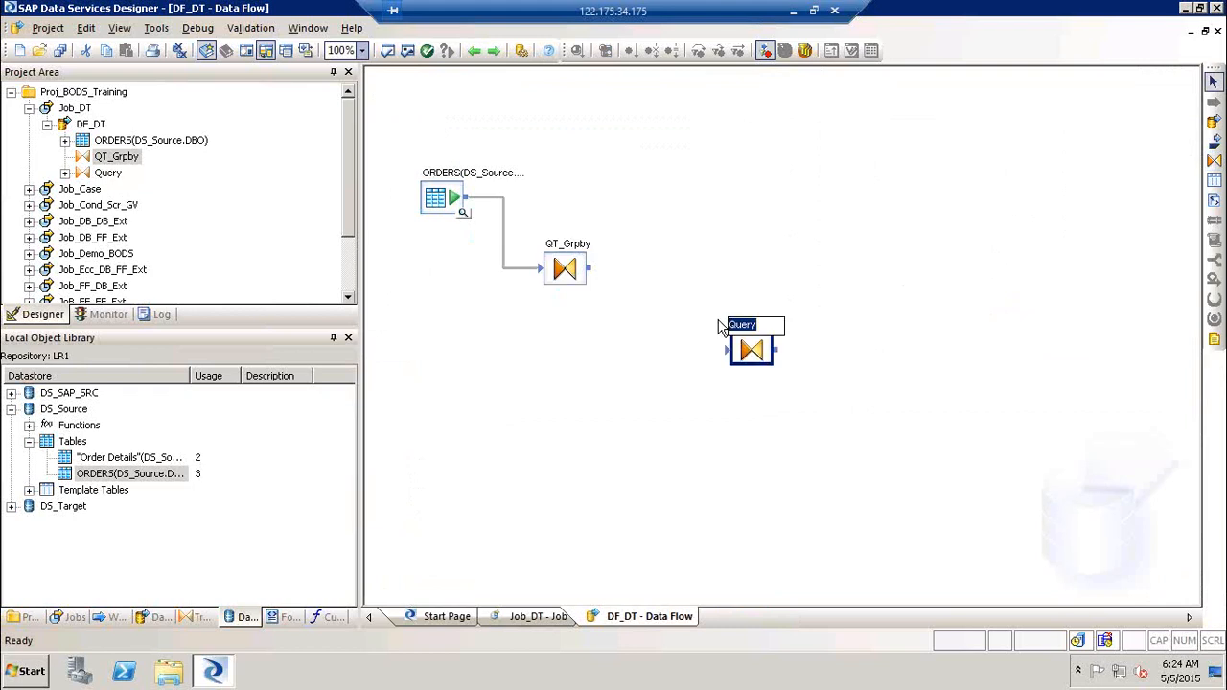
type("QT_LKP")
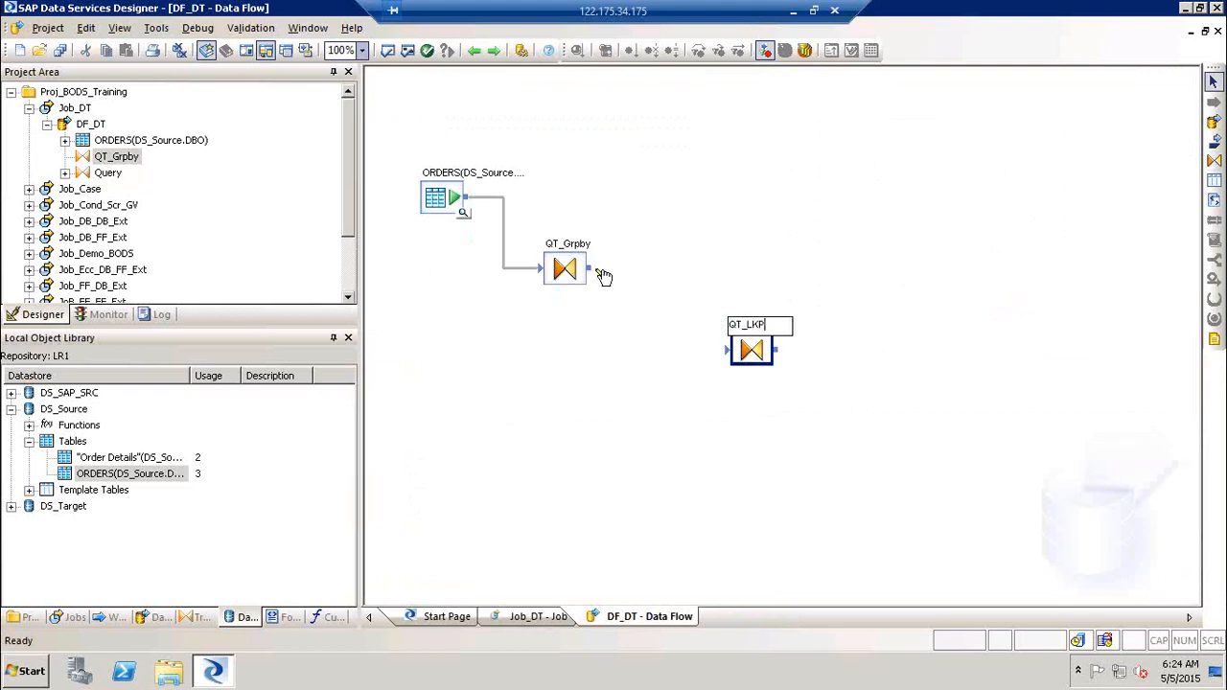
left_click_drag(590, 269, 744, 354)
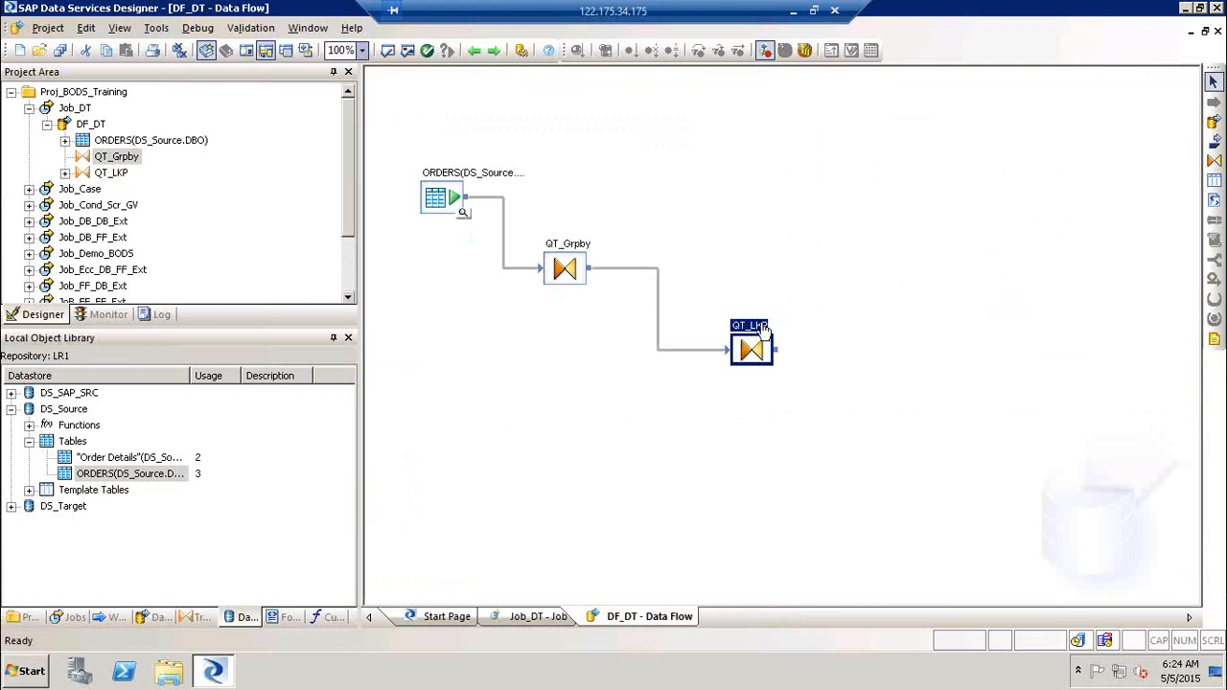
Step: Map all QT_Grpby columns to the output schema of QT_LKP and enlarge the schema area to fit the full column list
double_click(764, 328)
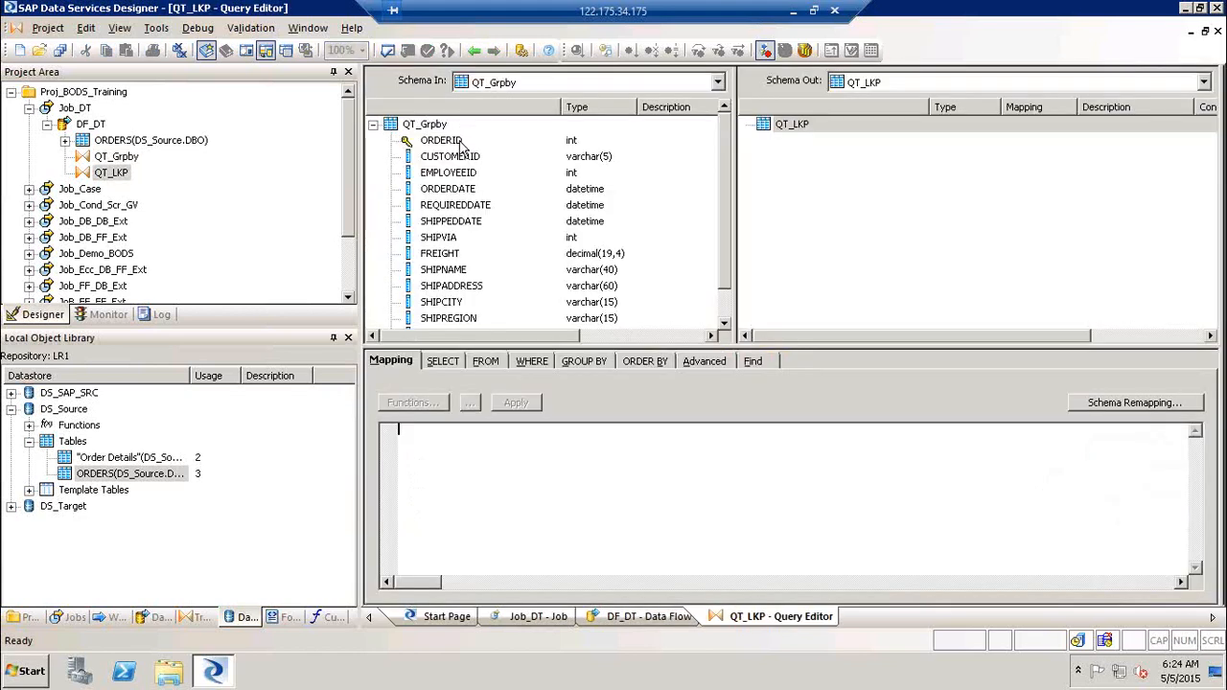
left_click(490, 239)
key("ctrl+a")
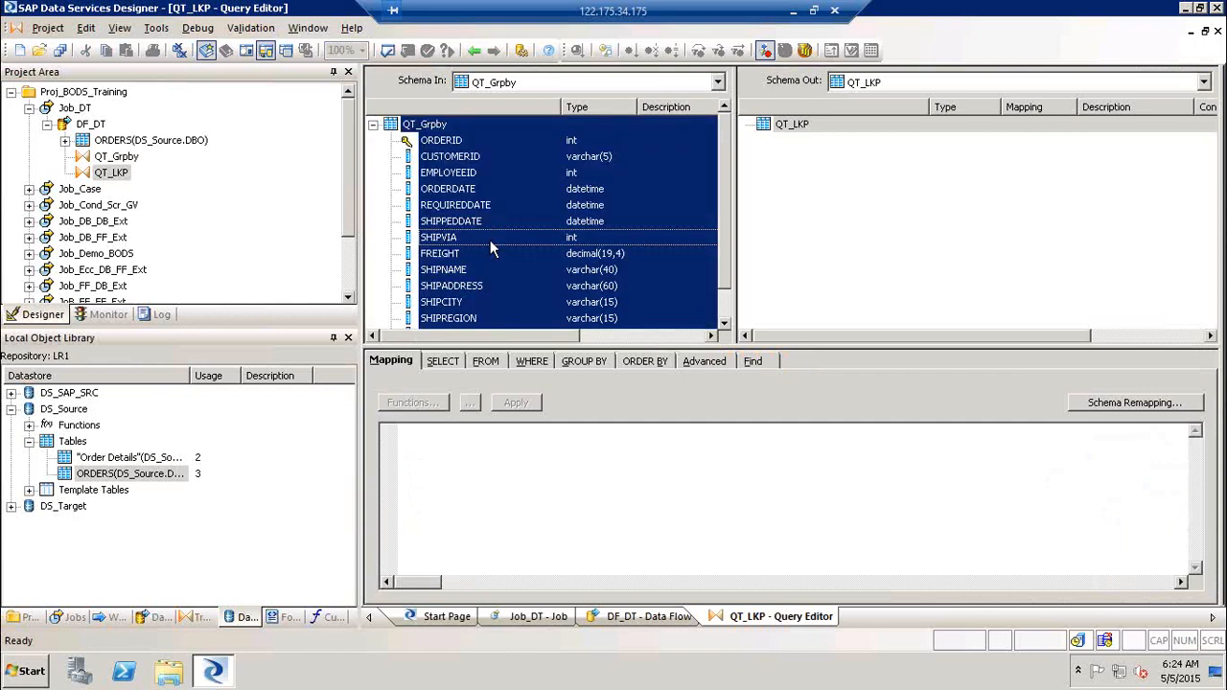
left_click(433, 121)
left_click(440, 149)
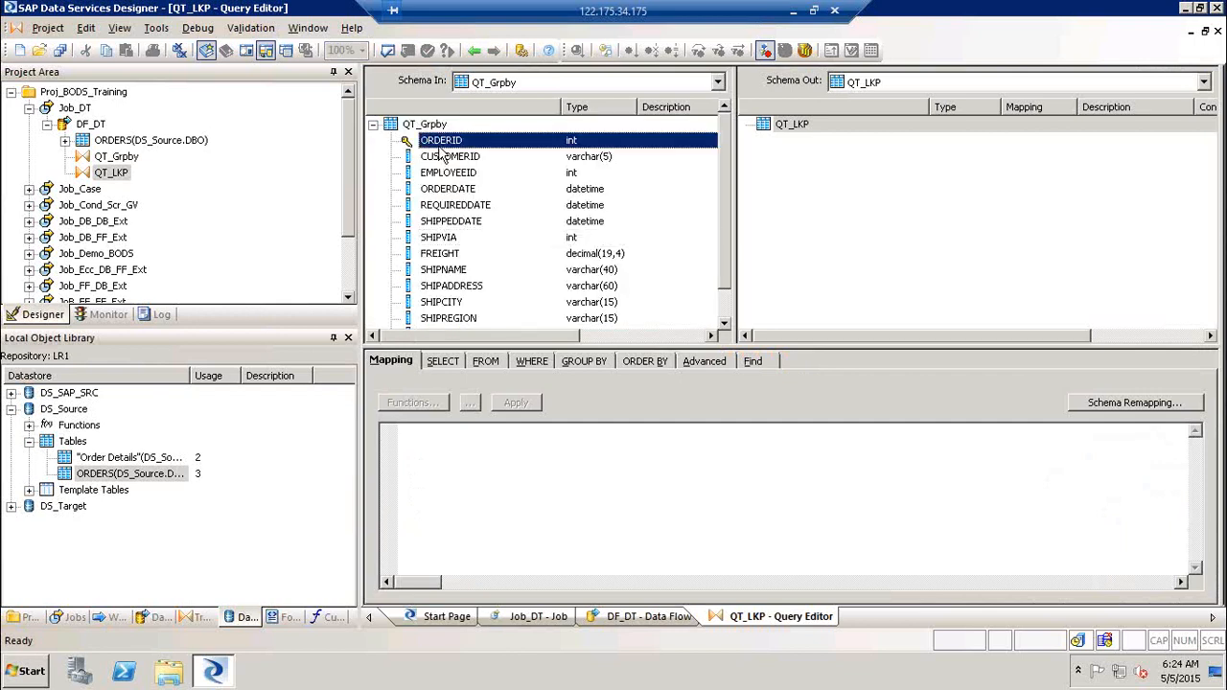
key("ctrl+a")
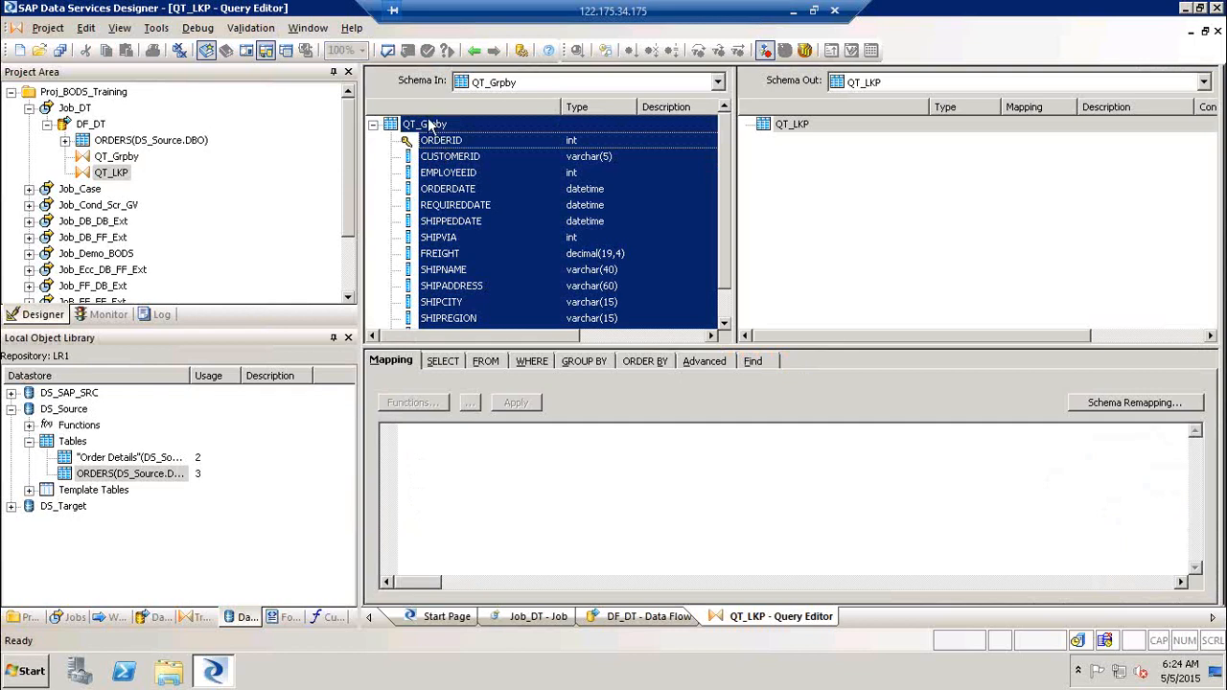
left_click(433, 127, "ctrl")
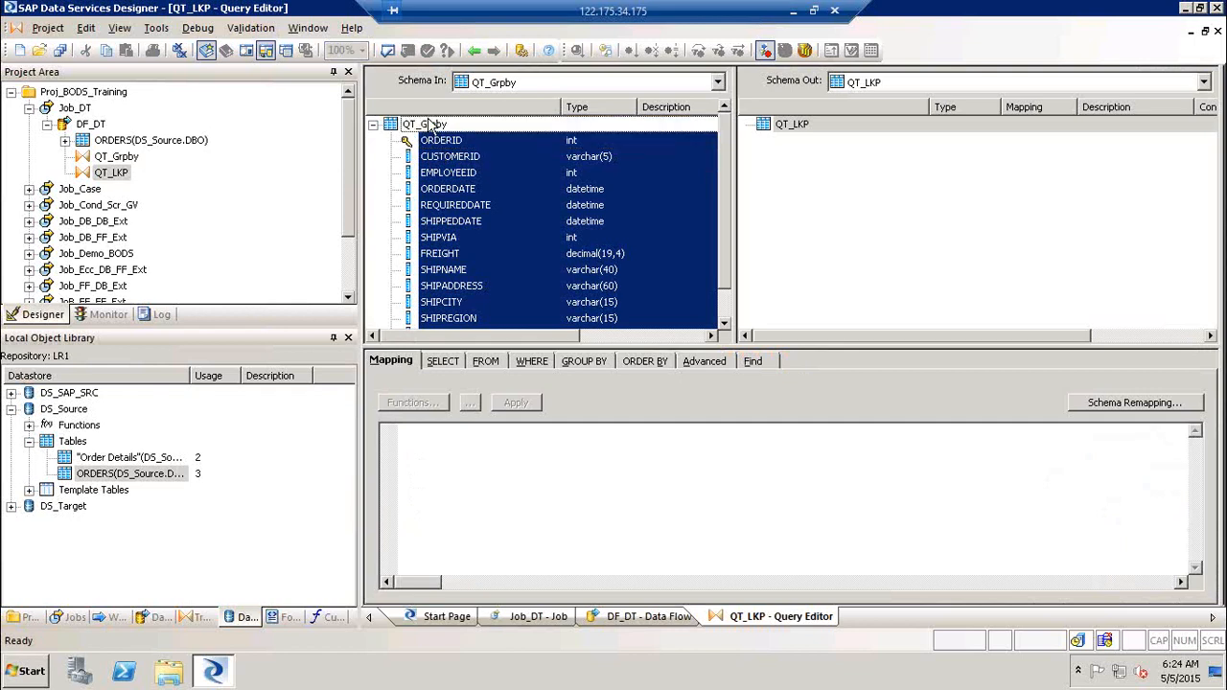
right_click(461, 178)
left_click(544, 355)
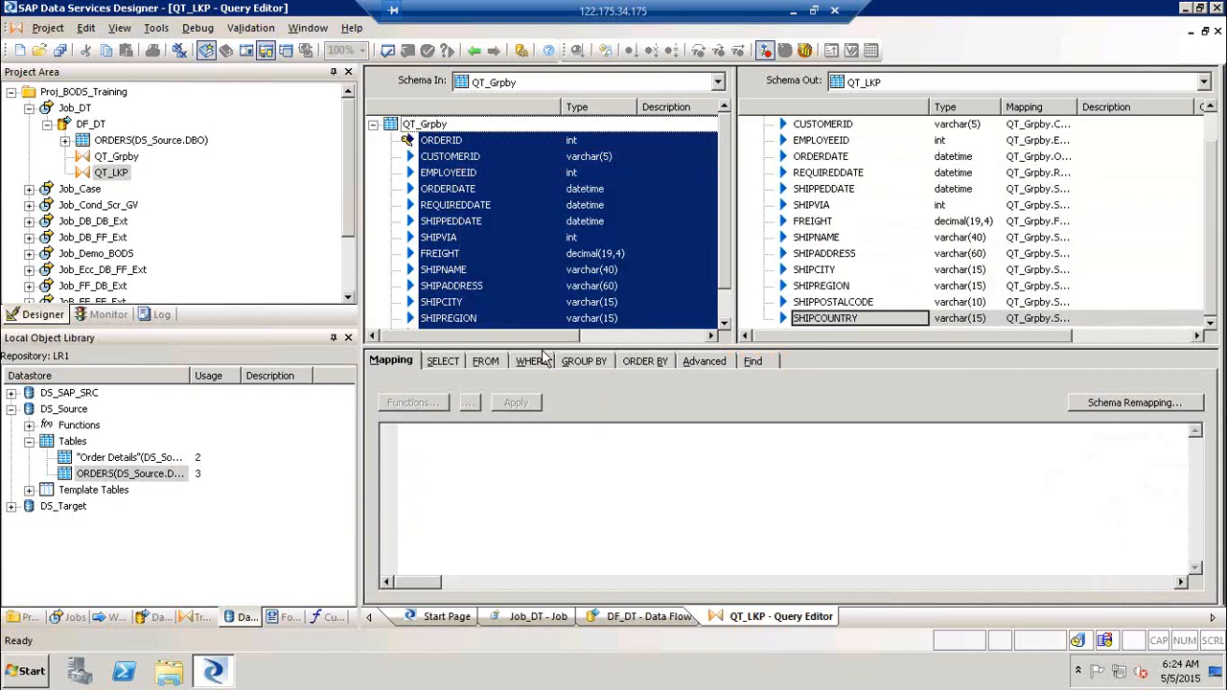
left_click_drag(693, 345, 699, 376)
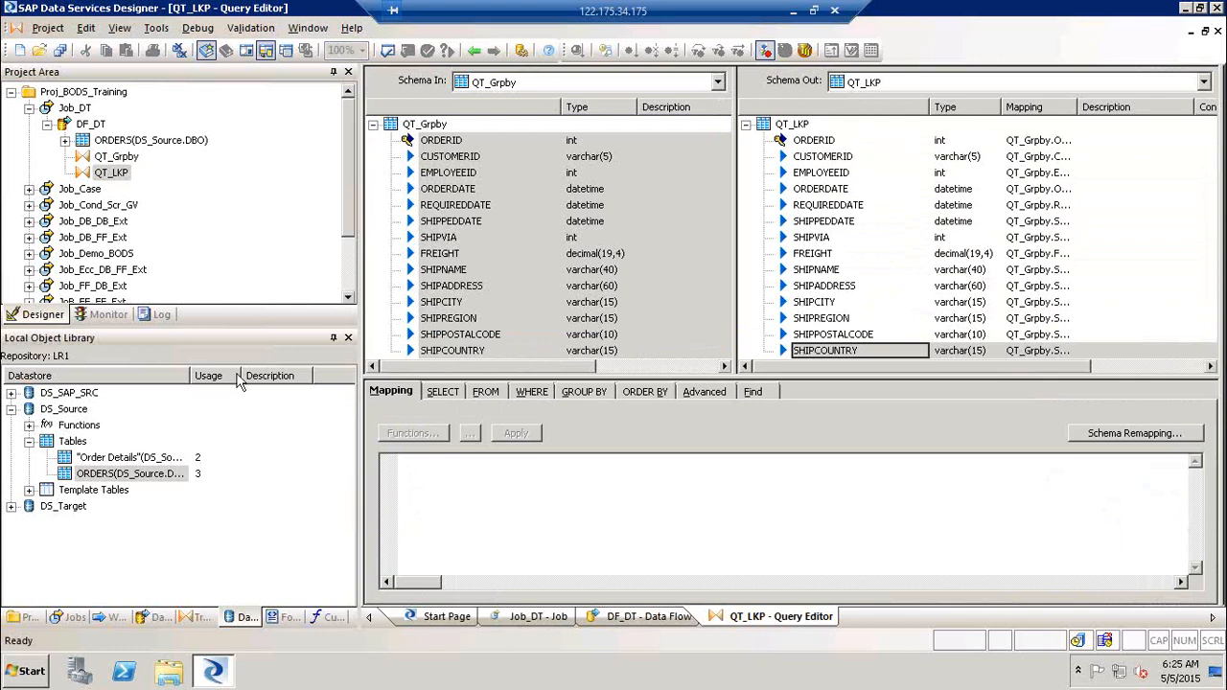
left_click(112, 476)
key("Up")
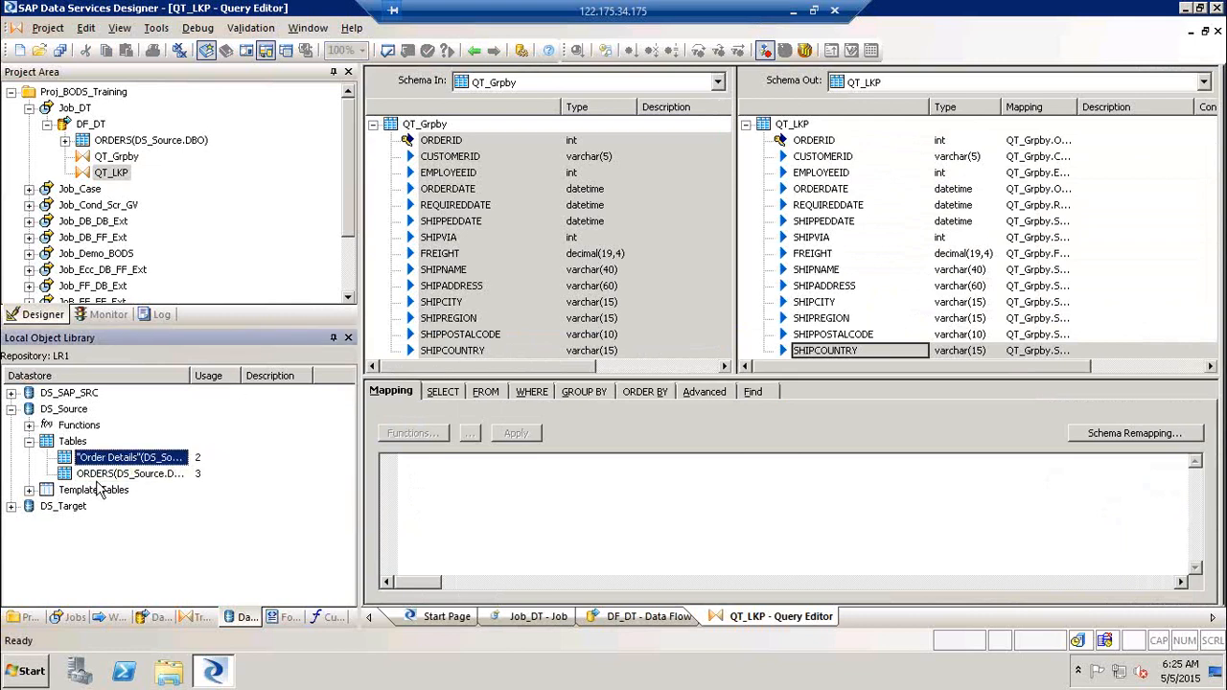
left_click(99, 475)
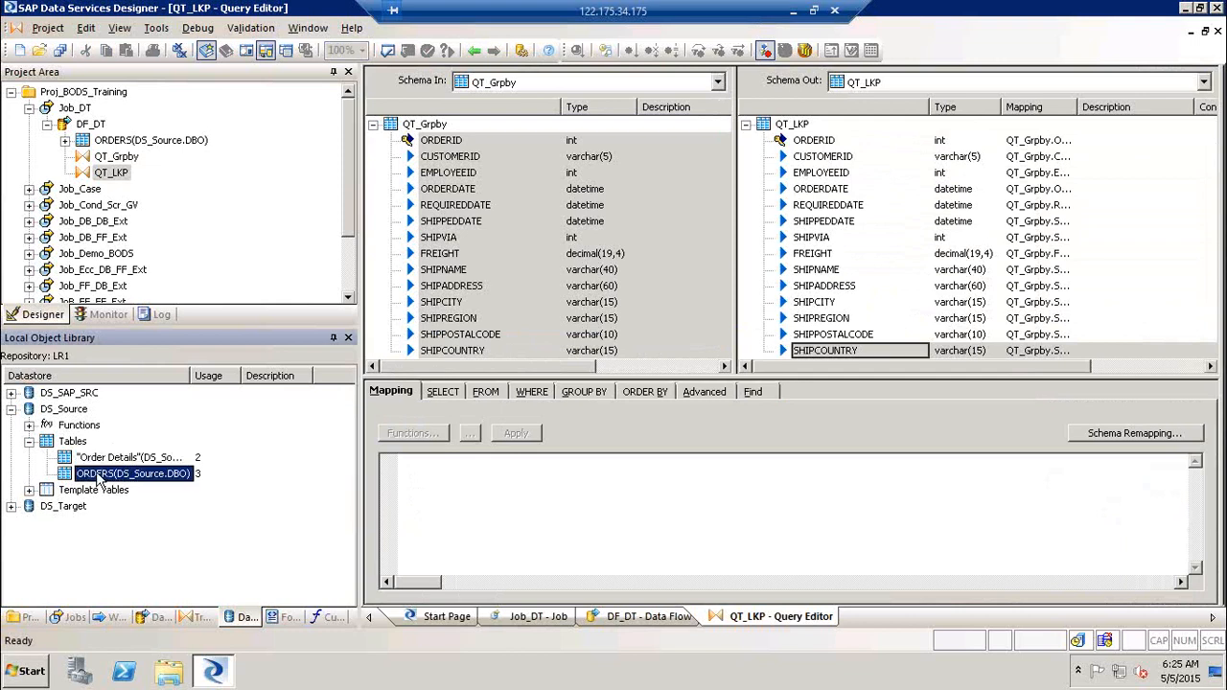
left_click(122, 458)
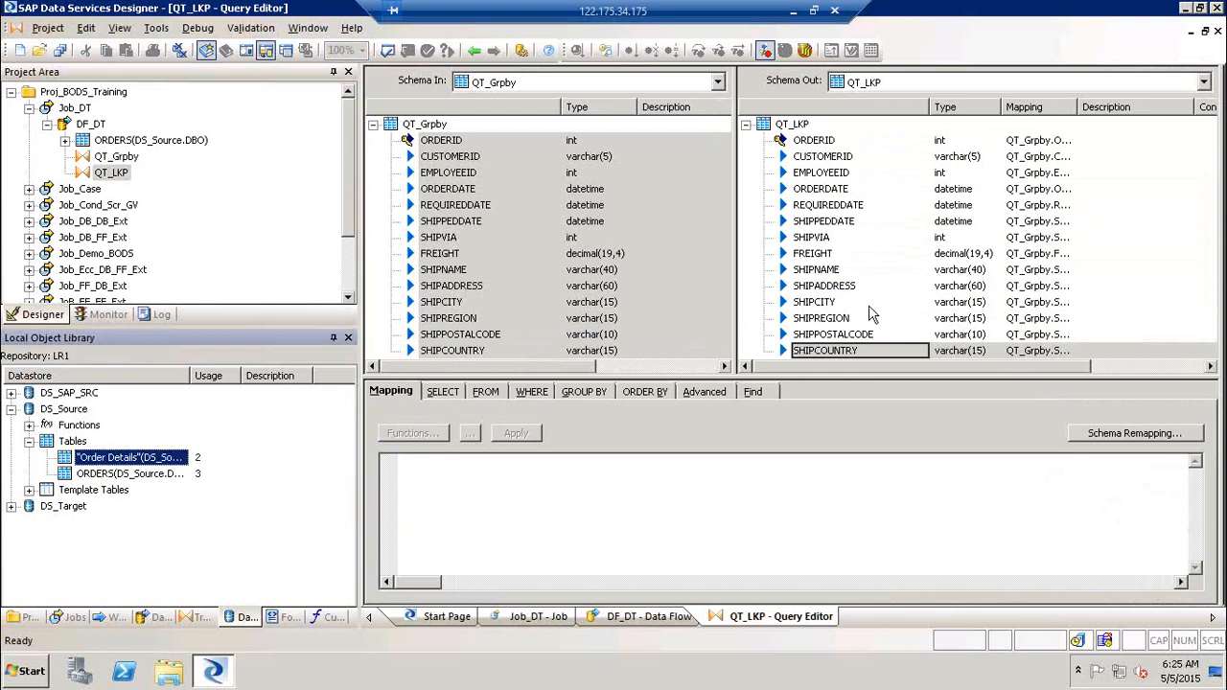
Step: Comment out the existing mapping of the ORDERID output column in QT_LKP with # and start a new line below it
left_click(815, 142)
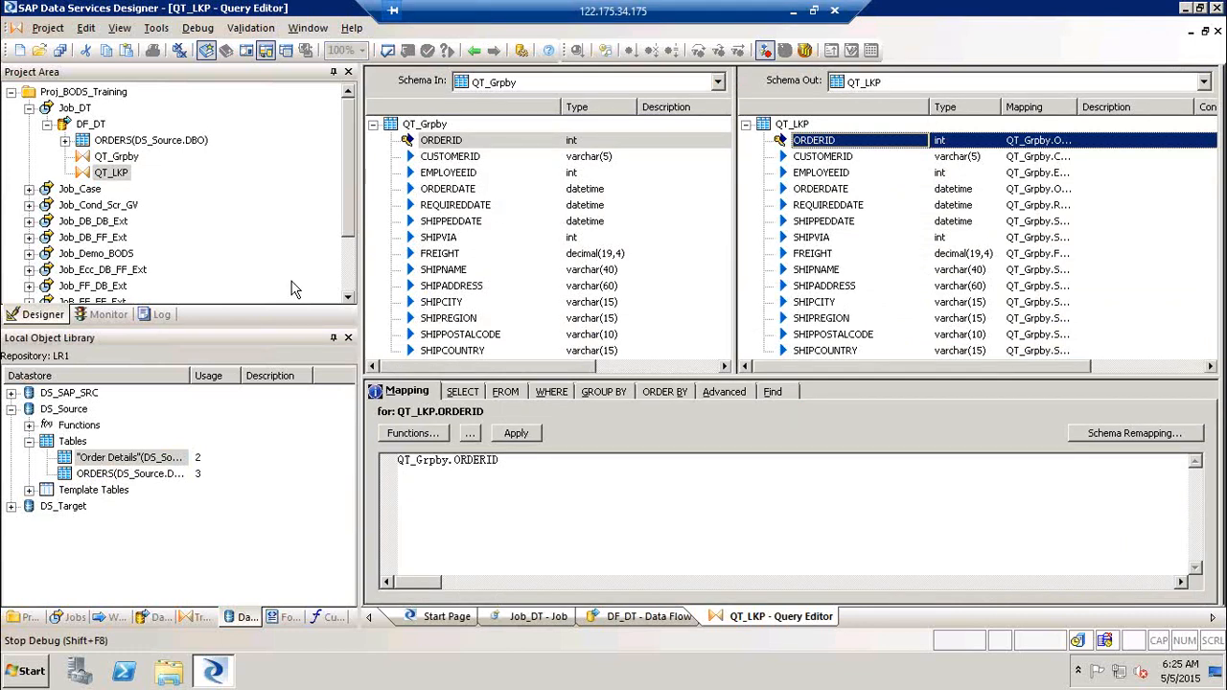
left_click(540, 466)
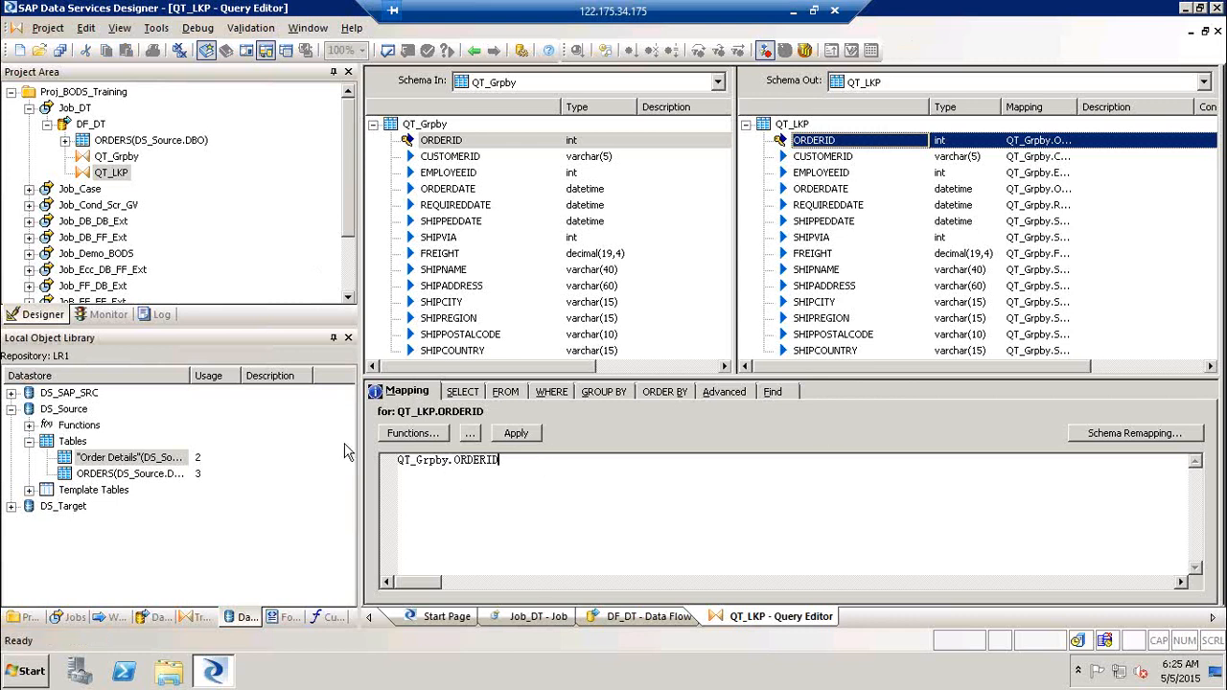
key("Home")
type("#")
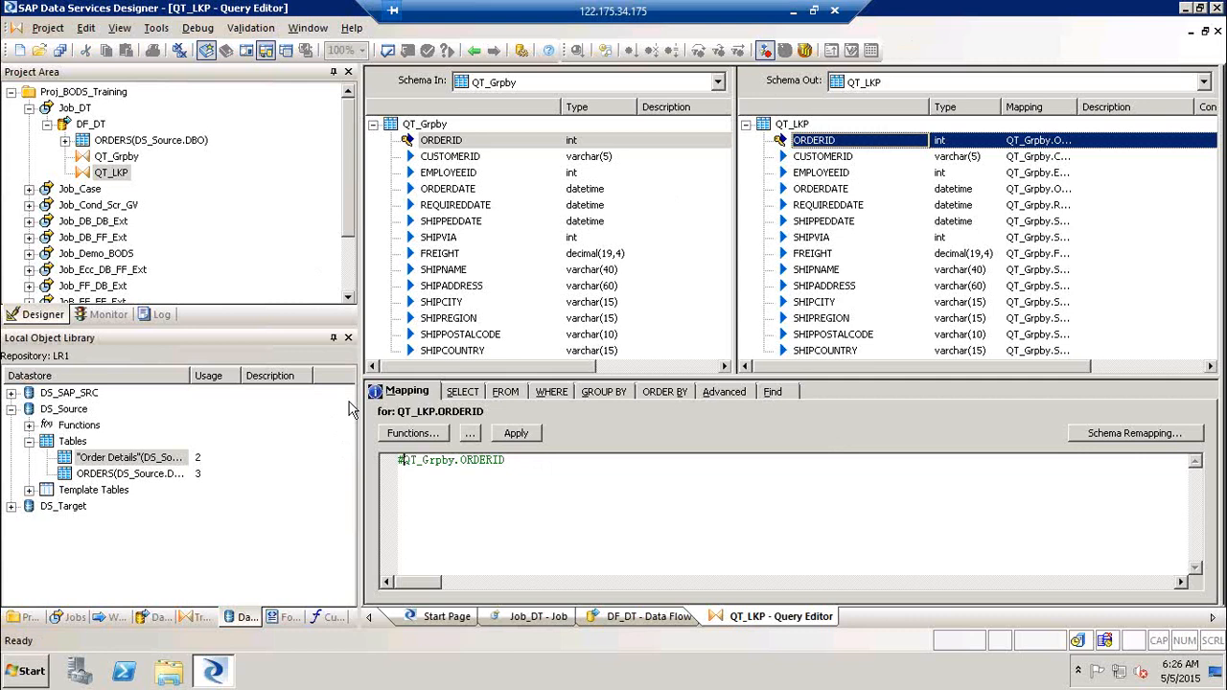
left_click(537, 461)
key("Return")
Step: Insert the lookup_ext function from Lookup Functions into the ORDERID mapping and proceed to its parameters
left_click(412, 434)
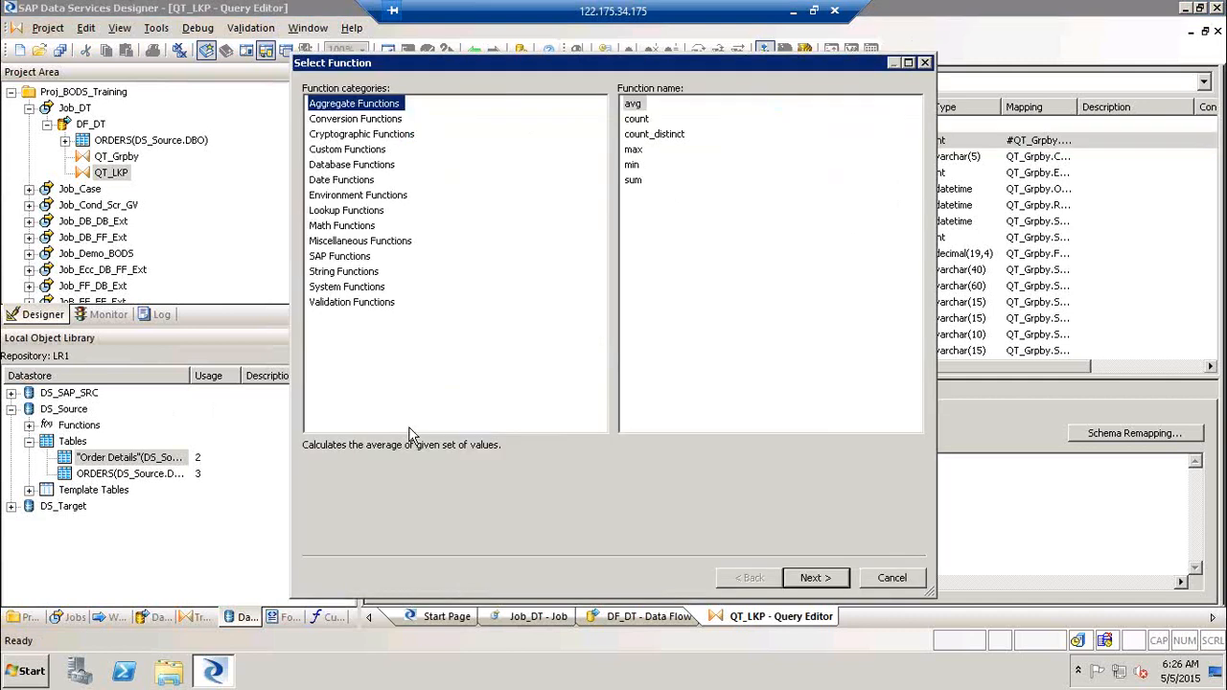
left_click(345, 213)
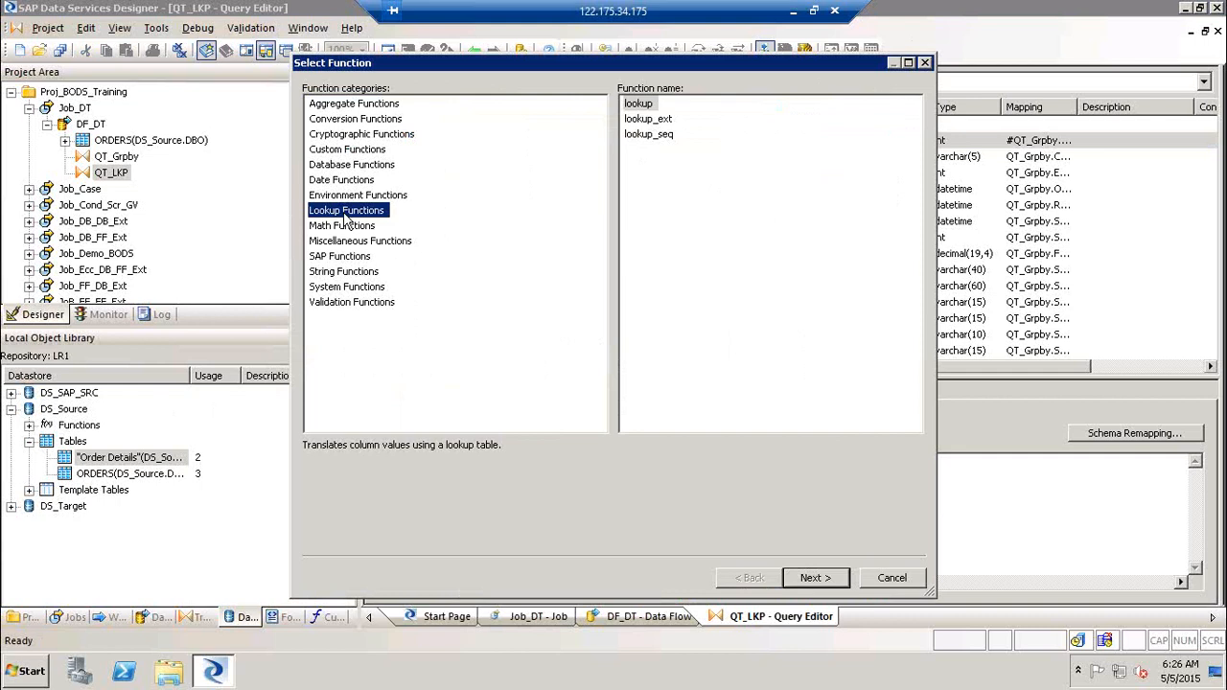
left_click(661, 121)
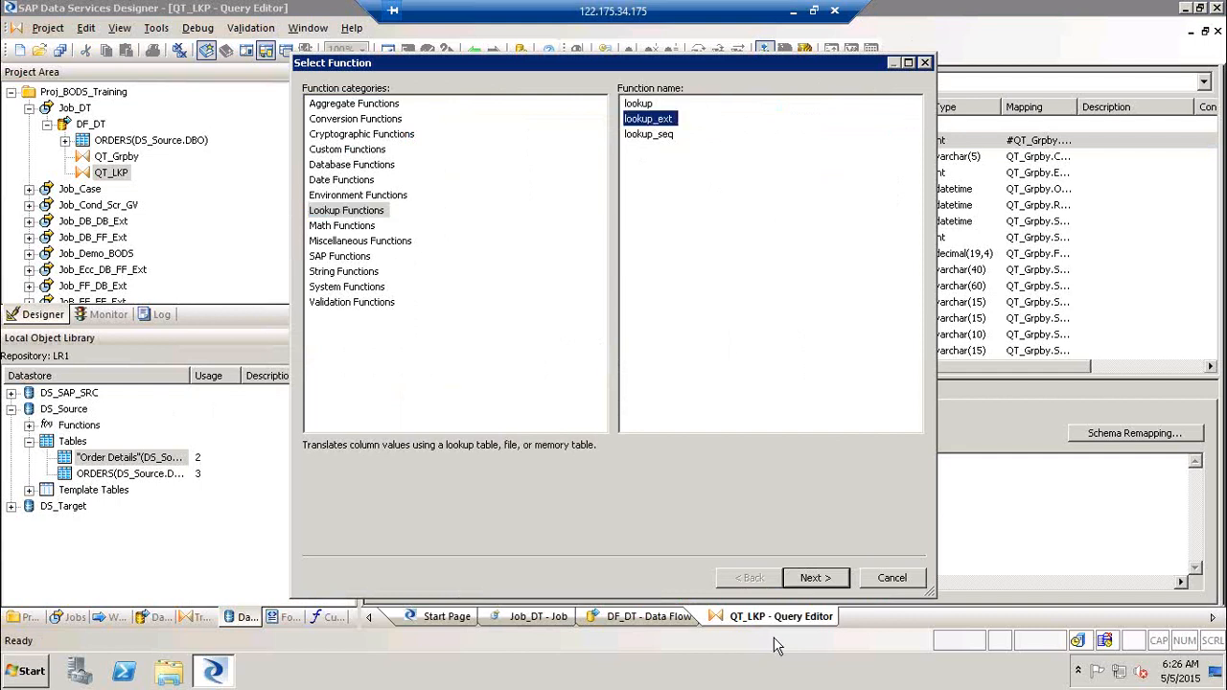
left_click(830, 577)
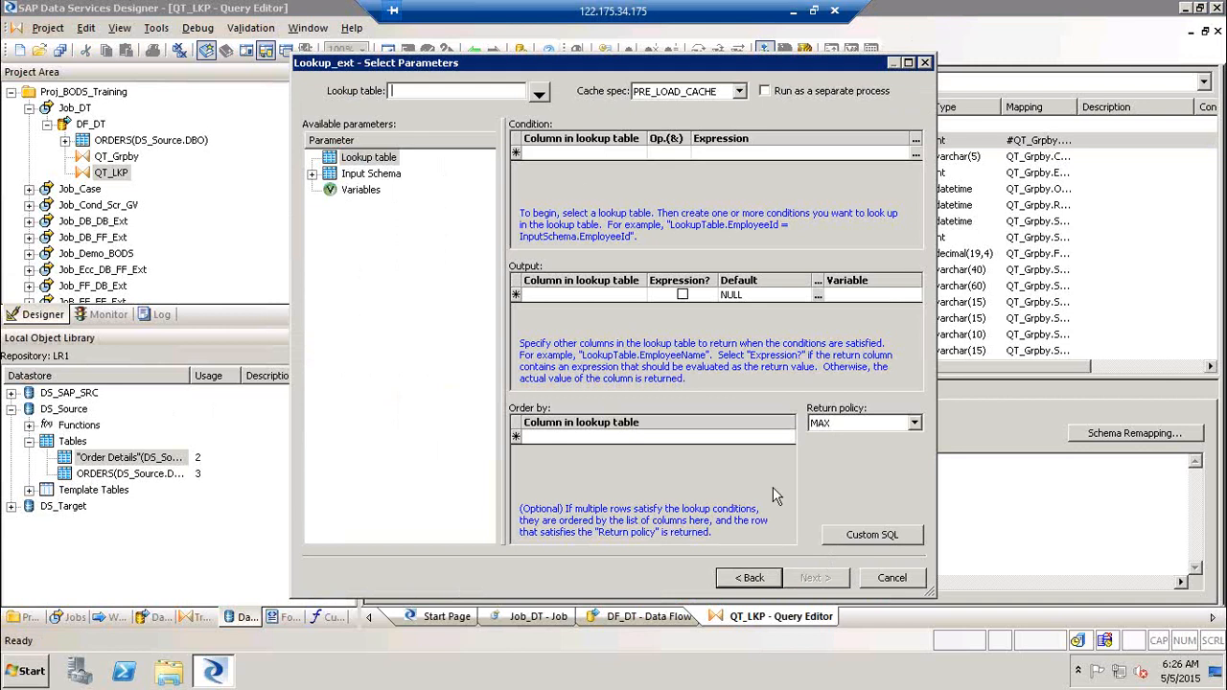
Step: Set the lookup table to "Order Details" from the DS_Source datastore
left_click(540, 93)
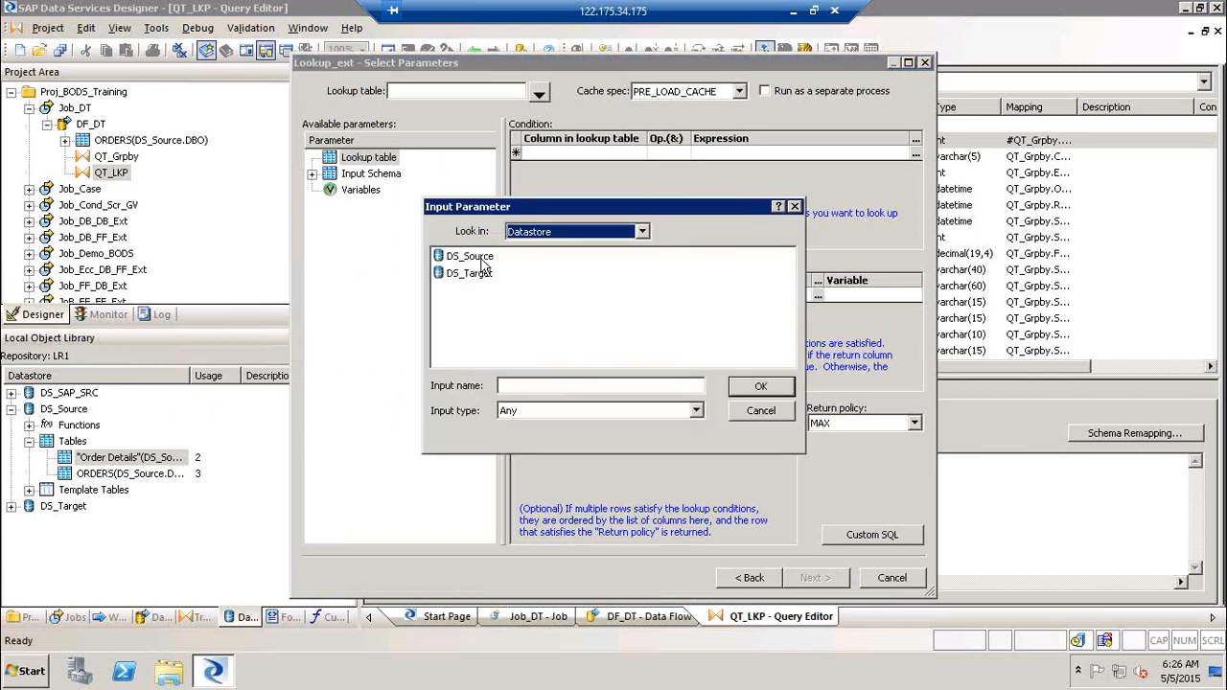
double_click(481, 258)
left_click(481, 259)
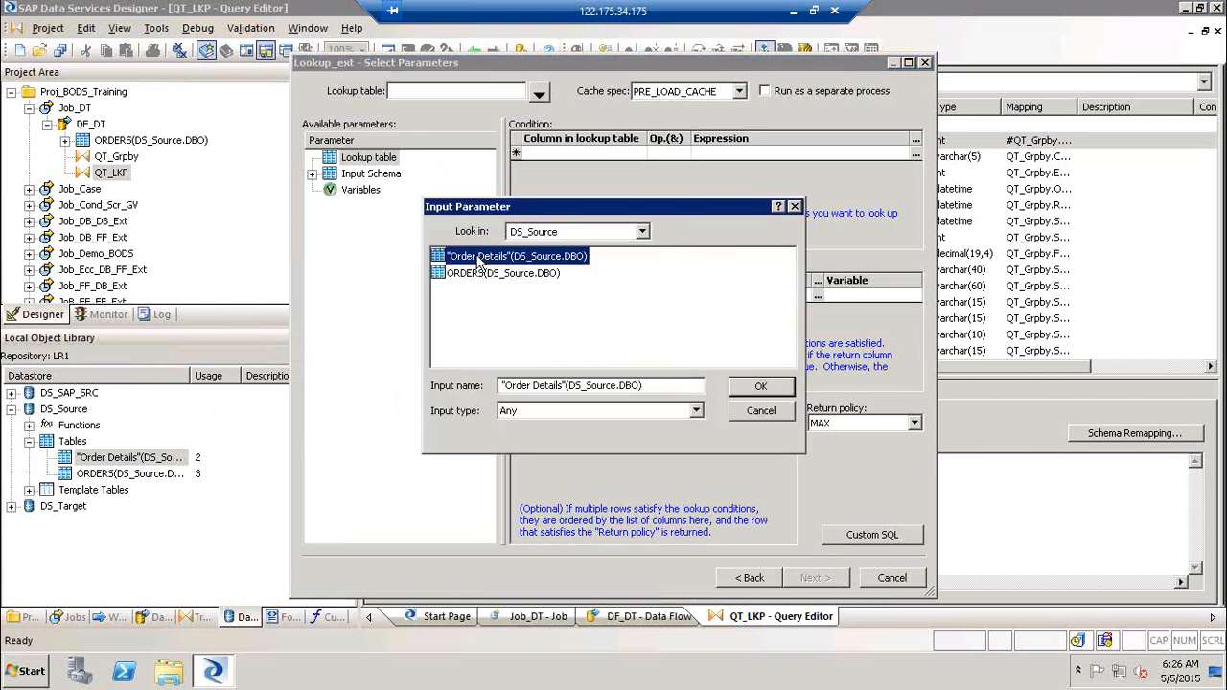
left_click(756, 386)
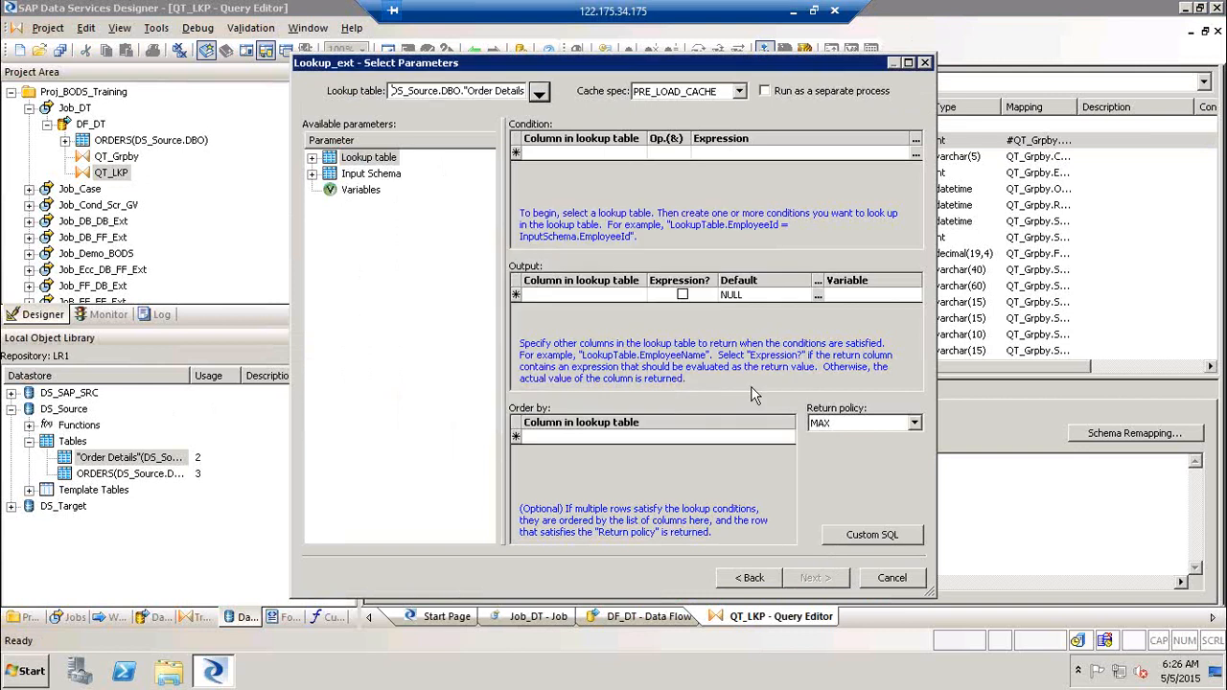
Step: Expand the Order Details lookup table and the QT_Grpby input schema to locate ORDERID in both
left_click(312, 174)
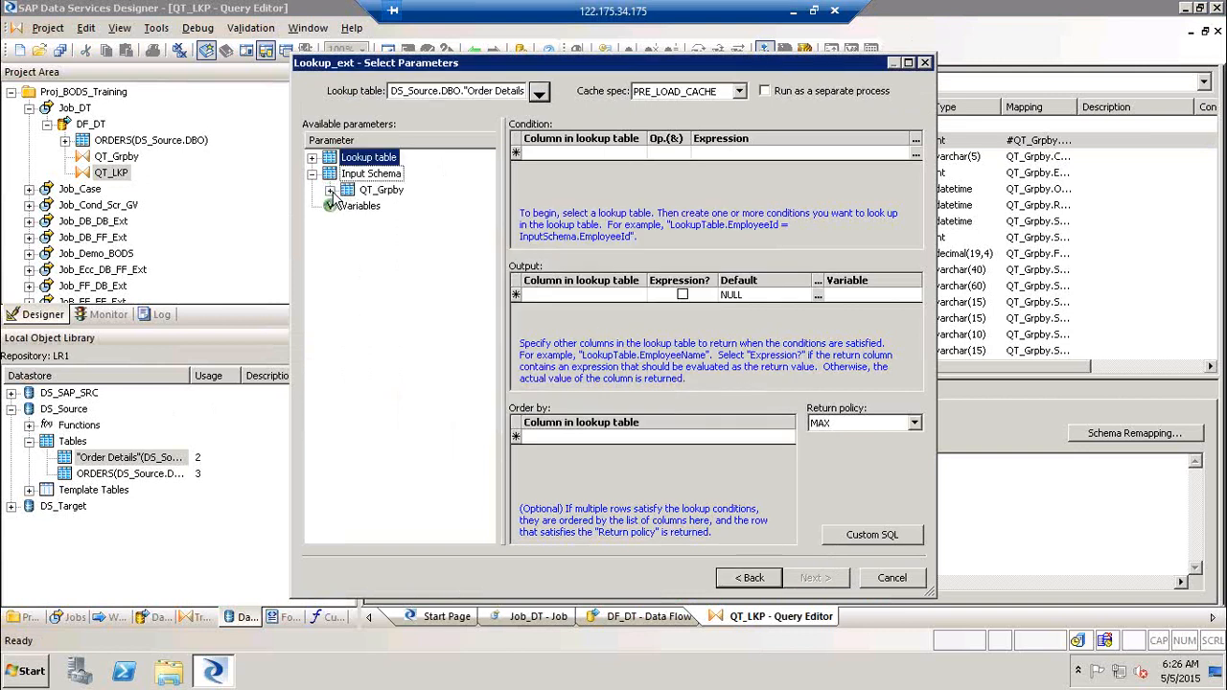
left_click(330, 191)
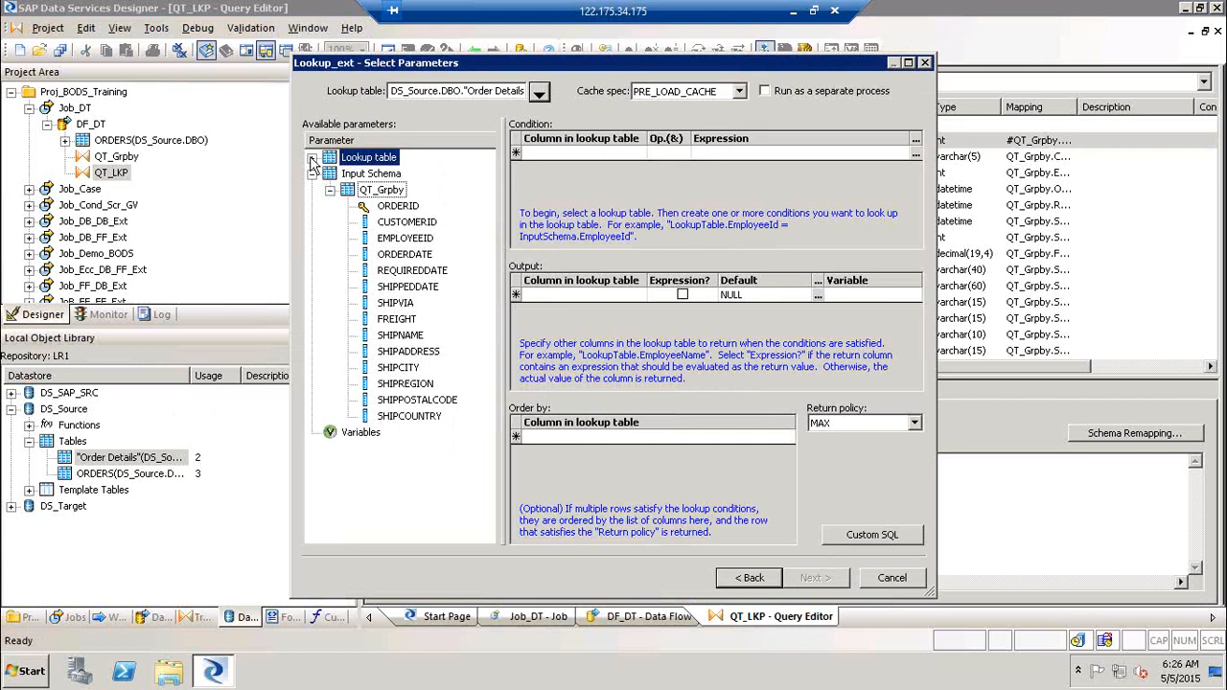
left_click(311, 158)
left_click(330, 175)
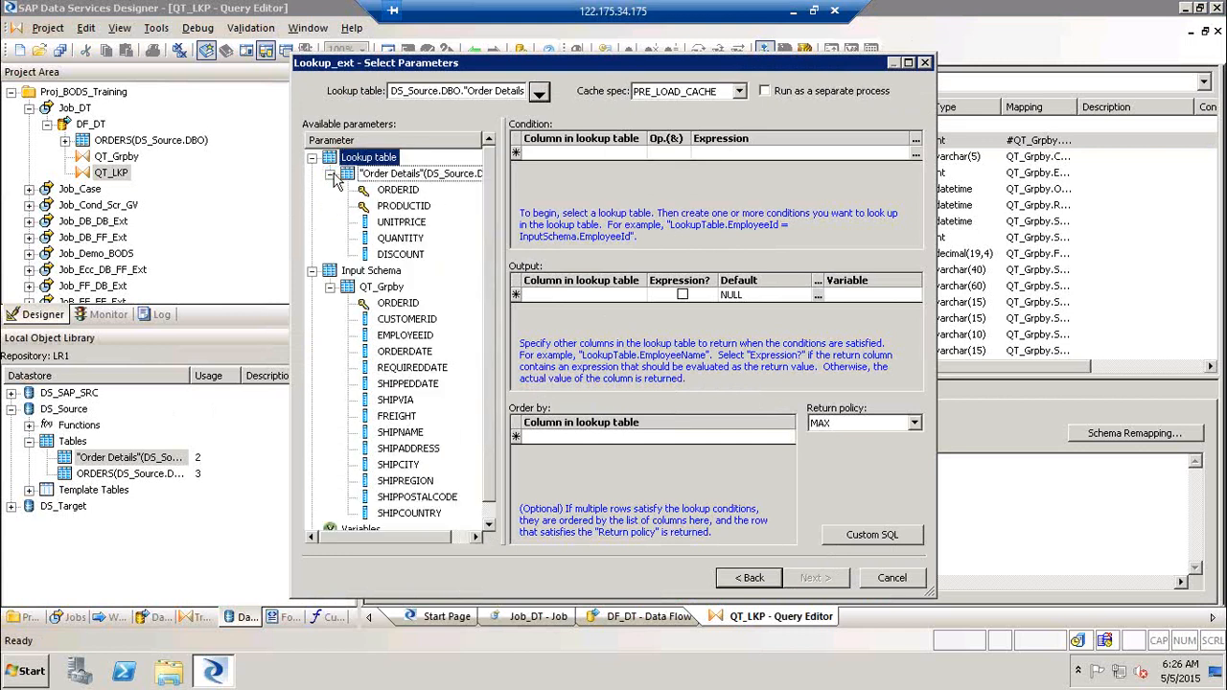
left_click(418, 303)
left_click(409, 191)
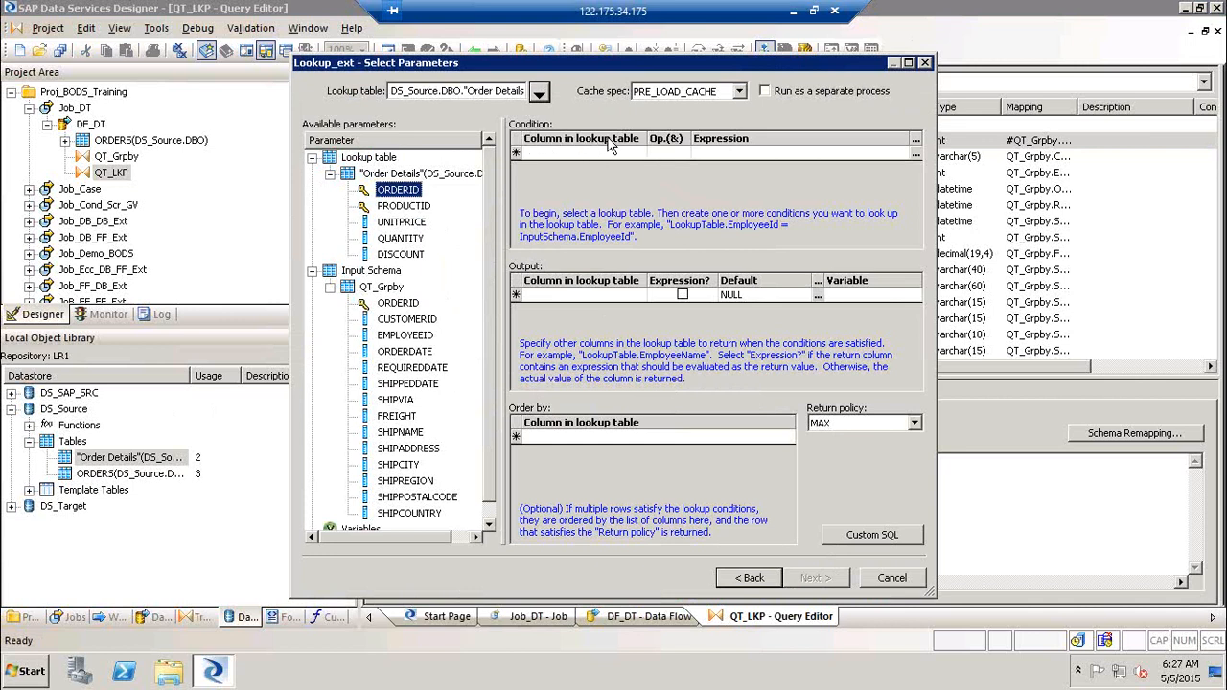
Step: Define the lookup condition as ORDERID of the lookup table = QT_Grpby.ORDERID
left_click(638, 152)
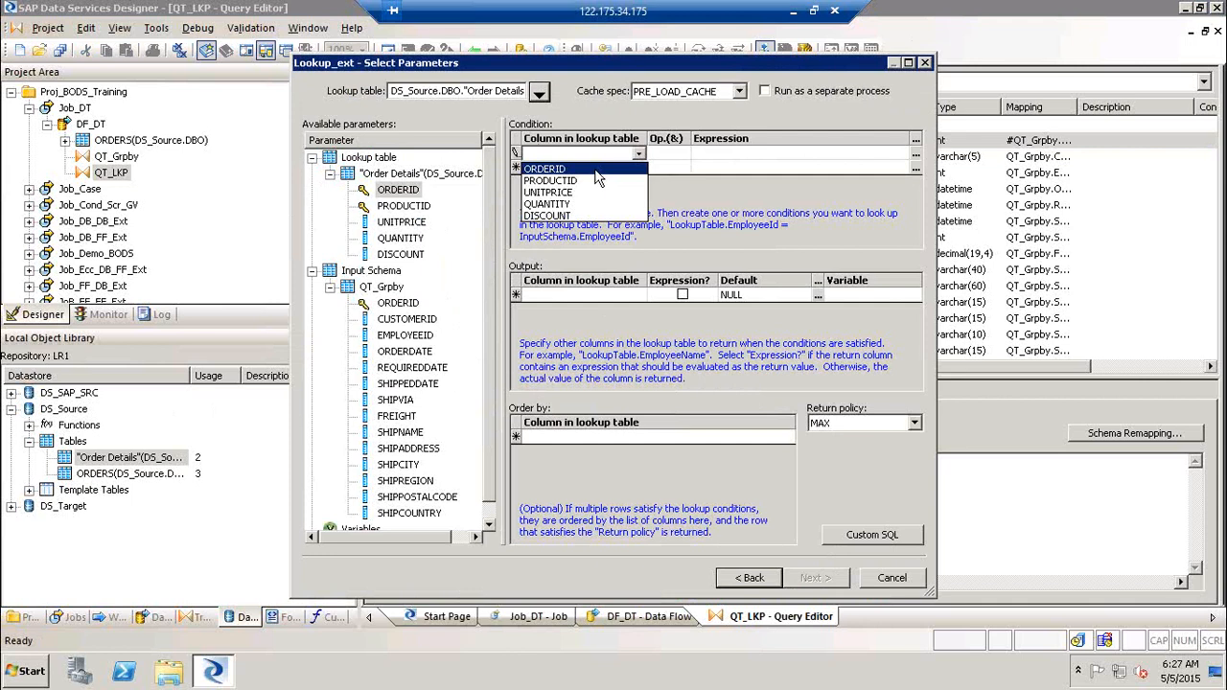
left_click(595, 169)
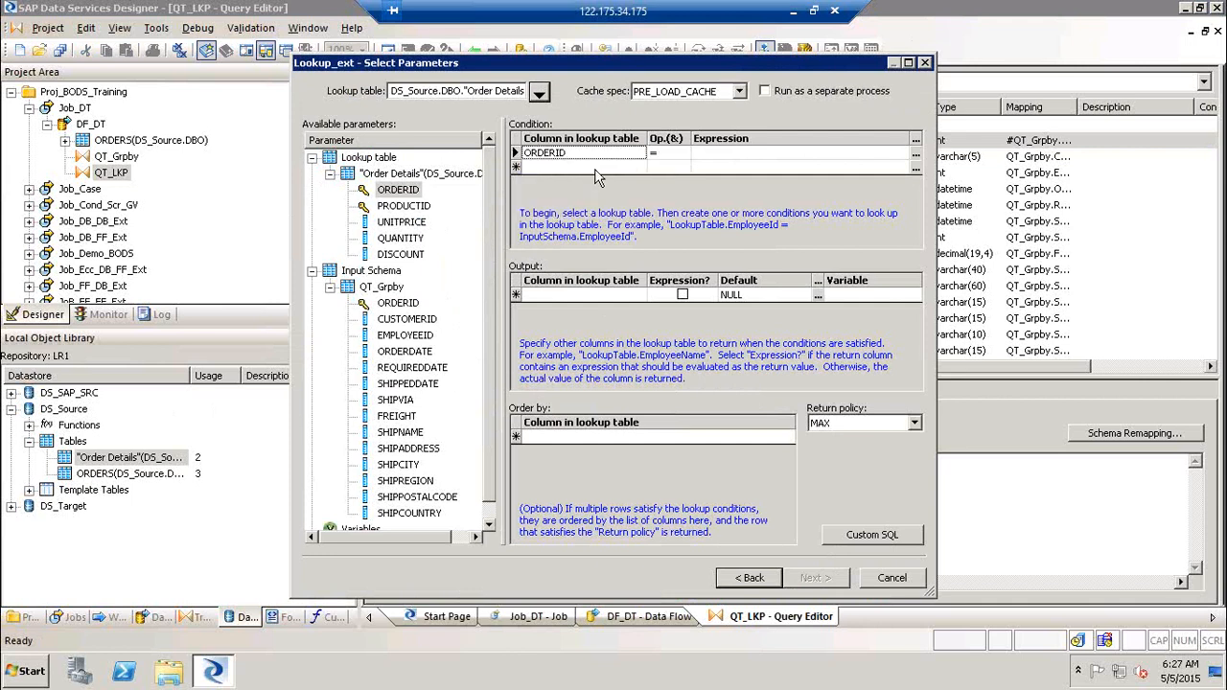
left_click(680, 157)
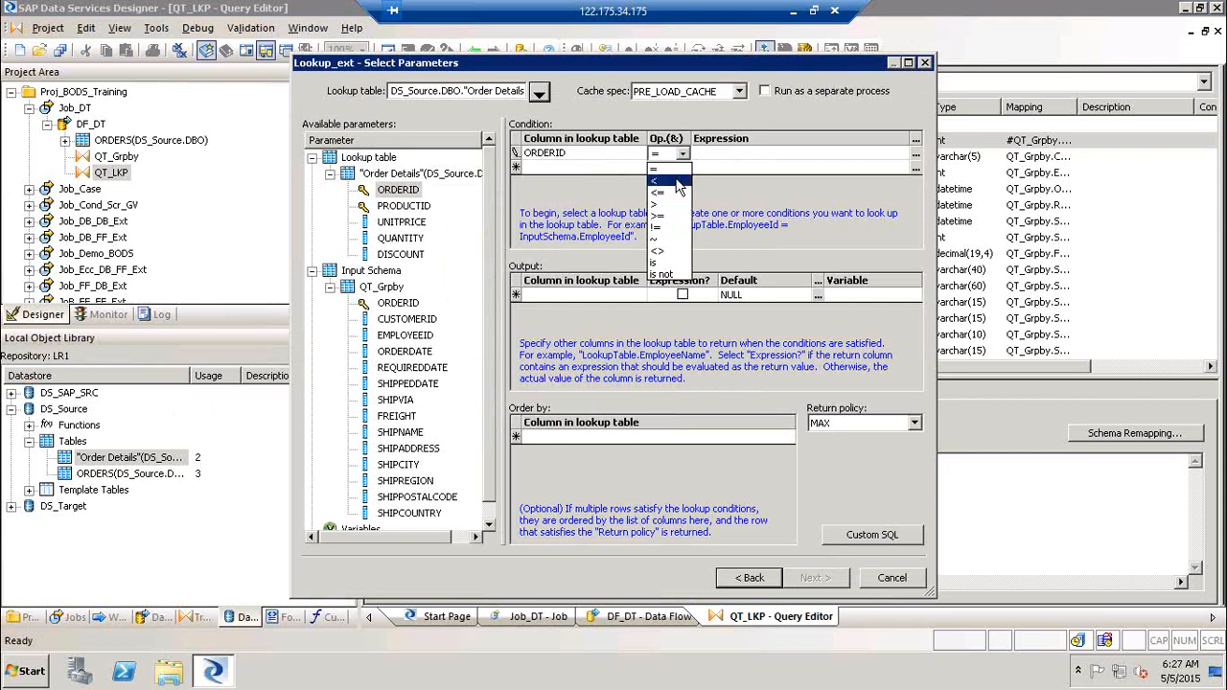
left_click(676, 173)
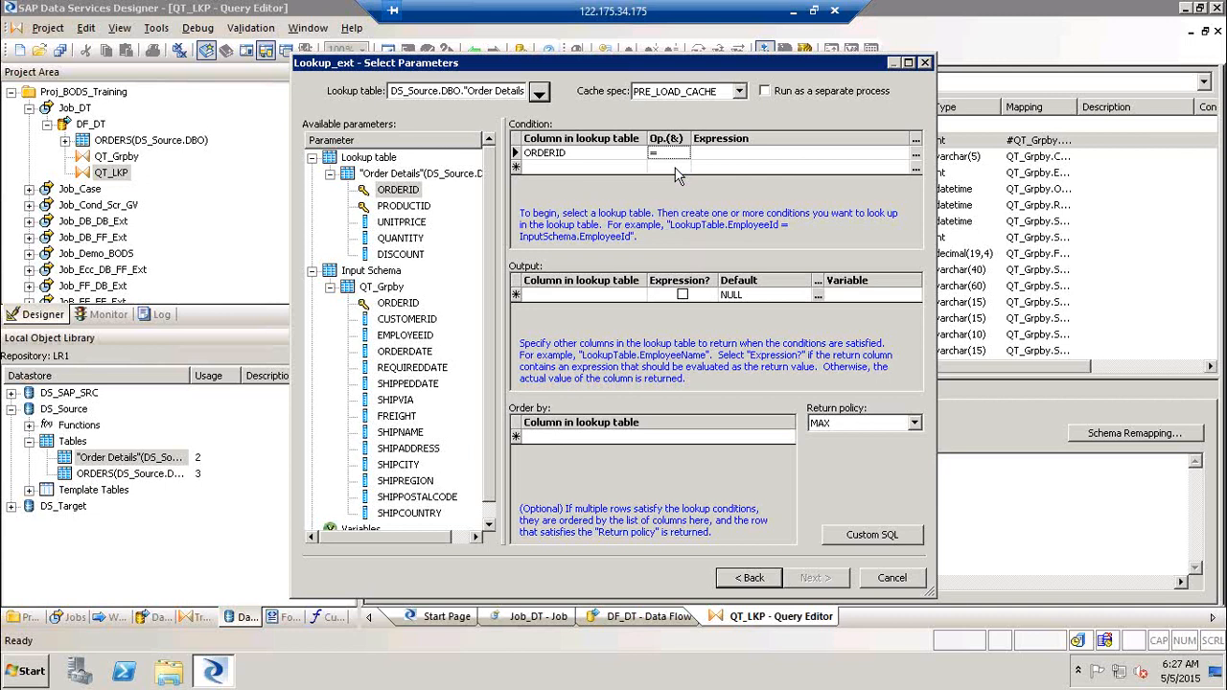
left_click(819, 156)
left_click(393, 305)
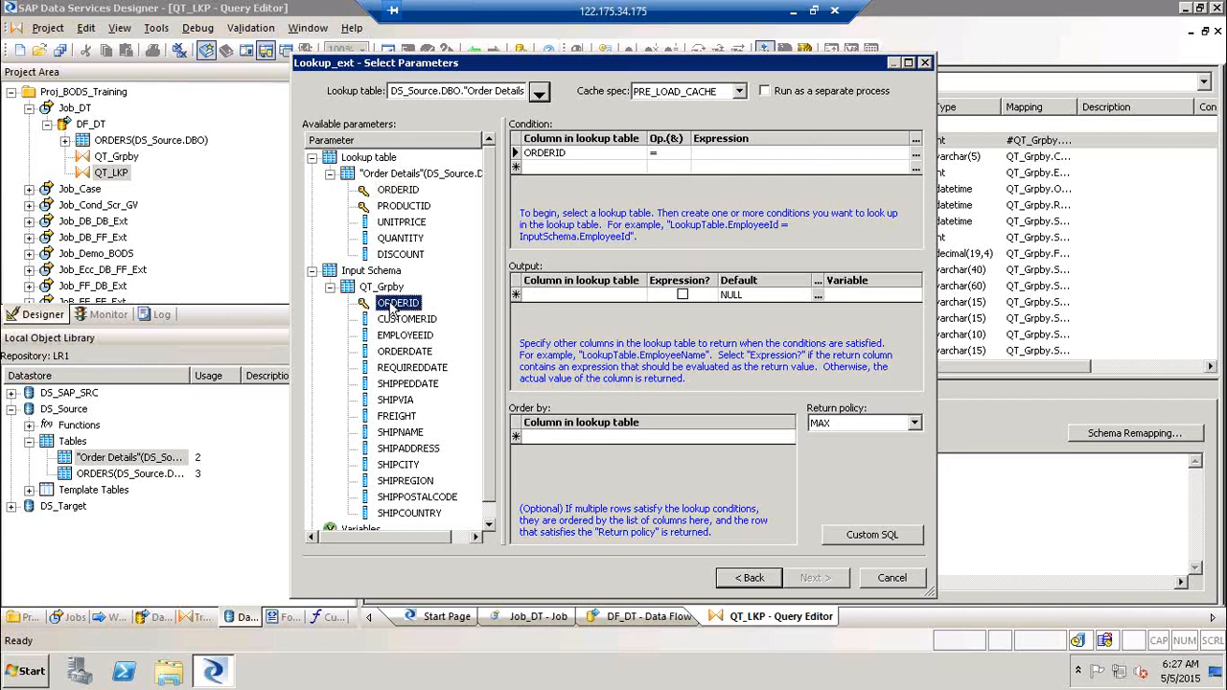
left_click_drag(381, 306, 746, 160)
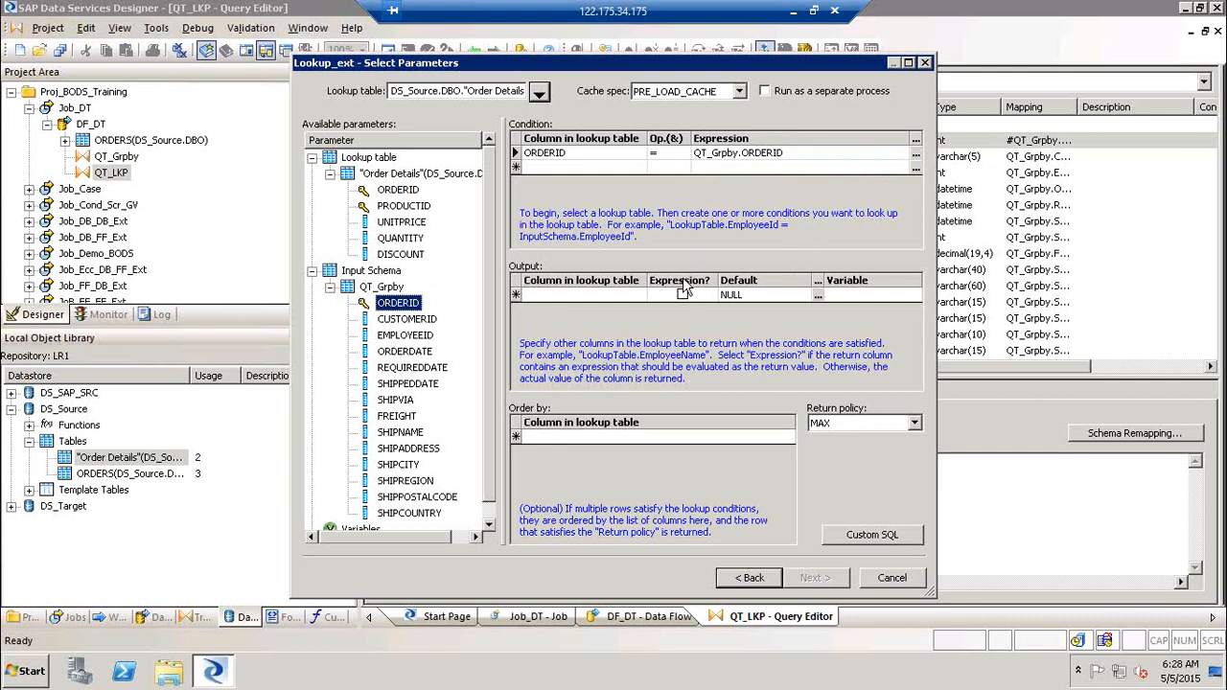
Step: Add ORDERID as the lookup's output column, keeping NULL as its default
left_click(632, 299)
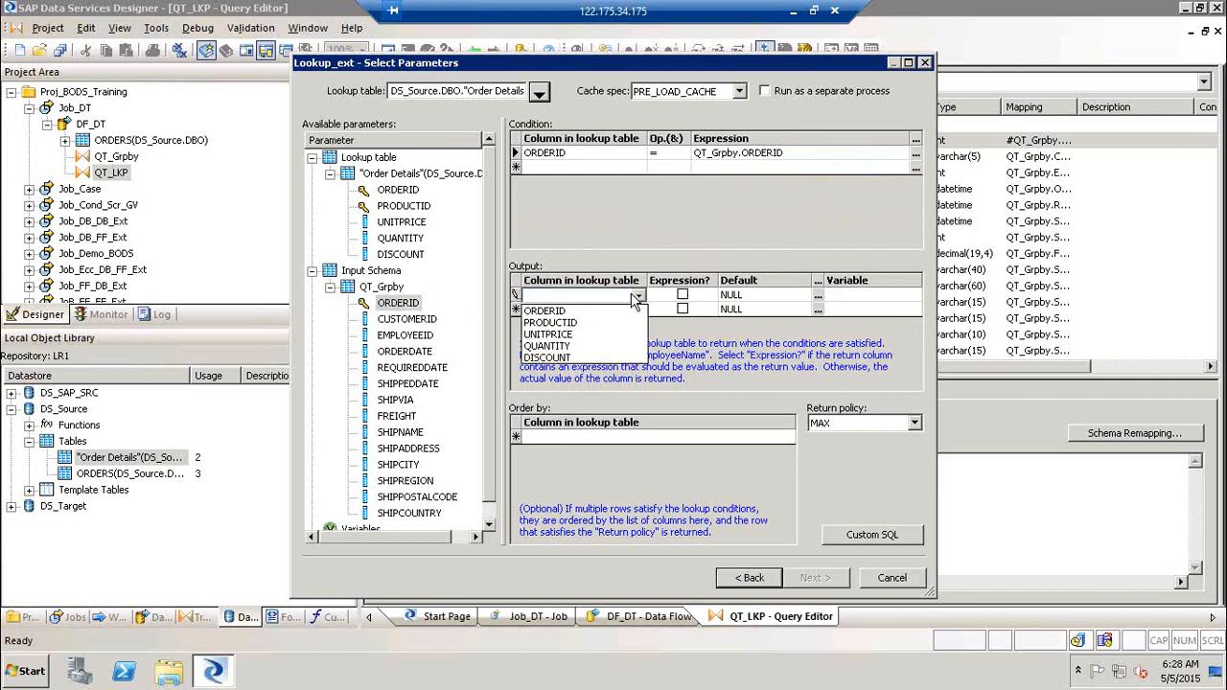
left_click(577, 312)
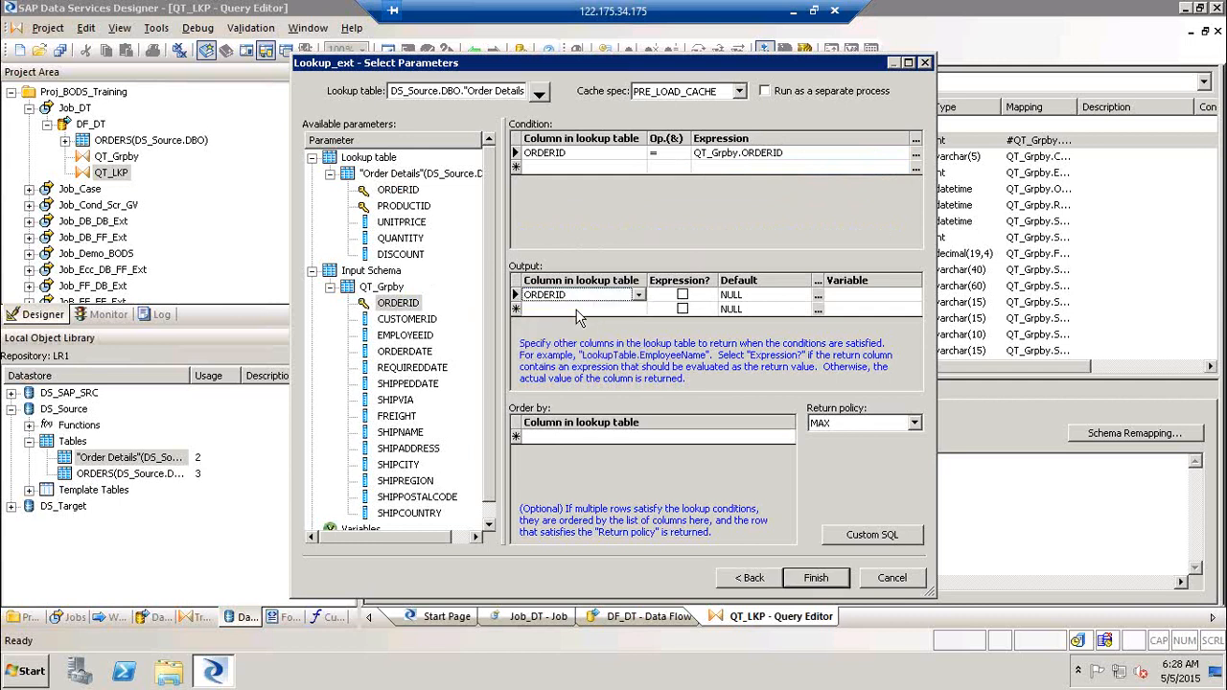
left_click(753, 296)
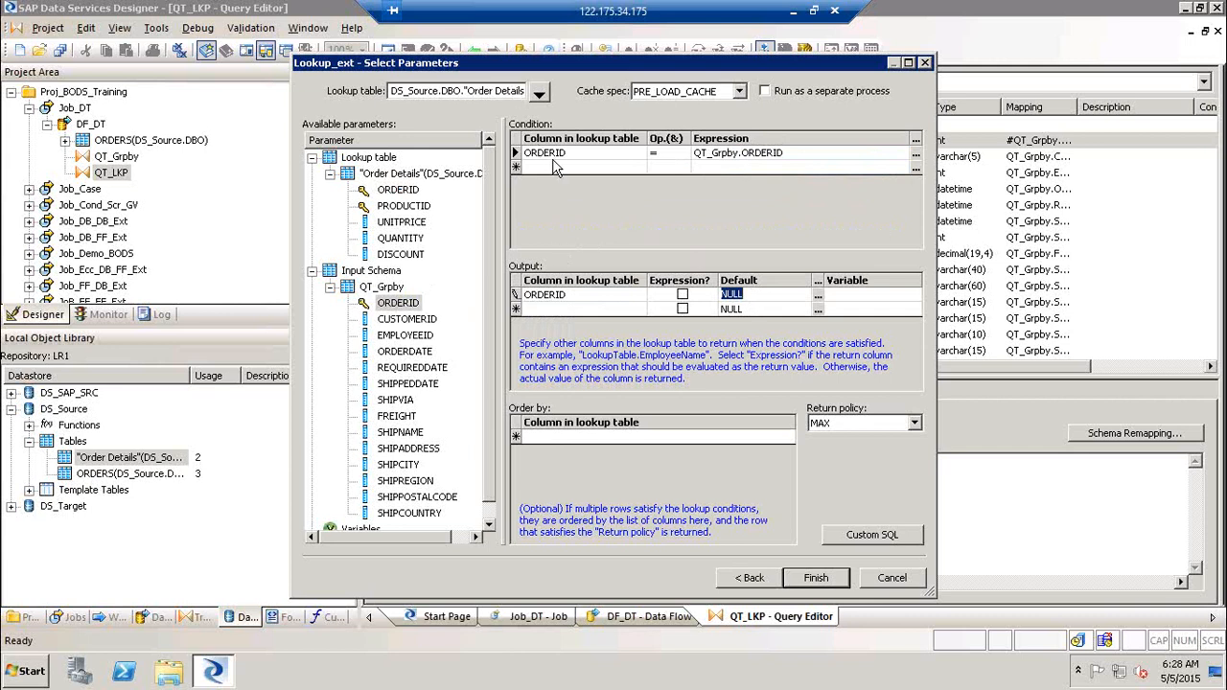
Step: Try returning PRODUCTID as the lookup's output column with UNITPRICE as a second output column
left_click(639, 297)
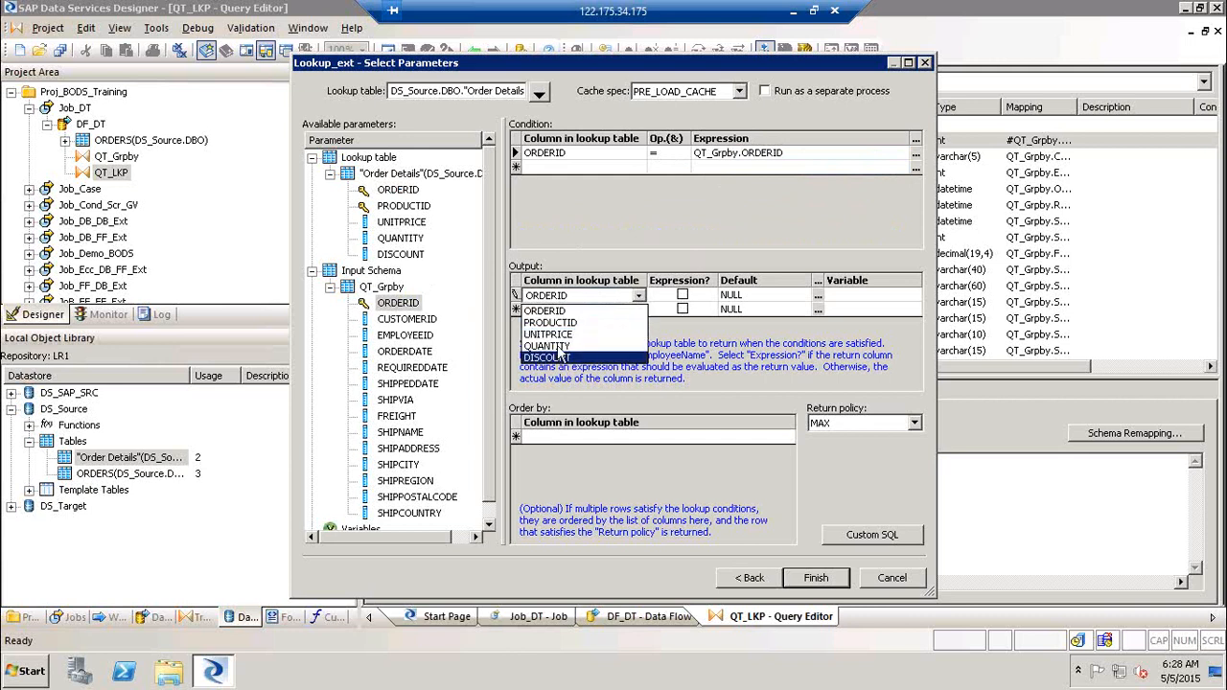
left_click(576, 323)
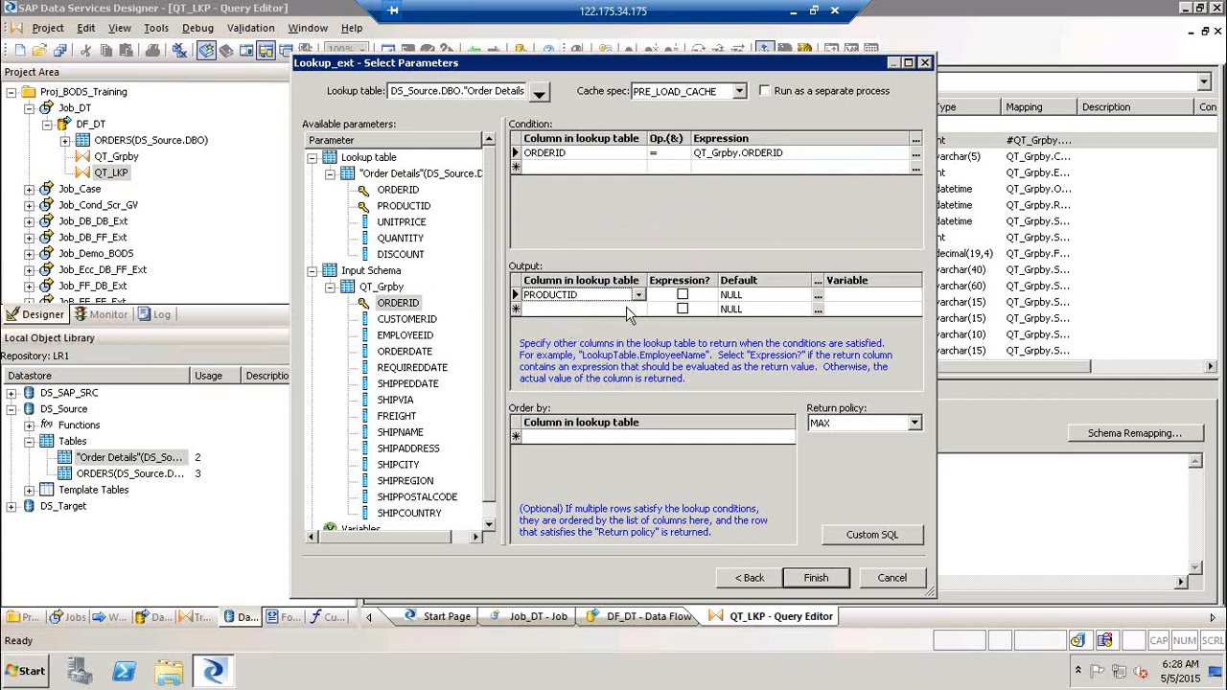
left_click(618, 309)
left_click(637, 309)
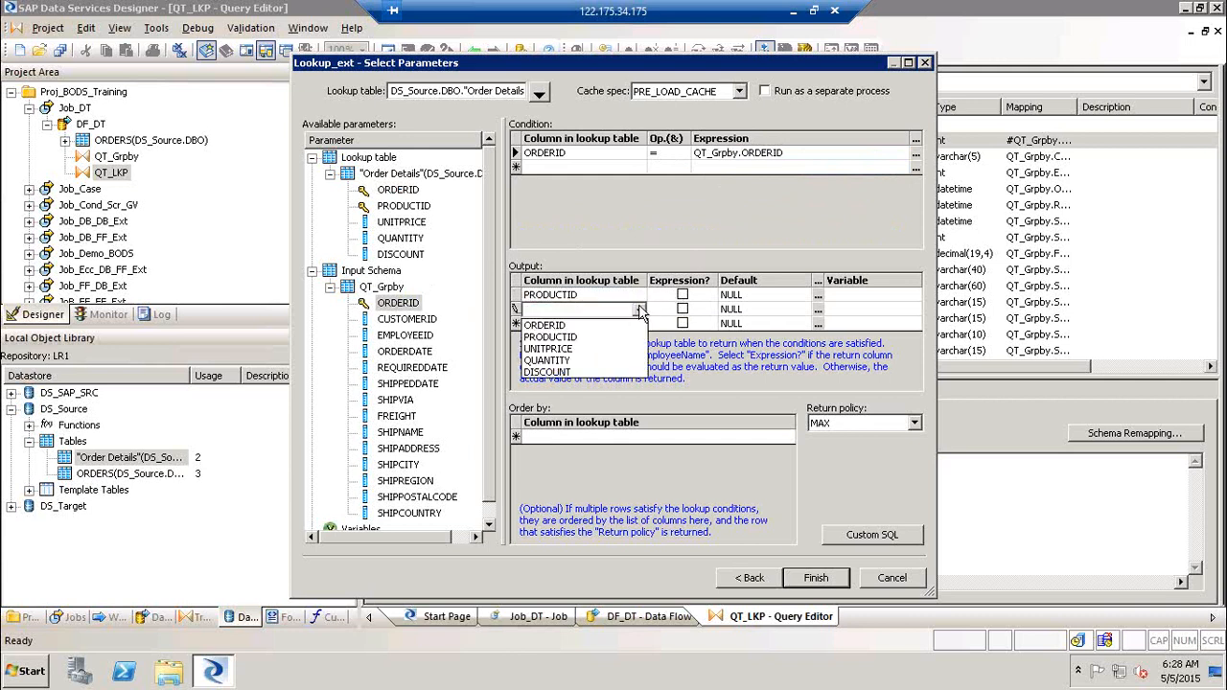
left_click(568, 349)
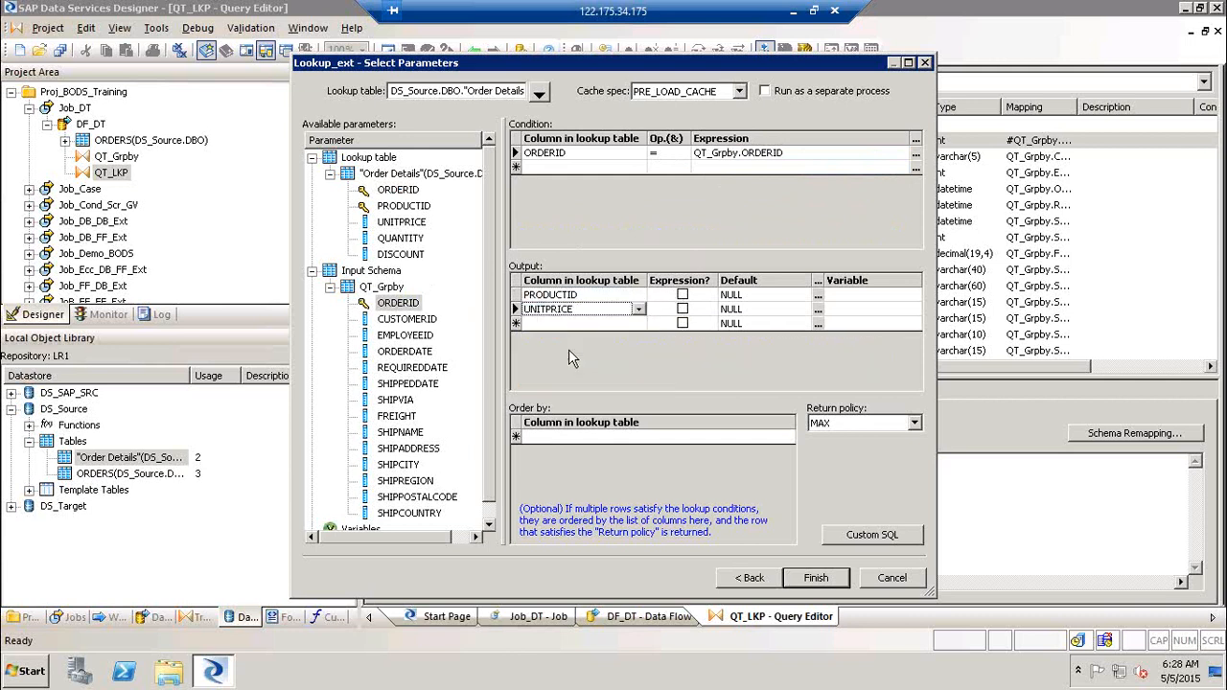
Step: Delete the UNITPRICE output row and set the remaining output column back to ORDERID
left_click(638, 309)
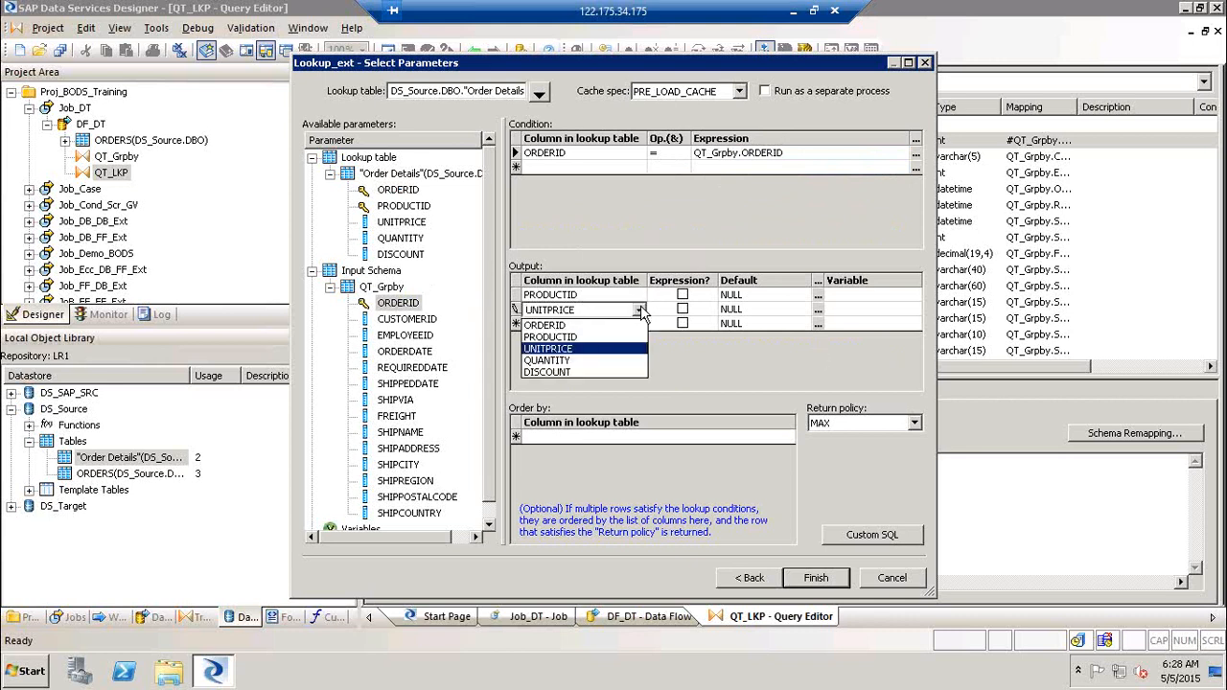
left_click(515, 313)
right_click(516, 312)
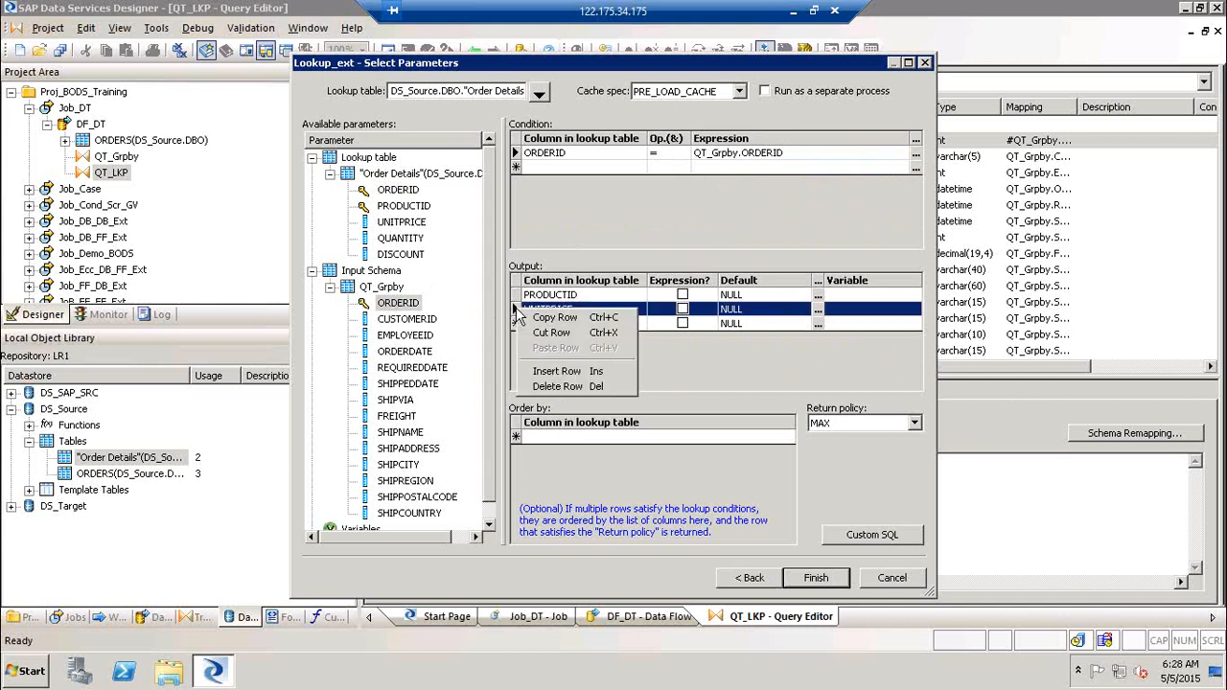
left_click(556, 386)
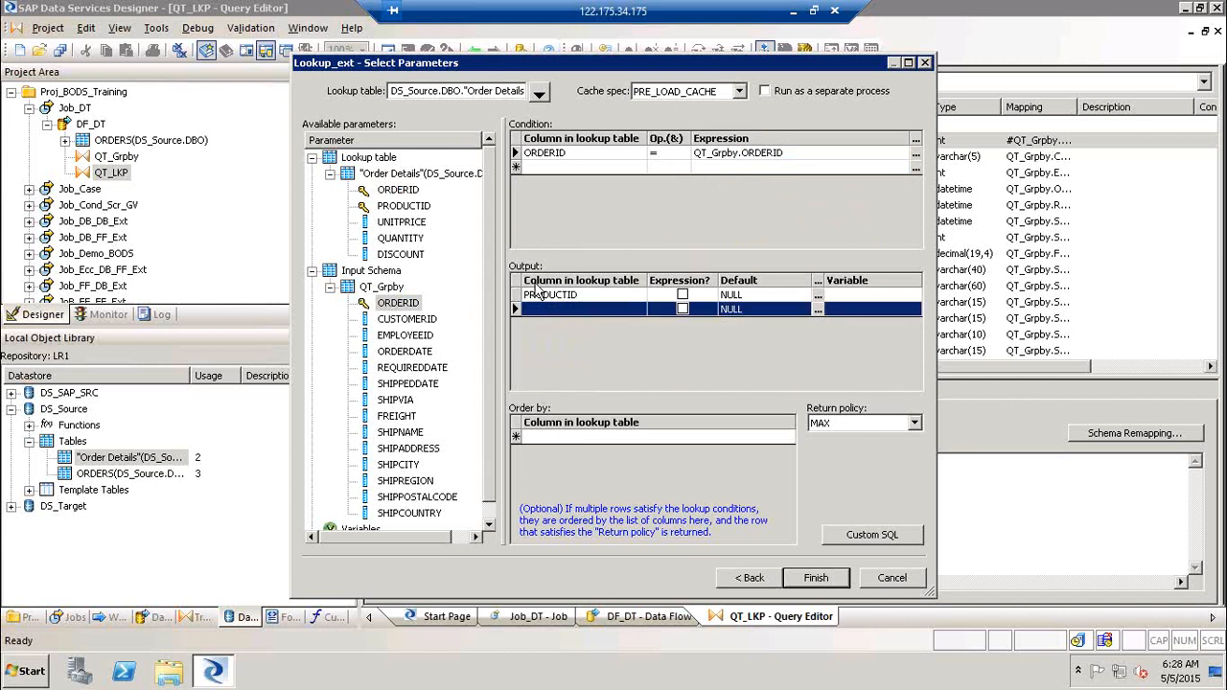
left_click(632, 297)
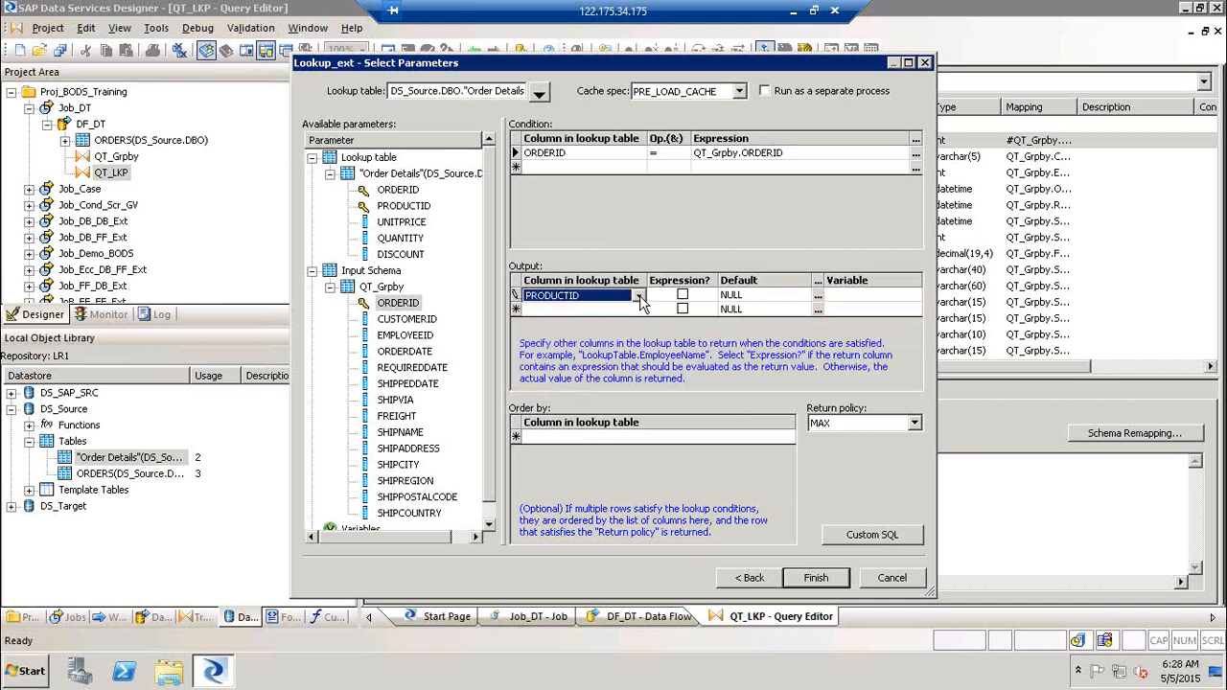
left_click(638, 296)
left_click(589, 311)
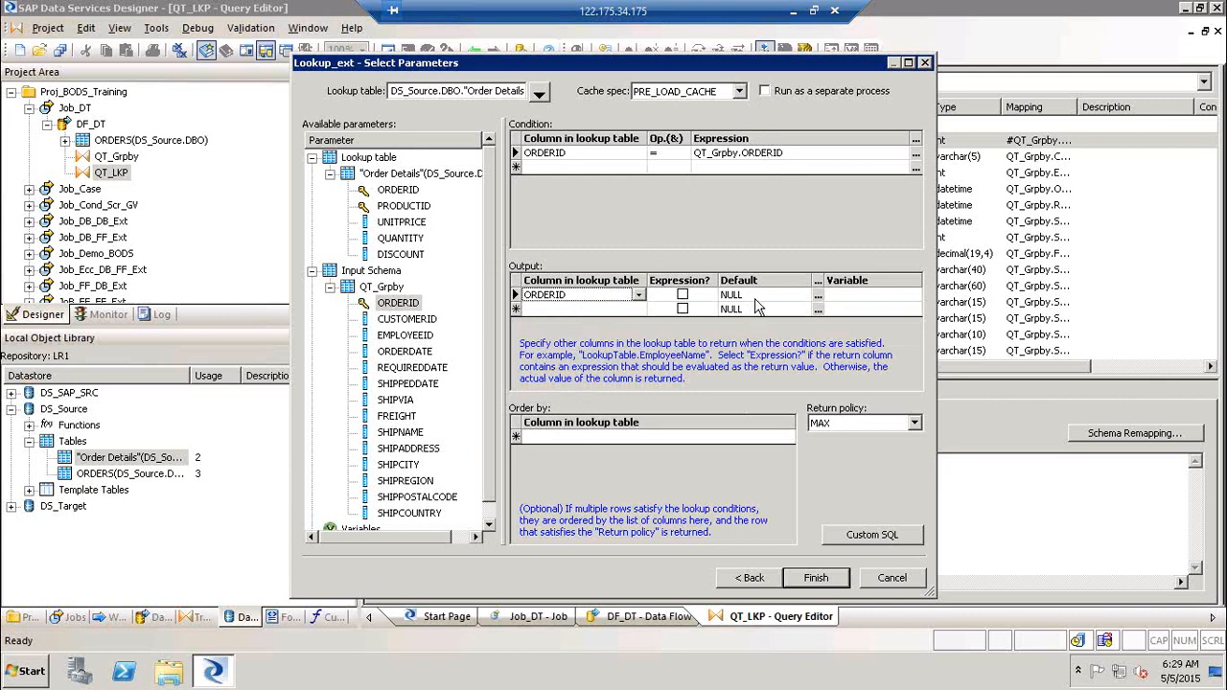
Step: Finish the lookup_ext parameters for the ORDERID output column and highlight the resulting mapping expression
left_click(832, 579)
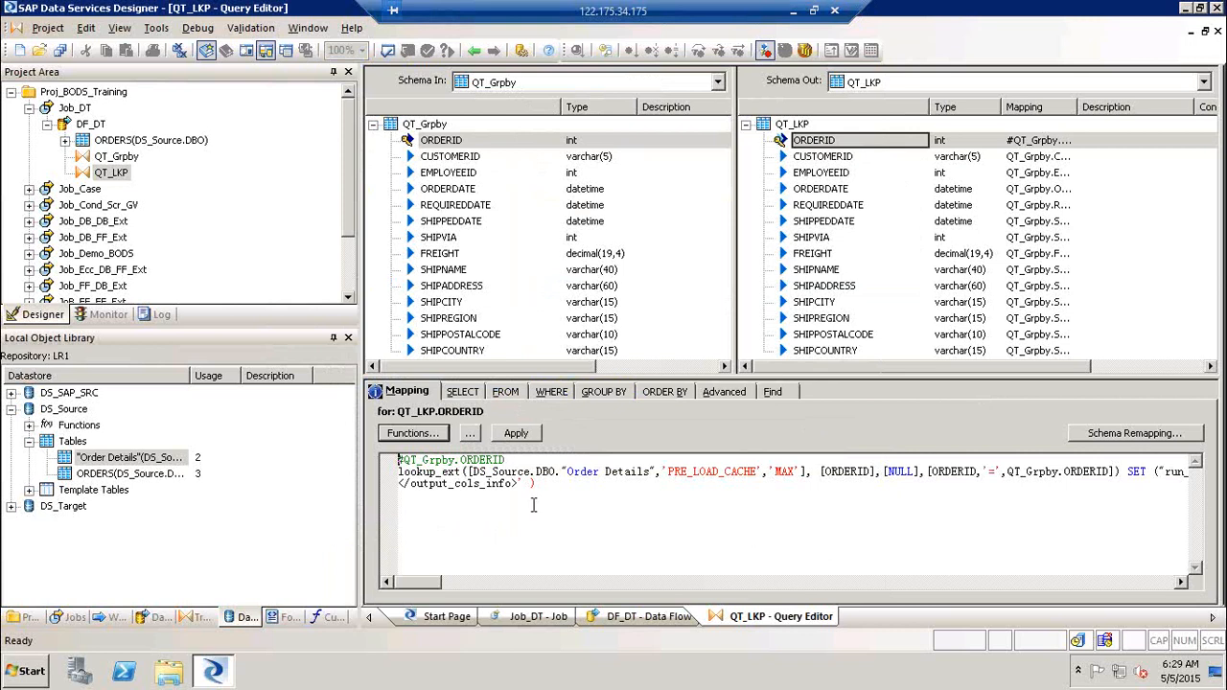
left_click_drag(536, 483, 370, 477)
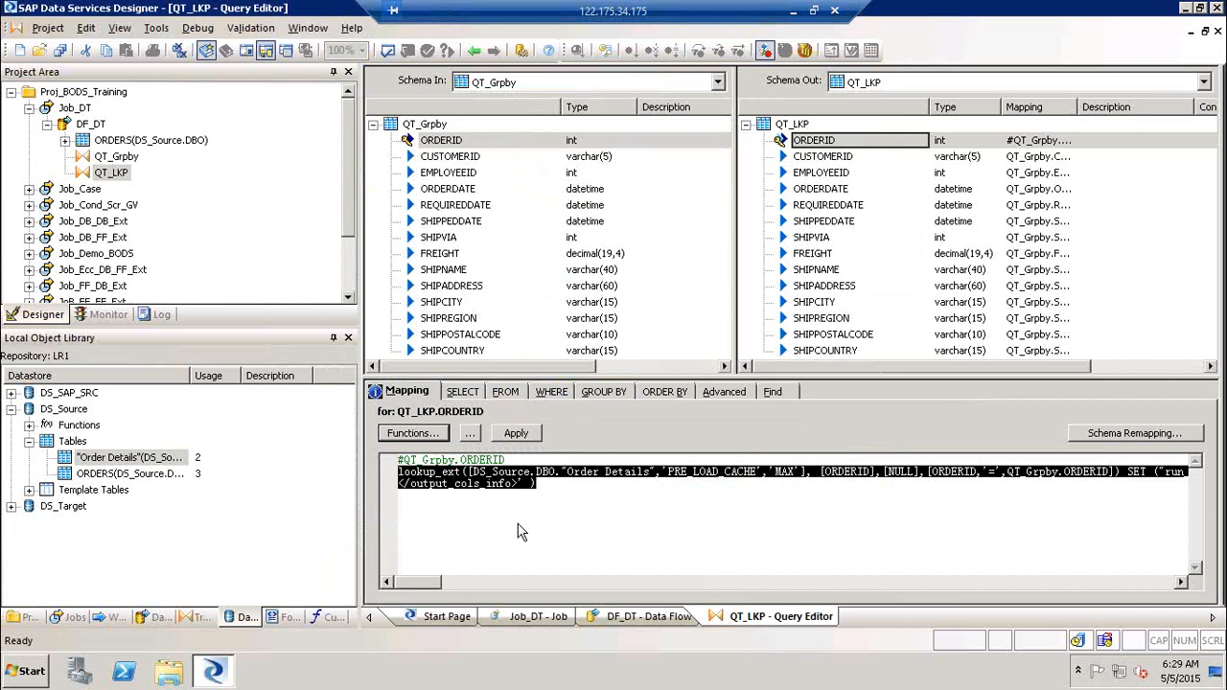
left_click(521, 531)
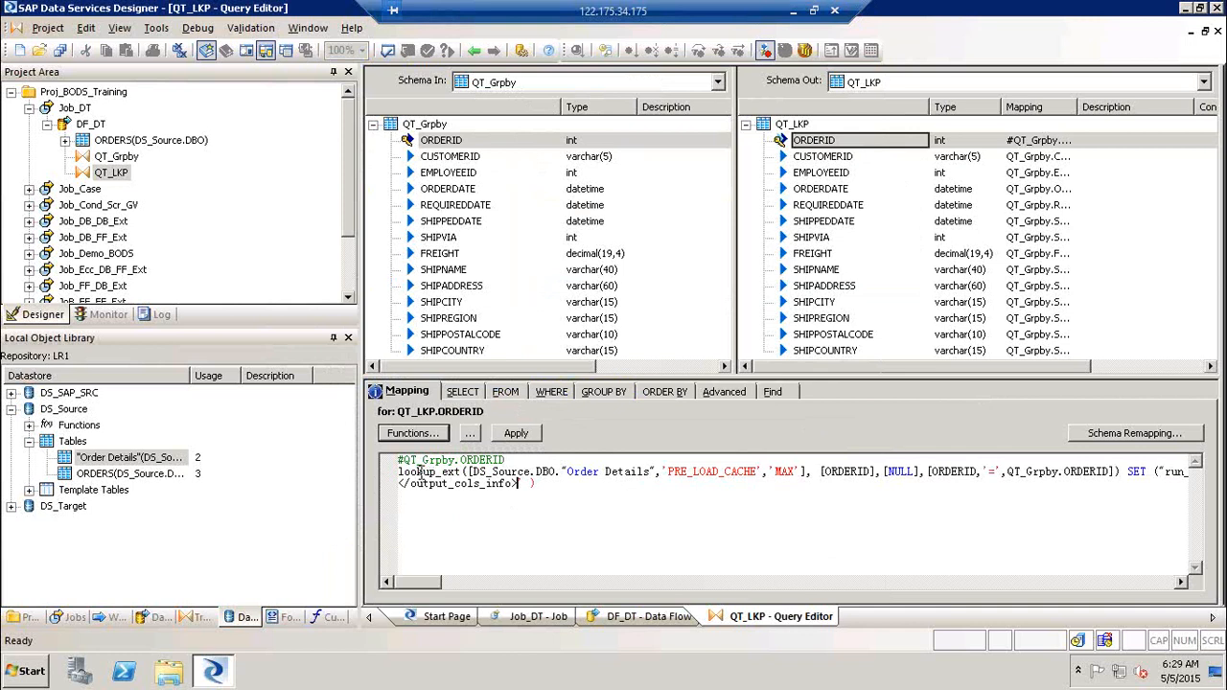
Step: Reopen the ORDERID mapping's lookup_ext call to review its parameters, and close it without changes
right_click(419, 472)
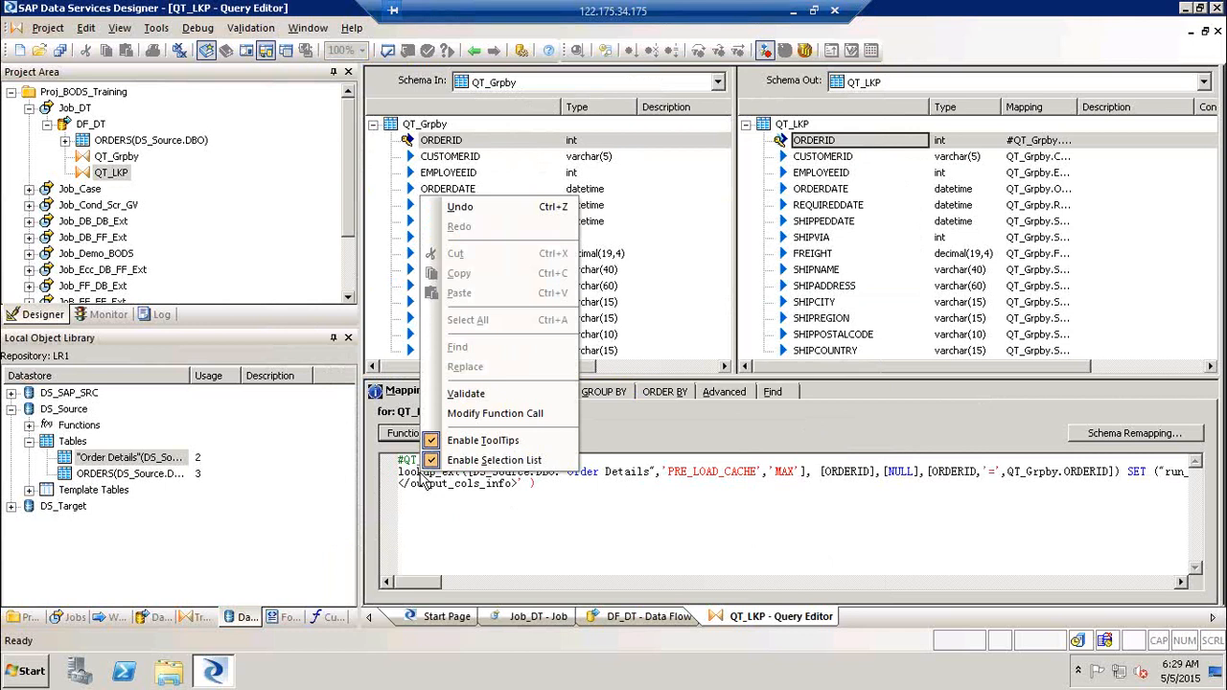
left_click(527, 523)
left_click_drag(535, 484, 383, 479)
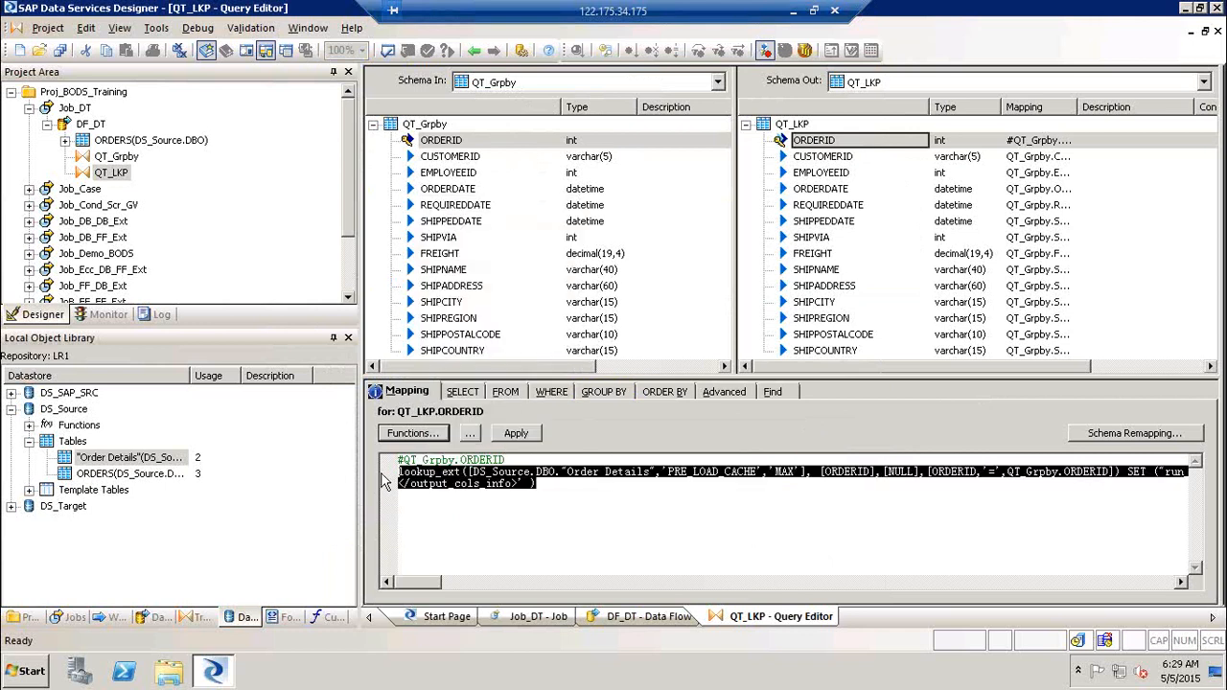
right_click(440, 472)
left_click(519, 517)
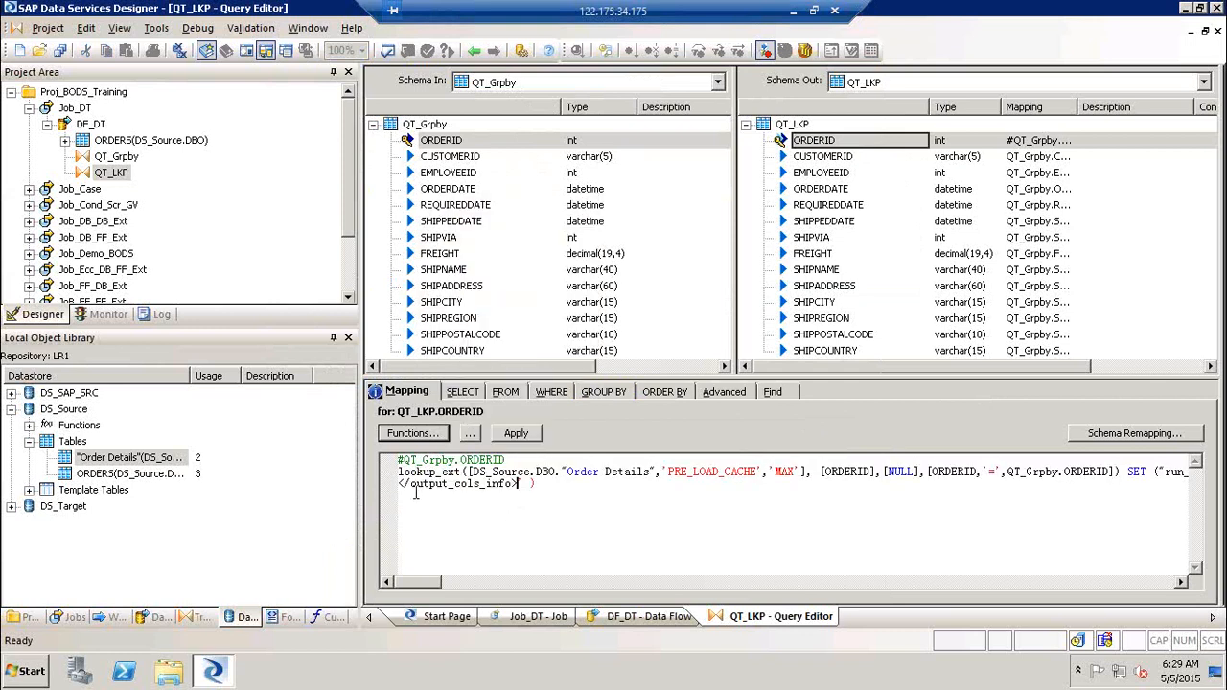
right_click(413, 471)
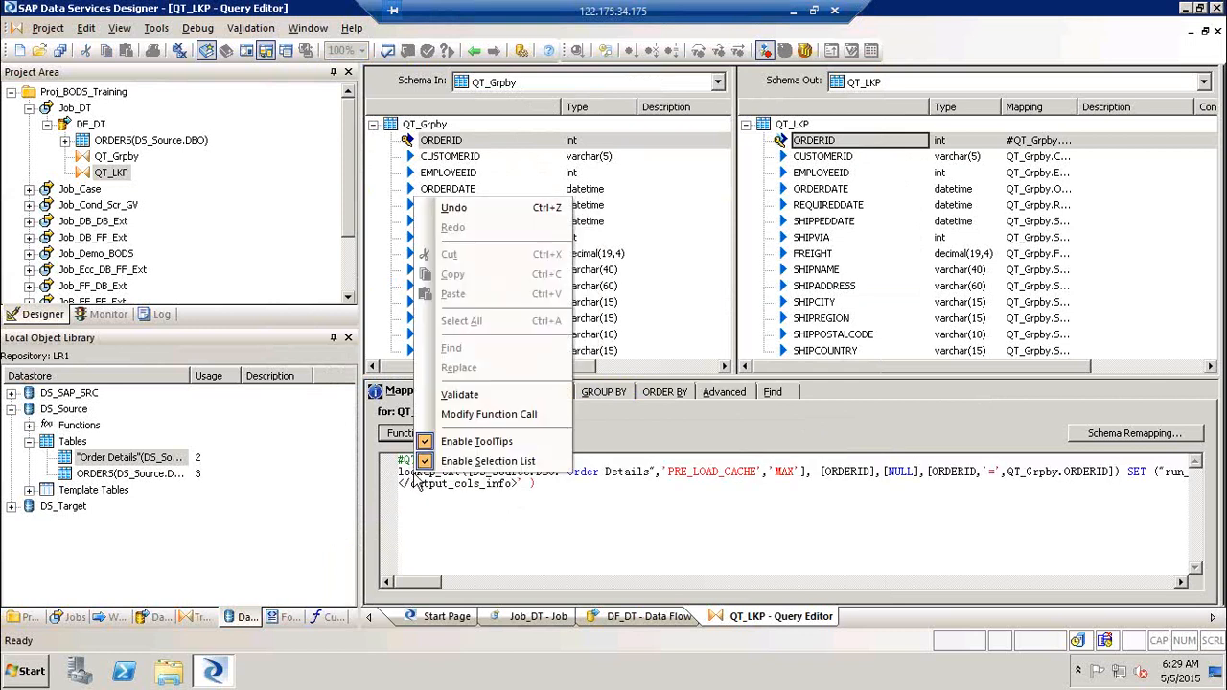
left_click(545, 418)
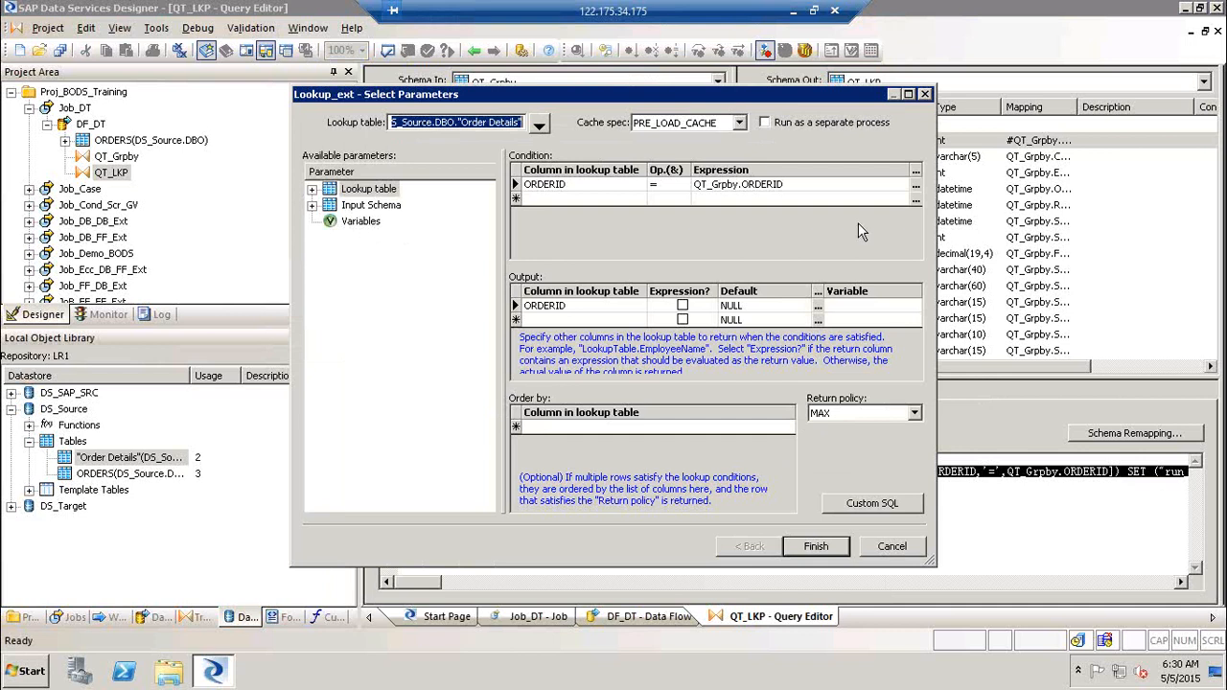
left_click(892, 546)
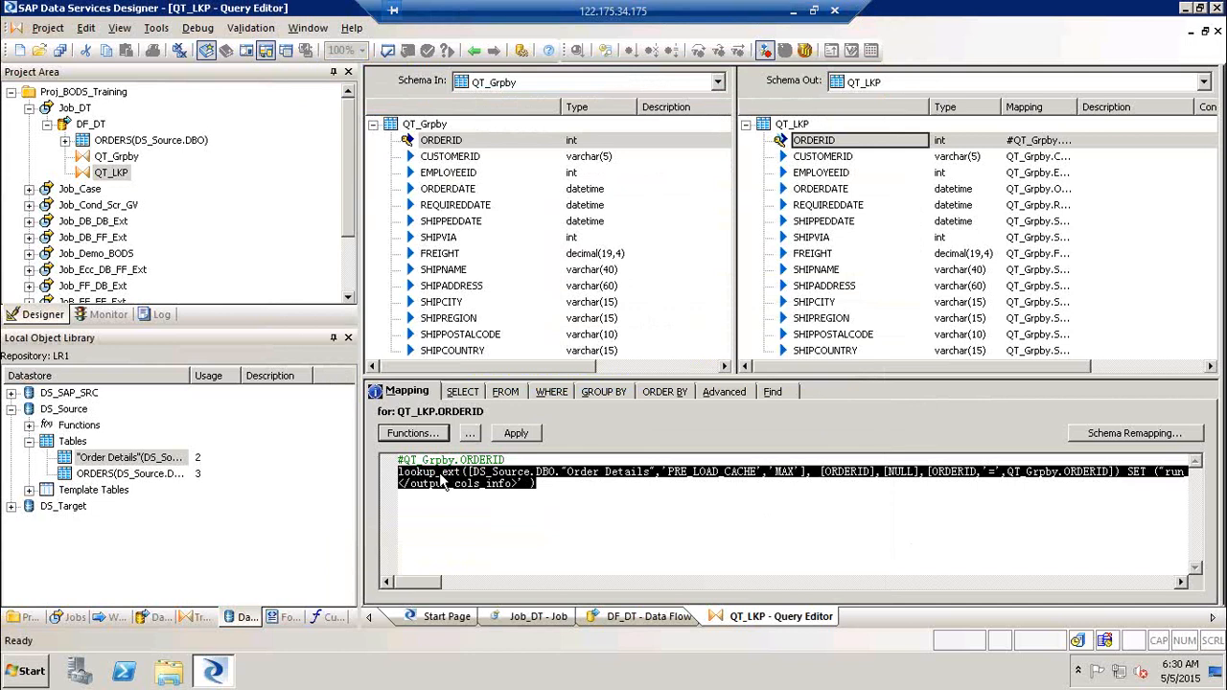
Step: Modify the lookup_ext call again, trying DEMAND_LOAD_CACHE and NO_CACHE as cache spec before returning to PRE_LOAD_CACHE
left_click(443, 482)
right_click(443, 479)
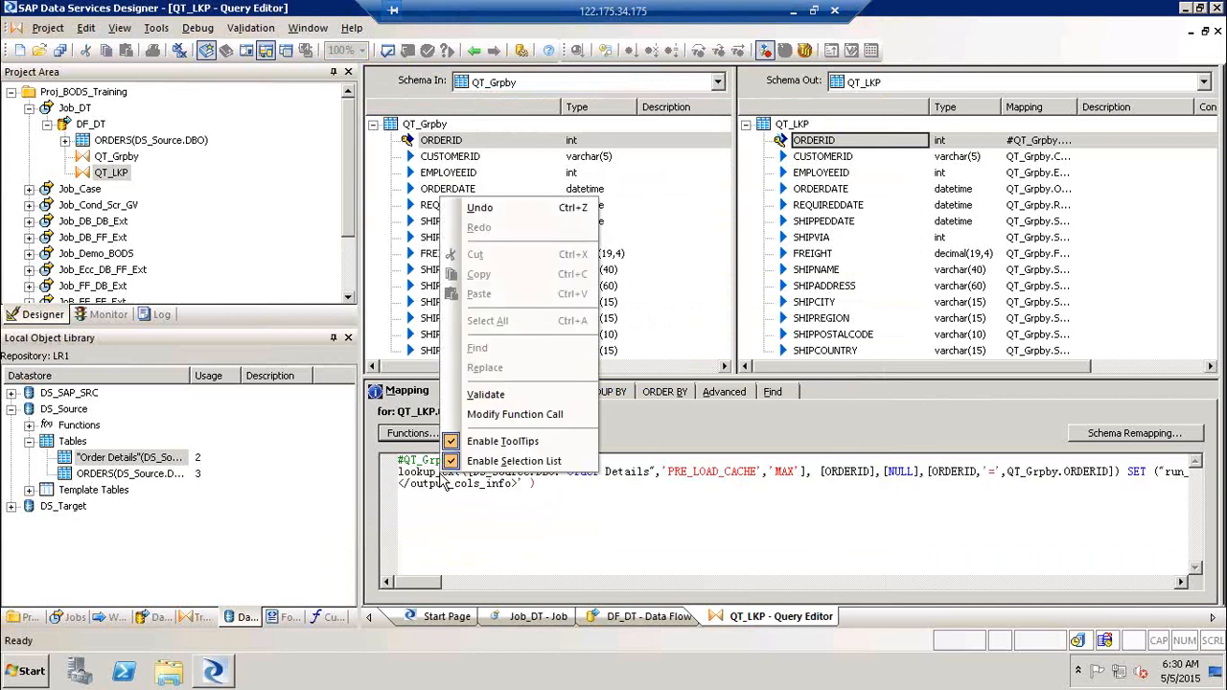
left_click(537, 414)
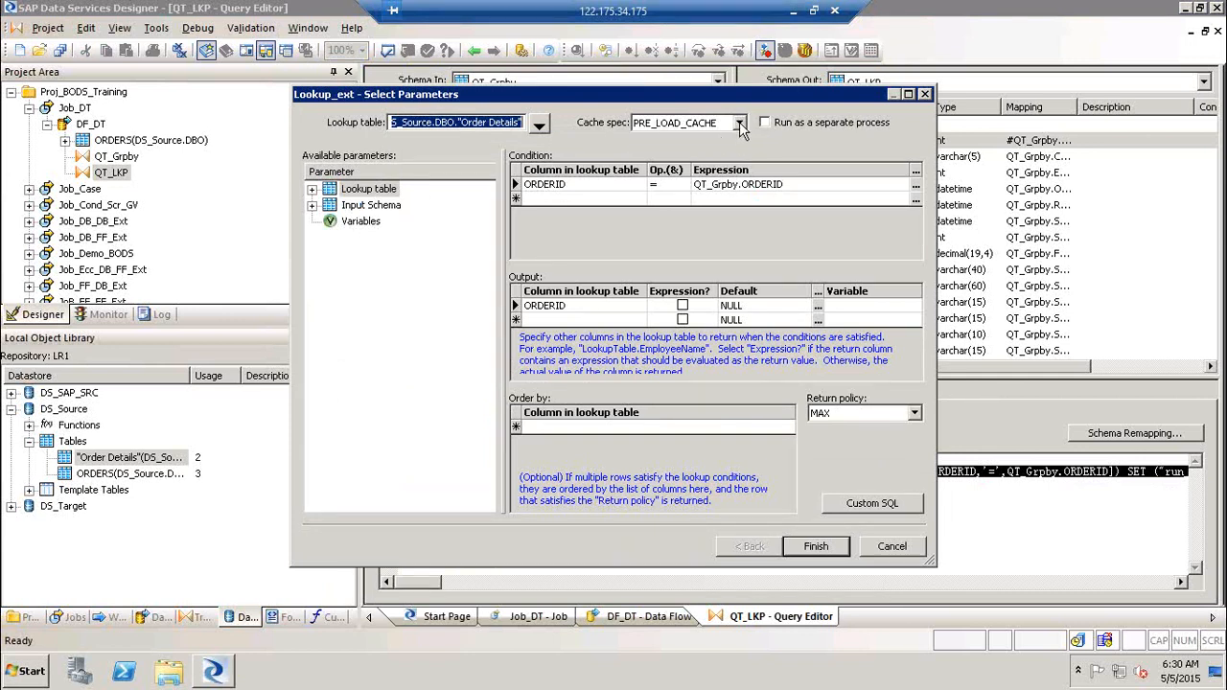
left_click(739, 124)
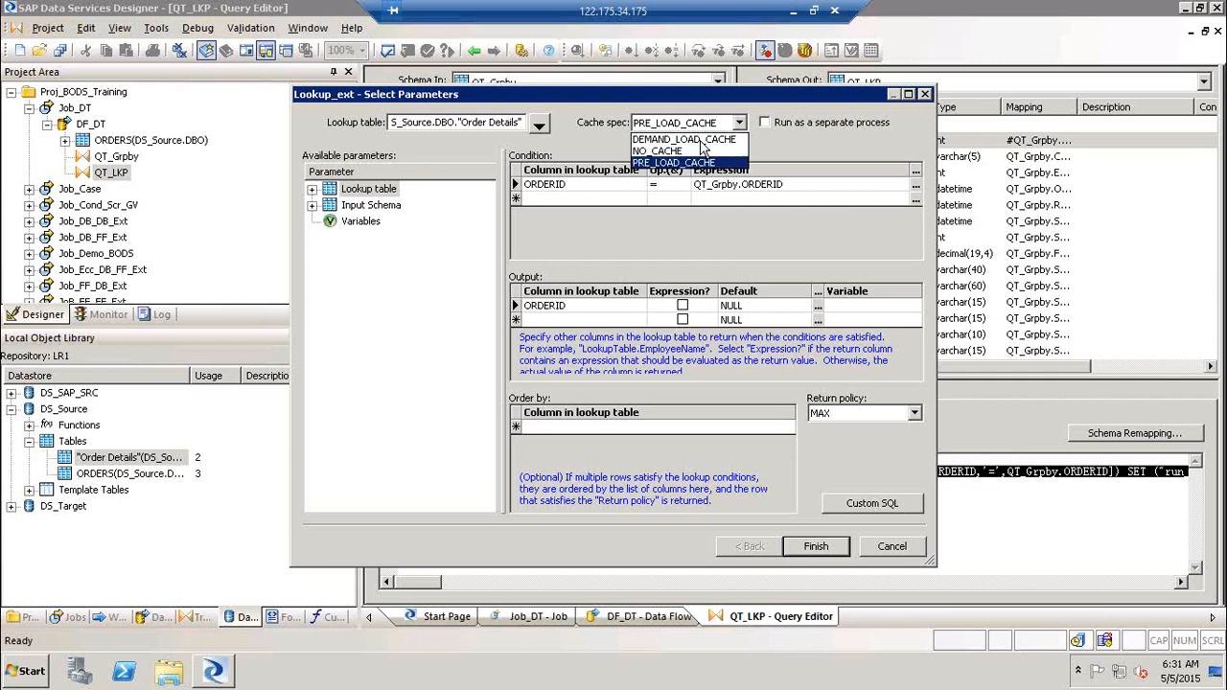
left_click(700, 140)
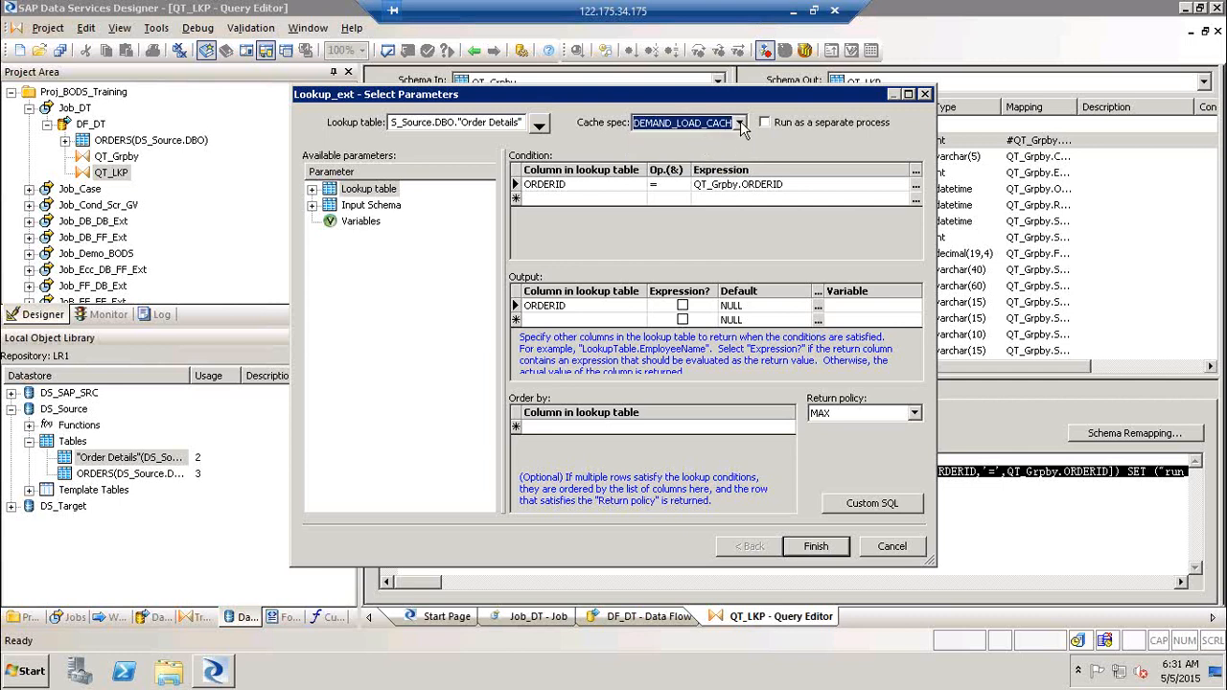
left_click(743, 123)
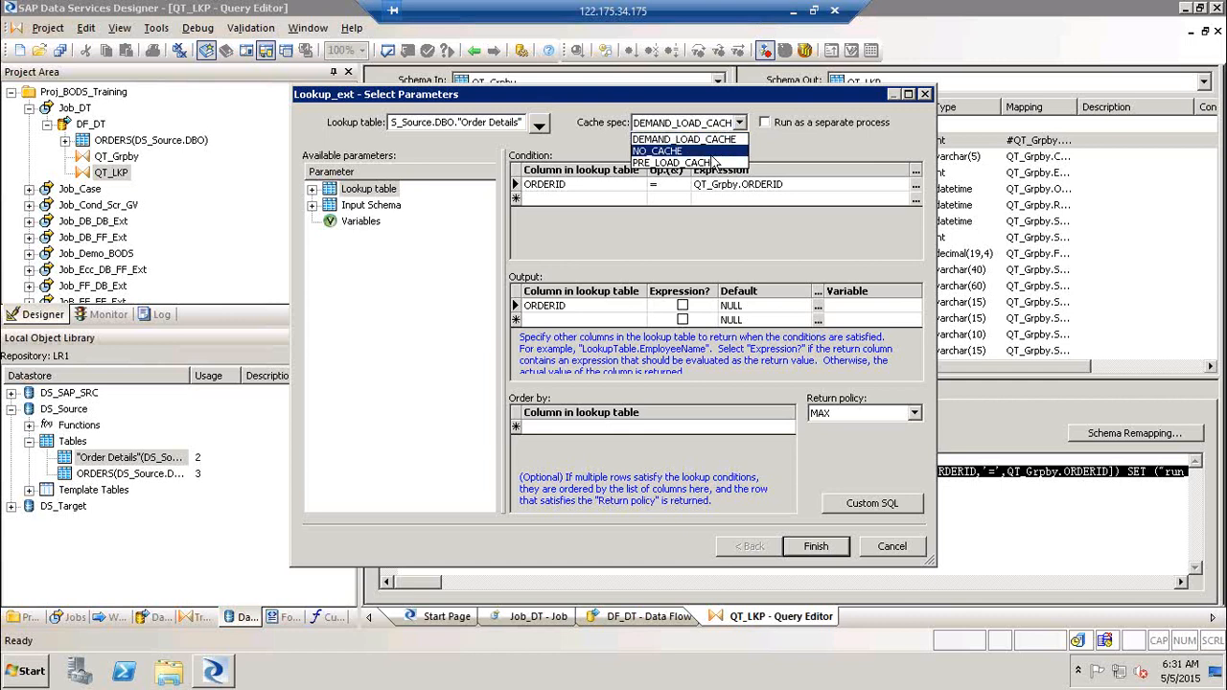
left_click(713, 153)
left_click(739, 124)
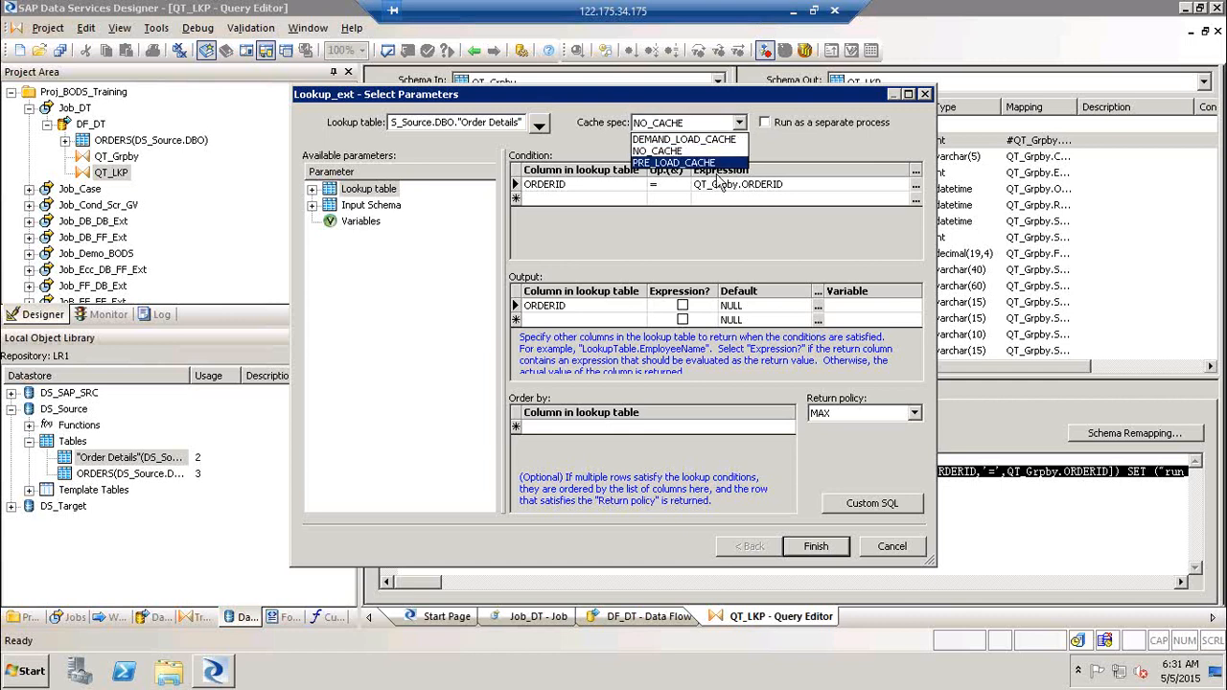
left_click(717, 164)
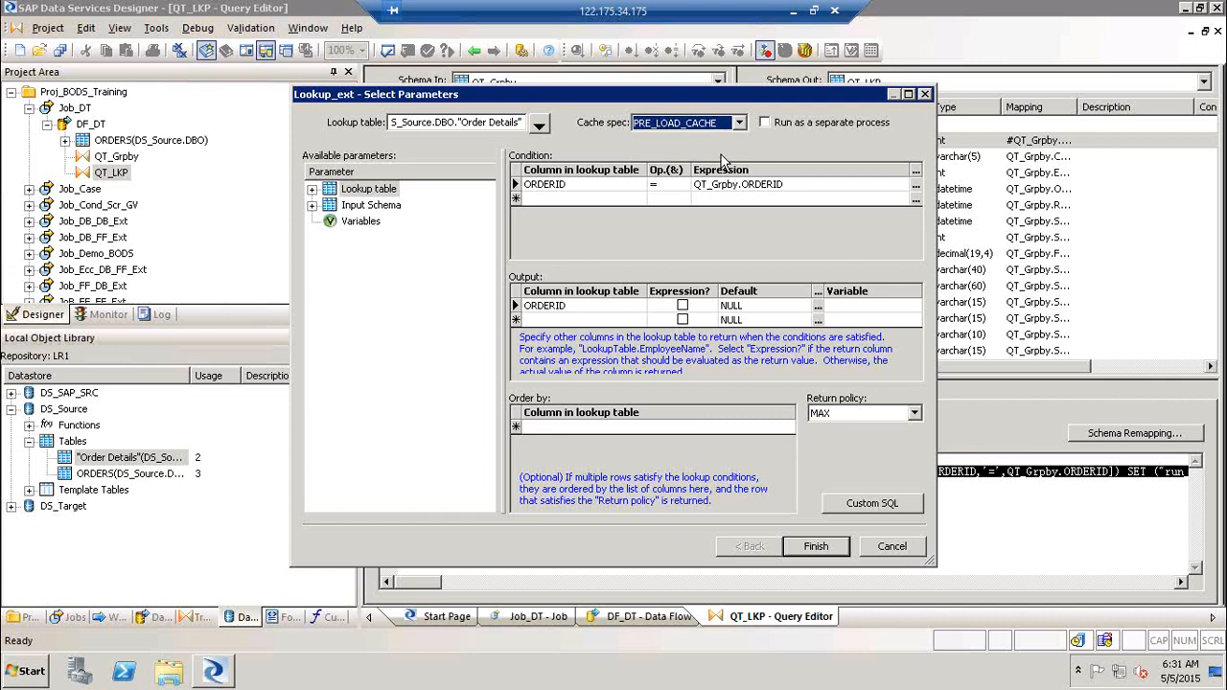
Step: Try the option to run the lookup as a separate process and view the columns available for ordering
left_click(774, 124)
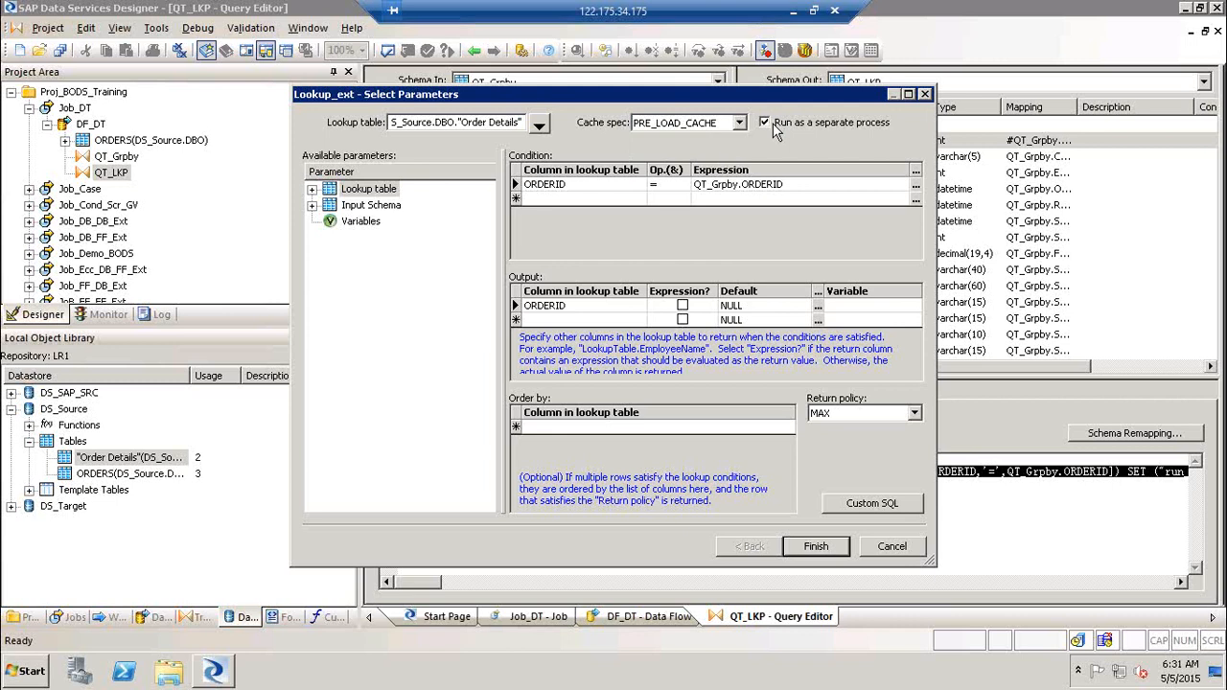
left_click(617, 428)
left_click(617, 428)
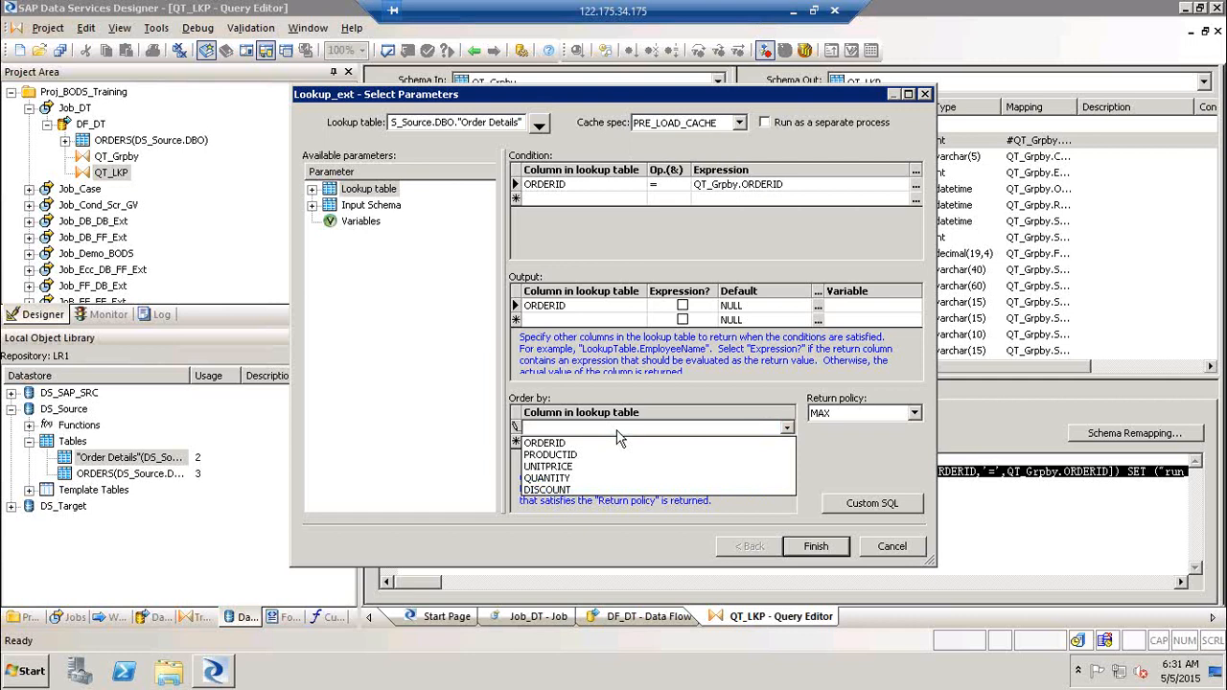
left_click(876, 464)
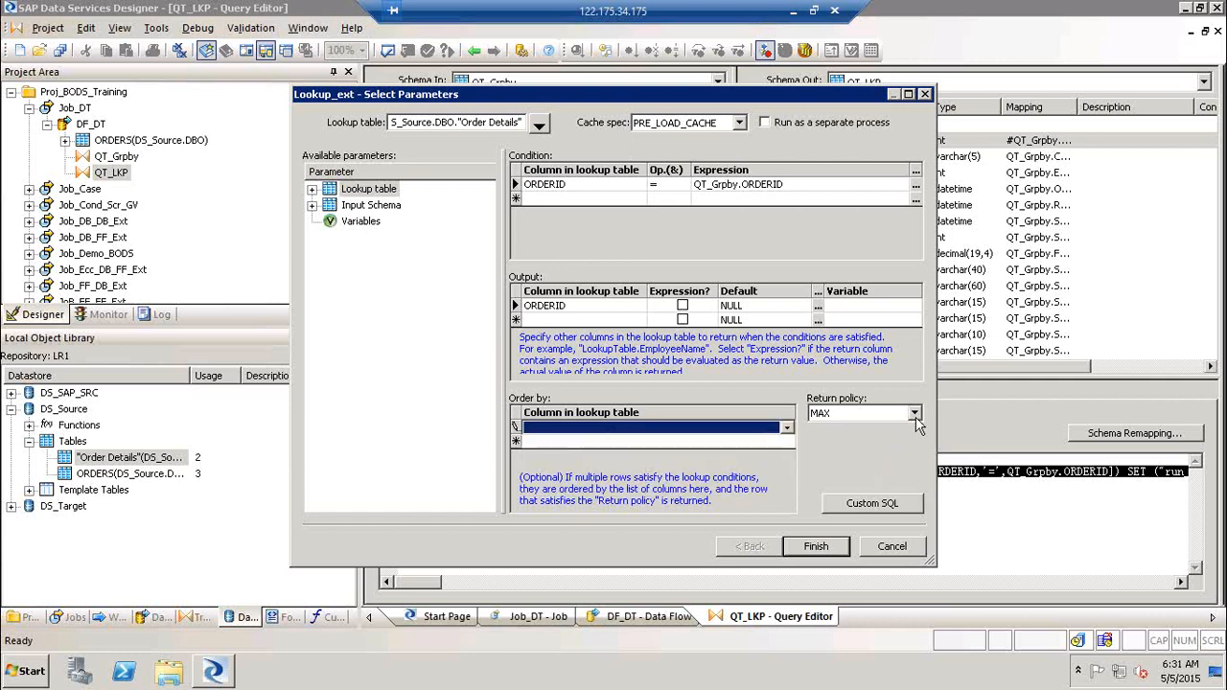
Step: View the return policy choices and the custom SQL editor, keeping MAX, and accept the lookup parameters
left_click(915, 414)
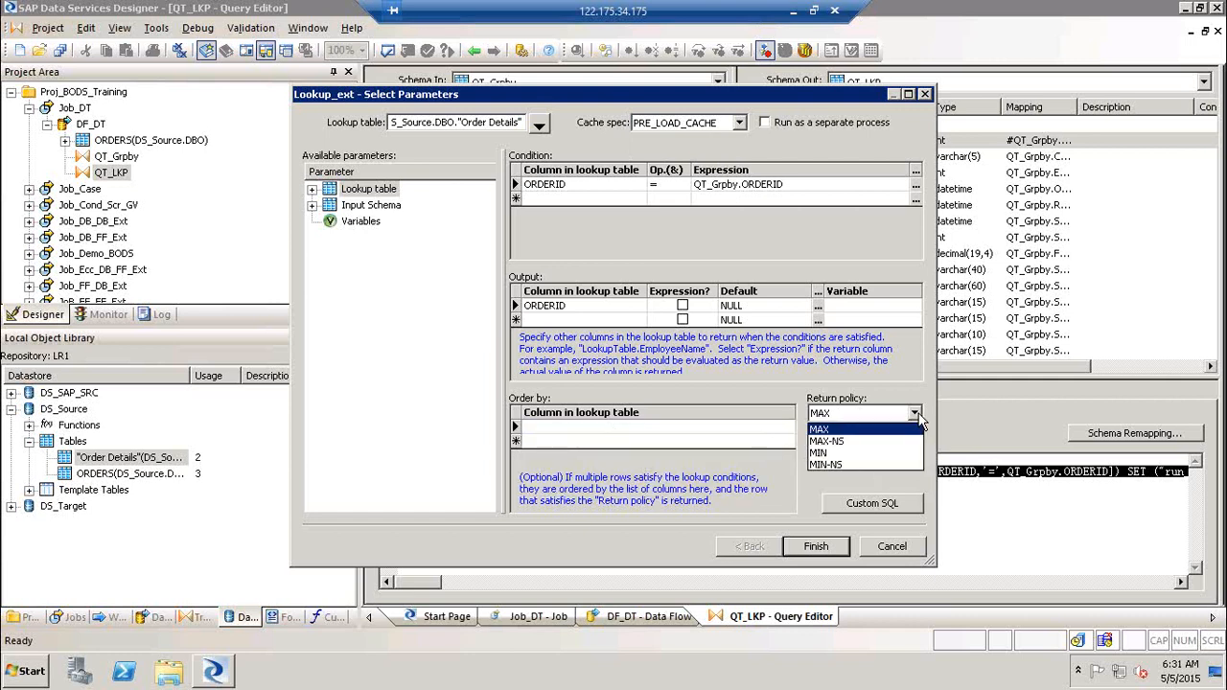
left_click(794, 495)
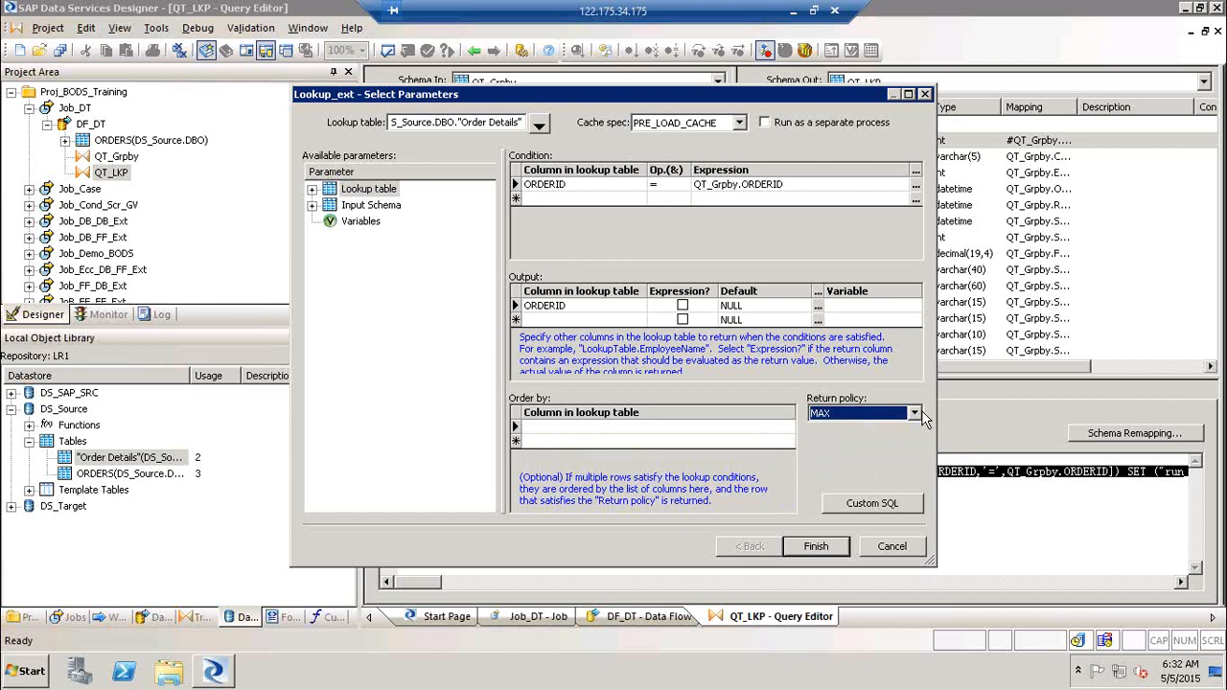
left_click(872, 503)
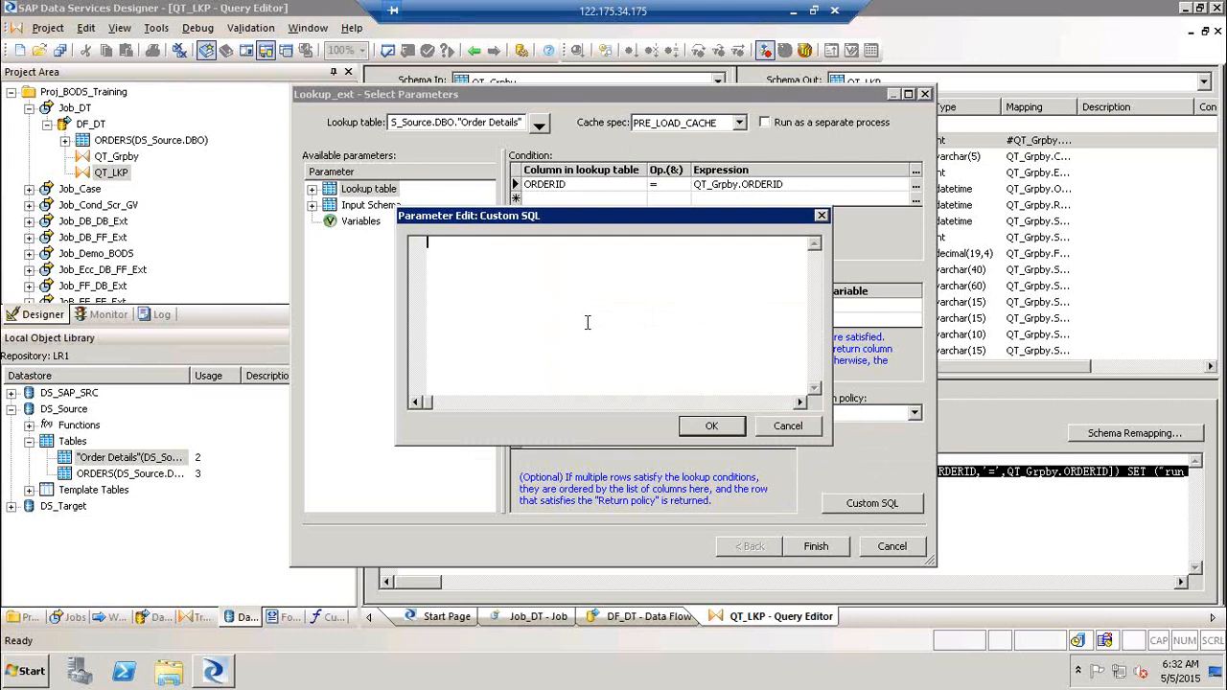
left_click(759, 432)
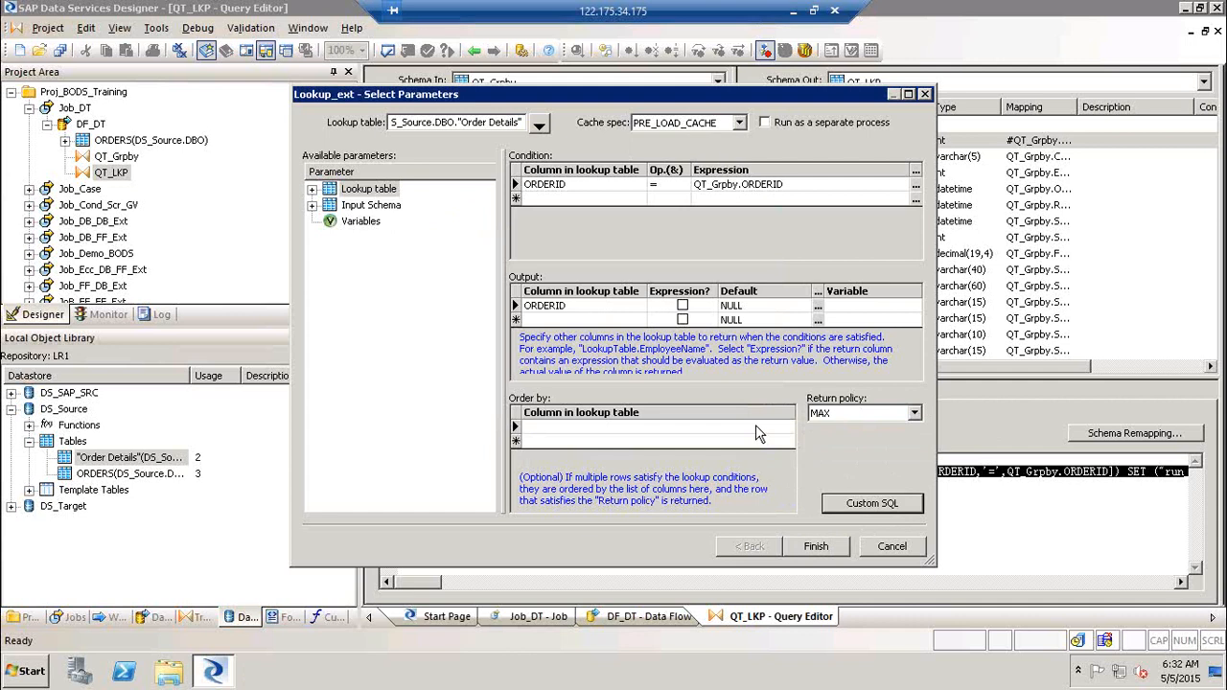
left_click(817, 546)
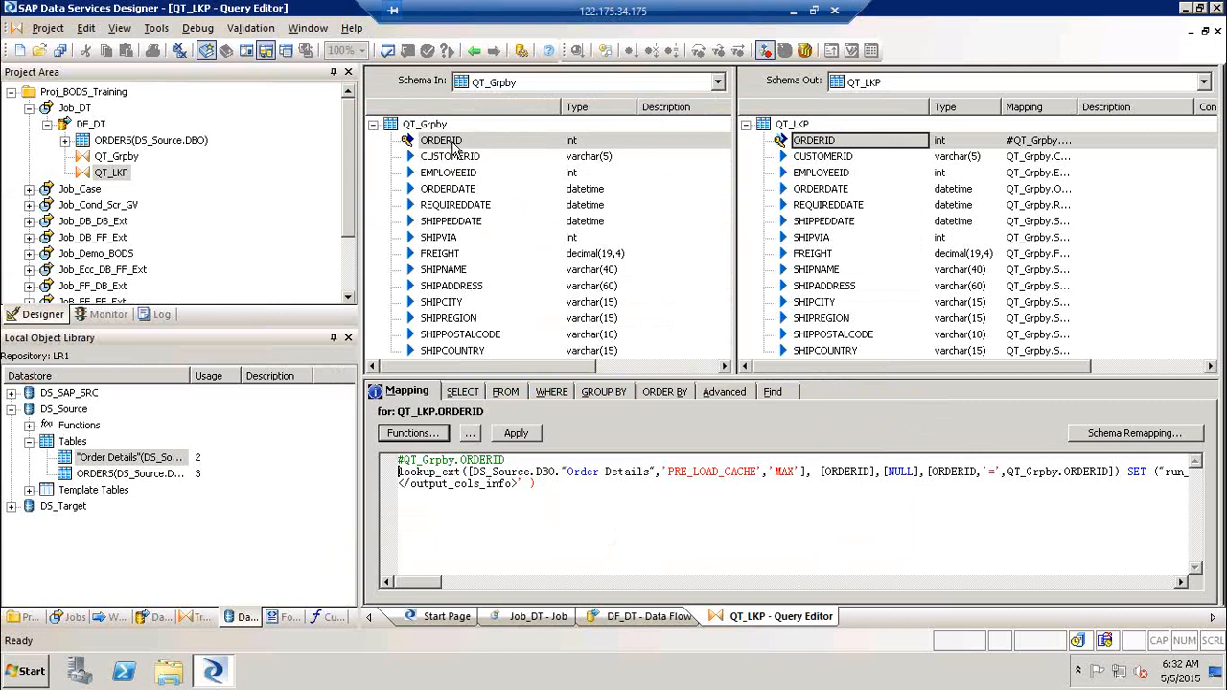
Step: Begin a decode function around the lookup_ext call in the ORDERID mapping, with the condition QT_Grpby.ORDERID = 1000
type("decode")
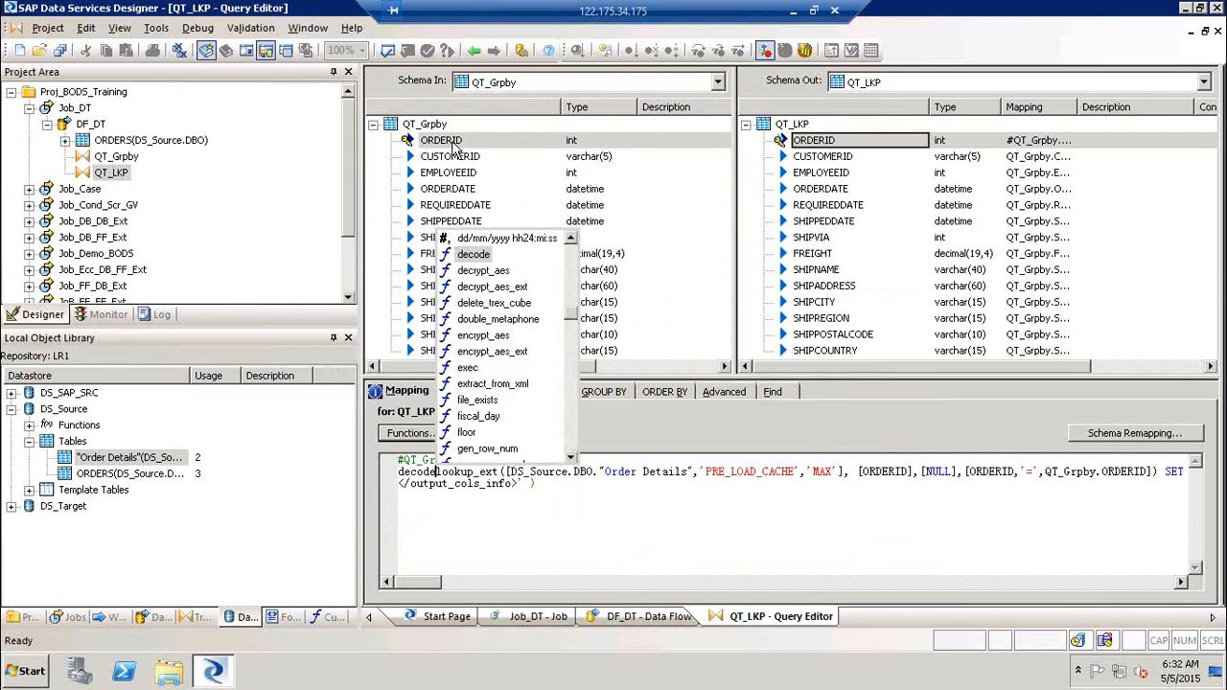
type("(")
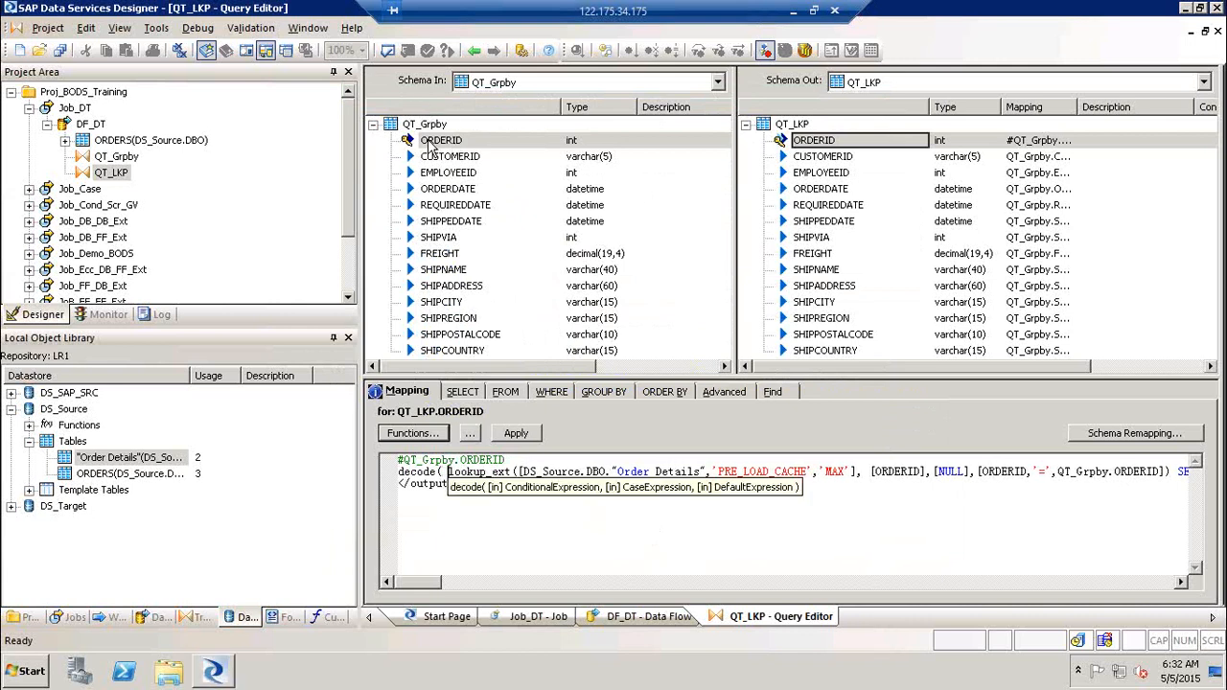
left_click_drag(430, 144, 445, 472)
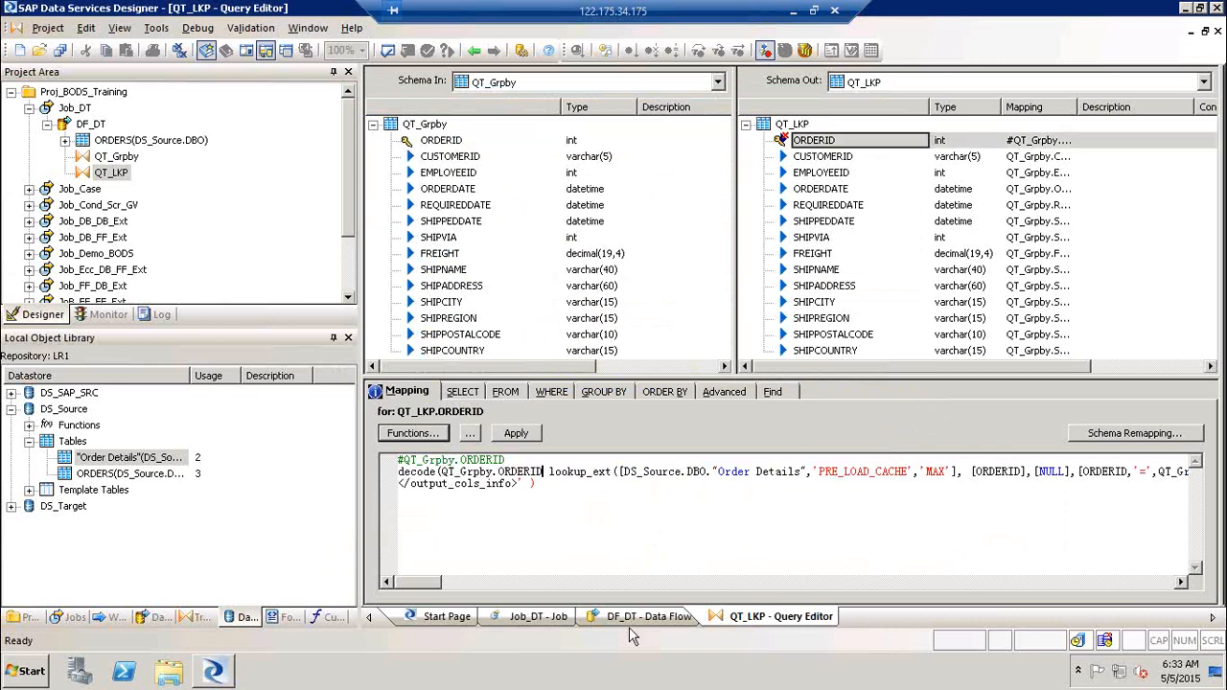
type("=")
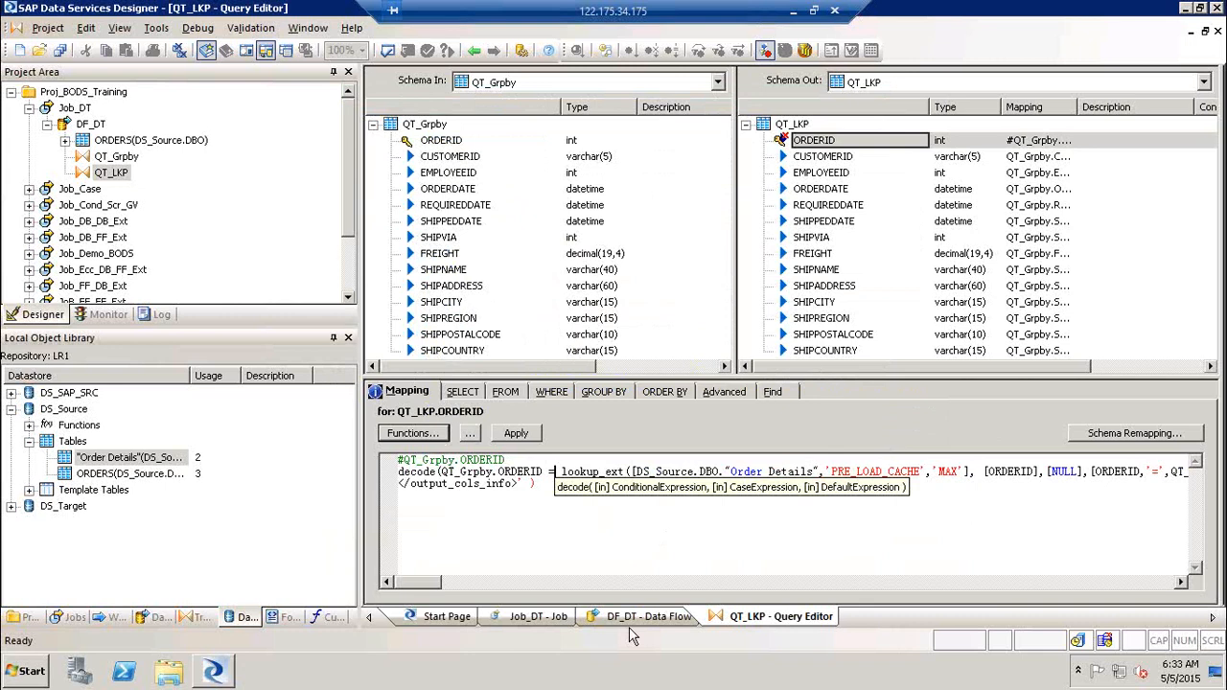
type(" 1000")
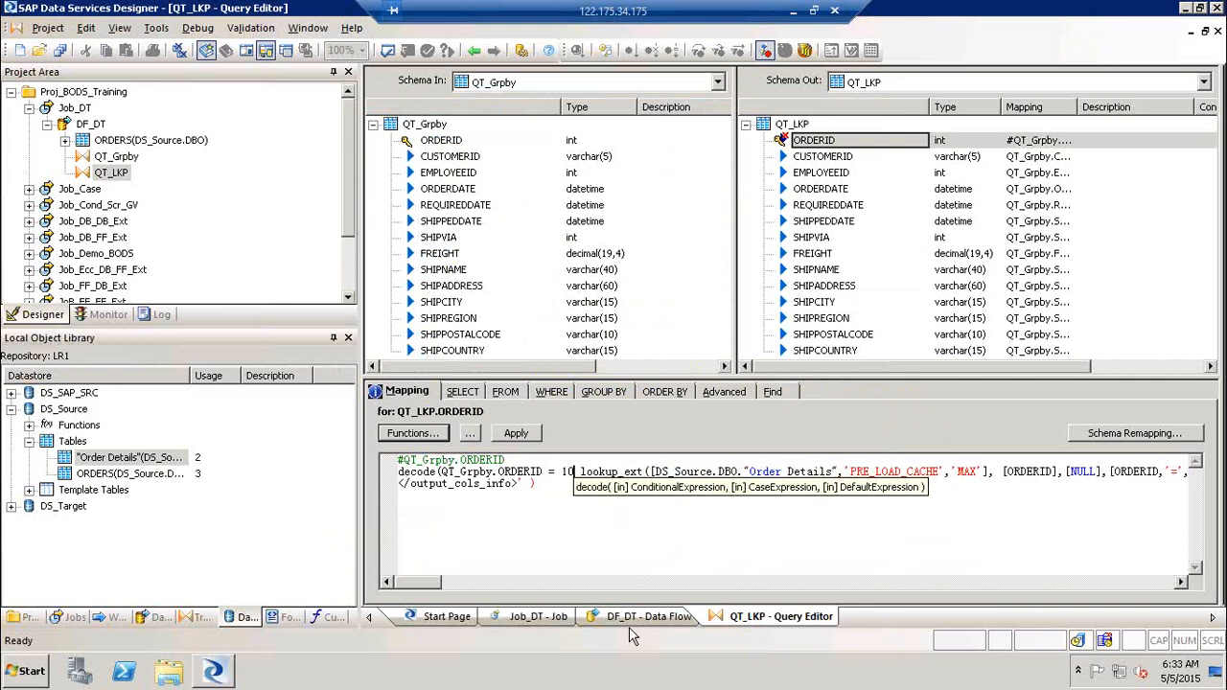
type(",")
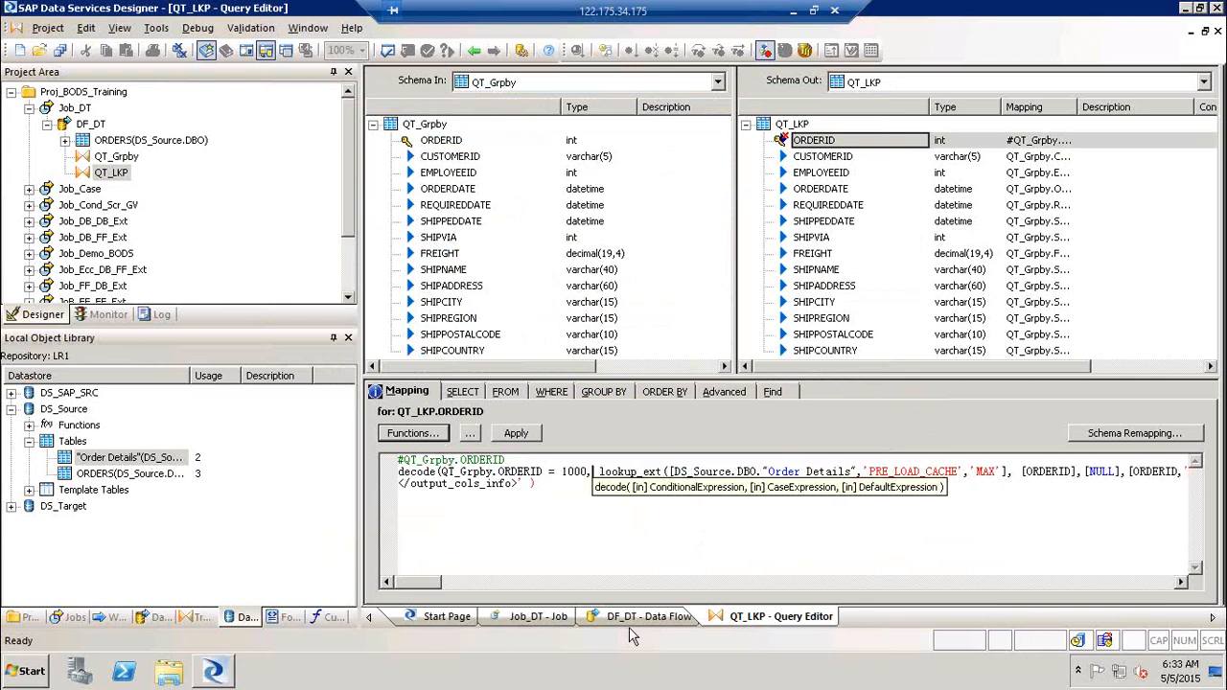
Step: Complete the decode after the lookup_ext call with QT_Grpby.ORDERID as its default expression
left_click(561, 489)
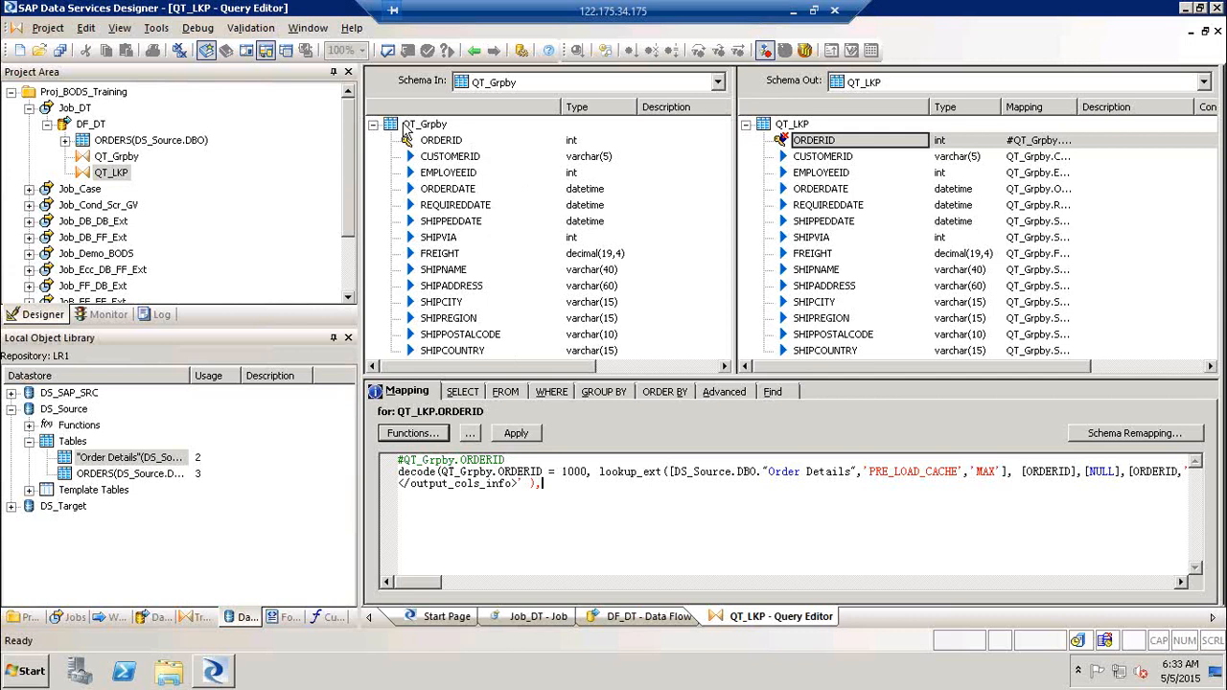
left_click(489, 144)
left_click_drag(489, 143, 541, 484)
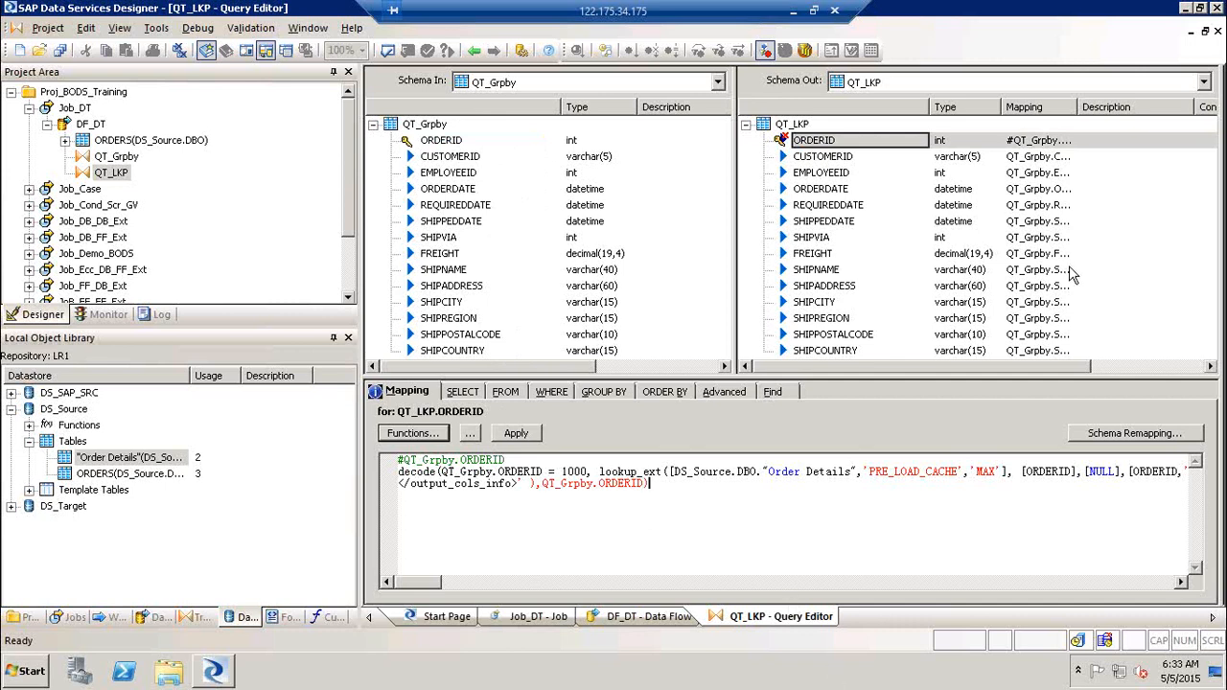
Step: Switch to the CUSTOMERID output column and back to ORDERID, and review the default part of its decode mapping
left_click(808, 159)
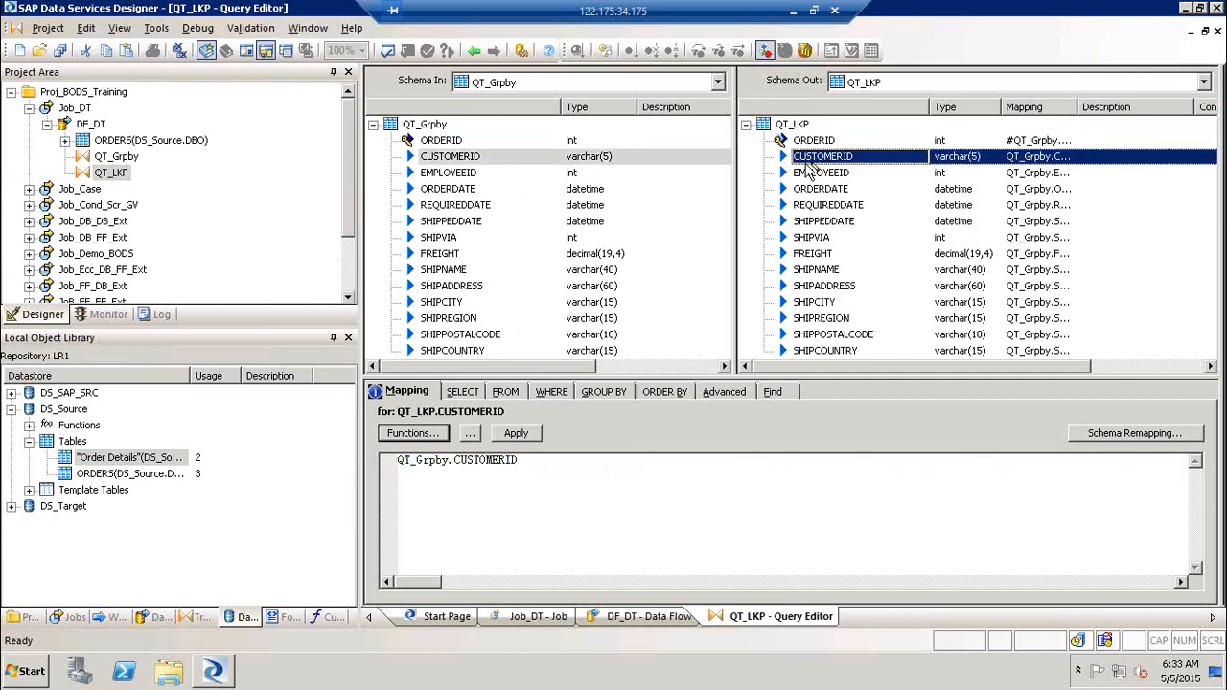
left_click(824, 142)
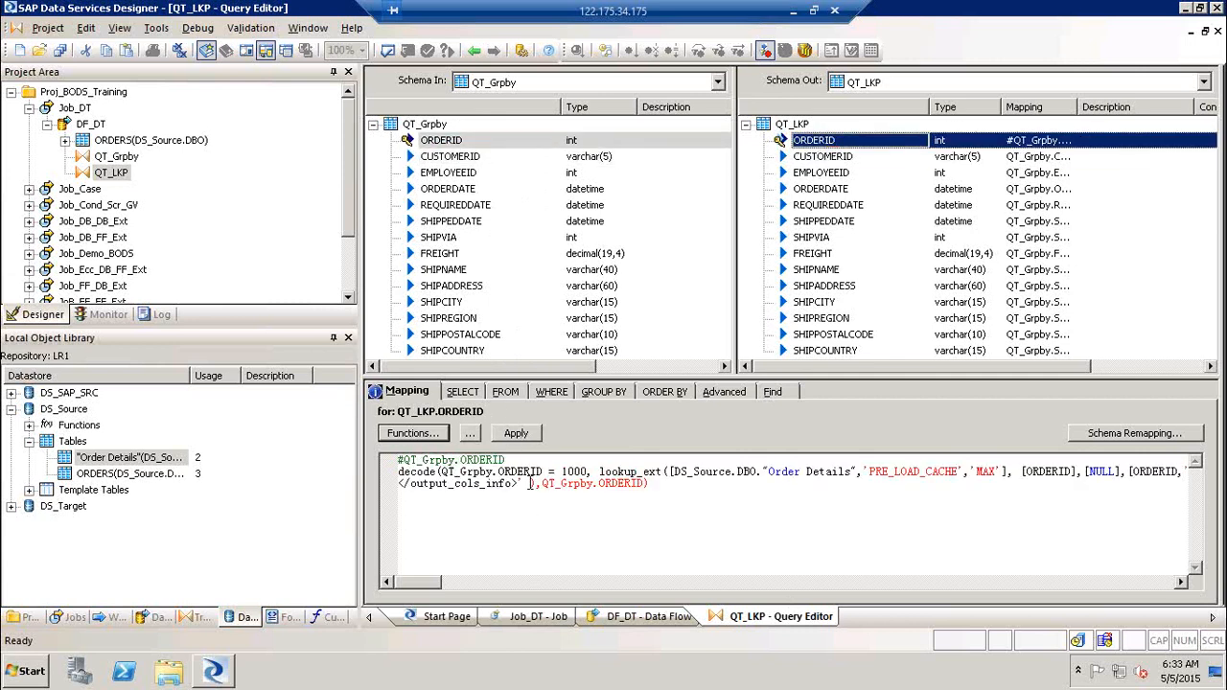
mouse_move(529, 483)
left_mouse_down()
mouse_move(666, 489)
mouse_move(525, 486)
mouse_move(537, 486)
left_mouse_up()
left_click(668, 485)
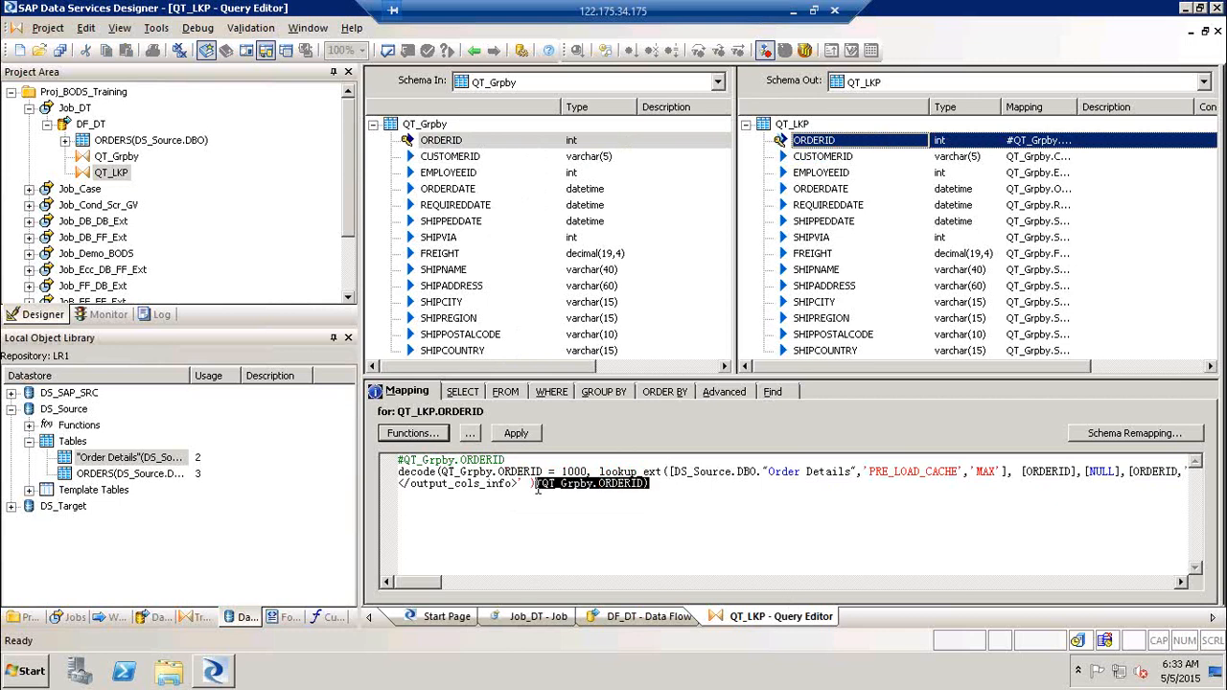
Step: Strip the decode wrapper, its ORDERID = 1000 condition and its default expression from the ORDERID mapping, keeping only the lookup_ext call
key("BackSpace")
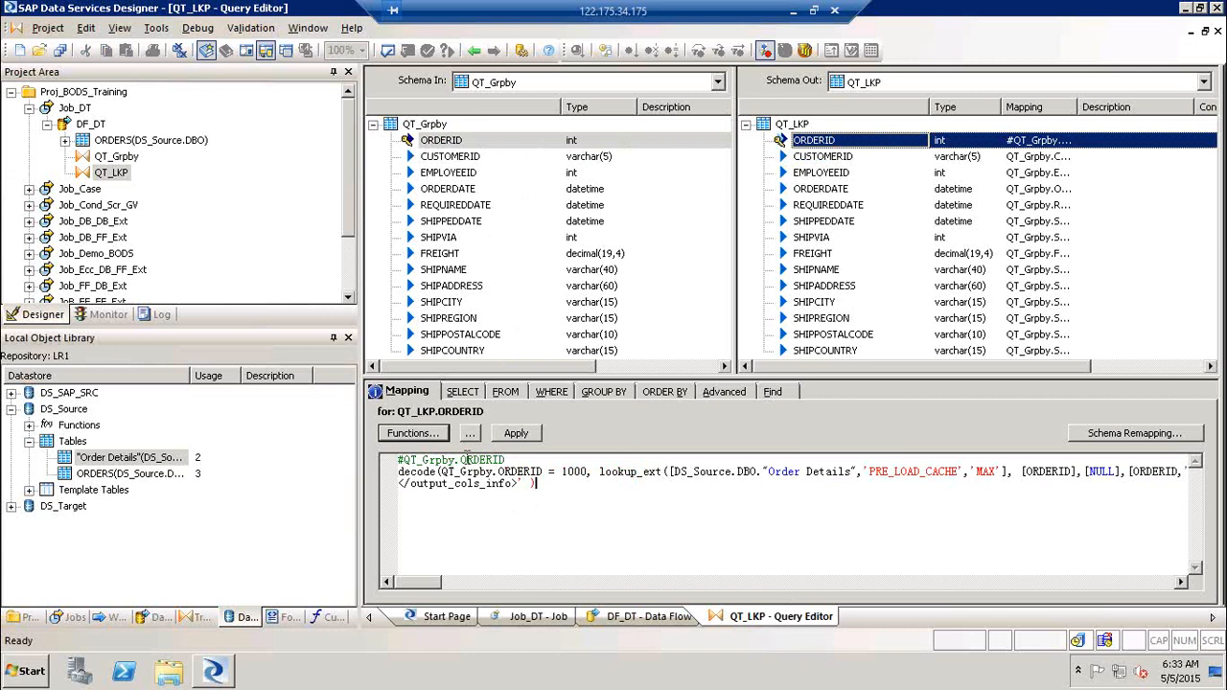
double_click(433, 471)
key("BackSpace")
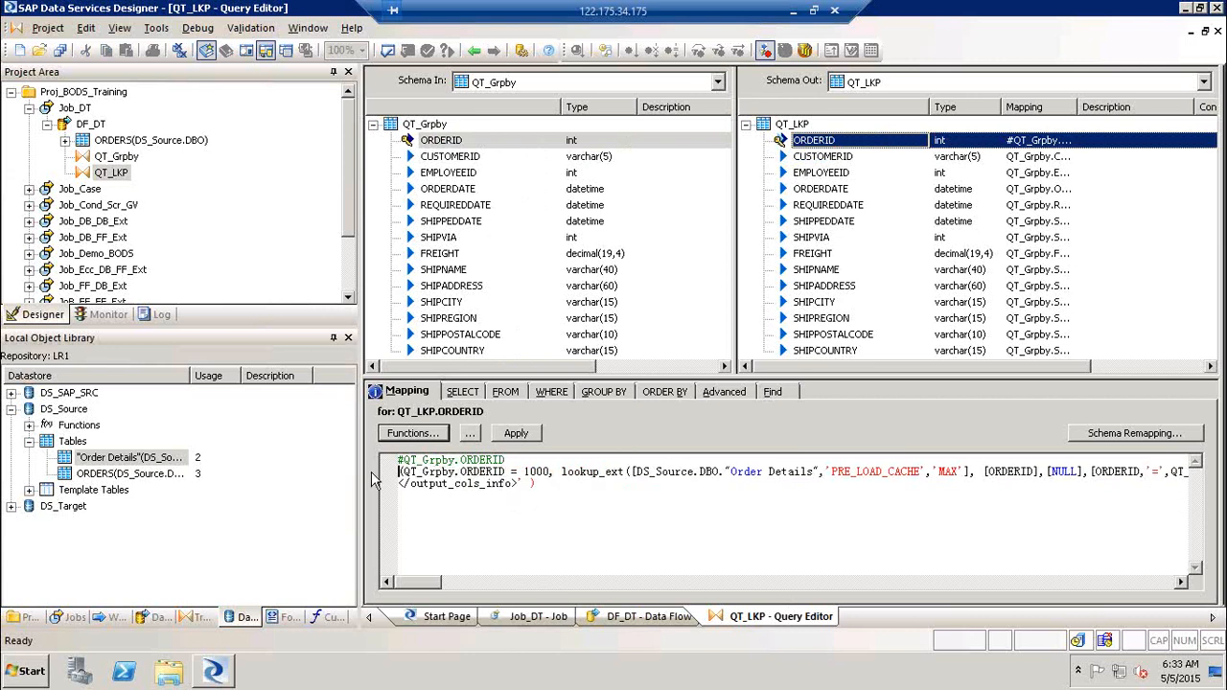
left_click_drag(561, 472, 400, 472)
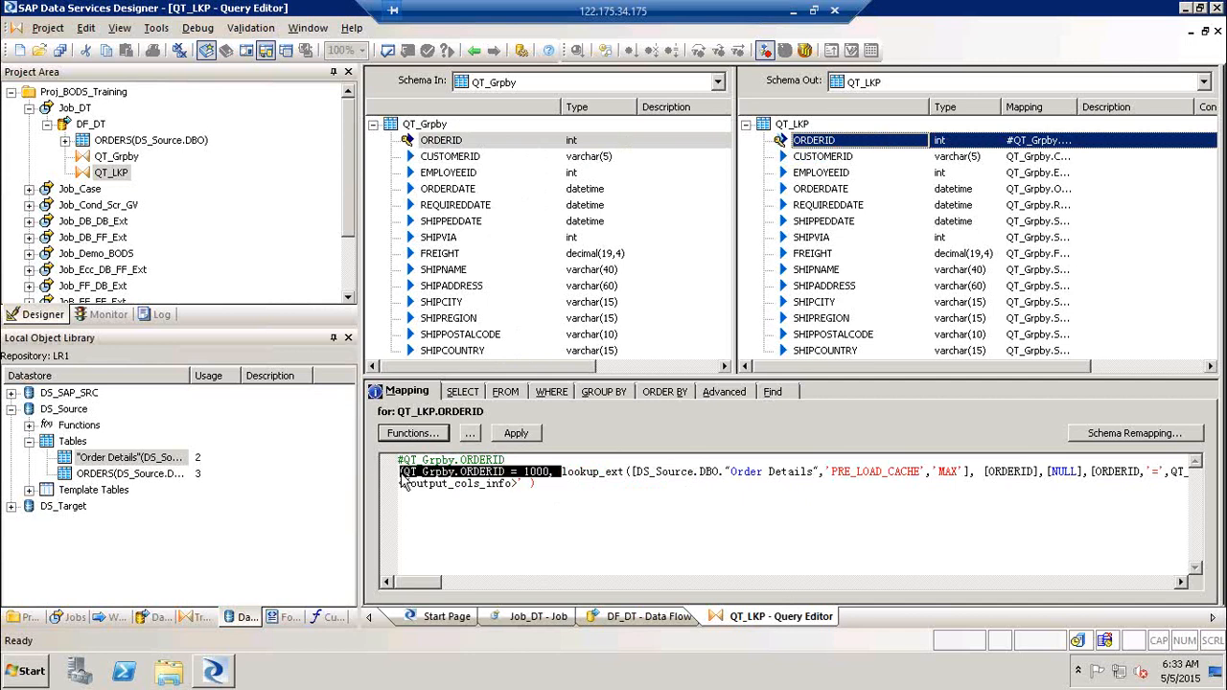
key("BackSpace")
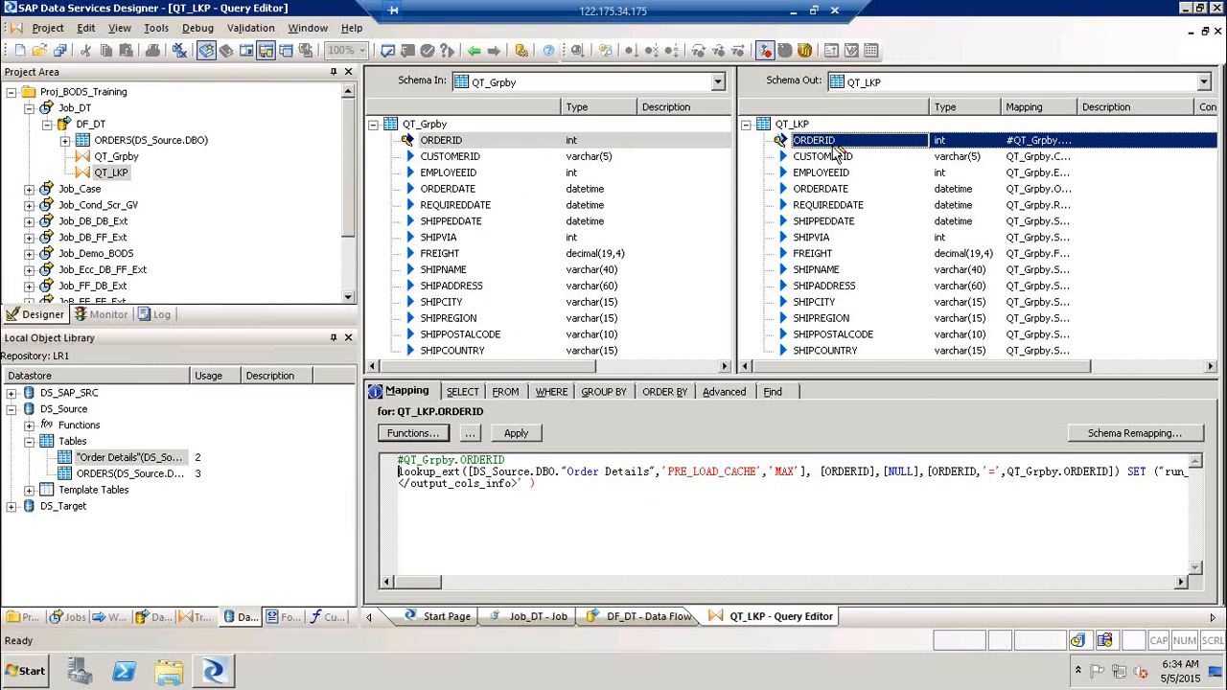
Step: View lookup_ext among the available lookup functions and cancel the function selection
left_click(410, 433)
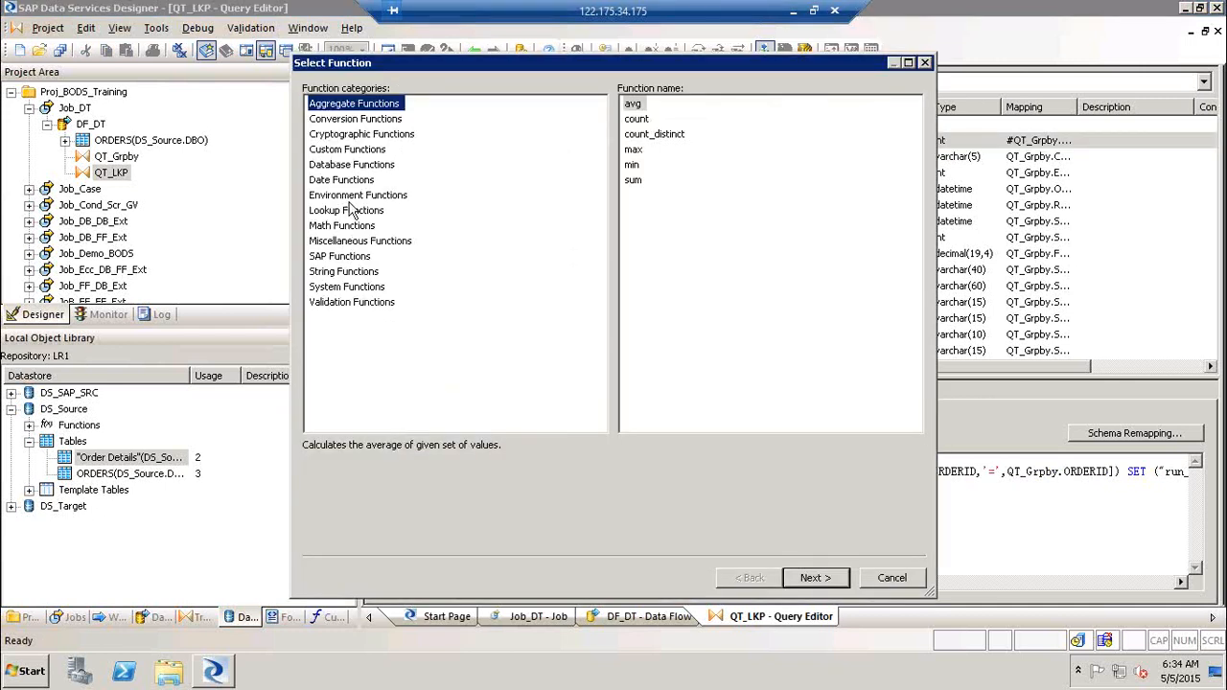
left_click(351, 197)
left_click(356, 210)
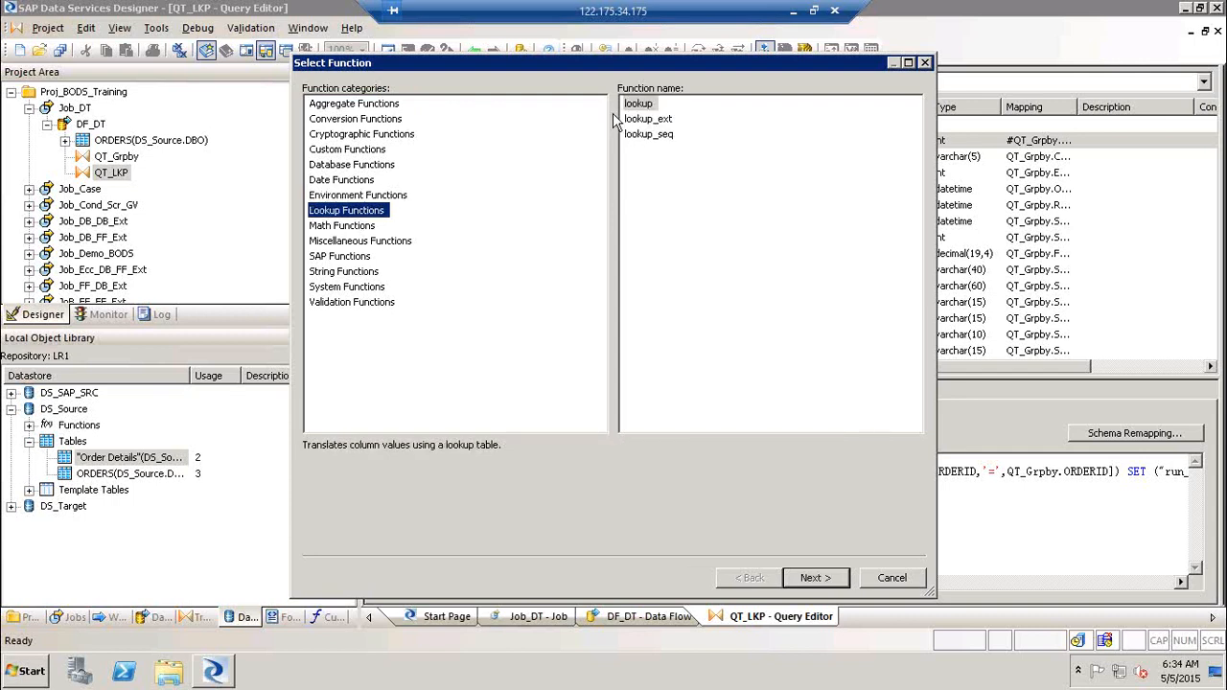
left_click(664, 121)
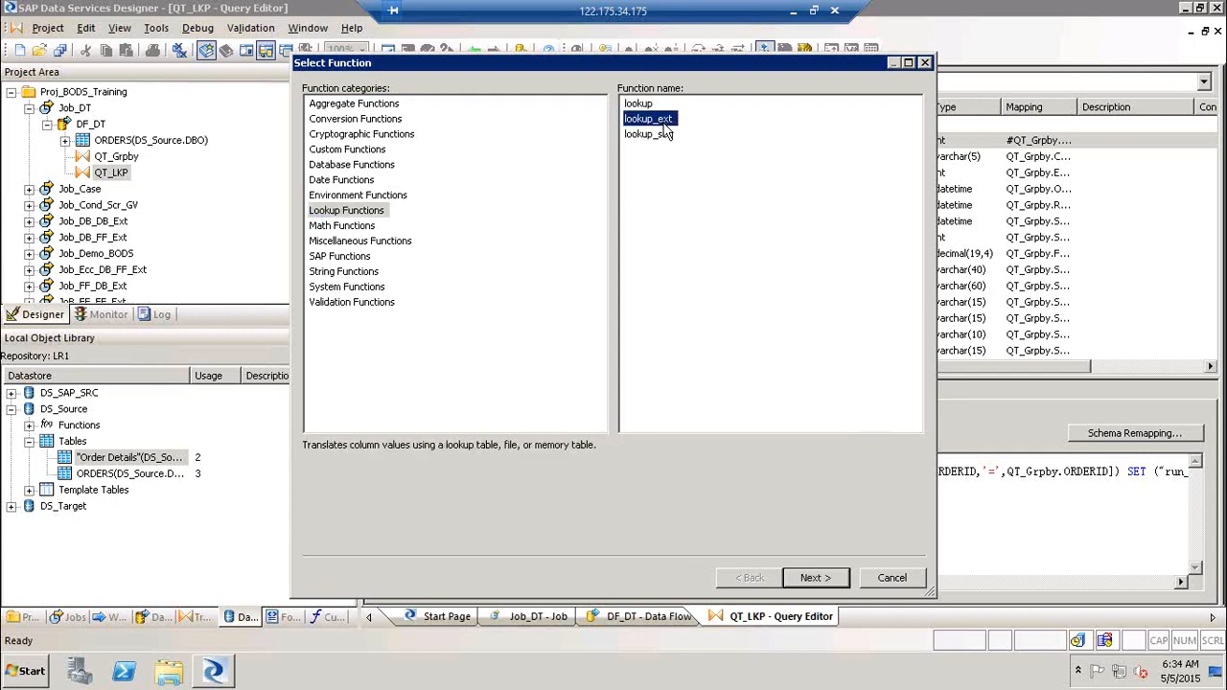
left_click(892, 578)
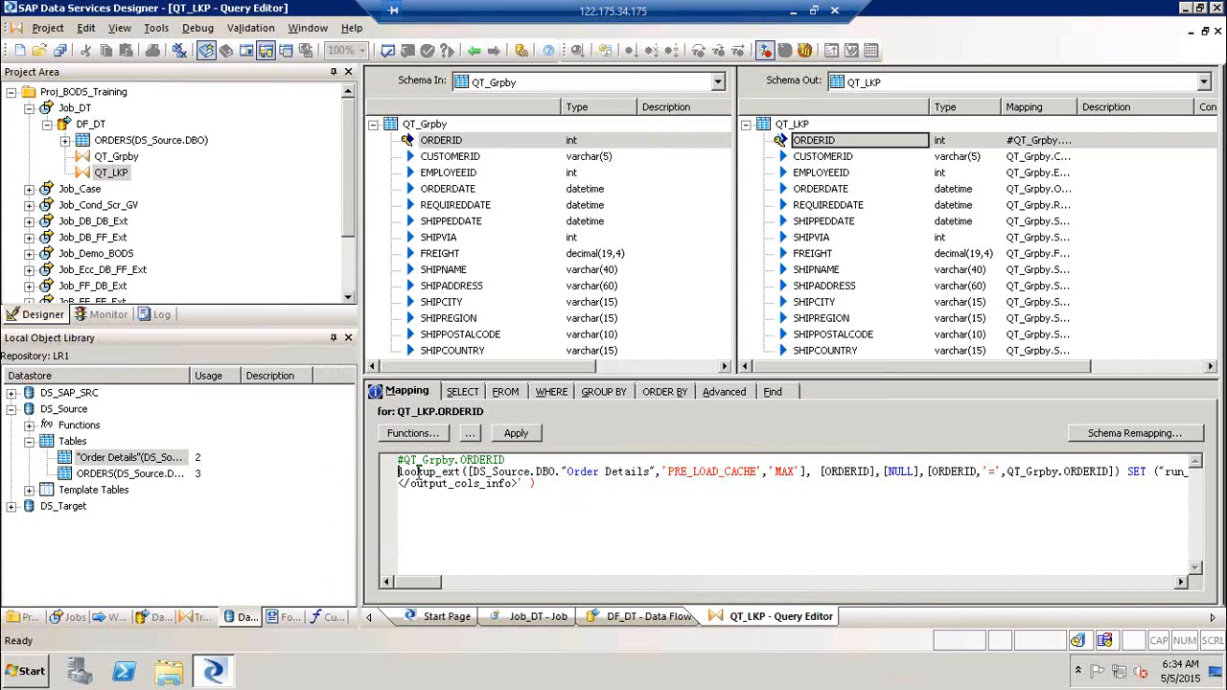
Step: Open the existing lookup_ext call in the ORDERID mapping for modification, review it, and return to the mapping
right_click(419, 471)
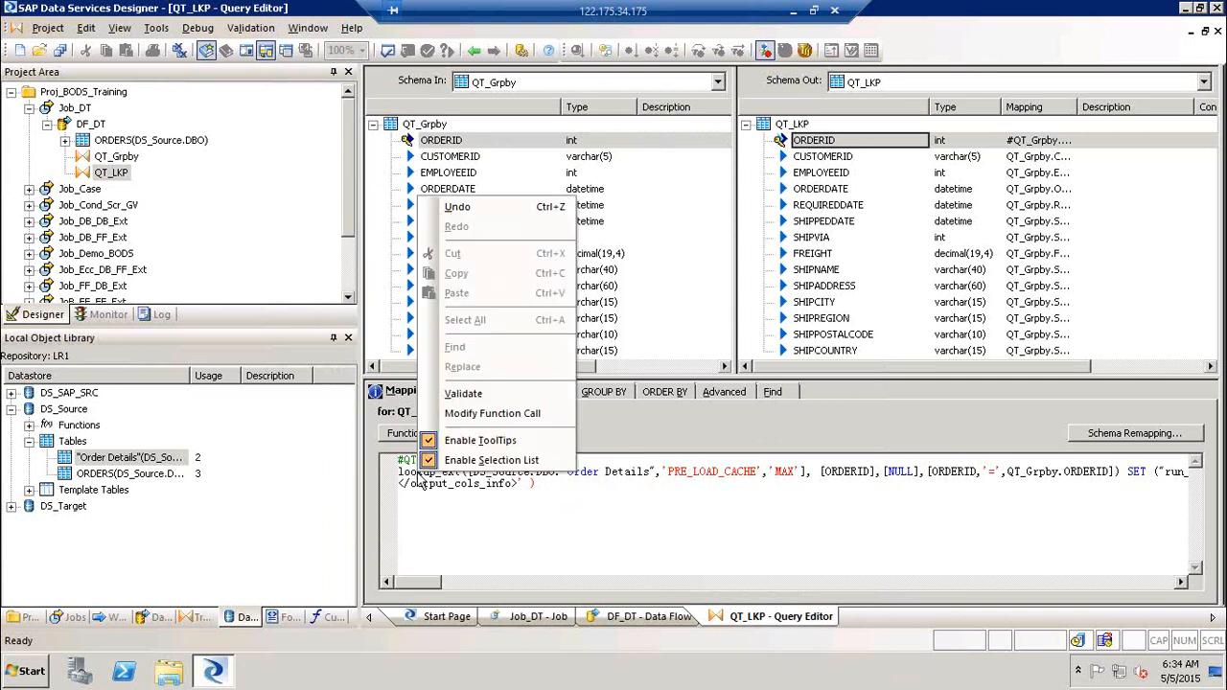
left_click(518, 412)
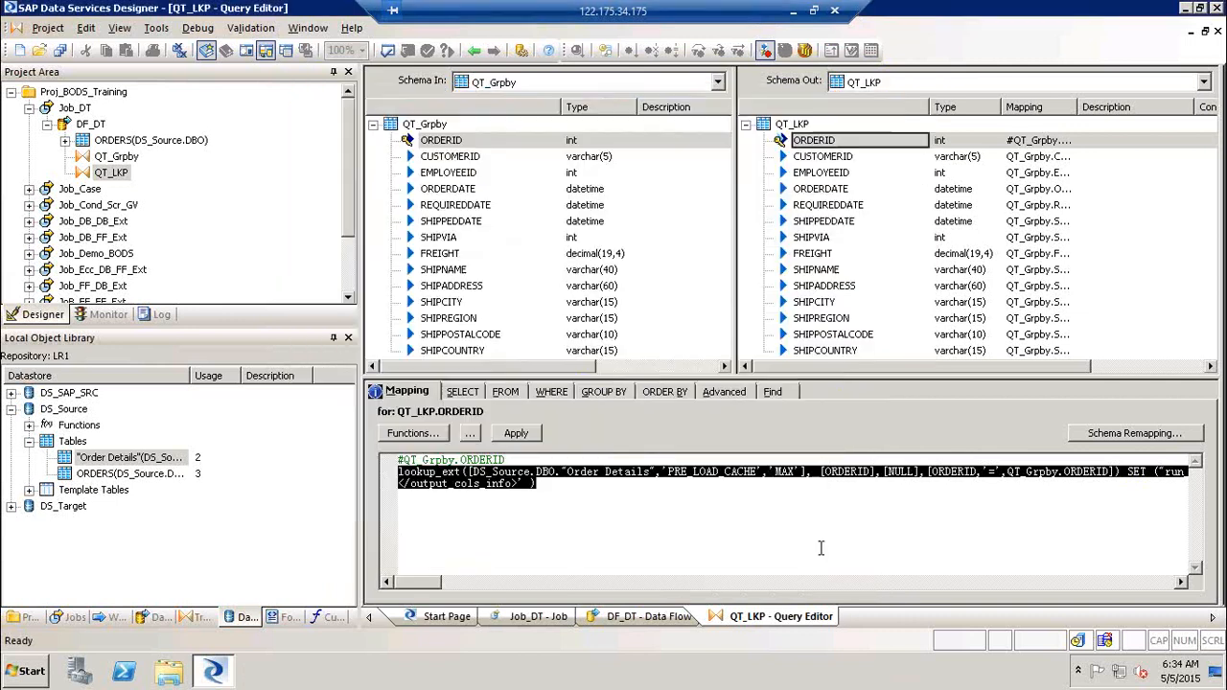
left_click(816, 547)
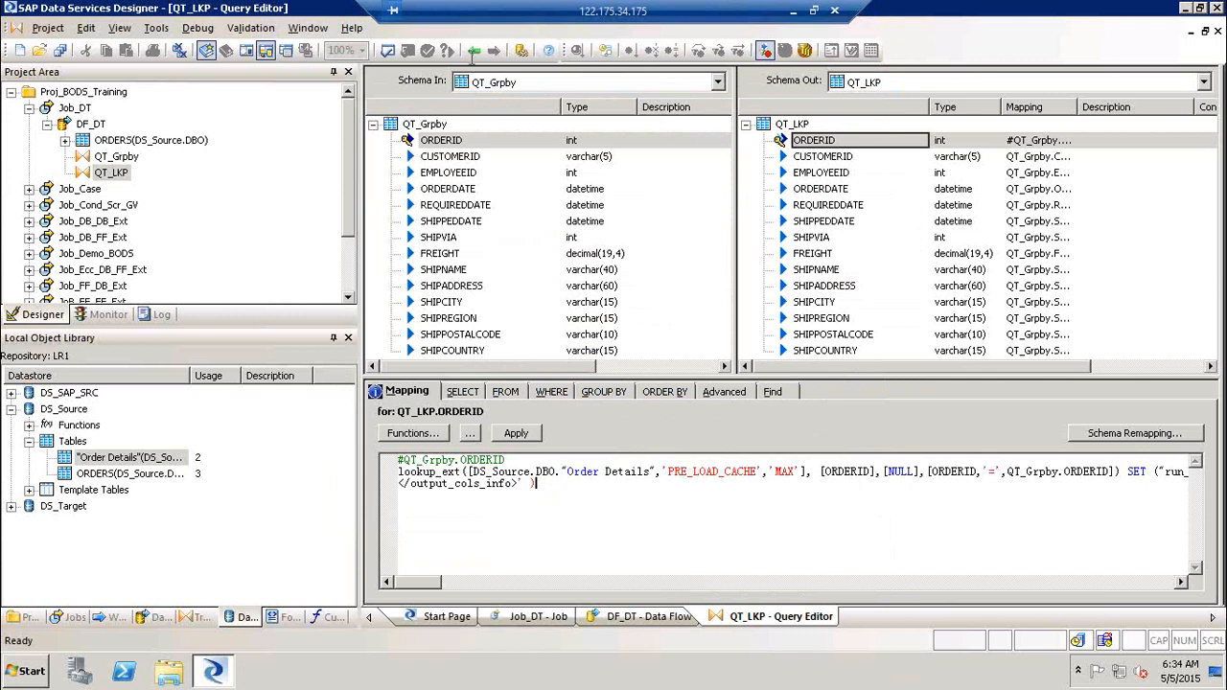
Step: Return to the DF_DT data flow and create a template table named DataTransfer in the DS_Target datastore
left_click(477, 54)
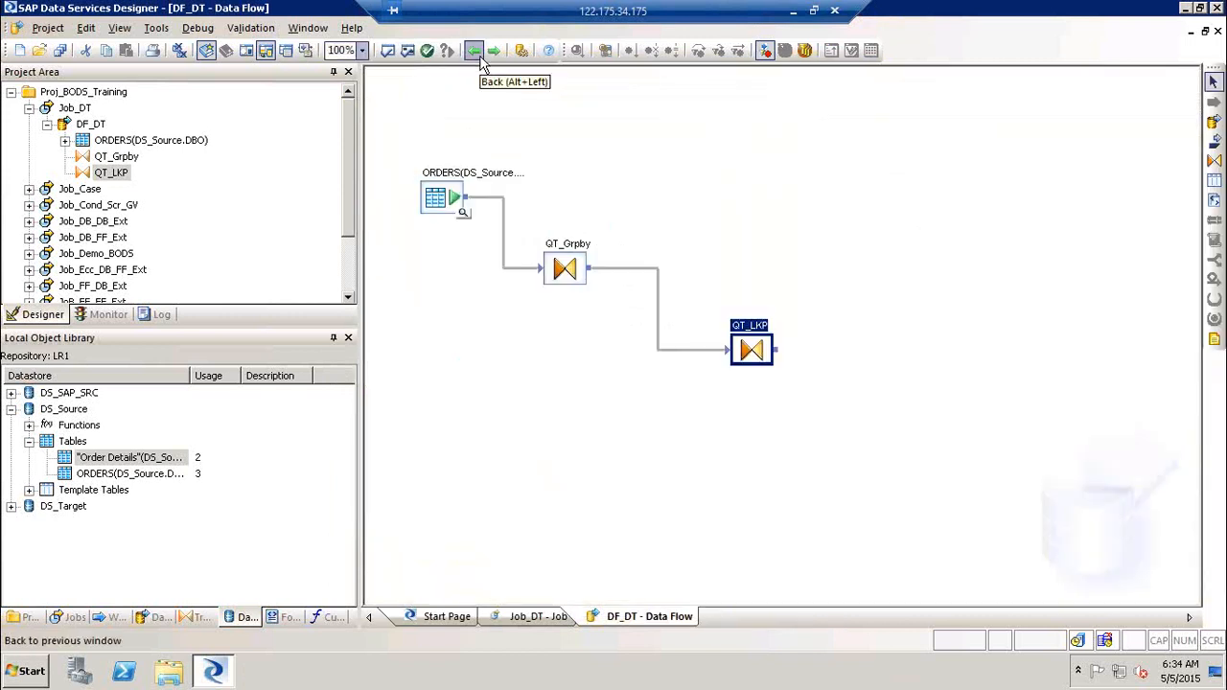
left_click(1213, 180)
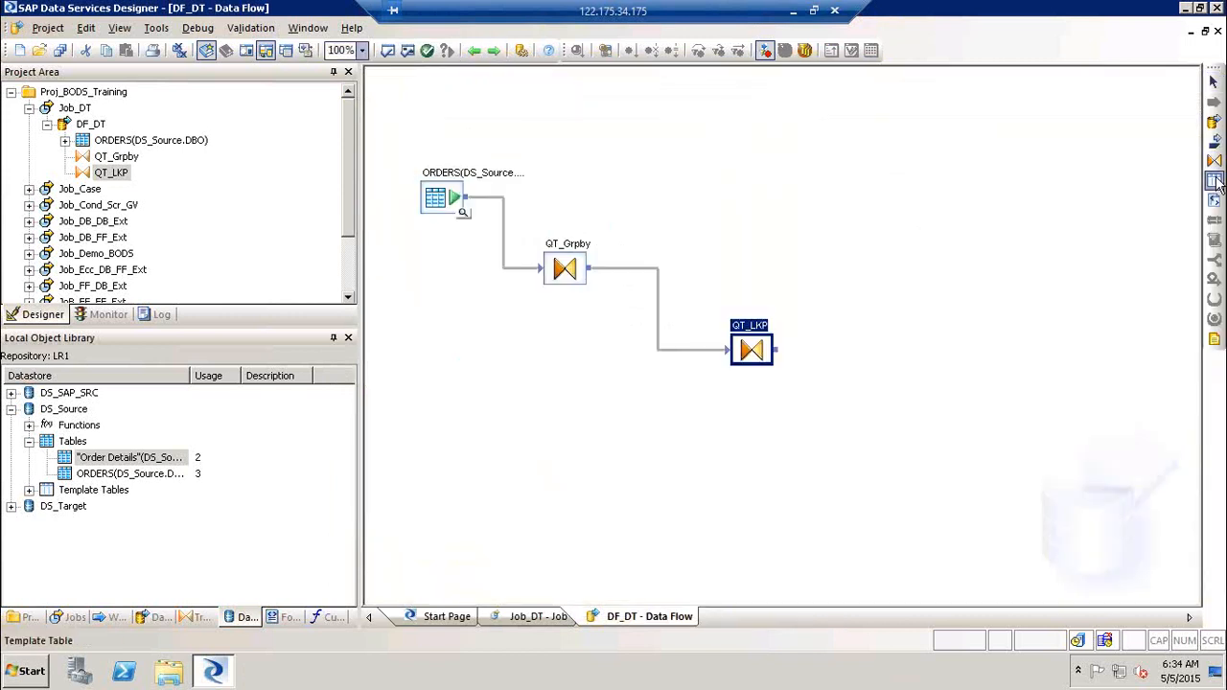
left_click(880, 395)
type("D")
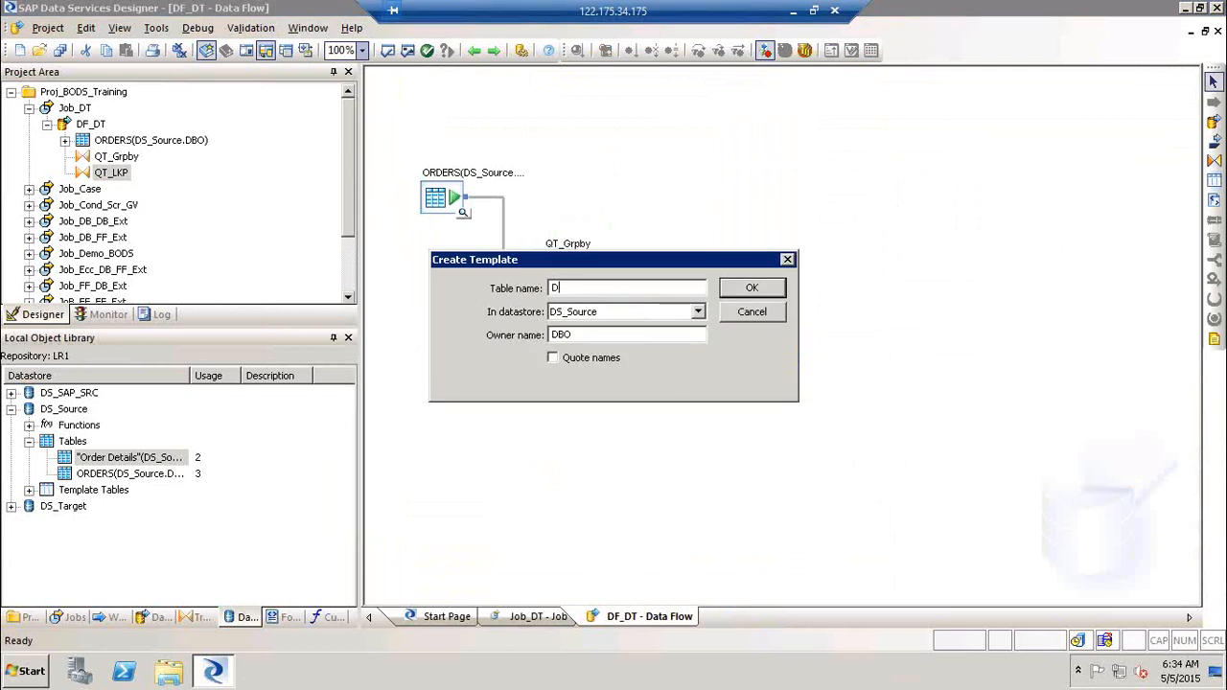
type("at Transfer")
left_click(700, 313)
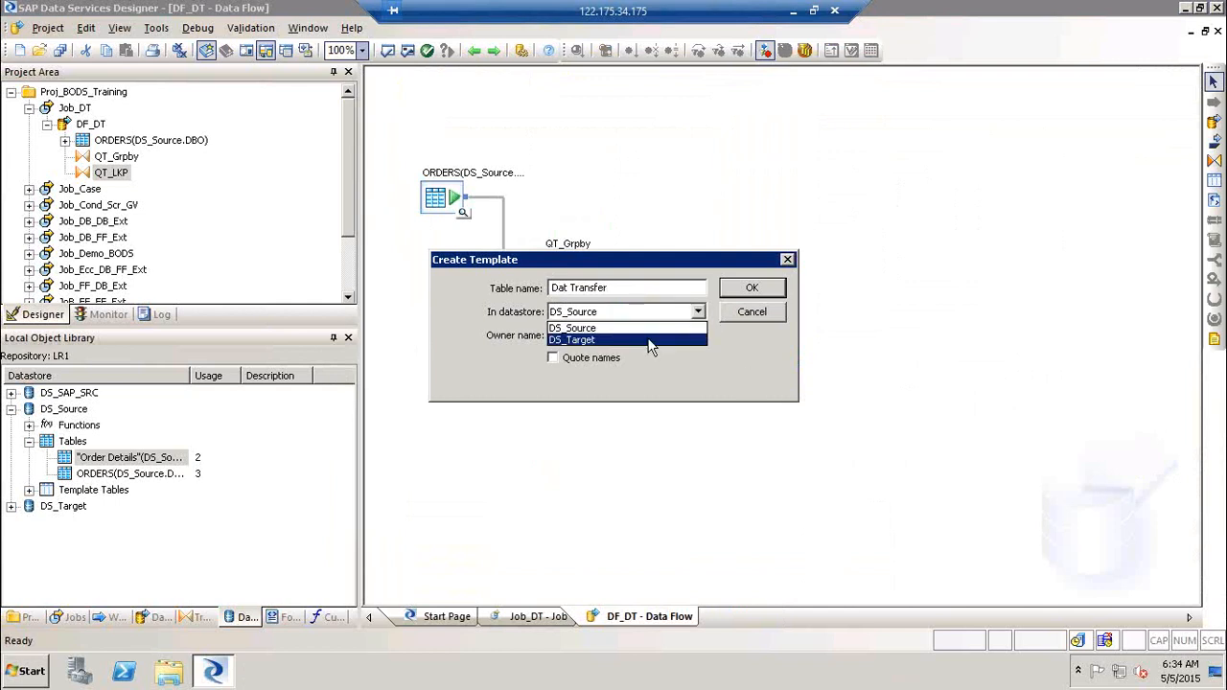
left_click(655, 329)
left_click(738, 291)
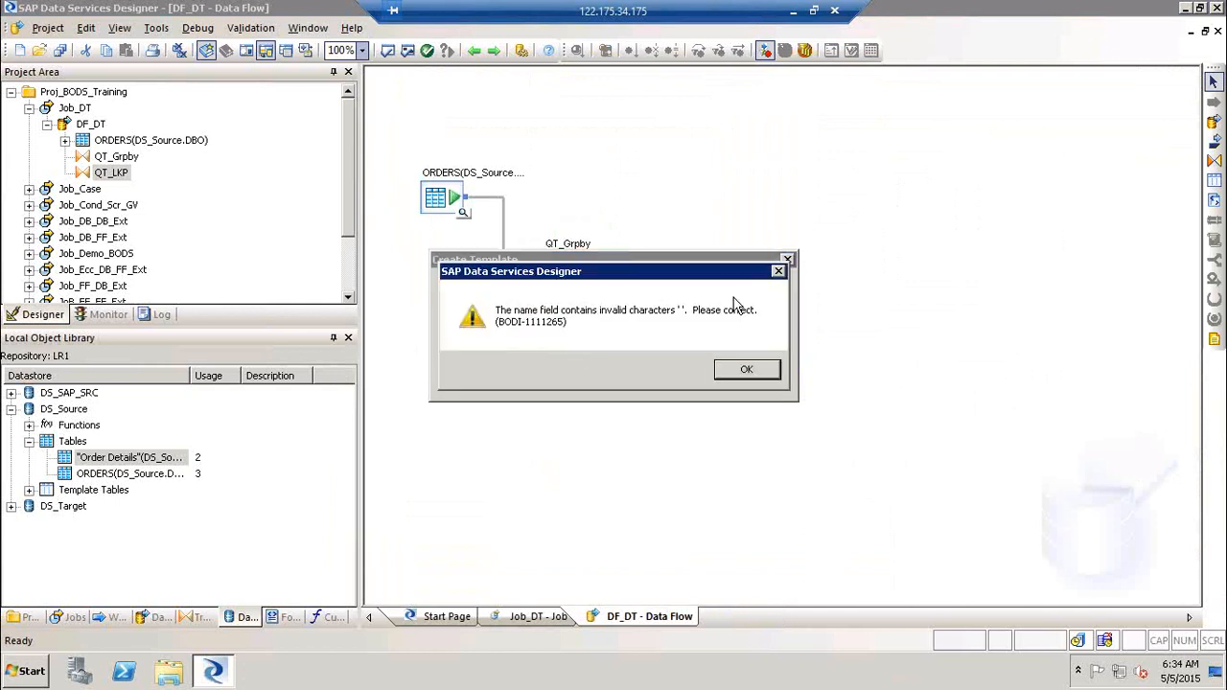
left_click(744, 369)
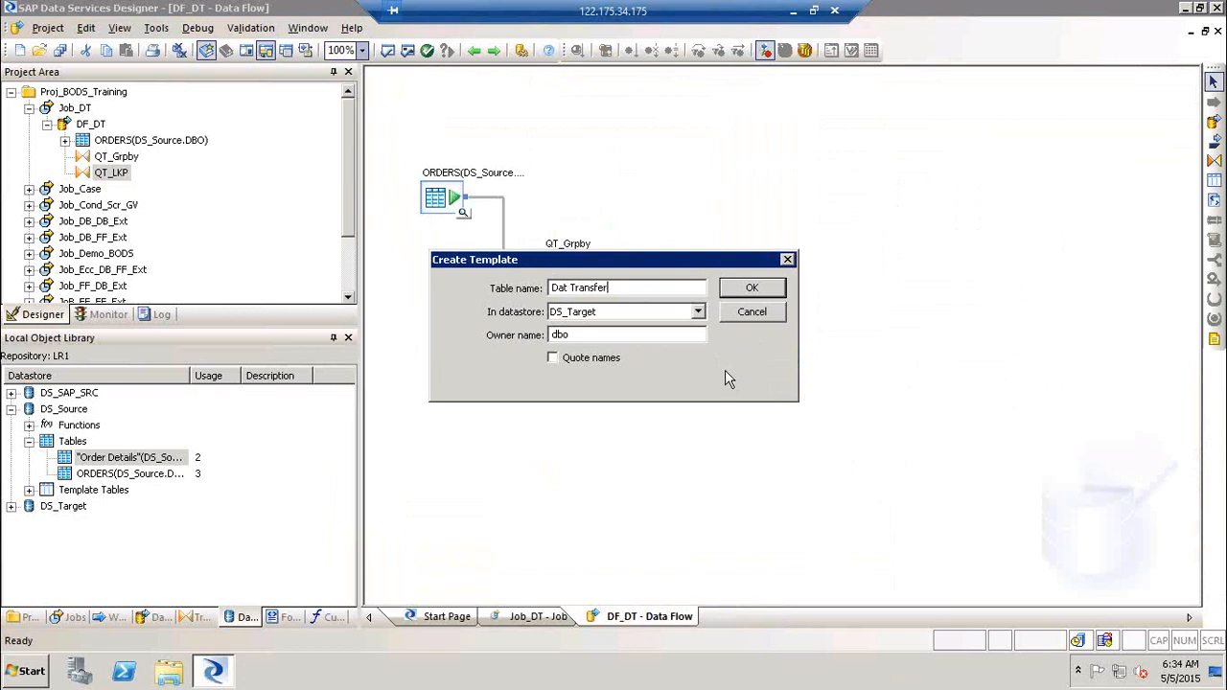
left_click(573, 287)
key("BackSpace")
type("a")
left_click(753, 287)
Step: Connect QT_LKP to the DataTransfer template table and validate the data flow
left_click_drag(777, 350, 884, 425)
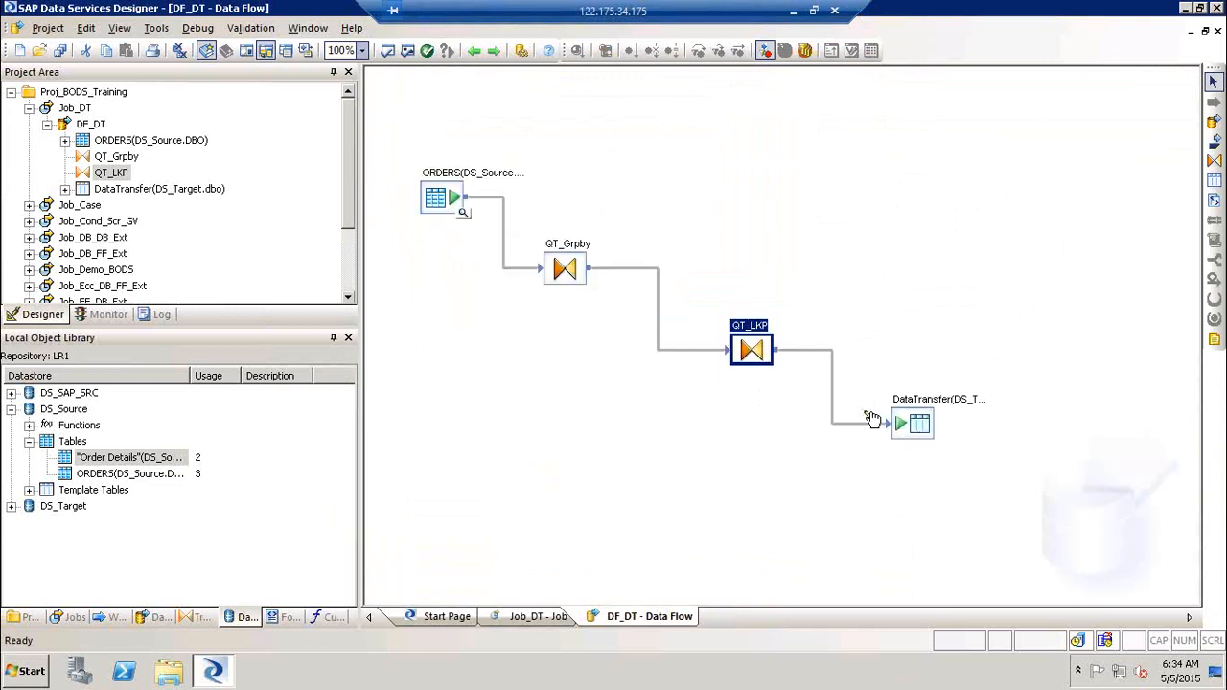
left_click(408, 50)
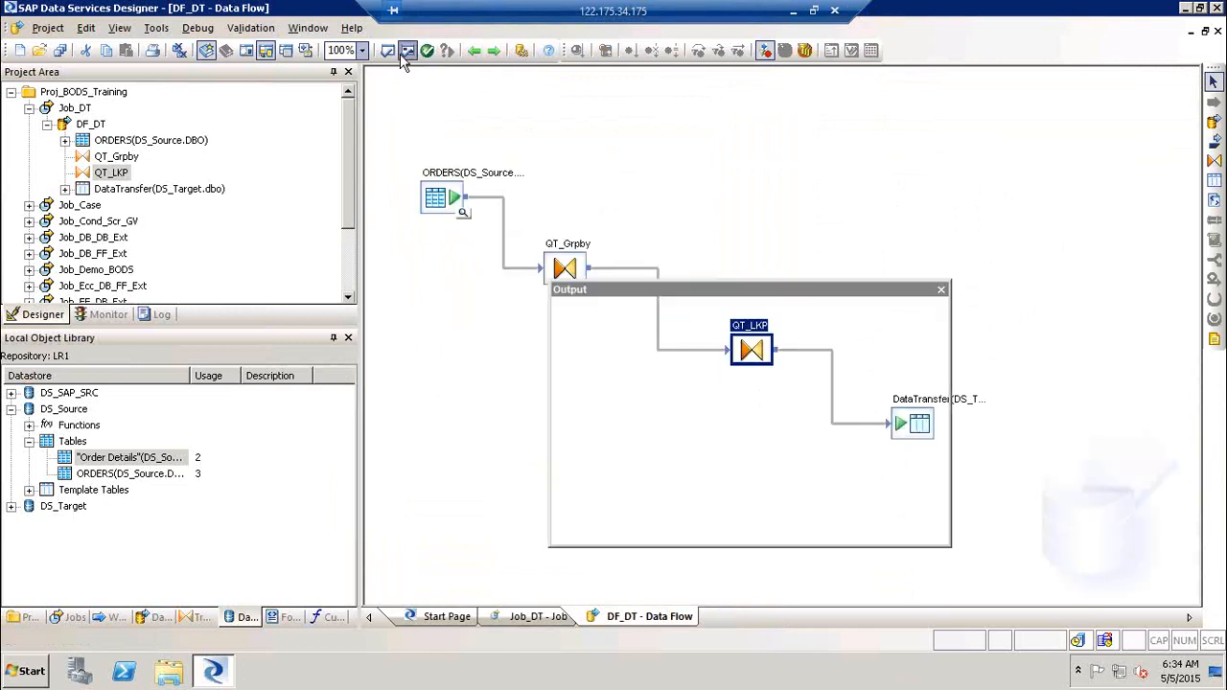
left_click(941, 290)
Step: Highlight the ORDERS and QT_Grpby part of the data flow, and the QT_LKP and DataTransfer part separately
left_click_drag(419, 135, 633, 339)
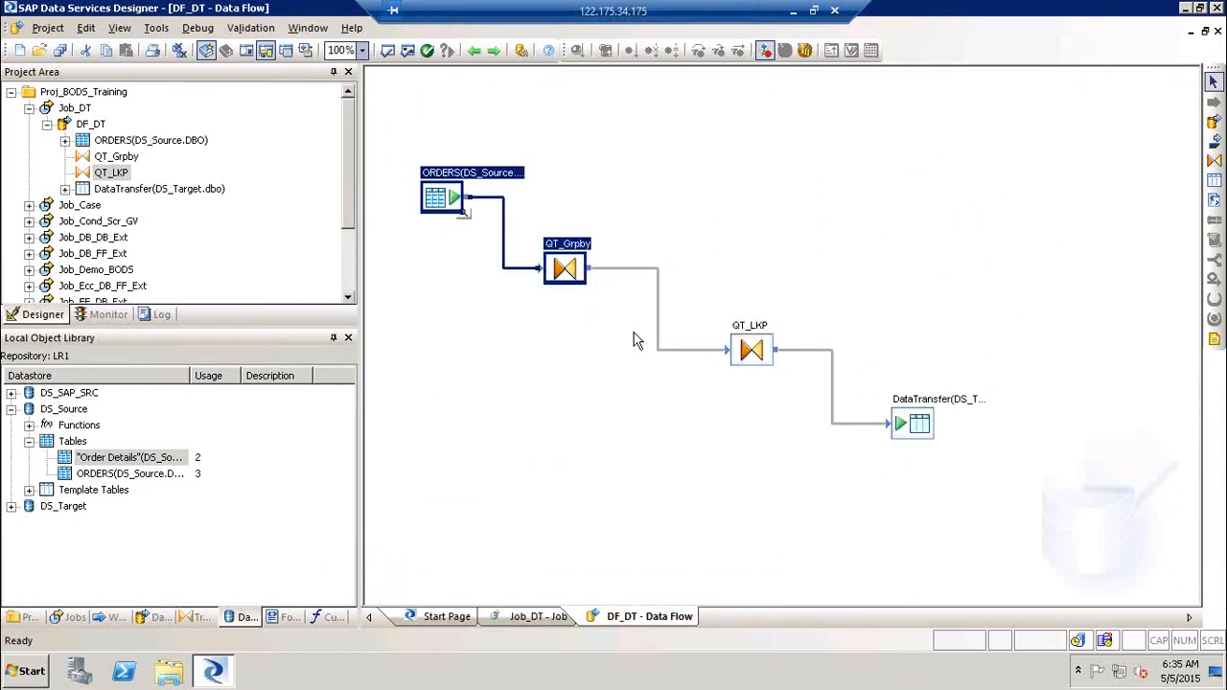
left_click(715, 292)
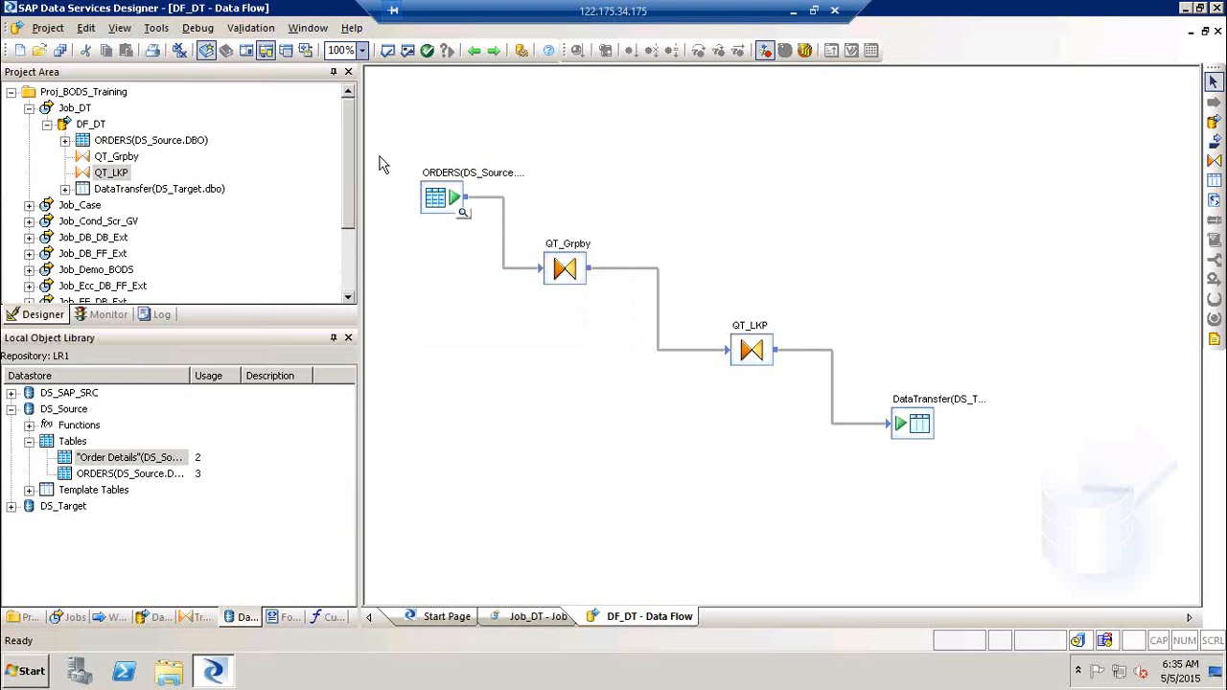
left_click_drag(393, 136, 638, 342)
left_click_drag(690, 257, 1018, 509)
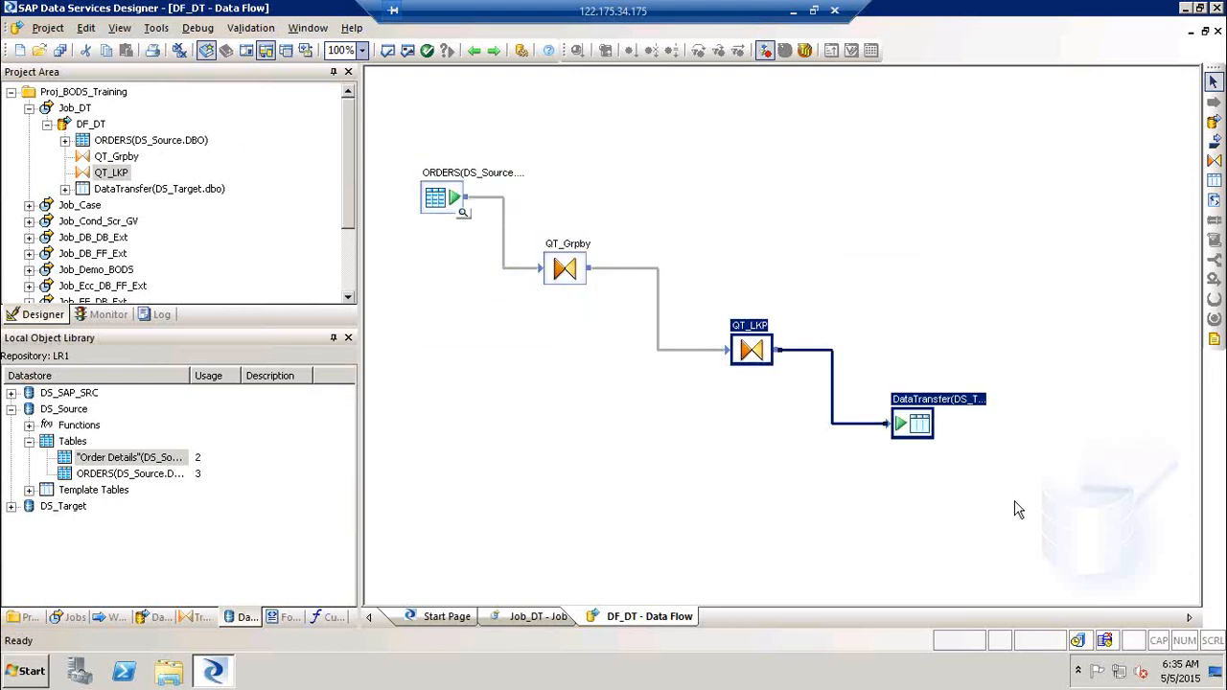
Step: Move ORDERS and QT_Grpby farther away from QT_LKP and delete the link between the two queries
left_click_drag(402, 163, 638, 383)
left_click_drag(580, 275, 533, 250)
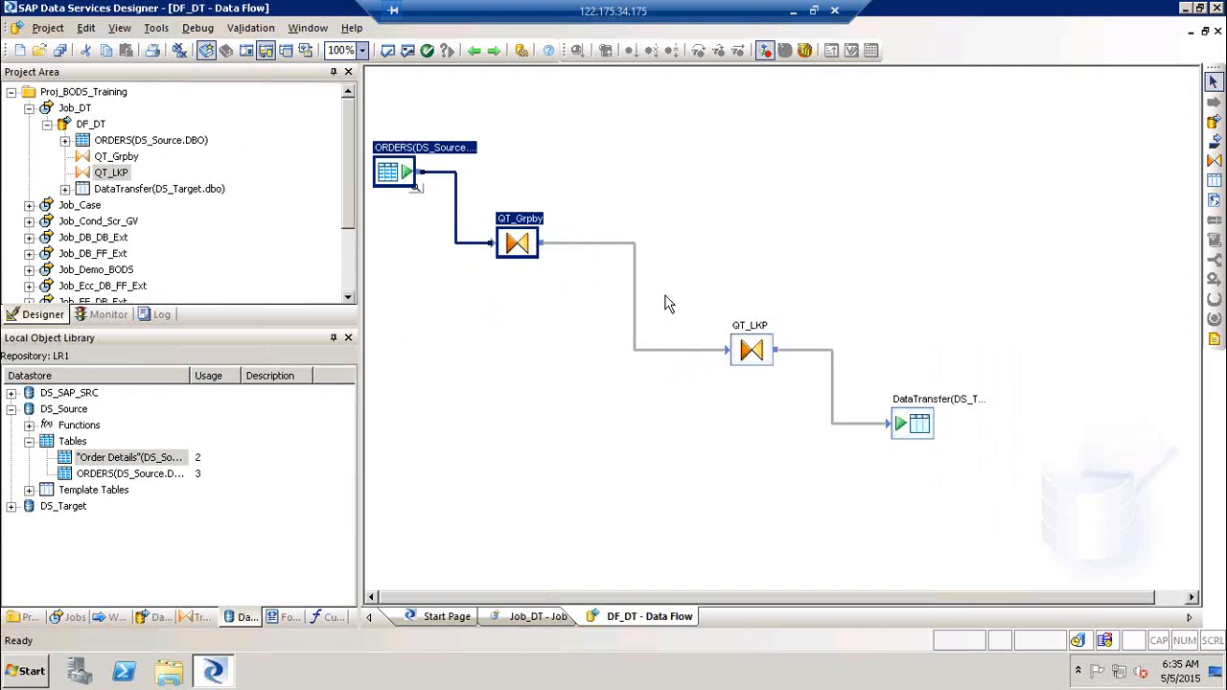
left_click(639, 343)
left_click(634, 347)
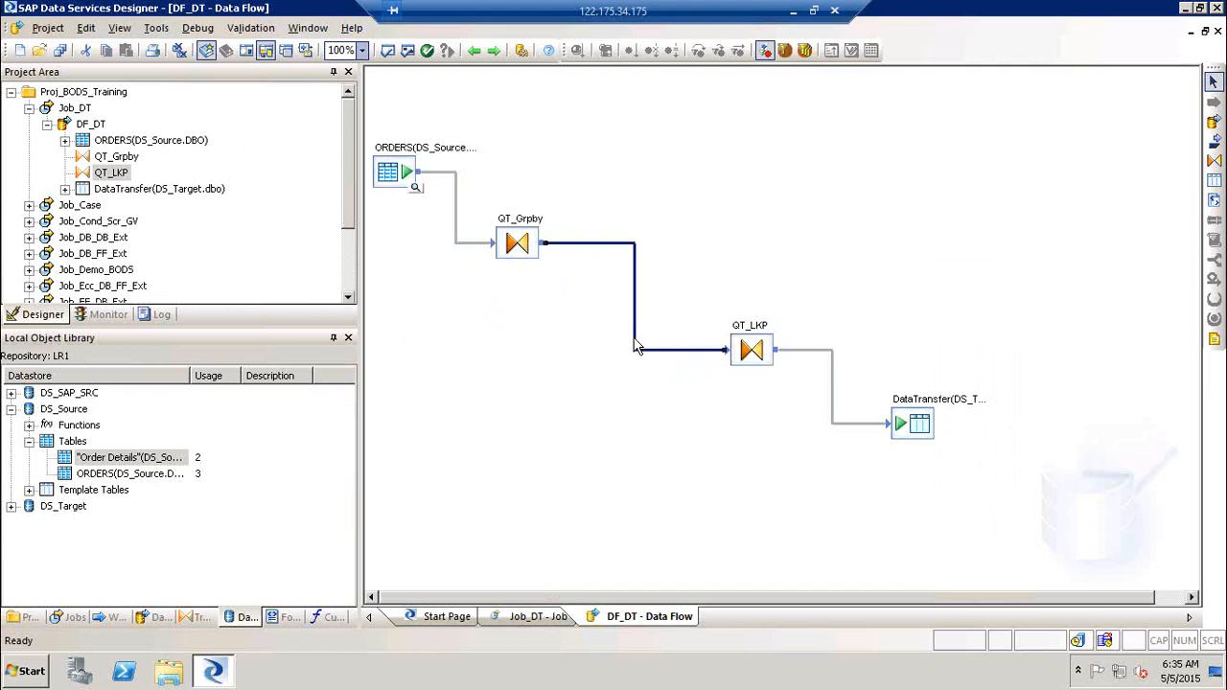
key("Delete")
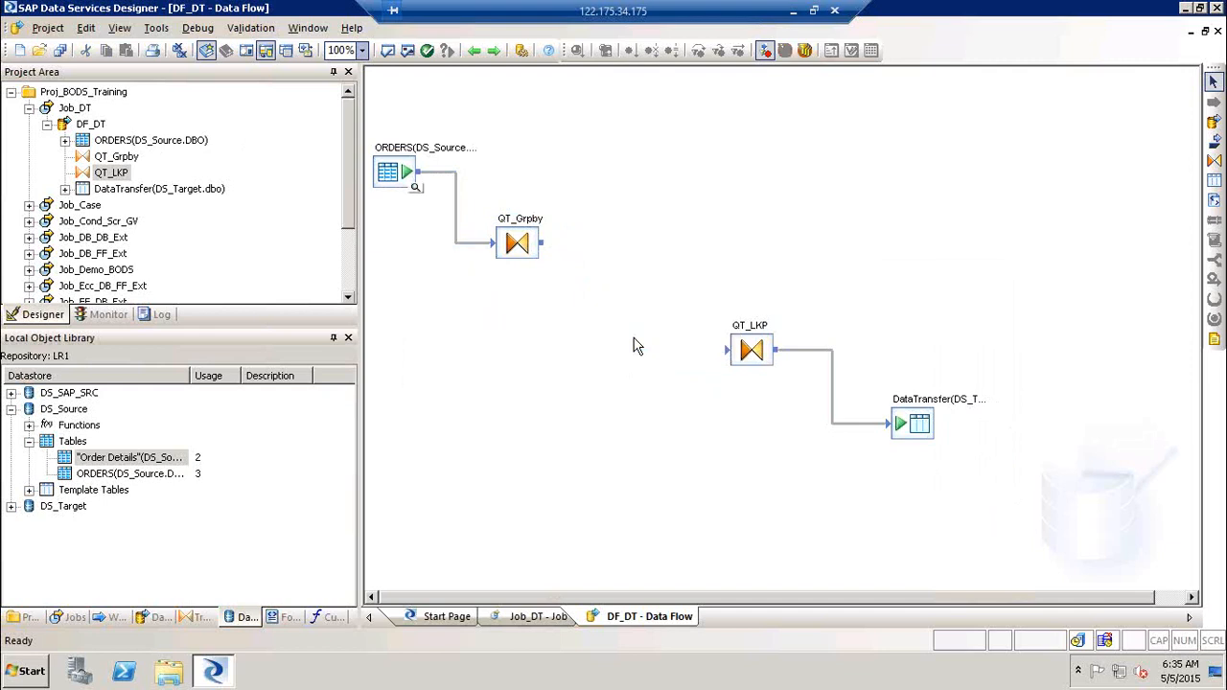
Step: Insert a Data_Transfer transform between QT_Grpby and QT_LKP and connect it to both queries
left_click(201, 621)
mouse_move(90, 418)
left_mouse_down()
mouse_move(525, 301)
mouse_move(588, 307)
mouse_move(596, 247)
mouse_move(587, 273)
mouse_move(546, 246)
mouse_move(604, 303)
mouse_move(734, 355)
left_mouse_up()
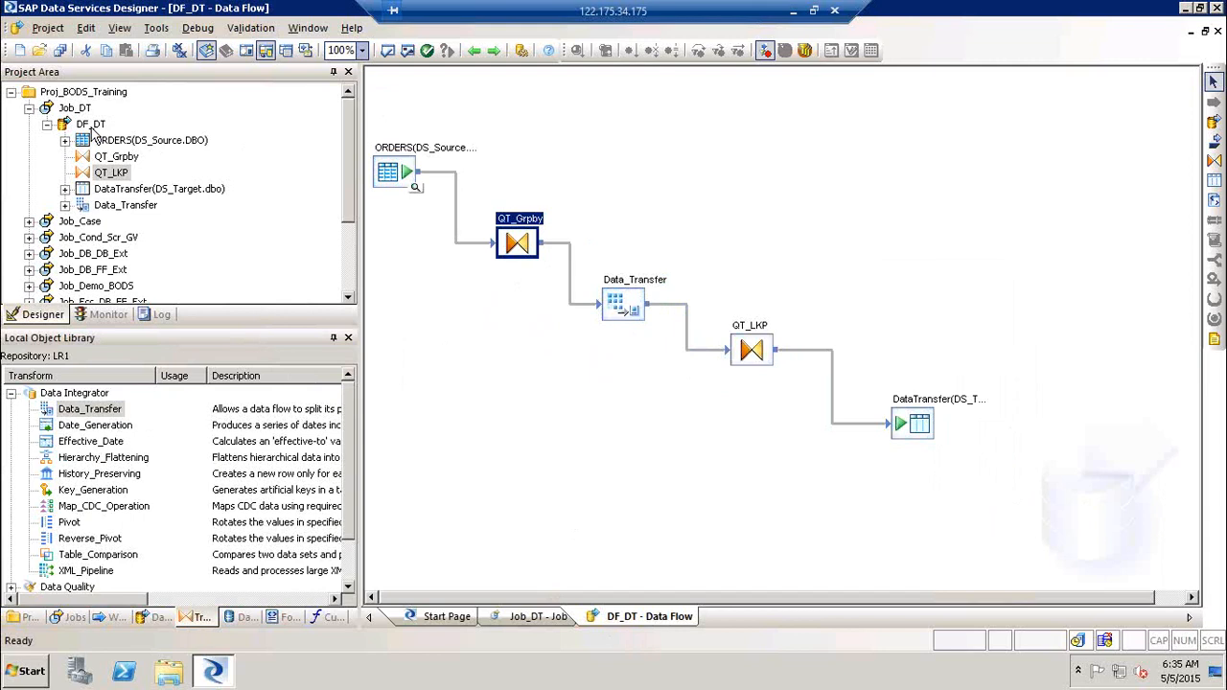
left_click(639, 321)
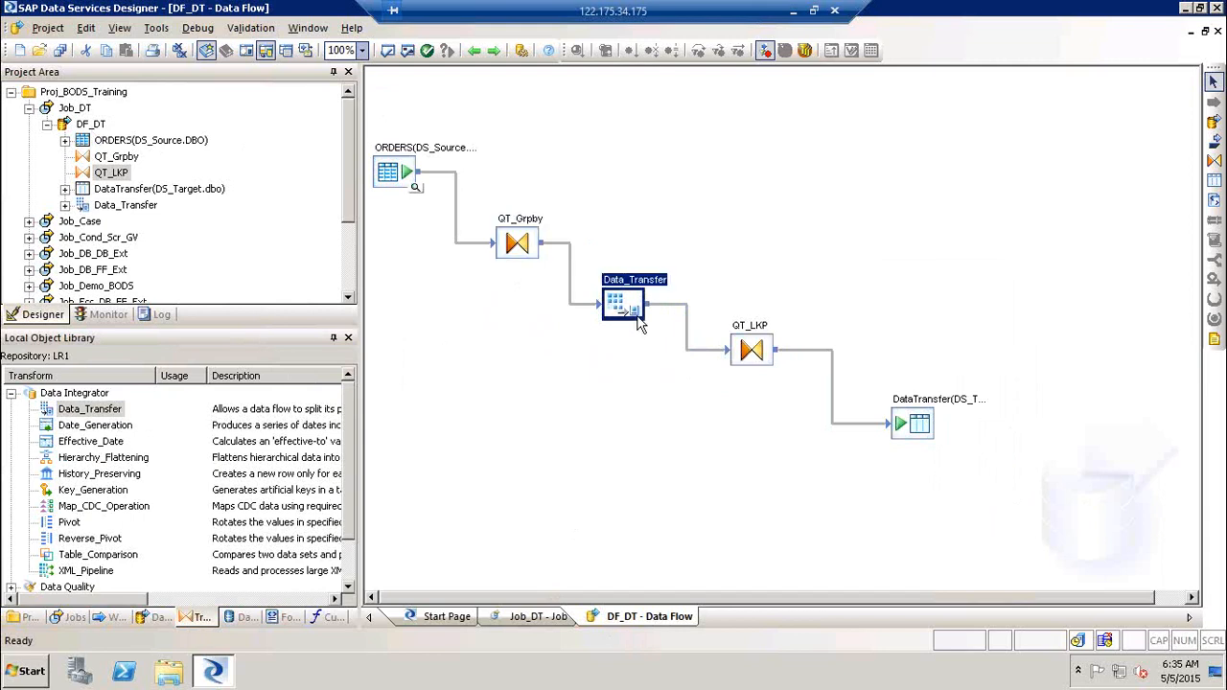
Step: Highlight the parts of the data flow before and after the Data_Transfer transform, ending with the transform itself selected
left_click(369, 108)
left_click_drag(369, 107, 669, 430)
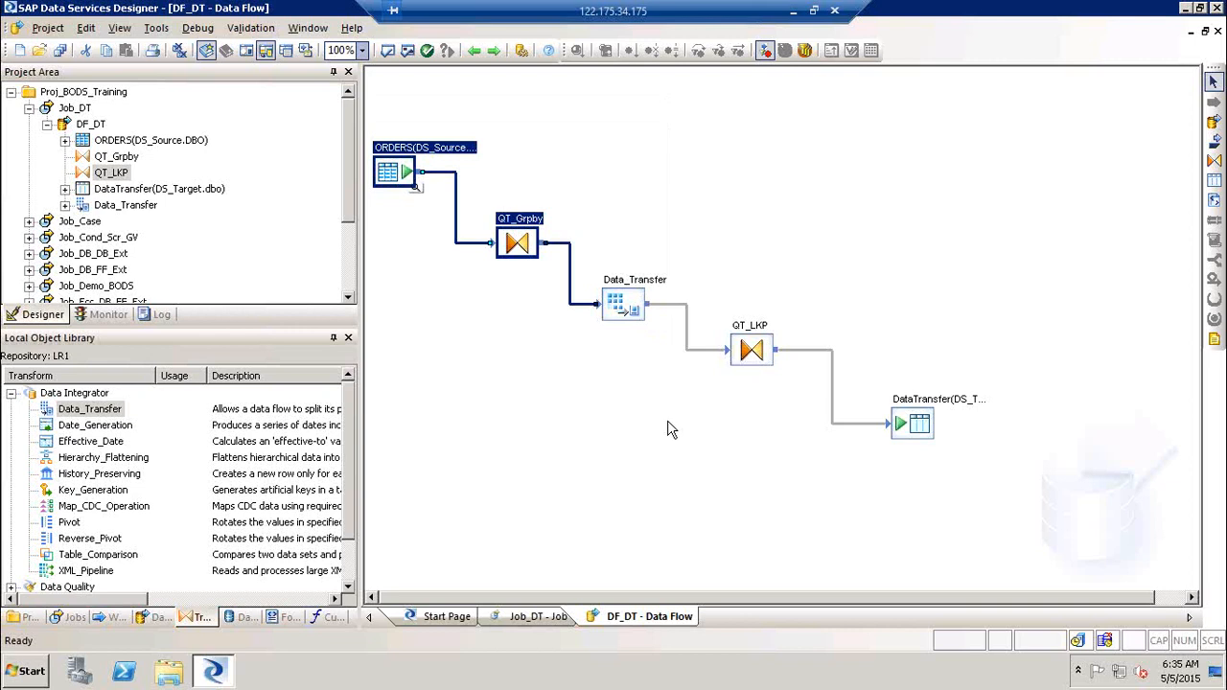
left_click_drag(871, 563, 989, 611)
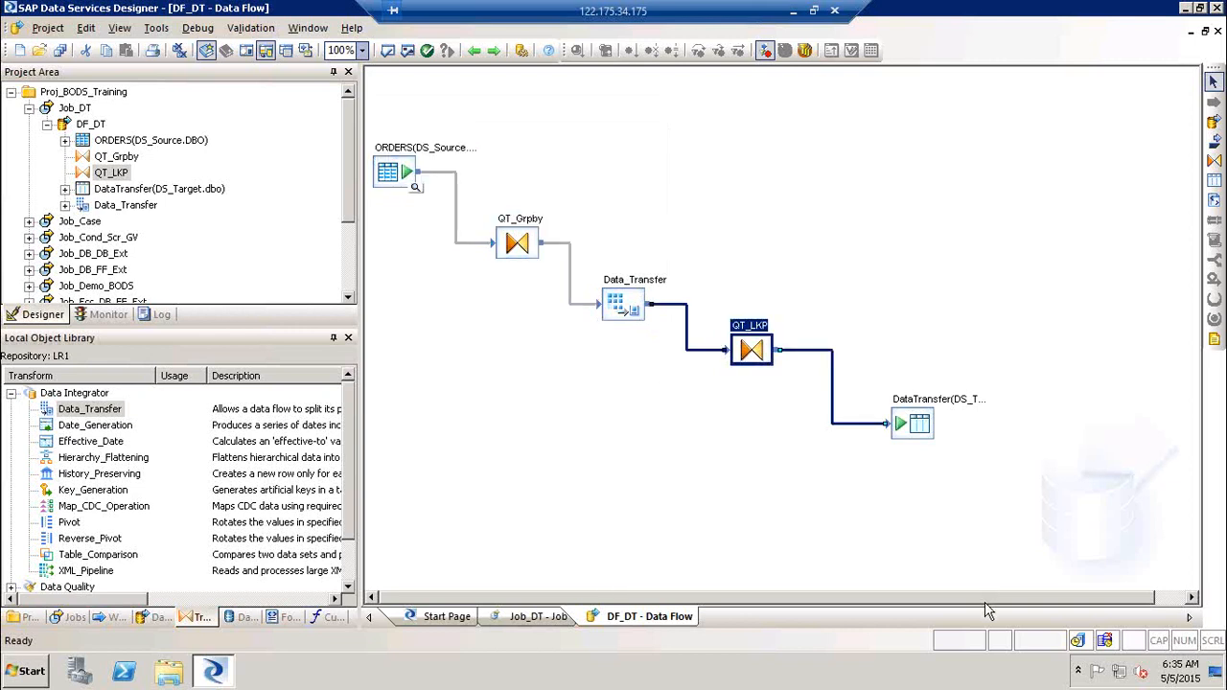
left_click(628, 305)
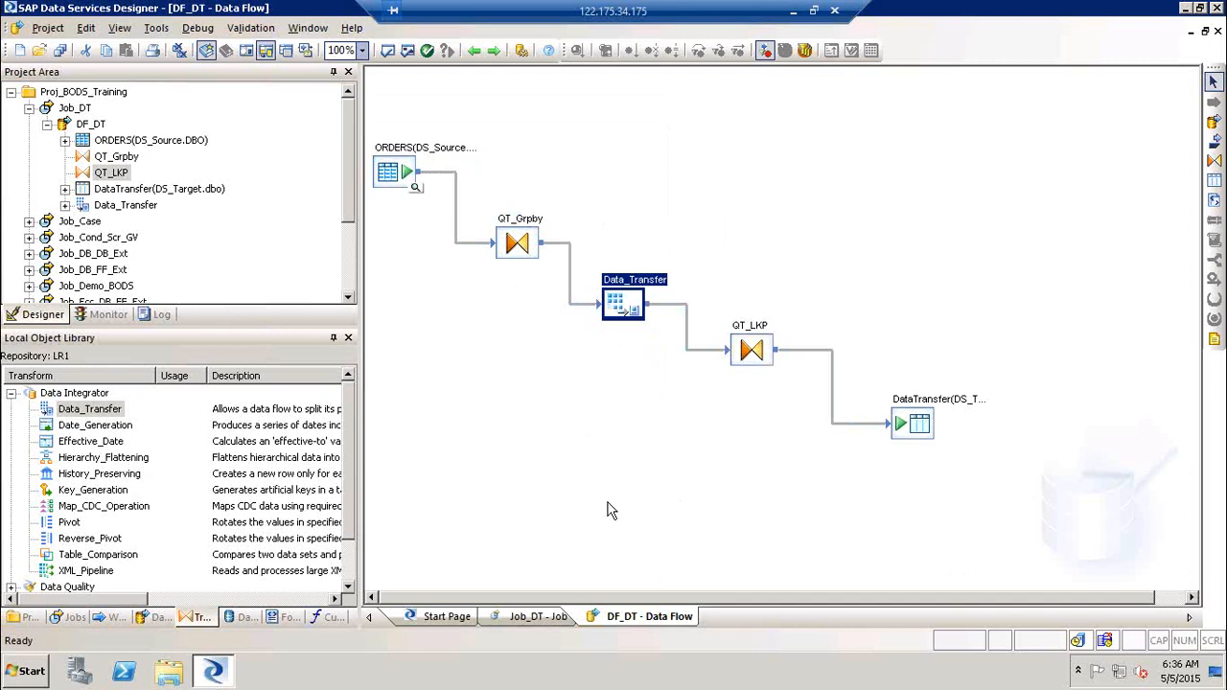
Step: Turn off Enable transfer in the Data_Transfer transform, return to the data flow, and reopen the transform's settings
double_click(632, 293)
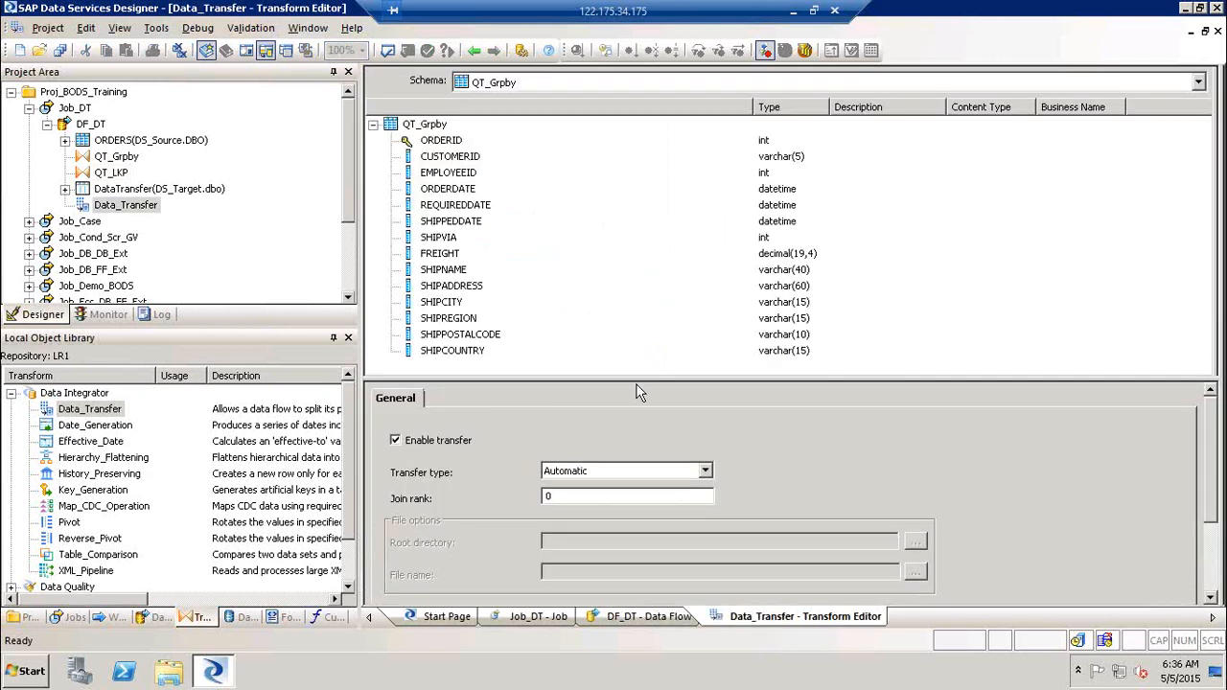
left_click_drag(645, 379, 641, 272)
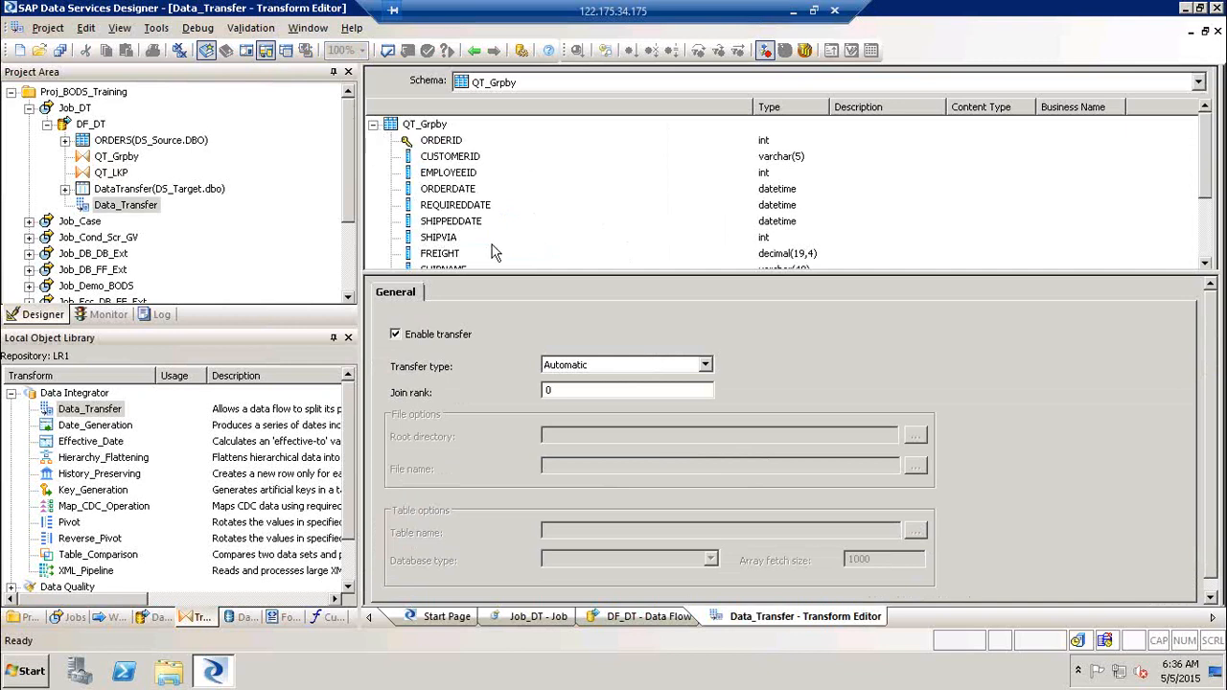
left_click(449, 337)
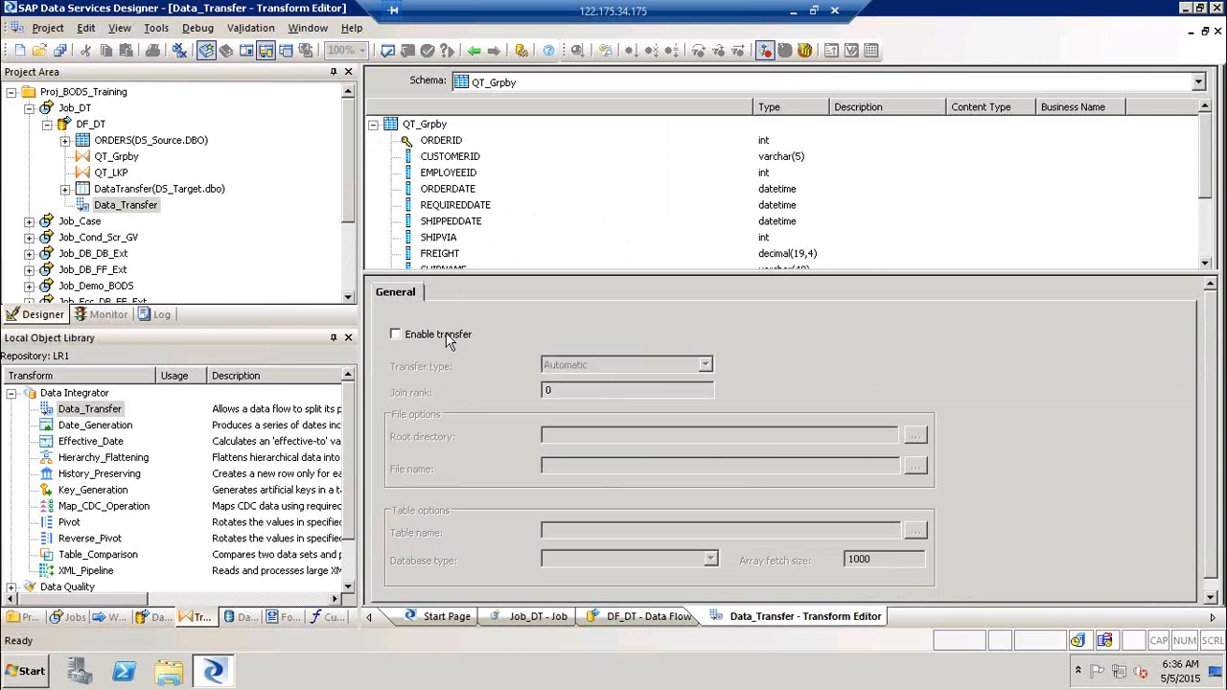
left_click(473, 50)
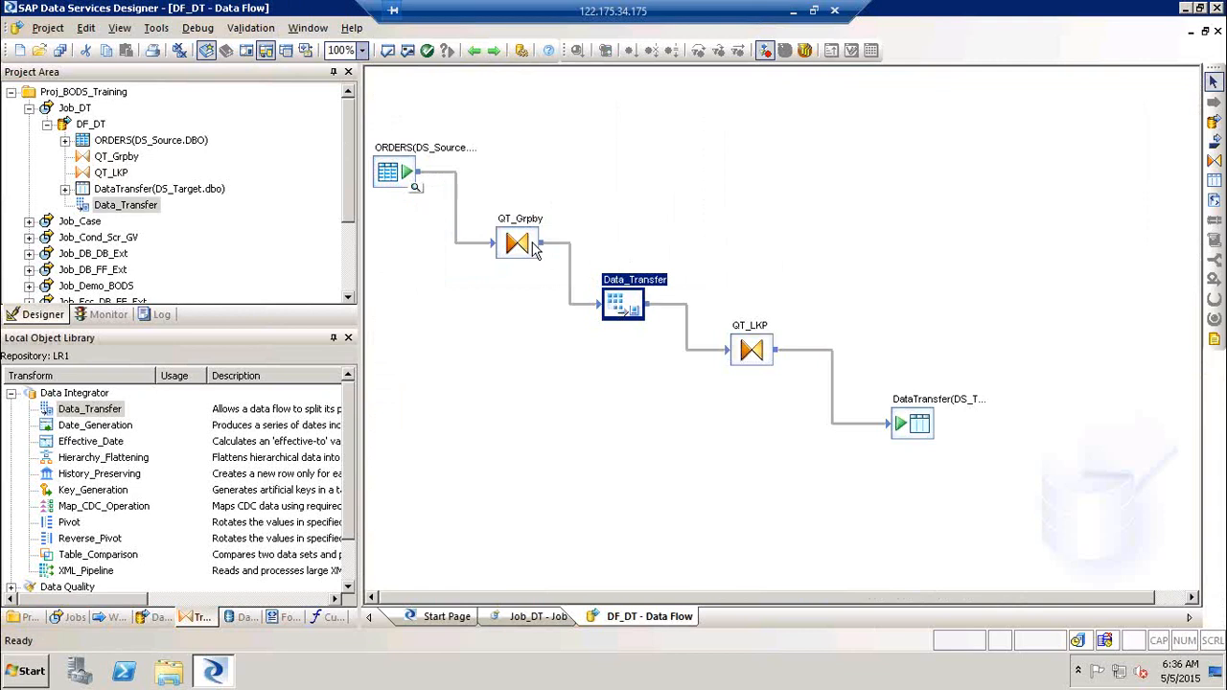
double_click(642, 284)
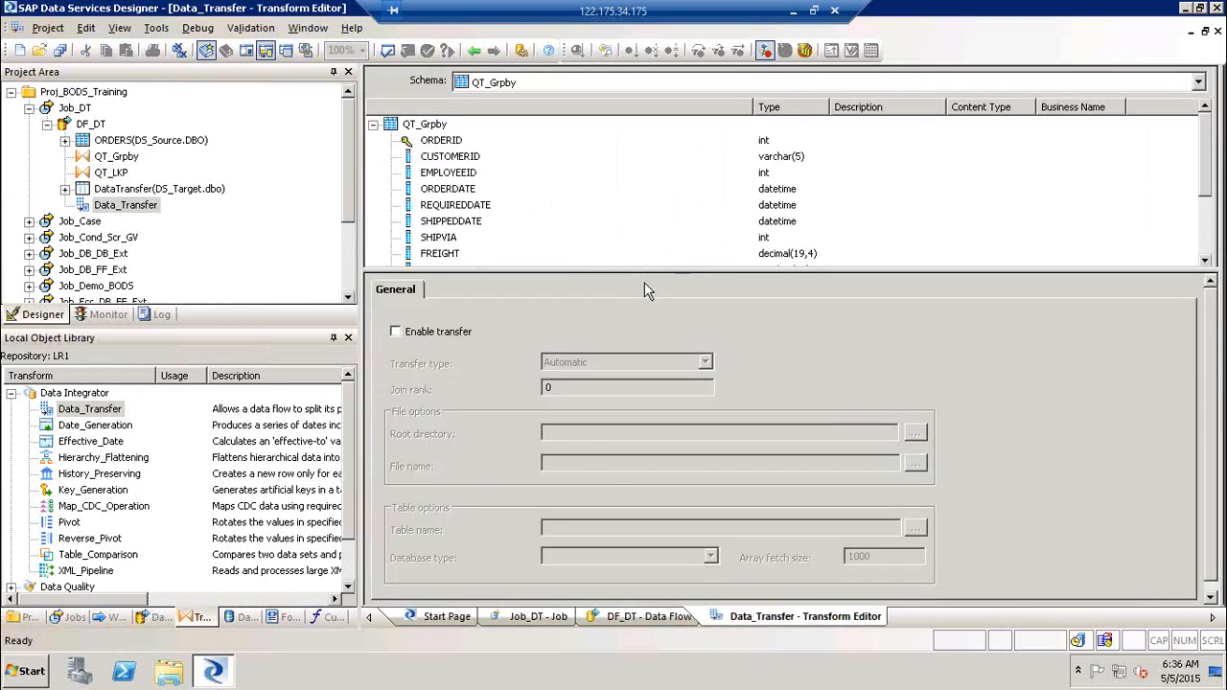
Step: Enable transfer in the Data_Transfer transform, compare the Table and File transfer types, and set the type to File
left_click(431, 331)
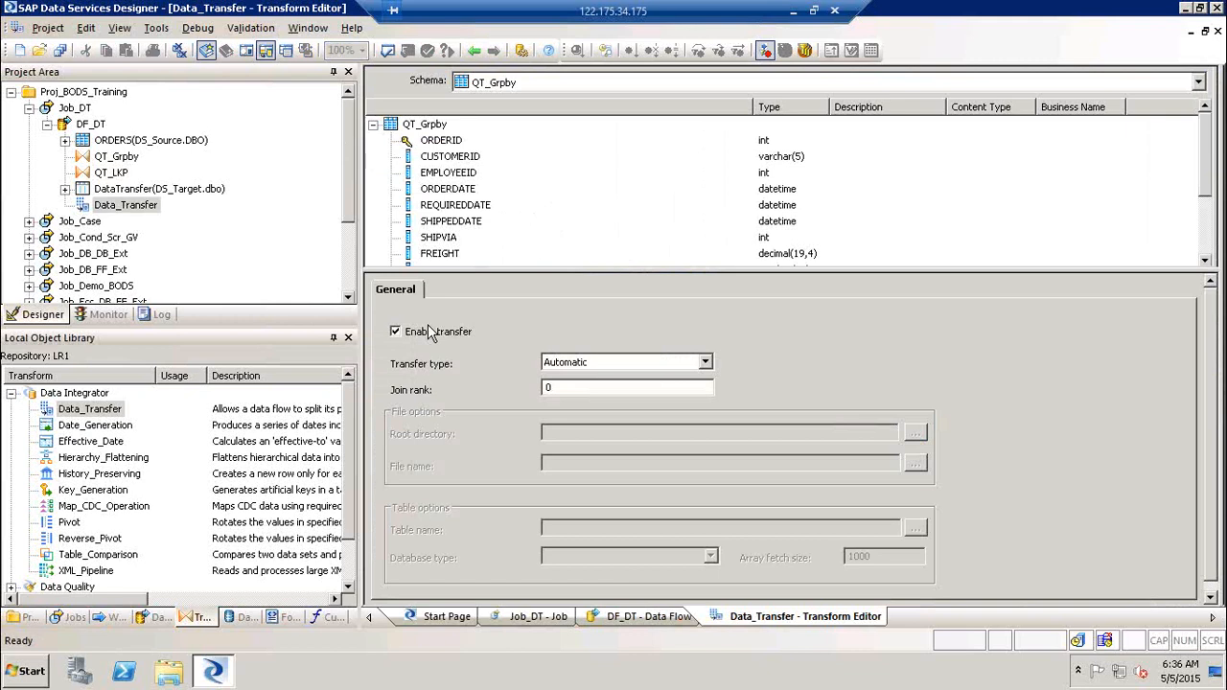
left_click(706, 363)
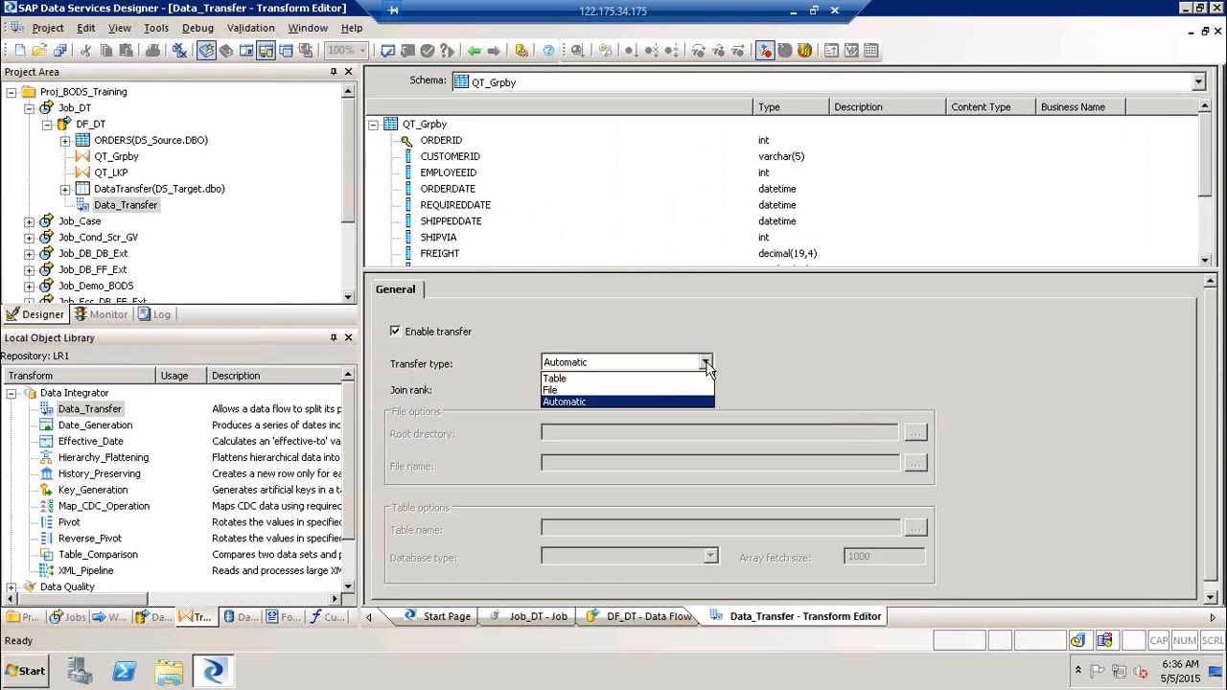
left_click(624, 391)
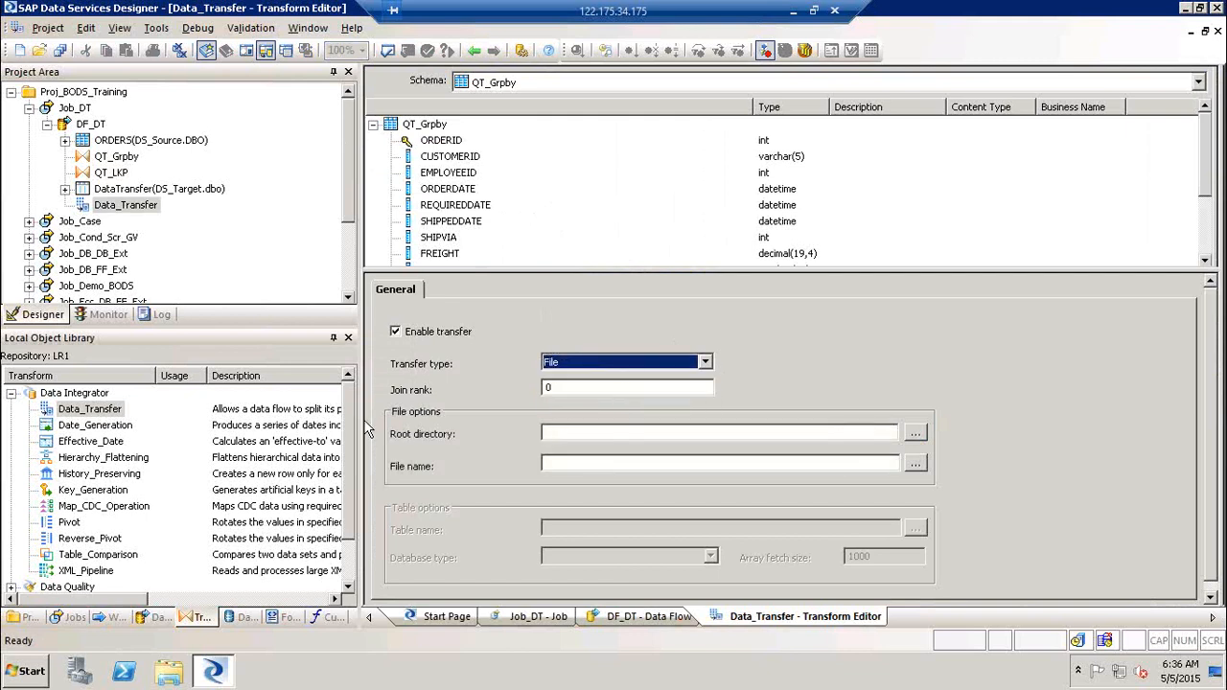
left_click(621, 370)
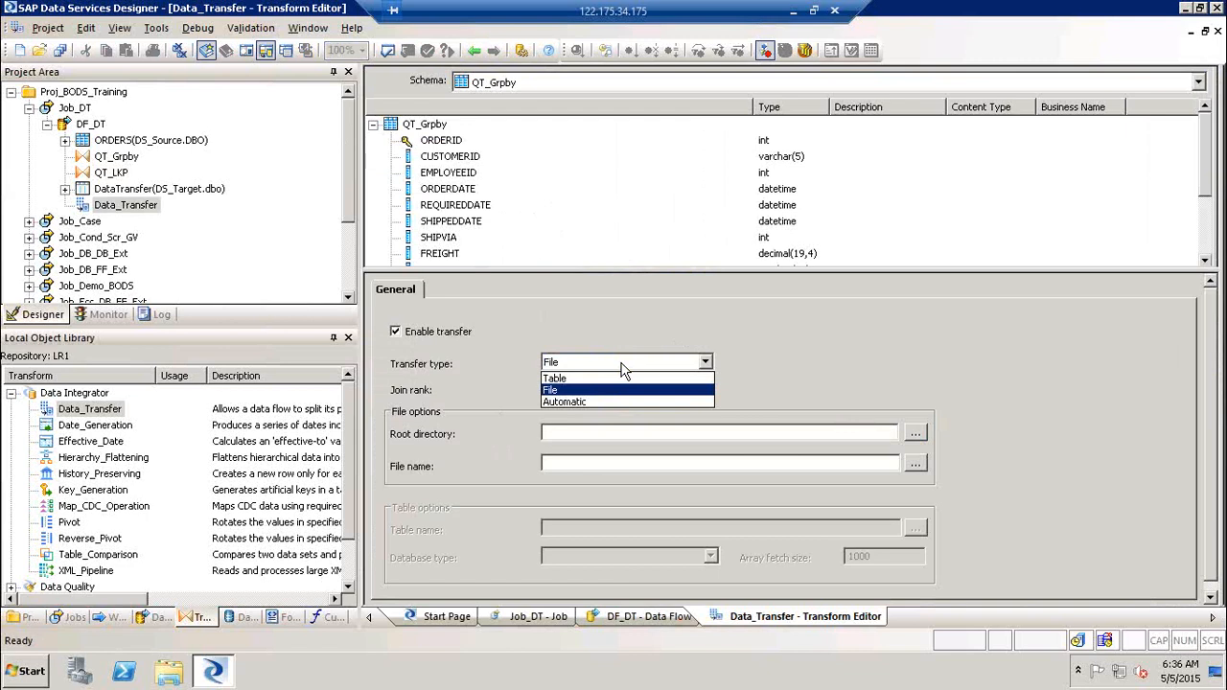
left_click(611, 379)
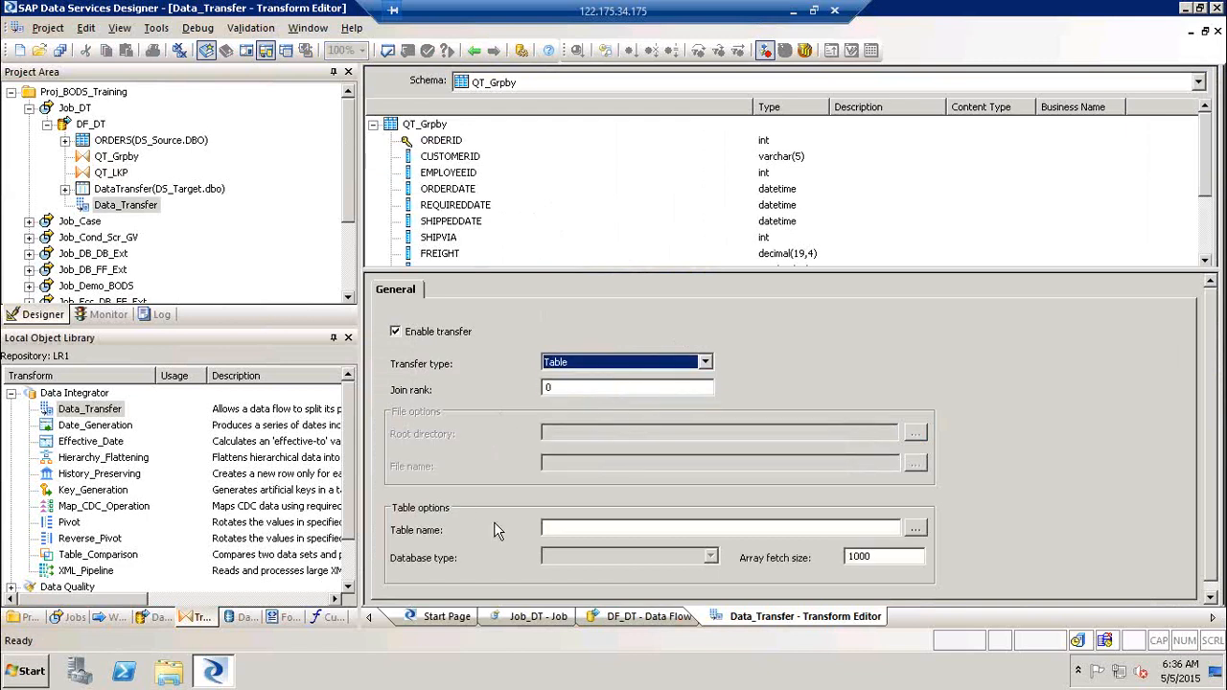
left_click(709, 363)
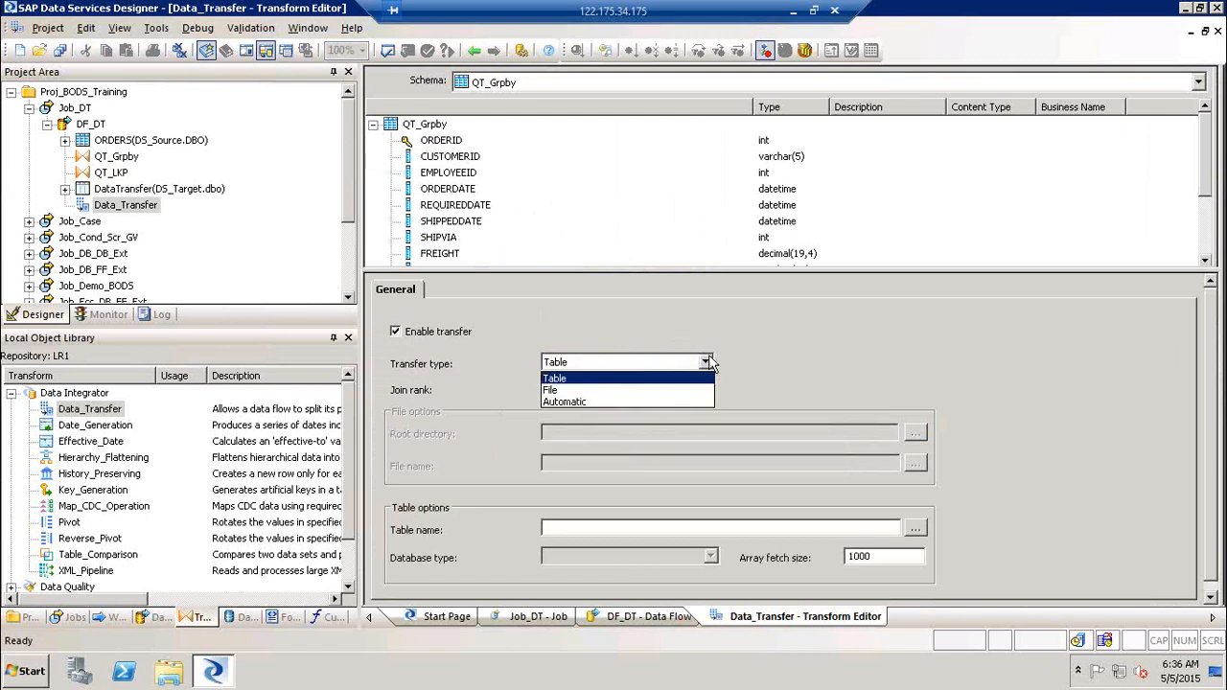
left_click(638, 393)
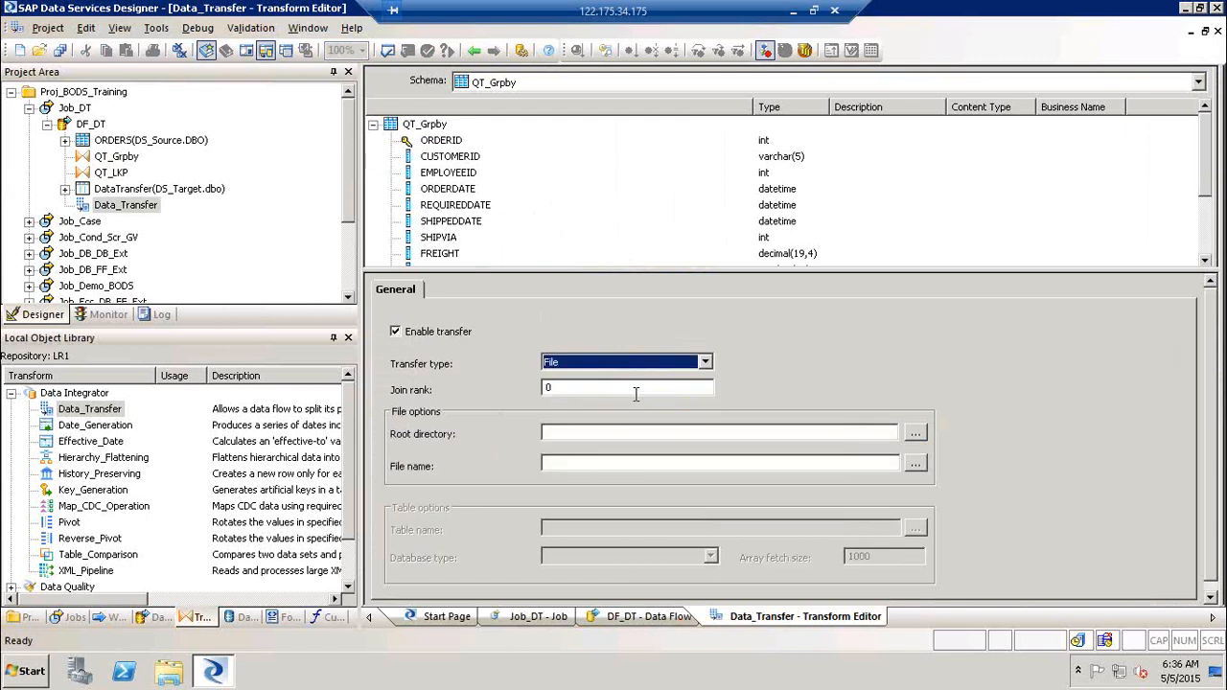
Step: Set the transfer file's root directory to the Desktop folder and its file name to 123456578.txt, then return to the data flow
left_click(915, 434)
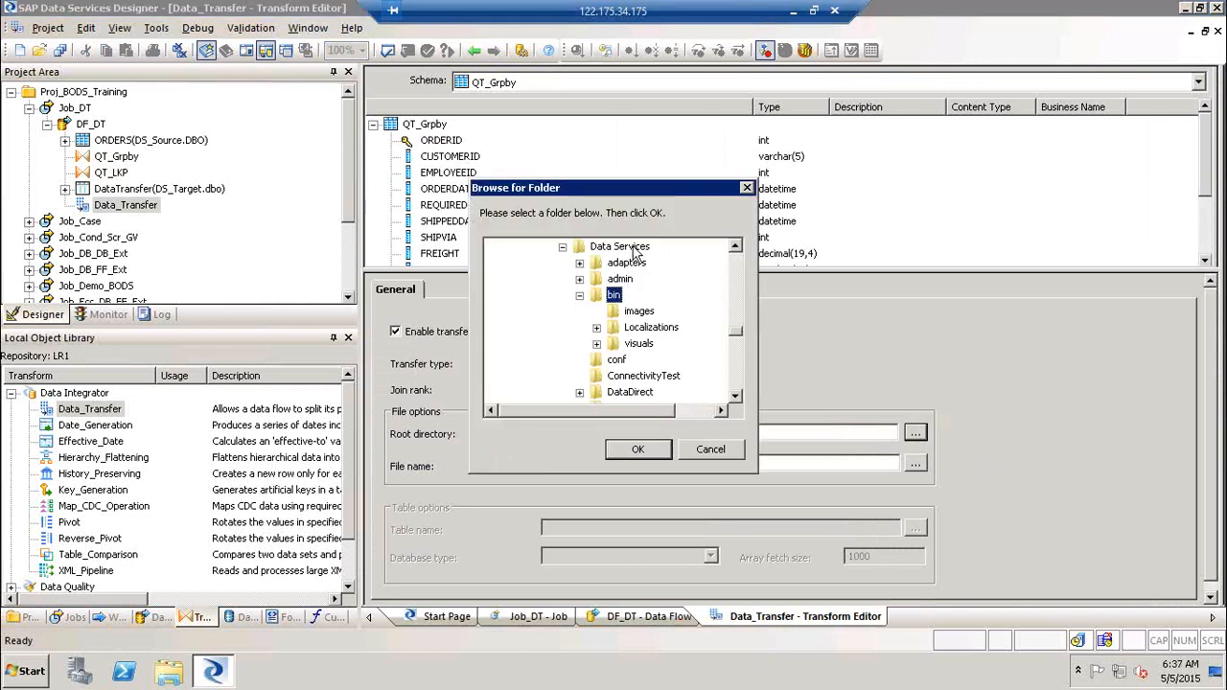
left_click_drag(736, 336, 737, 255)
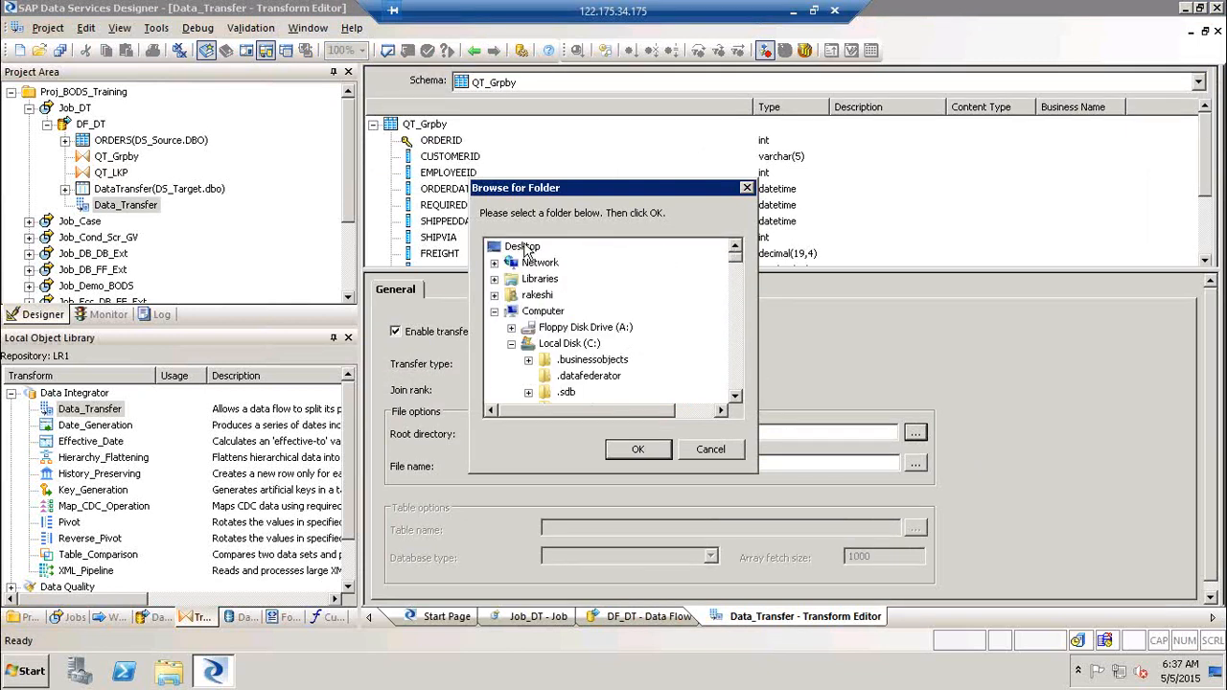
left_click(524, 247)
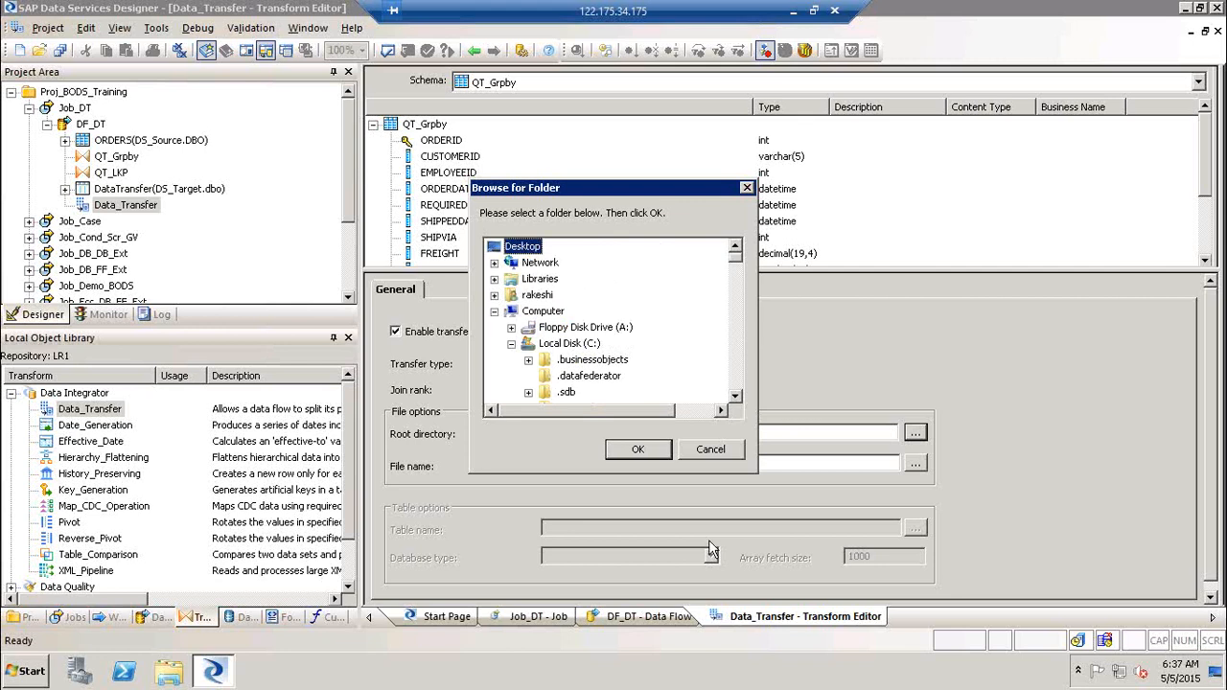
left_click(639, 449)
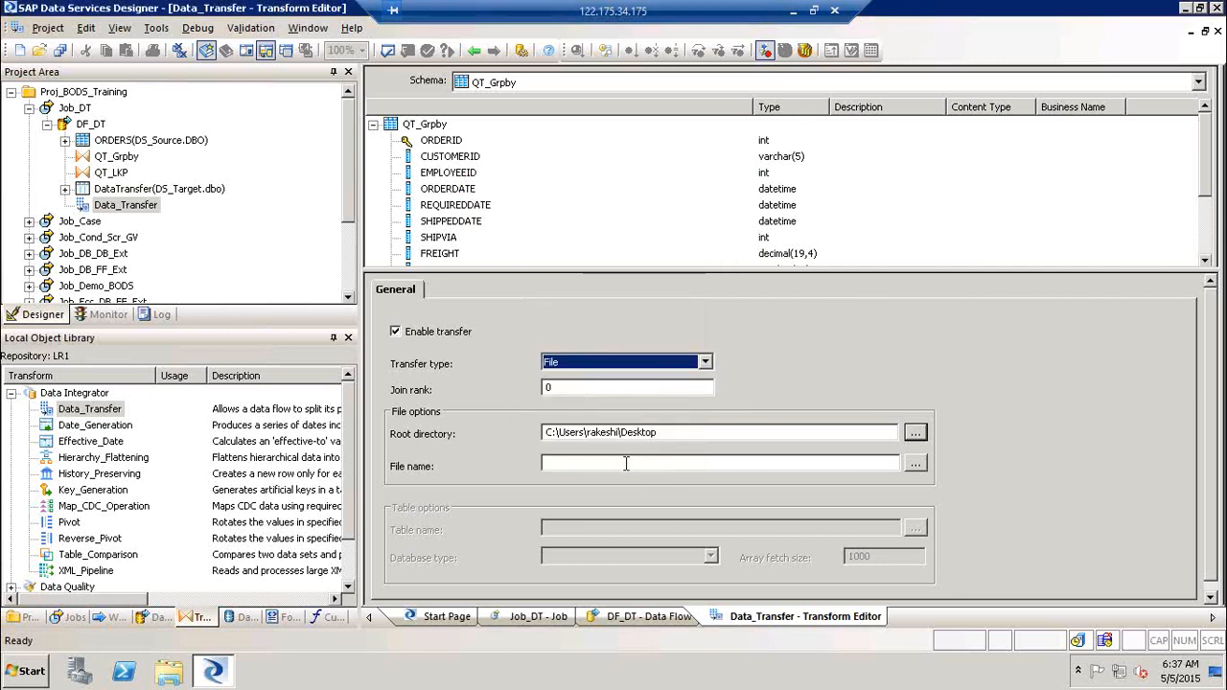
left_click(627, 463)
type("12345")
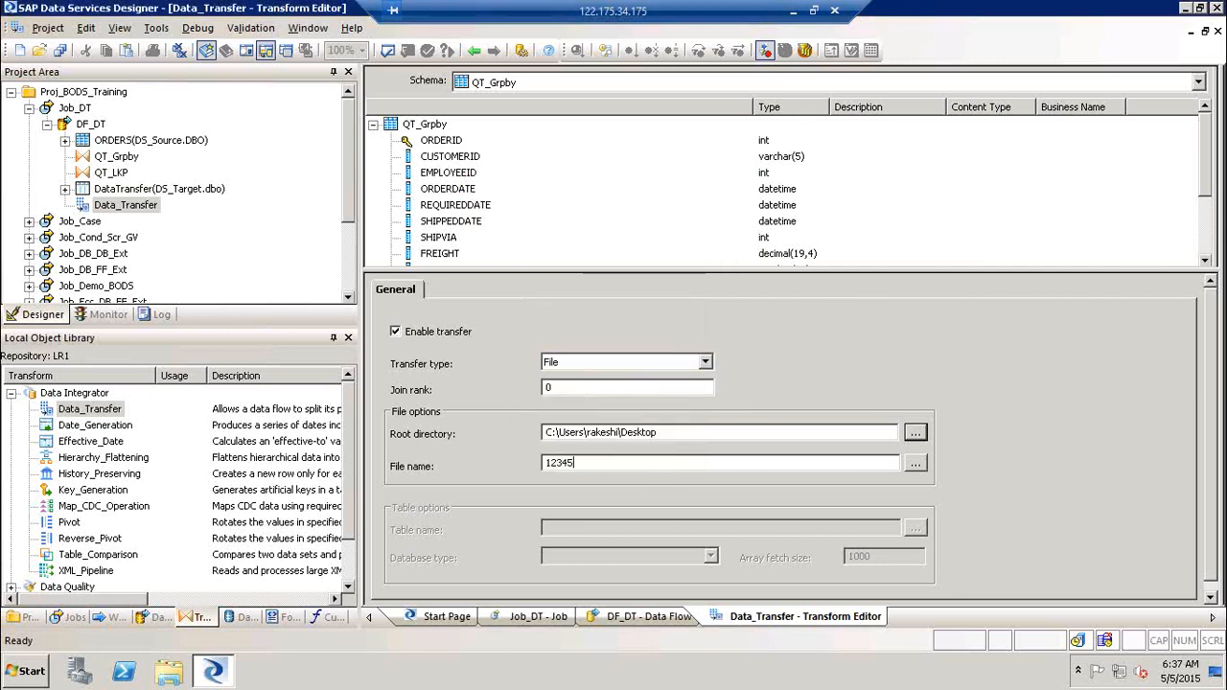
type("6578.txt")
left_click(474, 50)
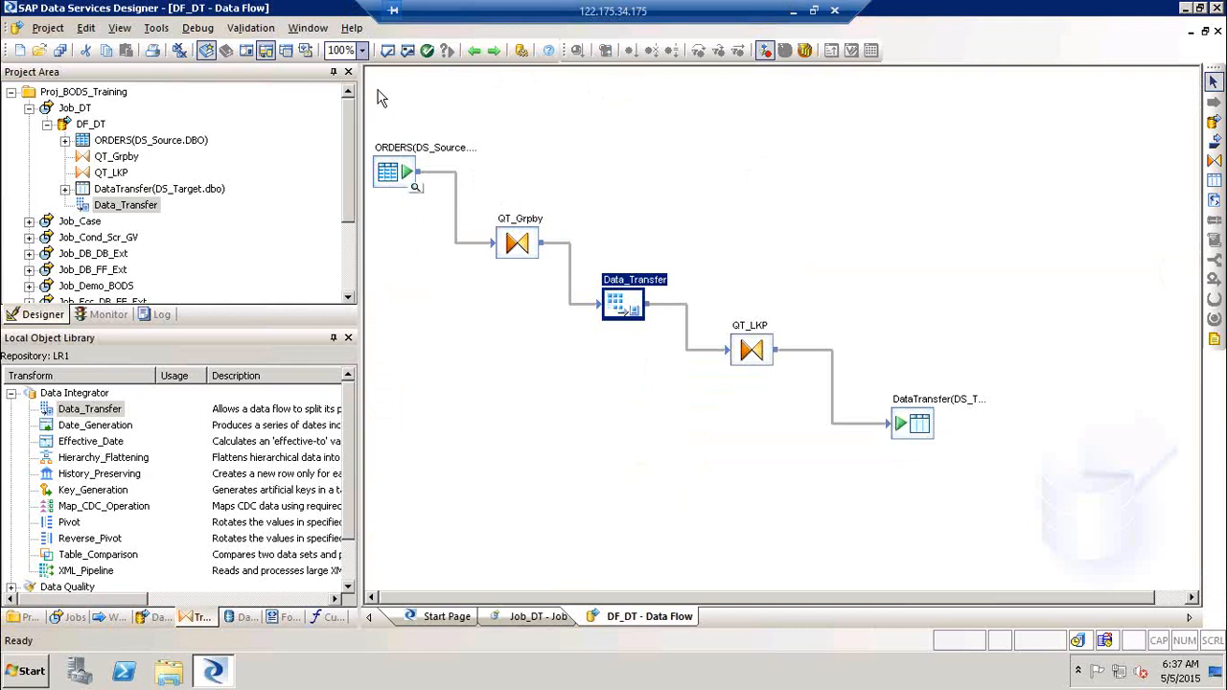
Step: Save the changes and execute Job_DT with the default execution properties
left_click(79, 113)
right_click(80, 113)
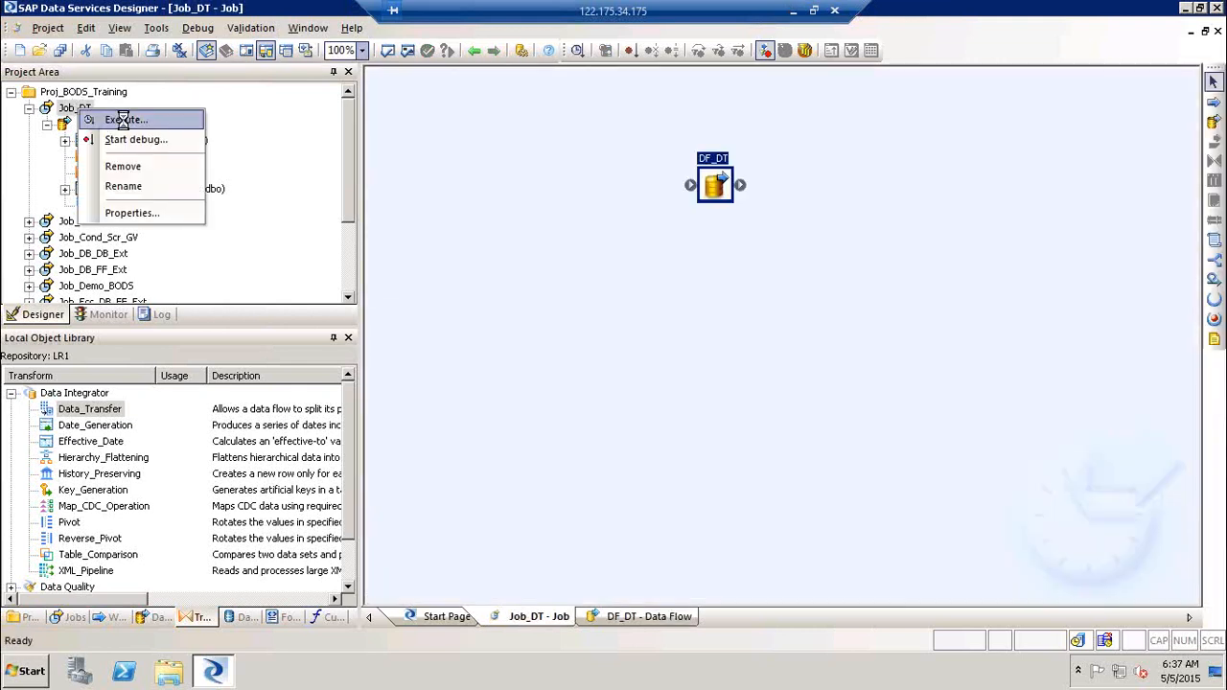
left_click(122, 120)
key("Return")
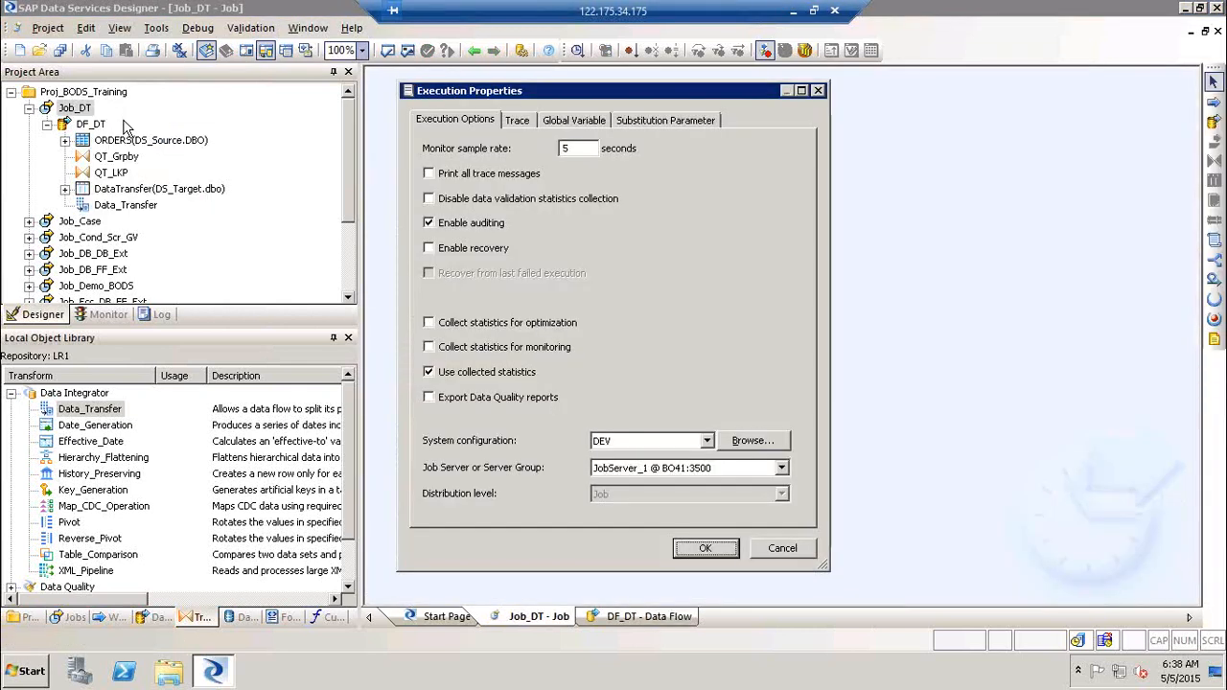
key("Return")
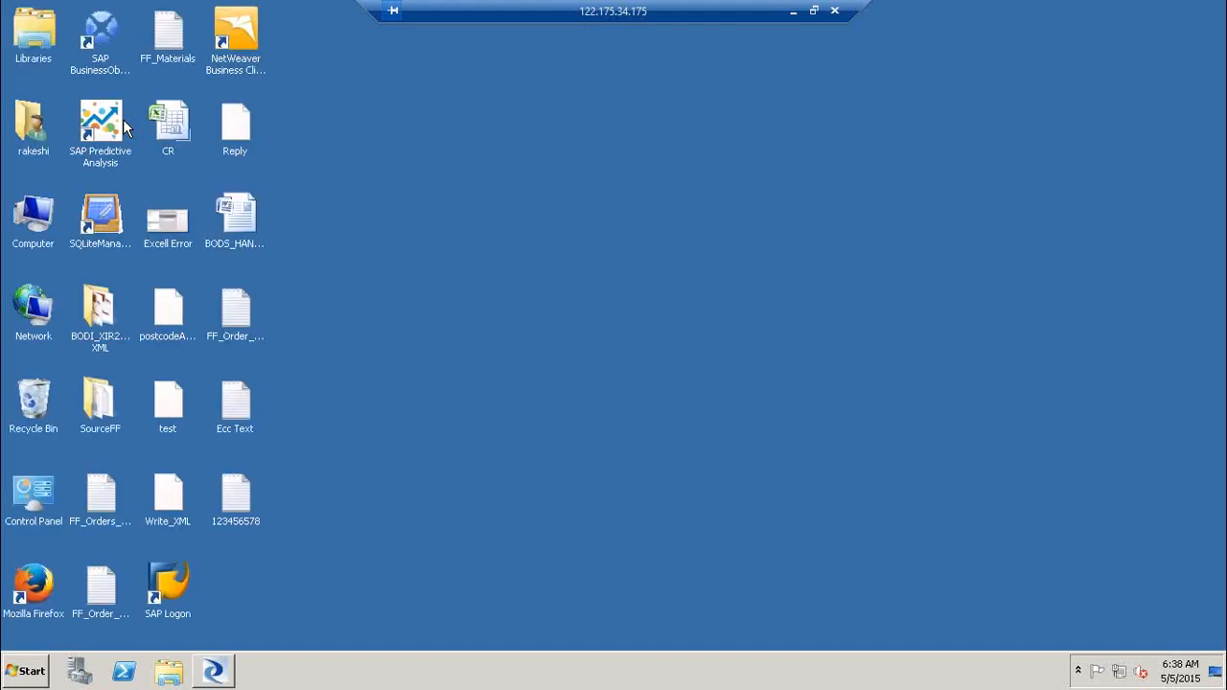
Step: Check the 123456578 transfer file on the Windows desktop, refresh the desktop, and switch back to Data Services Designer
left_click(236, 496)
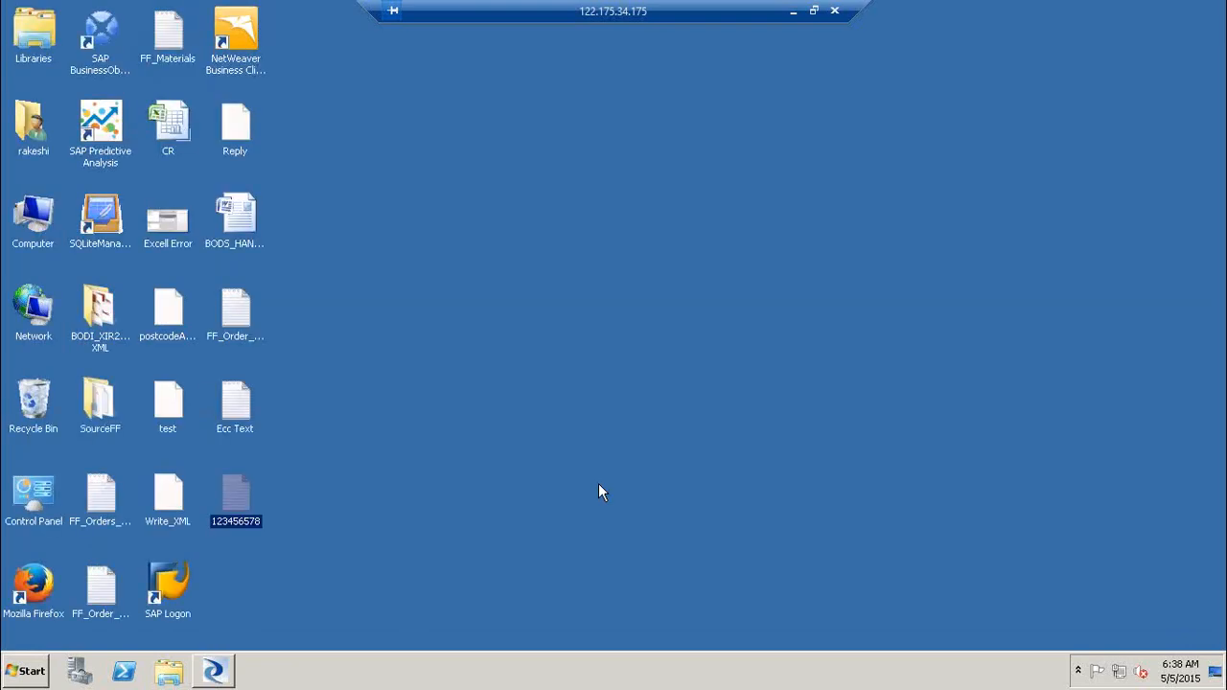
key("F5")
left_click(215, 673)
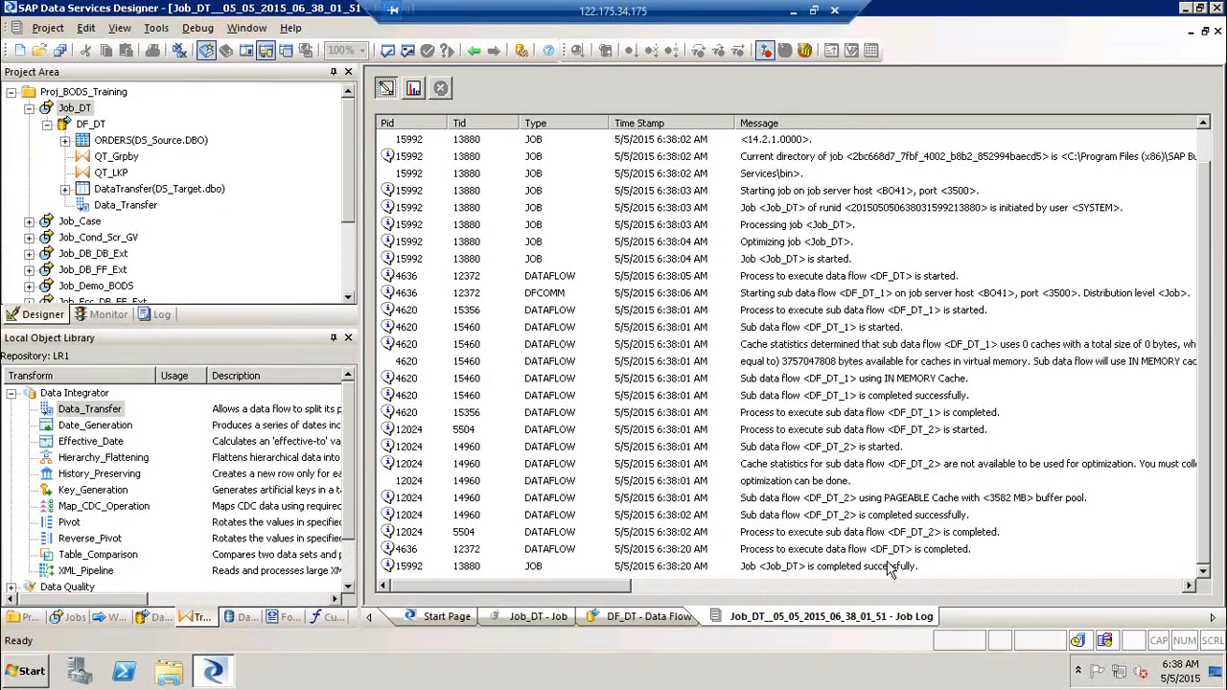
Step: Examine the Job_DT log entries on optimization, data flow execution and sub data flows DF_DT_1 and DF_DT_2, comparing them with the project tree
left_click(889, 567)
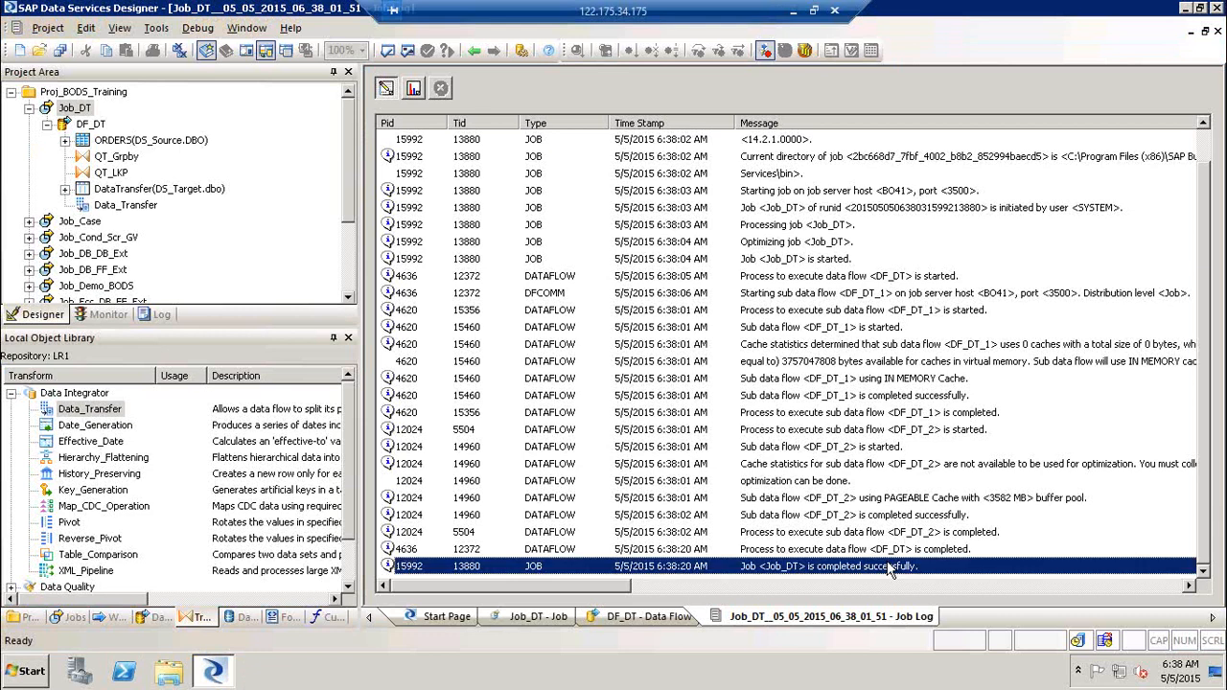
left_click(836, 231)
left_click(836, 247)
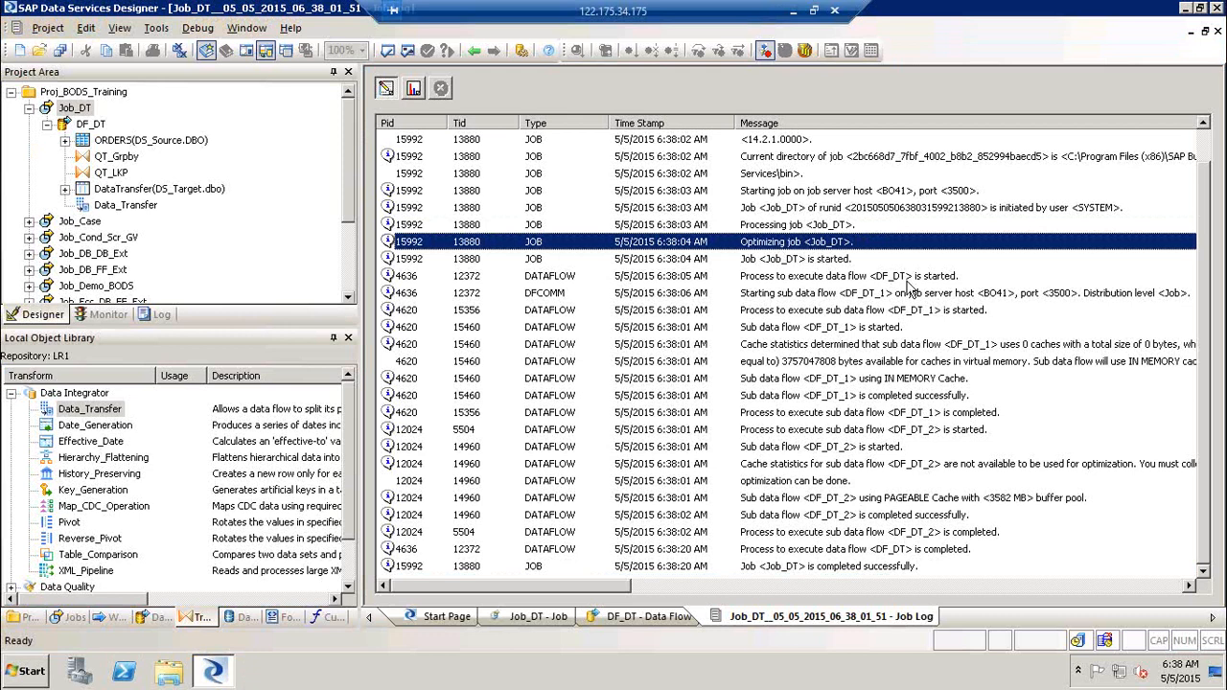
left_click(900, 278)
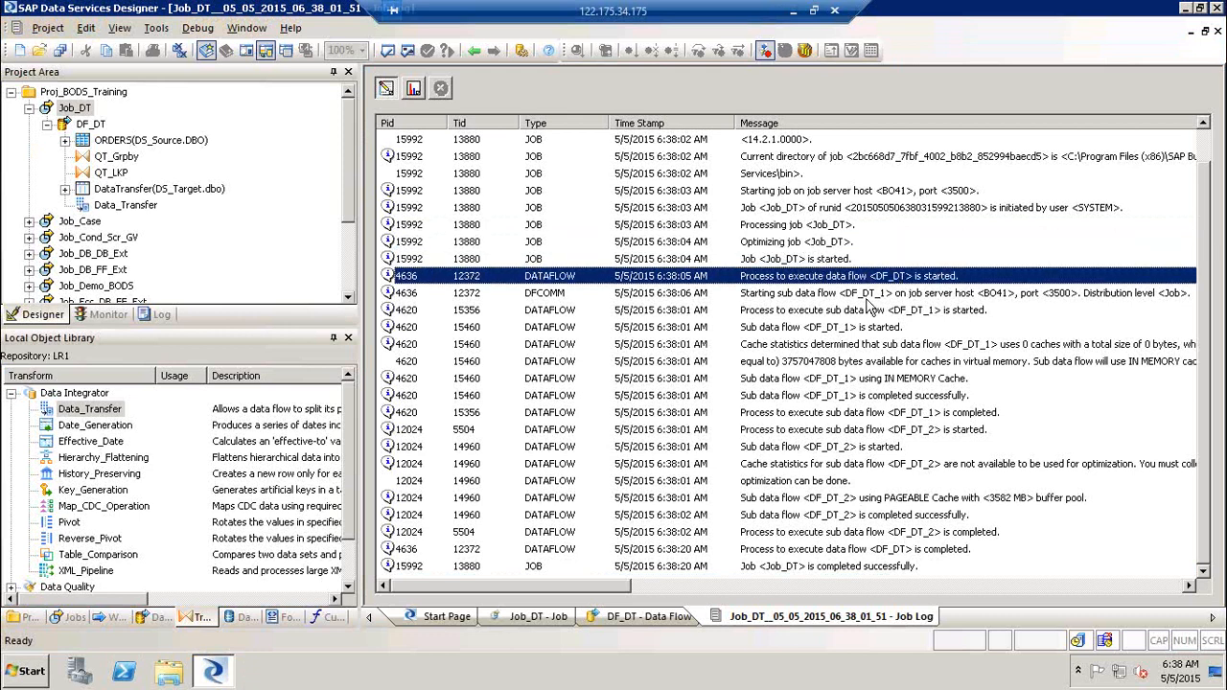
left_click(870, 296)
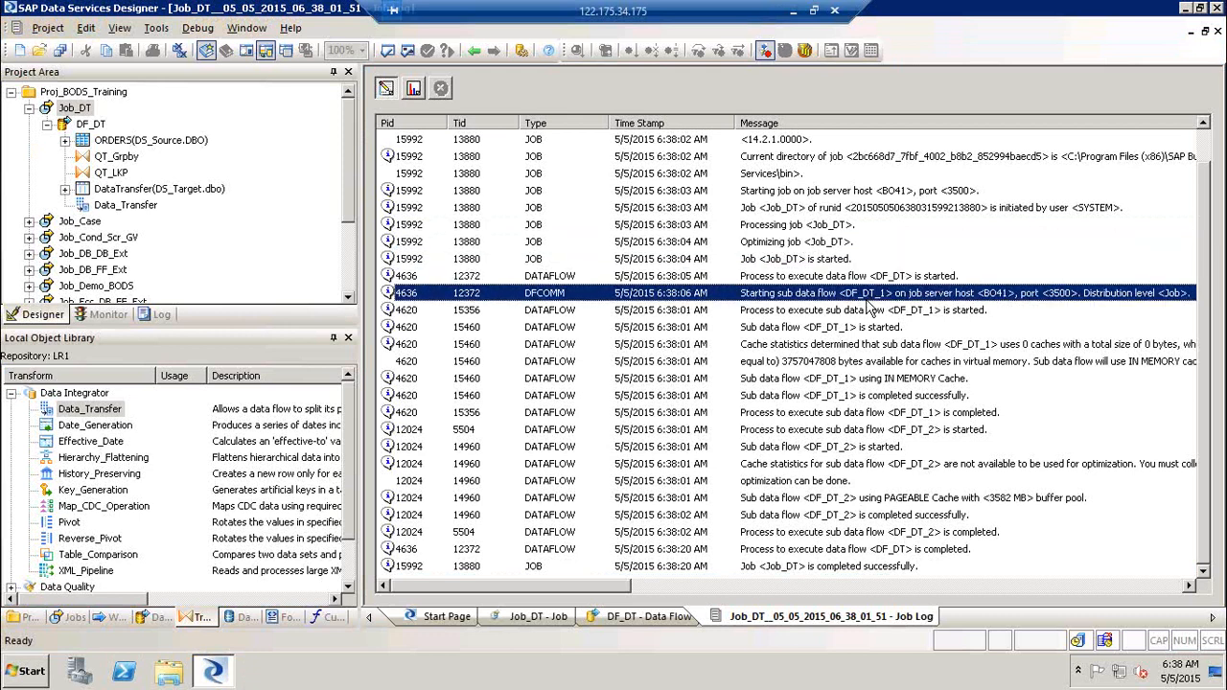
left_click(46, 124)
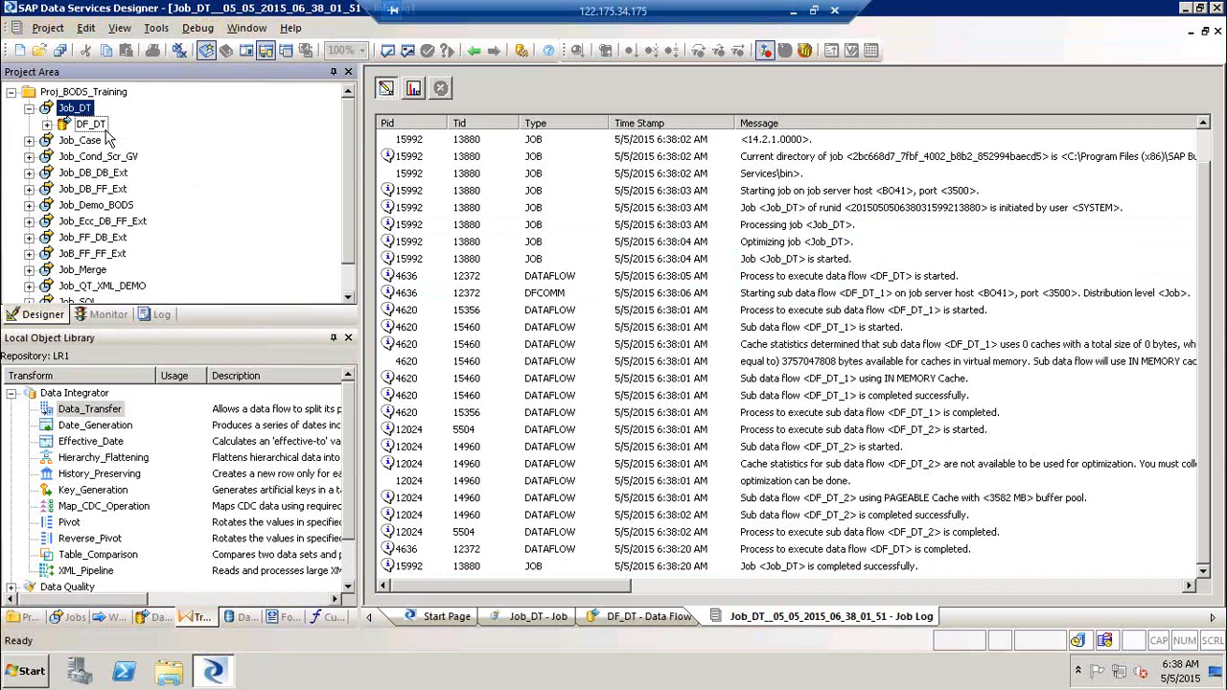
left_click(859, 296)
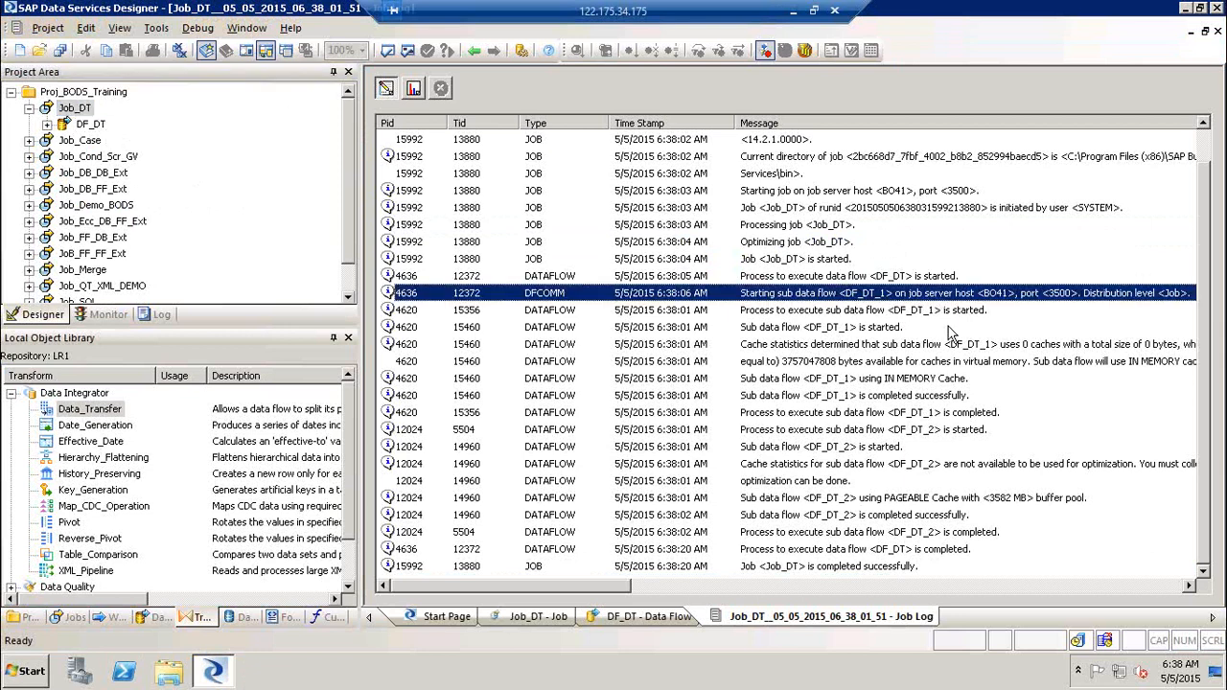
left_click(847, 449)
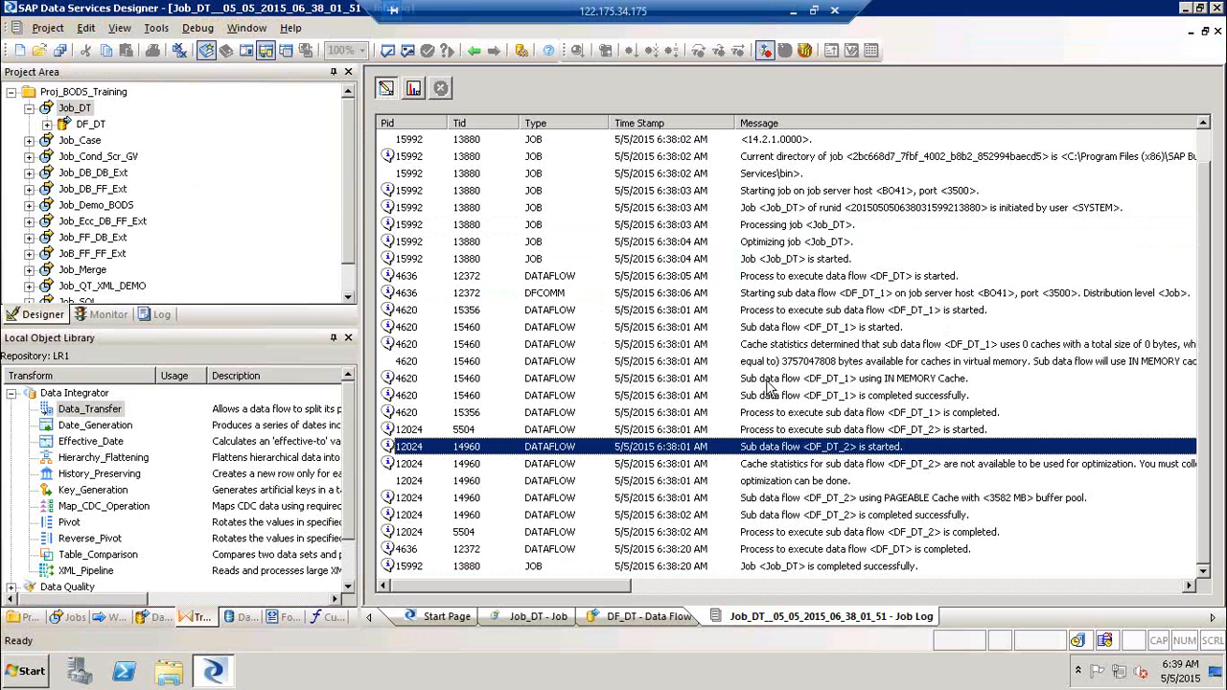
left_click(28, 108)
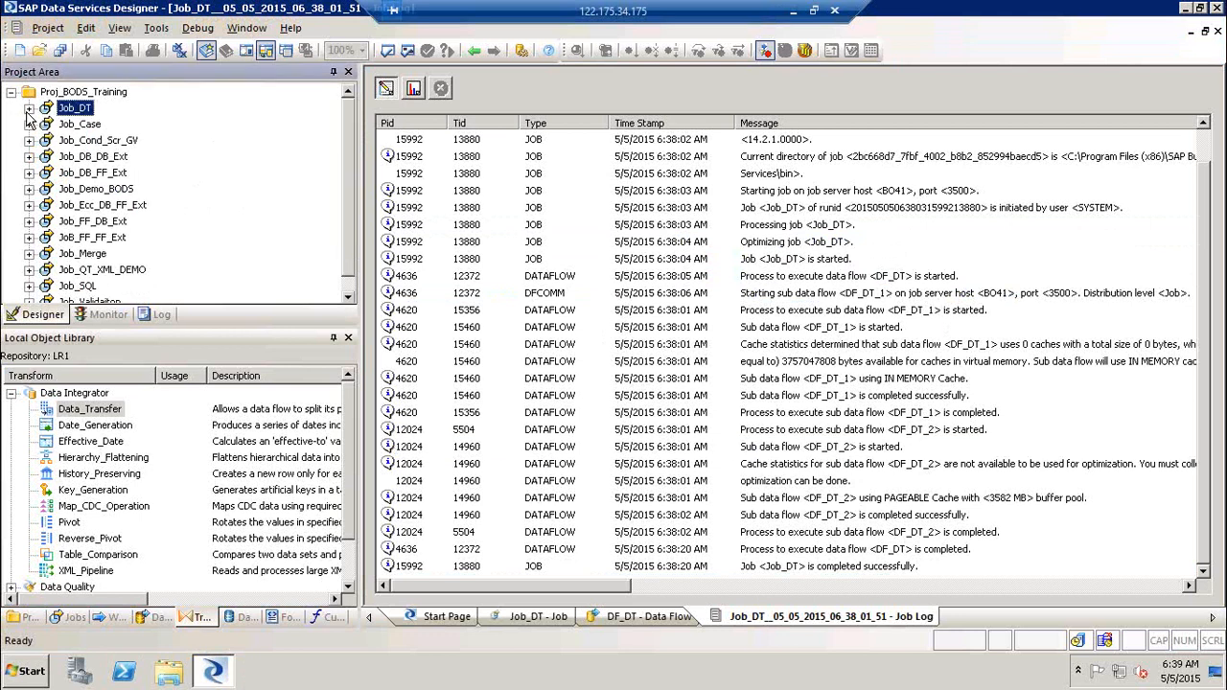
Step: Reopen the Data_Transfer transform in DF_DT and set its transfer type to Table
left_click(79, 108)
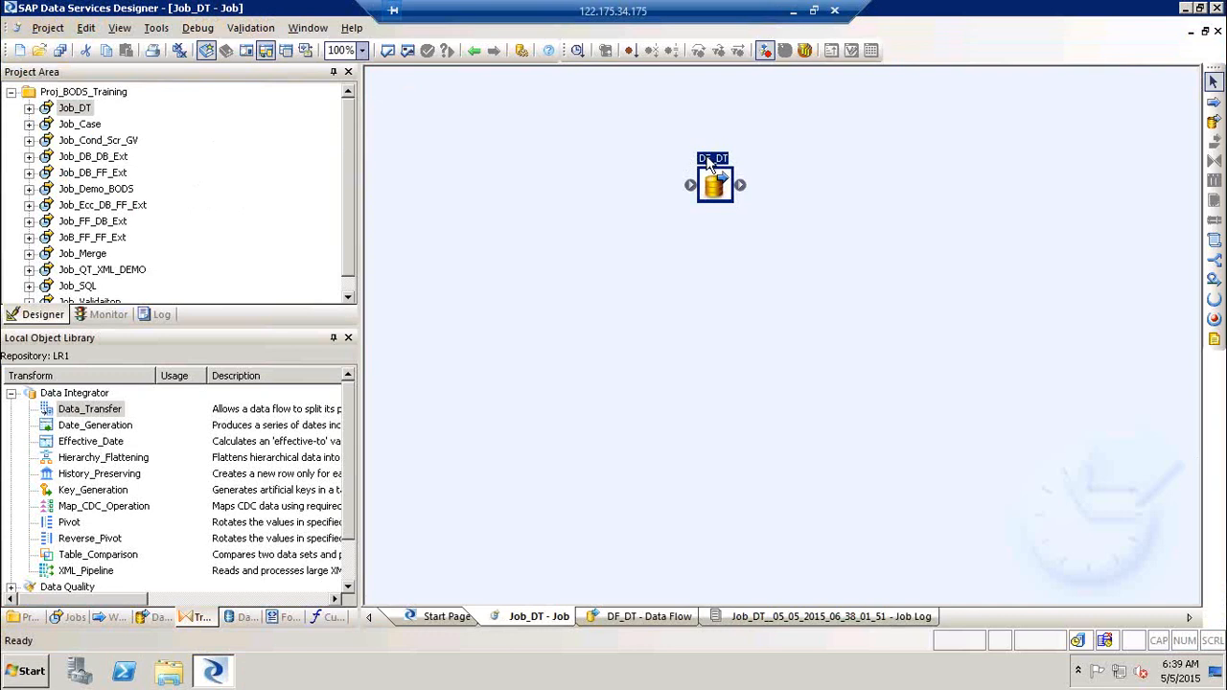
double_click(709, 165)
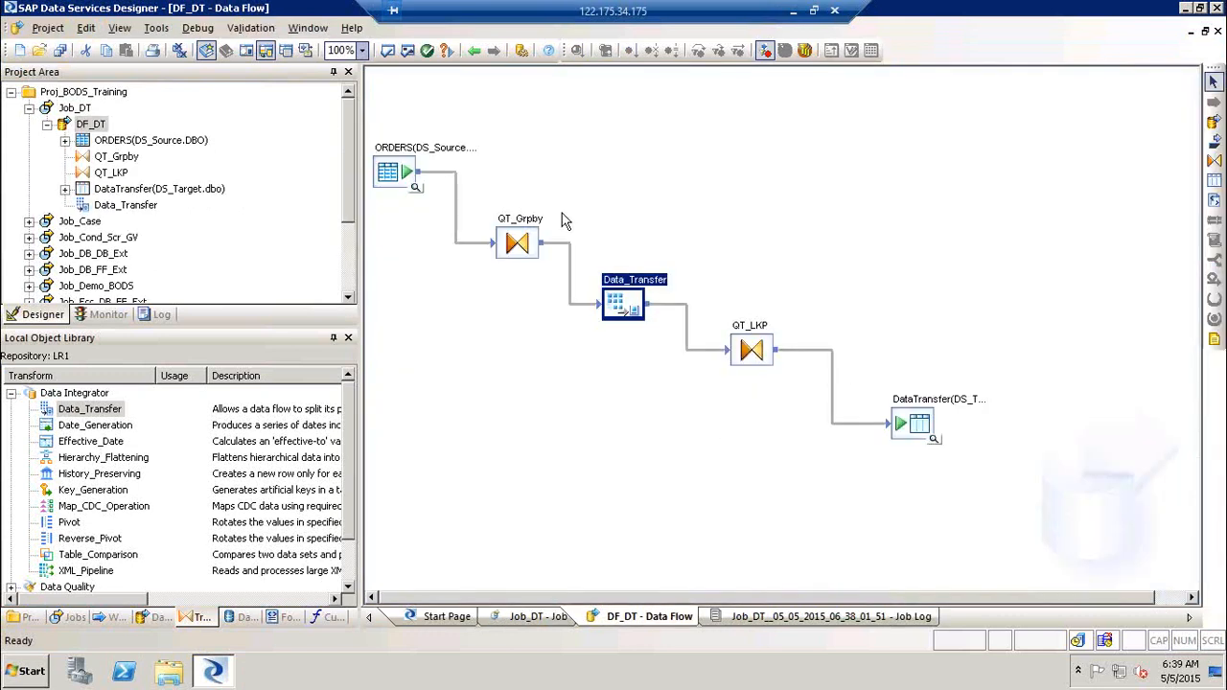
double_click(650, 288)
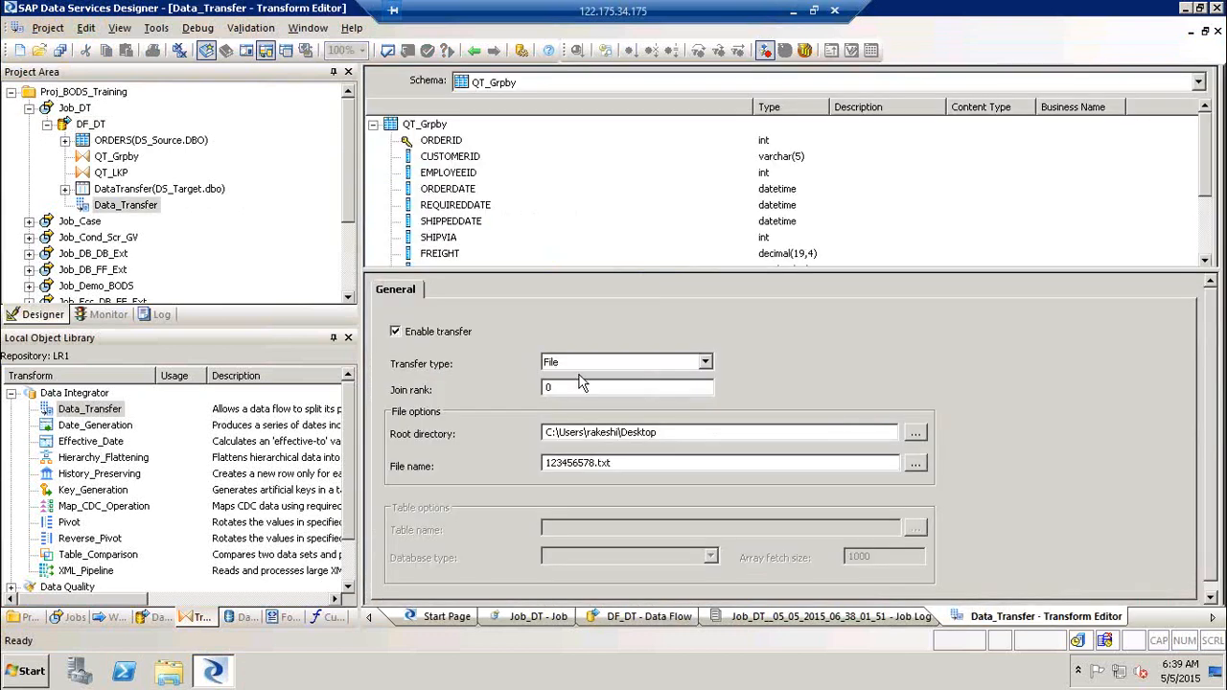
left_click(600, 364)
left_click(596, 382)
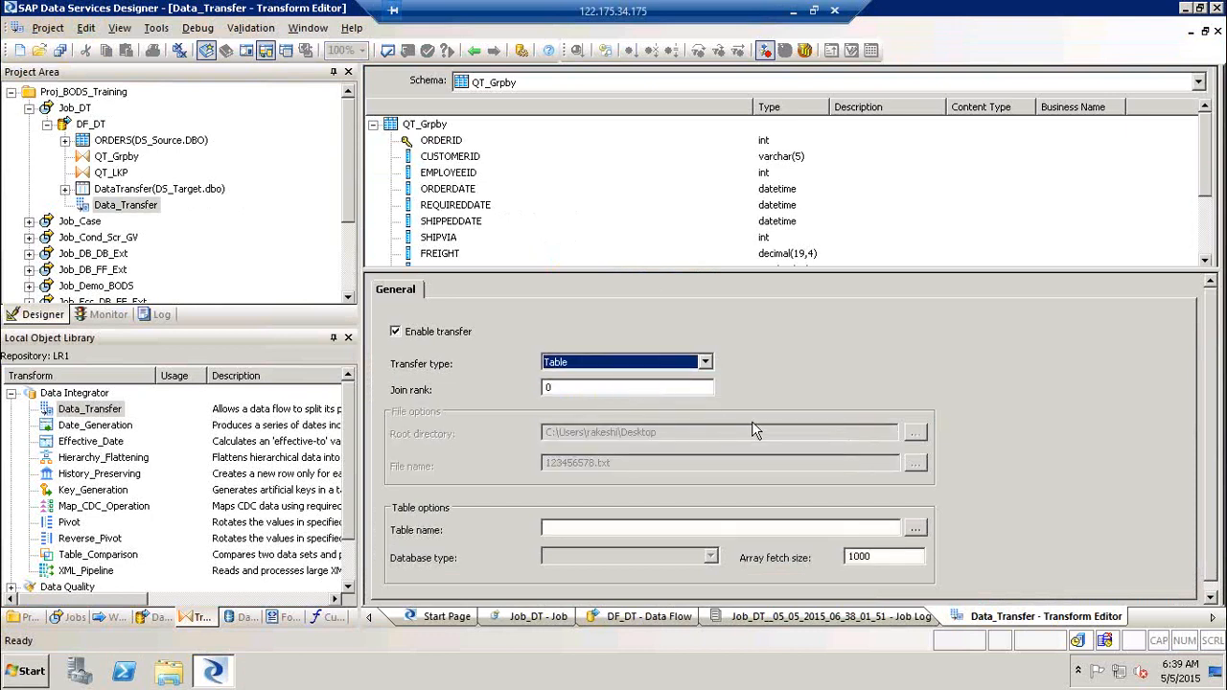
Step: Choose NewTable in the DS_Target datastore as the transfer table, then view the transform's pre-load commands
left_click(915, 528)
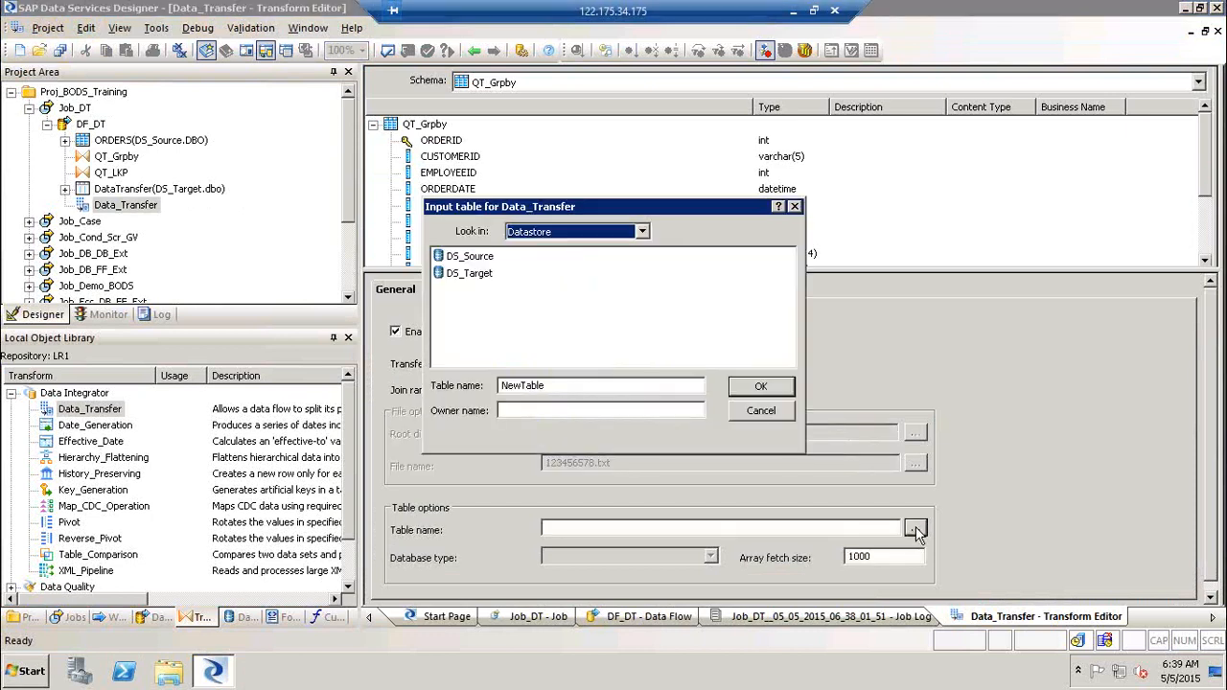
double_click(476, 276)
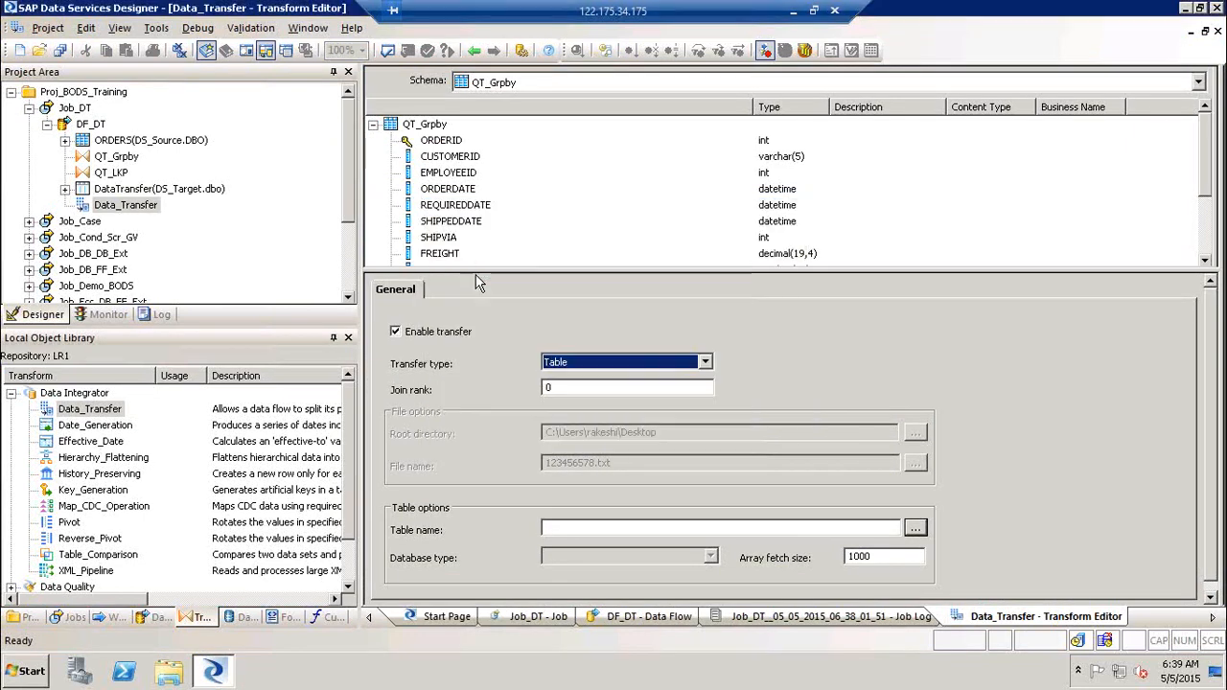
left_click(726, 531)
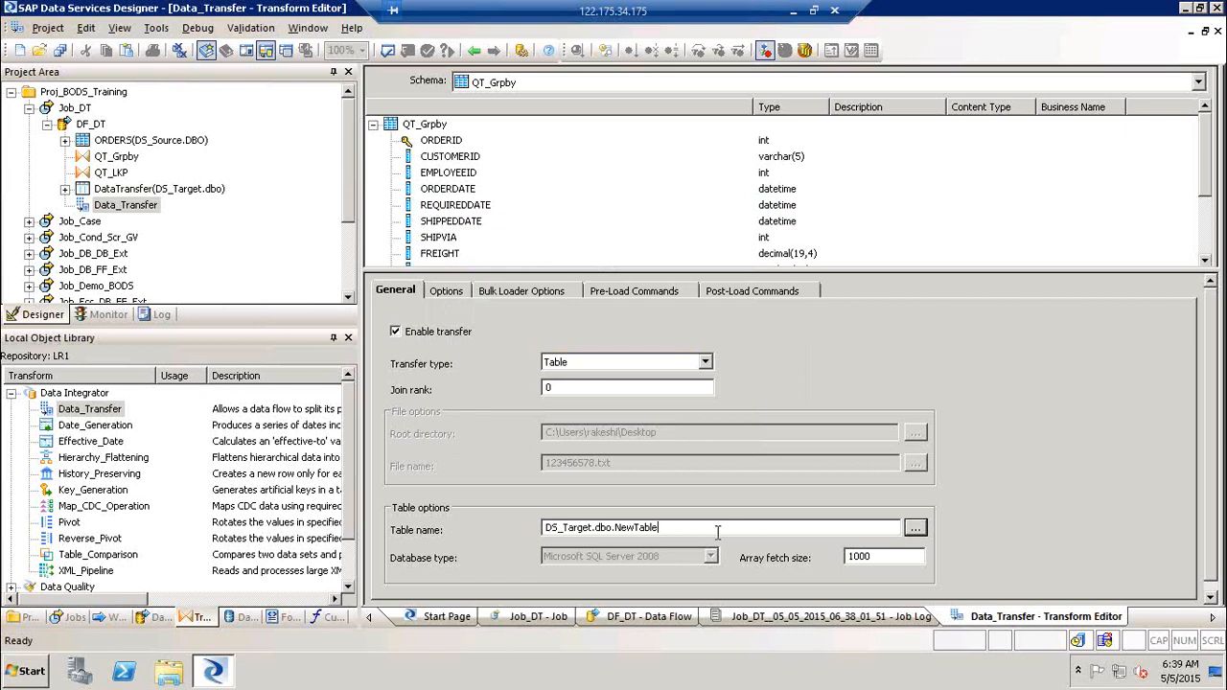
left_click_drag(660, 527, 614, 520)
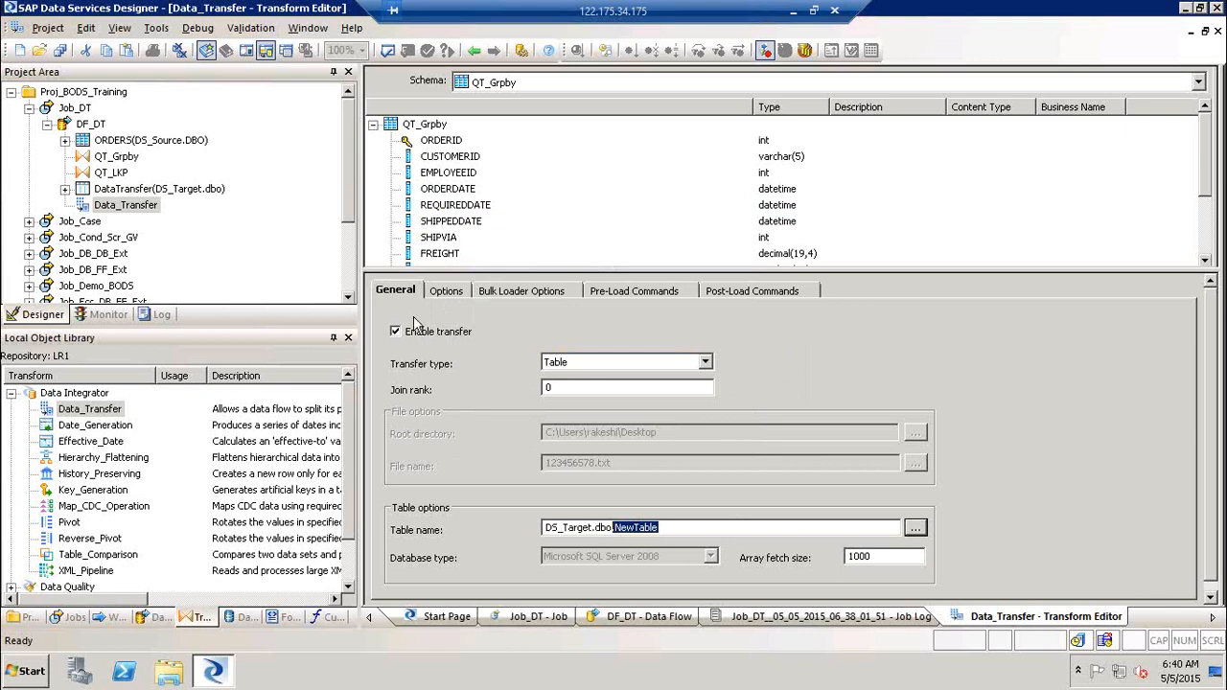
left_click(639, 294)
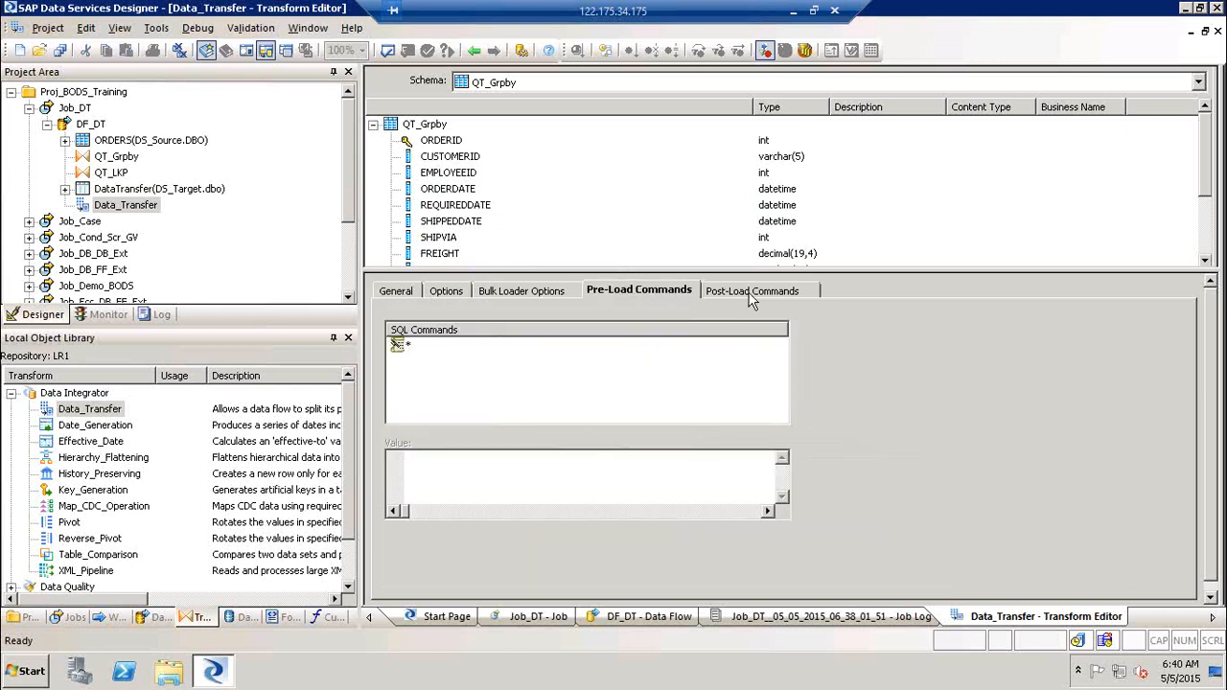
Step: Review the Data_Transfer transform's post-load and pre-load commands and return to its general settings
left_click(747, 294)
left_click(660, 299)
left_click(411, 289)
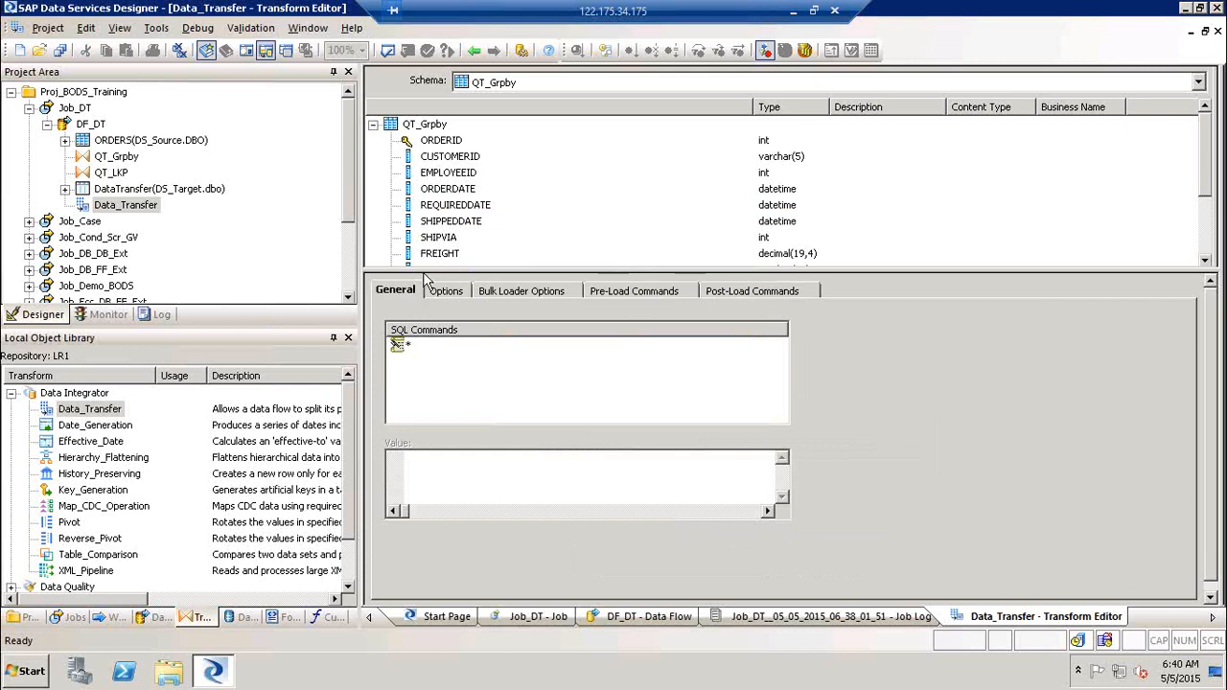
Step: Try the File and Automatic transfer types on the Data_Transfer transform and switch back to Table
left_click(705, 362)
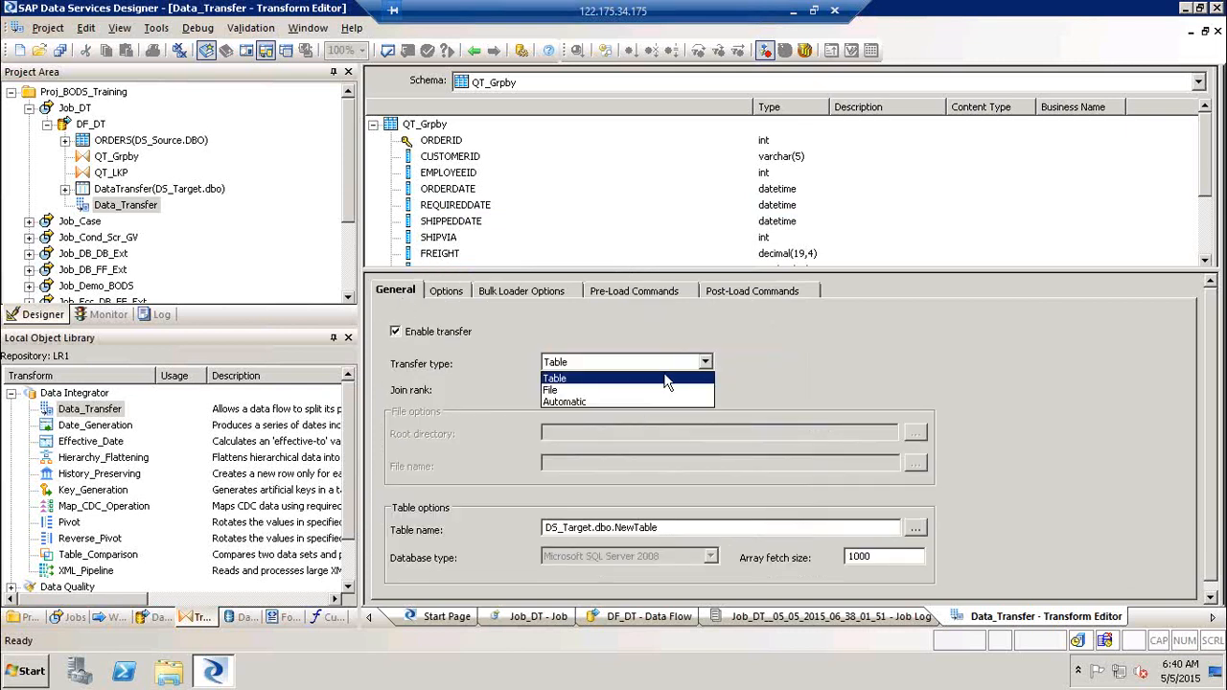
left_click(657, 386)
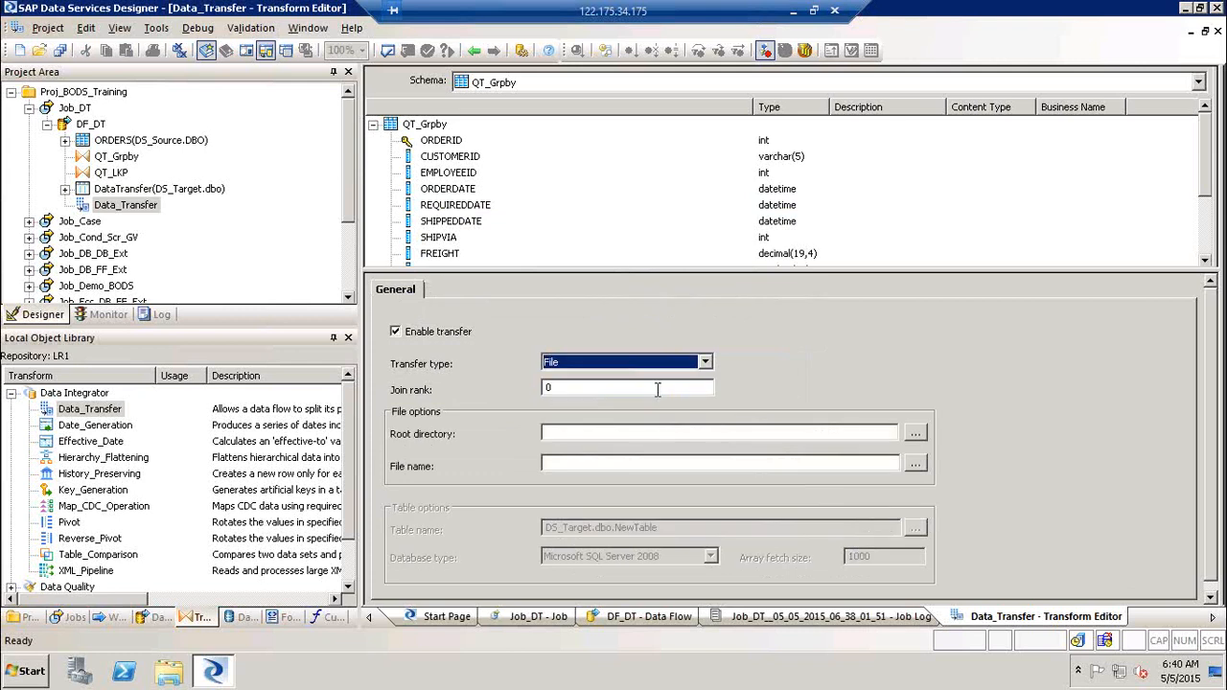
left_click(707, 362)
left_click(637, 403)
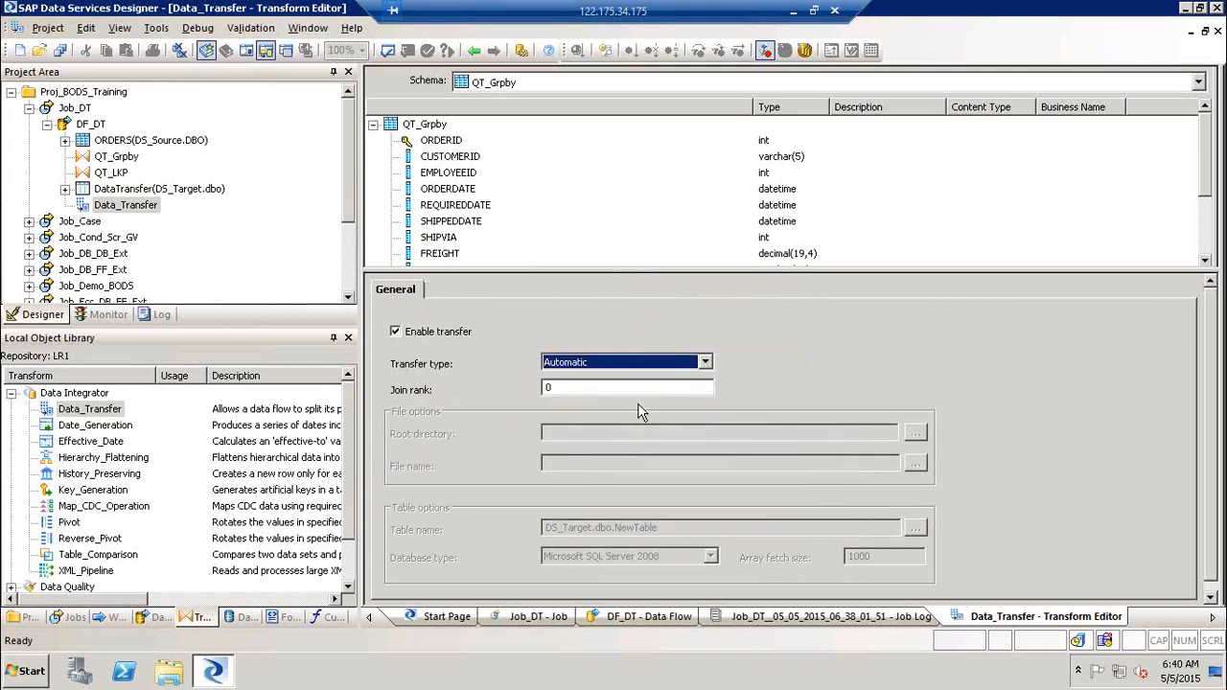
left_click(707, 362)
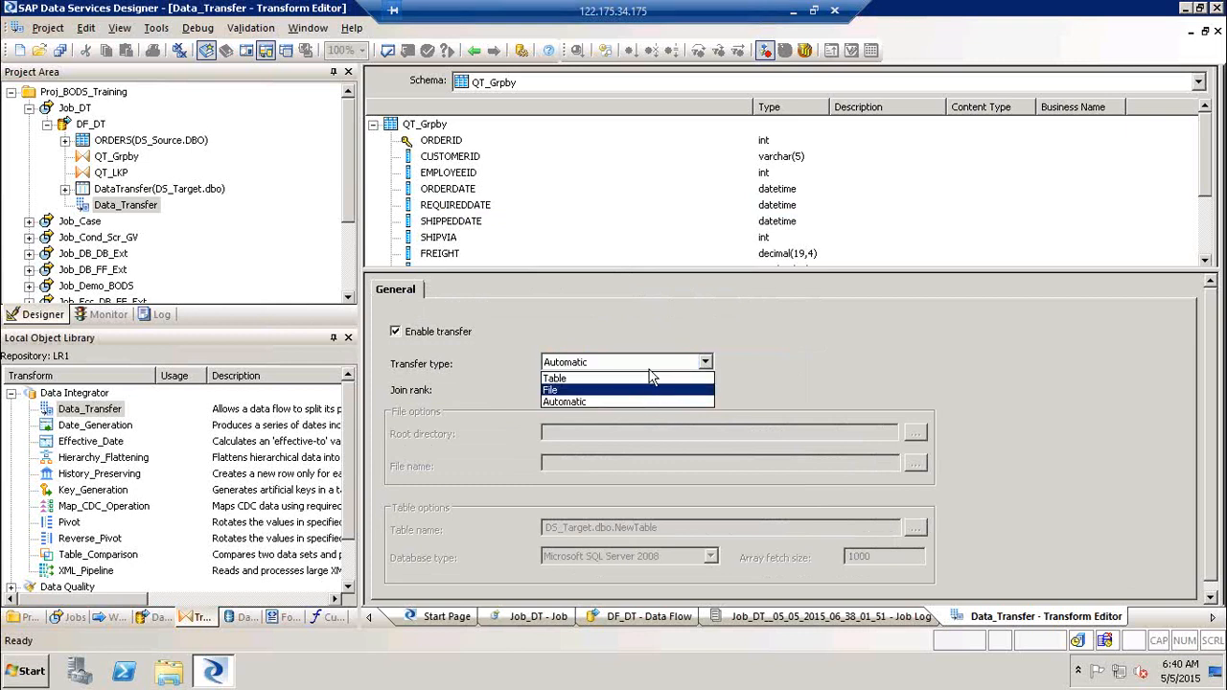
left_click(648, 380)
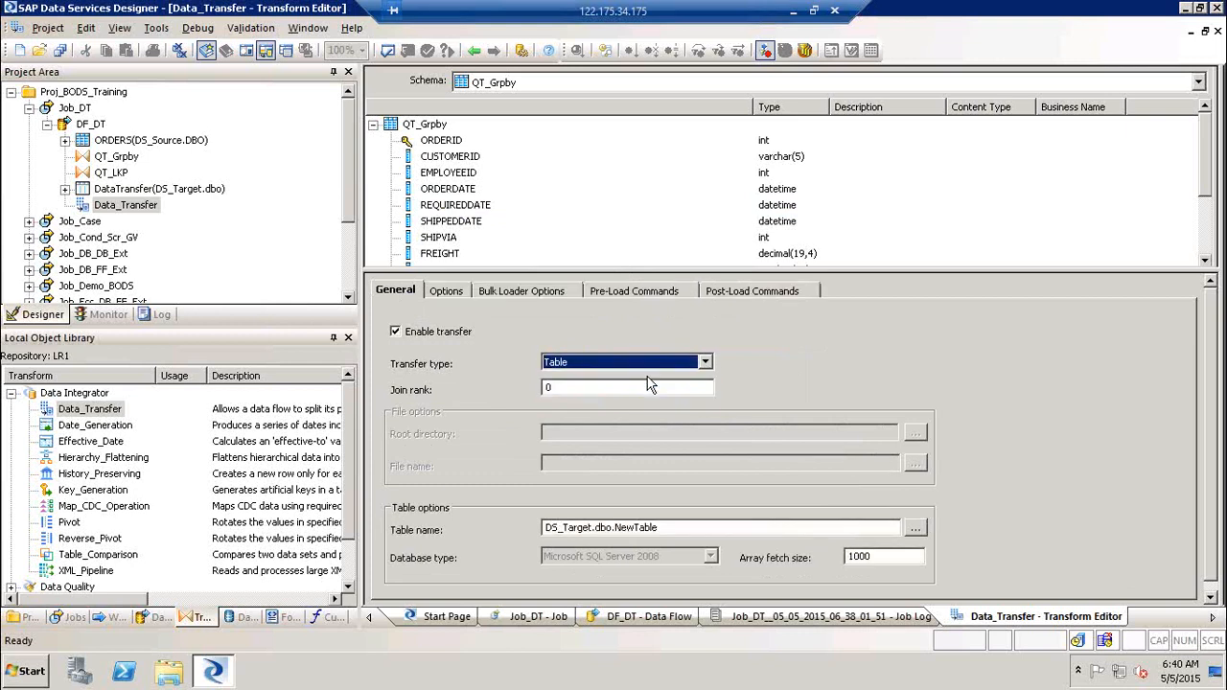
Step: Enable bulk load in append mode for the Data_Transfer transform and return to the DF_DT data flow
left_click(508, 293)
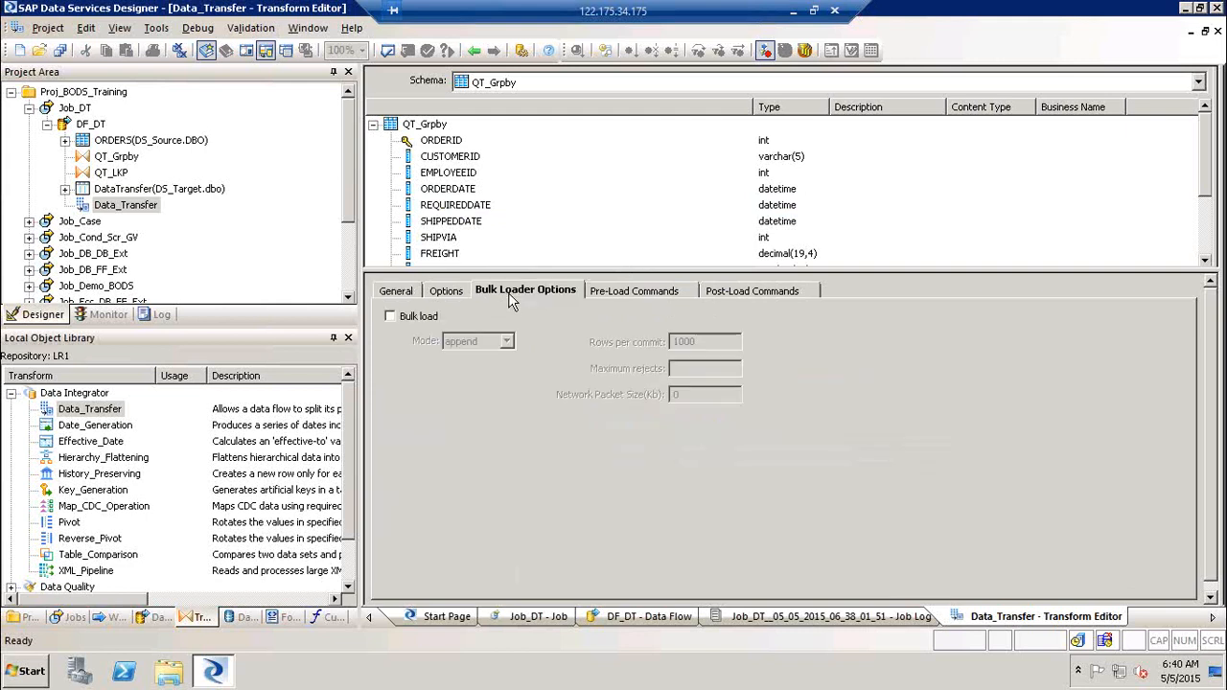
left_click(412, 320)
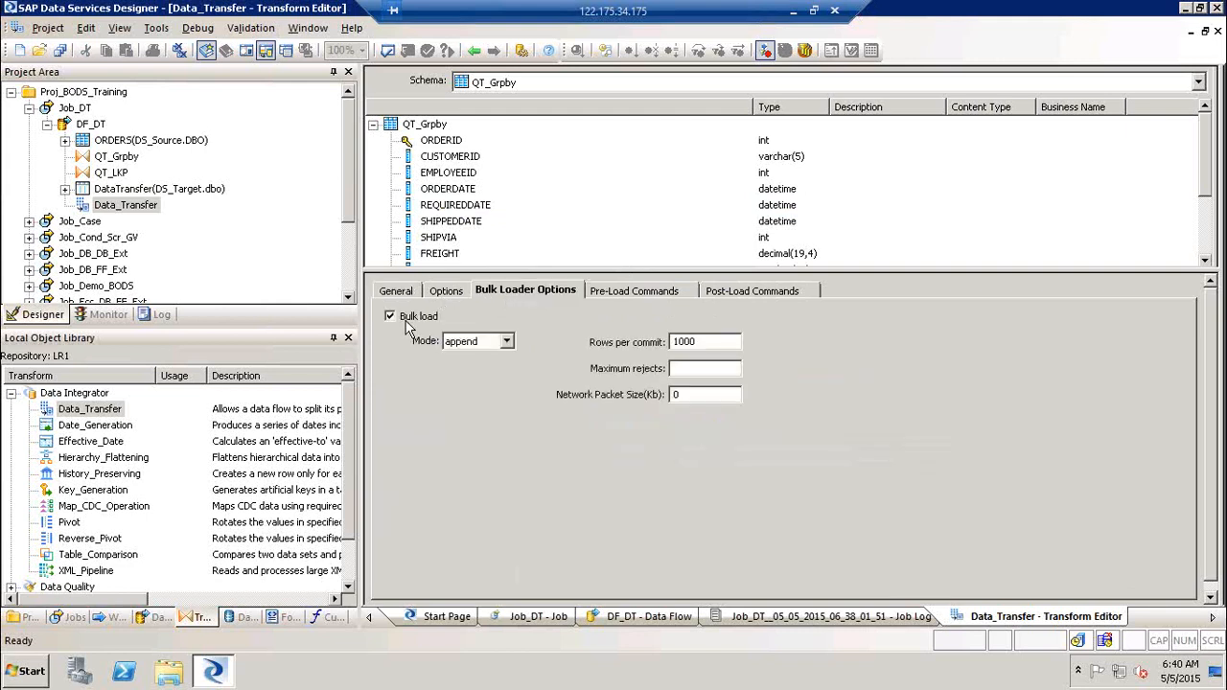
left_click(506, 343)
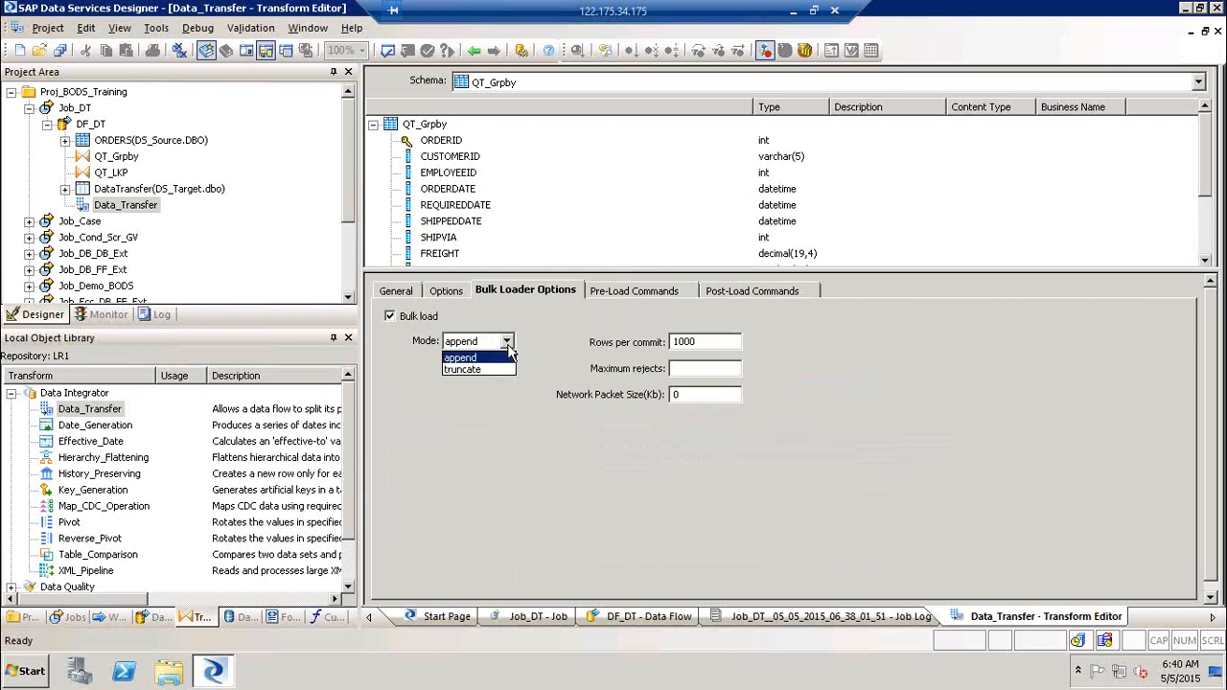
left_click(589, 318)
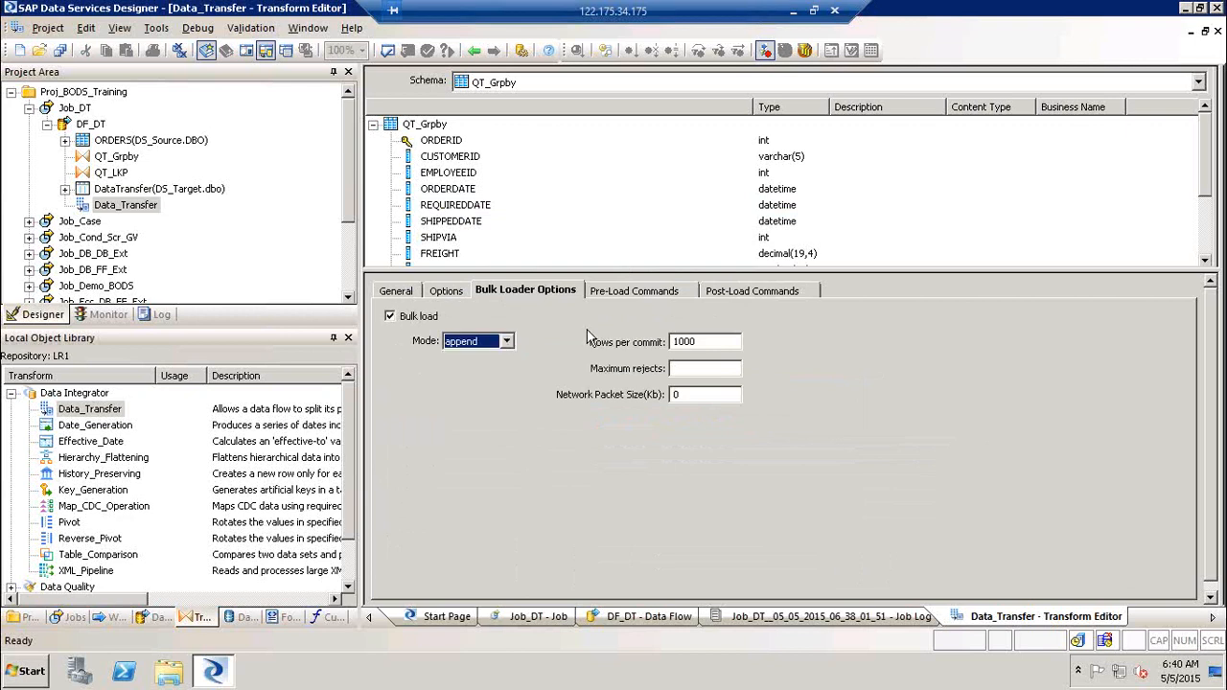
left_click(398, 292)
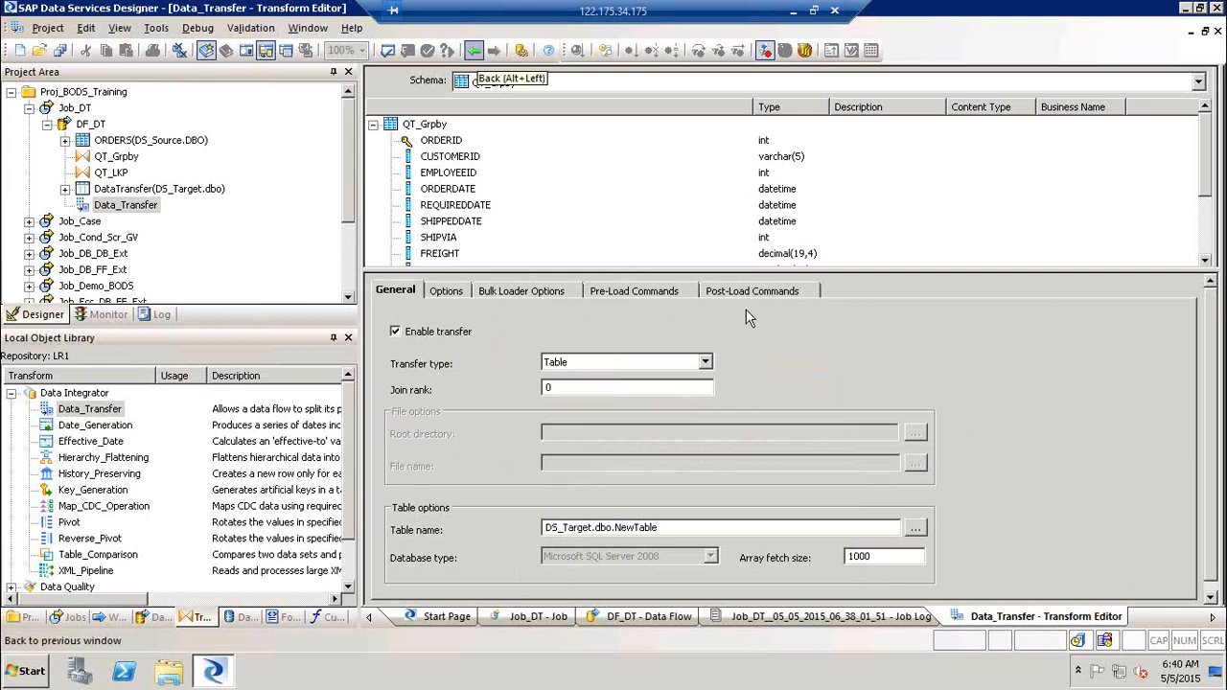
left_click(671, 527)
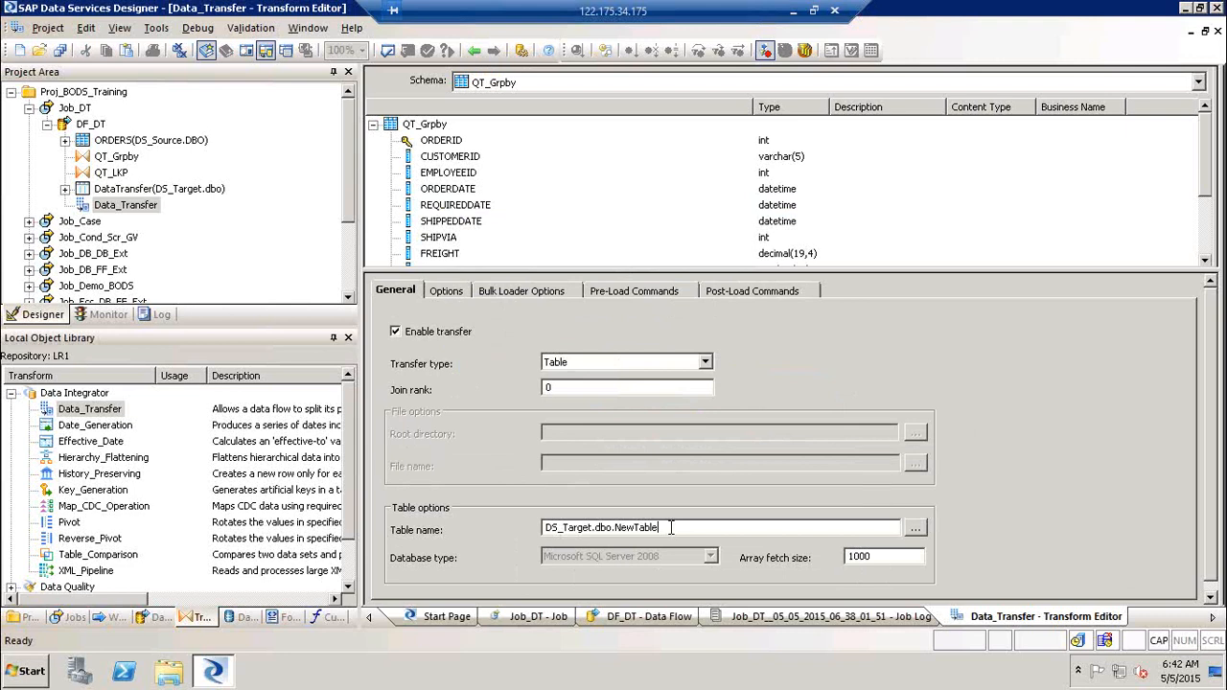
left_click(471, 56)
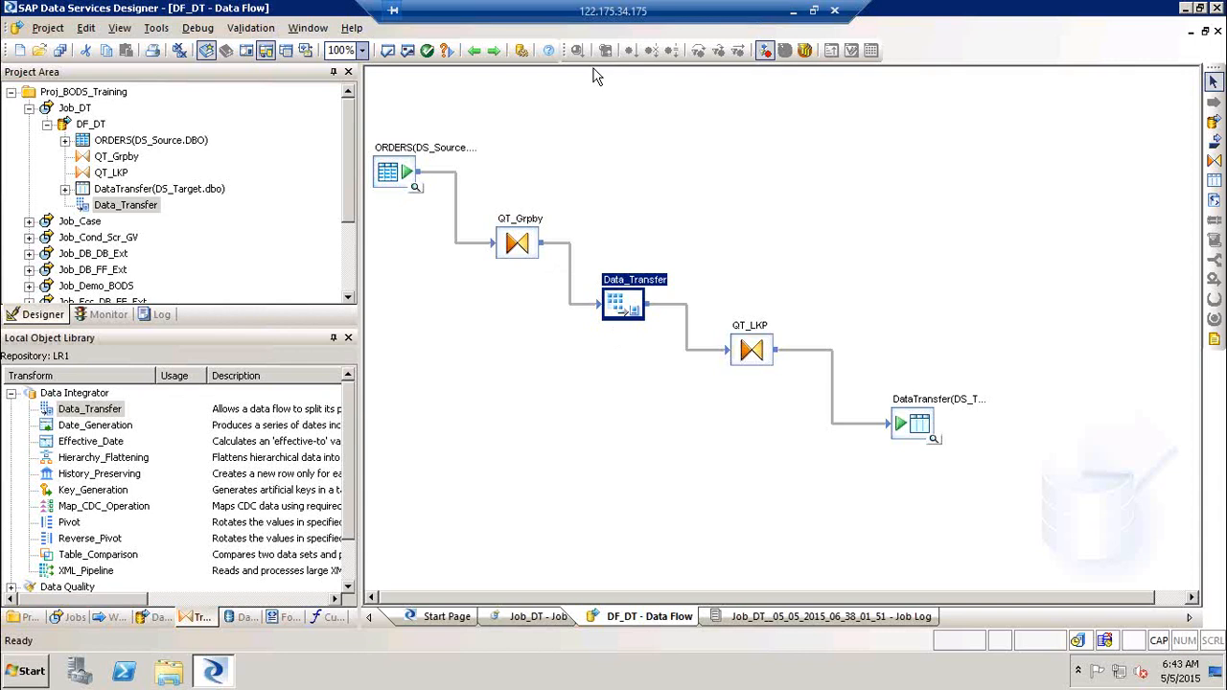
Step: Examine the whole DF_DT flow from the ORDERS source to the DataTransfer target, including the parts before and after Data_Transfer
left_click(606, 187)
left_click_drag(379, 115, 996, 522)
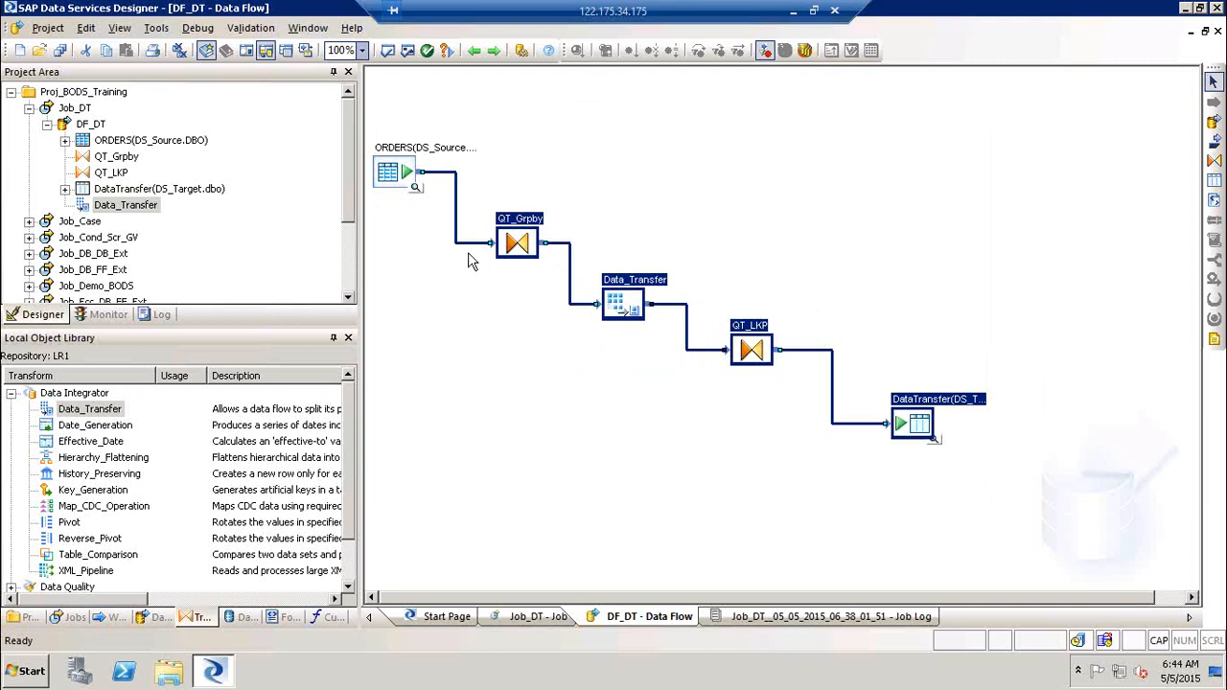
left_click(387, 183, "ctrl")
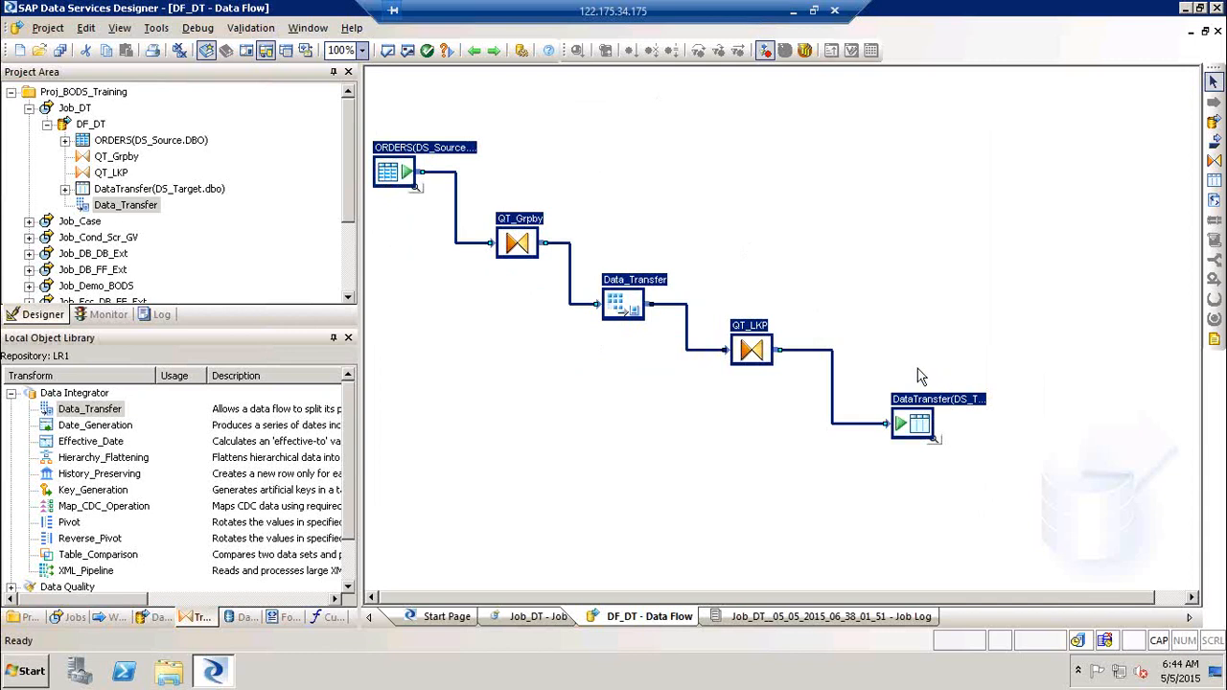
left_click(618, 302)
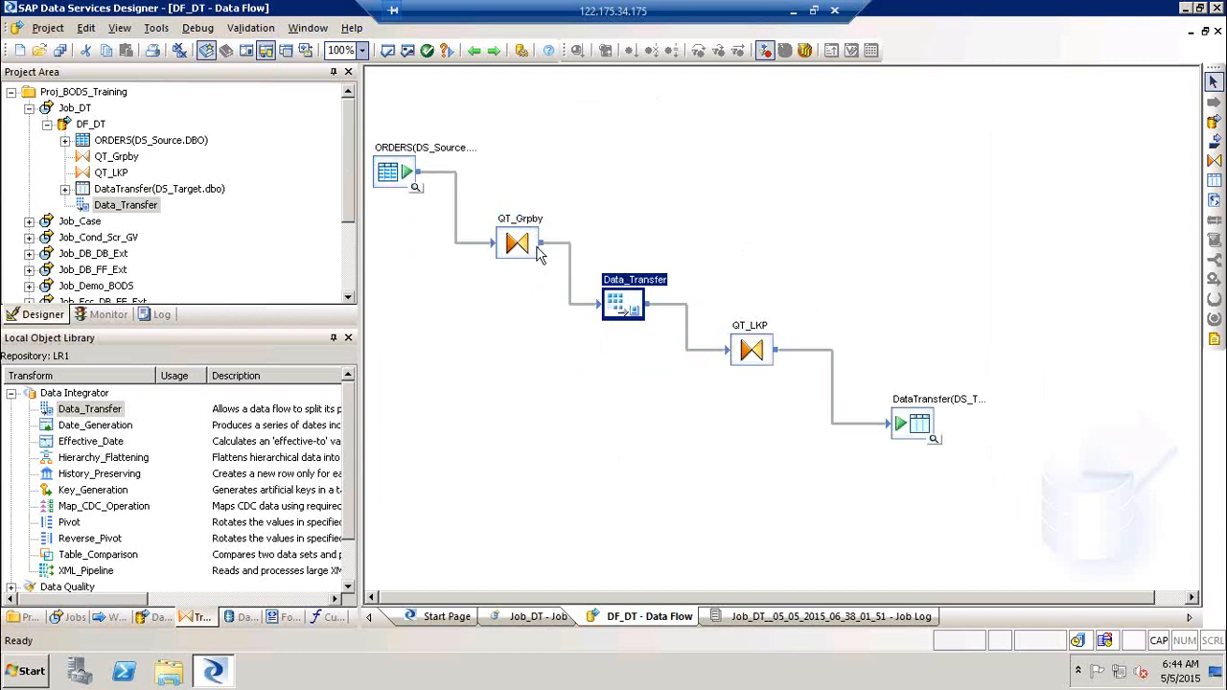
left_click(407, 177)
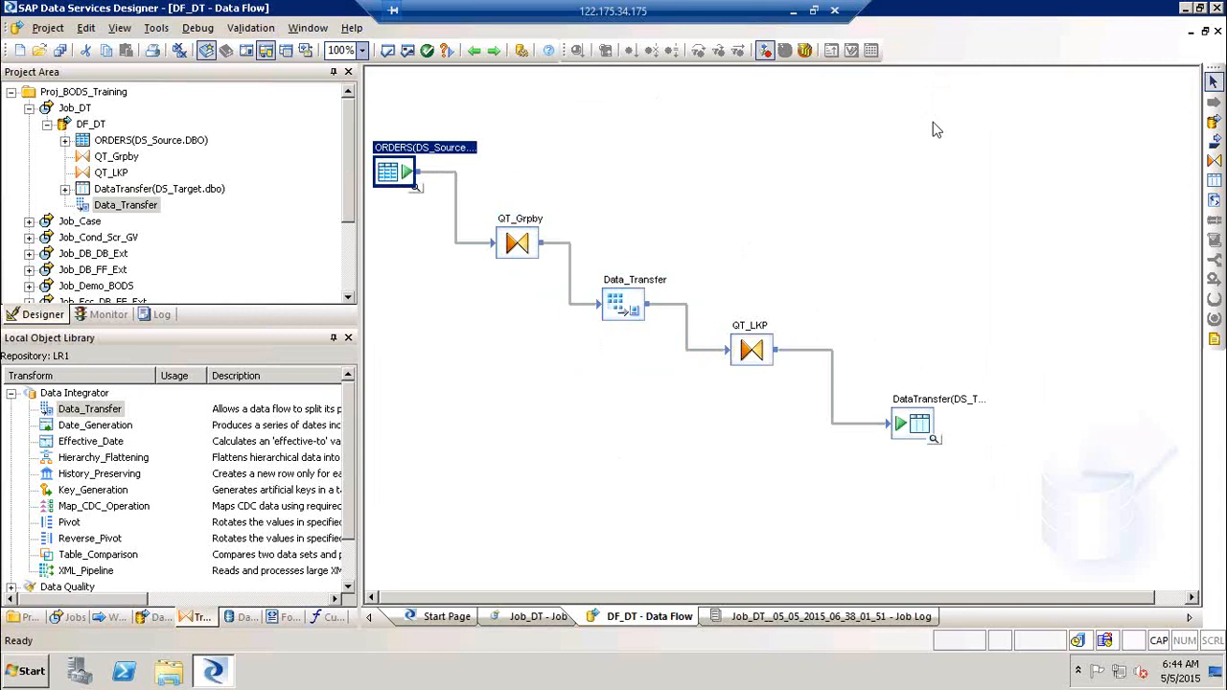
left_click(619, 302)
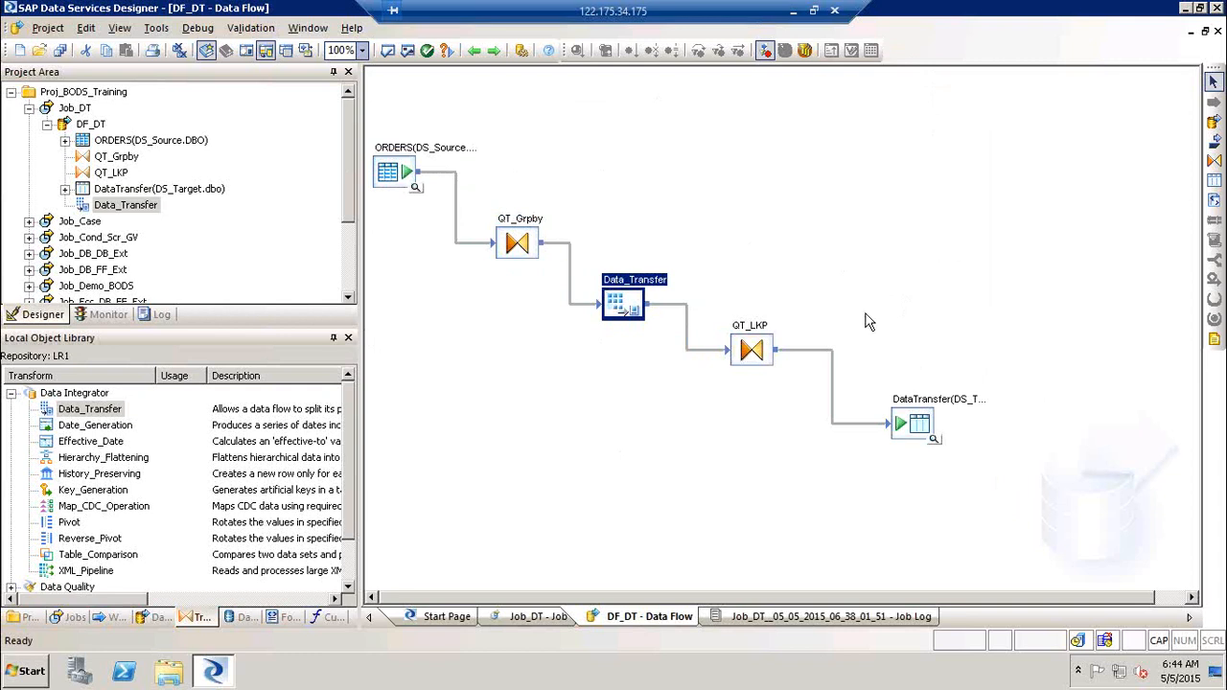
left_click_drag(375, 111, 668, 391)
left_click_drag(720, 252, 841, 447)
left_click(833, 419)
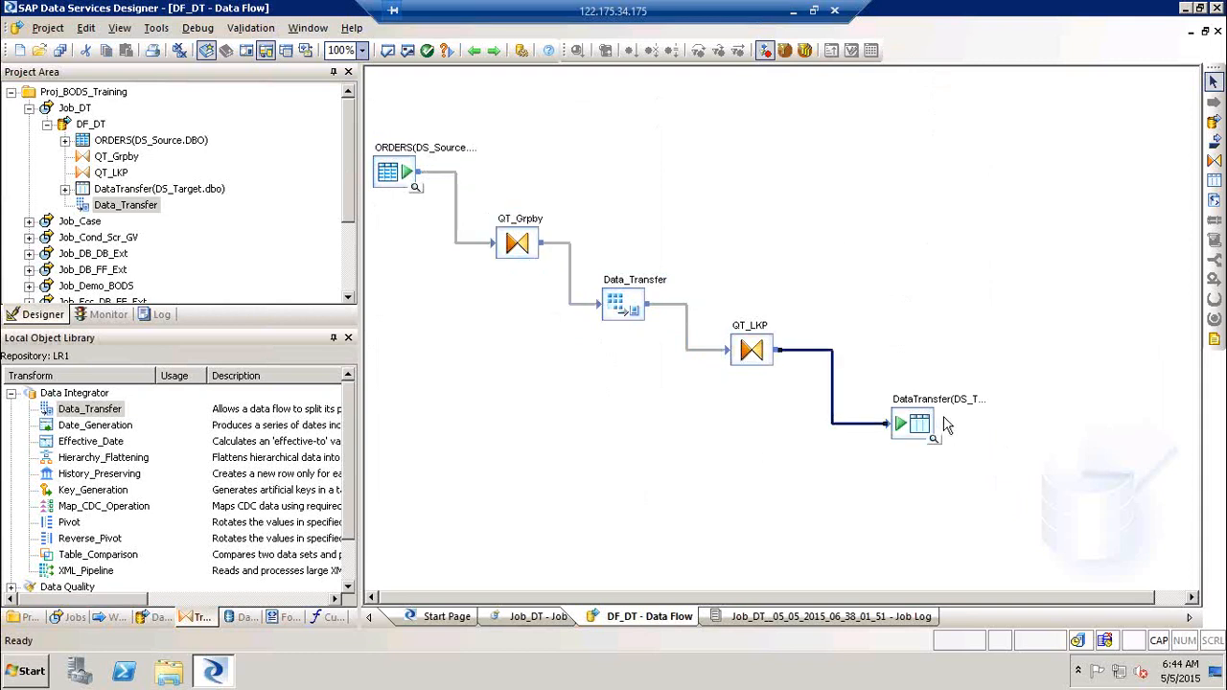
left_click(993, 222)
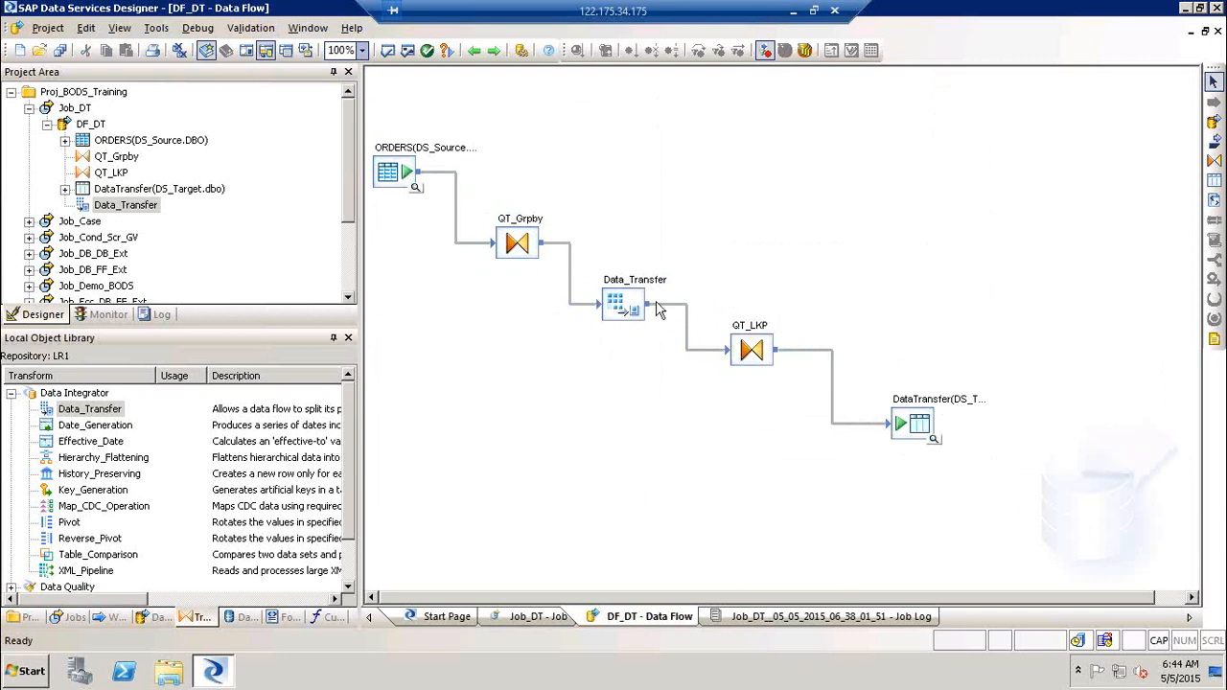
Step: Examine how Data_Transfer separates the ORDERS and QT_Grpby section of DF_DT from the QT_LKP lookup query
left_click(614, 315)
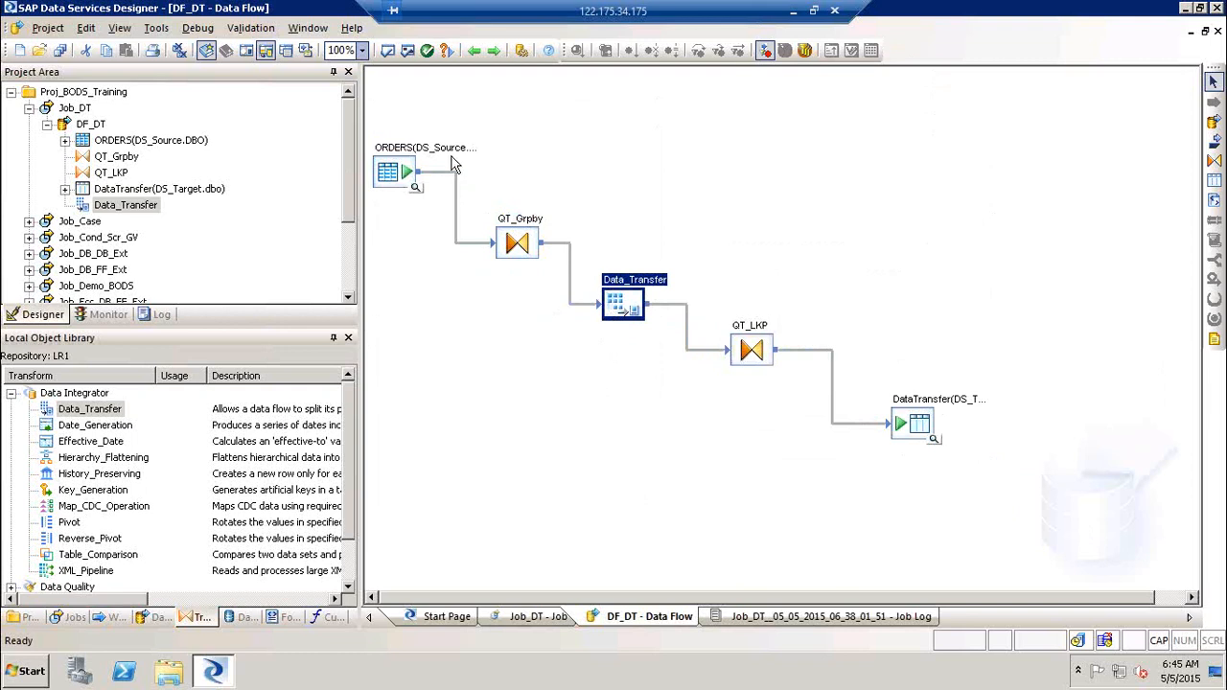
left_click(381, 115)
left_click_drag(669, 470, 700, 514)
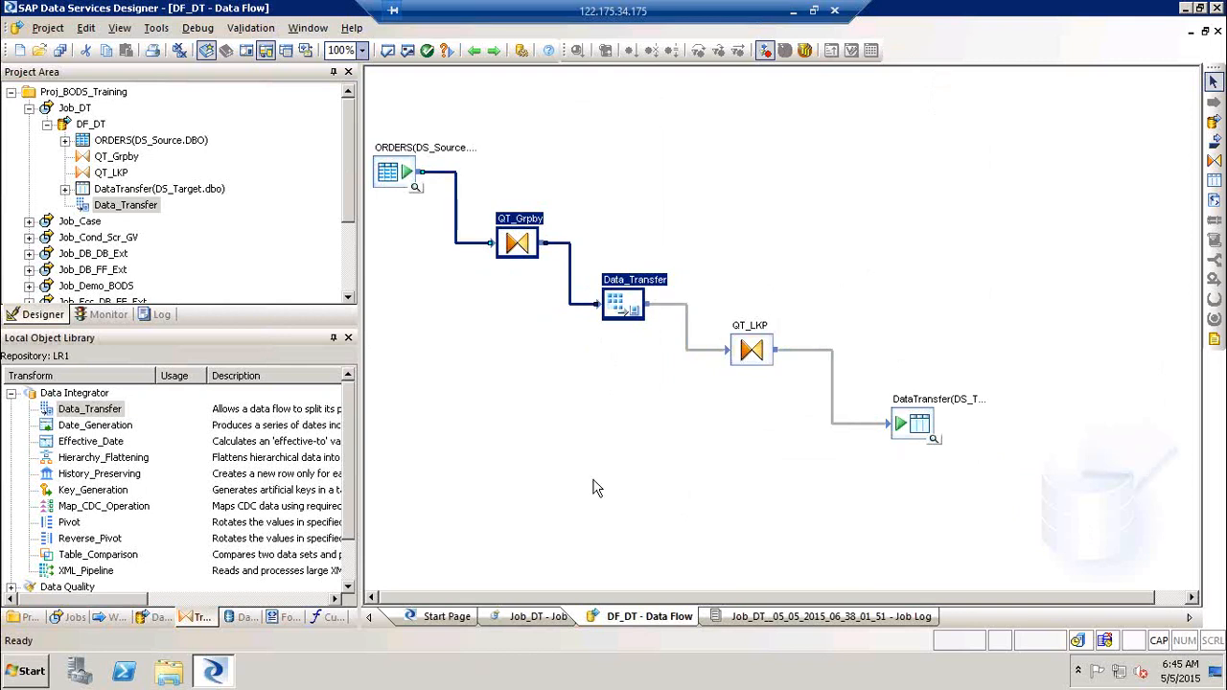
left_click(754, 355)
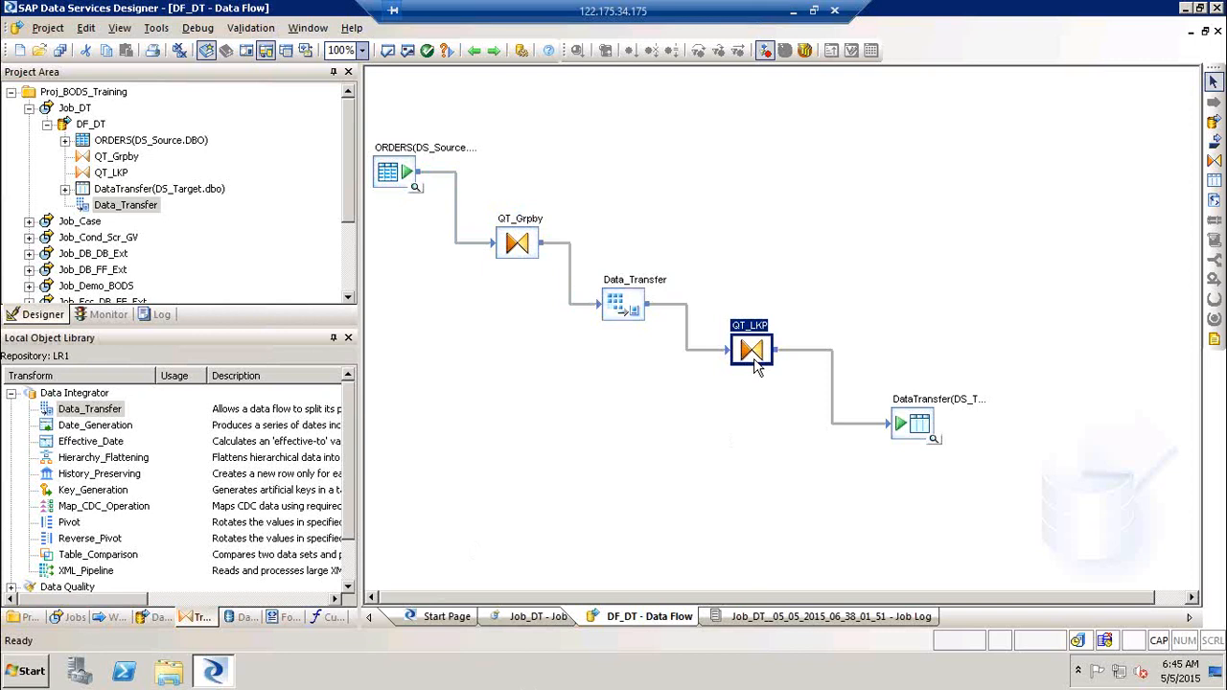
left_click(609, 303)
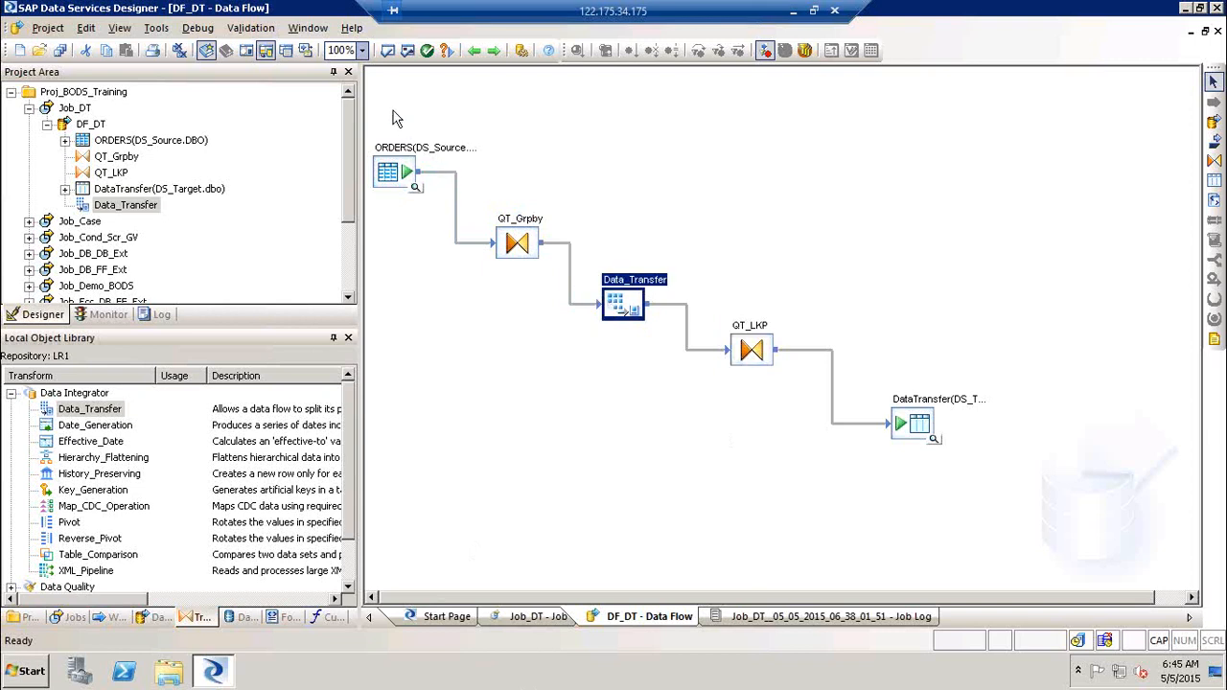
left_click_drag(374, 108, 654, 401)
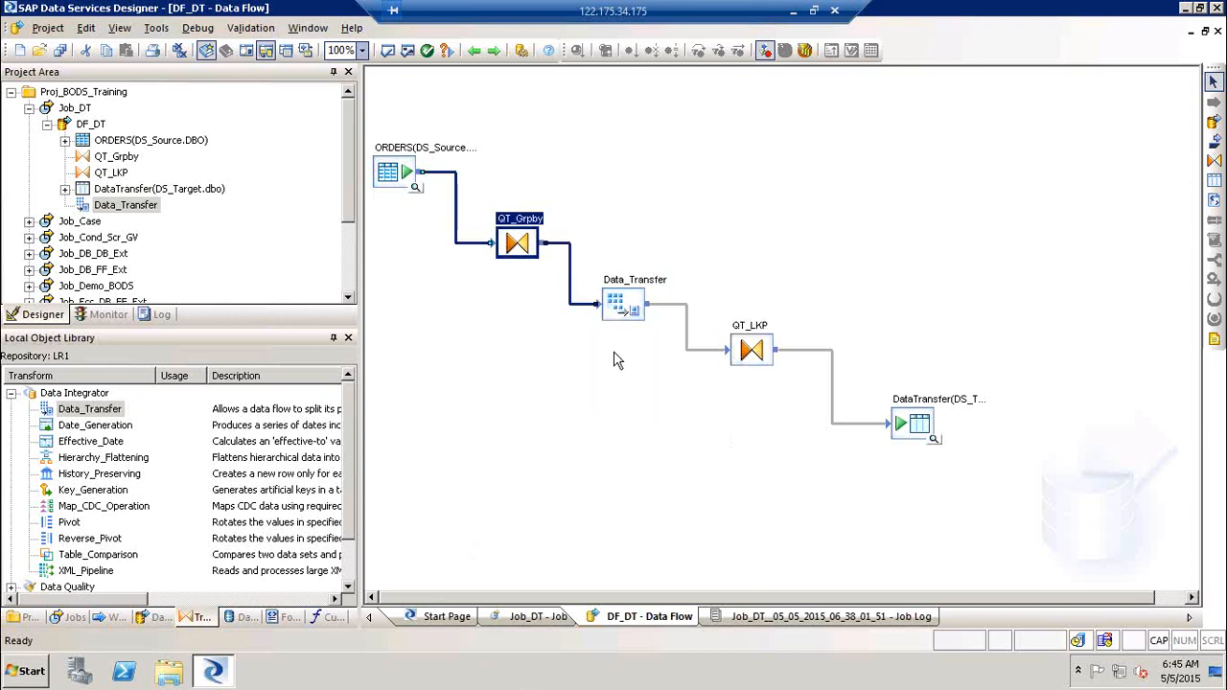
left_click(617, 298)
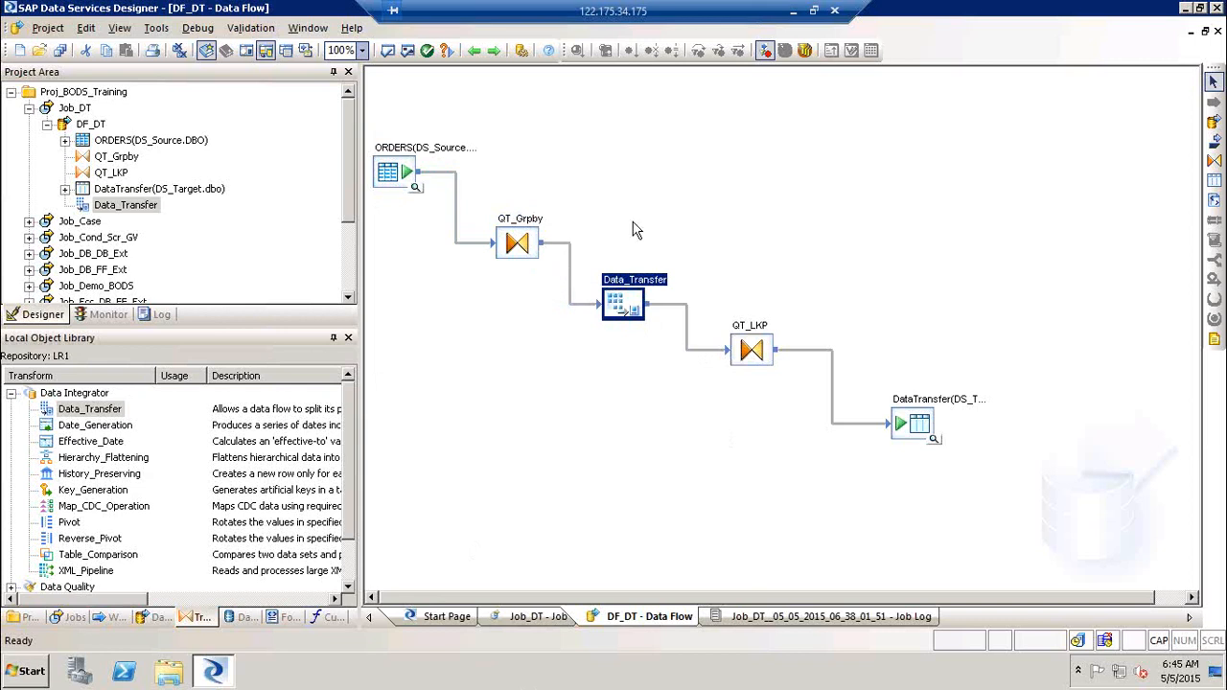
left_click(714, 233)
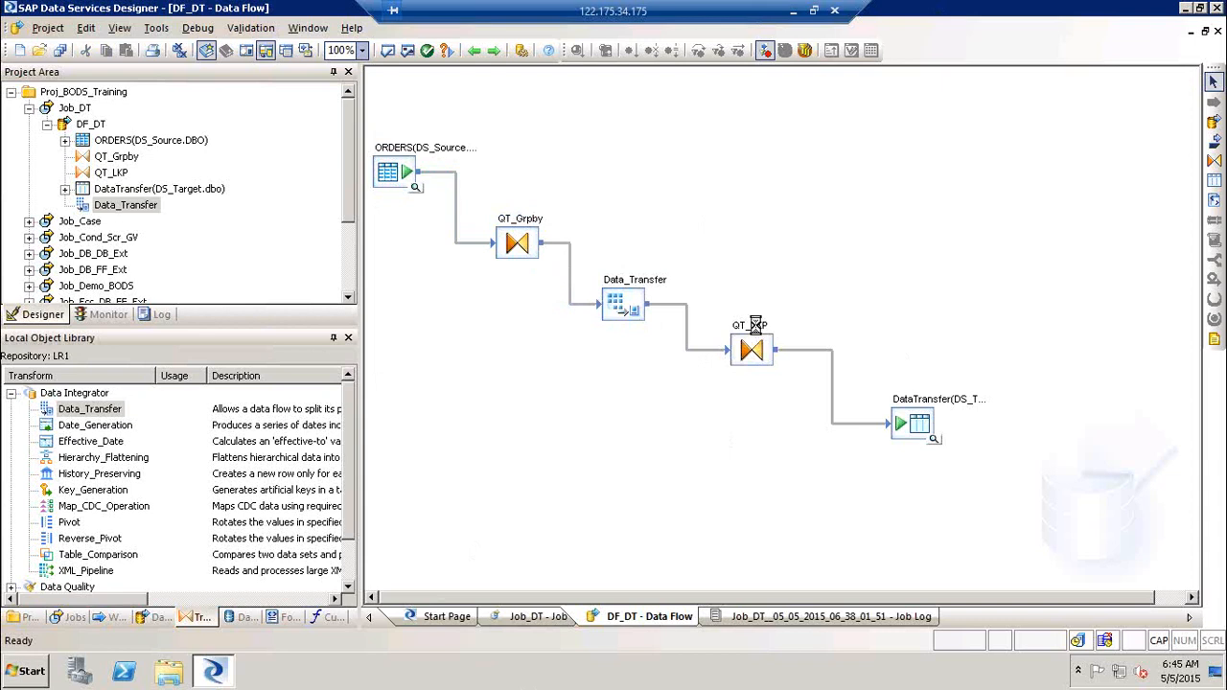
Step: View the ORDERID lookup mapping in QT_LKP, locate the ORDERS table in the DS_Source datastore, and return to DF_DT
double_click(755, 326)
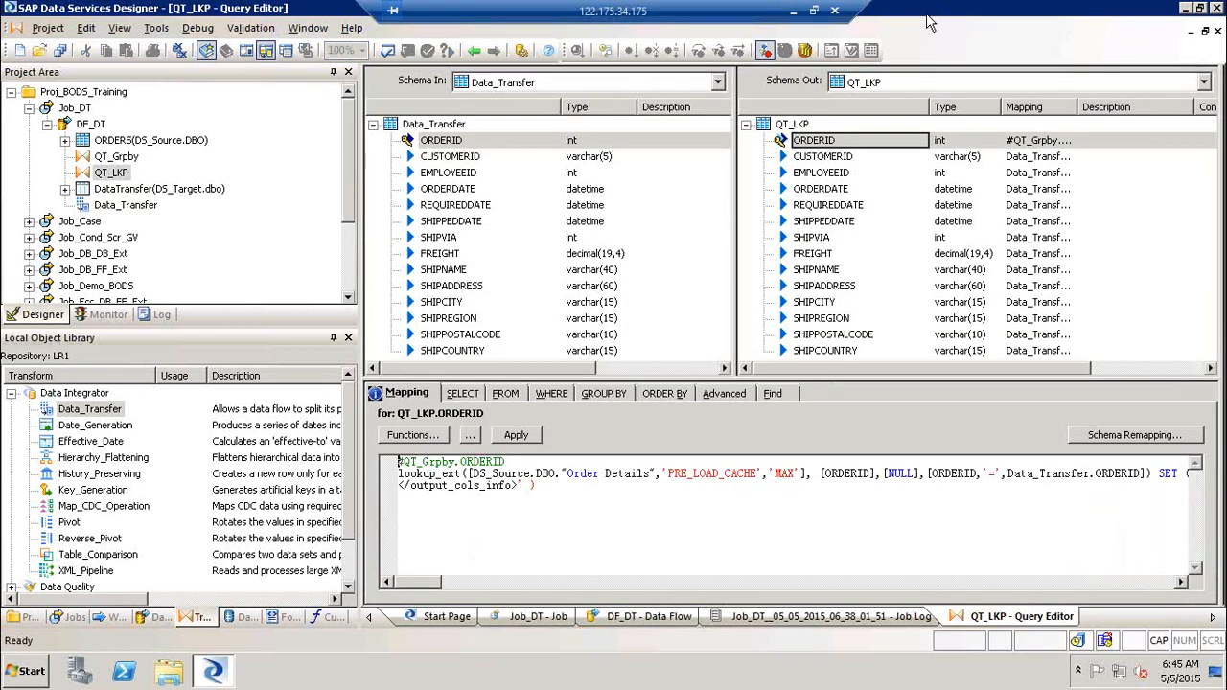
left_click(241, 619)
left_click(117, 474)
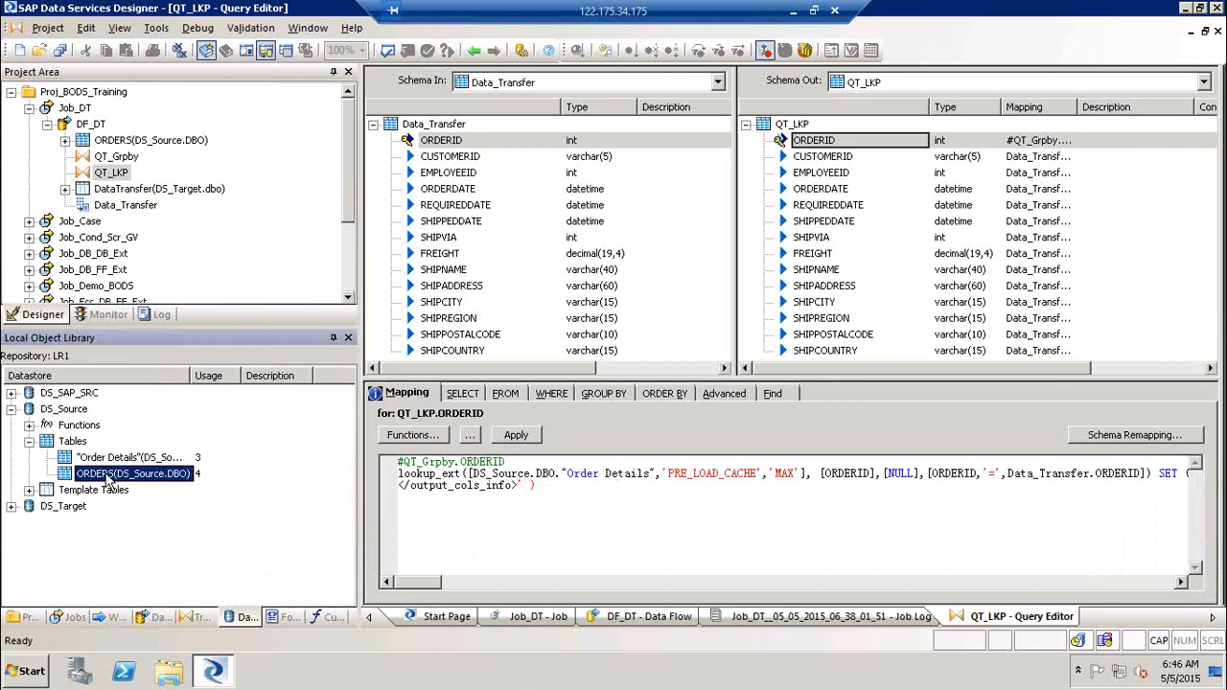
left_click(473, 50)
Step: Compare the ORDERS source in DF_DT with the ORDERS and Order Details tables in DS_Source, and reopen the QT_LKP query
left_click(391, 182)
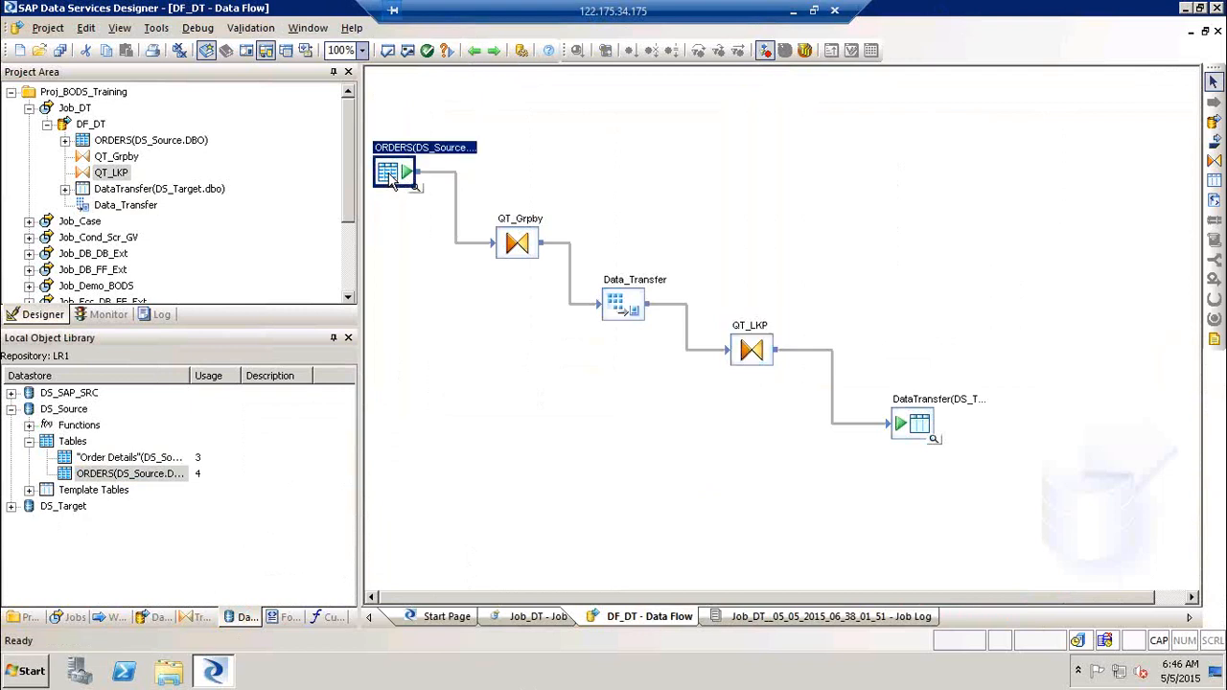
left_click(113, 460)
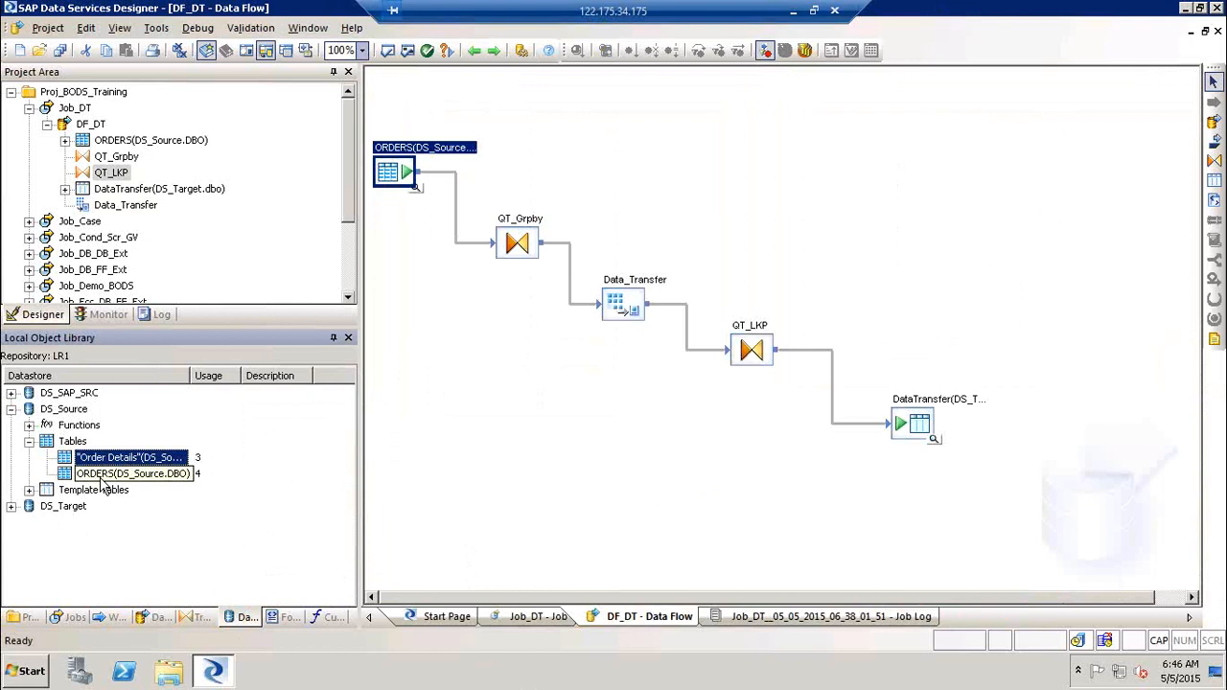
left_click(93, 479)
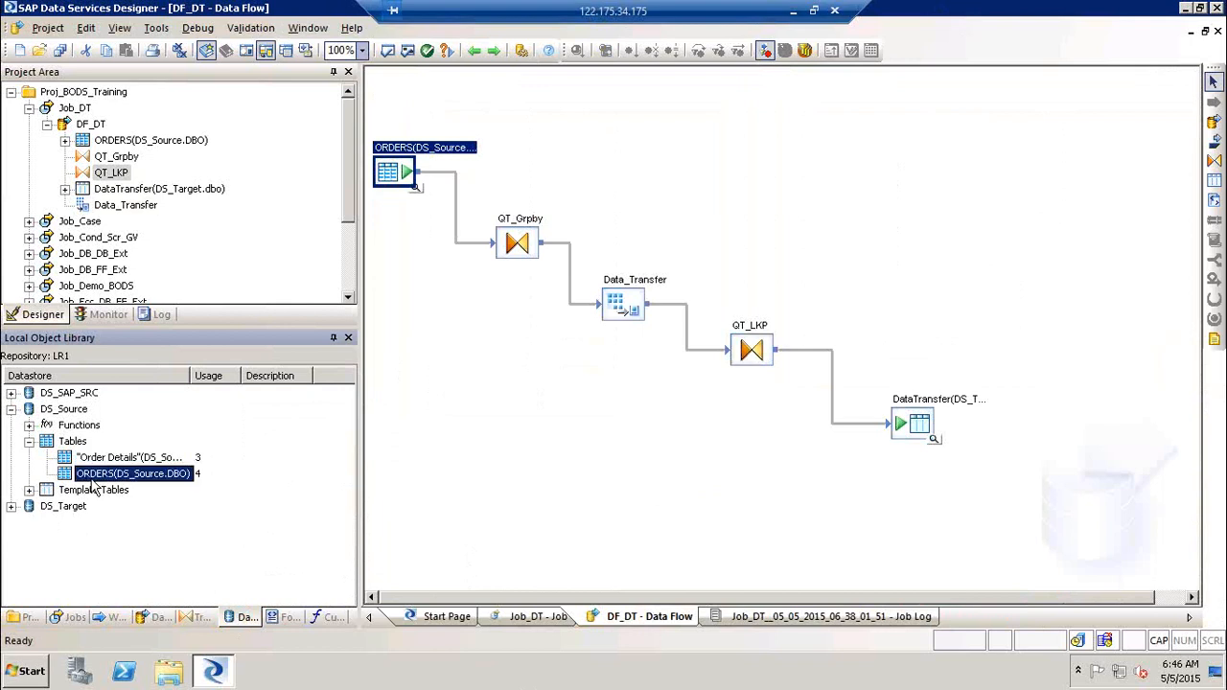
left_click(104, 460)
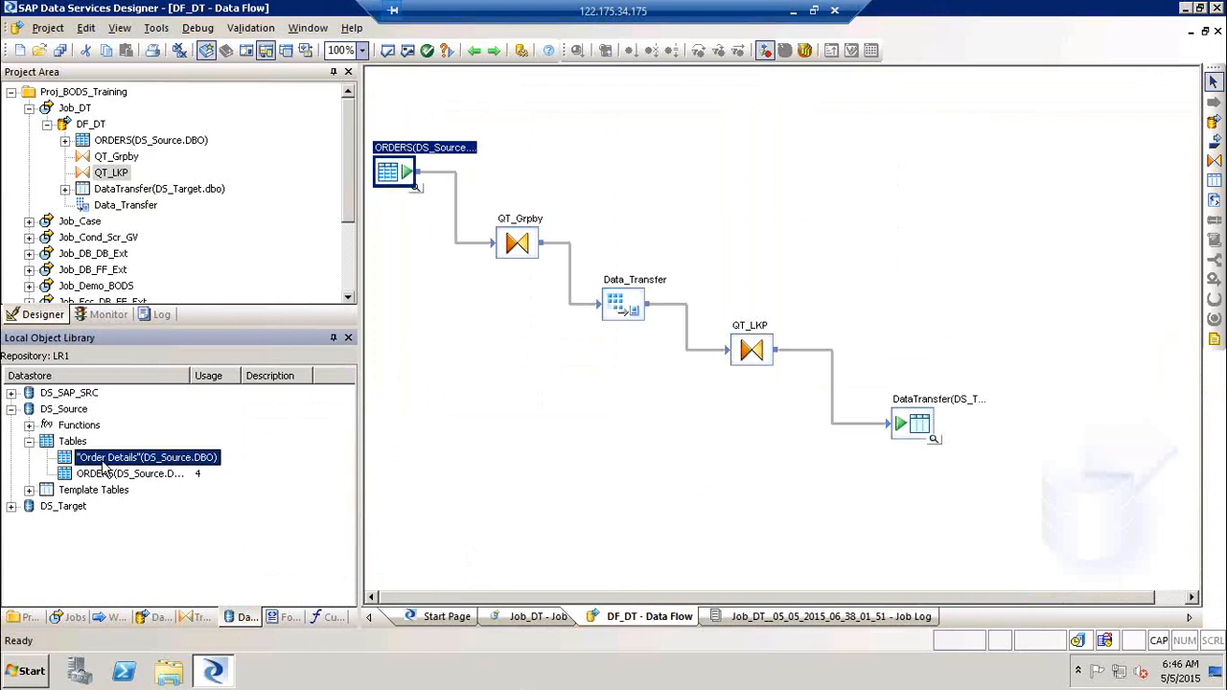
left_click(101, 478)
left_click(108, 459)
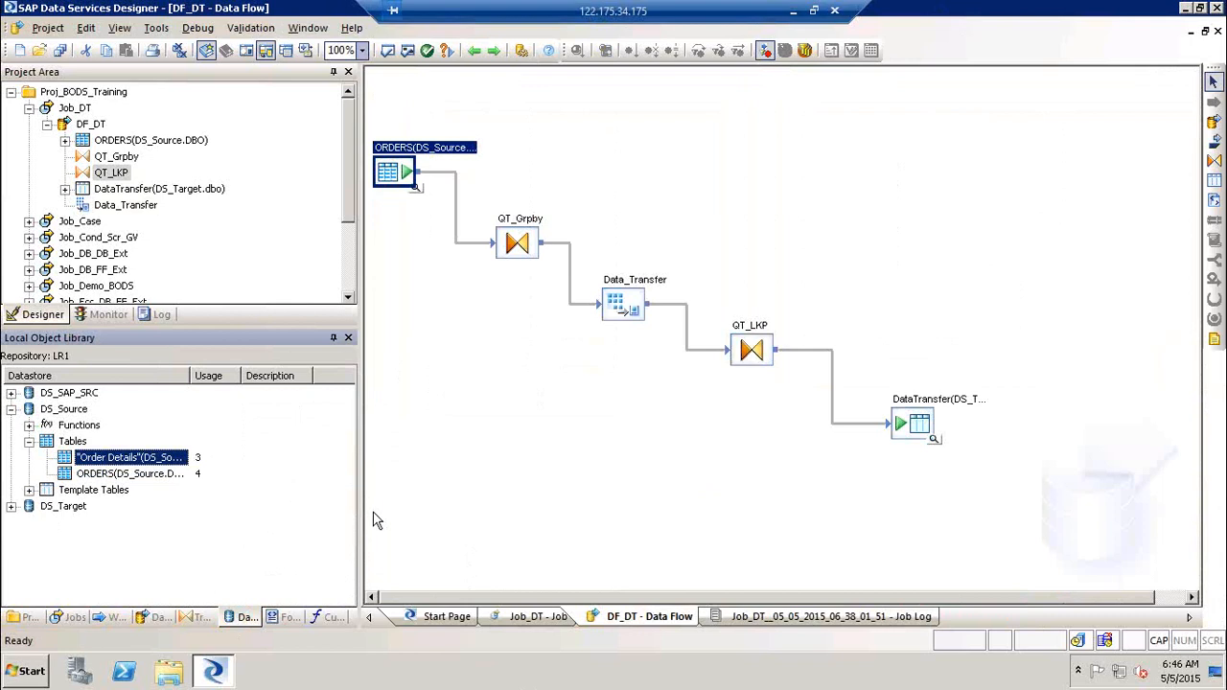
double_click(751, 344)
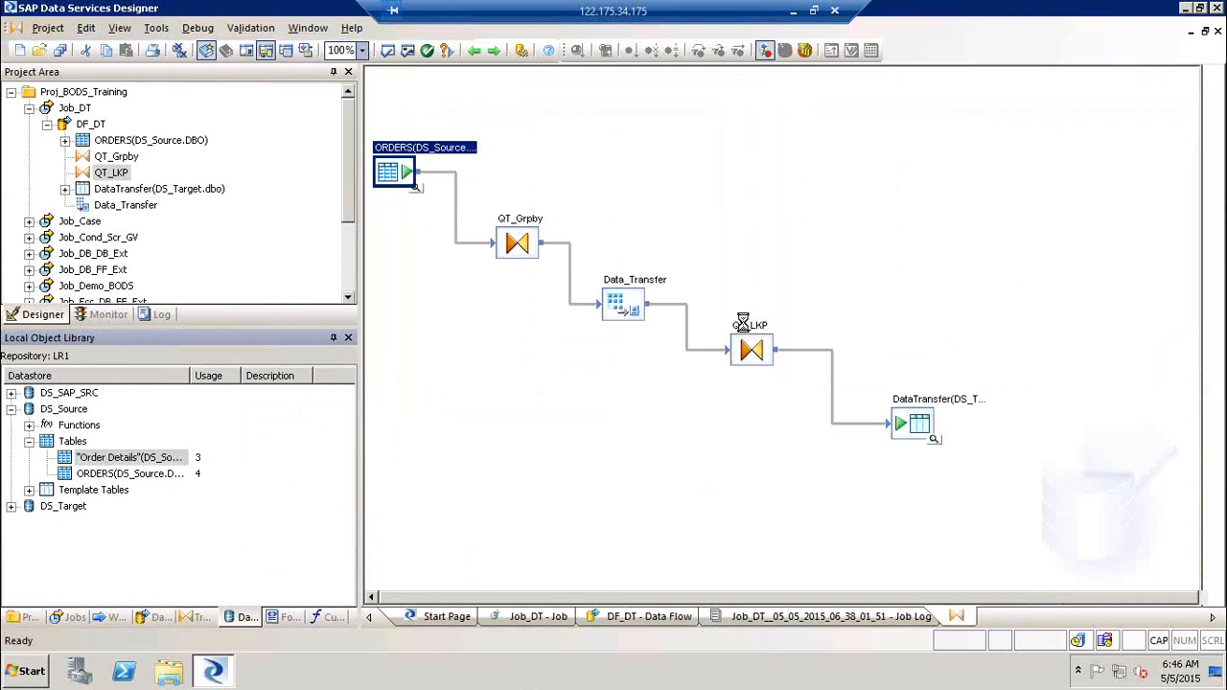
Step: Delete the existing lookup expression from the ORDERID mapping in QT_LKP, keeping the #QT_Grpby.ORDERID comment line
left_click_drag(578, 498, 350, 484)
key("Delete")
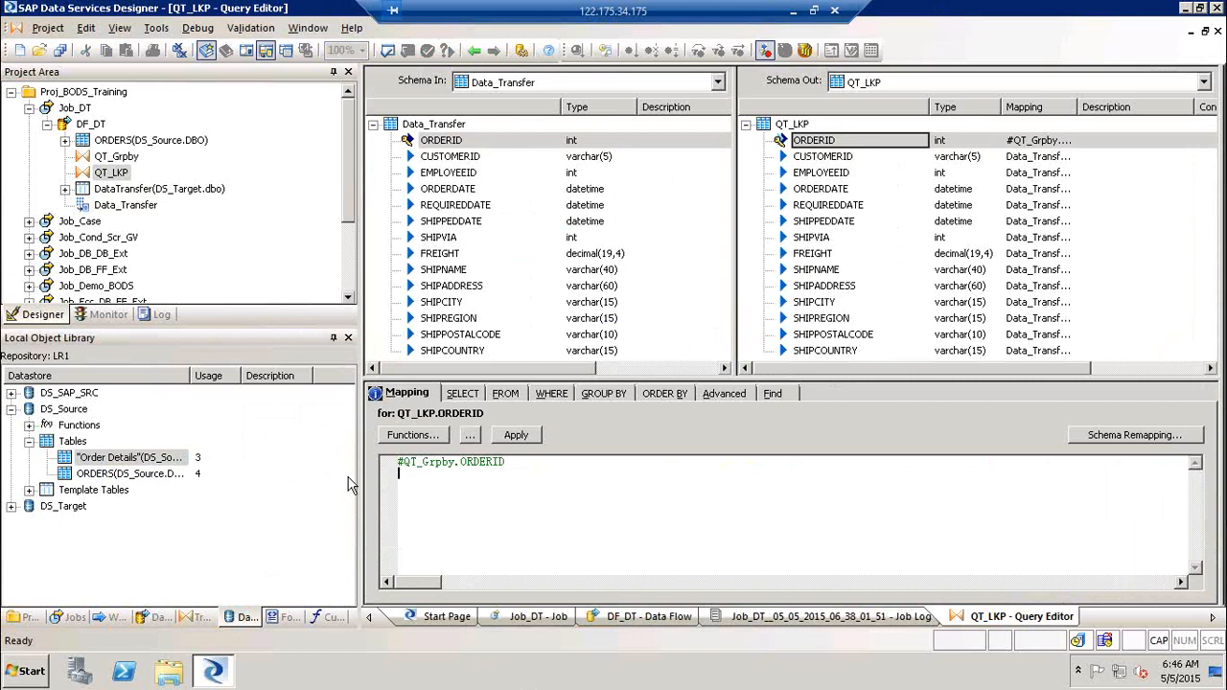
right_click(476, 512)
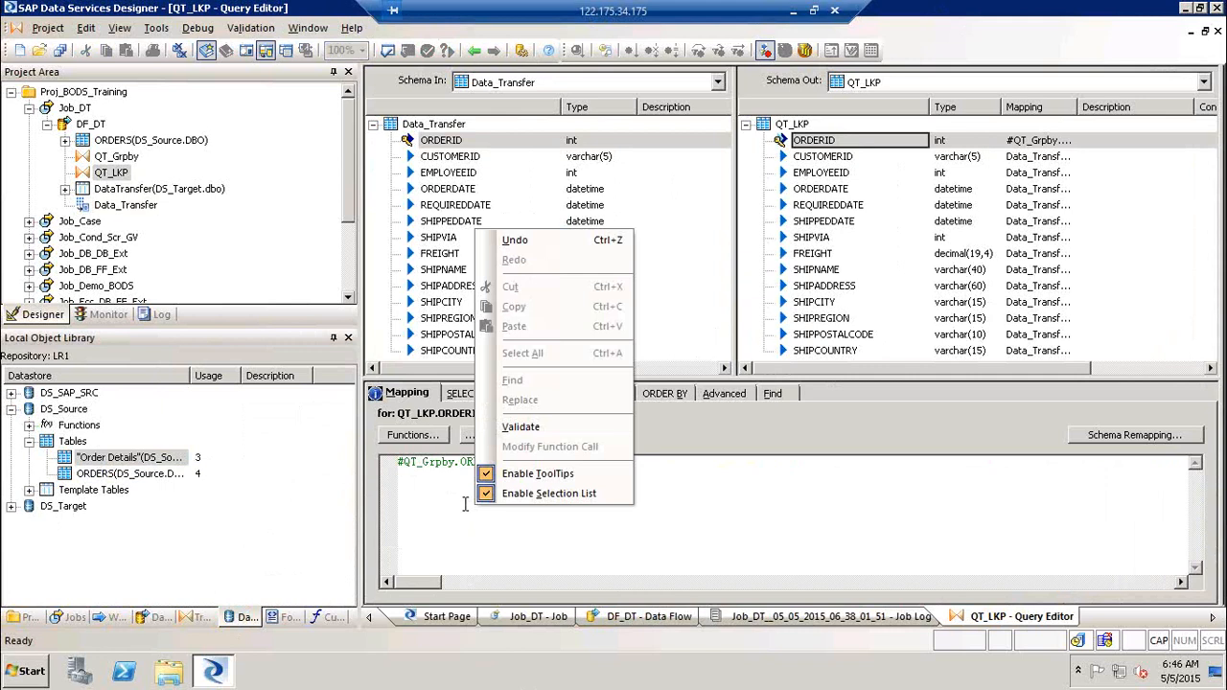
left_click(465, 503)
Step: Insert a lookup_ext function into the ORDERID mapping with "Order Details" from DS_Source as the lookup table
left_click(412, 435)
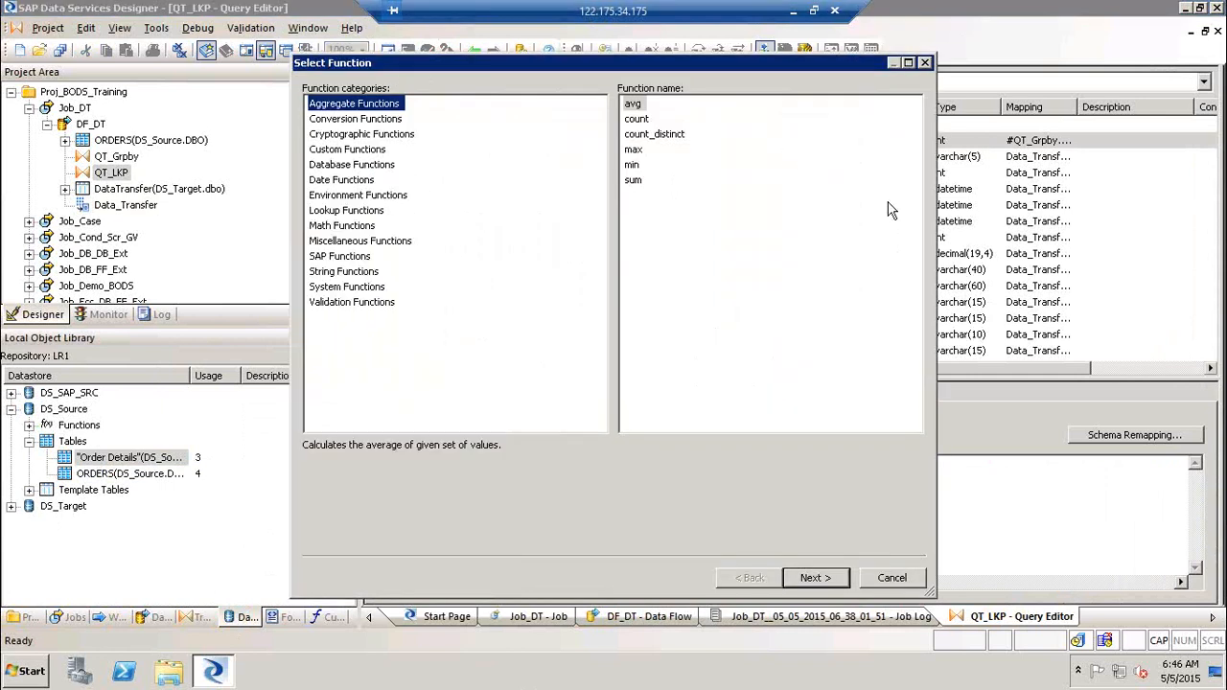
left_click(345, 212)
left_click(652, 120)
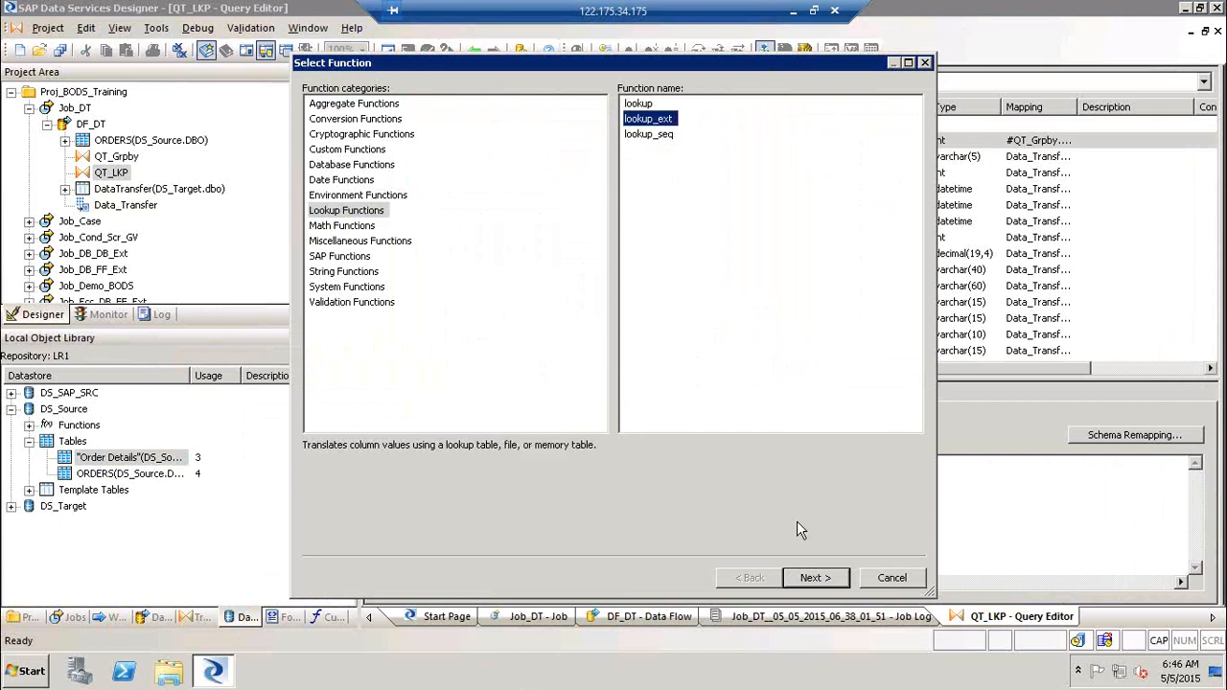
left_click(813, 578)
left_click(540, 92)
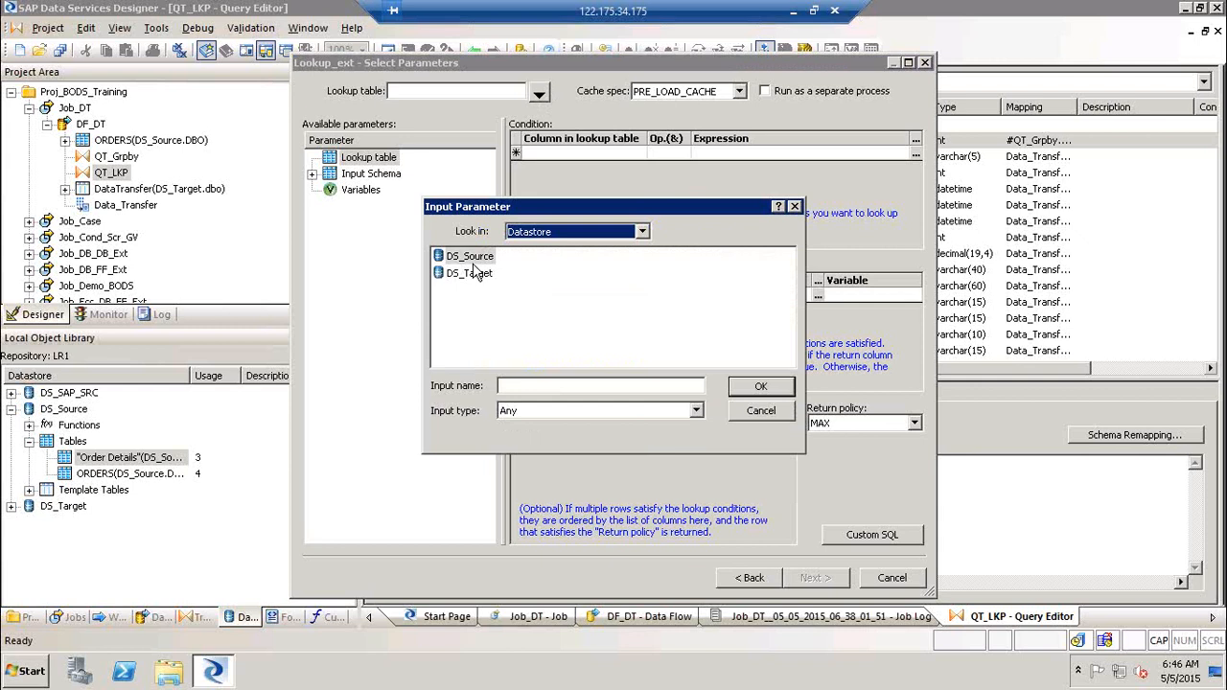
double_click(470, 257)
left_click(496, 257)
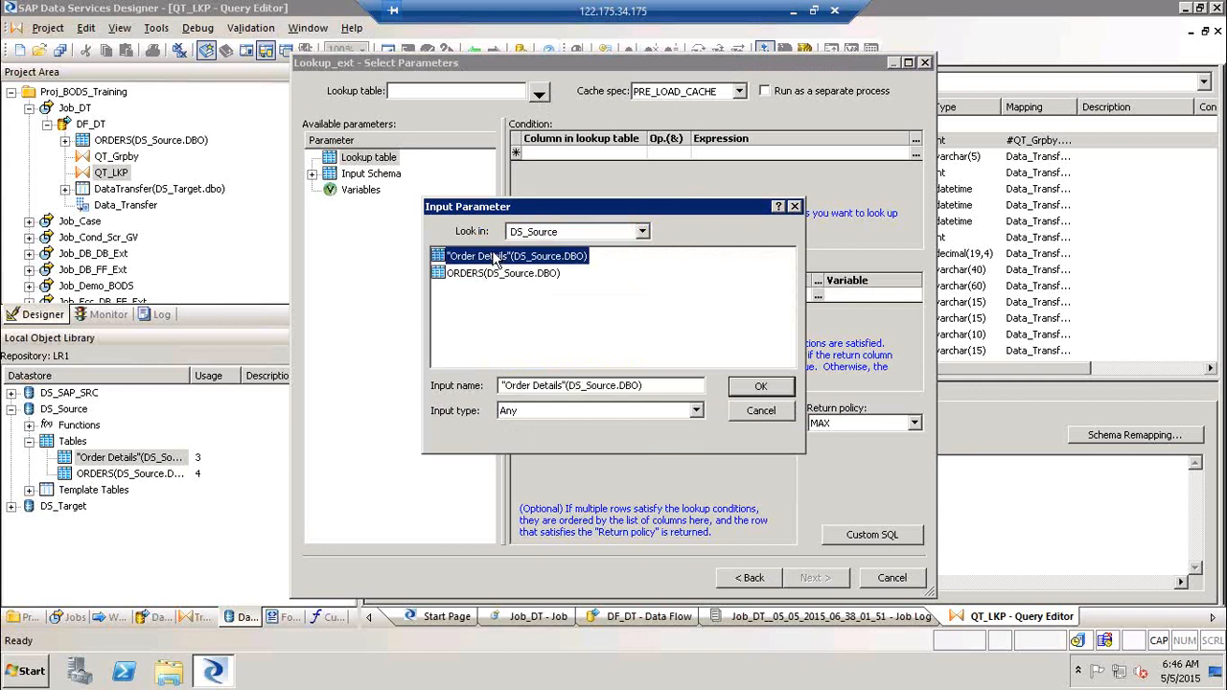
left_click(757, 385)
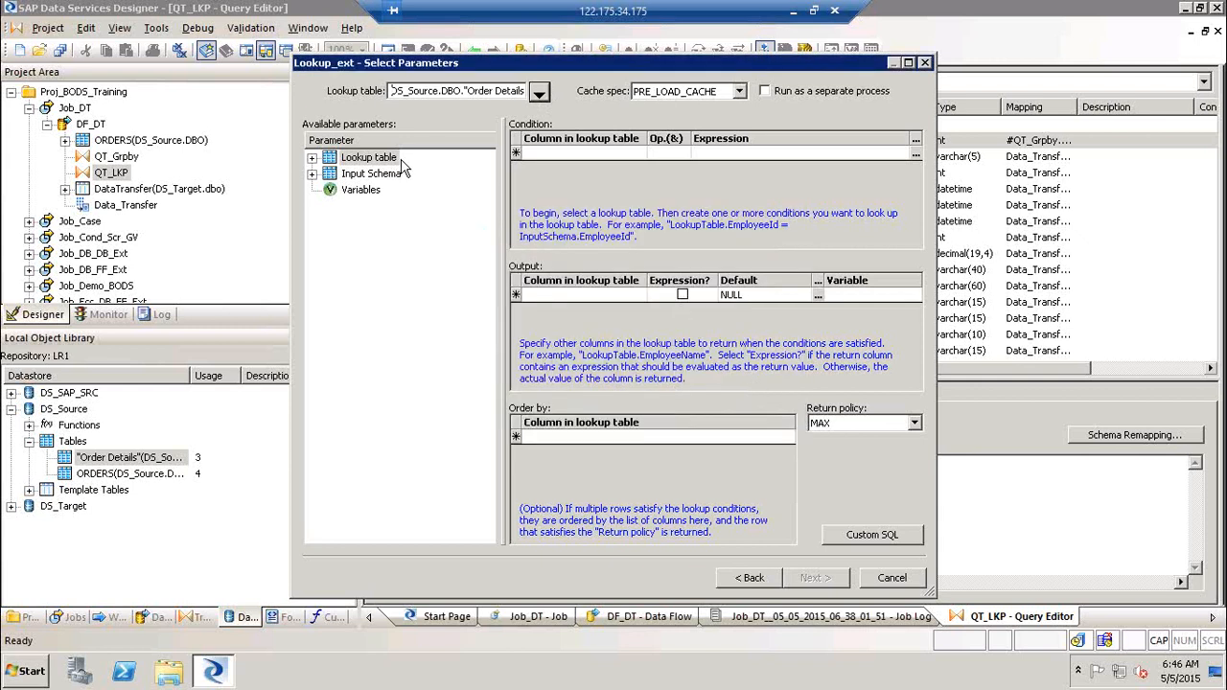
Step: Set the lookup condition so that the lookup table's ORDERID equals Data_Transfer.ORDERID from the input schema
double_click(326, 159)
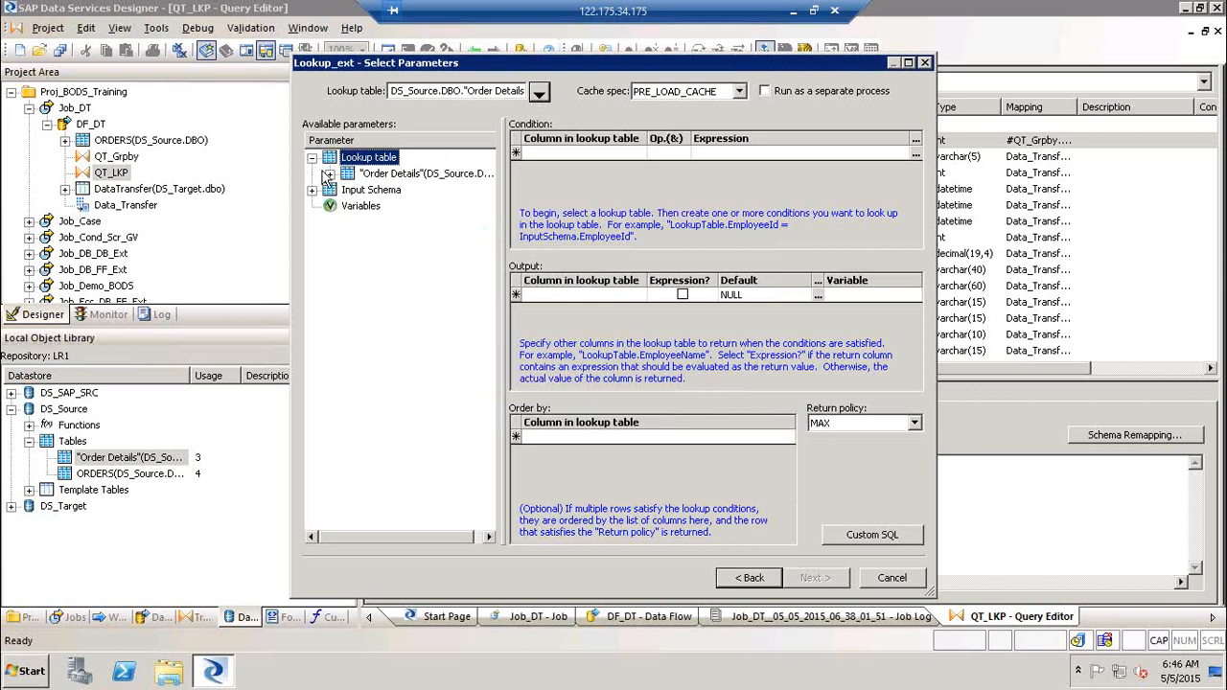
left_click(395, 174)
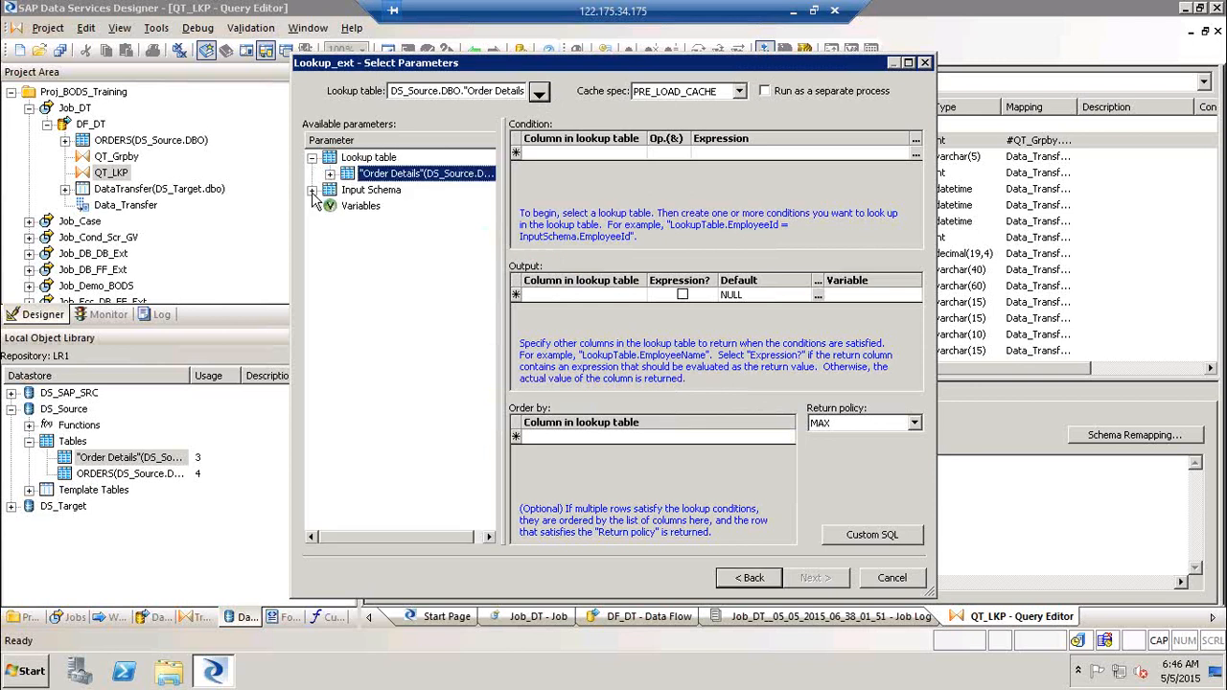
left_click(311, 191)
left_click(391, 209)
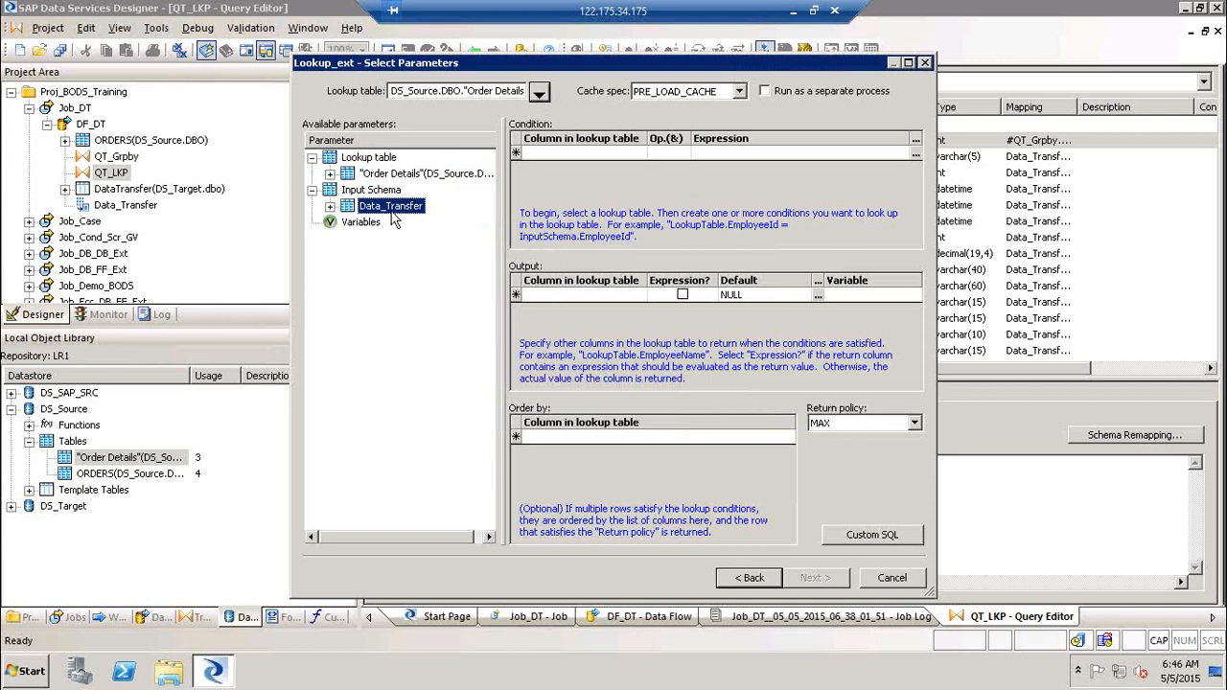
left_click(330, 207)
left_click(636, 154)
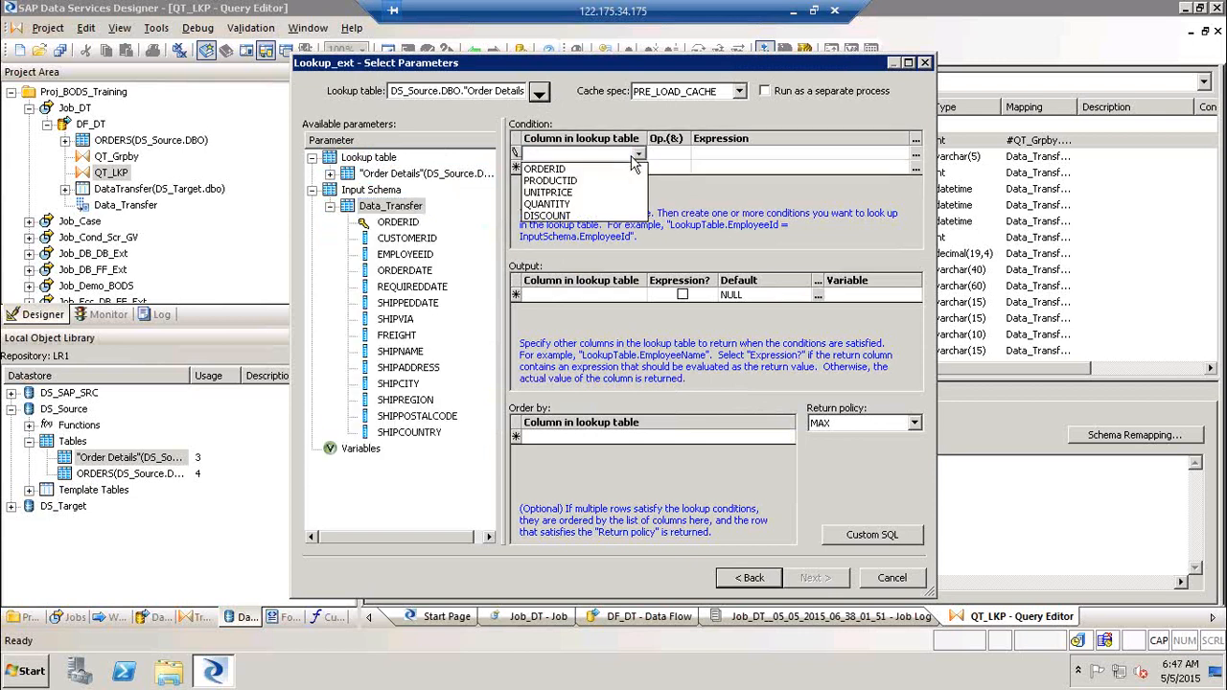
left_click(583, 170)
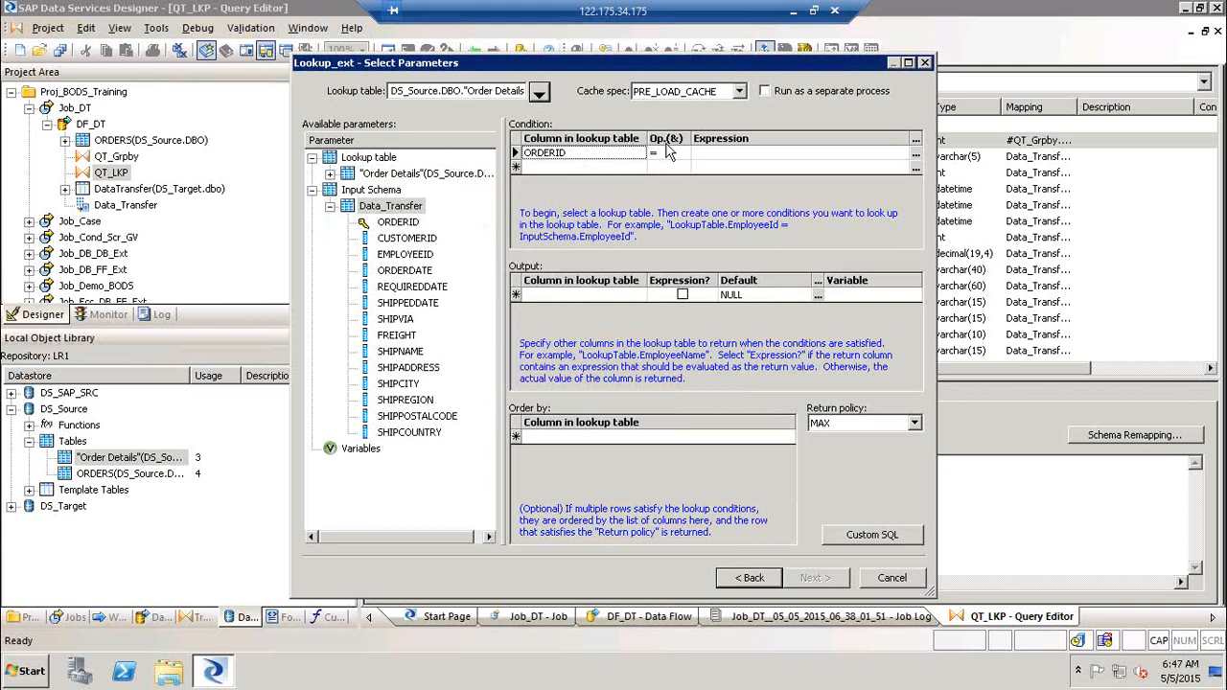
left_click_drag(388, 224, 756, 161)
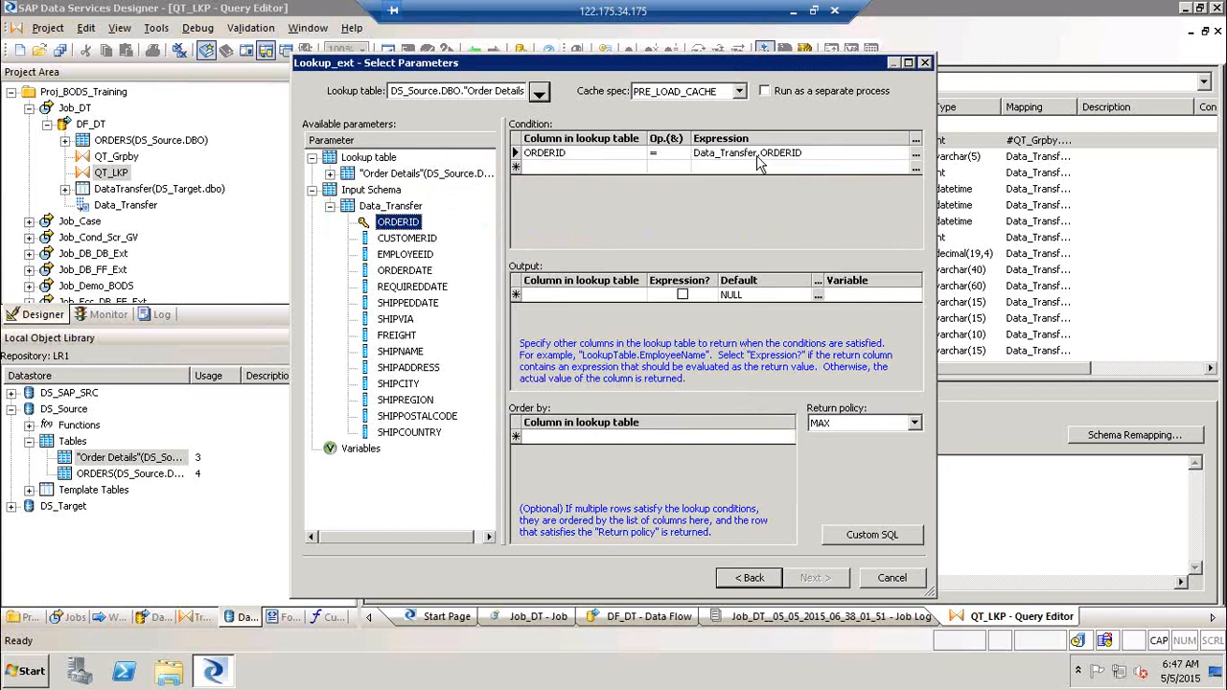
Step: Return ORDERID as the lookup output column with default NULL and finish the lookup_ext function
left_click(630, 300)
left_click(599, 310)
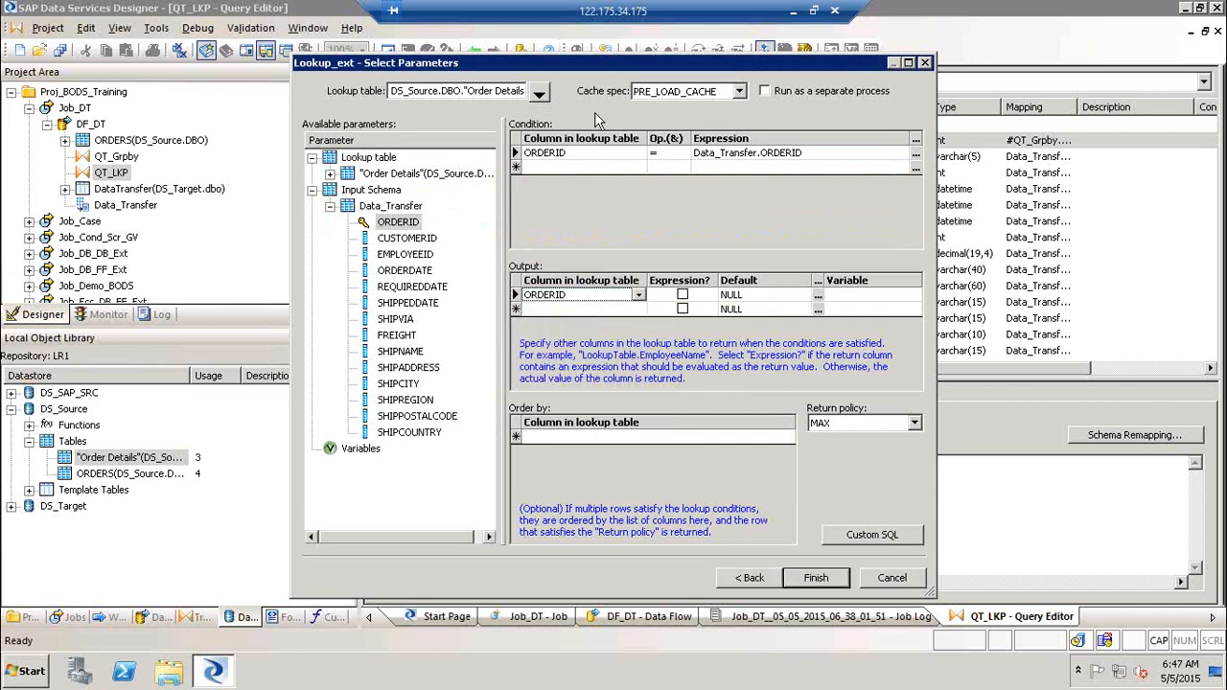
left_click(746, 295)
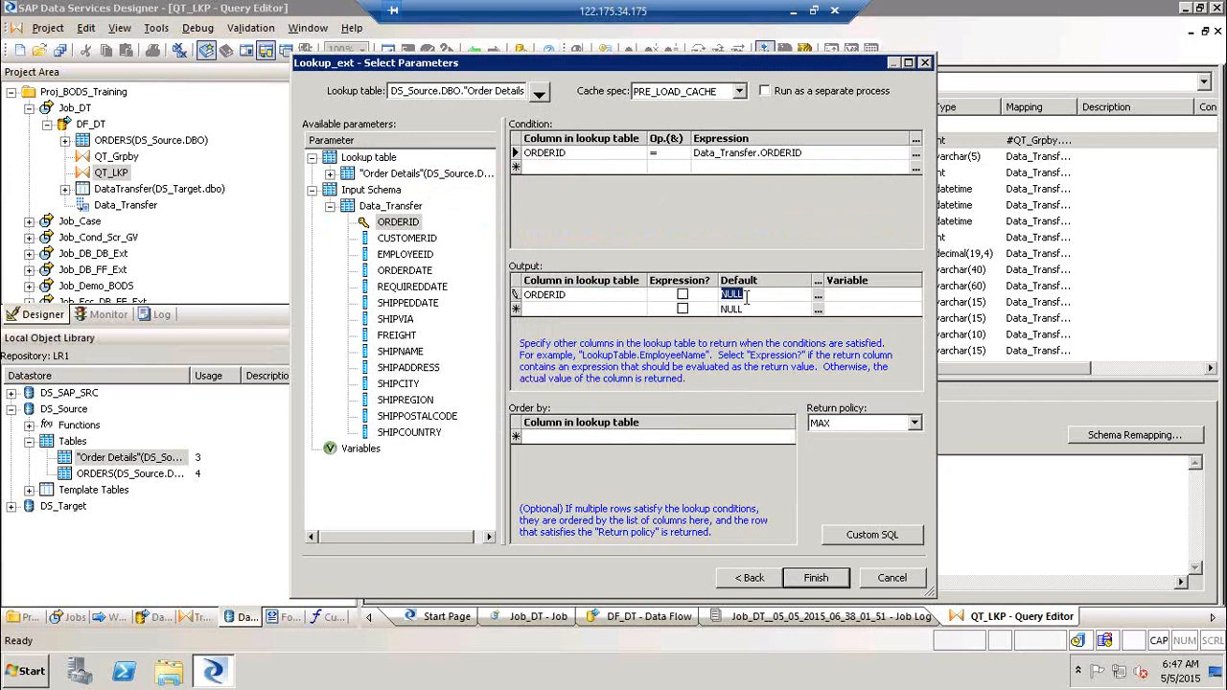
left_click(826, 581)
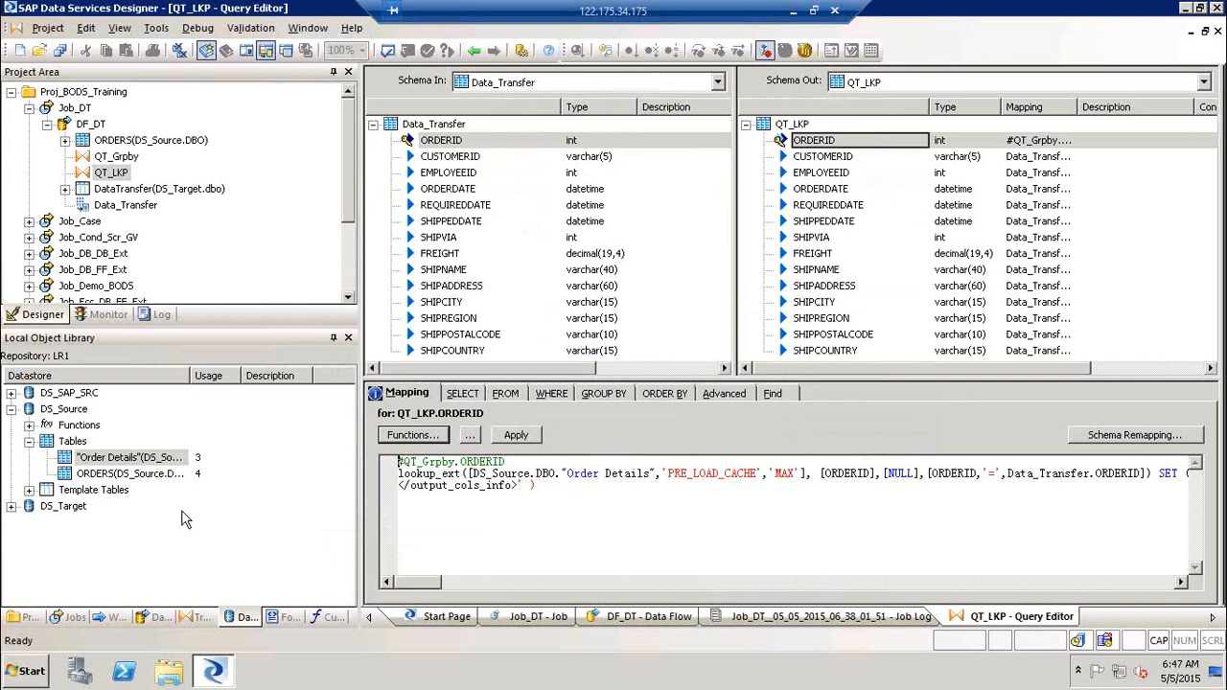
Step: Compare the ORDERS and "Order Details" tables in the DS_Source datastore as source and lookup table for the ORDERID lookup
left_click(98, 476)
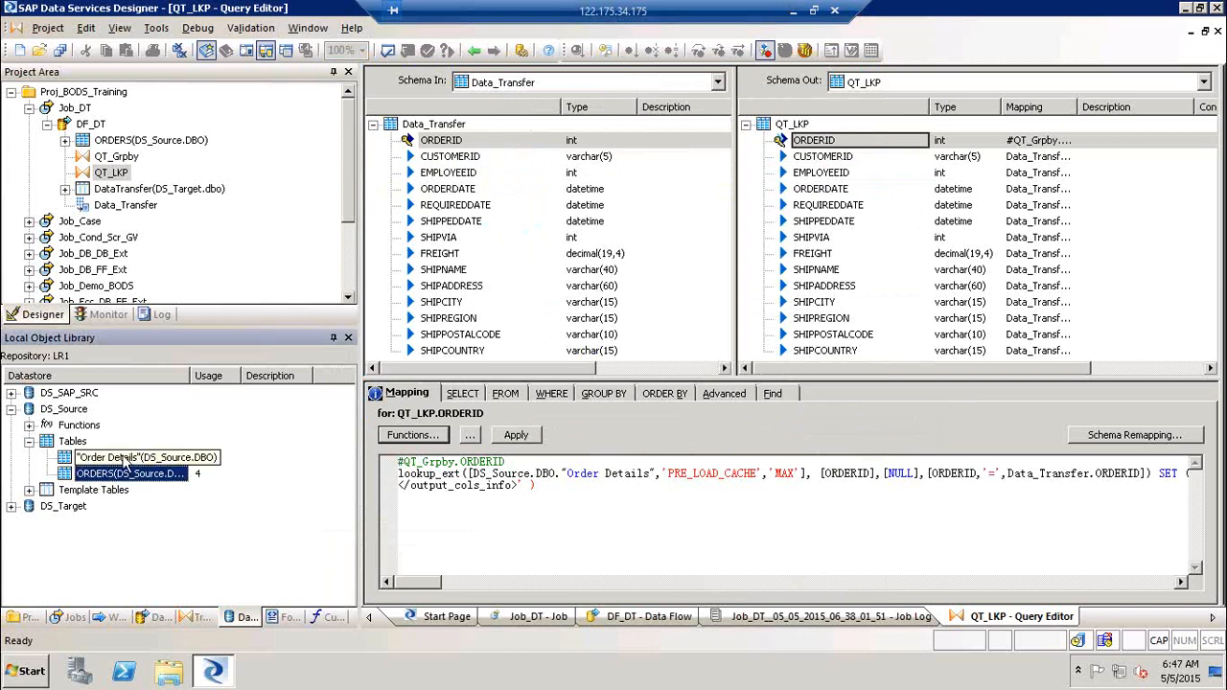
left_click(144, 458)
left_click(113, 475)
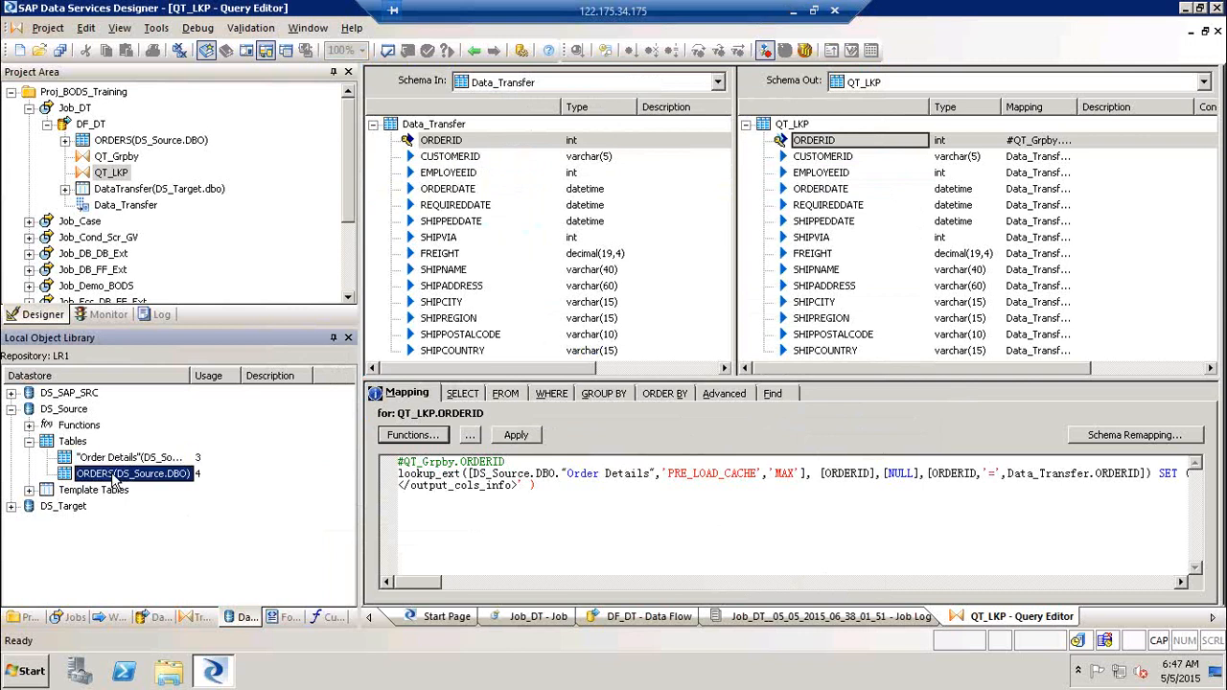
left_click(115, 460)
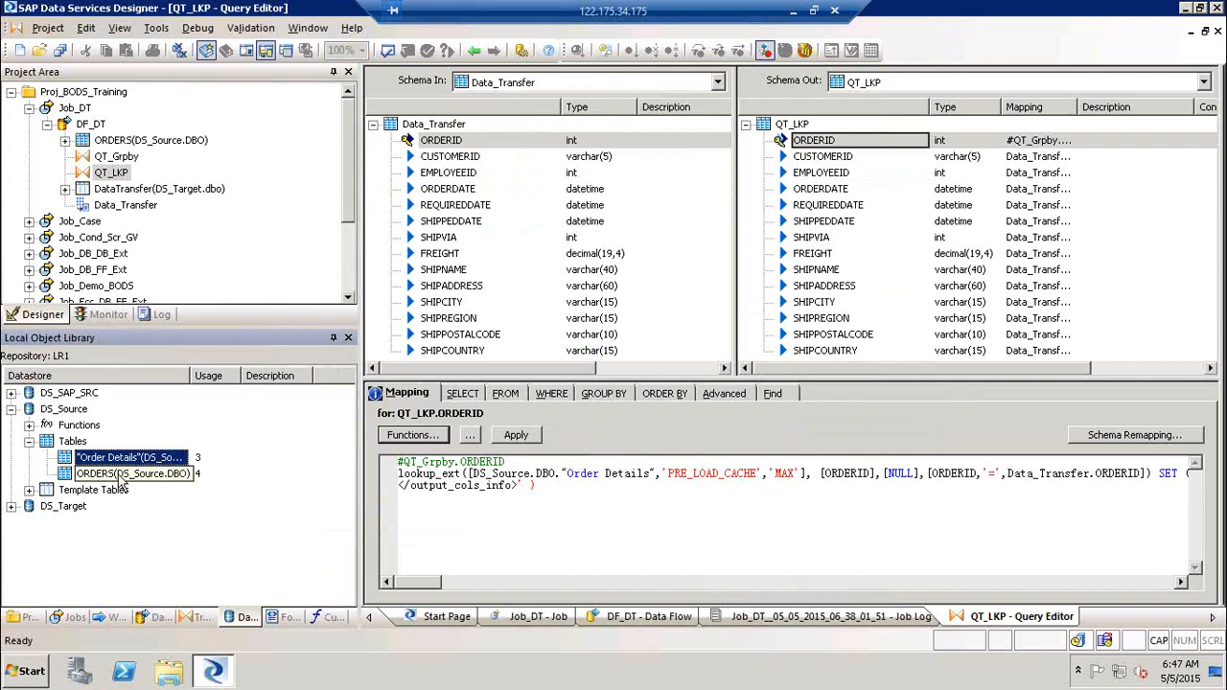
left_click(121, 476)
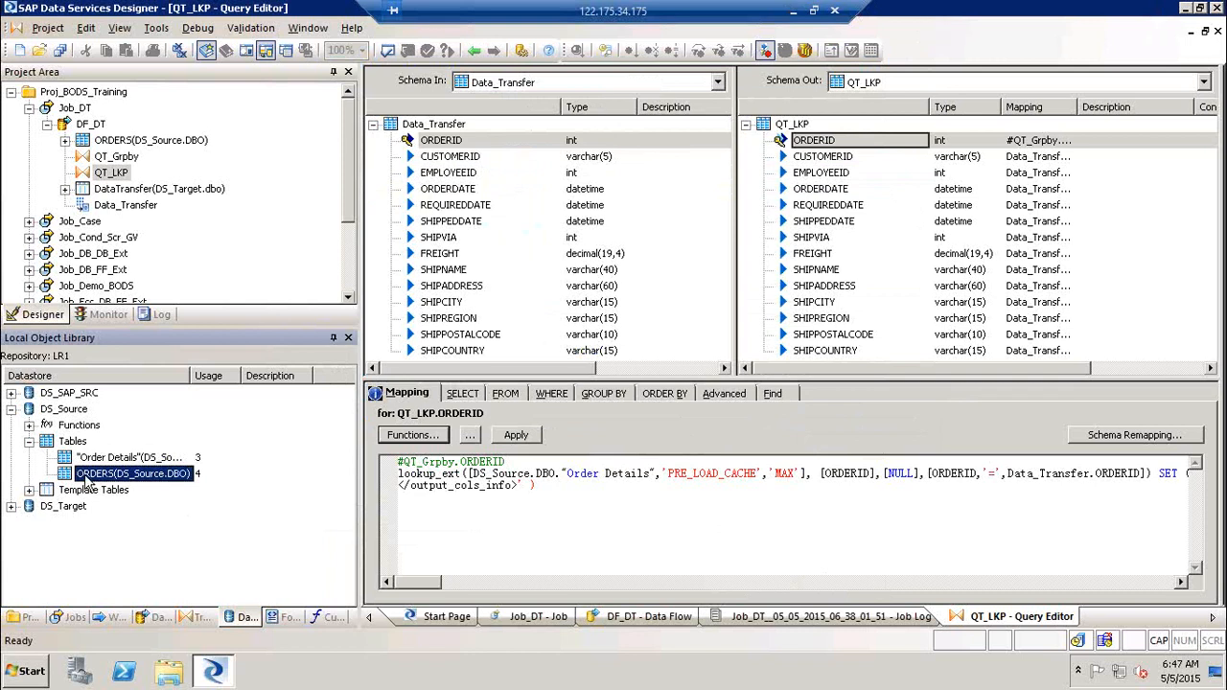
left_click(107, 458)
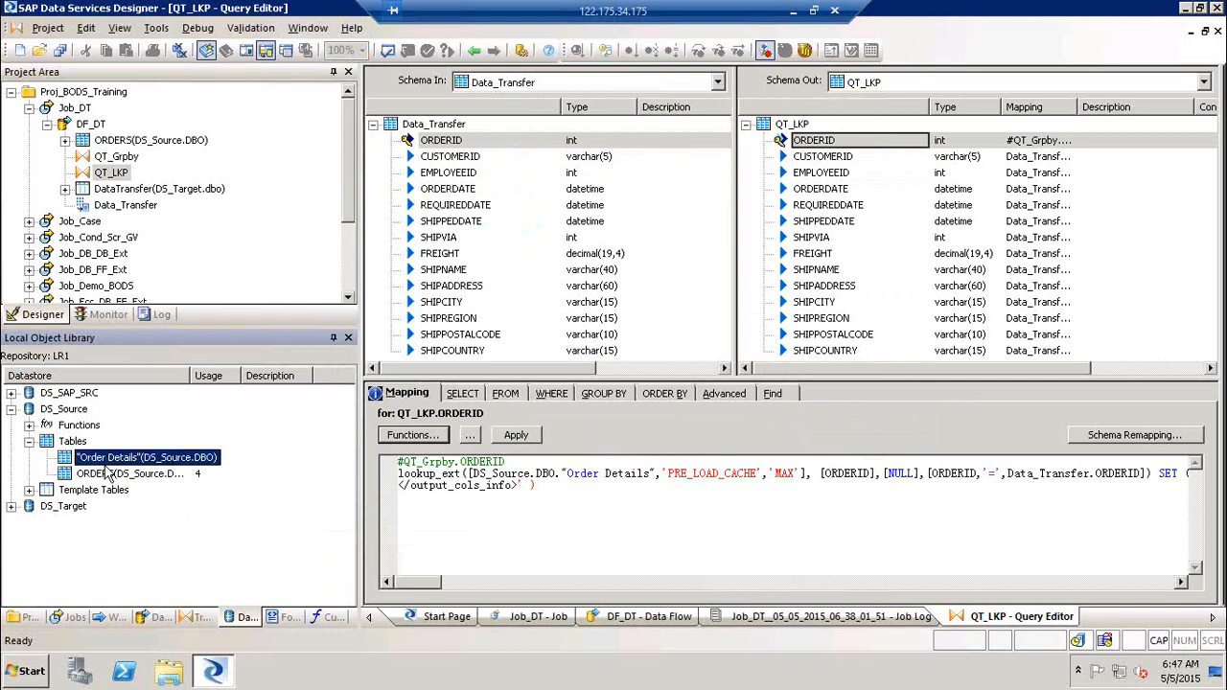
left_click(108, 475)
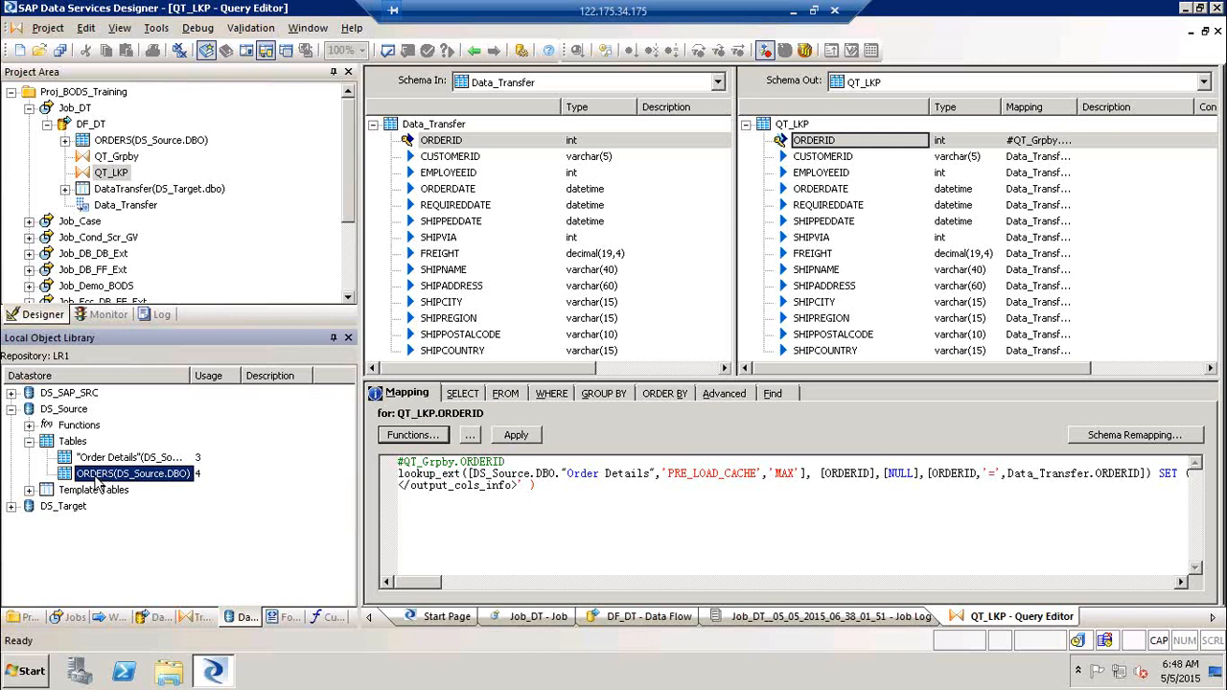
left_click(107, 458)
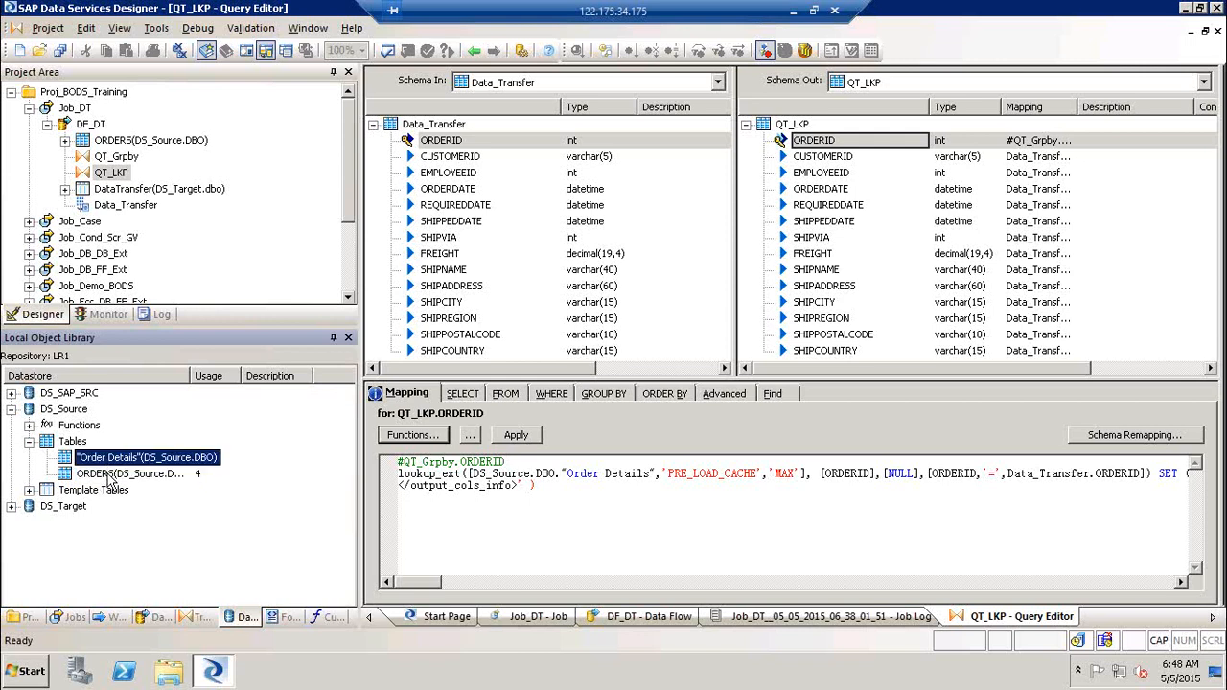
left_click(111, 479)
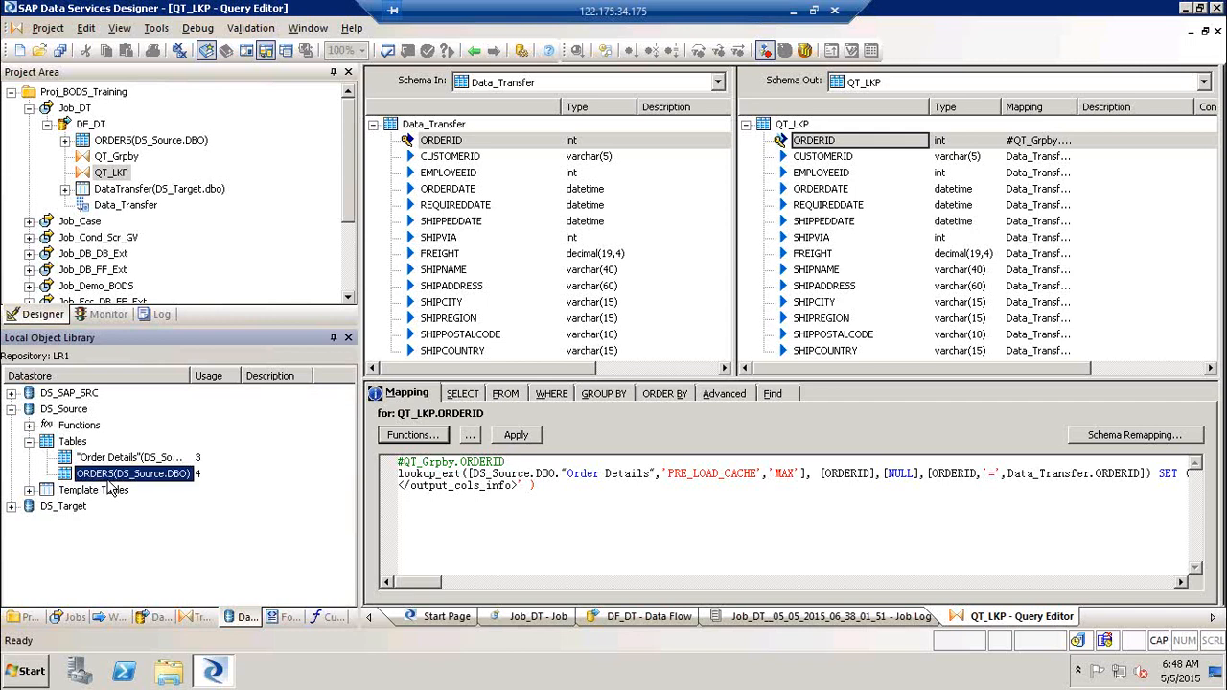
left_click(144, 458)
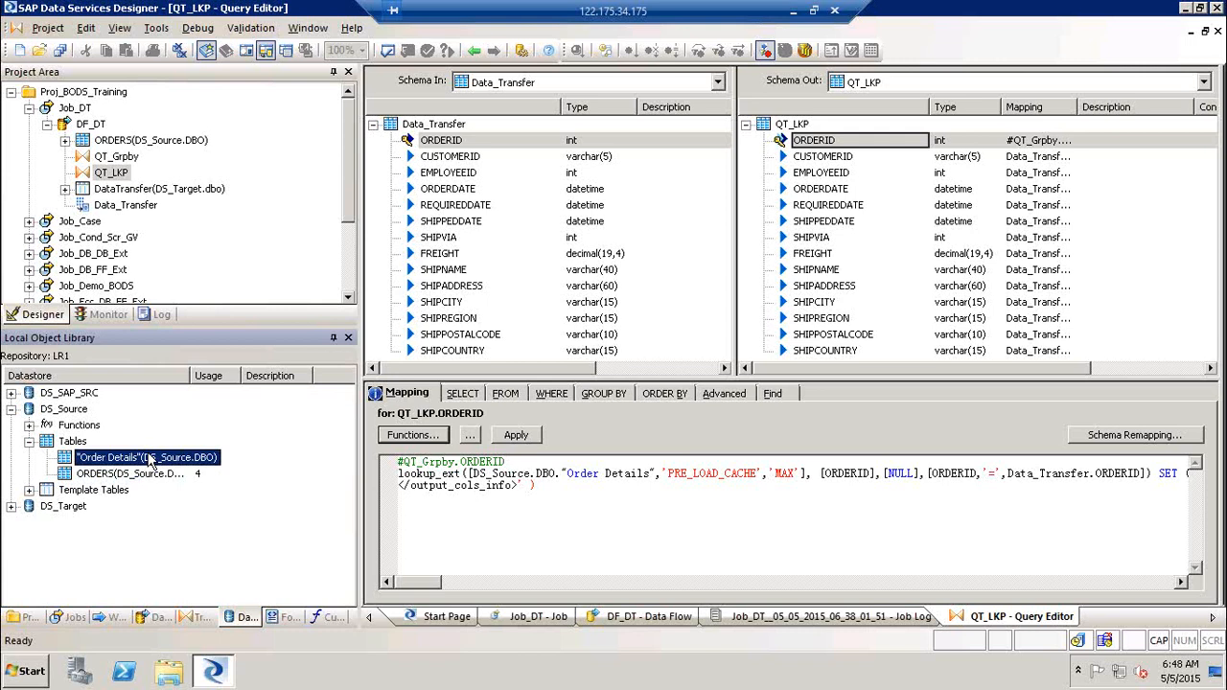
left_click(117, 476)
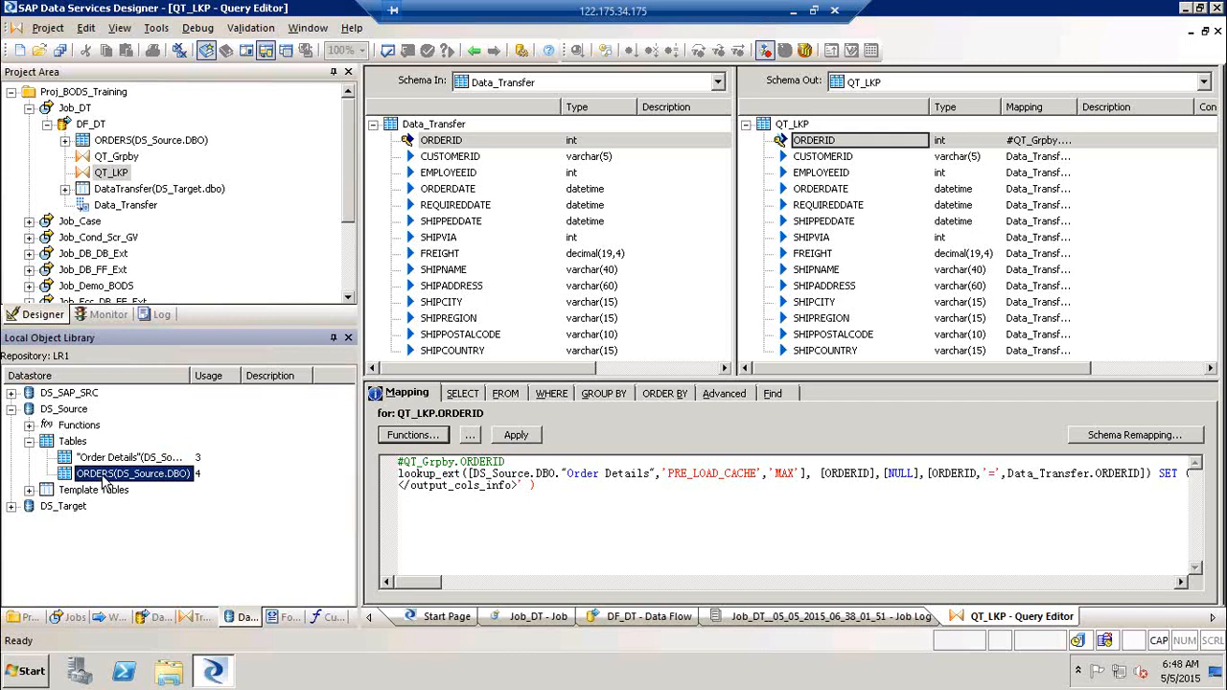
left_click(102, 459)
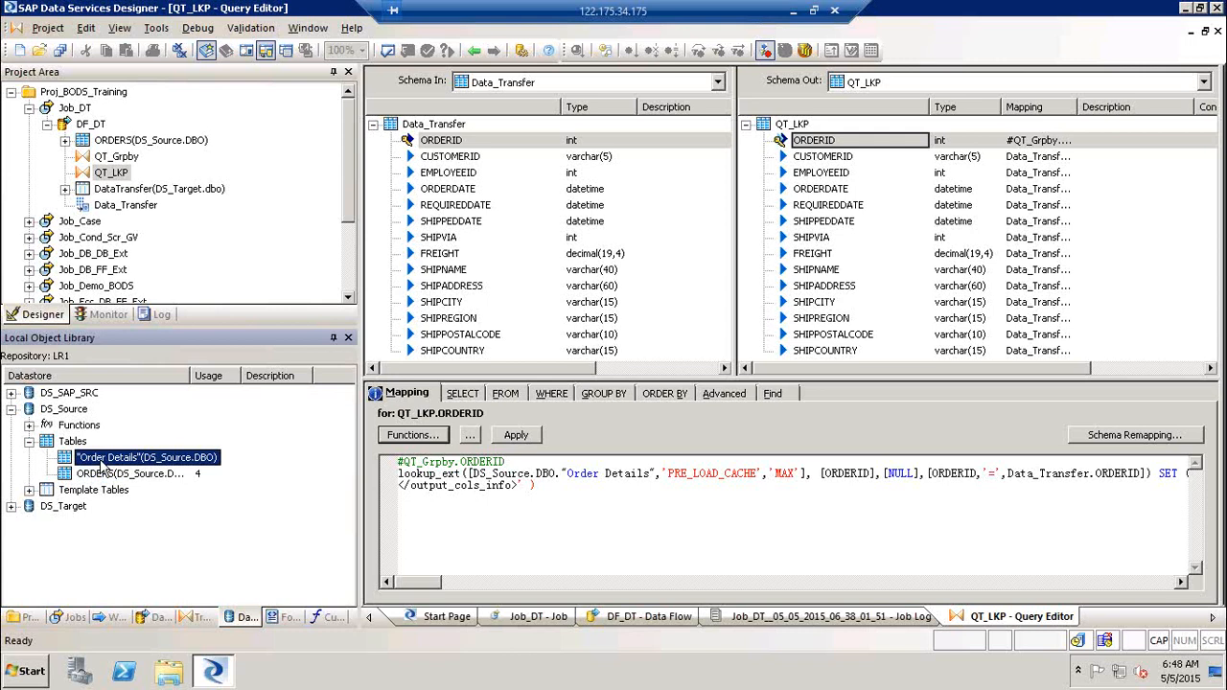
left_click(103, 474)
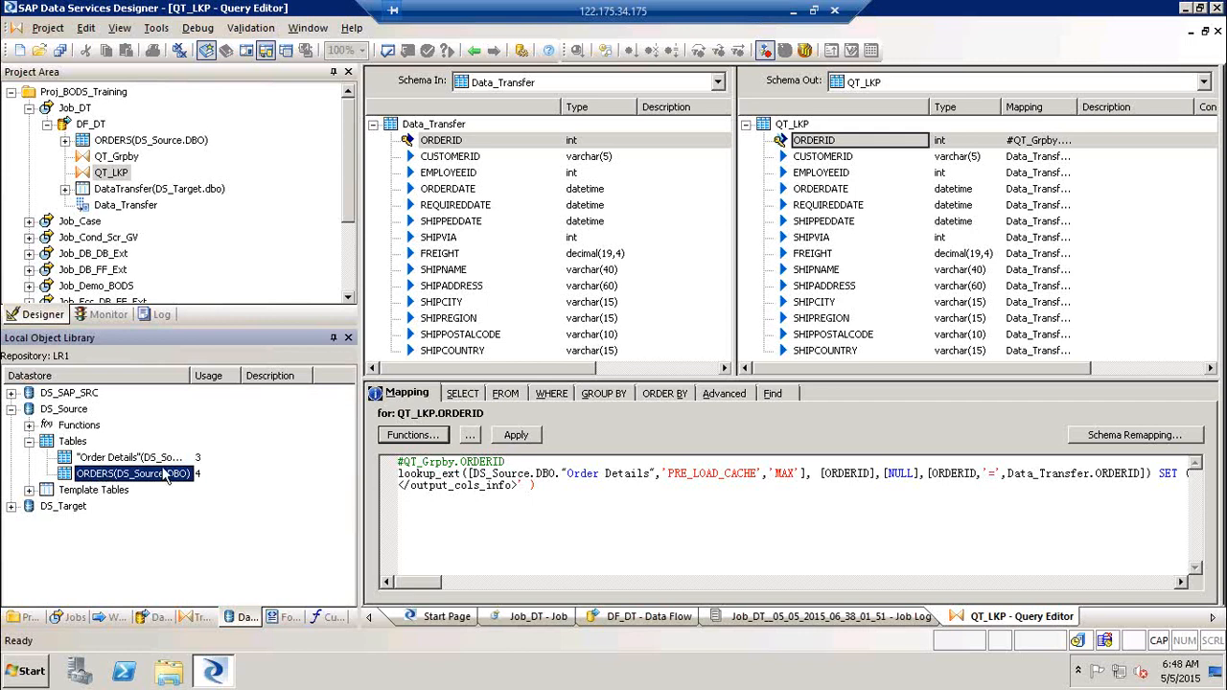
left_click(128, 459)
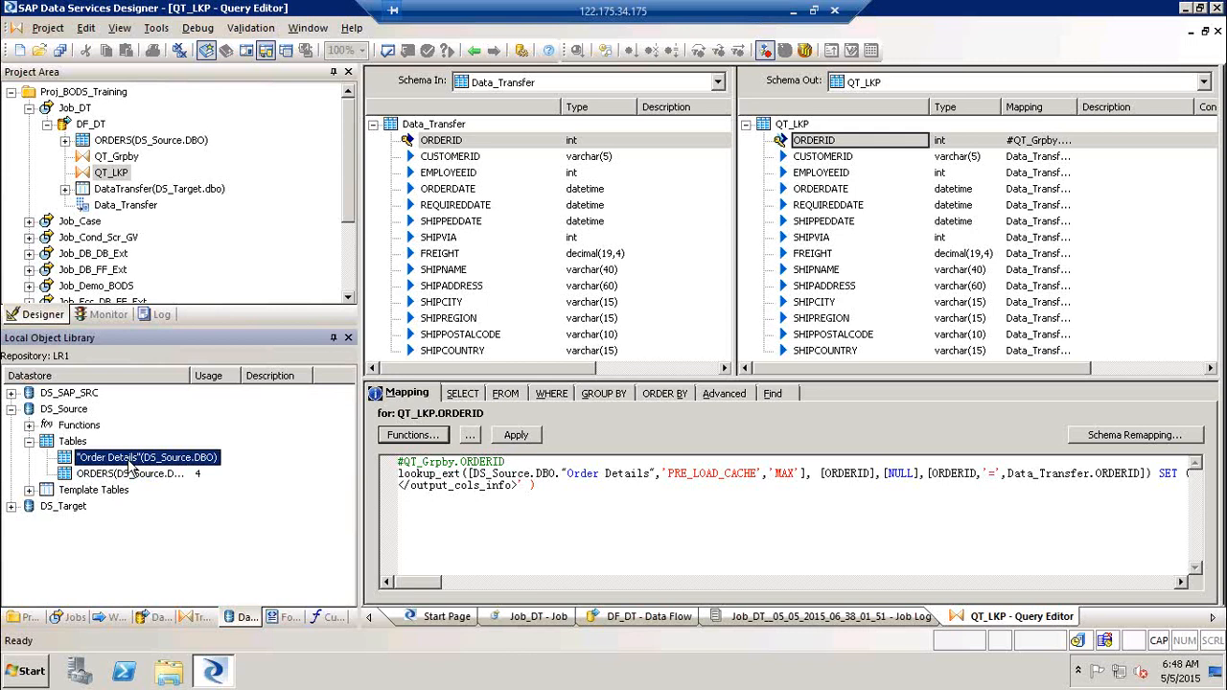
left_click(103, 475)
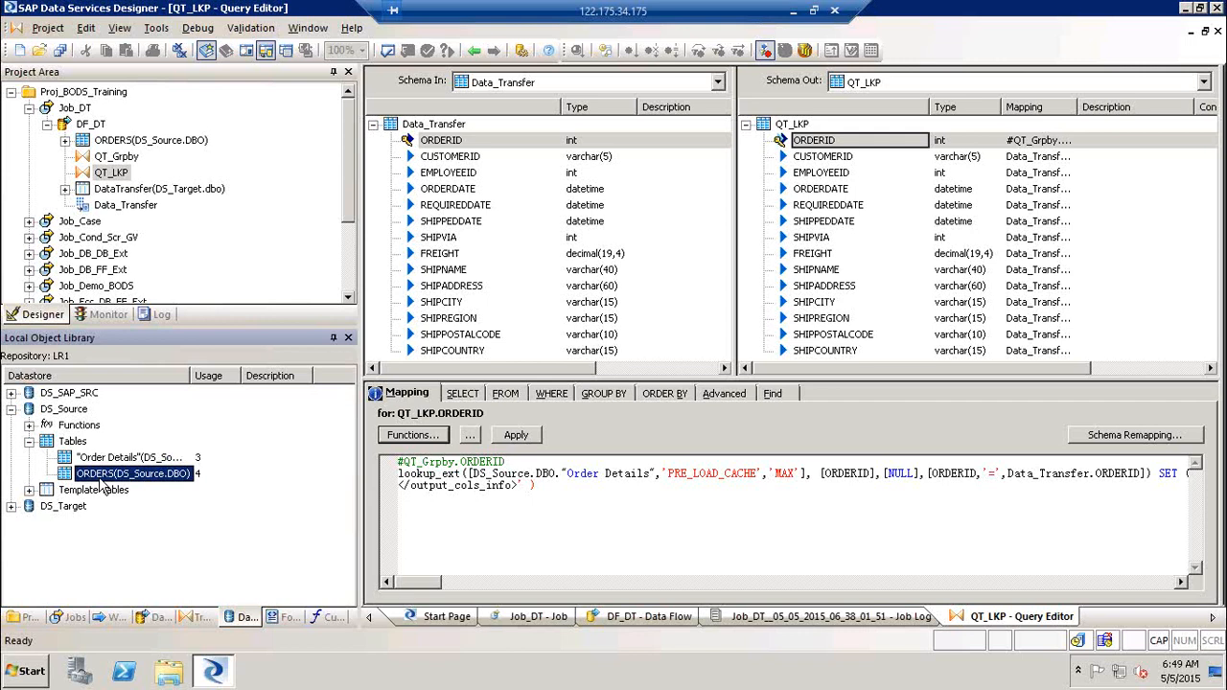
left_click(113, 459)
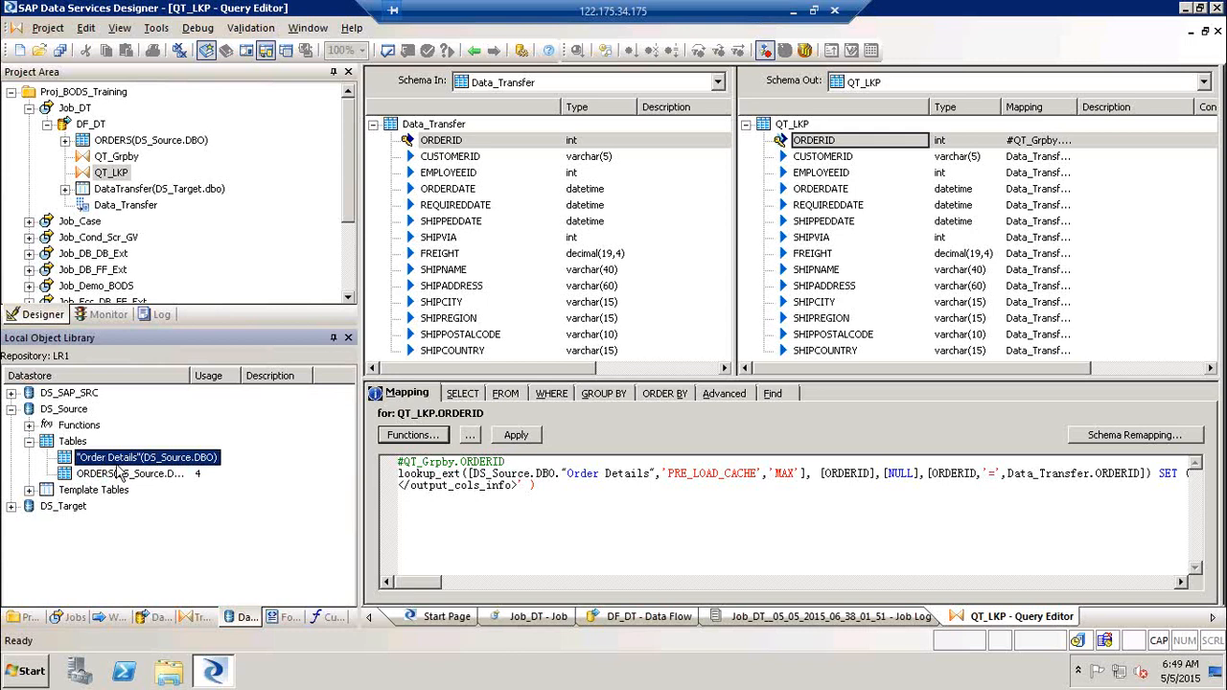
left_click(117, 474)
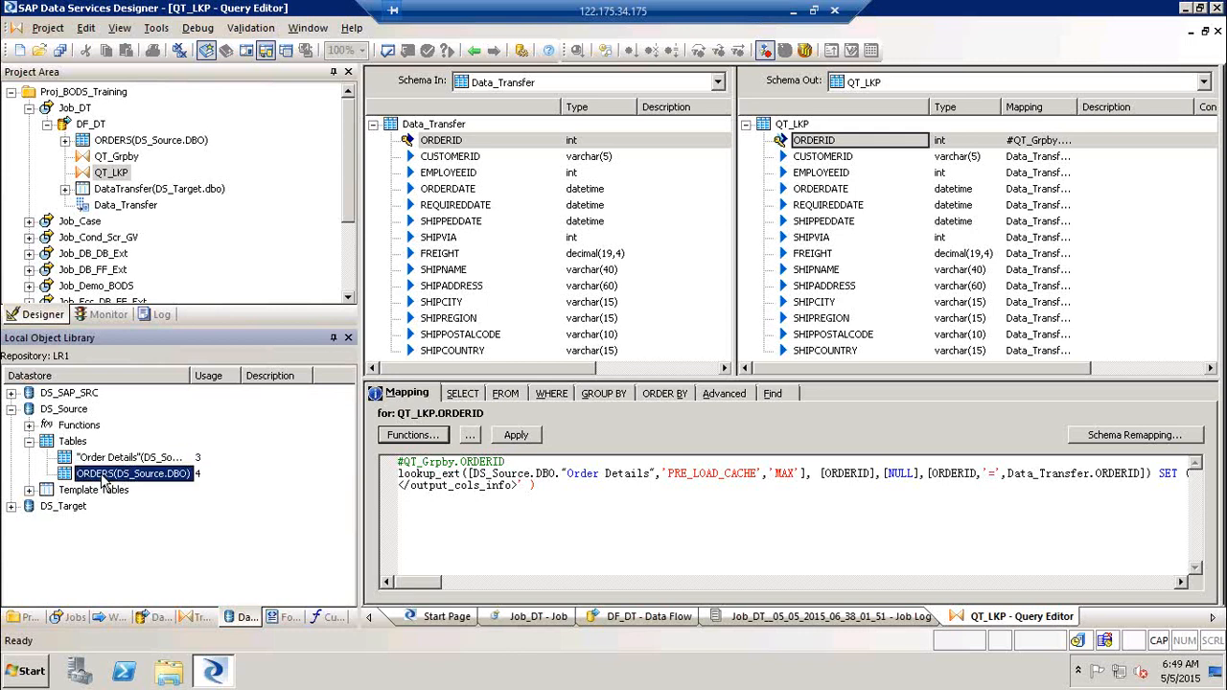
left_click(132, 459)
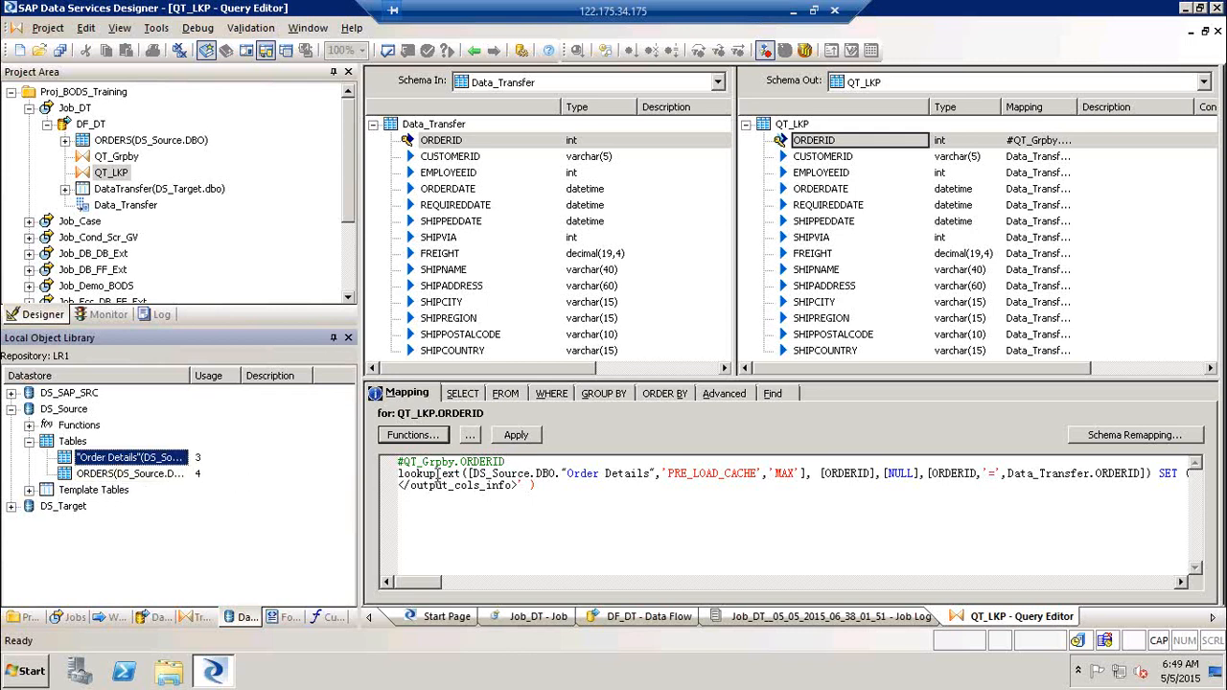
Step: Reopen the lookup_ext function in the ORDERID mapping, review its condition and output default, and finish it unchanged
right_click(437, 474)
left_click(551, 421)
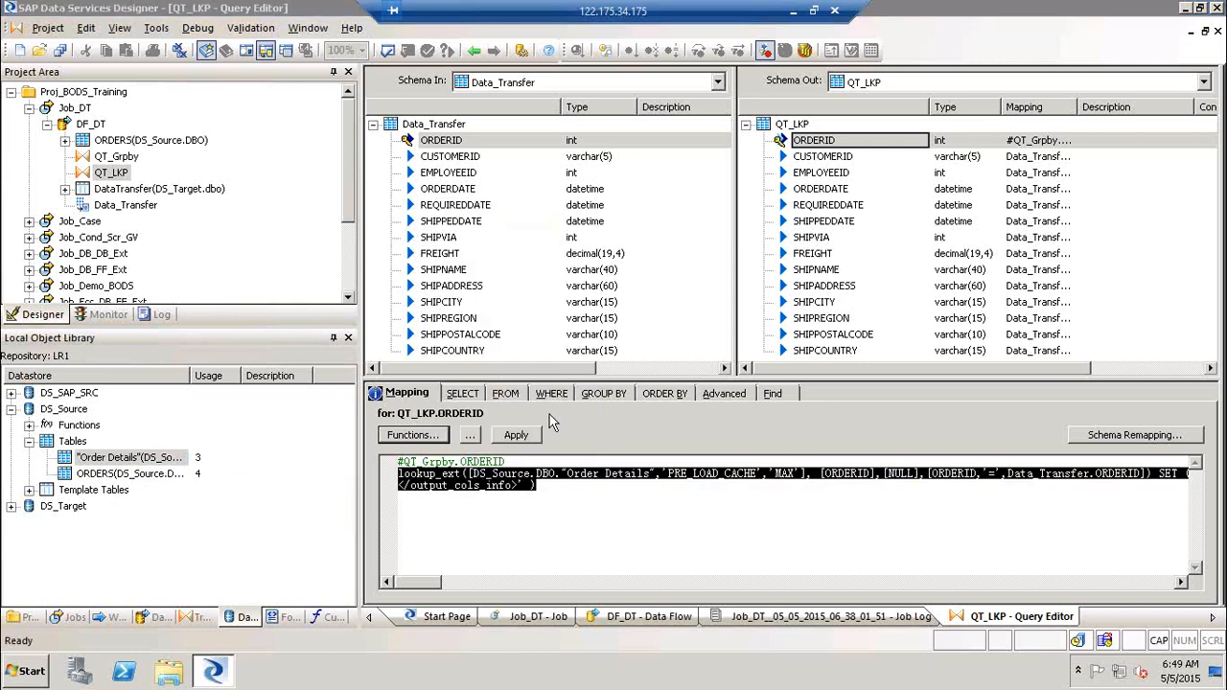
left_click(753, 304)
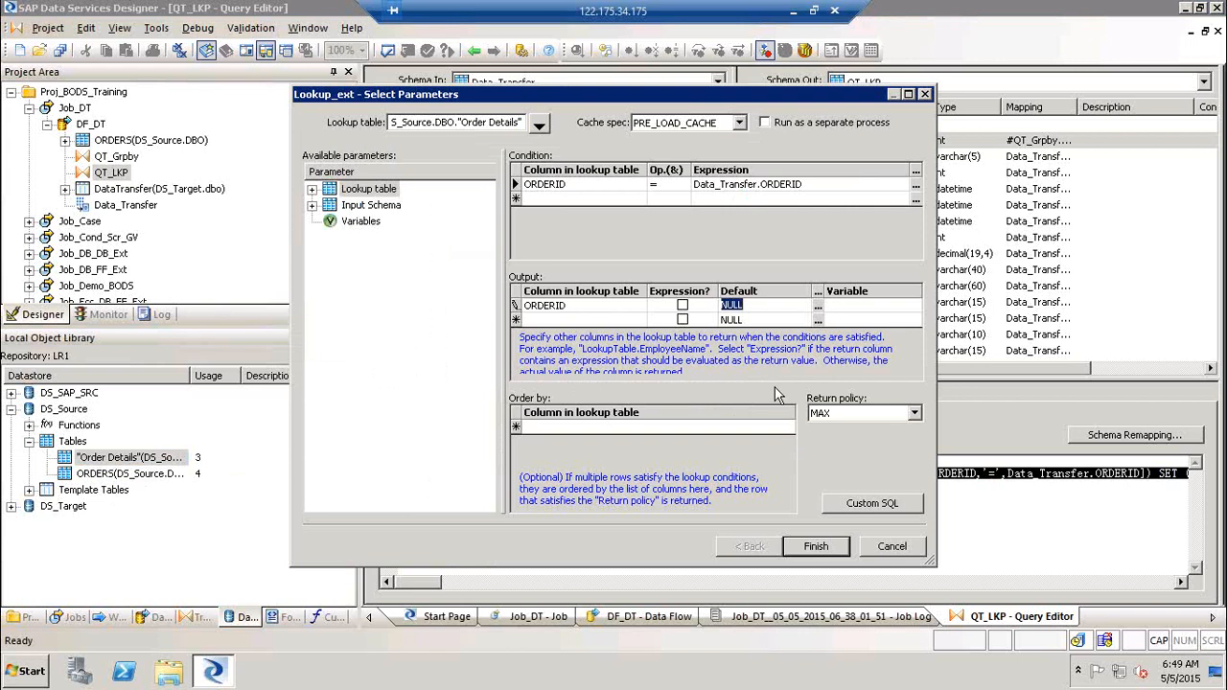
left_click(815, 545)
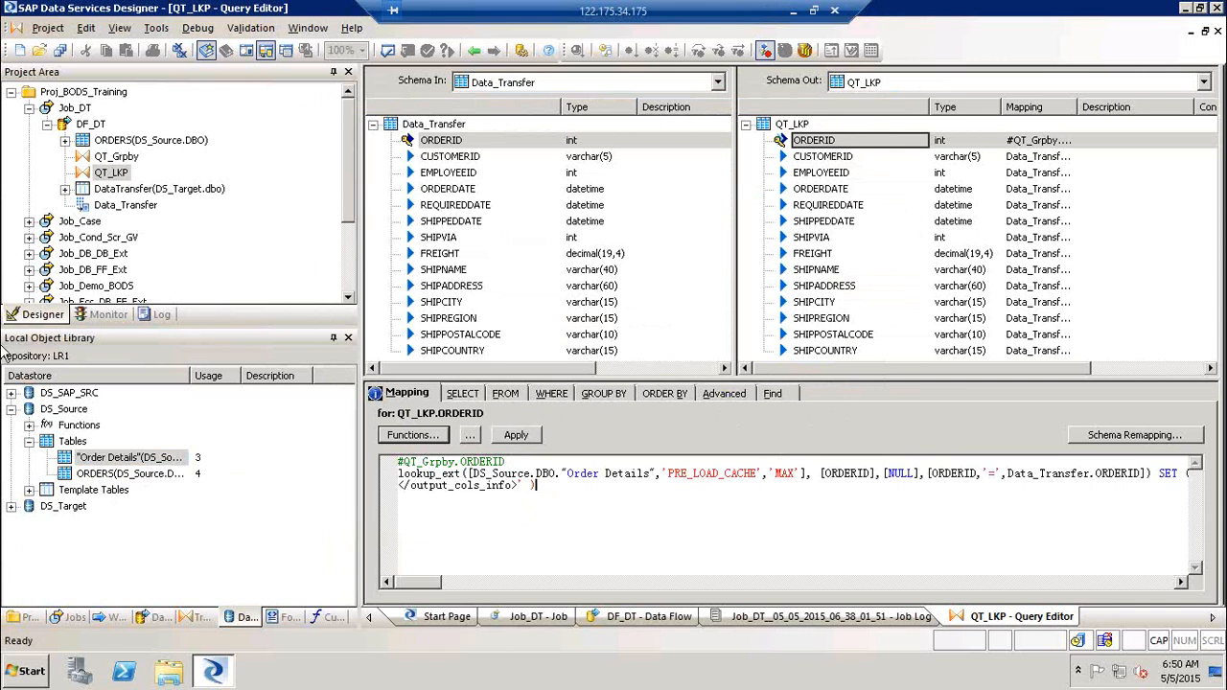
Step: Browse the Platform transforms, including Validation, and the Data Integrator transforms in the object library, and return to the DF_DT data flow
left_click(195, 617)
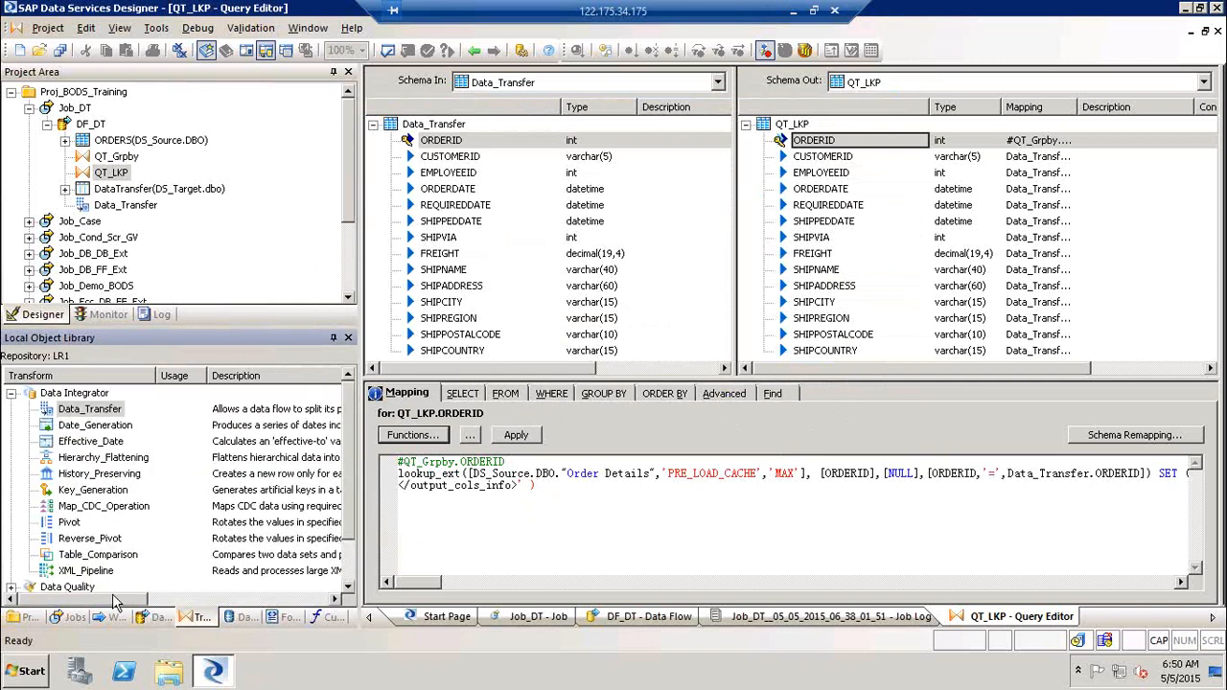
left_click(11, 393)
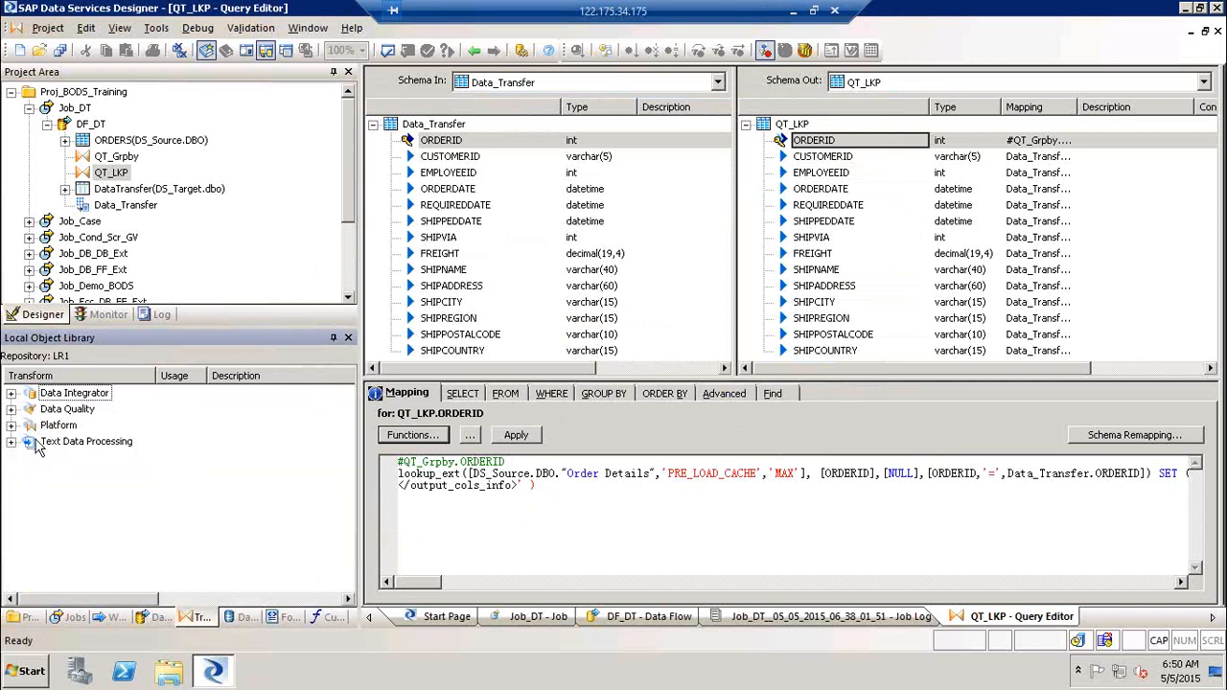
left_click(10, 424)
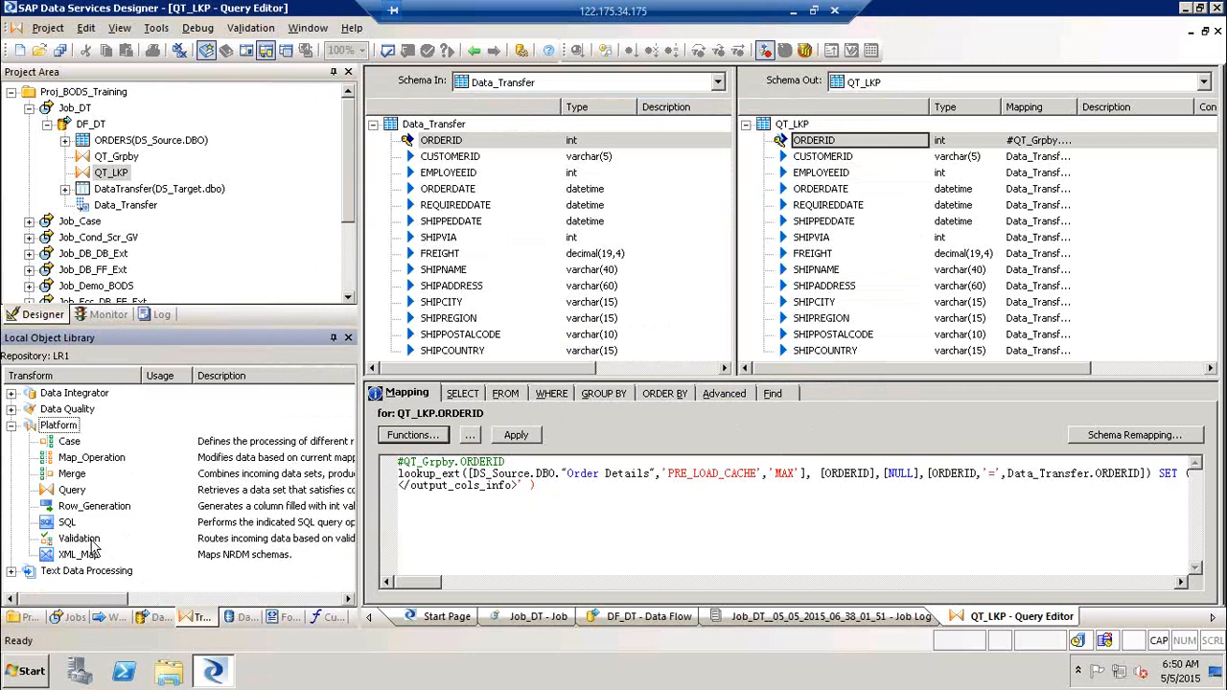
left_click(91, 542)
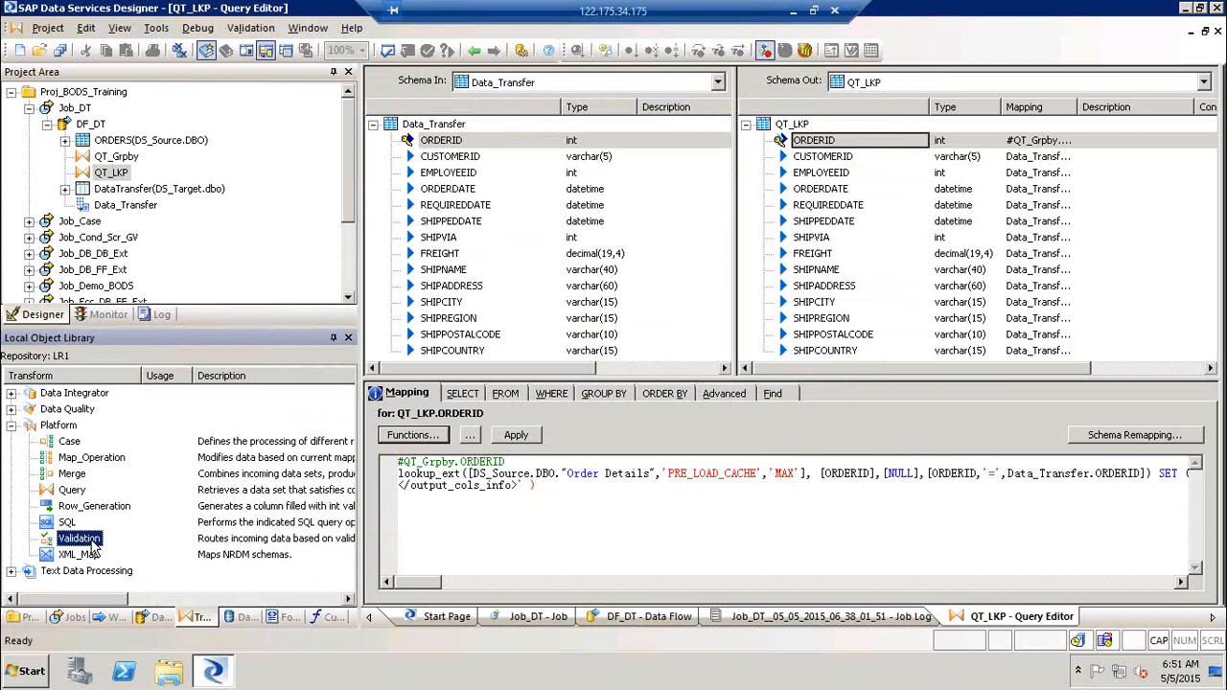
left_click(12, 424)
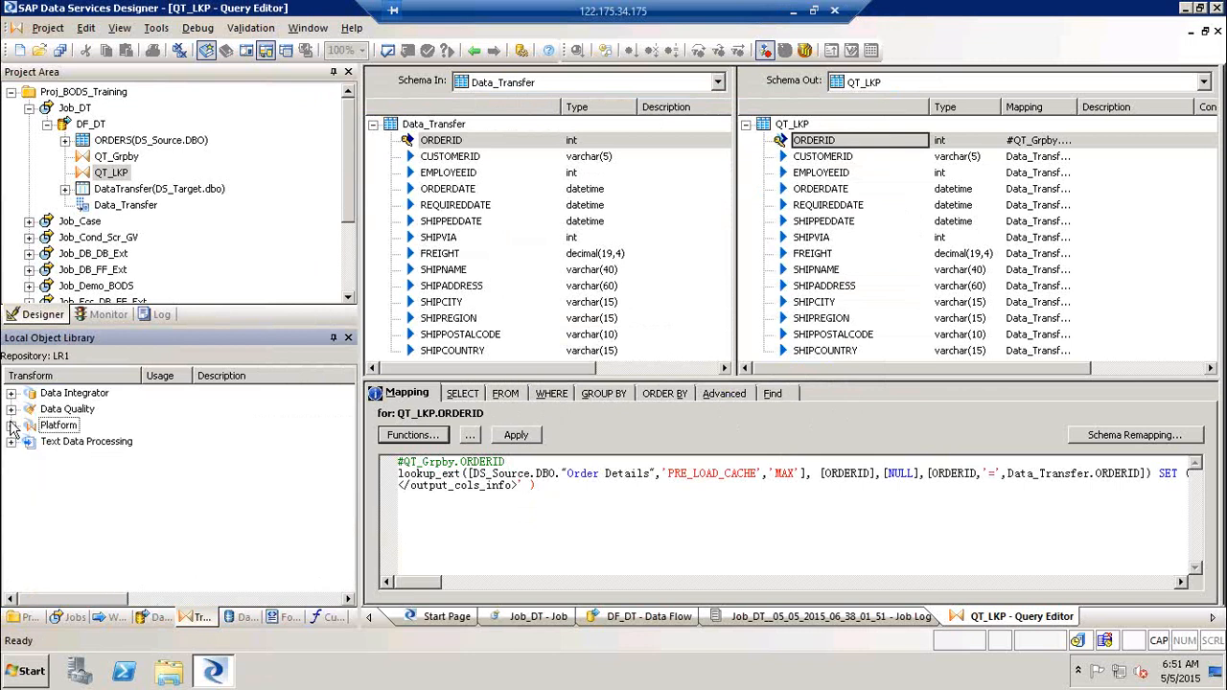
left_click(10, 394)
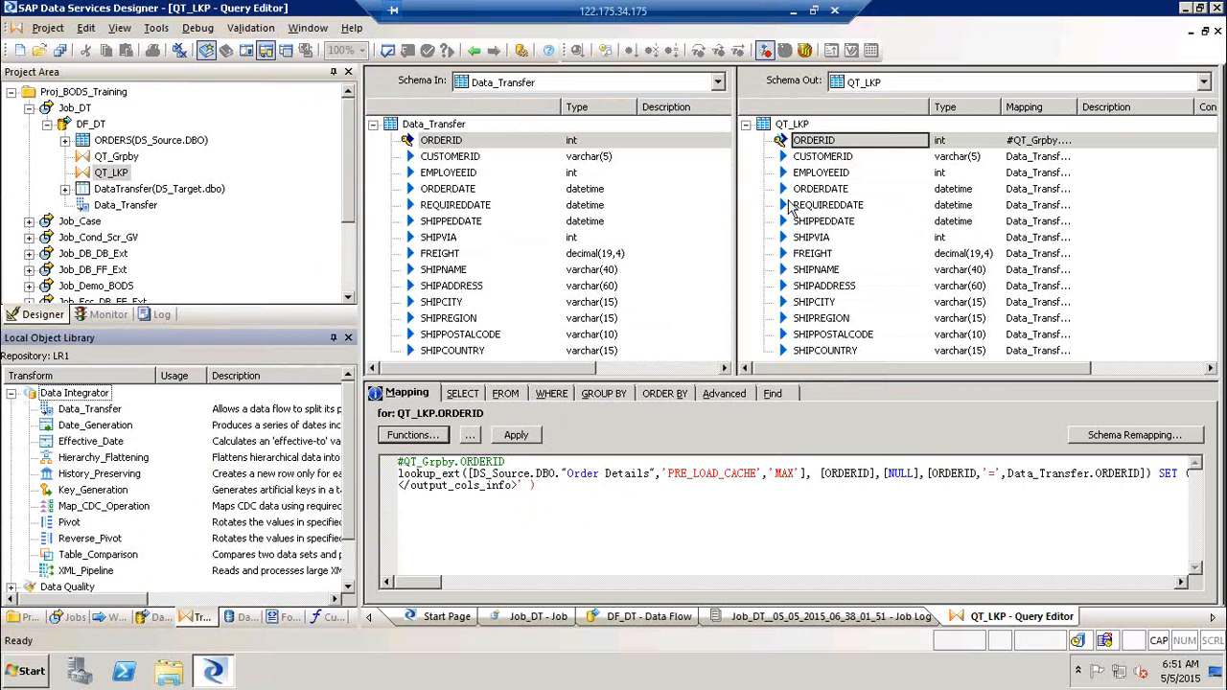
left_click(473, 50)
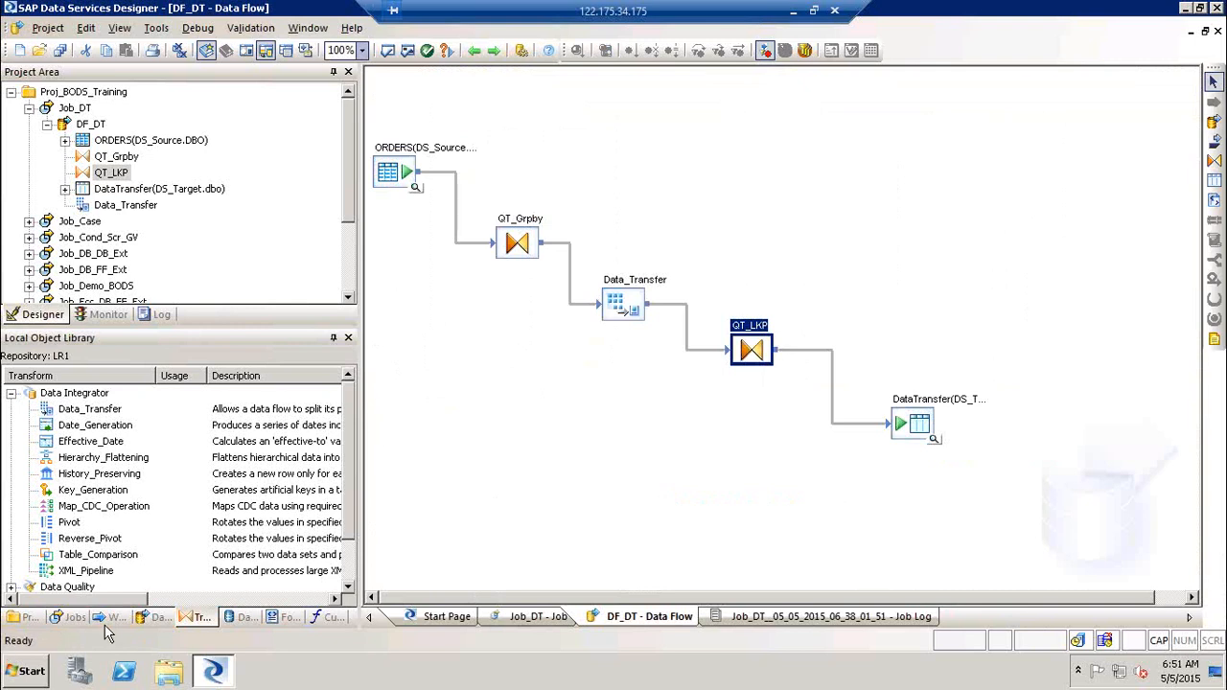
Step: Collapse the Data Integrator transforms, expand the Platform group and select the Validation transform
left_click(10, 394)
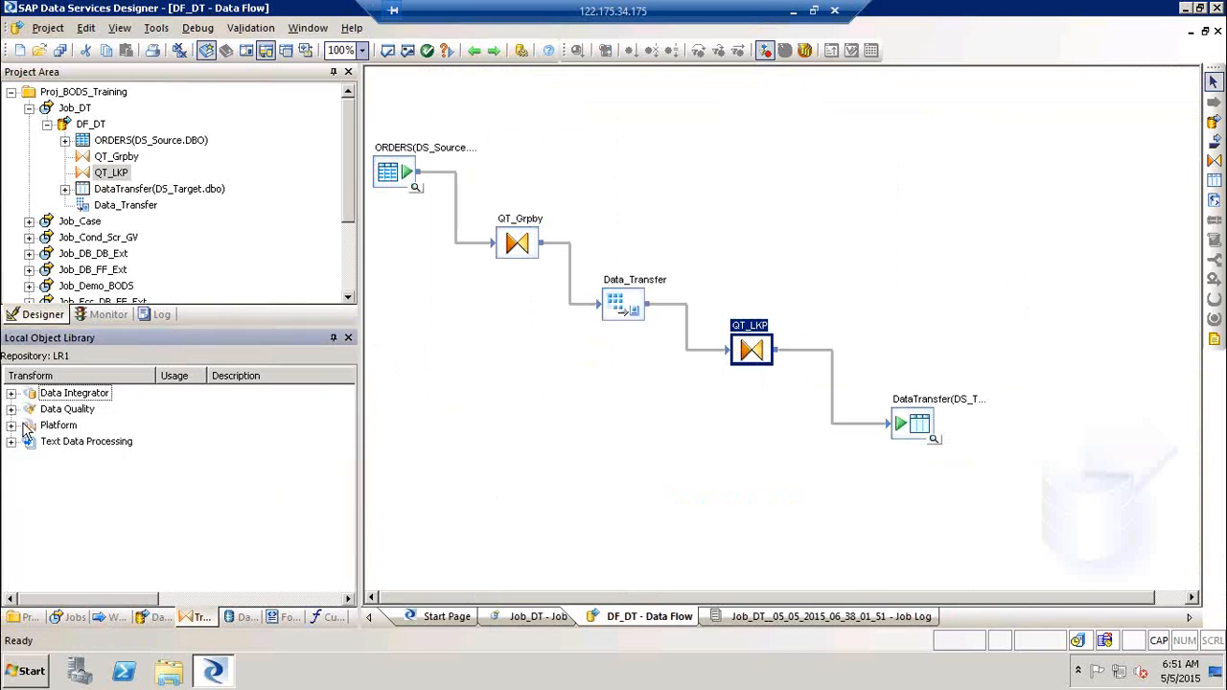
left_click(11, 425)
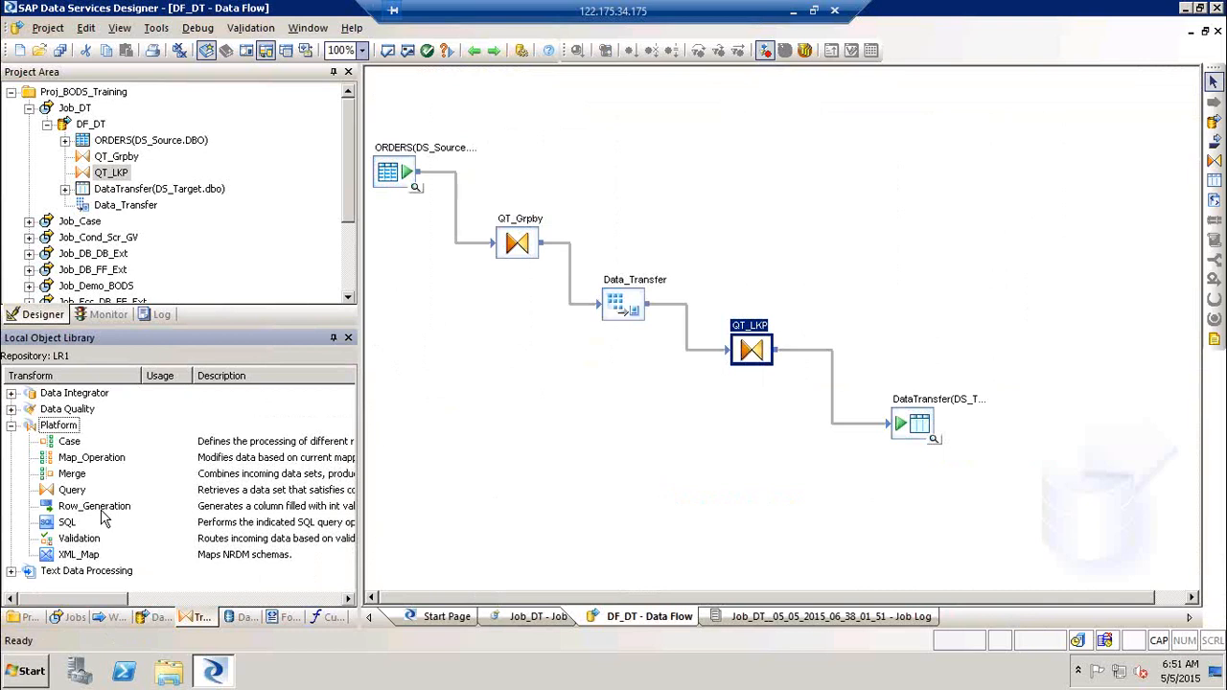
left_click(81, 539)
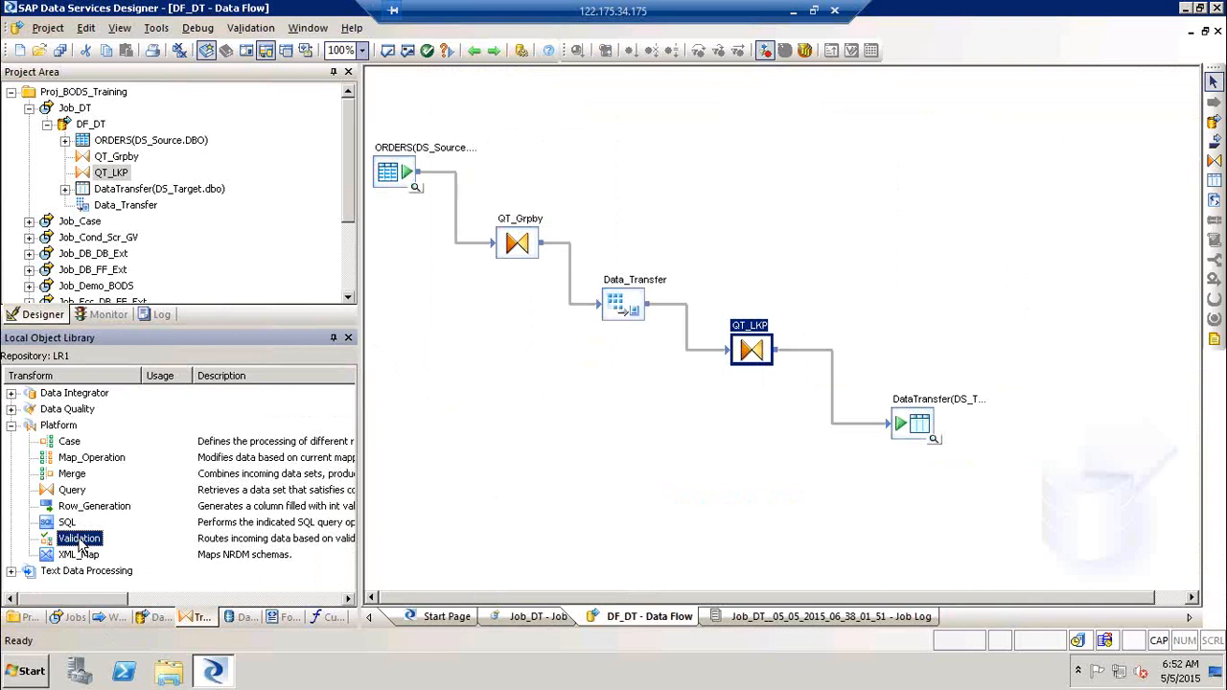
Step: Launch Paint and draw a rectangle about 140 × 156 px in the upper-left area of the canvas
key("super+r")
key("Return")
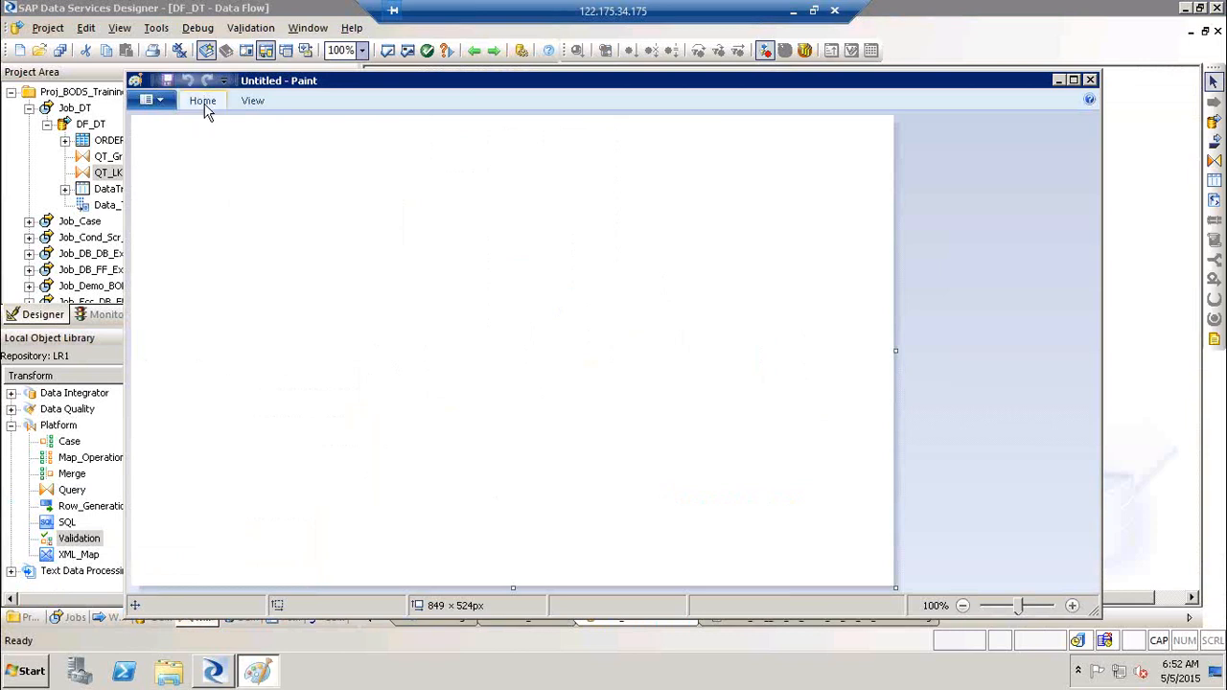
left_click(204, 104)
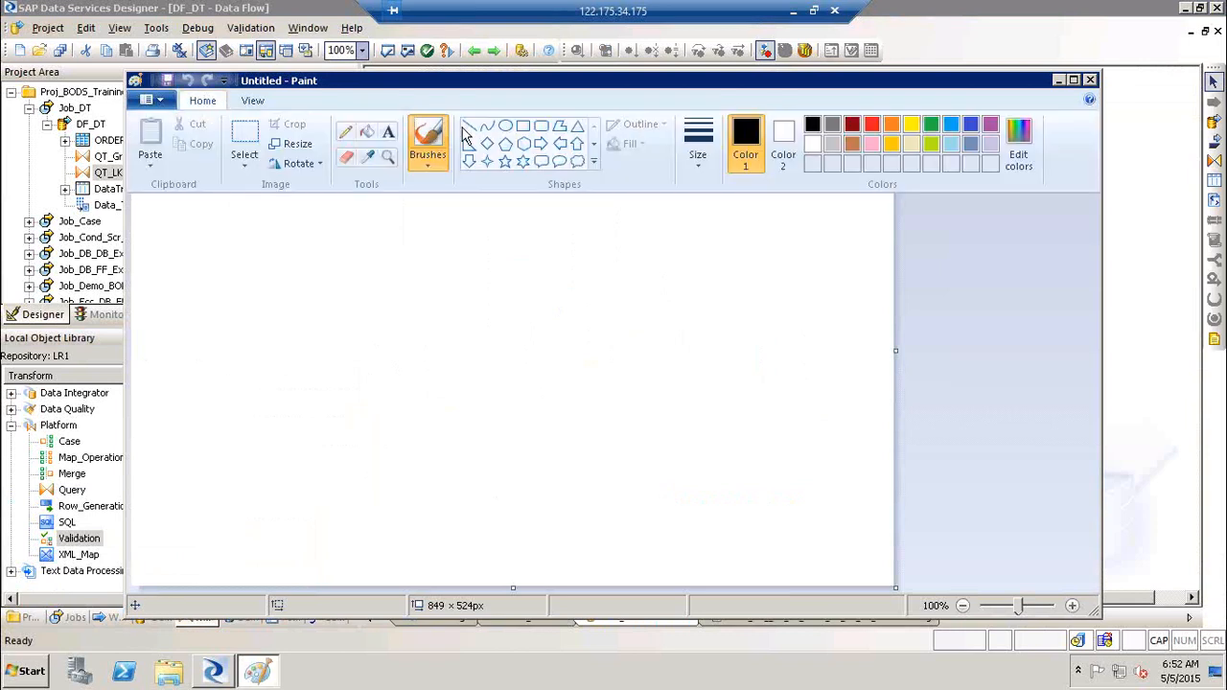
left_click(524, 129)
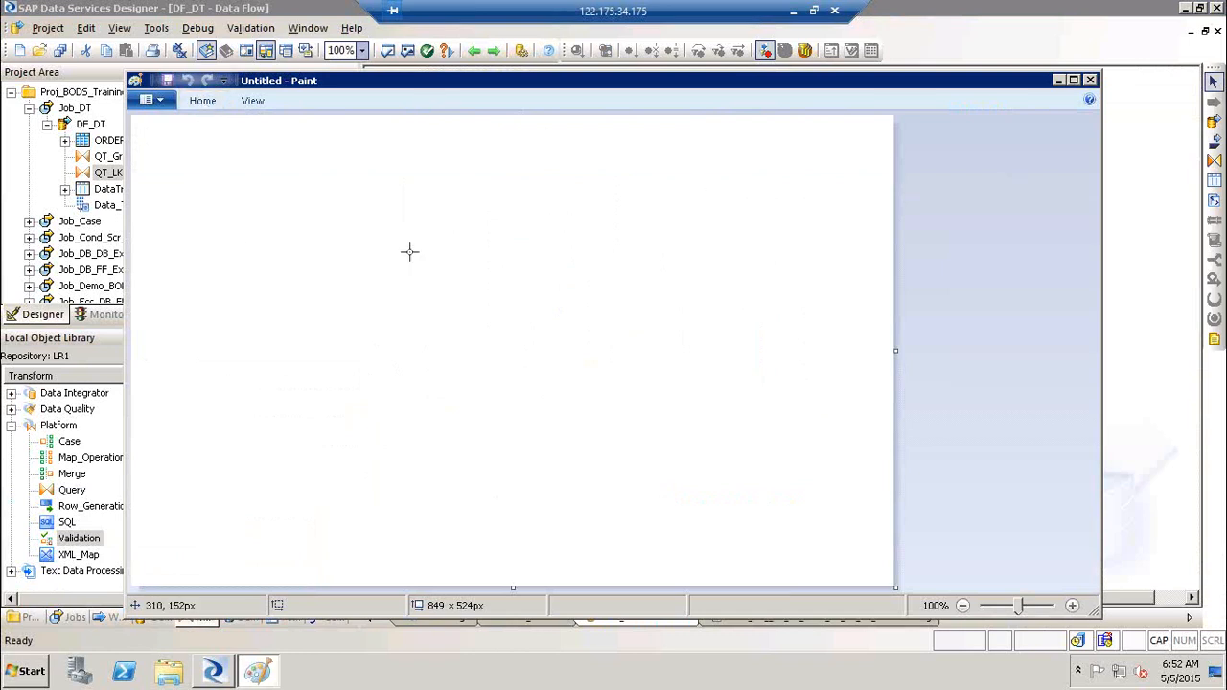
mouse_move(215, 196)
left_mouse_down()
mouse_move(343, 310)
mouse_move(342, 337)
left_mouse_up()
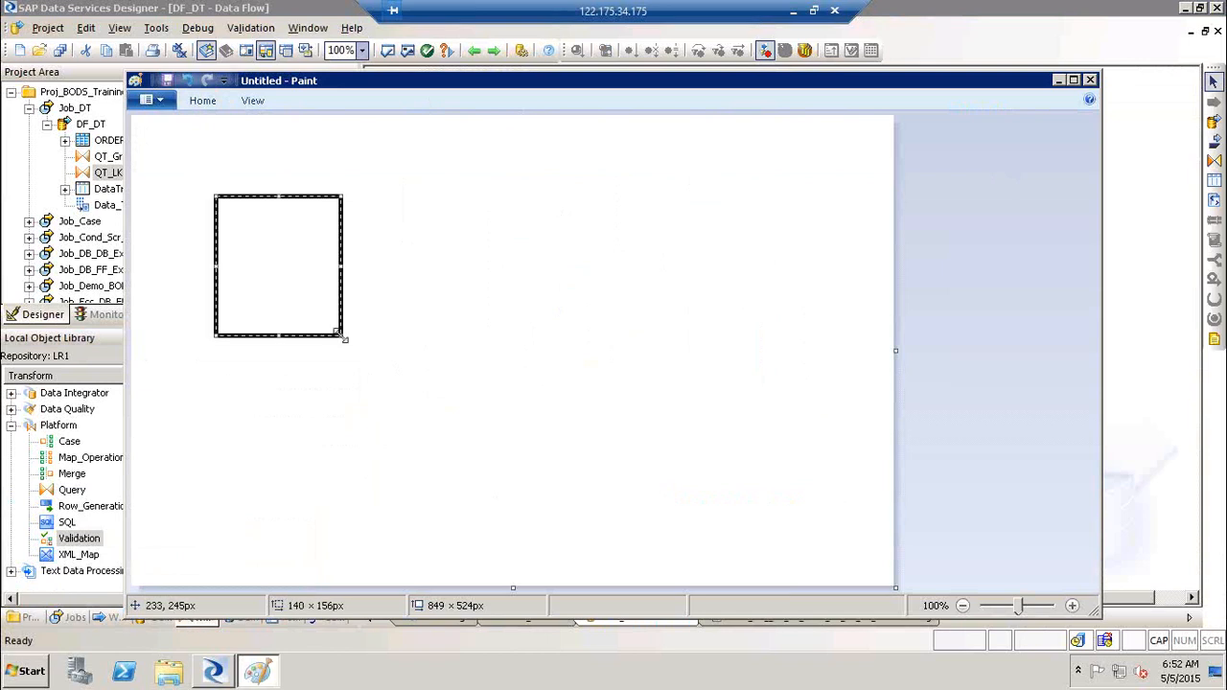
Step: Add the text label "sOURCE" above the rectangle
left_click(202, 99)
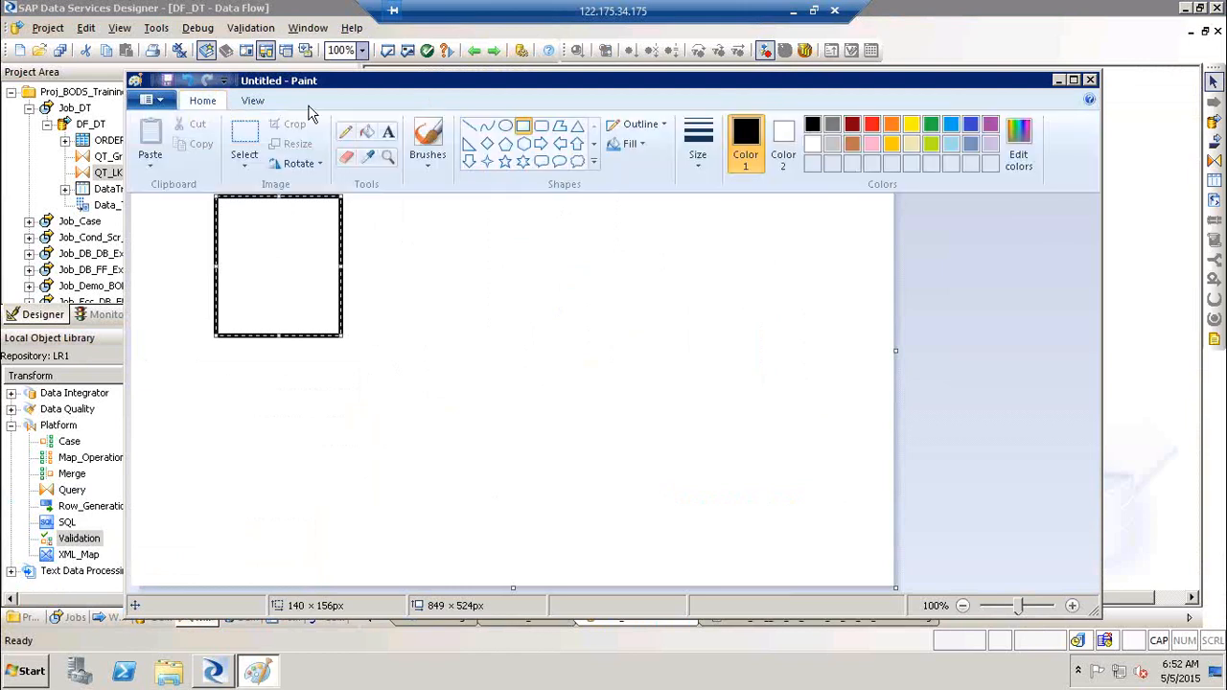
left_click(387, 131)
left_click(246, 178)
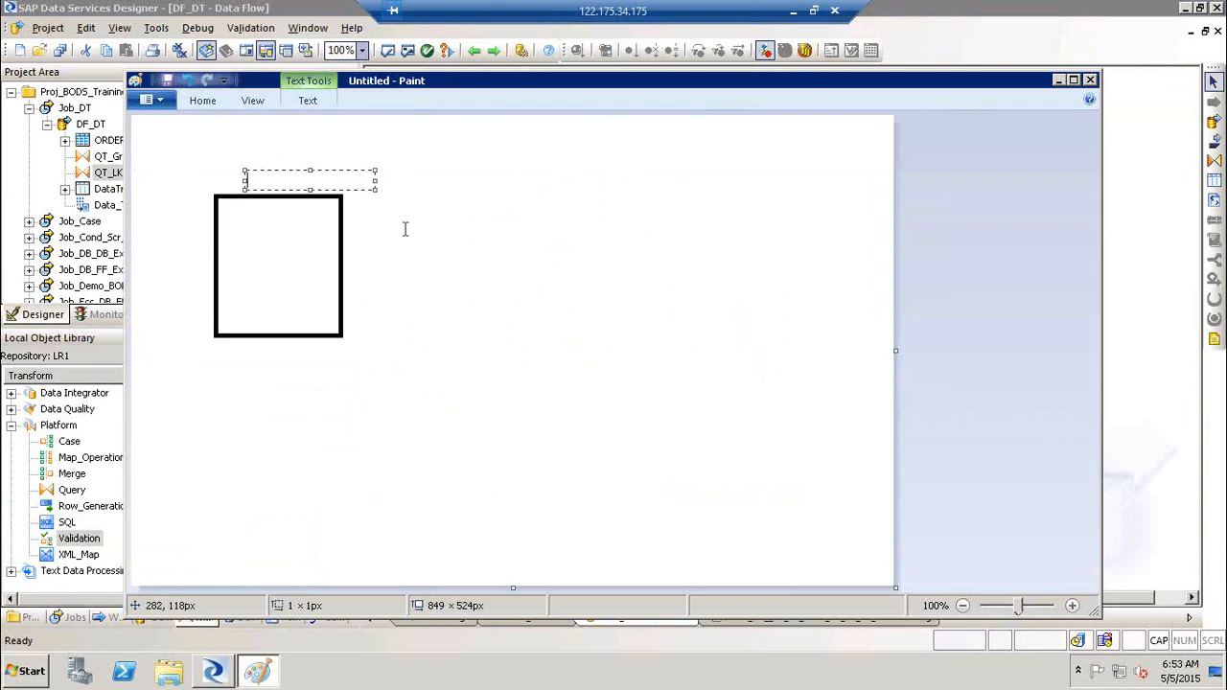
type("sOURCE")
left_click(422, 253)
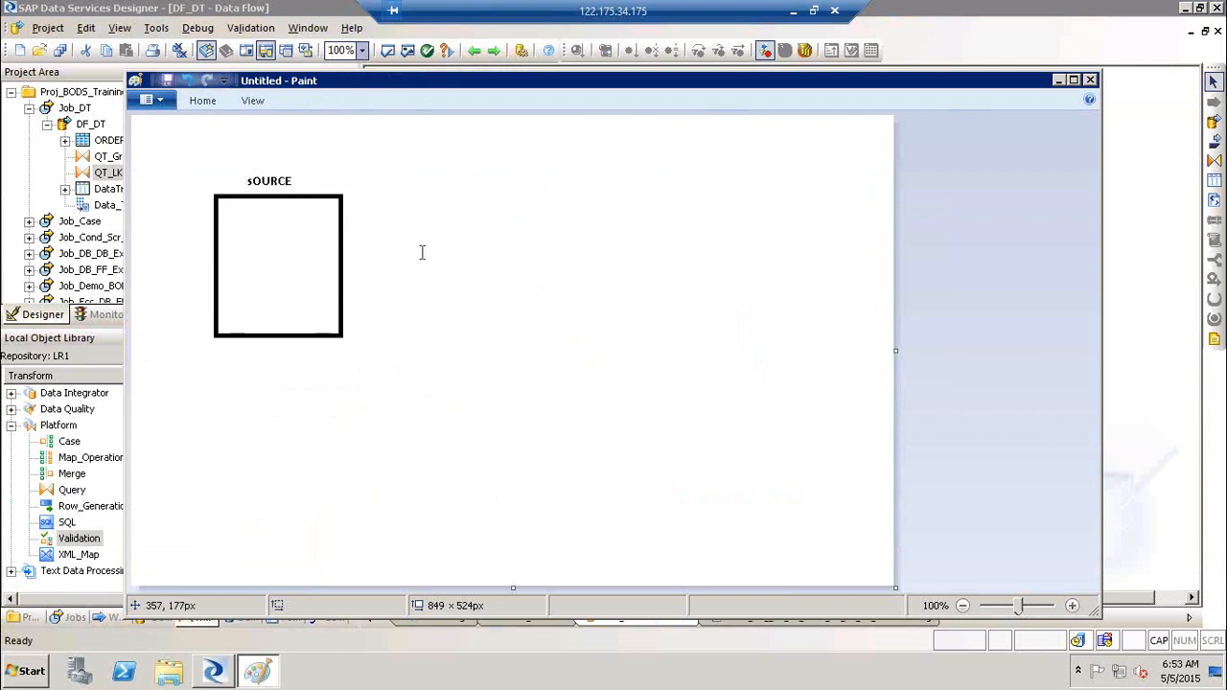
Step: Draw a diamond about 118 × 179 px beside the source box and connect the box to its left corner with a line
left_click(200, 101)
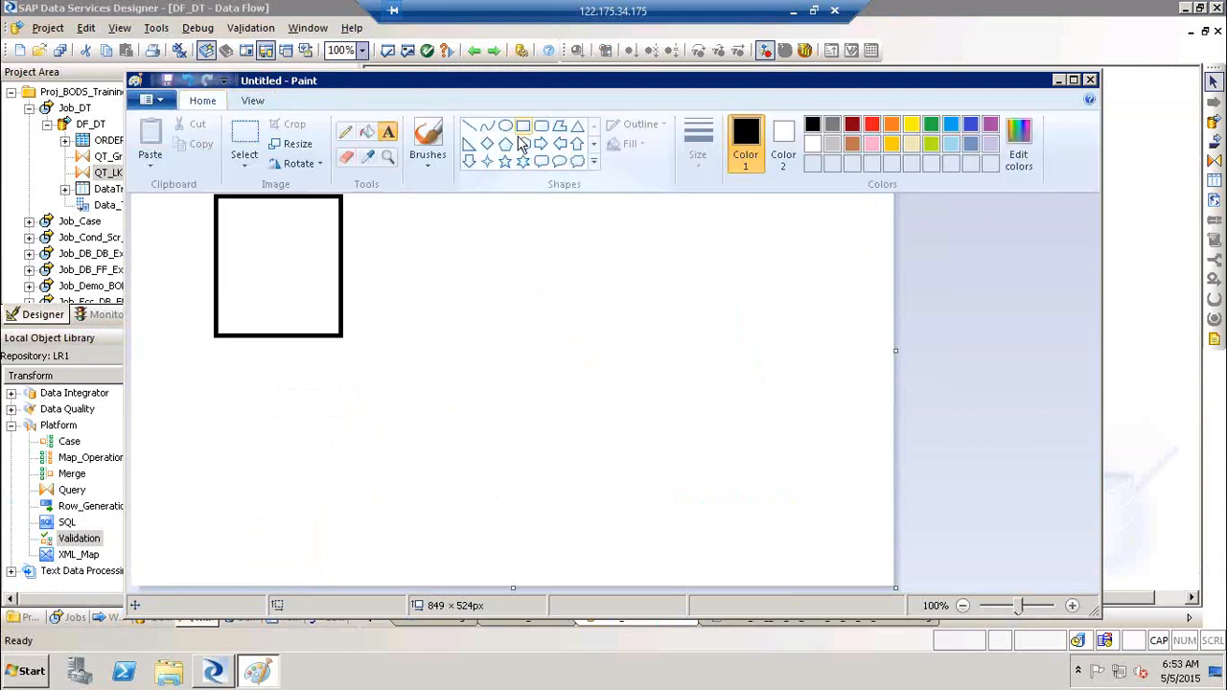
left_click(486, 144)
left_click_drag(462, 246, 569, 407)
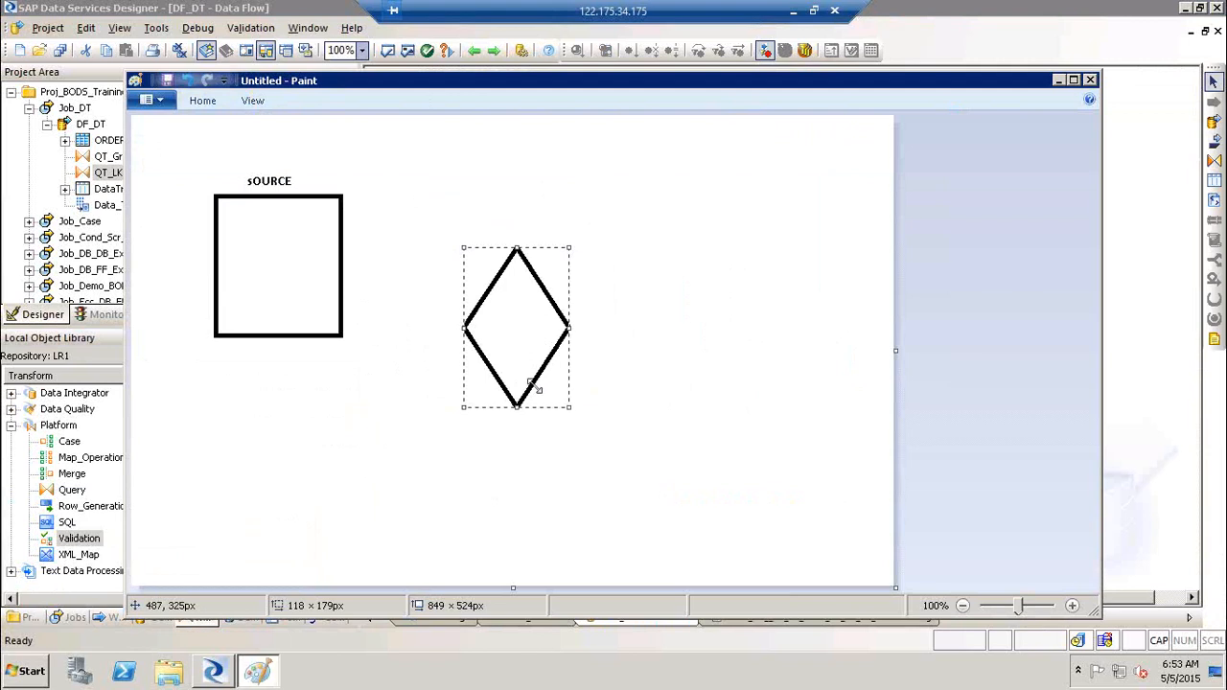
left_click(203, 103)
left_click(469, 126)
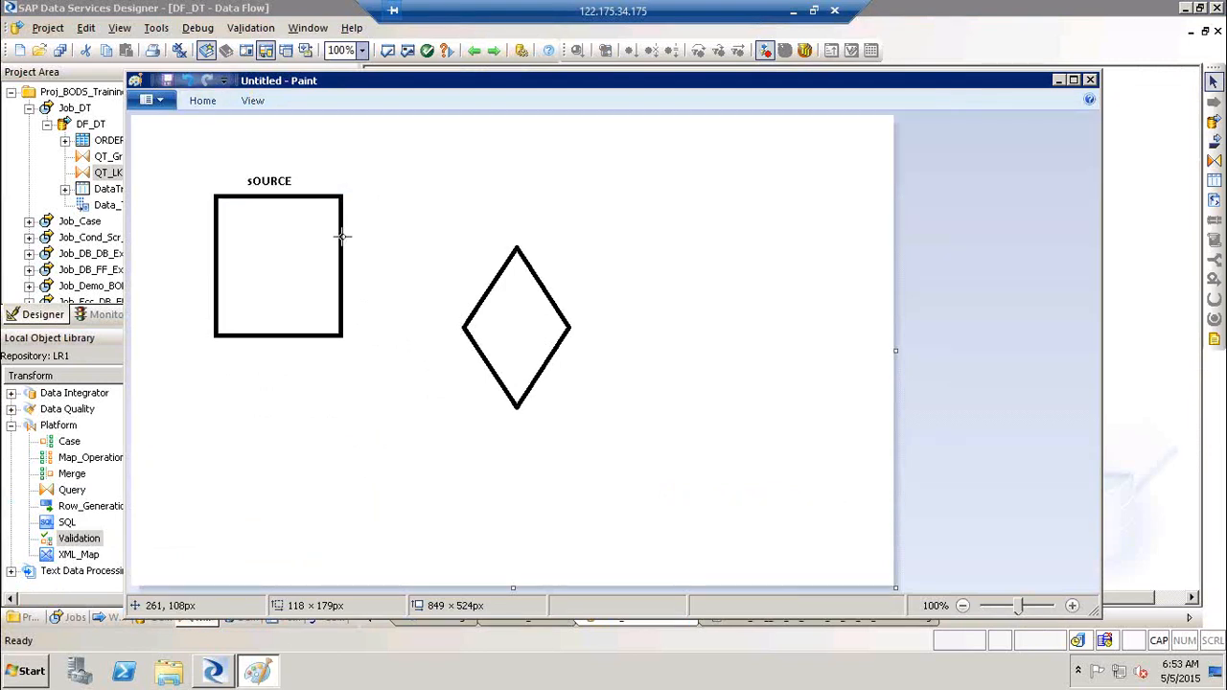
mouse_move(339, 244)
left_mouse_down()
mouse_move(479, 335)
mouse_move(464, 327)
left_mouse_up()
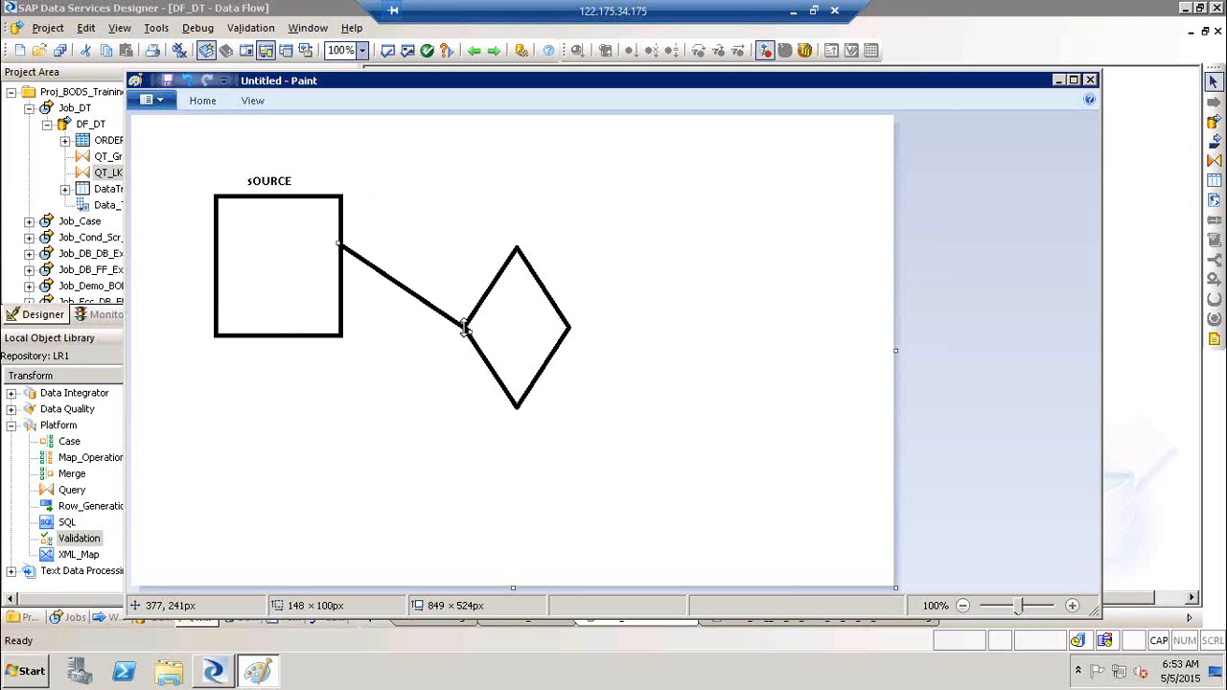
Step: Draw a flat rectangle about 231 × 46 px at the canvas's upper edge, above the diamond
left_click(251, 101)
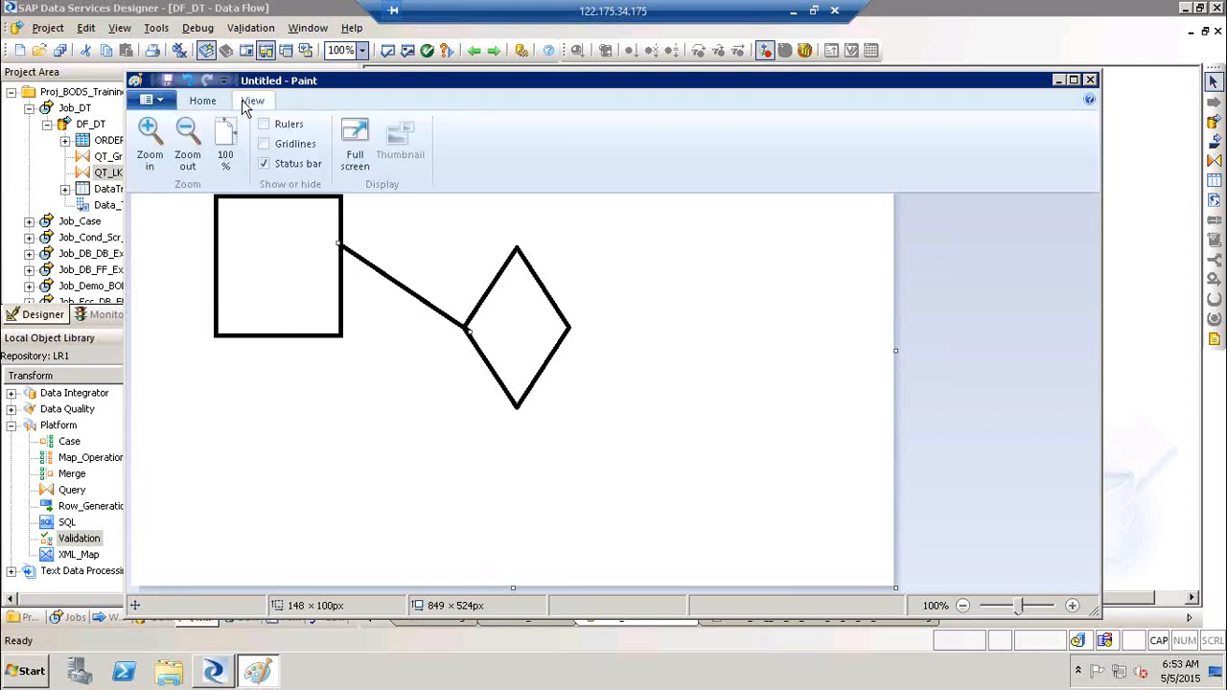
left_click(212, 101)
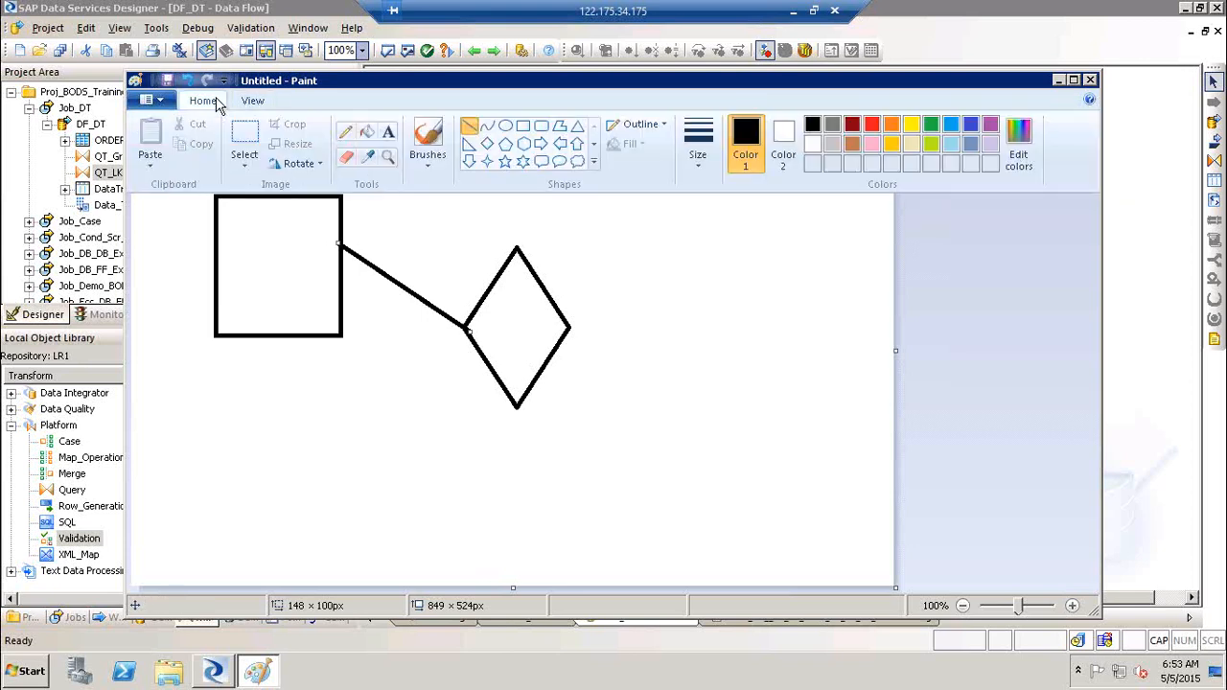
left_click(524, 125)
mouse_move(434, 120)
left_mouse_down()
mouse_move(523, 156)
mouse_move(643, 161)
left_mouse_up()
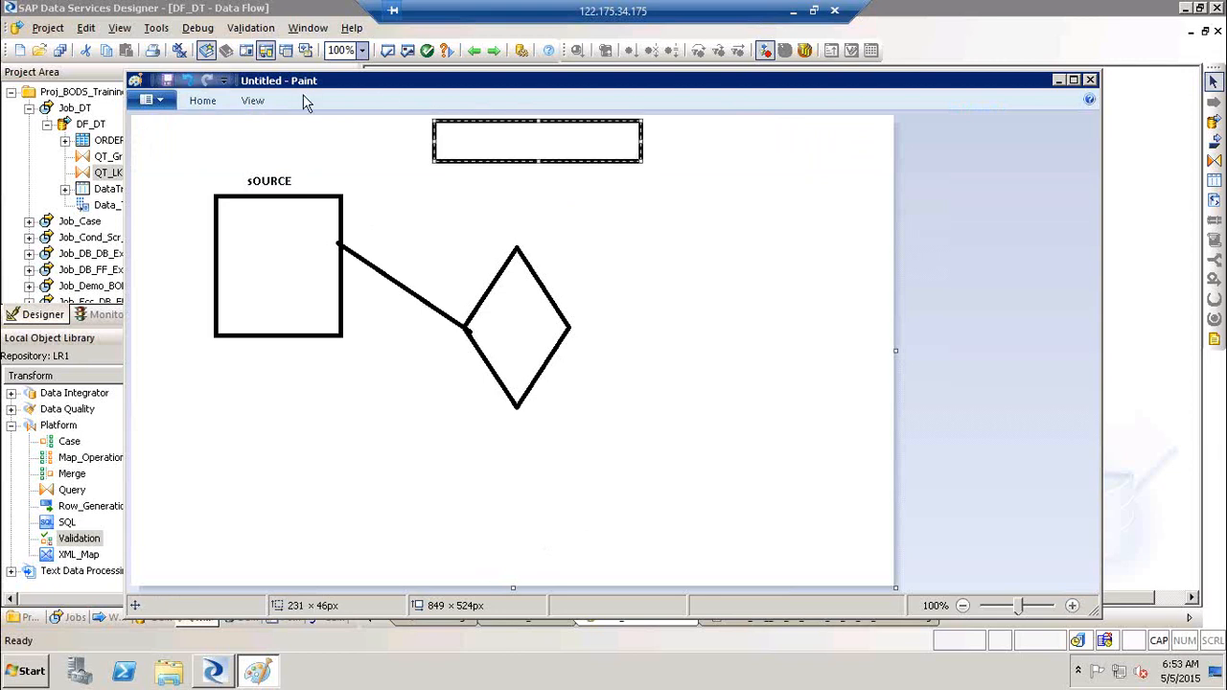
Step: Draw a T-like table sketch inside the source box from a horizontal line crossed by a vertical one
left_click(195, 103)
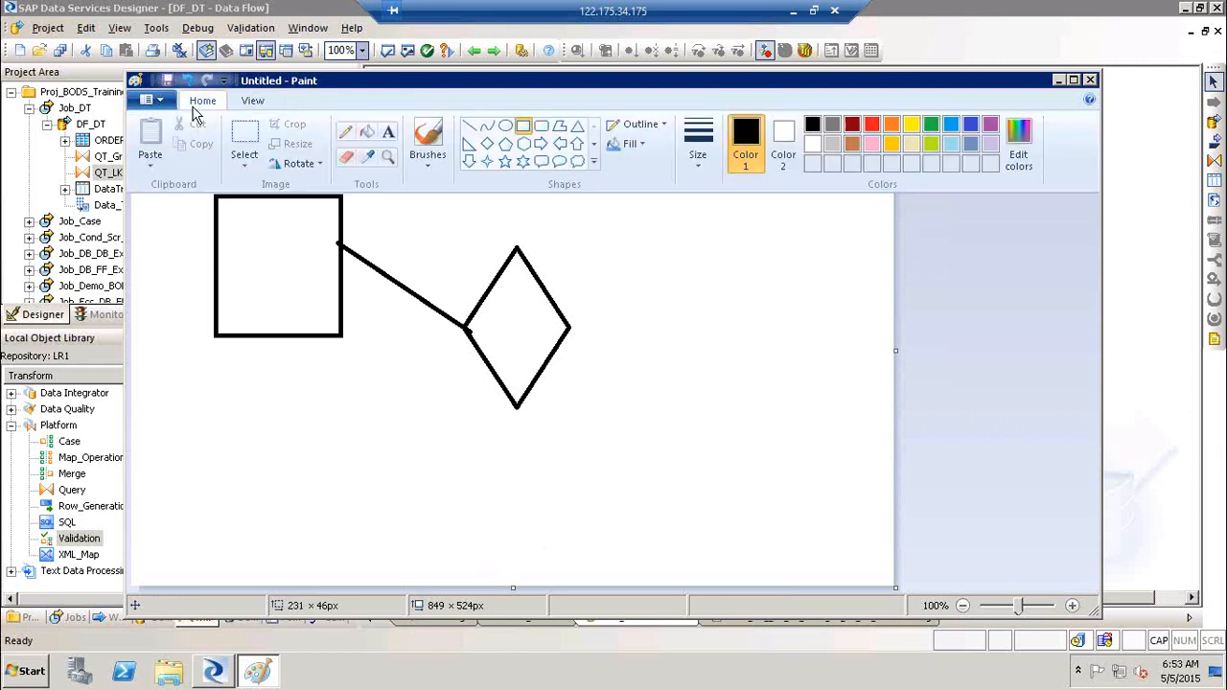
left_click(471, 128)
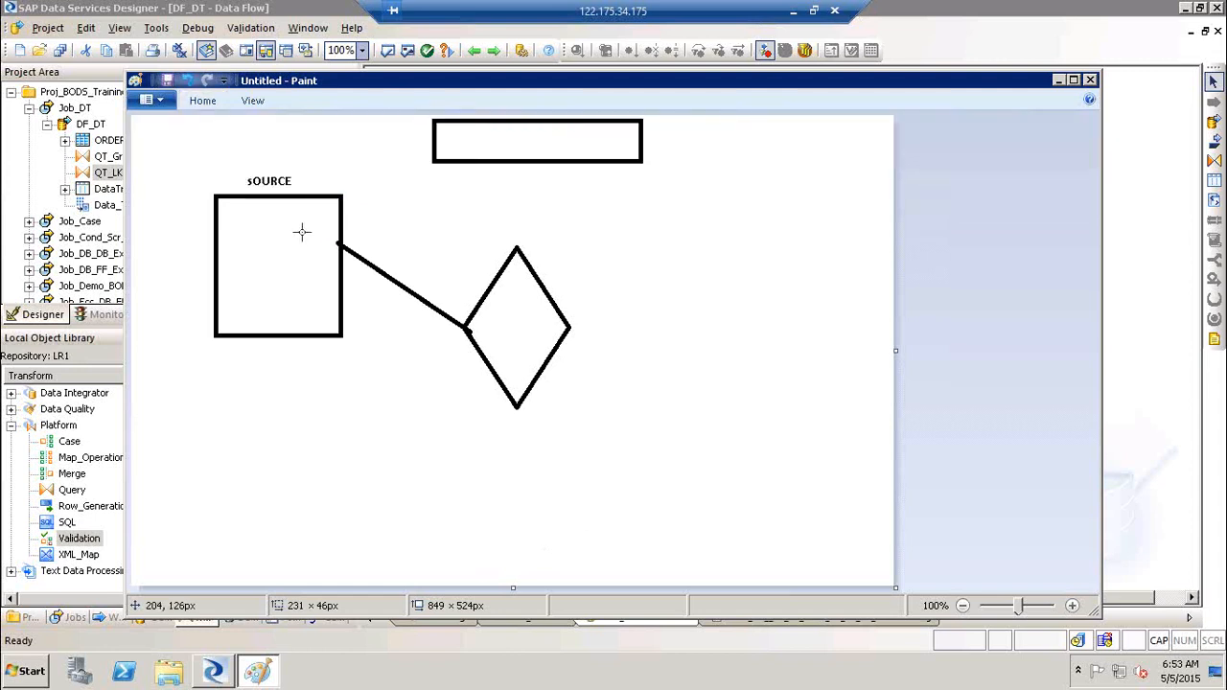
left_click_drag(232, 229, 304, 229)
left_click(284, 212)
left_click_drag(283, 254, 284, 271)
Step: Label the diamond "vALIDATION" just above its upper corner and switch to the Line tool
left_click(197, 102)
left_click(388, 131)
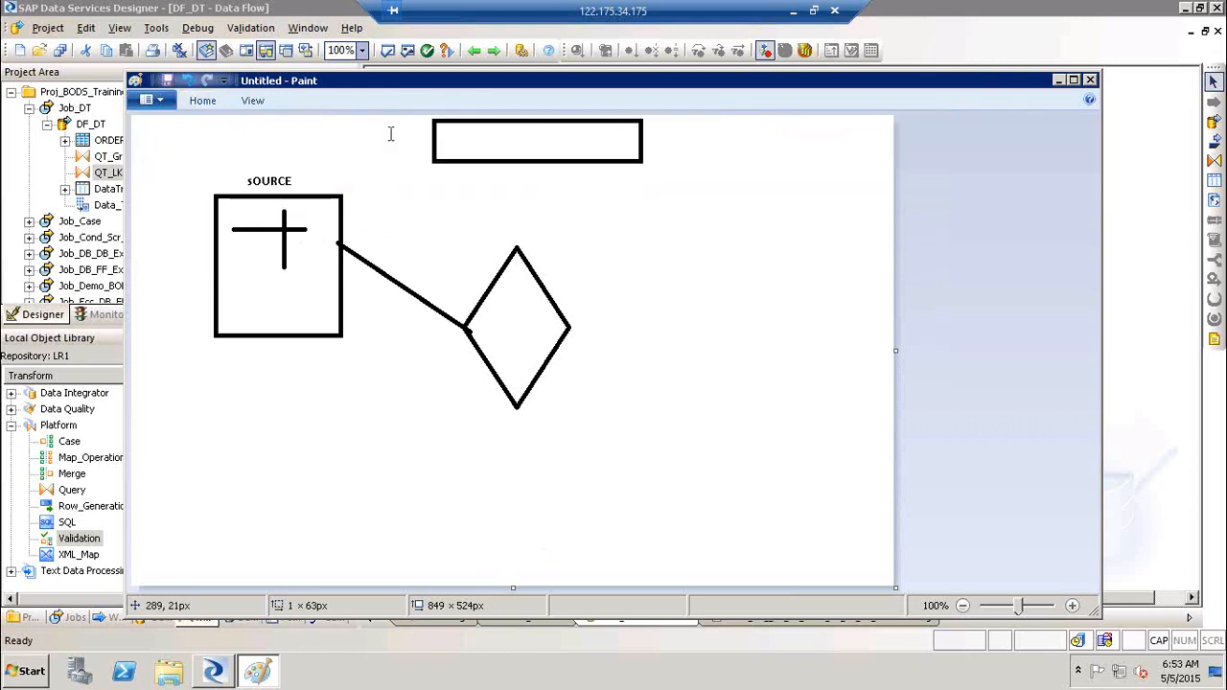
left_click(492, 233)
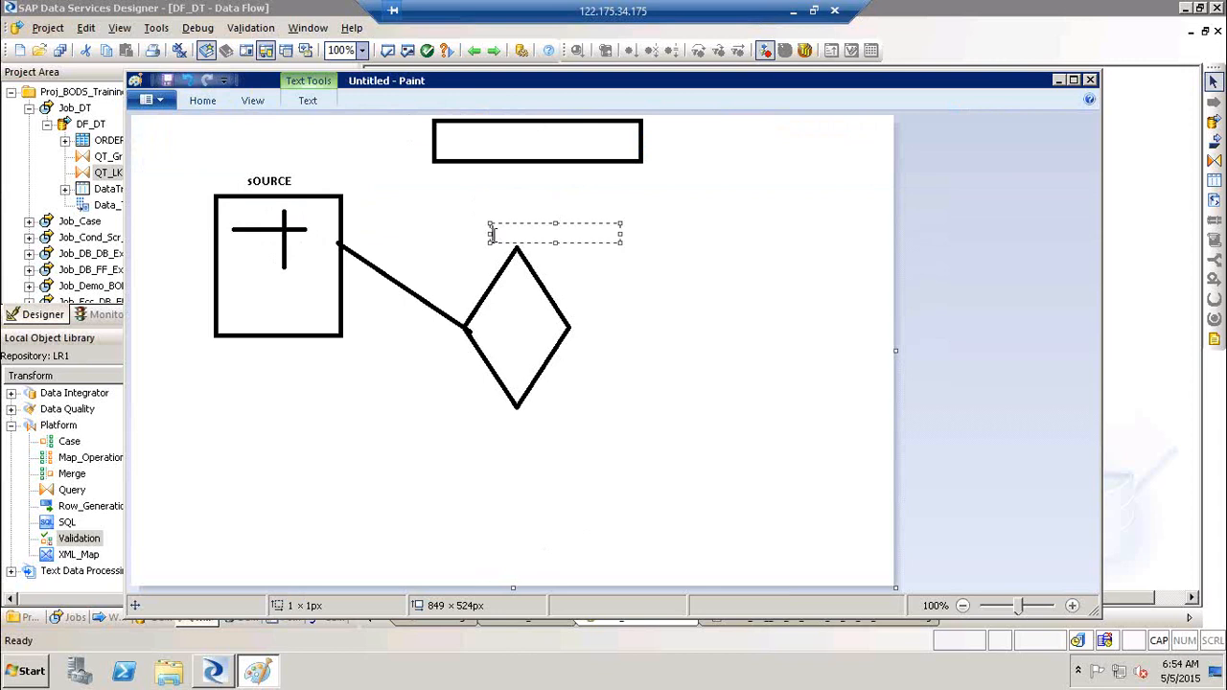
type("vALIDATION")
left_click(199, 101)
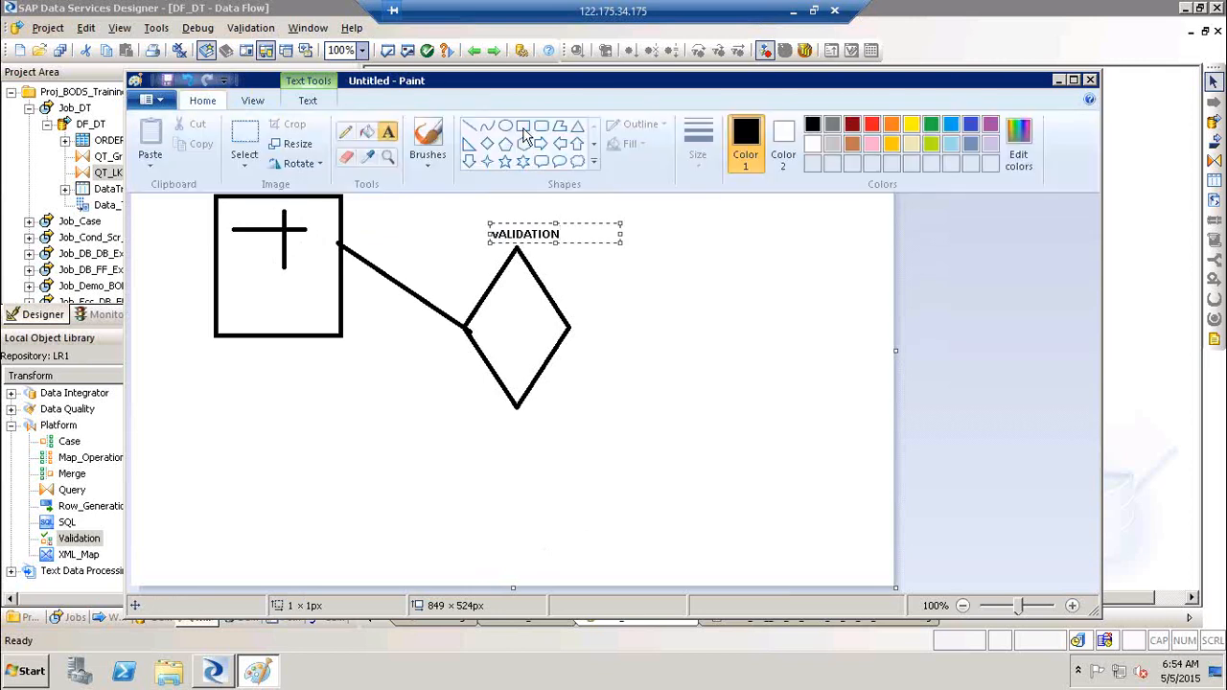
left_click(469, 127)
left_click_drag(289, 259, 295, 271)
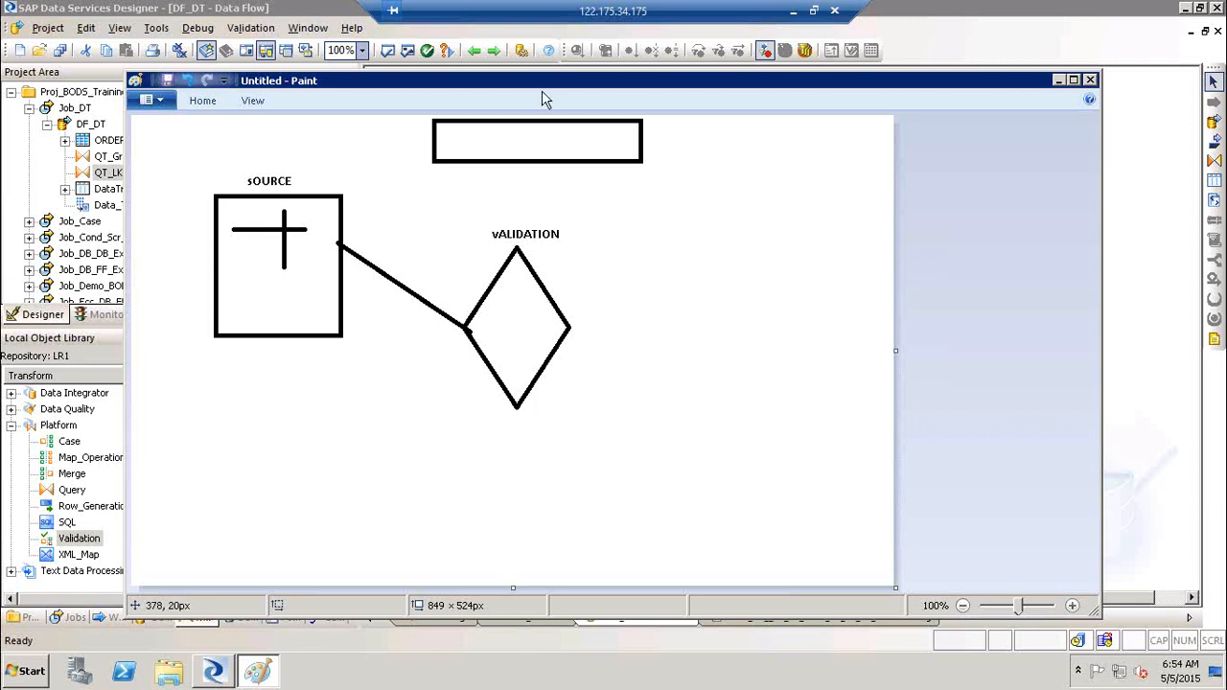
left_click_drag(440, 135, 523, 134)
left_click_drag(442, 135, 446, 143)
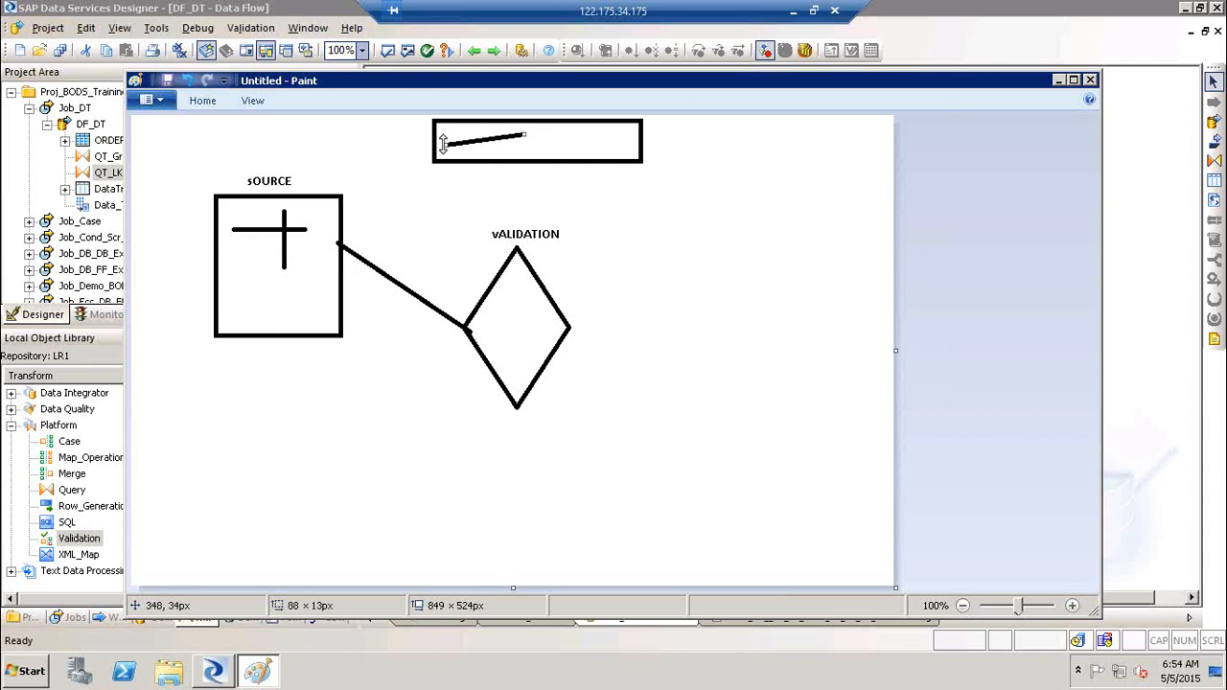
key("ctrl+z")
Step: Draw a horizontal line about 76 px long inside the flat upper box and a vertical line about 213 px from it into the diamond
left_click_drag(439, 131, 513, 131)
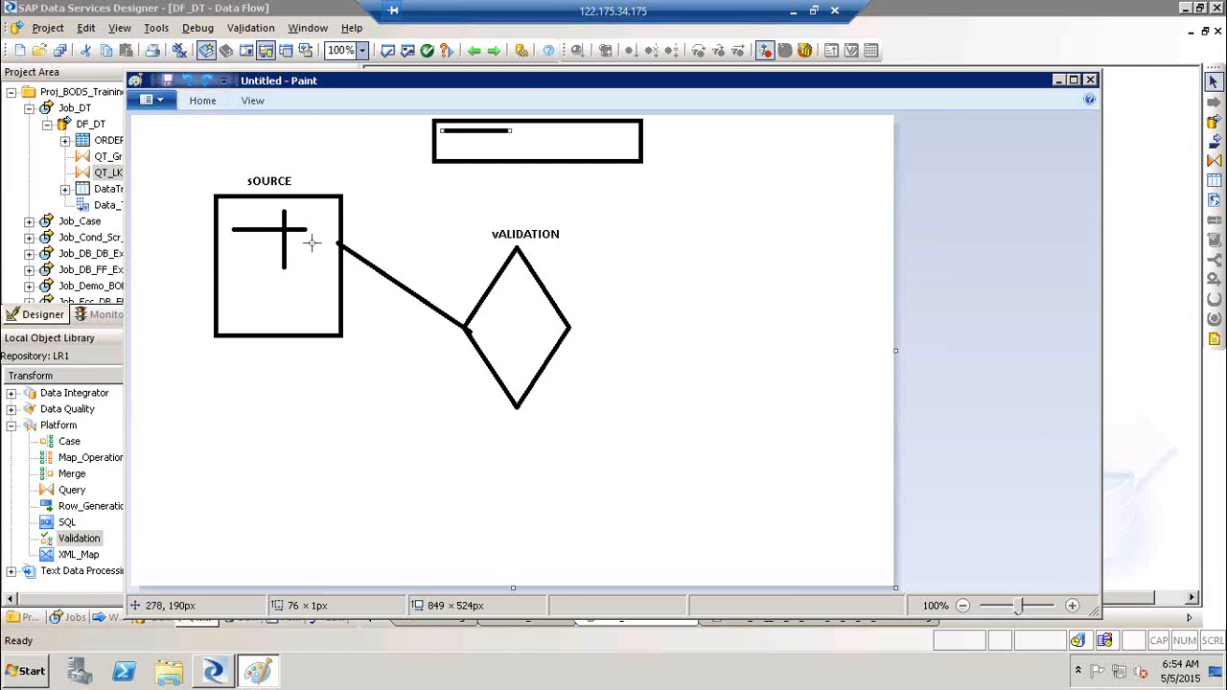
left_click(201, 101)
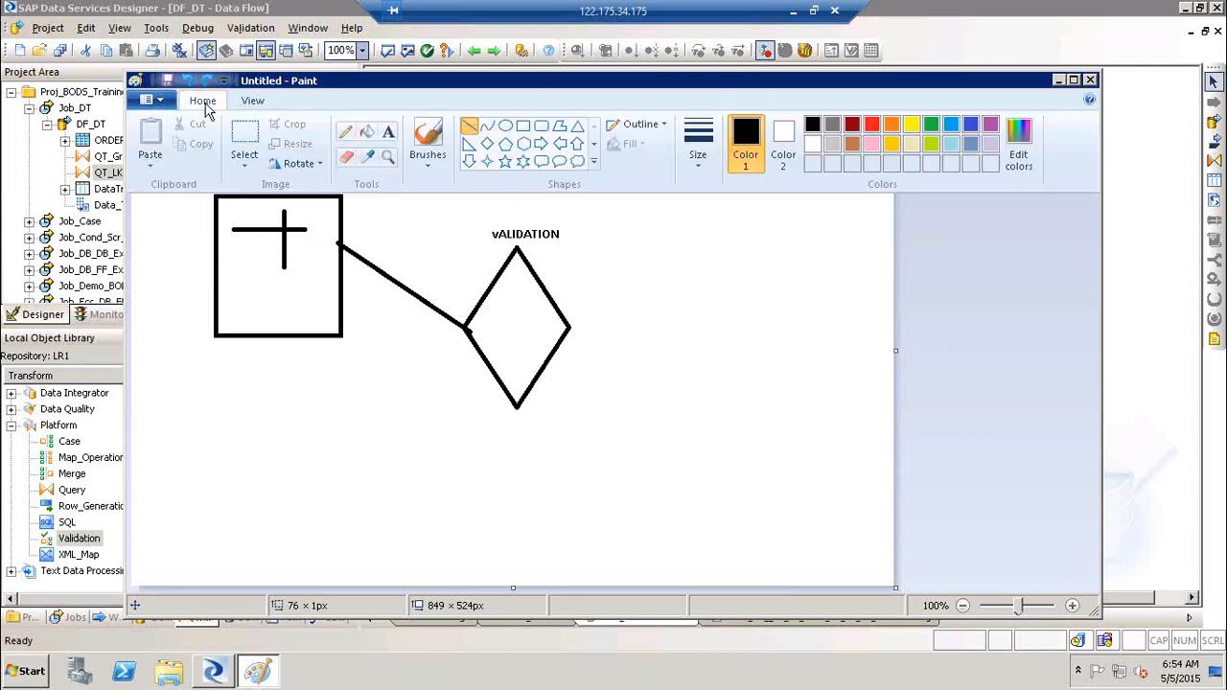
left_click(604, 288)
left_click_drag(483, 326, 479, 122)
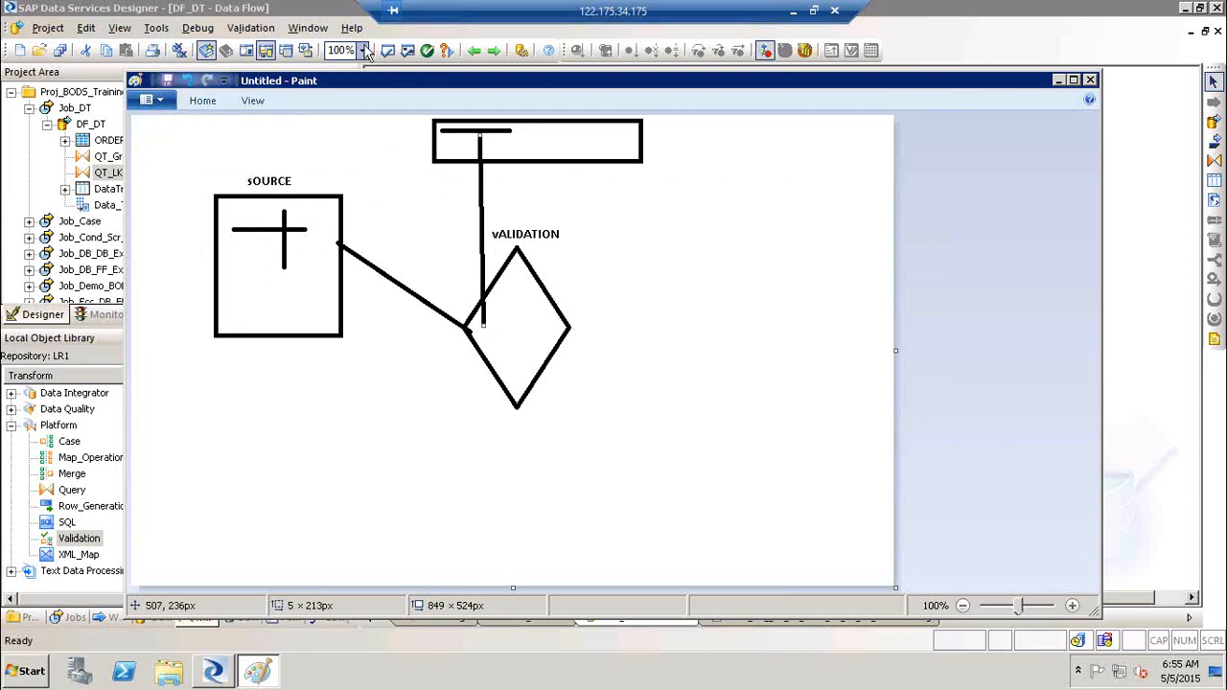
Step: Add the text "A" above the table sketch in the source box and again inside the flat upper box
left_click(203, 100)
left_click(387, 132)
left_click(229, 216)
type("A")
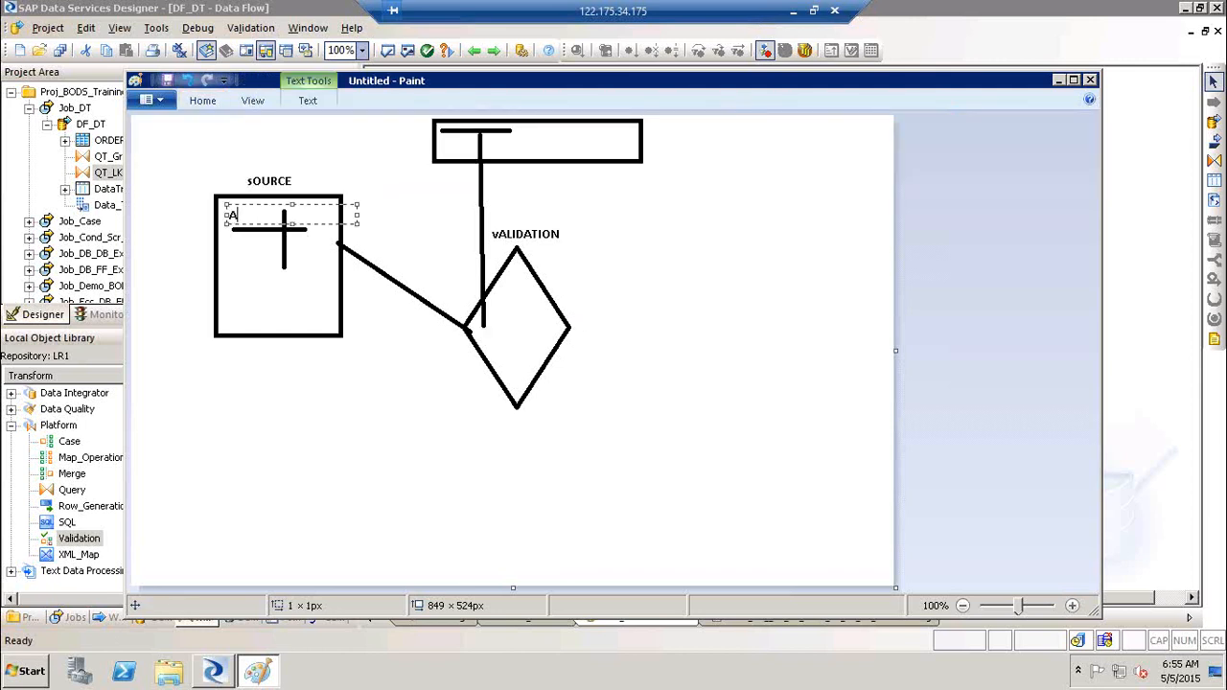
left_click(491, 143)
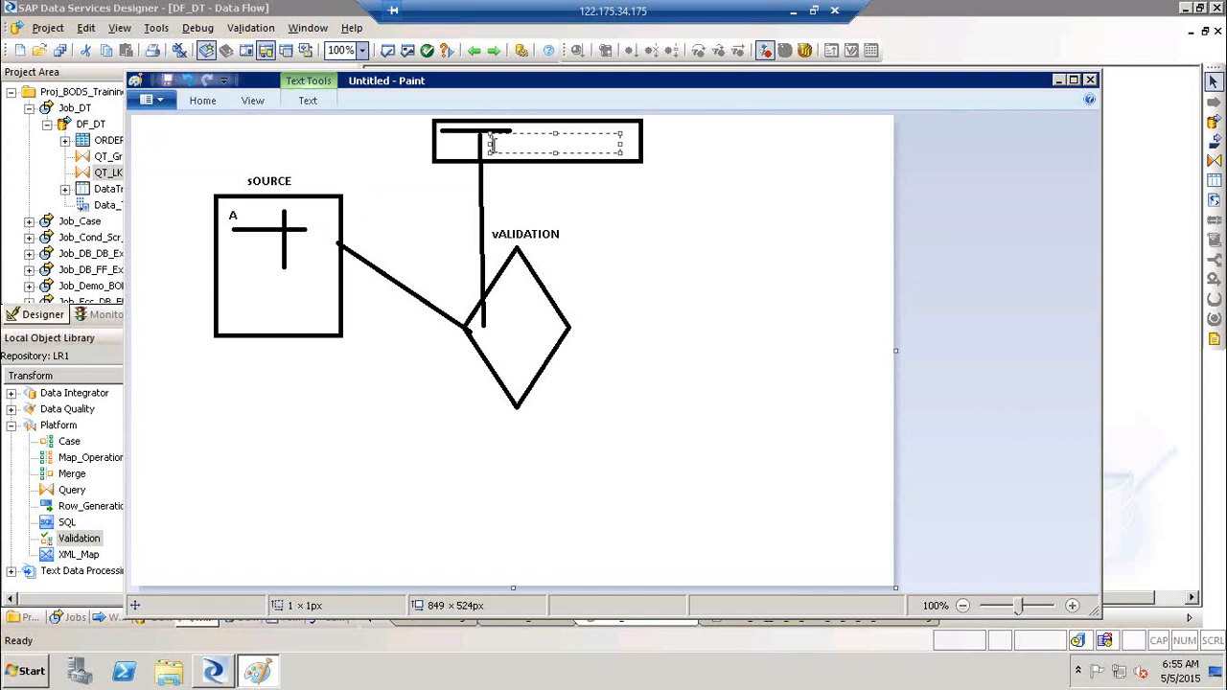
type("A")
left_click(813, 234)
Step: Draw two target rectangles right of the diamond, the upper about 84 × 112 px and the lower about 77 × 123 px
left_click(212, 103)
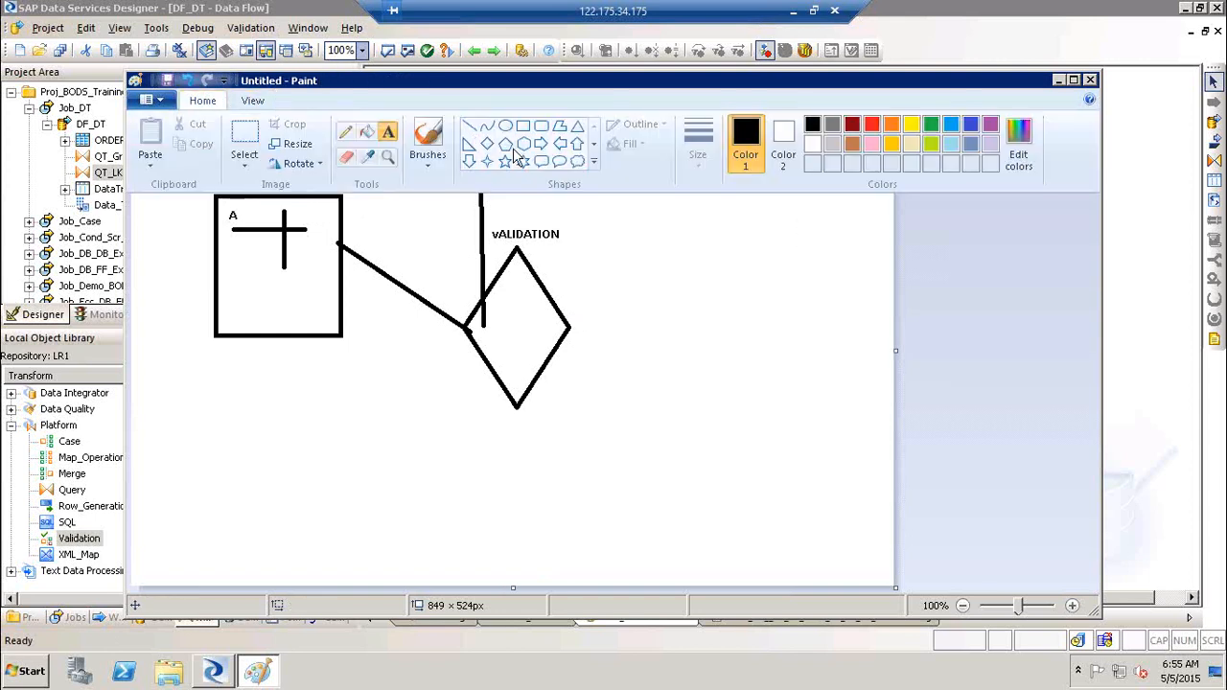
left_click(526, 128)
left_click_drag(725, 207, 802, 309)
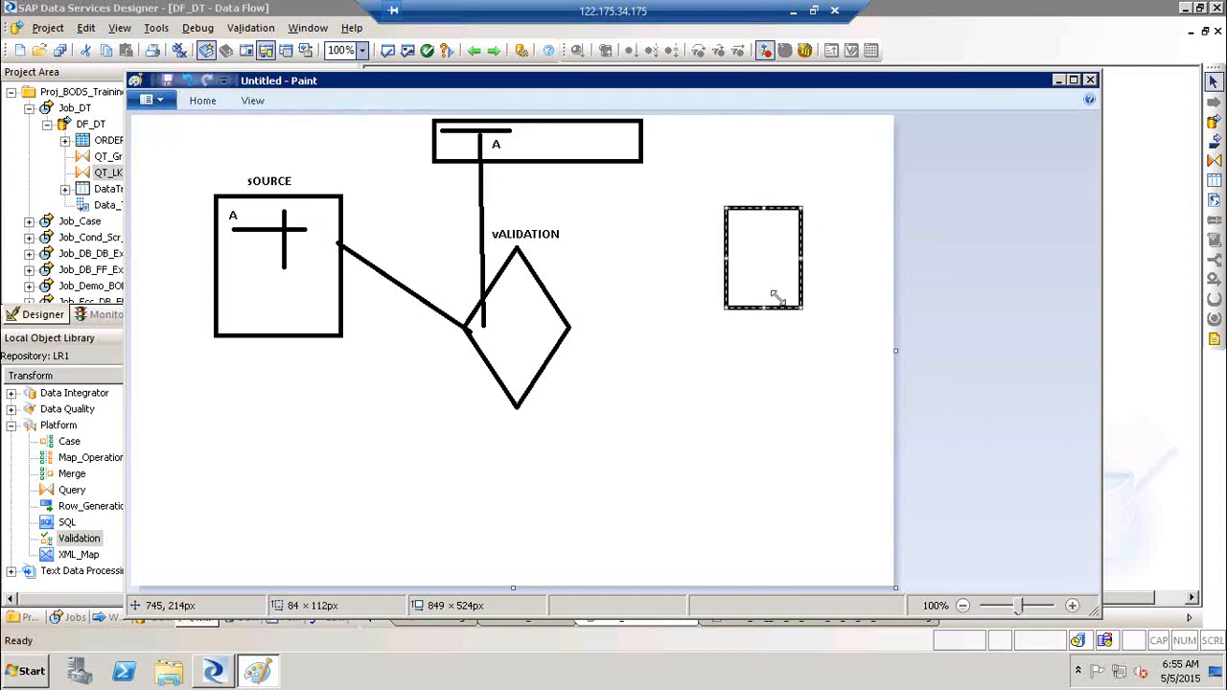
left_click(203, 99)
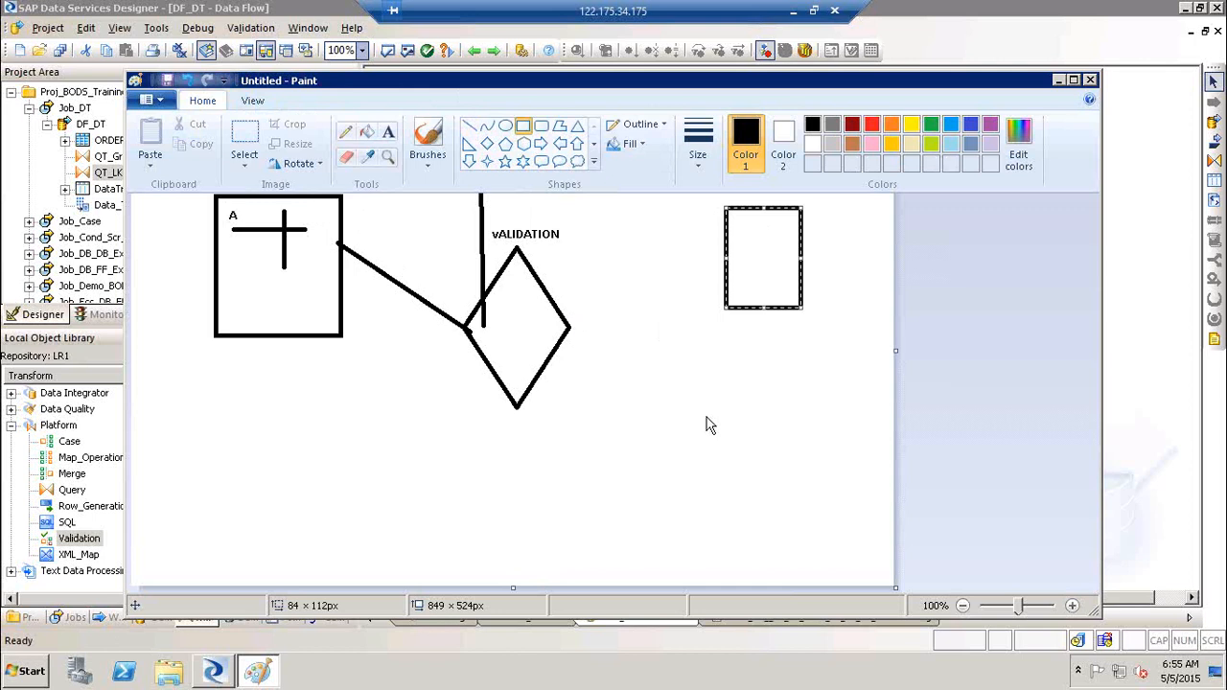
left_click(707, 422)
left_click(721, 412)
left_click_drag(721, 412, 792, 525)
Step: Draw connecting lines from the diamond's right corner to the upper and lower target rectangles
left_click(203, 100)
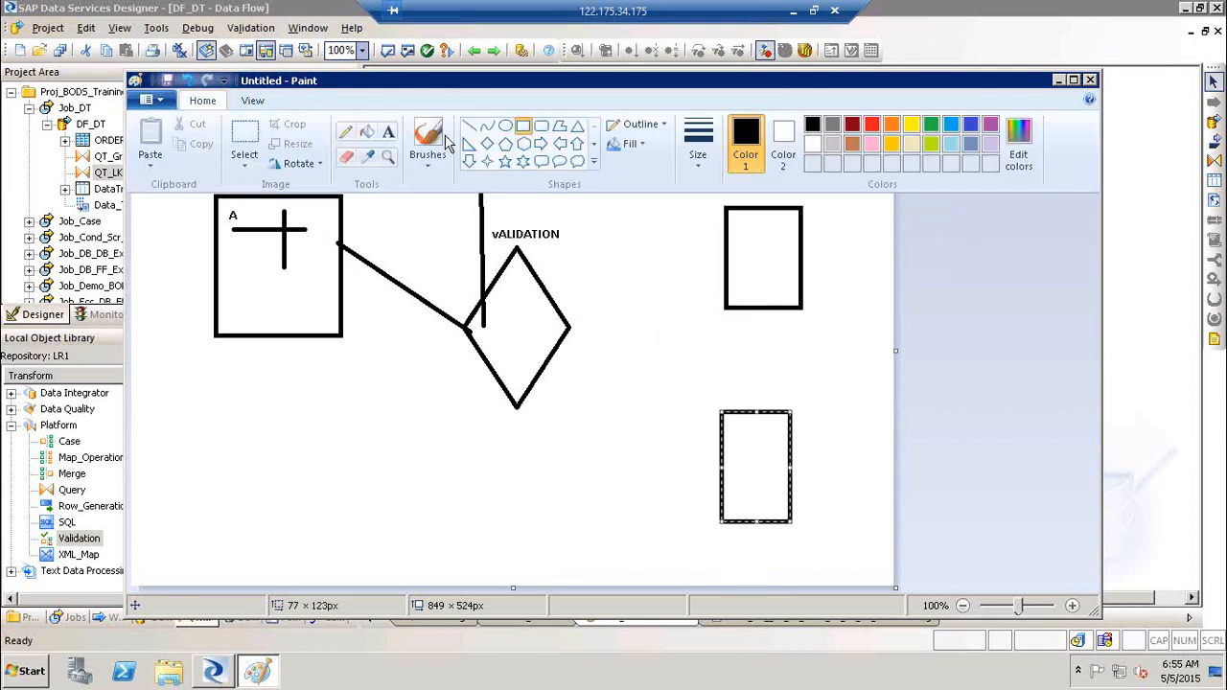
left_click(575, 330)
left_click_drag(569, 328, 720, 259)
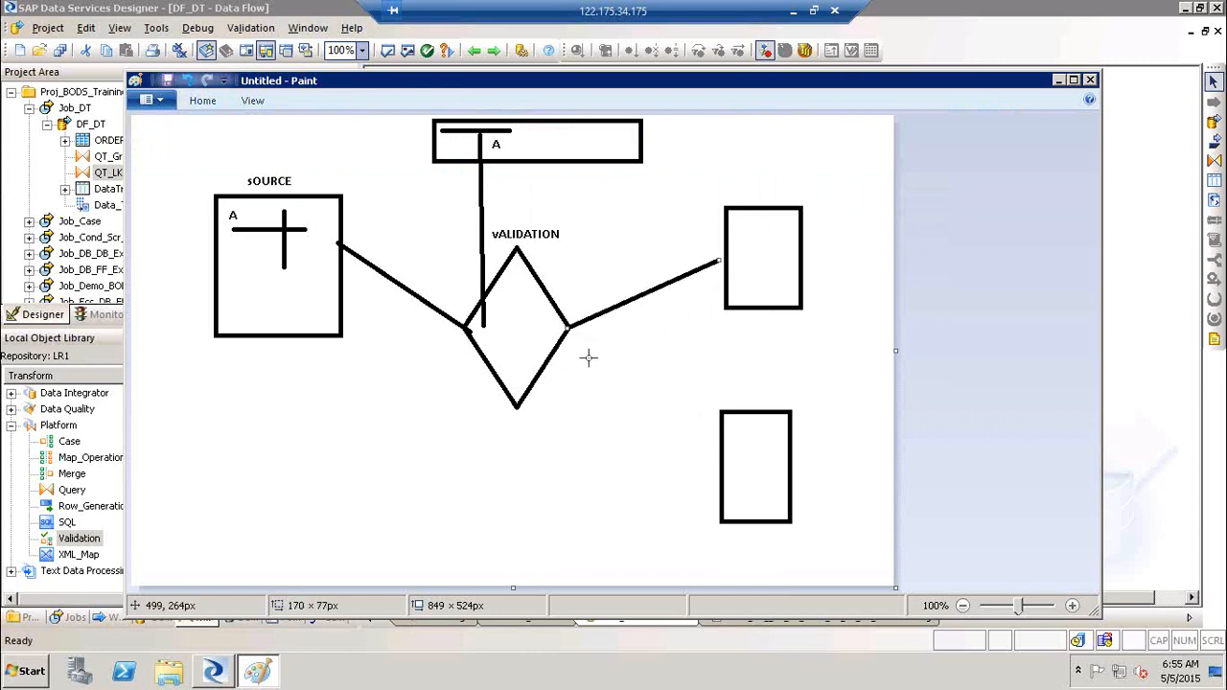
left_click_drag(572, 333, 733, 491)
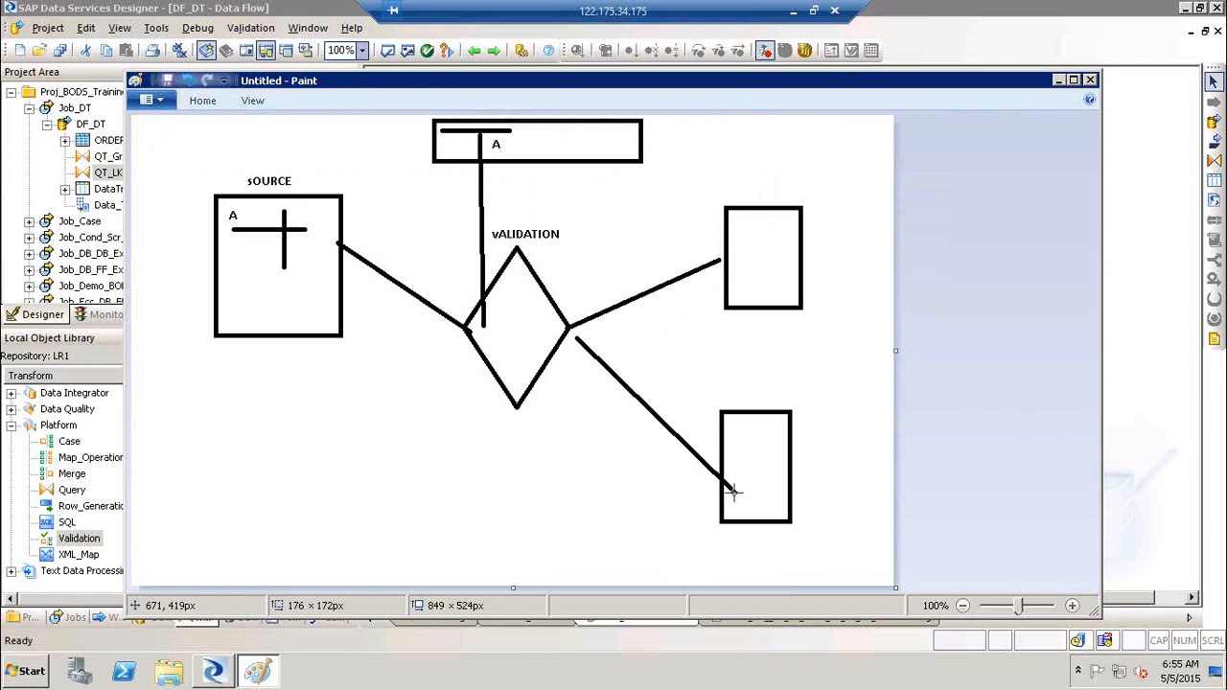
Step: Label the upper target rectangle "Valid" and the lower target rectangle "Invalid" with text above each
left_click(206, 102)
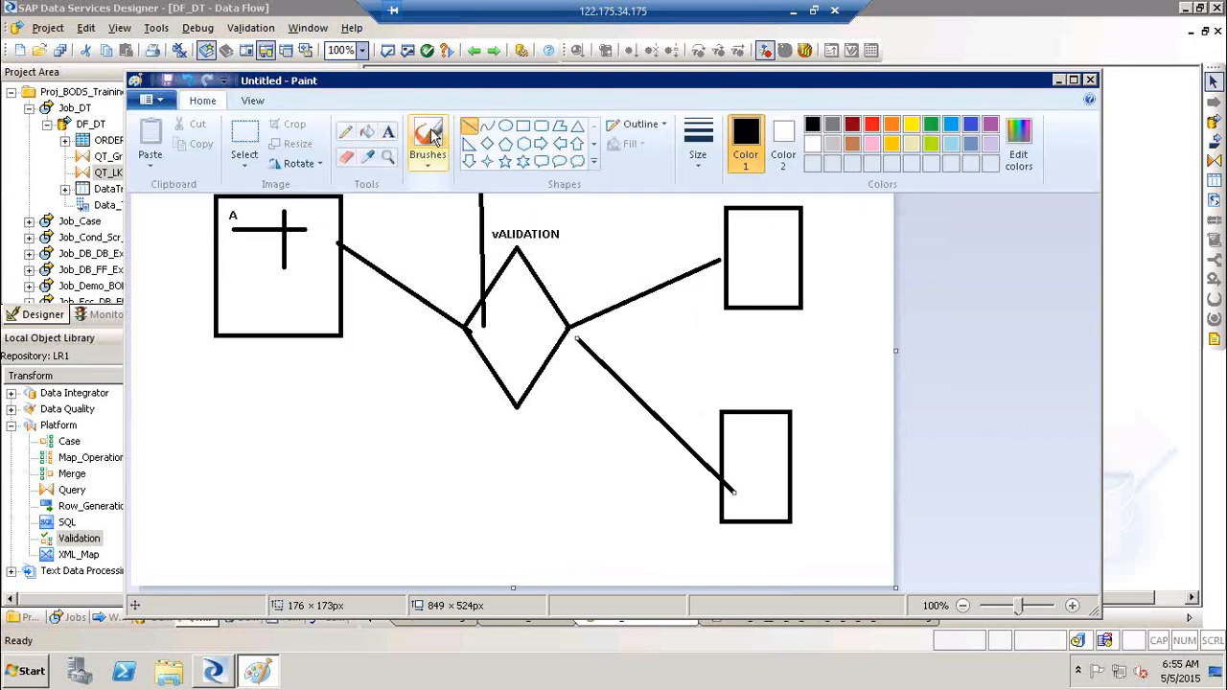
left_click(388, 131)
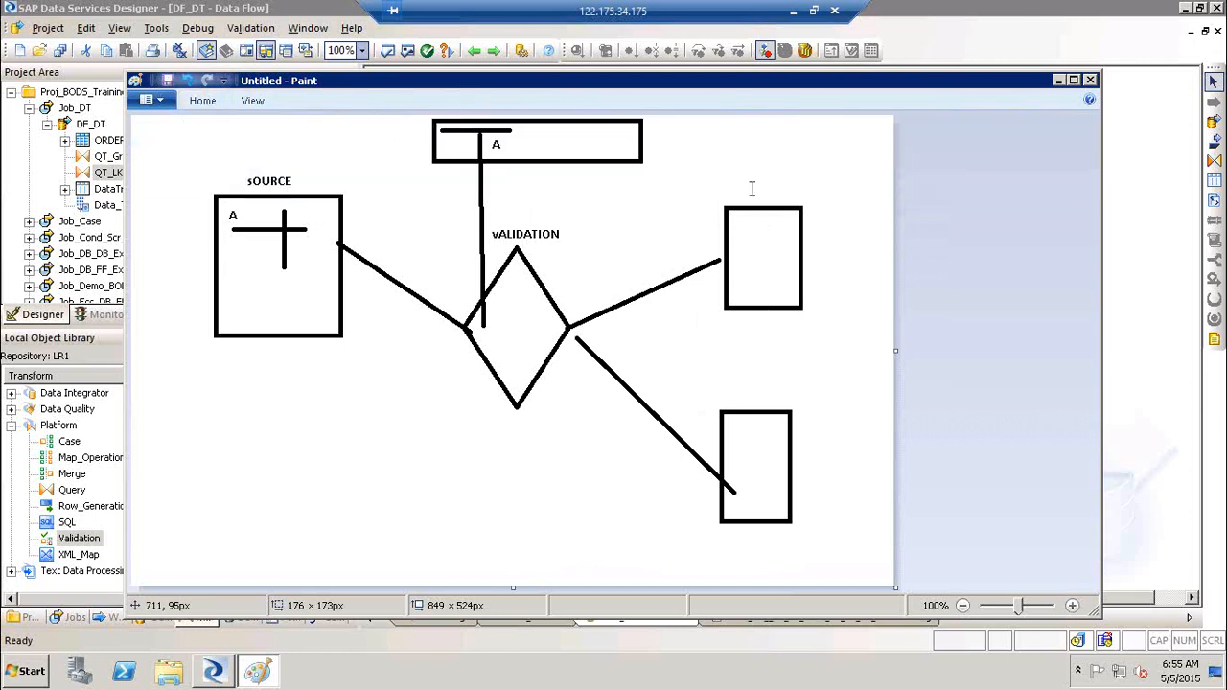
left_click(750, 182)
type("Valid")
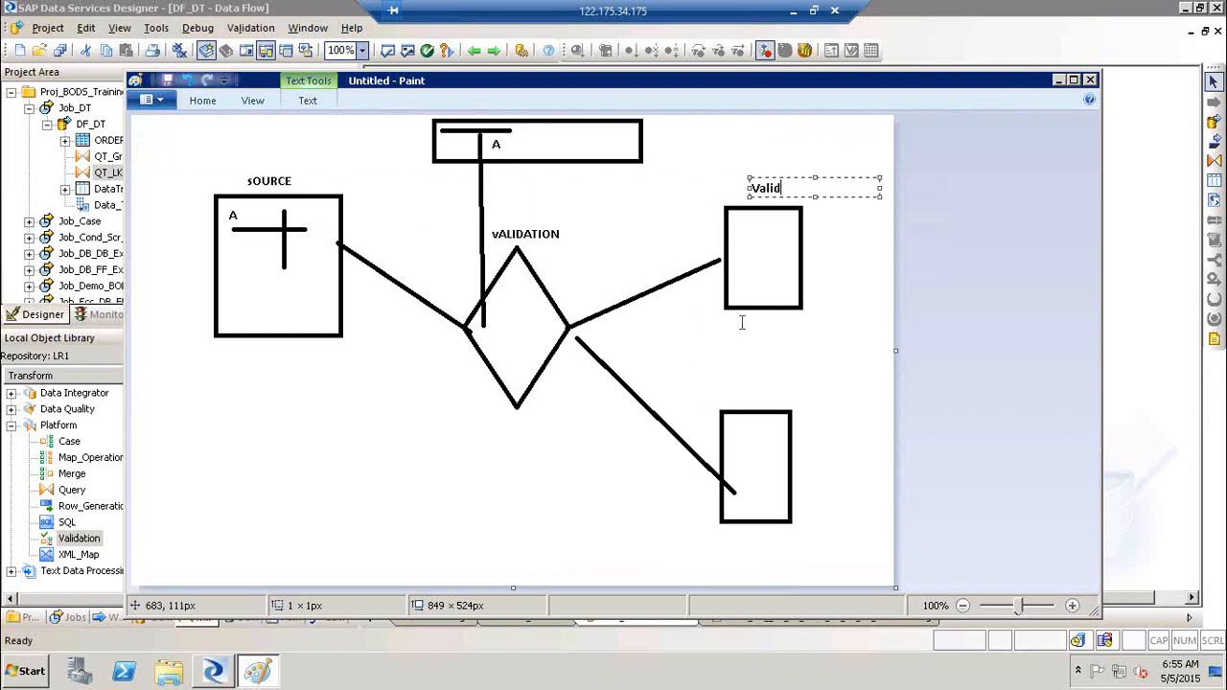
left_click(740, 403)
type("Invalid")
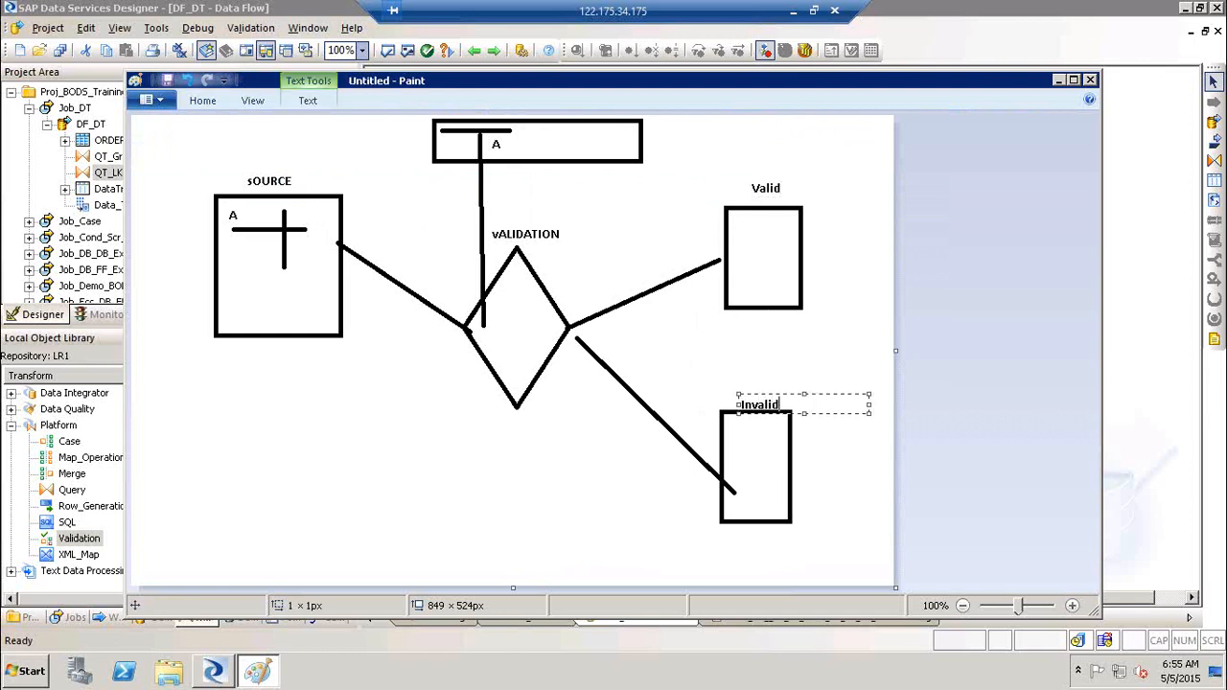
left_click(670, 353)
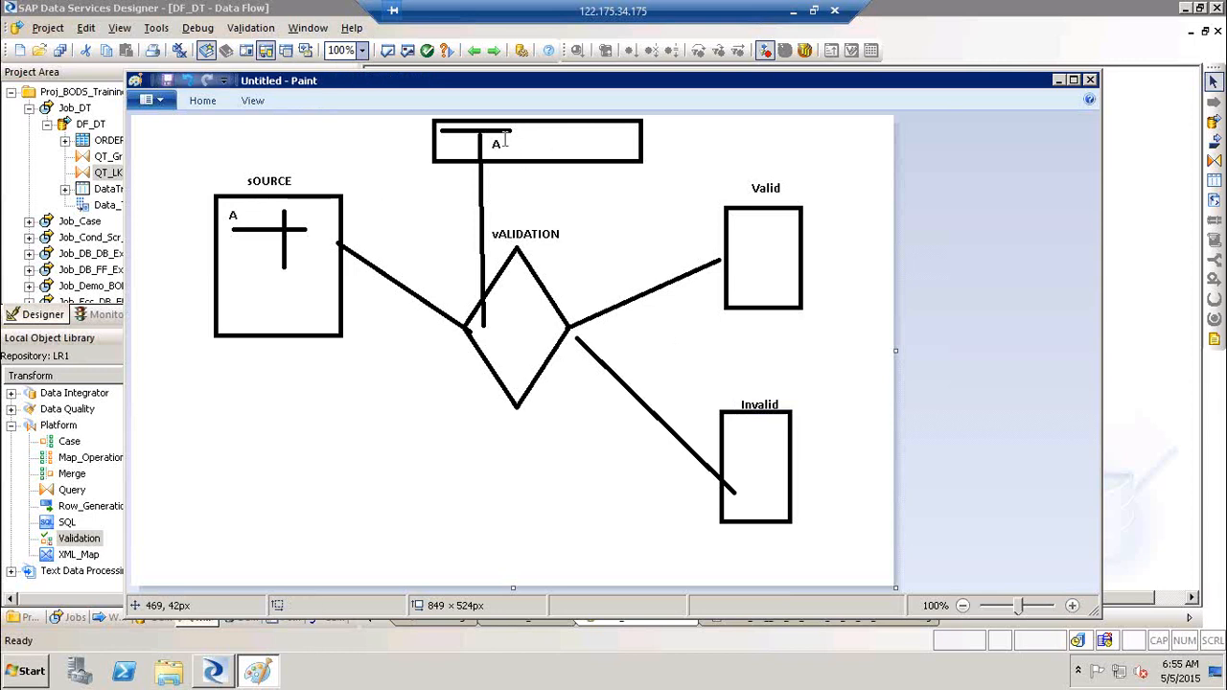
Step: Add the text "A" inside the Valid target rectangle
left_click(758, 226)
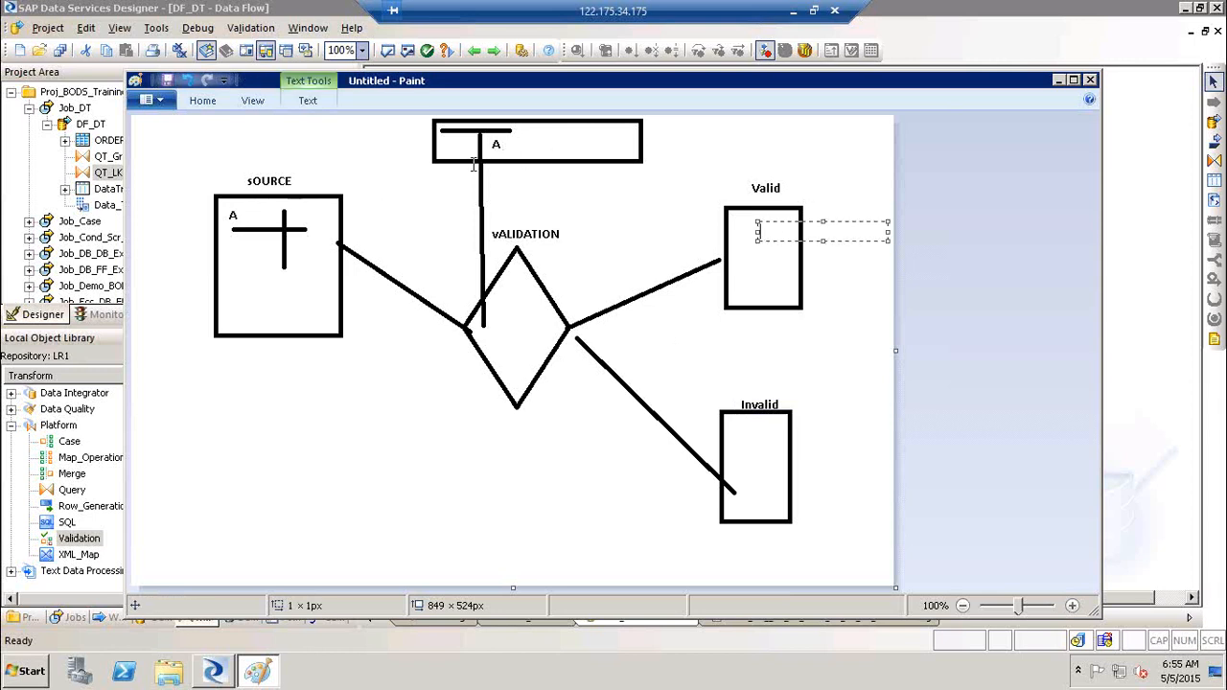
type("A")
left_click(250, 237)
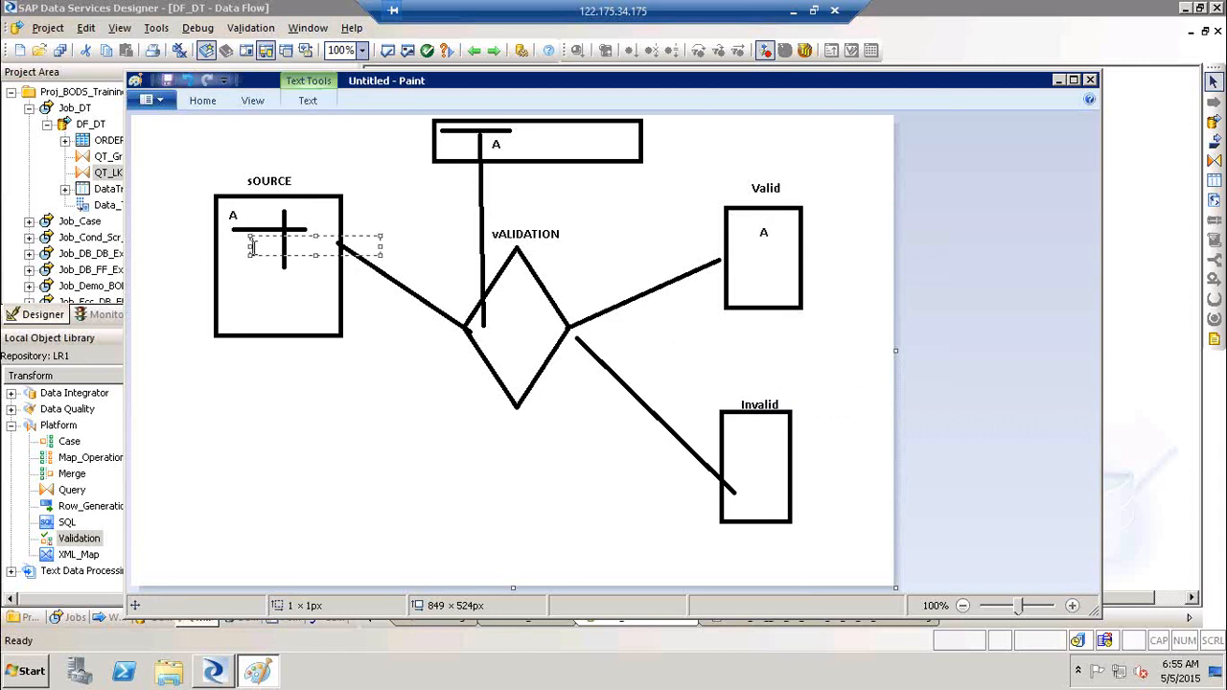
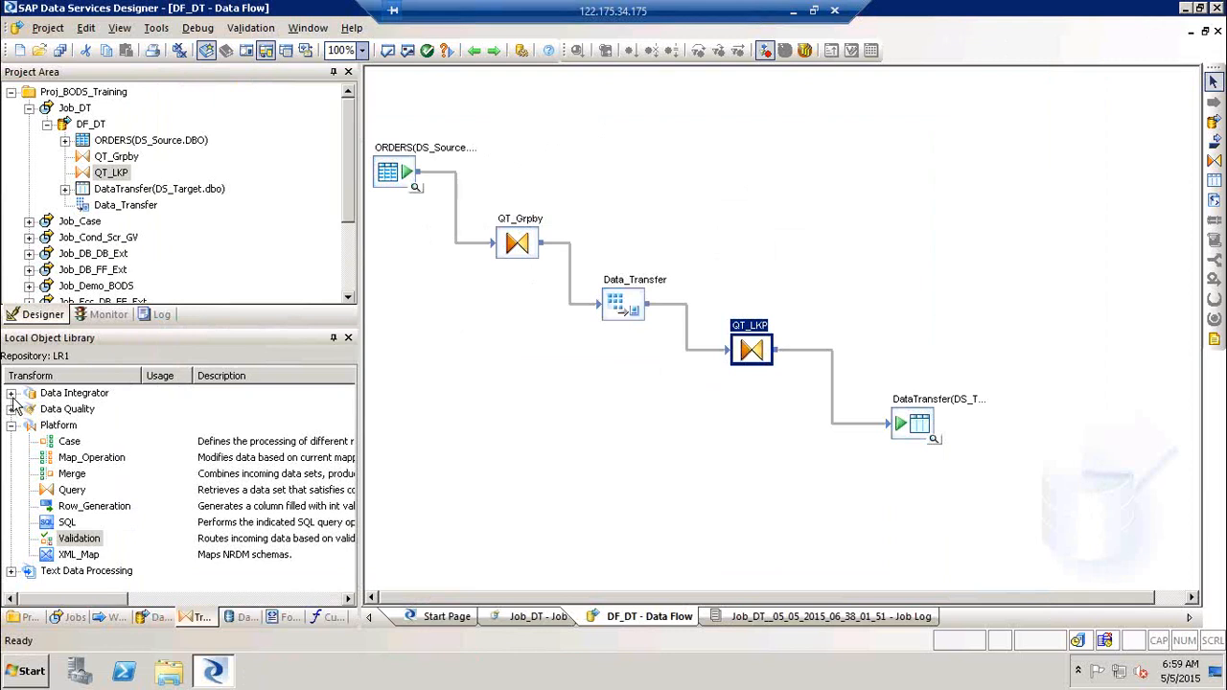
Step: Expand the Data Integrator transforms and examine the list from Date_Generation to XML_Pipeline, including the Date_Generation description
left_click(10, 393)
left_click(91, 427)
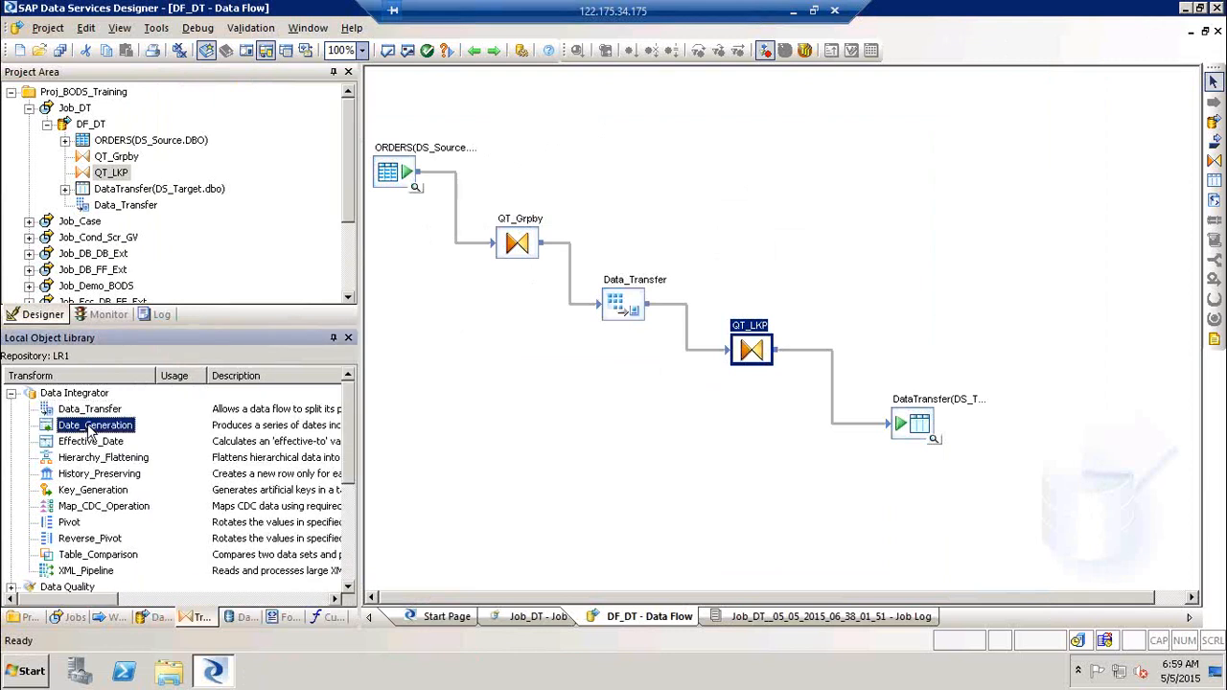
left_click(92, 444)
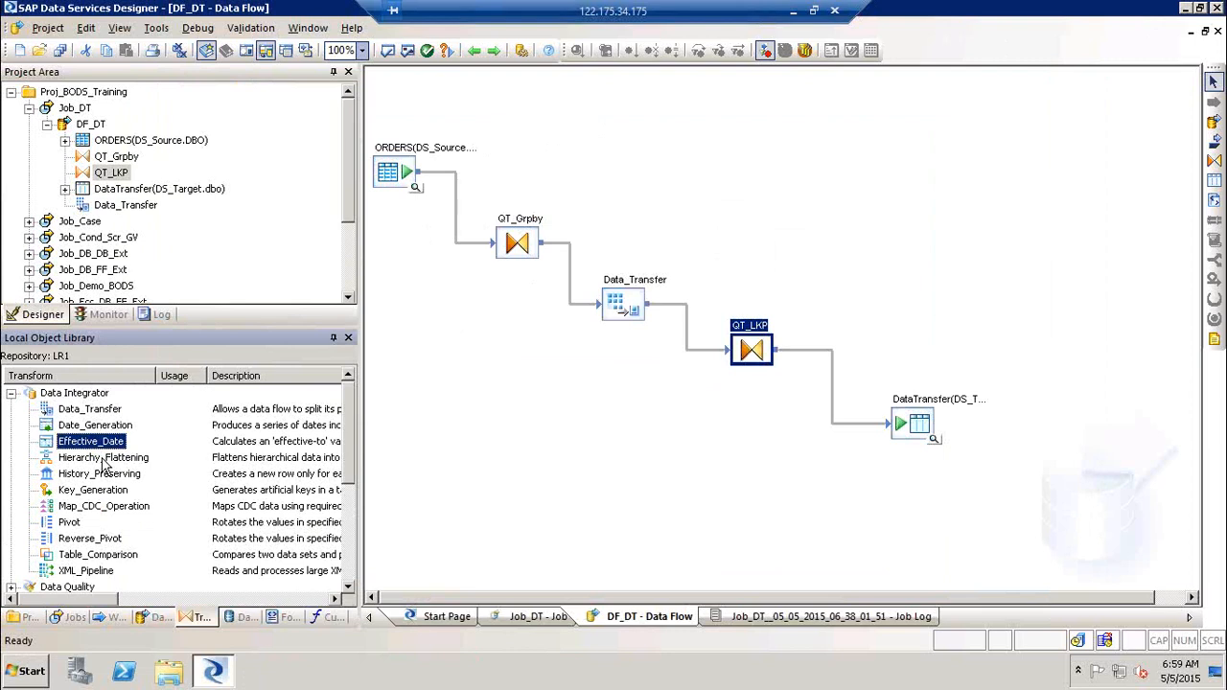
left_click(104, 458)
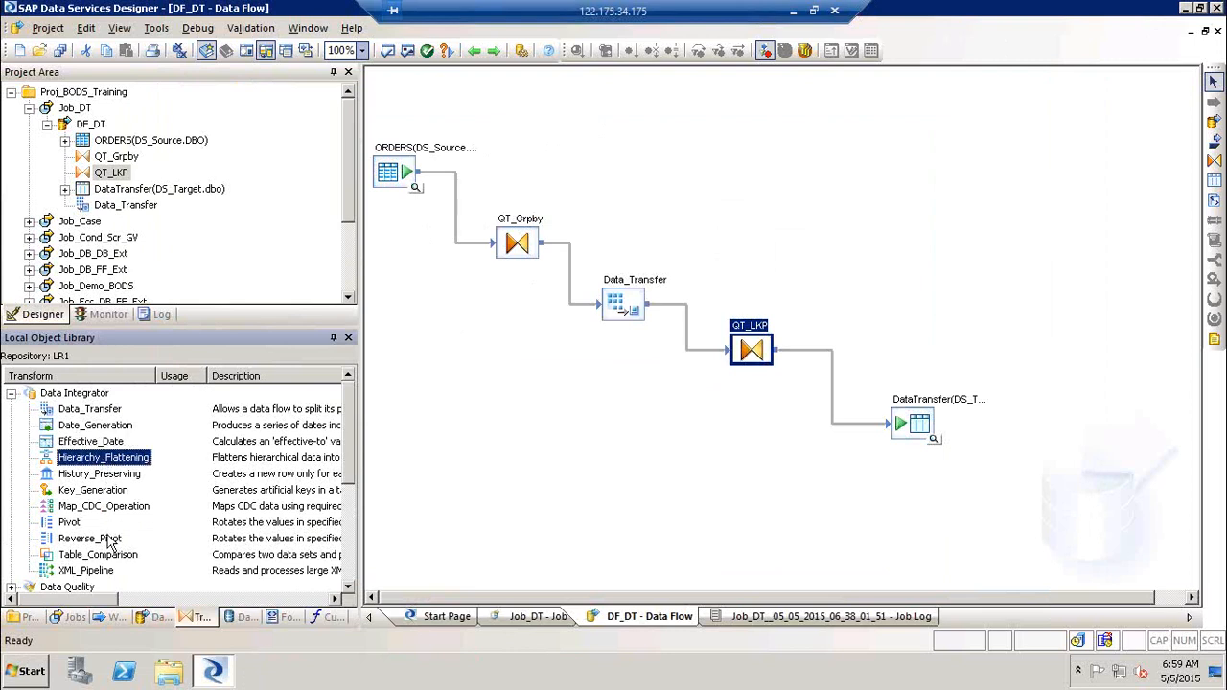
left_click(104, 573, "shift")
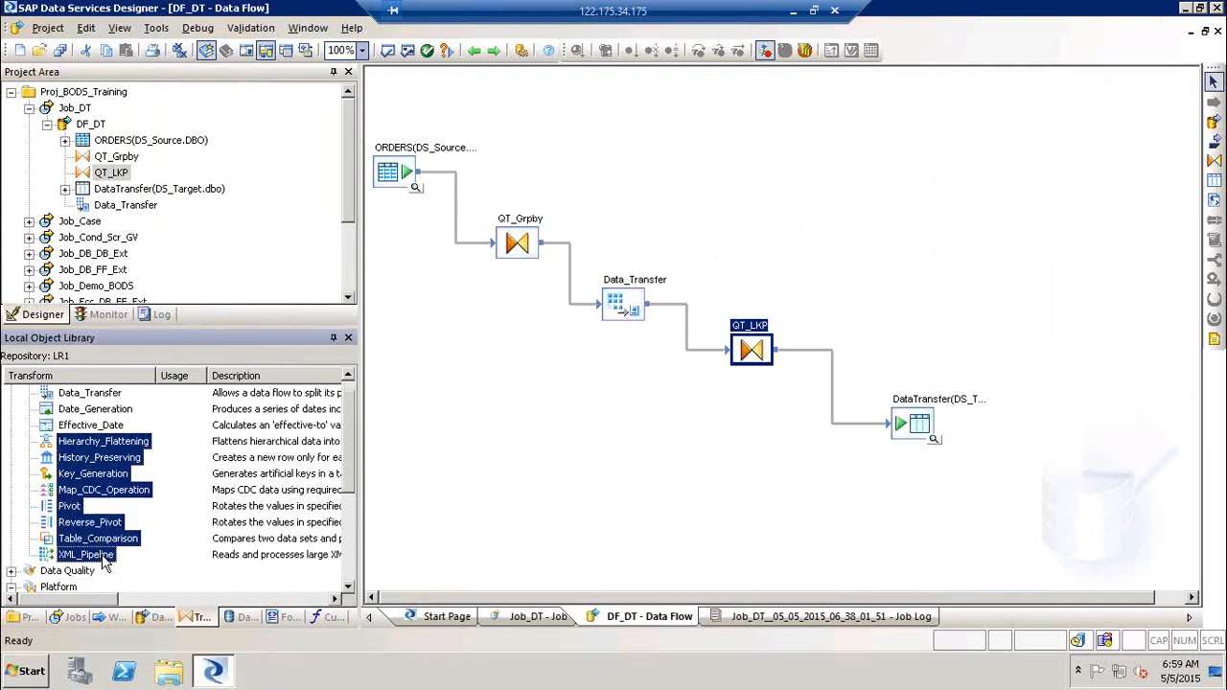
left_click(493, 510)
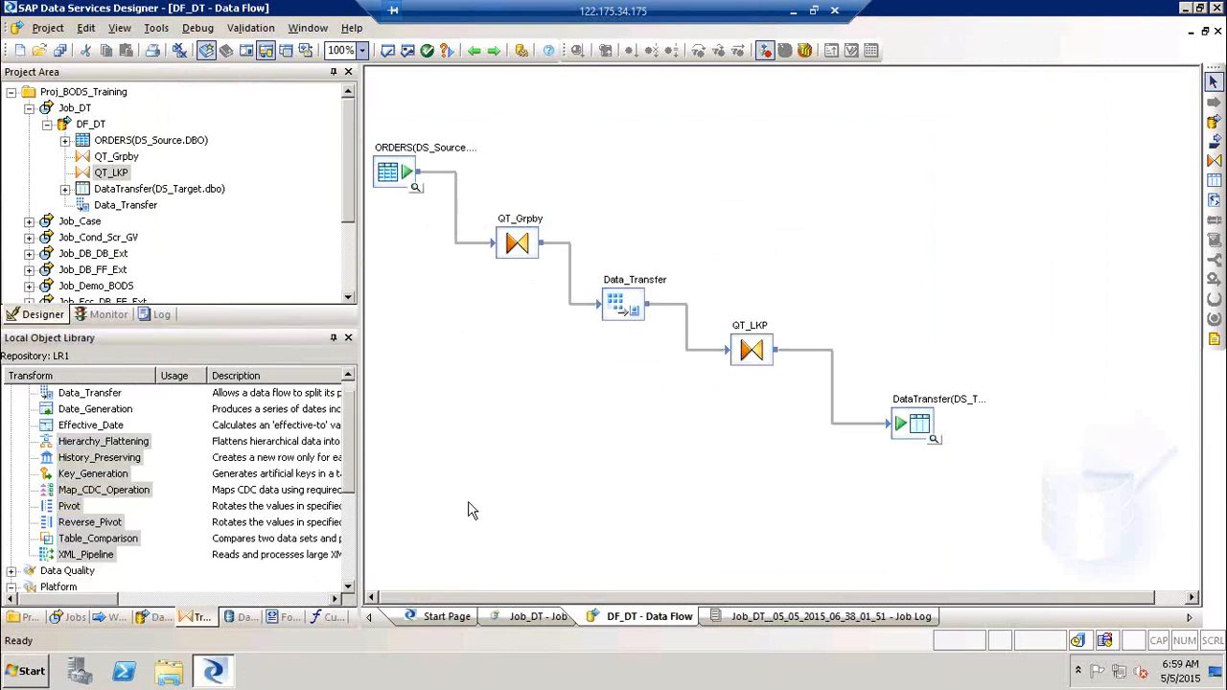
left_click(349, 386)
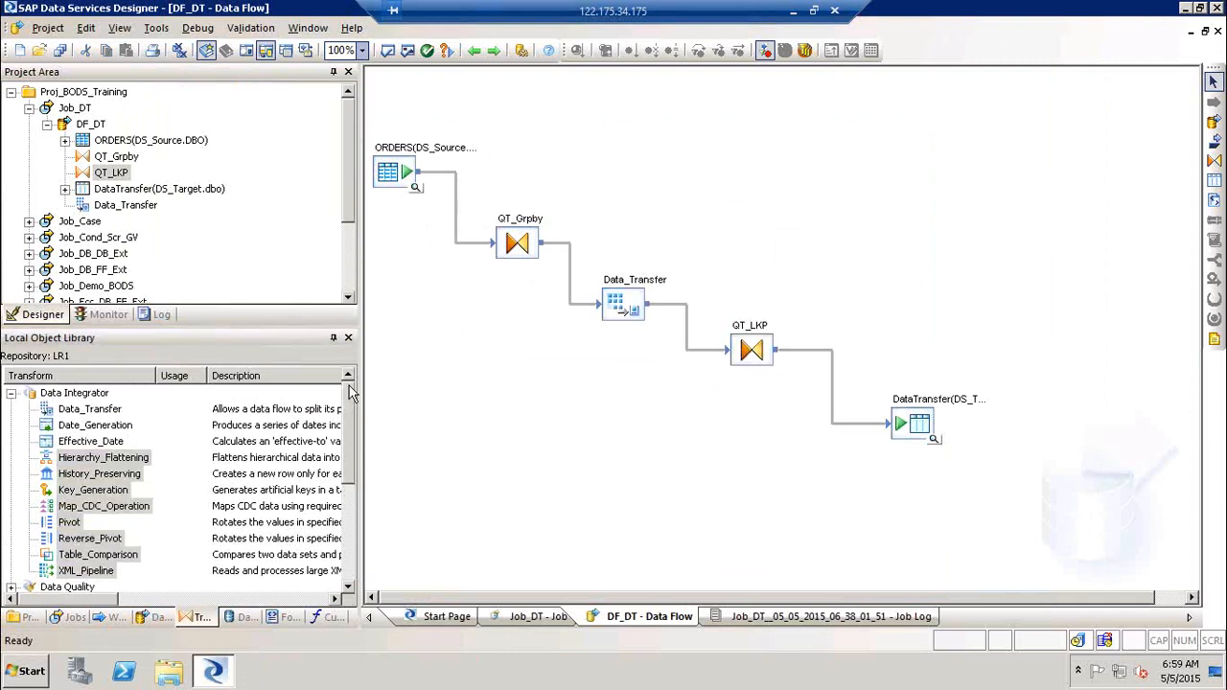
left_click(102, 430)
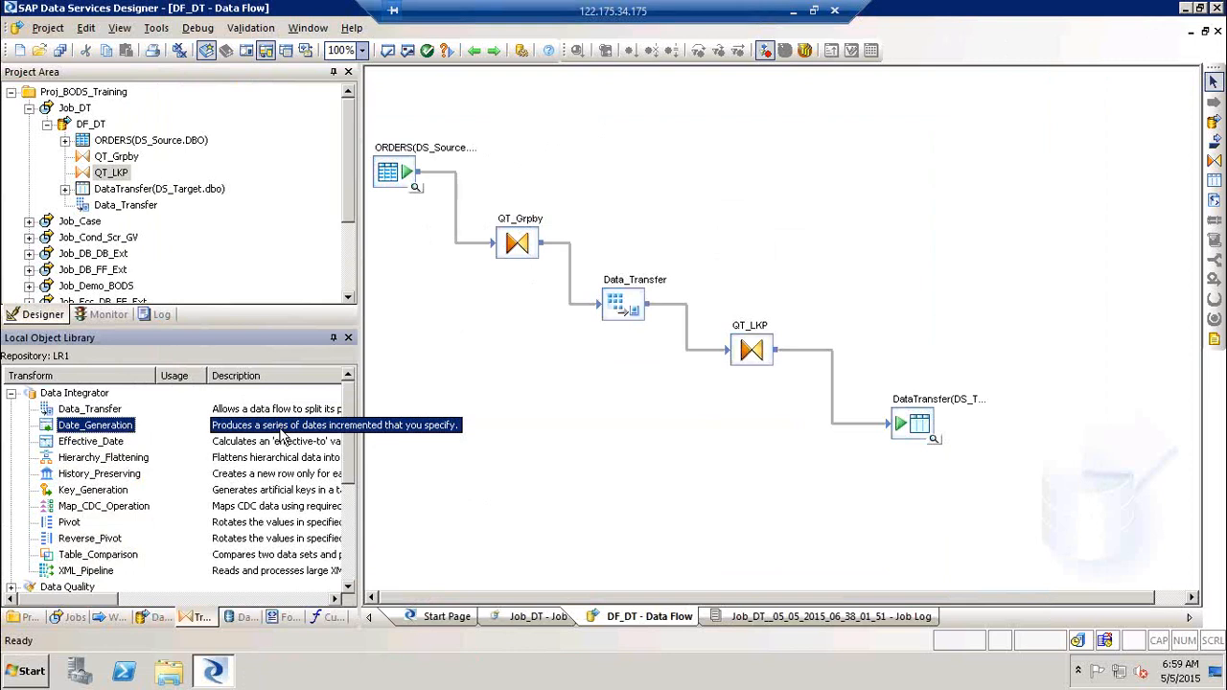
left_click(470, 343)
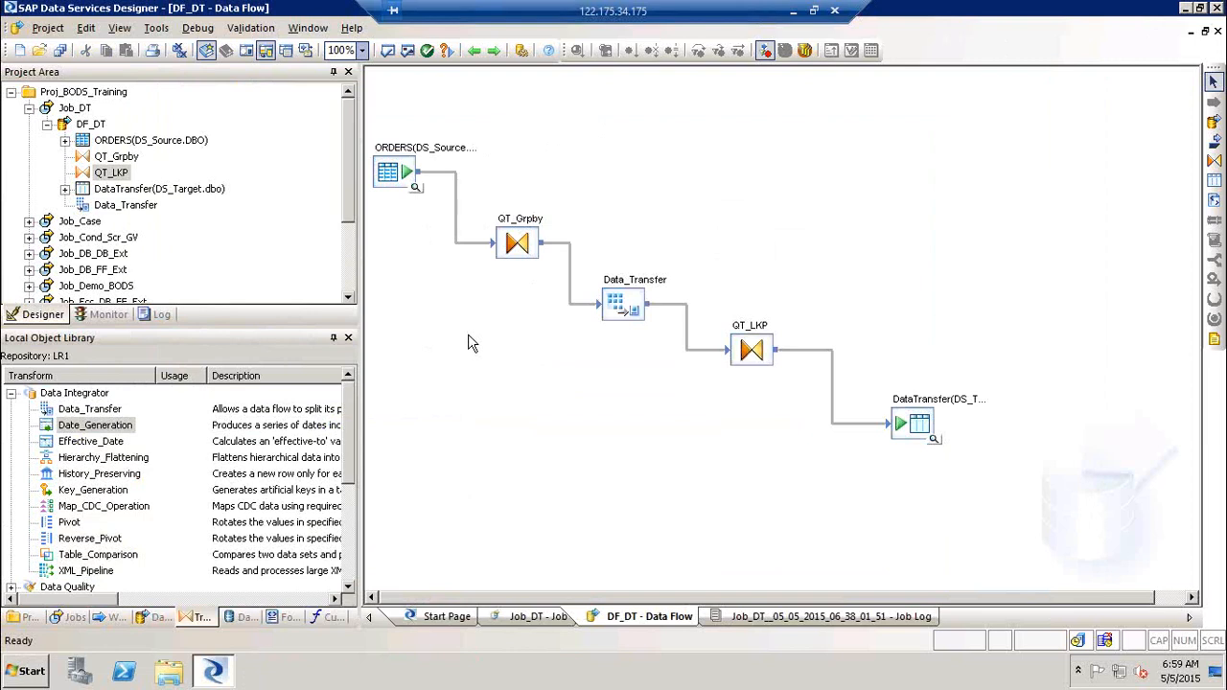
left_click(108, 429)
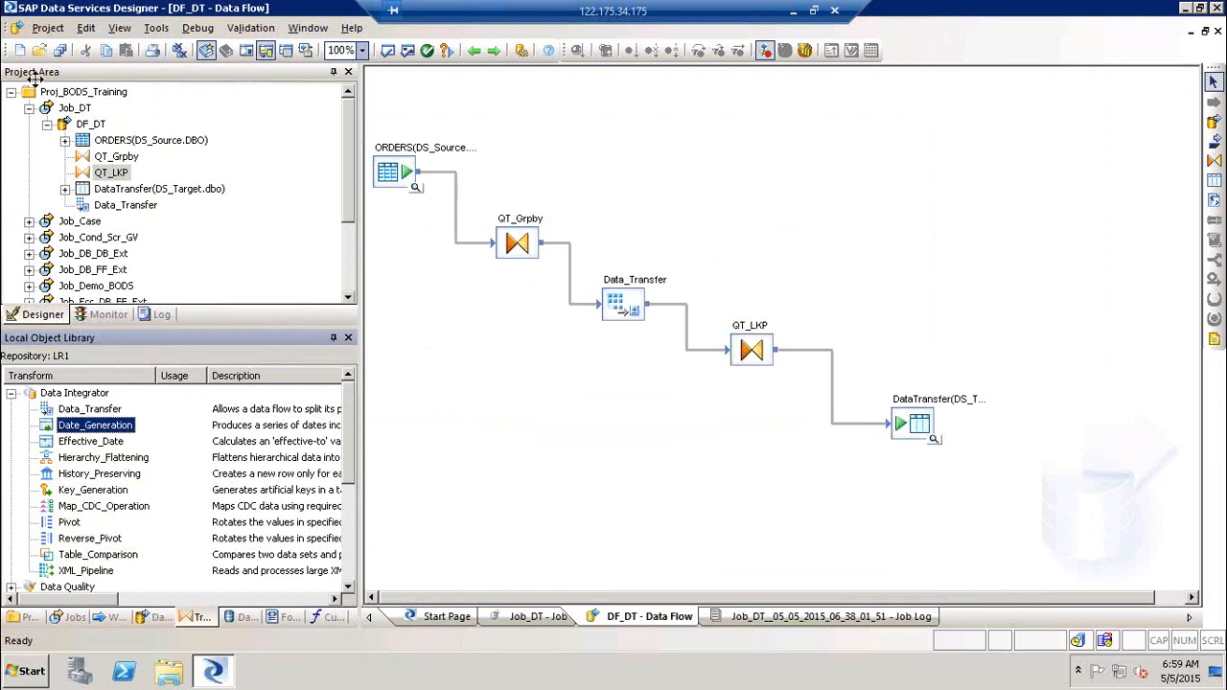
Step: Collapse Job_DT in the project tree and enlarge the project area so the whole job list fits
left_click(28, 108)
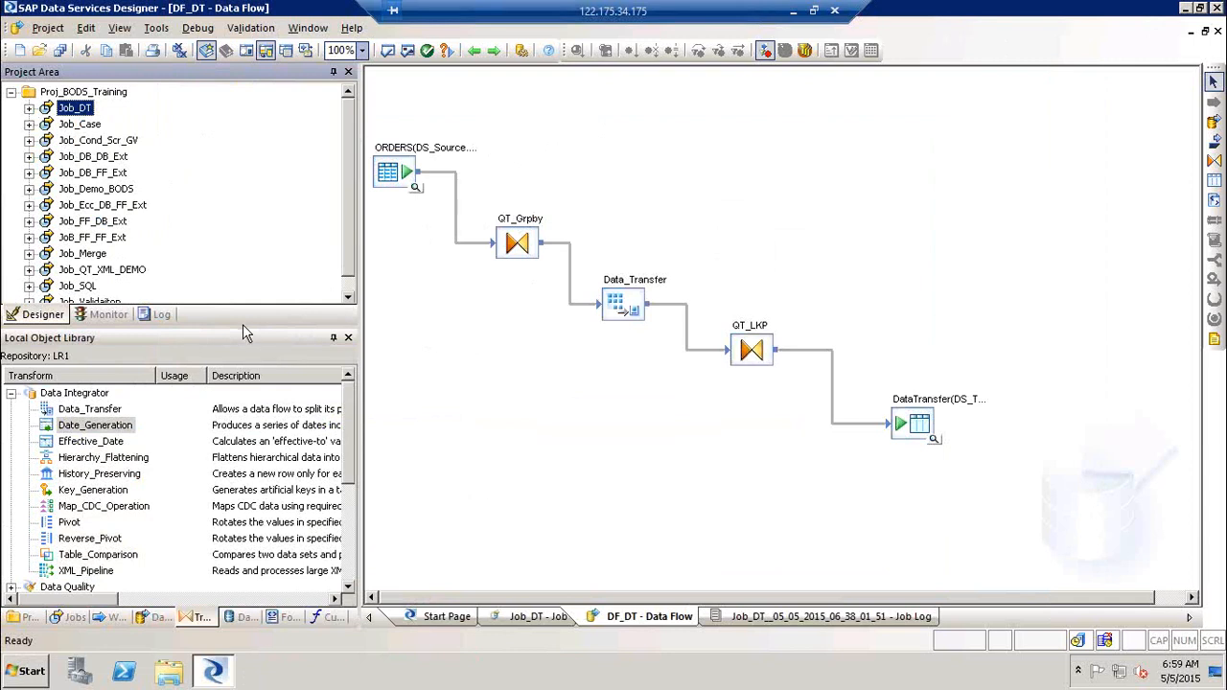
left_click_drag(243, 327, 243, 346)
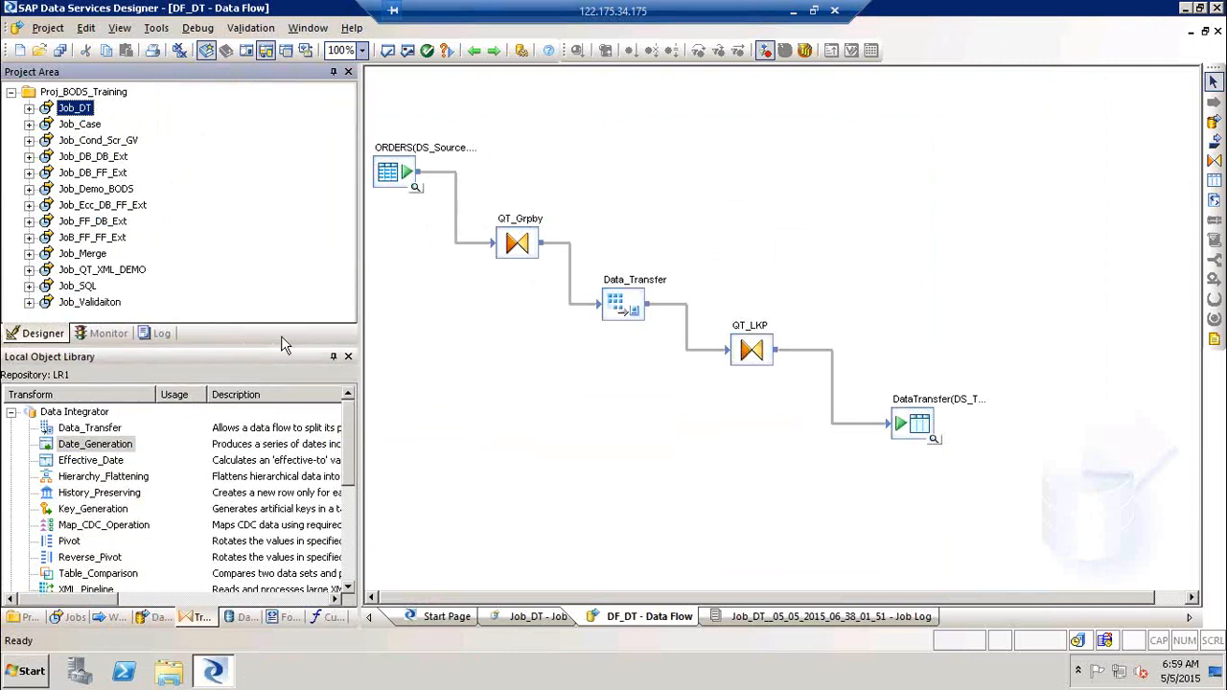
Step: Read the full description of the Date_Generation transform in the object library
left_click(108, 447)
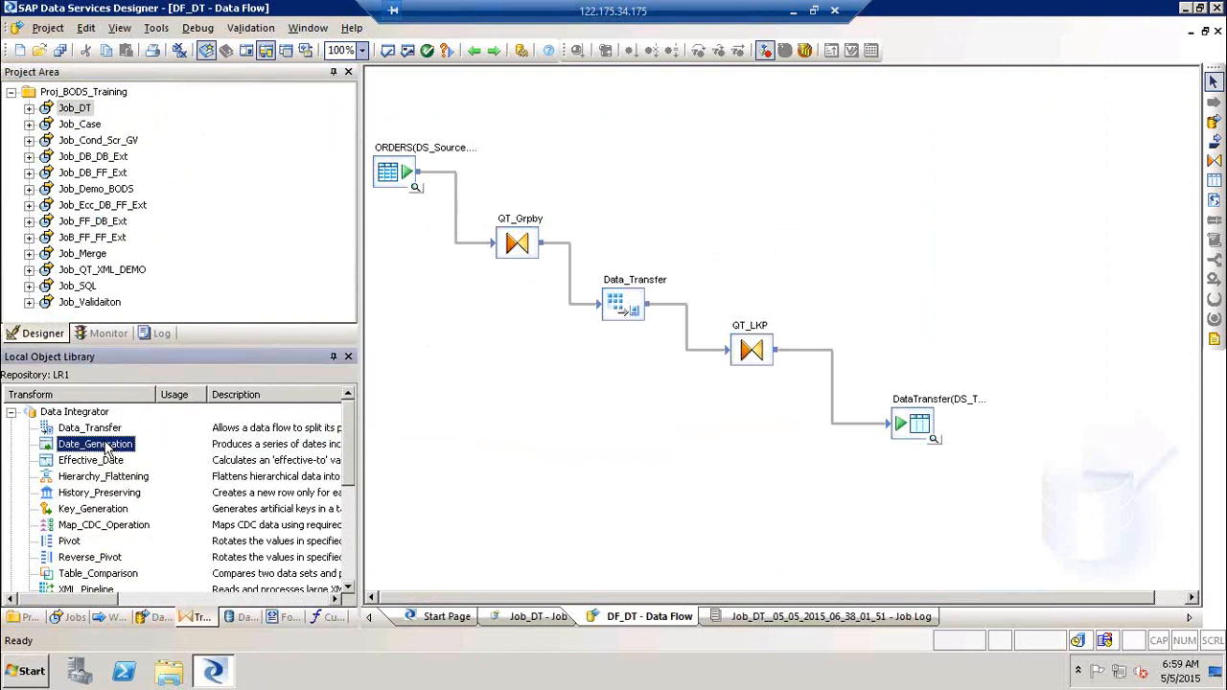
left_click(472, 387)
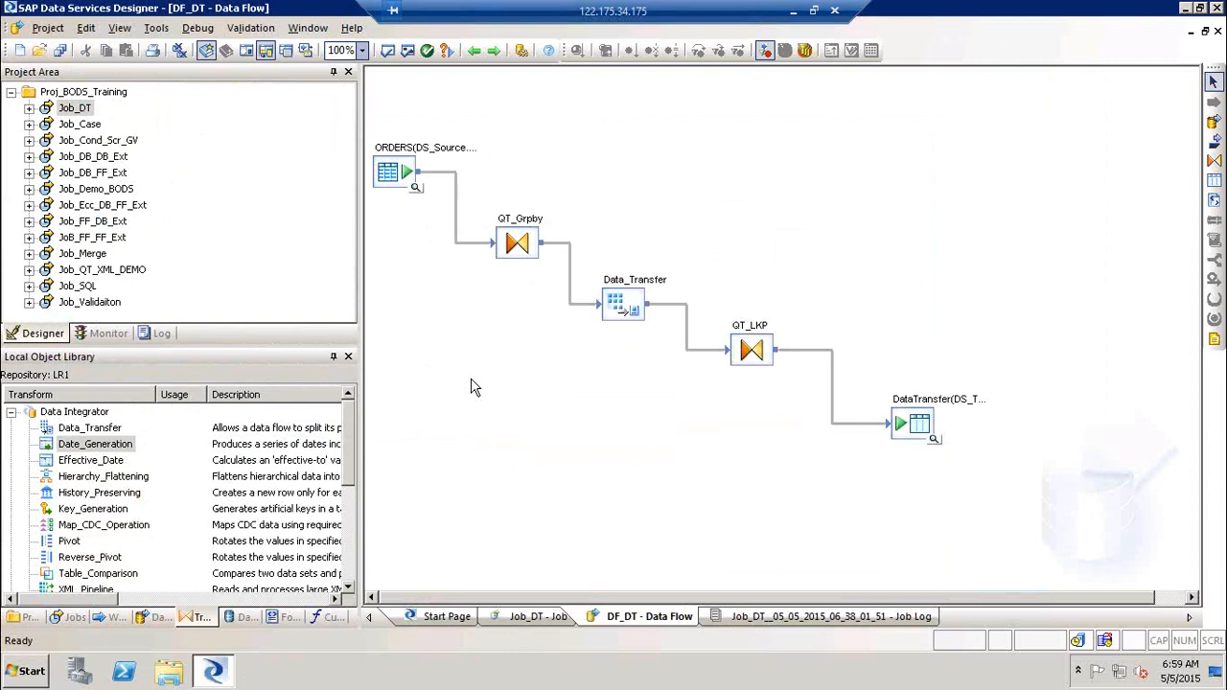
left_click(263, 446)
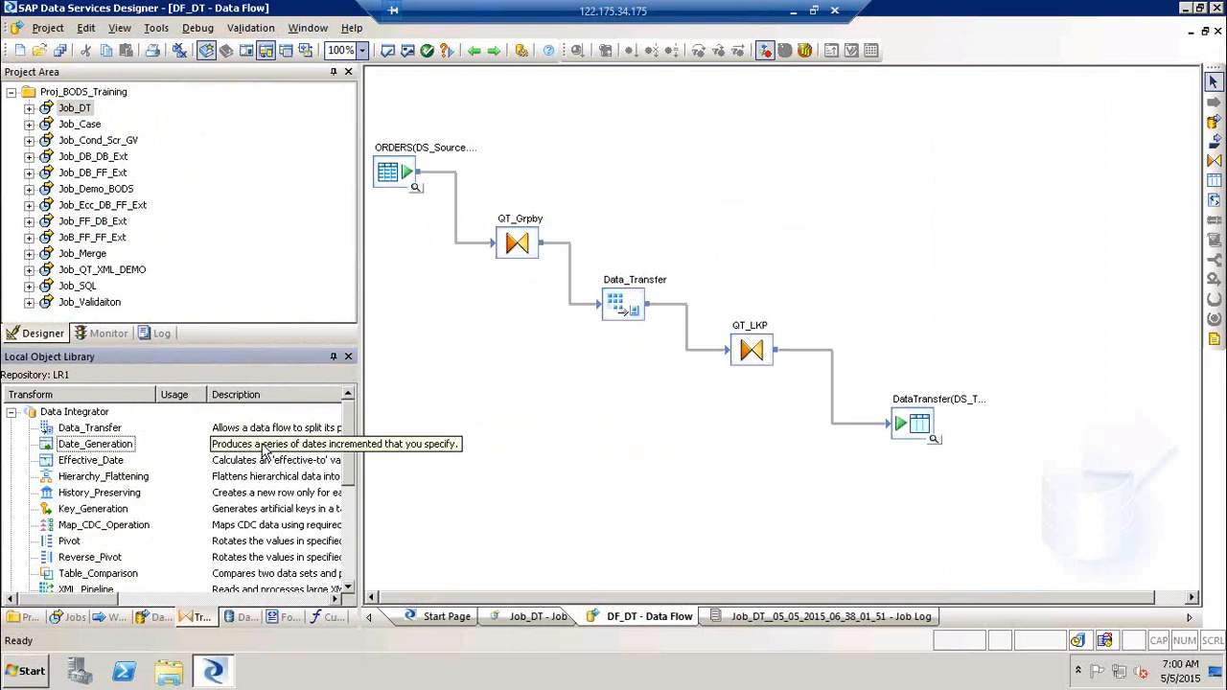
left_click(93, 446)
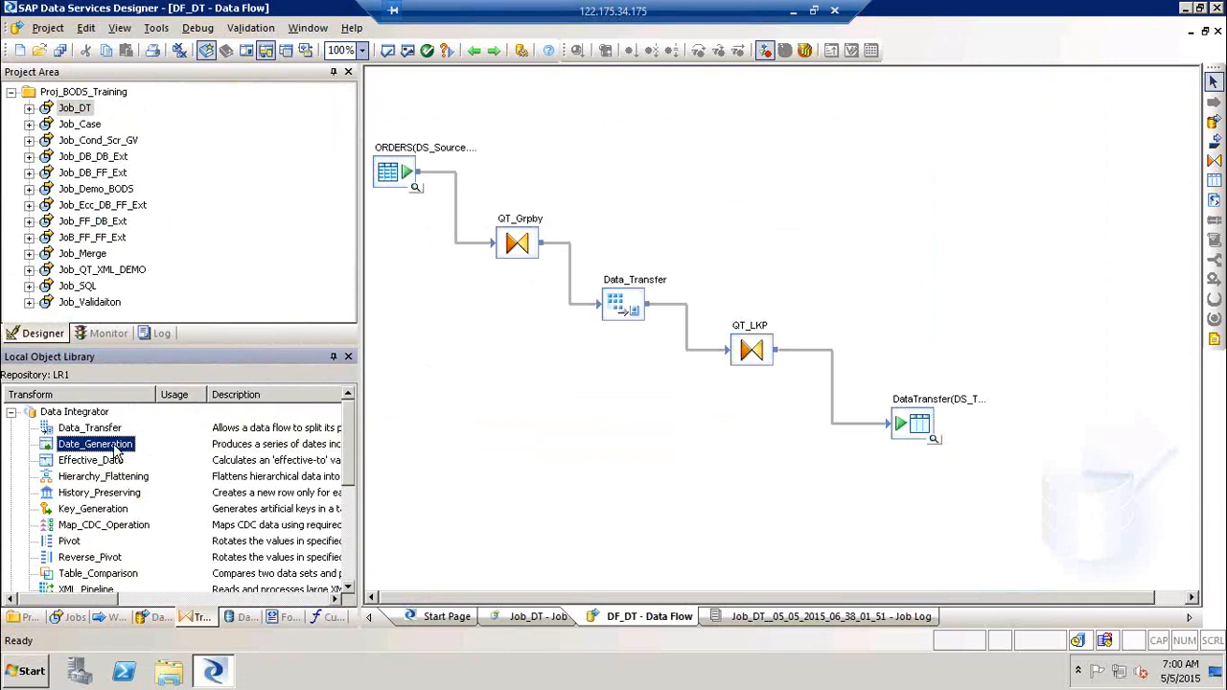
Step: Create a new batch job named Job_Date_Gen in the Proj_BODS_Training project
right_click(106, 93)
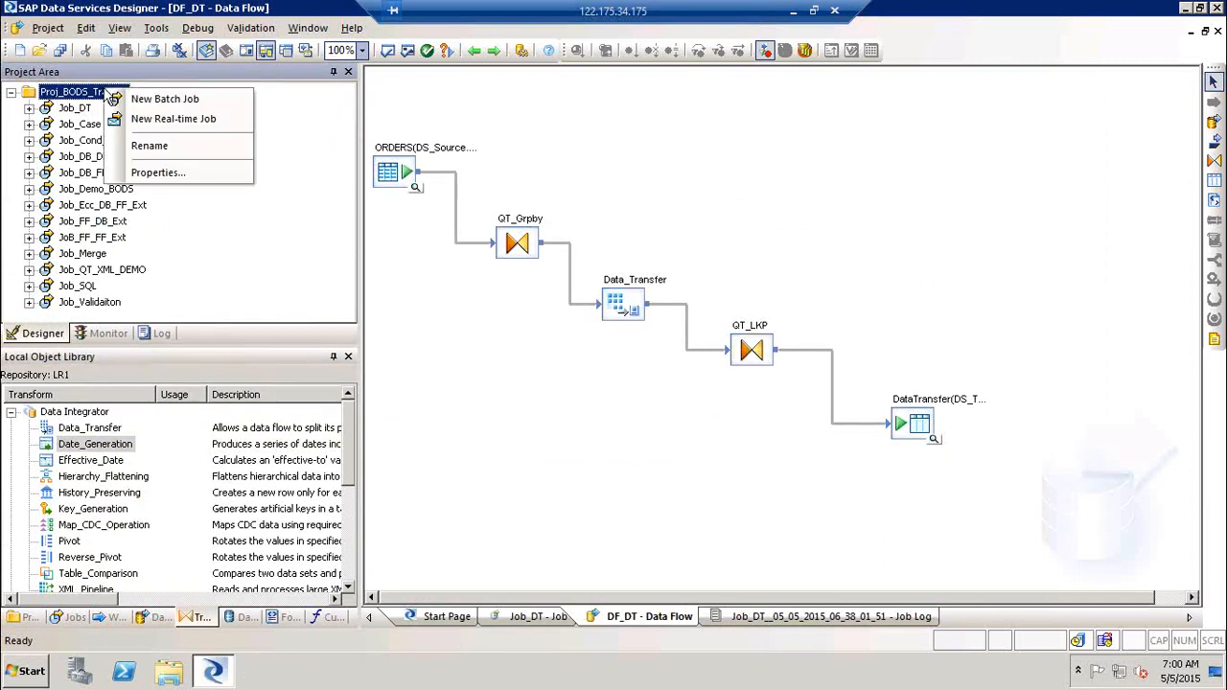
left_click(159, 100)
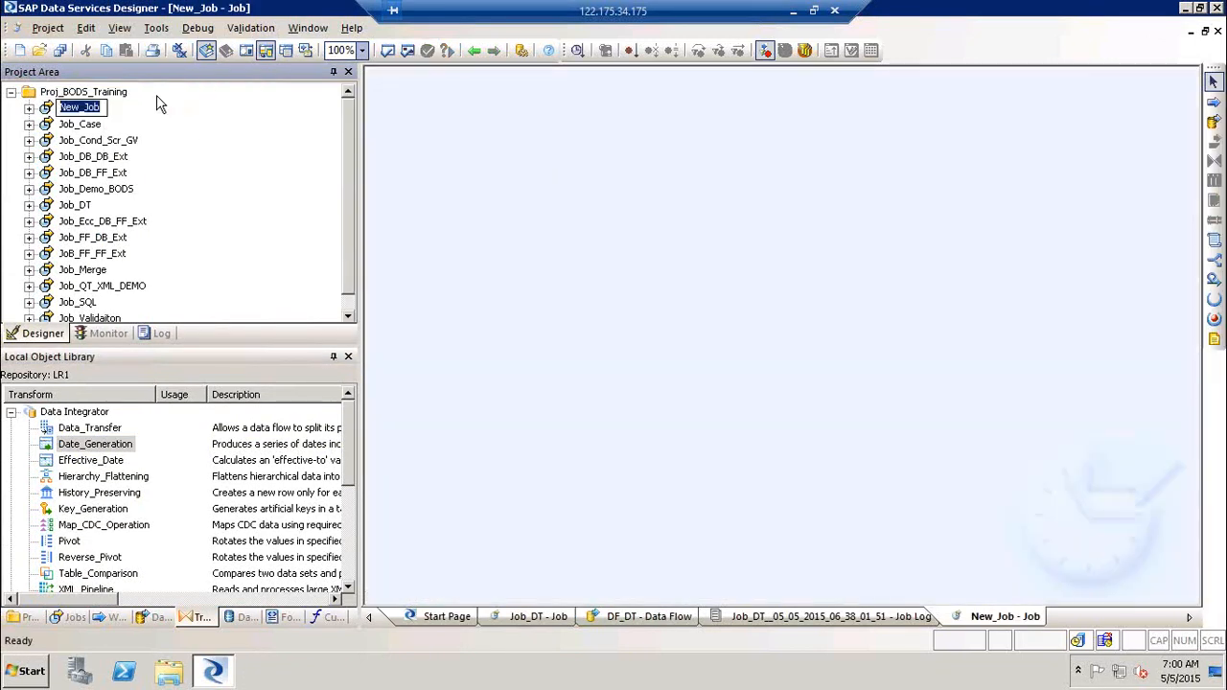
type("Job_Date_Gen")
key("Return")
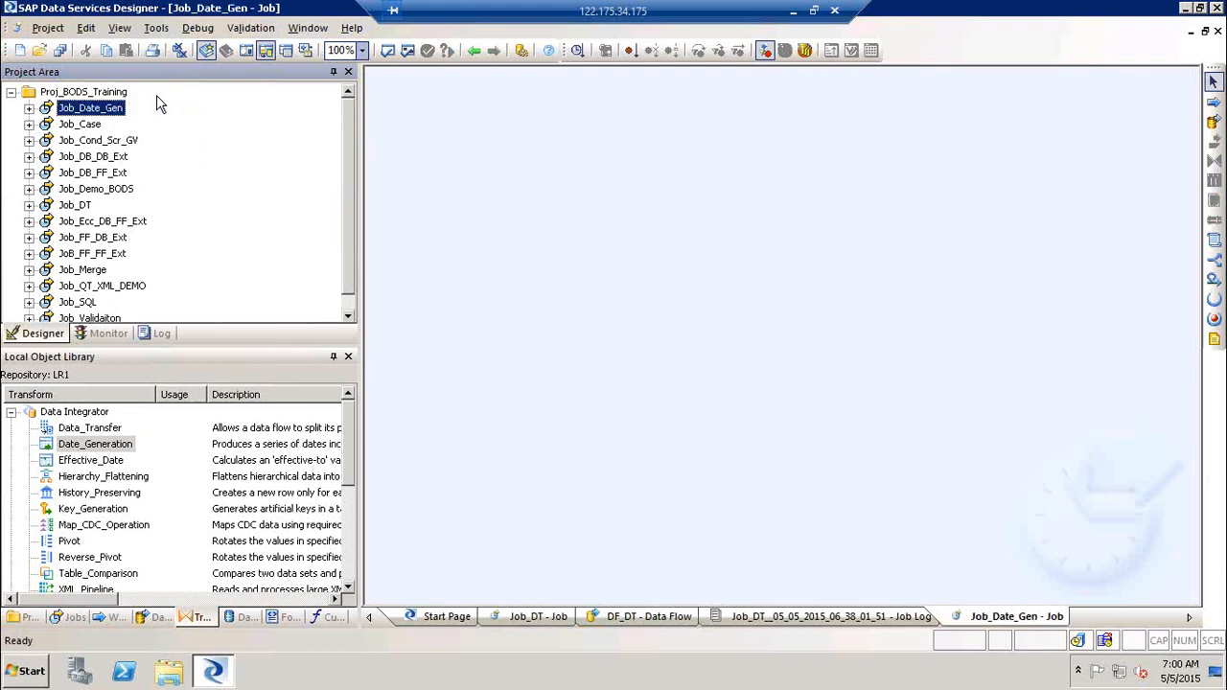
Step: Add a data flow named DF_Date_Gen to the Job_Date_Gen job and open it
left_click(1213, 121)
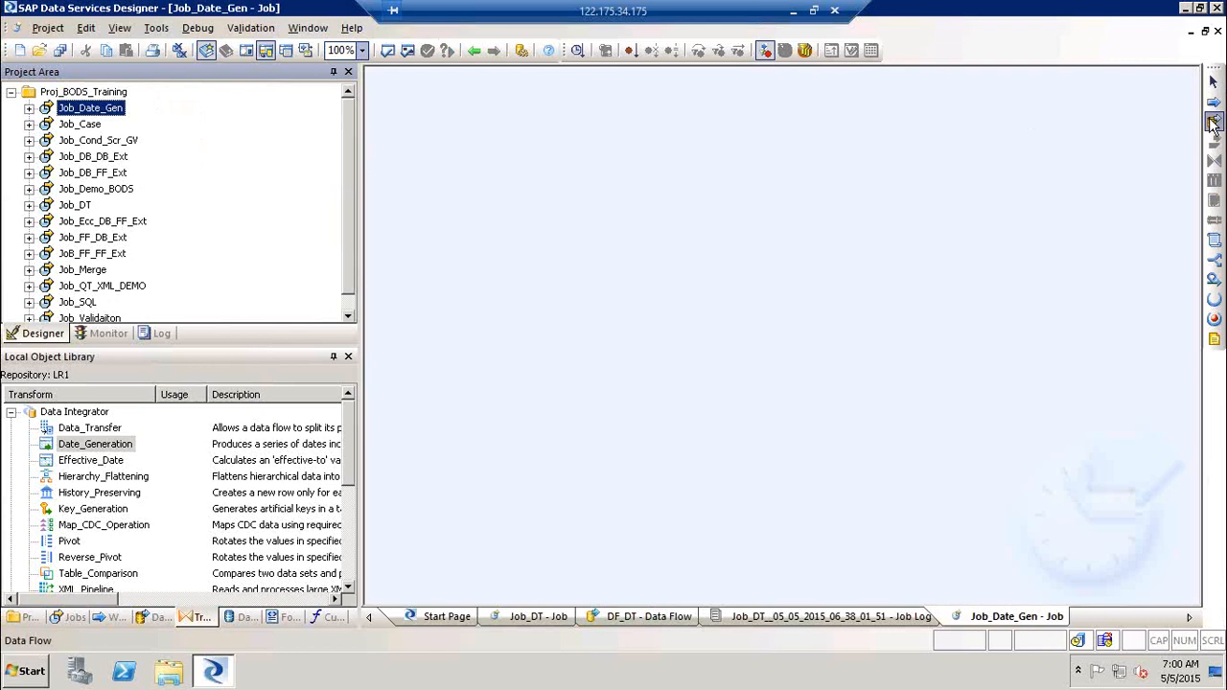
left_click(650, 160)
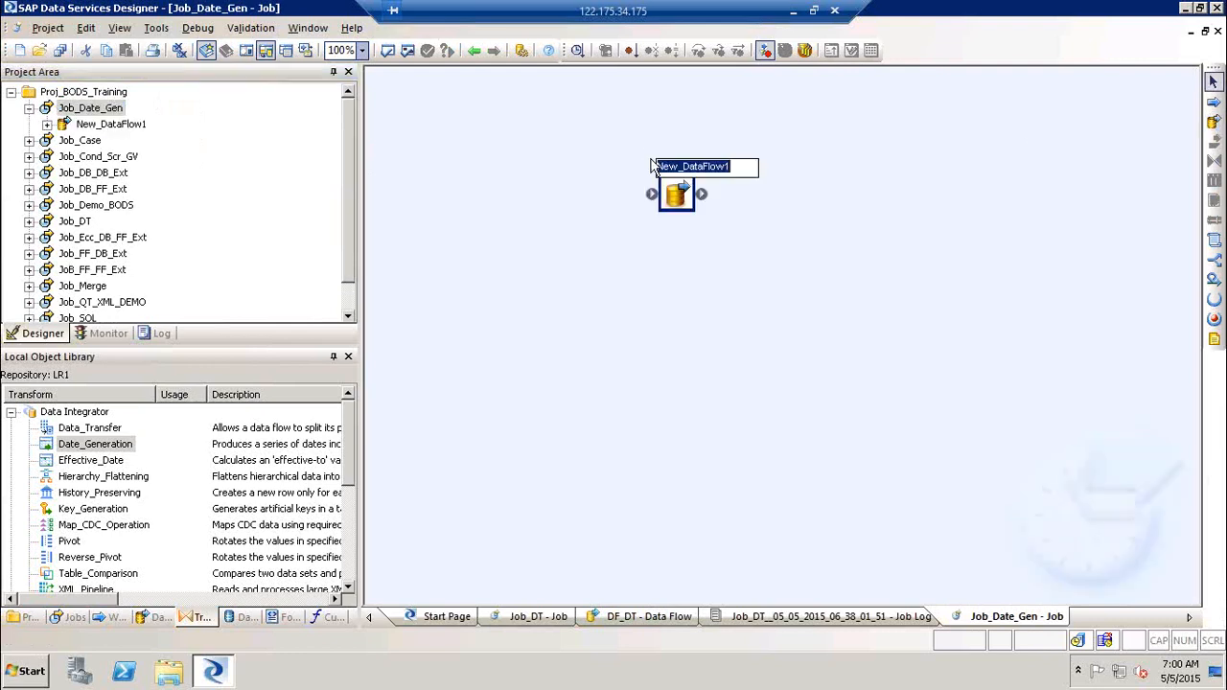
type("DF_Date_Gen")
key("Return")
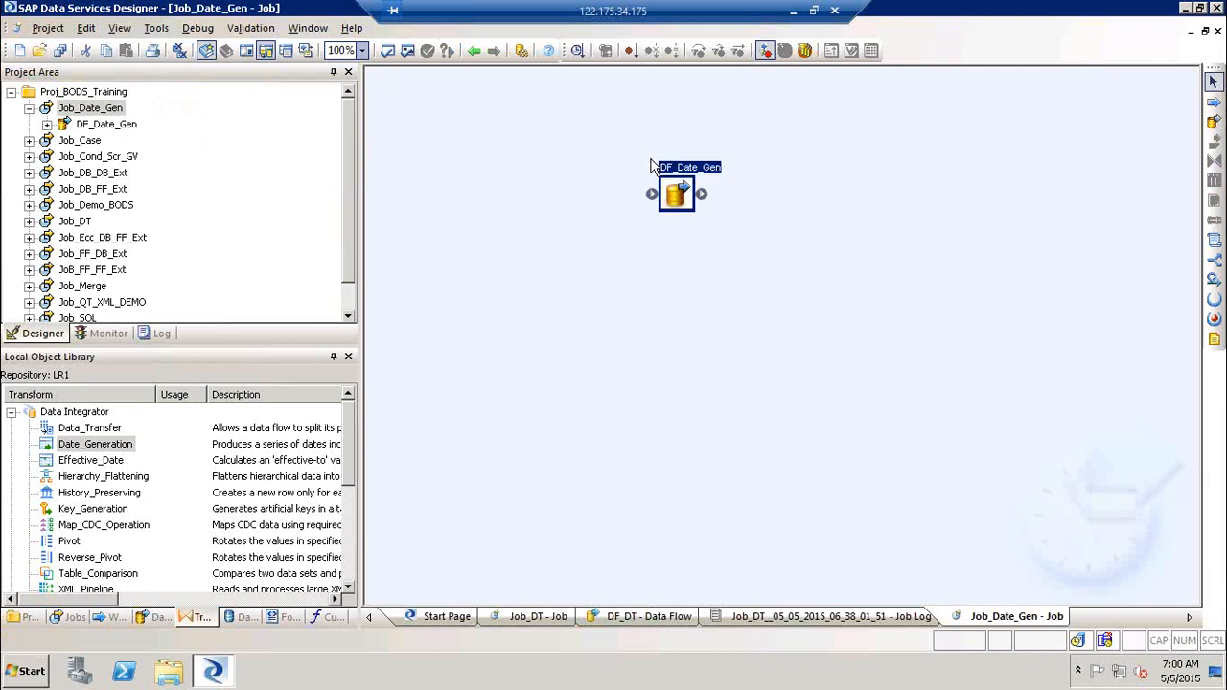
double_click(676, 194)
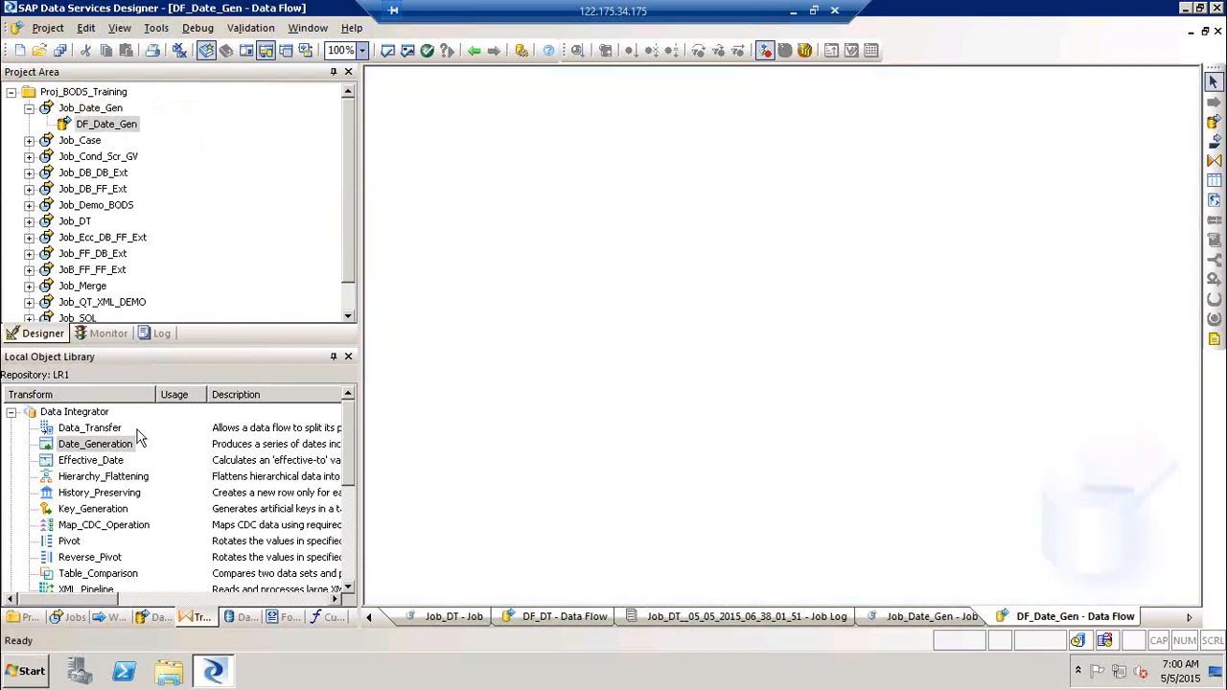
Step: Place a Date_Generation transform in the empty DF_Date_Gen data flow and shift it slightly upward, keeping its default name
left_click_drag(101, 446, 430, 230)
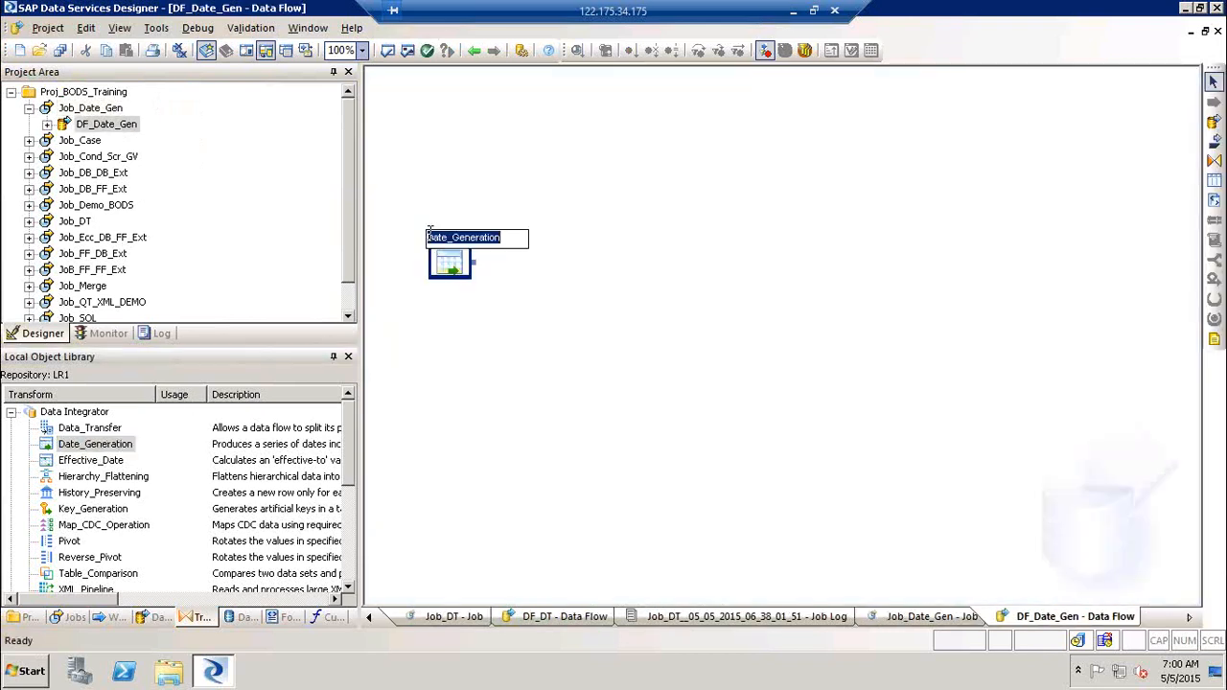
left_click_drag(448, 276, 460, 222)
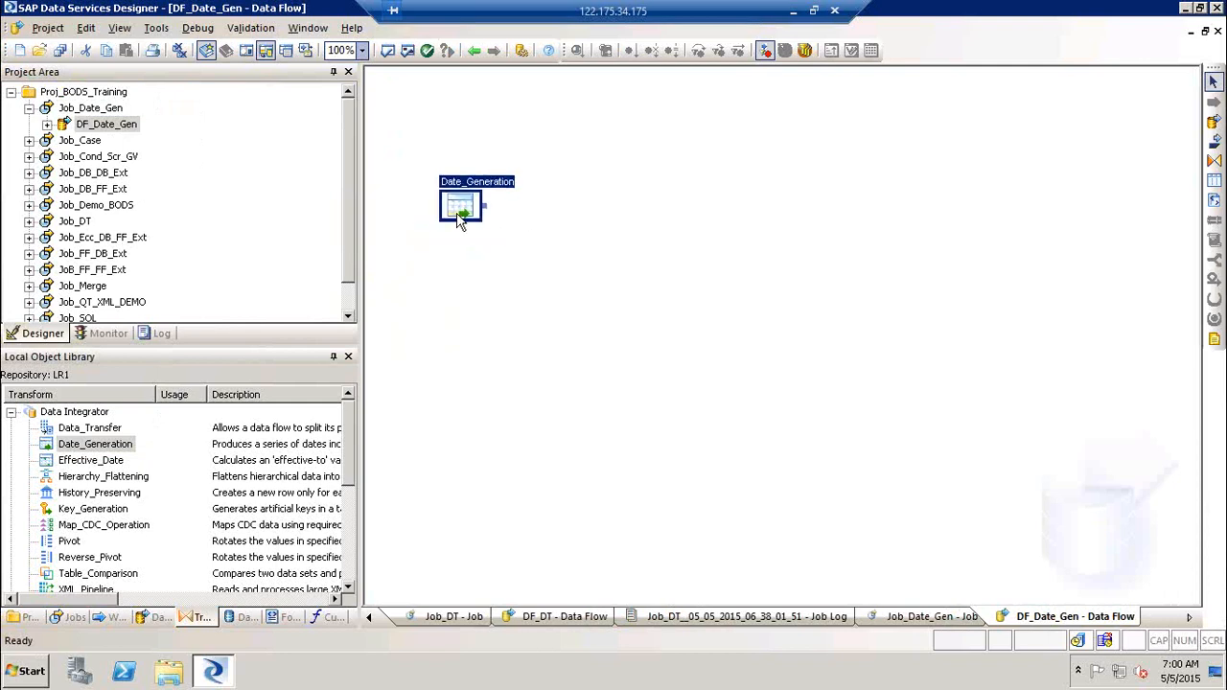
left_click(505, 405)
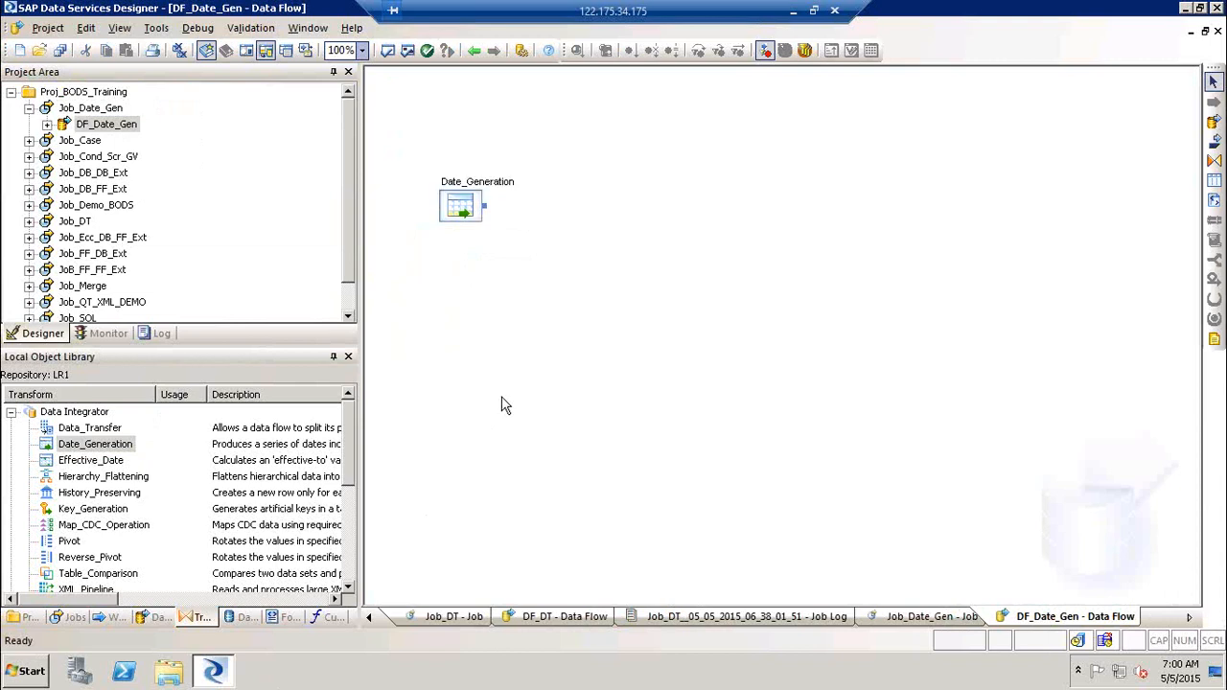
Step: Add the ORDERS table from the DS_Source datastore as a source below the Date_Generation transform
left_click(242, 618)
left_click_drag(86, 493, 443, 305)
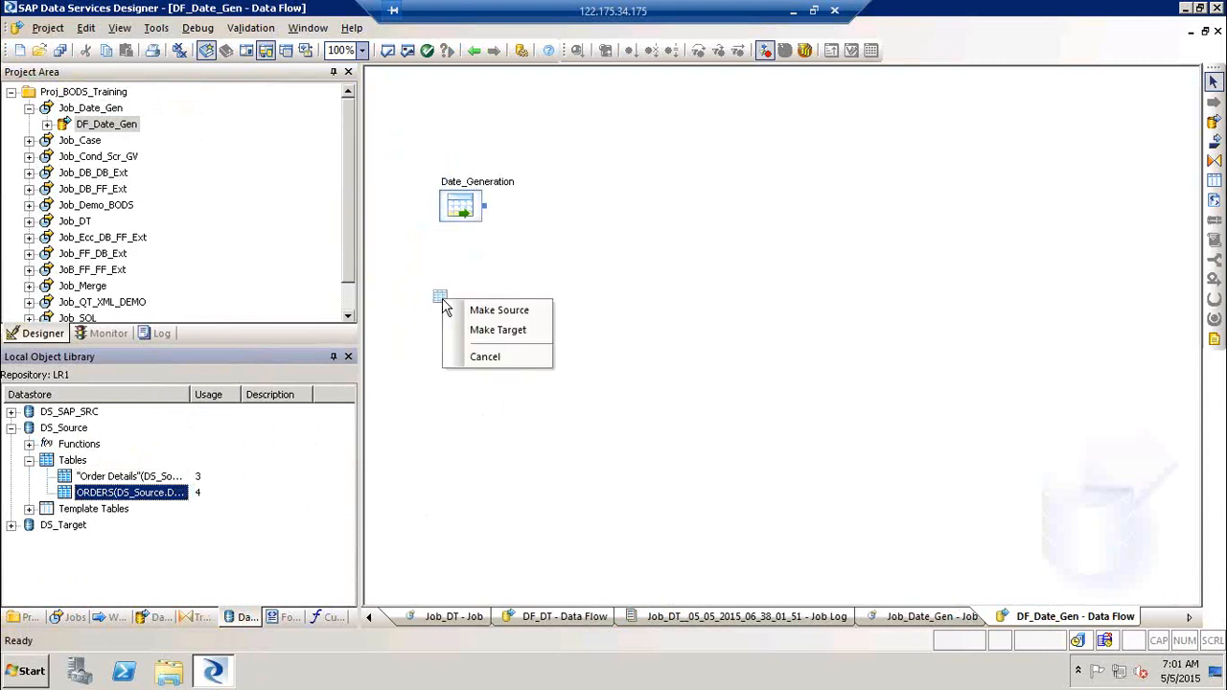
left_click(490, 314)
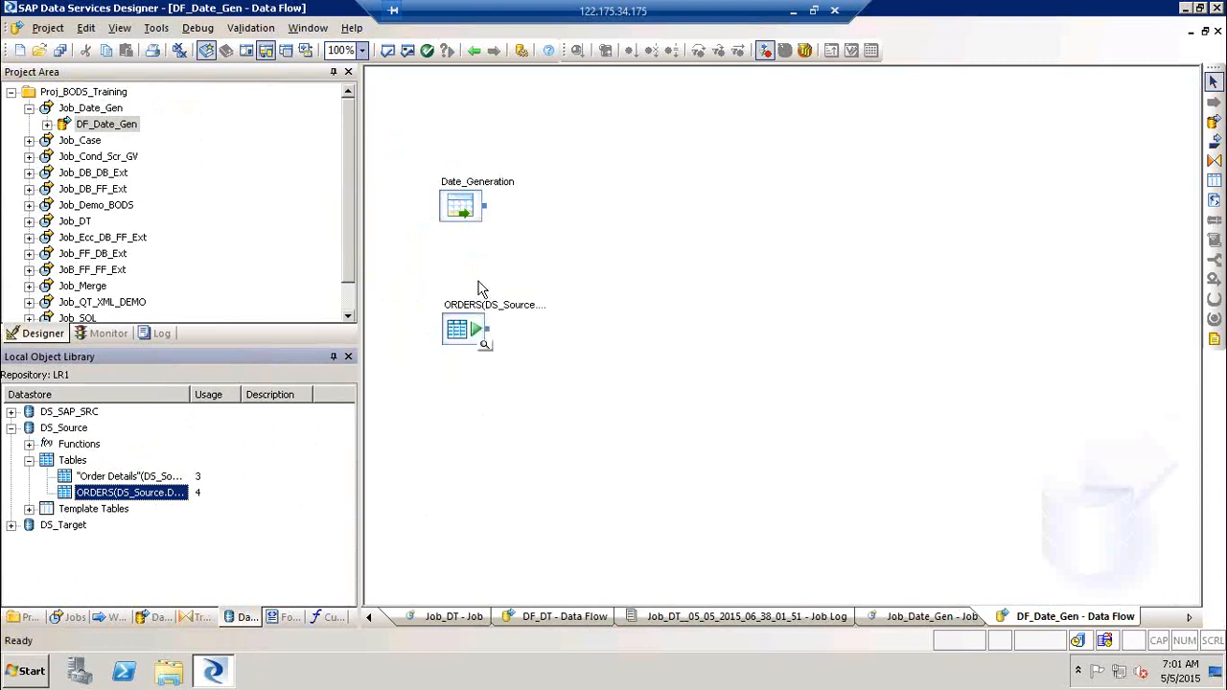
Step: Delete the ORDERS source table from the DF_Date_Gen data flow
left_click(461, 214)
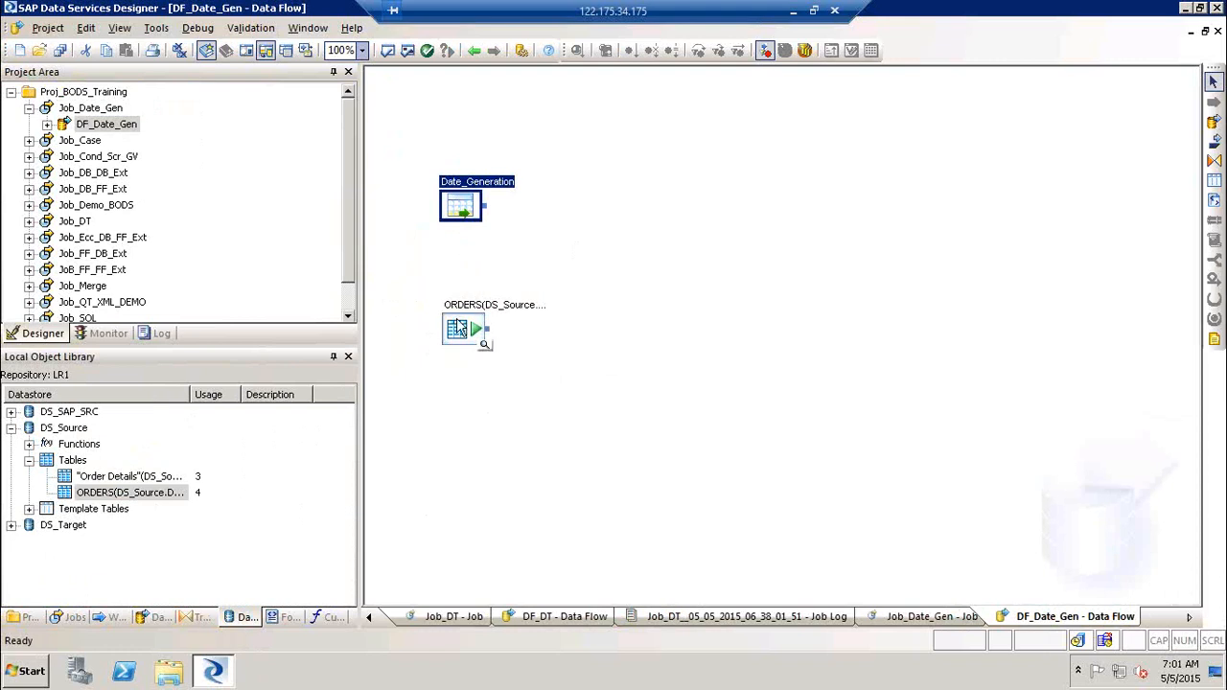
left_click(458, 329)
key("Delete")
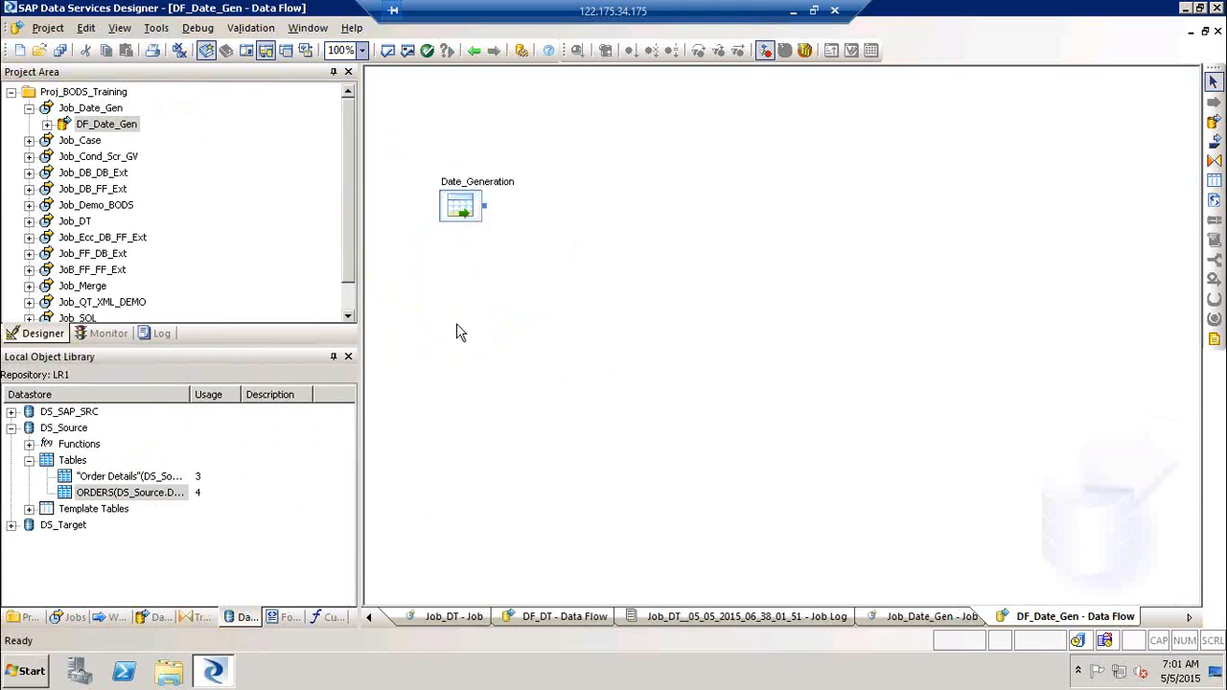
Step: Open the Date_Generation transform for editing and set its start date to 2015.05.01
left_click(468, 208)
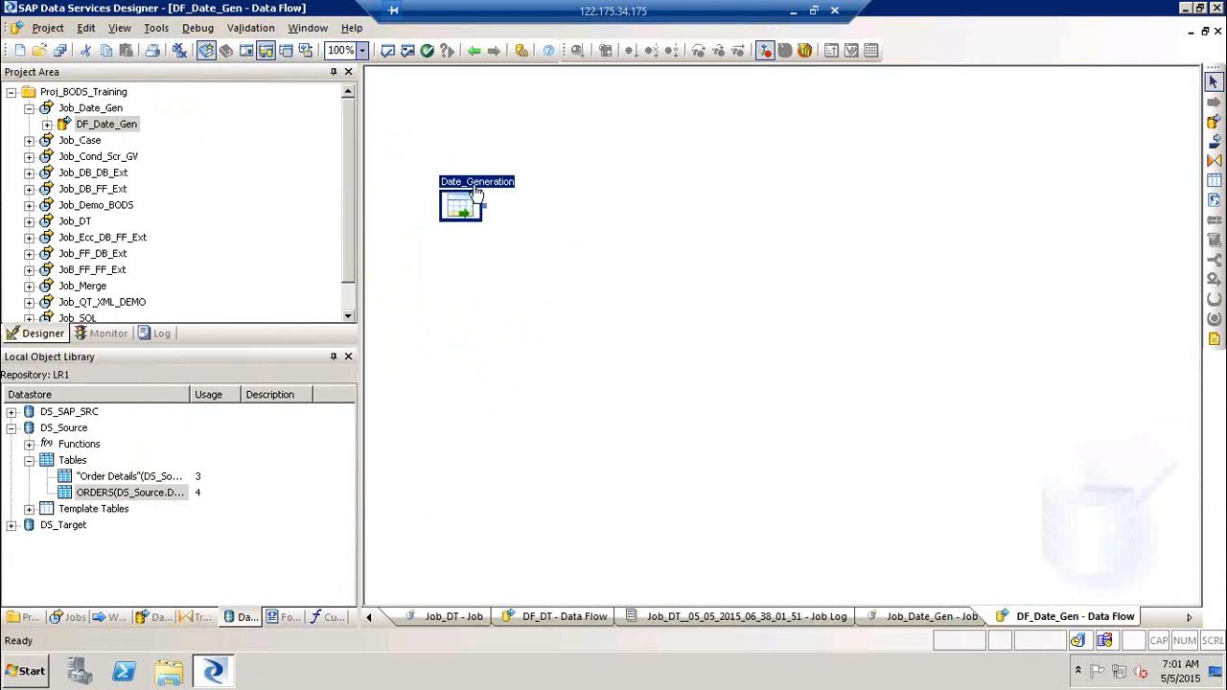
double_click(464, 204)
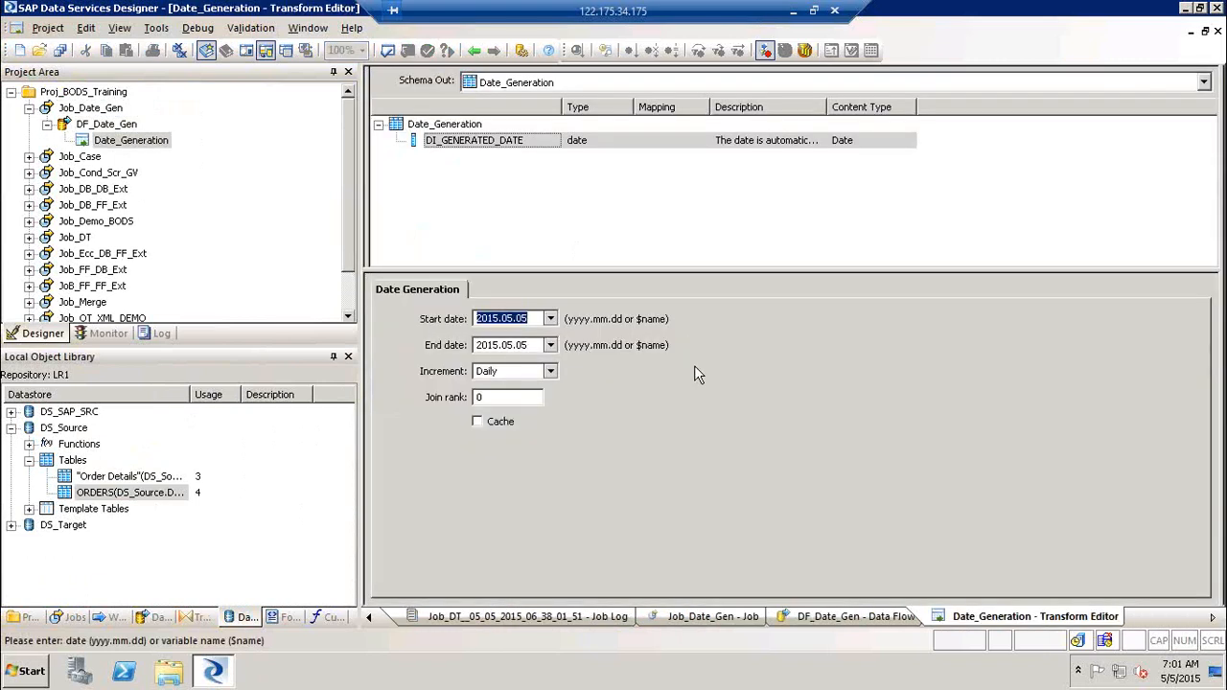
left_click(550, 319)
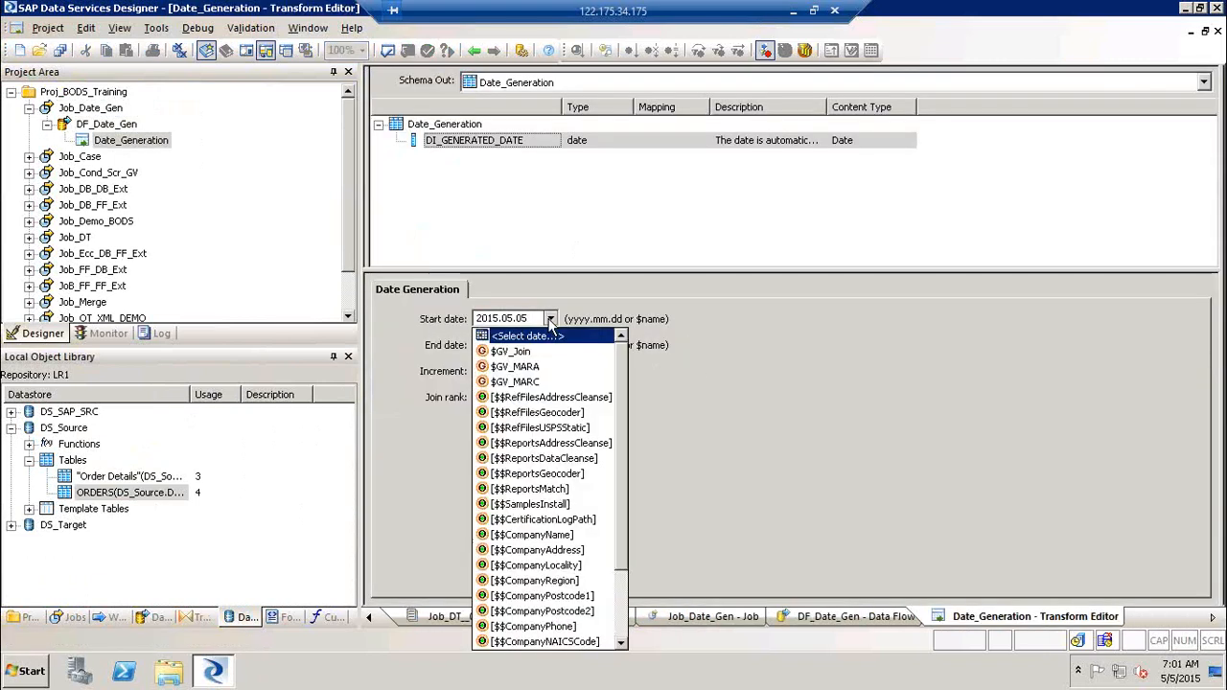
left_click(537, 336)
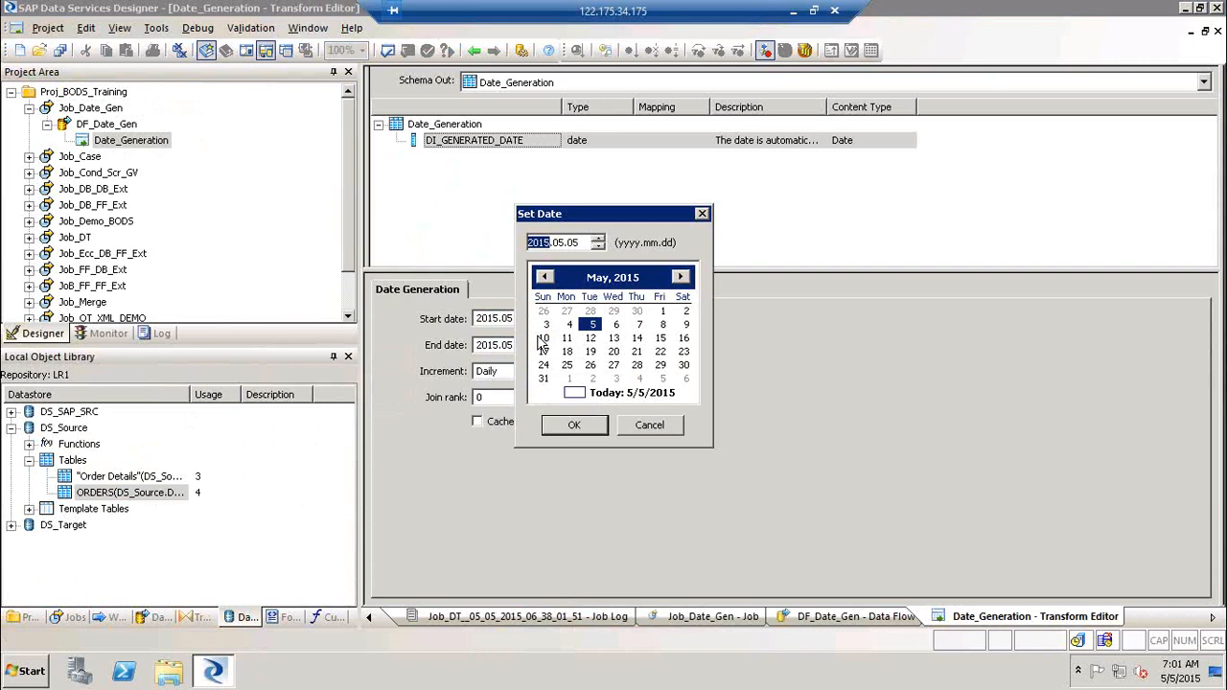
left_click(662, 312)
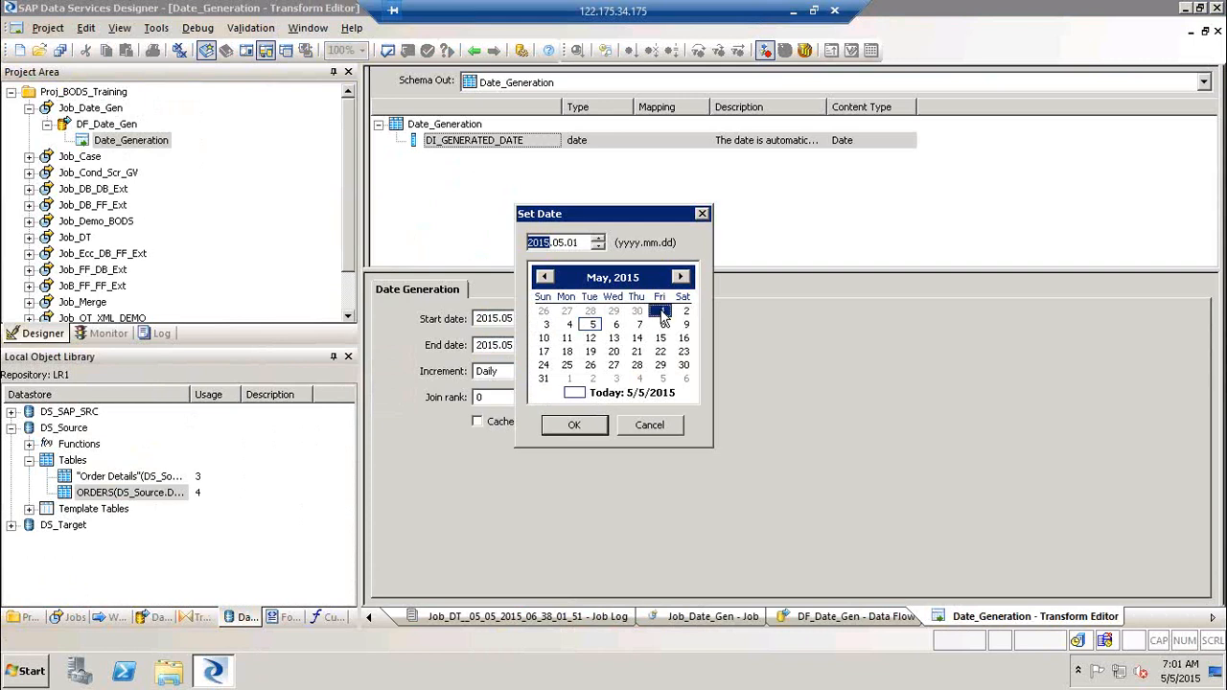
left_click(573, 425)
Step: Set the end date of the Date_Generation transform to 2015.06.30
left_click(551, 346)
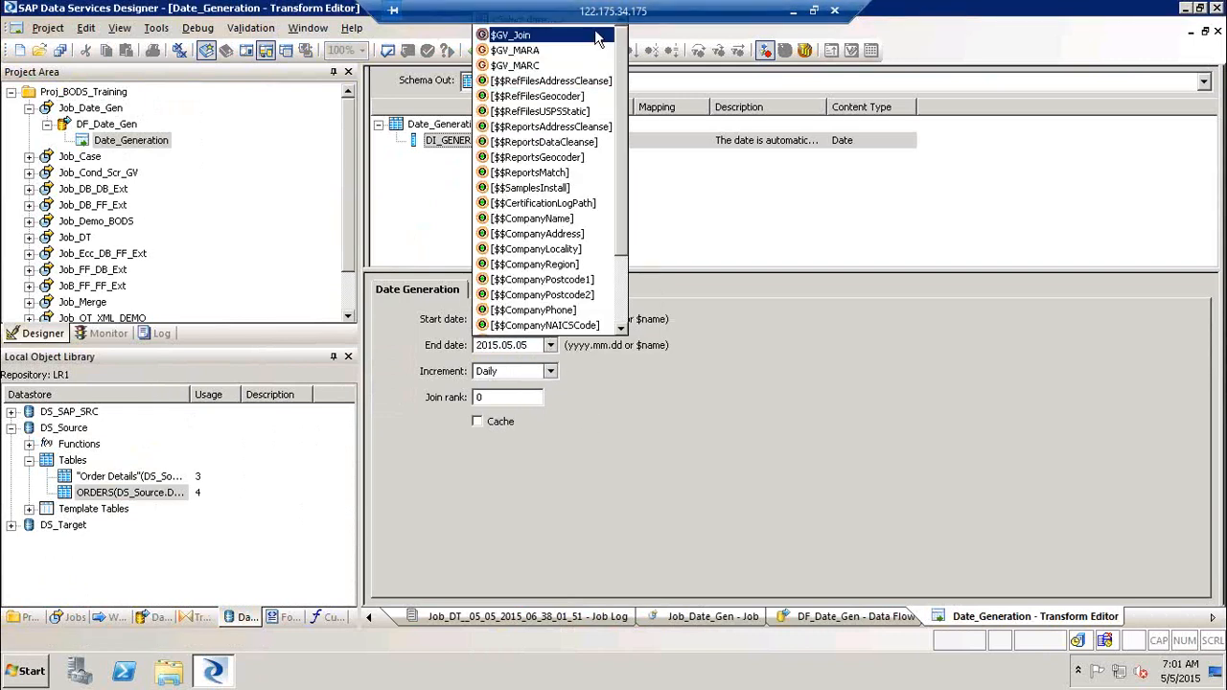
left_click(532, 34)
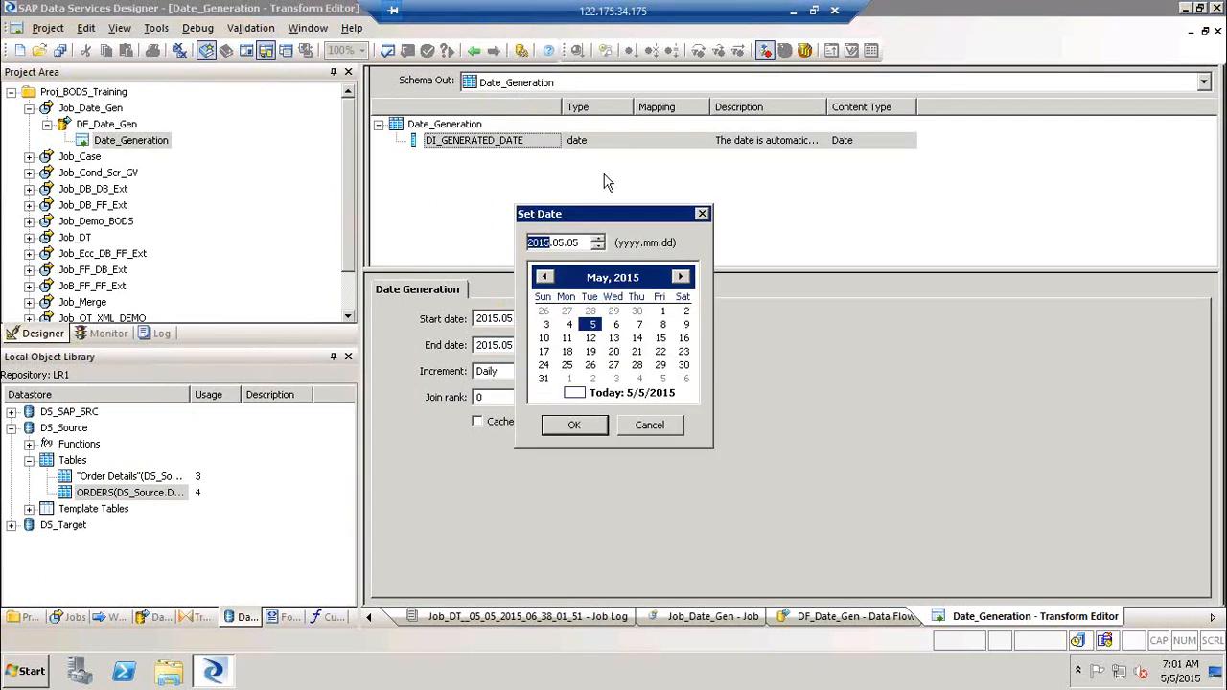
left_click(679, 277)
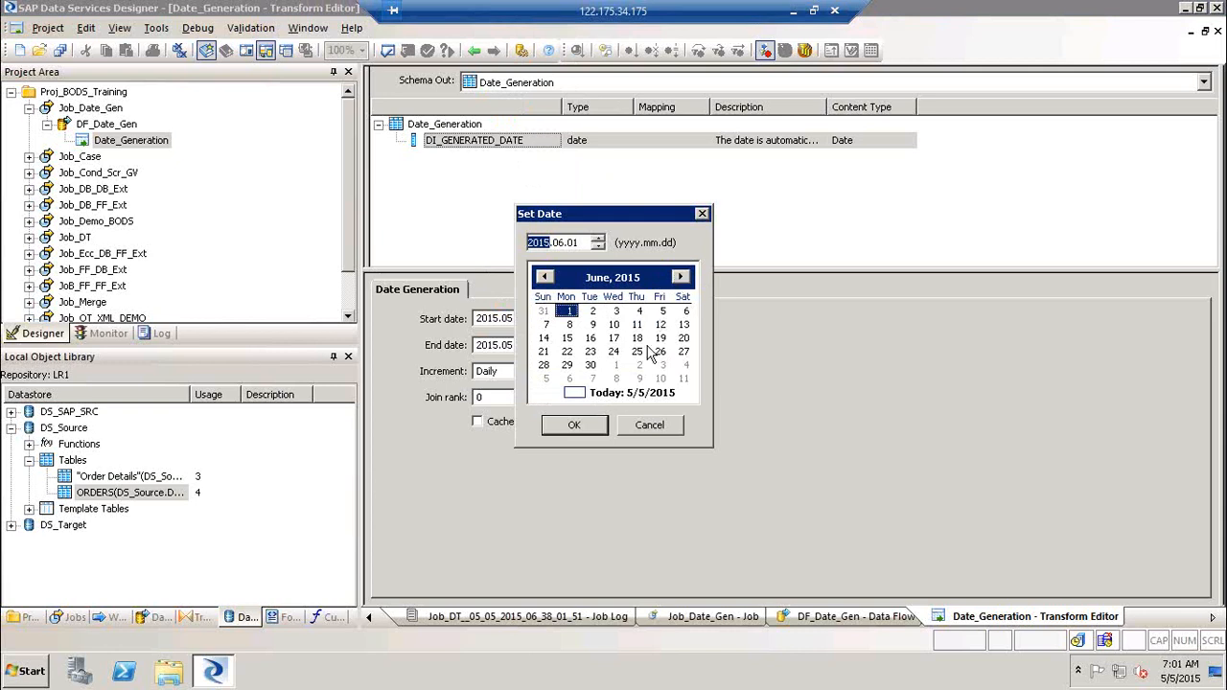
left_click(592, 365)
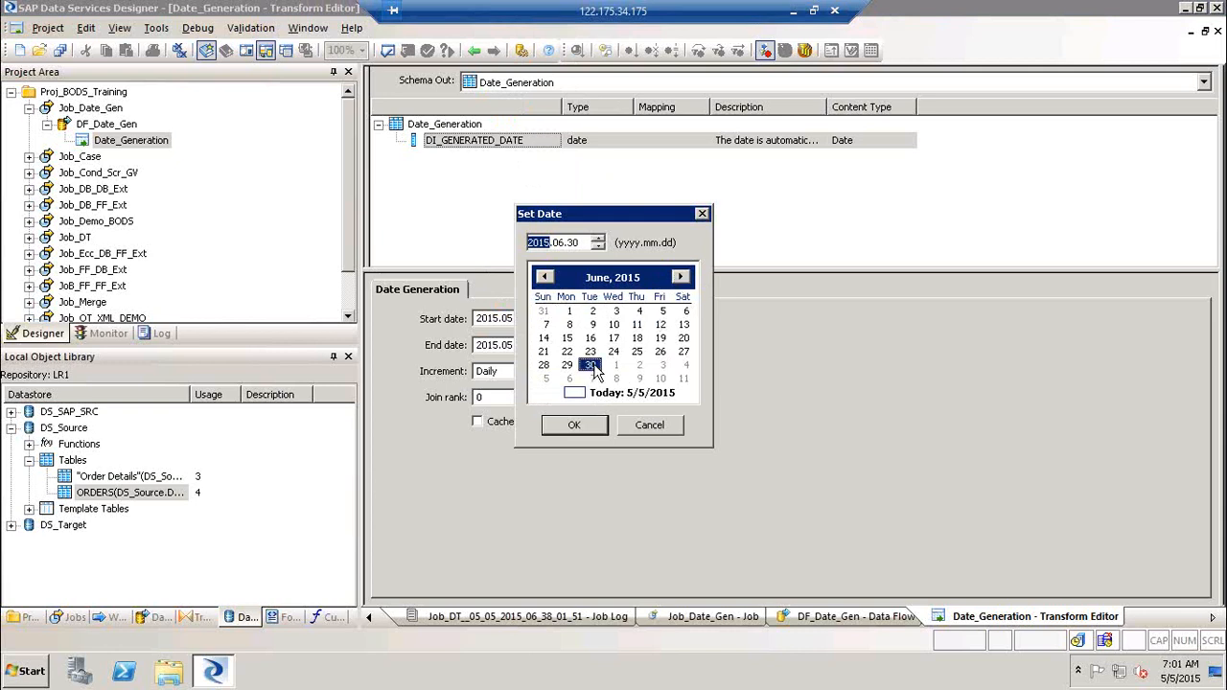
left_click(581, 425)
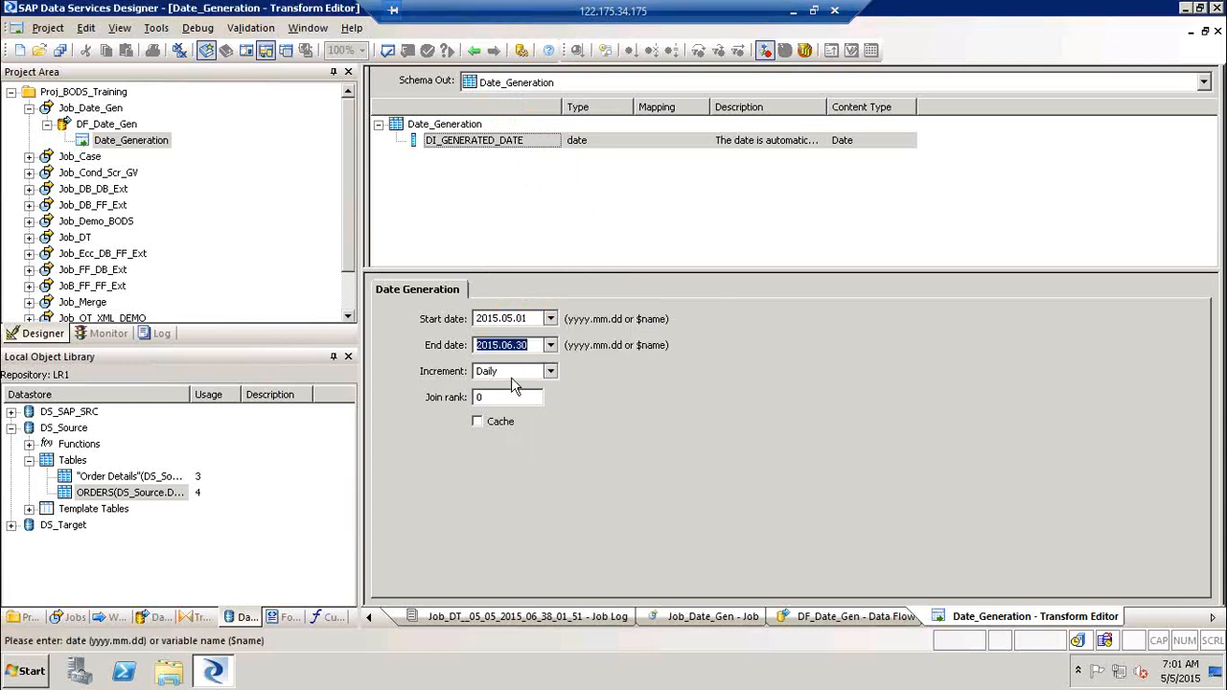
Step: Keep the date increment at Daily, enable caching for the Date_Generation transform, and return to the data flow
left_click(552, 371)
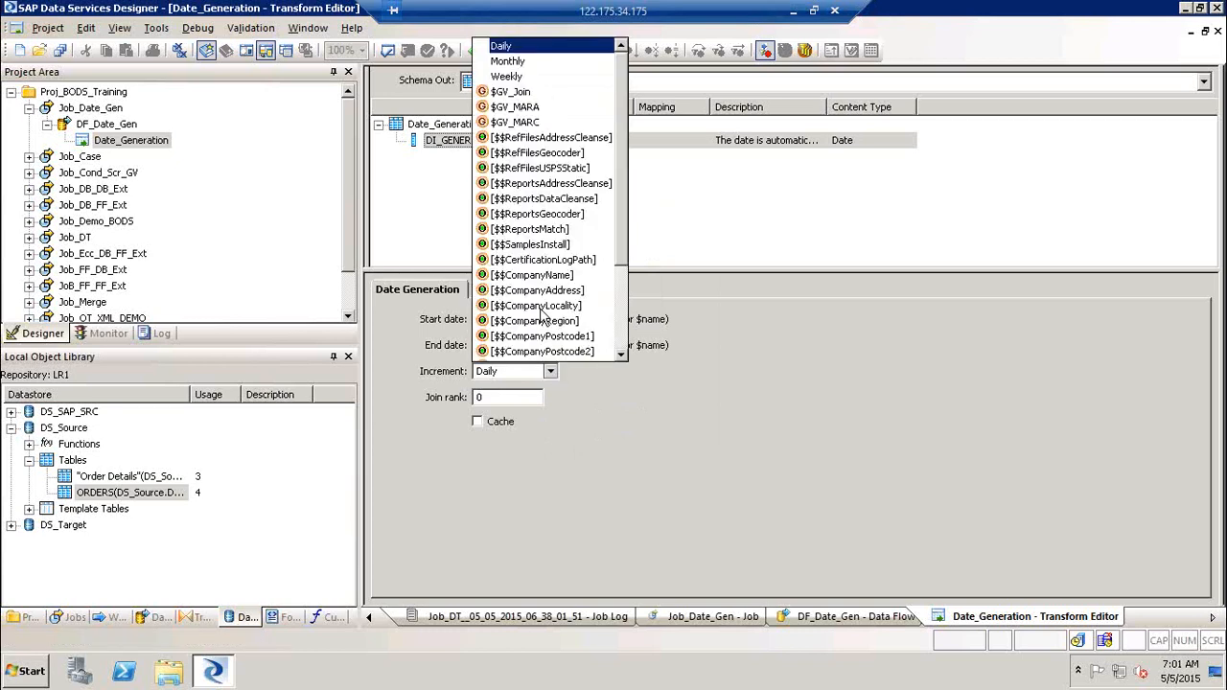
left_click(515, 49)
left_click(478, 424)
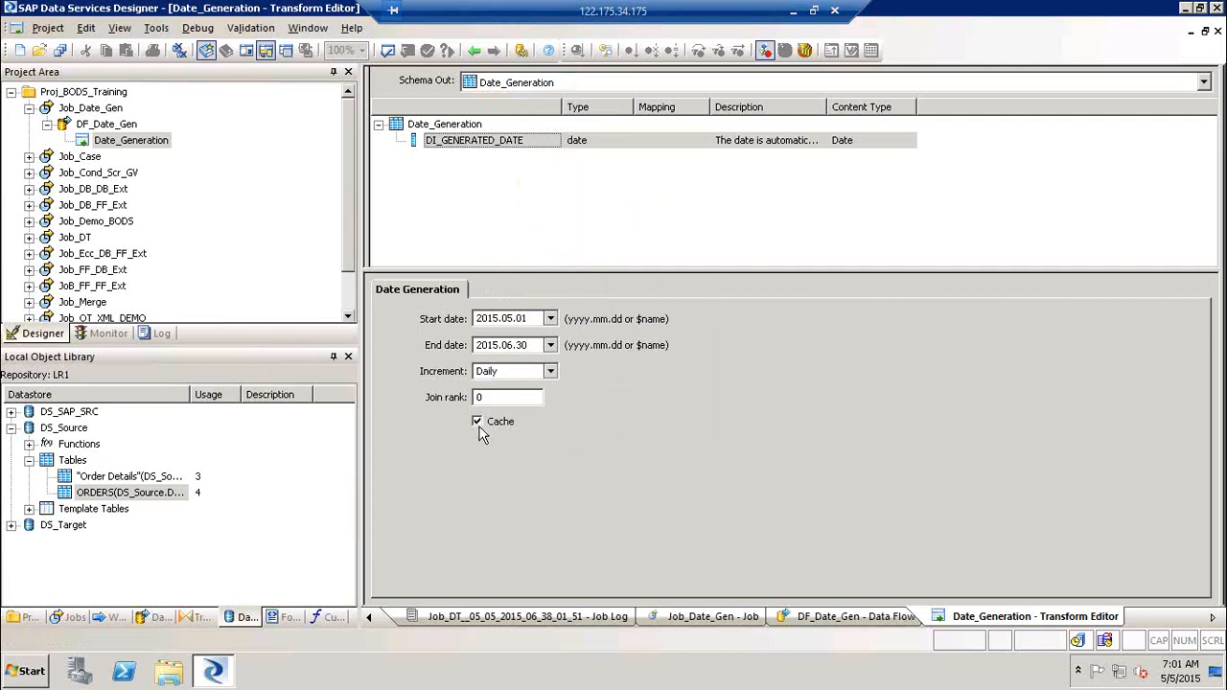
double_click(498, 397)
left_click(472, 51)
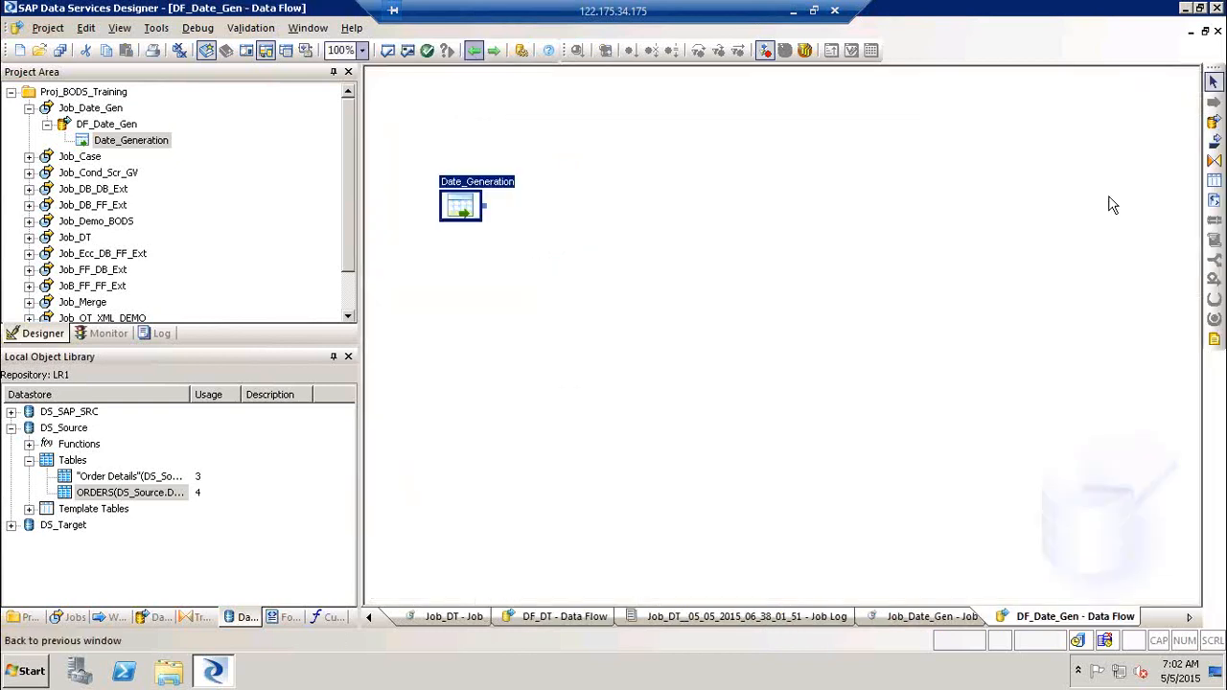
Step: Add a Query transform fed by Date_Generation and map DI_GENERATED_DATE to its output schema
left_click(1213, 161)
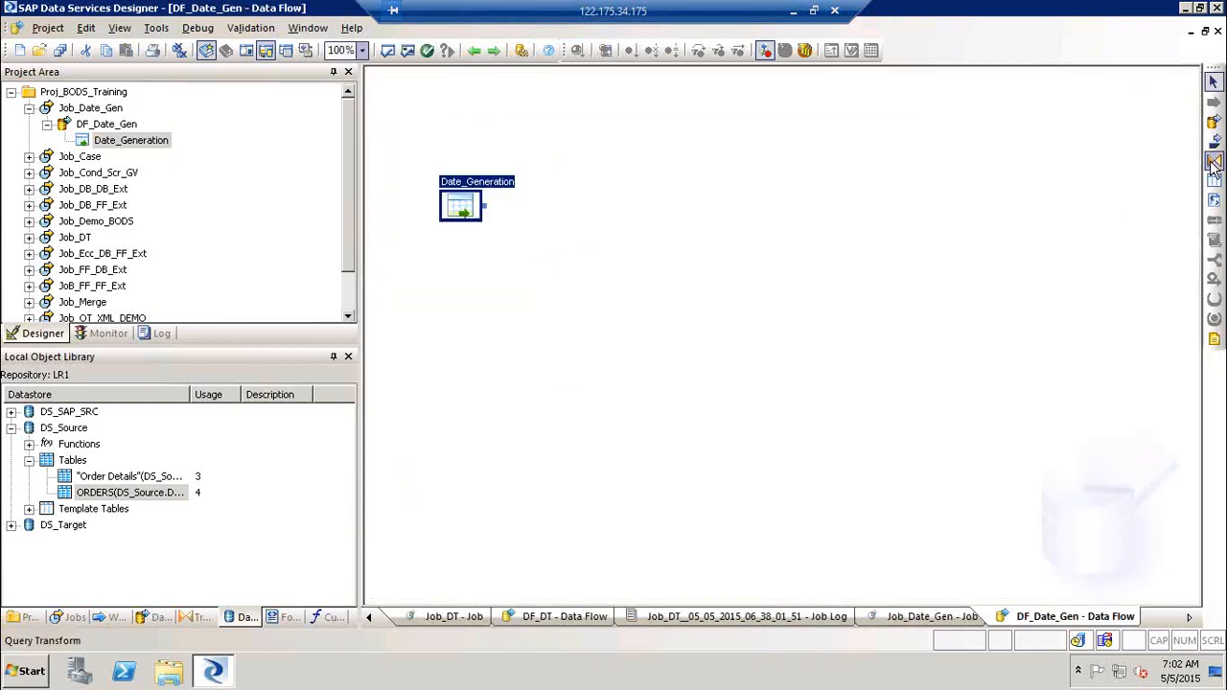
left_click(571, 233)
left_click_drag(486, 206, 578, 262)
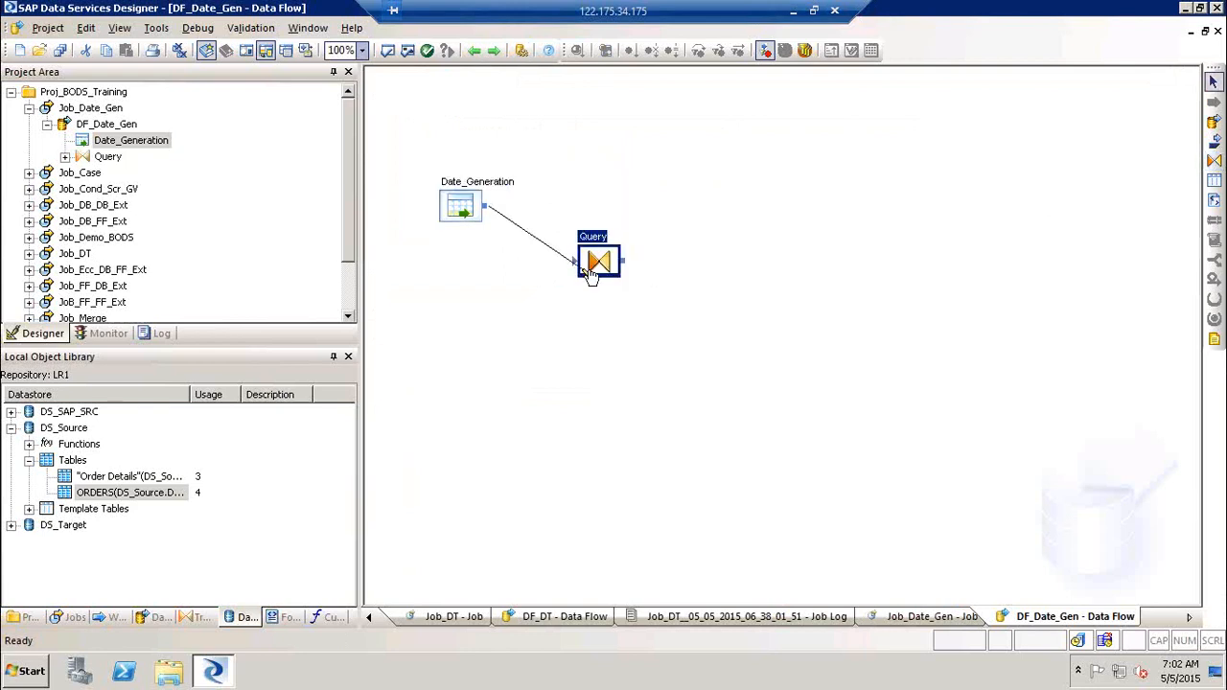
double_click(594, 261)
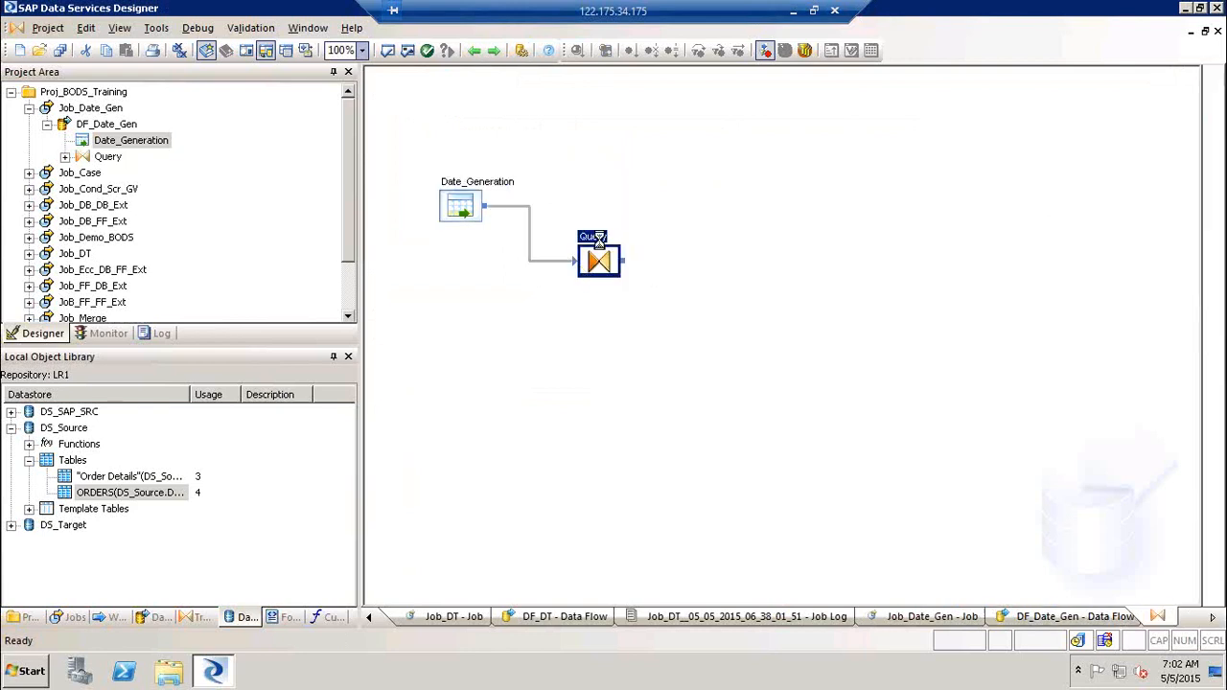
left_click_drag(457, 144, 813, 188)
left_click(473, 50)
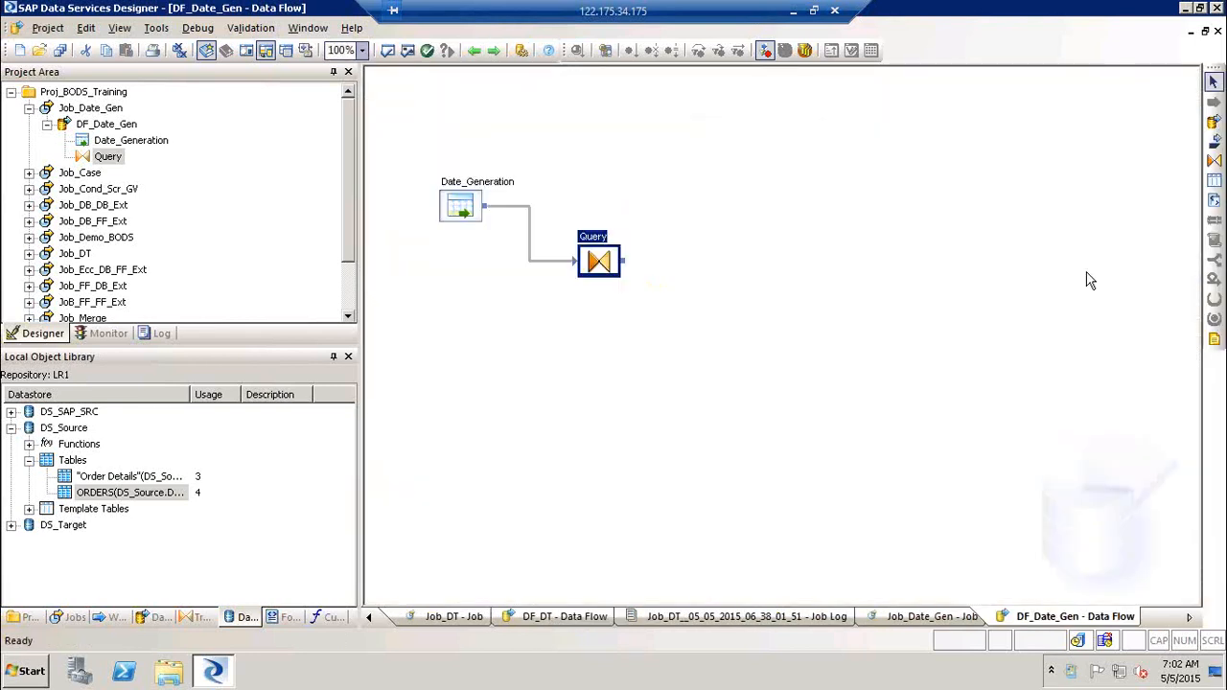
Step: Add a template table named Date_Gen in the DS_Target datastore and connect the Query output to it
left_click(1213, 182)
left_click(723, 309)
type("Date_Gen")
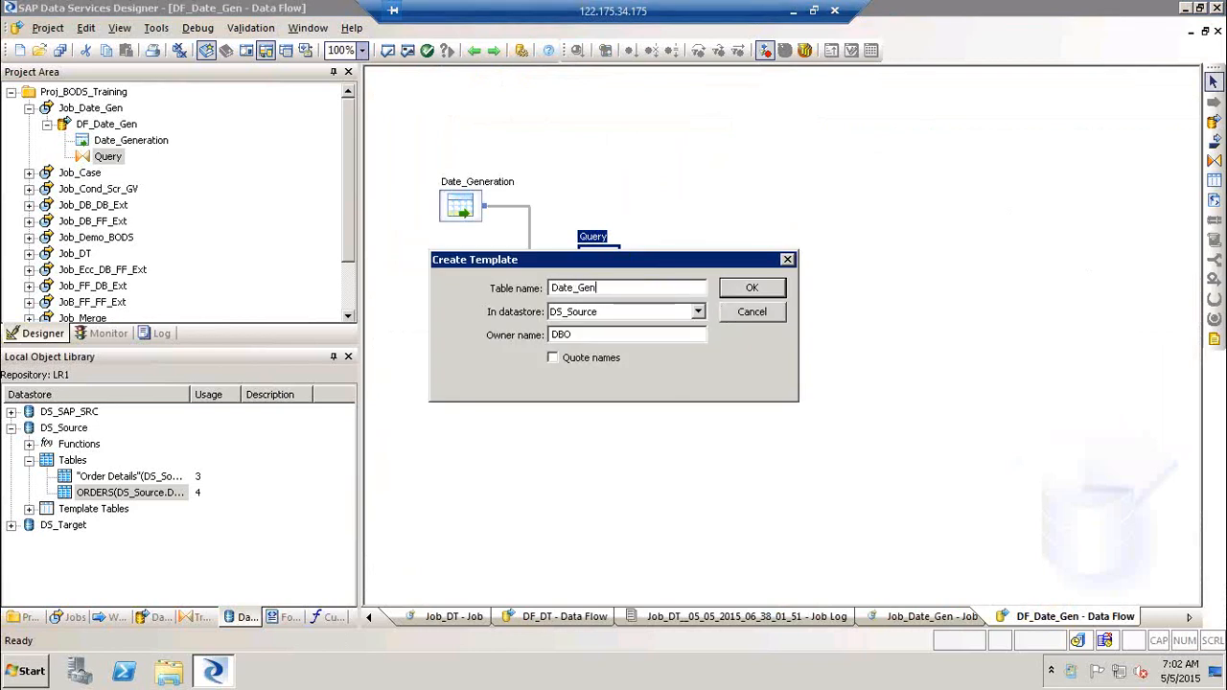
key("Tab")
key("Down")
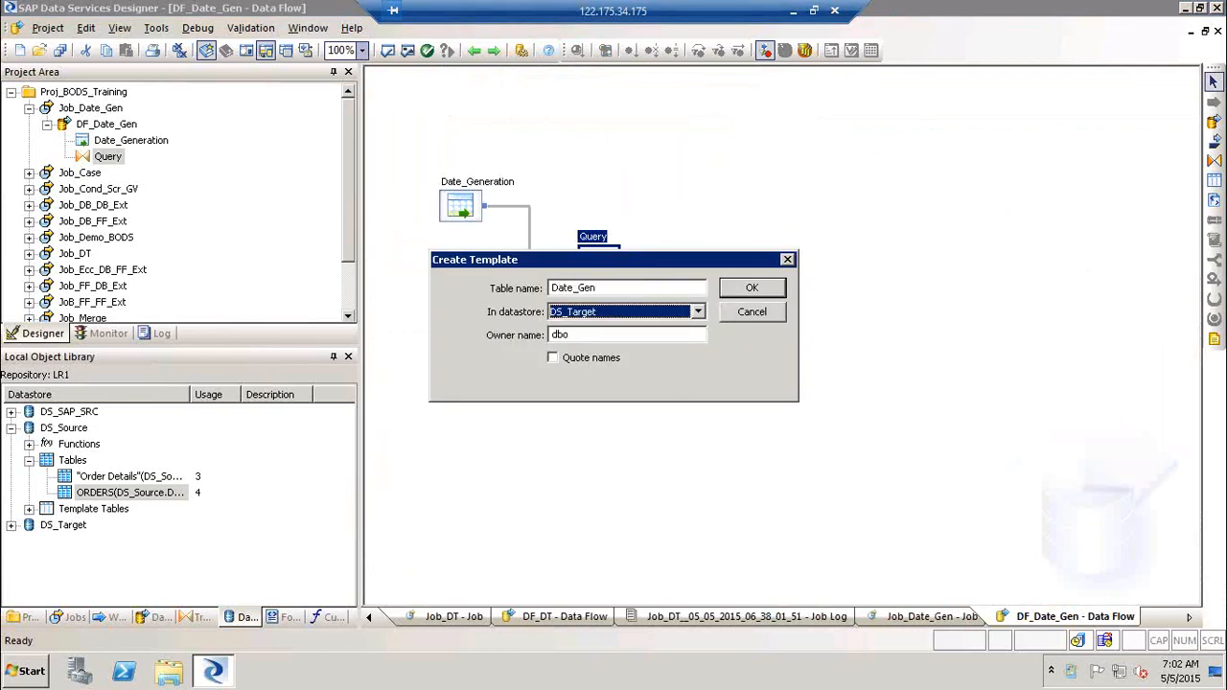
key("Return")
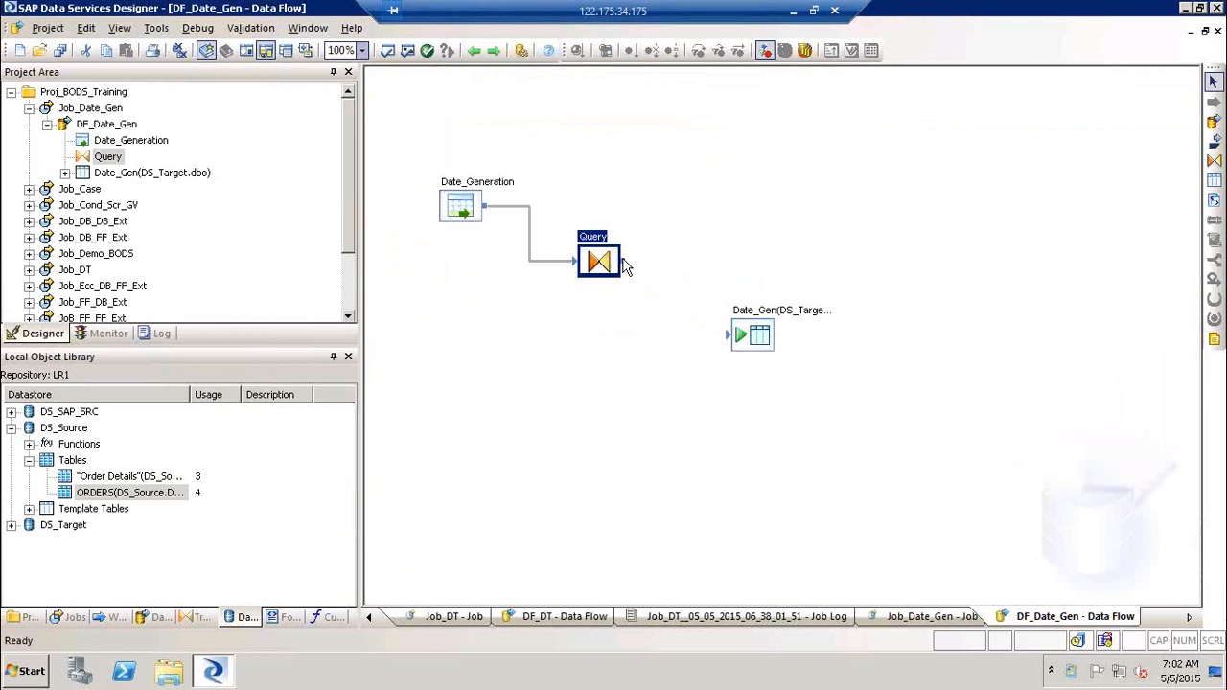
left_click_drag(625, 261, 736, 345)
Step: Execute the Job_Date_Gen job with the default execution properties
left_click(99, 108)
right_click(101, 110)
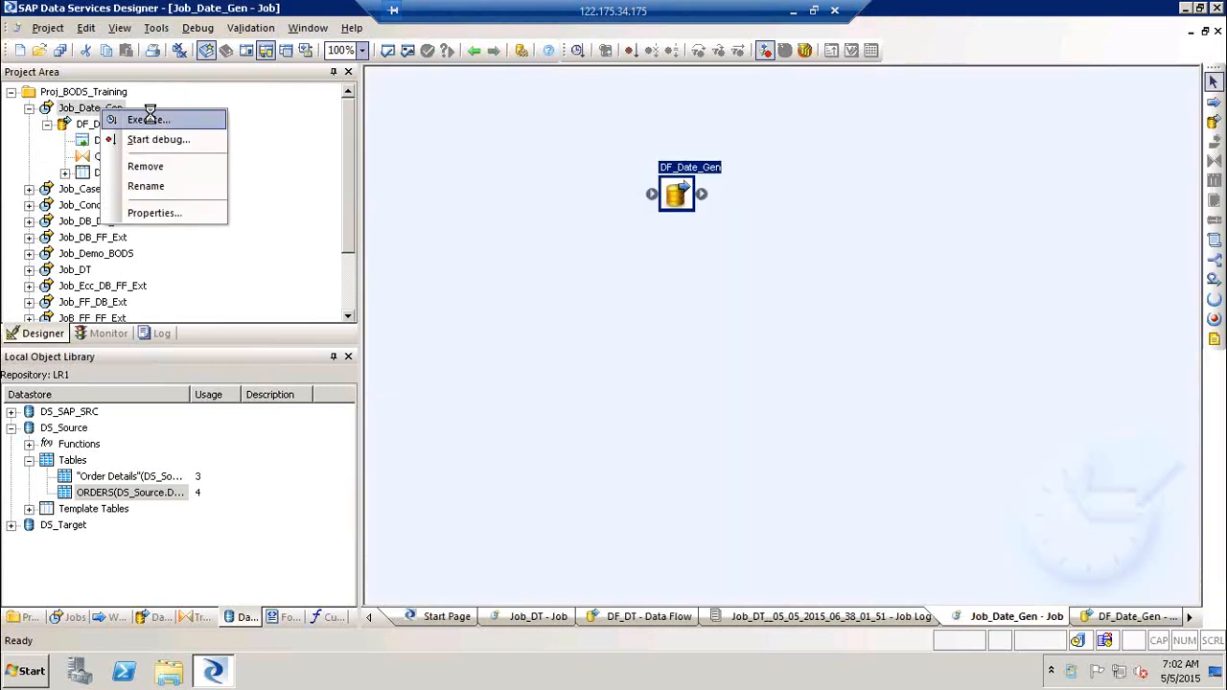
left_click(151, 120)
key("Return")
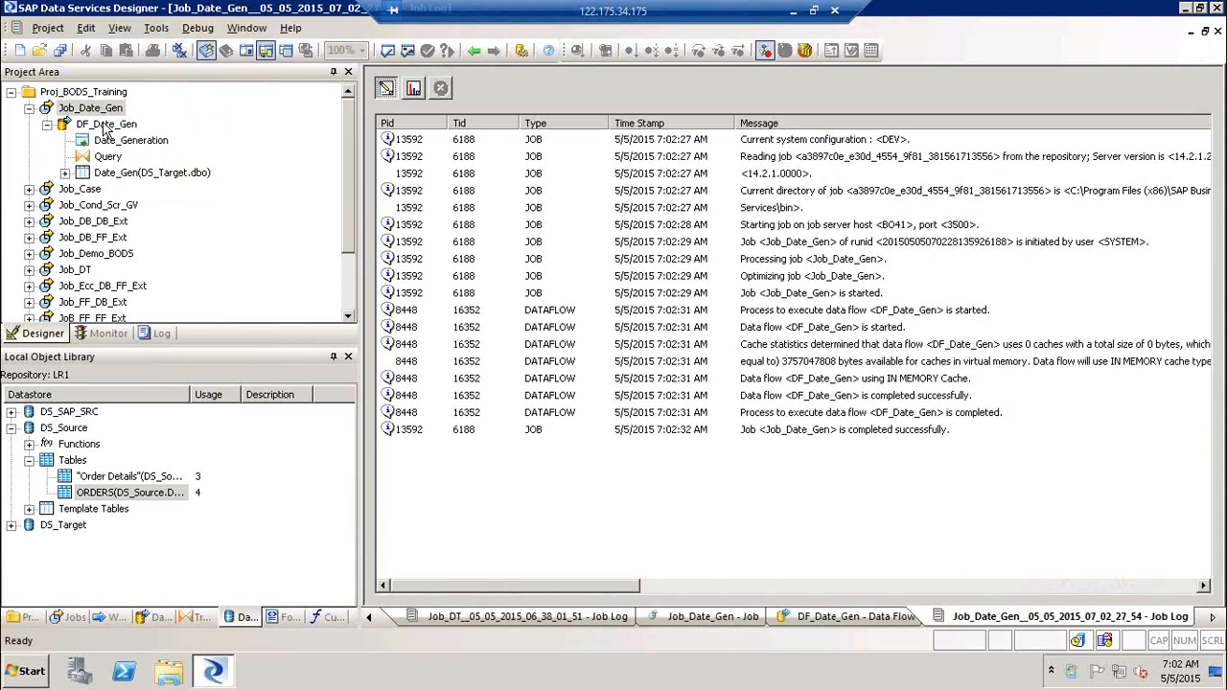
Step: View the data loaded into the Date_Gen target table through its last record, then close the data view
left_click(108, 126)
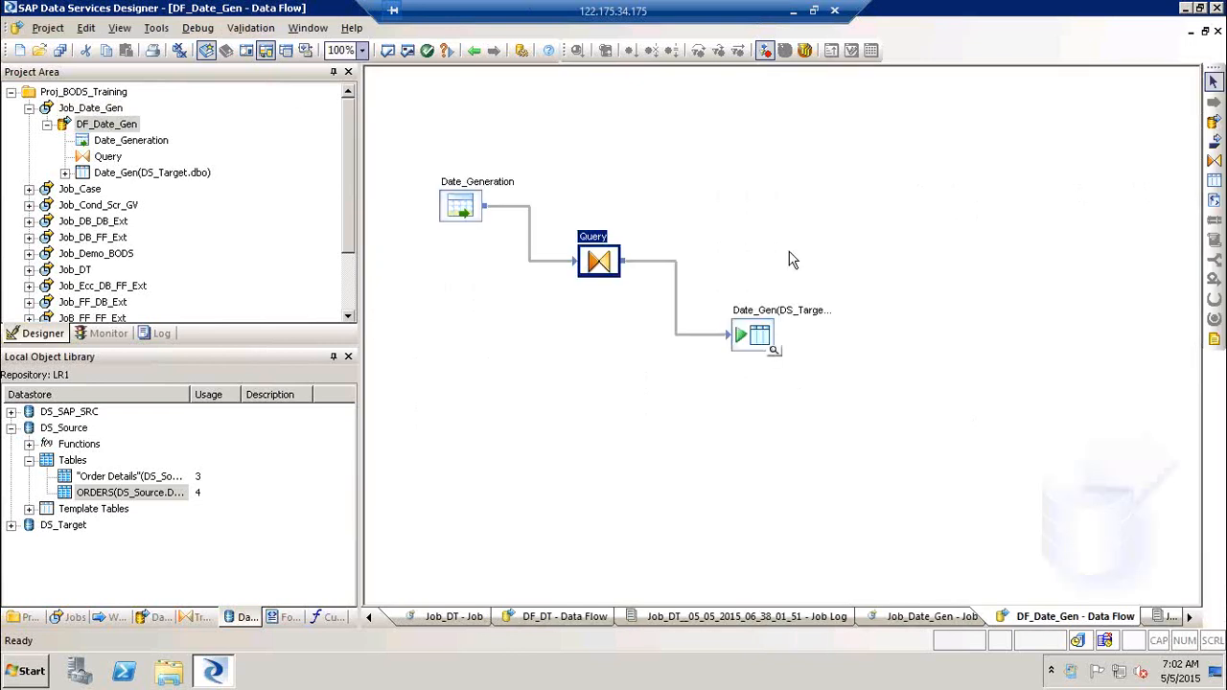
left_click(775, 349)
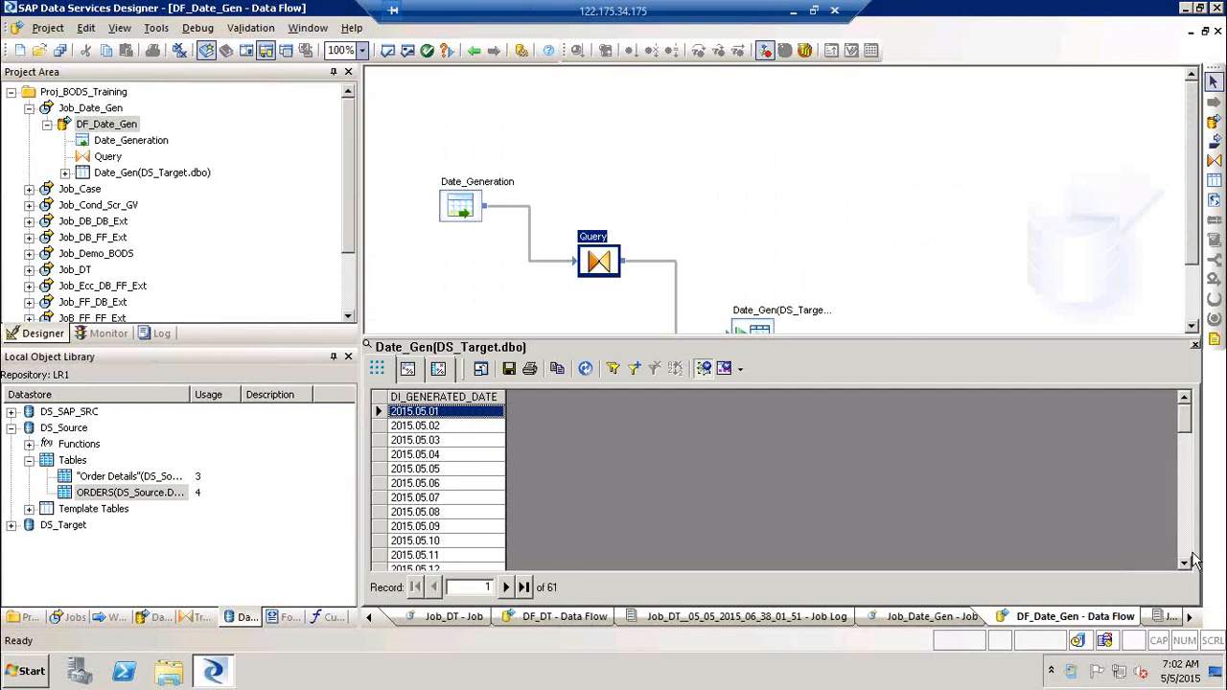
scroll(1079, 545, "down", 15)
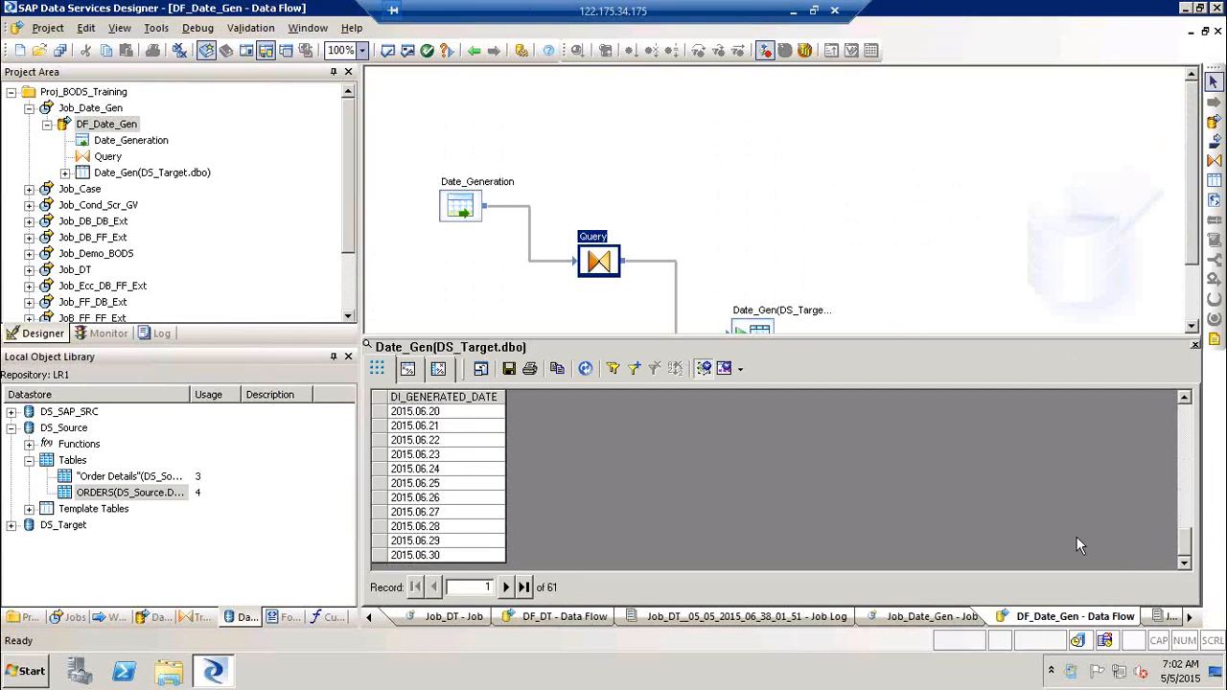
left_click(479, 554)
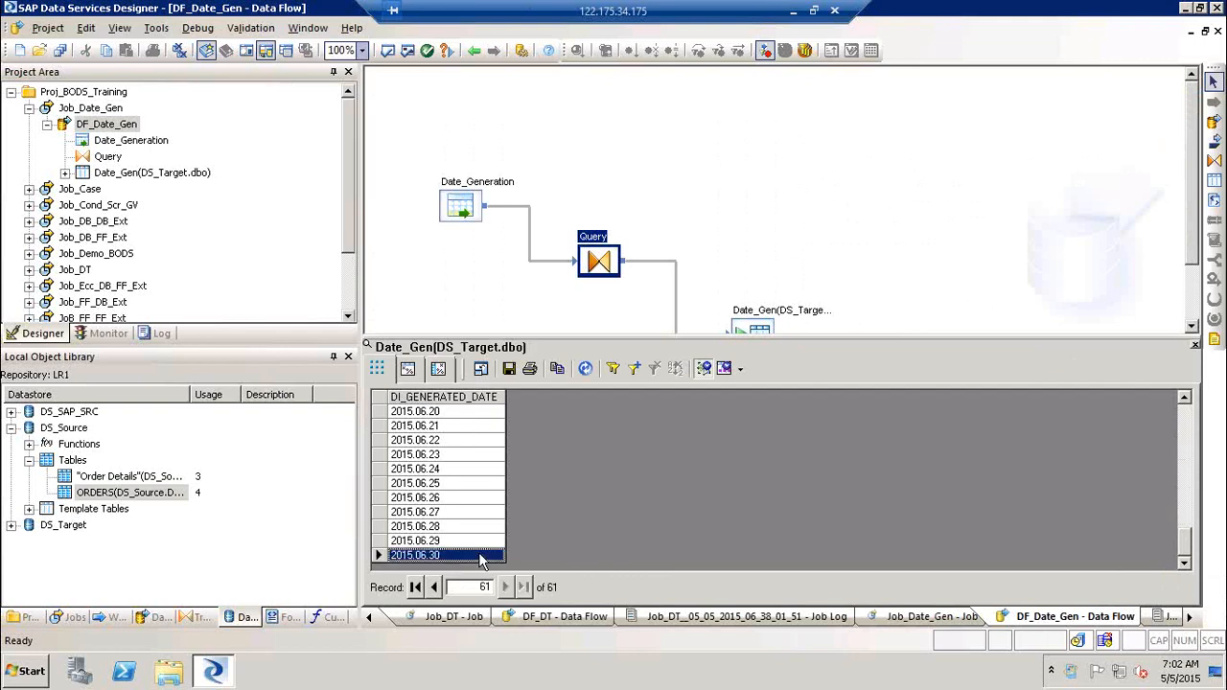
left_click(1194, 347)
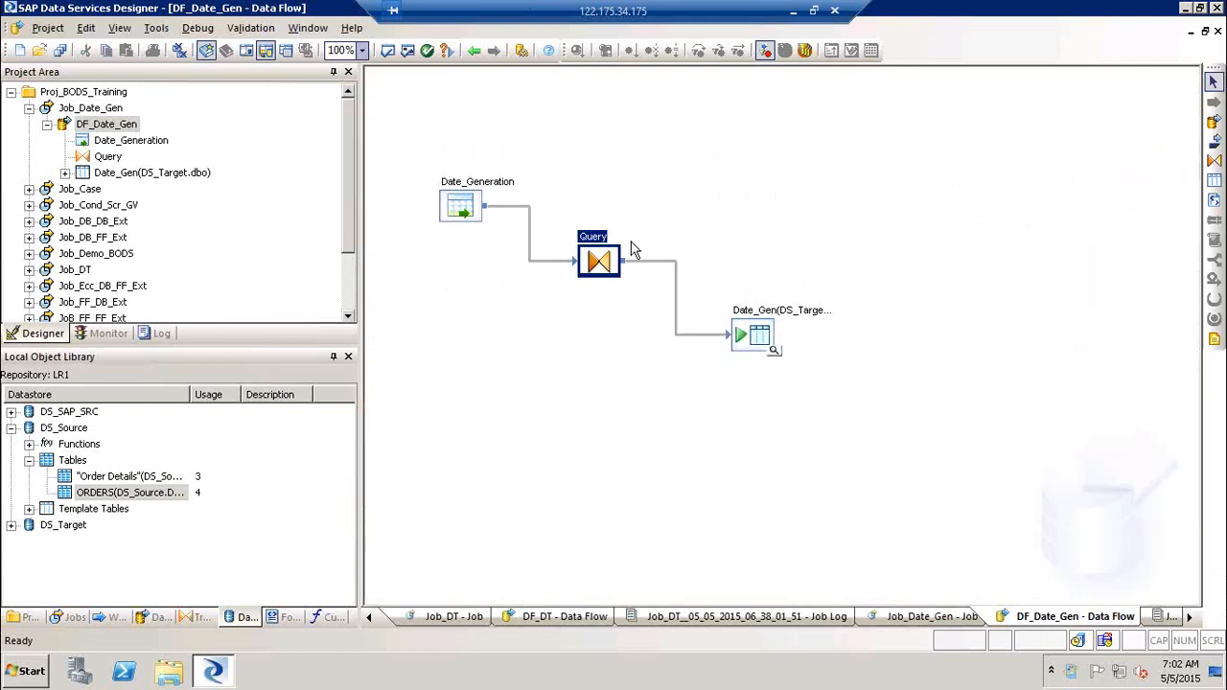
Step: Open the Query transform and add an int output column named Week below DI_GENERATED_DATE
double_click(587, 236)
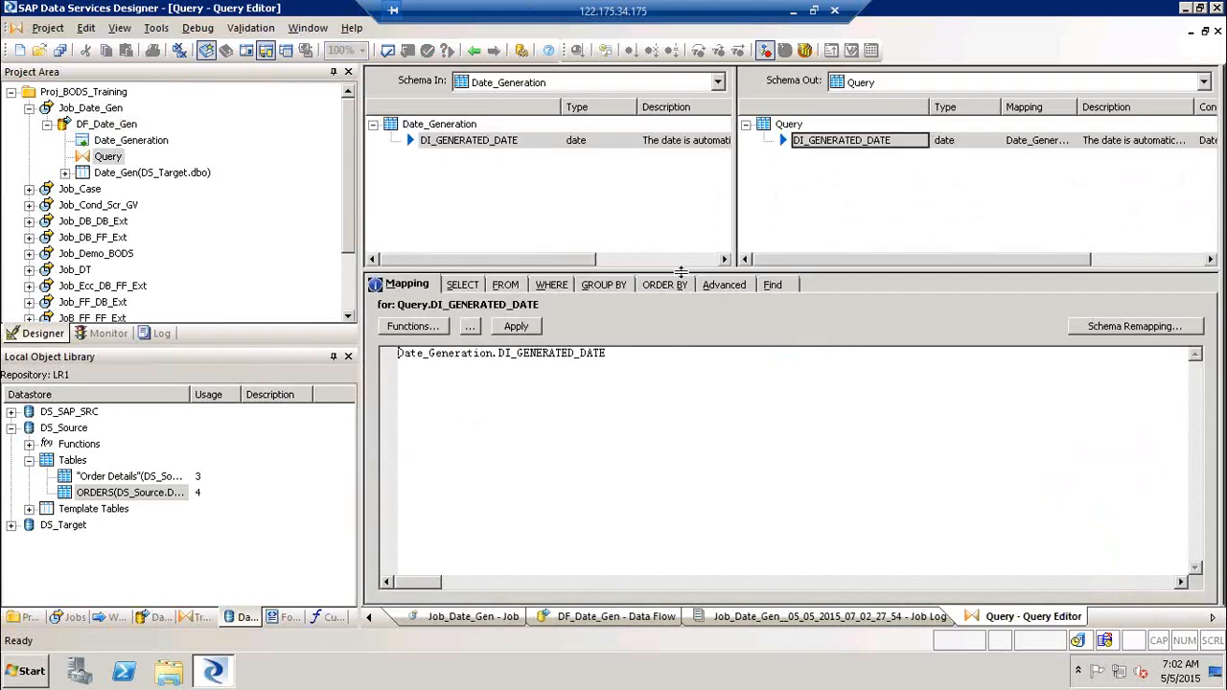
left_click_drag(680, 273, 682, 373)
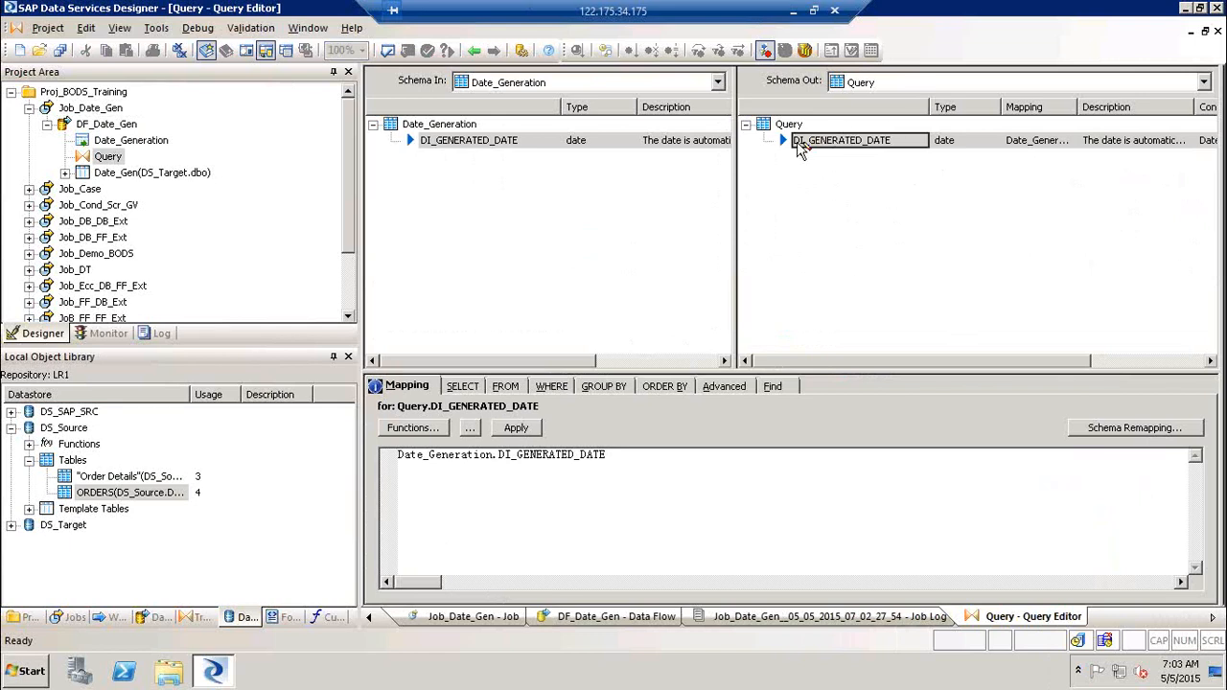
left_click(803, 150)
right_click(801, 147)
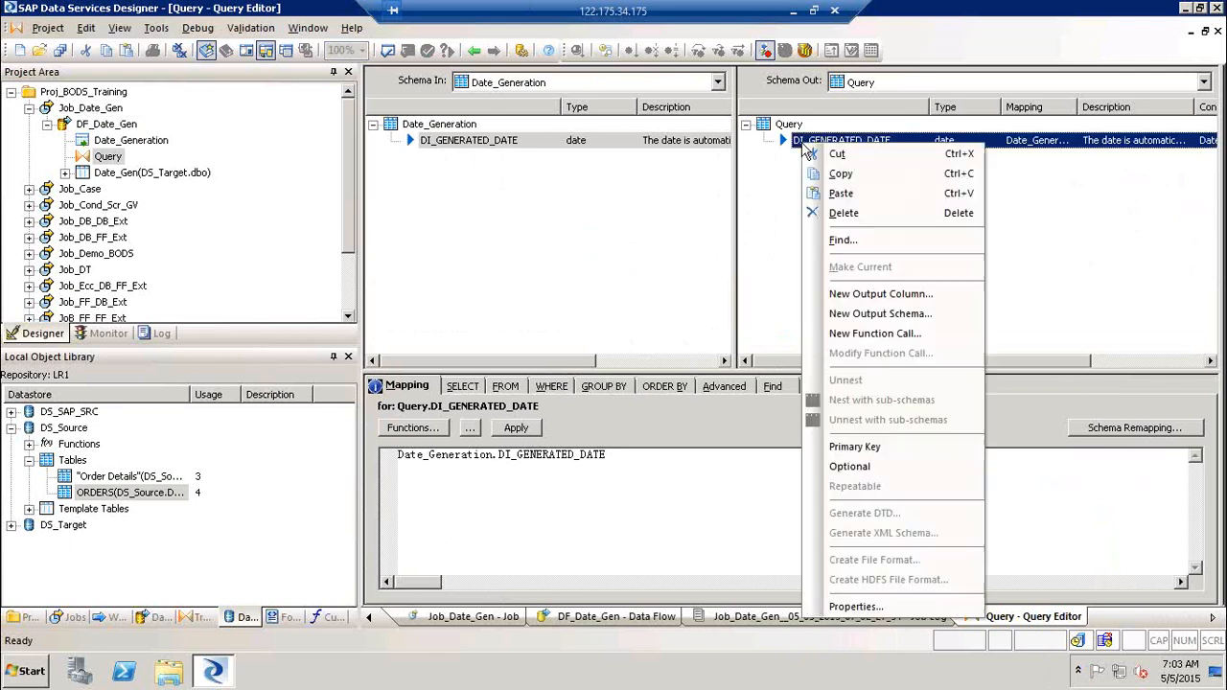
left_click(899, 295)
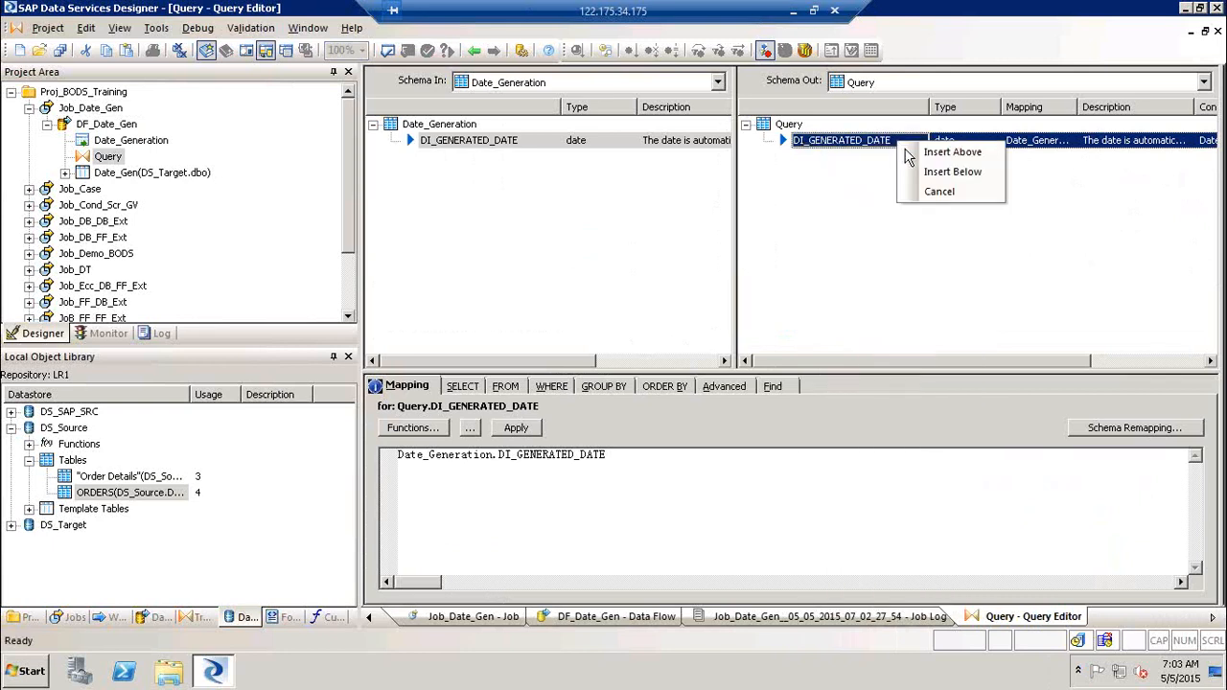
left_click(962, 182)
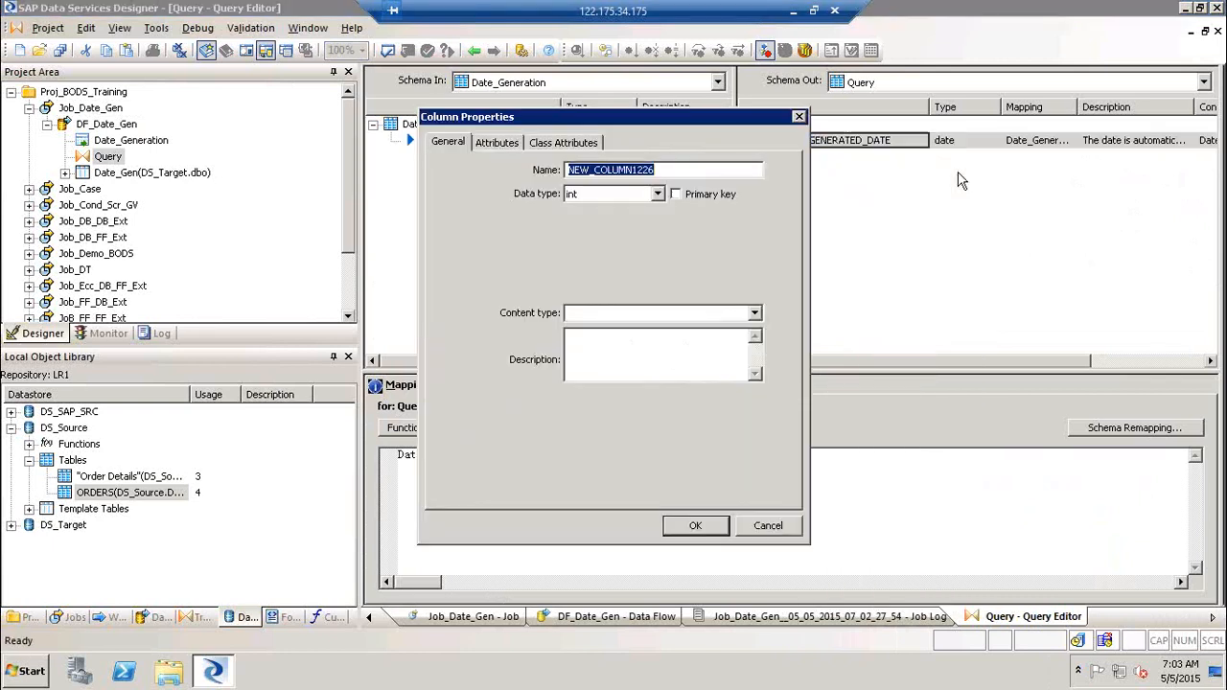
type("Week")
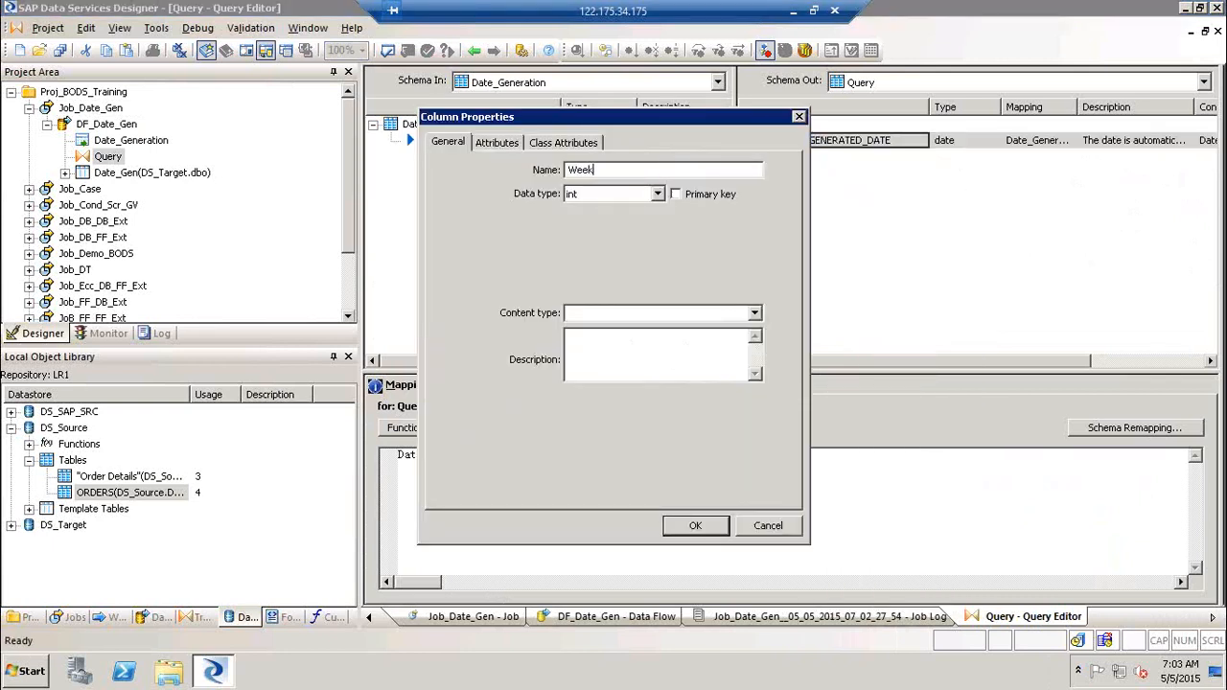
key("Tab")
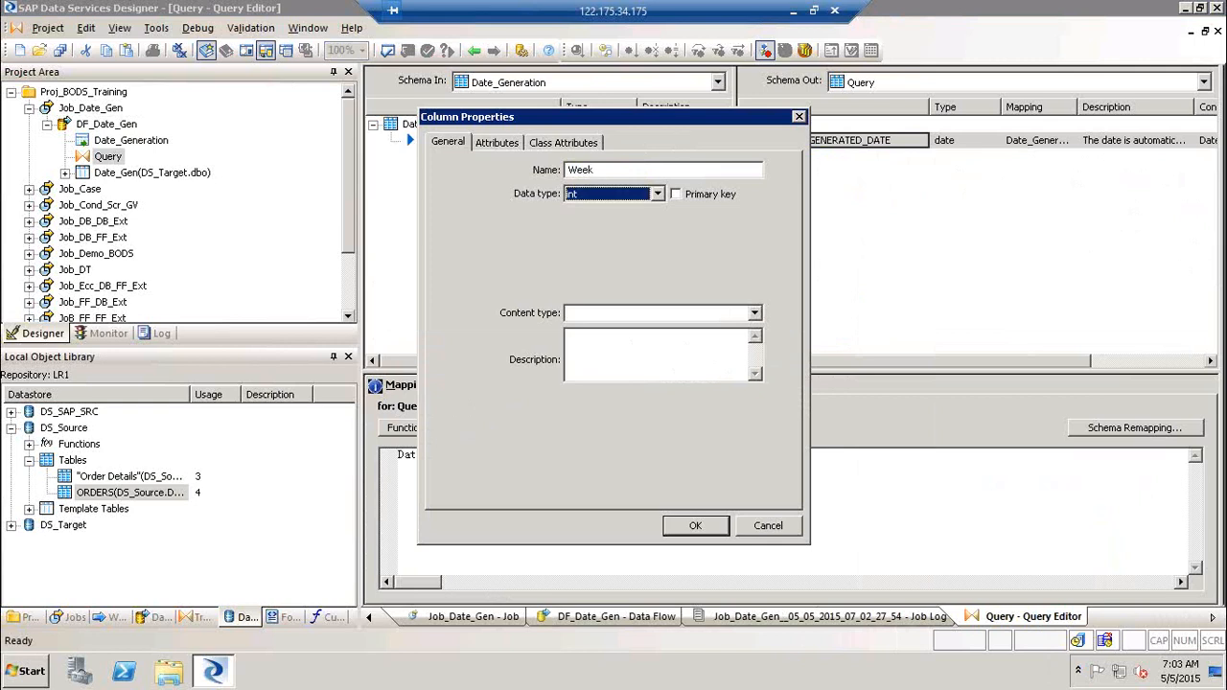
key("v")
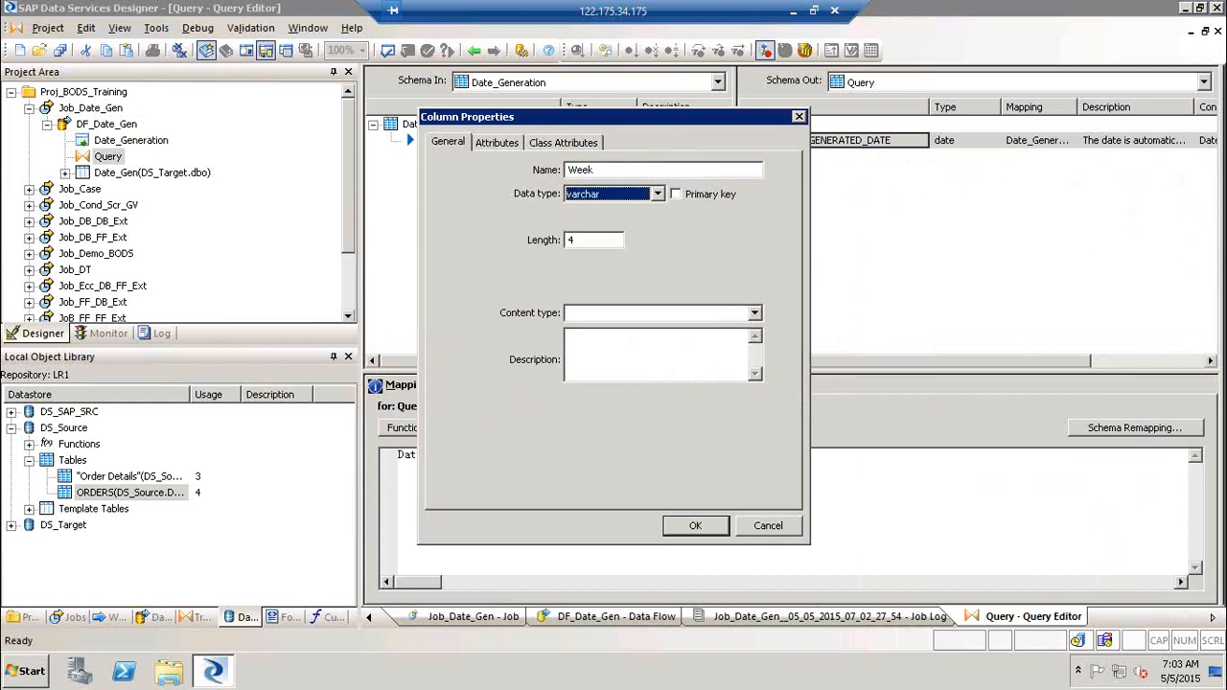
key("i")
key("Return")
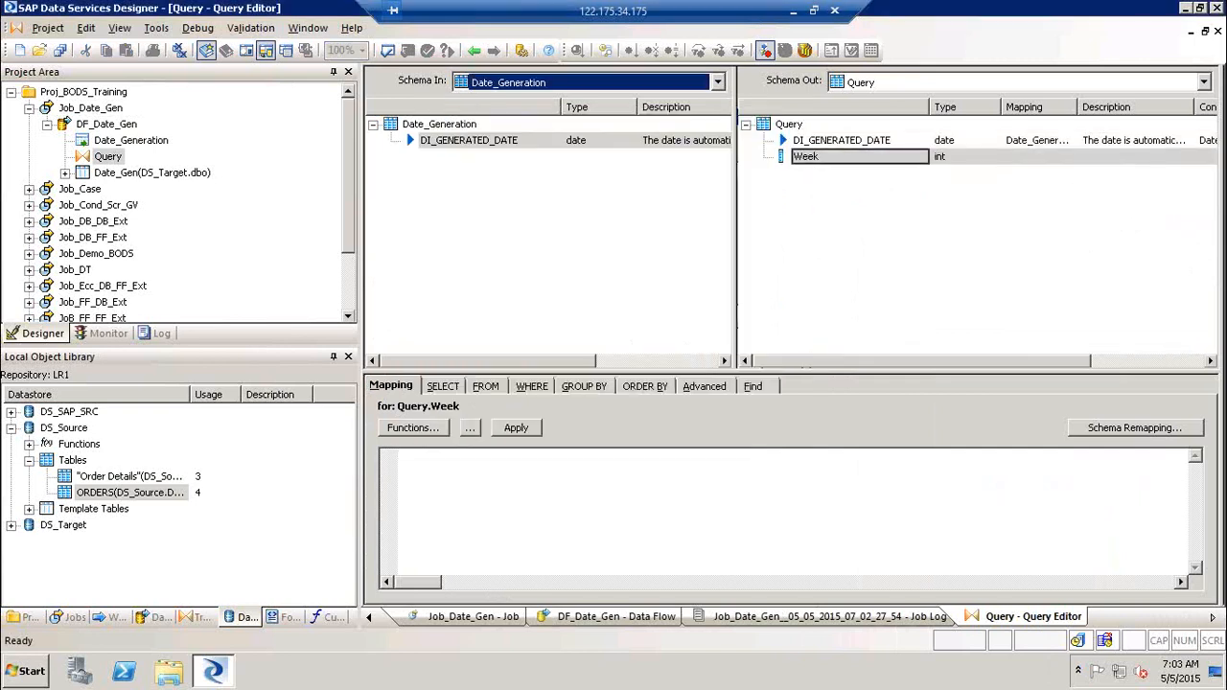
Step: Insert an int output column named day below Week in the Query's output schema
left_click(820, 158)
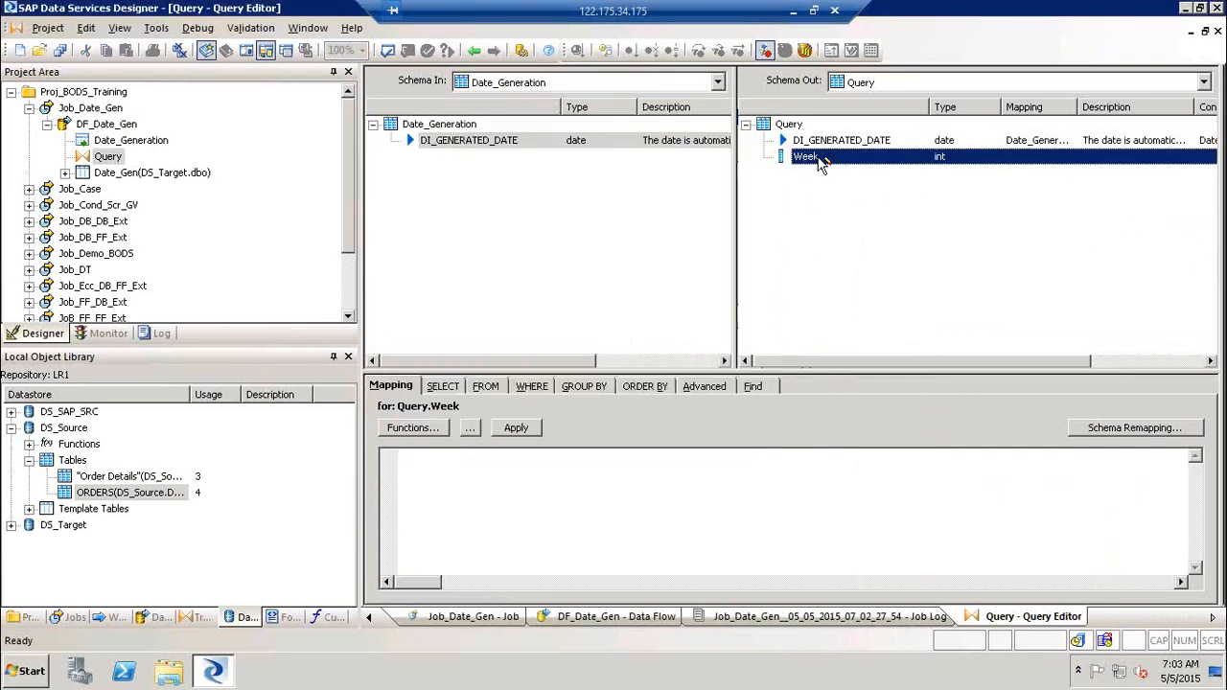
right_click(820, 158)
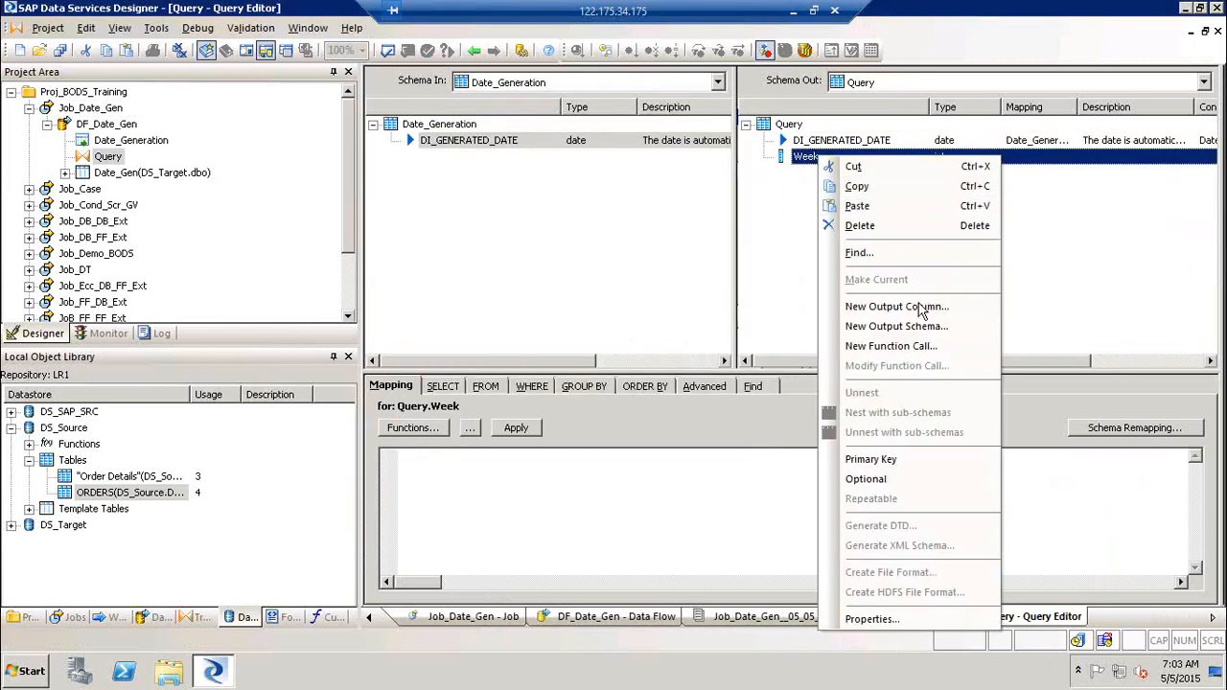
left_click(918, 307)
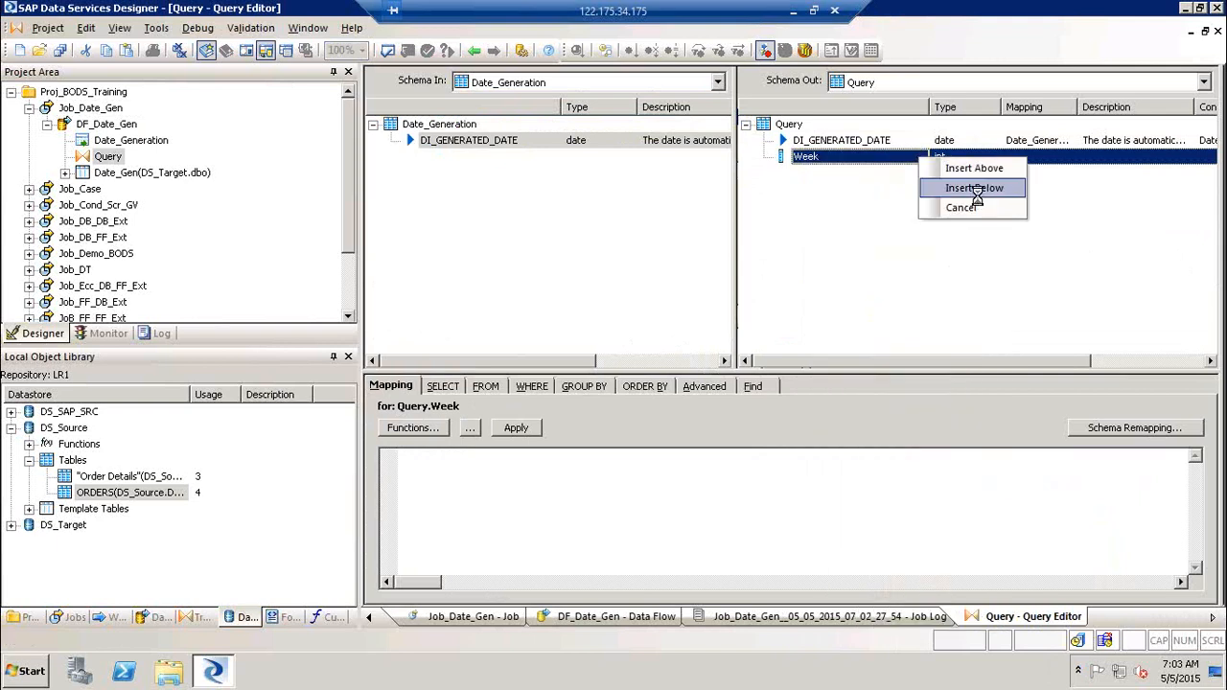
left_click(974, 188)
type("da")
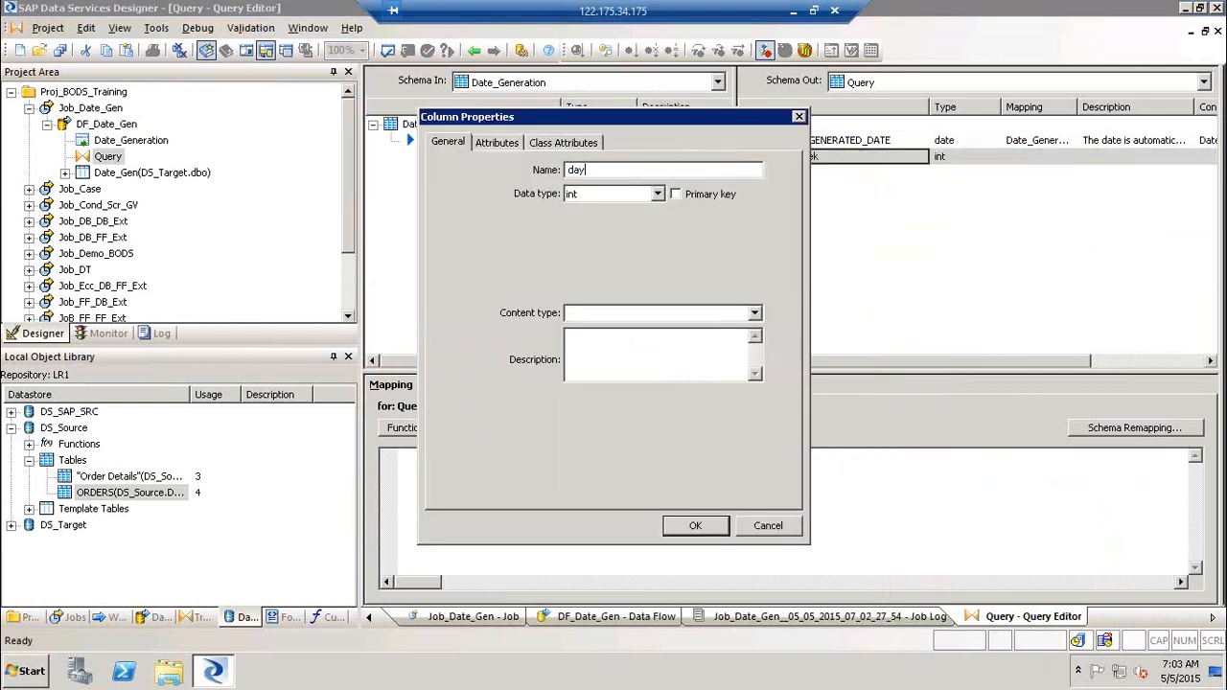
type("y")
key("Return")
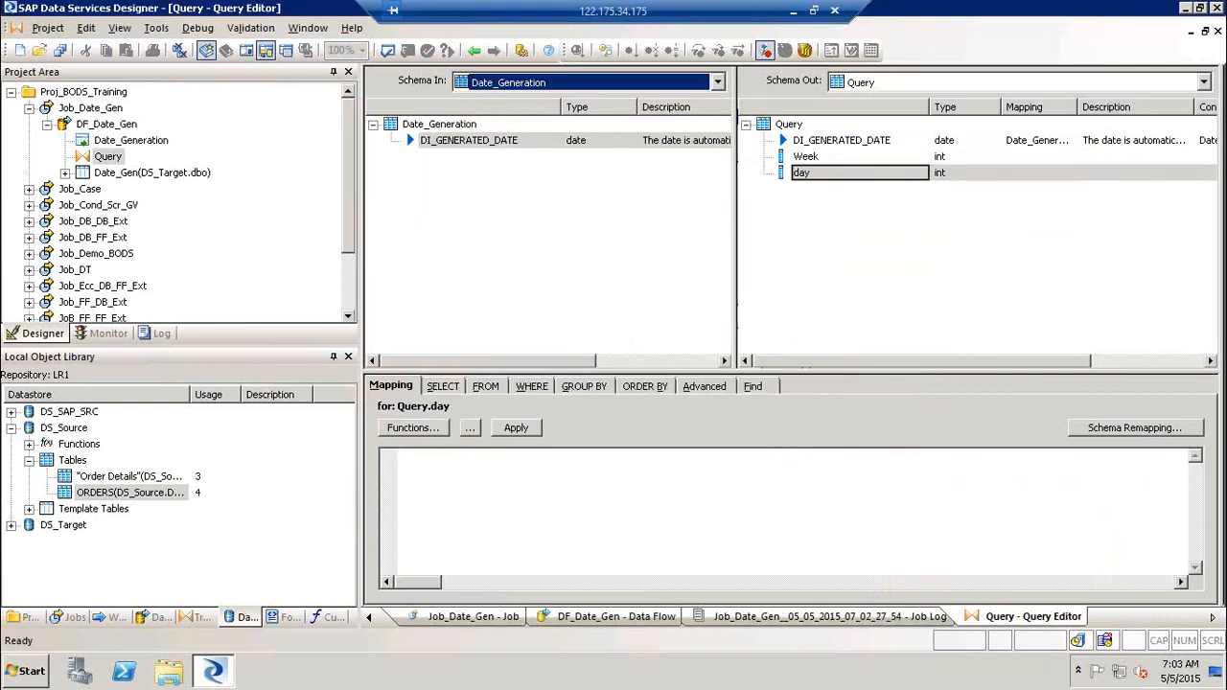
Step: Insert an int output column named month below day in the Query's output schema
left_click(807, 174)
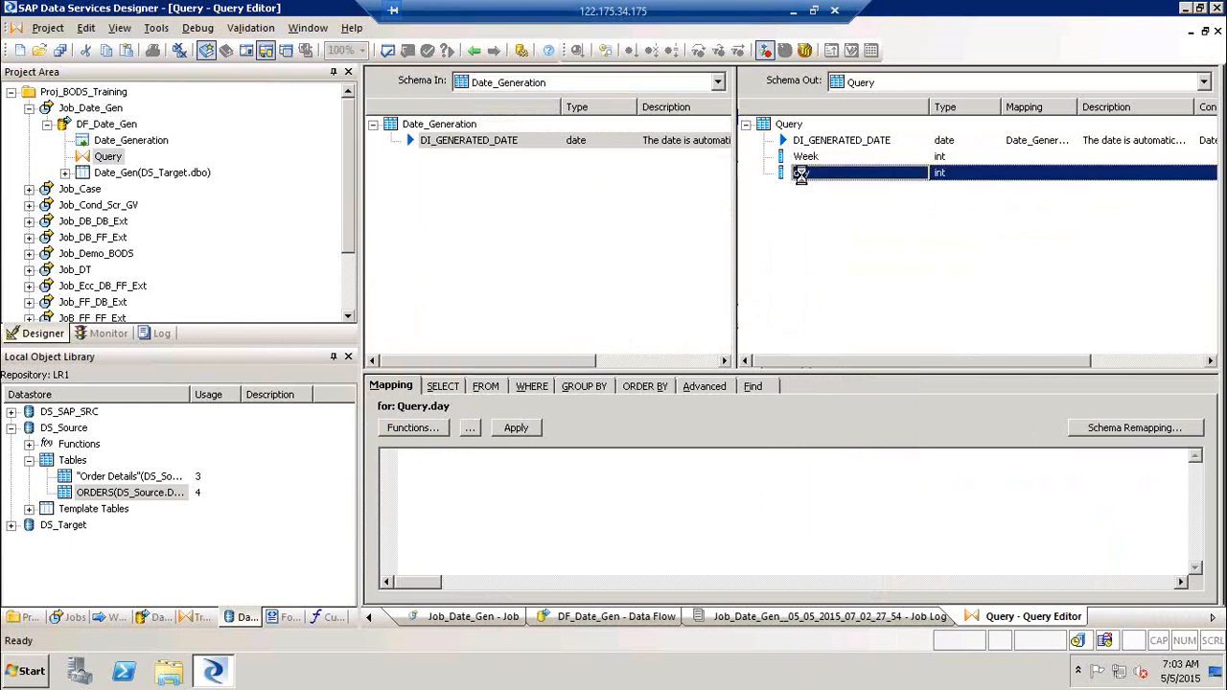
right_click(803, 176)
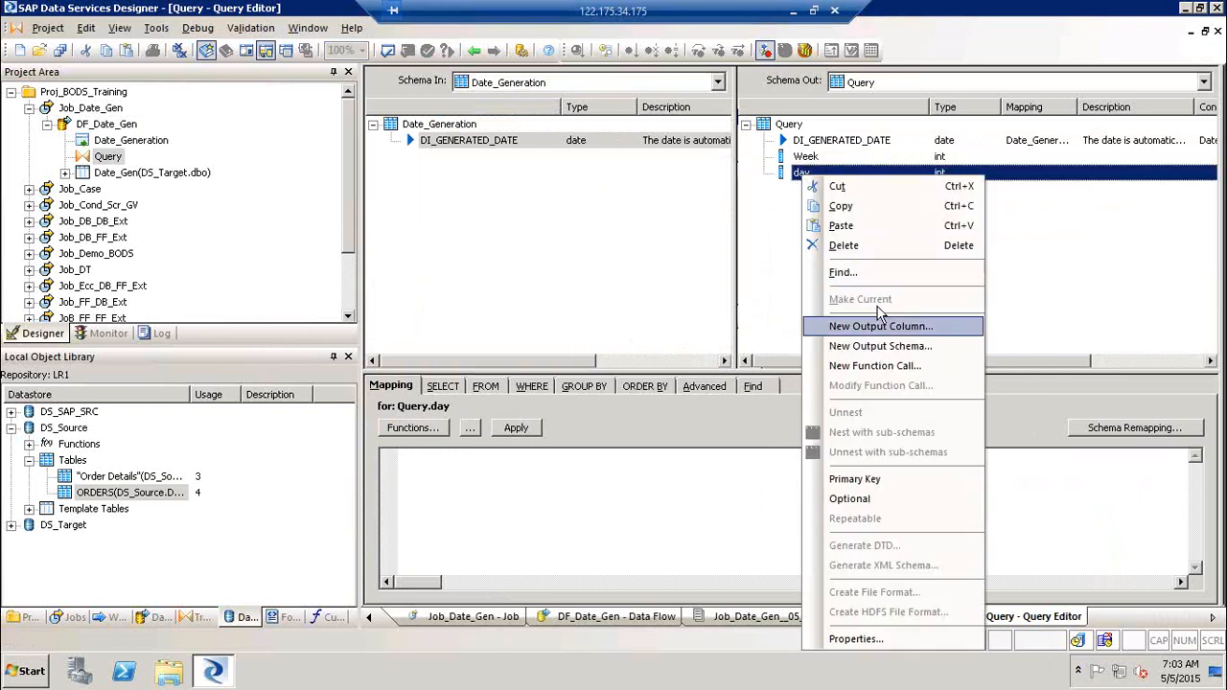
left_click(880, 319)
left_click(920, 205)
type("month")
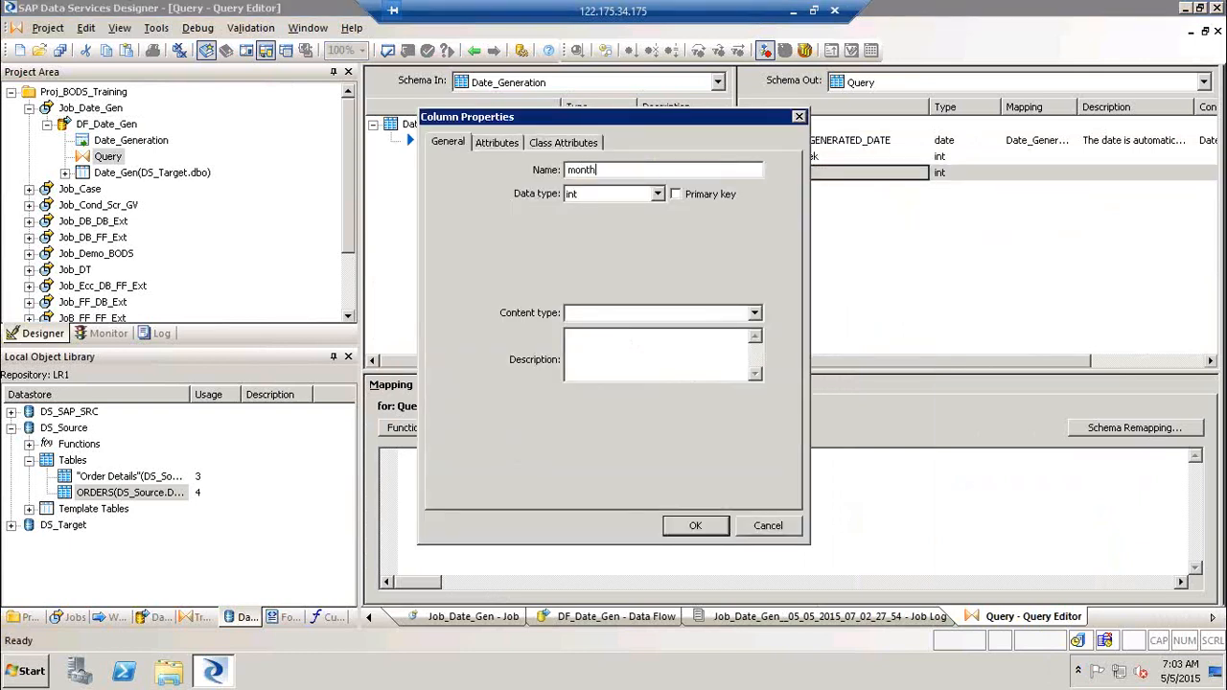
key("Return")
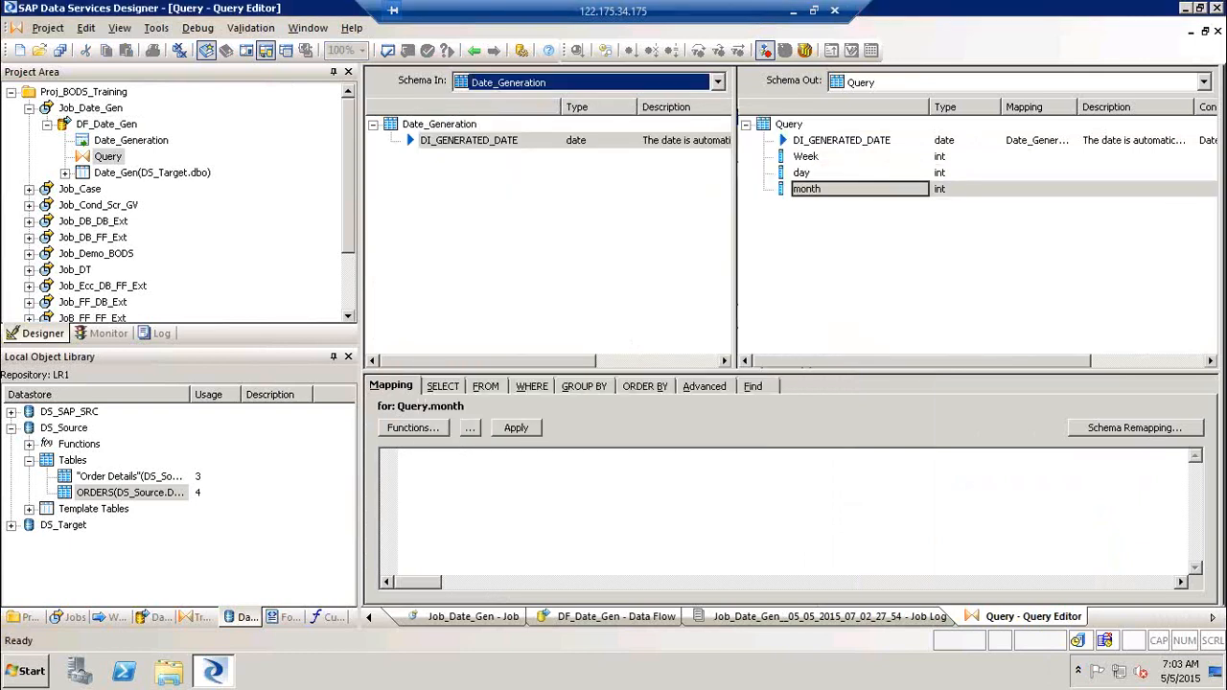
Step: Insert an int output column named year below month in the Query's output schema
left_click(810, 188)
right_click(821, 191)
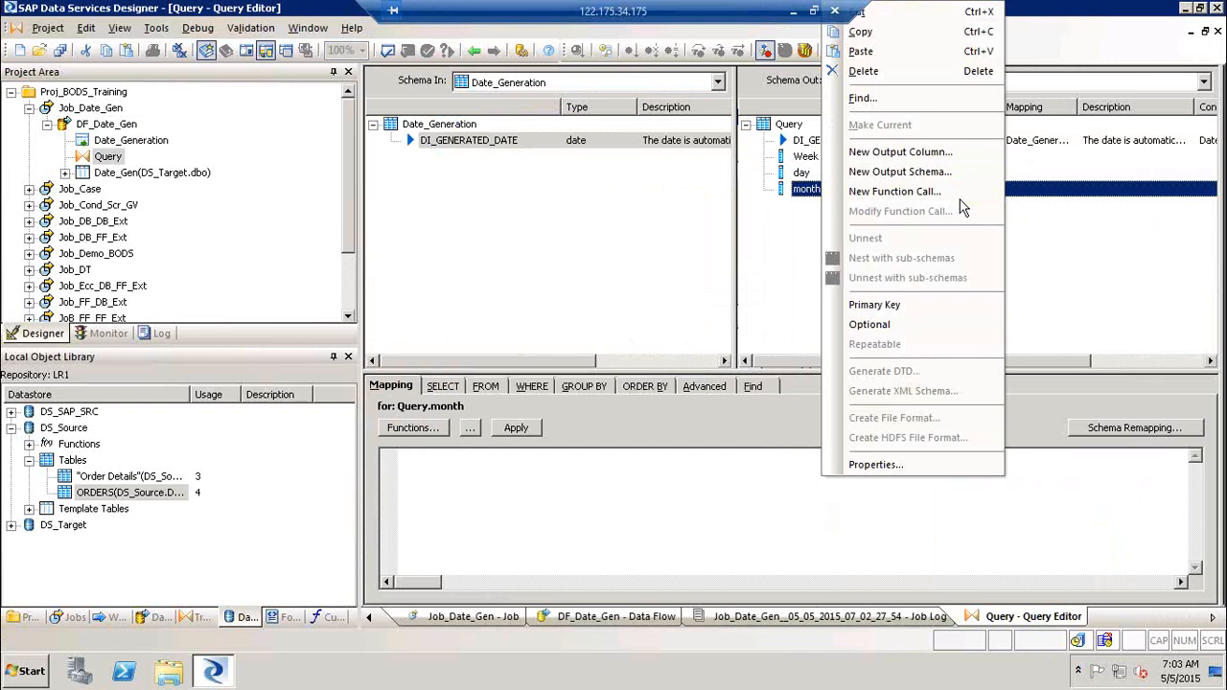
left_click(917, 153)
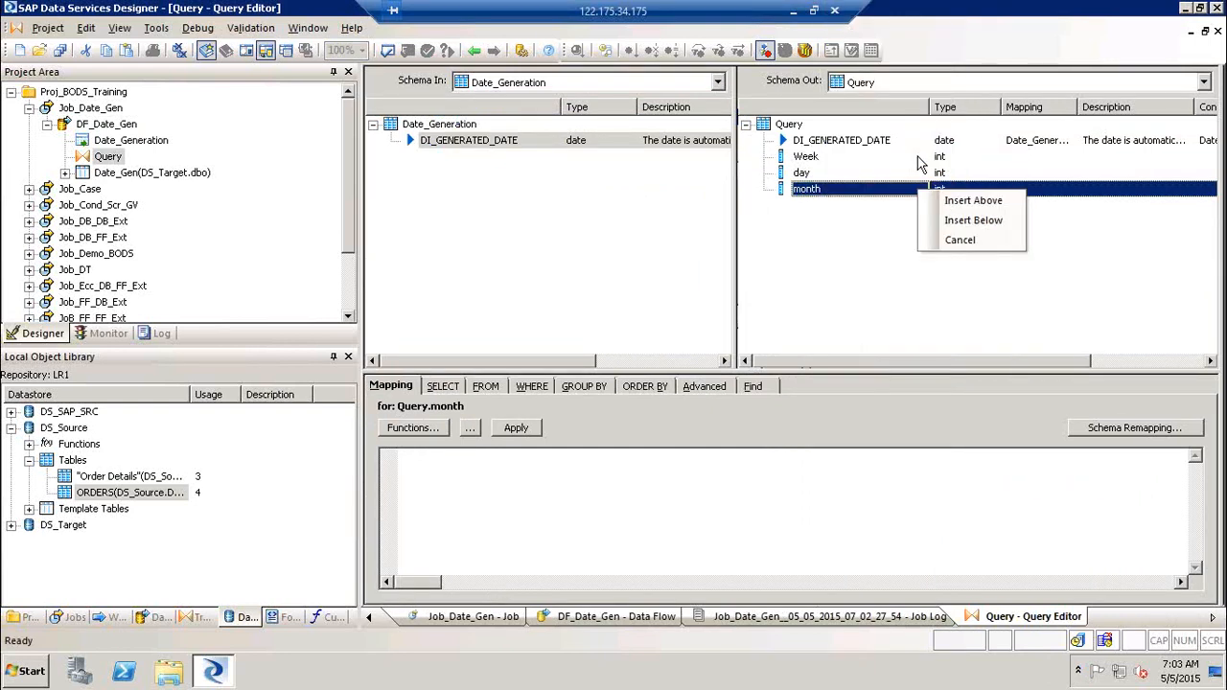
left_click(972, 219)
type("ye")
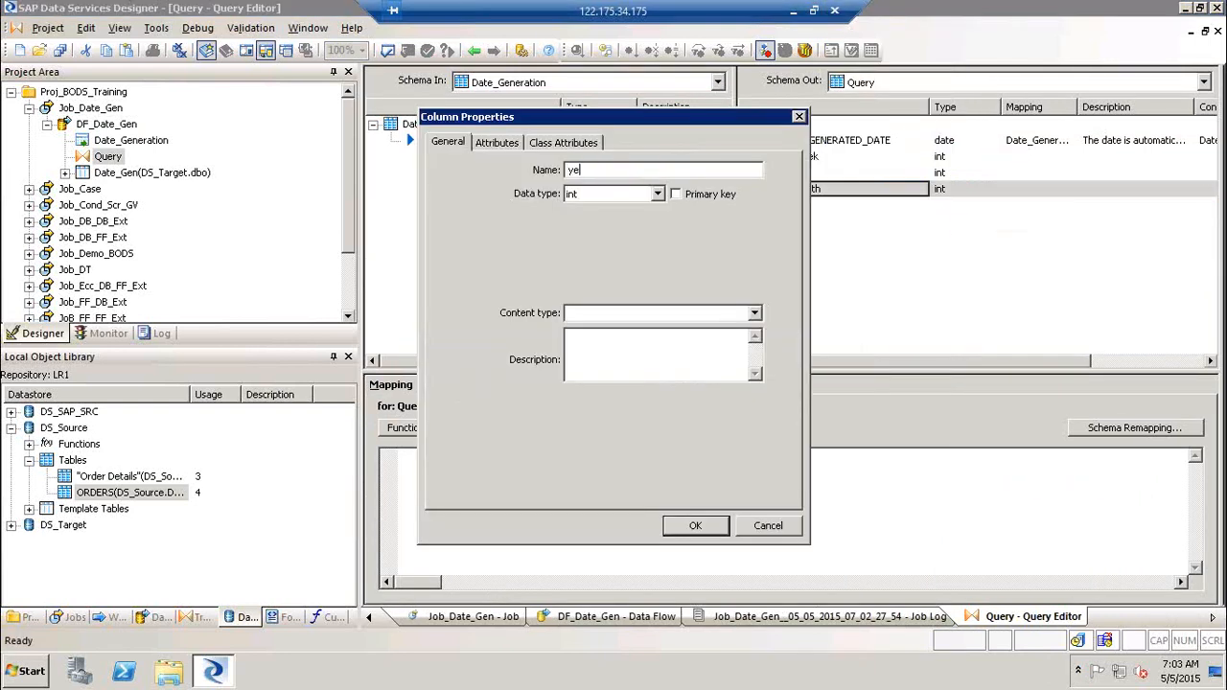
type("ar")
key("Return")
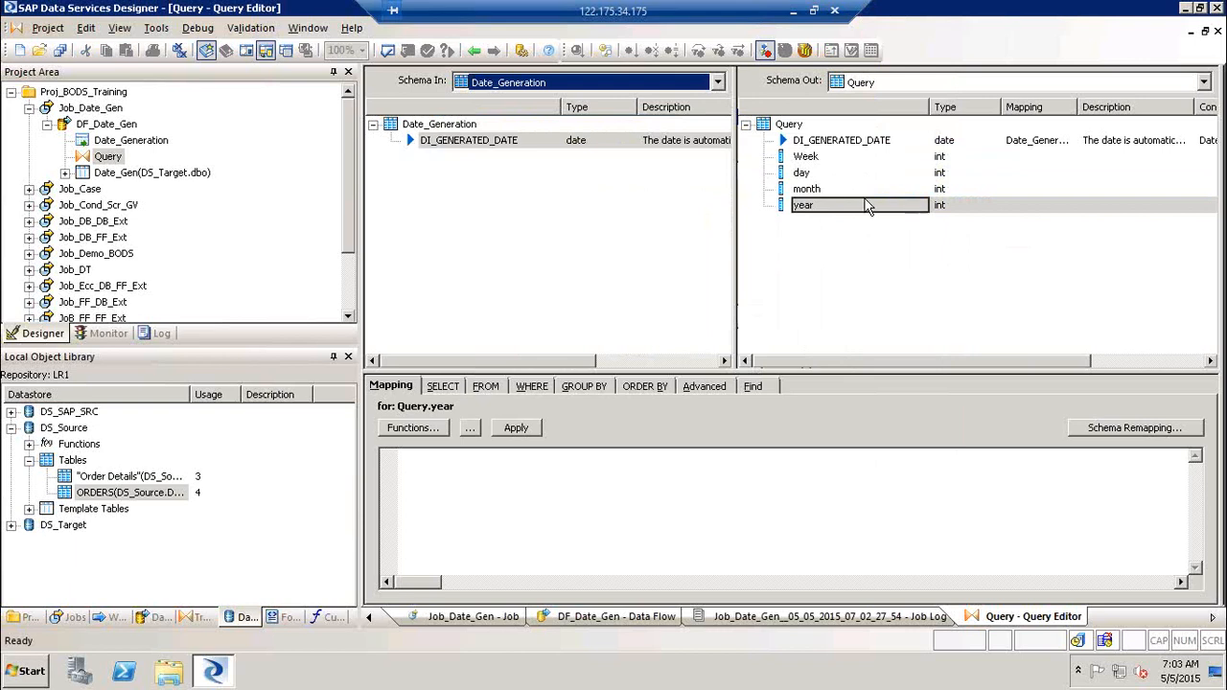
Step: Rename the day output column as dayofweek
left_click(813, 209)
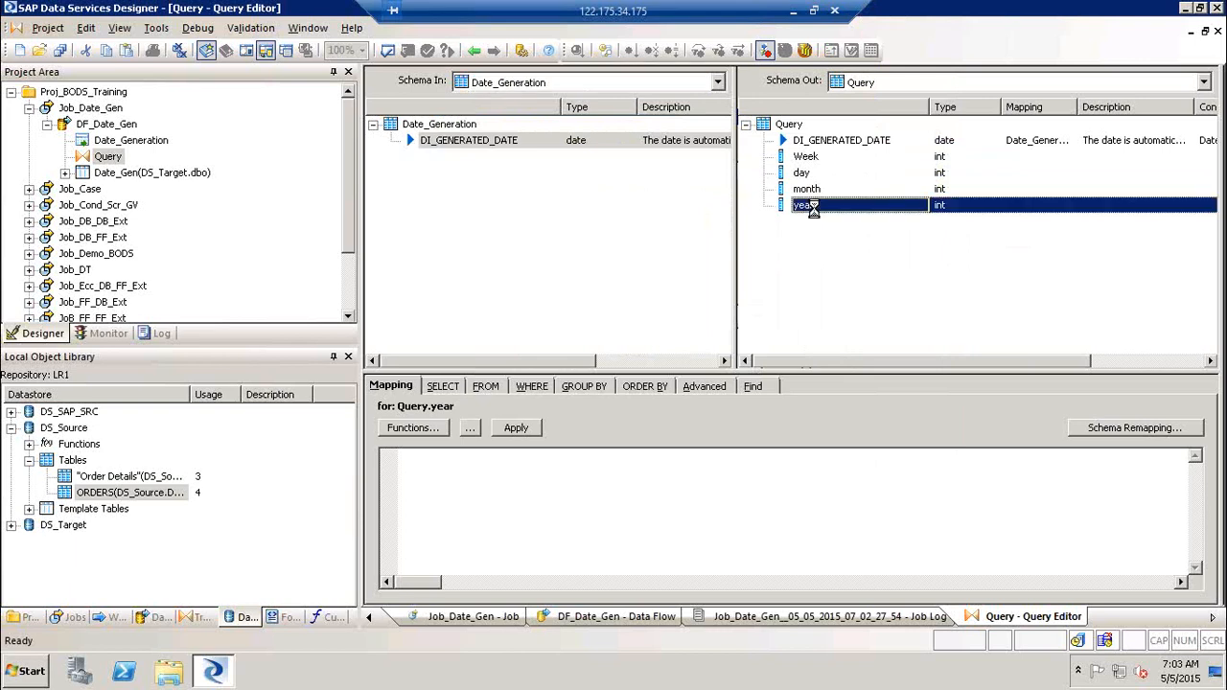
right_click(812, 208)
left_click(804, 176)
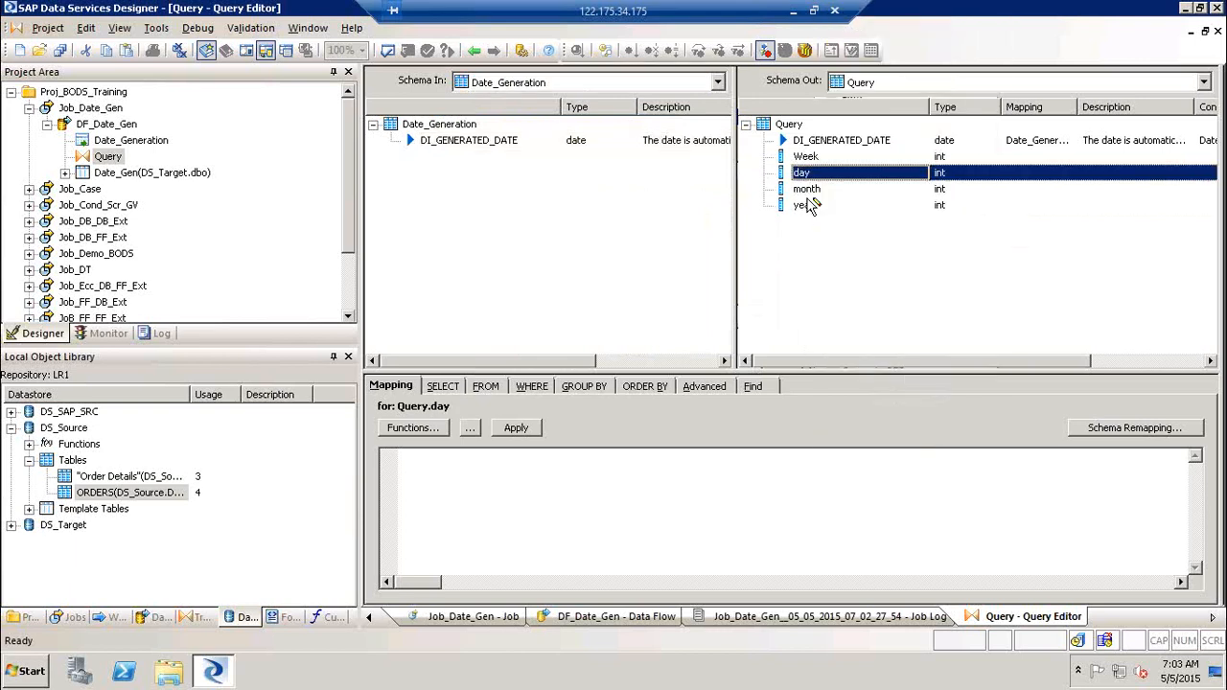
left_click(821, 175)
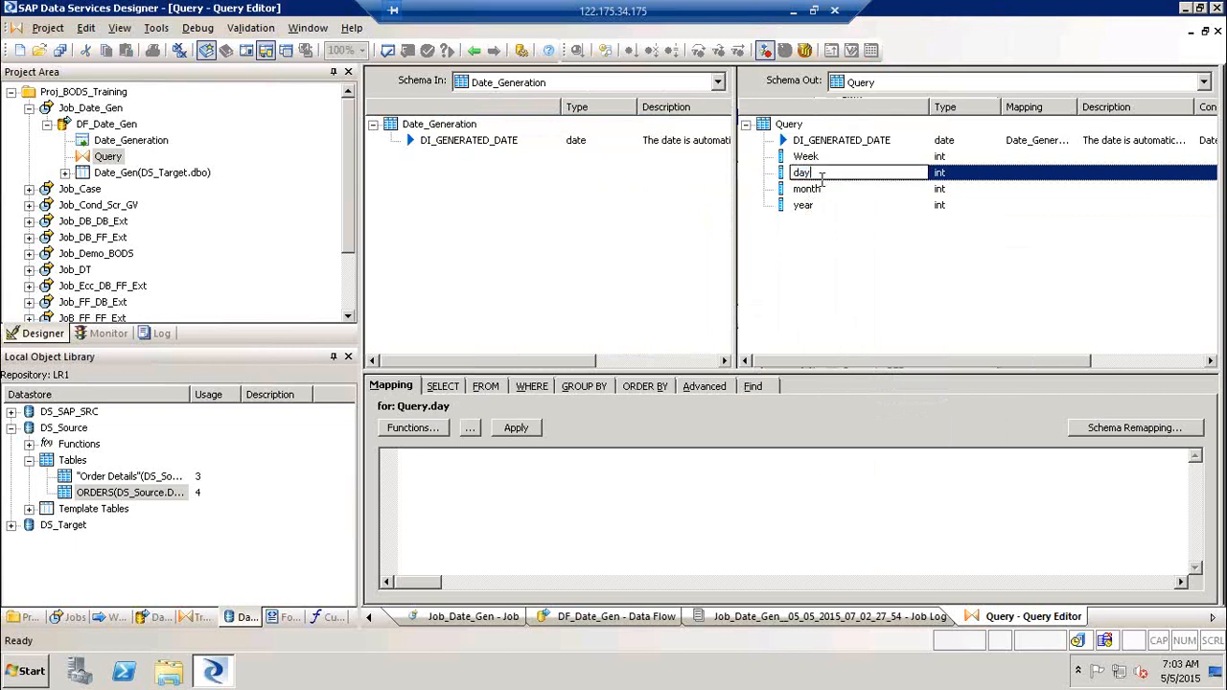
type("ofweek")
left_click(825, 245)
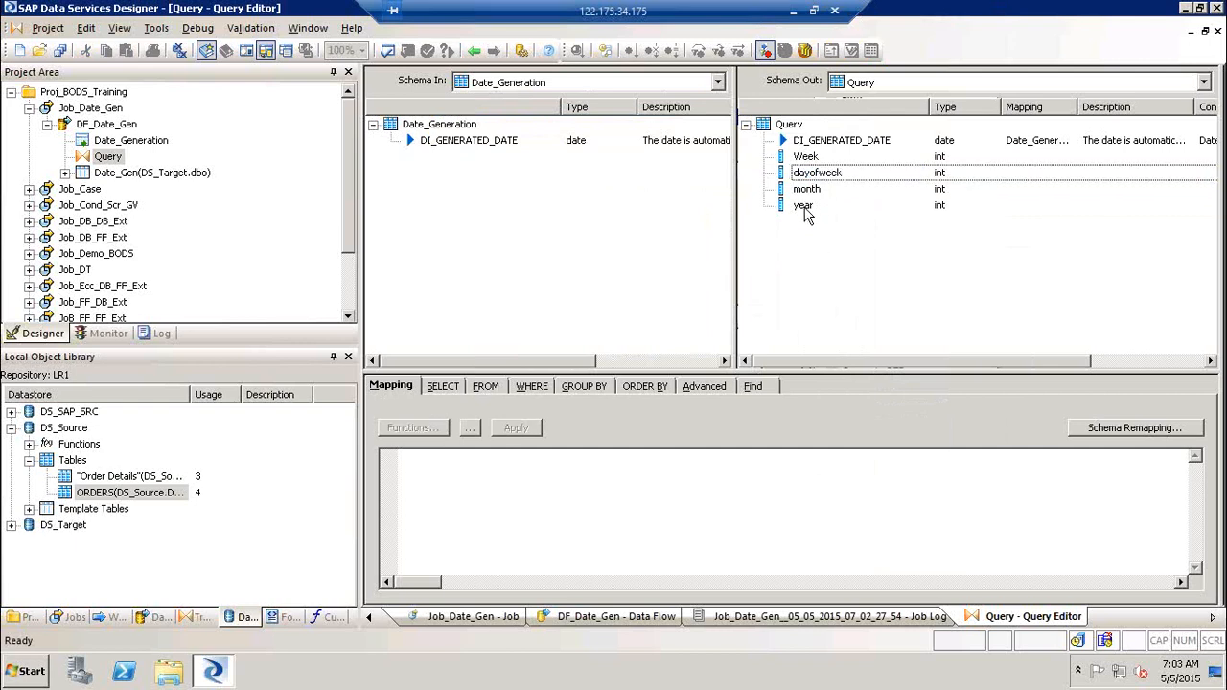
Step: Insert an int output column named day_in_year below year in the Query's output schema
left_click(805, 211)
right_click(805, 211)
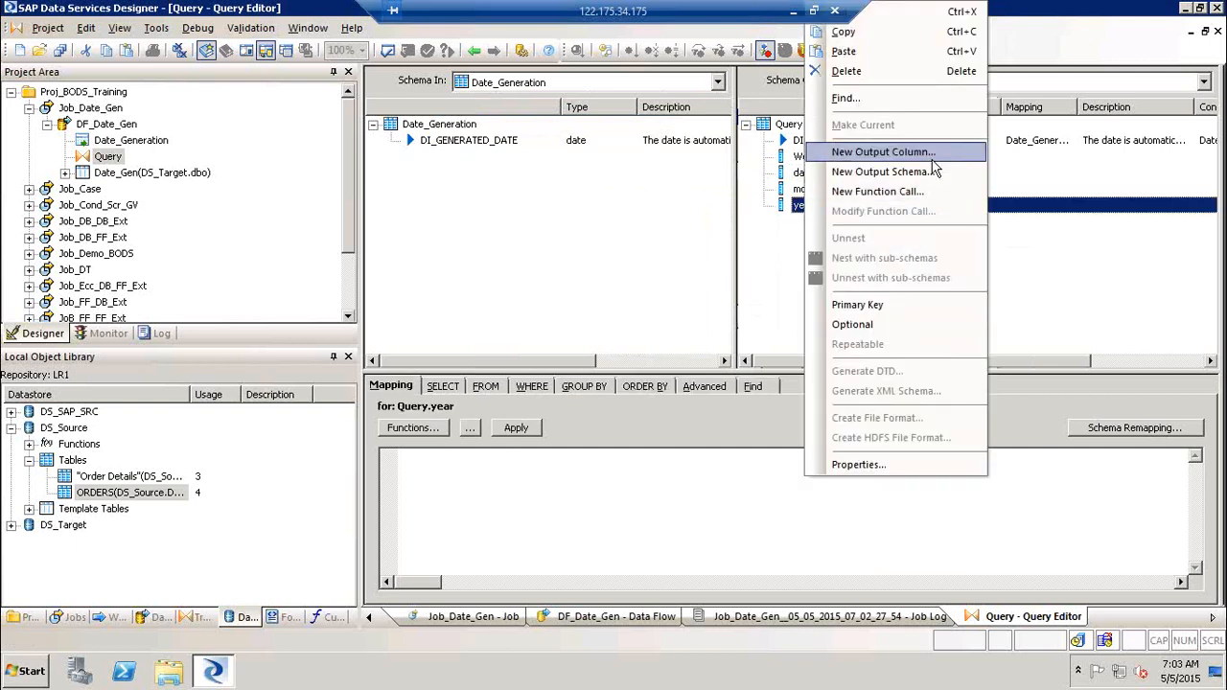
left_click(932, 152)
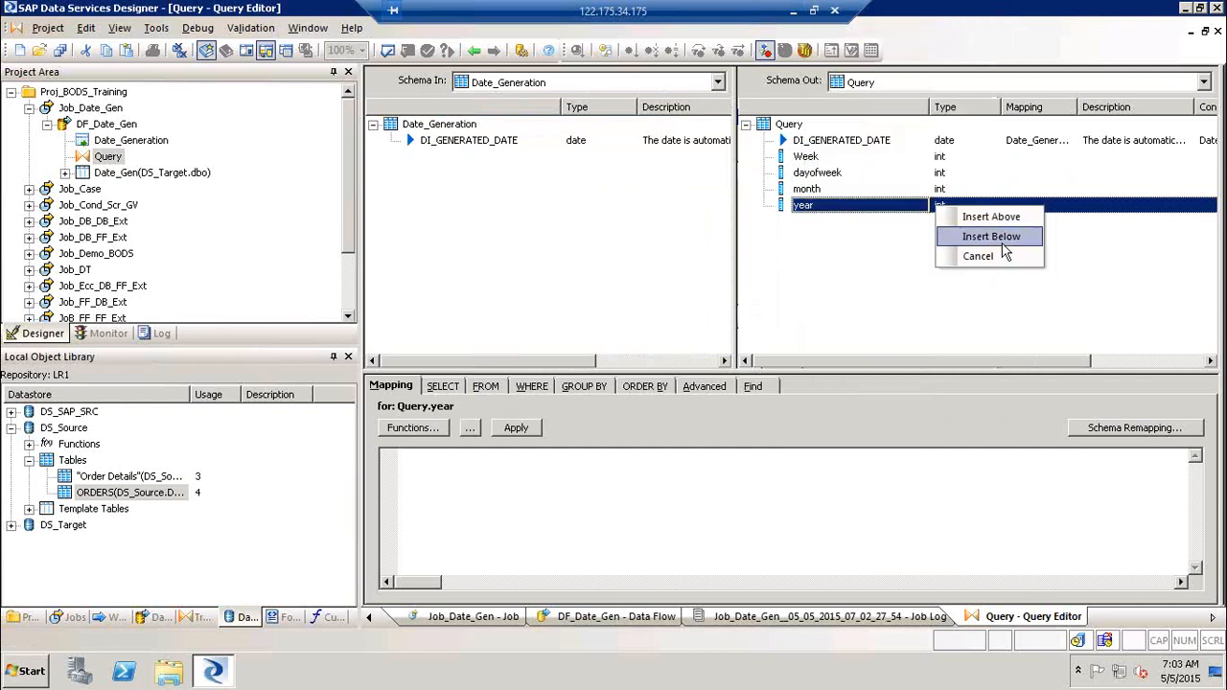
left_click(1004, 251)
type("day")
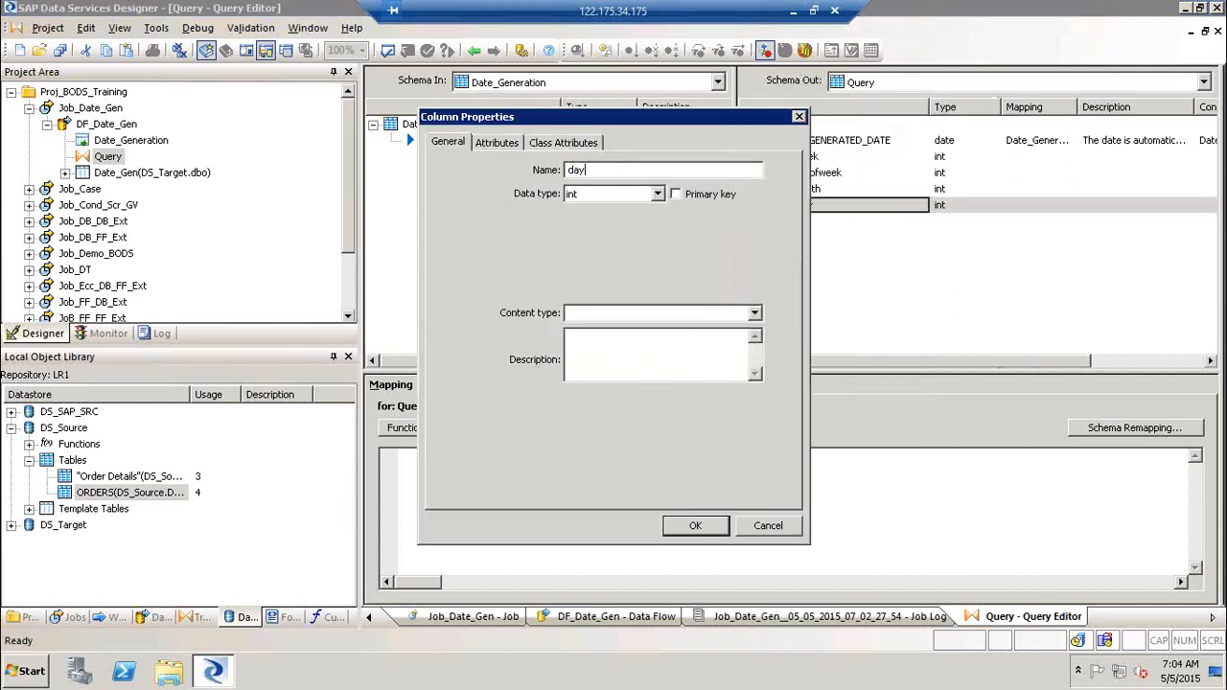
type("_in_yea")
key("Return")
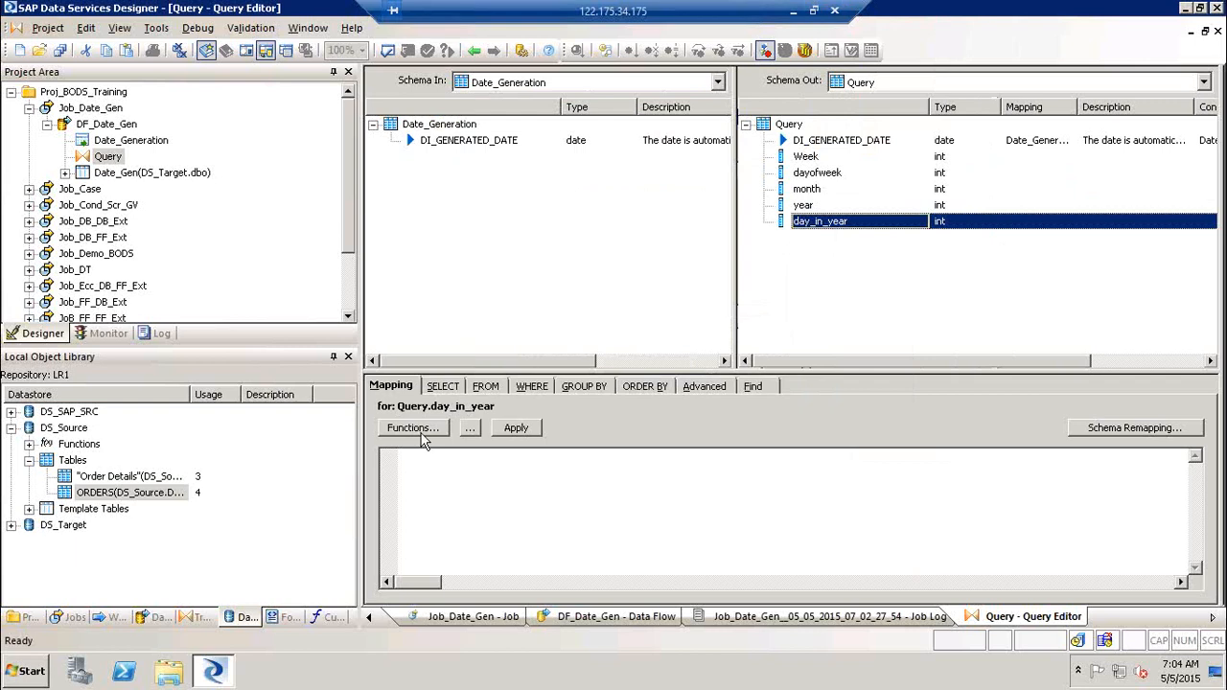
Step: Examine the descriptions of the available date functions, from concat_date_time through year, without inserting one for day_in_year
left_click(421, 432)
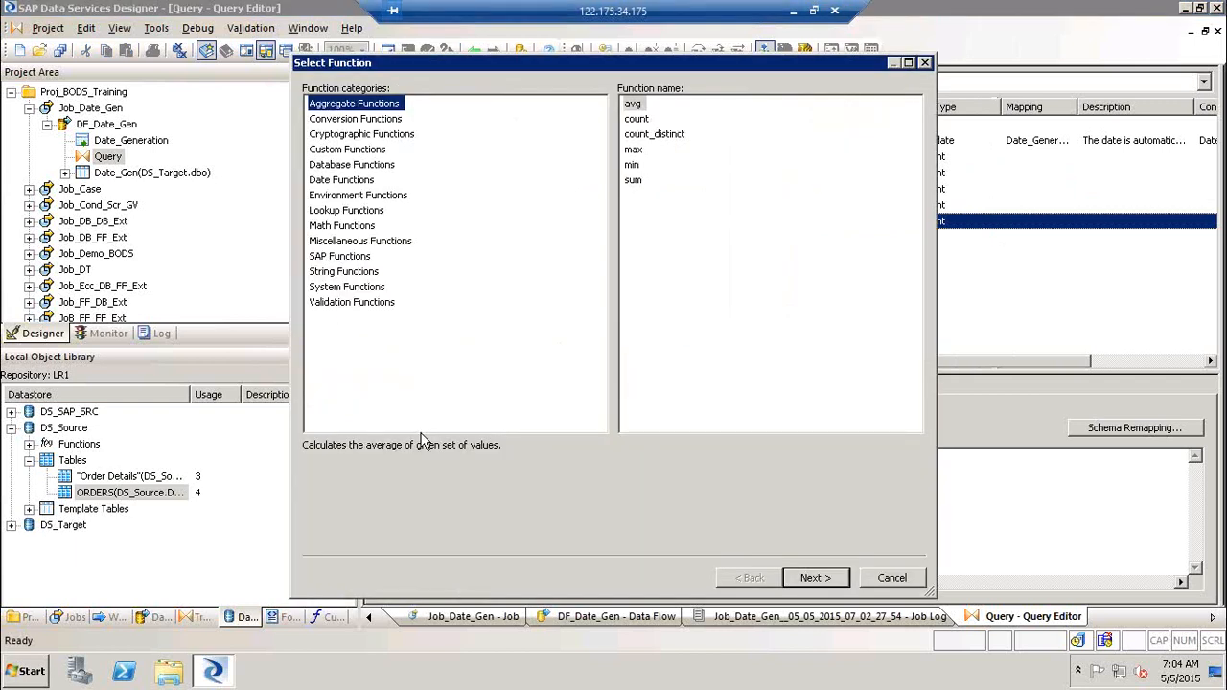
left_click(345, 181)
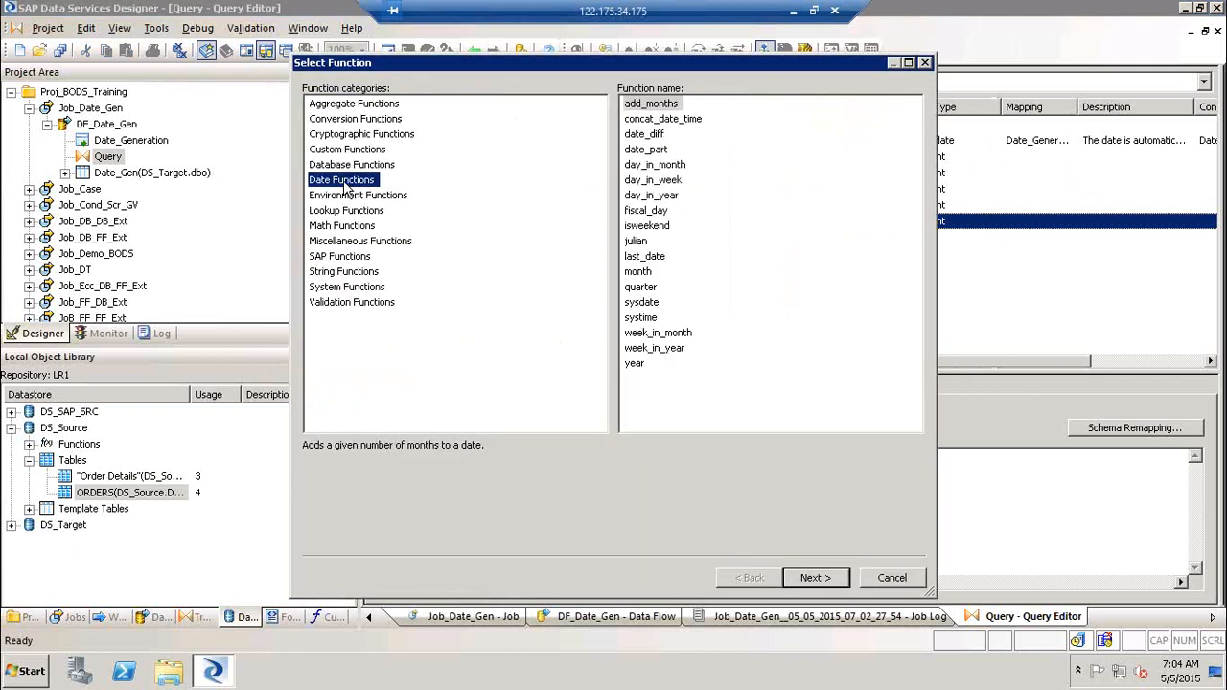
left_click(682, 121)
left_click(667, 137)
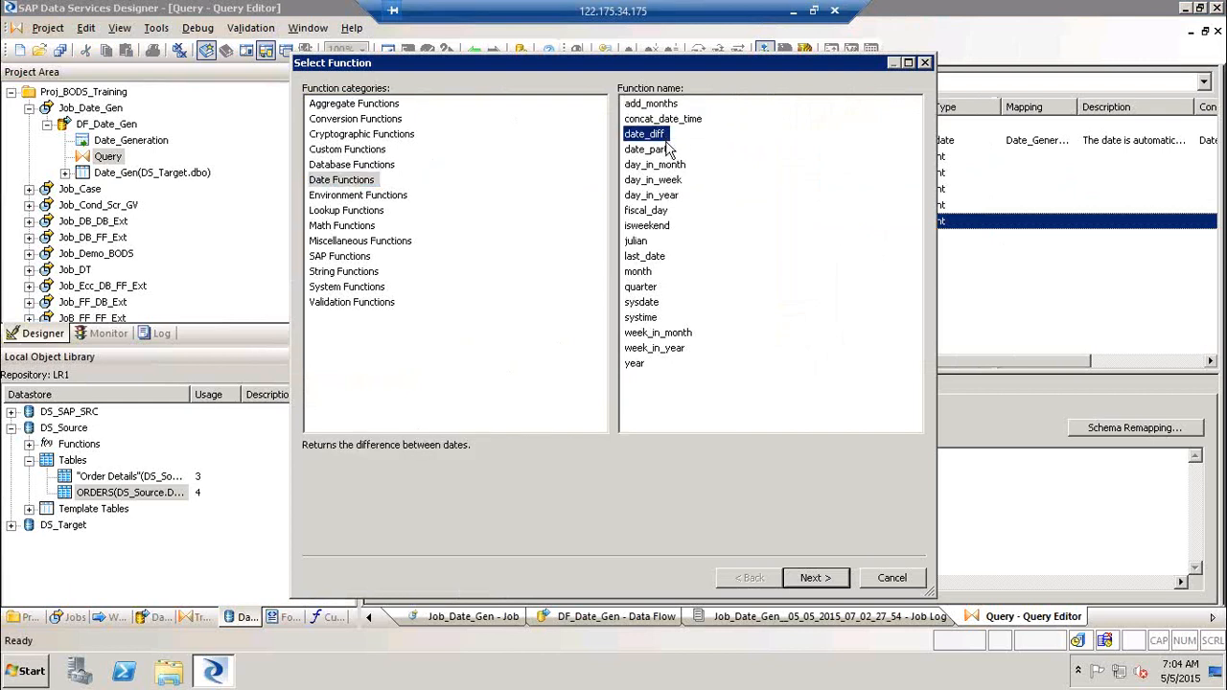
left_click(672, 154)
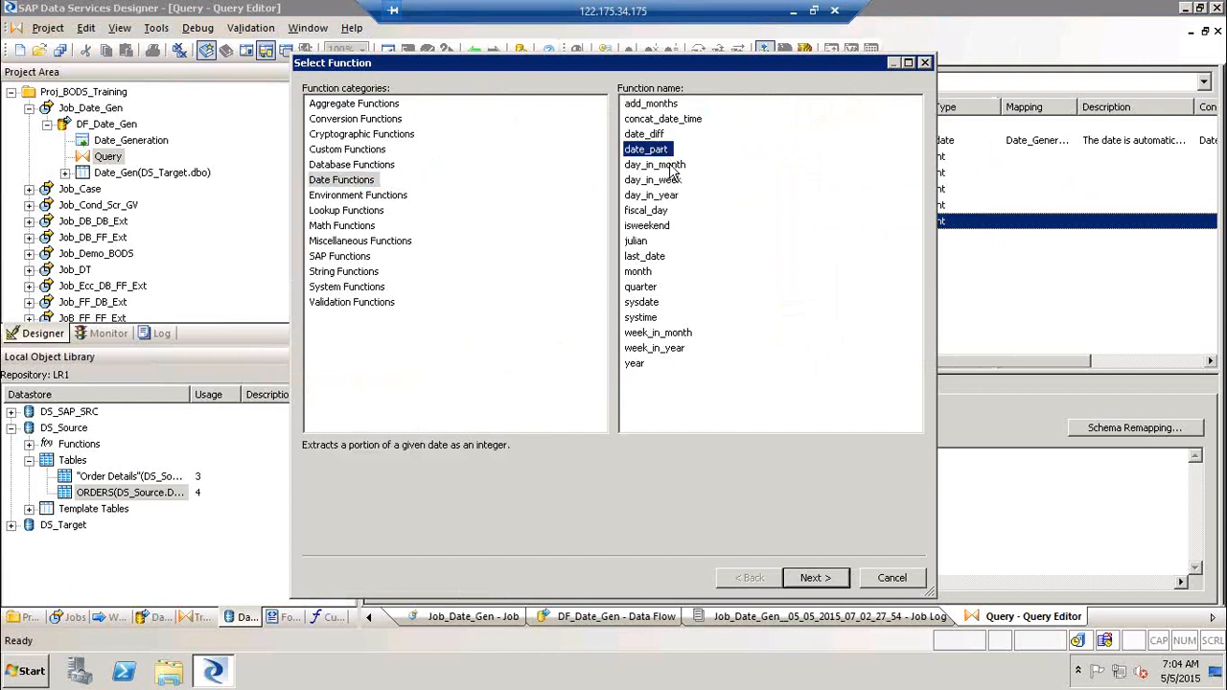
left_click(669, 165)
left_click(673, 181)
left_click(671, 197)
left_click(667, 212)
left_click(663, 227)
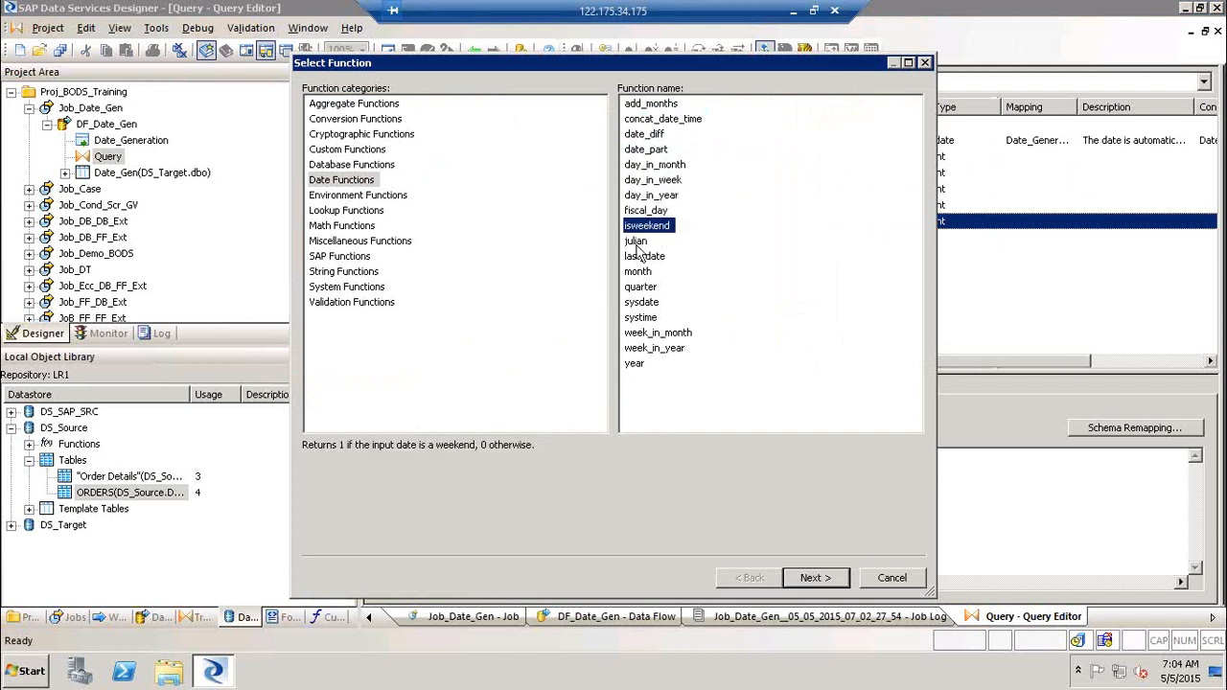
left_click(636, 244)
left_click(659, 260)
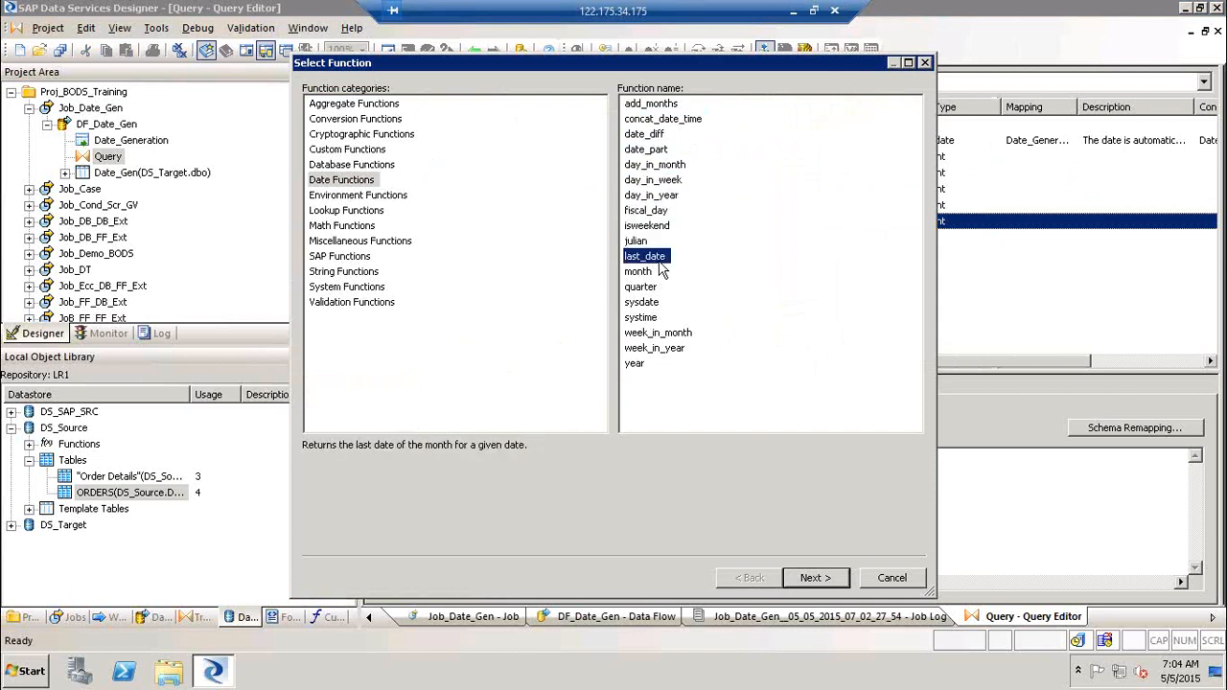
left_click(641, 274)
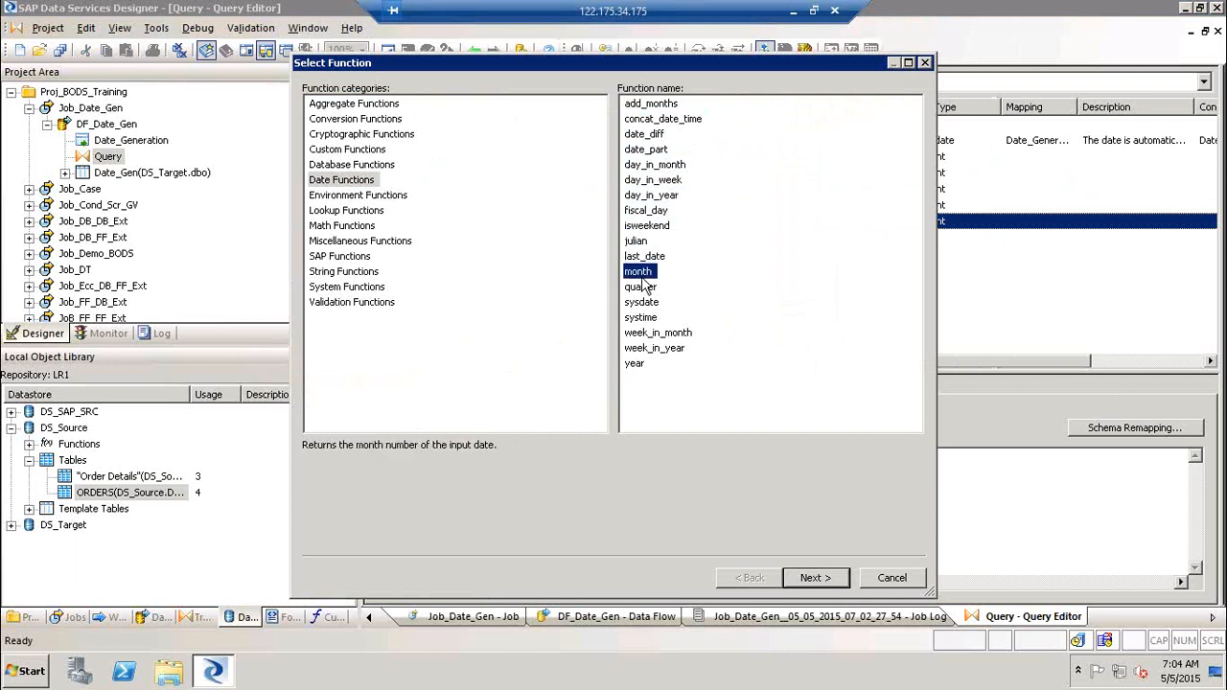
left_click(651, 289)
left_click(653, 303)
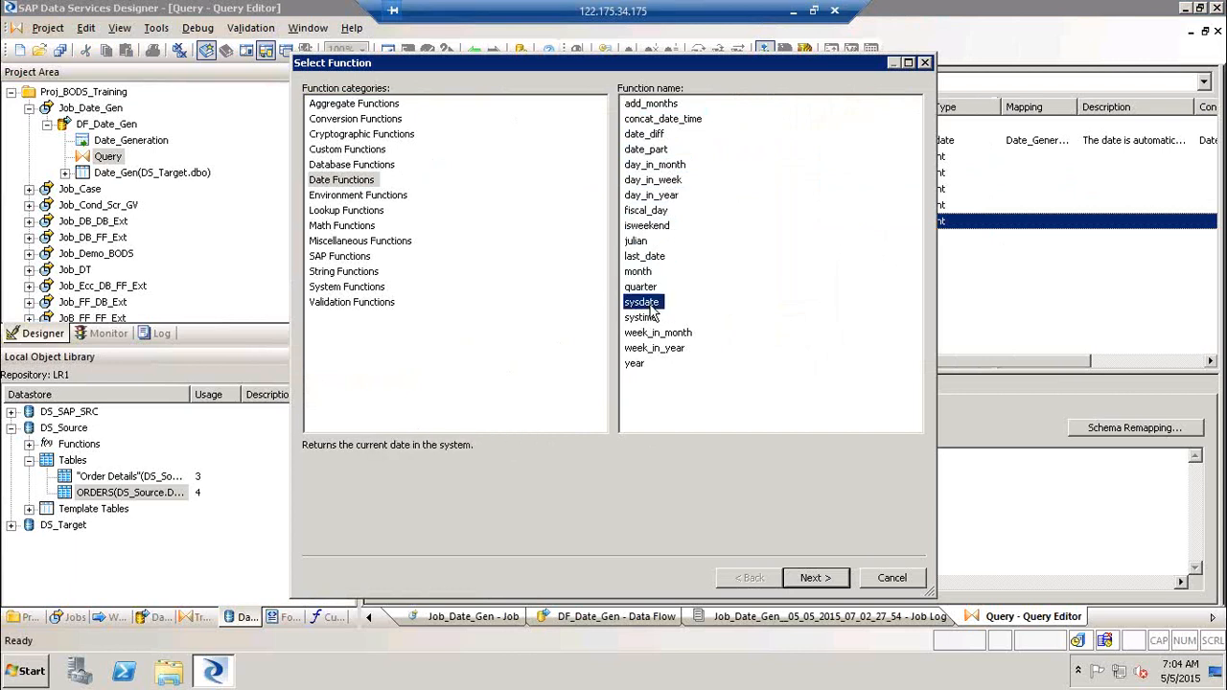
left_click(654, 319)
left_click(673, 336)
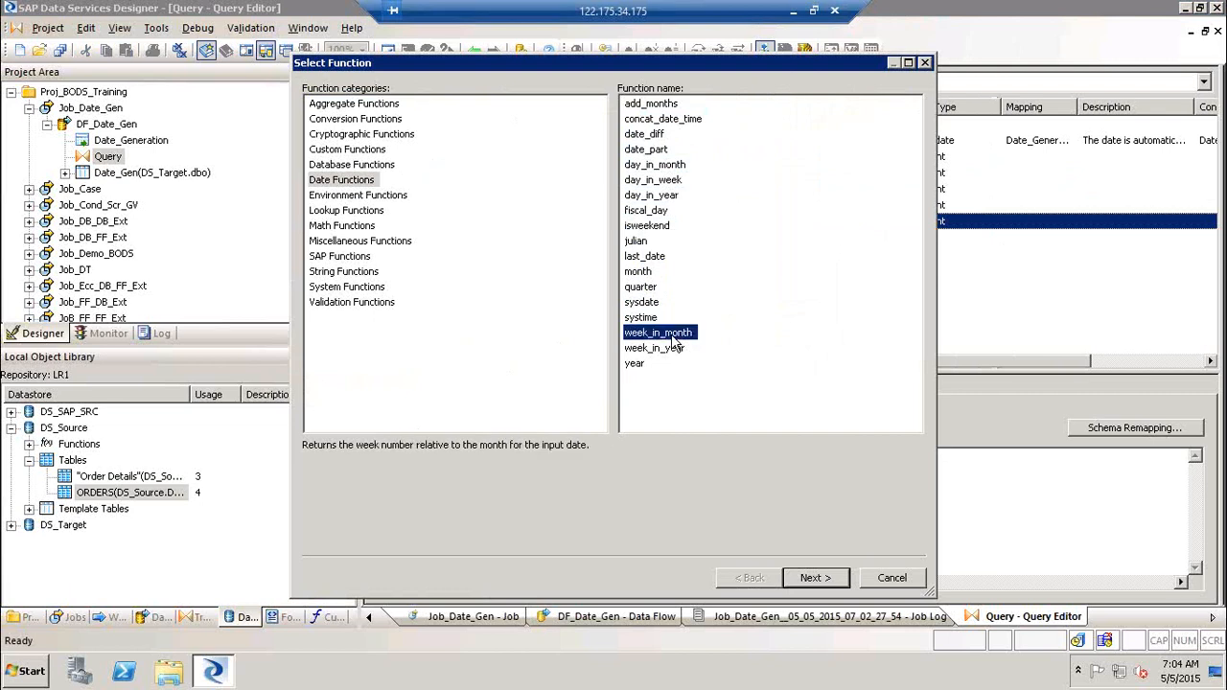
left_click(682, 353)
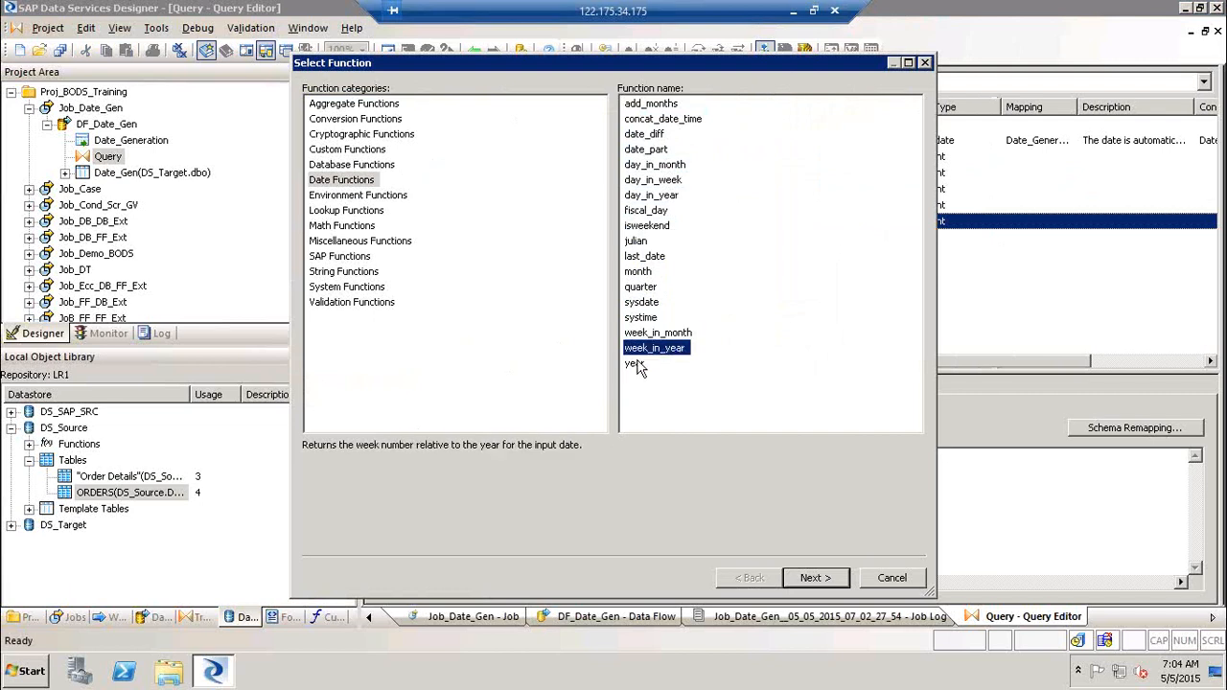
left_click(637, 364)
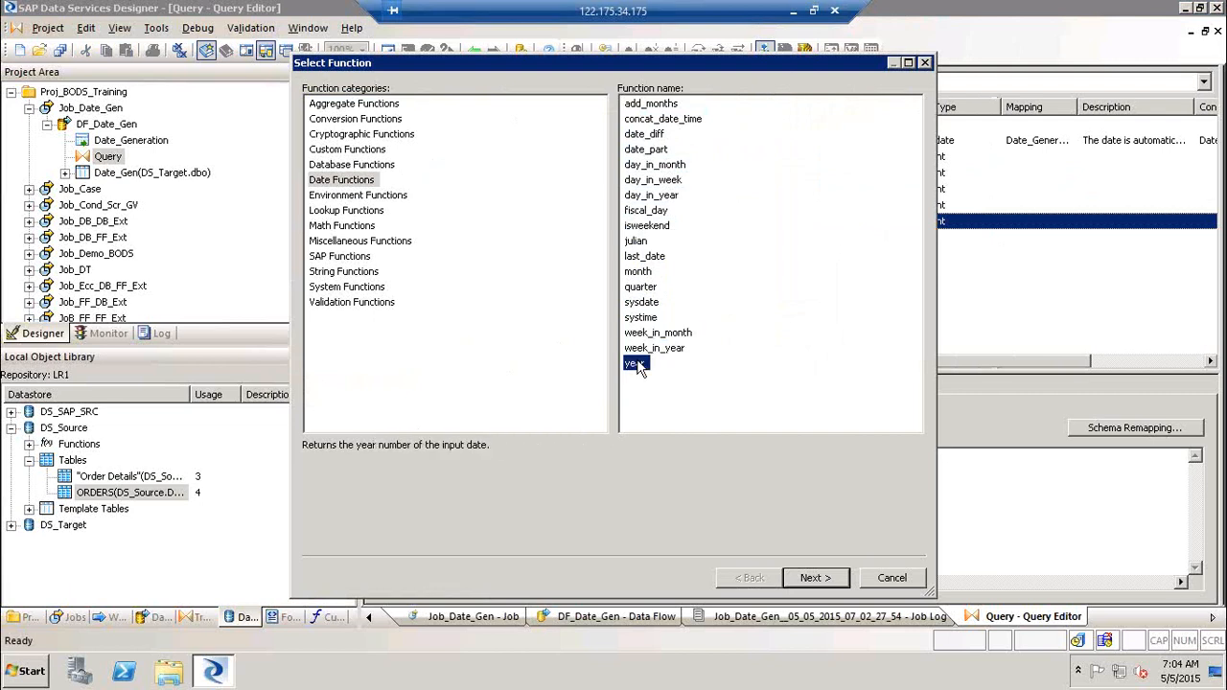
left_click(913, 580)
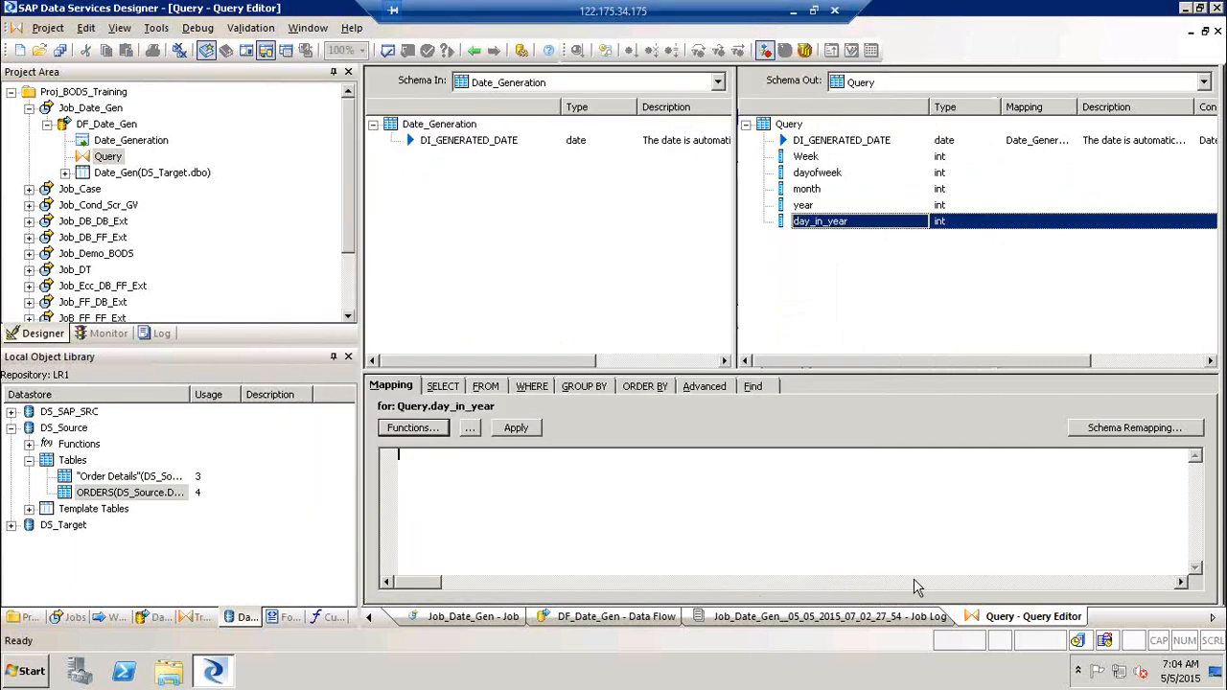
left_click(820, 285)
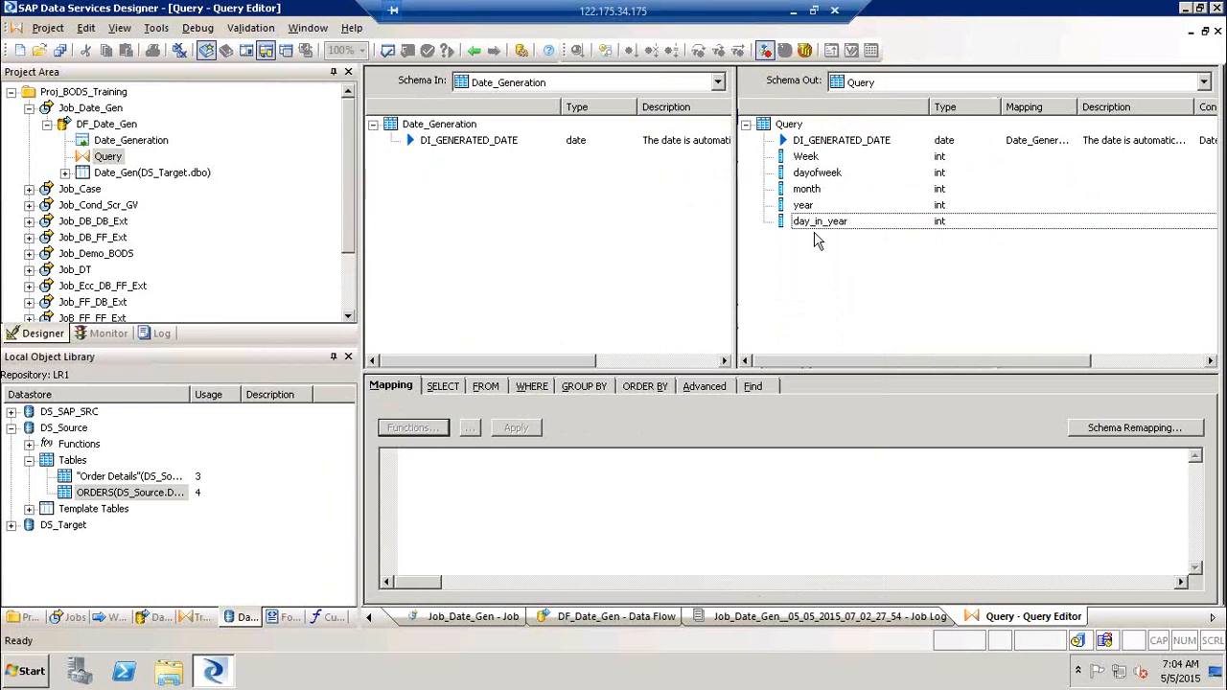
Step: Rename the Week output column as Week_in_Year
left_click(808, 159)
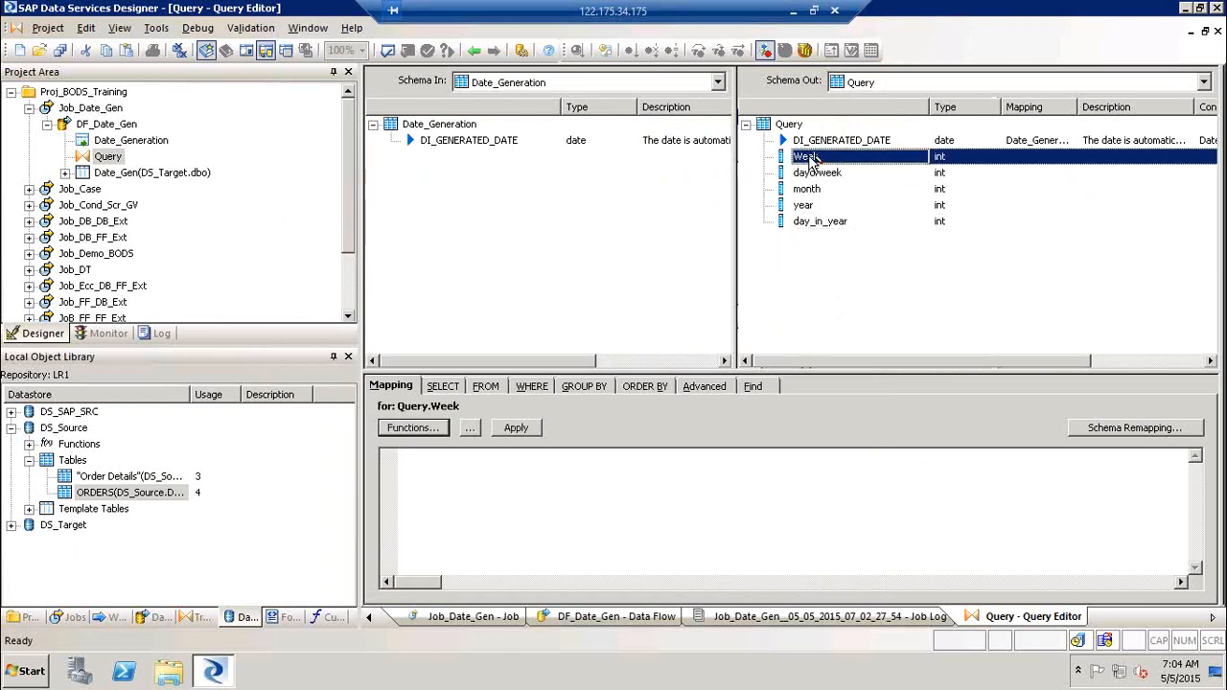
left_click(808, 159)
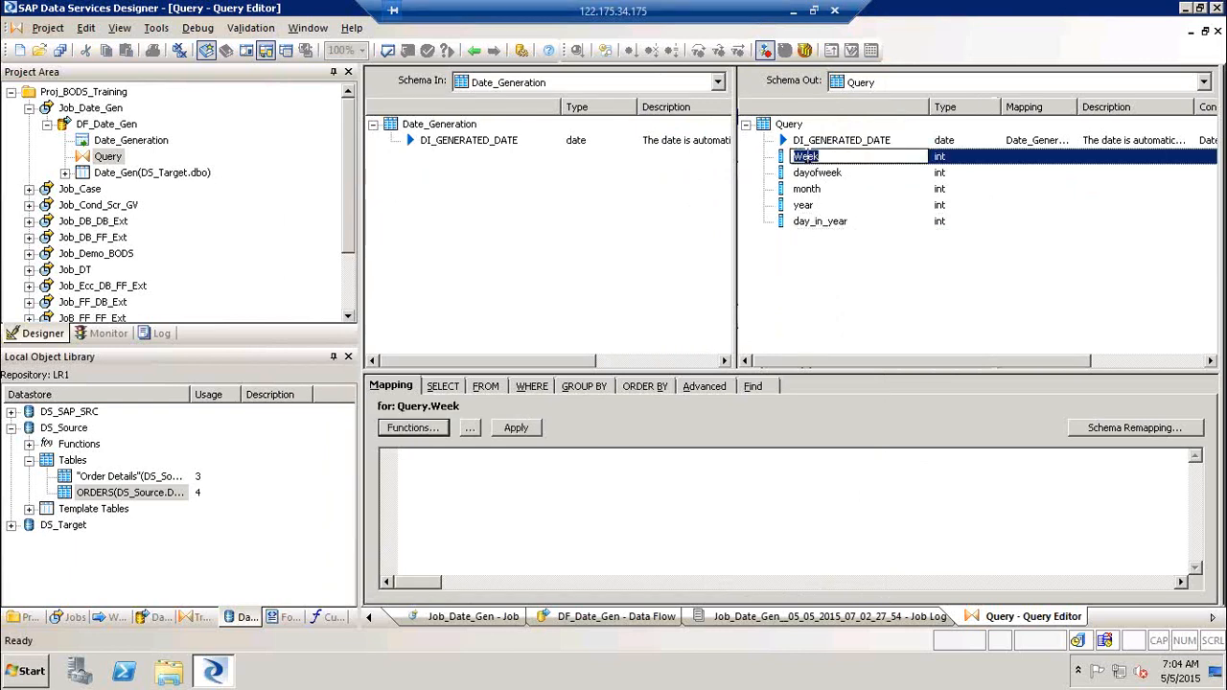
left_click(830, 156)
type("_in_Year")
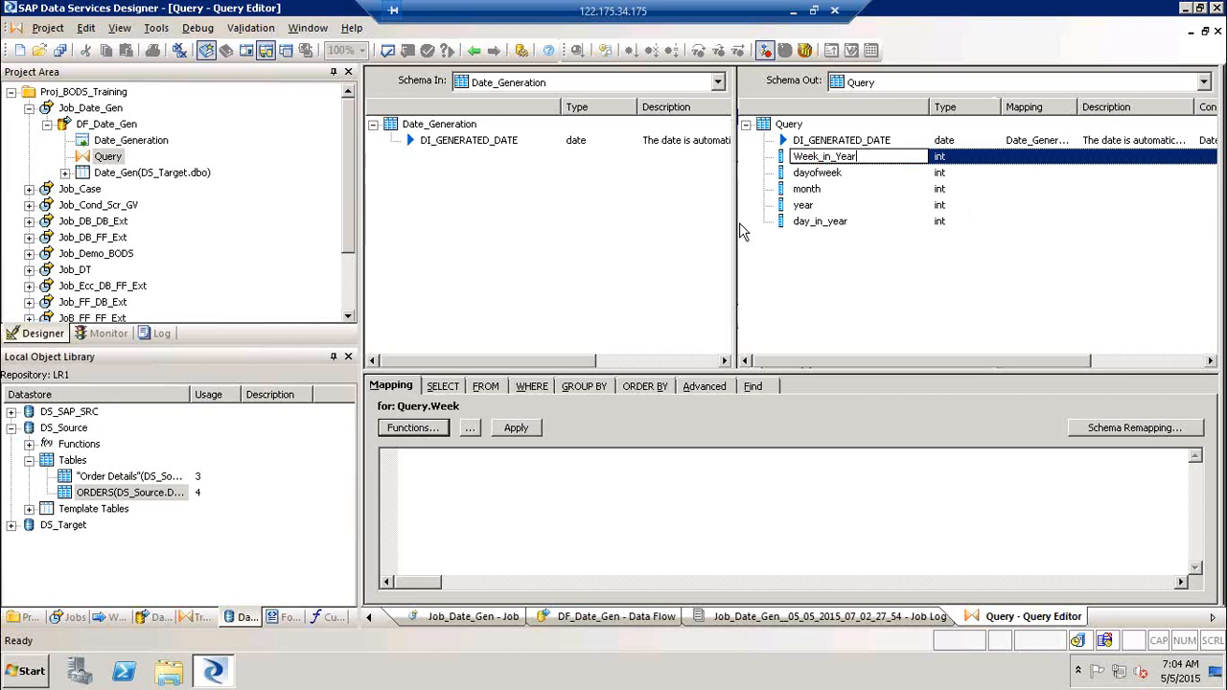
left_click(843, 275)
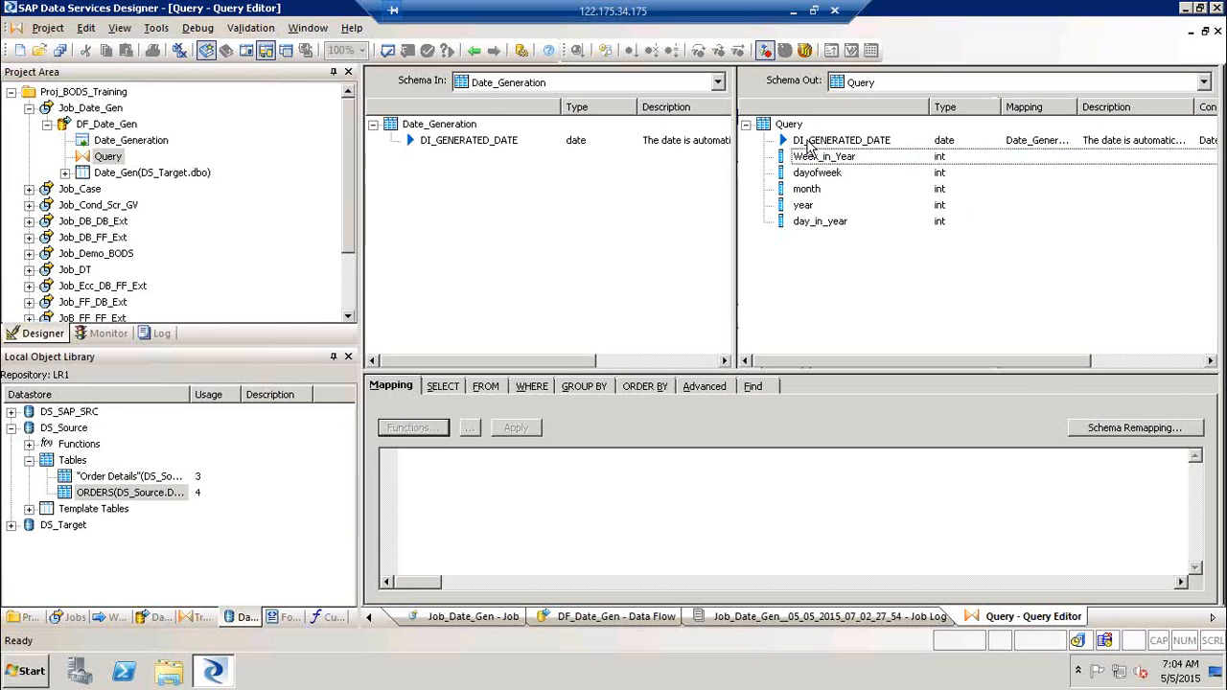
Step: Insert an int output column named Week_in_MOnth below Week_in_Year in the Query's output schema
left_click(811, 157)
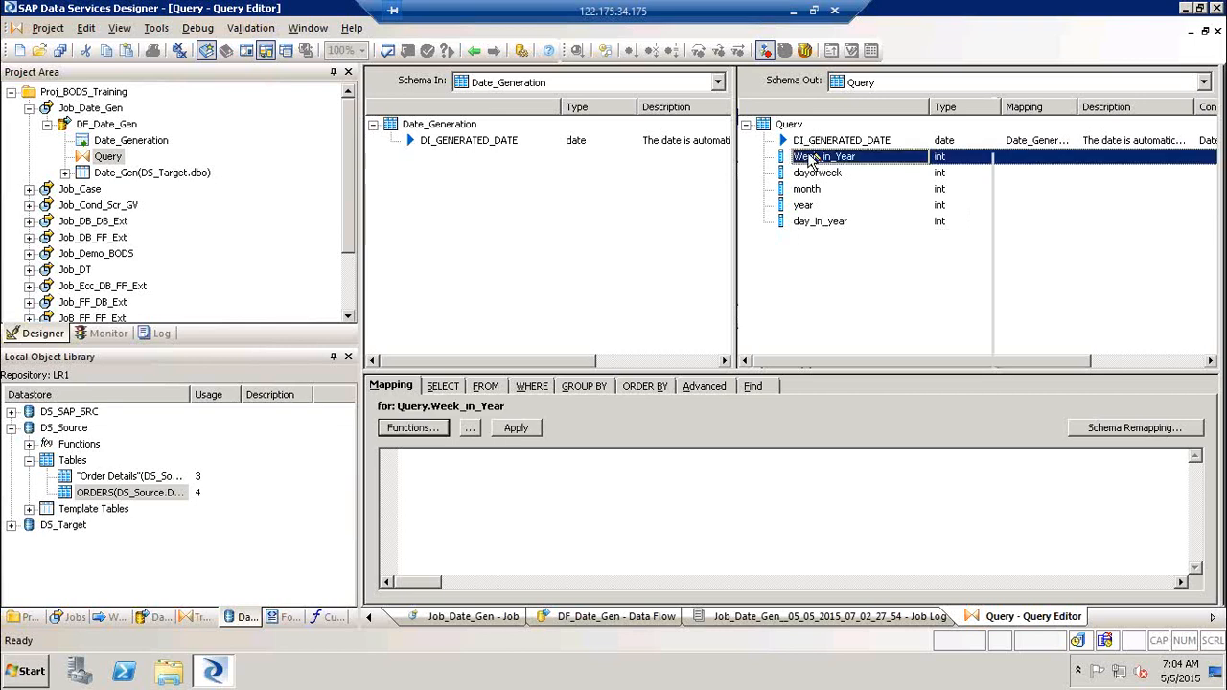
right_click(809, 157)
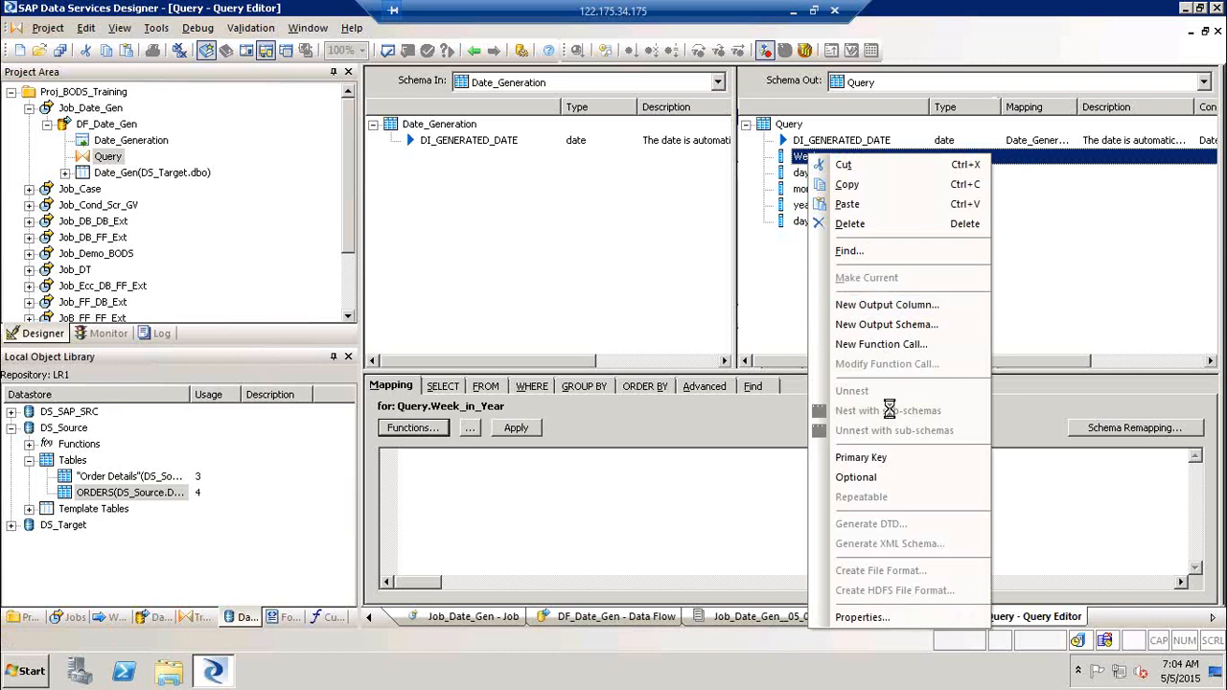
left_click(901, 305)
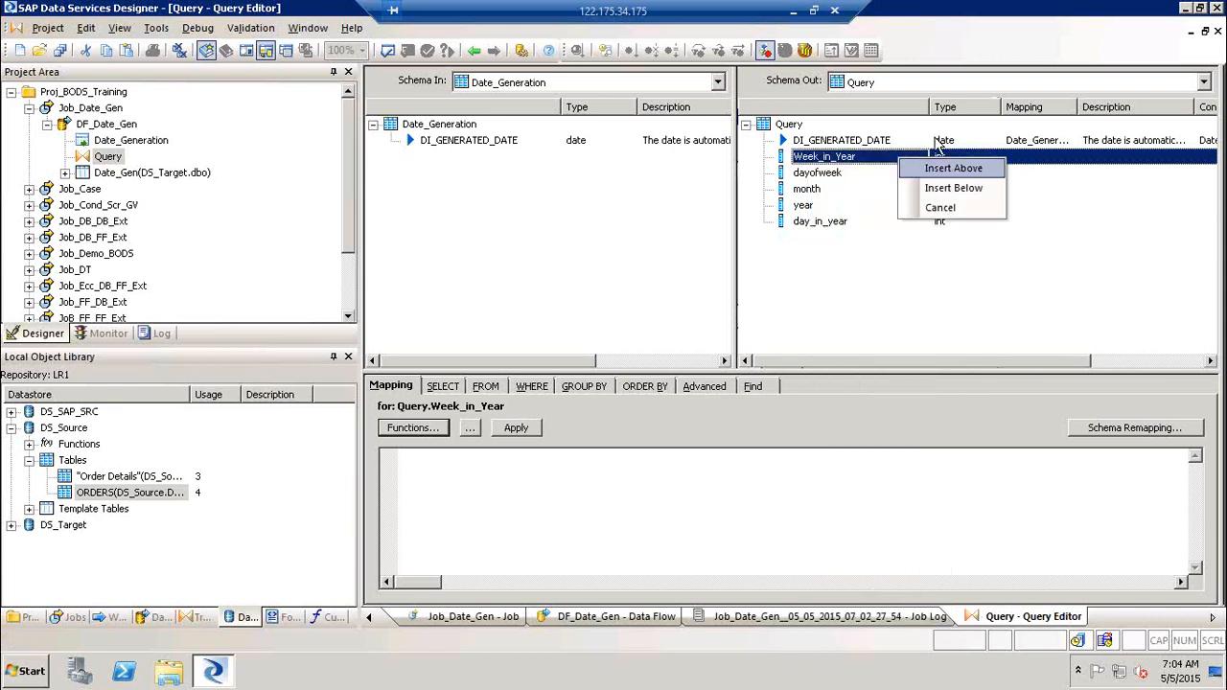
left_click(953, 188)
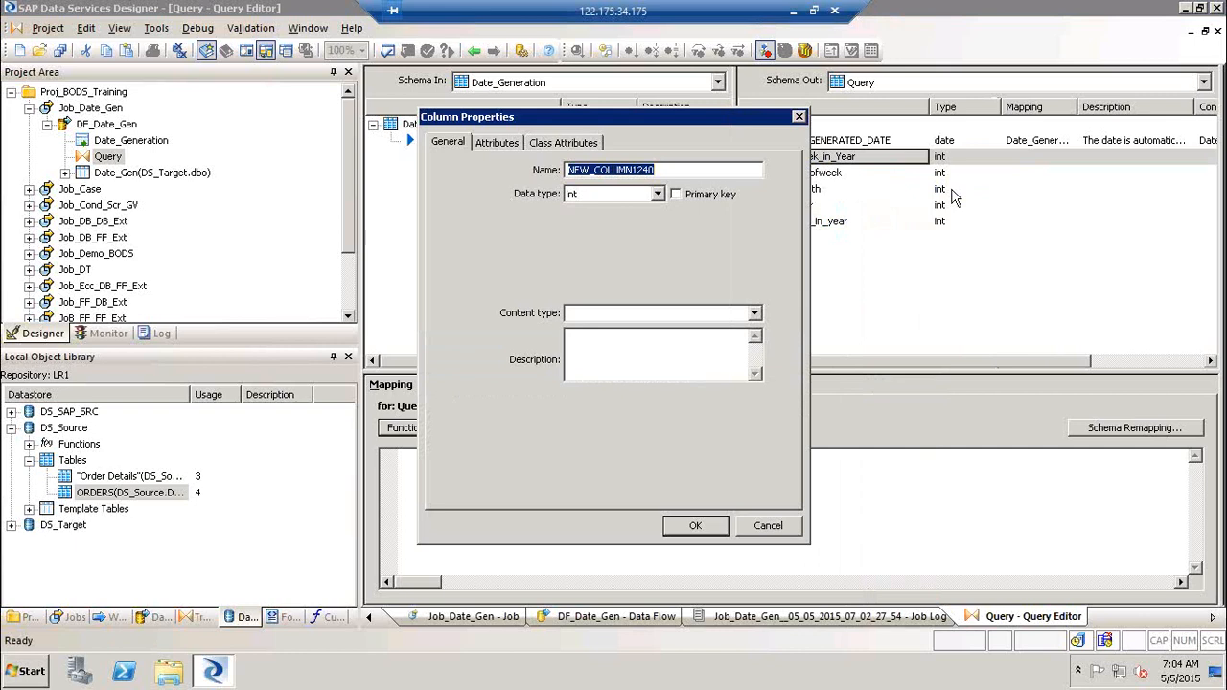
type("Week_in_MOn")
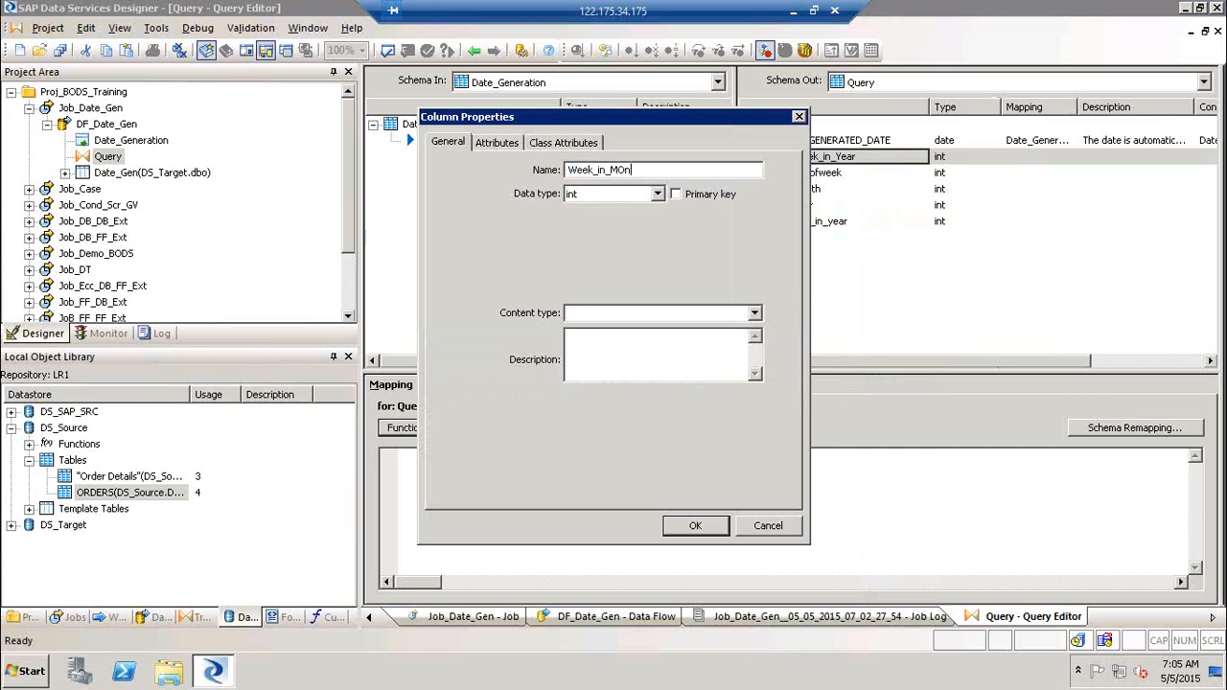
type("th")
key("Return")
left_click(862, 257)
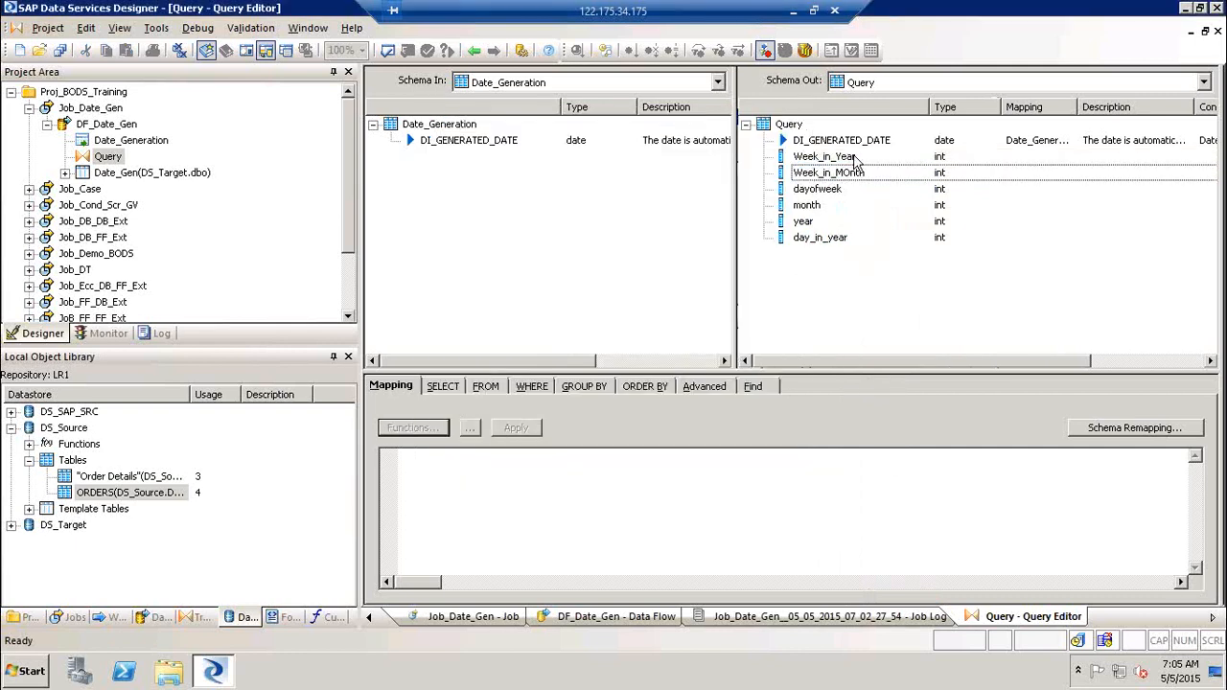
Step: Map the Week_in_Year column to week_in_year( Date_Generation.DI_GENERATED_DATE)
left_click(841, 158)
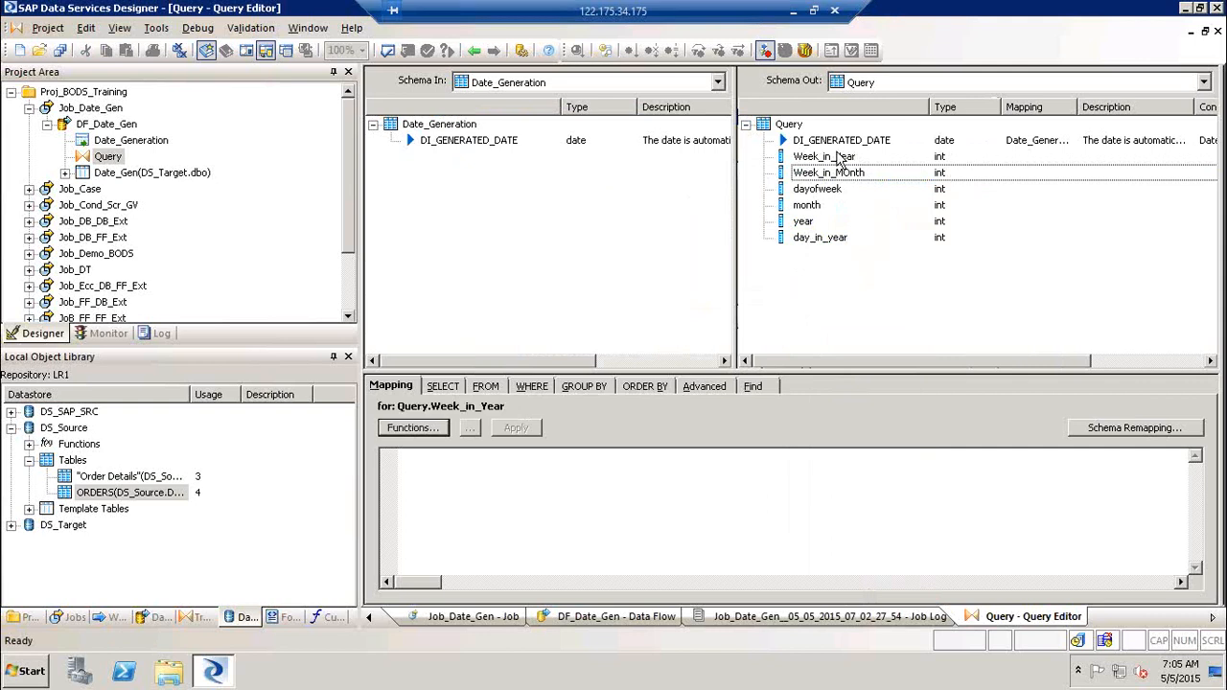
left_click(532, 451)
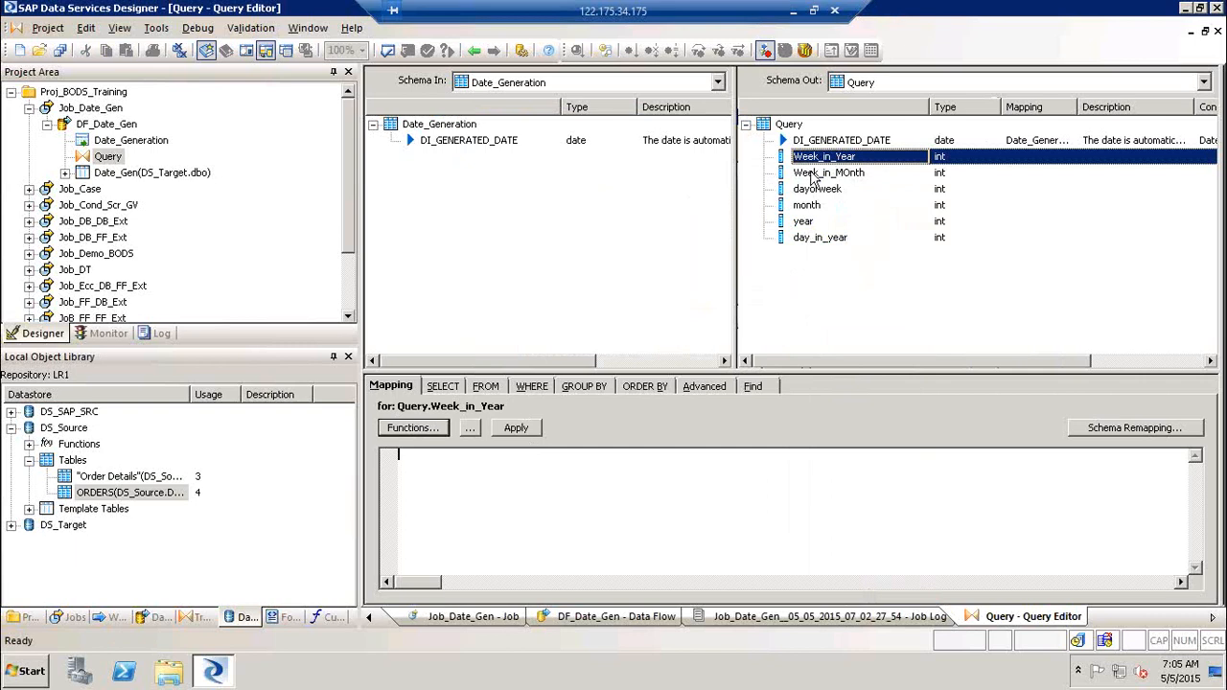
type("weeek")
type("e")
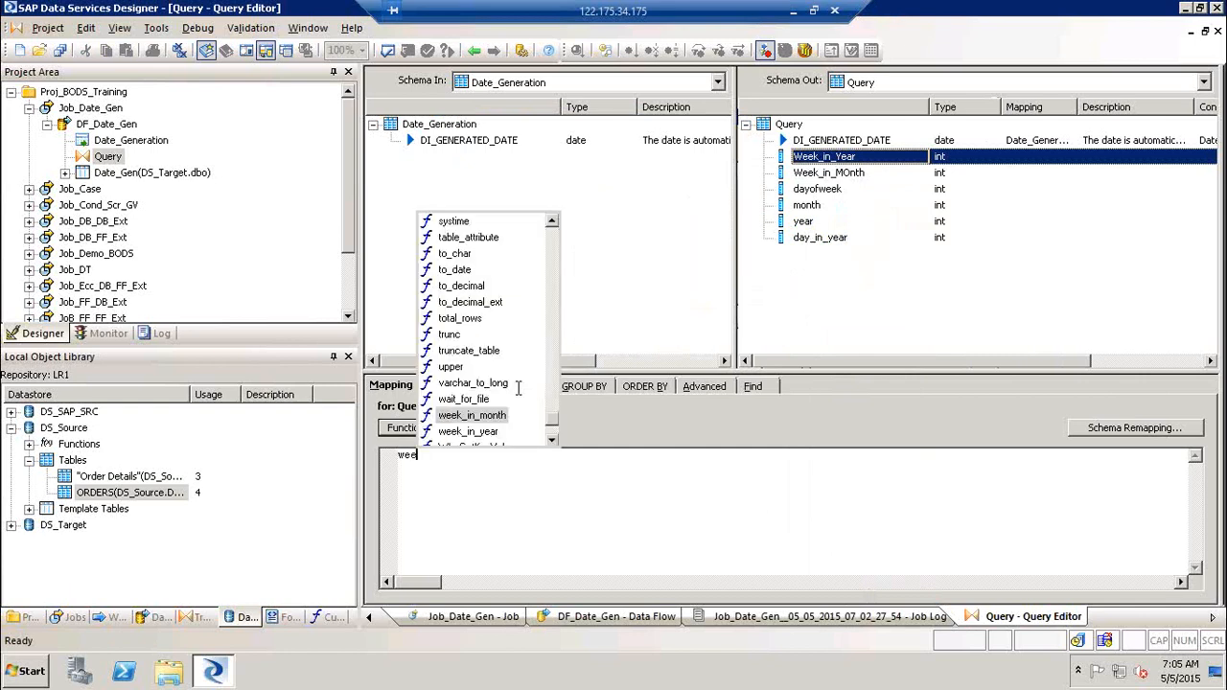
key("Down")
key("Down")
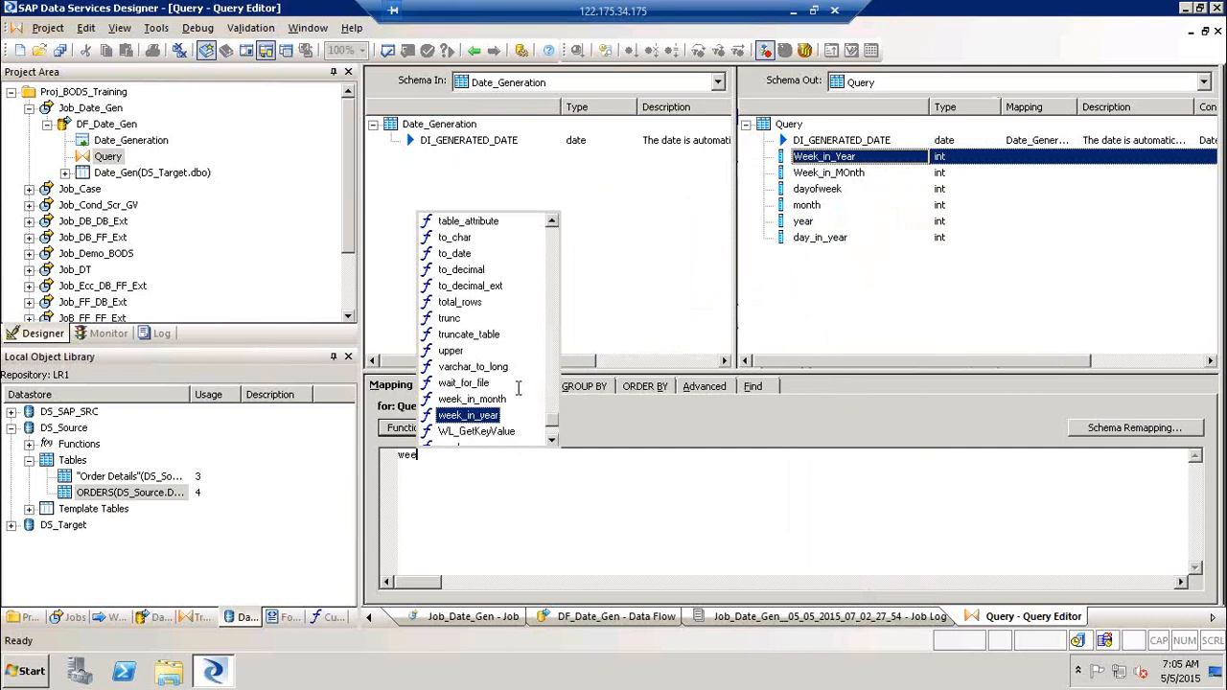
key("Return")
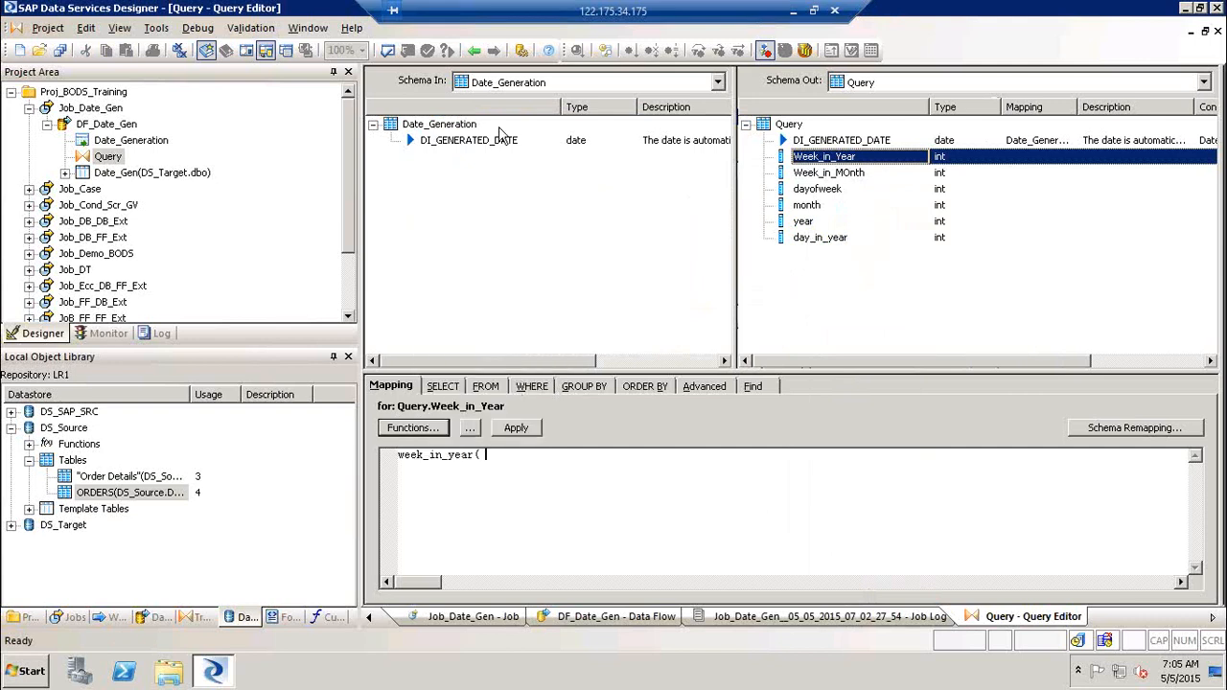
left_click_drag(444, 144, 508, 254)
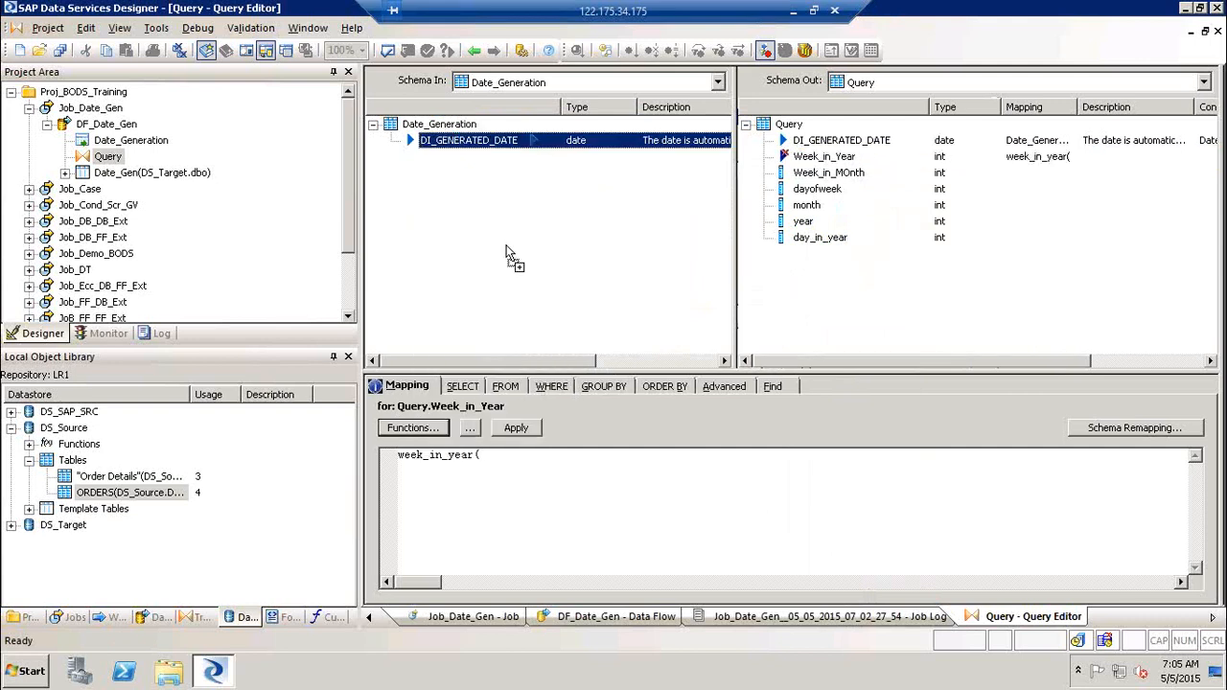
left_click_drag(506, 364, 499, 458)
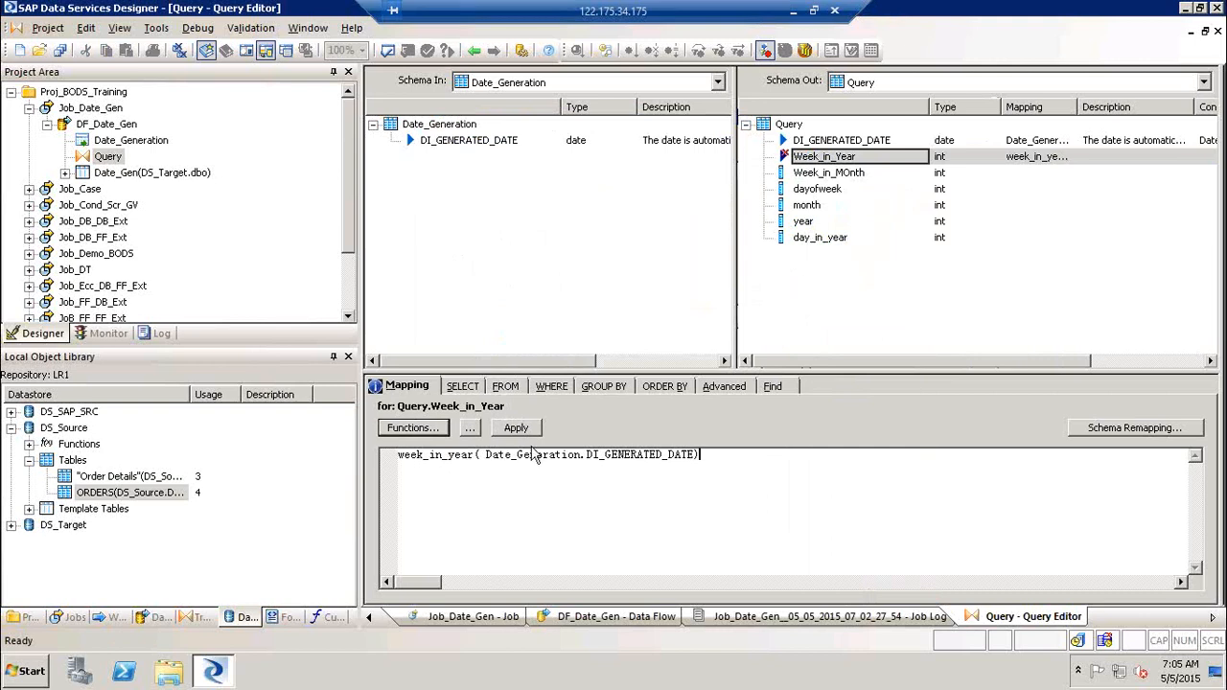
key("Home")
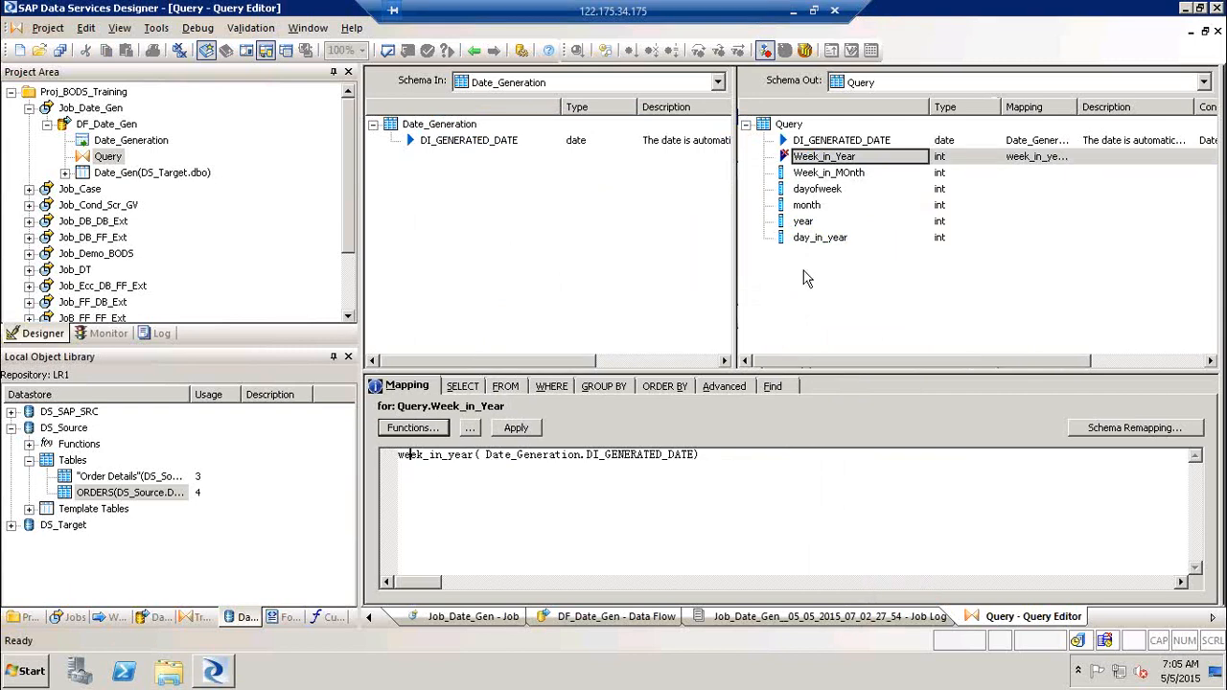
Step: Copy the Date_Generation.DI_GENERATED_DATE argument with its closing parenthesis from the Week_in_Year column's mapping
left_click(824, 175)
left_click(824, 182)
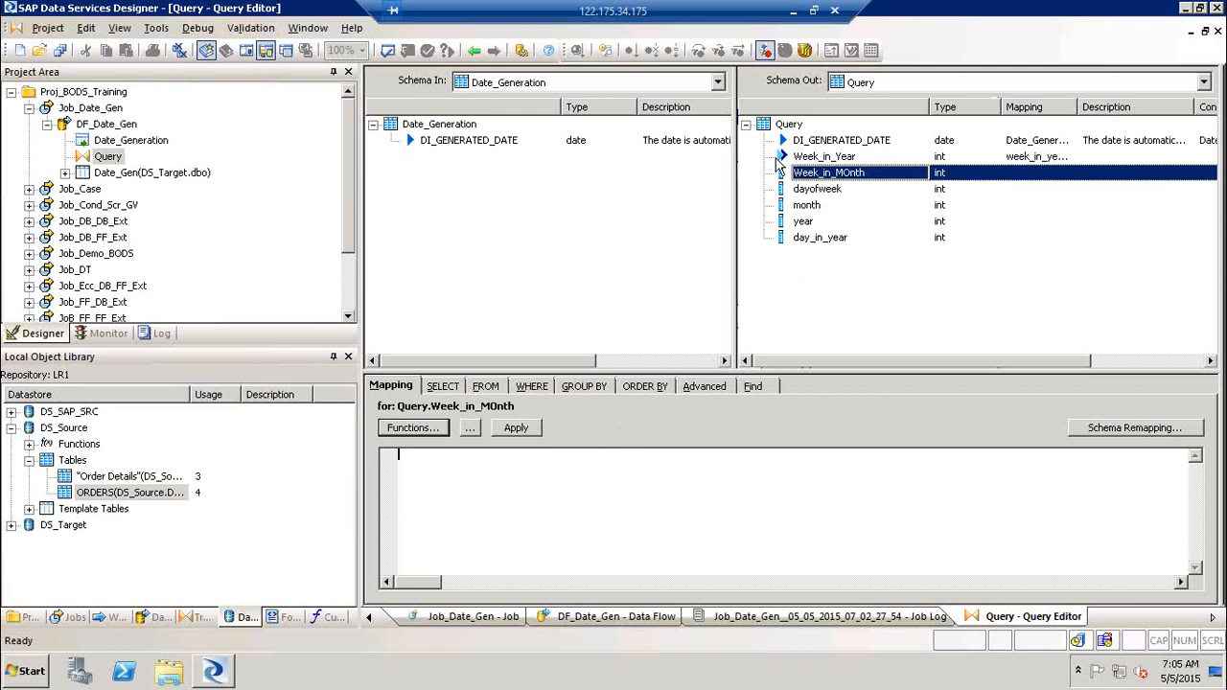
left_click(817, 160)
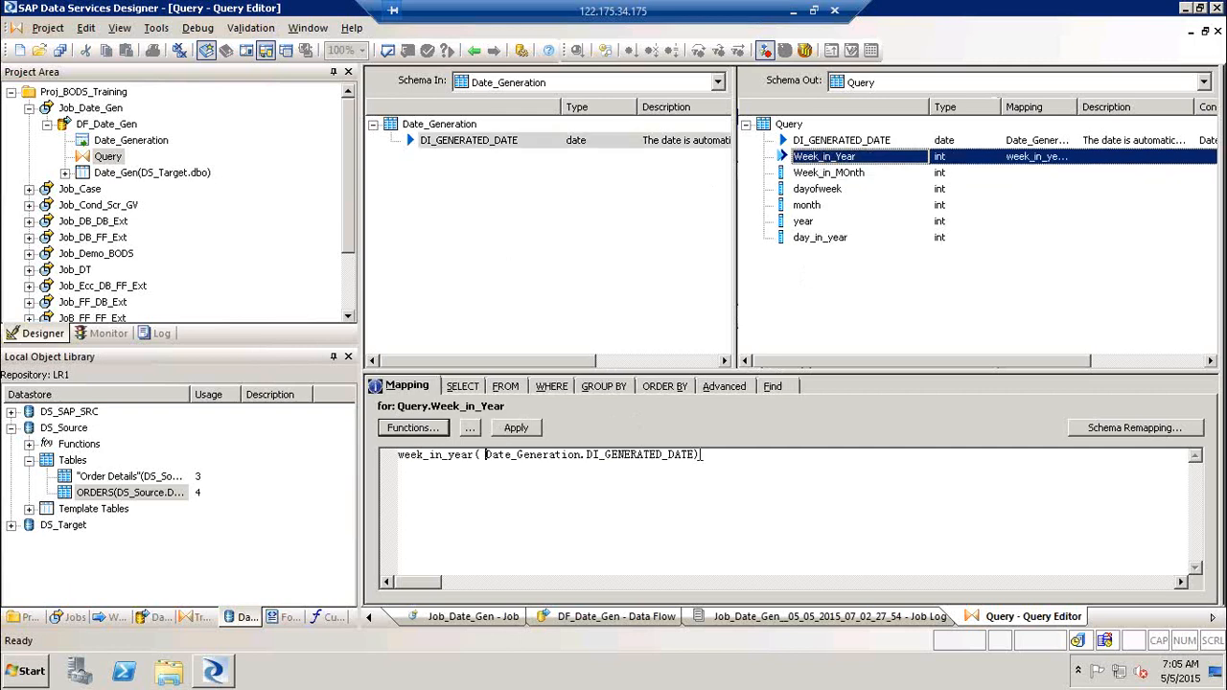
left_click_drag(486, 454, 698, 456)
key("ctrl+c")
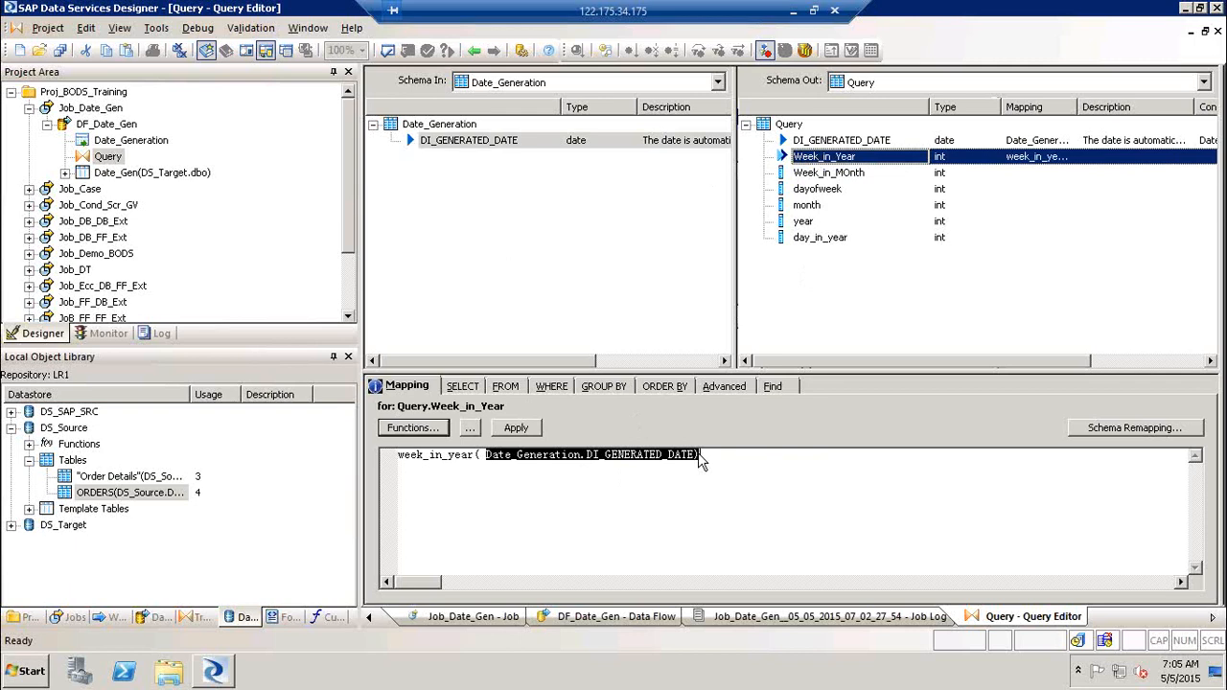
Step: Map the Week_in_MOnth column with the week_in_month function, using the copied Date_Generation.DI_GENERATED_DATE argument
left_click(834, 175)
left_click(480, 477)
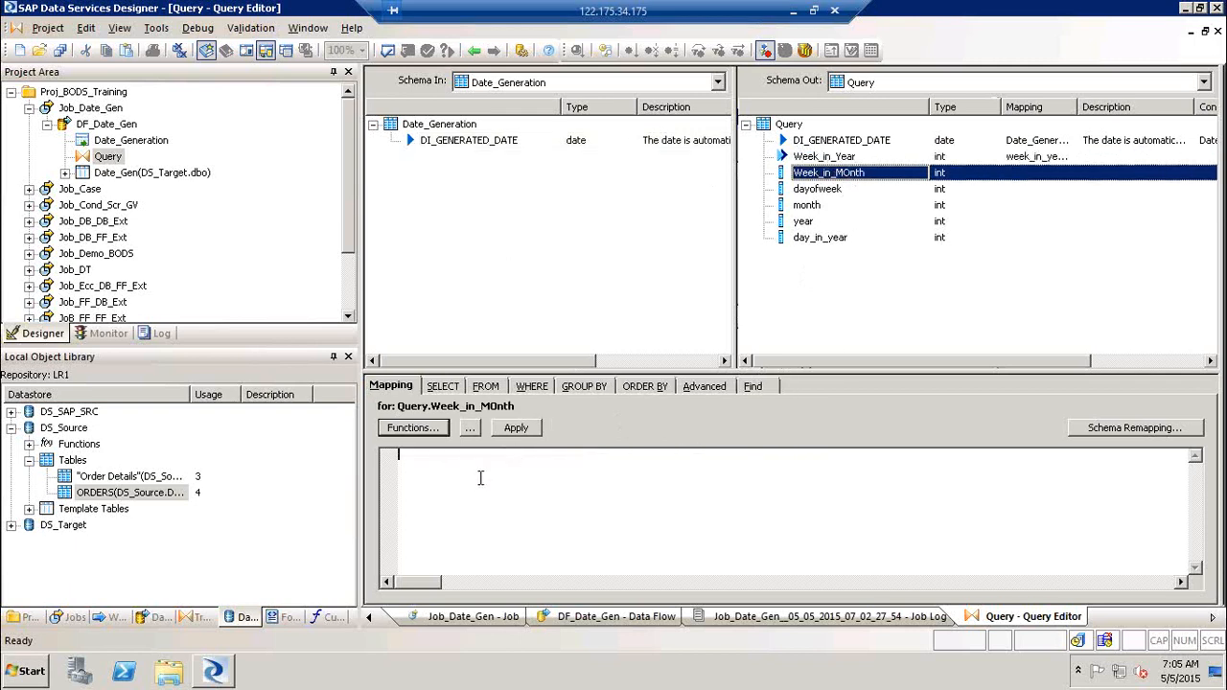
type("week")
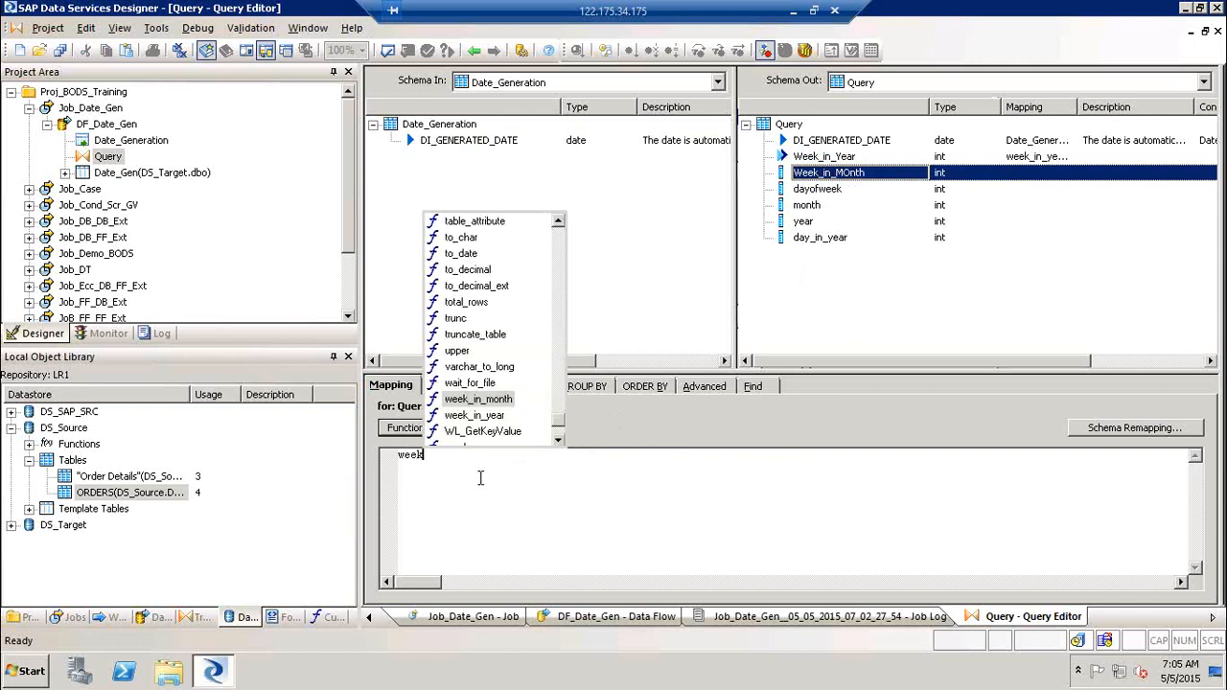
key("Down")
key("Return")
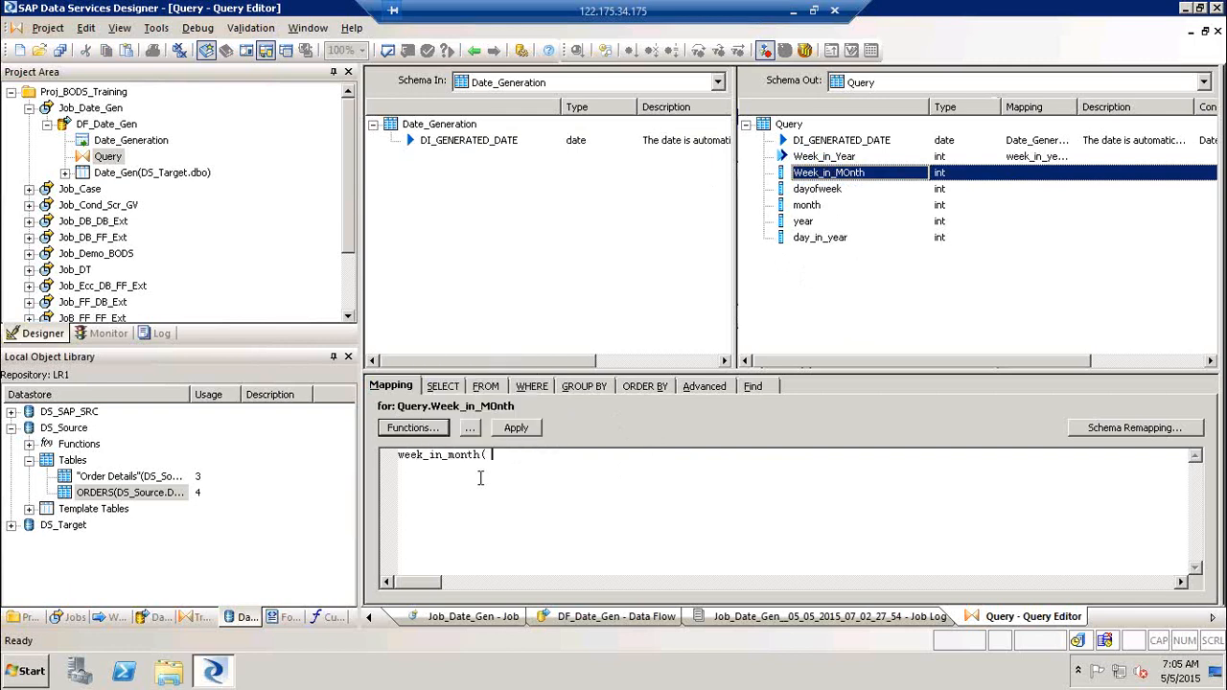
key("ctrl+v")
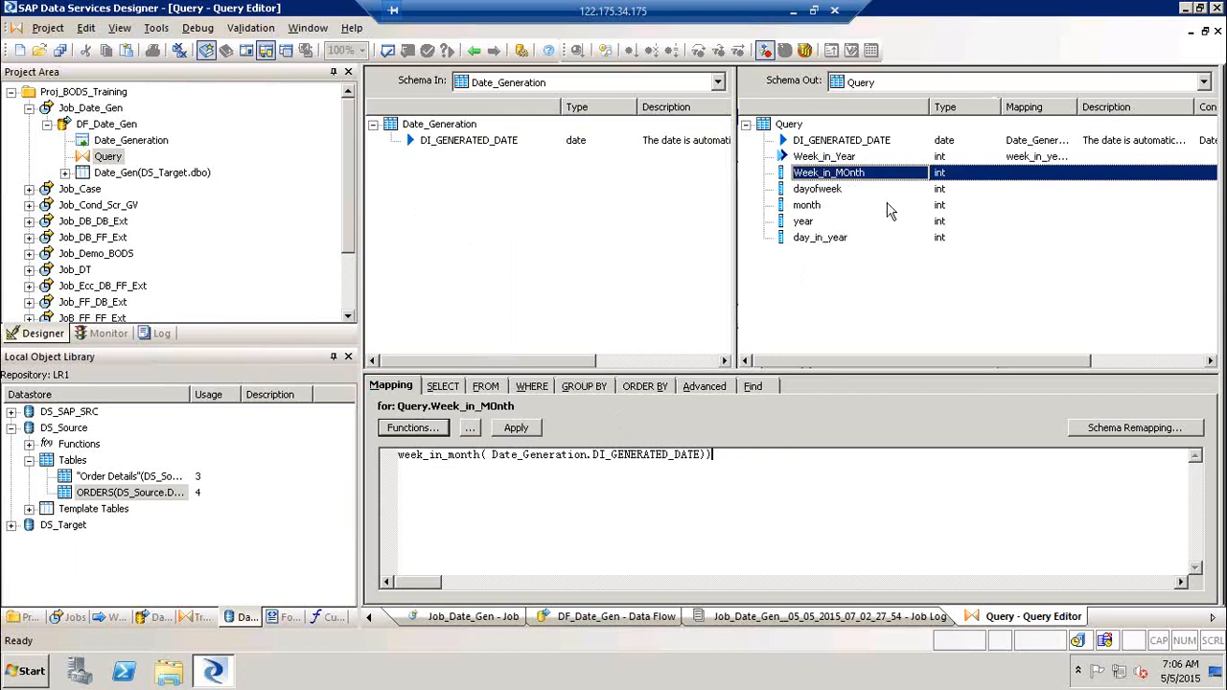
Step: Apply the Week_in_MOnth mapping and validate the Query transform, closing the validation output
left_click(816, 189)
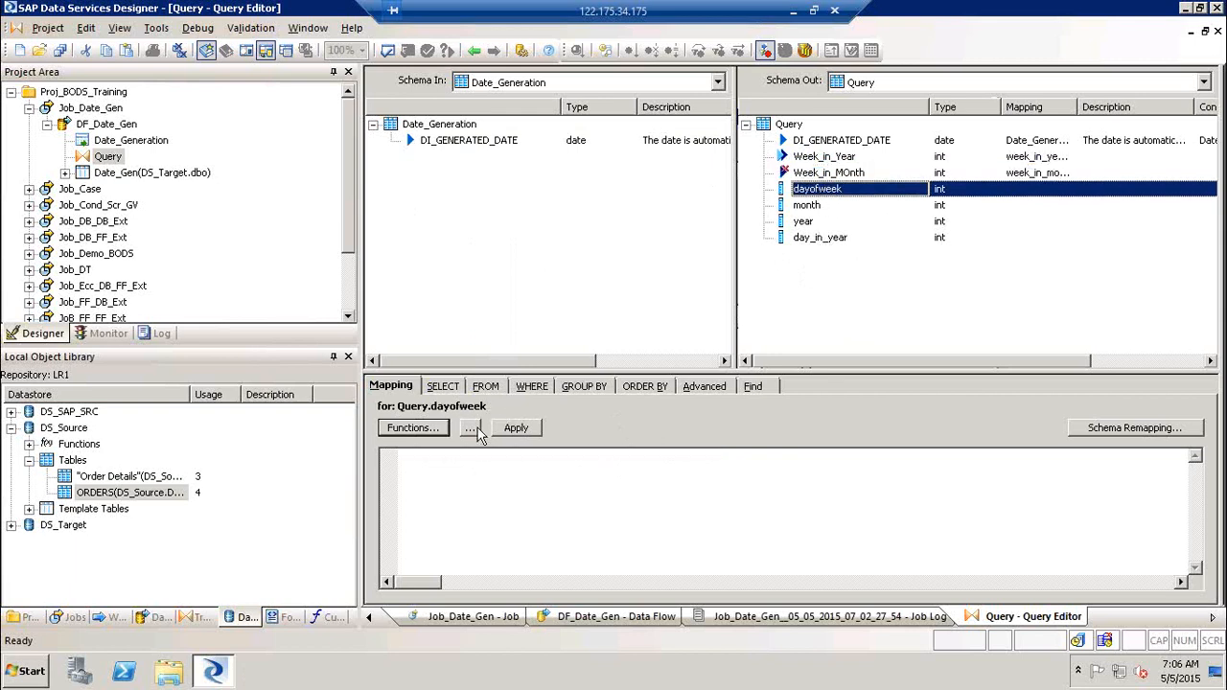
left_click(829, 173)
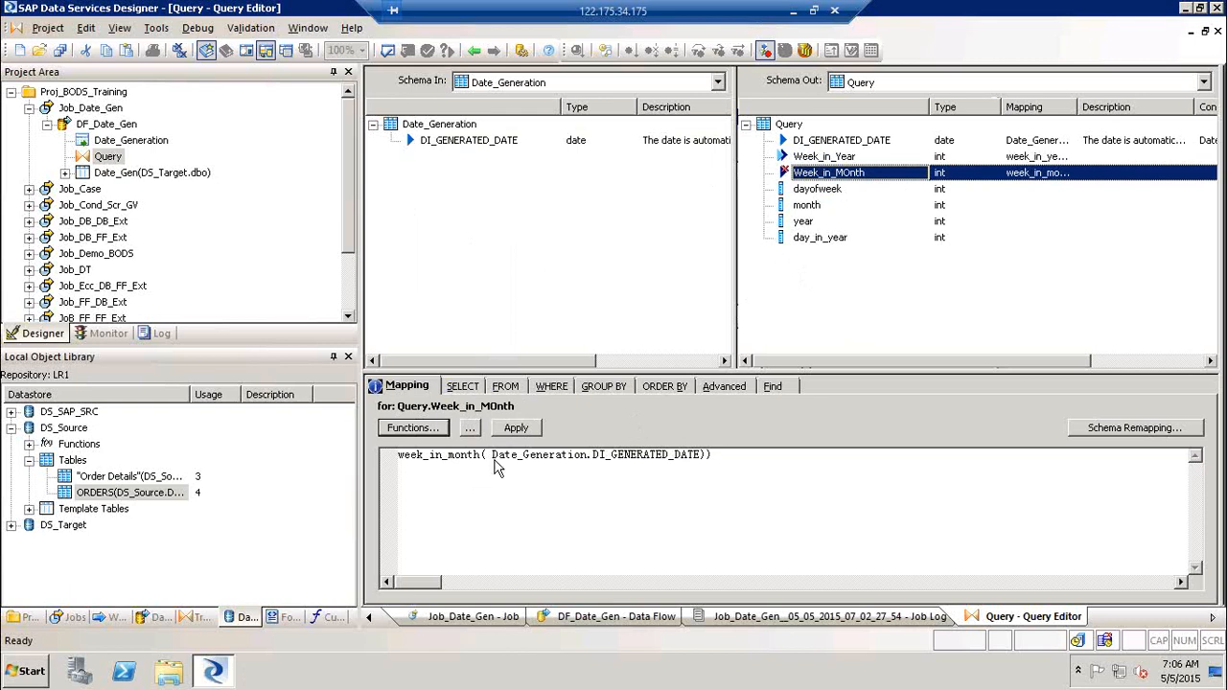
left_click(515, 433)
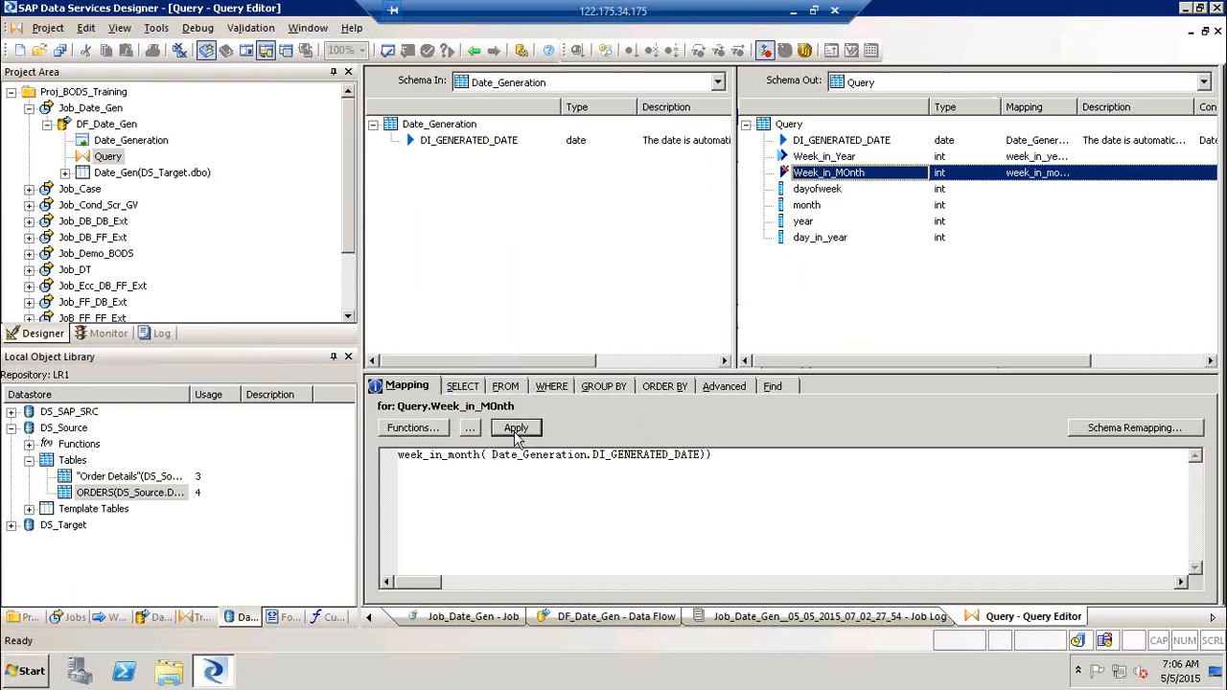
left_click(387, 52)
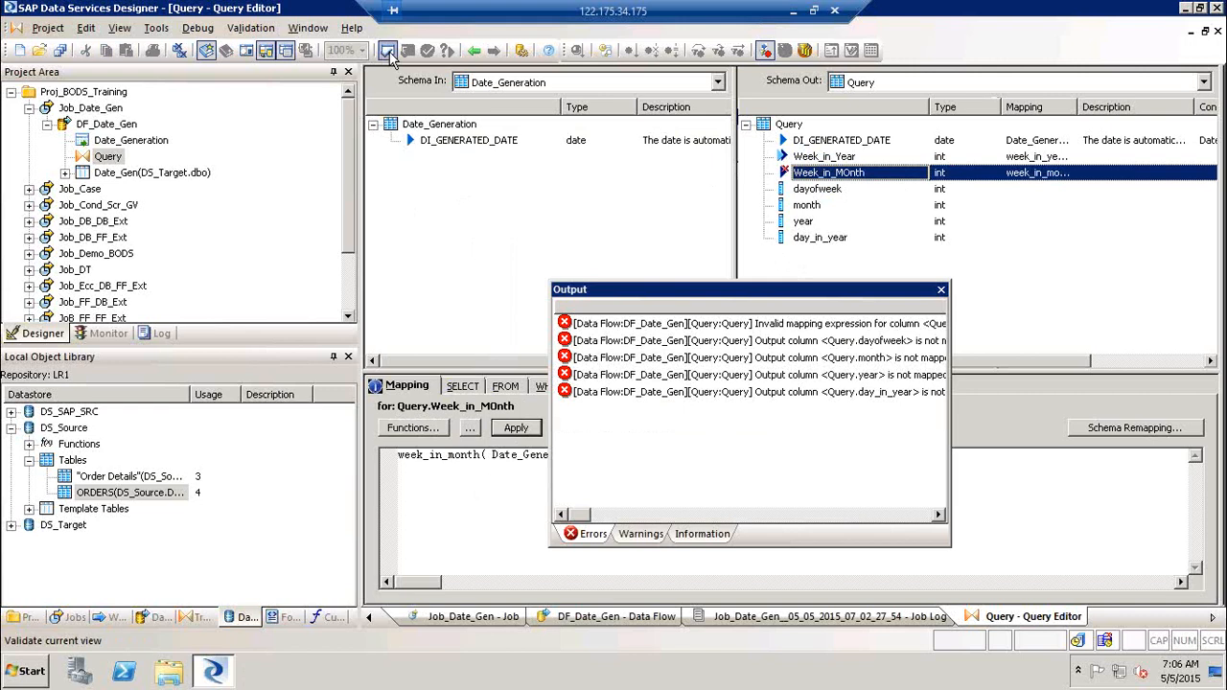
left_click(941, 290)
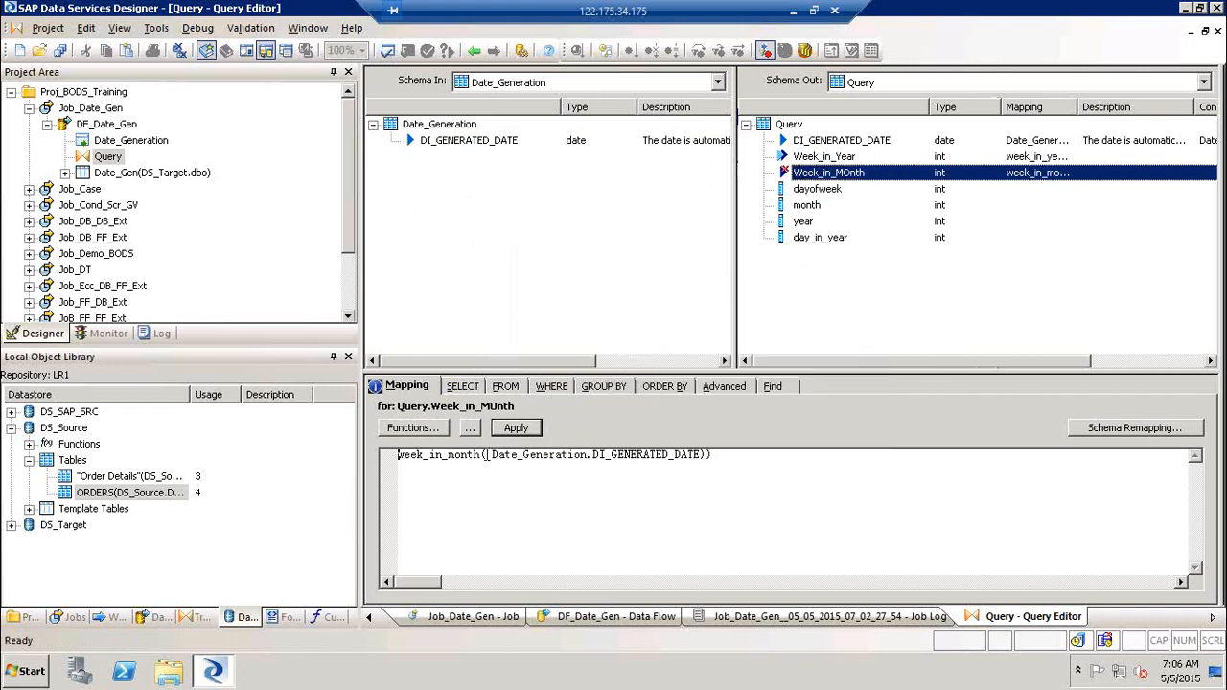
Step: Remove the extra closing parenthesis so the Week_in_MOnth mapping reads week_in_month( Date_Generation.DI_GENERATED_DATE)
left_click(738, 465, "shift")
key("ctrl+c")
left_click(739, 467)
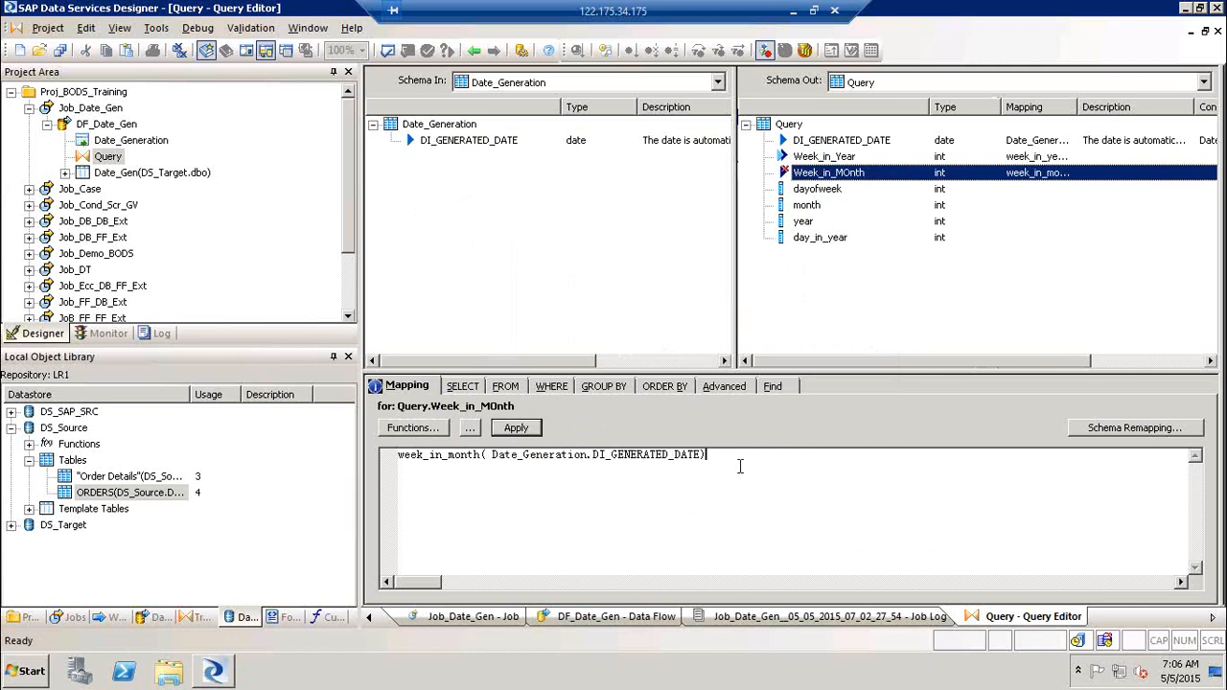
left_click(815, 205)
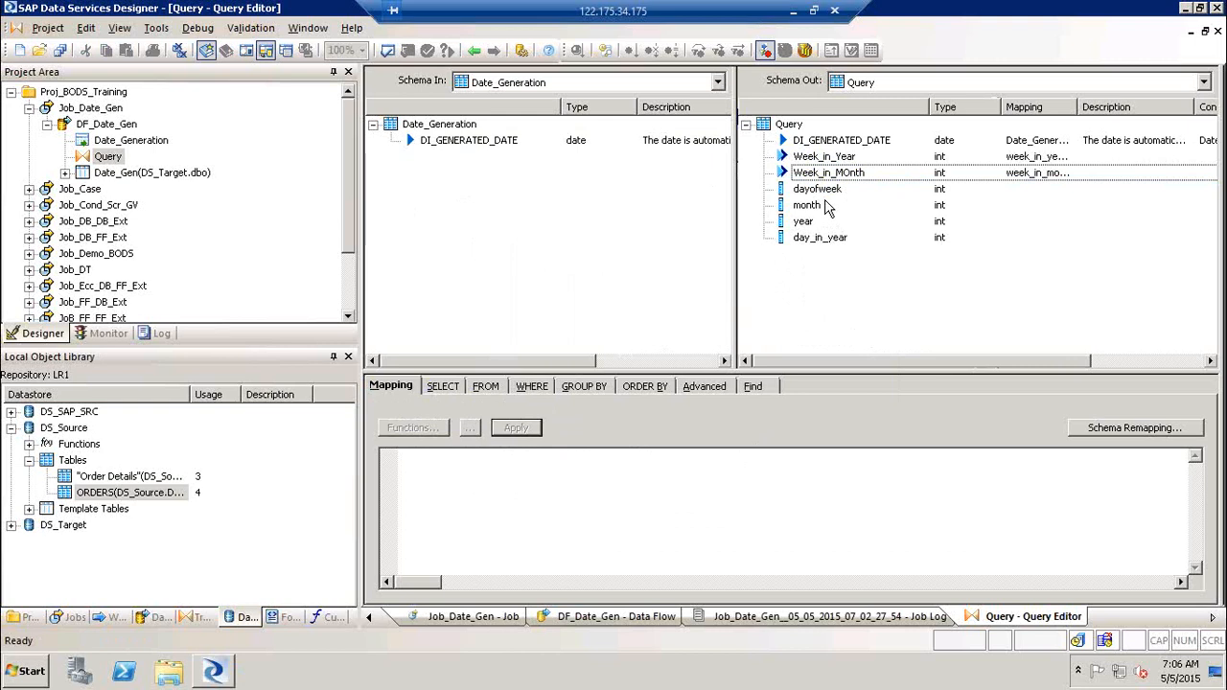
Step: Map the dayofweek column to day_in_week( Date_Generation.DI_GENERATED_DATE)
left_click(820, 189)
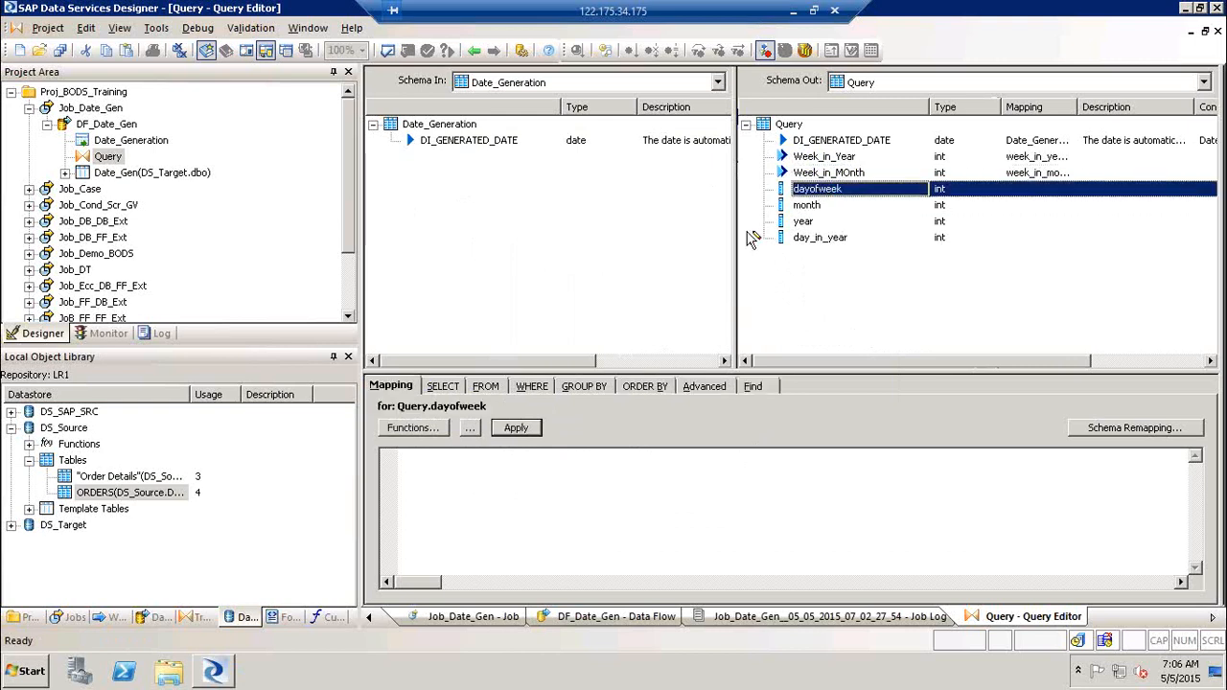
left_click(421, 508)
type("day")
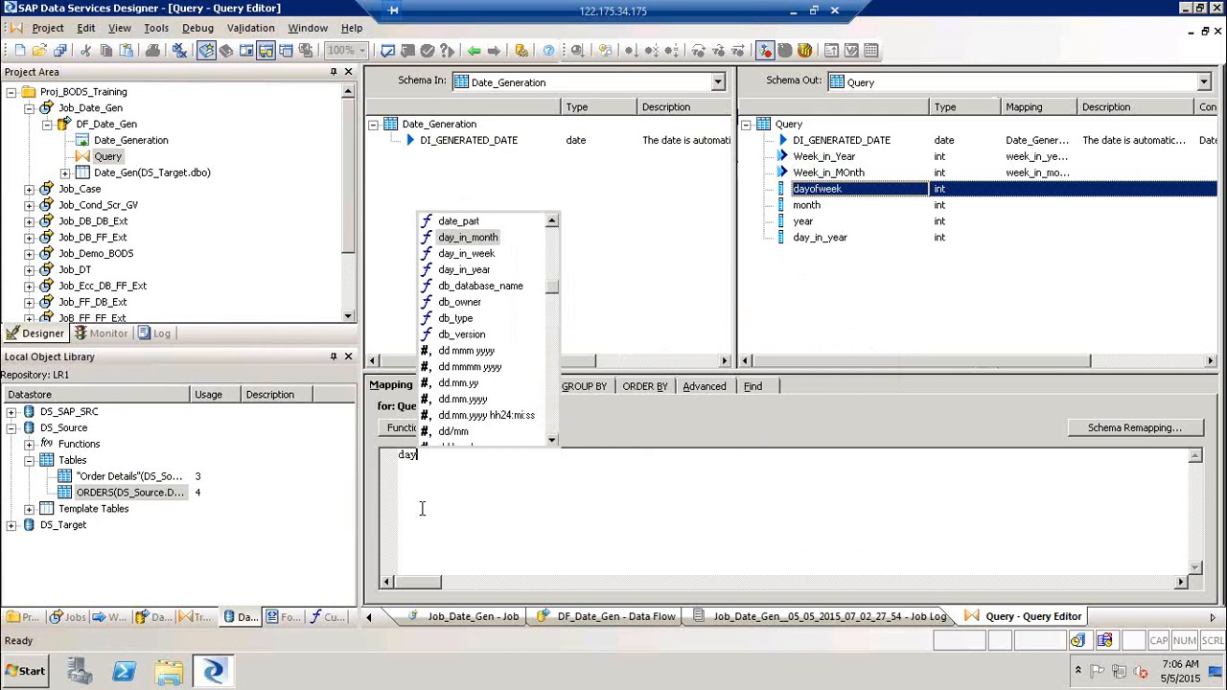
key("Down")
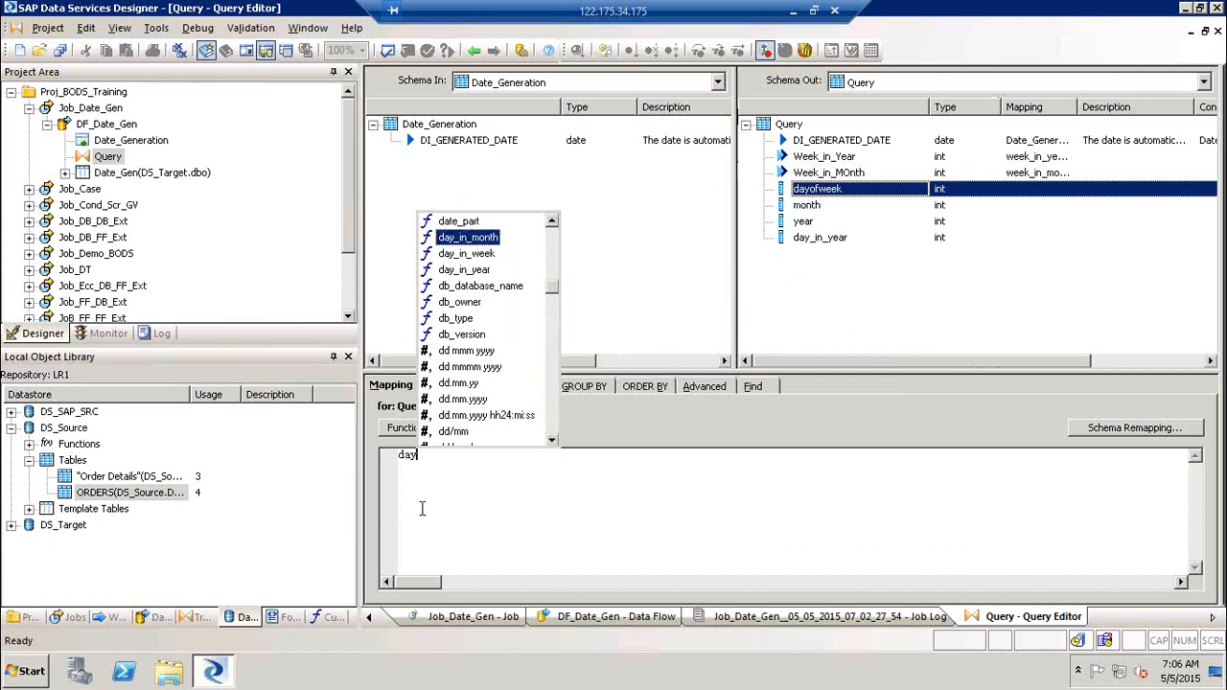
key("Down")
key("Return")
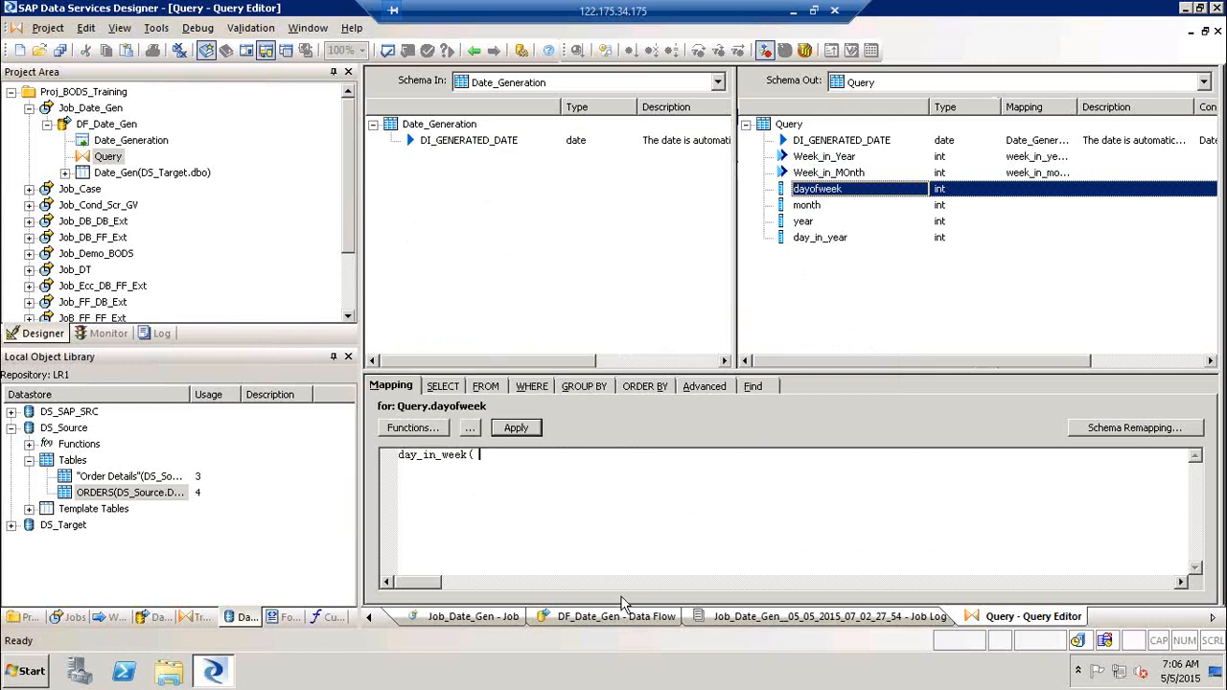
key("ctrl+v")
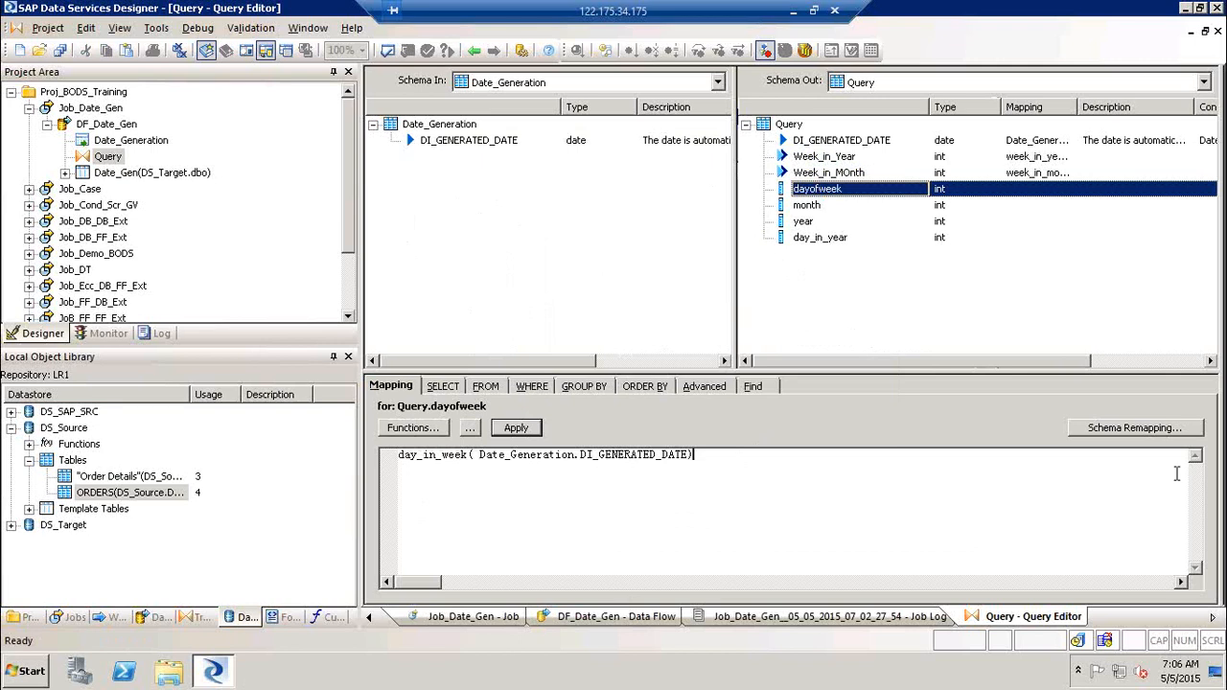
Step: Map the month column to month( Date_Generation.DI_GENERATED_DATE)
left_click(798, 207)
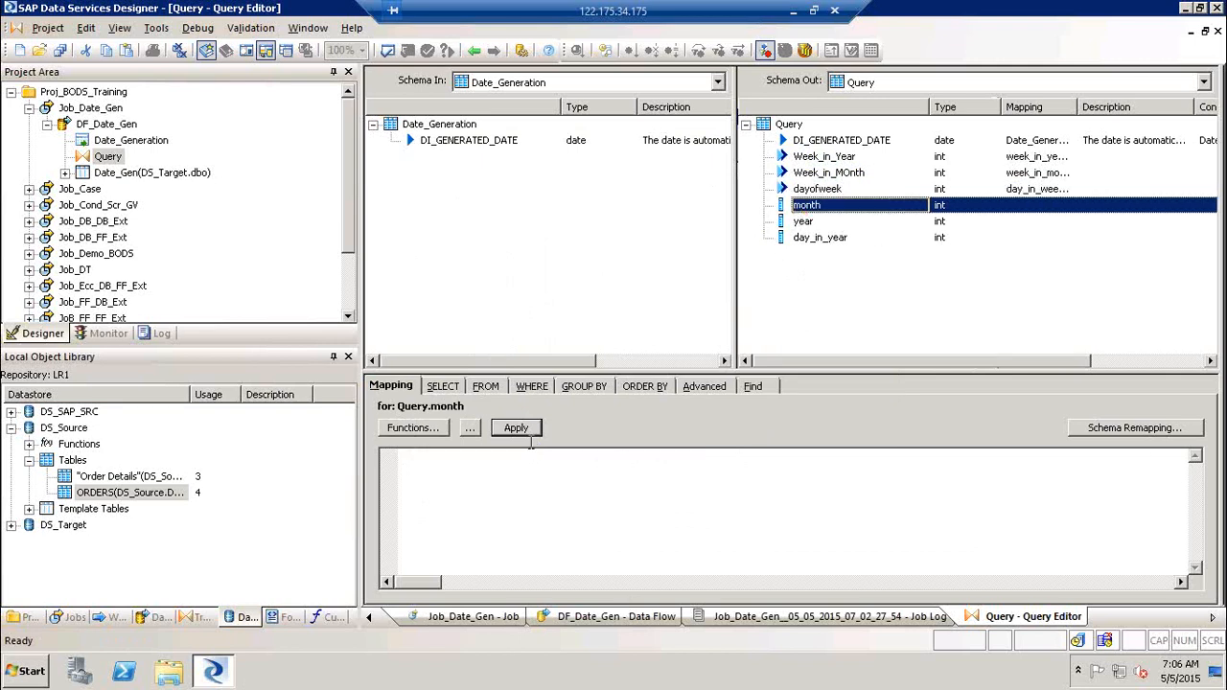
left_click(443, 476)
type("mon")
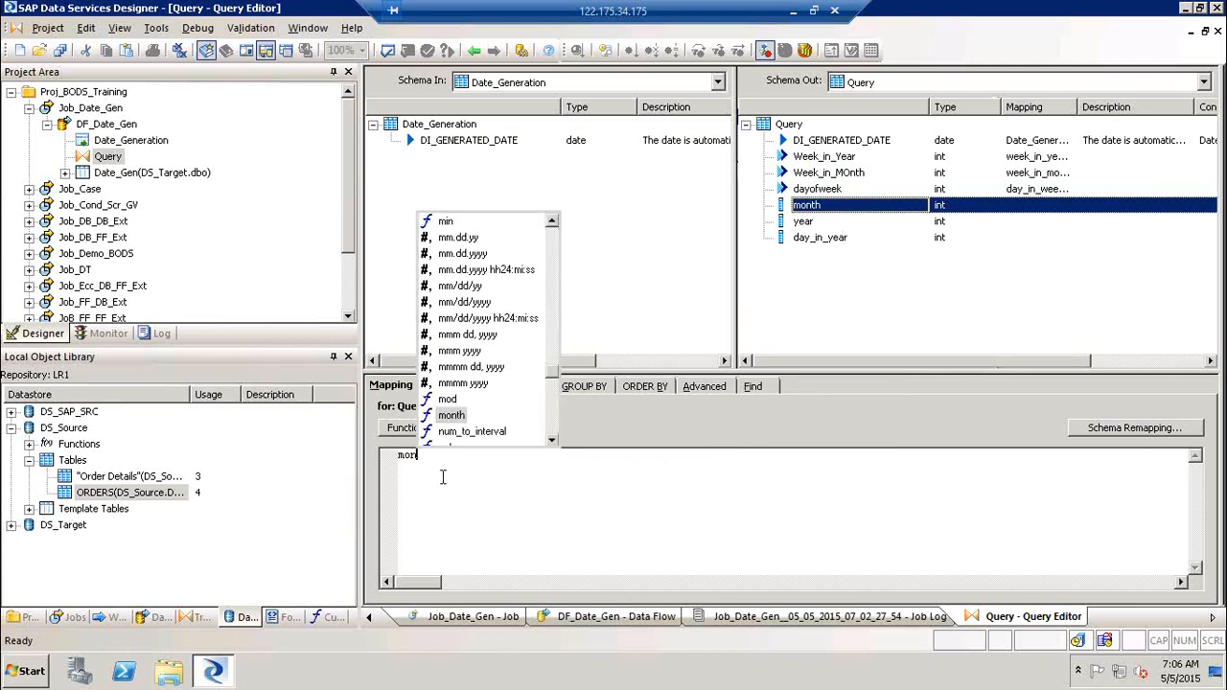
key("Return")
left_click_drag(433, 140, 657, 457)
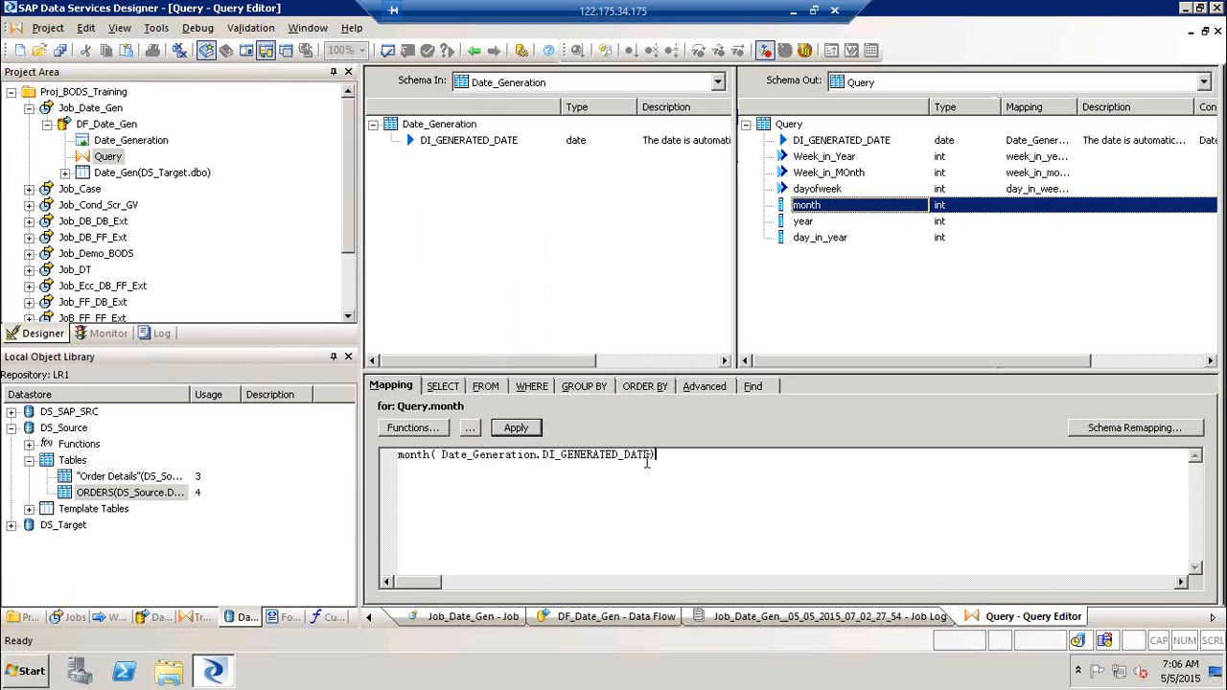
type("on")
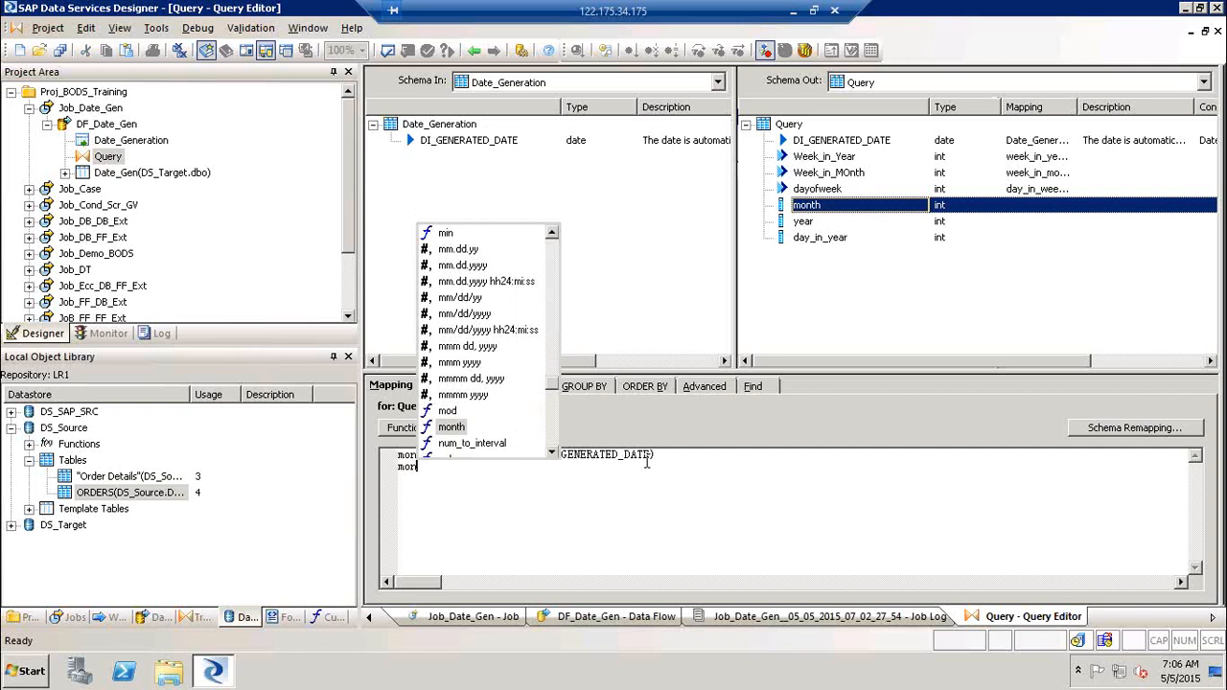
key("Down")
key("Down")
key("Down")
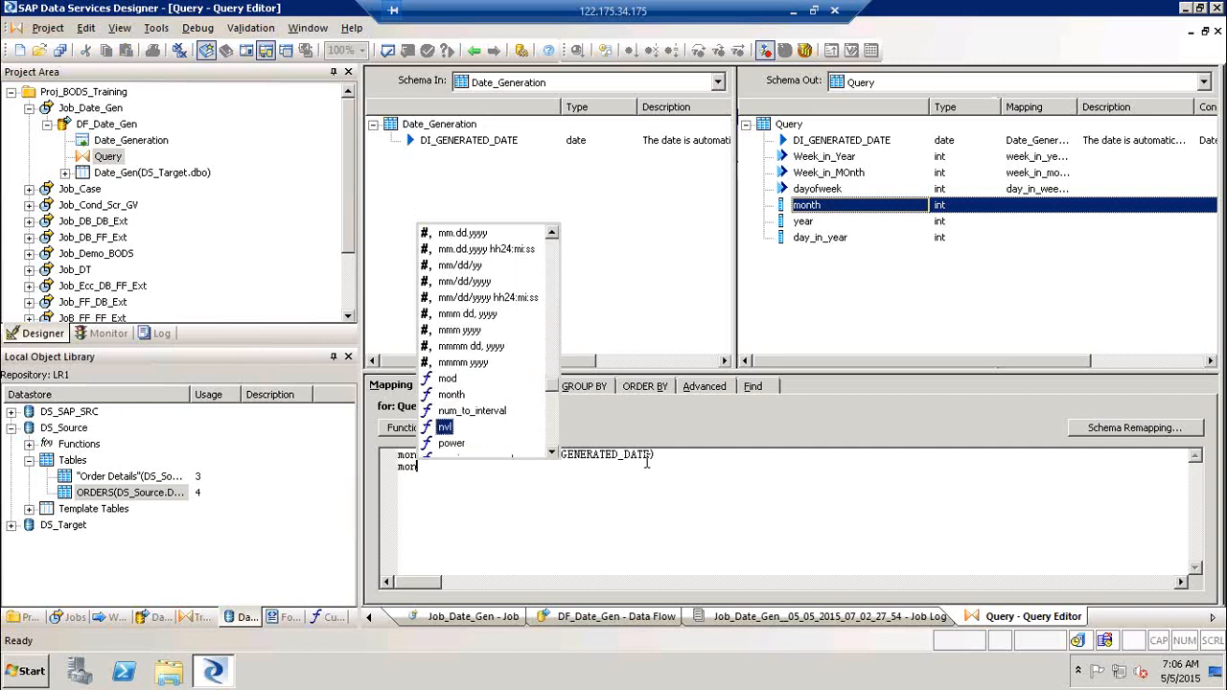
key("Down")
key("Down")
key("Down")
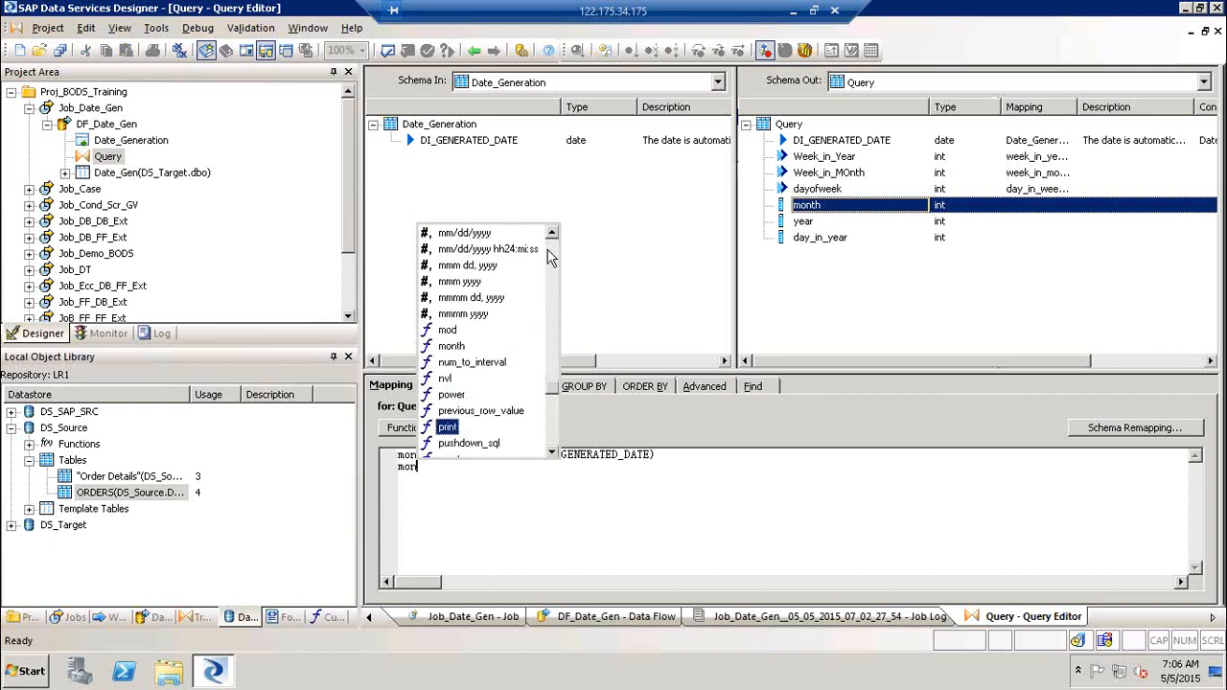
left_click(703, 286)
left_click_drag(430, 469, 391, 468)
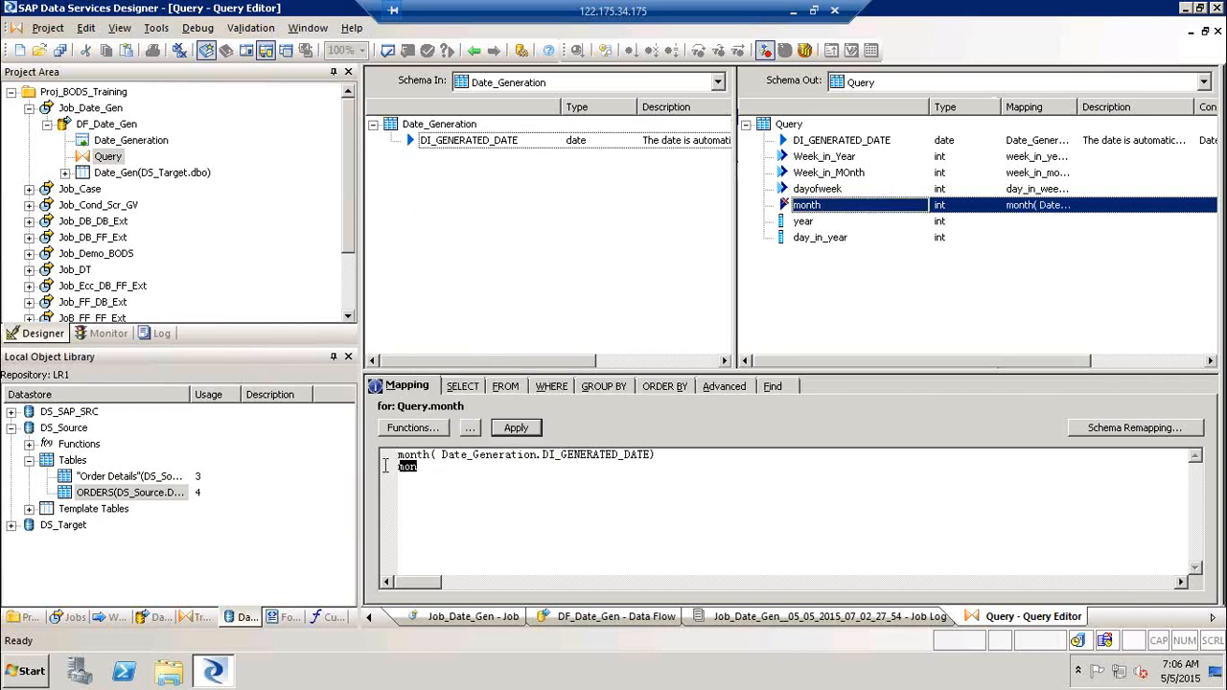
key("BackSpace")
Step: Map the year column to year( Date_Generation.DI_GENERATED_DATE)
left_click(803, 221)
left_click(520, 467)
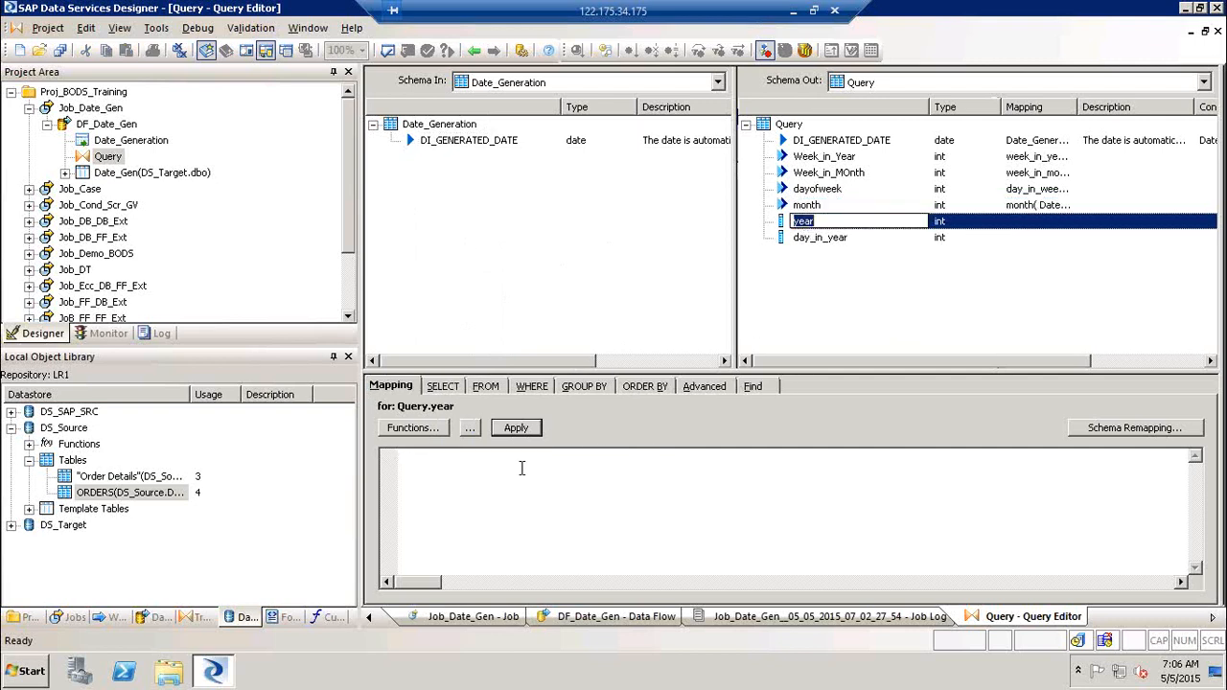
type("year")
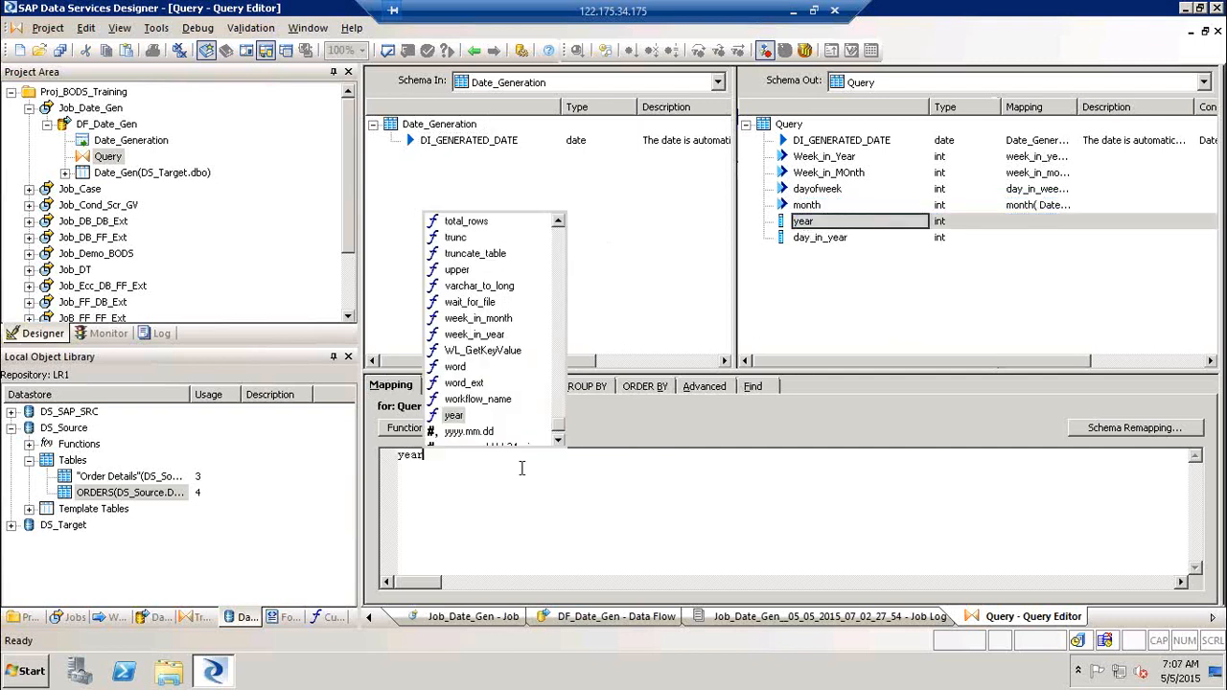
key("Return")
type("Date_Generation.DI_GENERATED_DATE")
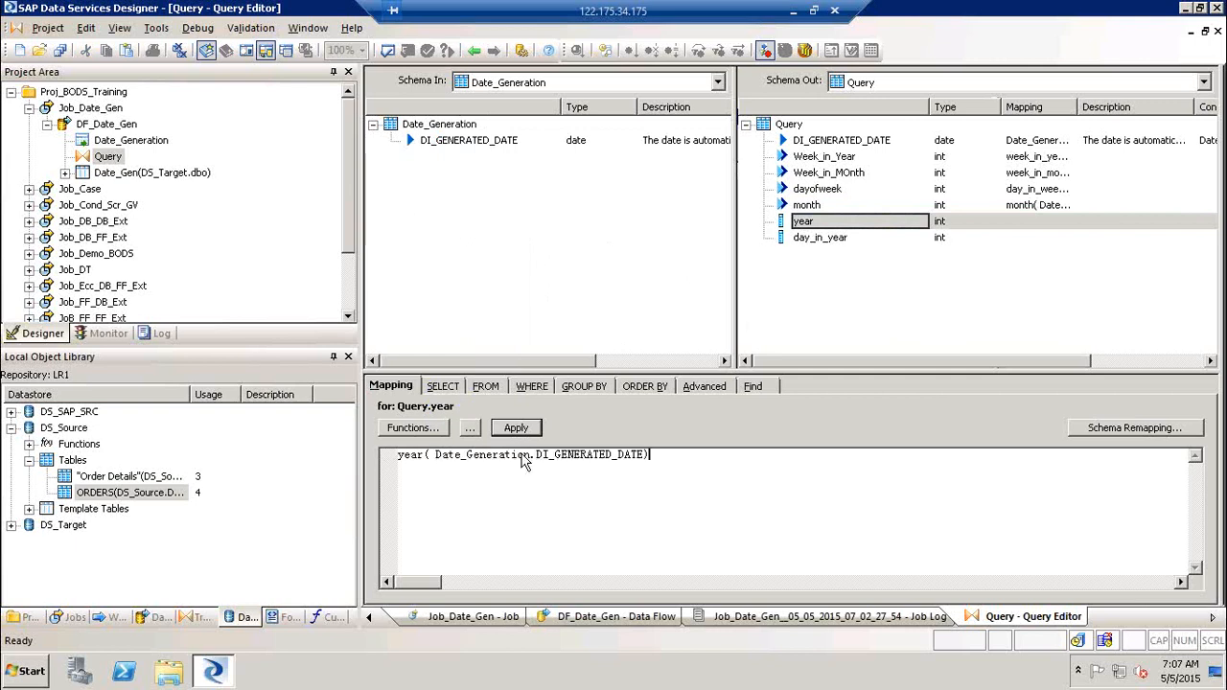
left_click(872, 309)
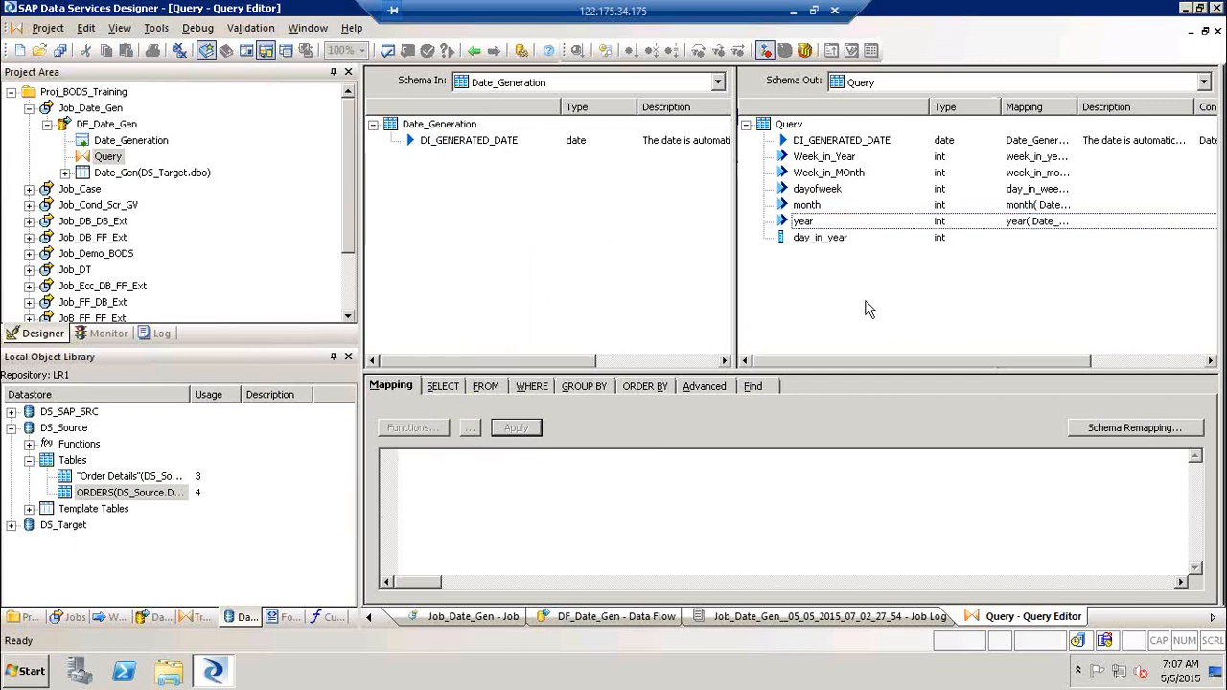
Step: Map the day_in_year column to day_in_year( Date_Generation.DI_GENERATED_DATE)
left_click(822, 241)
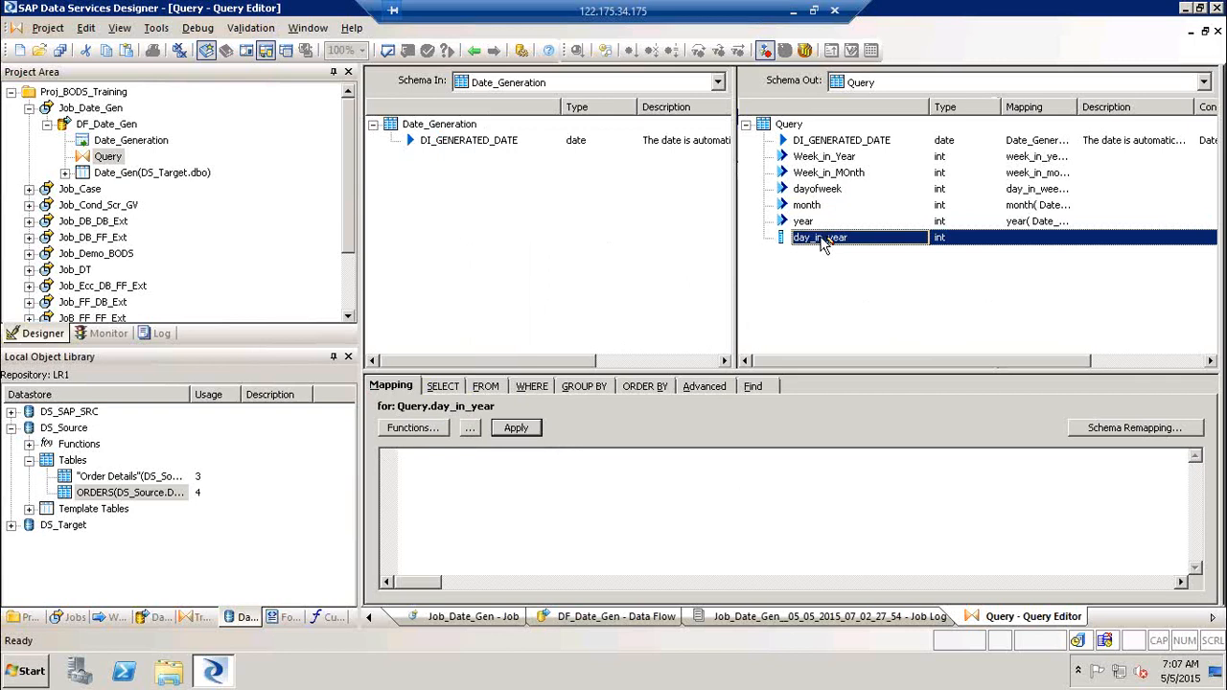
left_click(579, 483)
type("day")
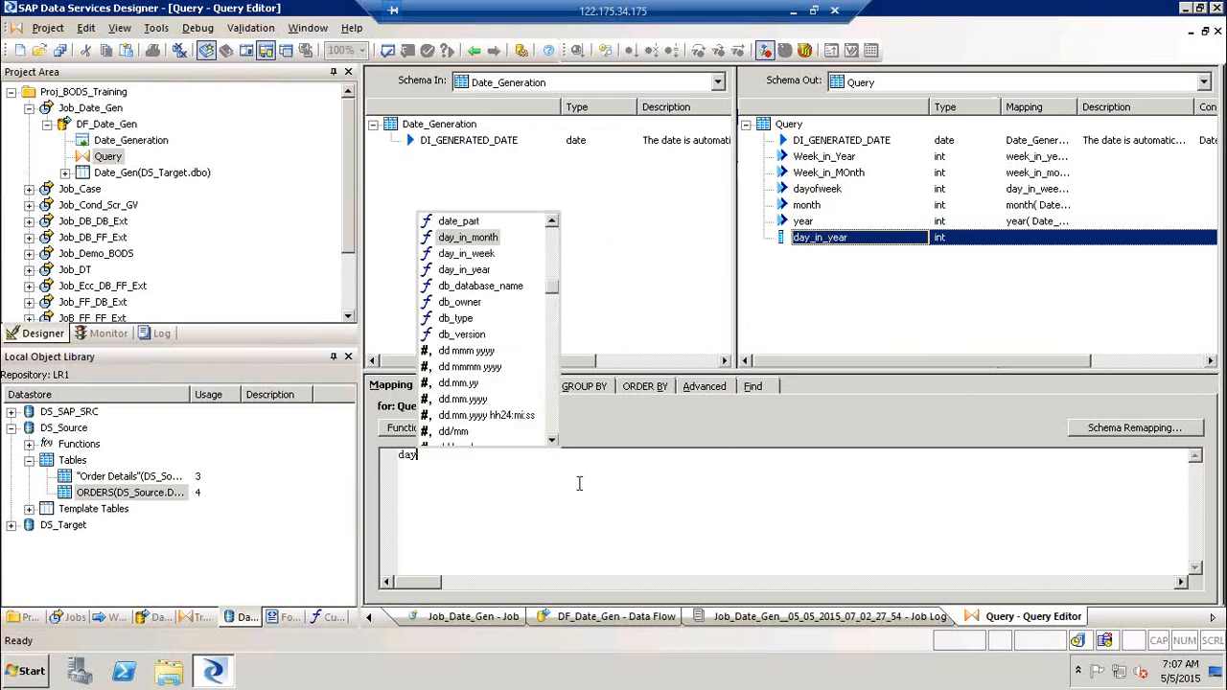
key("Down")
key("Down")
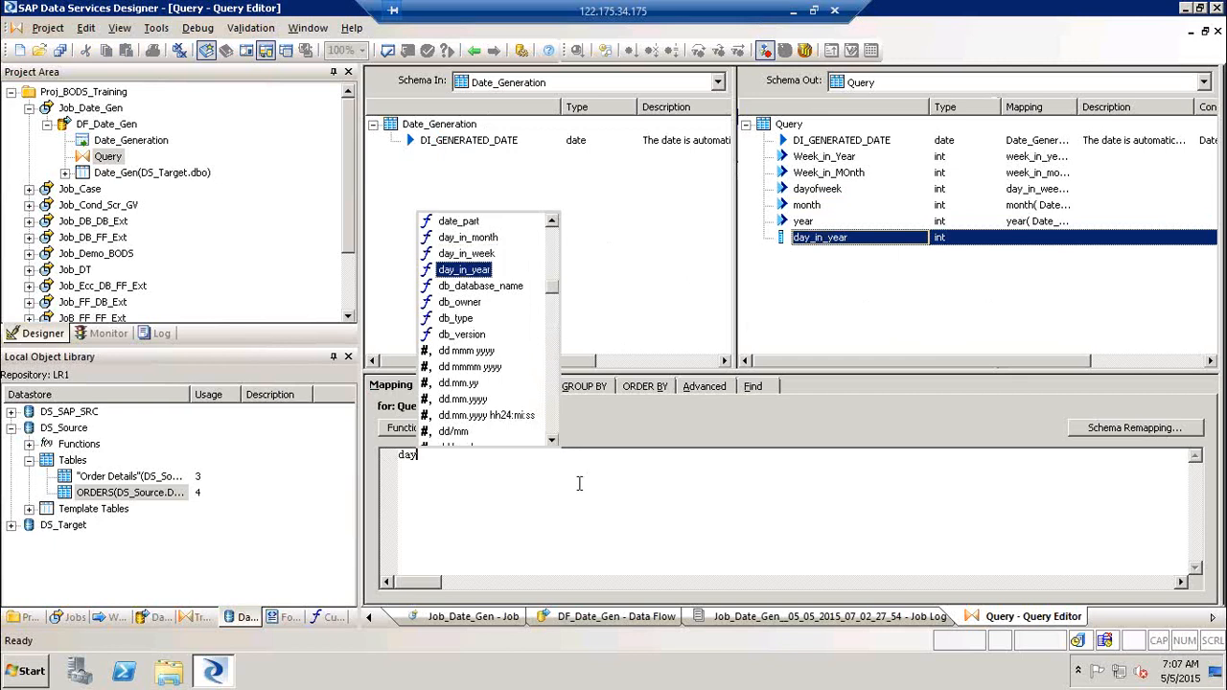
key("Return")
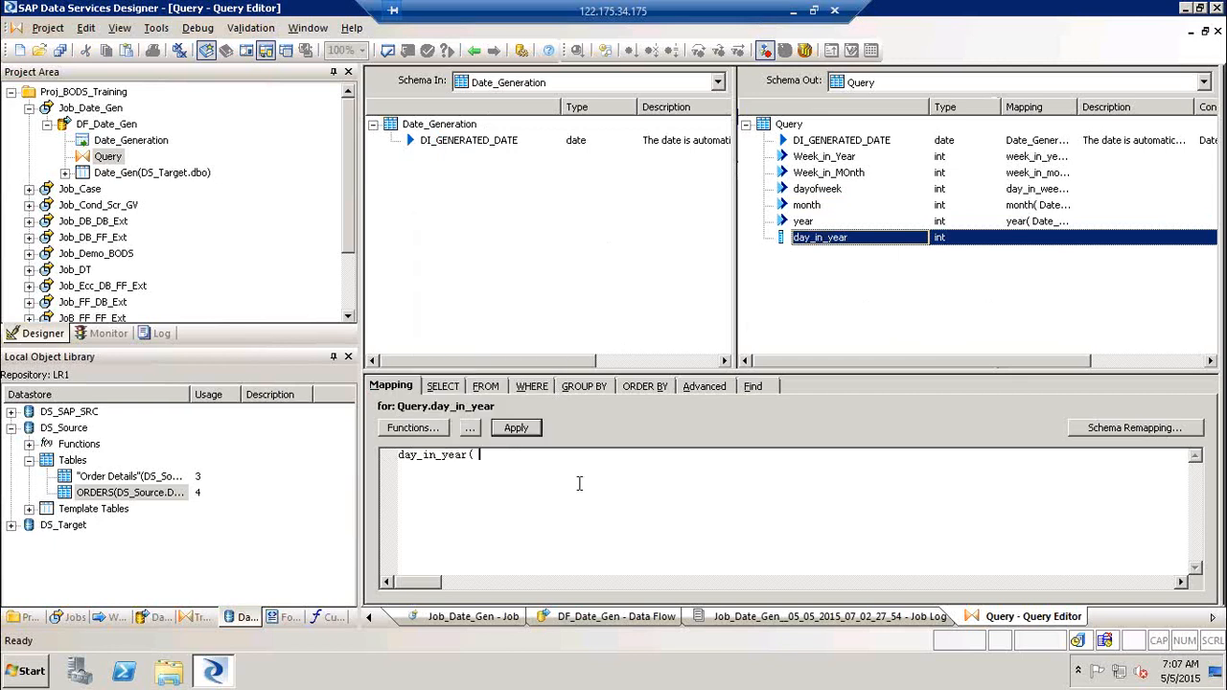
type("Date_Generation.DI_GENERATED_DATE)")
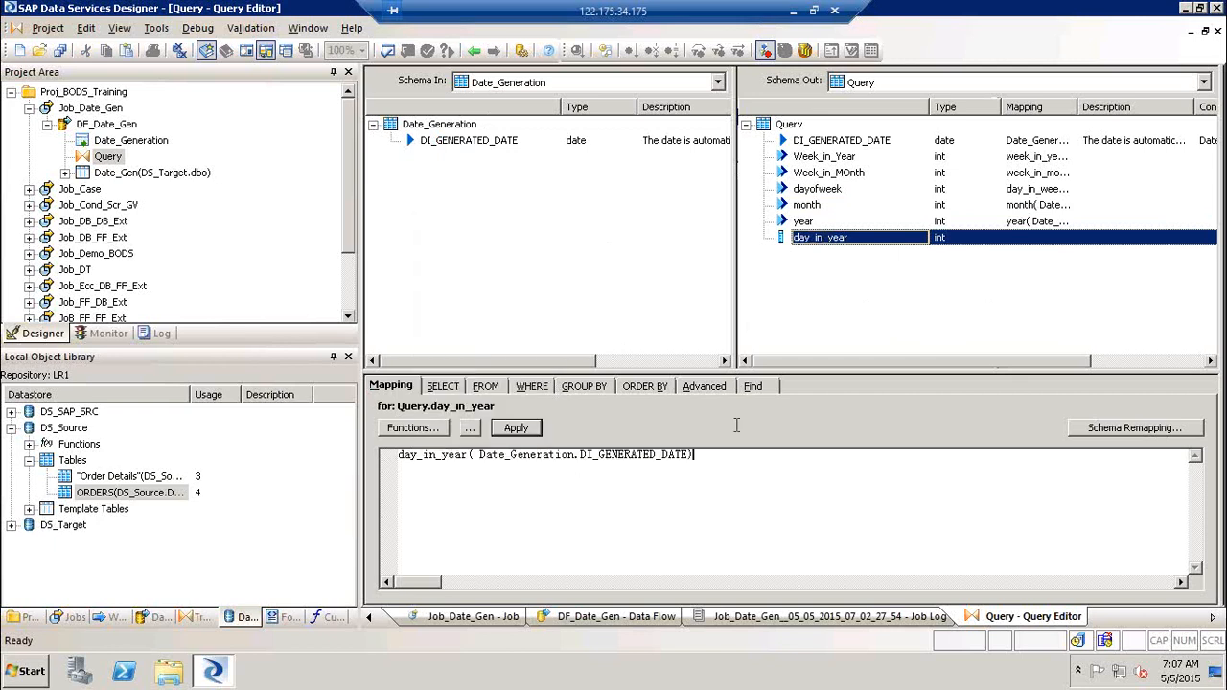
Step: Commit the day_in_year mapping, validate the Query transform and dismiss the validation output
left_click(838, 337)
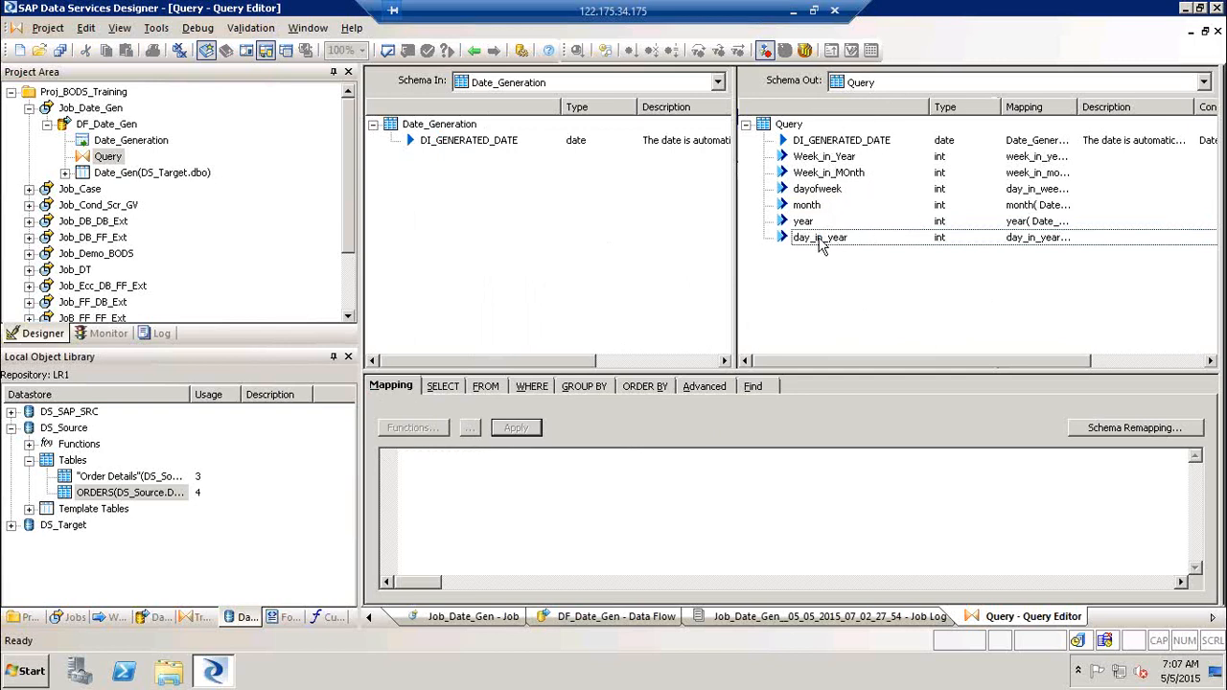
left_click(389, 51)
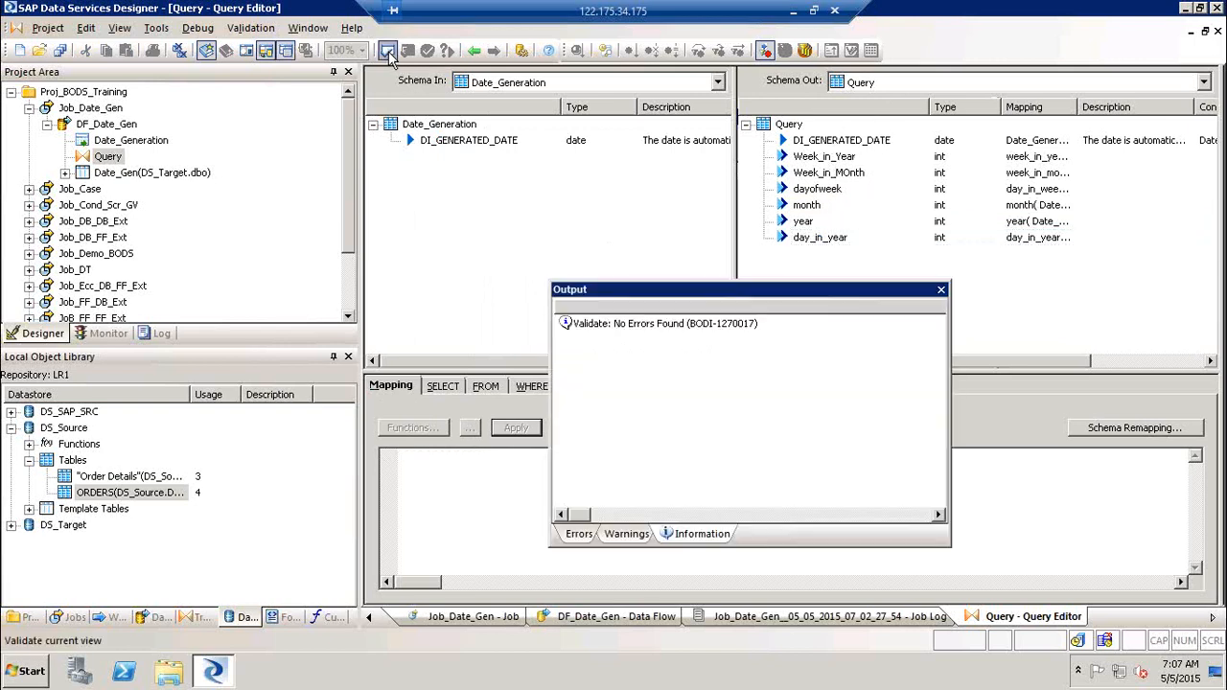
left_click(941, 289)
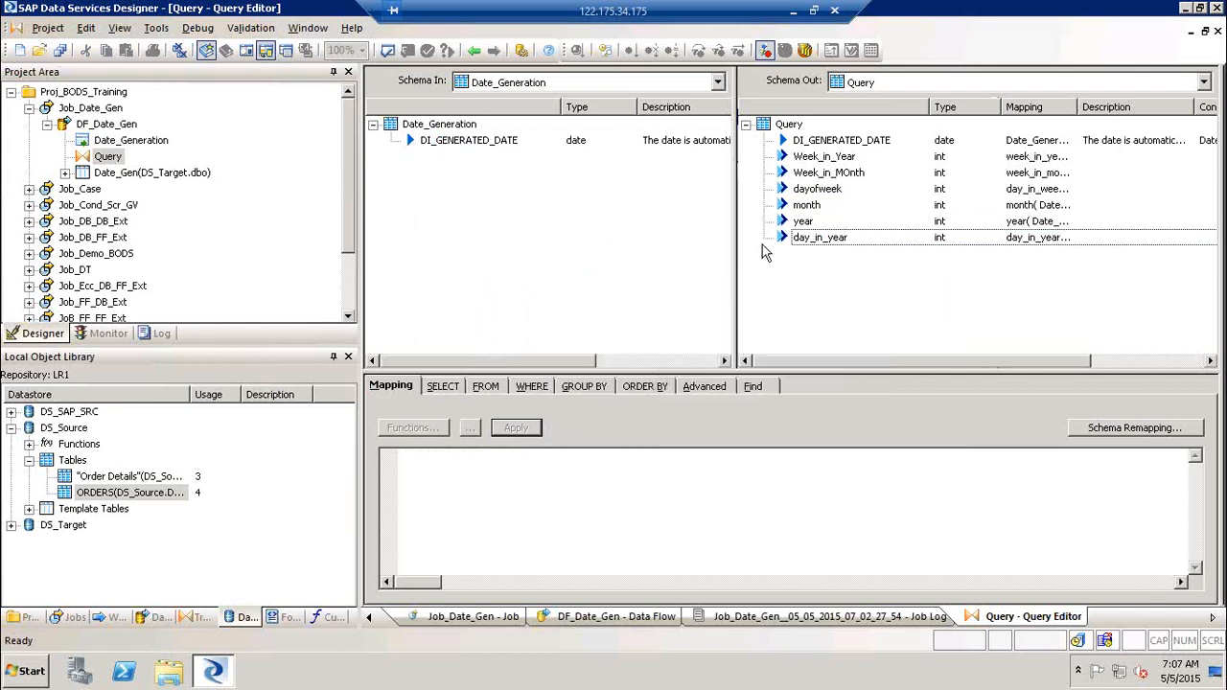
Step: Return to the DF_Date_Gen data flow, validate all its objects and dismiss the validation output
left_click(468, 50)
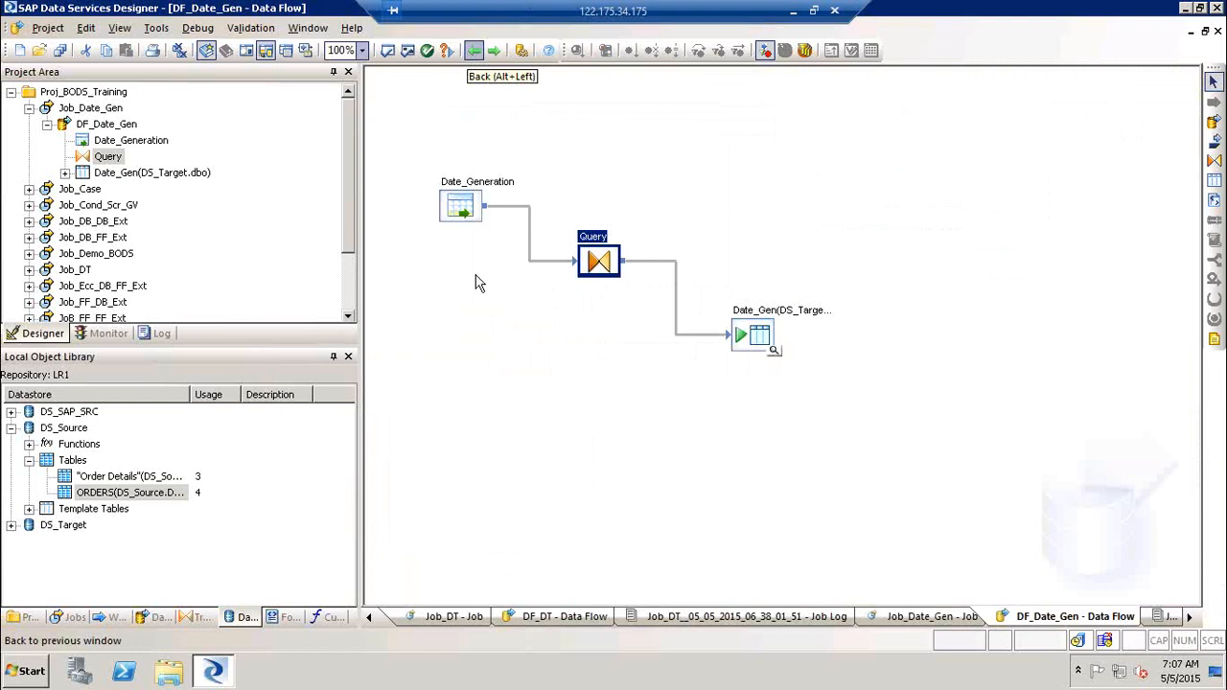
left_click(578, 237)
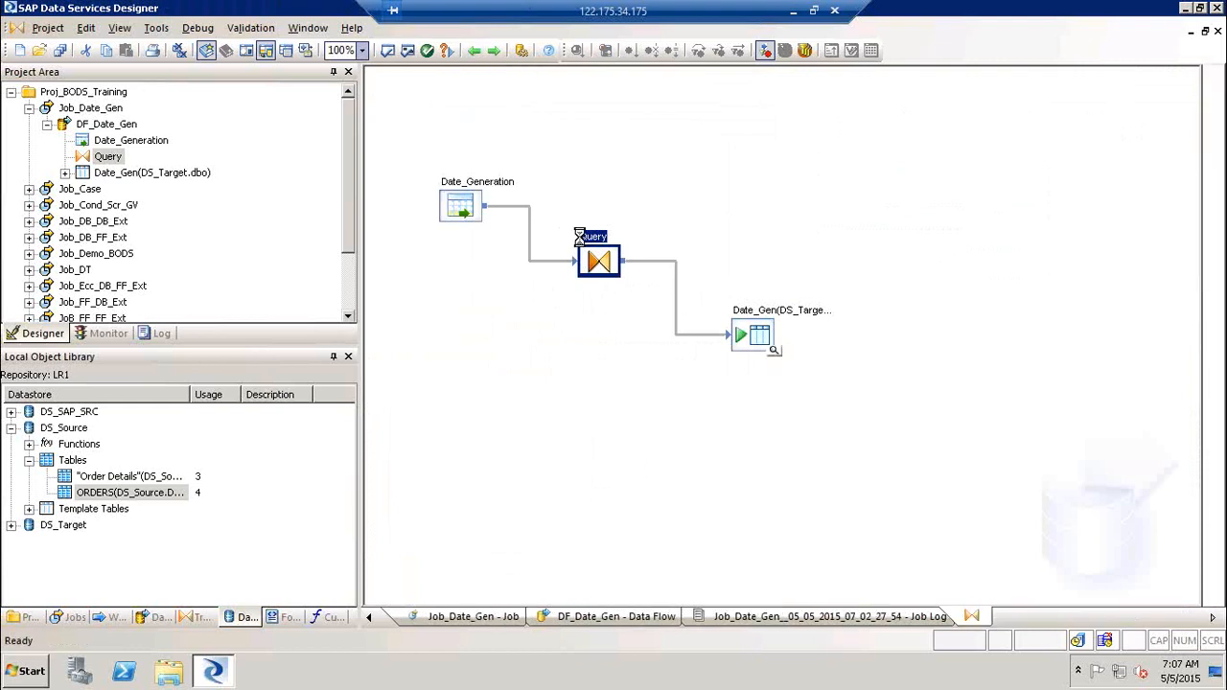
left_click(473, 51)
left_click(407, 51)
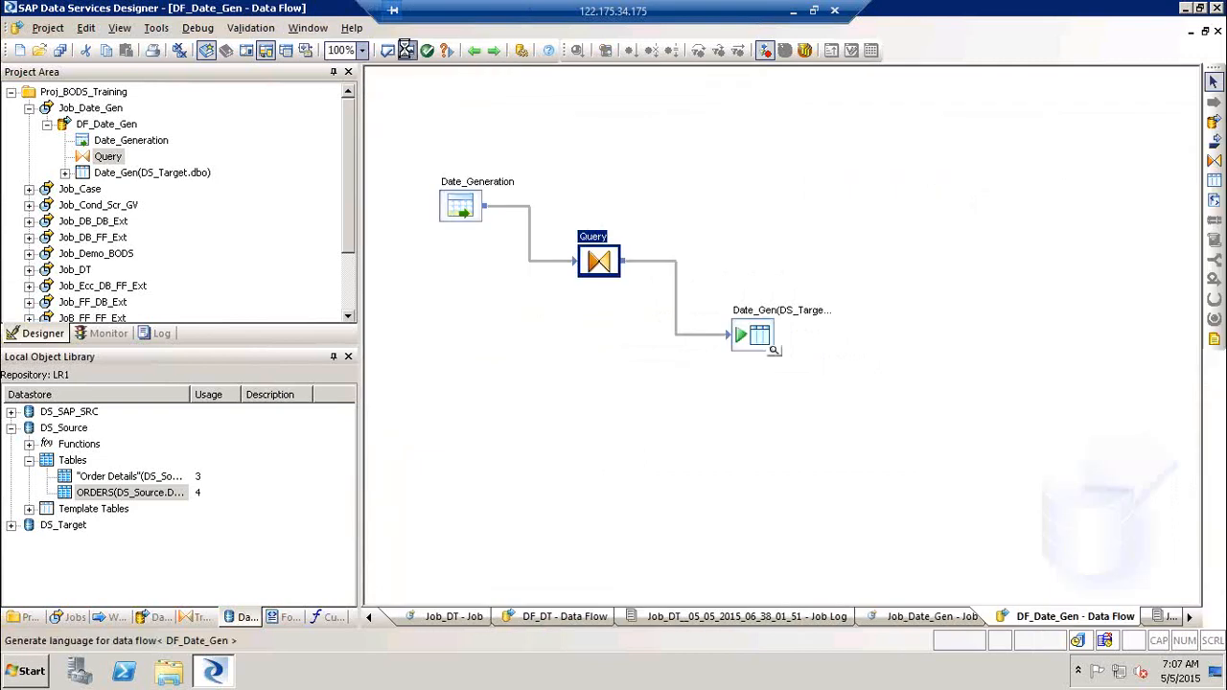
left_click(941, 290)
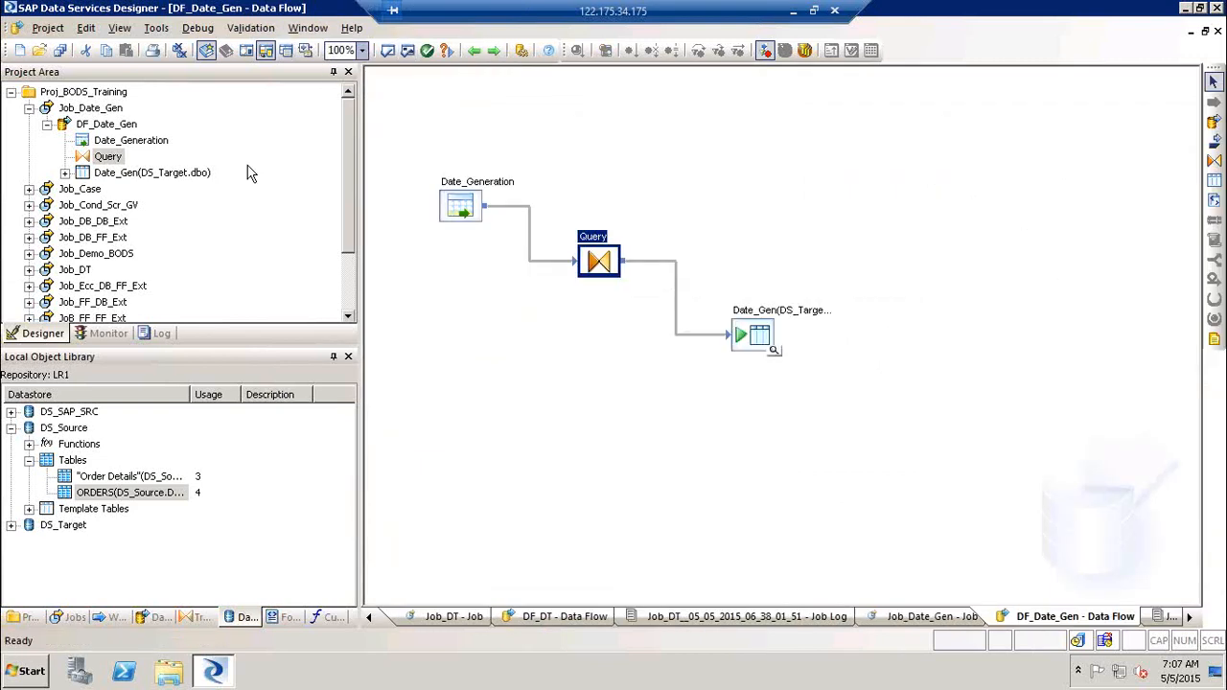
Step: Execute the Job_Date_Gen job
left_click(102, 108)
right_click(105, 111)
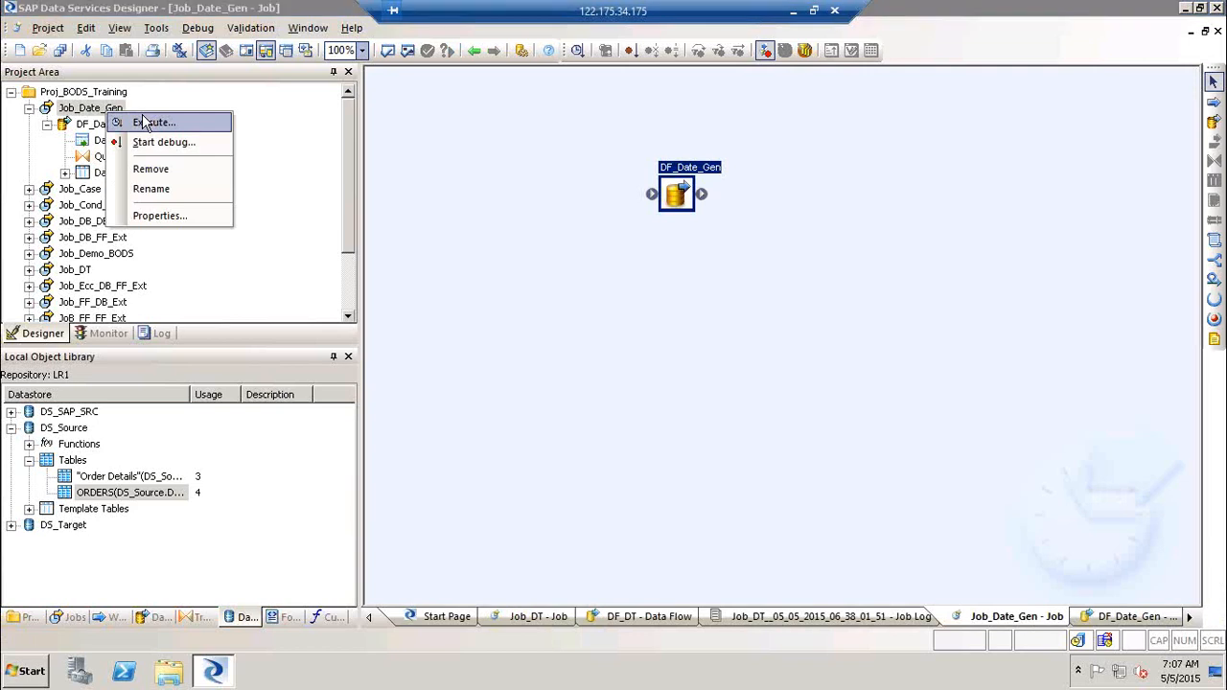
left_click(142, 121)
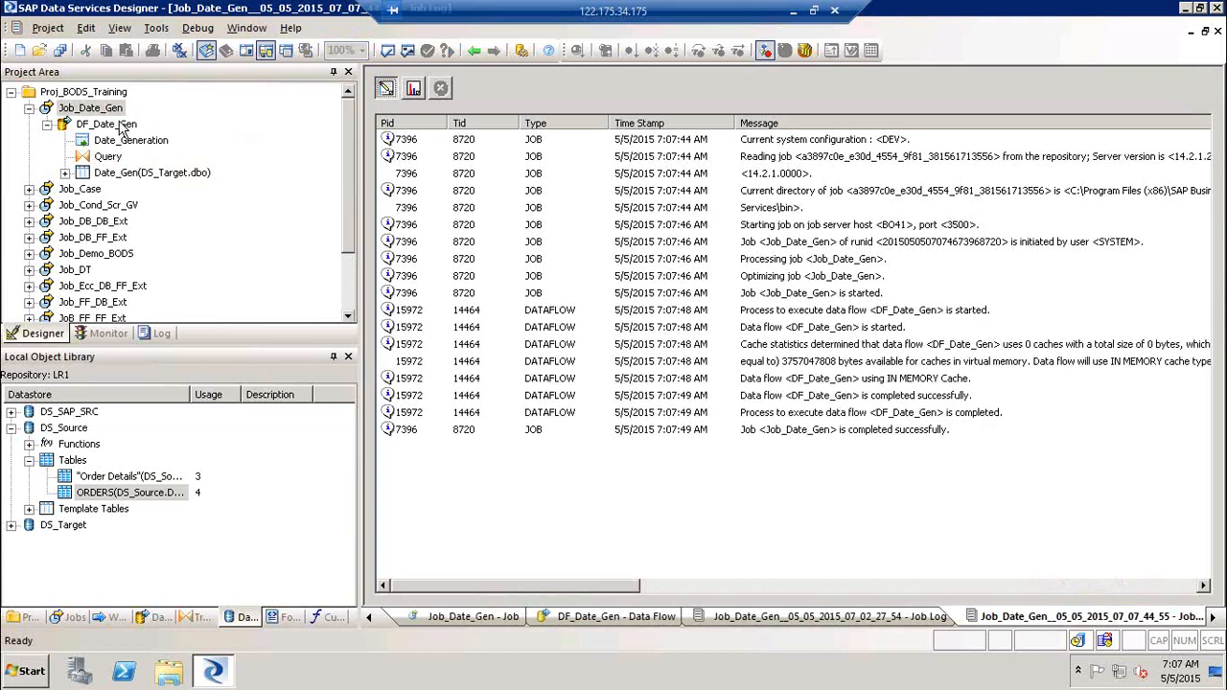
Step: View the data of the Date_Gen target table in DF_Date_Gen and examine the Week_in_Year and Week_in_MOnth values
double_click(125, 124)
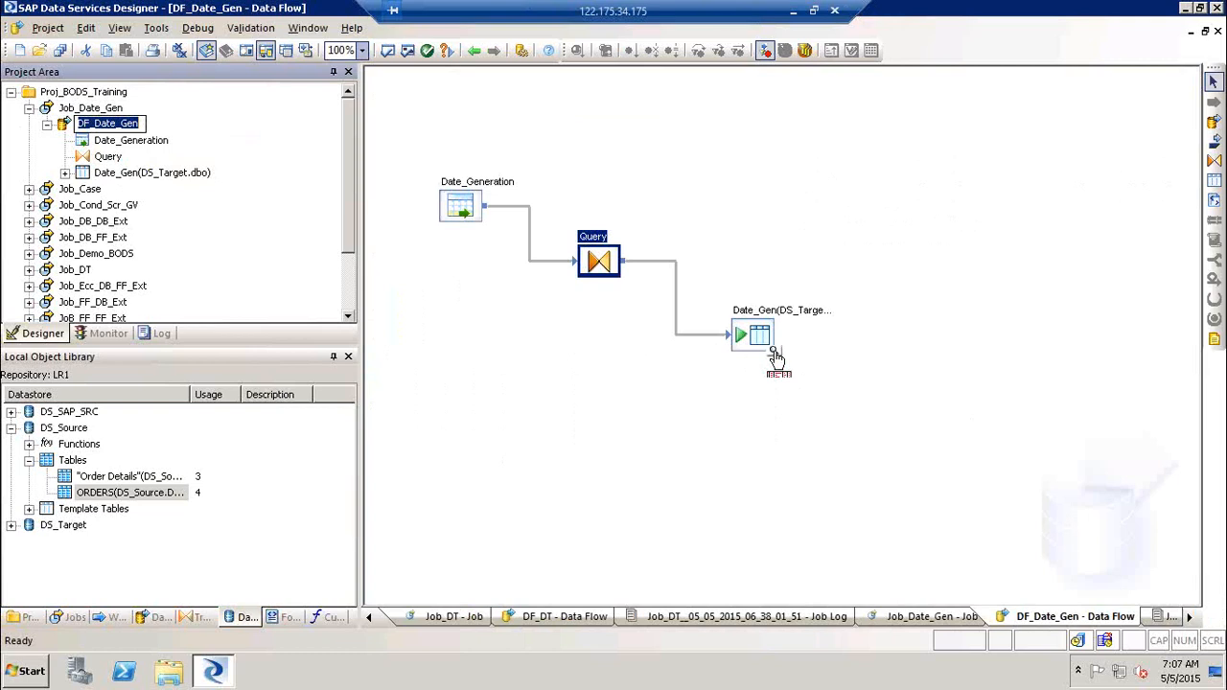
left_click(775, 351)
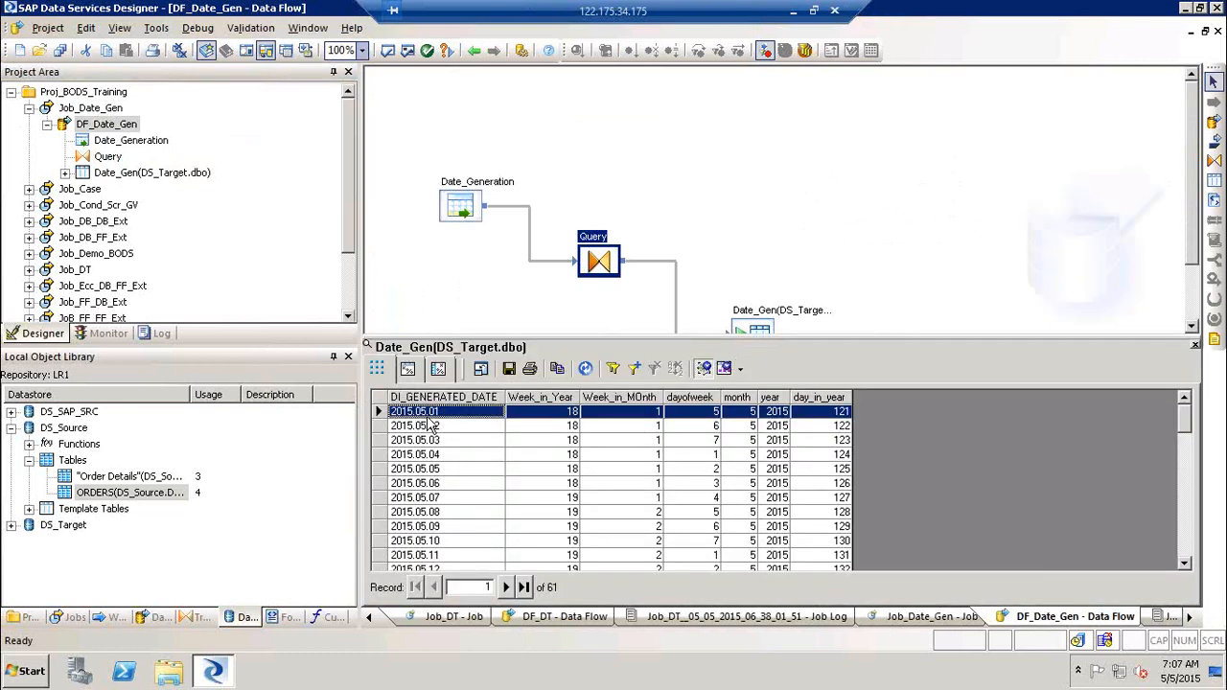
left_click(528, 418)
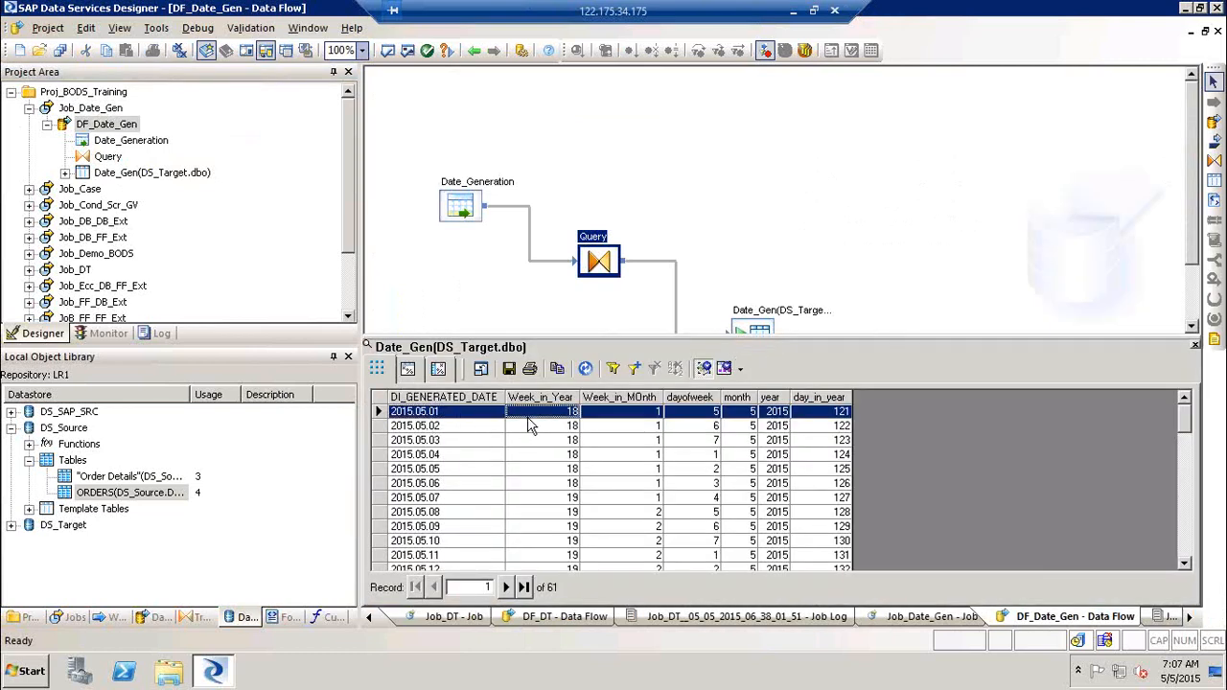
left_click(553, 485, "shift")
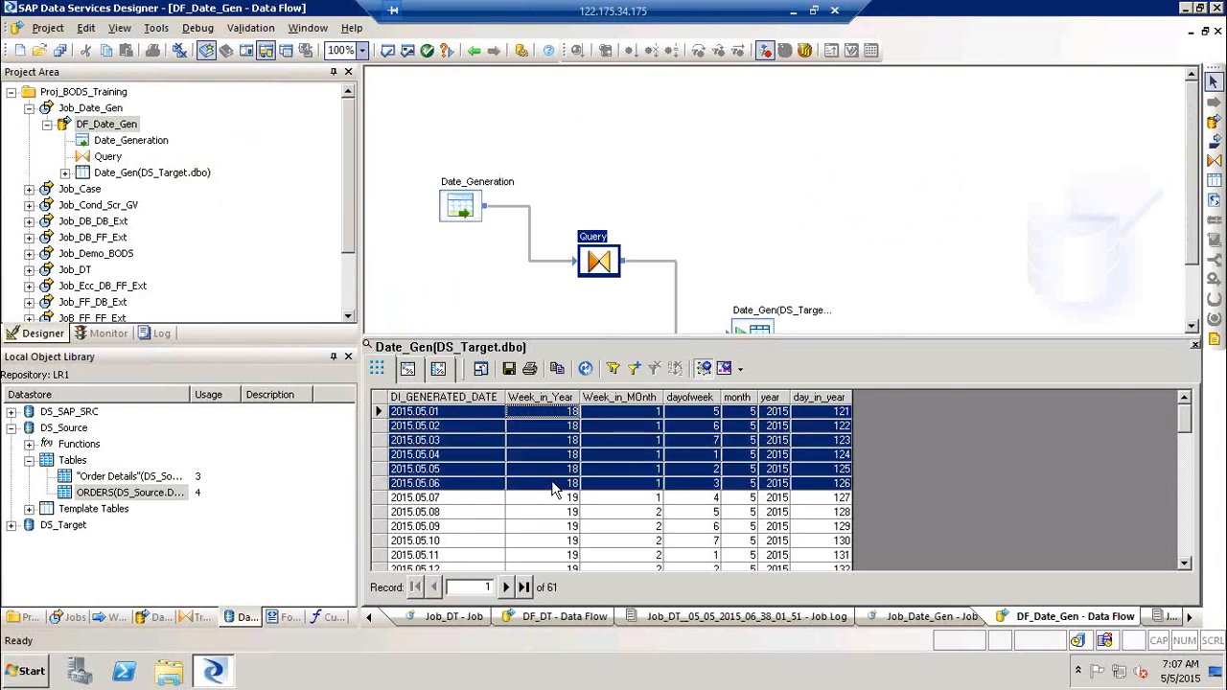
left_click(656, 414)
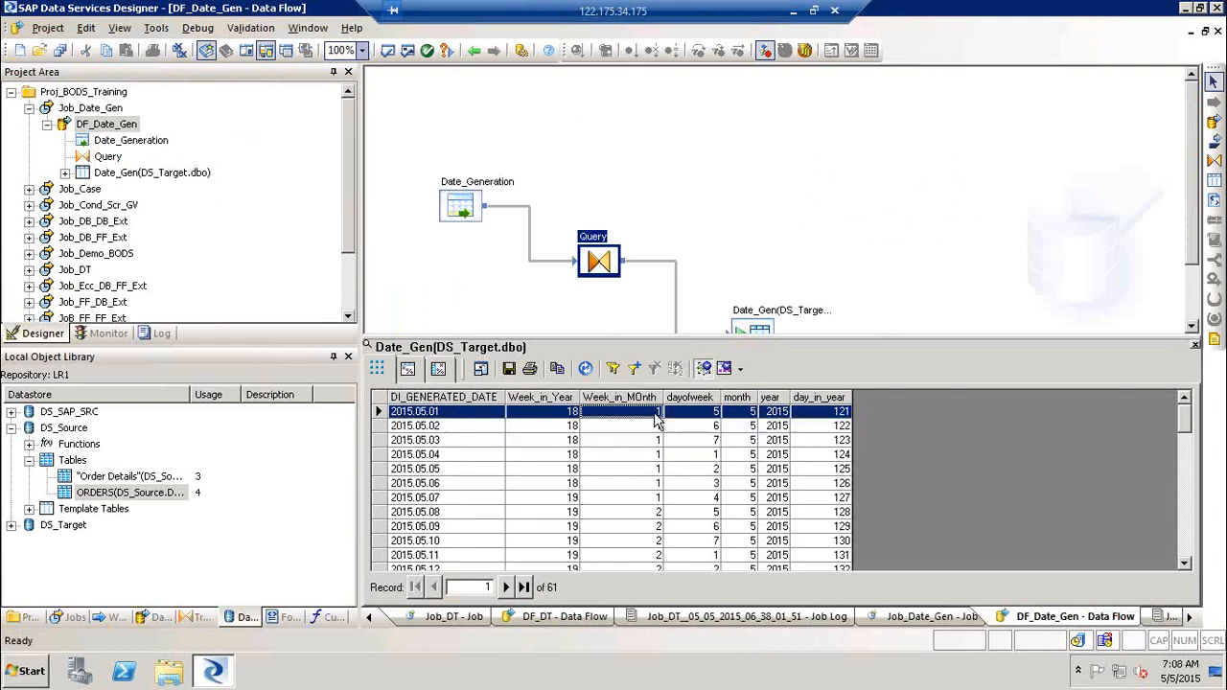
left_click(649, 499, "shift")
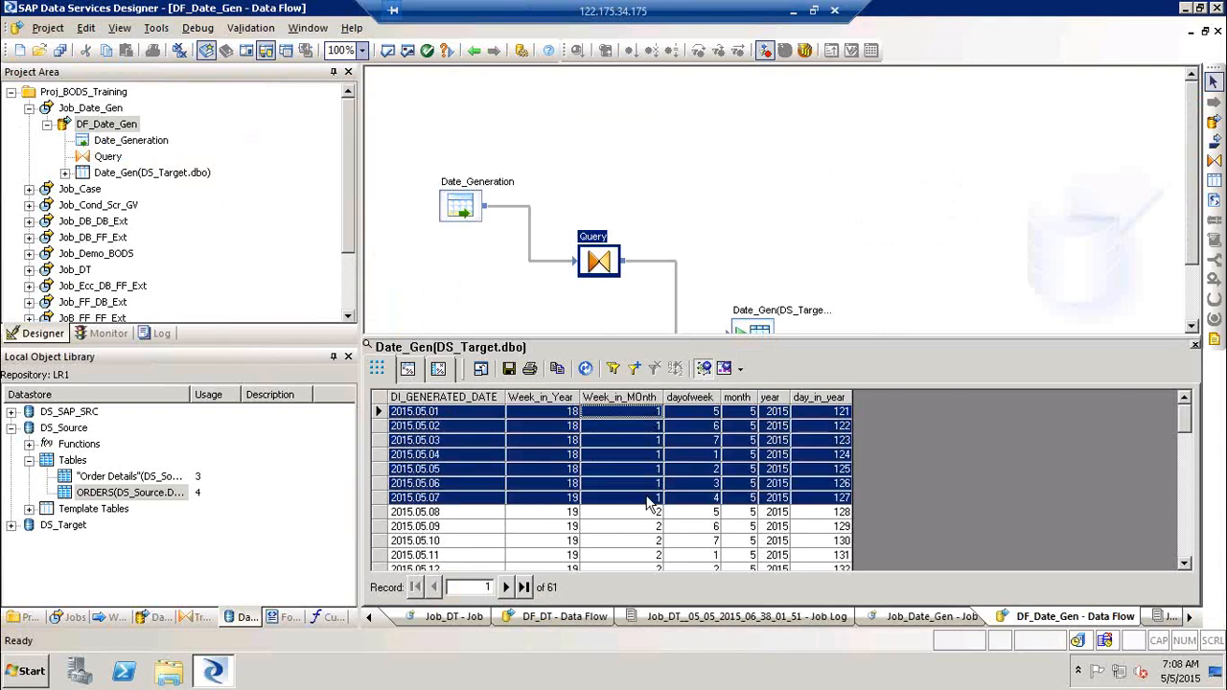
Step: Examine the dayofweek values date by date for the first ten days of May 2015 in the target data
left_click(714, 414)
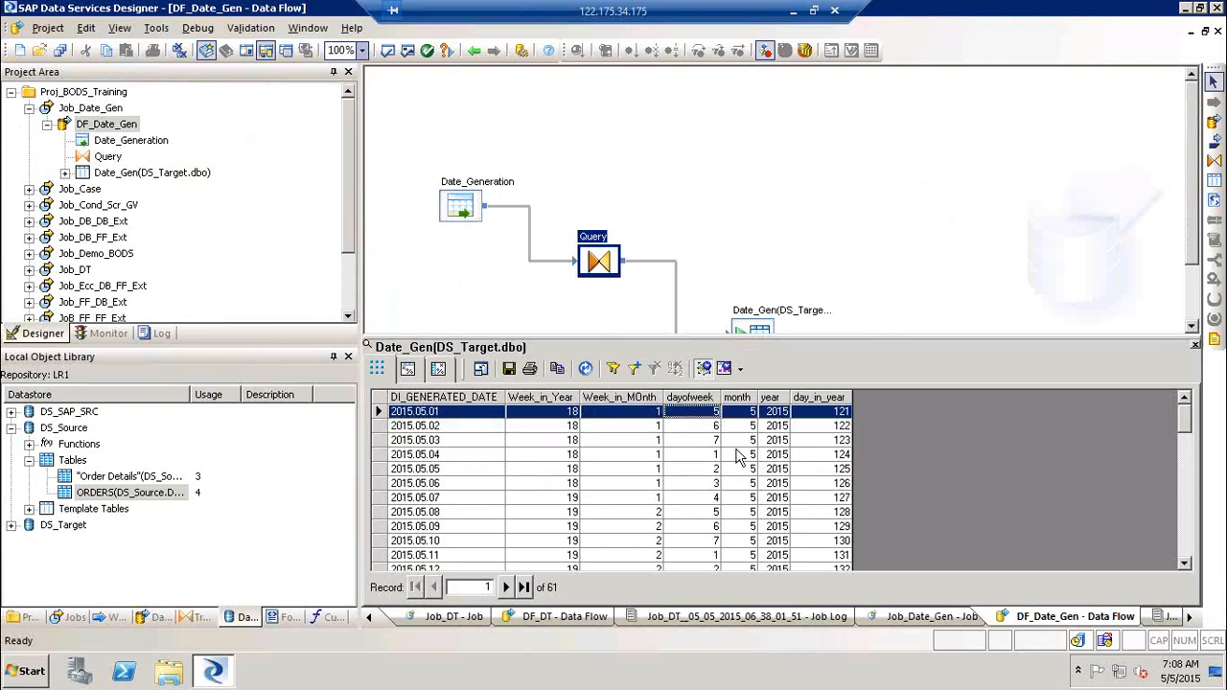
left_click_drag(703, 431, 703, 440)
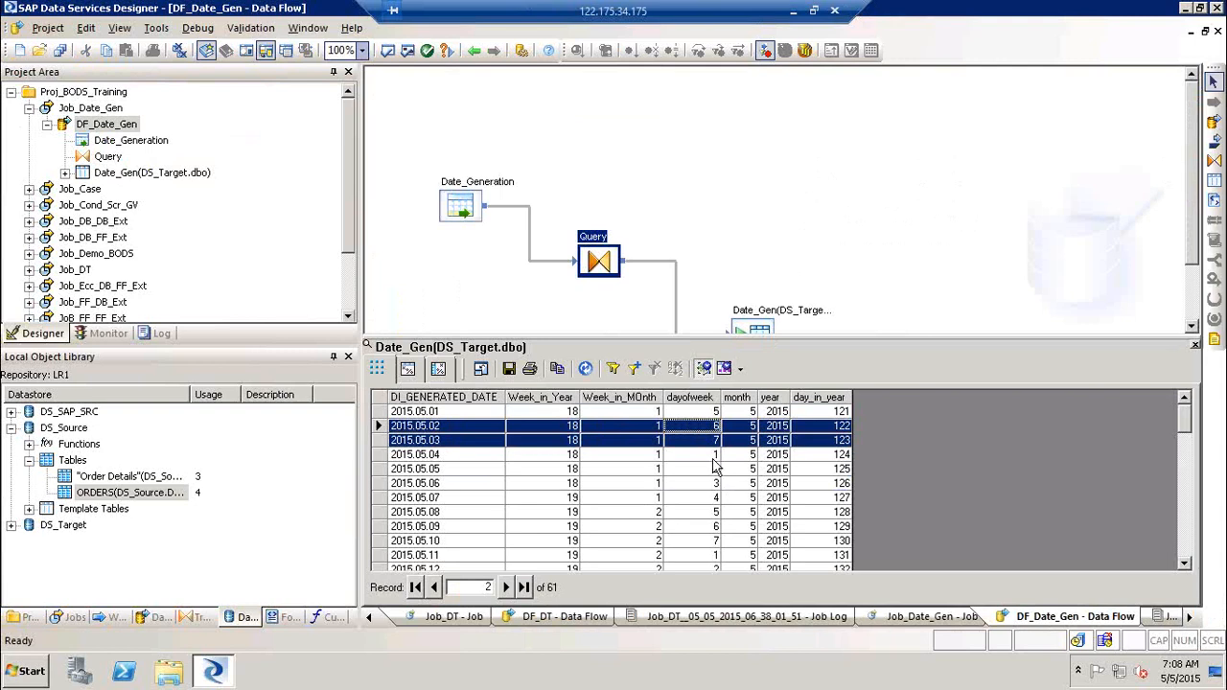
left_click(714, 456)
left_click(710, 470)
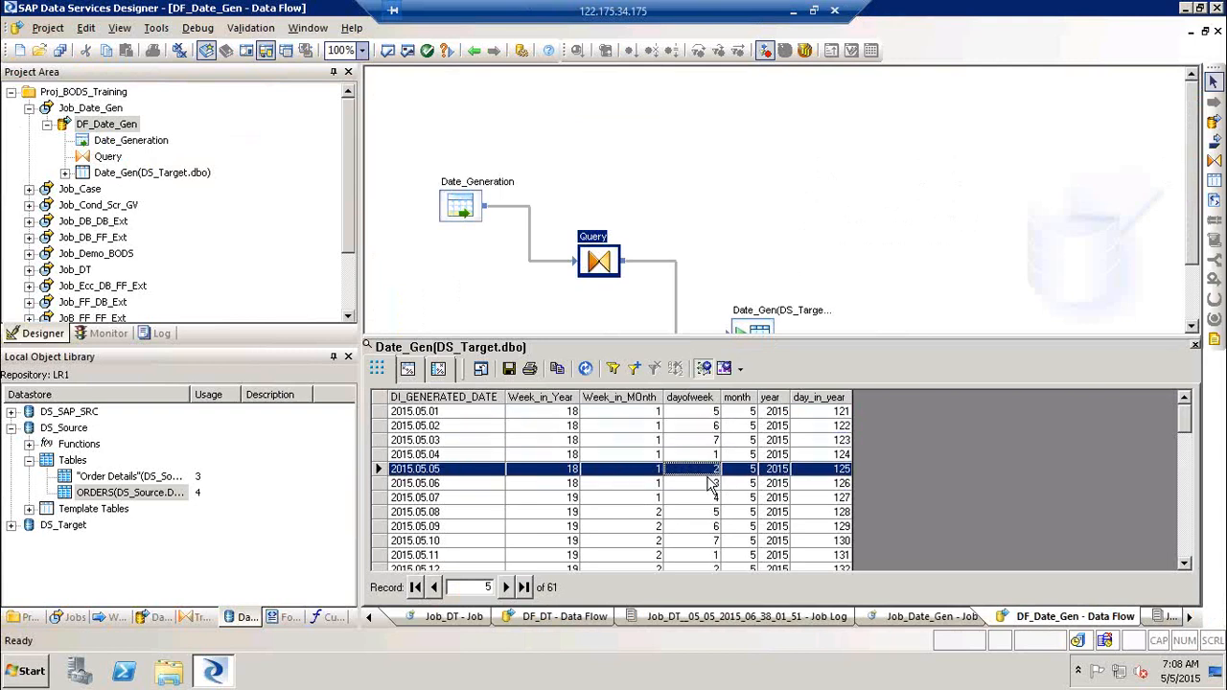
left_click(707, 498)
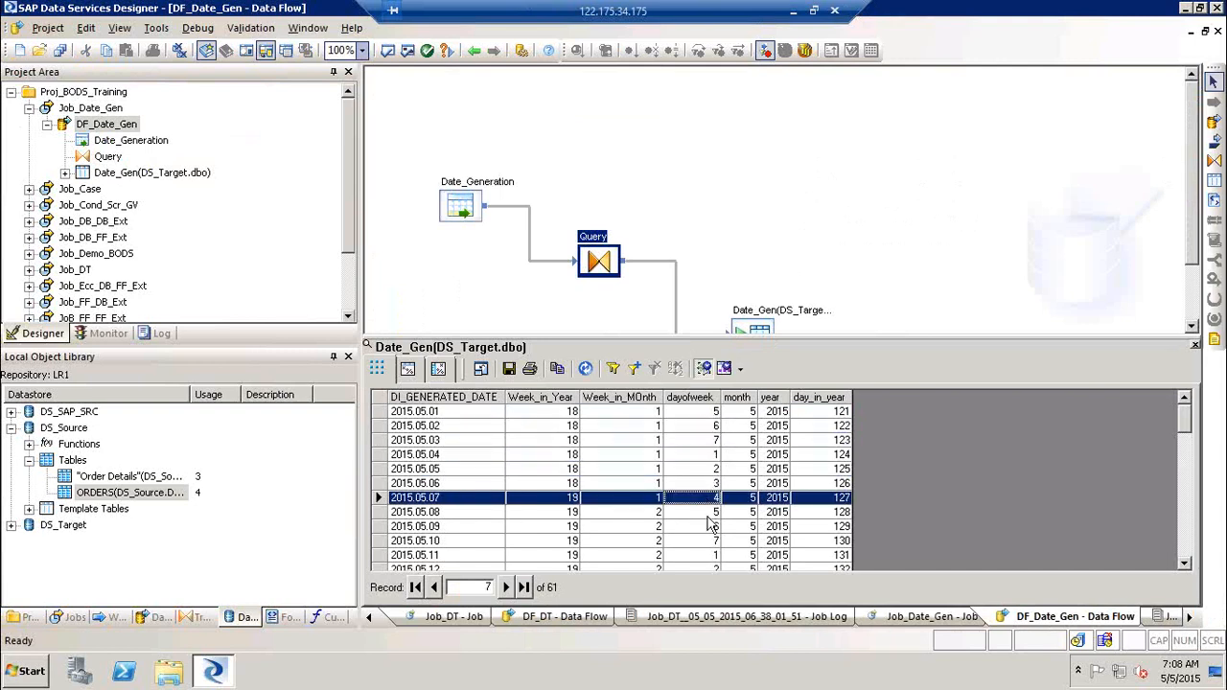
left_click(707, 517)
left_click(709, 529)
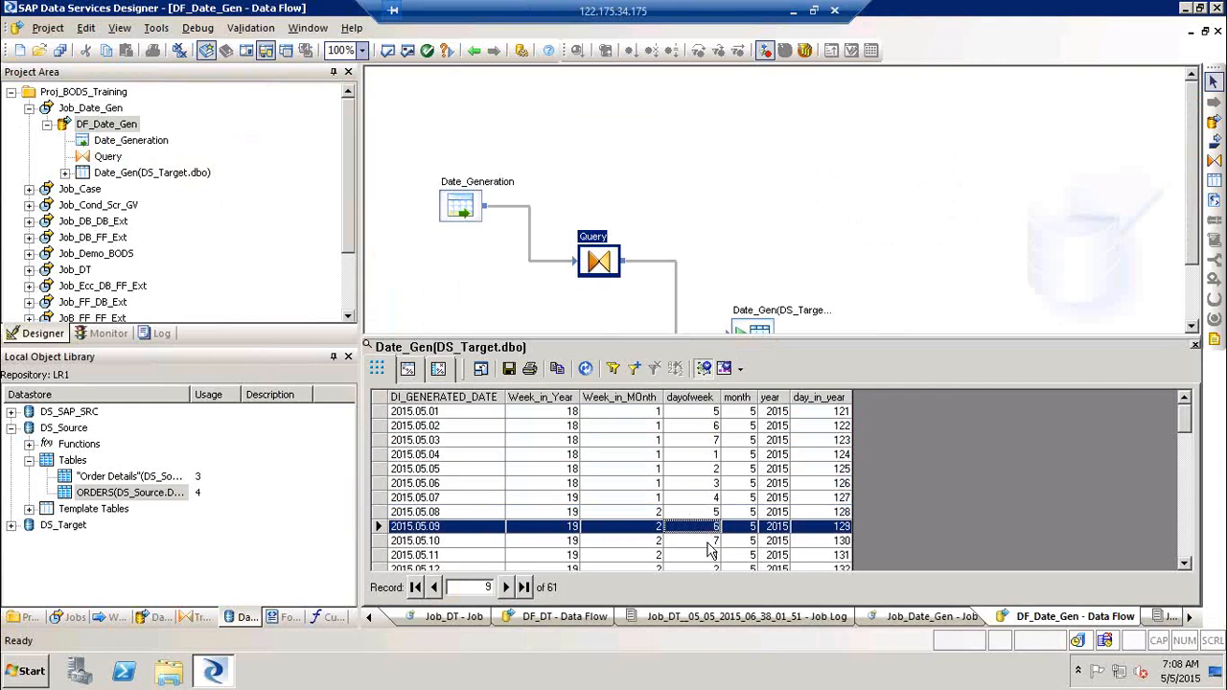
left_click_drag(707, 543, 707, 543)
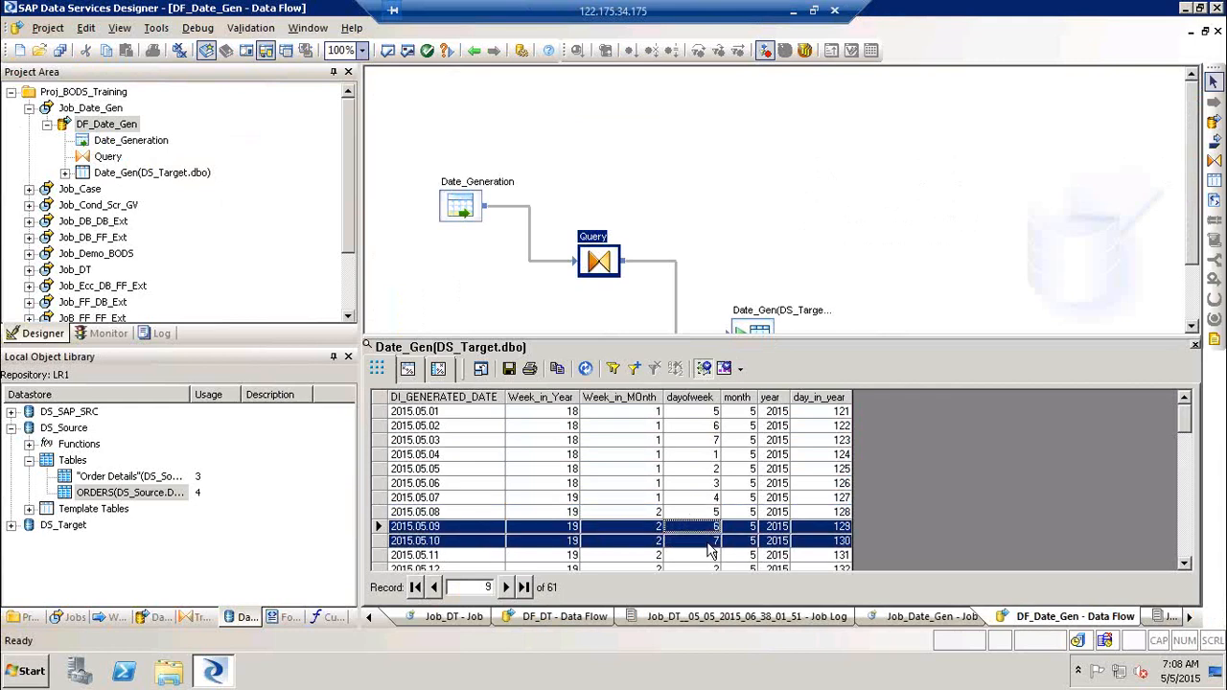
Step: Compare the month values of the May and June rows and check the day_in_year value for 2015.06.12
left_click_drag(757, 413, 755, 487)
left_click_drag(1187, 414, 1187, 522)
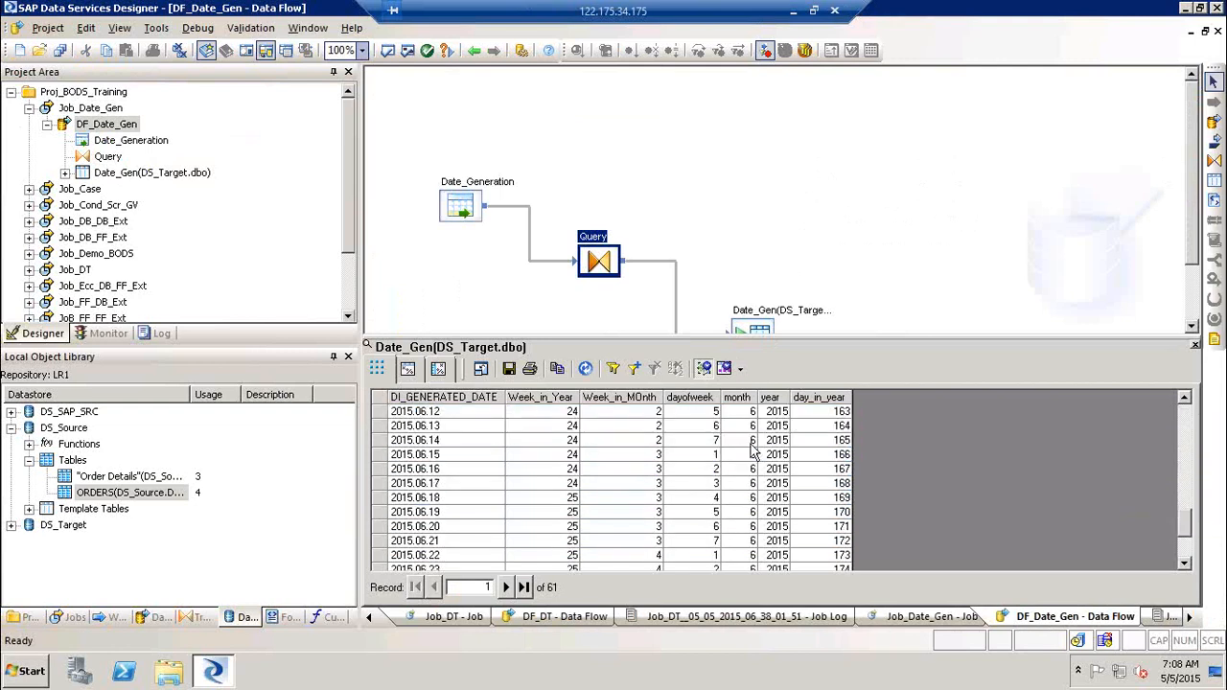
left_click(751, 443)
left_click(792, 413)
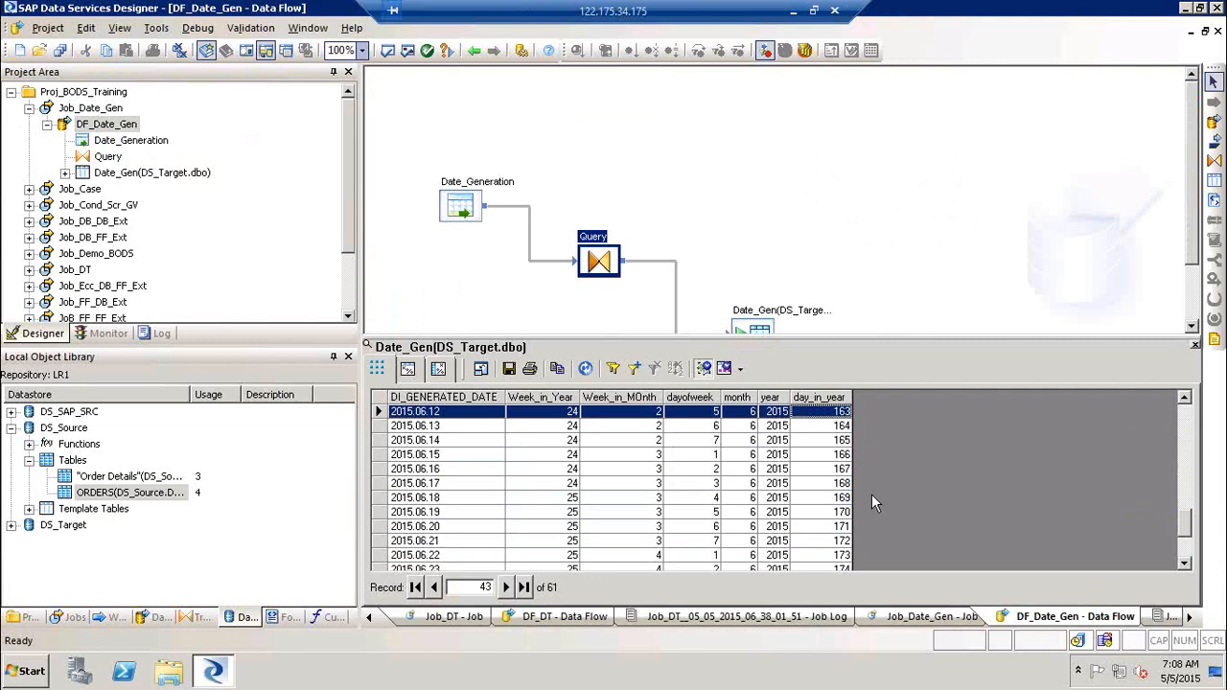
Step: Go back to the first generated dates, check the 2015.05.05 row, and close the target data view
left_click(1187, 417)
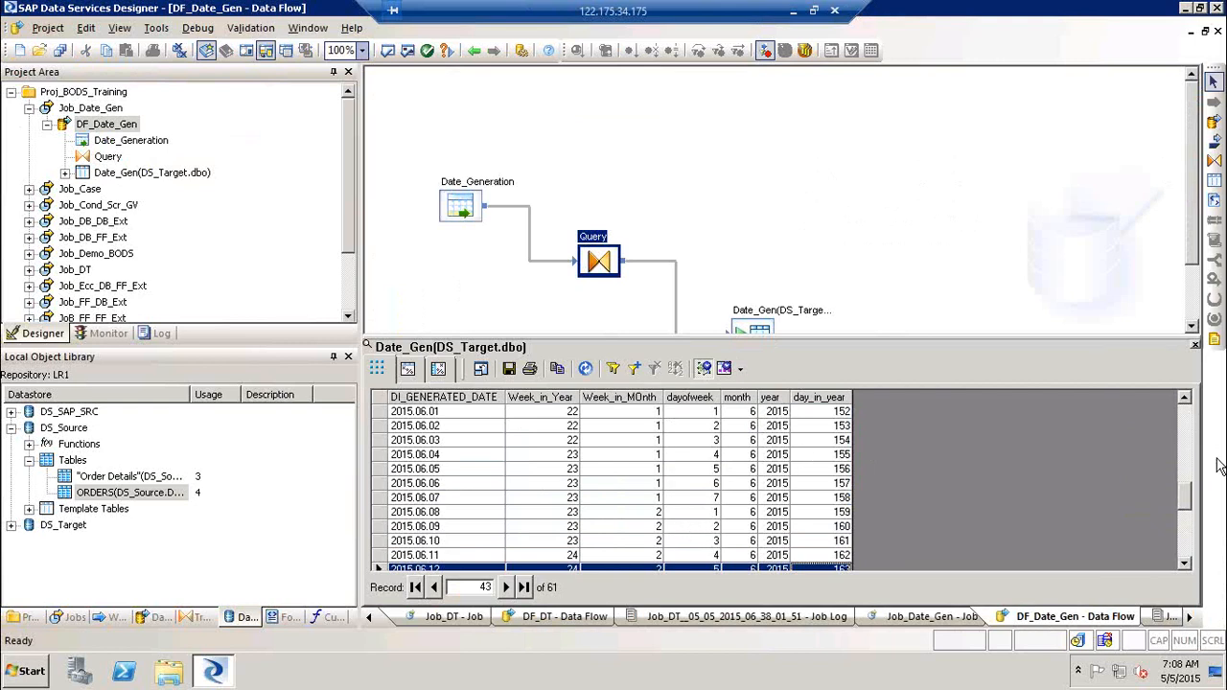
left_click(1187, 432)
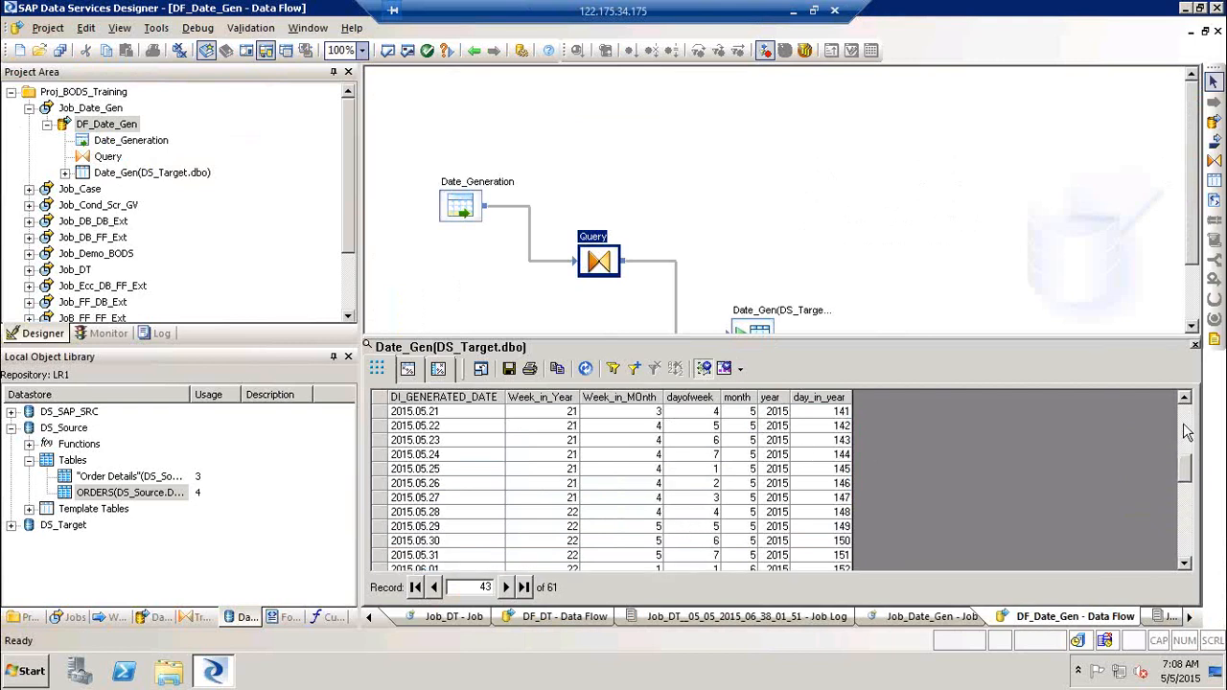
left_click(1187, 432)
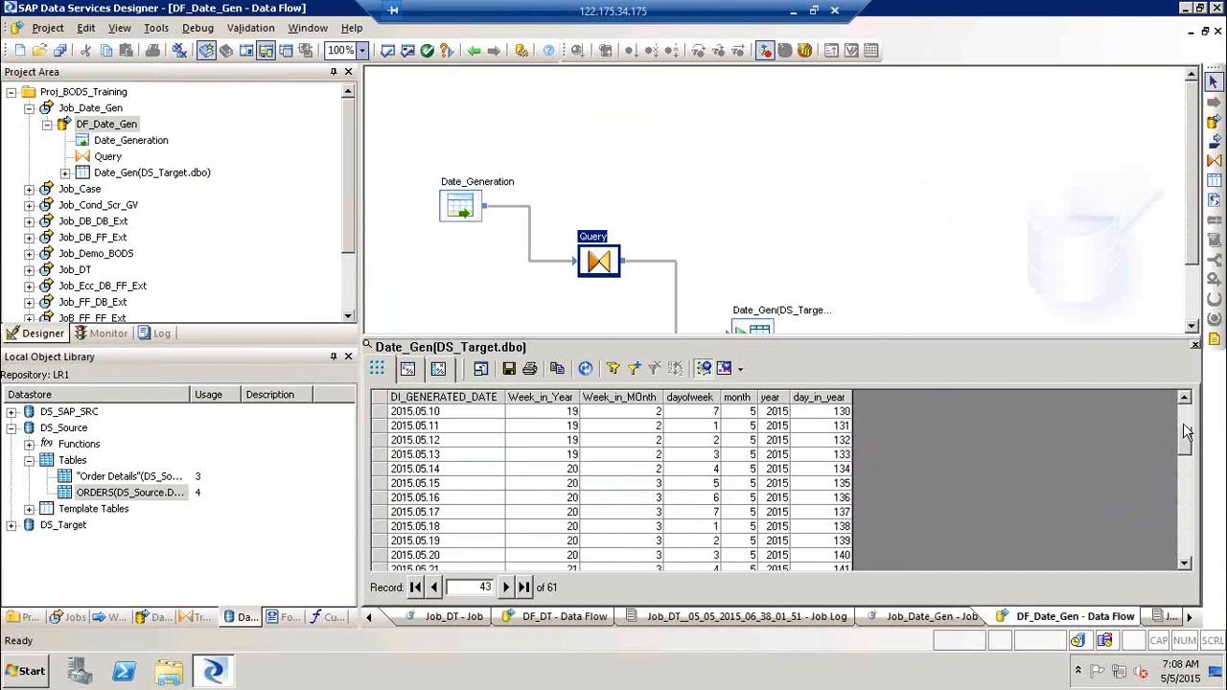
left_click(1187, 432)
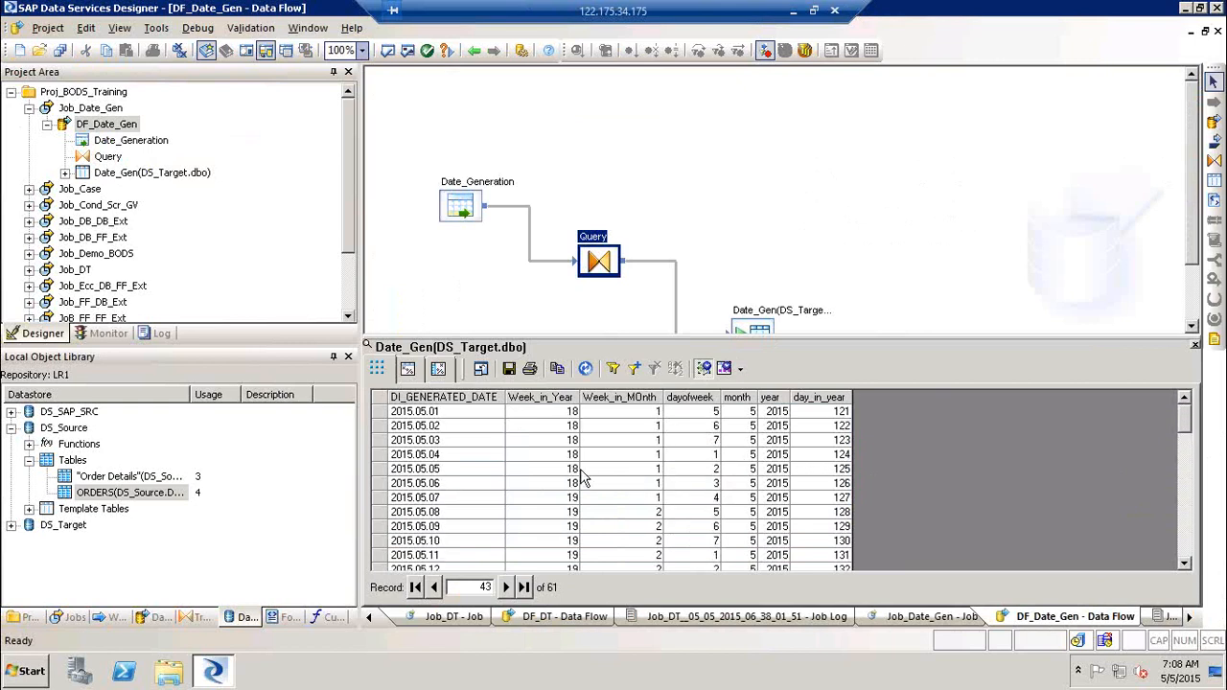
left_click(443, 469)
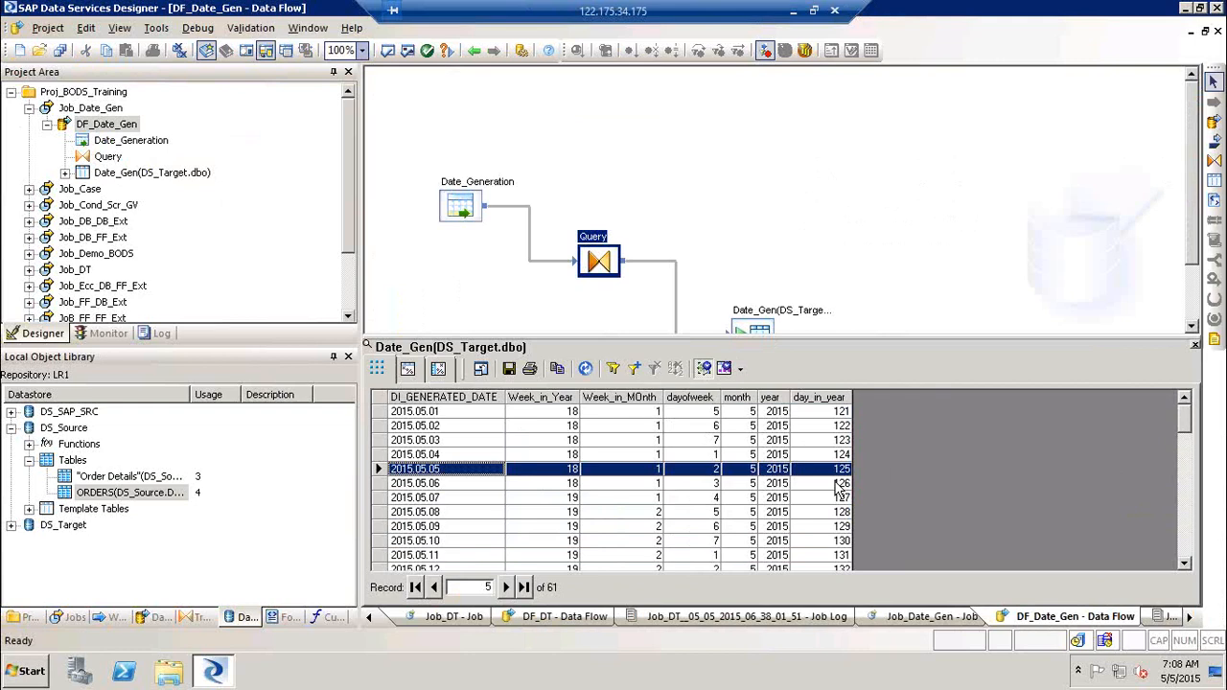
left_click(1194, 346)
Step: Select Date_Generation in the data flow and pick out the Effective_Date transform among the Data Integrator transforms
left_click_drag(416, 155, 523, 364)
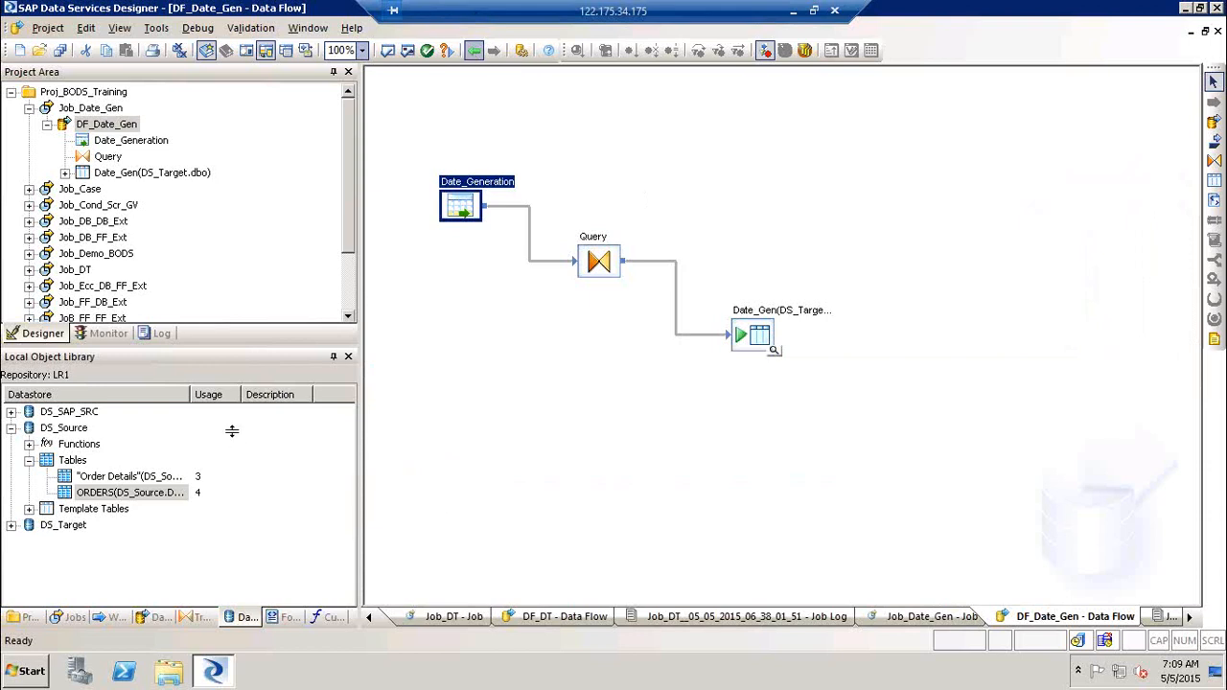
left_click(200, 618)
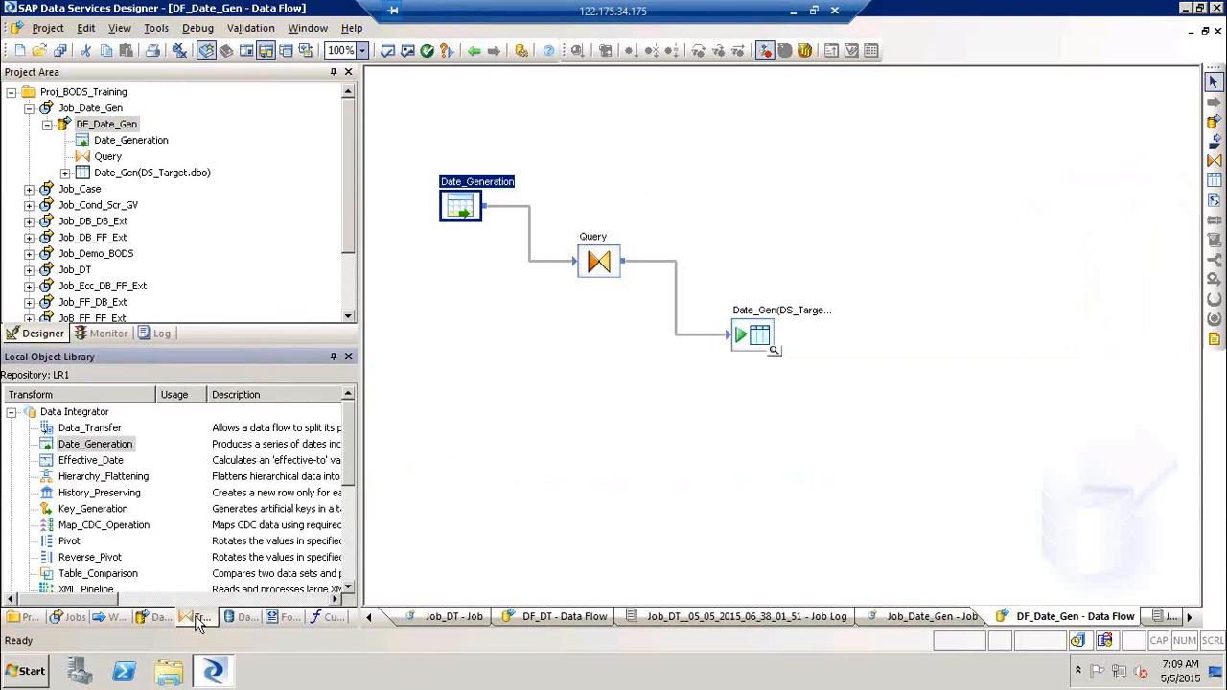
left_click(92, 462)
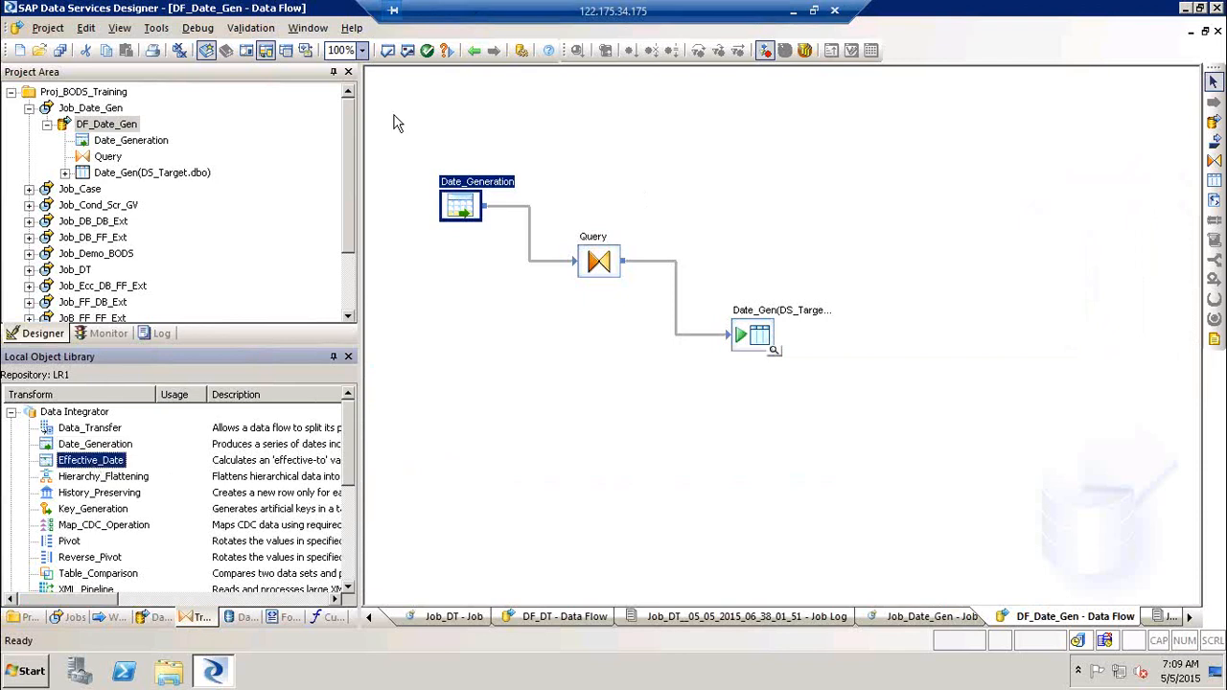
Step: Collapse DF_Date_Gen and Job_Date_Gen in the project tree and close all open workspace windows
left_click(46, 125)
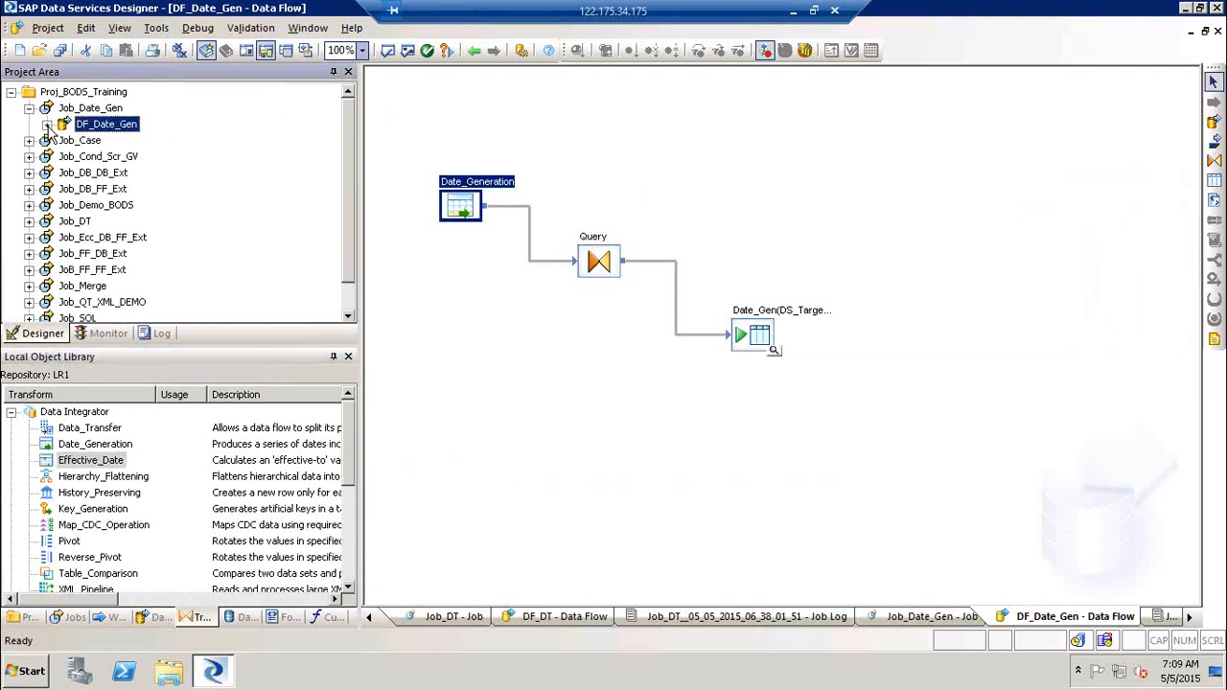
left_click(29, 109)
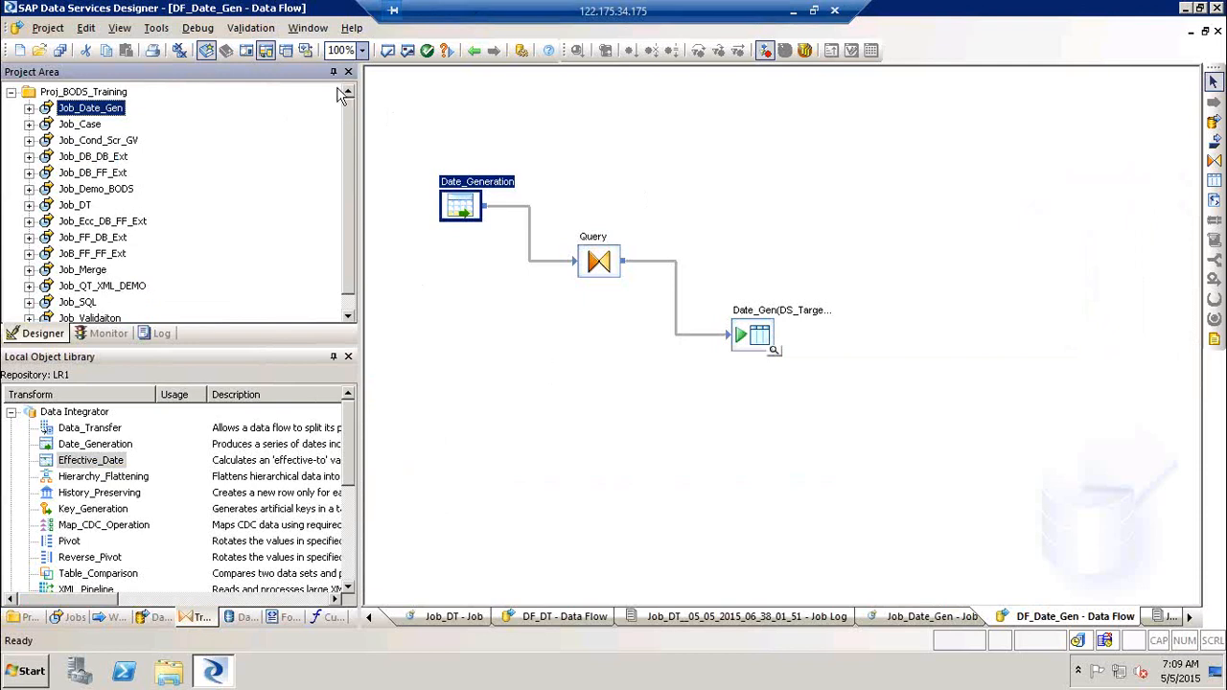
left_click(178, 50)
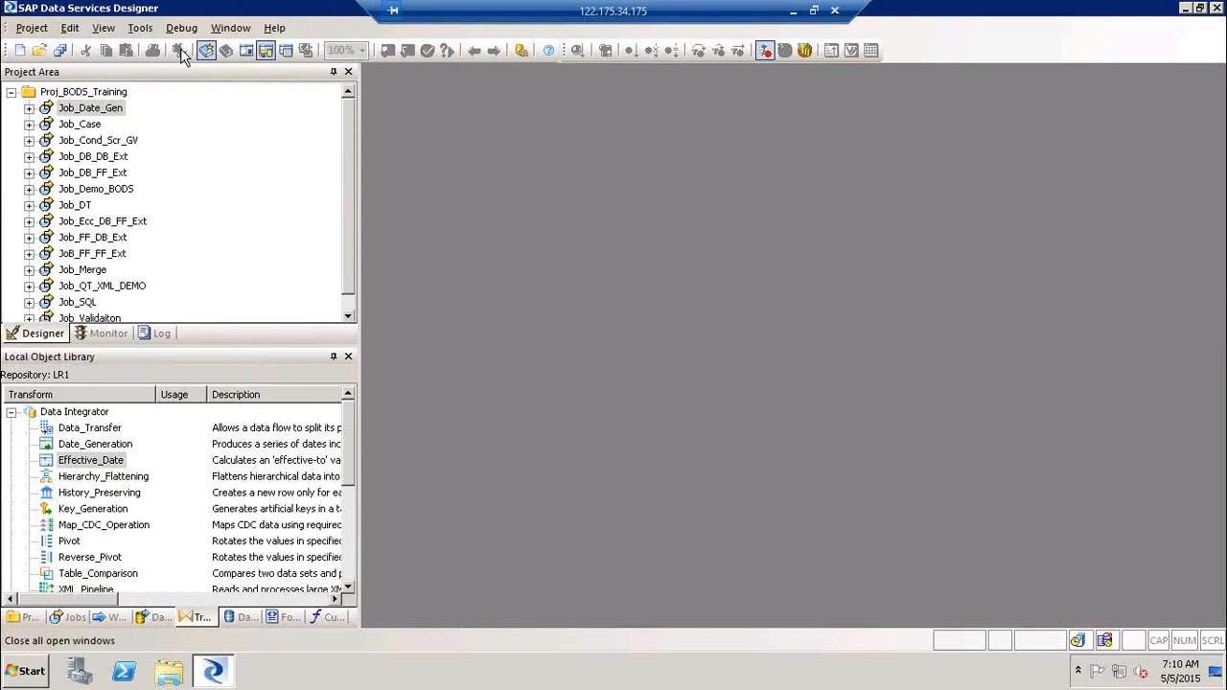
Step: Launch Excel and start with a blank workbook
key("super+r")
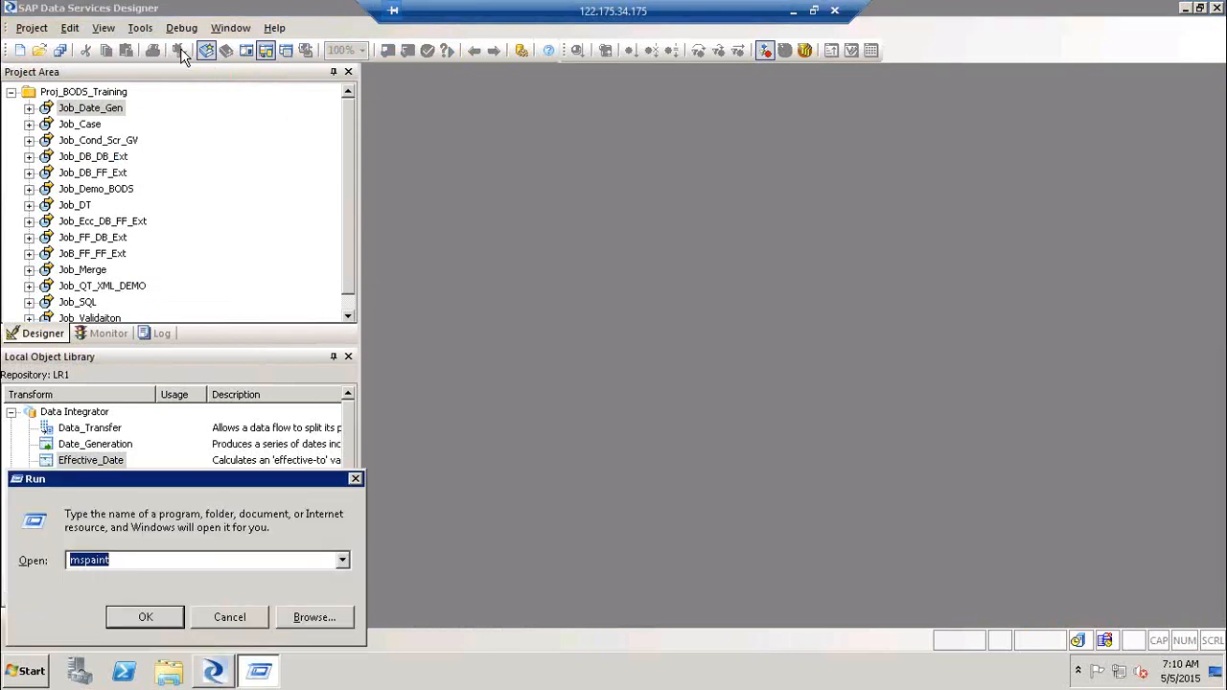
type("excel")
key("Return")
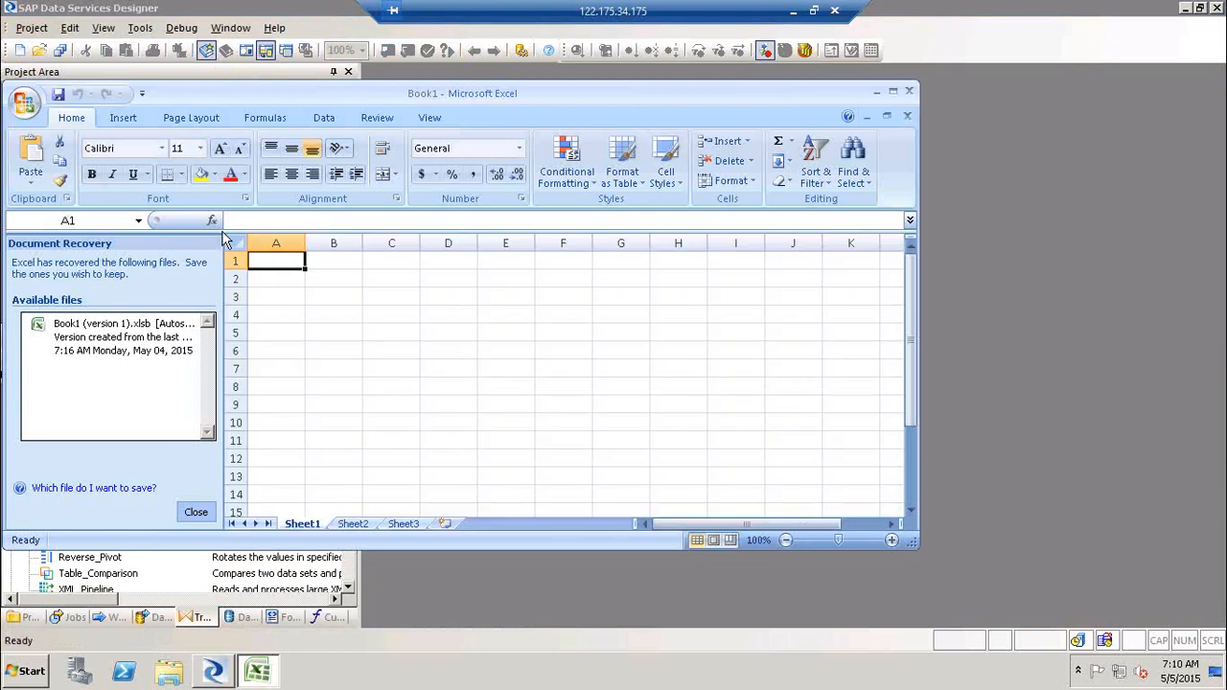
Step: Enter the column headers Fuel, Price and Date in cells B2 to D2
left_click(327, 282)
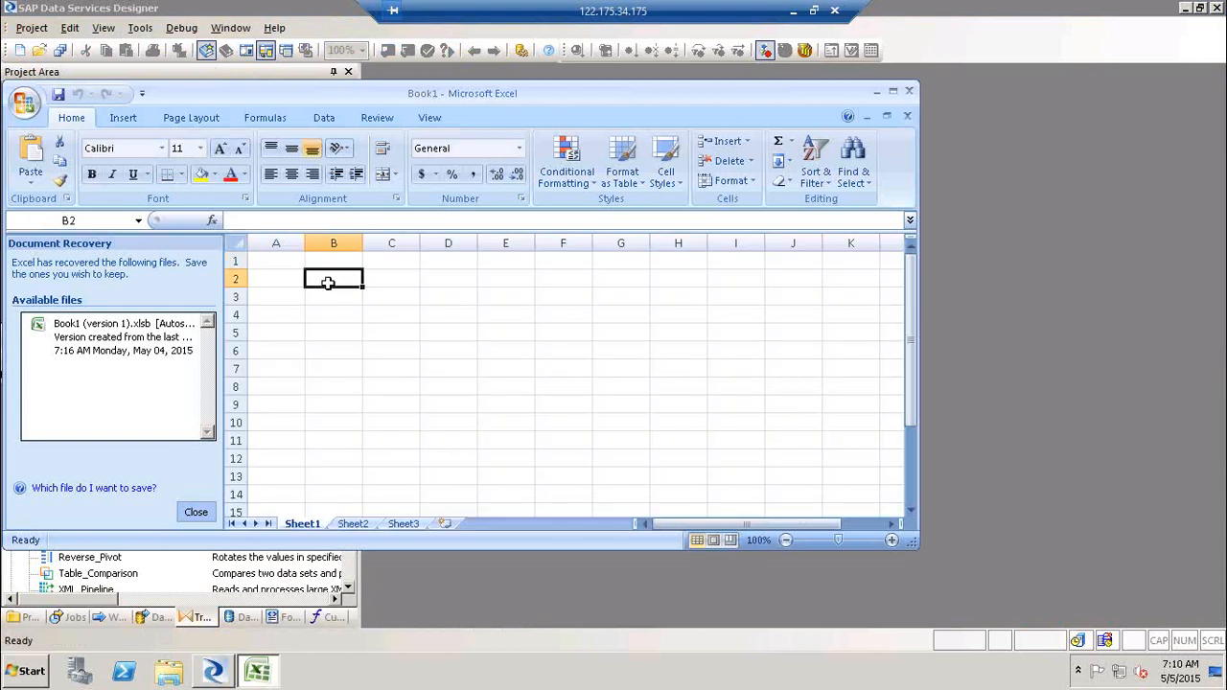
type("F")
type("unc")
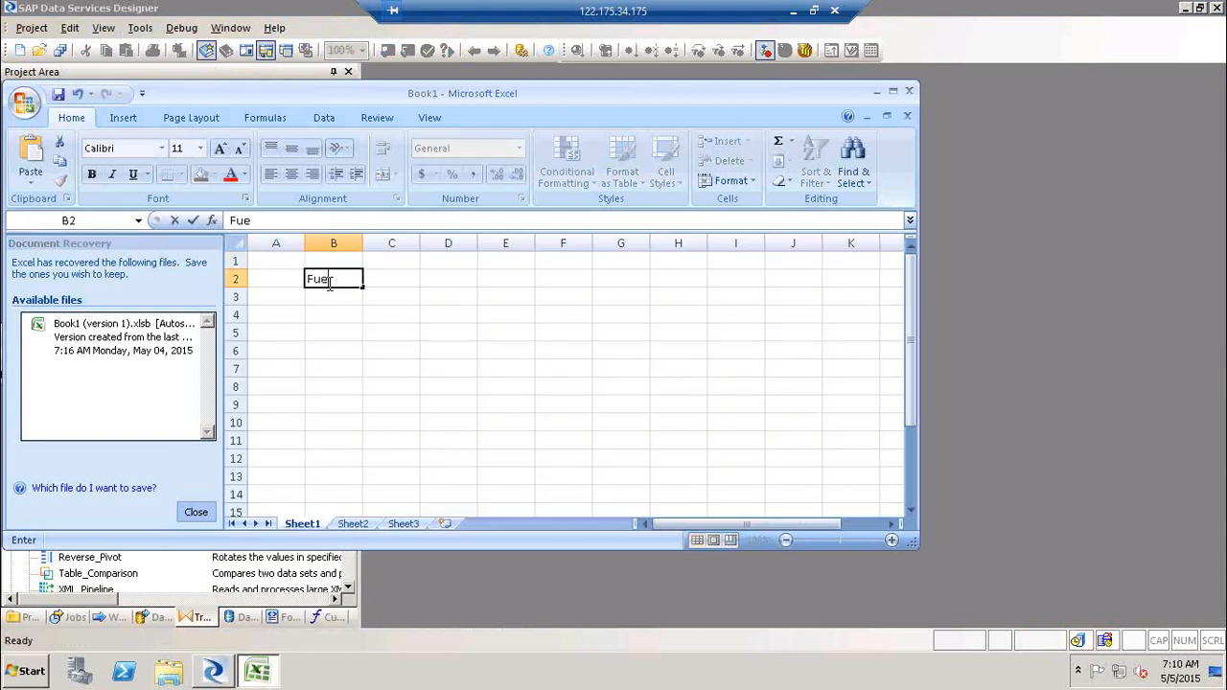
key("Tab")
type("Price")
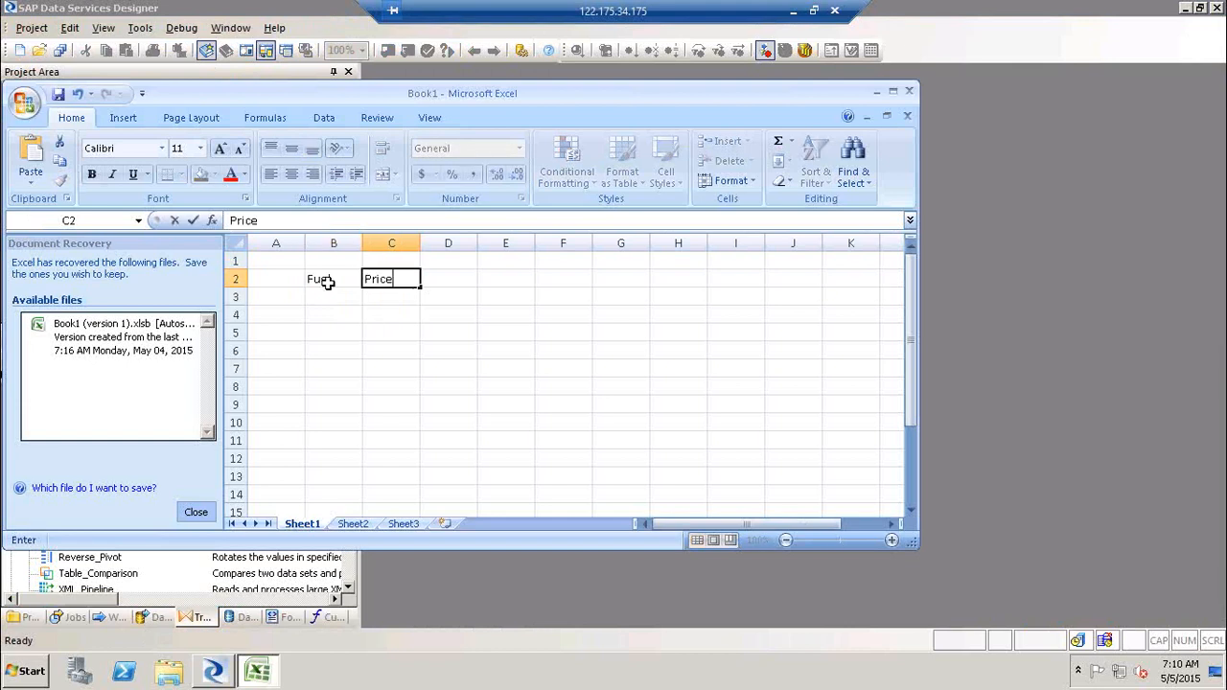
key("Tab")
type("Date")
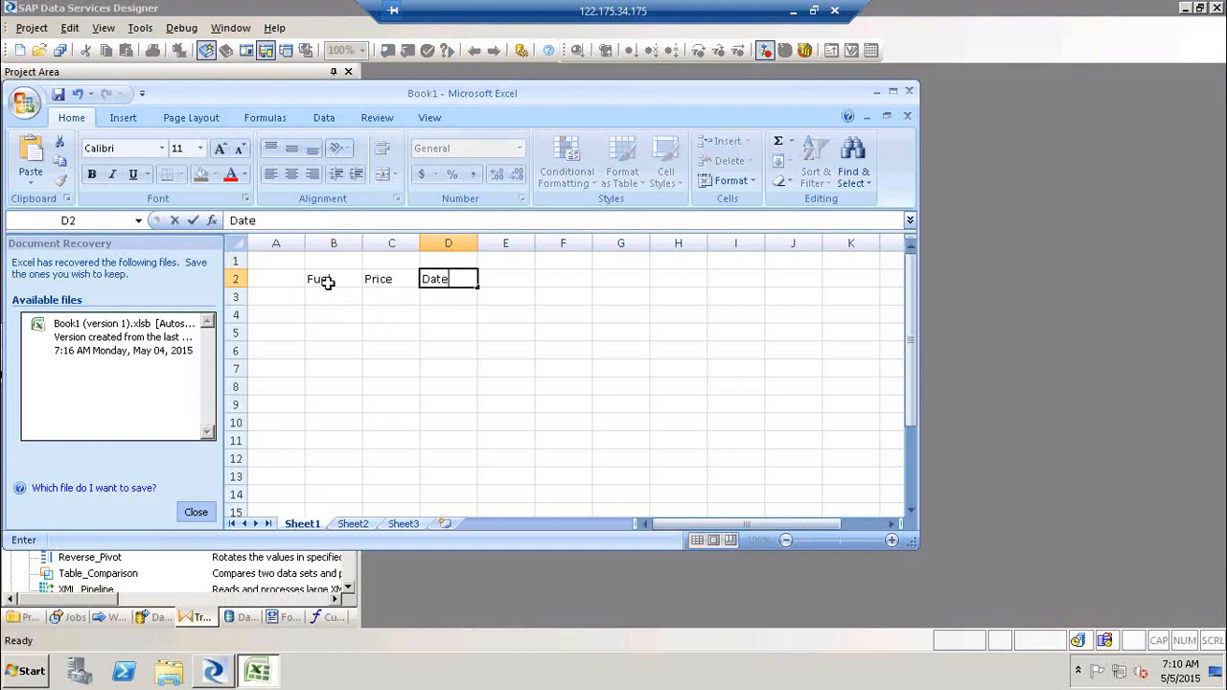
key("Return")
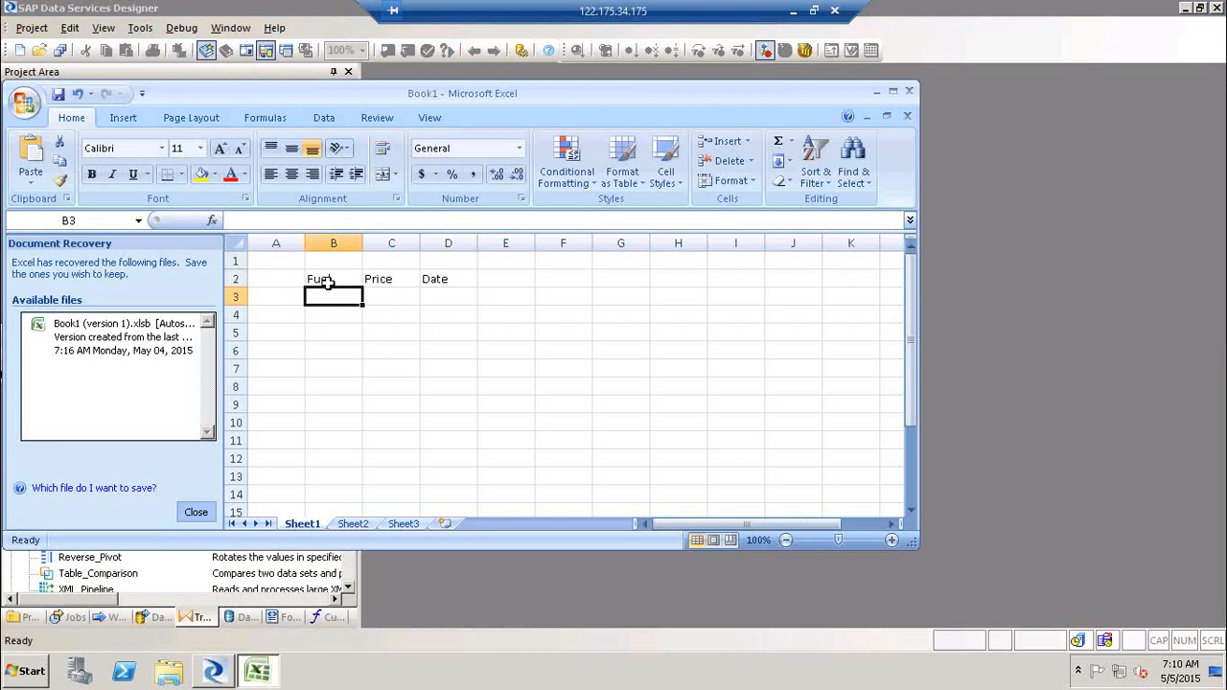
Step: Fill row 3 under the headers with fuel "Petrol;", price 35 and date 1/5/15
type("Prt")
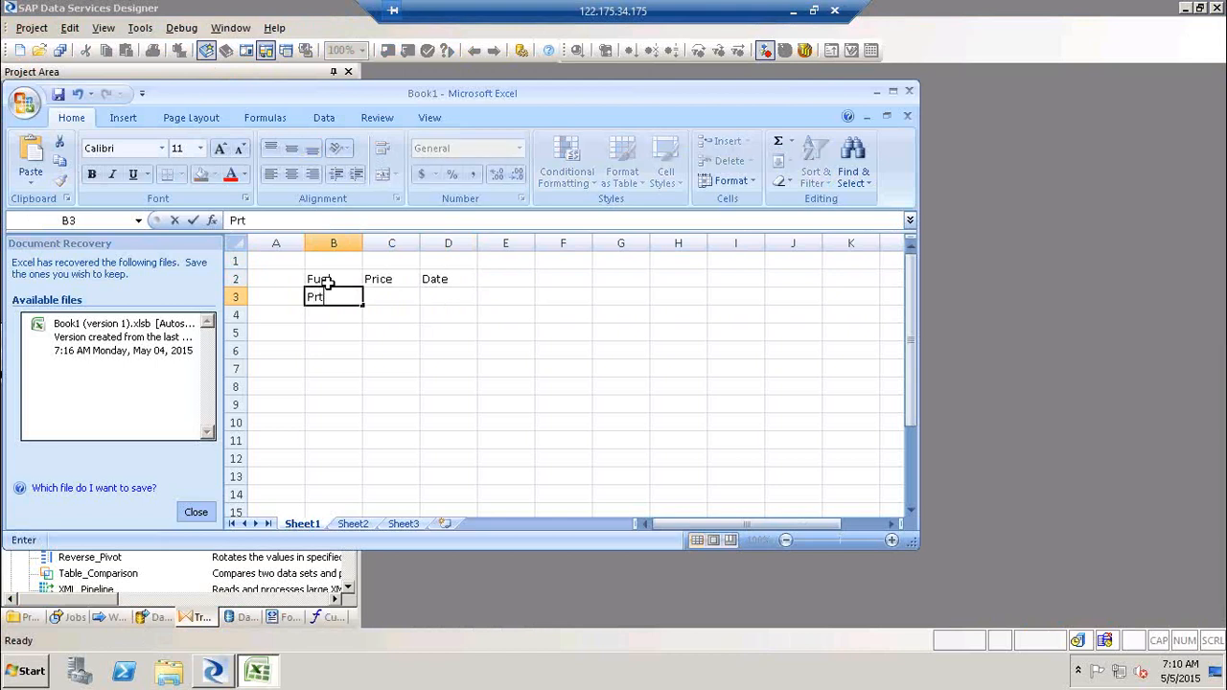
key("BackSpace")
key("BackSpace")
type("etrol;")
key("Tab")
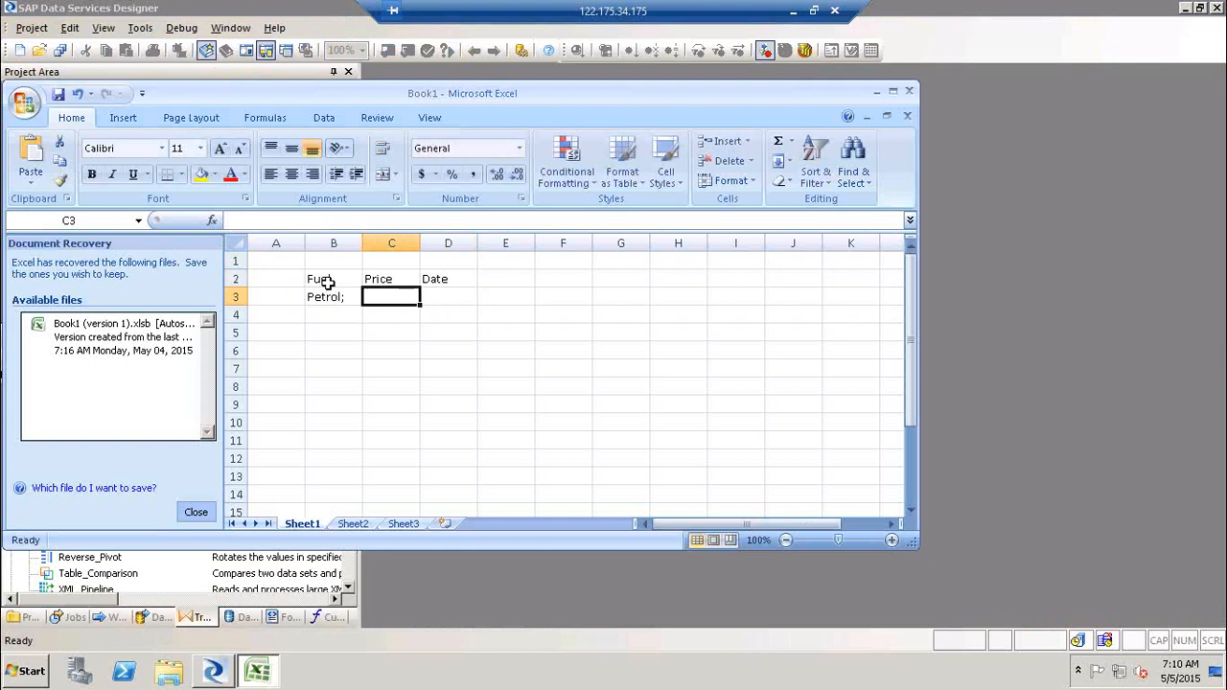
type("38")
key("BackSpace")
type("5")
key("Tab")
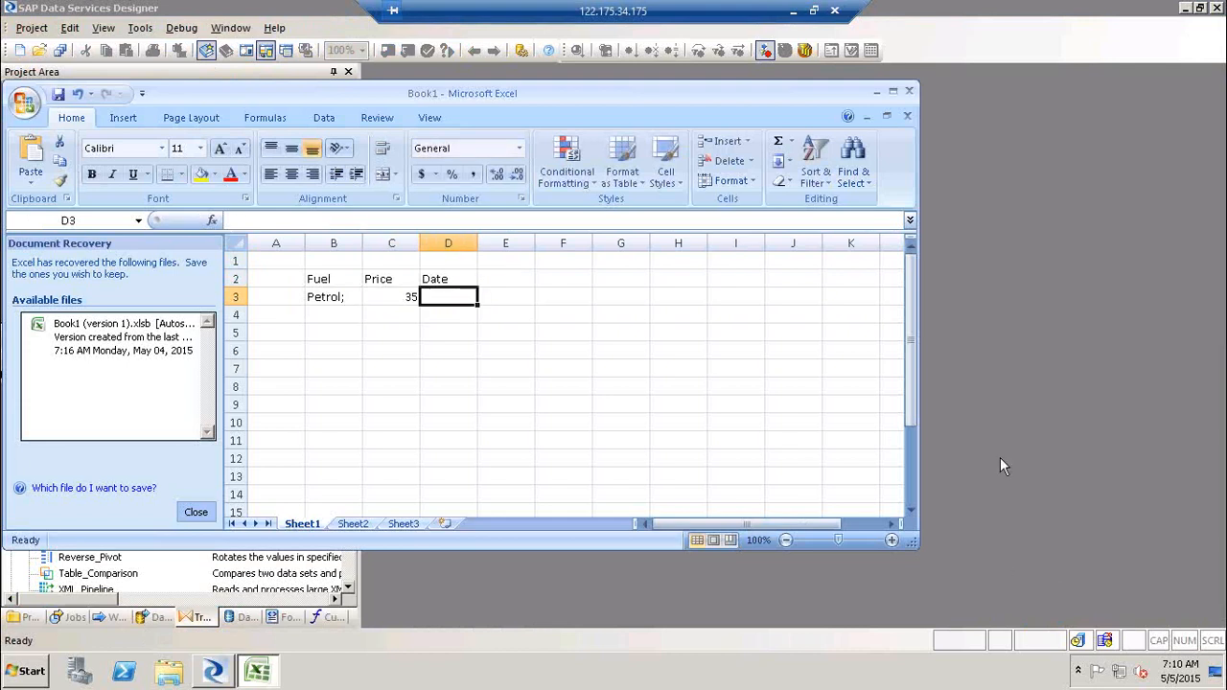
type("1/5/15")
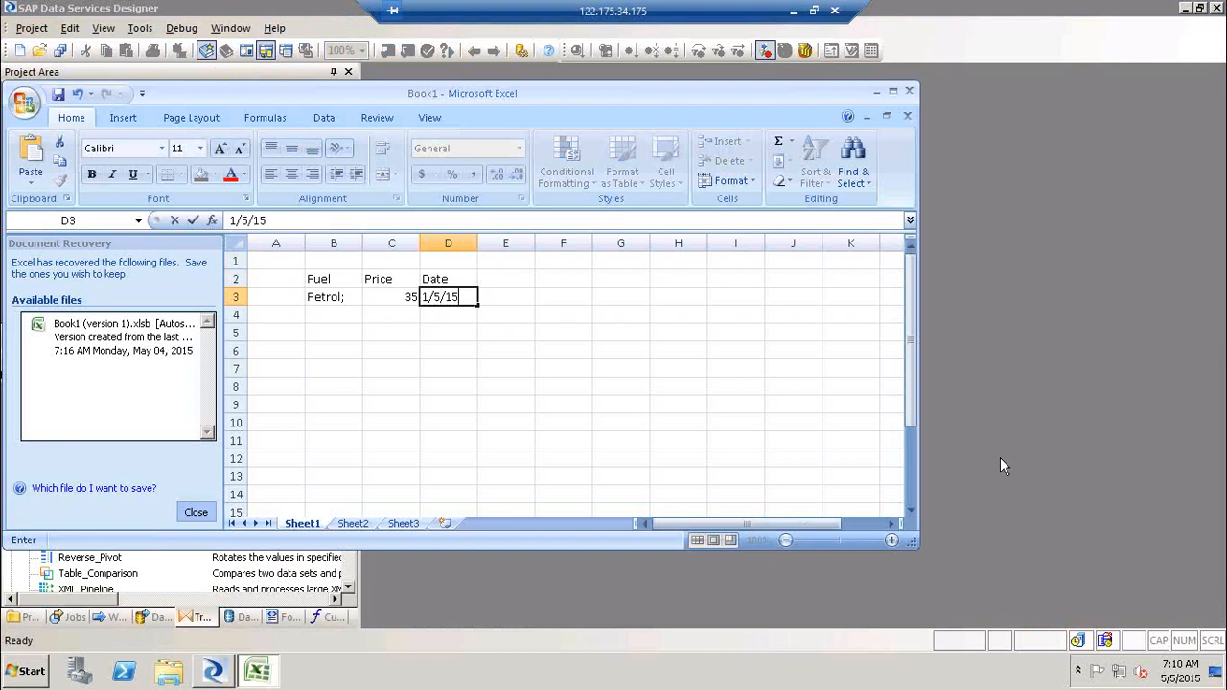
left_click(336, 314)
left_click(337, 298)
type("c")
key("Return")
left_click(337, 298)
key("ctrl+z")
Step: Copy the fuel name from B3 to B4 and complete the row with price 38 and date 25/5/2015
key("ctrl+c")
key("Down")
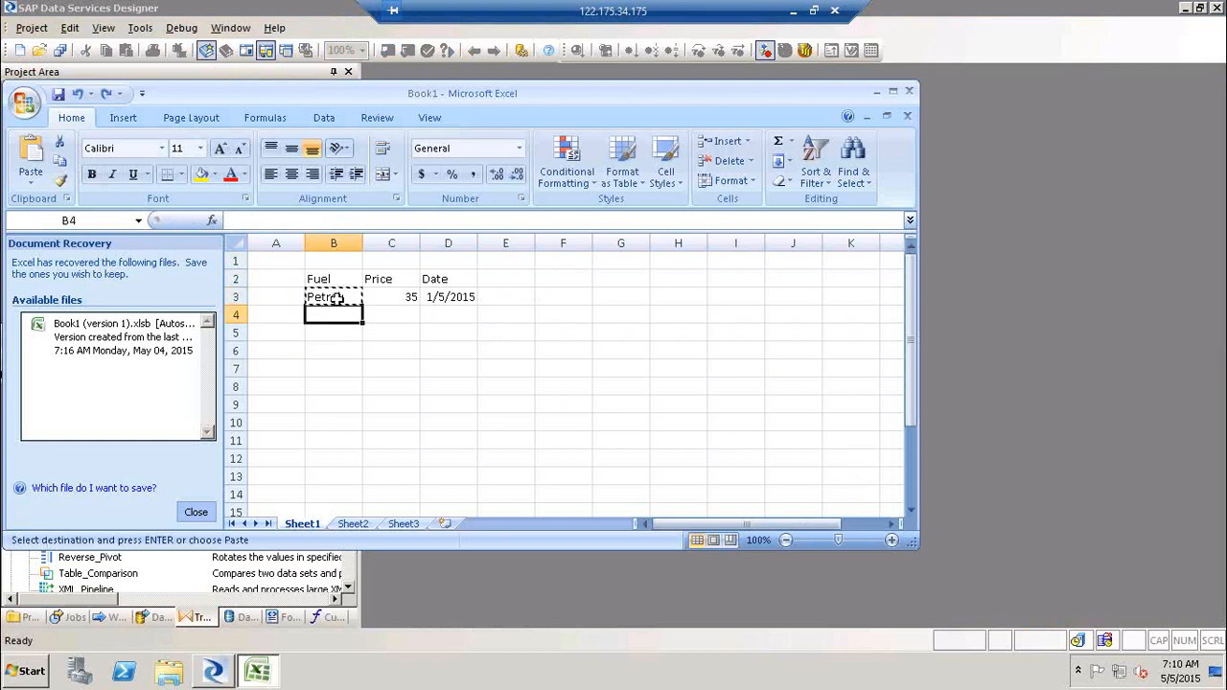
key("ctrl+v")
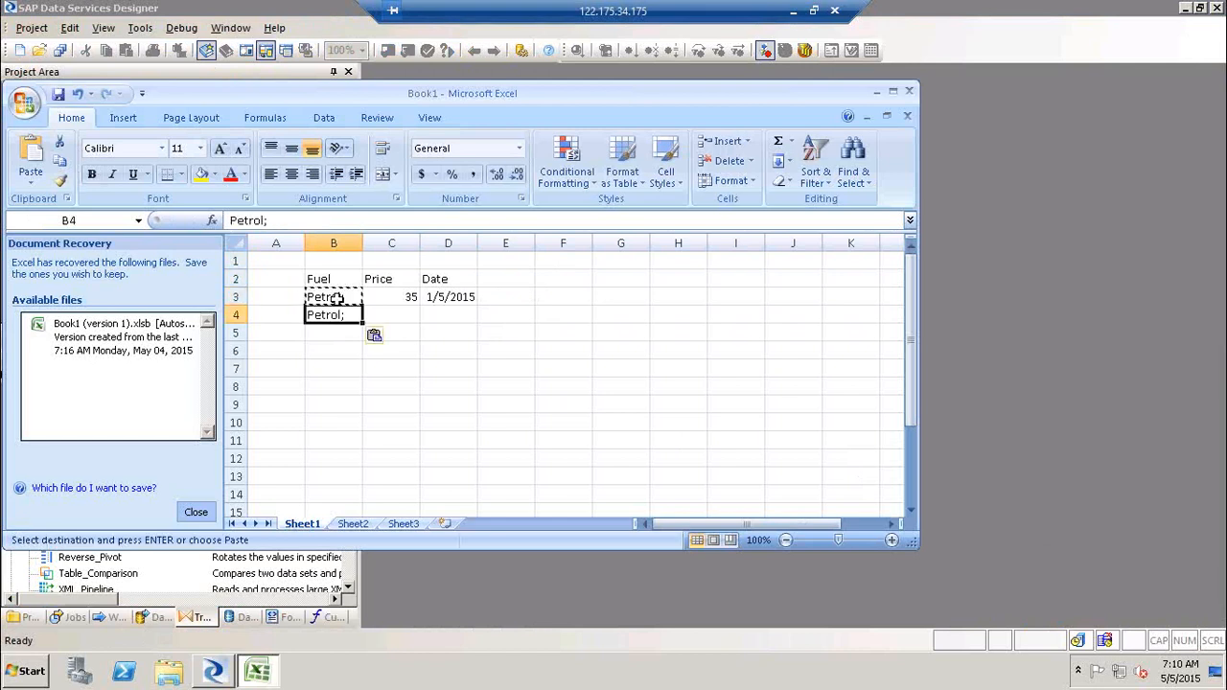
double_click(414, 316)
type("30")
key("Tab")
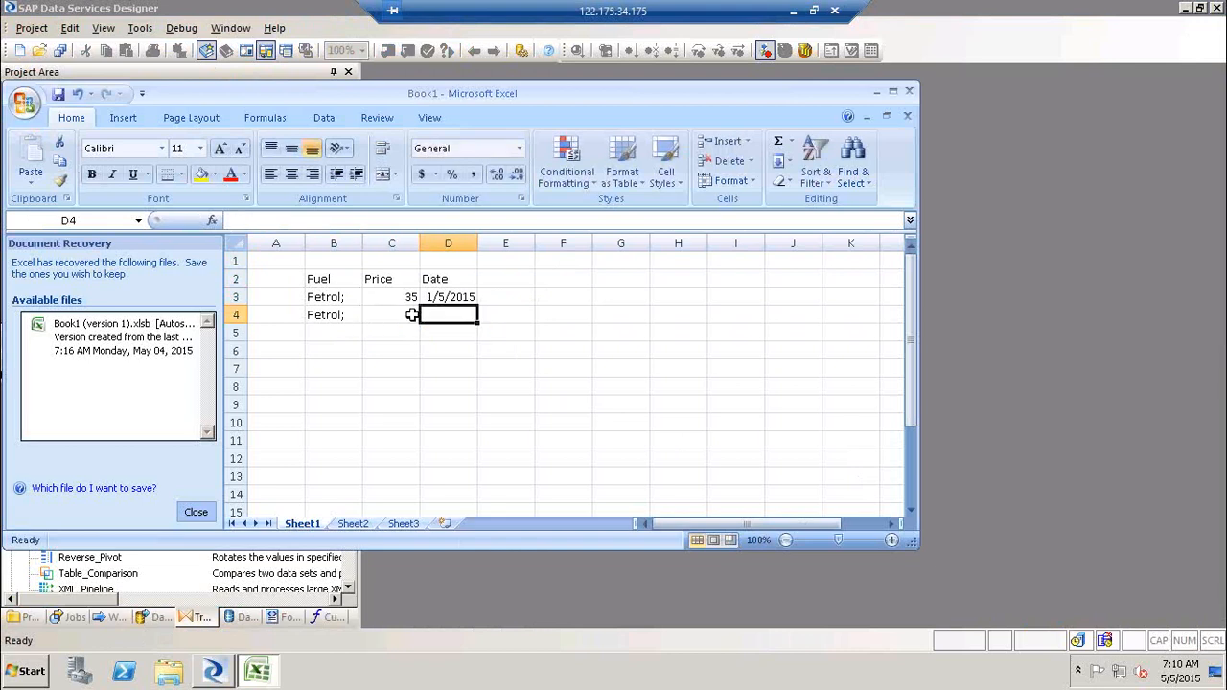
type("25")
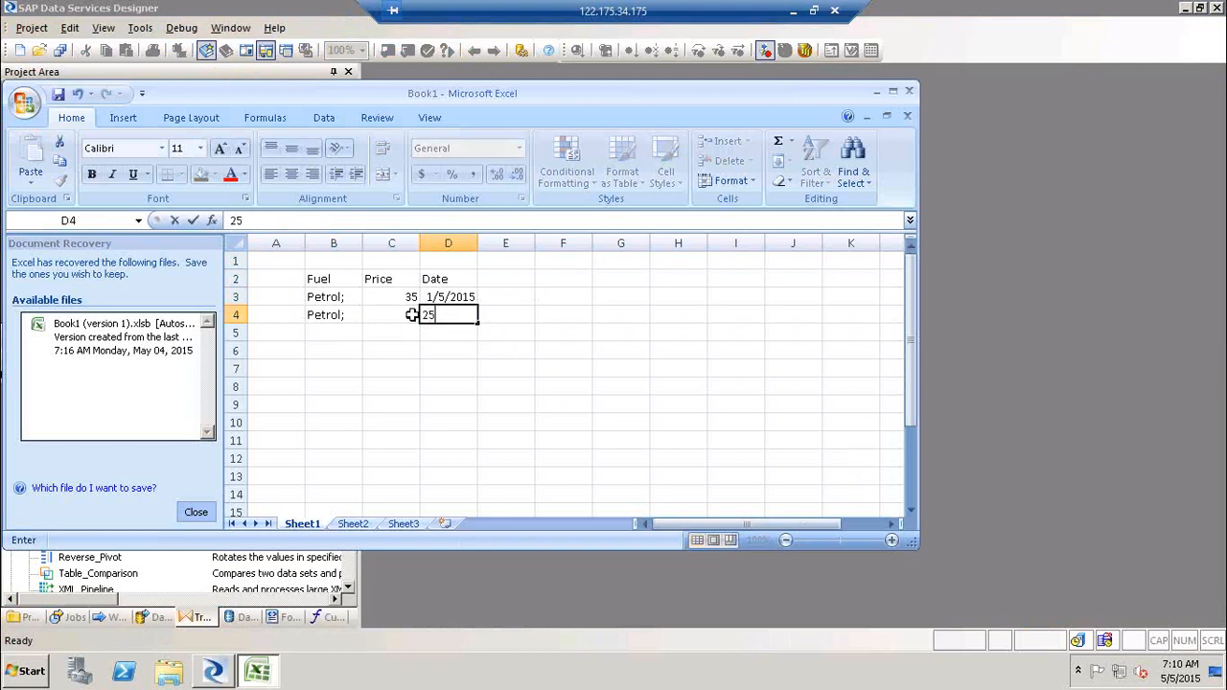
type("/5/2015")
left_click(605, 335)
Step: Copy the fuel name from B4 to B5 and complete the row with price 40 and date 25/6/2015
left_click(314, 330)
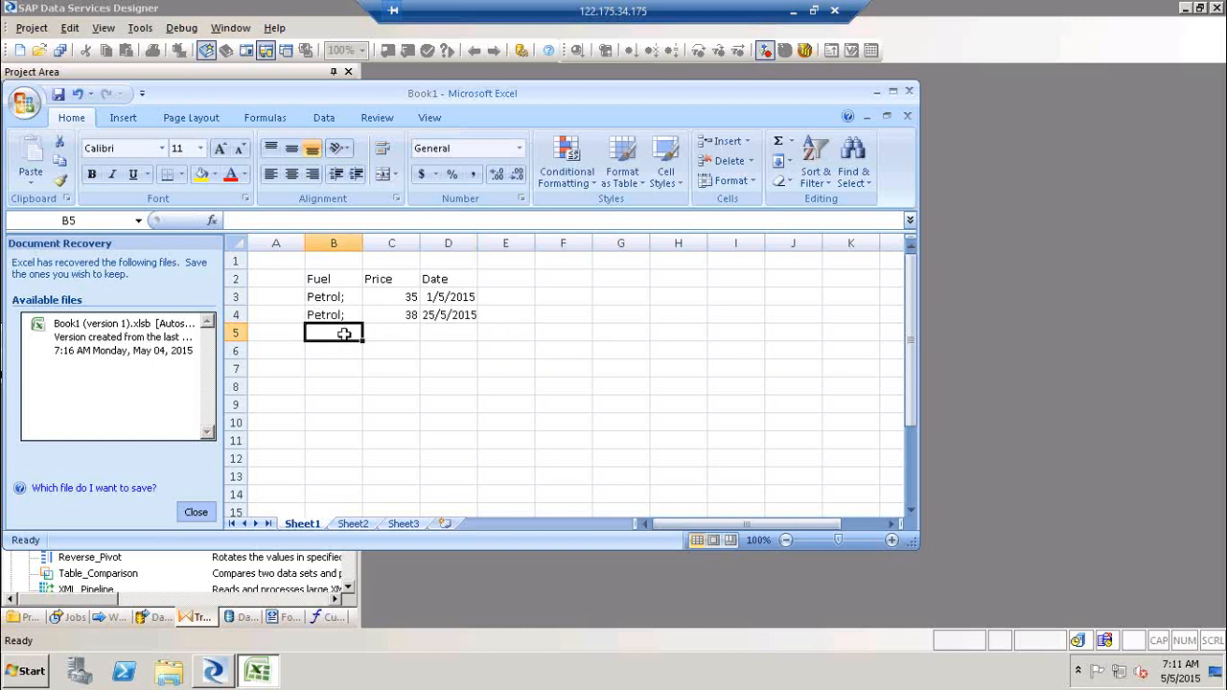
left_click(337, 316)
key("ctrl+c")
key("Down")
key("ctrl+v")
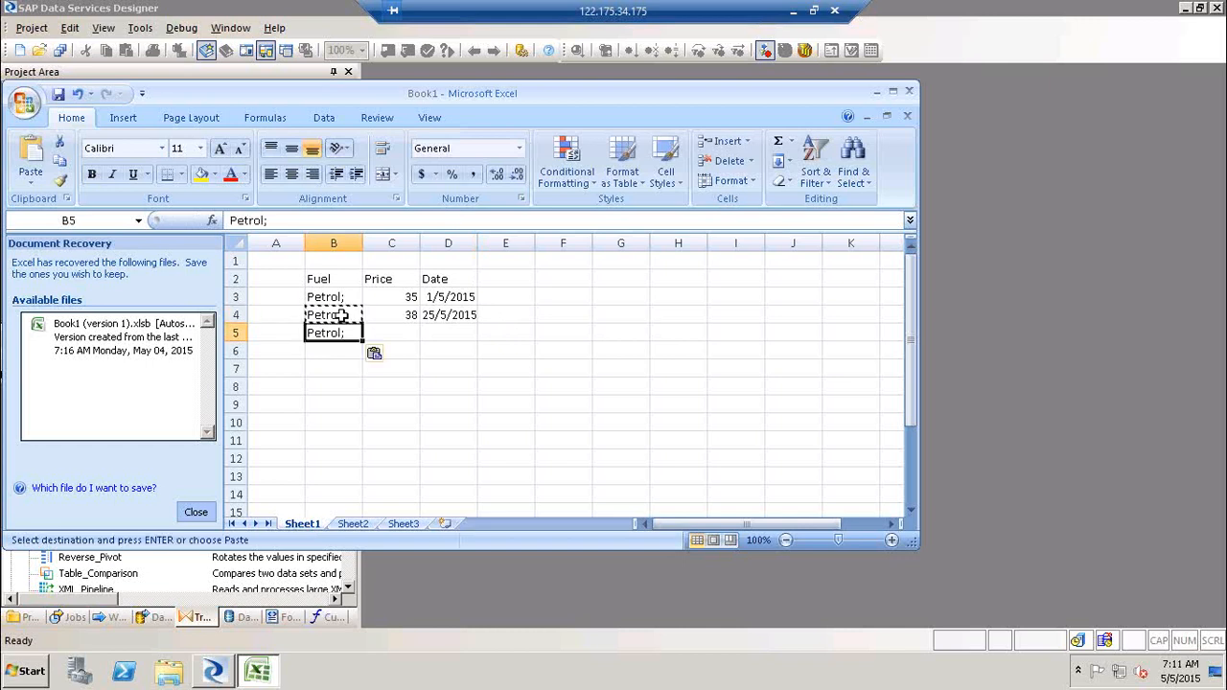
key("Right")
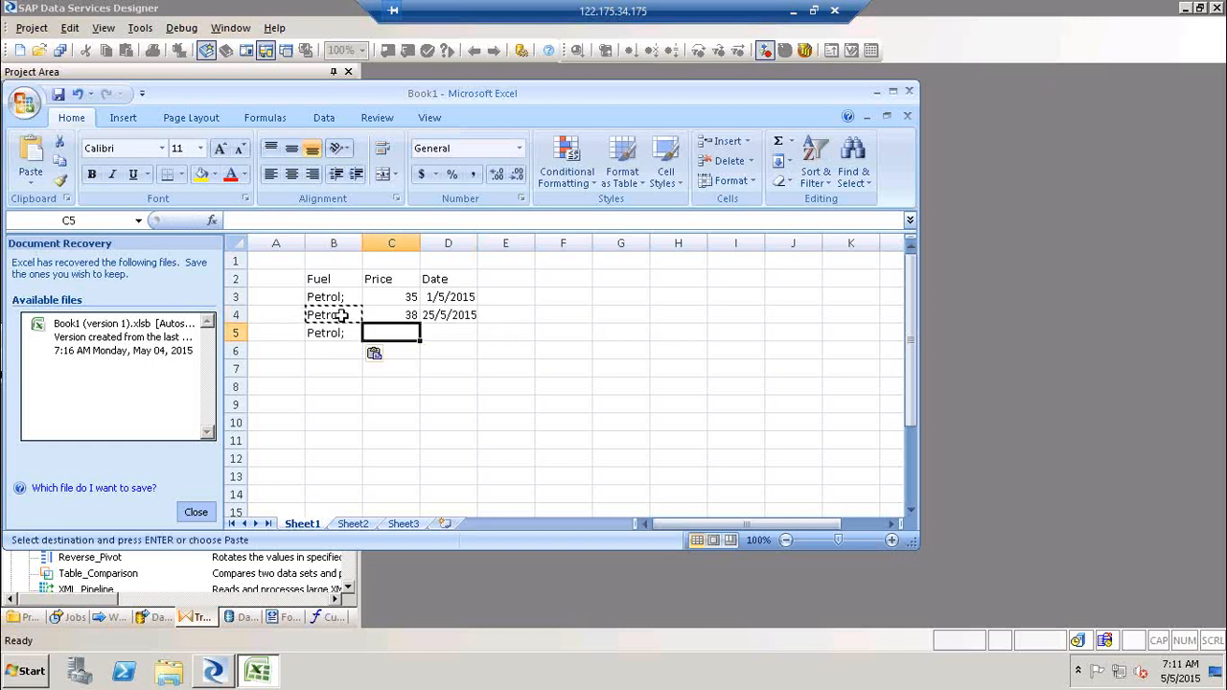
type("40")
key("Right")
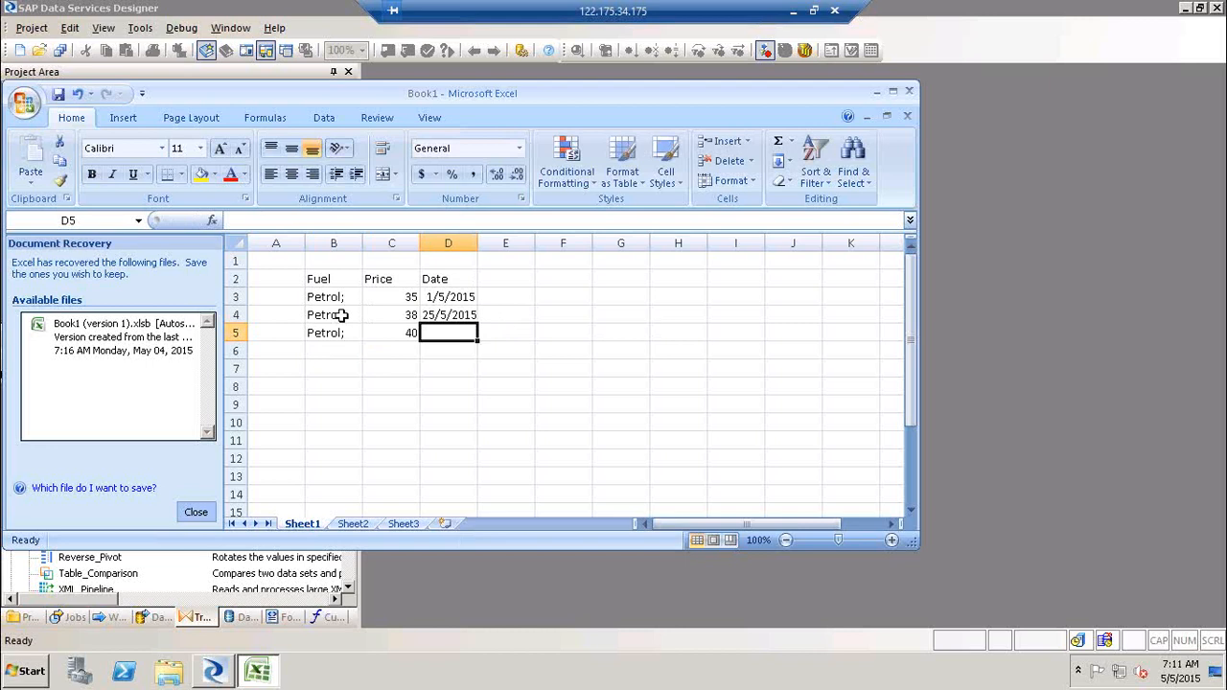
type("25")
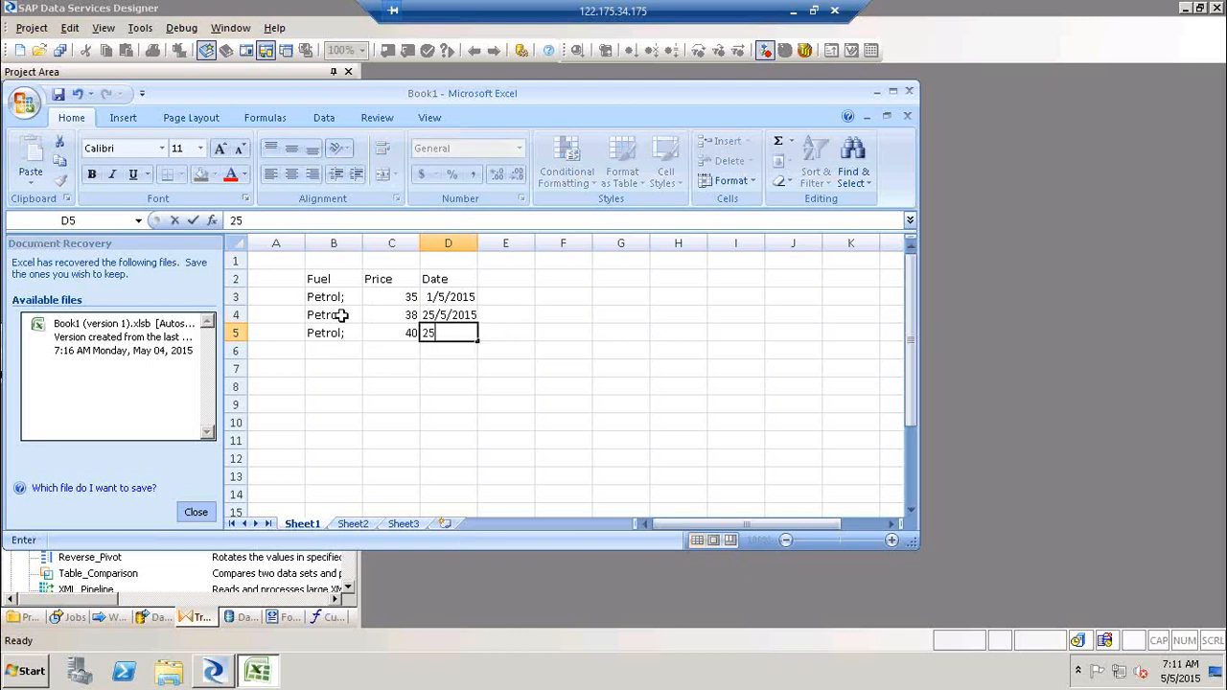
type("/6/201`5")
key("BackSpace")
key("BackSpace")
type("5")
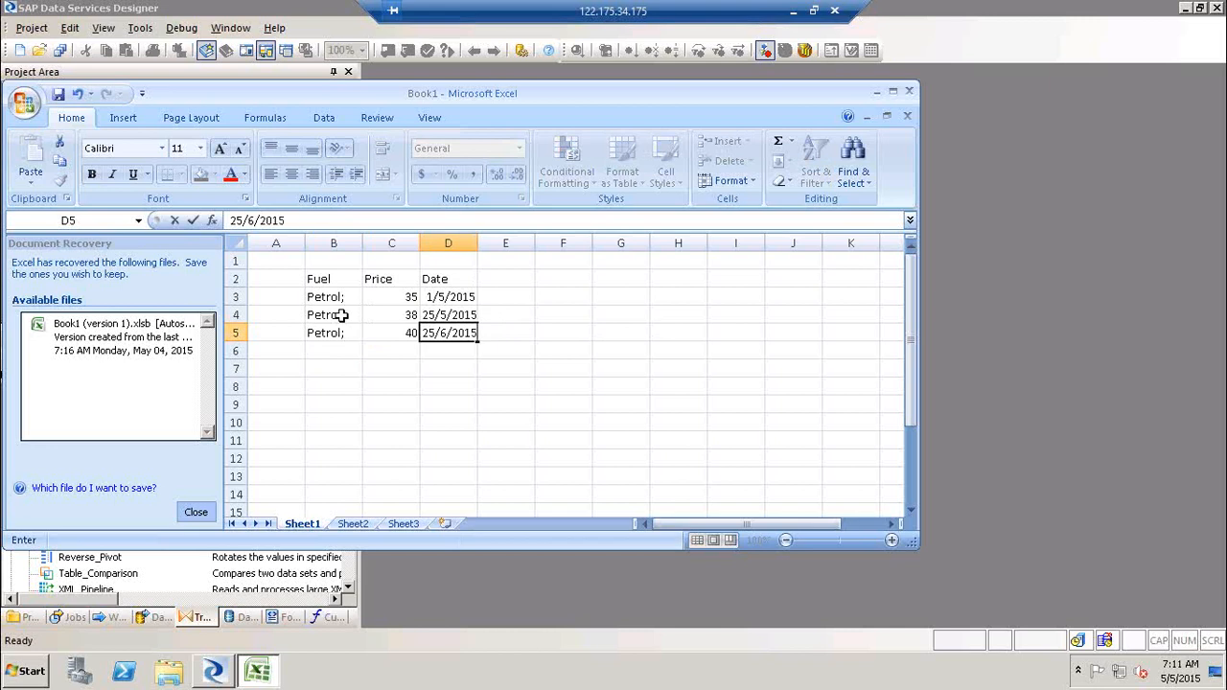
left_click(473, 429)
Step: Start a second table beside the first by entering "Pertol" in F3 and price 35 in G3
left_click(571, 298)
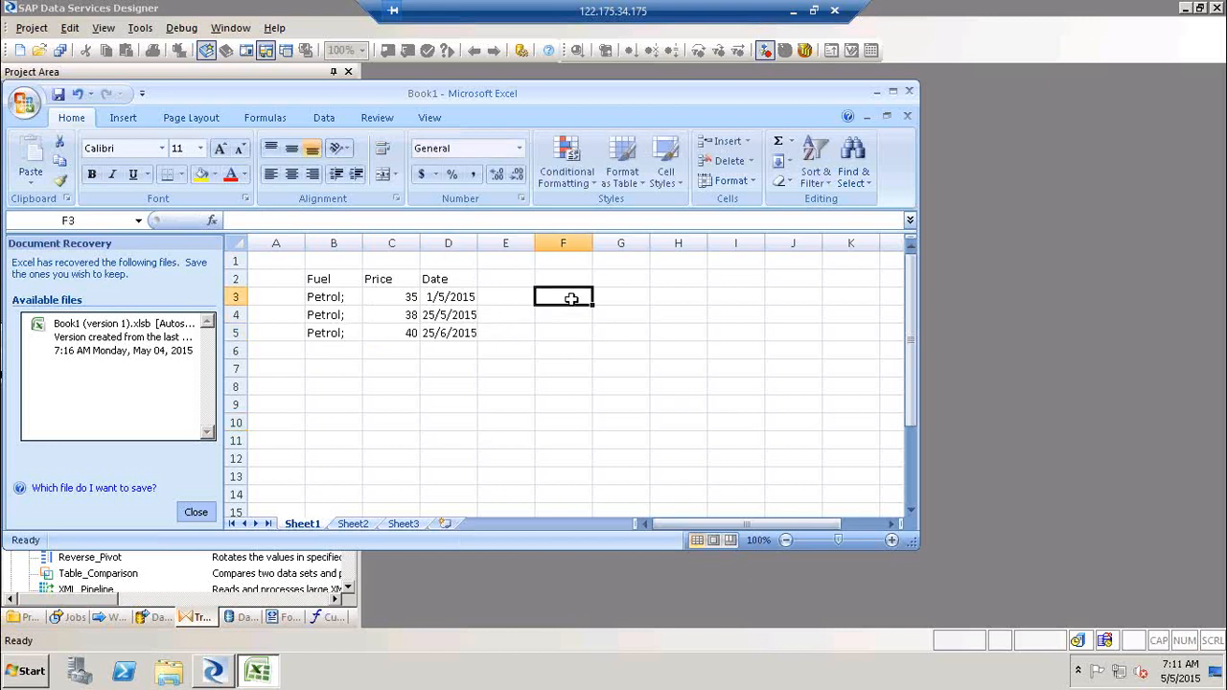
type("Pertol")
key("Tab")
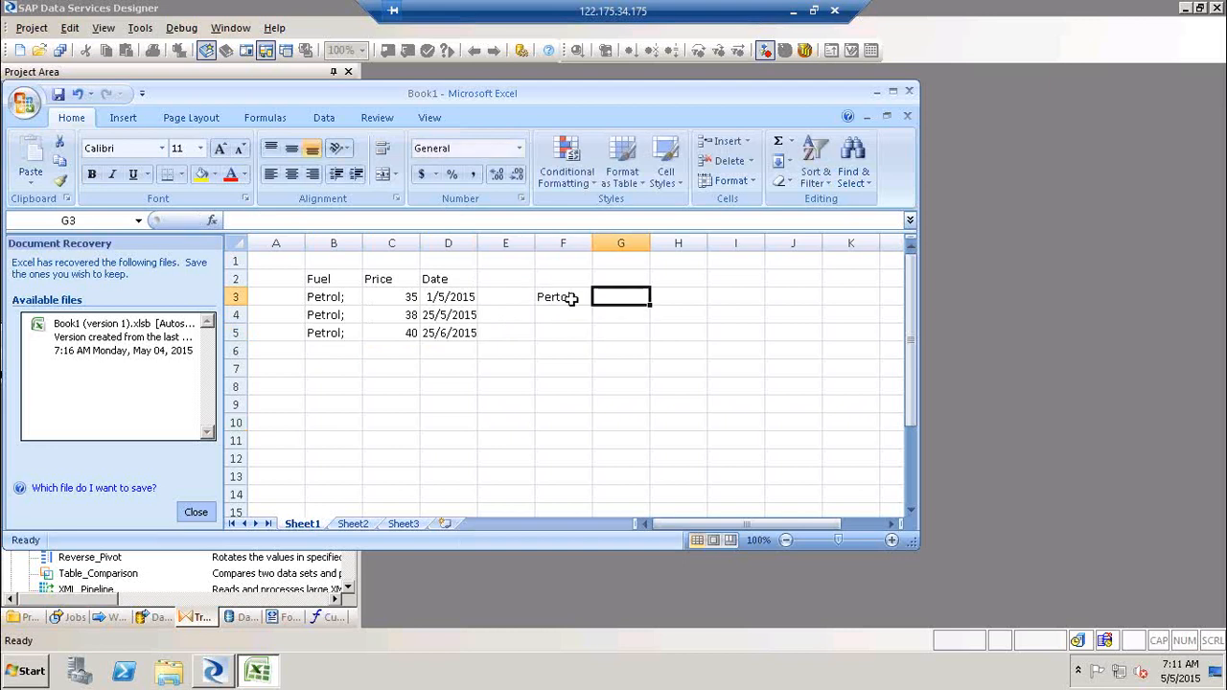
type("35")
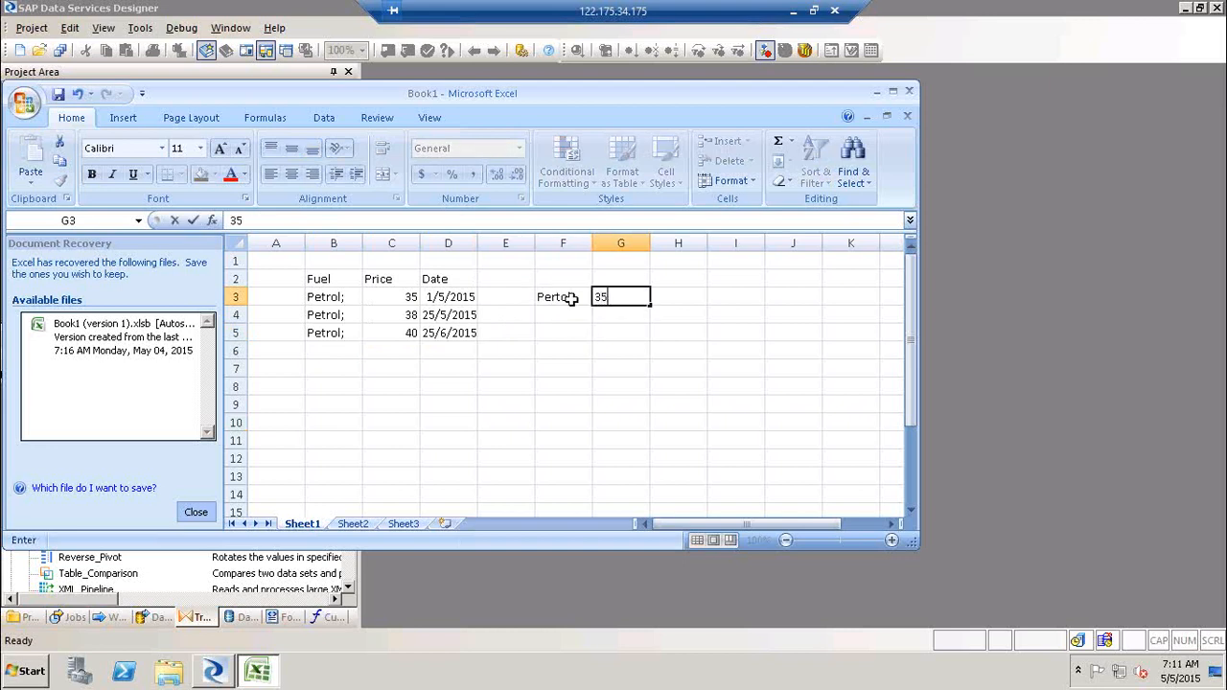
left_click(381, 295)
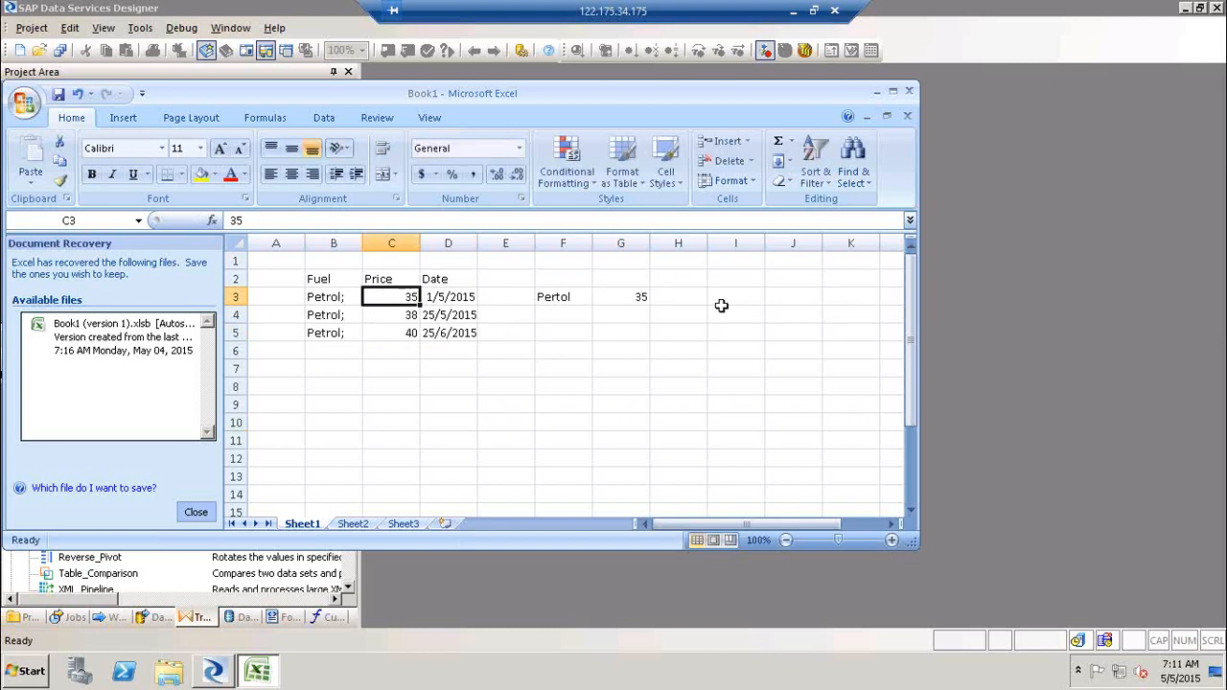
Step: Add the headers "from" and "to" in cells H2 and I2 of the second table
left_click(690, 295)
left_click(690, 285)
type("from")
key("Tab")
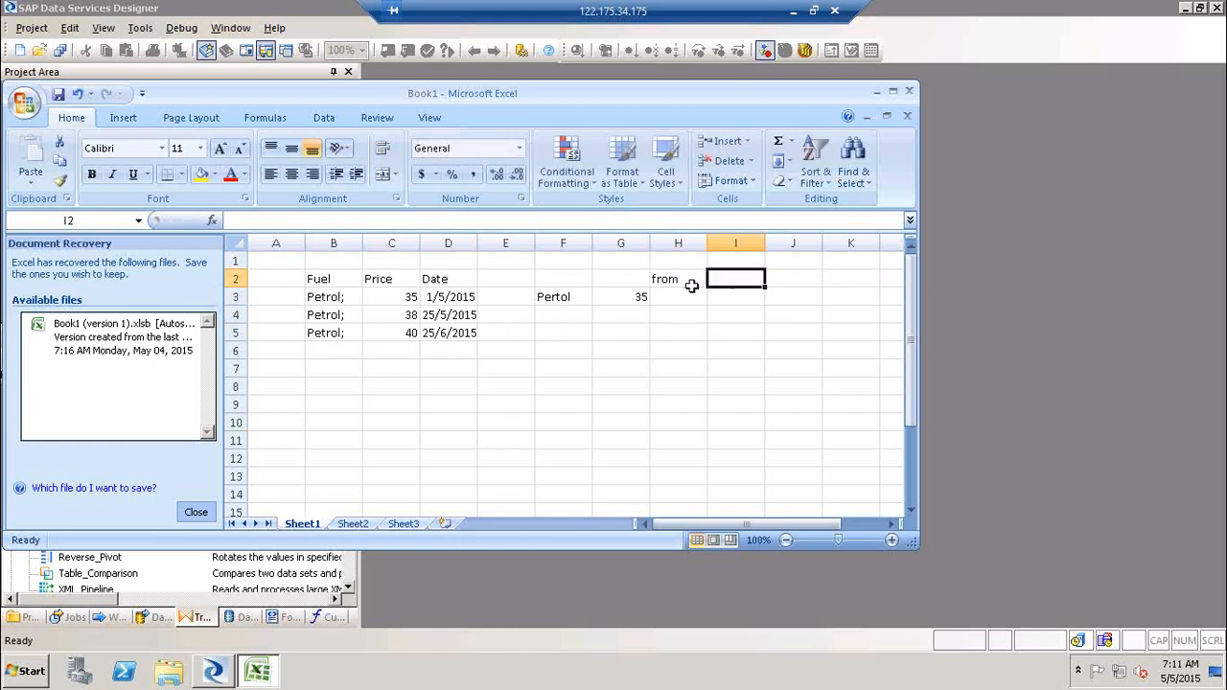
type("to")
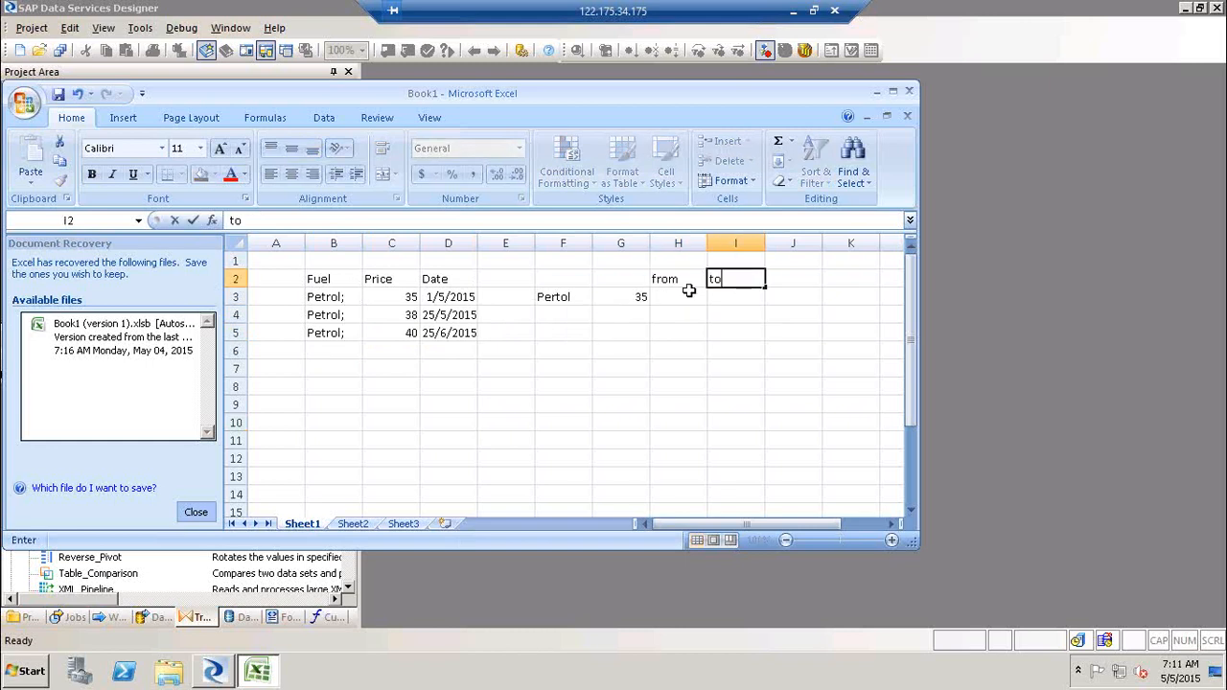
key("Return")
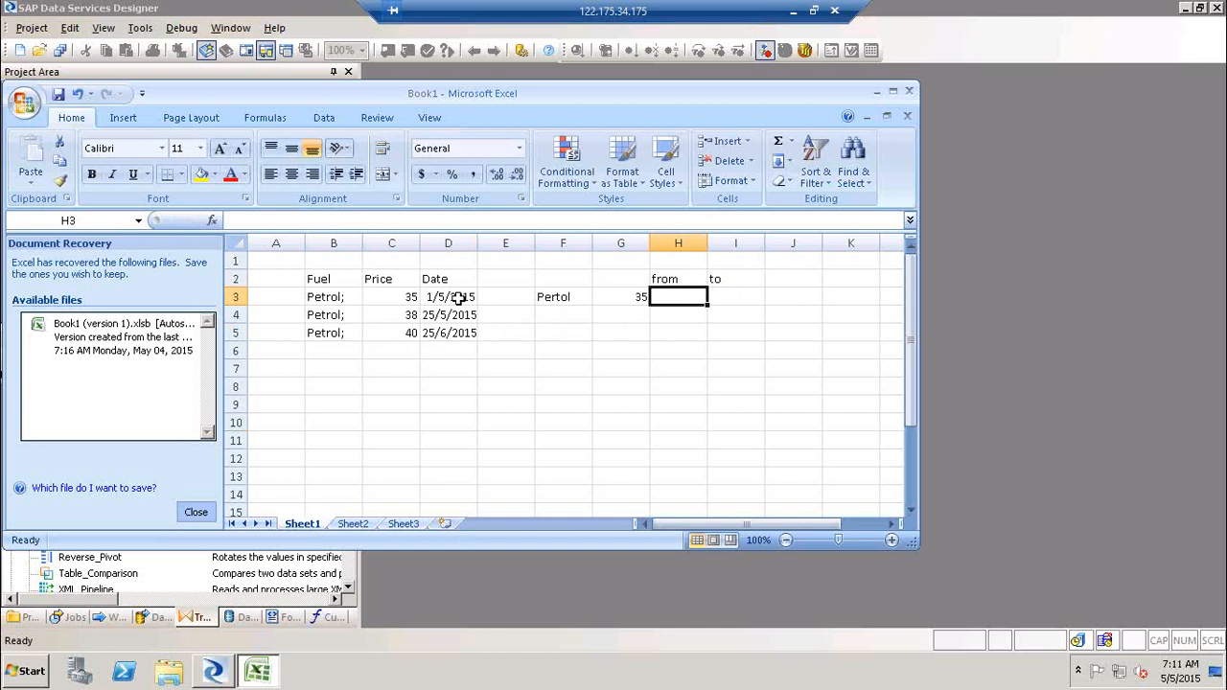
Step: Enter the to date 25/5/15 in I3 and the placeholder xyz in the from cell H3
left_click(732, 294)
type("2")
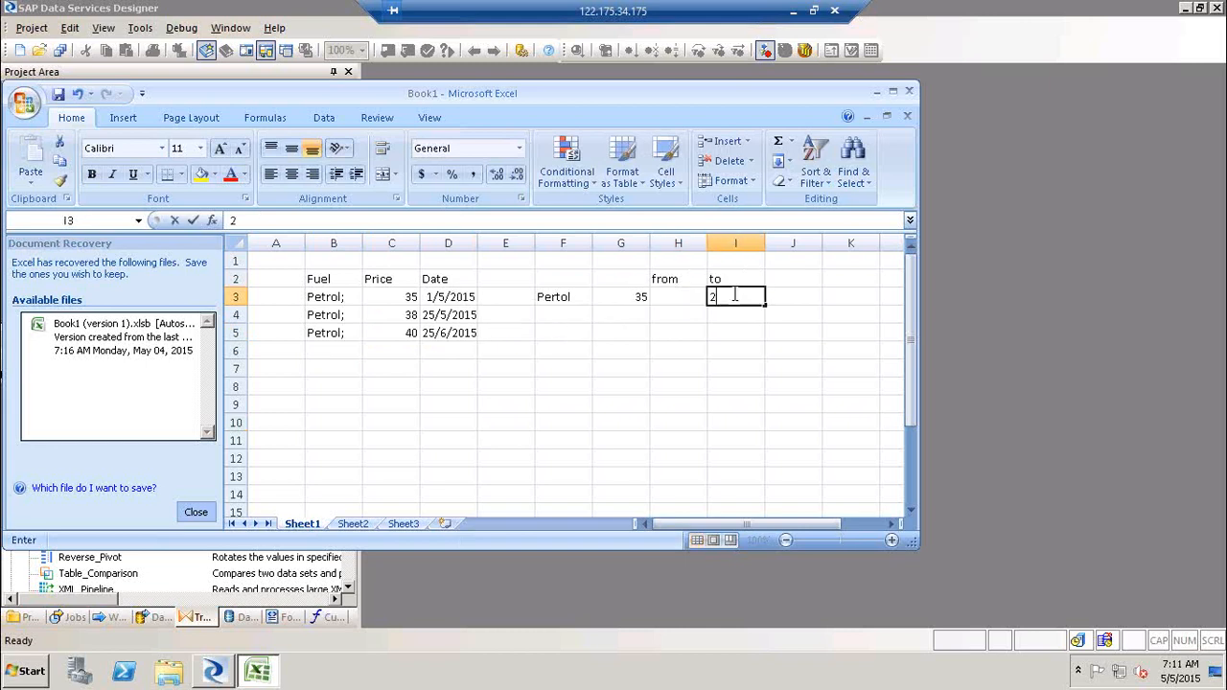
type("5/5/15")
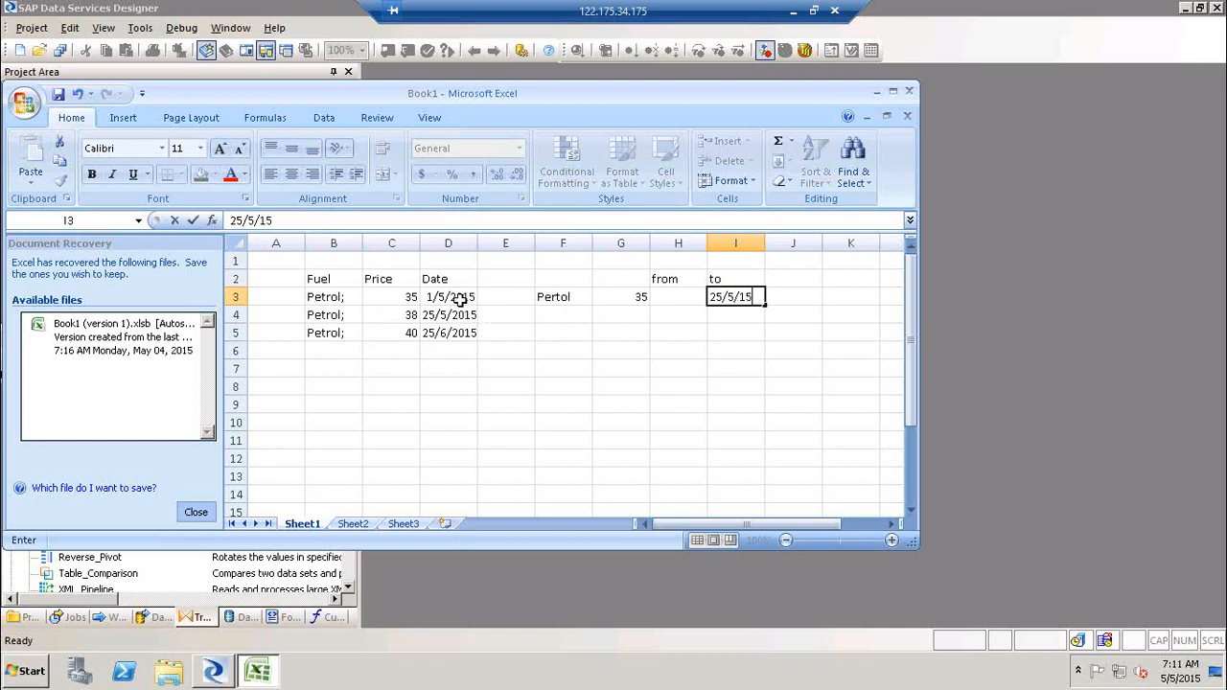
left_click(842, 291)
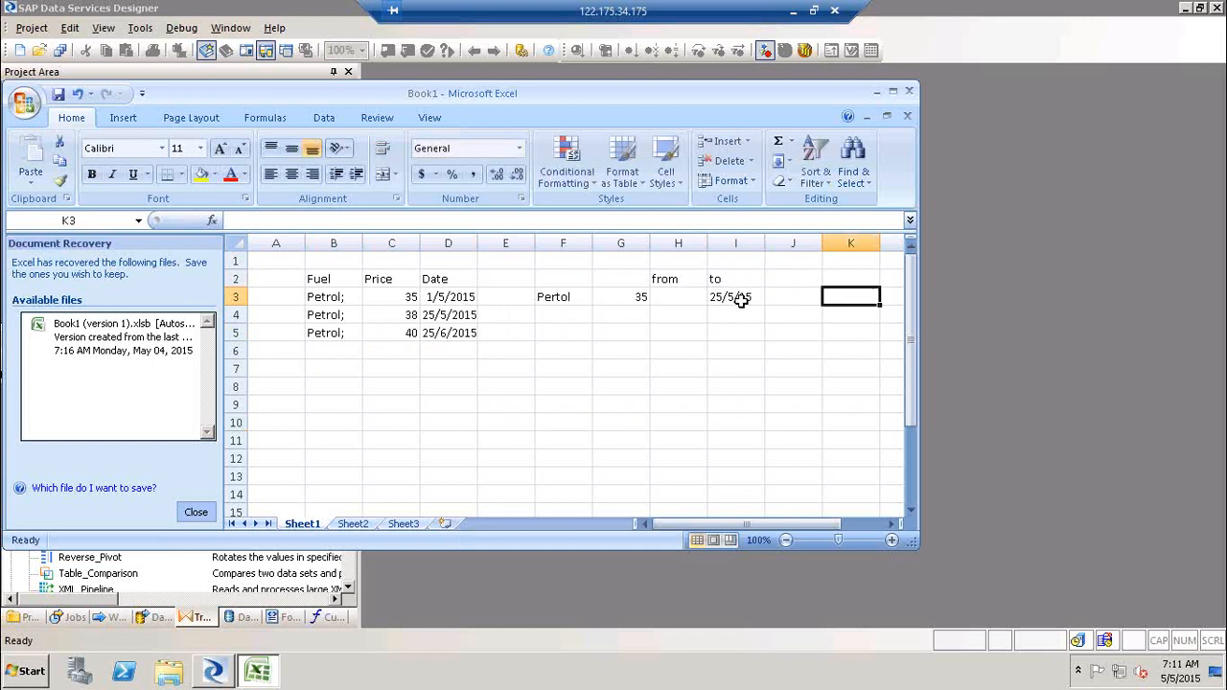
left_click(736, 297)
left_click(688, 299)
type("xyz")
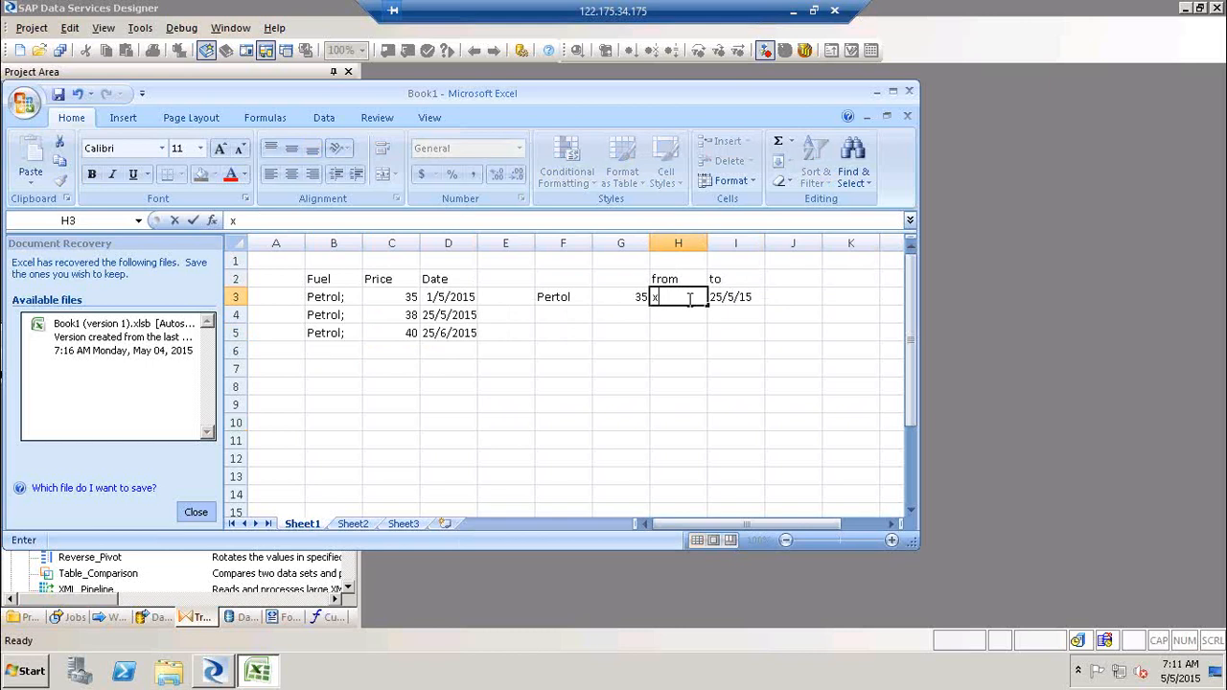
Step: Enter "petrol" in F4 and the price 38 in G4 as the second row of the validity table
left_click(563, 313)
type("pet")
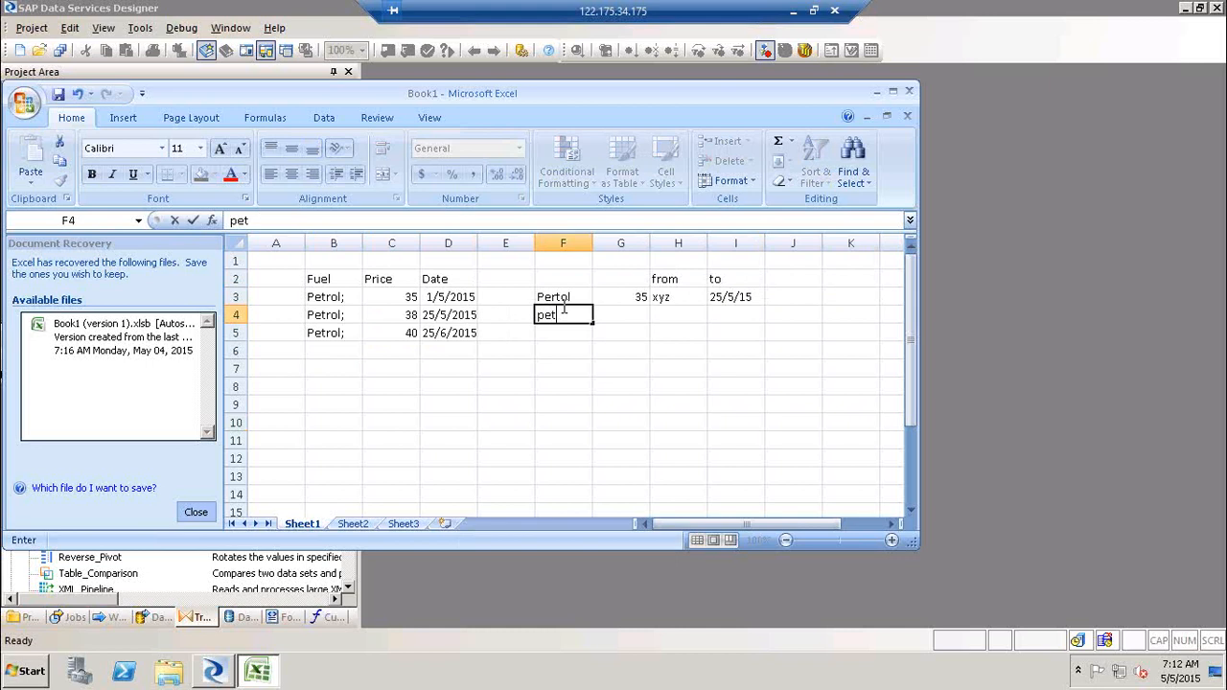
type("o")
key("BackSpace")
type("rol")
key("Tab")
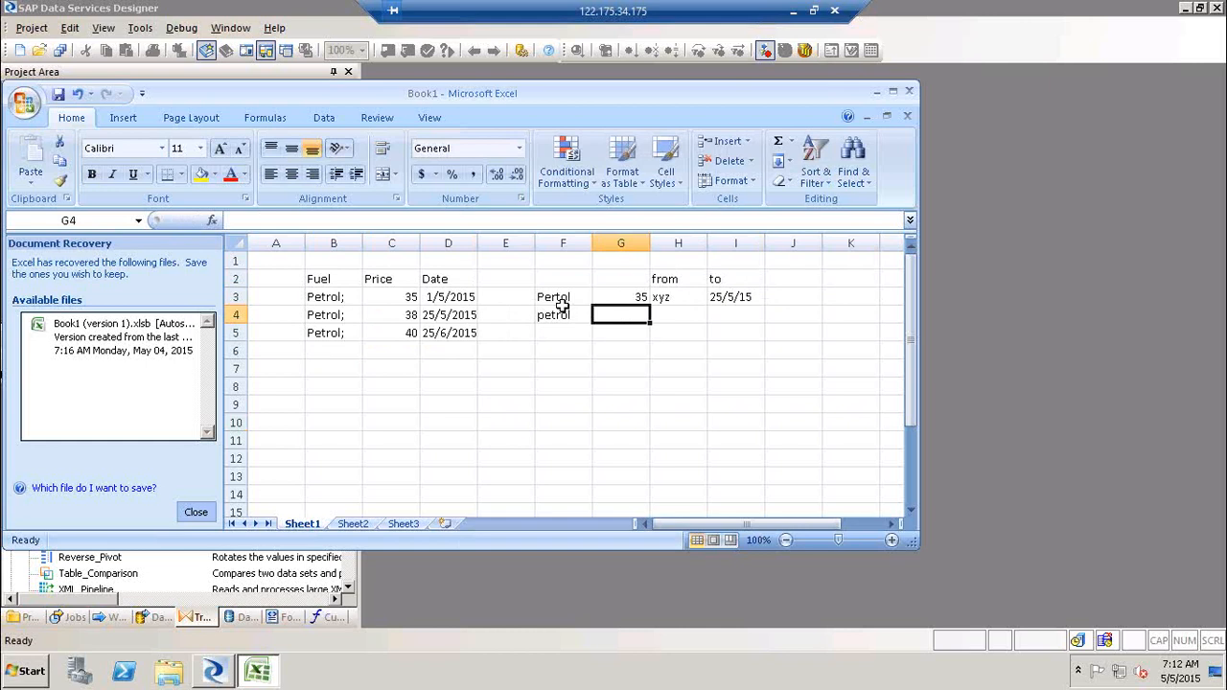
type("38")
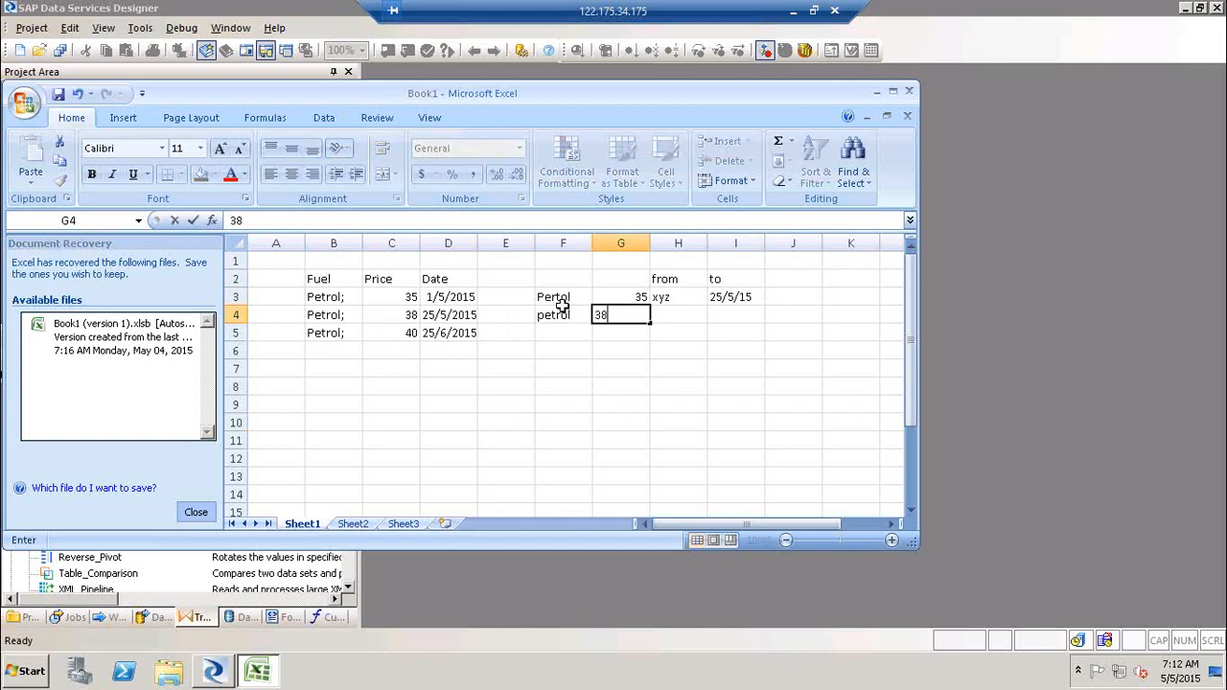
key("Tab")
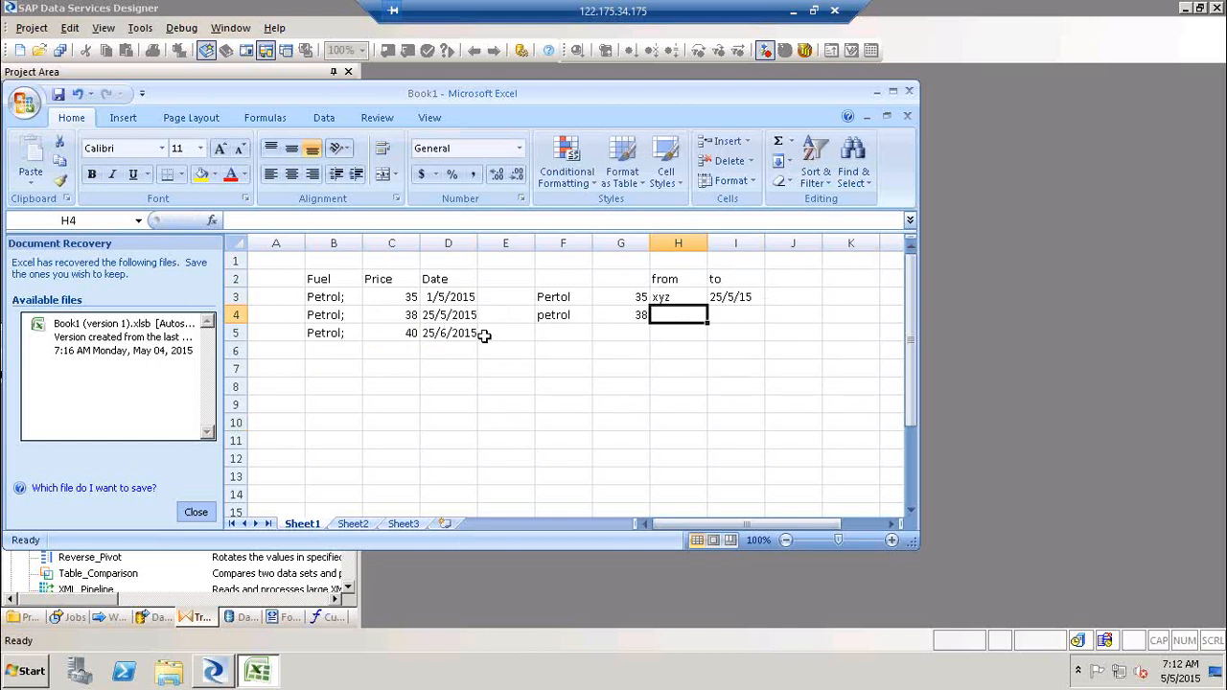
Step: Fill in the second row's validity dates with from date 25/5/15 in H4 and to date 24/6/15 in I4
type("25")
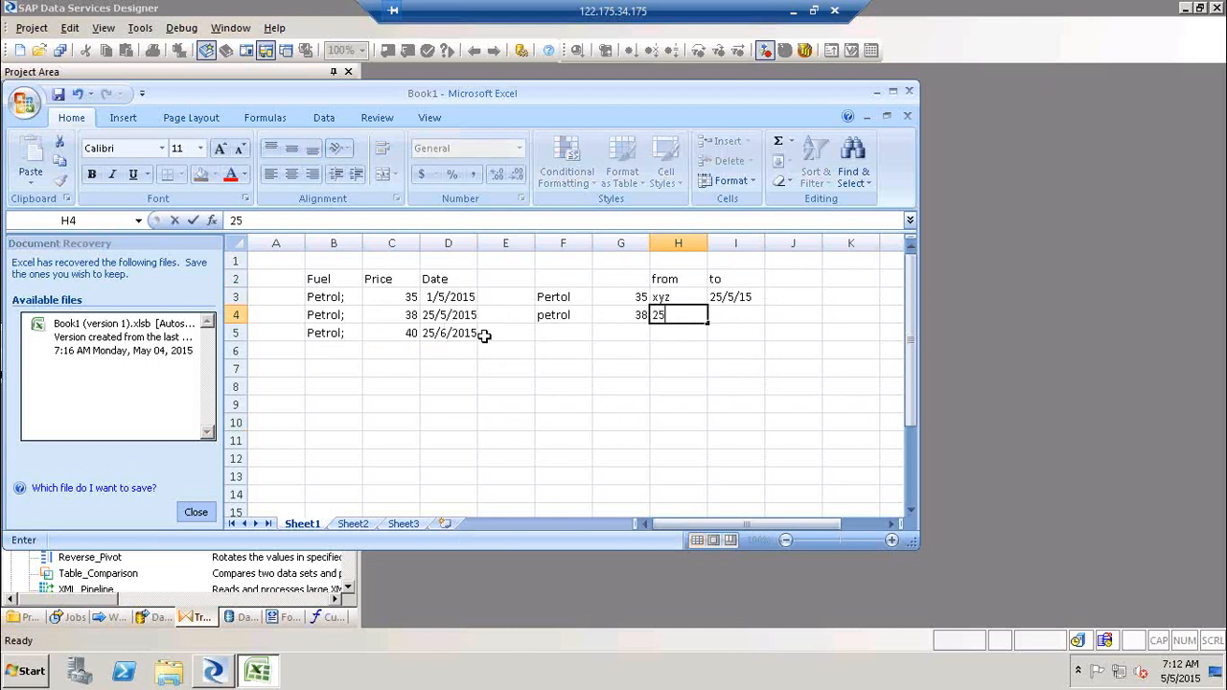
type("5/15")
key("Tab")
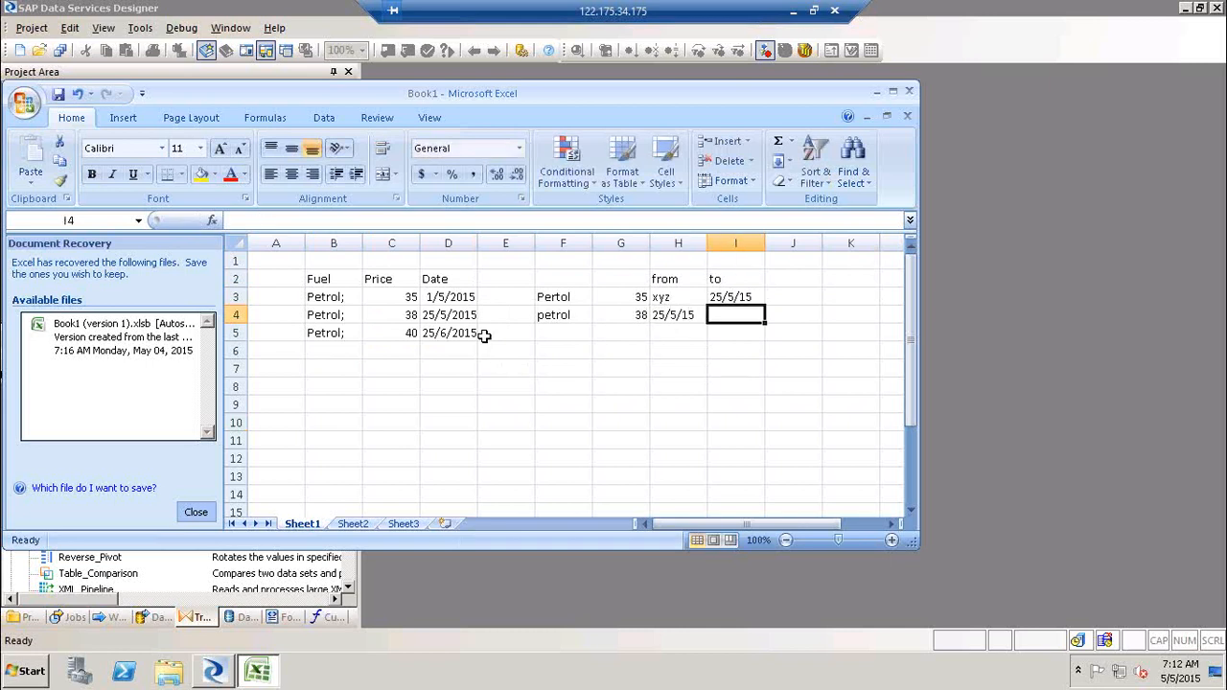
type("24/6/15")
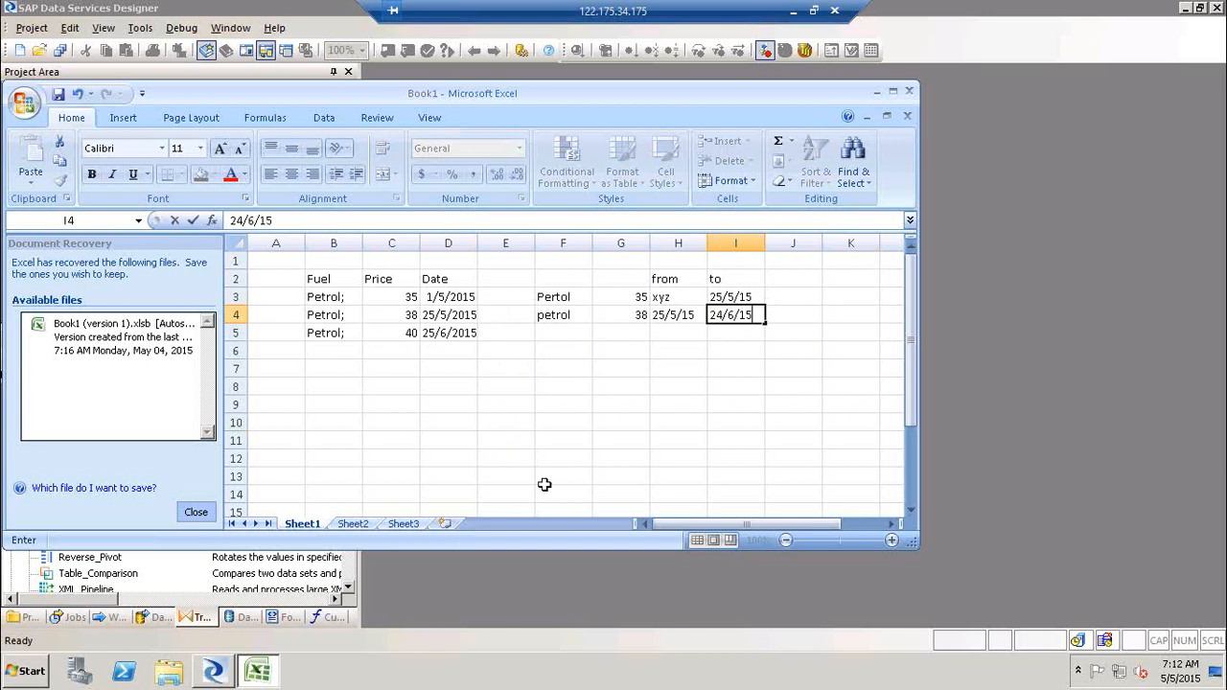
left_click(564, 396)
left_click(677, 278)
left_click_drag(677, 278, 742, 323)
left_click(755, 325)
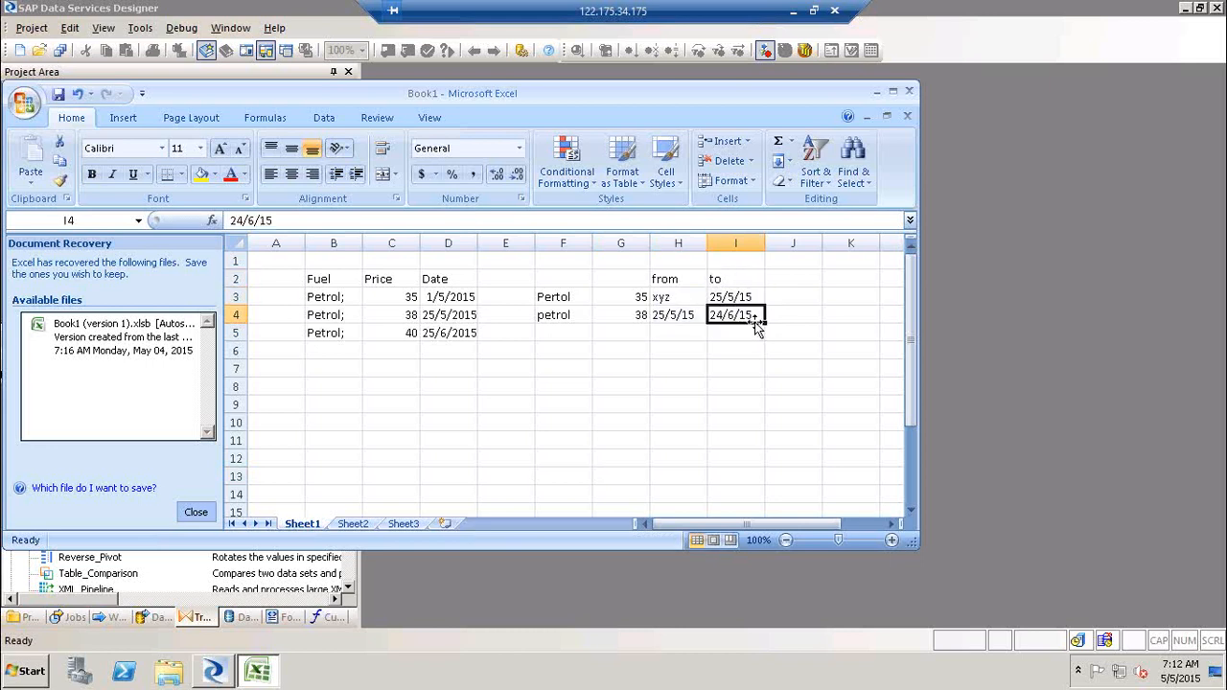
left_click(447, 299)
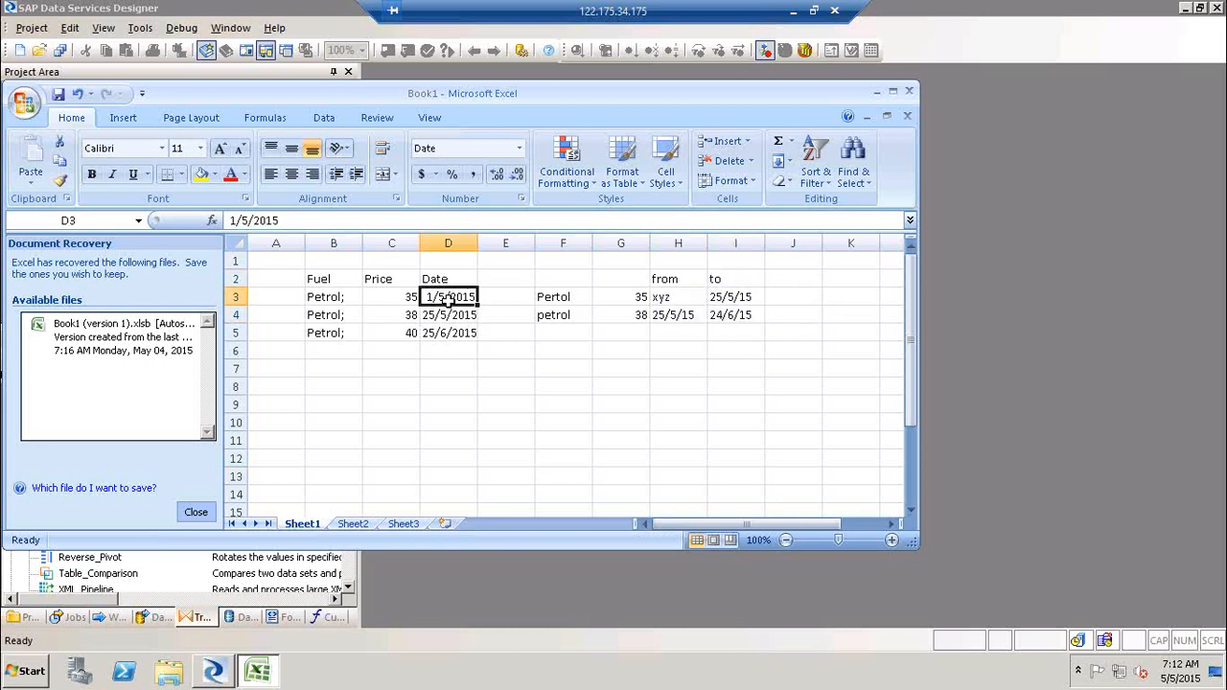
left_click_drag(448, 299, 458, 355)
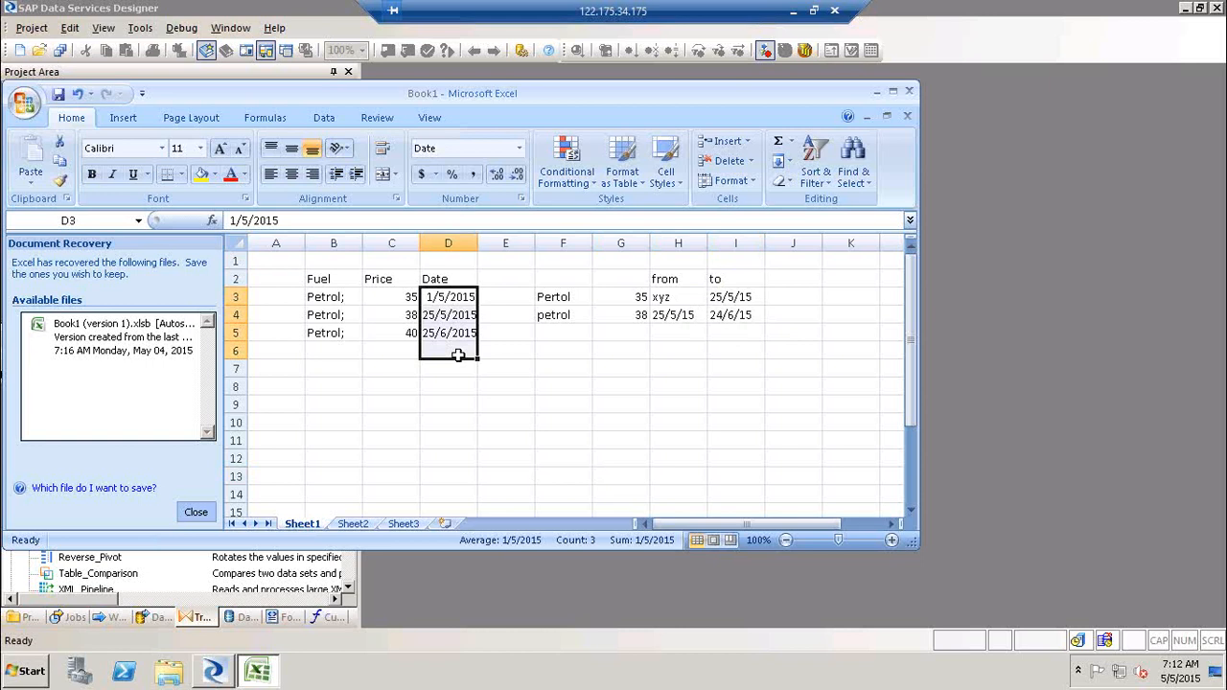
Step: Close the Excel workbook, choosing to remove the recovered files, and select the Effective_Date transform in Data Services Designer
left_click(911, 92)
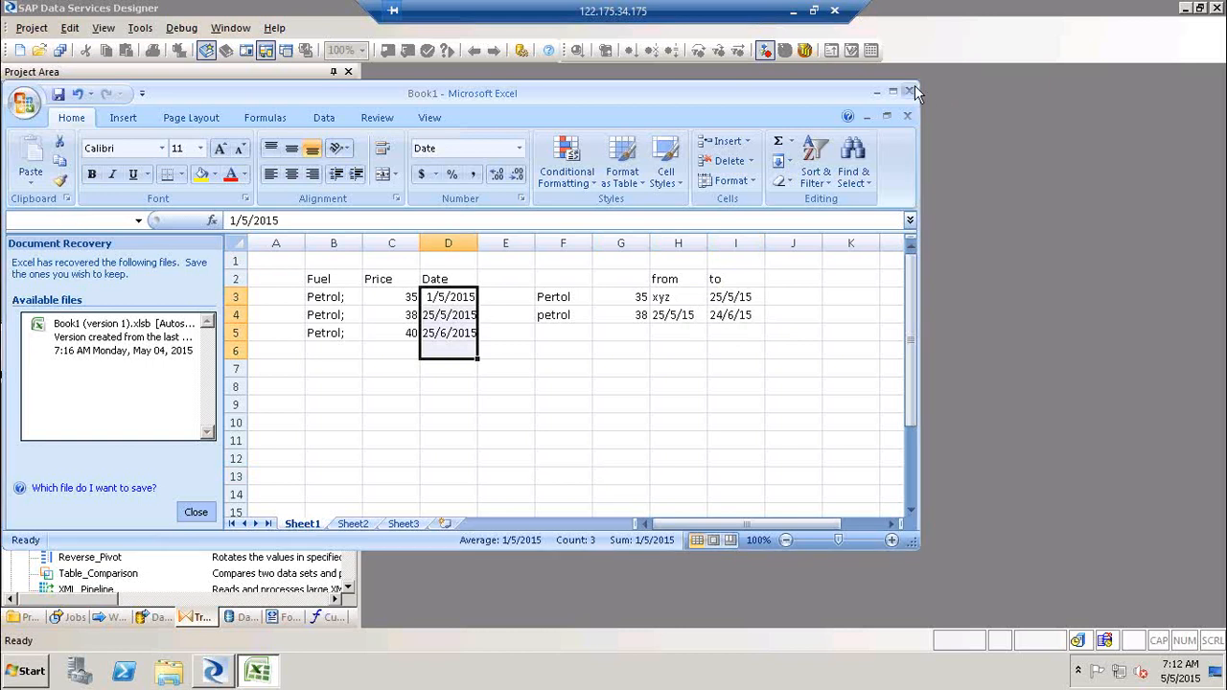
left_click(612, 374)
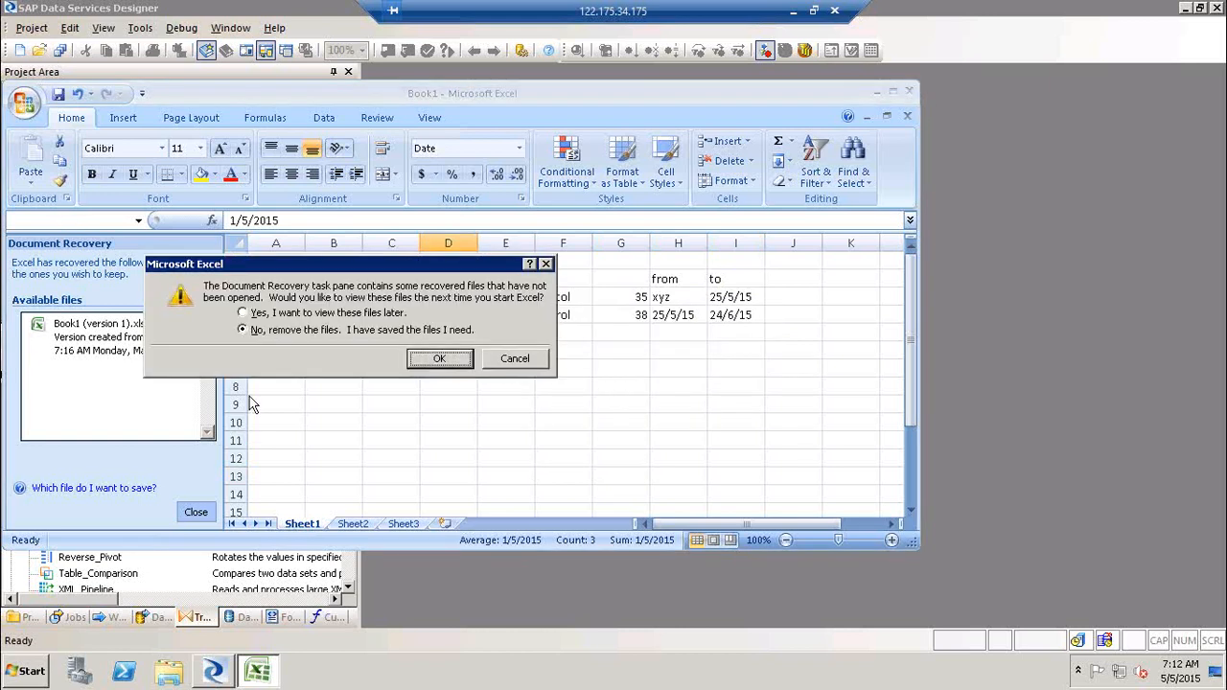
left_click(438, 358)
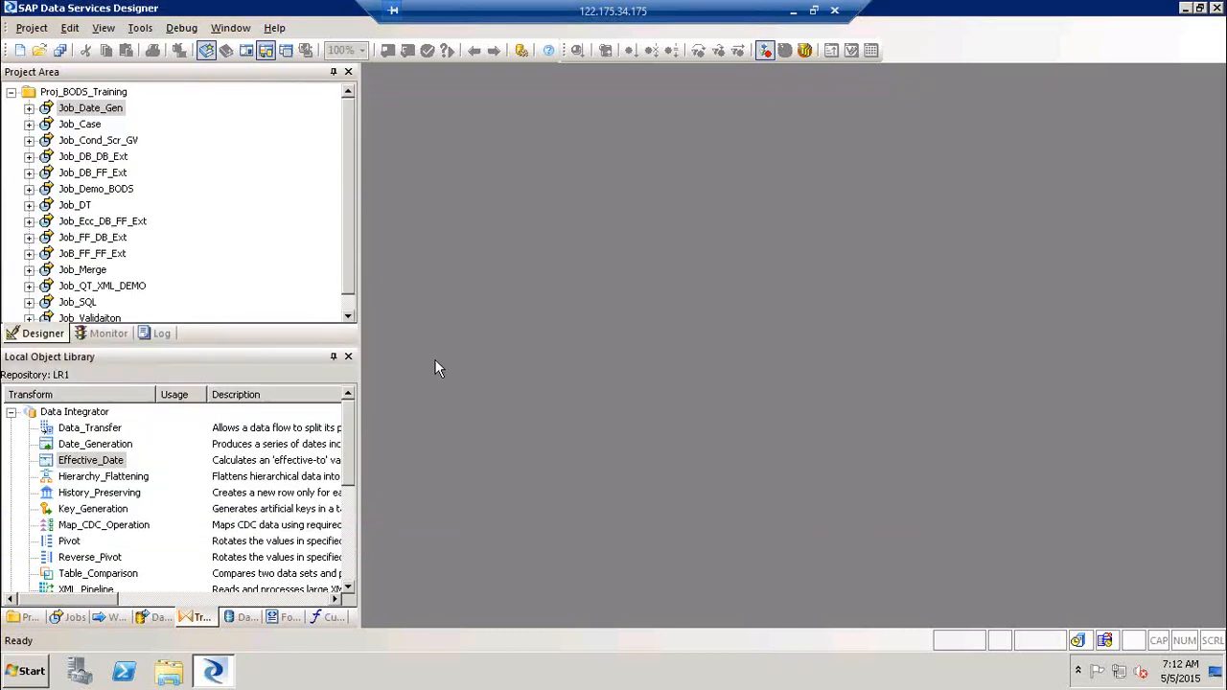
left_click(76, 472)
left_click(110, 458)
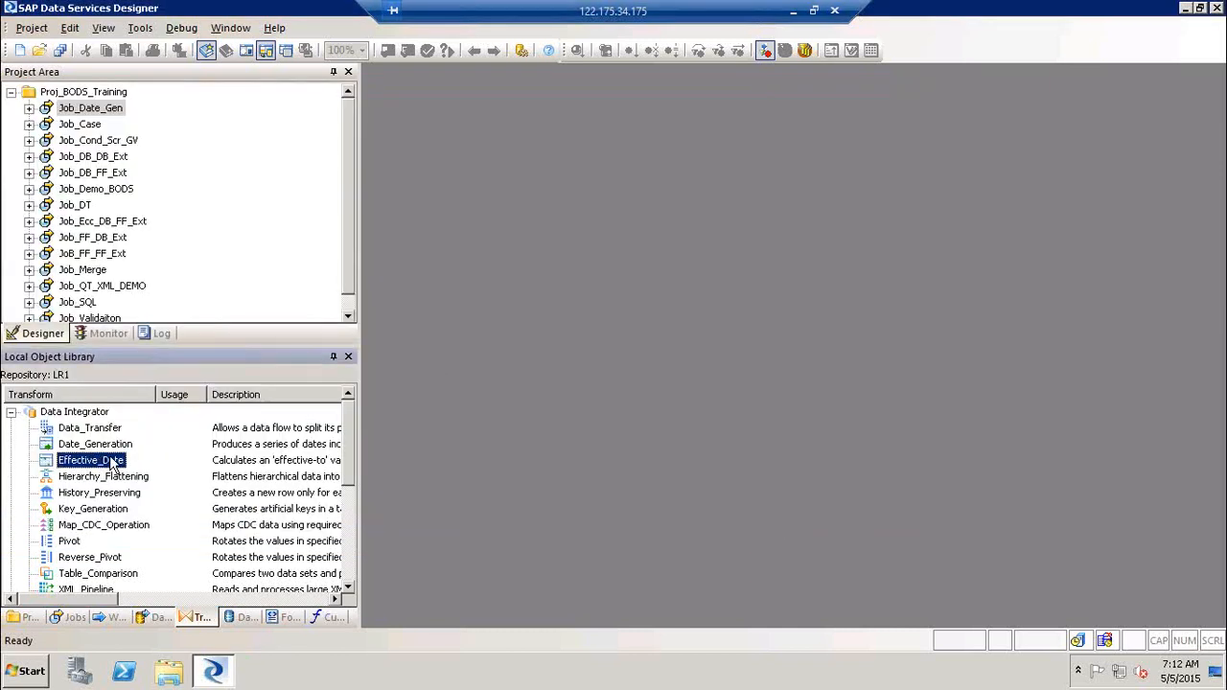
Step: Create a new batch job named Job_EDT in the Proj_BODS_Training project
right_click(73, 93)
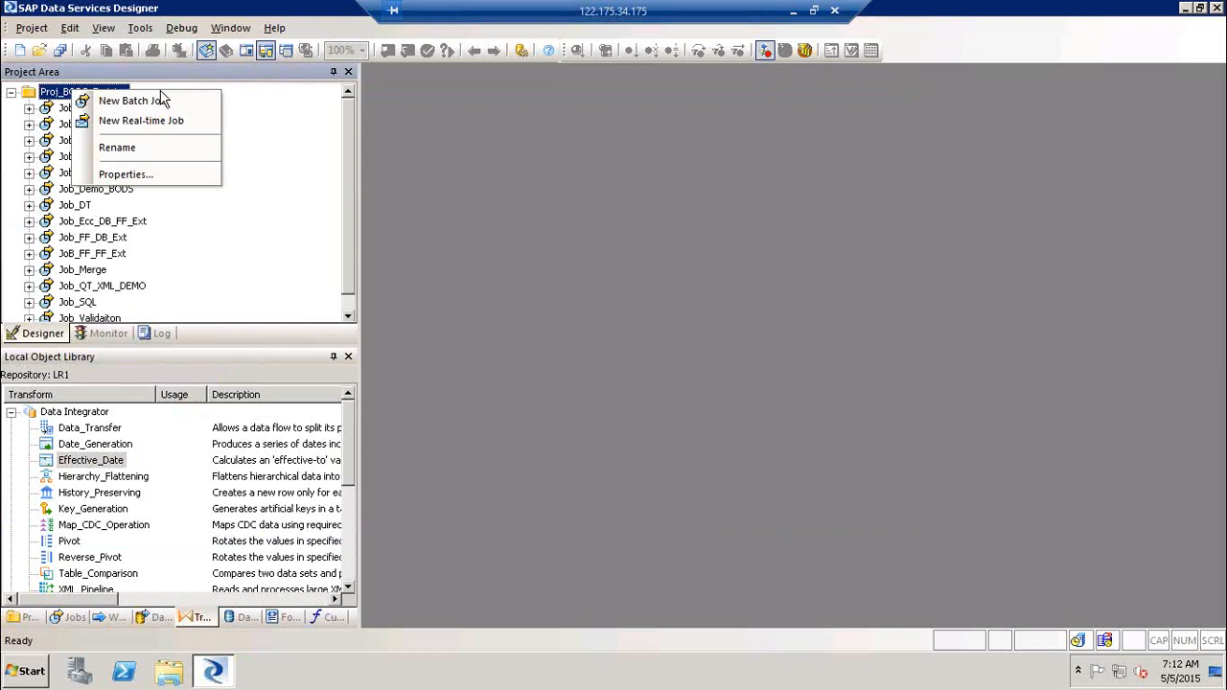
left_click(161, 100)
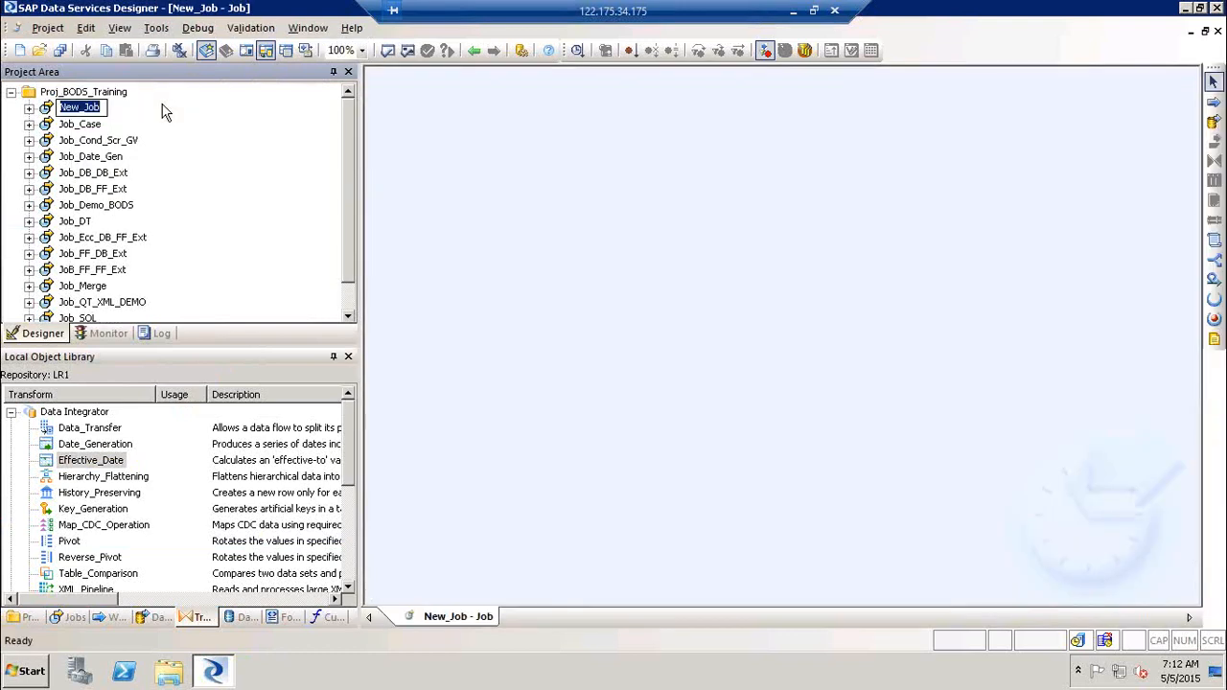
type("Job_EDT")
key("Return")
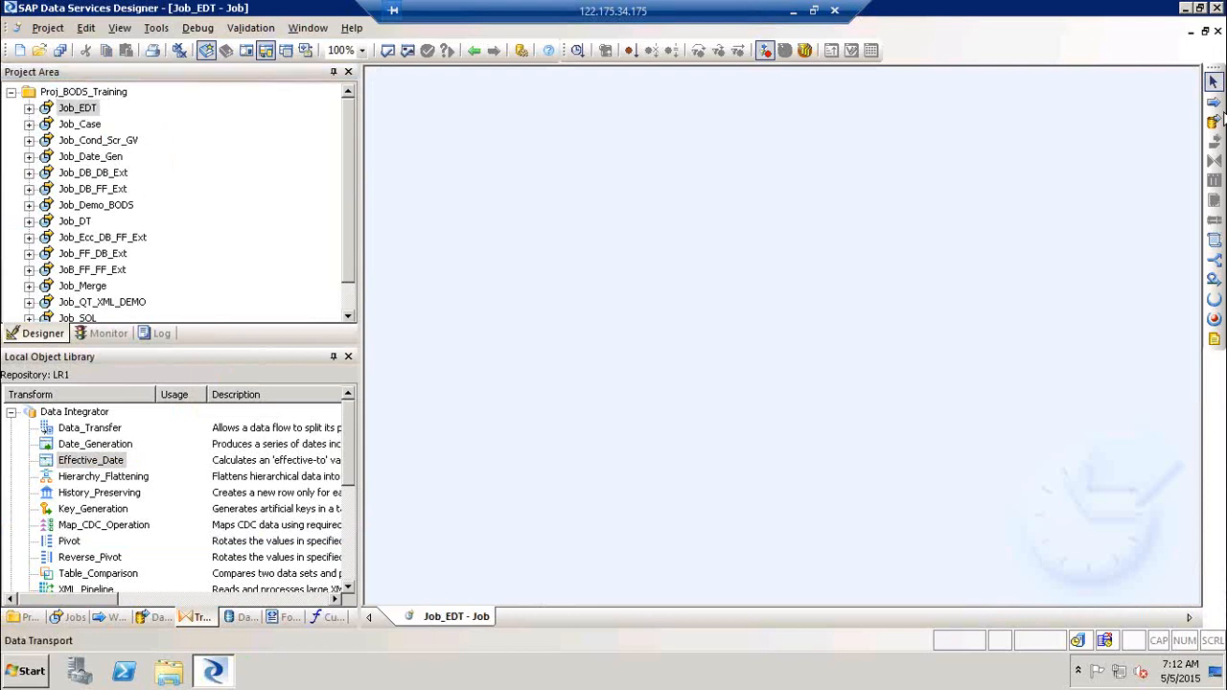
Step: Add a data flow named DF_EDT to Job_EDT and open it
left_click(1215, 124)
left_click(607, 249)
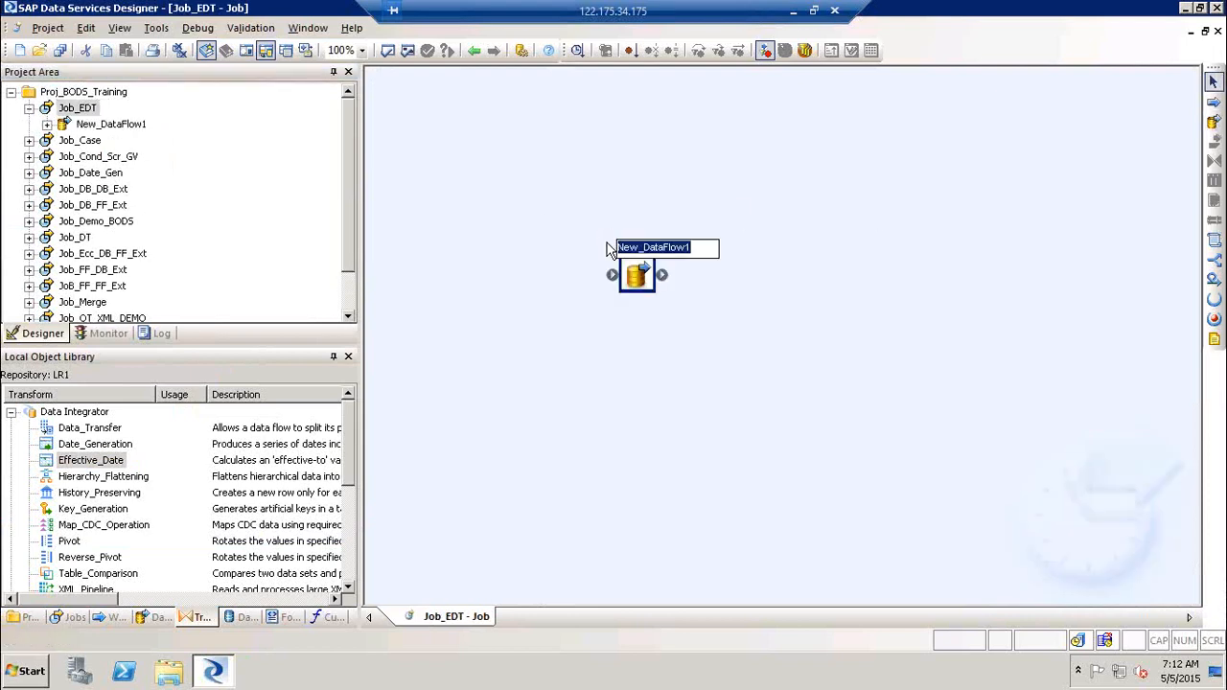
type("DF")
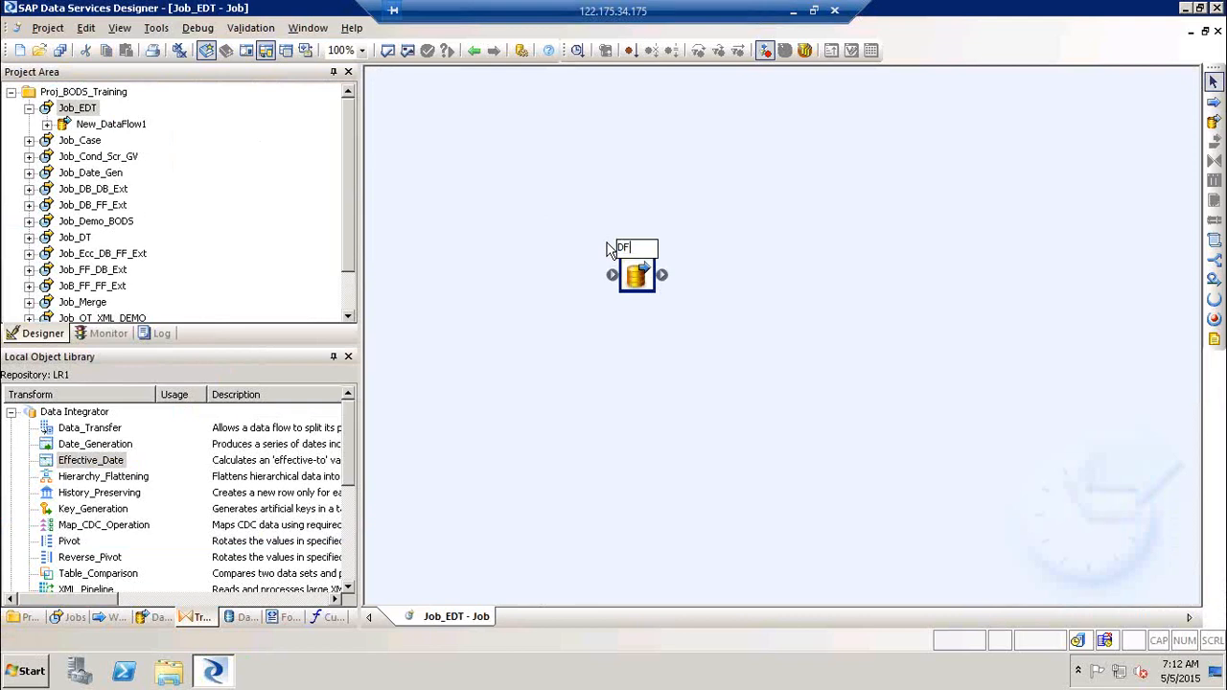
type("_EDT")
left_click(577, 226)
left_click(650, 250)
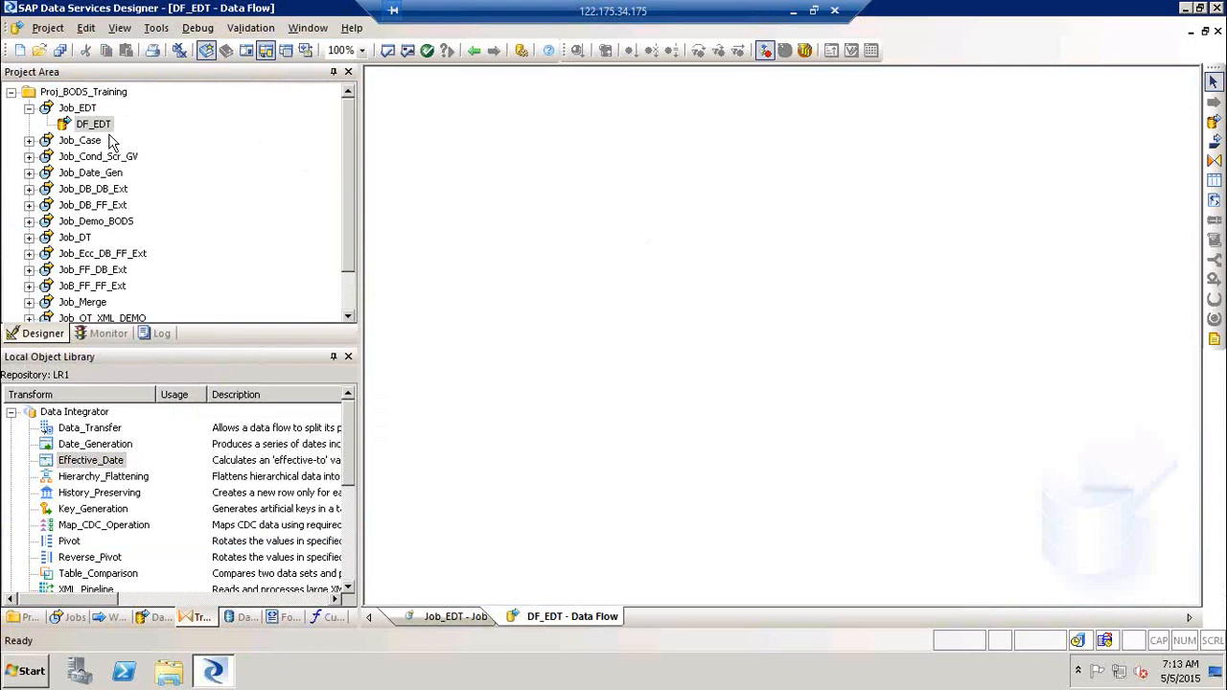
Step: Inspect the ORDERS table's column definitions in the DS_Source datastore, including ORDERDATE, and return to the DF_EDT data flow
left_click(230, 619)
left_click(116, 493)
right_click(116, 493)
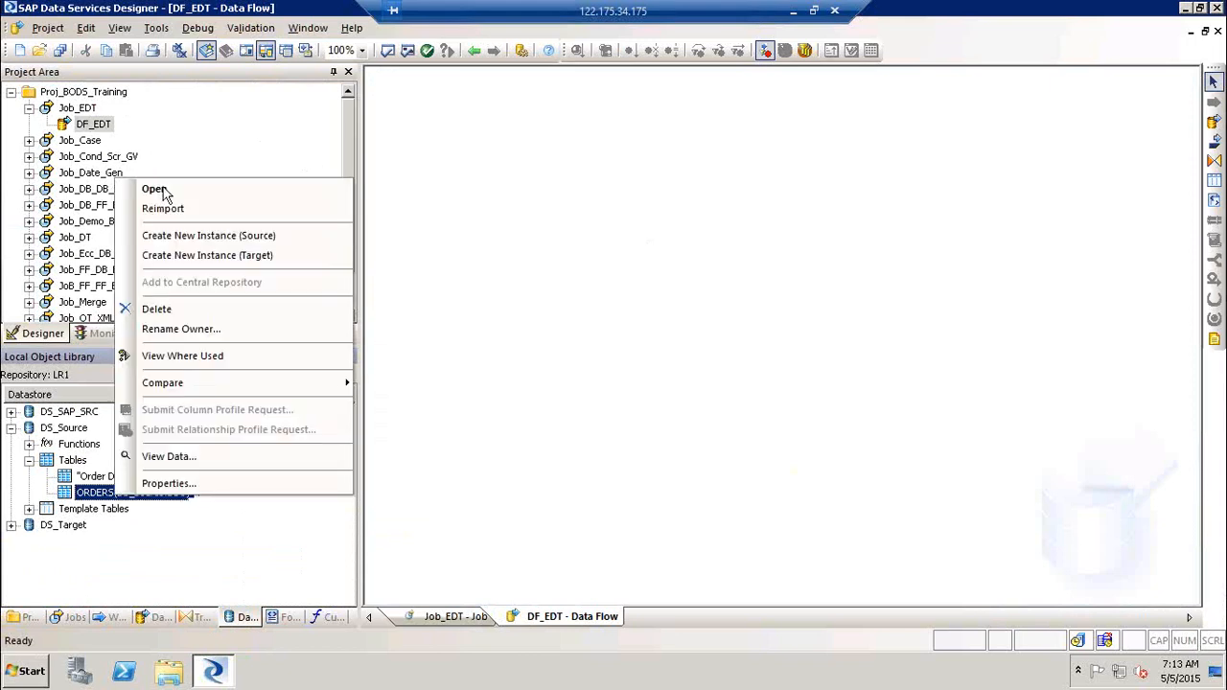
left_click(226, 191)
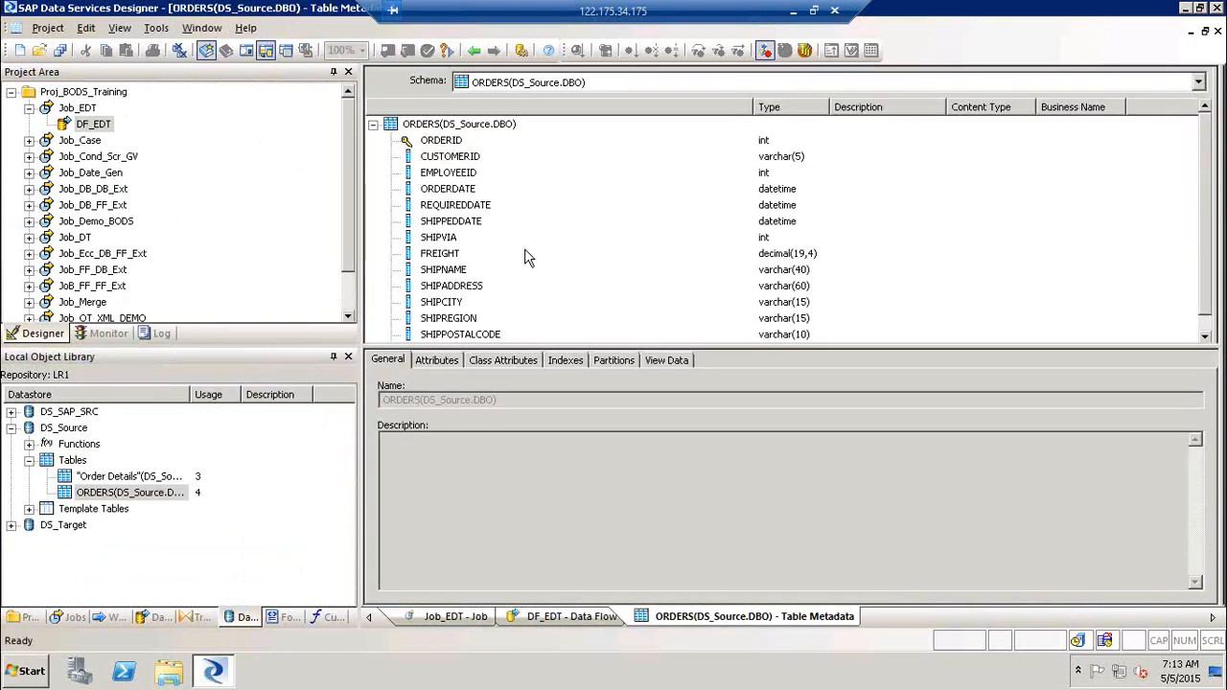
left_click(467, 192)
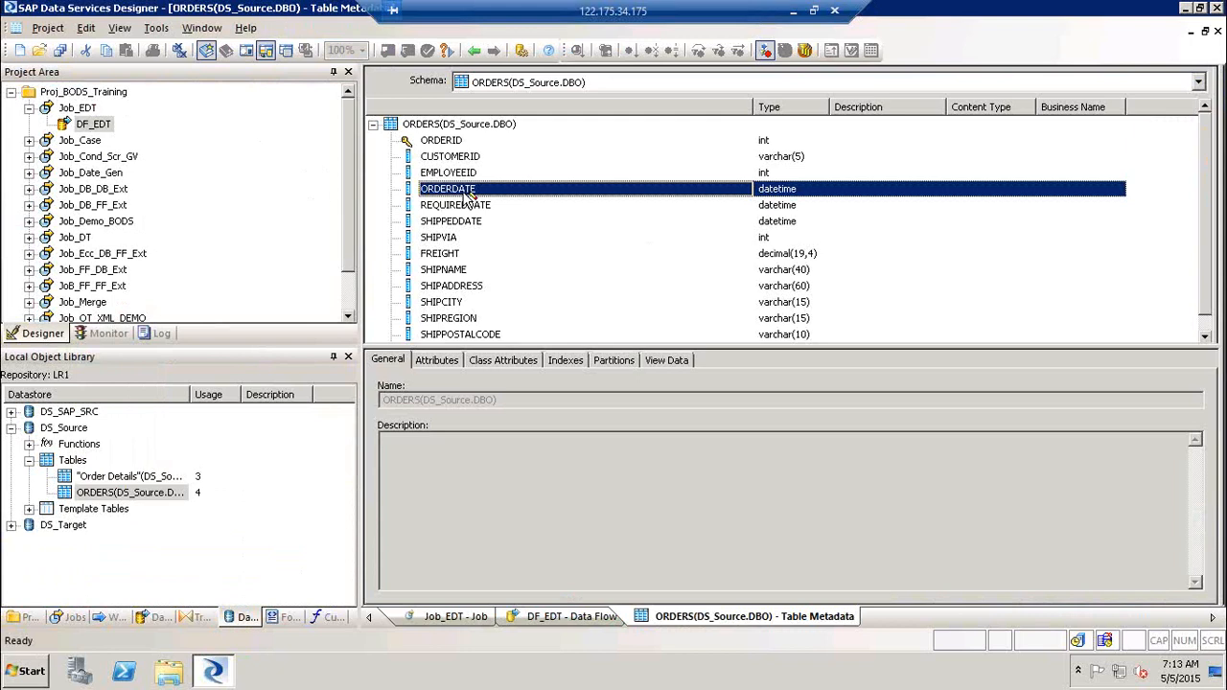
left_click(472, 50)
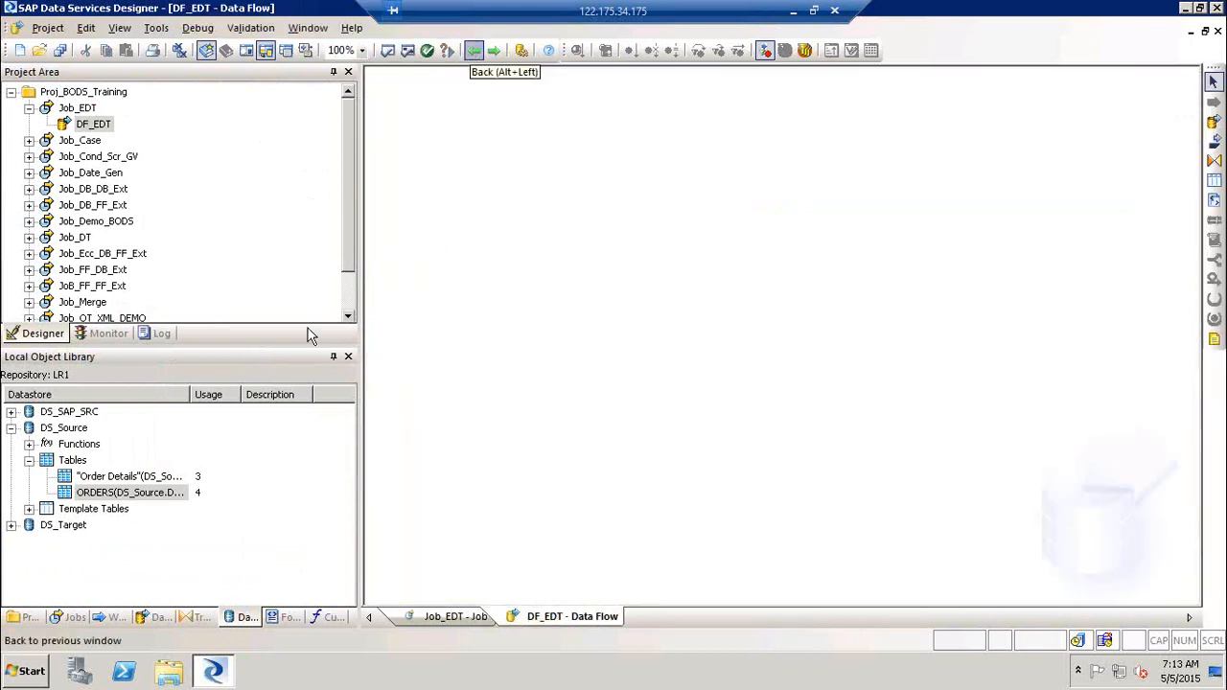
Step: Place the ORDERS table from DS_Source in the DF_EDT data flow as a source
left_click(106, 492)
left_click_drag(319, 465, 441, 249)
left_click(489, 261)
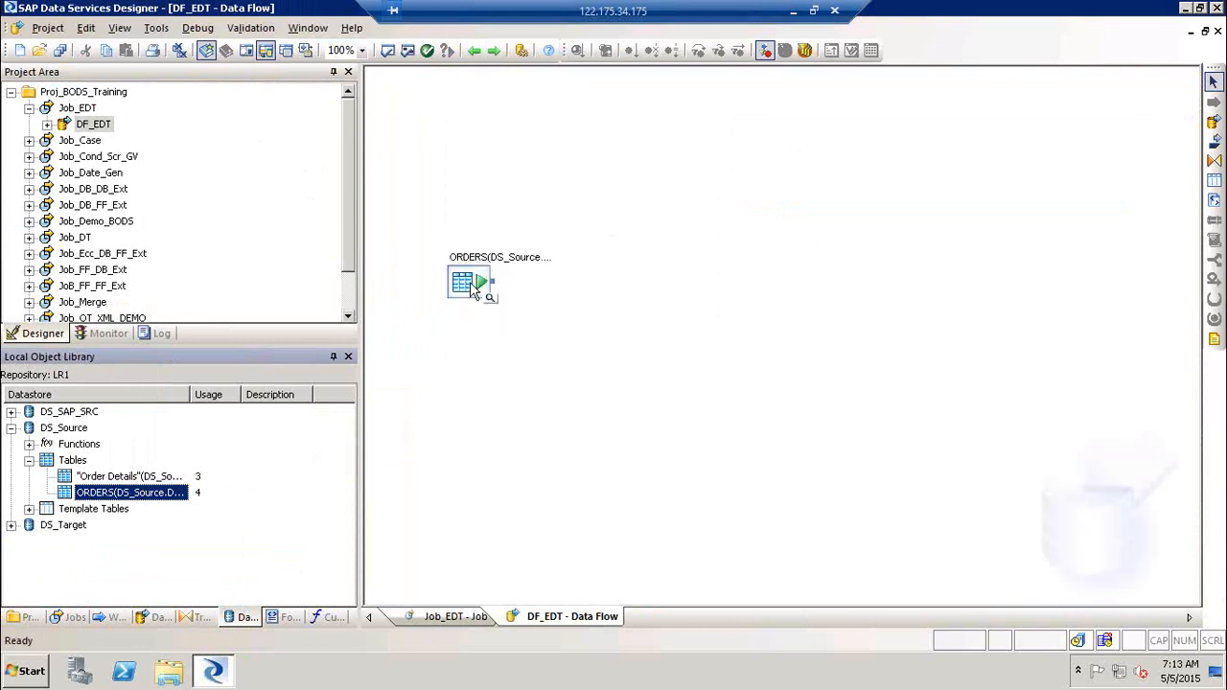
left_click_drag(480, 287, 485, 219)
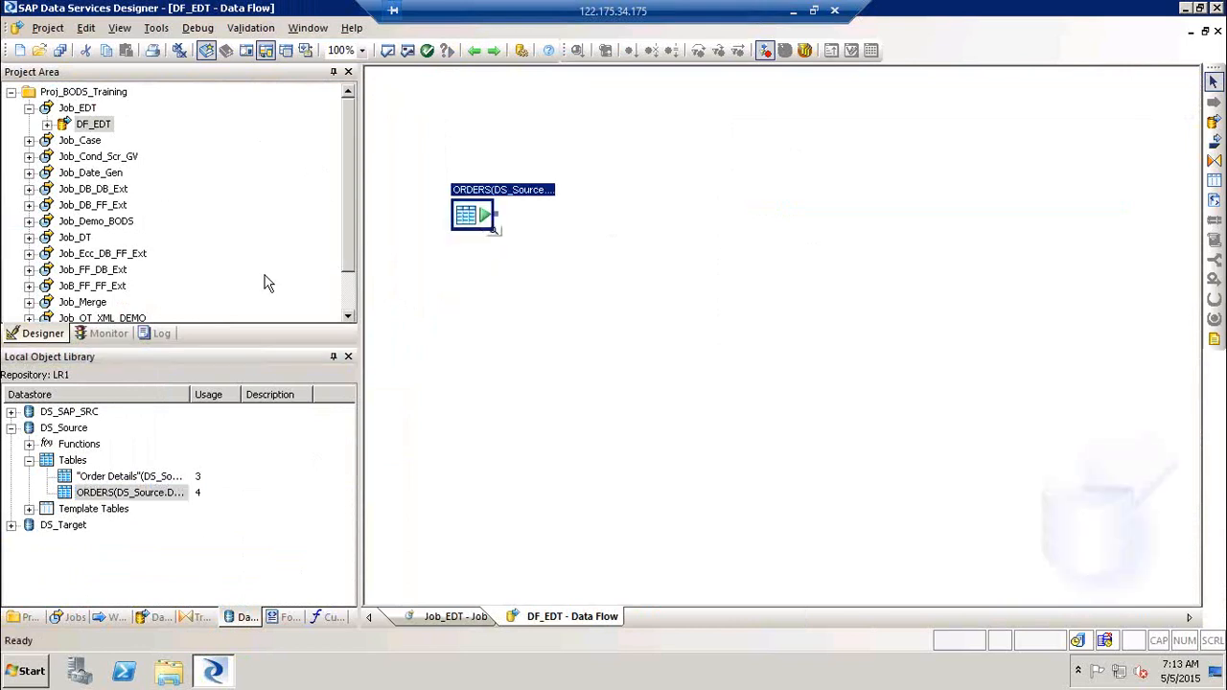
Step: Add the Effective_Date transform to DF_EDT and connect the ORDERS source to its input
left_click(203, 617)
left_click_drag(91, 460, 594, 289)
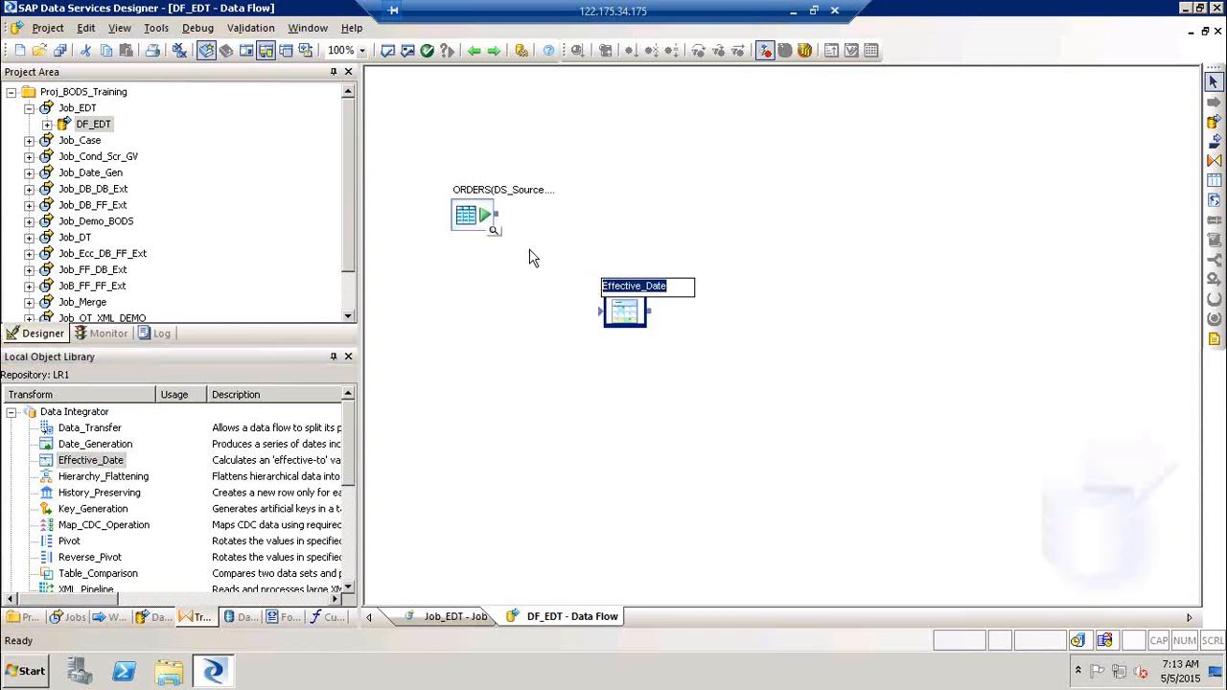
left_click_drag(495, 215, 597, 308)
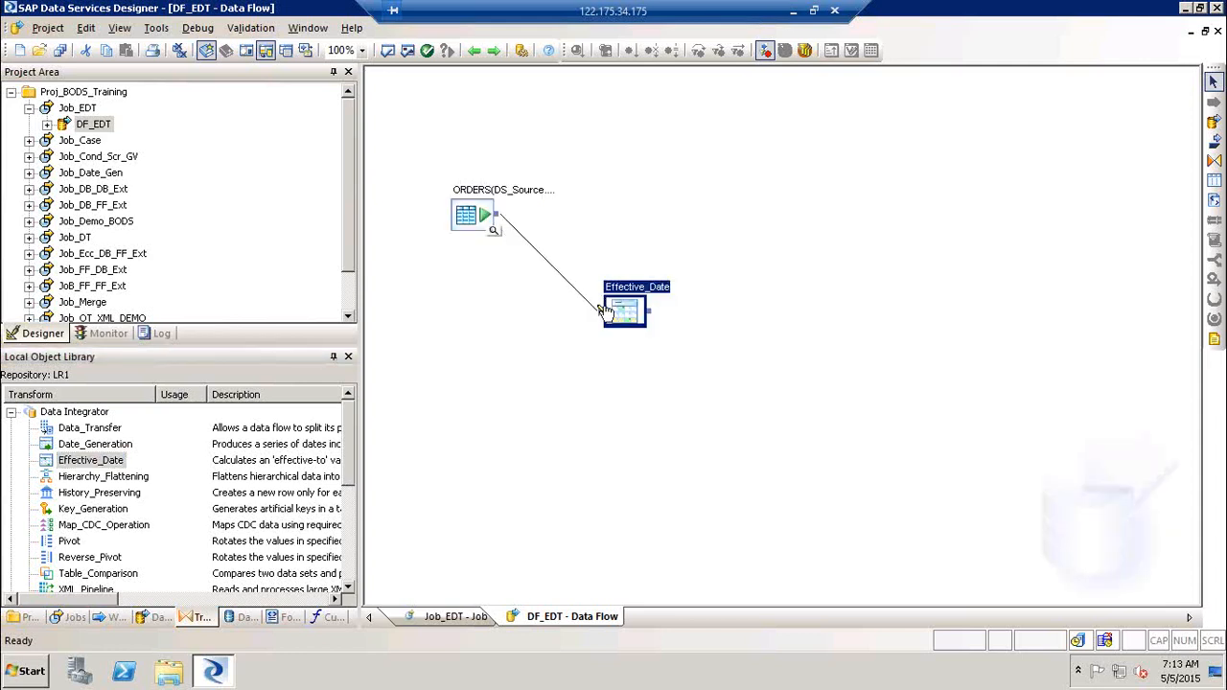
Step: Open the Effective_Date transform for editing and set its effective date column to REQUIREDDATE
double_click(648, 287)
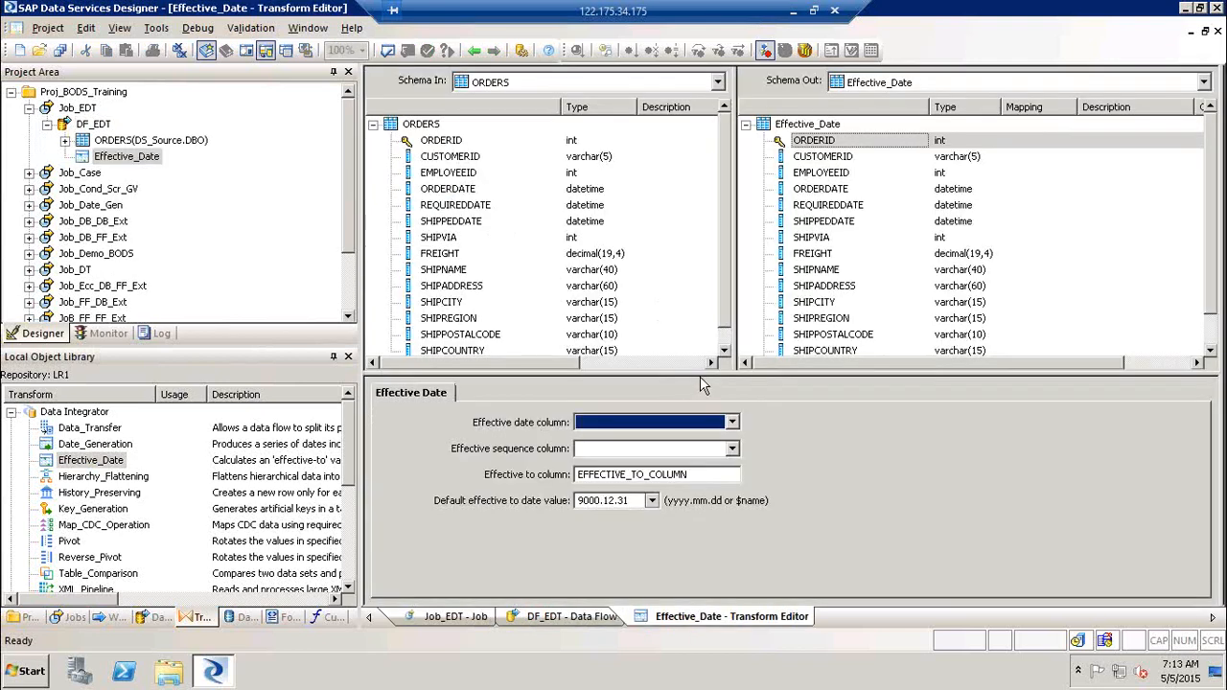
left_click_drag(695, 373, 696, 314)
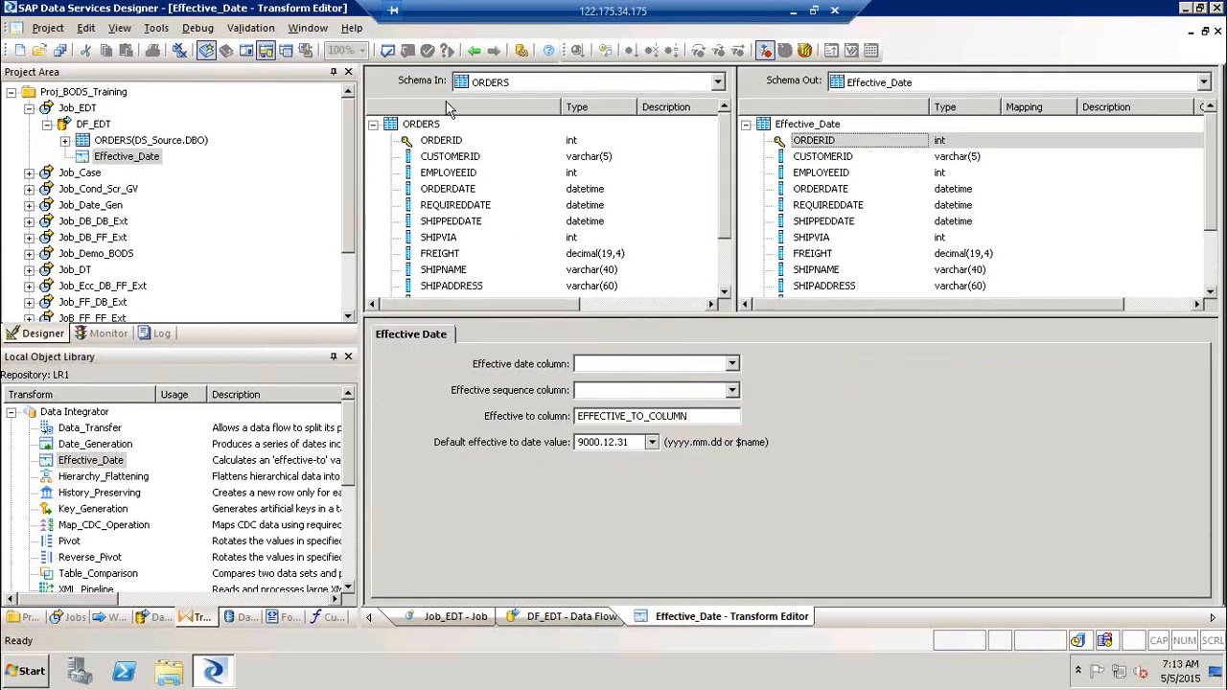
left_click(473, 206)
left_click(731, 365)
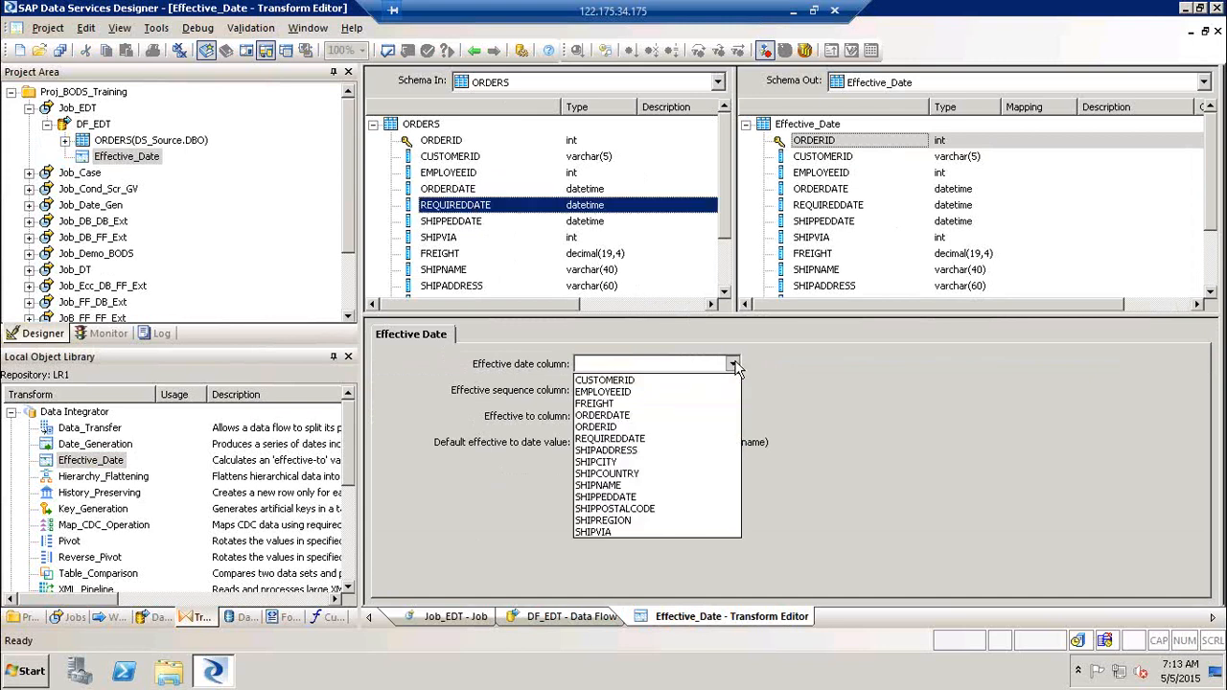
left_click(658, 439)
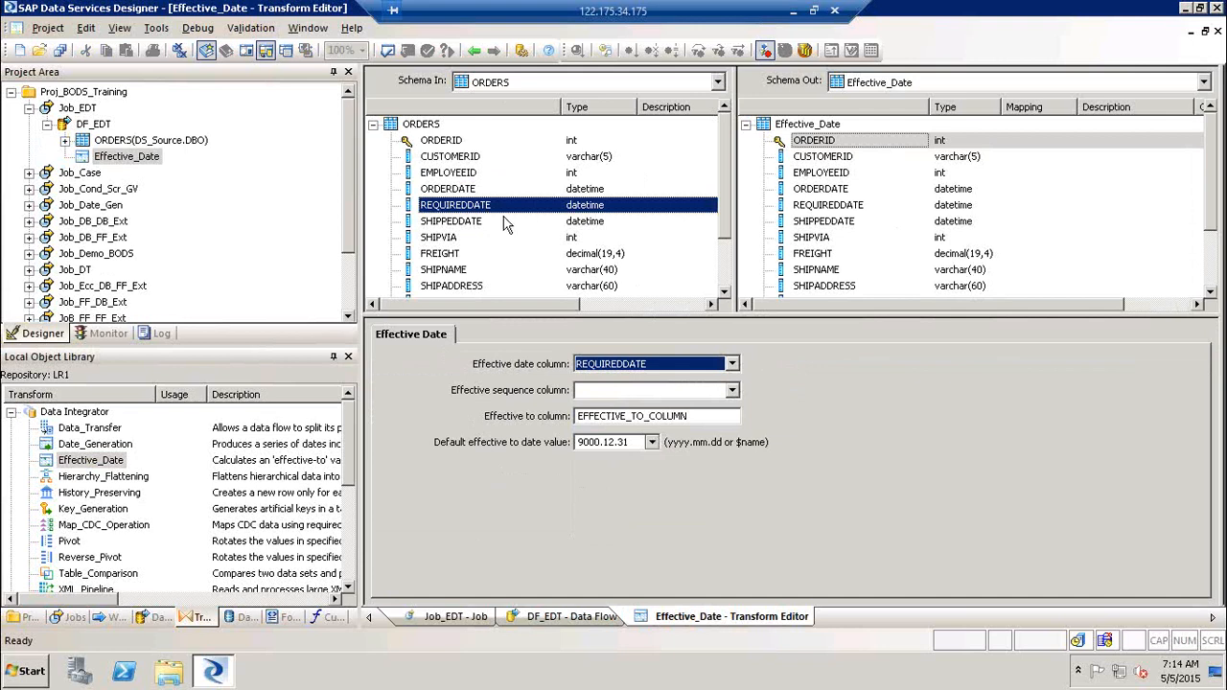
Step: Set the Effective_Date transform's effective sequence column to FREIGHT
left_click(447, 255)
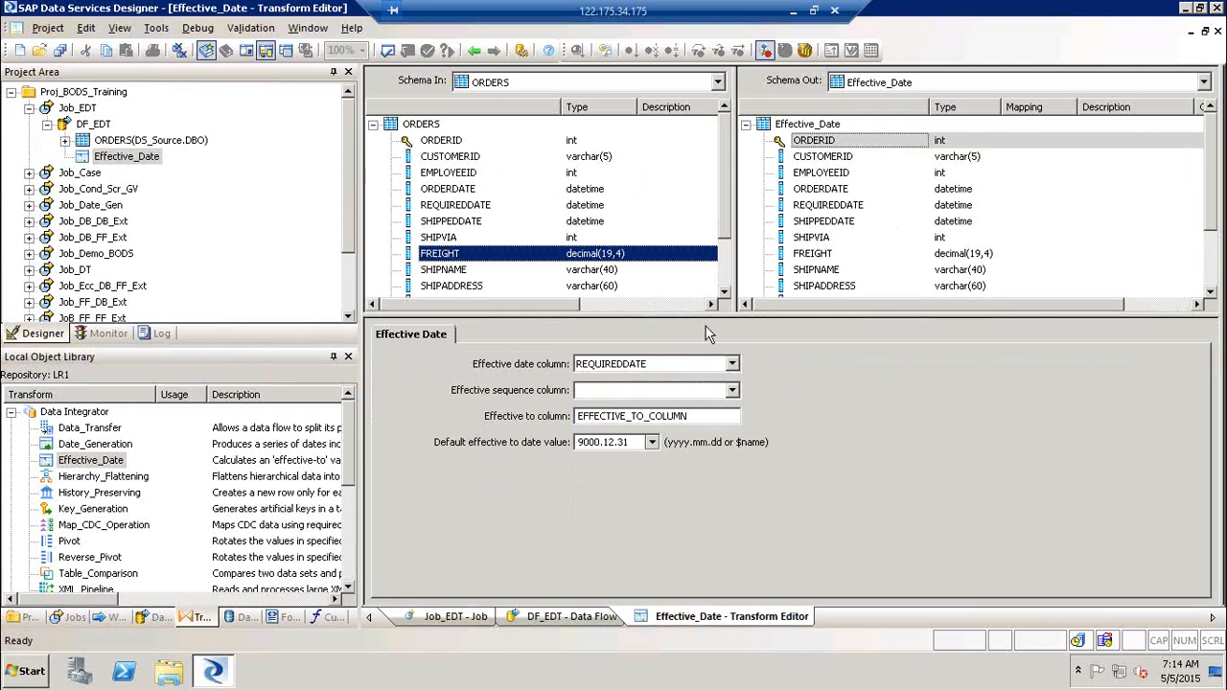
left_click(732, 393)
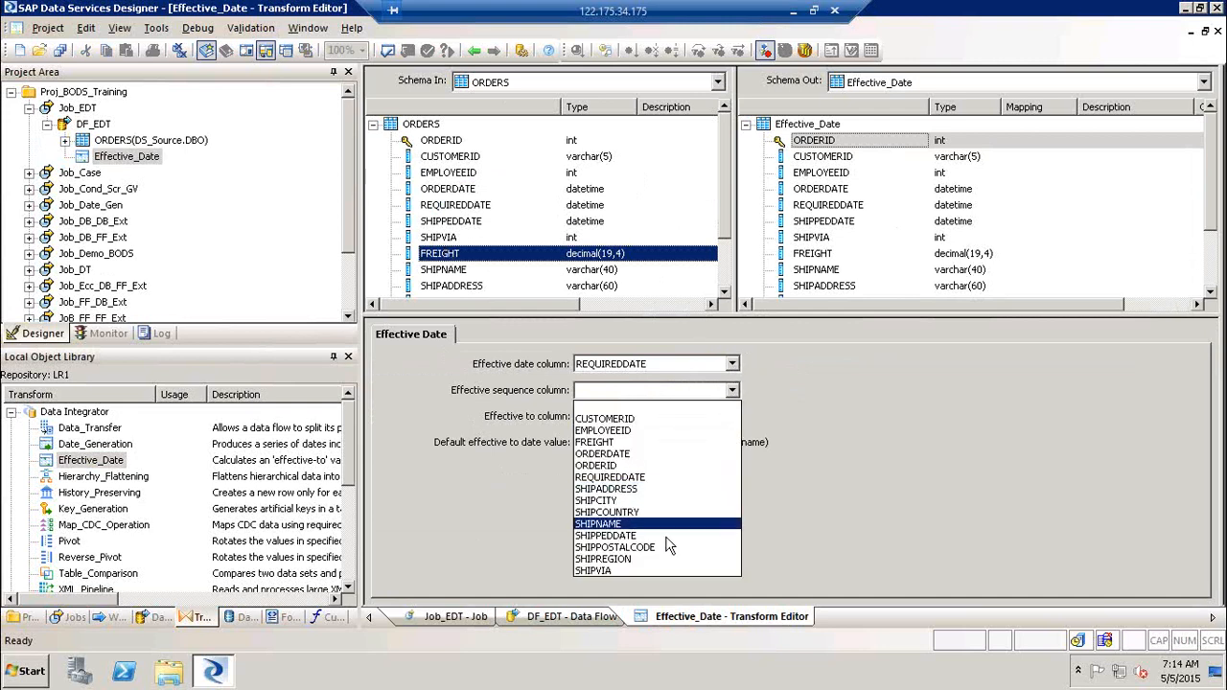
left_click(625, 443)
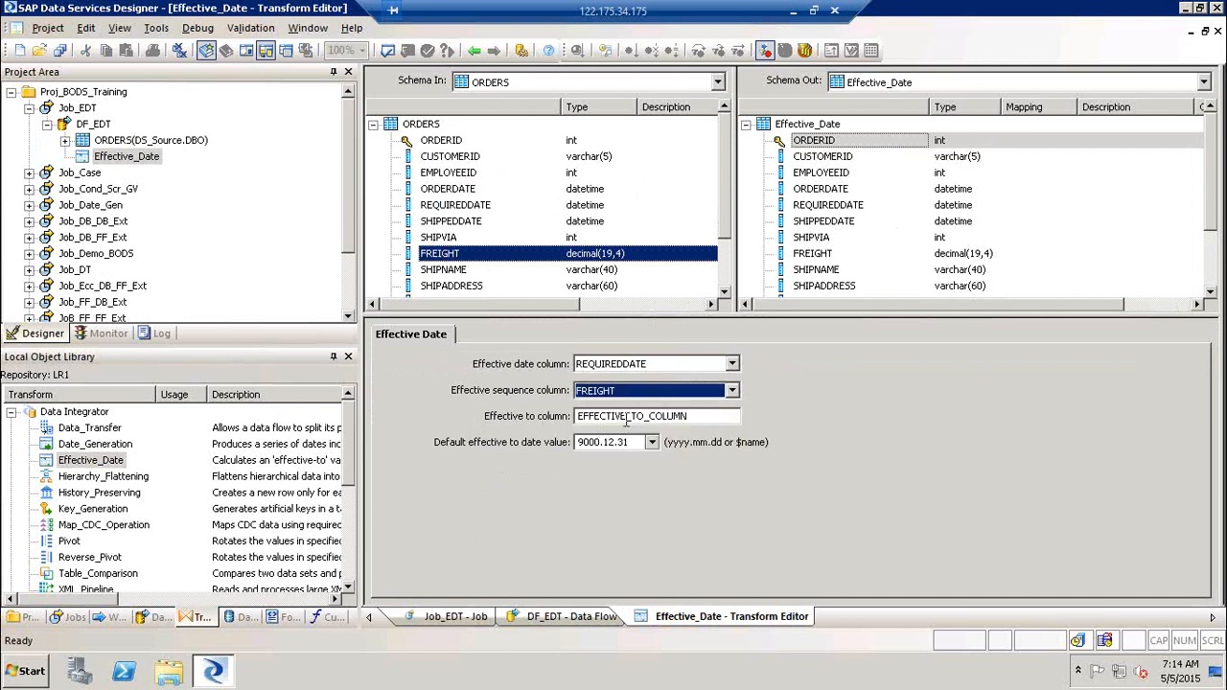
Step: Examine the EFFECTIVE_TO_COLUMN output column of the Effective_Date transform, including its data type and full description
left_click(708, 416)
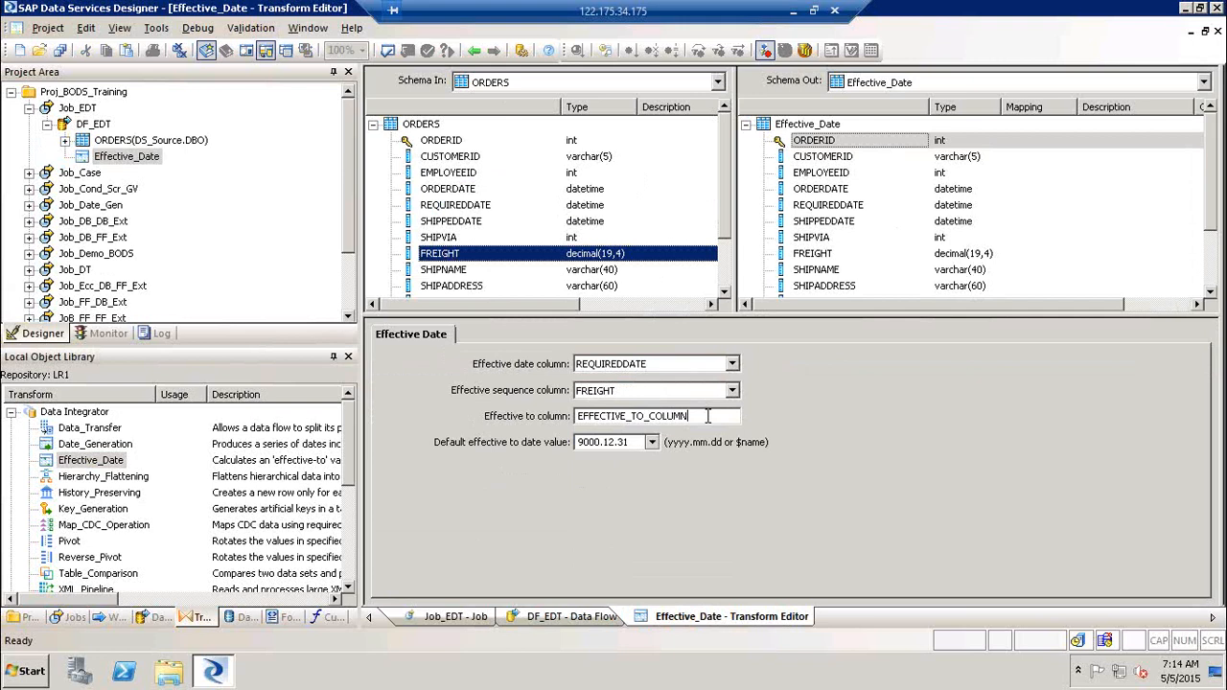
left_click_drag(707, 416, 337, 421)
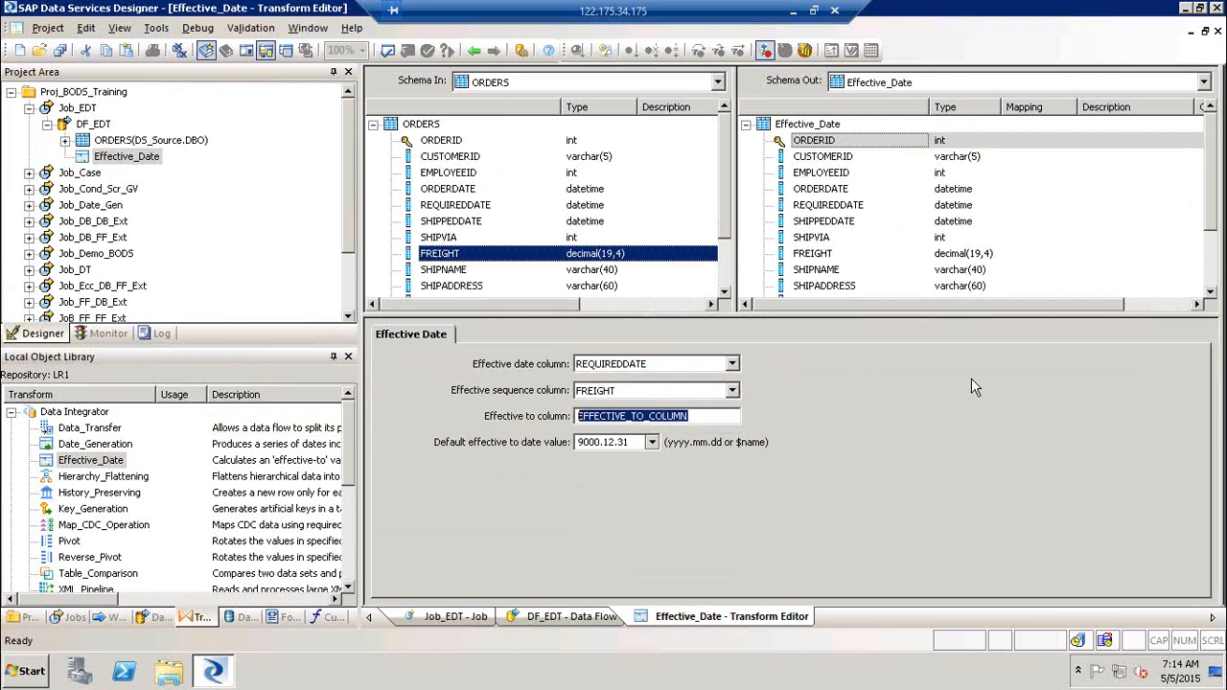
left_click_drag(1212, 183, 1216, 258)
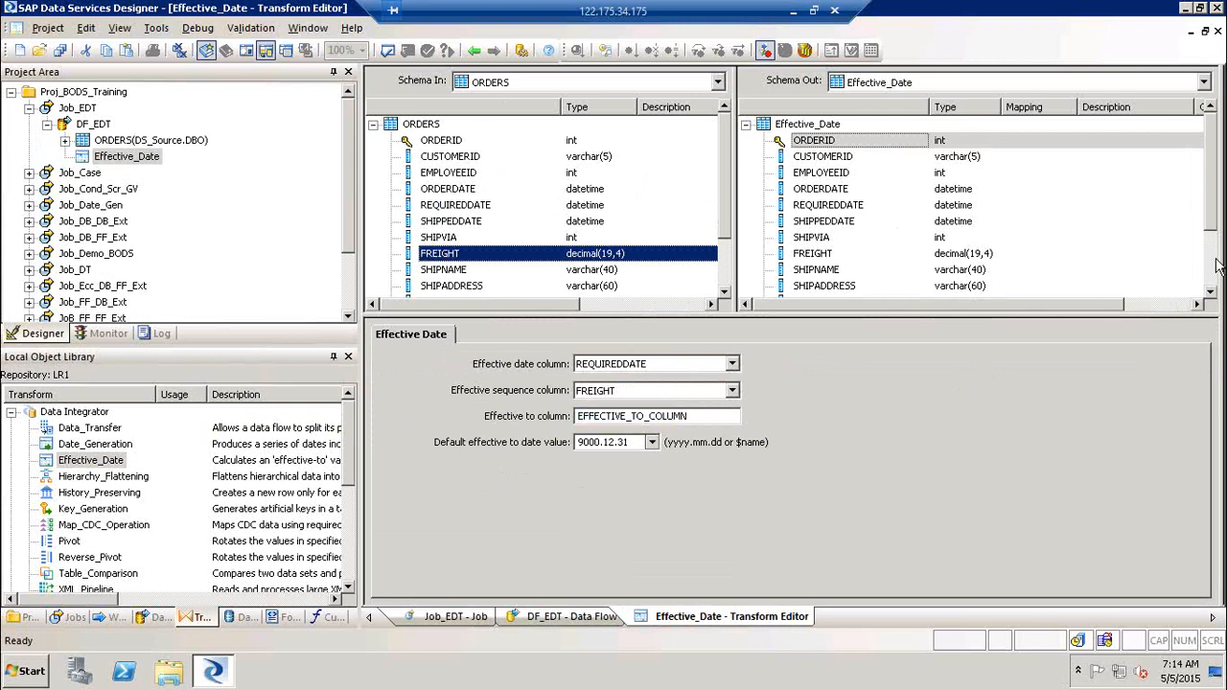
left_click(1213, 266)
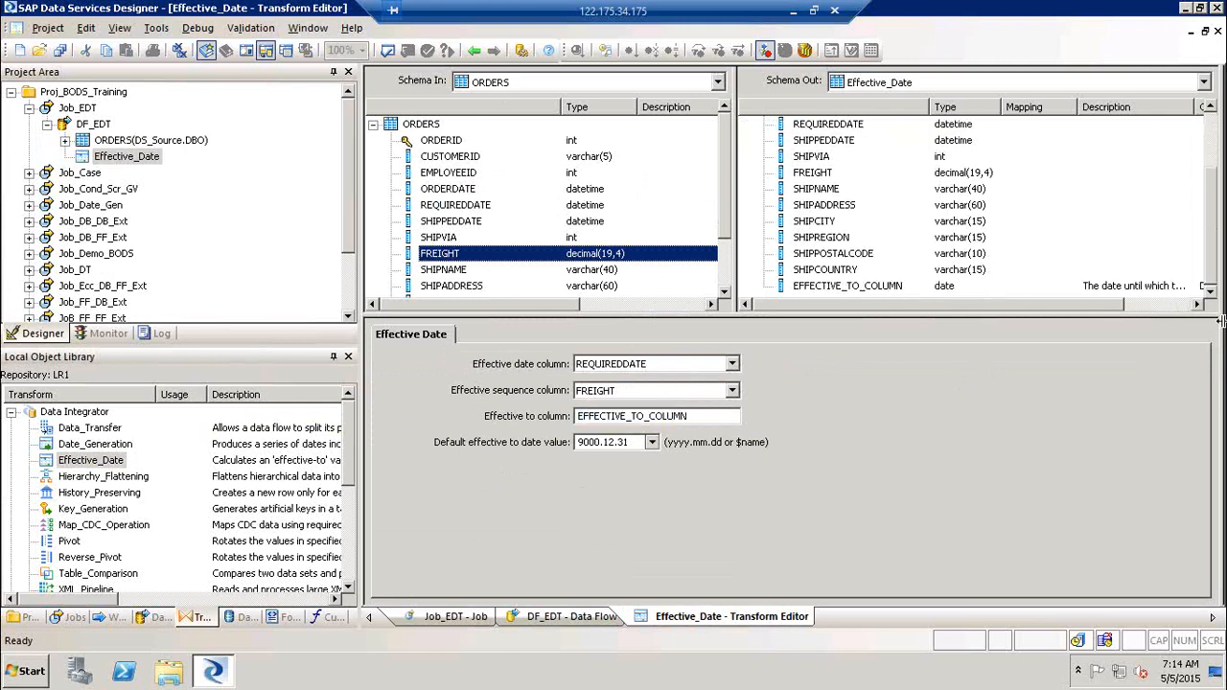
left_click(1148, 287)
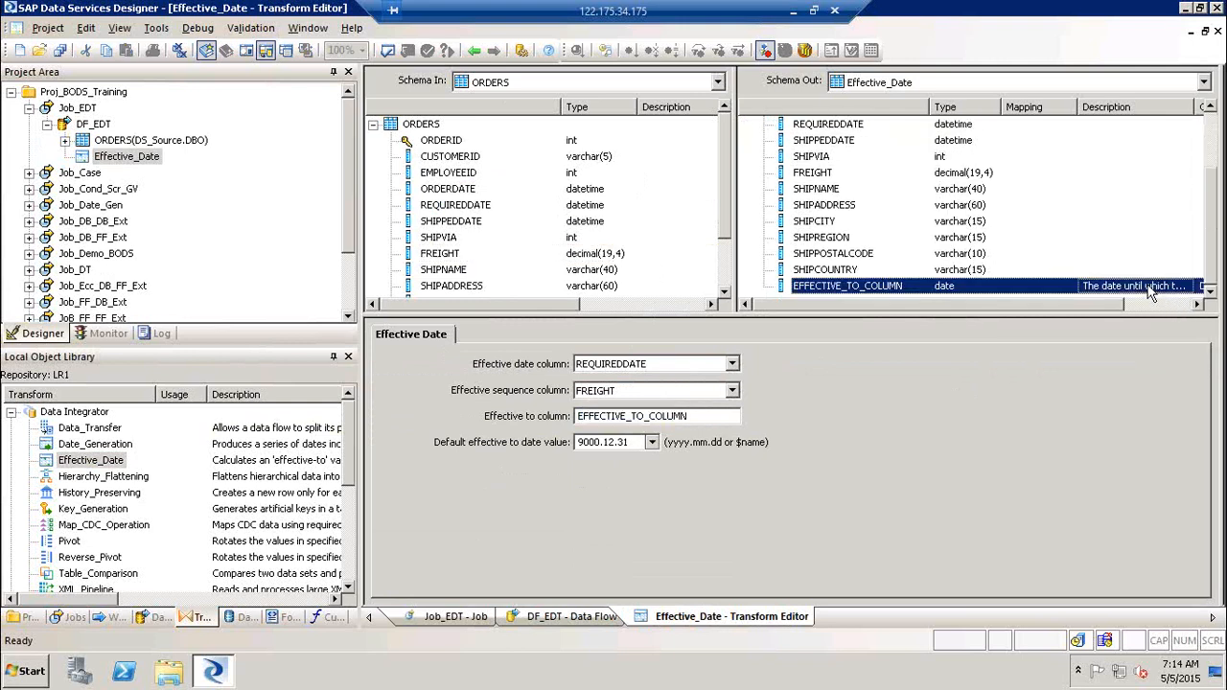
left_click(1197, 304)
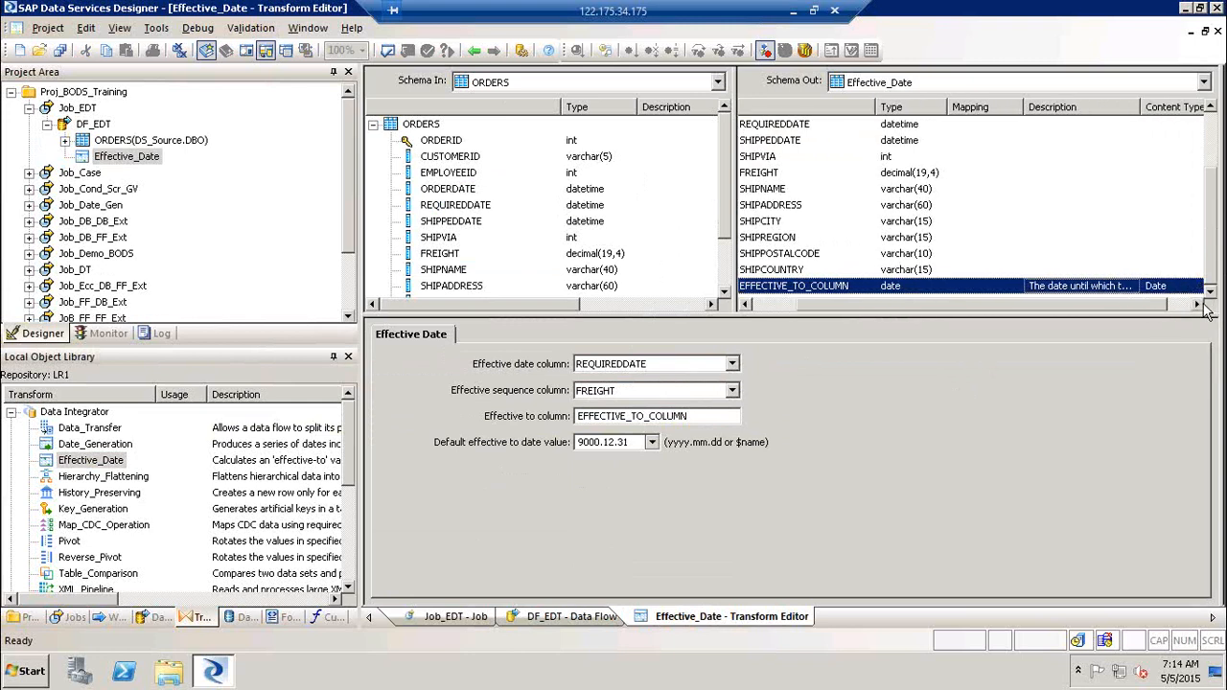
double_click(1127, 106)
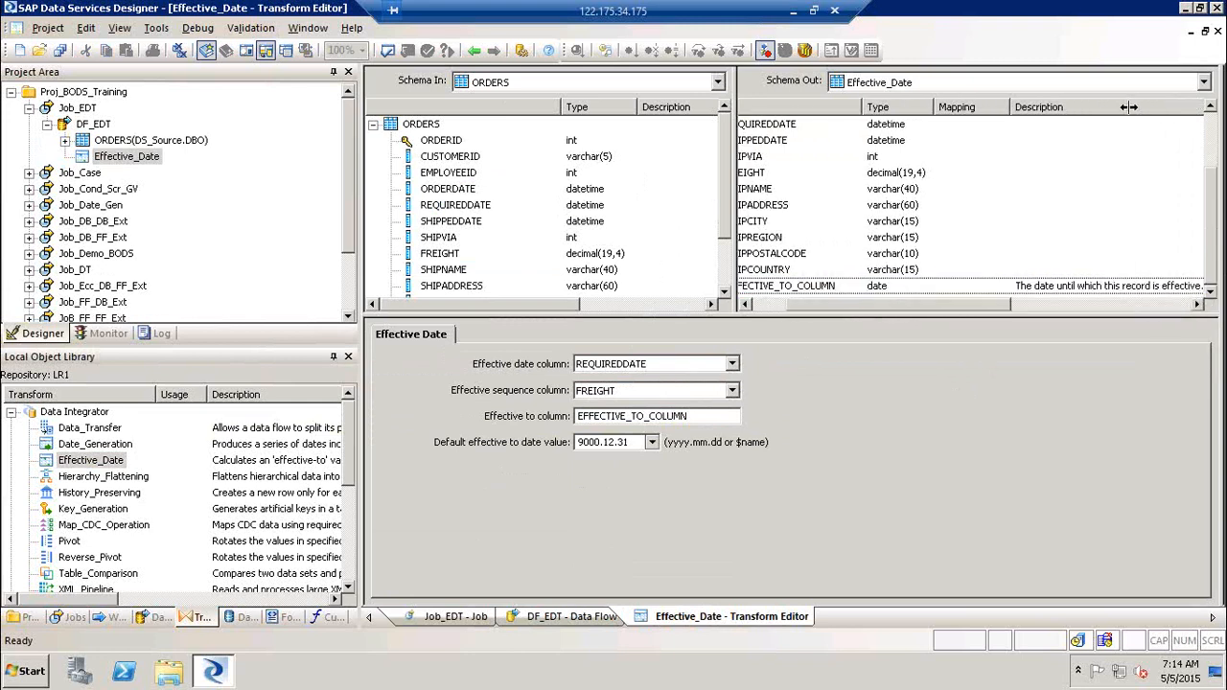
left_click_drag(1003, 308, 863, 316)
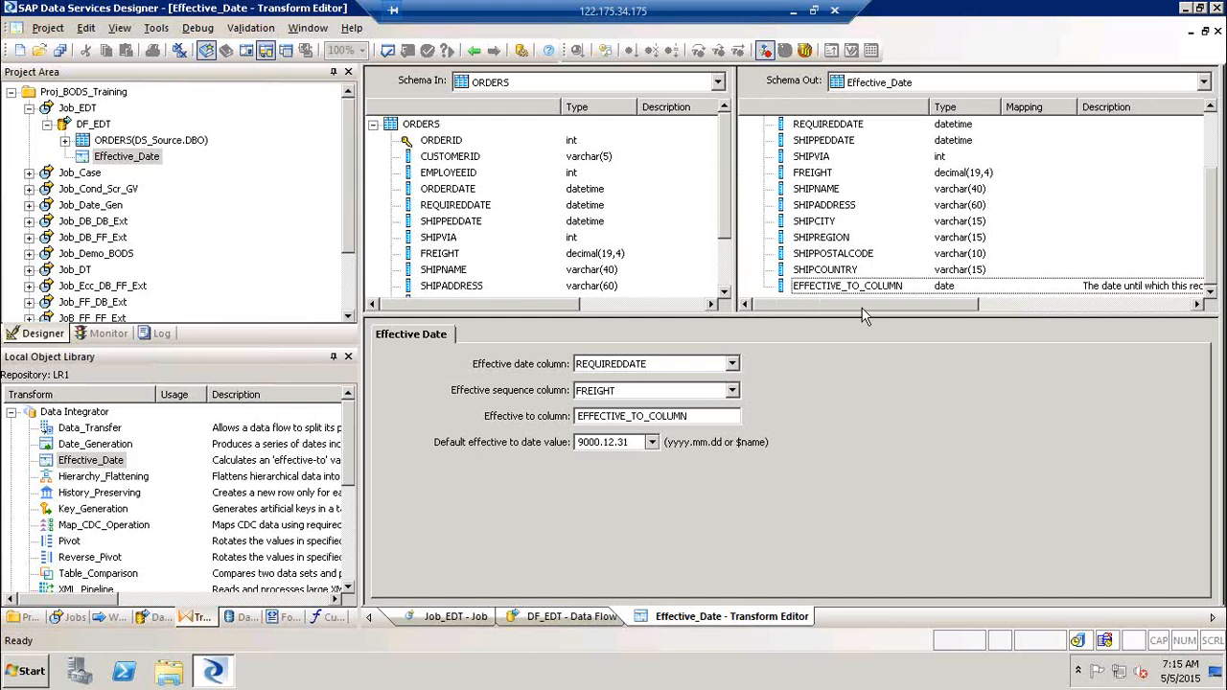
Step: Review the Effective_Date transform's effective date, sequence and effective-to column settings and its default effective-to date value
left_click_drag(711, 417, 516, 421)
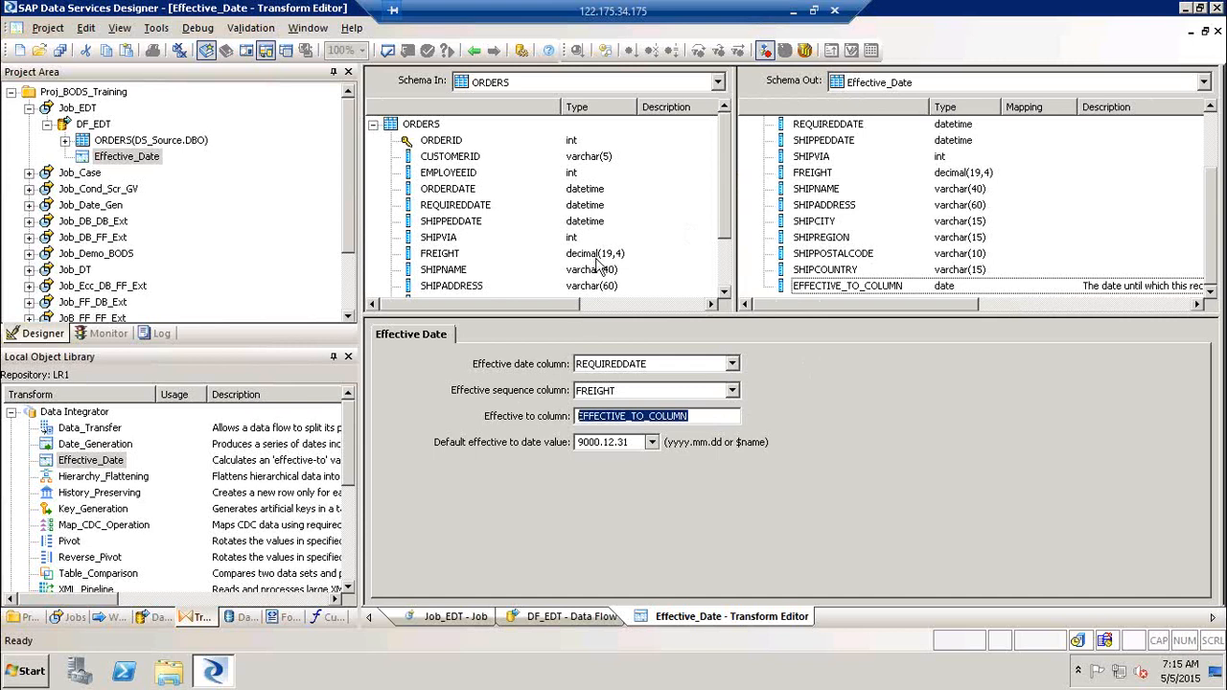
left_click(659, 368)
left_click(658, 368)
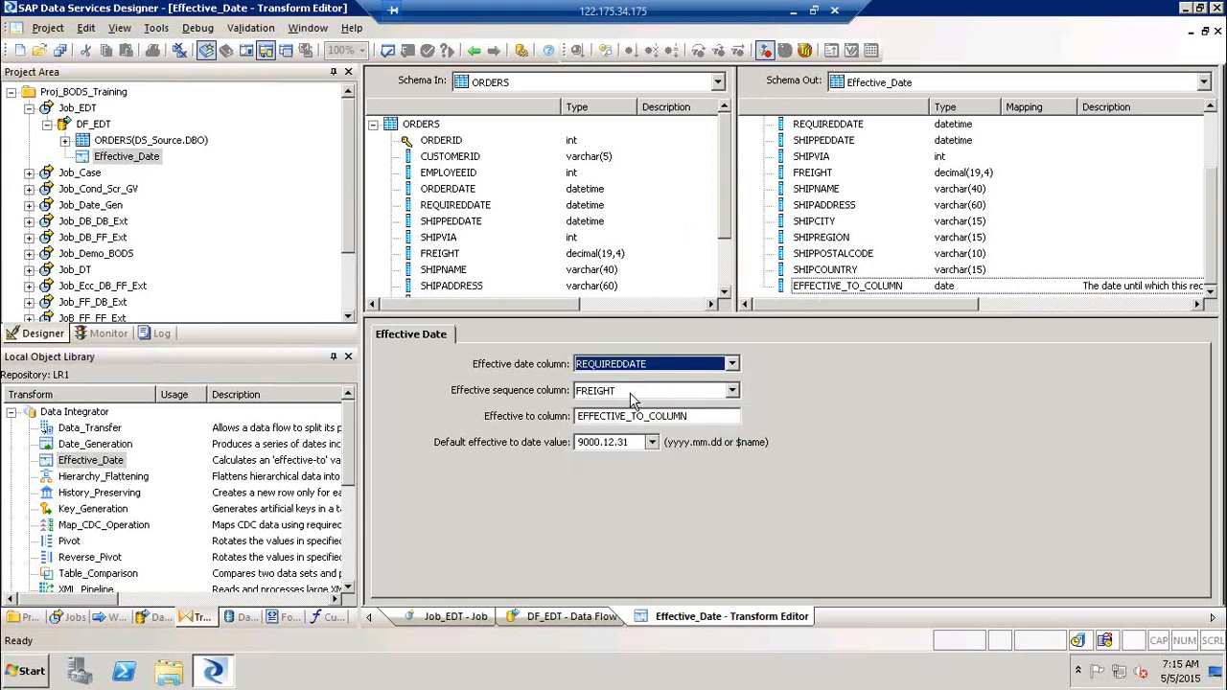
left_click(628, 394)
left_click(629, 395)
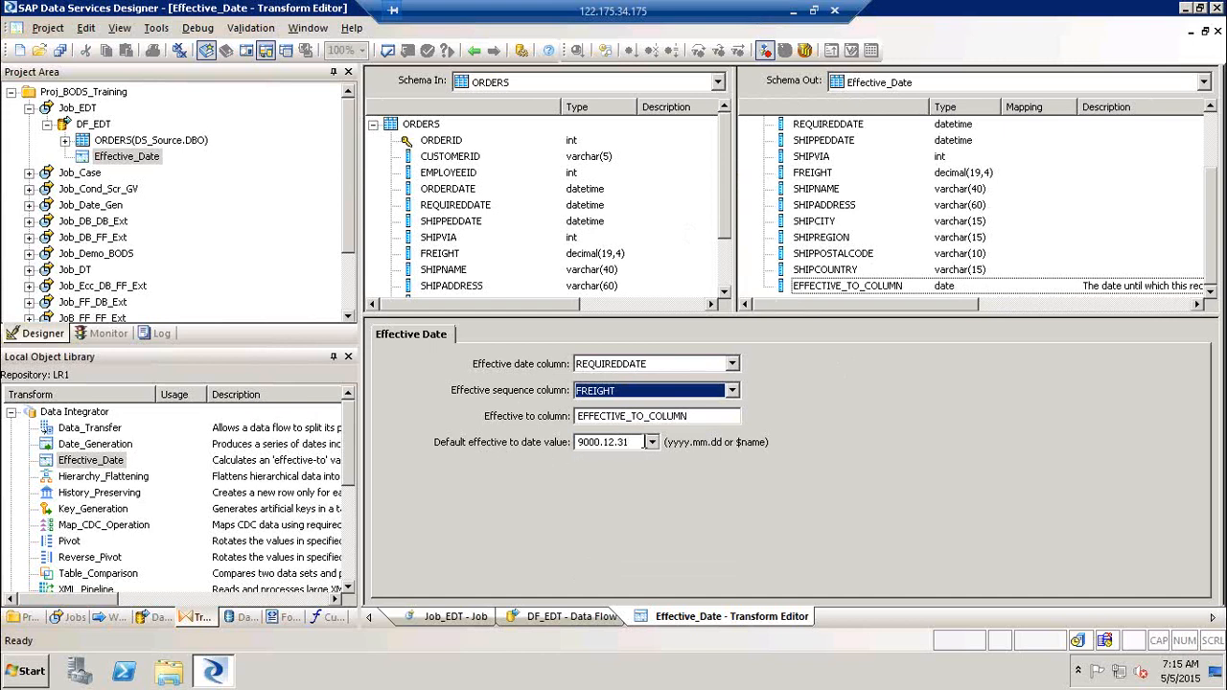
left_click(644, 442)
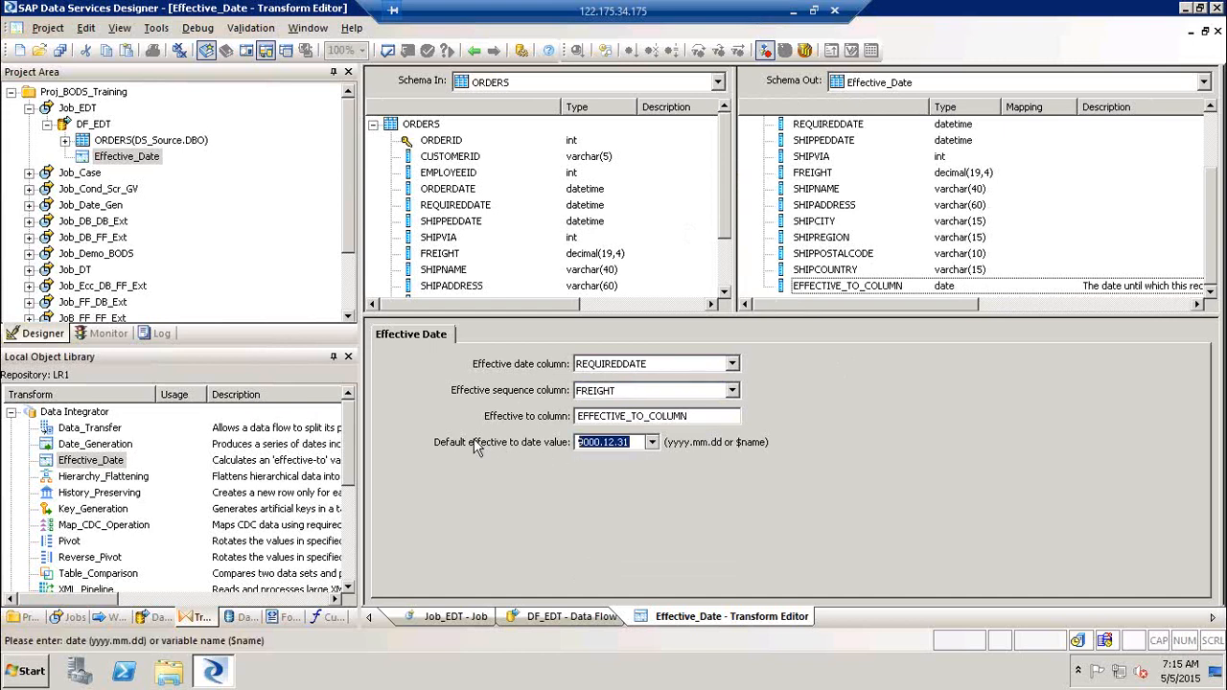
Step: Return to DF_EDT, add a target template table named EDT in DS_Target, and connect the Effective_Date output to it
left_click(473, 54)
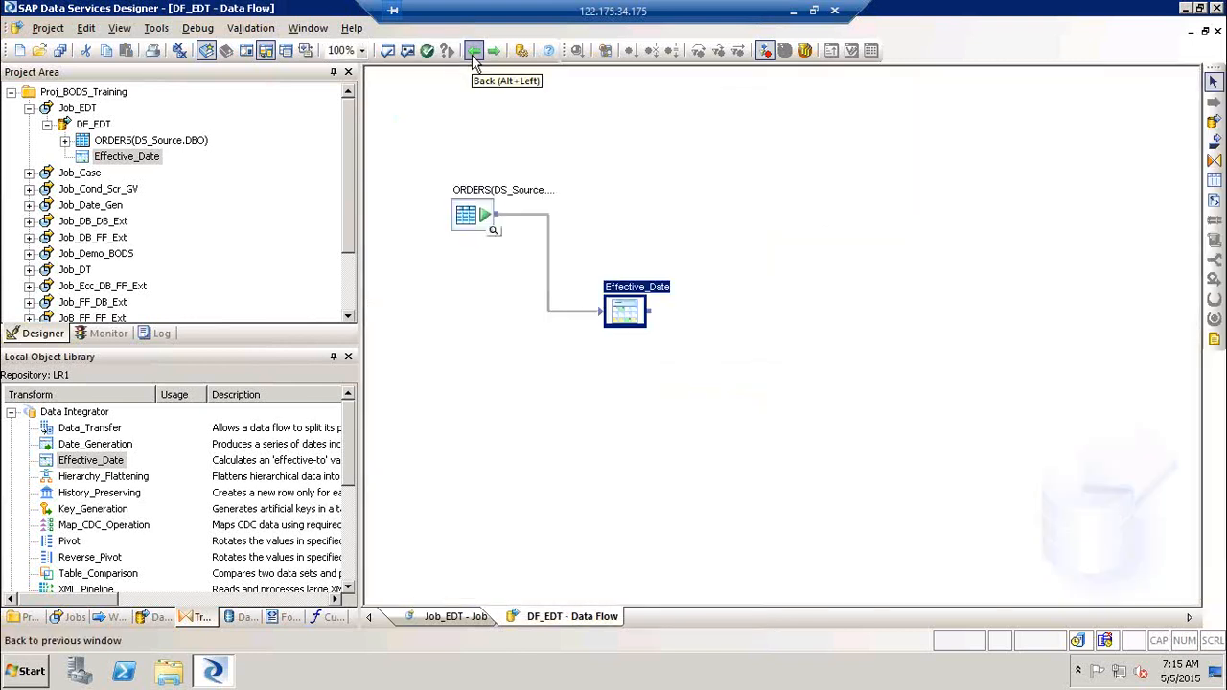
left_click(1214, 184)
left_click(818, 374)
type("EDT")
key("Tab")
key("Down")
key("Return")
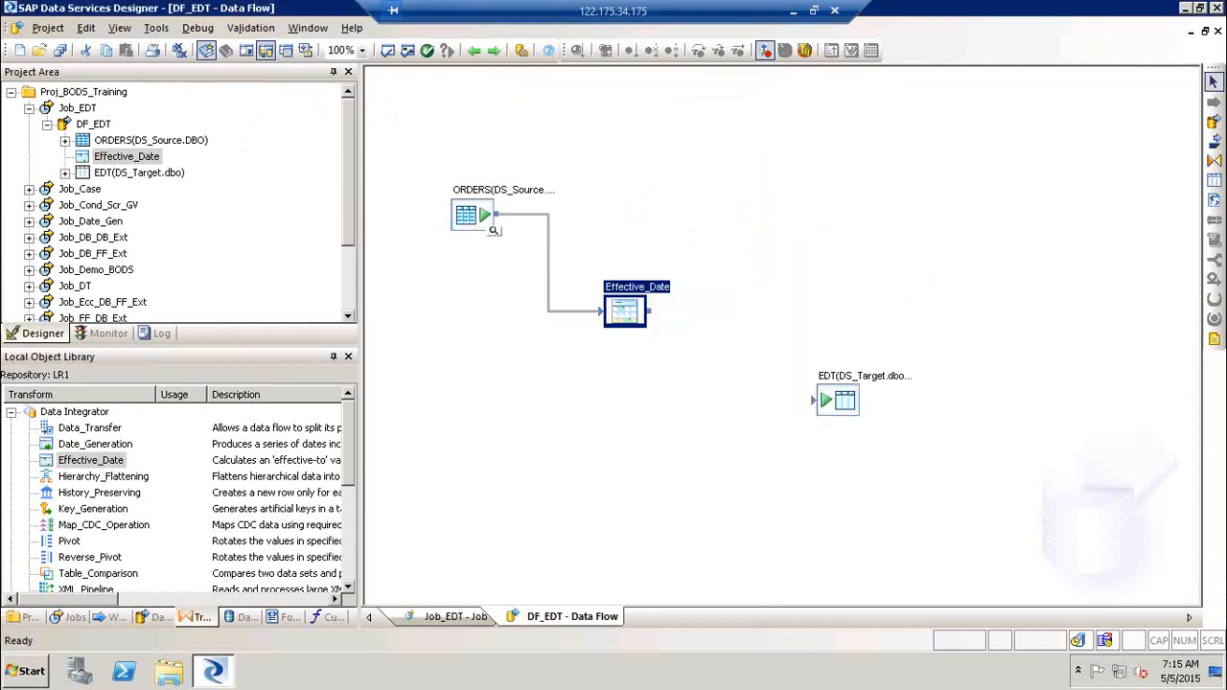
left_click_drag(651, 312, 819, 406)
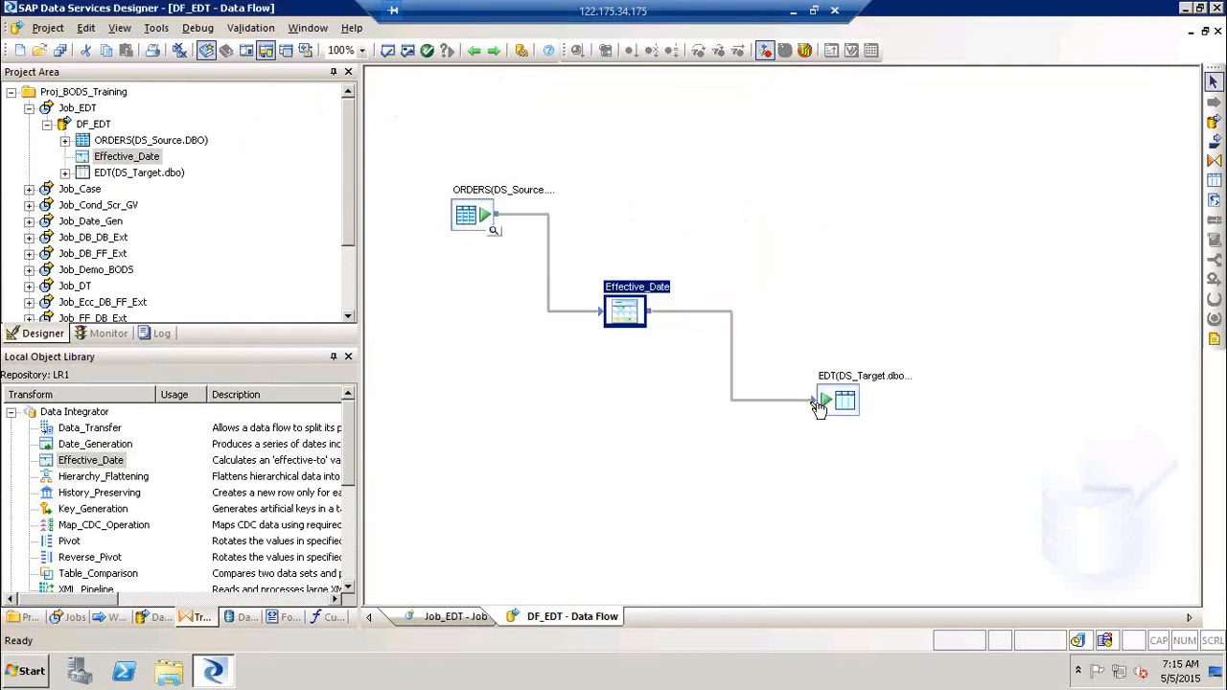
Step: Validate the DF_EDT data flow, execute Job_EDT and check its final job log entry
left_click(407, 51)
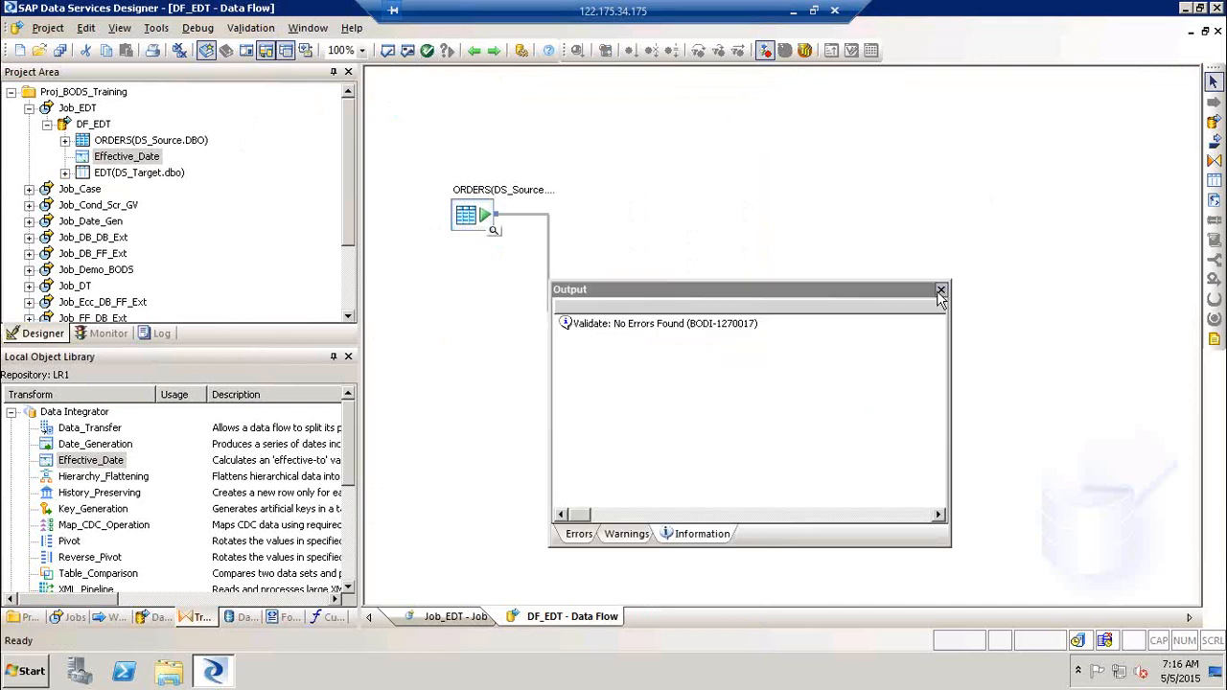
left_click(936, 291)
left_click(77, 108)
right_click(76, 108)
left_click(117, 114)
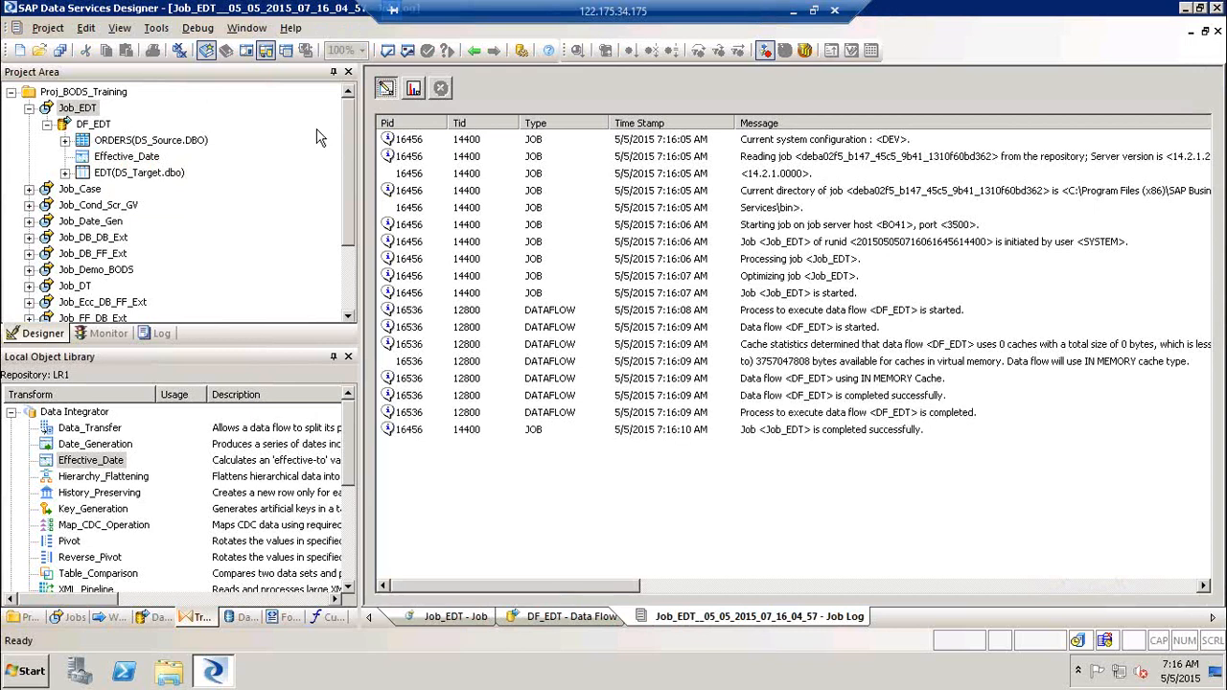
left_click(763, 430)
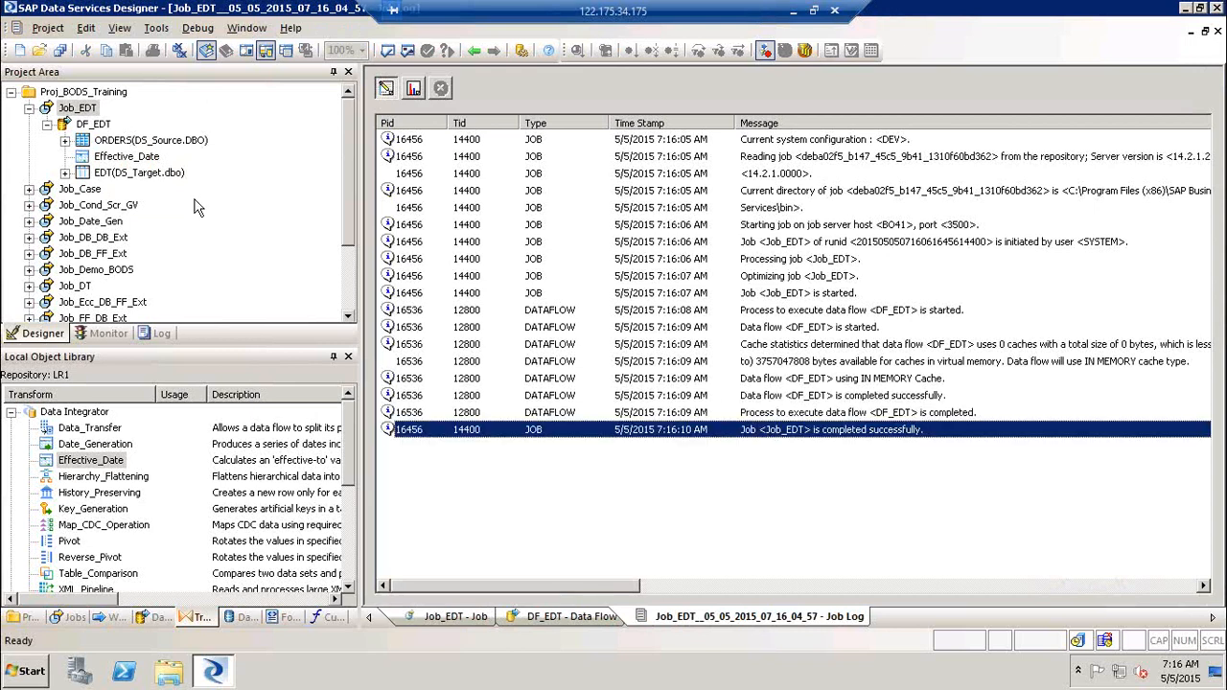
Step: View the EDT target table's data from DF_EDT and examine the EFFECTIVE_TO_COLUMN values, closing the data view when done
double_click(93, 125)
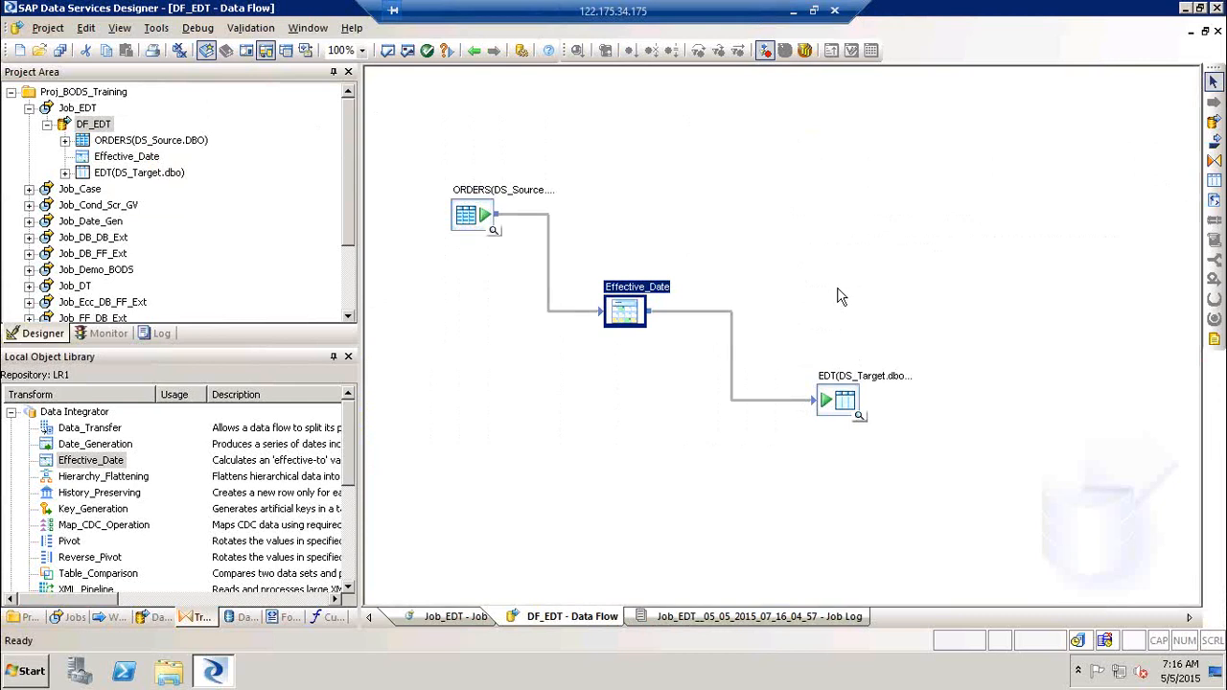
left_click(858, 416)
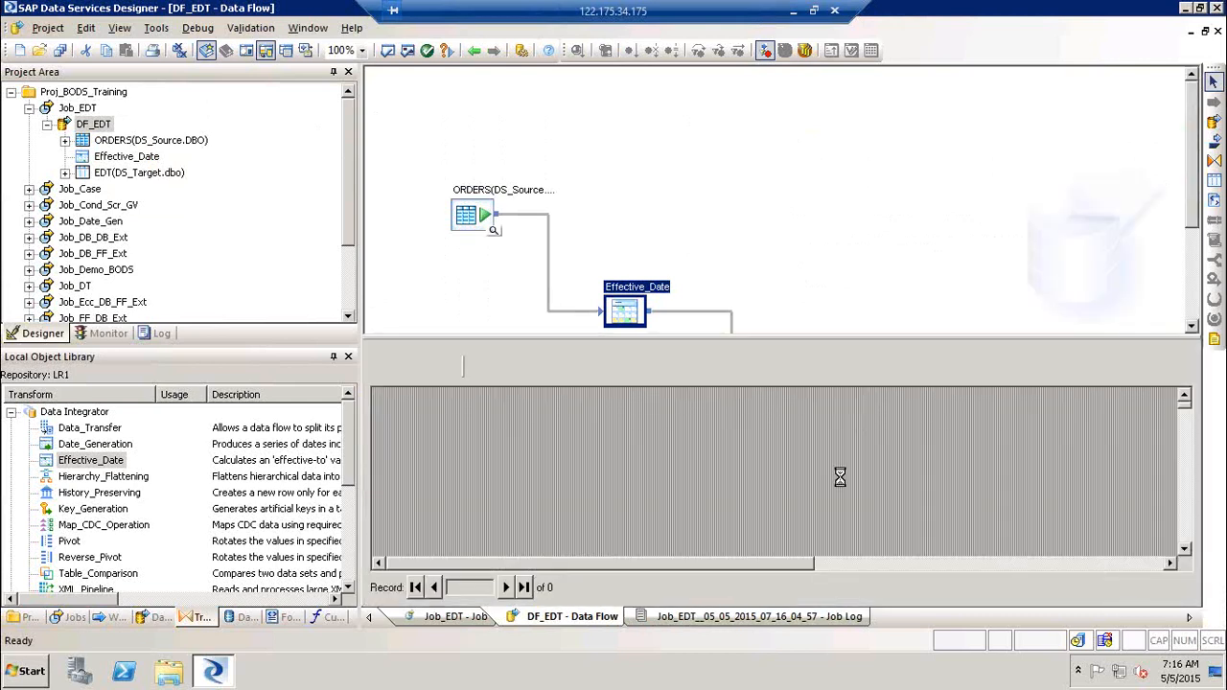
left_click_drag(793, 565, 1150, 566)
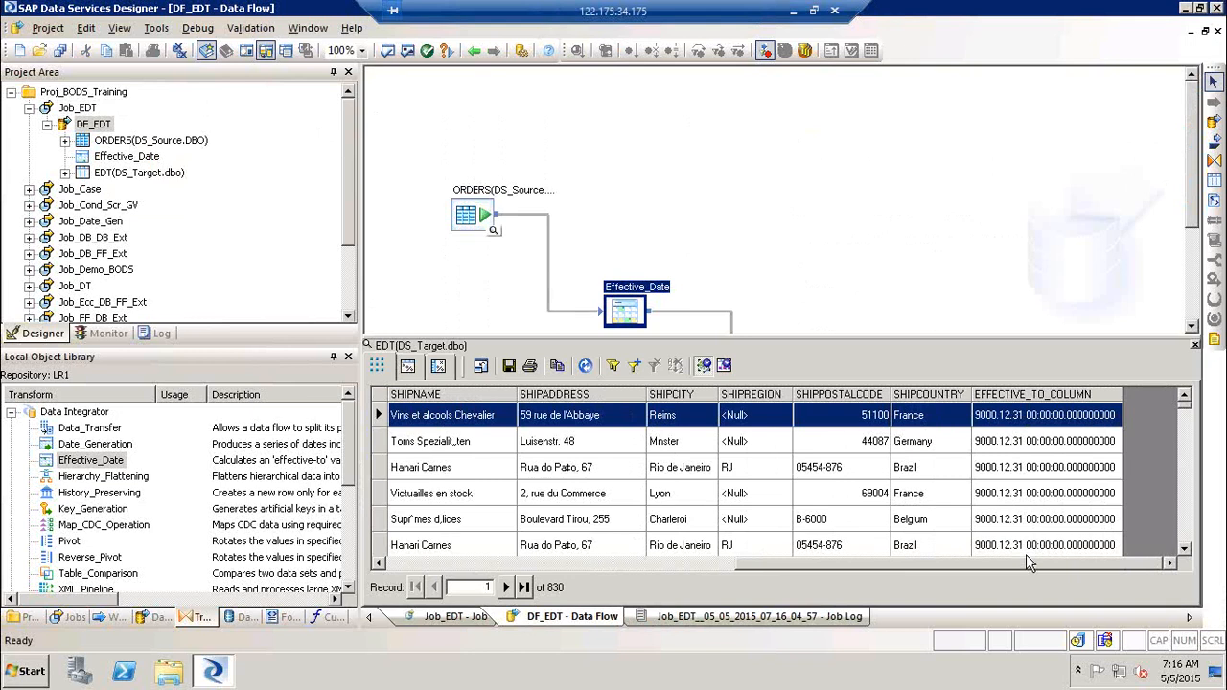
left_click(1019, 423)
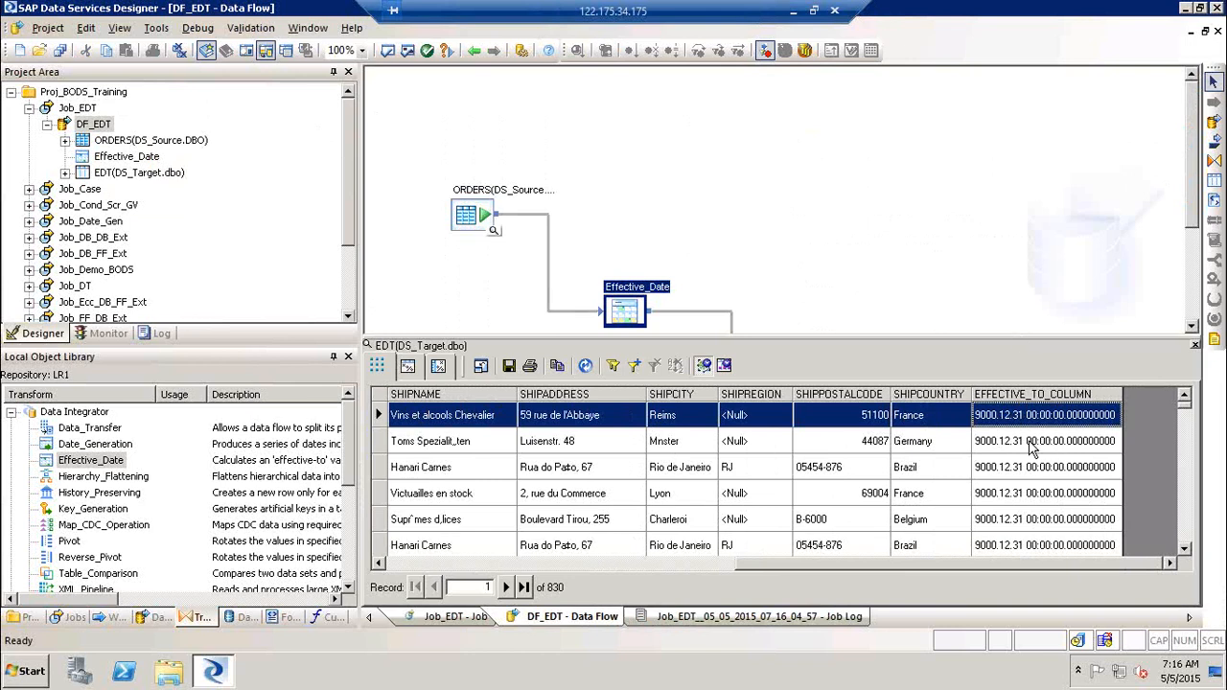
left_click(1195, 346)
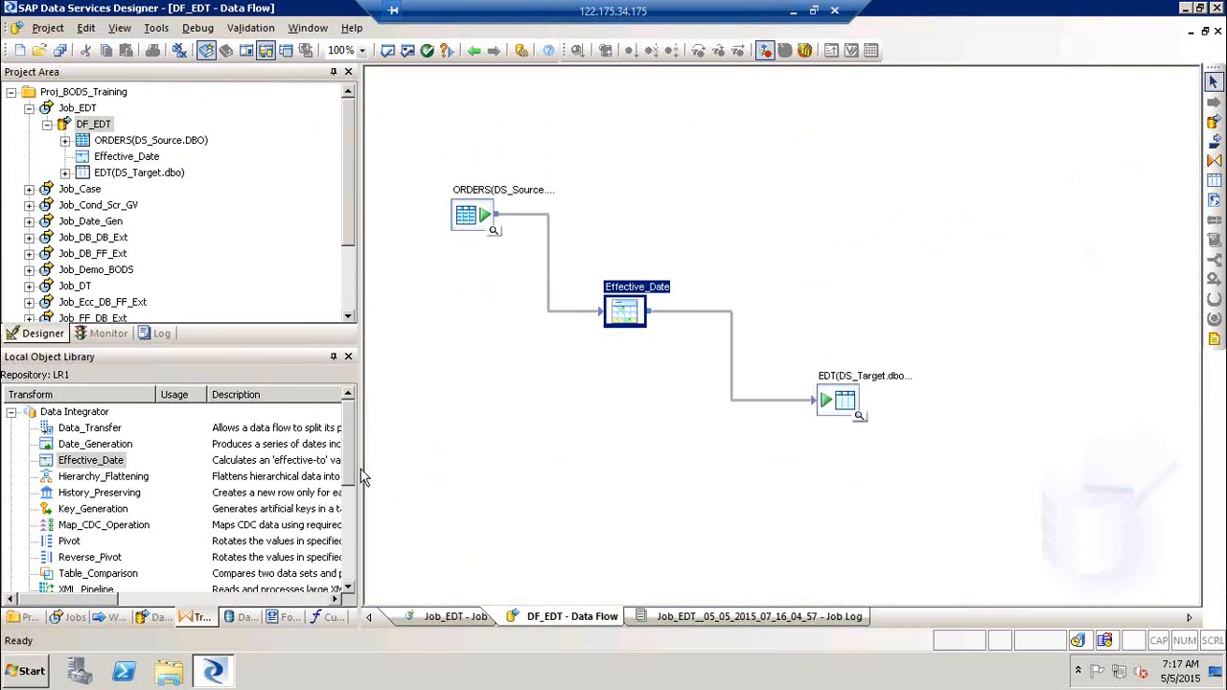
left_click(111, 479)
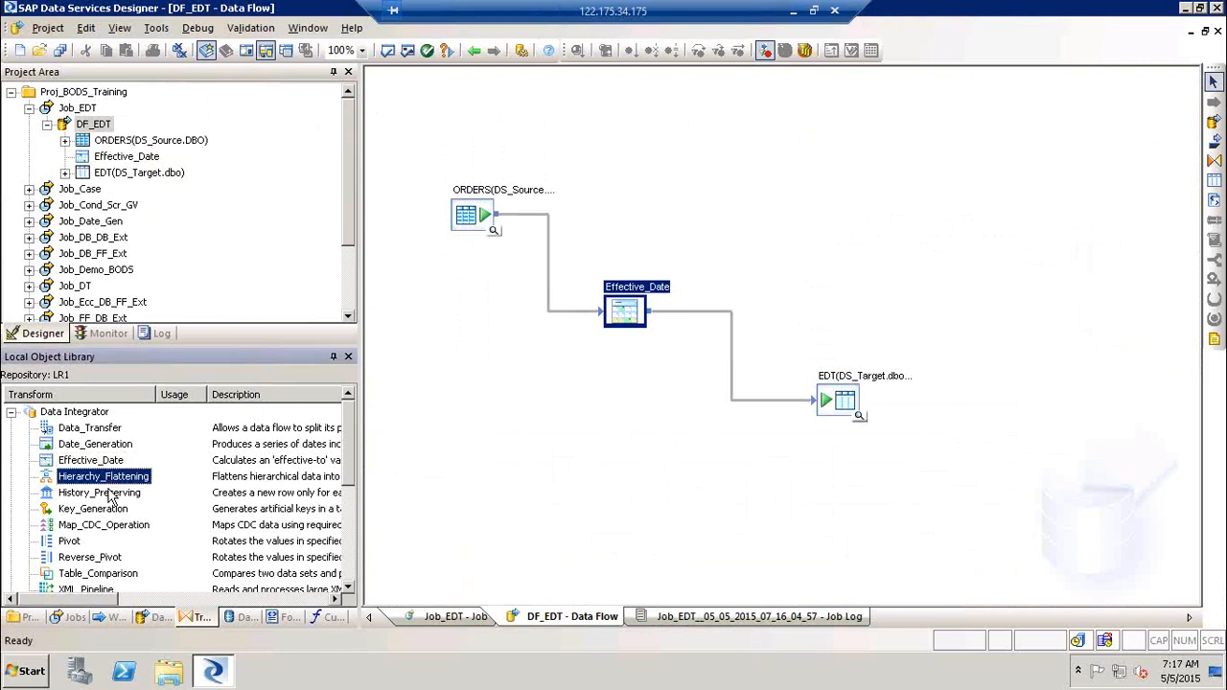
left_click(110, 494)
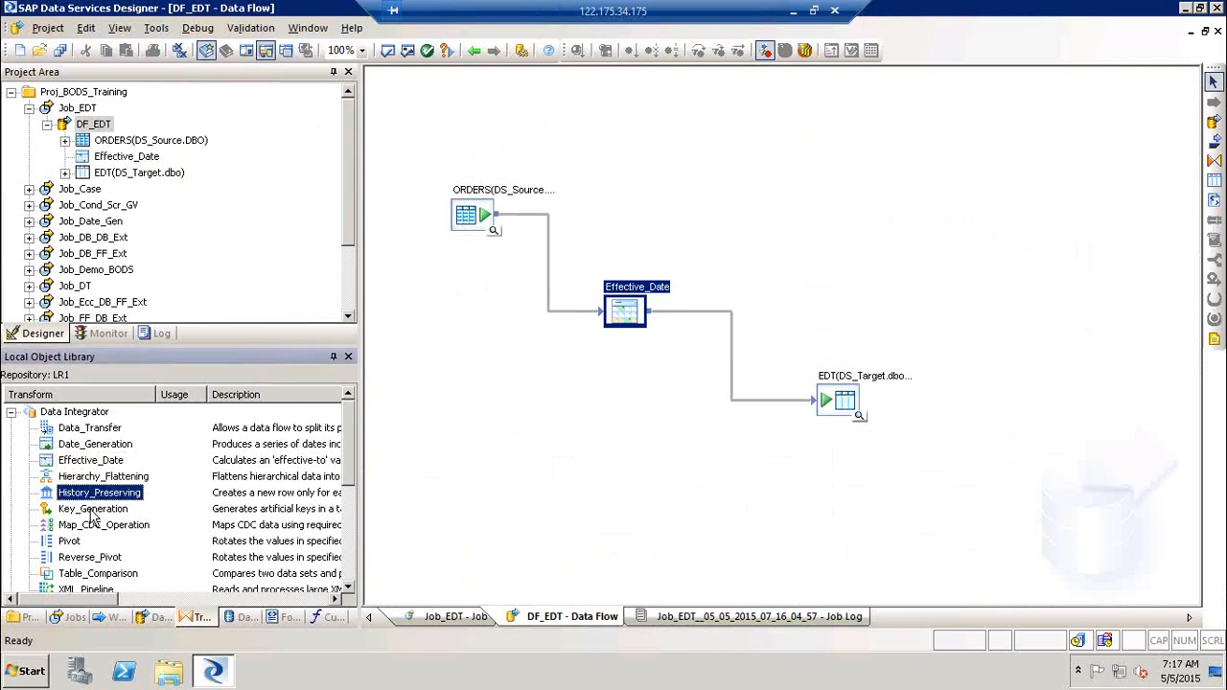
left_click(94, 510)
left_click(91, 526)
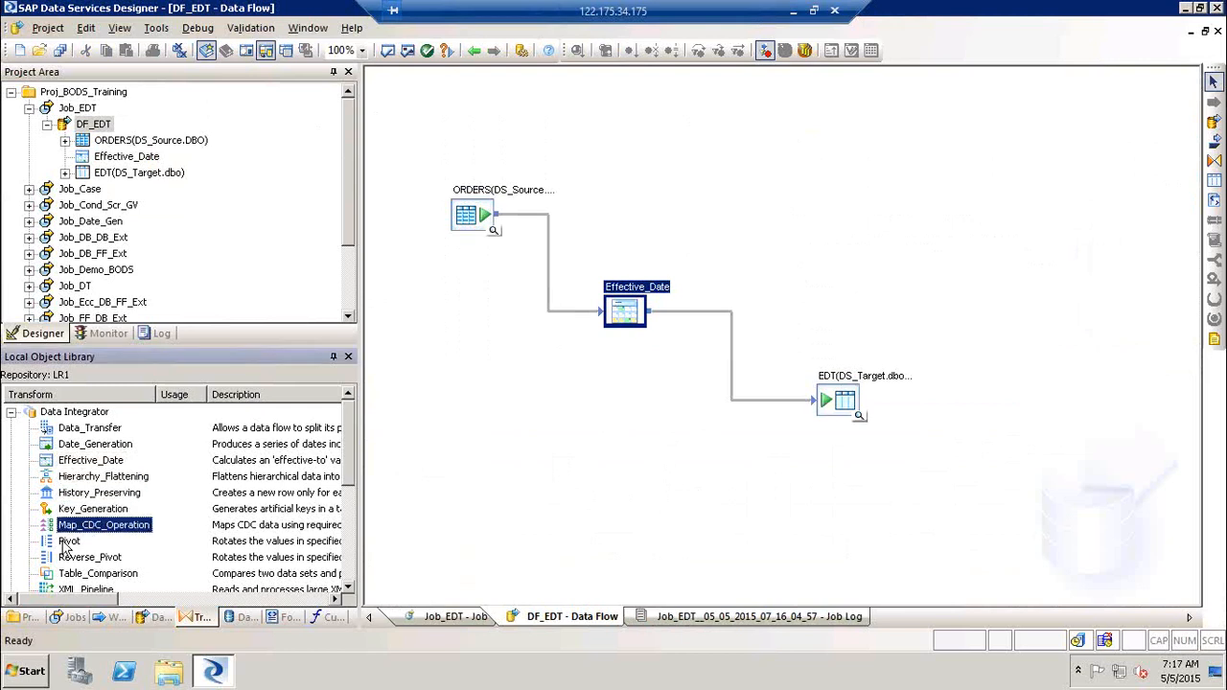
left_click(69, 541)
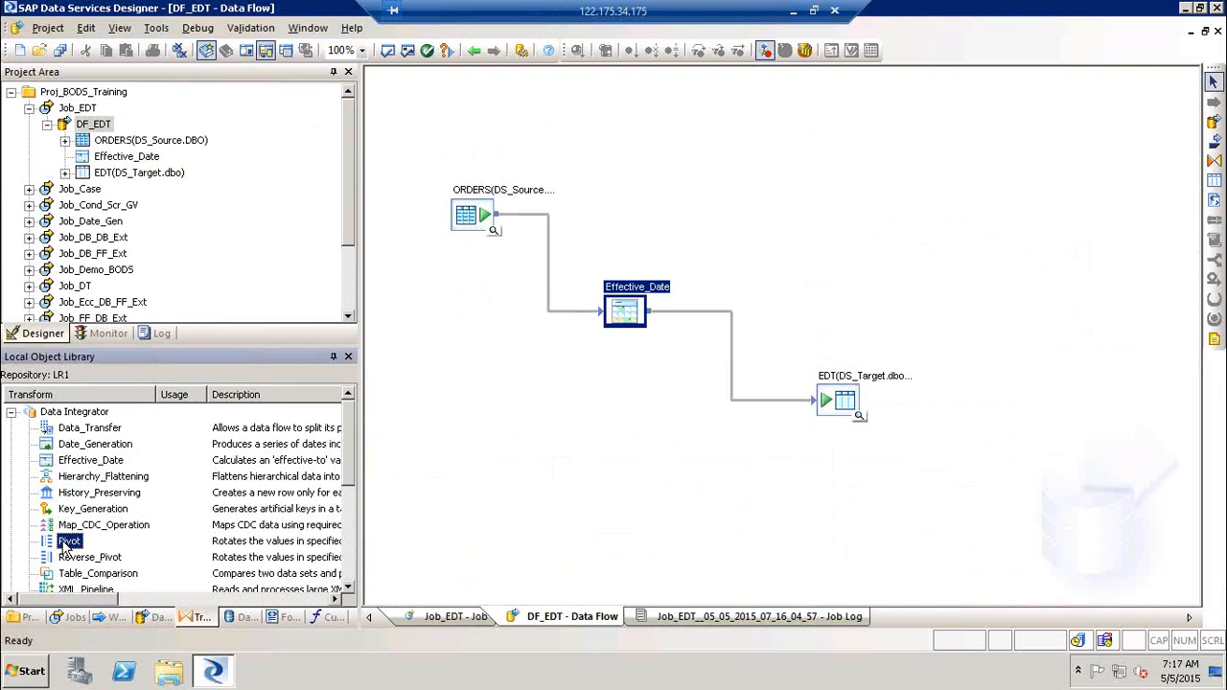
left_click(116, 561)
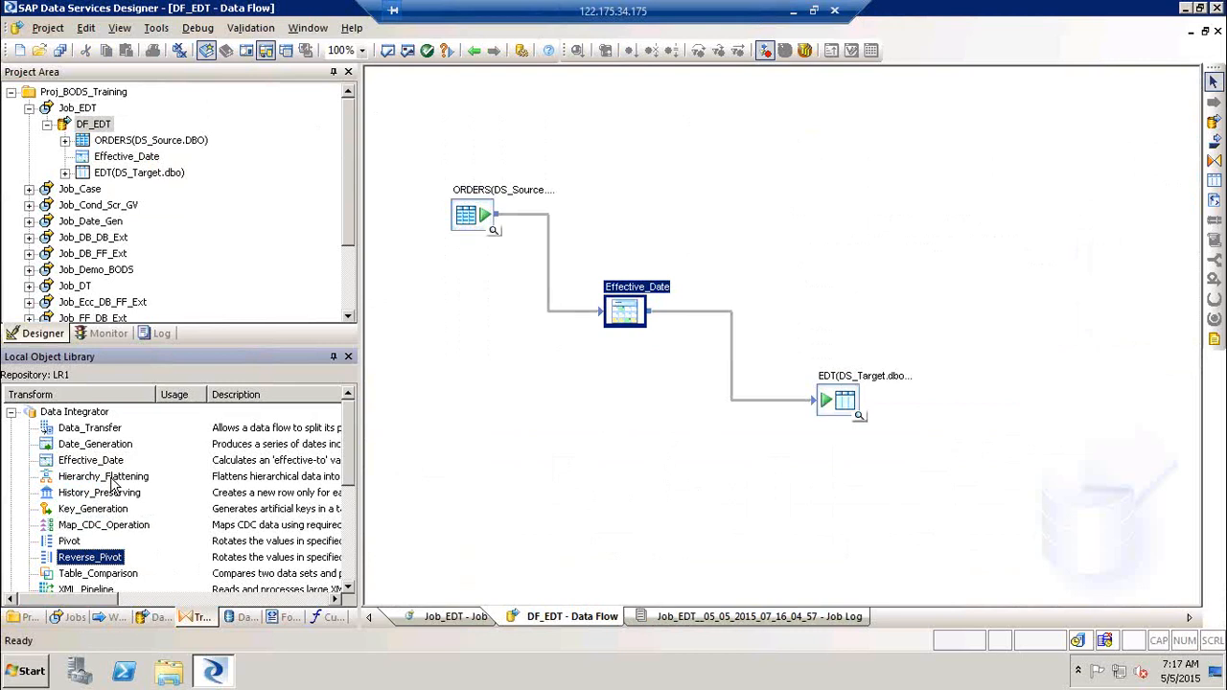
left_click(75, 542)
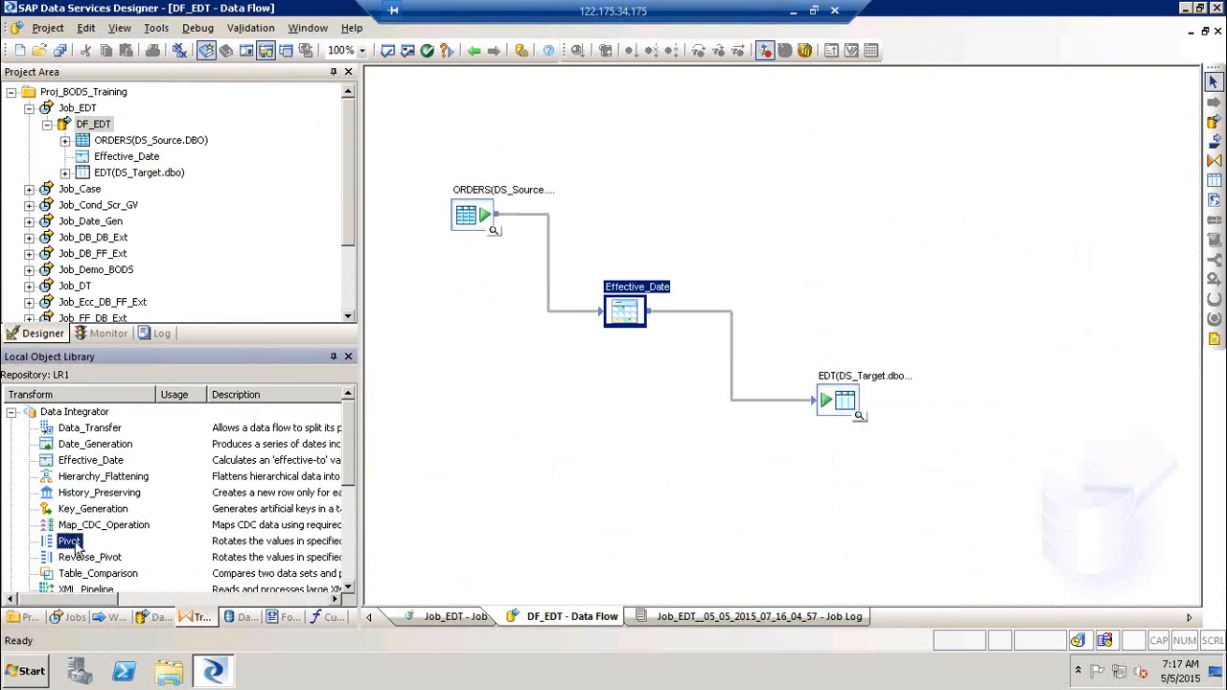
left_click(94, 561)
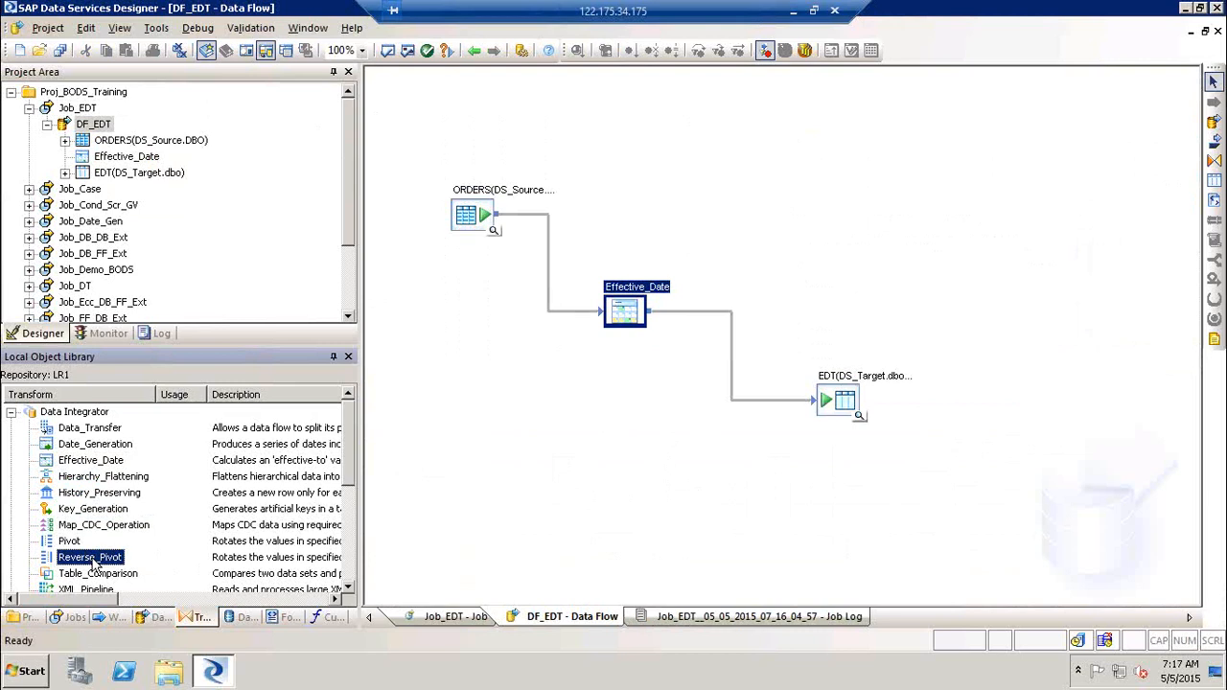
key("super+r")
key("Return")
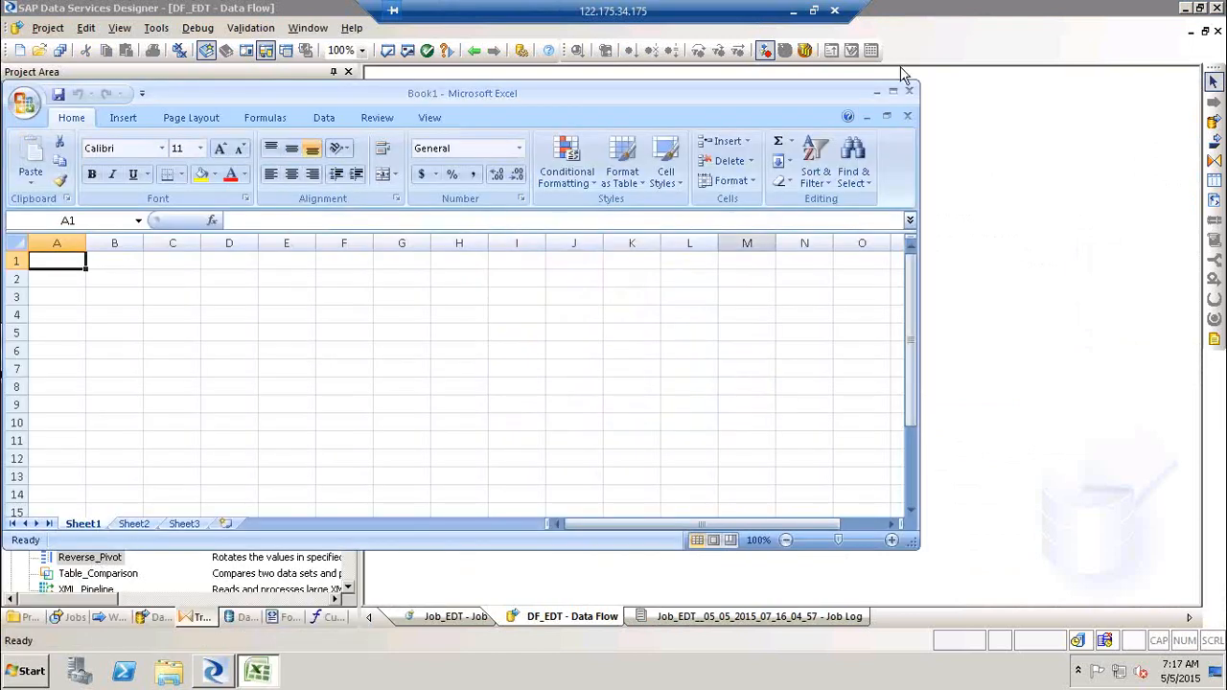
left_click(907, 90)
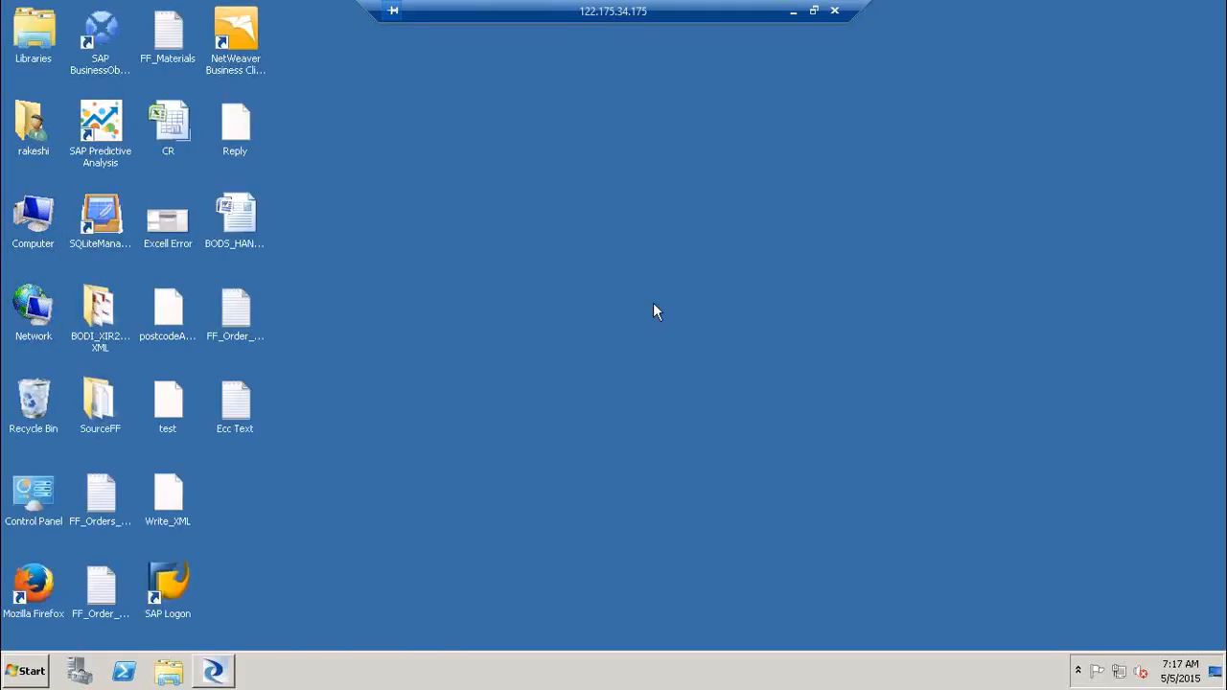
Step: Open the cUSTOMERS Excel workbook from the SourceFF folder on the desktop and maximize its window
double_click(96, 410)
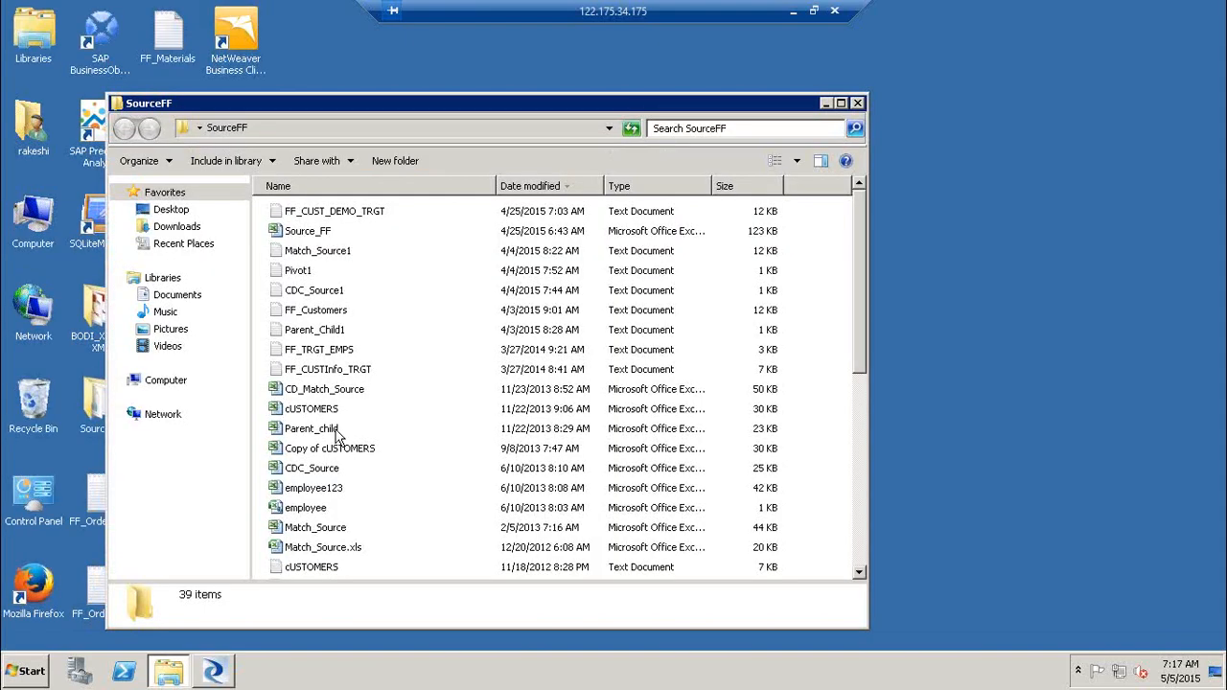
left_click(322, 411)
double_click(322, 411)
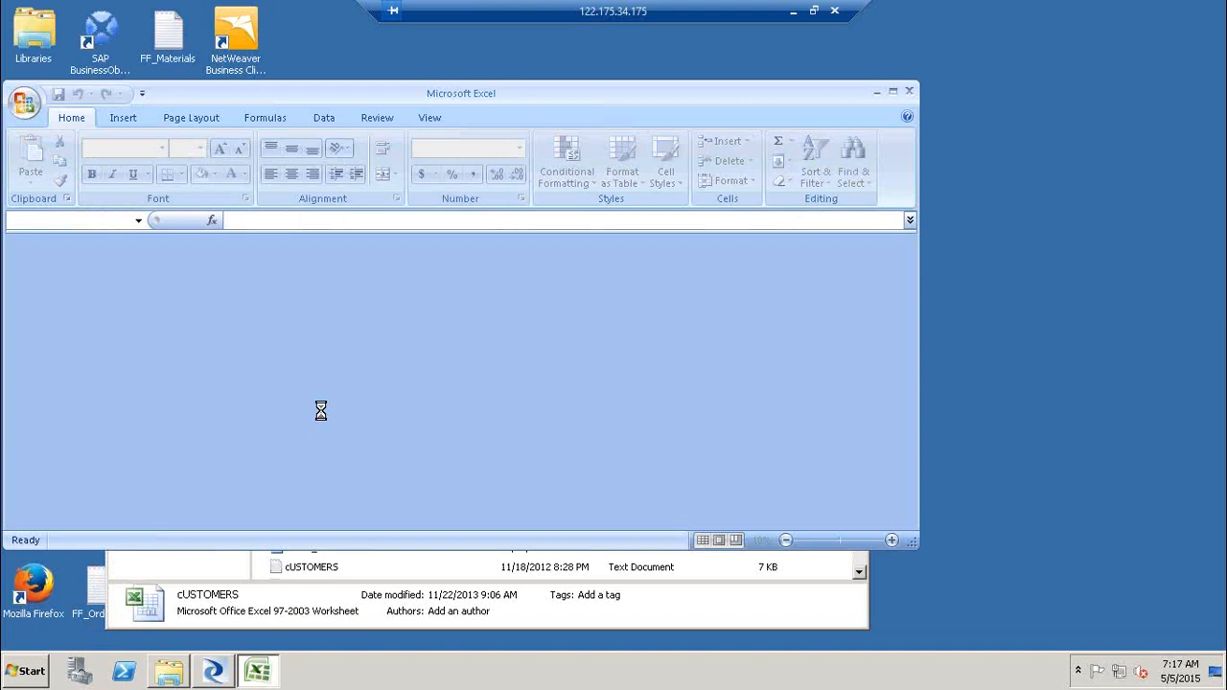
left_click(891, 93)
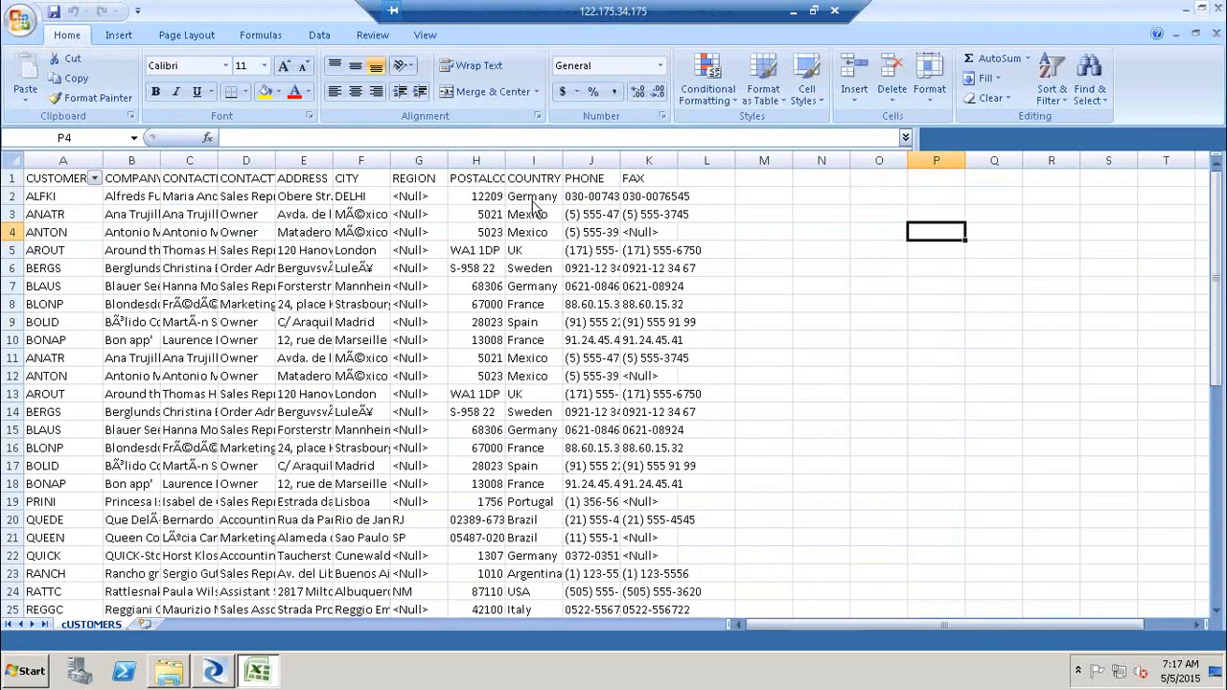
Step: Copy the POSTALCODE column of the cUSTOMERS sheet and add a new worksheet to the workbook
left_click(478, 160)
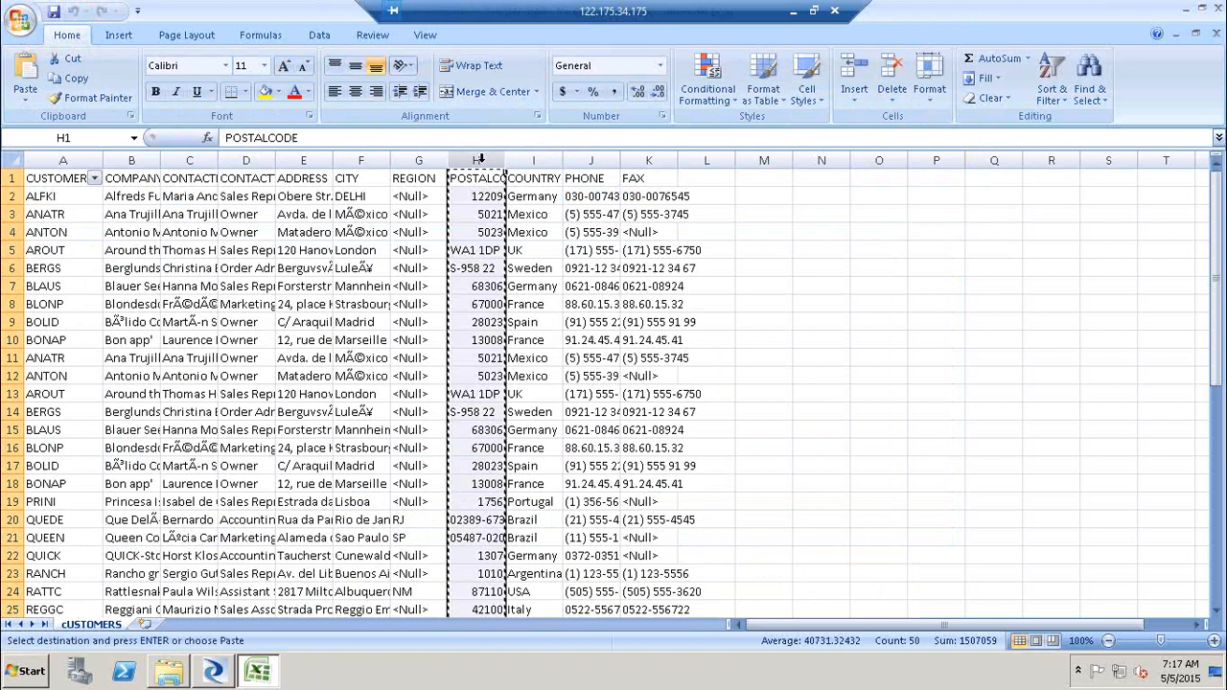
key("ctrl+c")
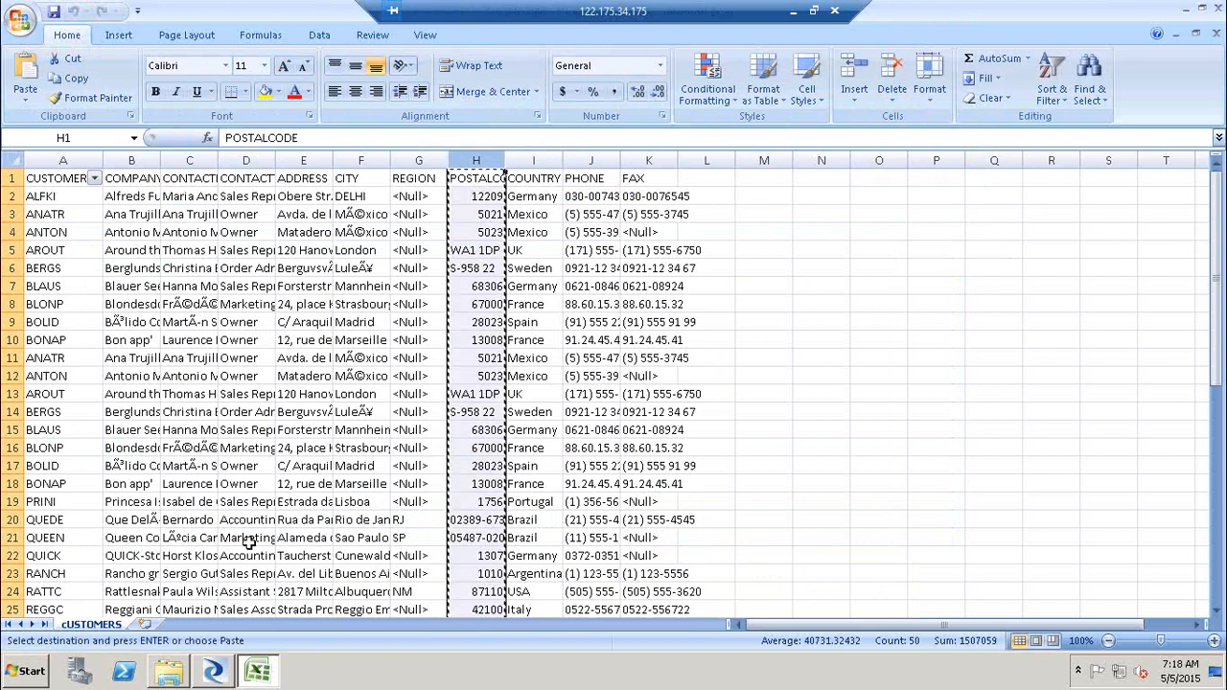
left_click(149, 624)
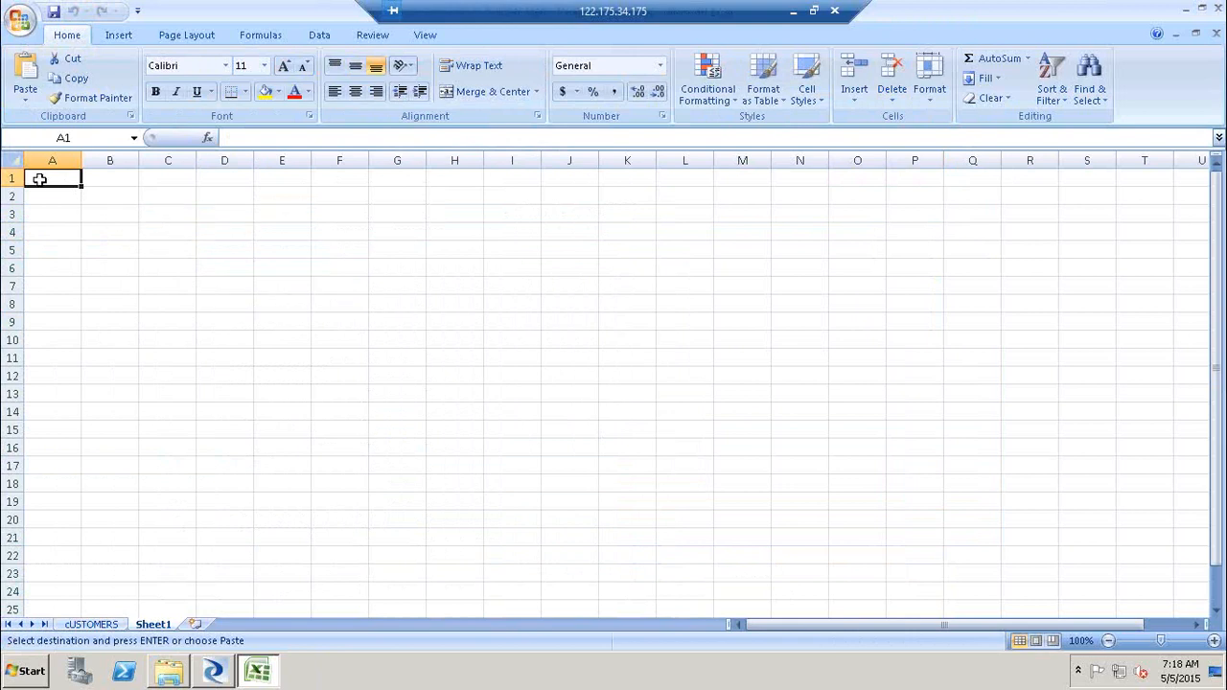
Step: Try to paste the copied POSTALCODE column into cell A1 of Sheet1 with Paste Special and Transpose enabled
right_click(40, 179)
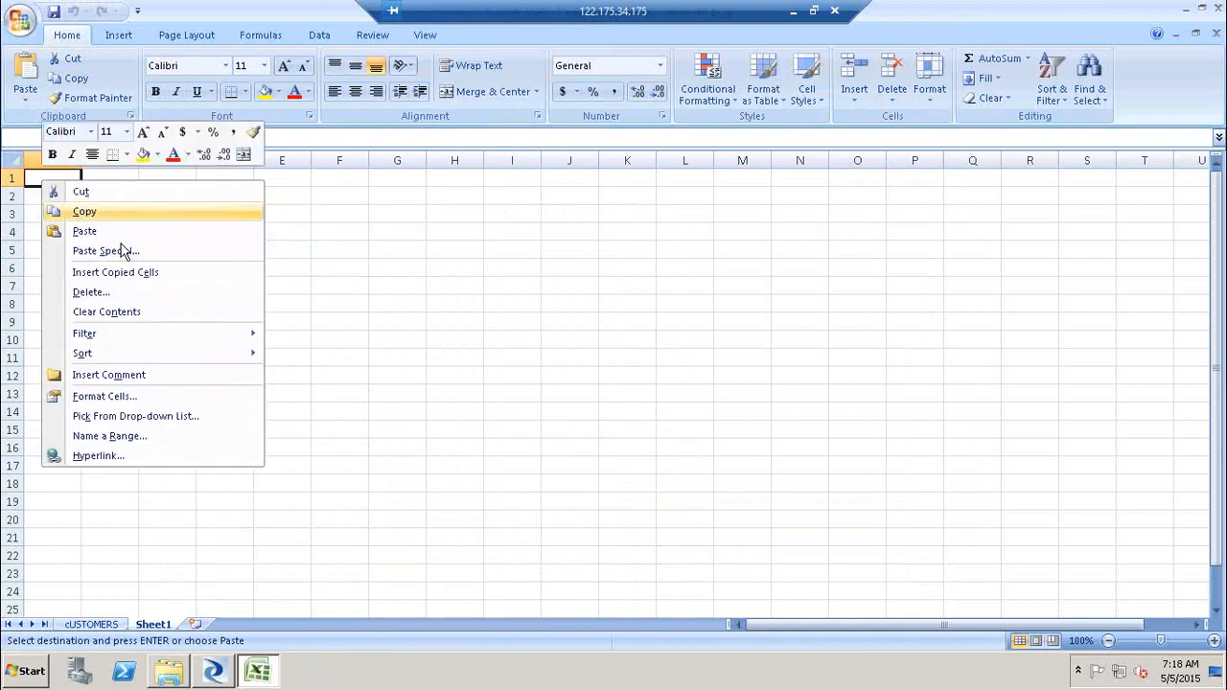
left_click(122, 251)
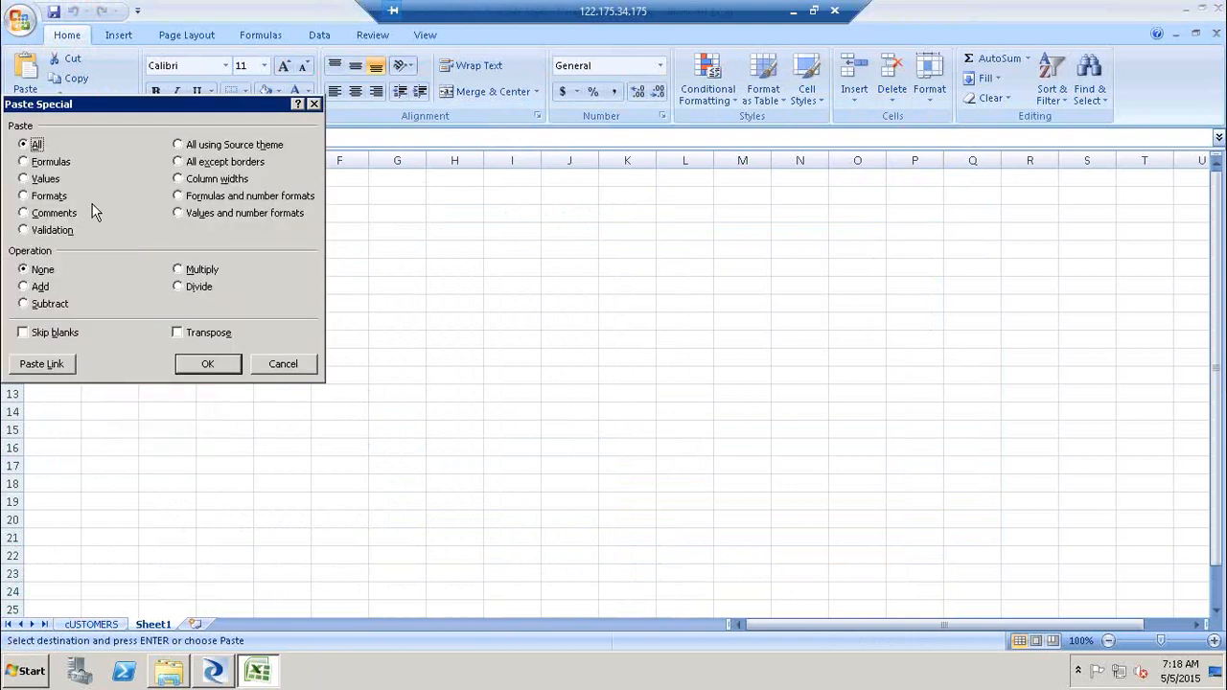
left_click(177, 332)
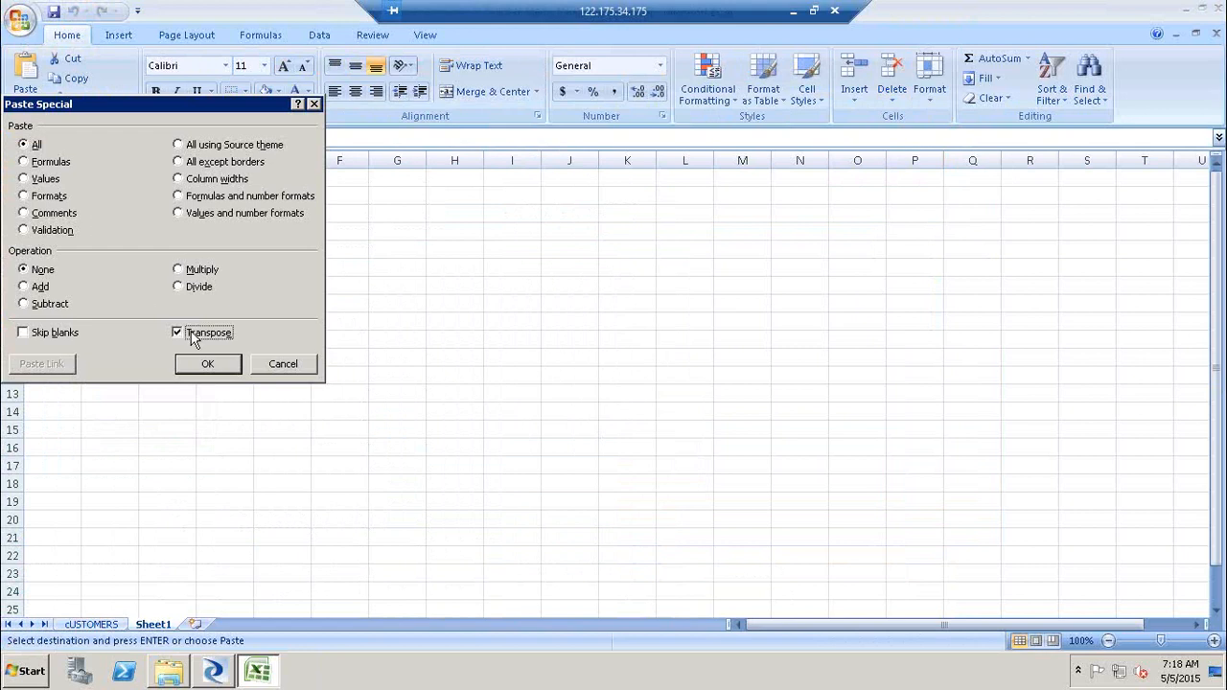
left_click(208, 368)
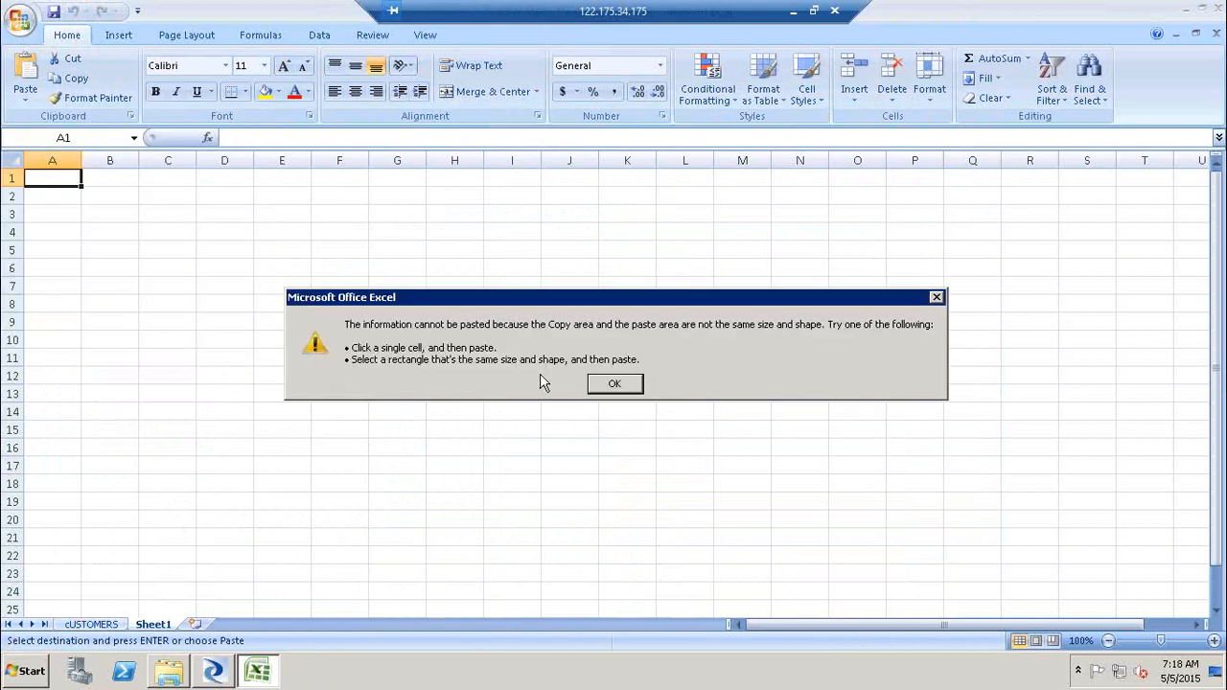
left_click(623, 384)
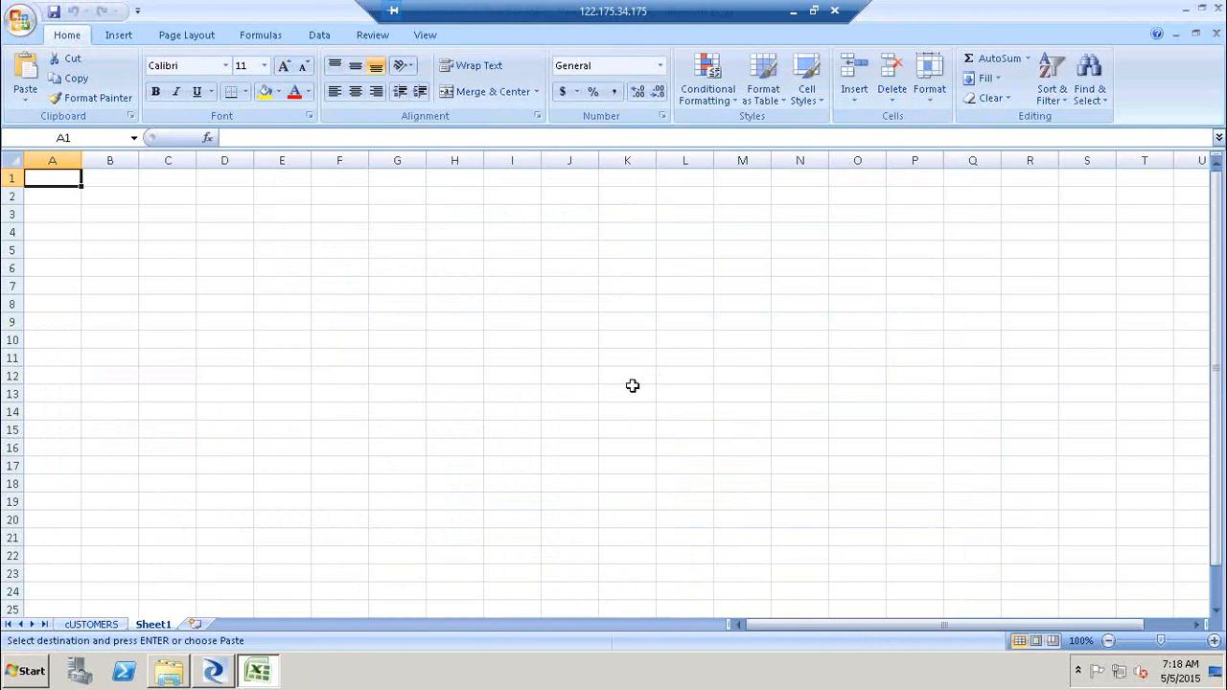
Step: Try to paste the copied POSTALCODE column normally into cell A3 of Sheet1
left_click(191, 234)
left_click_drag(96, 194, 68, 193)
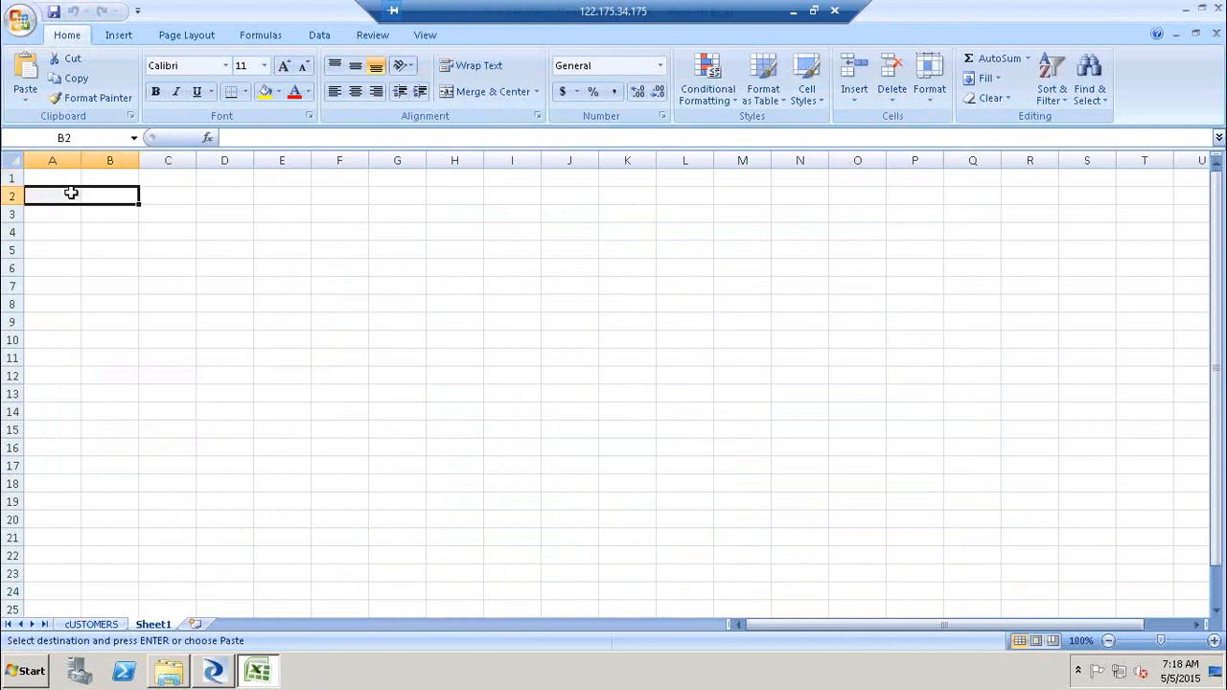
right_click(73, 196)
key("Escape")
left_click(108, 287)
left_click(55, 211)
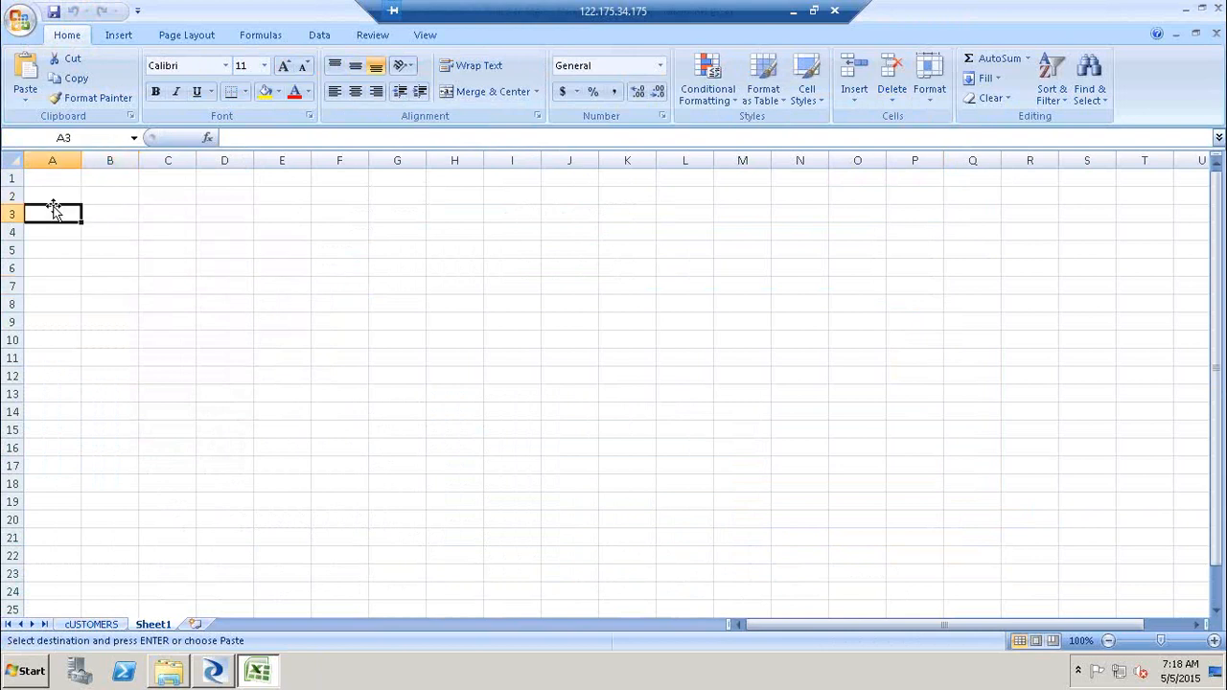
key("ctrl+v")
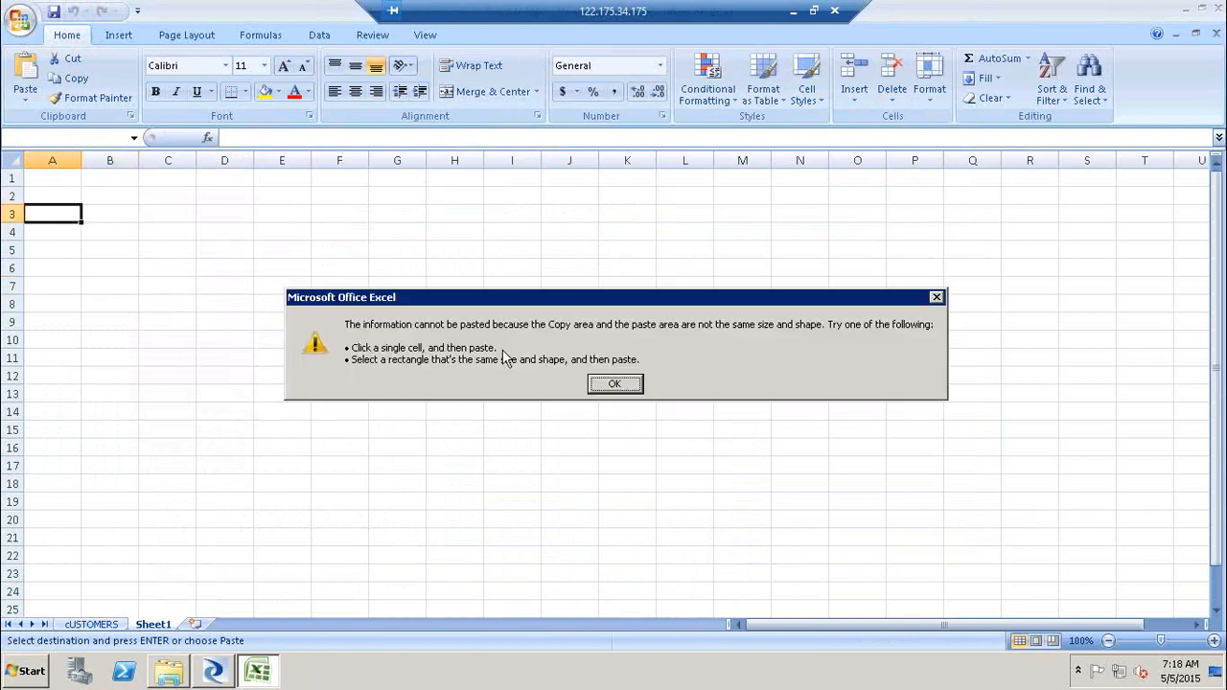
left_click(637, 388)
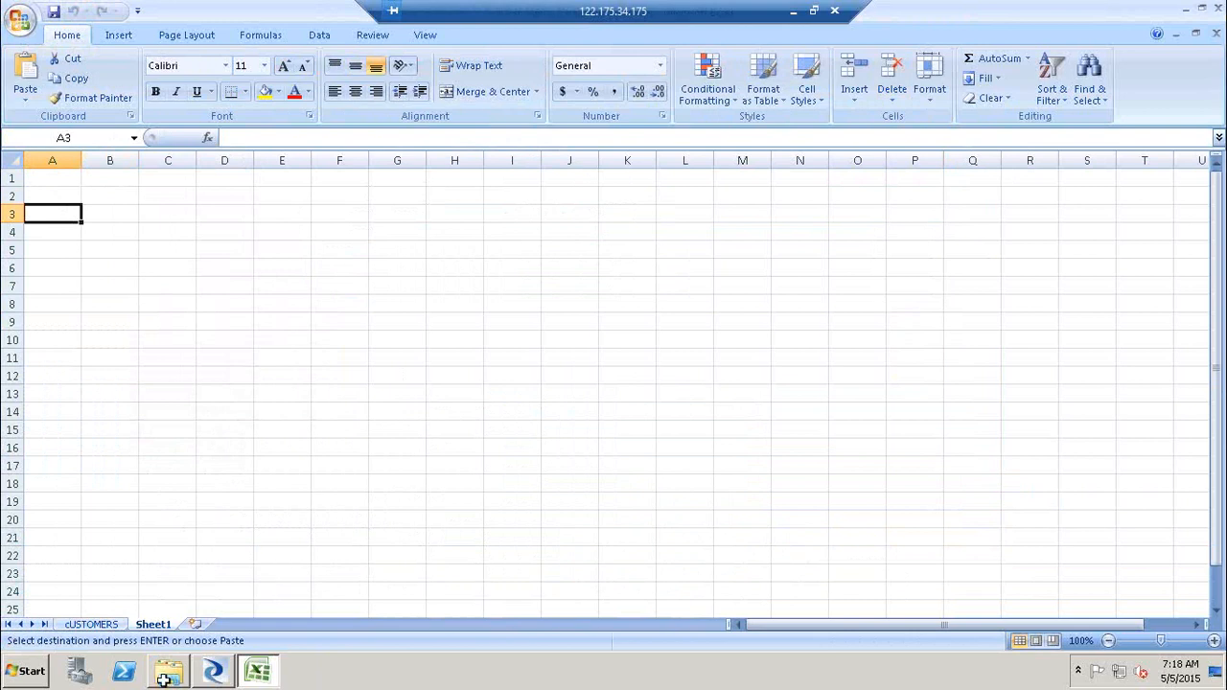
Step: Reselect the POSTALCODE column on the cUSTOMERS sheet and try to paste it over the whole column A of Sheet1
left_click(91, 624)
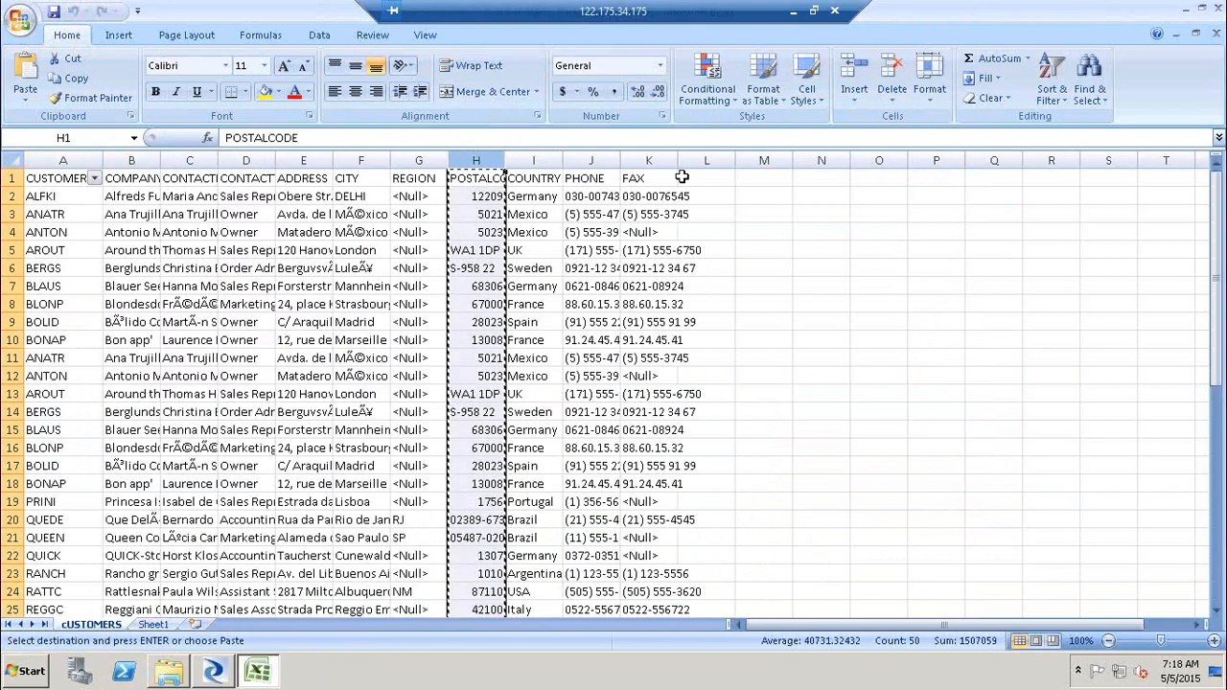
left_click(979, 286)
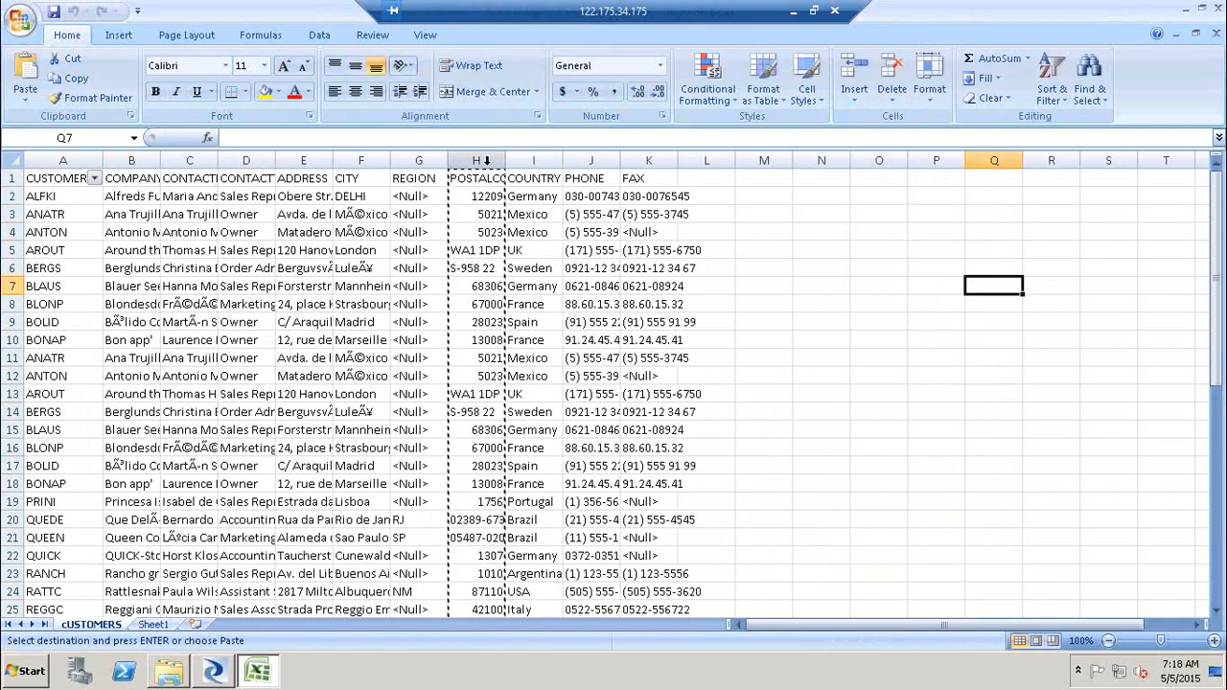
left_click(486, 161)
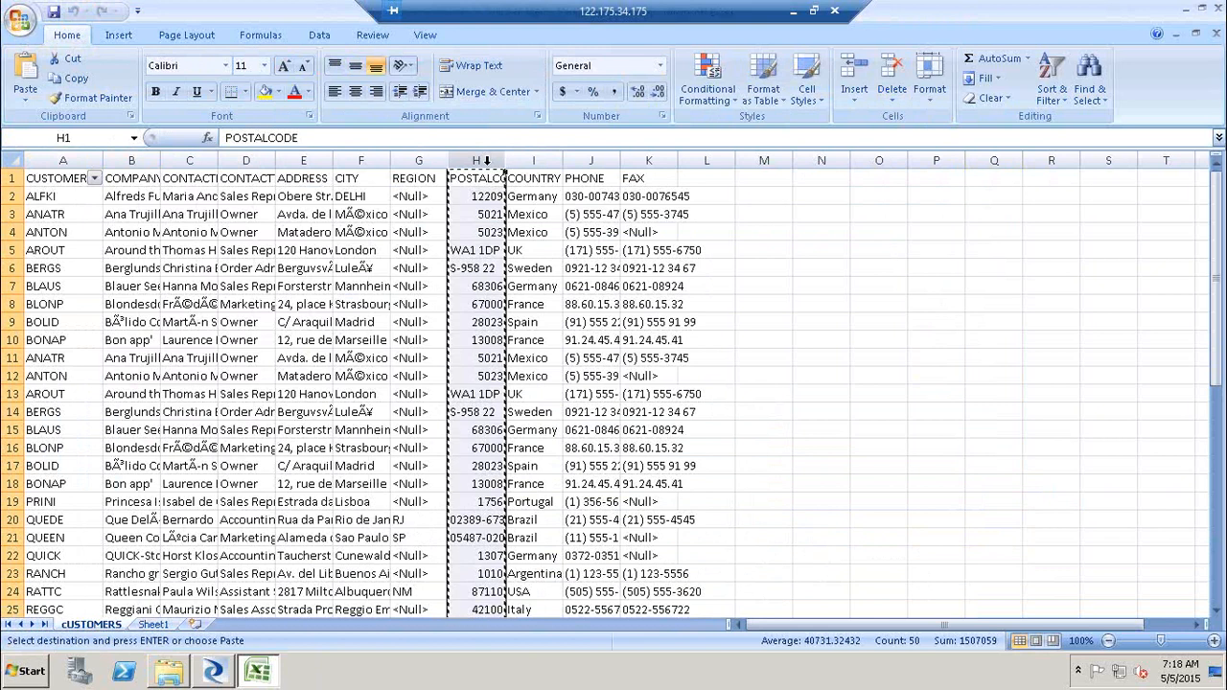
left_click(158, 625)
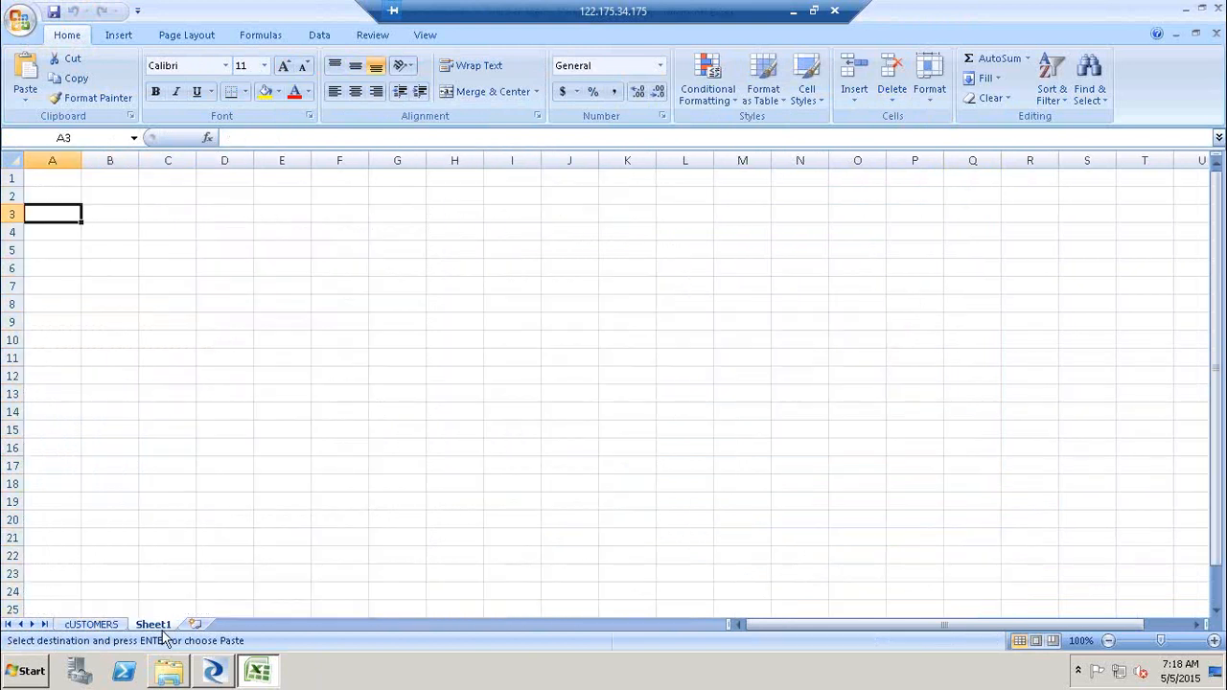
left_click(68, 148)
key("ctrl+v")
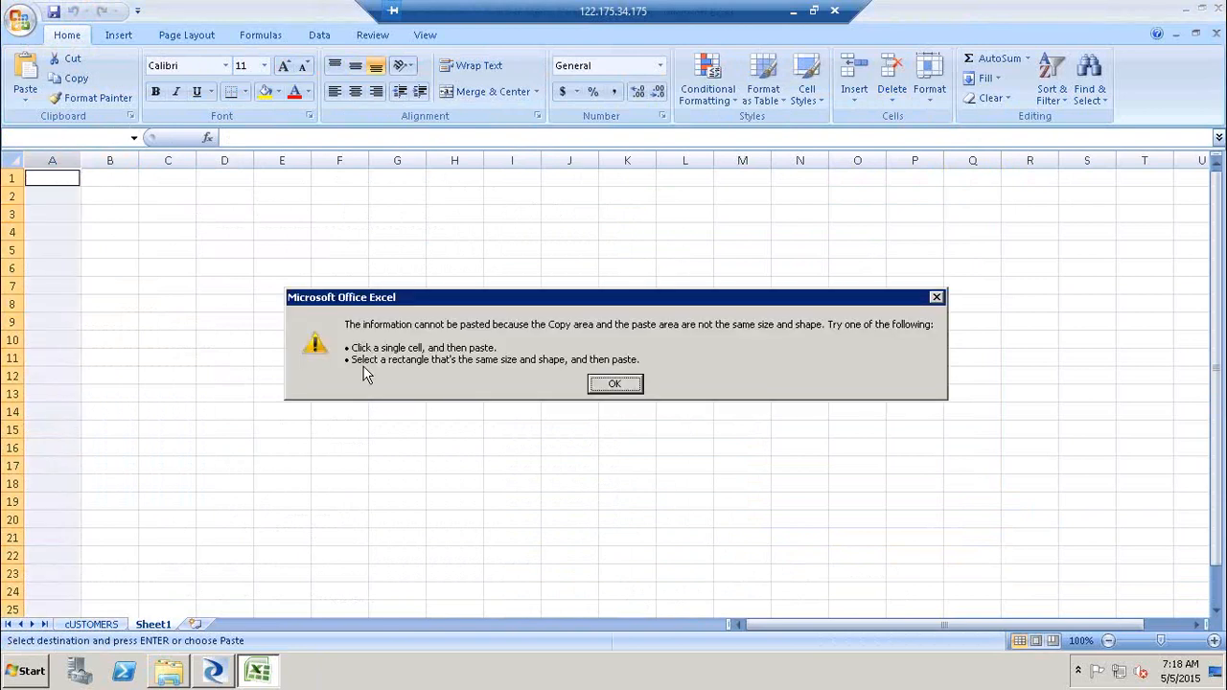
left_click(614, 387)
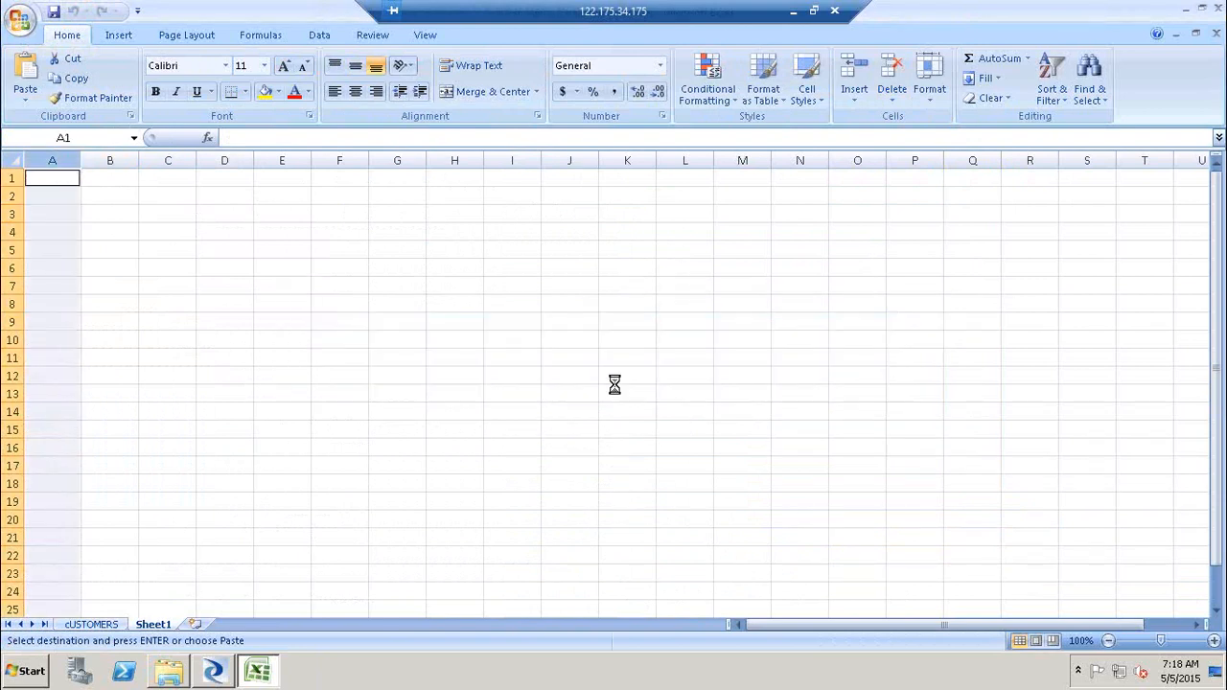
Step: Cancel the pending copy on the cUSTOMERS sheet and copy the FAX column instead
key("alt+Tab")
key("alt+Tab")
left_click(92, 625)
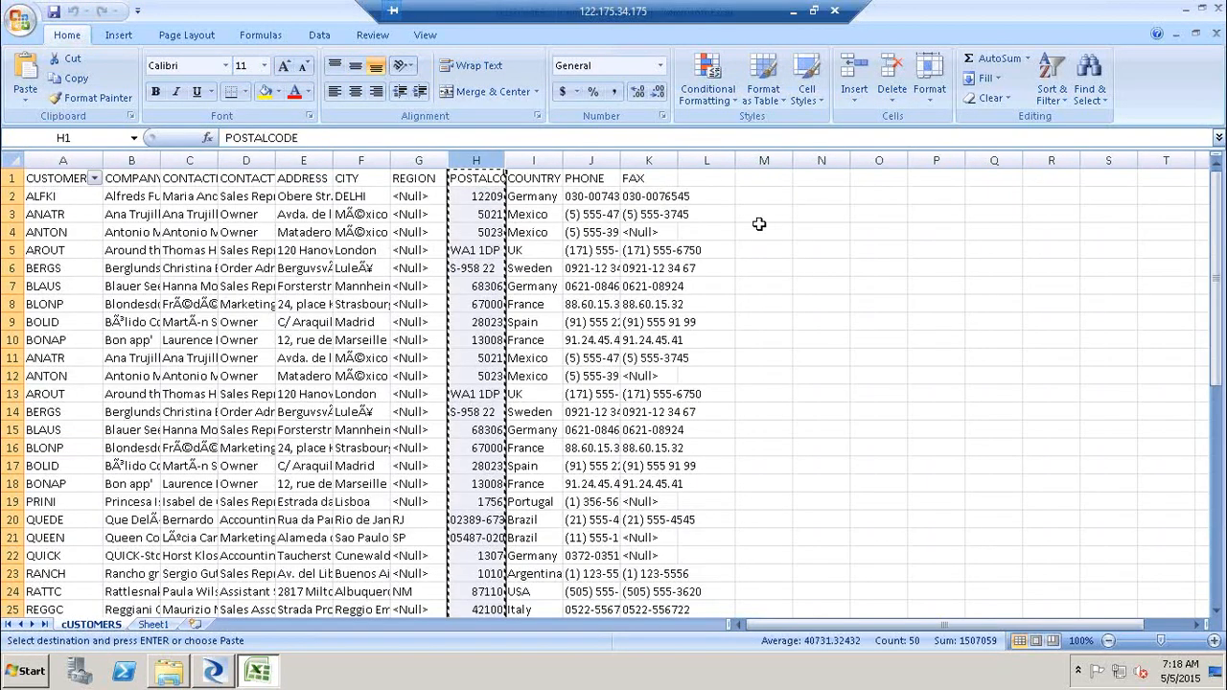
left_click(800, 199)
key("Escape")
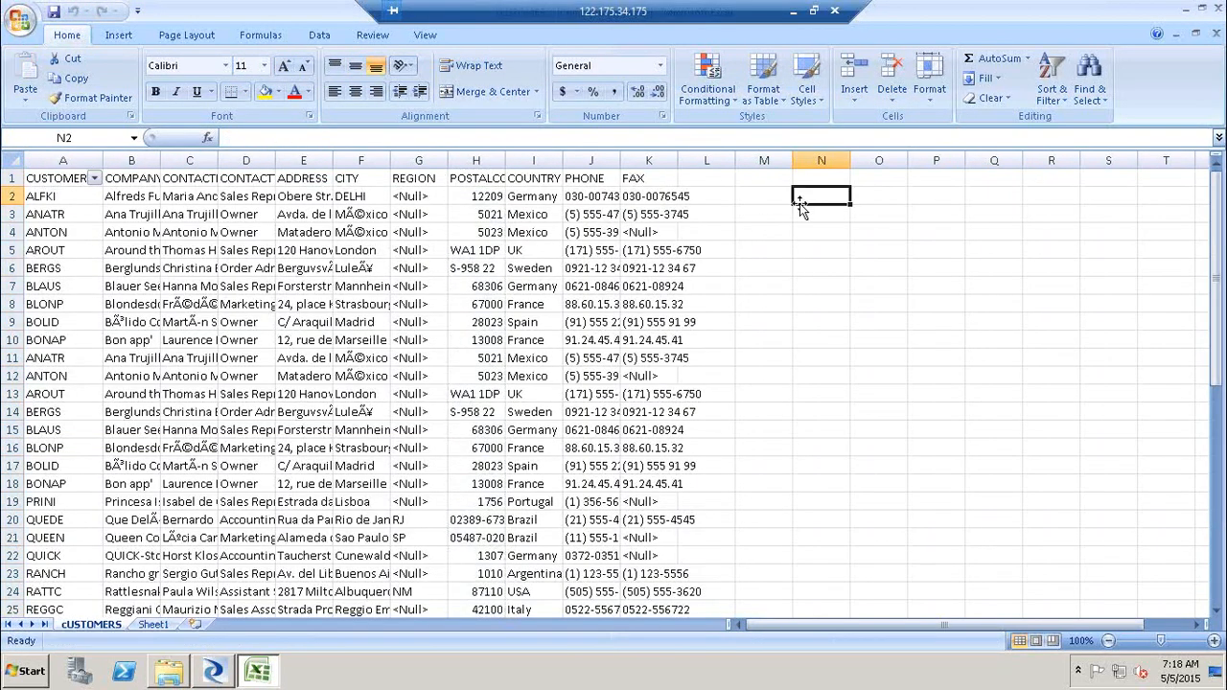
left_click(666, 156)
key("ctrl+c")
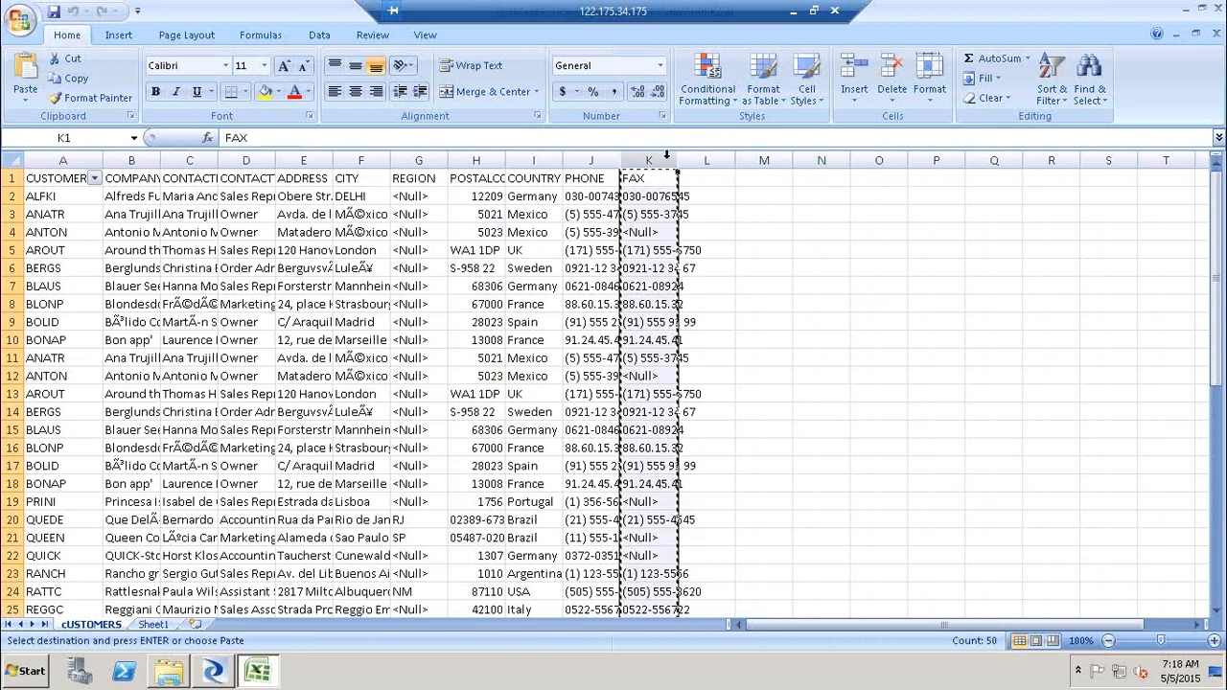
Step: Paste the copied FAX column into column C of Sheet1
left_click(153, 625)
key("ctrl+v")
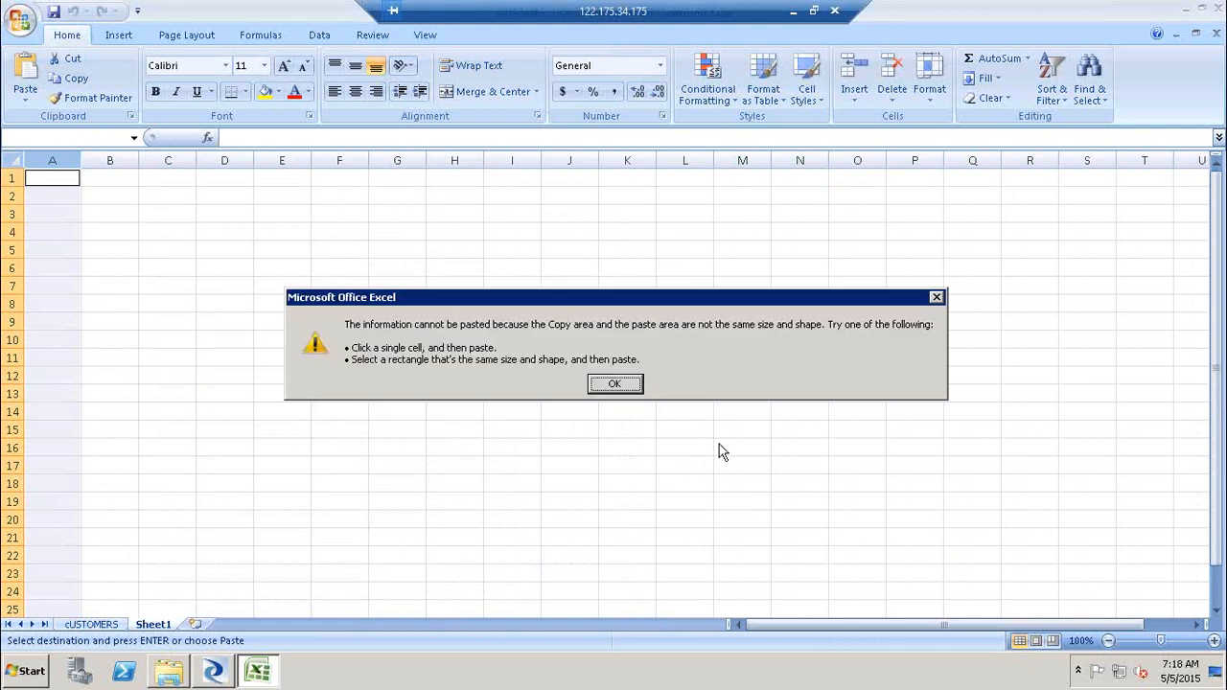
left_click(621, 385)
left_click(159, 160)
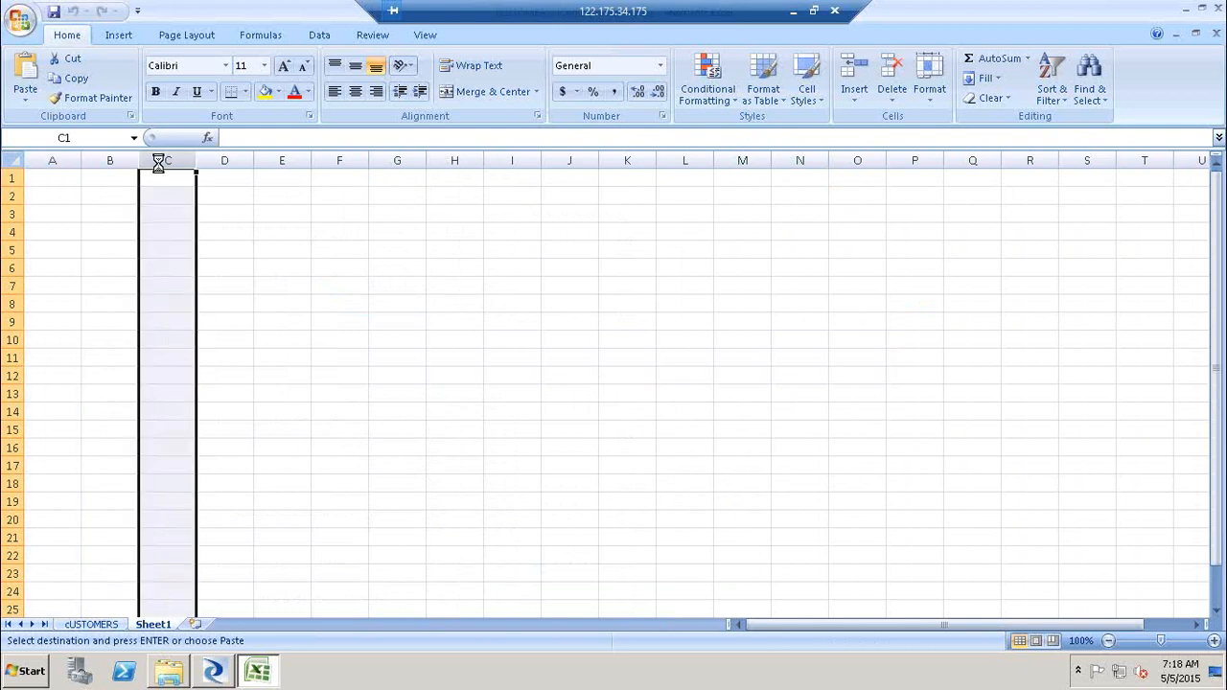
key("ctrl+v")
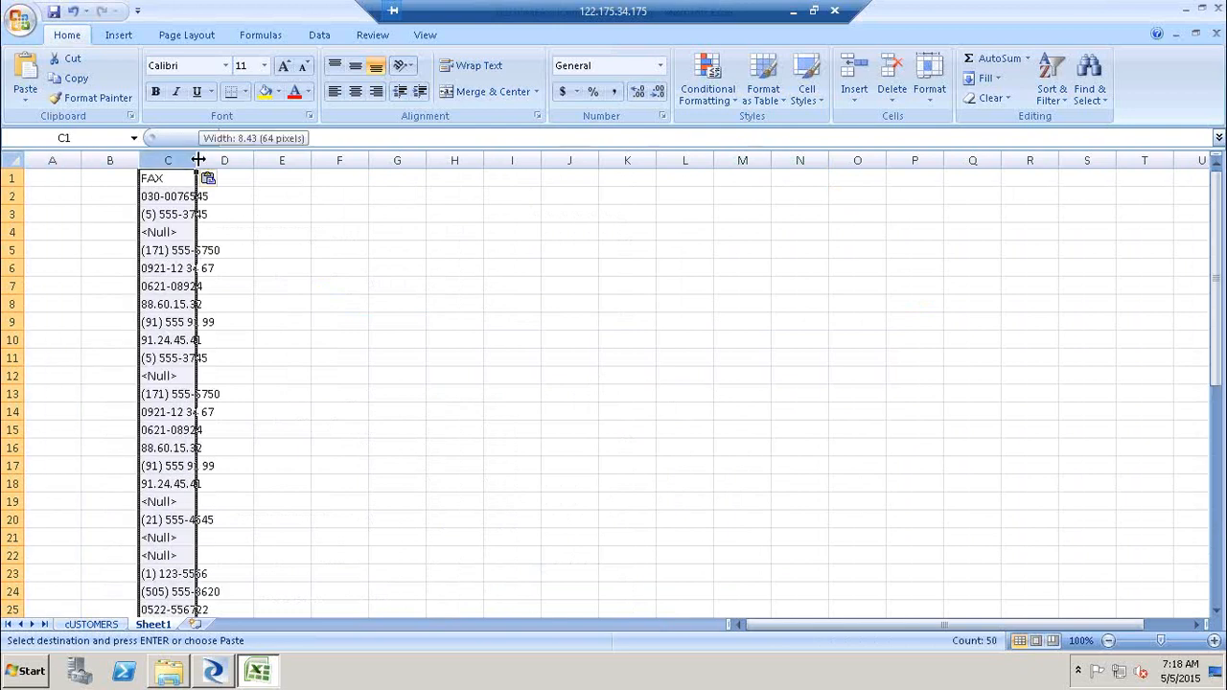
Step: Fit column C to its contents, copy it again, and try to paste it transposed starting at cell E2
double_click(197, 159)
key("ctrl+c")
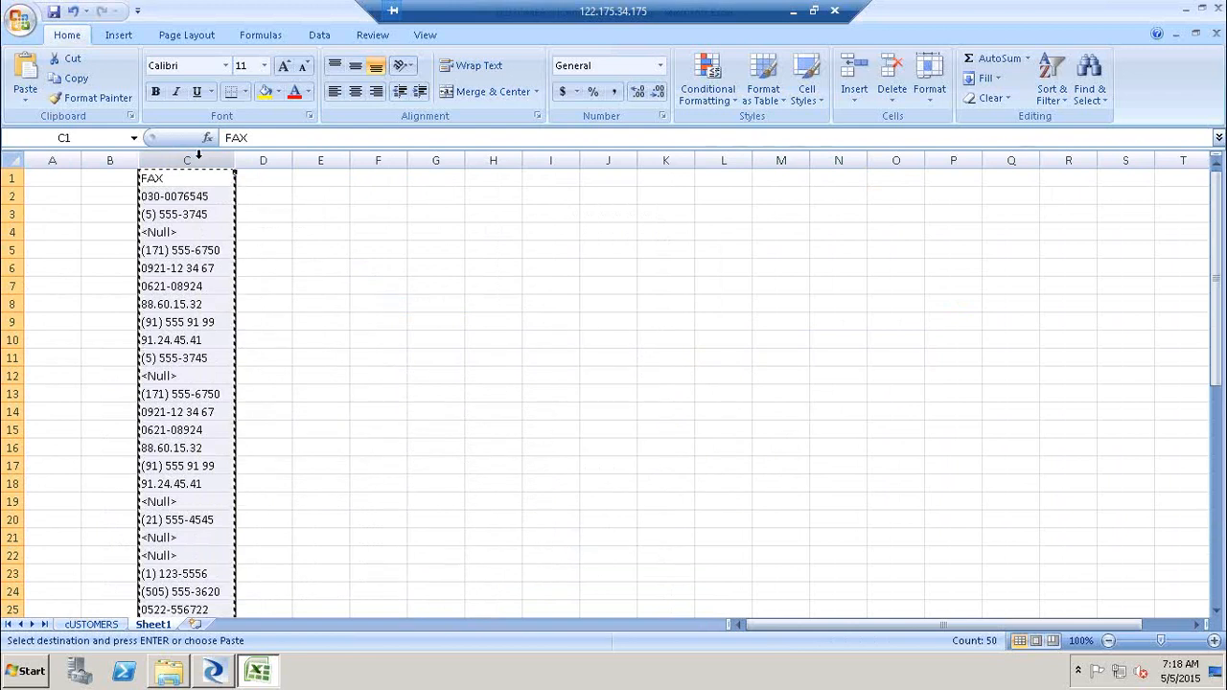
left_click(328, 190)
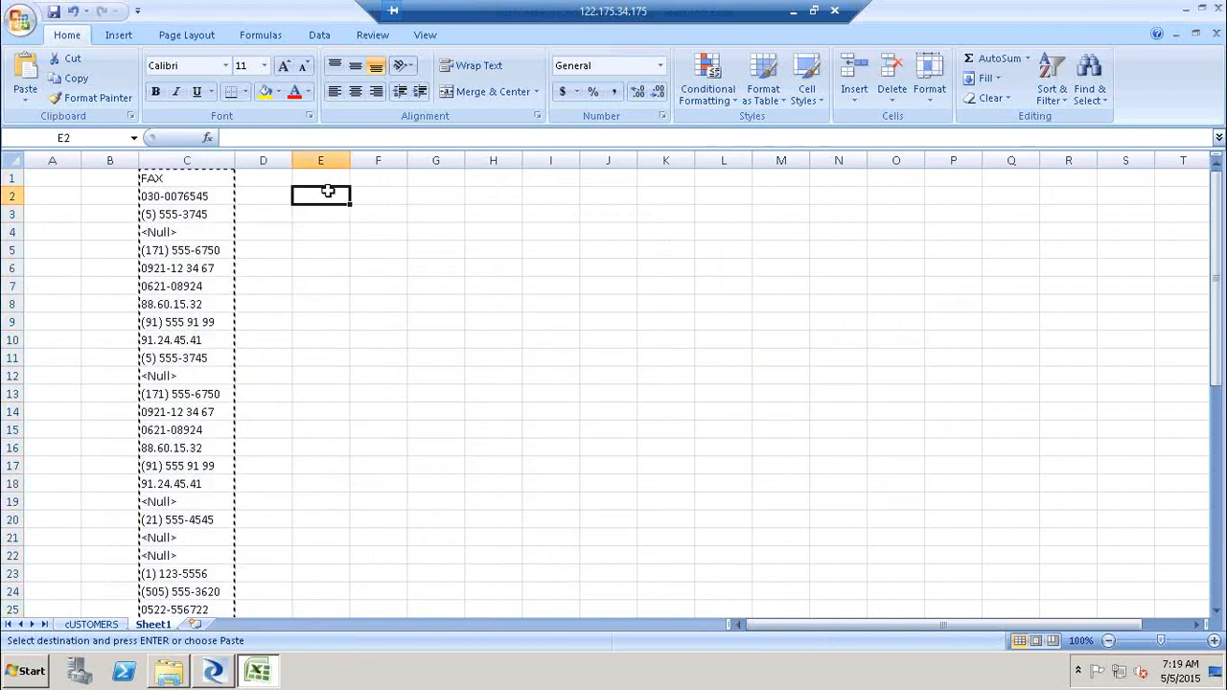
right_click(328, 190)
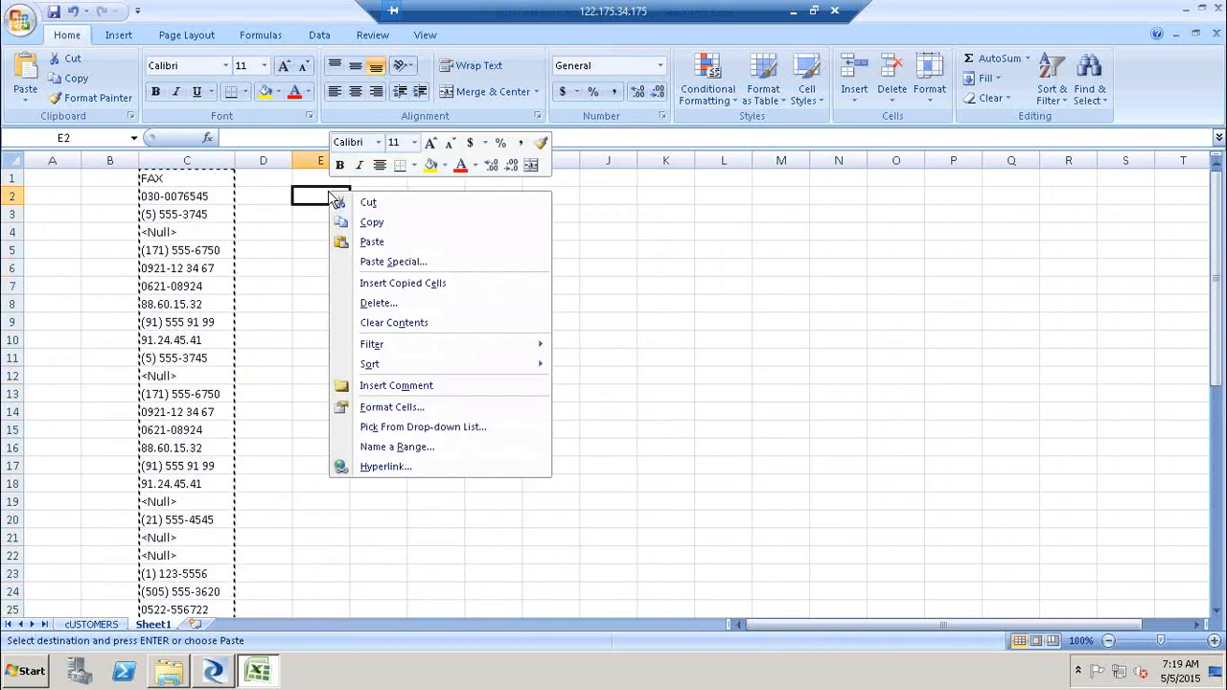
left_click(436, 265)
left_click(471, 343)
left_click(482, 377)
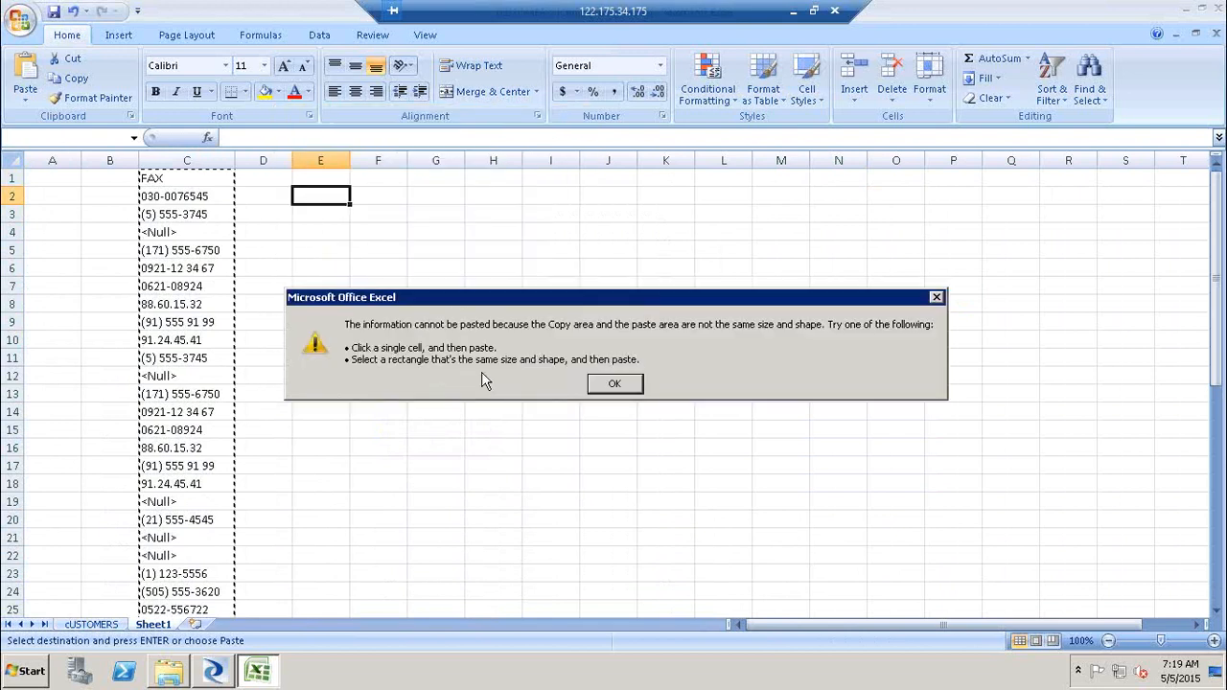
left_click(616, 385)
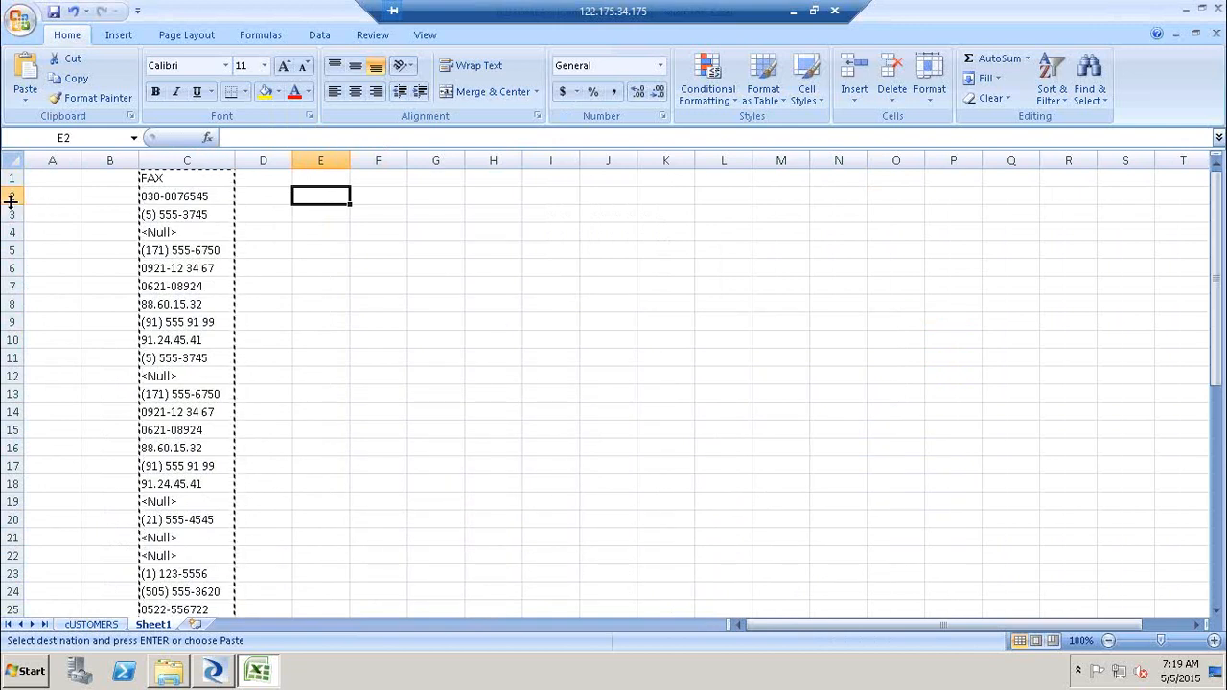
Step: Retry the transposed Paste Special of the copied FAX column at cell E2
right_click(328, 194)
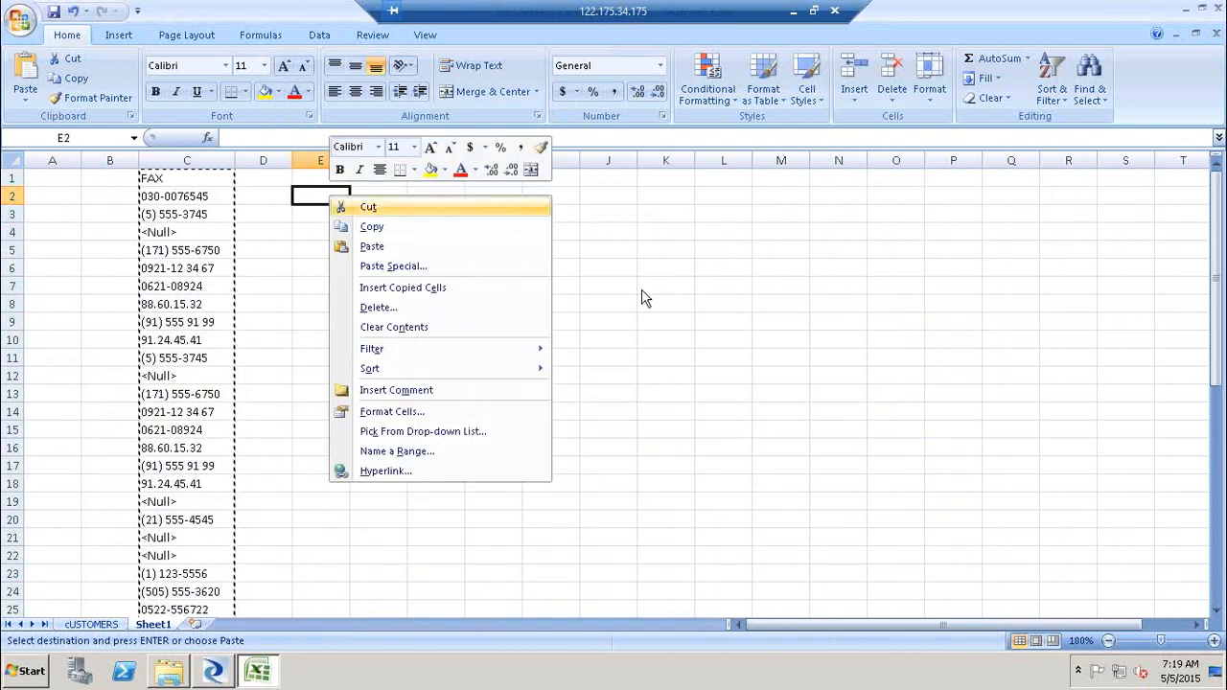
mouse_move(432, 373)
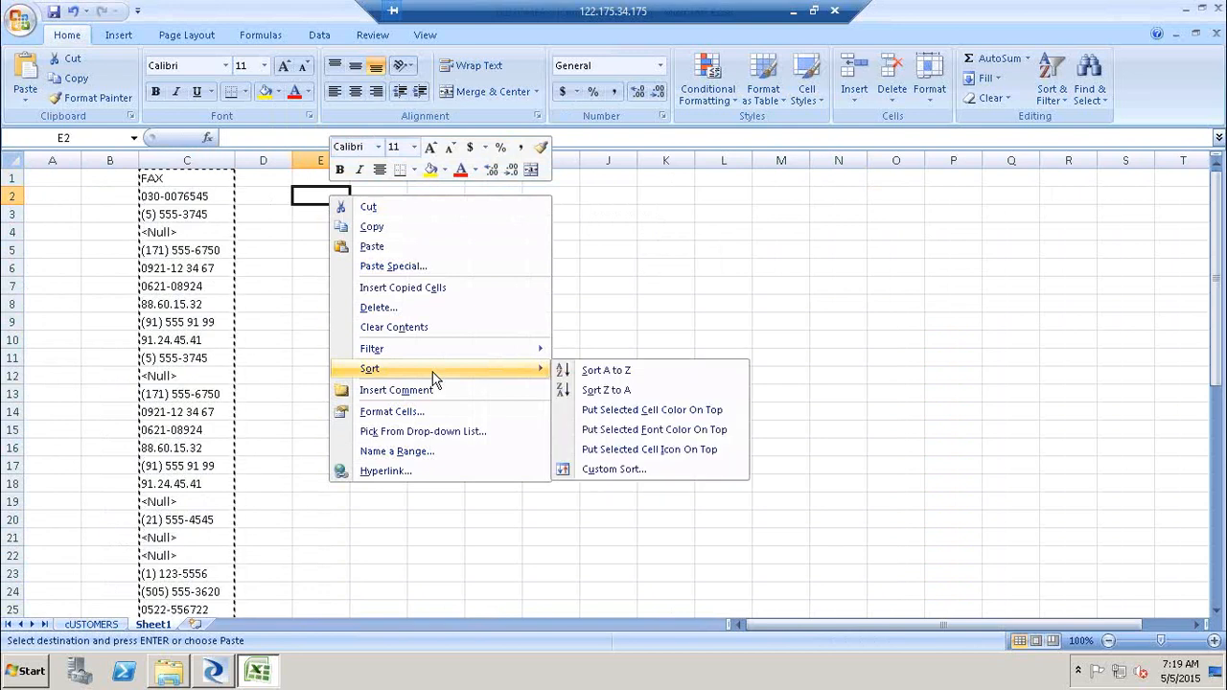
left_click(430, 267)
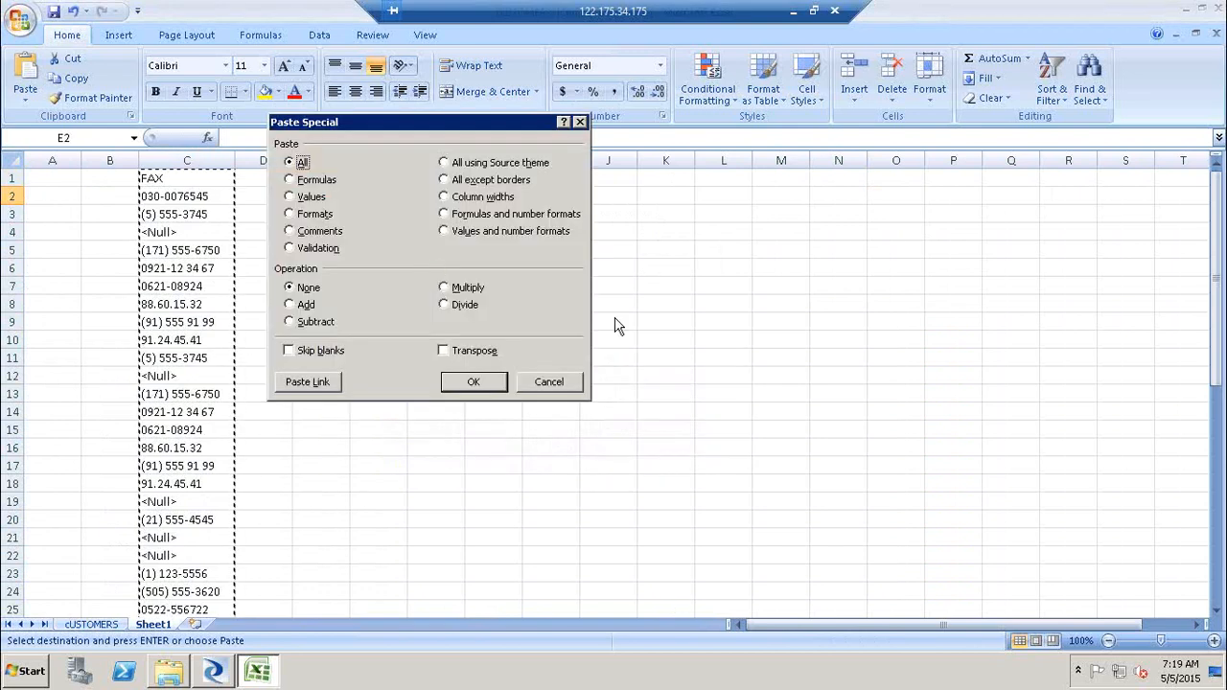
left_click(470, 353)
left_click(473, 383)
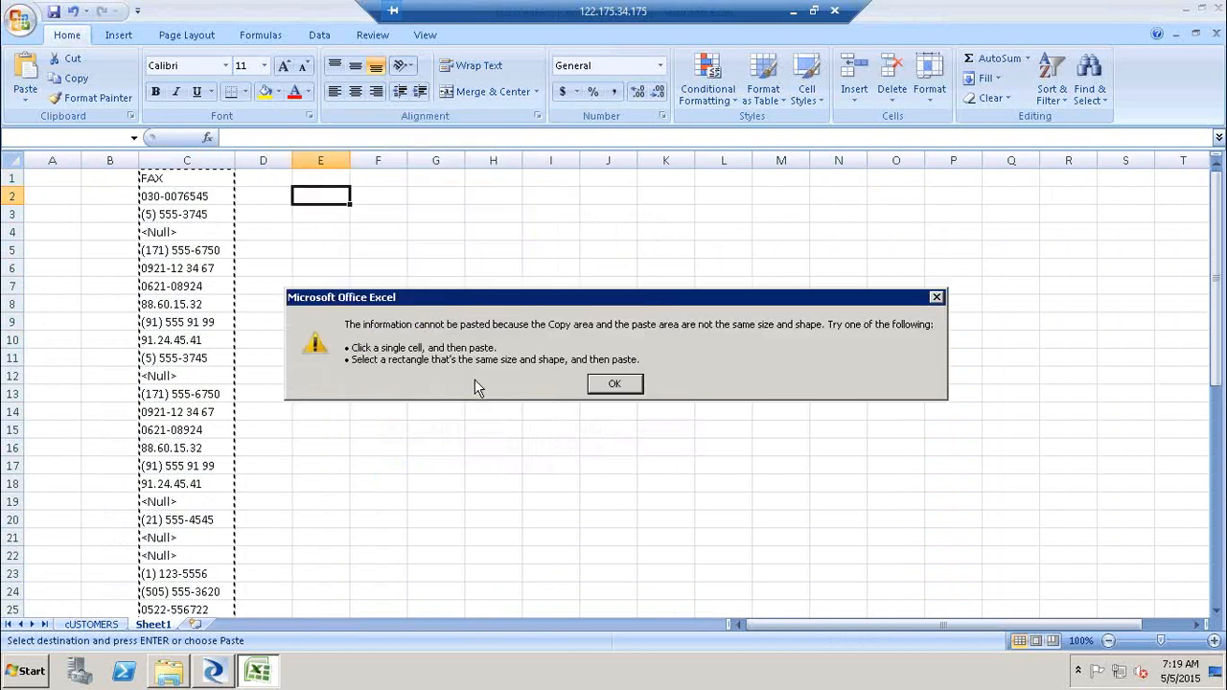
left_click(615, 383)
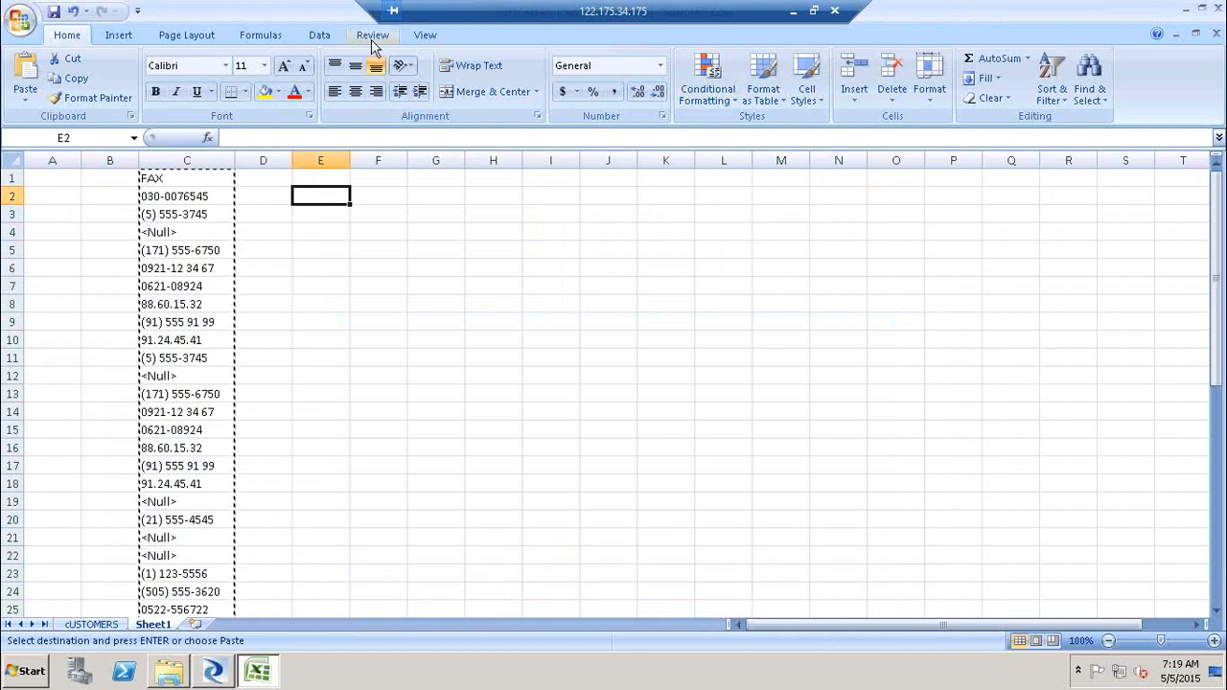
Step: Close the cUSTOMERS.xls workbook without saving its changes
left_click(1217, 8)
left_click(614, 374)
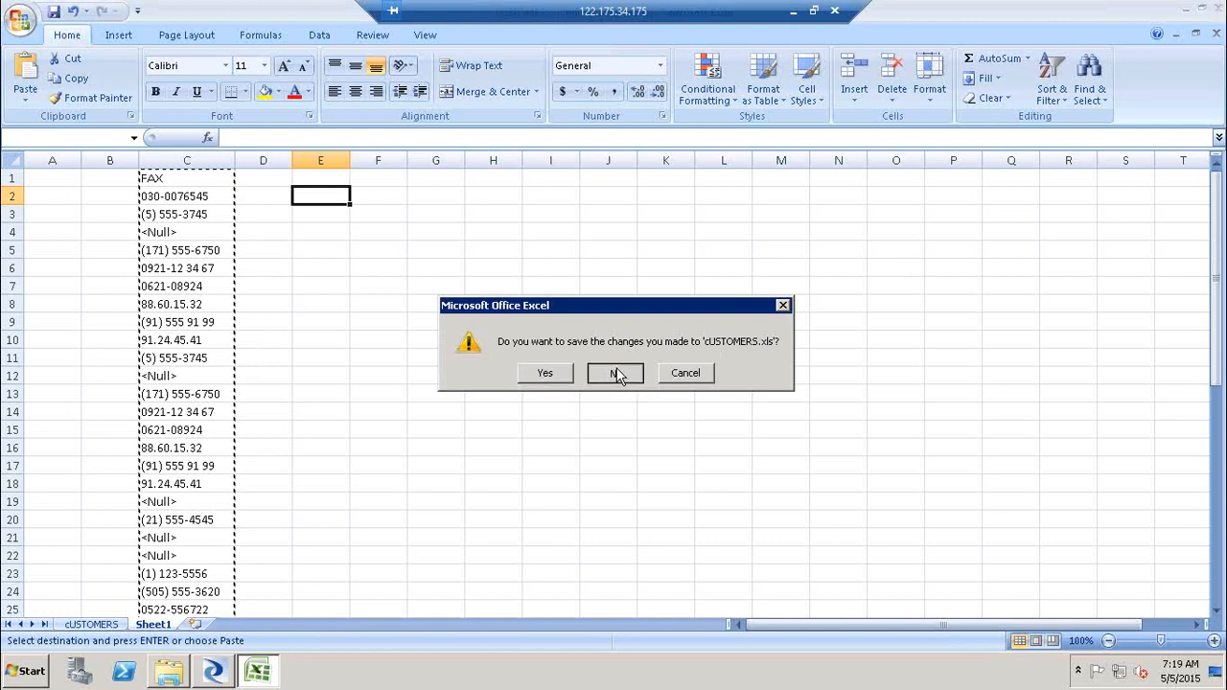
left_click(615, 384)
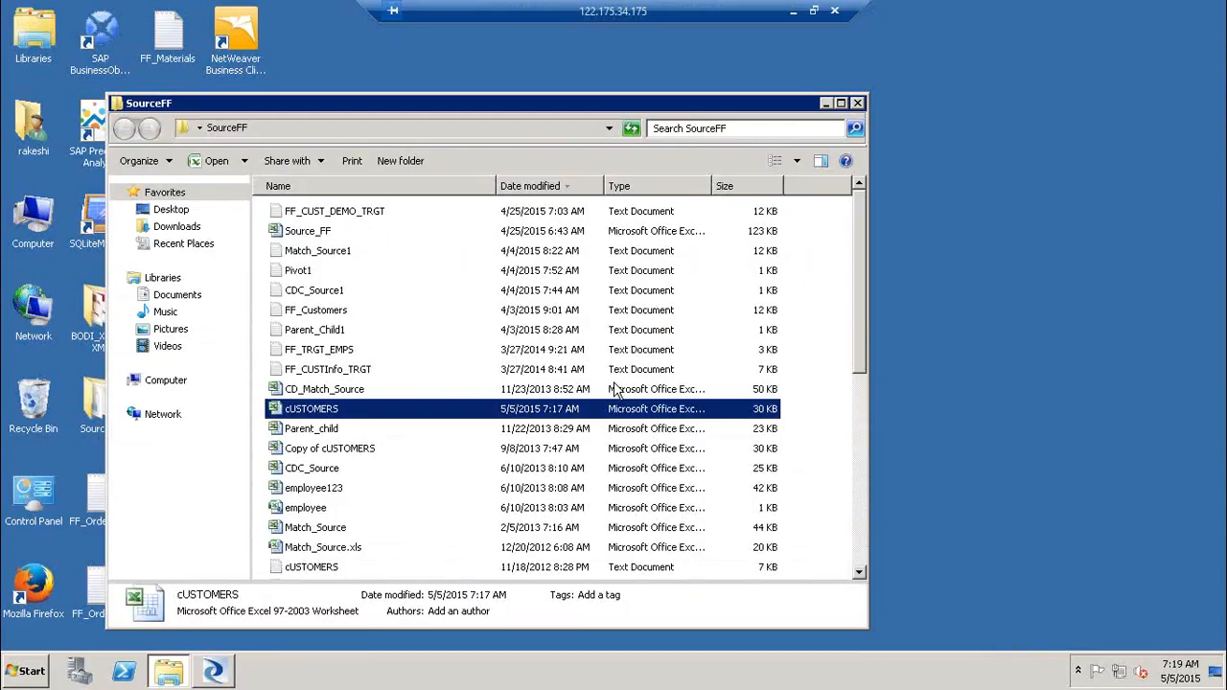
Step: Switch to SAP Data Services Designer and collapse DF_EDT and Job_EDT in the project tree
left_click(234, 665)
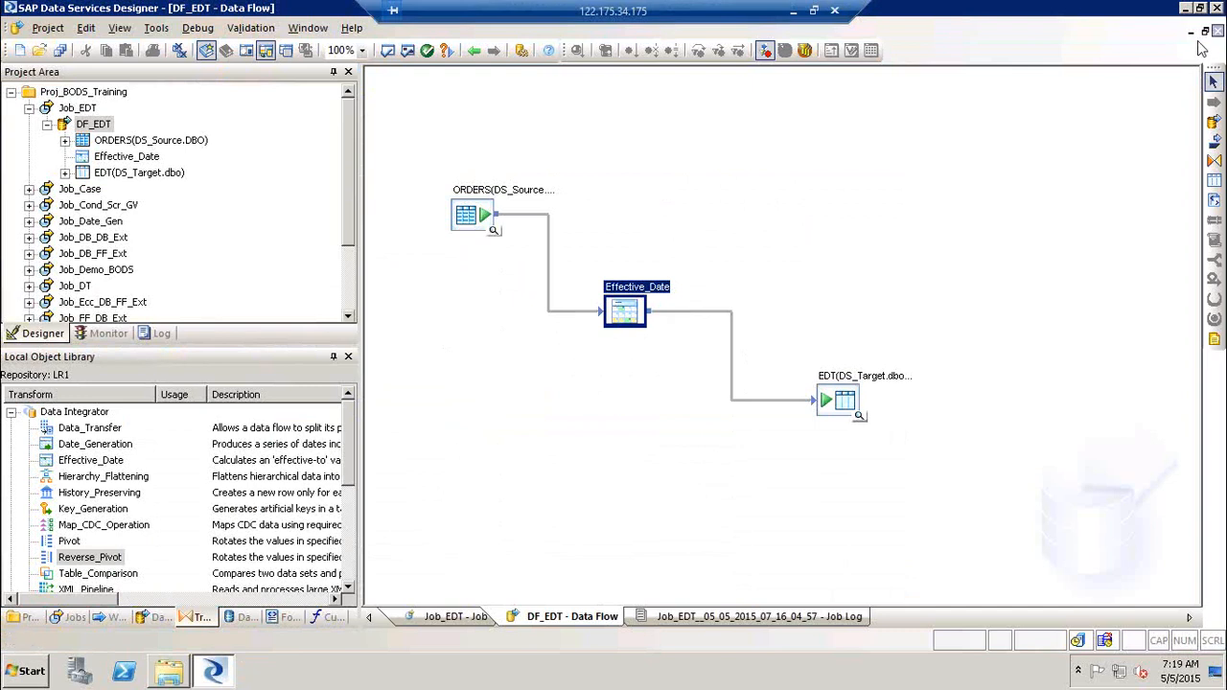
left_click(46, 125)
left_click(28, 109)
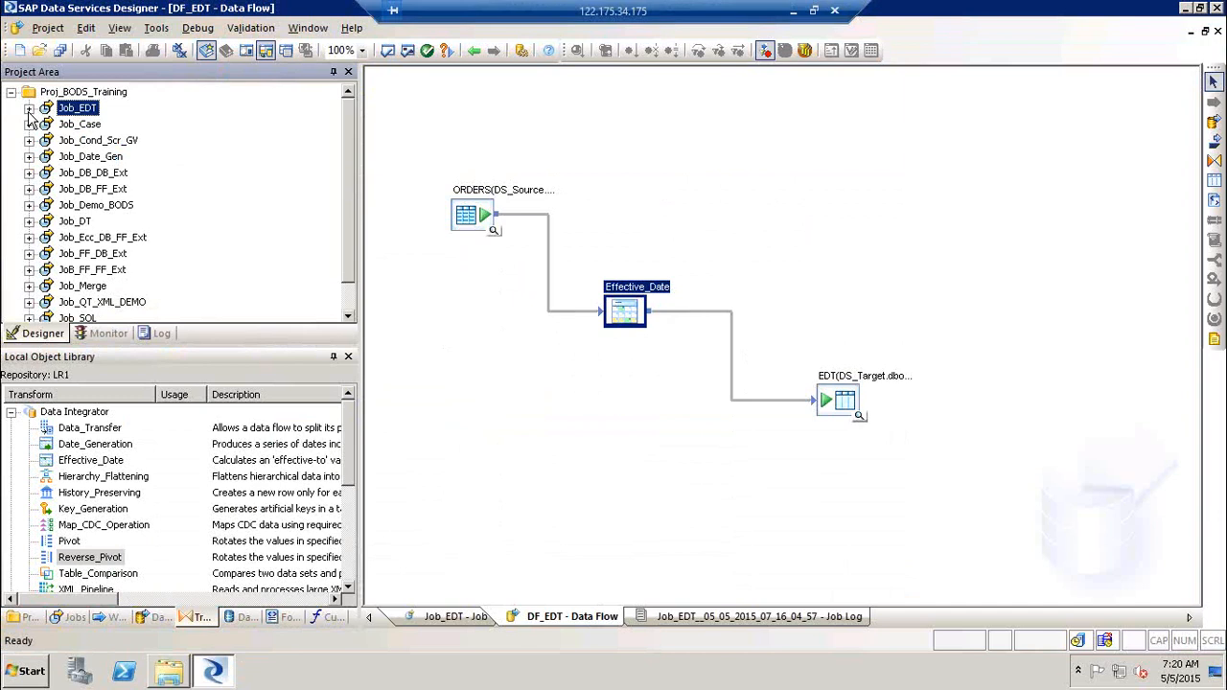
Step: Inspect the Parent_Child1 text file in the SourceFF folder and close it
left_click(170, 673)
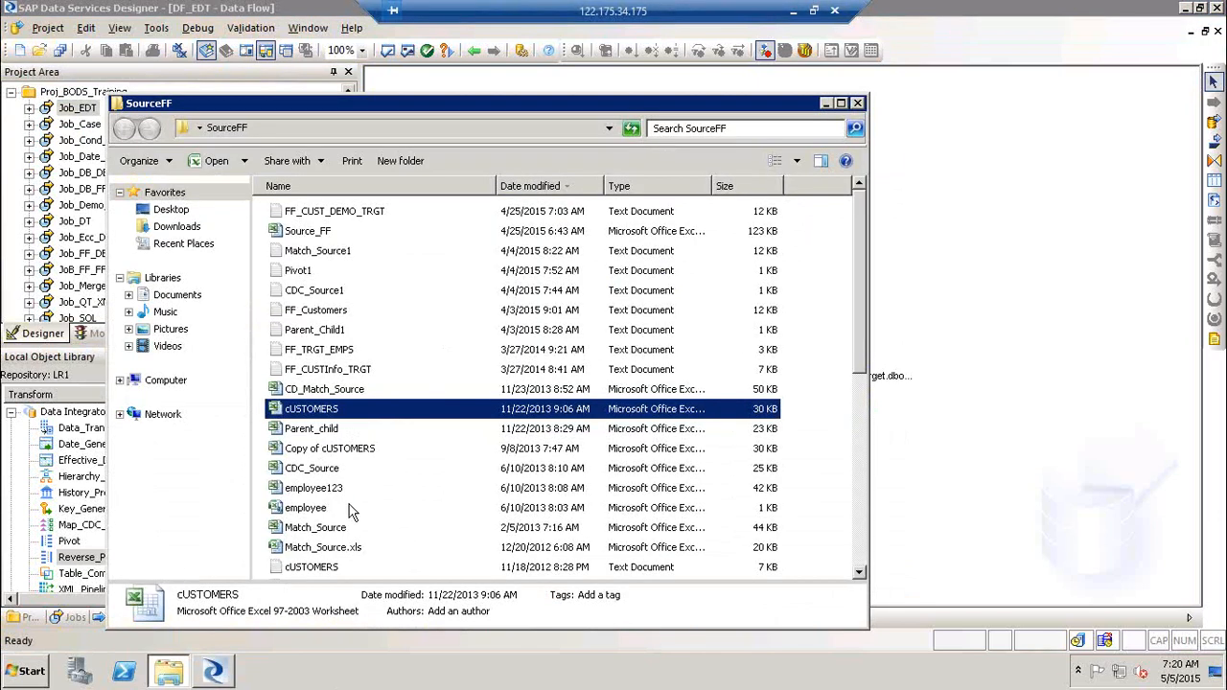
double_click(336, 331)
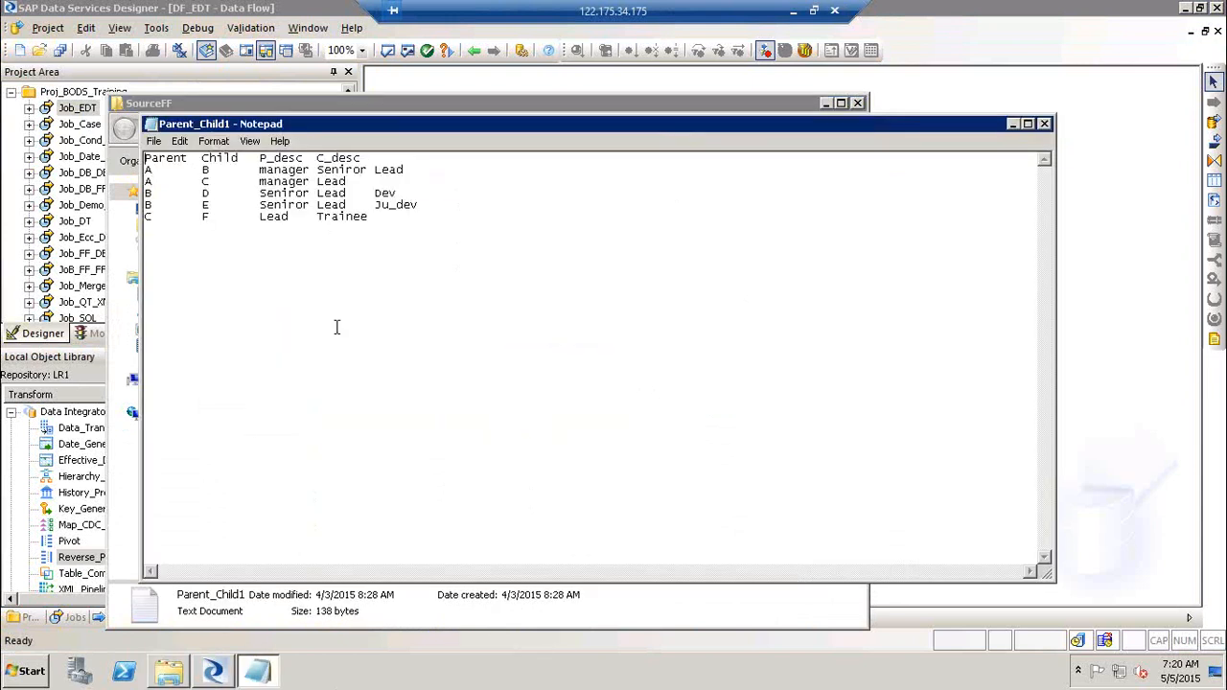
left_click(1045, 125)
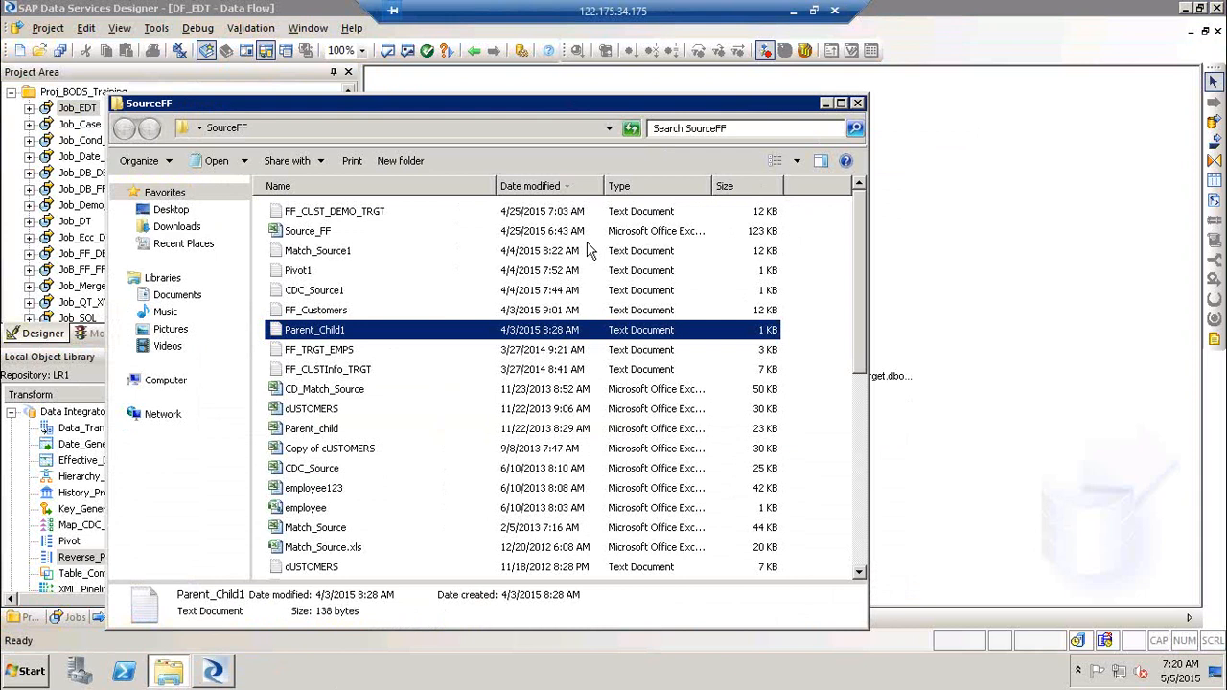
Step: Examine the salary columns in the Pivot1 text file, then close the file and the SourceFF folder
double_click(305, 272)
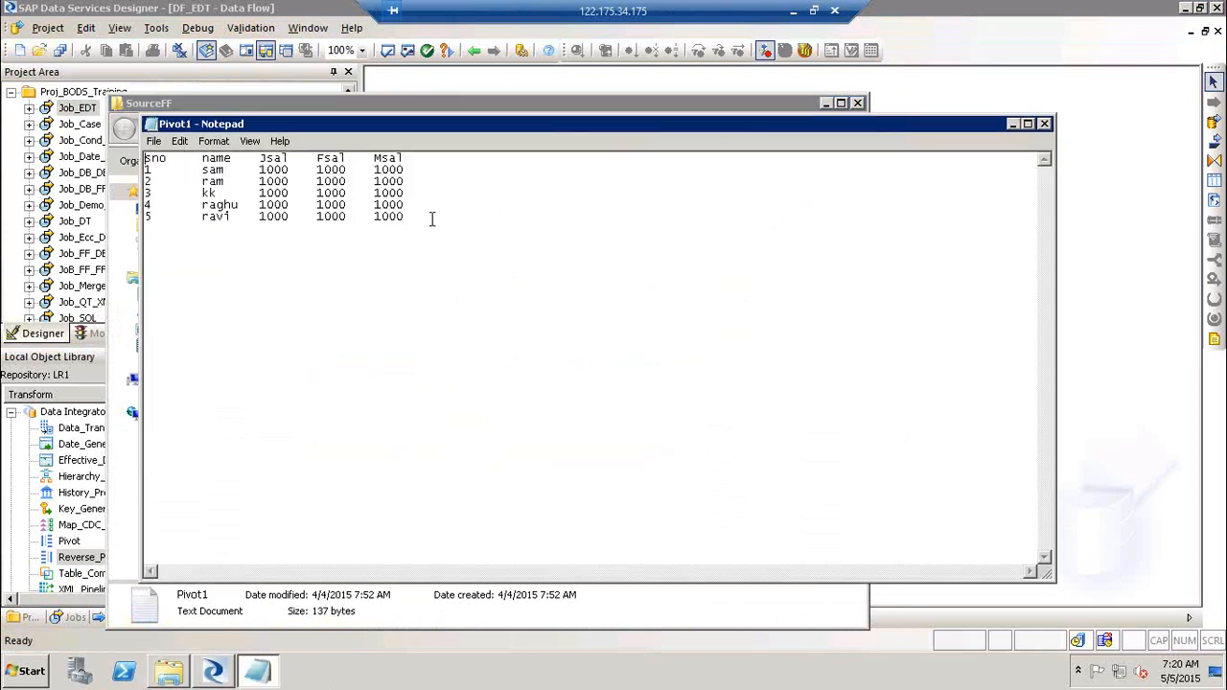
key("ctrl+a")
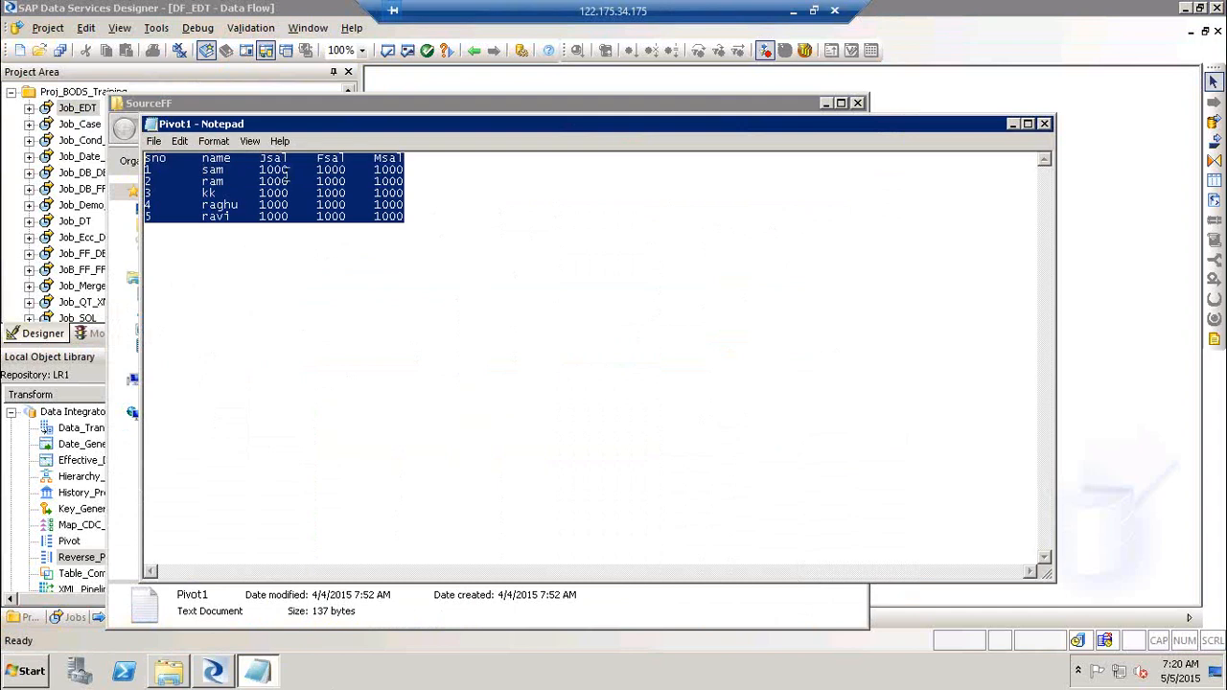
left_click_drag(289, 161, 388, 170)
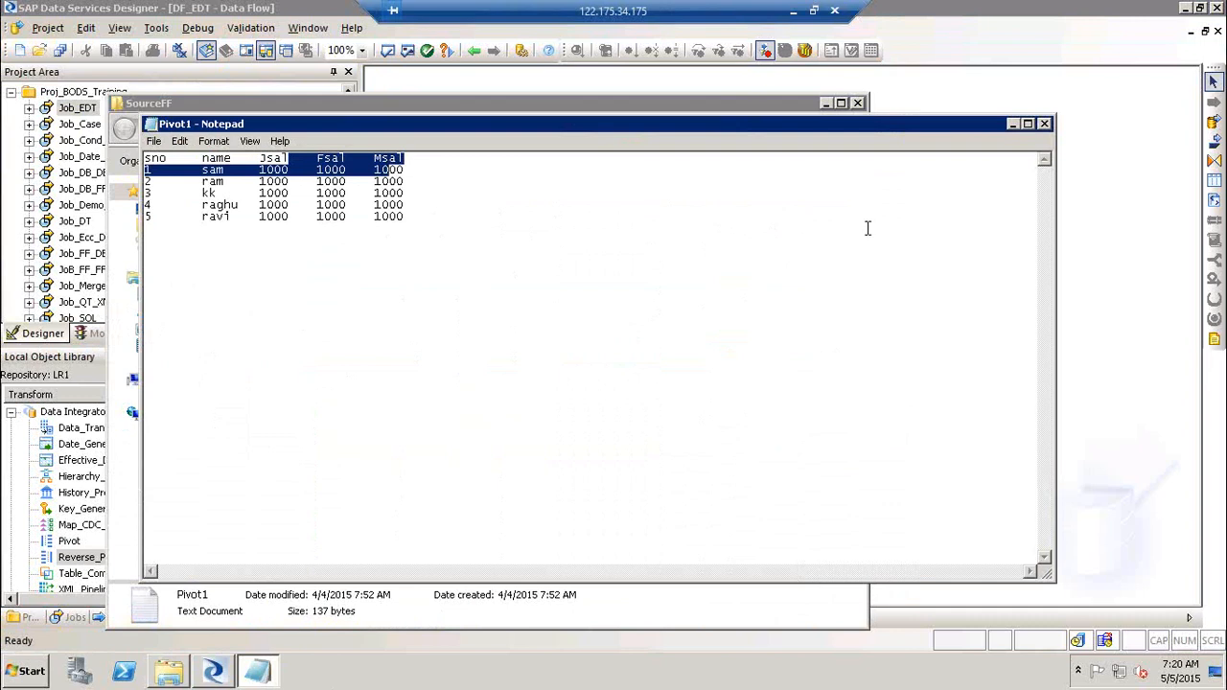
left_click(1045, 125)
left_click(857, 104)
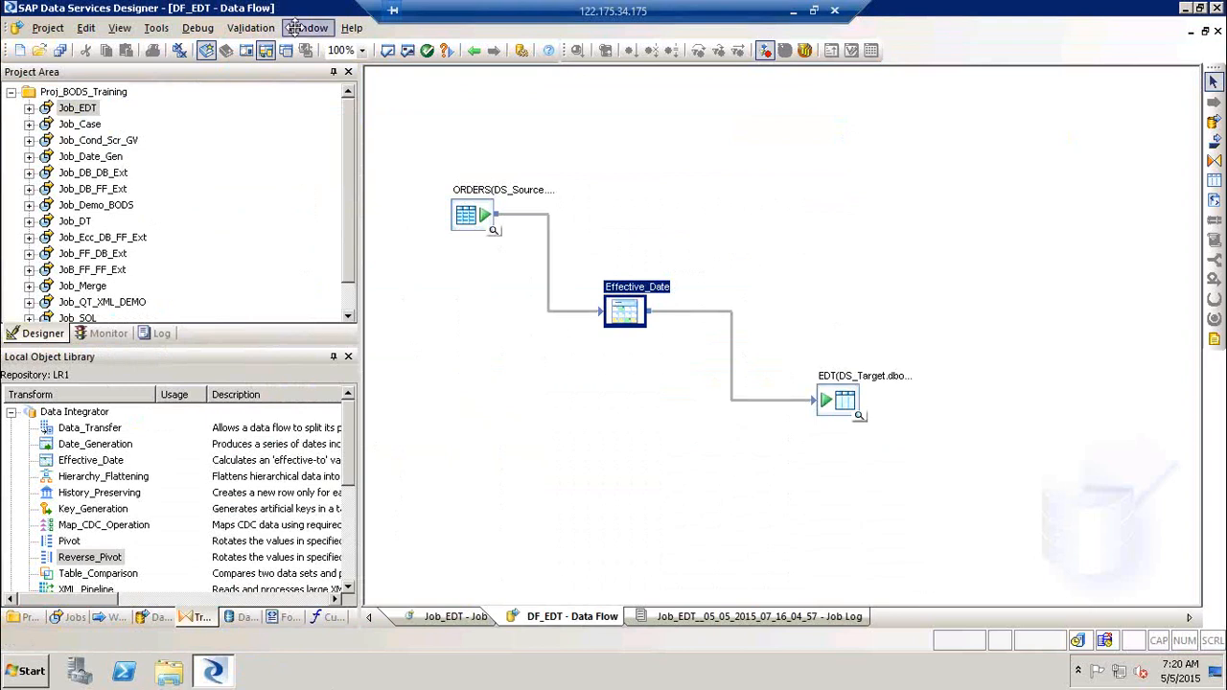
Step: Create a new batch job in the Proj_BODS_Training project and try to name it JoB-Pivot_Rpivot
right_click(60, 93)
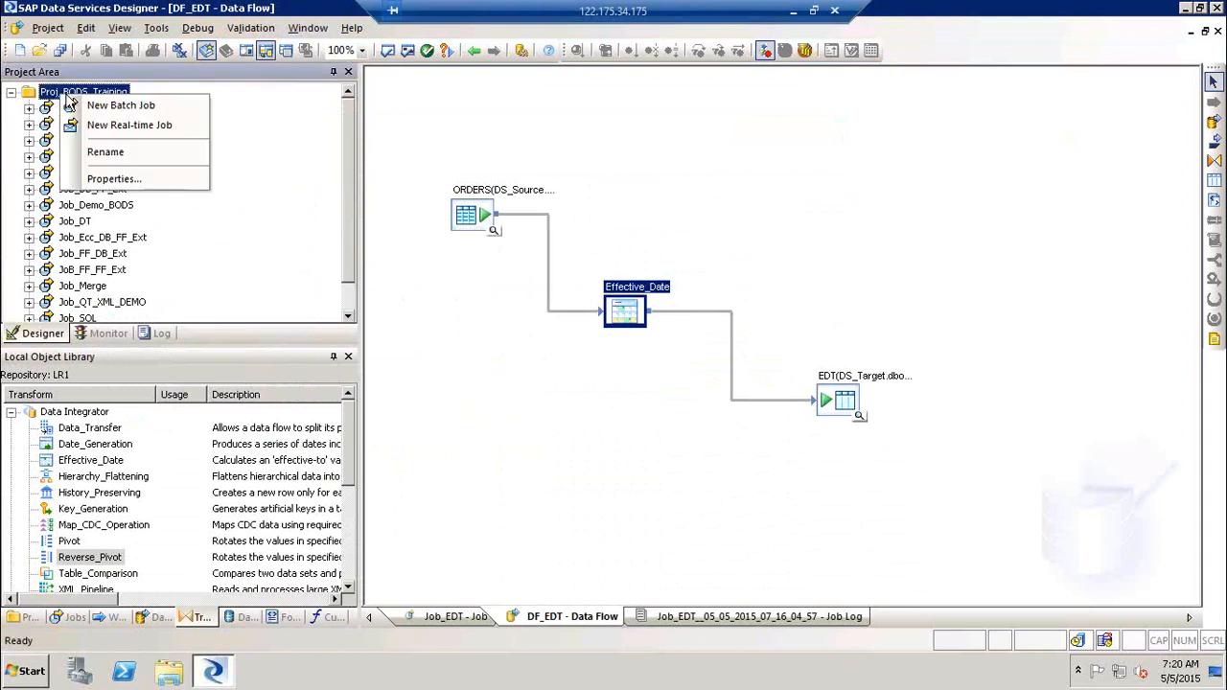
left_click(95, 105)
type("JoB-Pivot_Rpivot")
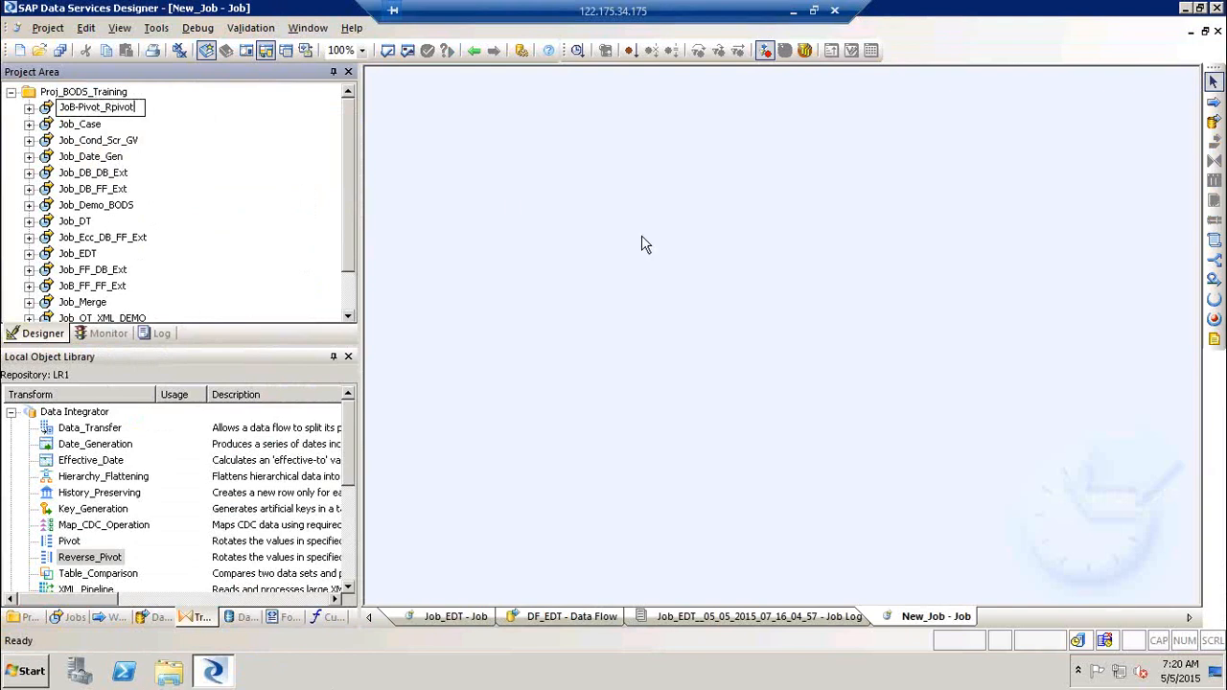
left_click(641, 235)
left_click(745, 370)
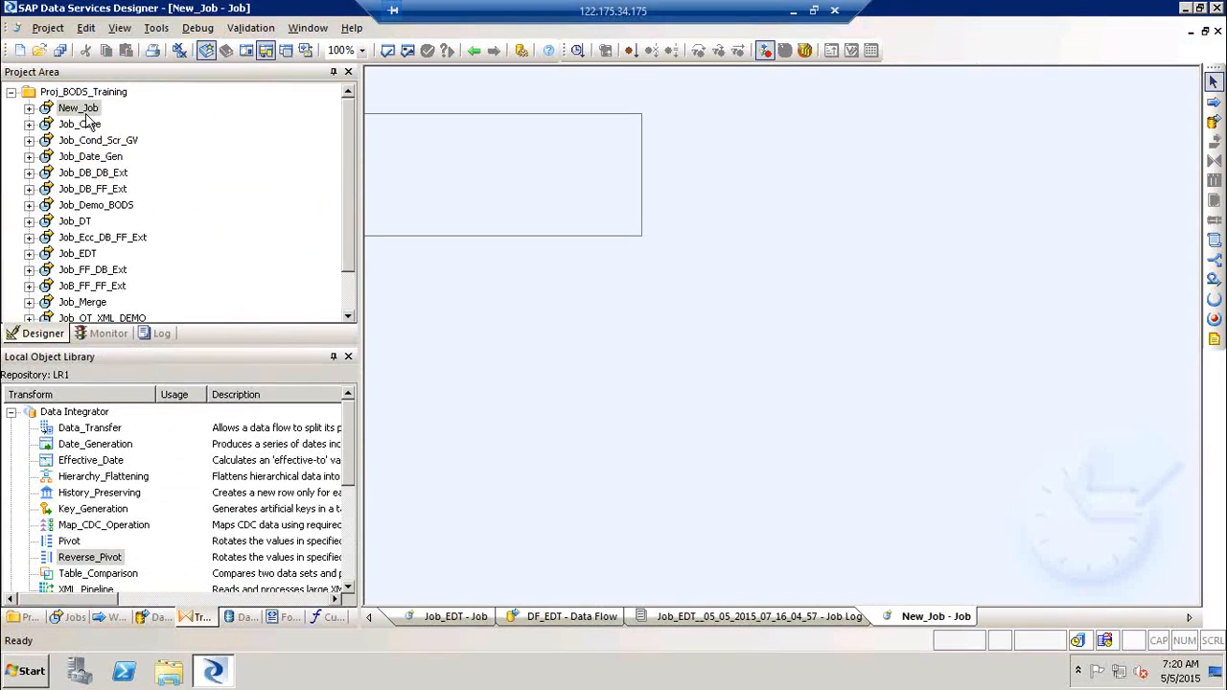
Step: Rename the new batch job to Job_Pivot_Rpivot
left_click(78, 109)
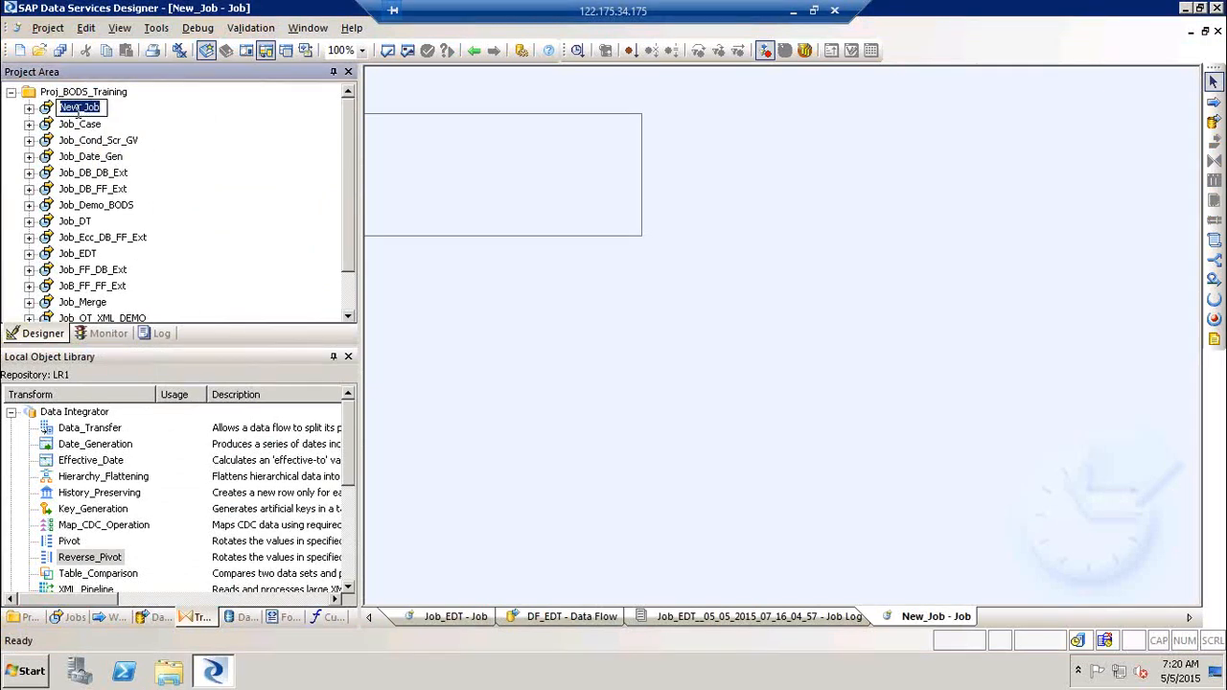
type("J")
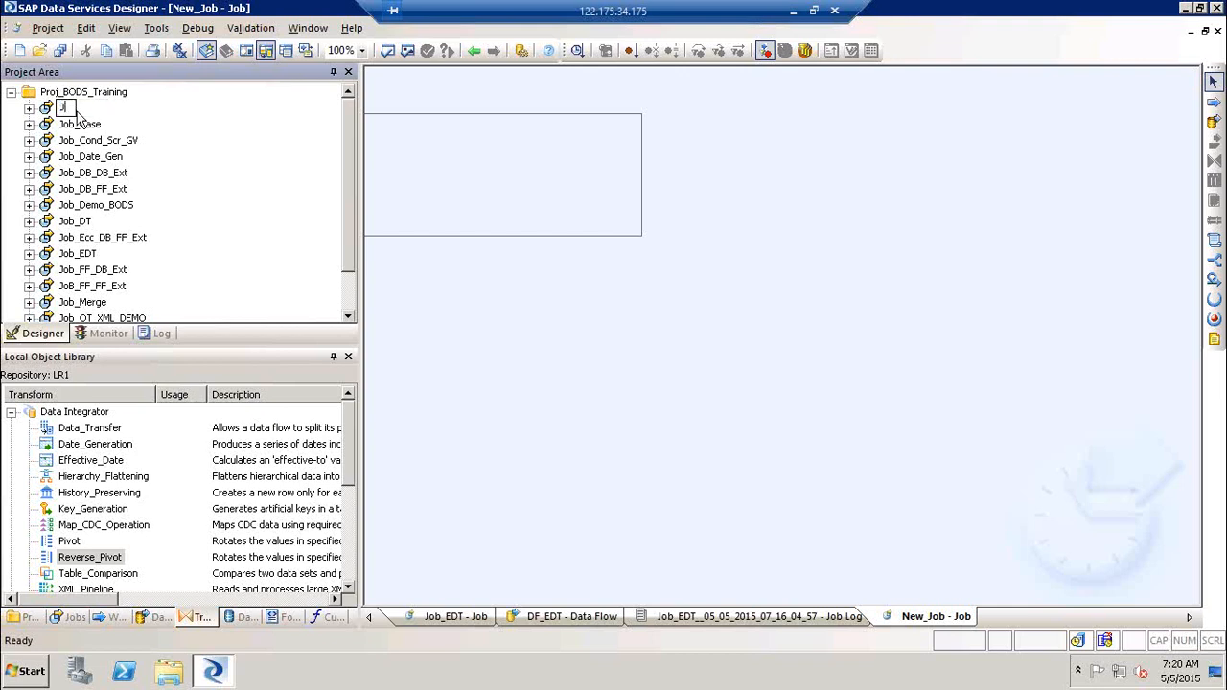
type("ob_Pivot_Rpivot")
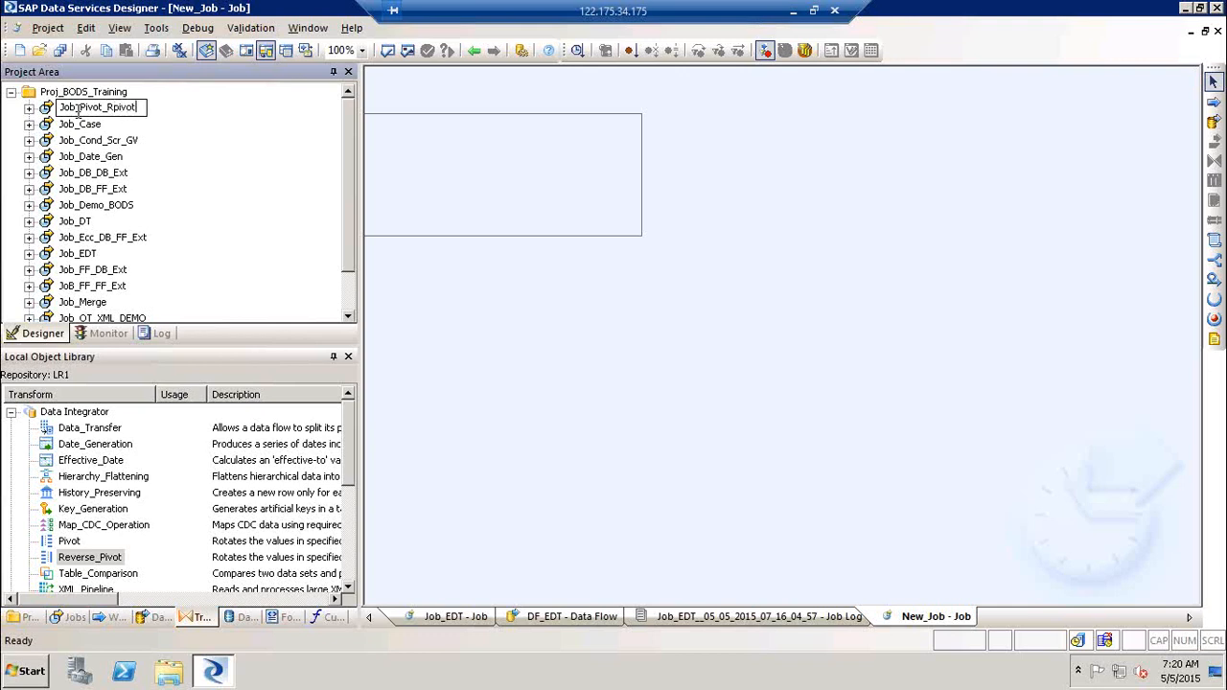
left_click(669, 319)
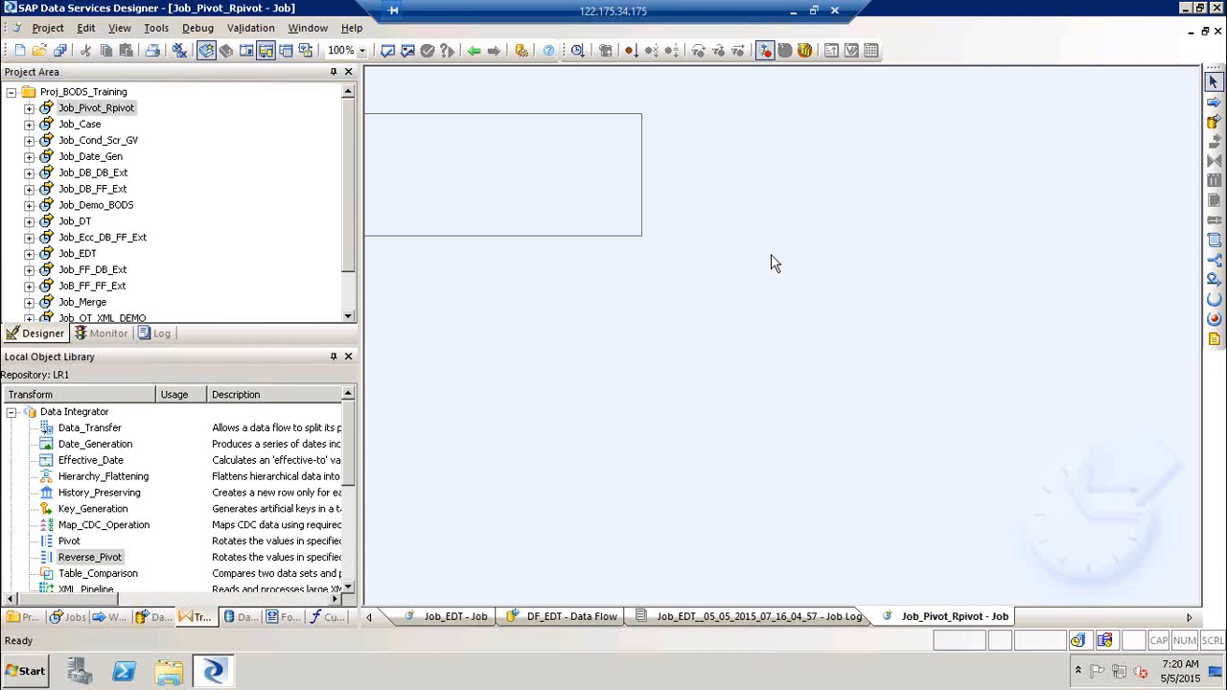
Step: Add a data flow named DF_Pivot to Job_Pivot_Rpivot and open it
left_click(1214, 121)
left_click(682, 213)
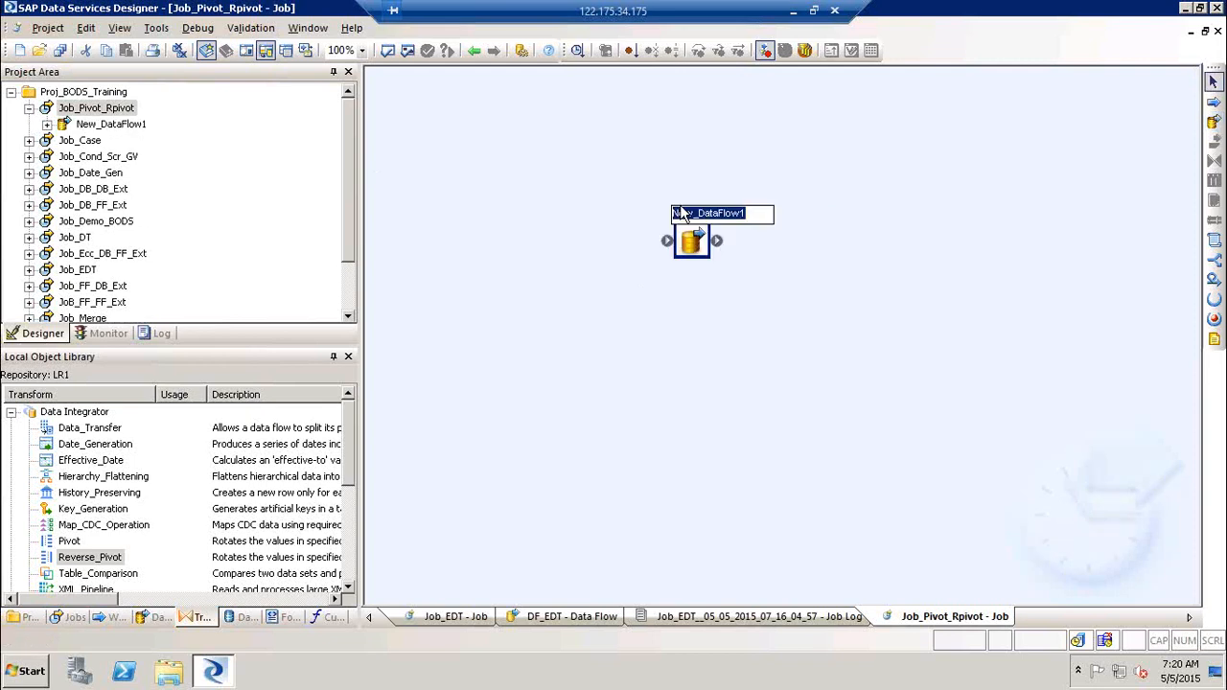
type("DF_Pivot")
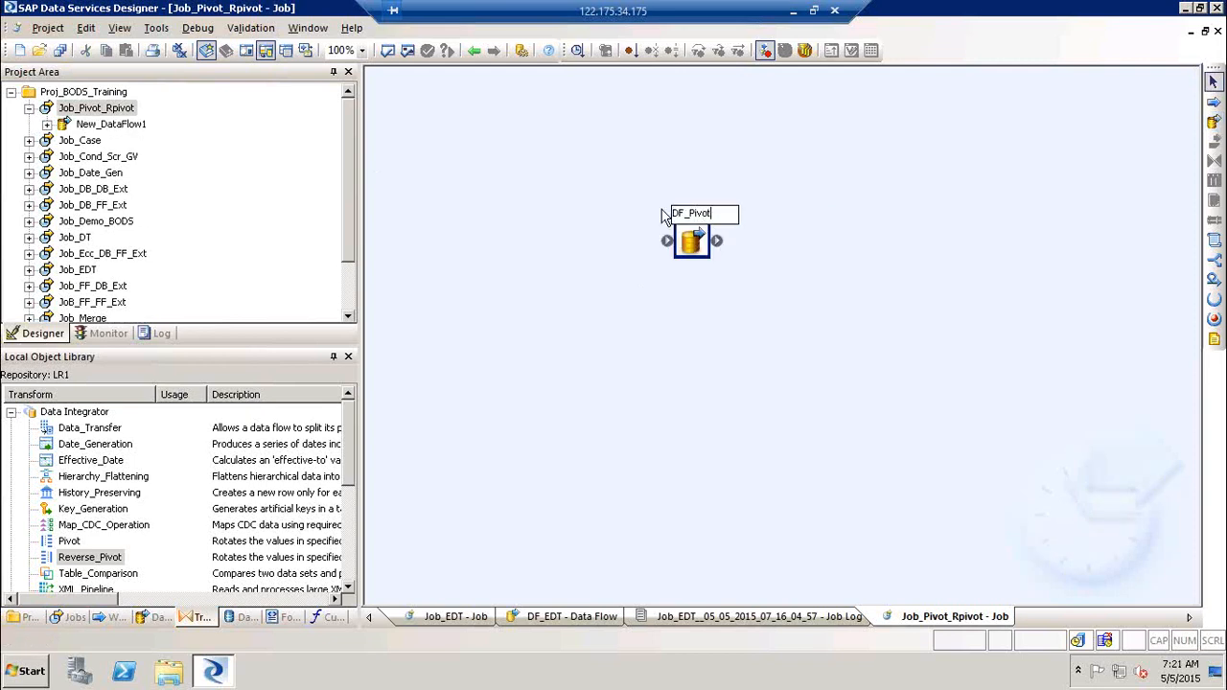
key("Return")
double_click(691, 241)
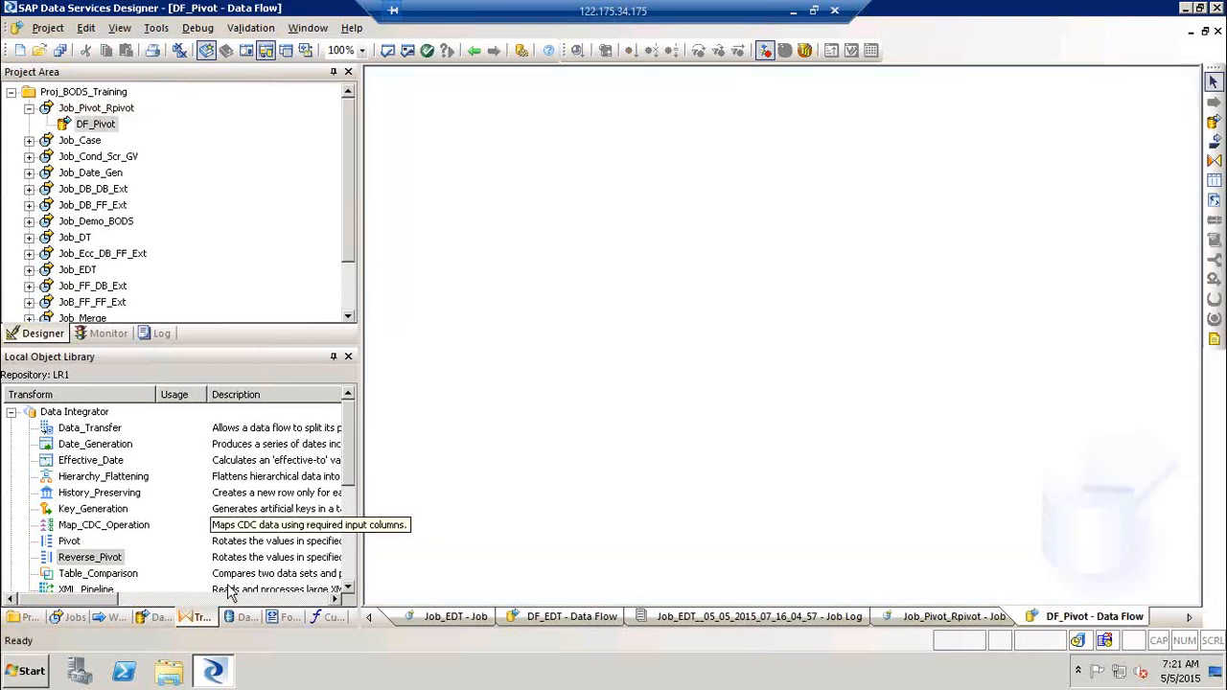
Step: Create a new flat file format and set its root directory to the SourceFF folder on the desktop
left_click(280, 617)
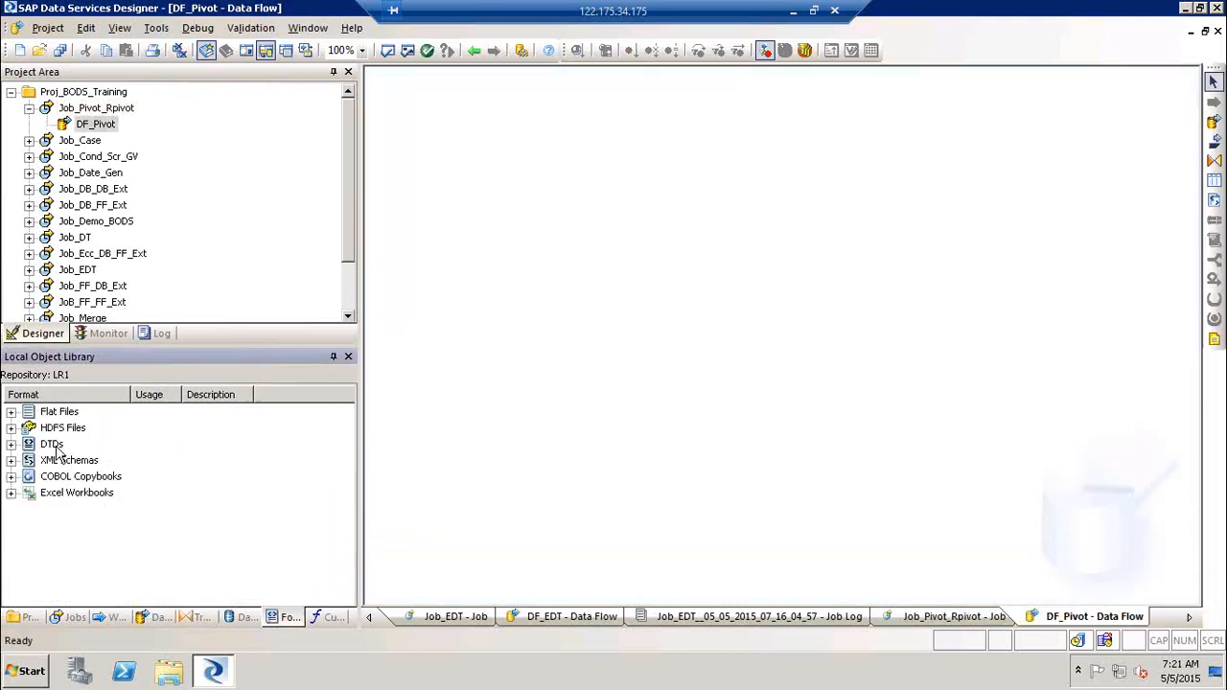
right_click(48, 411)
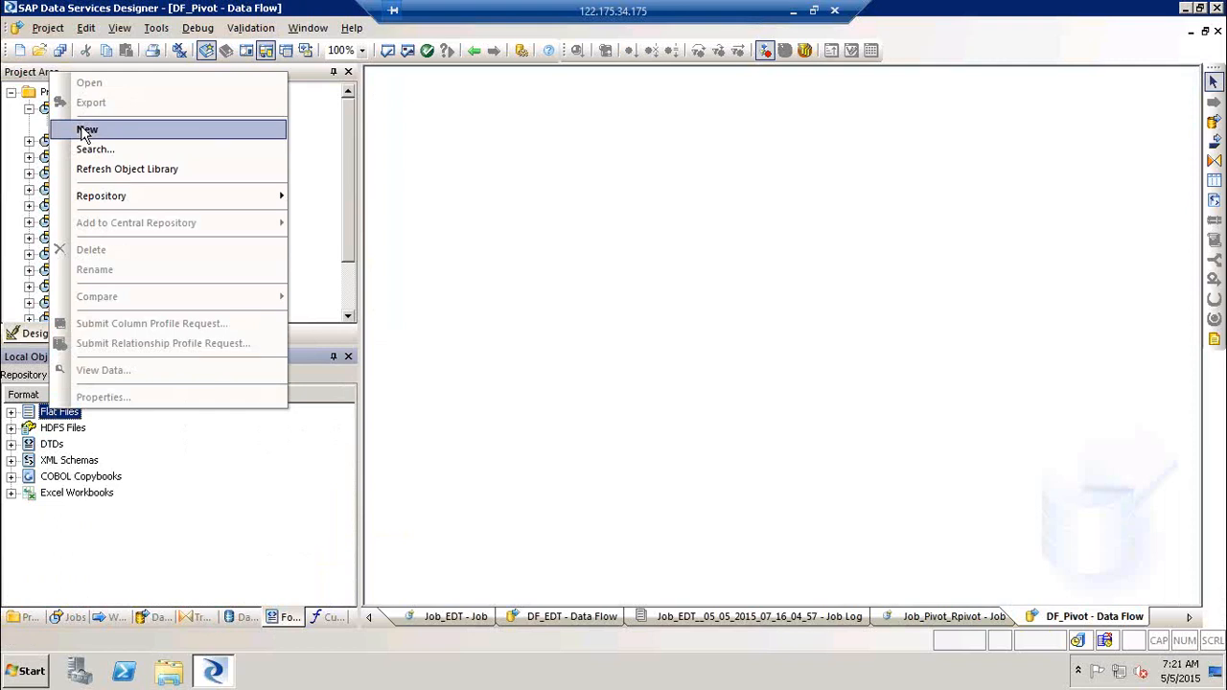
left_click(85, 129)
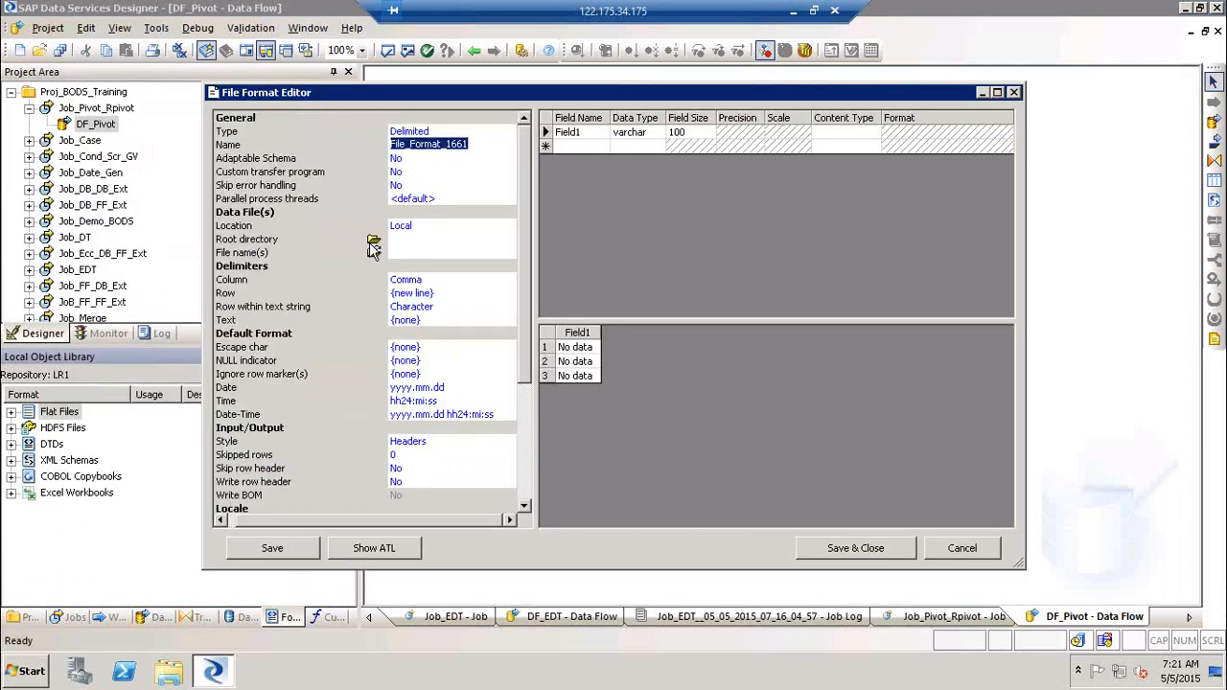
left_click(372, 240)
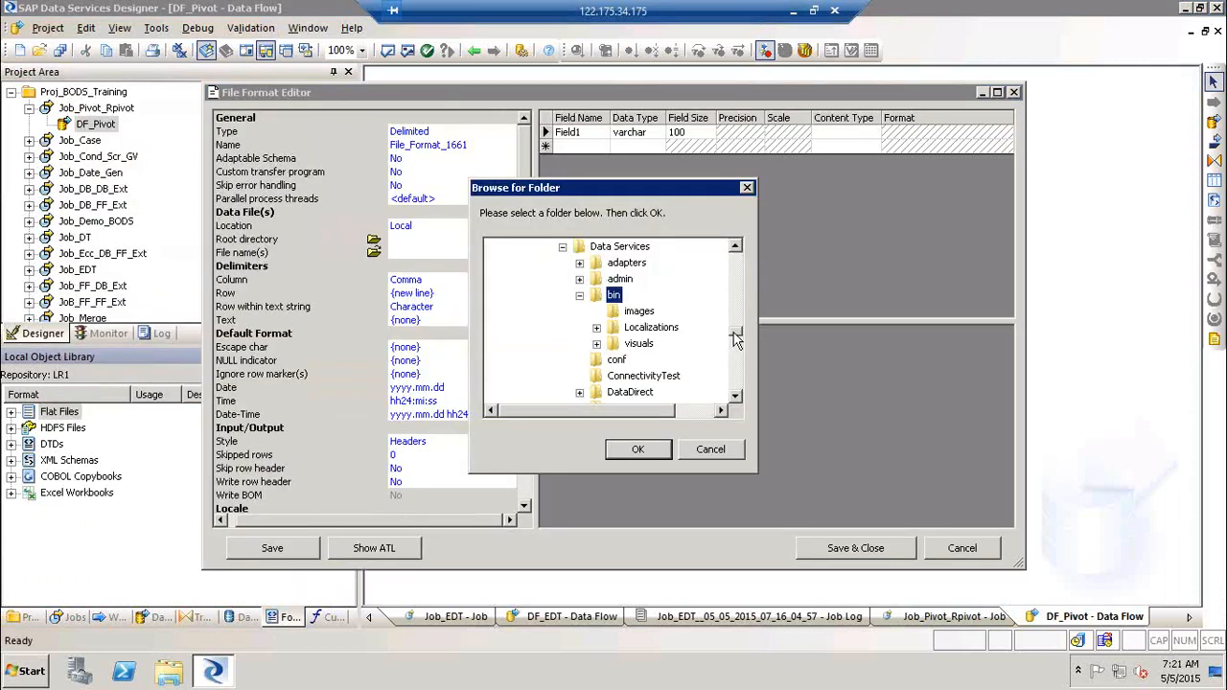
left_click_drag(736, 332, 738, 257)
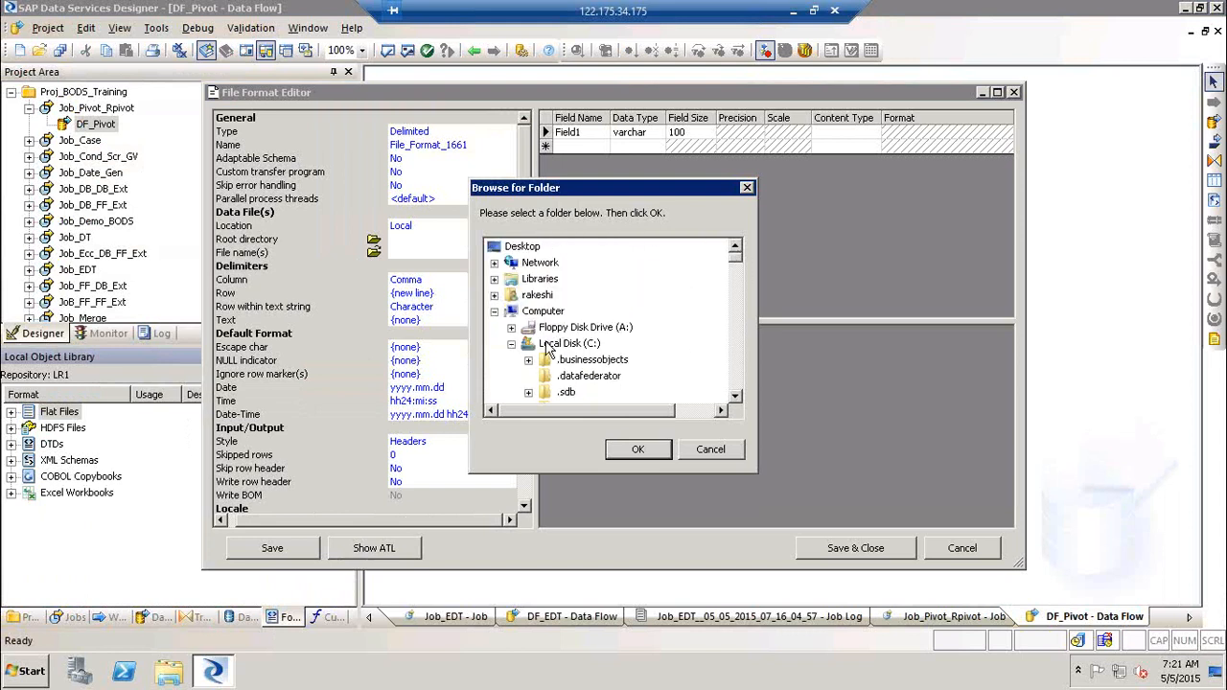
left_click(511, 343)
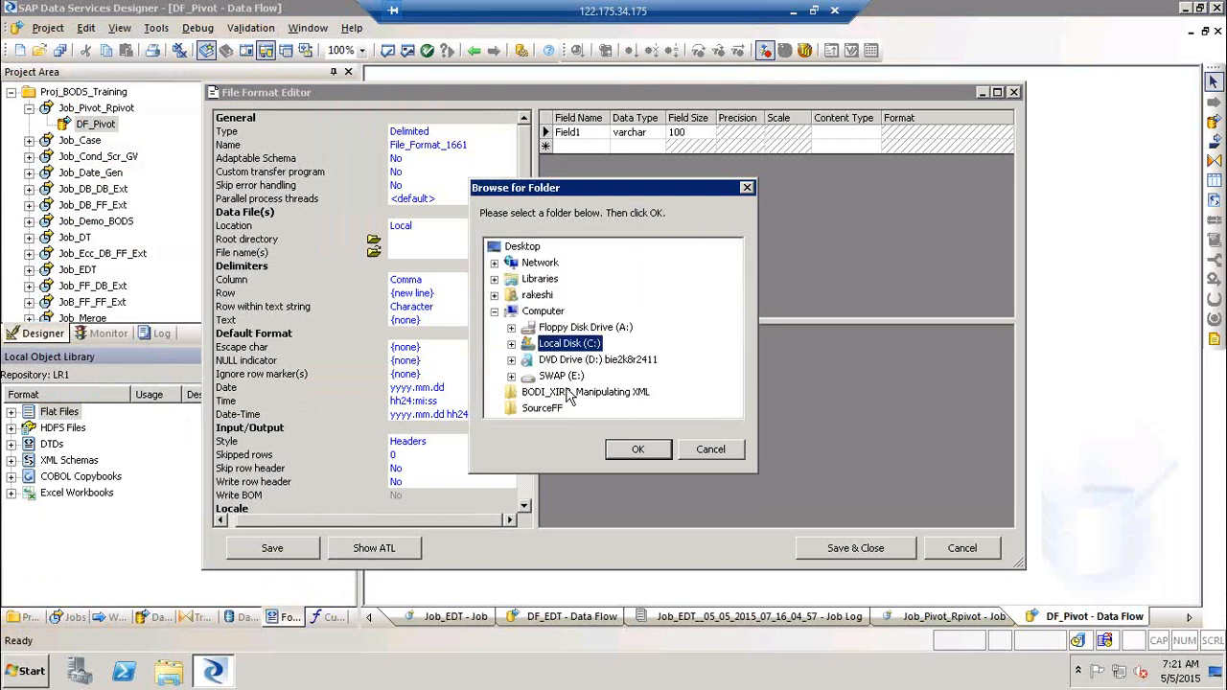
left_click(543, 408)
left_click(638, 450)
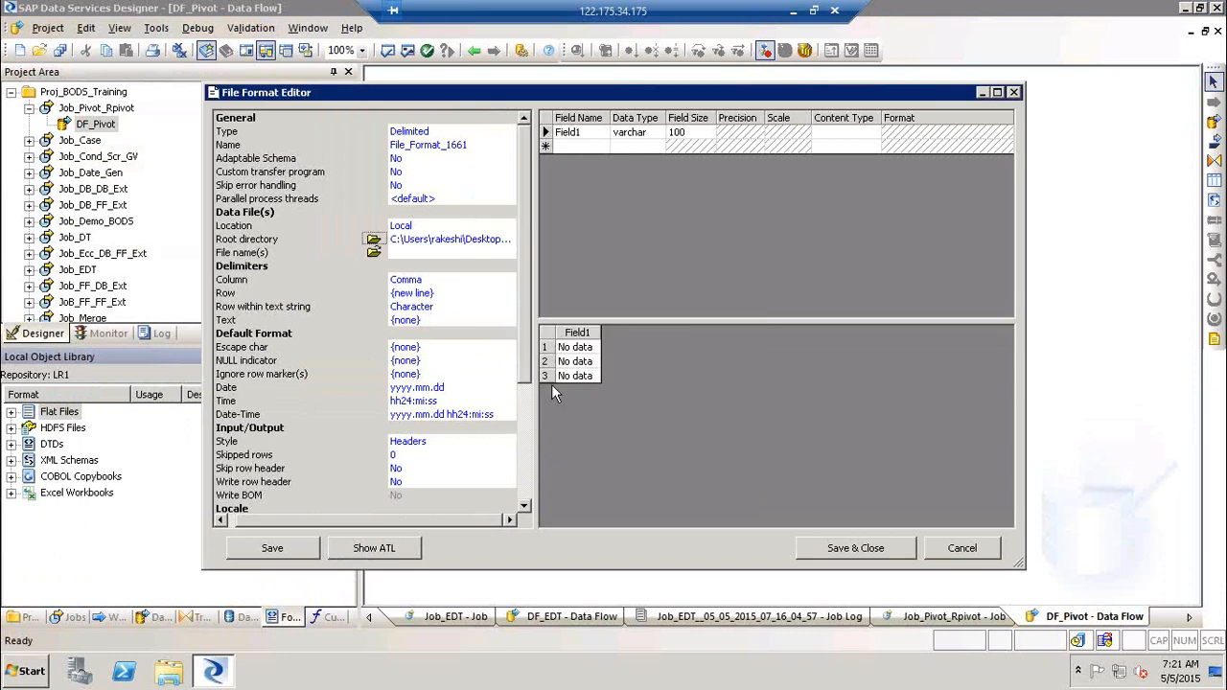
Step: Choose Pivot1.txt as the format's data file and overwrite the current schema with the file's schema
left_click(373, 255)
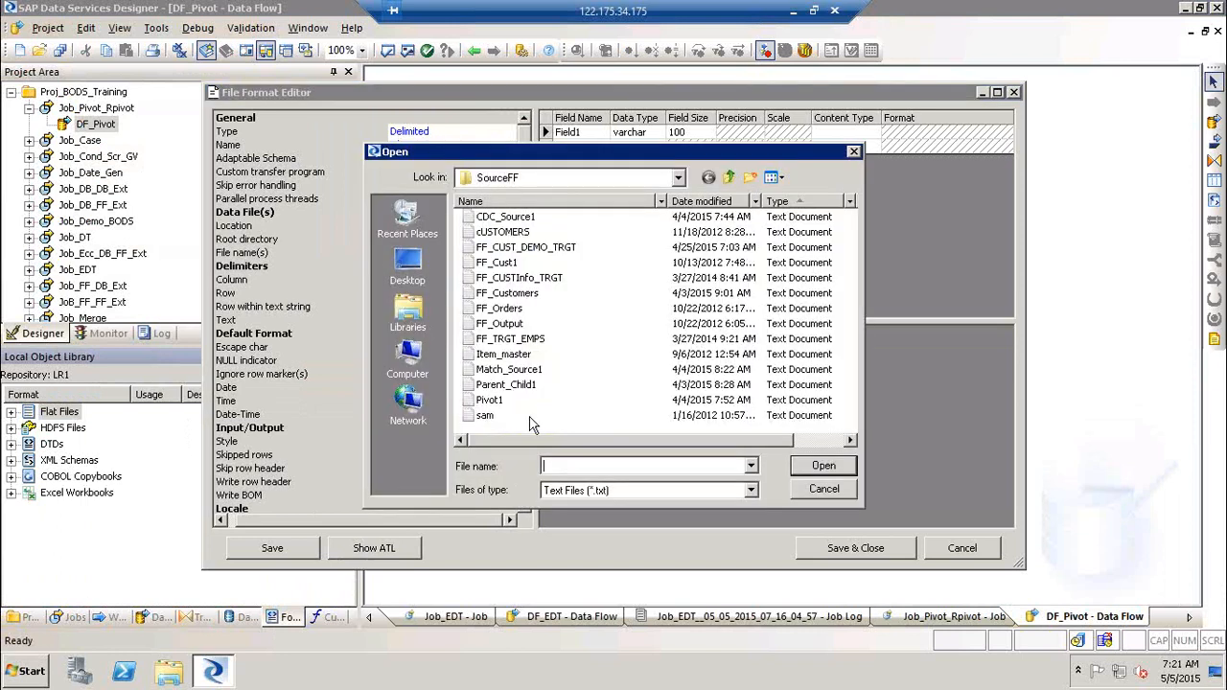
left_click(492, 403)
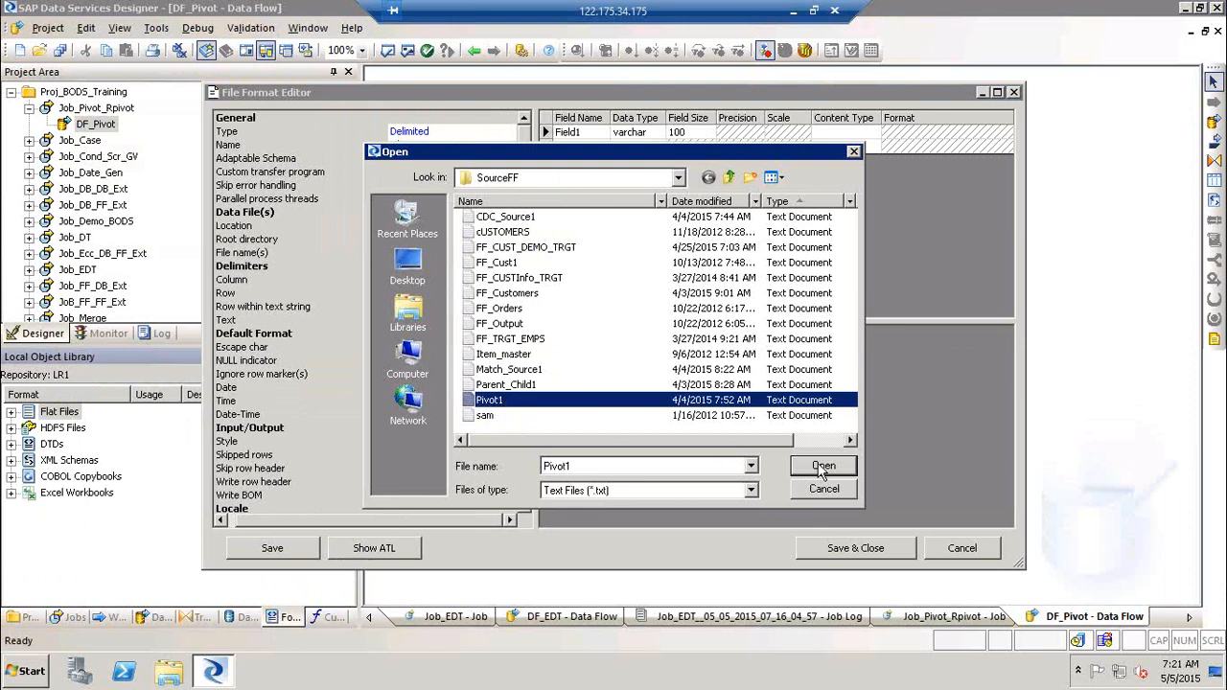
left_click(821, 467)
left_click(681, 369)
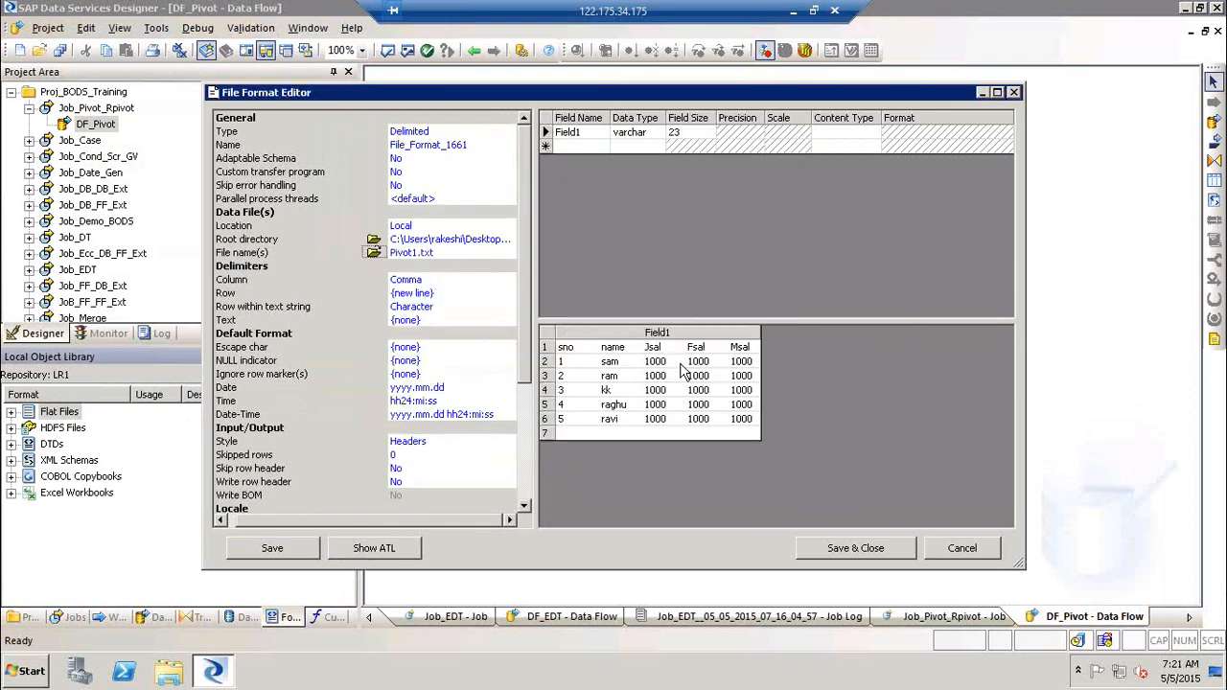
Step: Set the file format to skip the row header and accept overwriting the schema
left_click(407, 469)
left_click(409, 482)
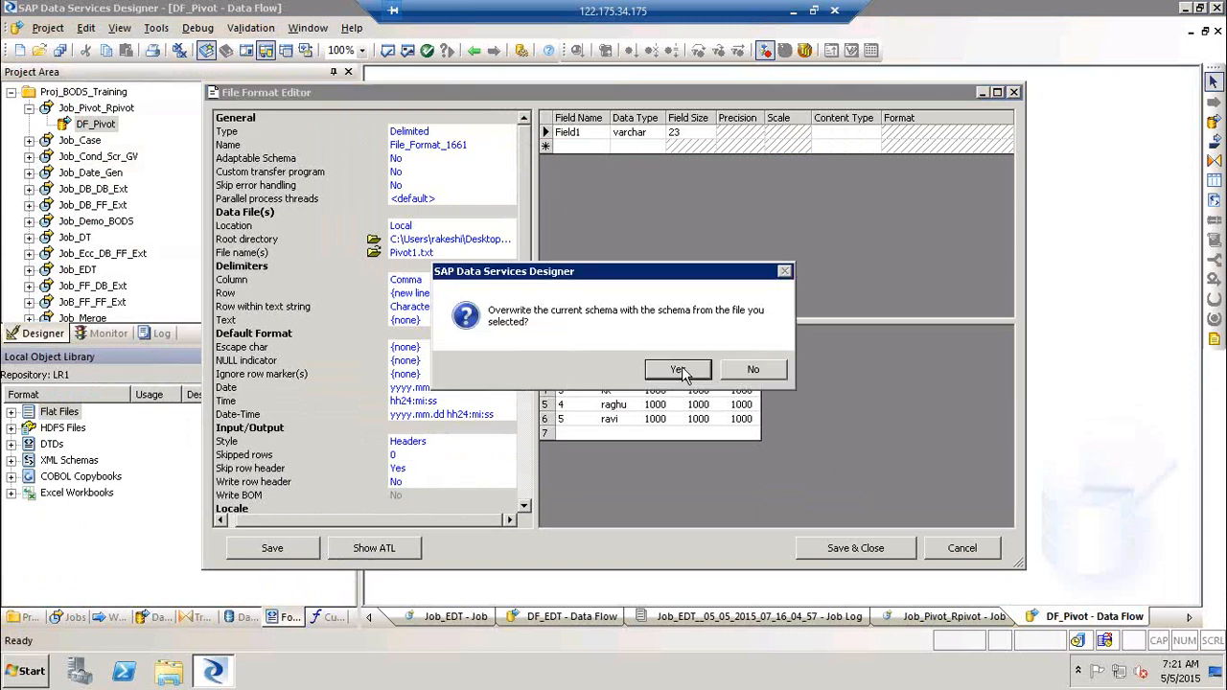
left_click(678, 370)
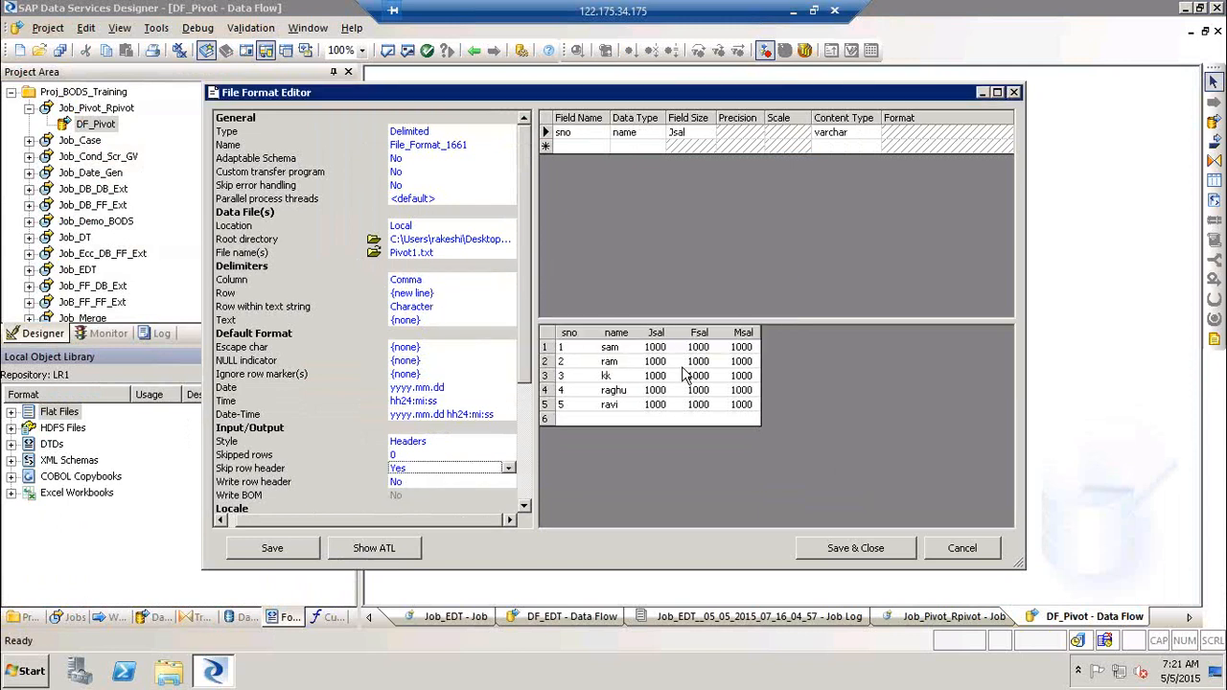
Step: Set the column delimiter to Tab, accept overwriting the schema, and save and close the file format
left_click(440, 278)
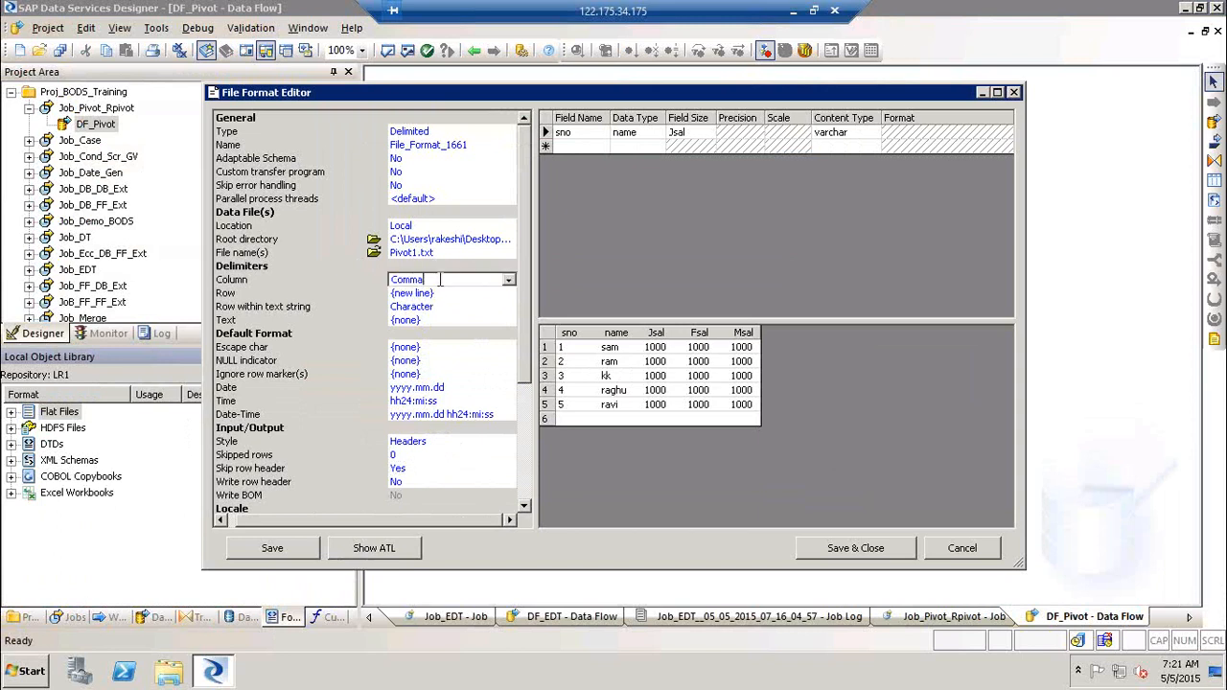
left_click(509, 279)
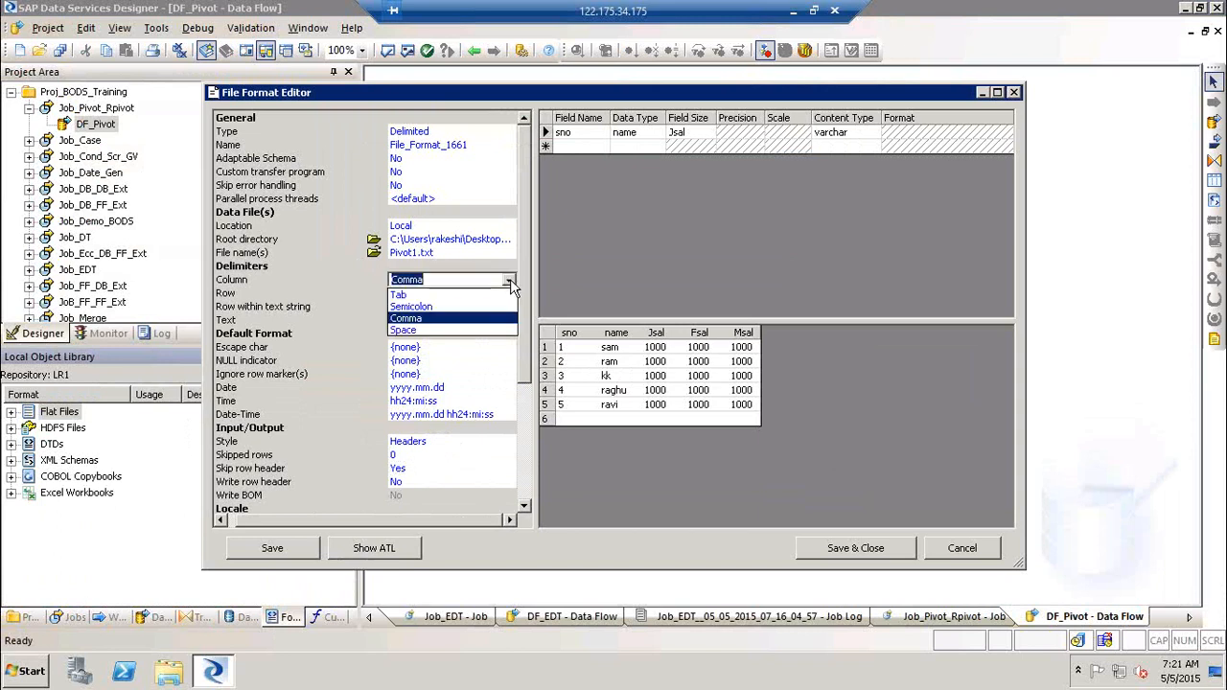
left_click(463, 295)
left_click(701, 375)
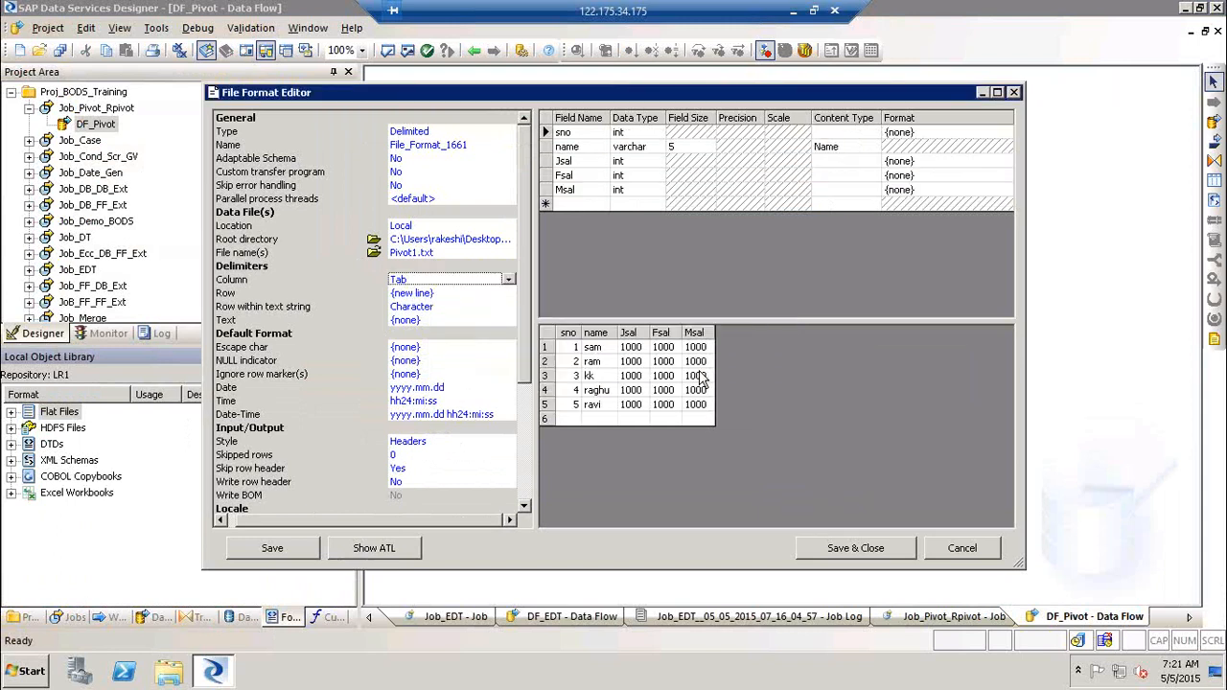
left_click(870, 547)
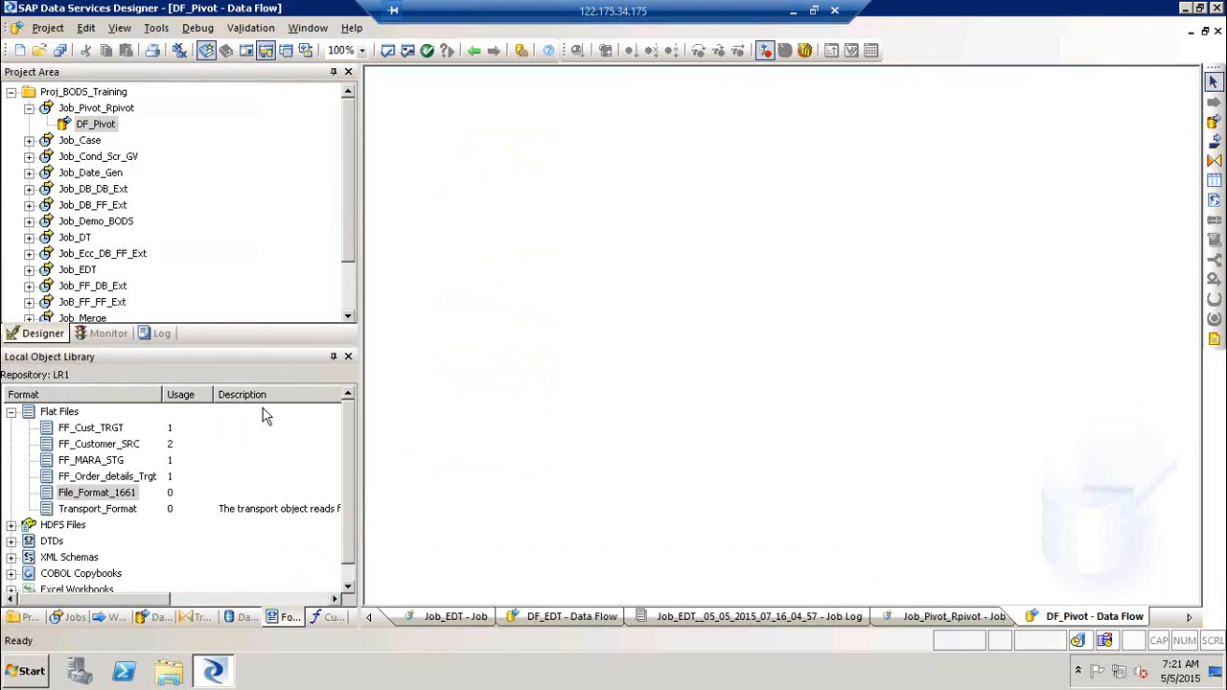
Step: Add the new Pivot1.txt file format to DF_Pivot as a source and preview its data
left_click_drag(105, 497, 509, 177)
left_click(546, 154)
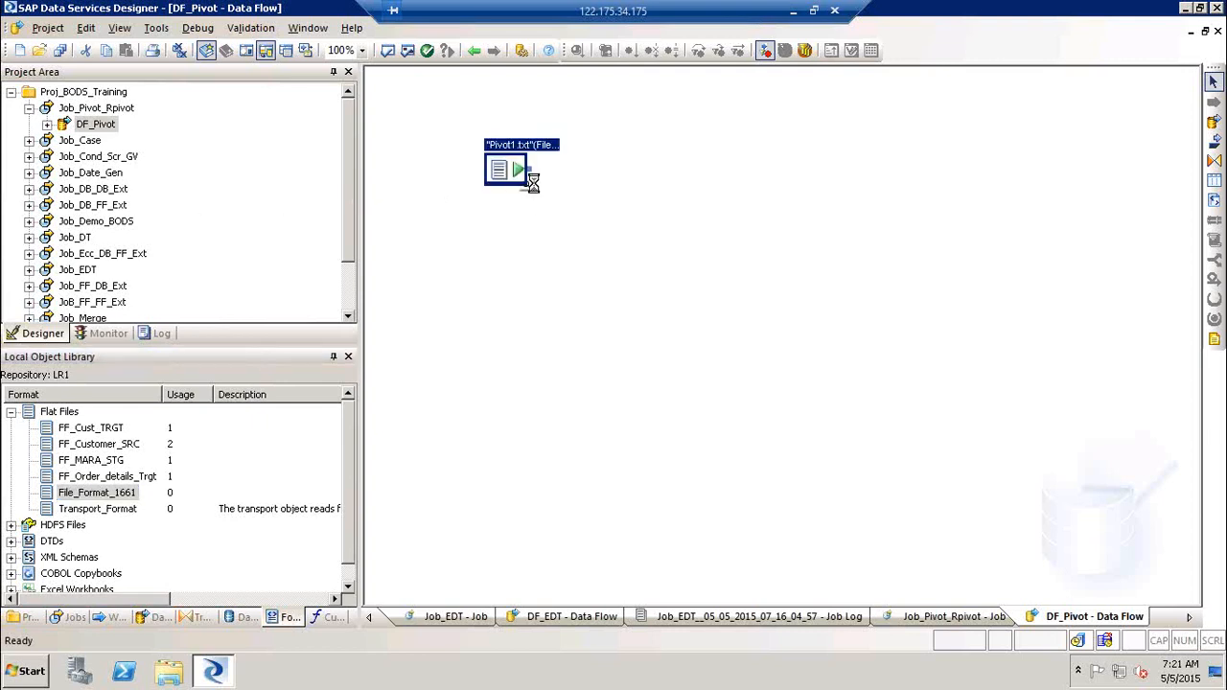
left_click(530, 185)
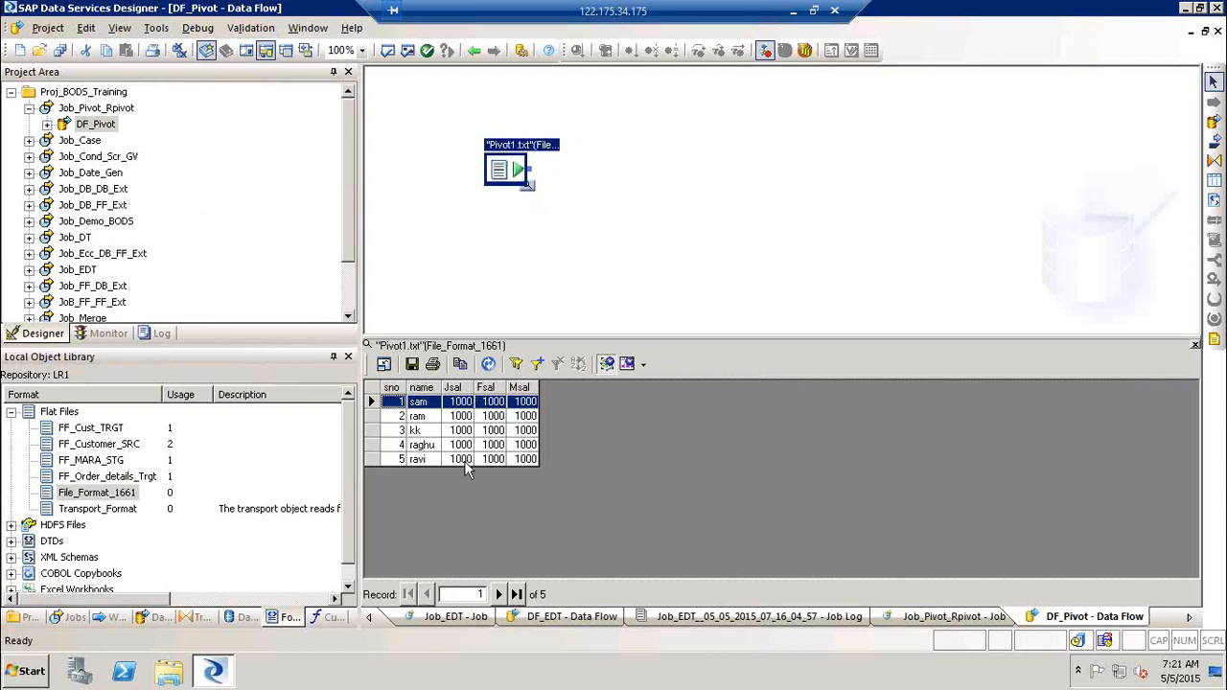
left_click(1194, 345)
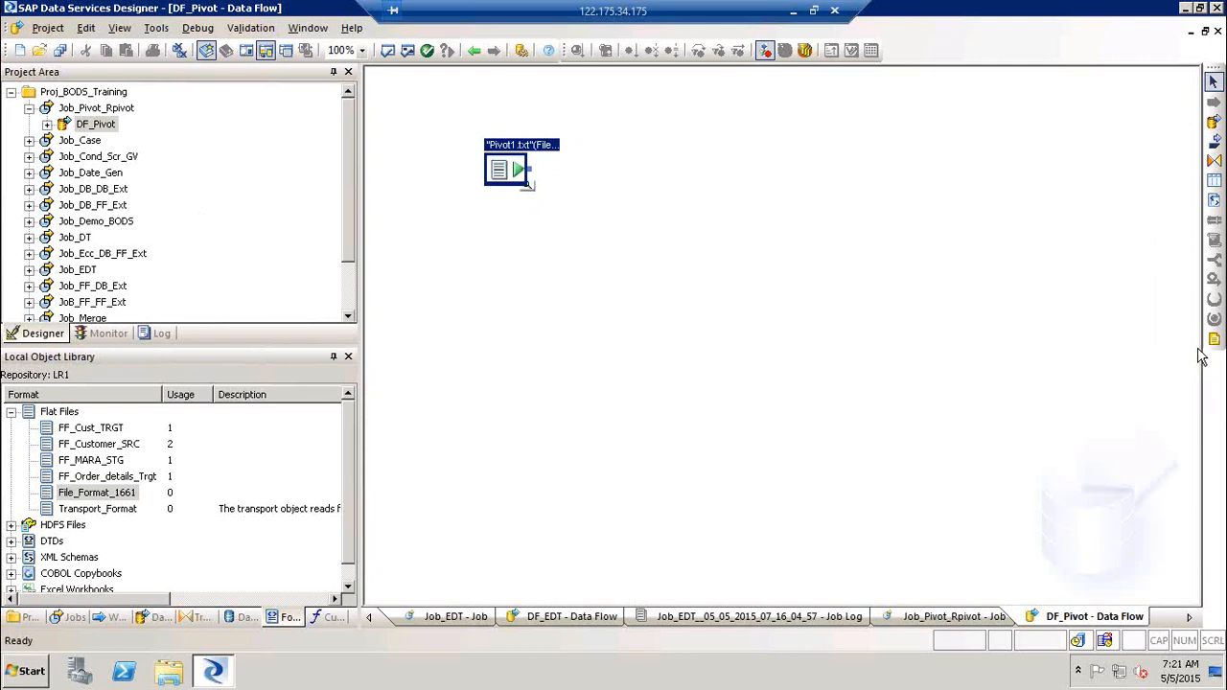
Step: Add a Pivot transform to DF_Pivot and connect the Pivot1.txt source to it
left_click(206, 616)
left_click(89, 556)
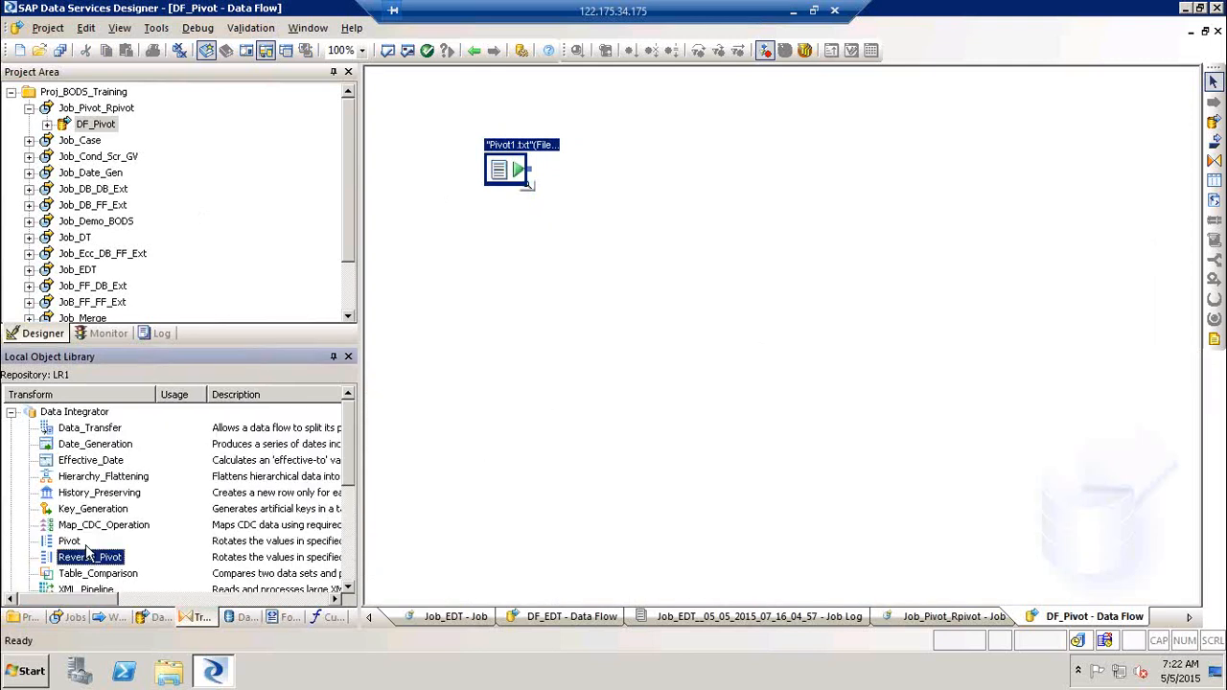
left_click(69, 530)
left_click(70, 542)
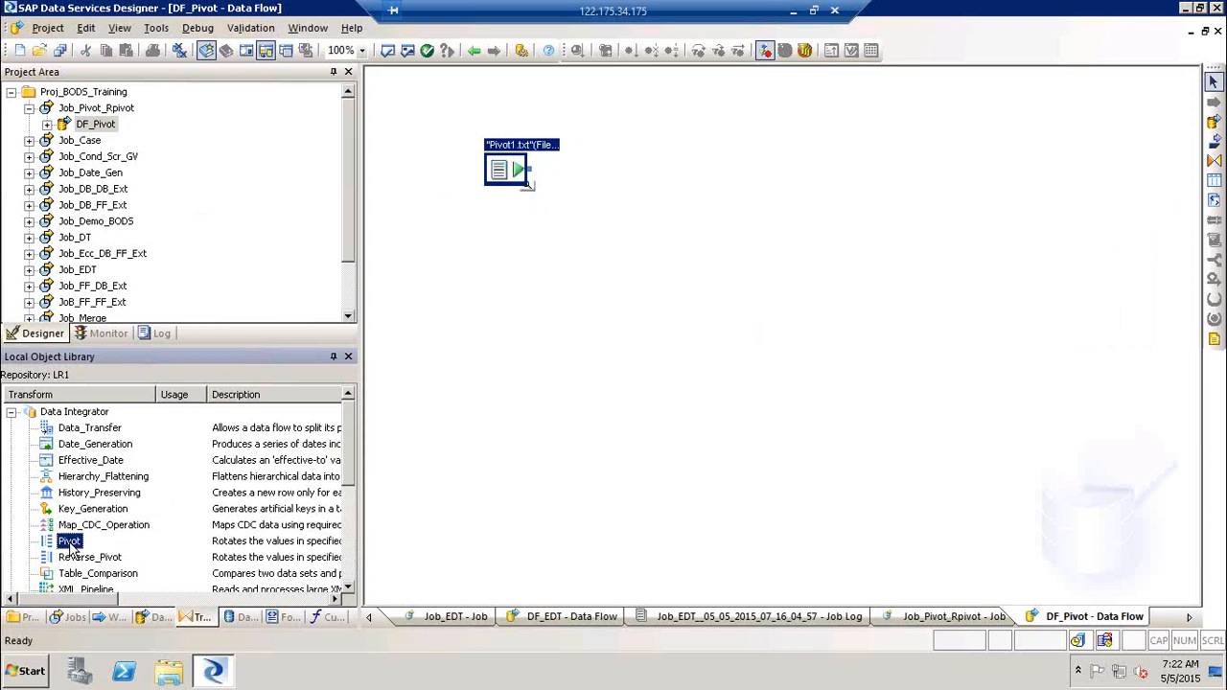
left_click_drag(71, 546, 590, 218)
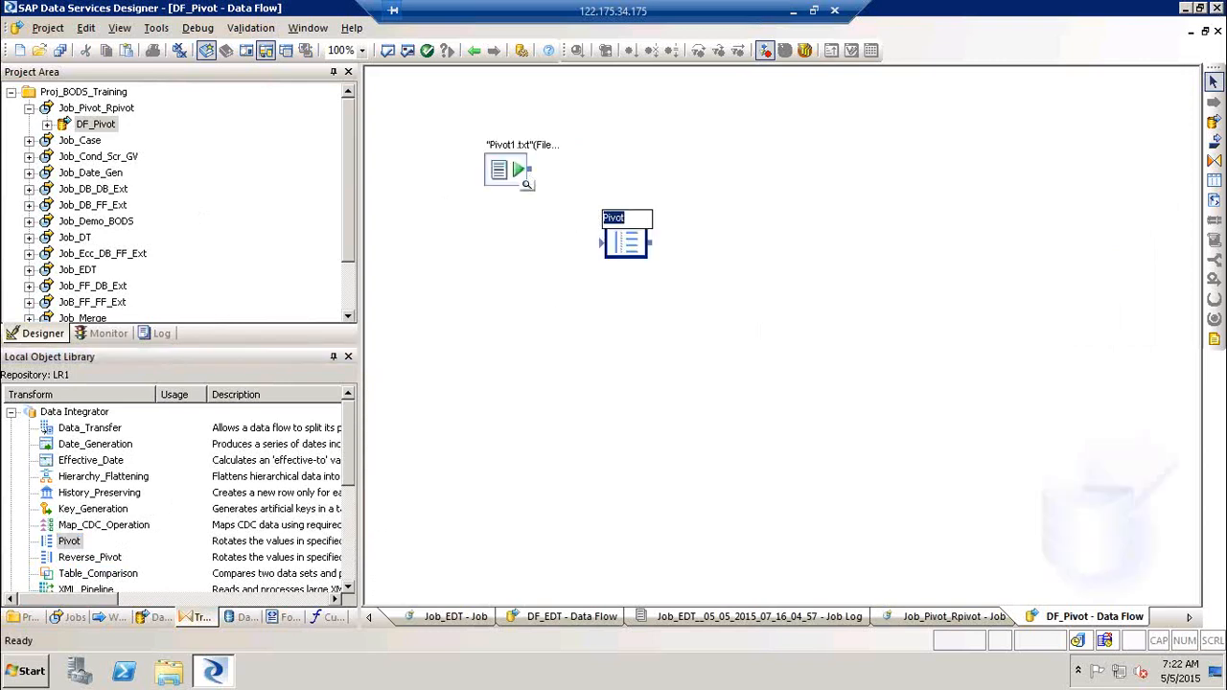
left_click_drag(534, 171, 614, 251)
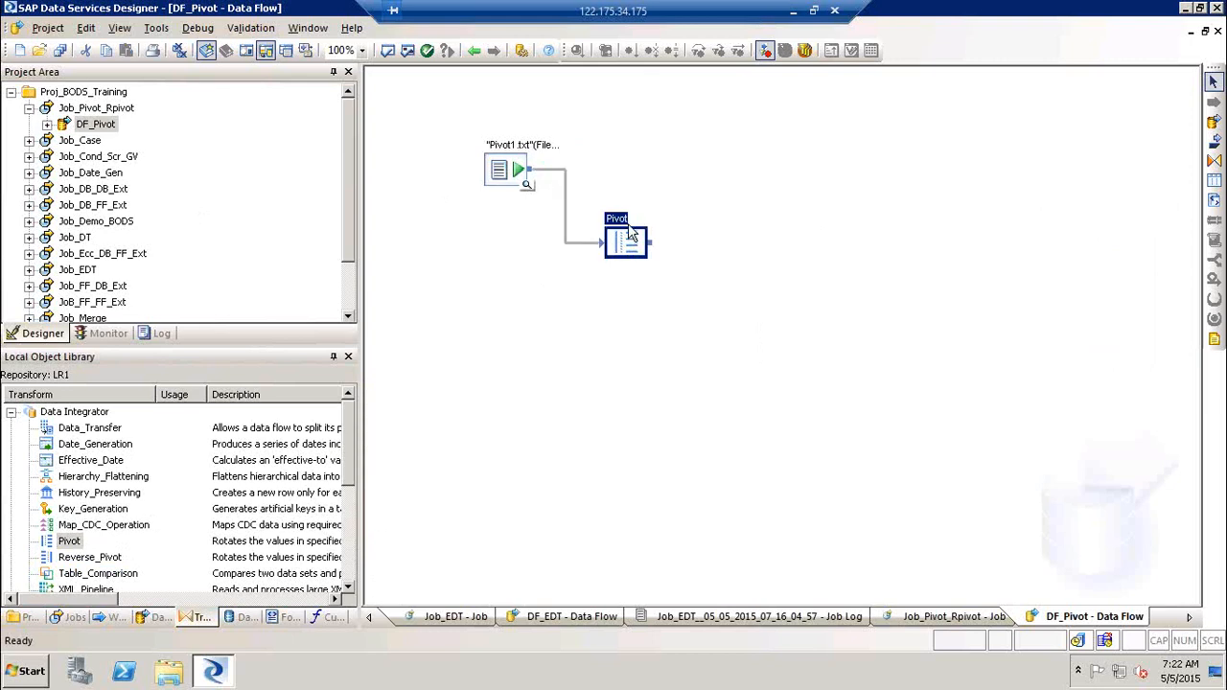
Step: Open the Pivot transform editor and examine the output columns PIVOT_SEQ, PIVOT_HDR1 and PIVOT_DATA1
double_click(621, 219)
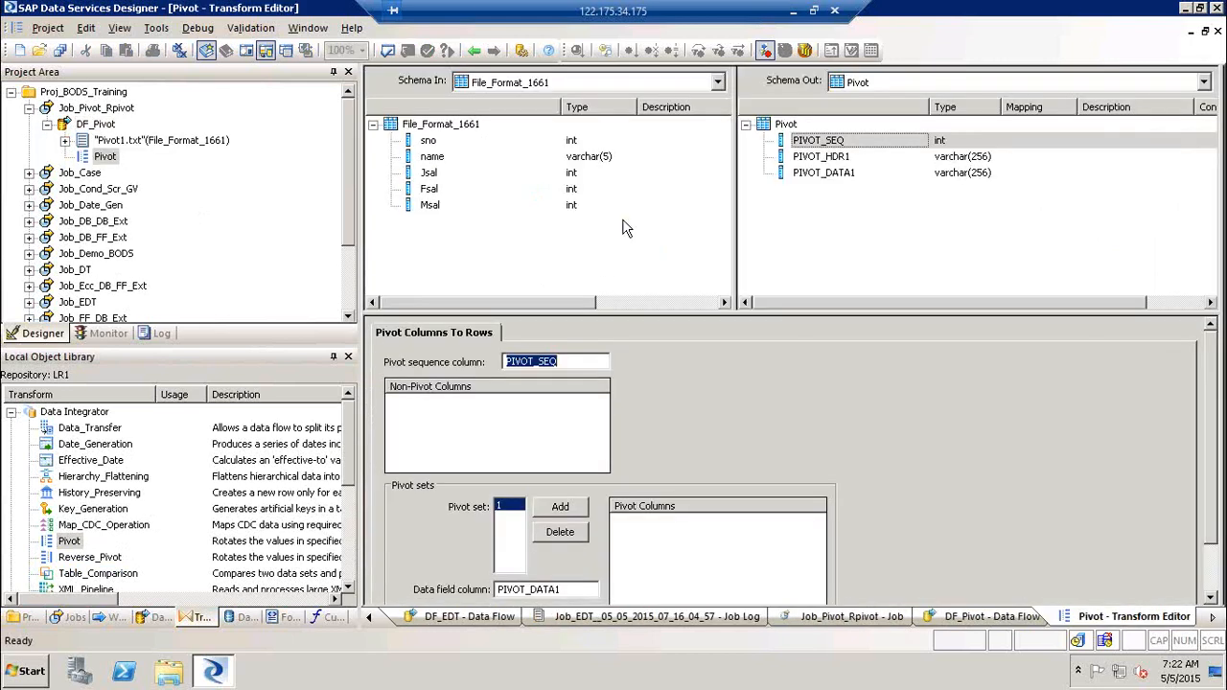
left_click_drag(783, 310, 775, 261)
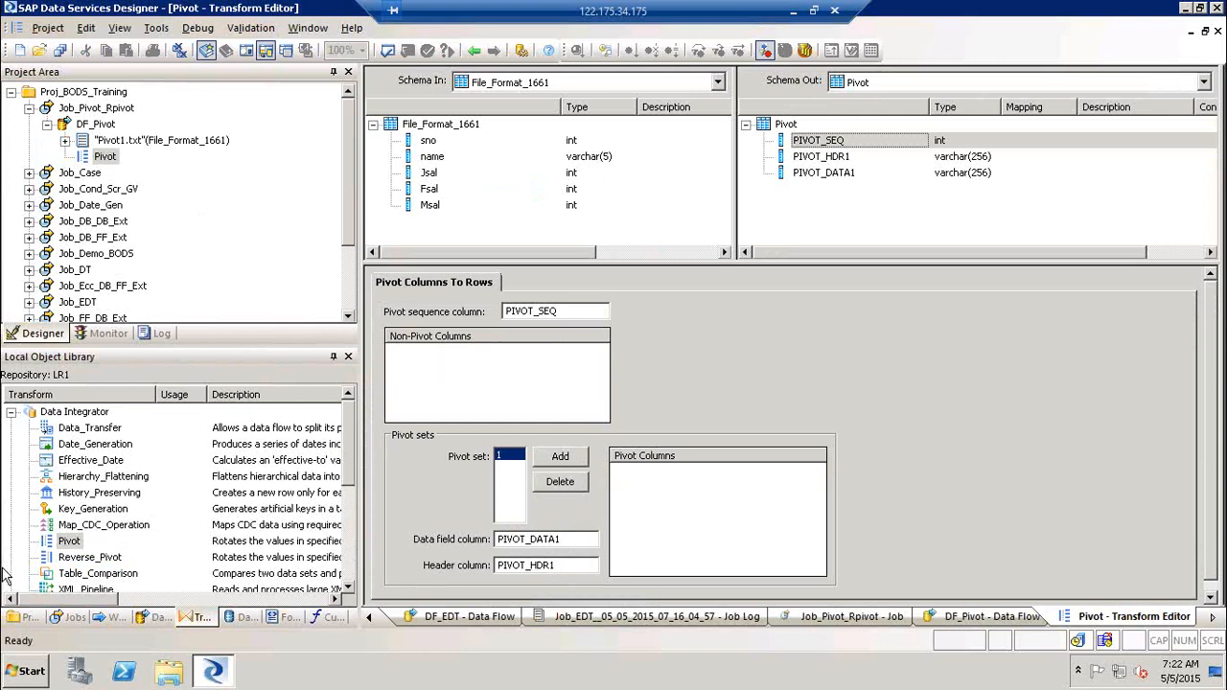
left_click(475, 50)
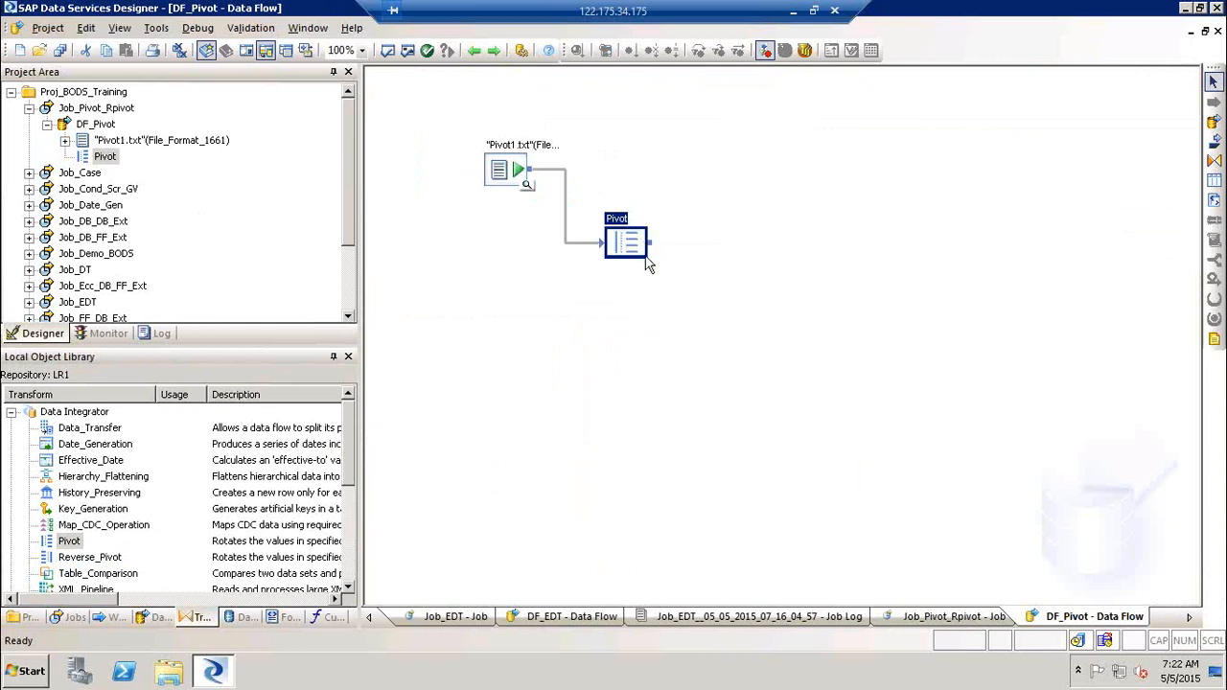
double_click(620, 223)
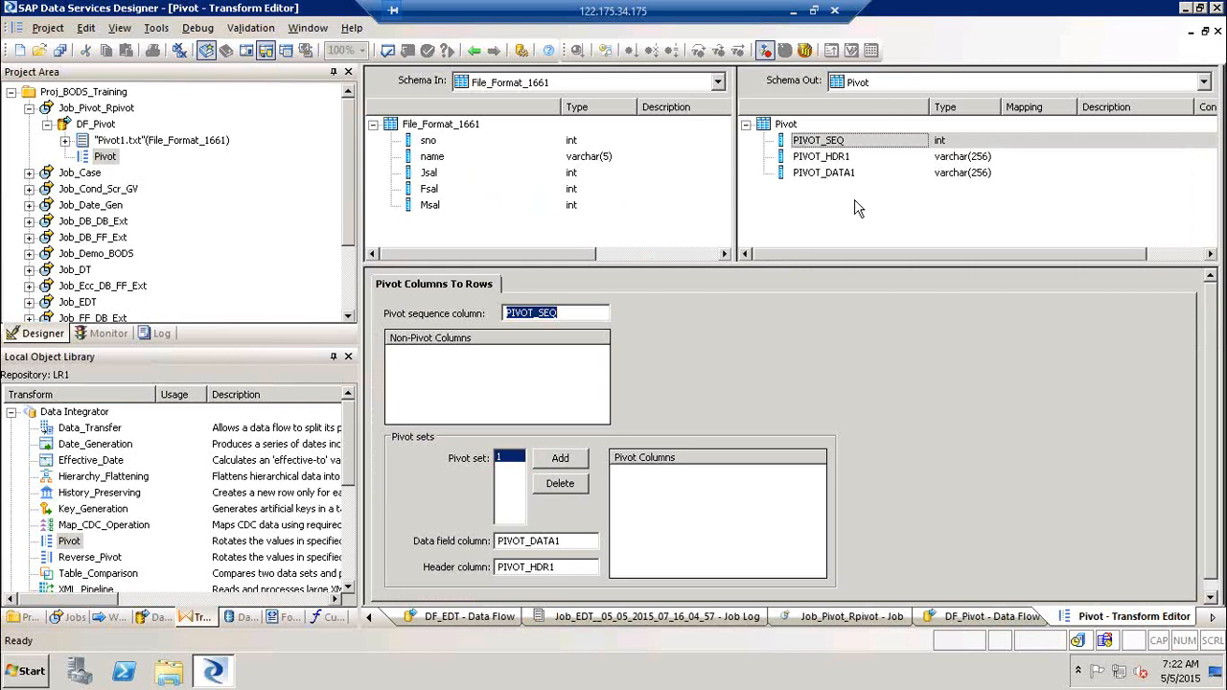
left_click(832, 142)
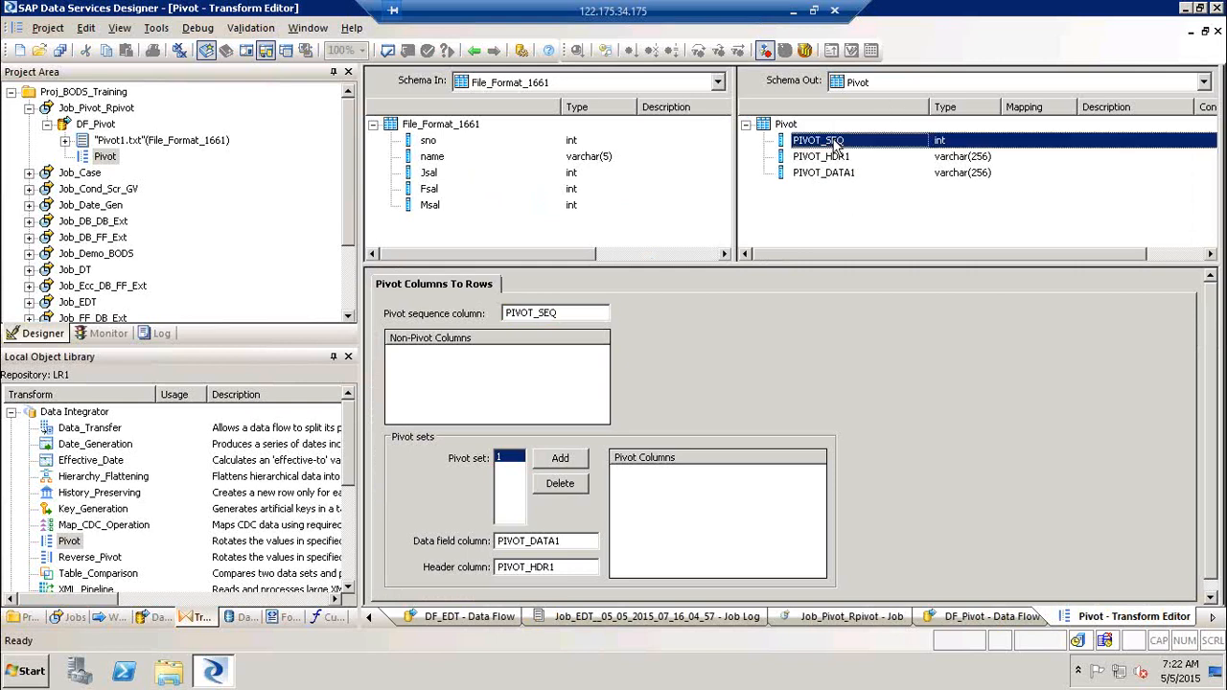
left_click(840, 158)
left_click(844, 175)
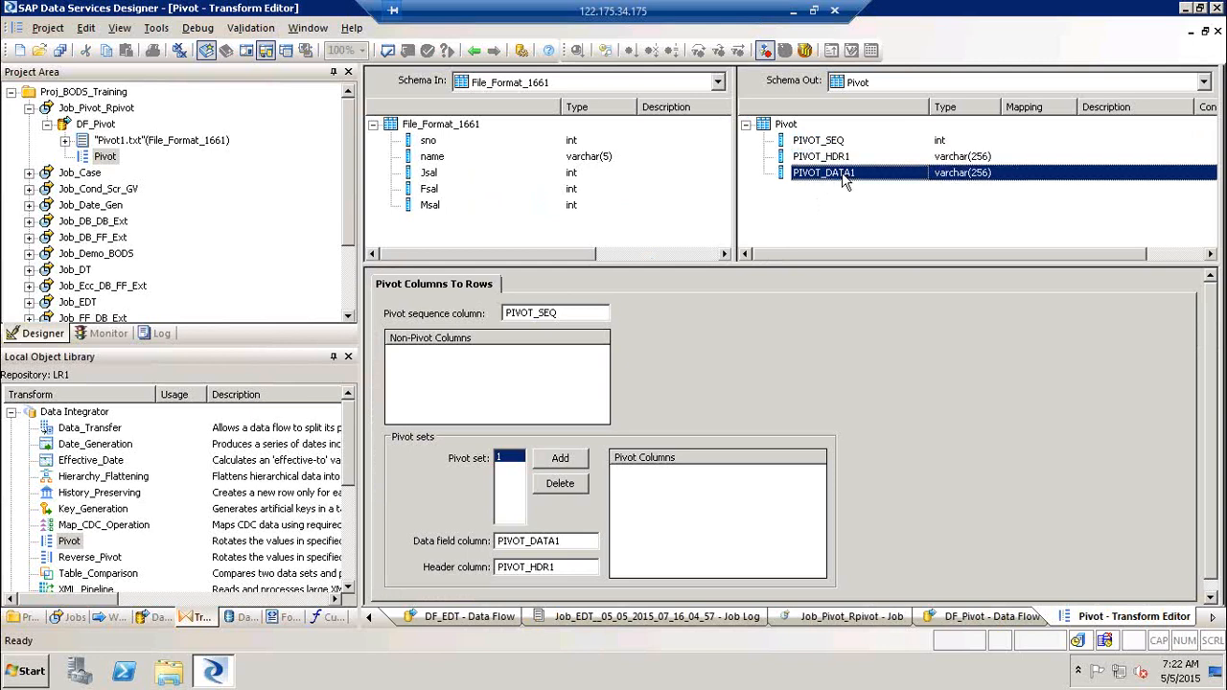
Step: Assign the sno and name input columns as the Pivot transform's non-pivot columns
left_click(427, 140)
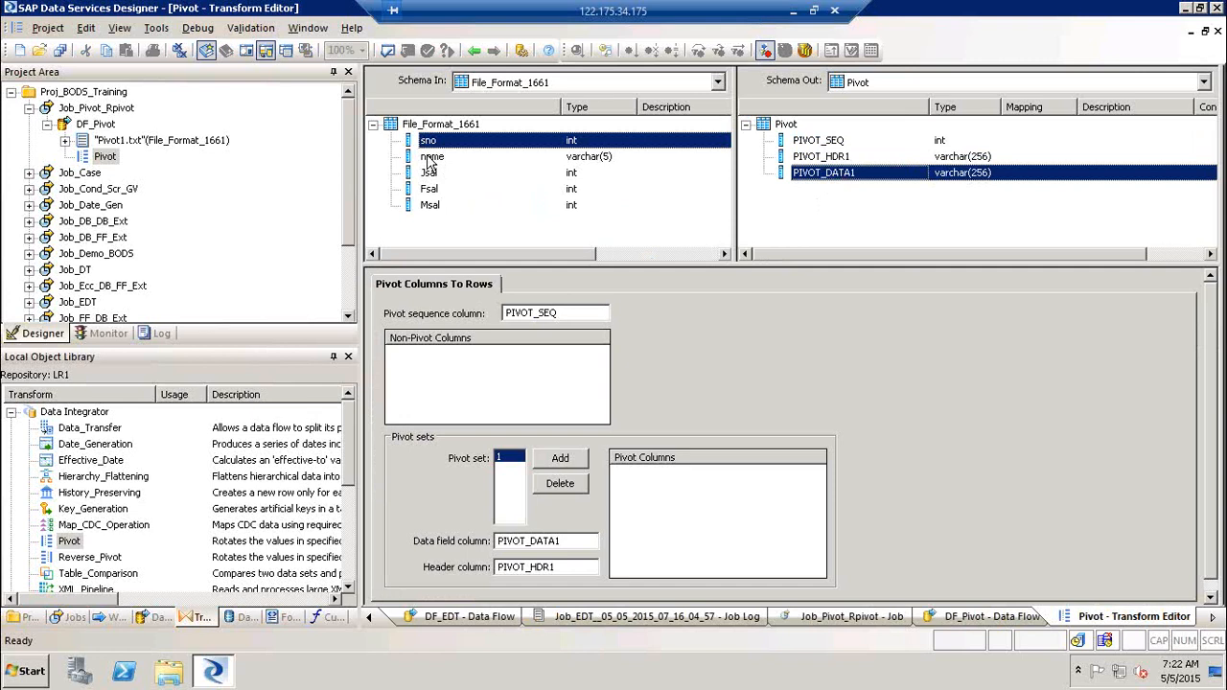
left_click(428, 158, "ctrl")
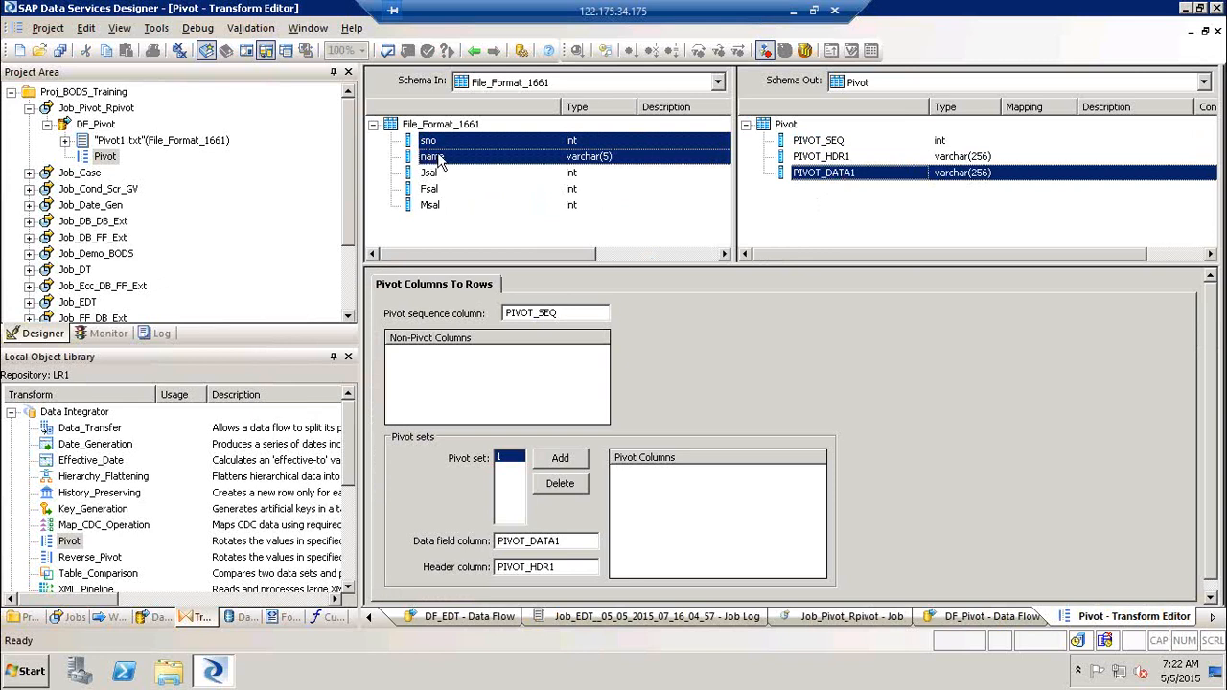
left_click_drag(438, 163, 407, 373)
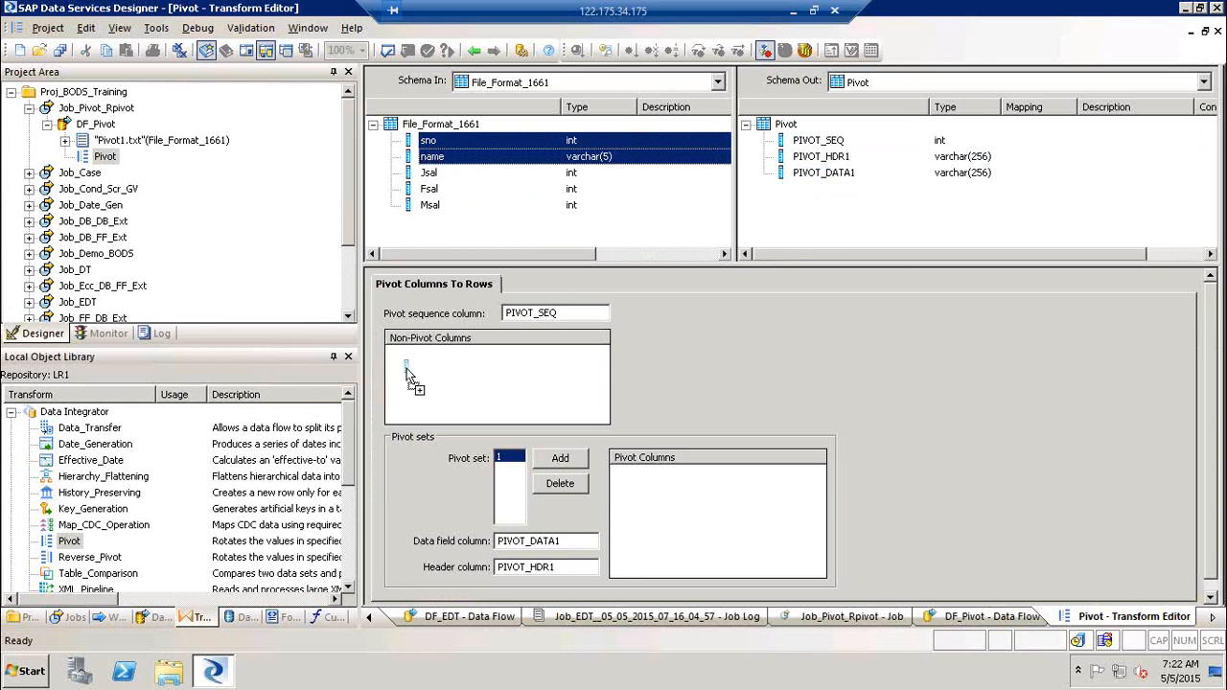
left_click_drag(406, 374, 407, 374)
Step: Assign Jsal, Fsal and Msal as the pivot columns of pivot set 1 and review the non-pivot columns
left_click(426, 176)
left_click(430, 207, "shift")
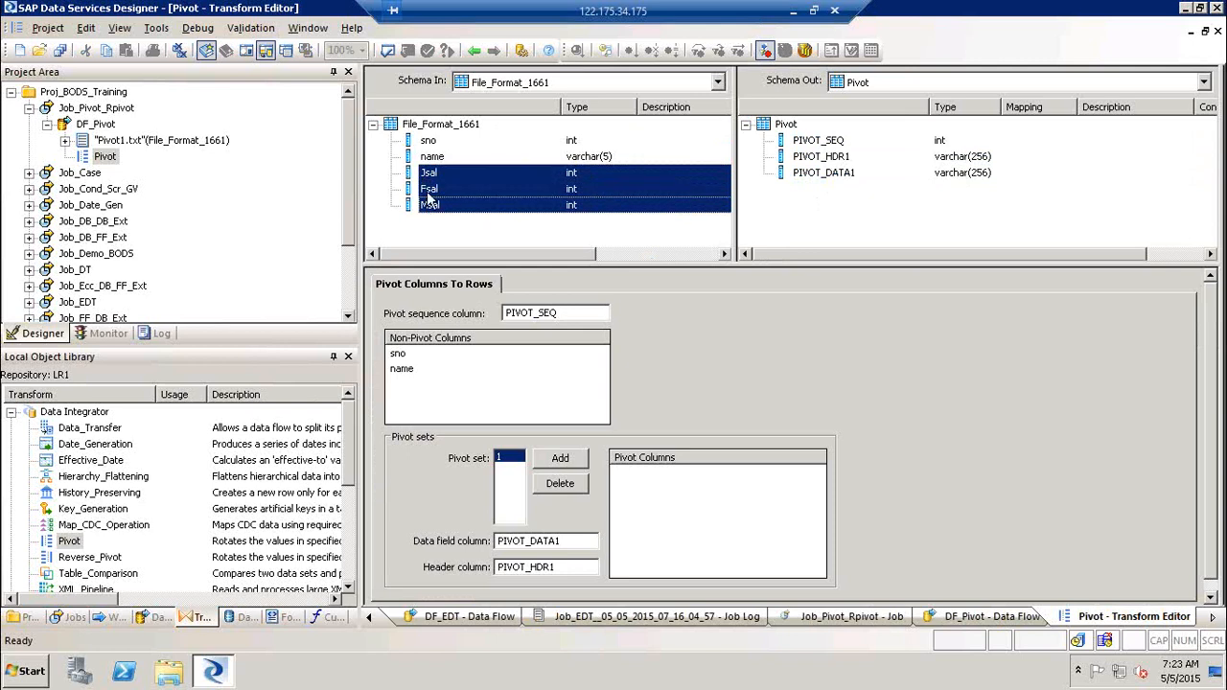
left_click_drag(489, 207, 747, 537)
left_click(401, 369)
left_click(401, 355)
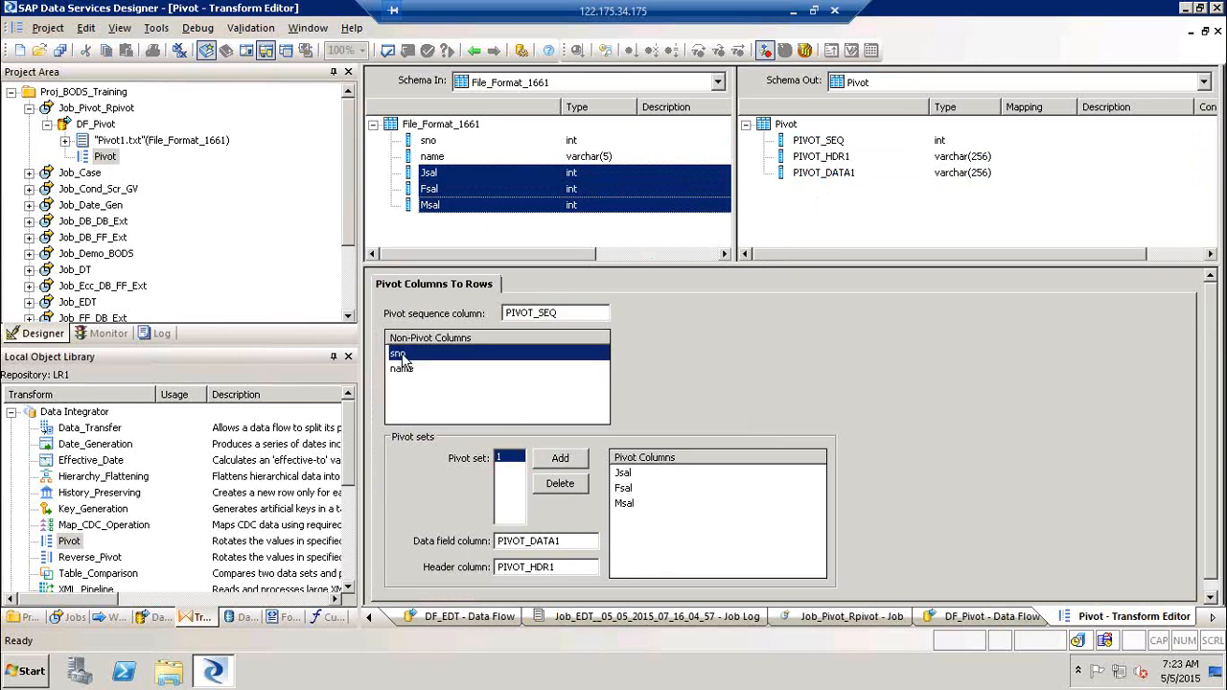
left_click(402, 370)
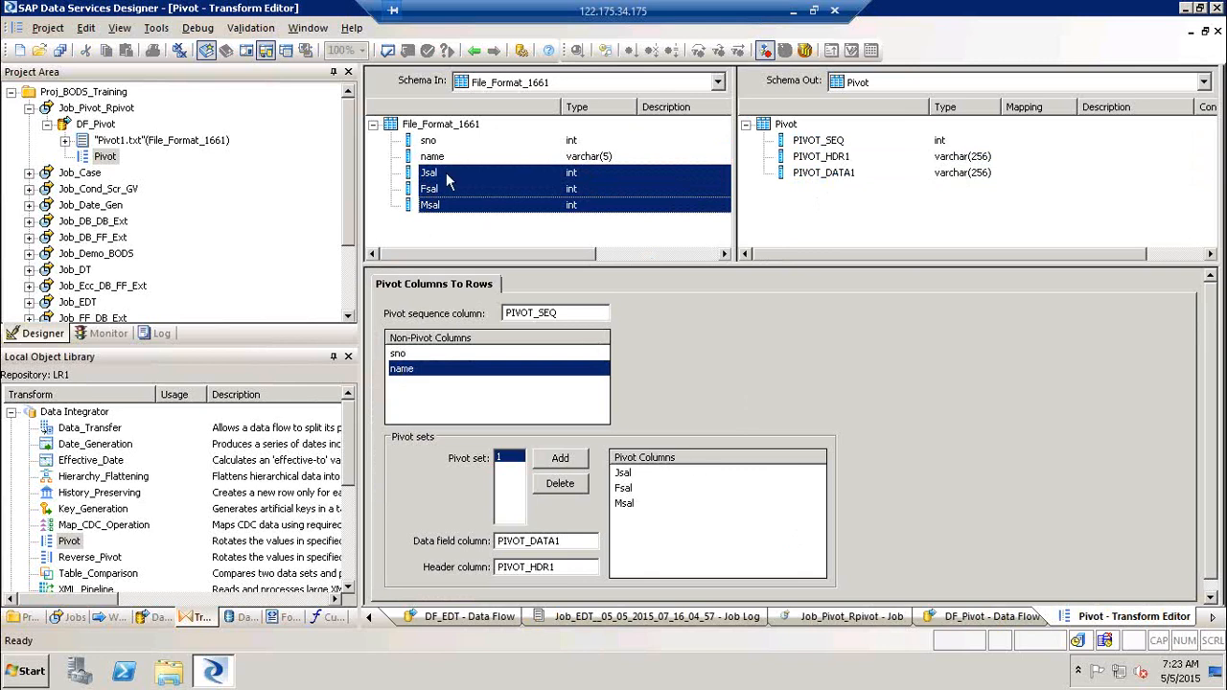
Step: Review the Pivot transform's pivot columns and its sequence, data field and header column names, and validate the transform
left_click(625, 474)
left_click(627, 504)
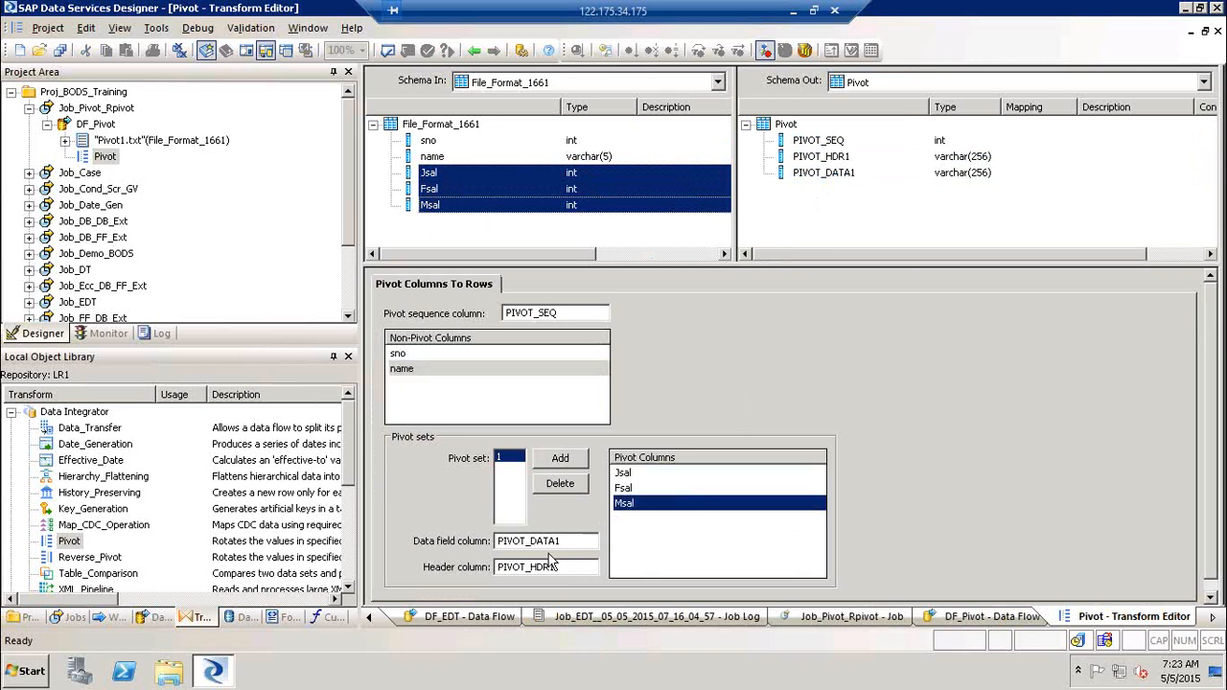
key("Tab")
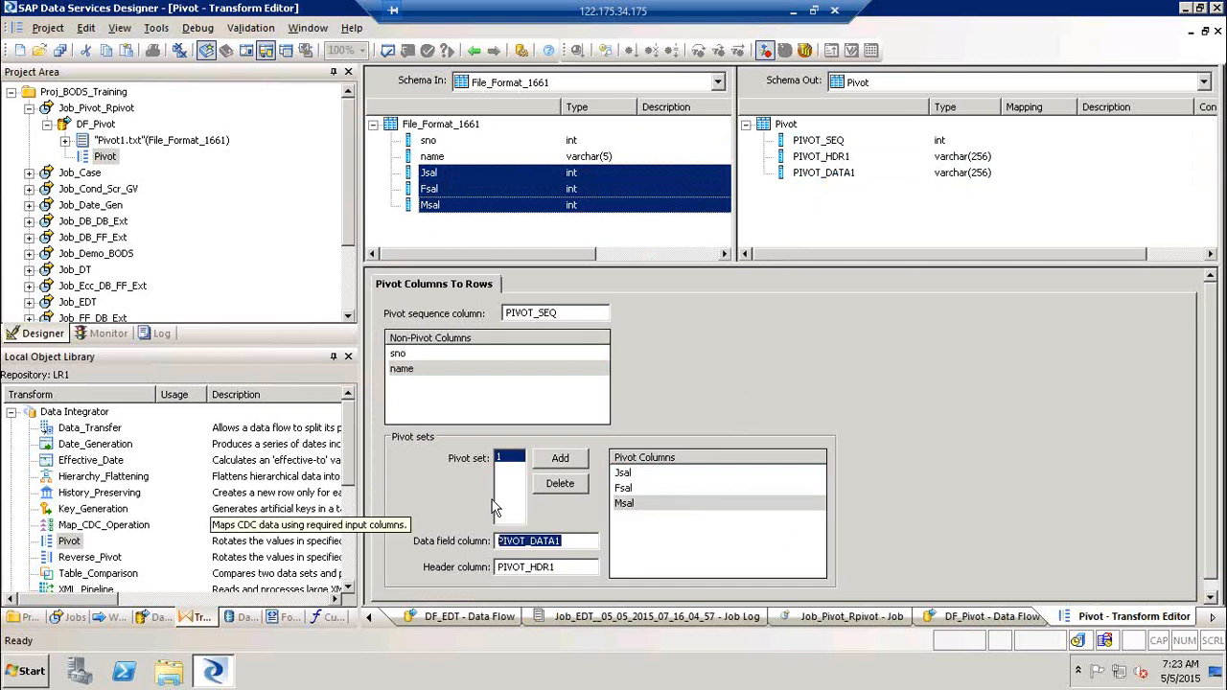
double_click(575, 314)
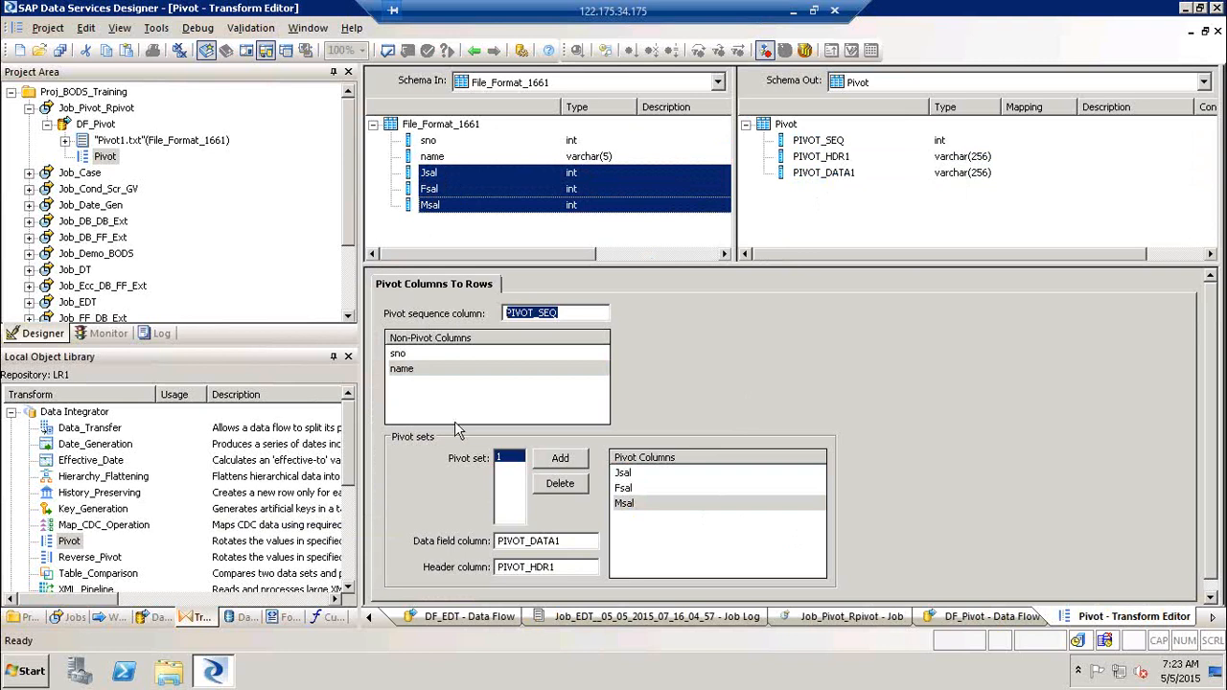
left_click(564, 568)
key("shift+Home")
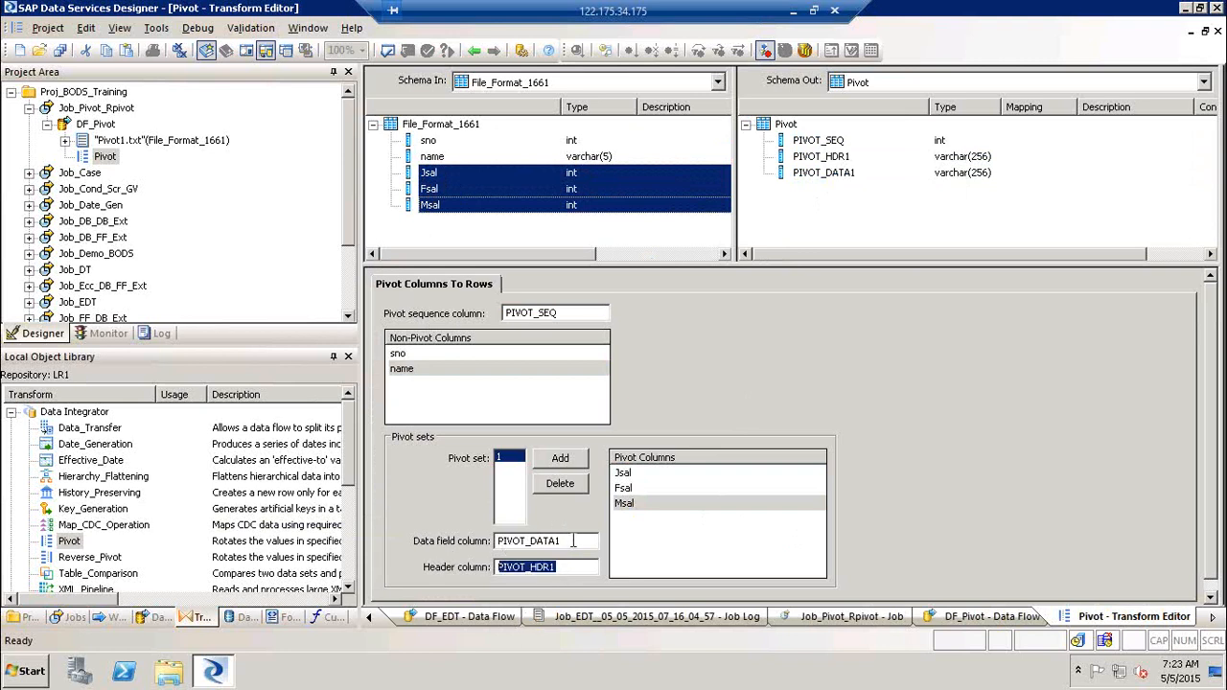
left_click(388, 50)
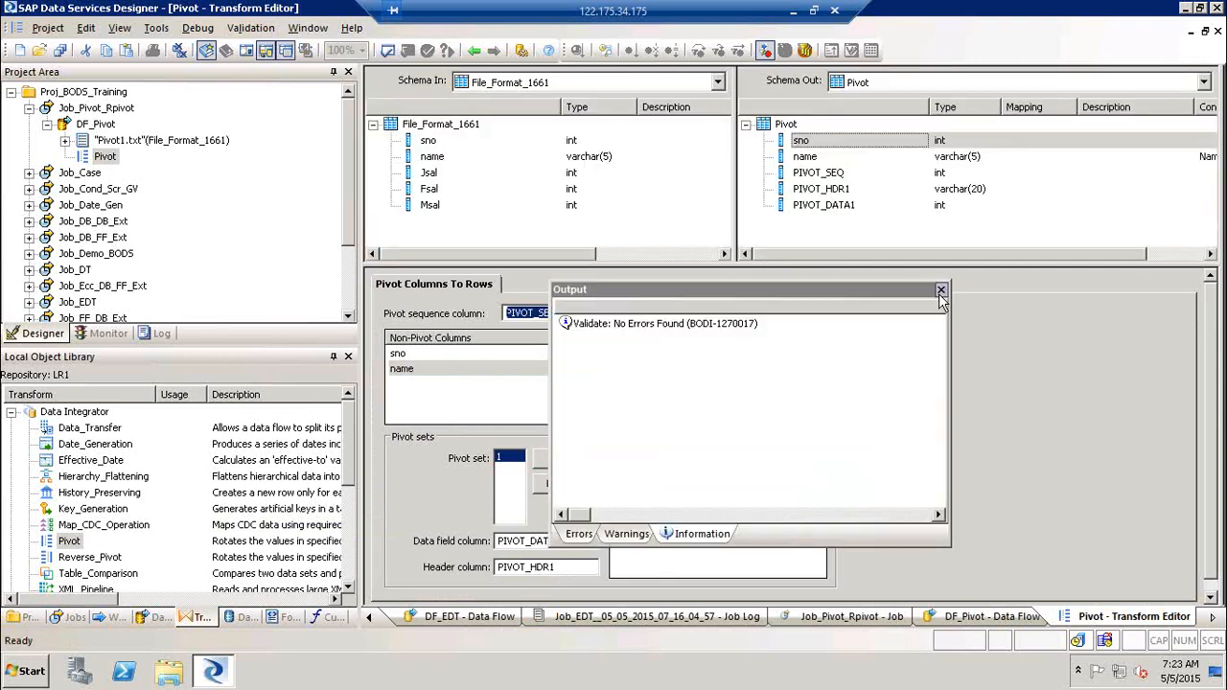
left_click(939, 290)
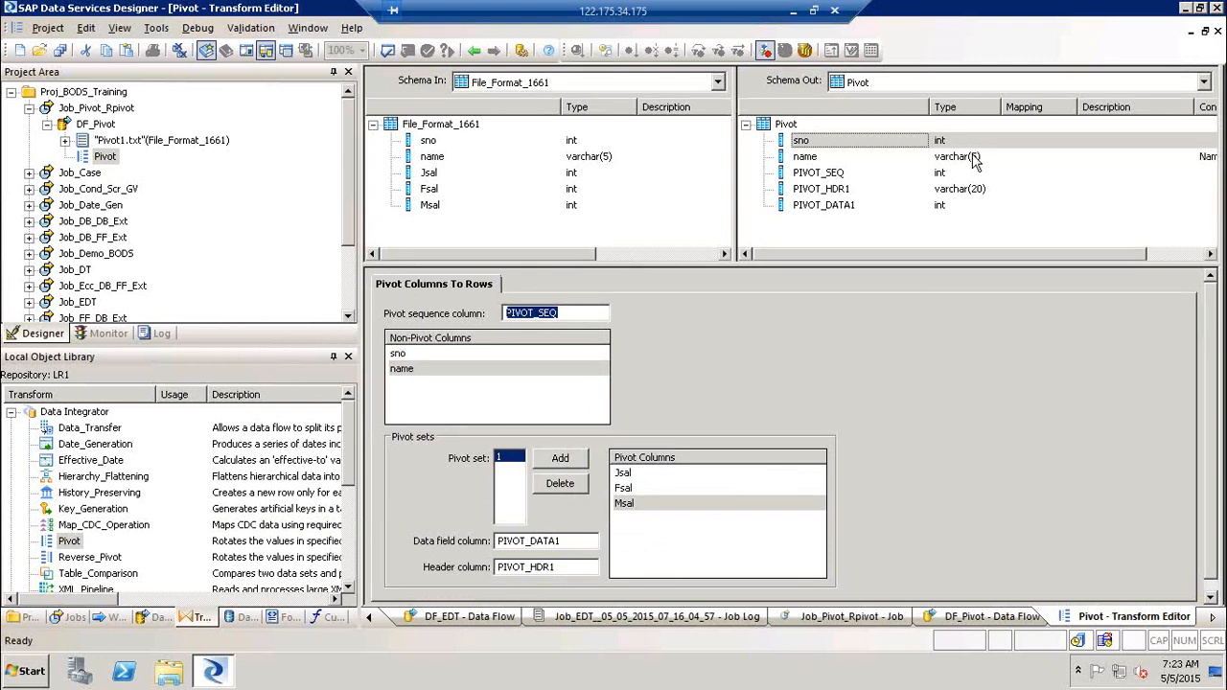
Step: Add a template table named Pivot in the DS_Target datastore to DF_Pivot and connect the Pivot transform to it
left_click(475, 50)
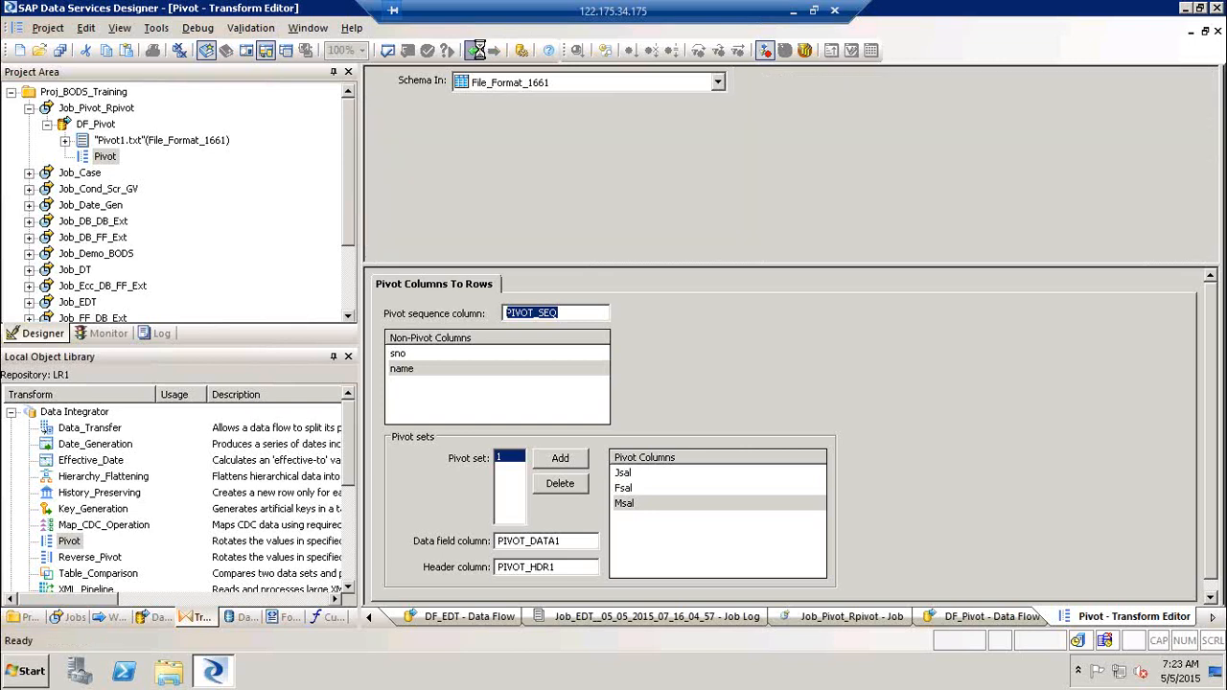
left_click(1215, 182)
left_click(782, 288)
type("Pi")
key("Tab")
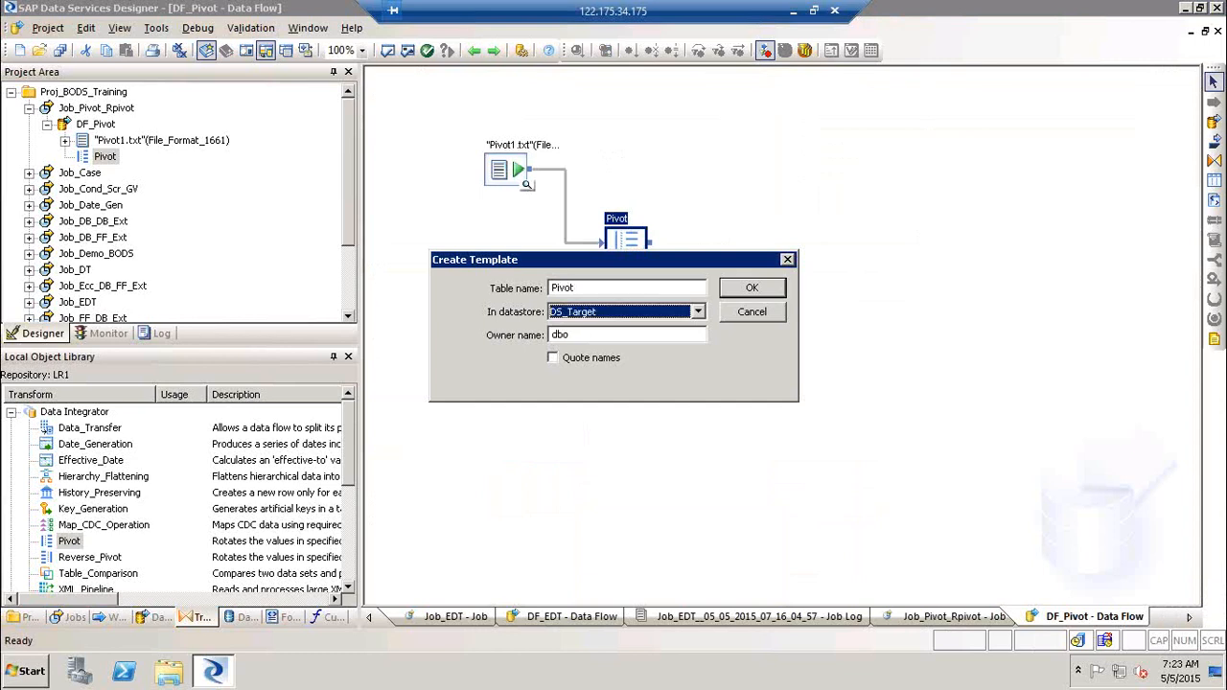
key("Down")
key("Return")
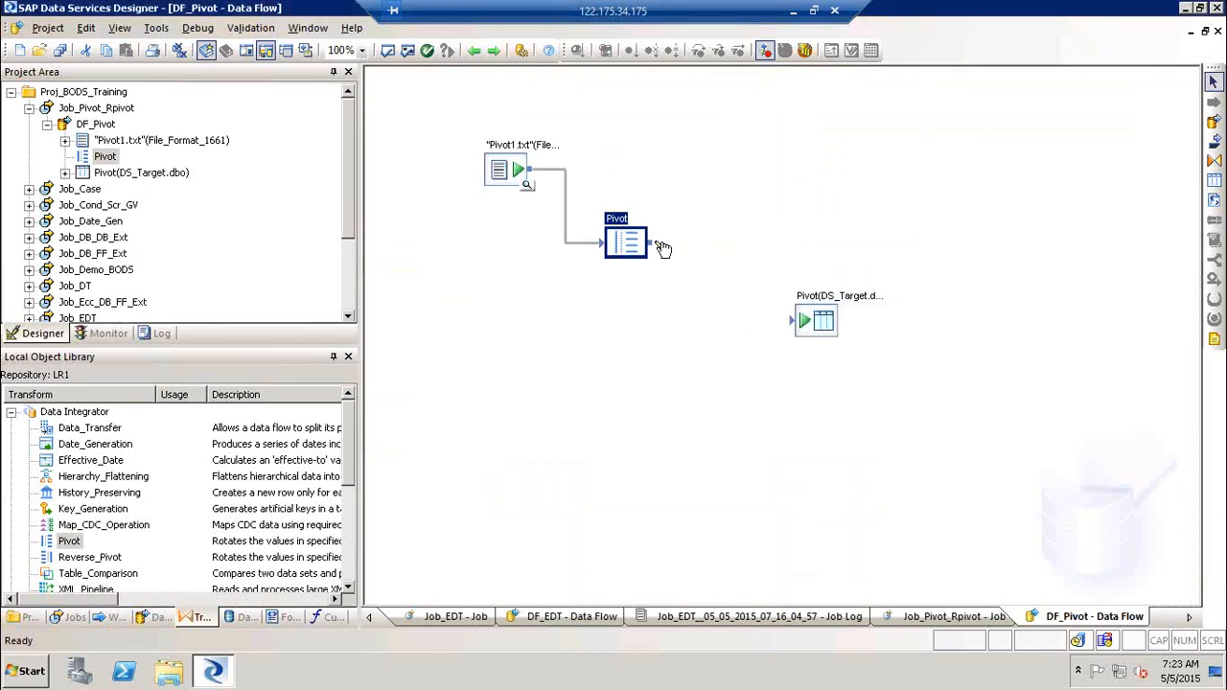
left_click_drag(657, 240, 797, 313)
Step: Validate all objects in DF_Pivot and execute the job Job_Pivot_Rpivot
double_click(620, 222)
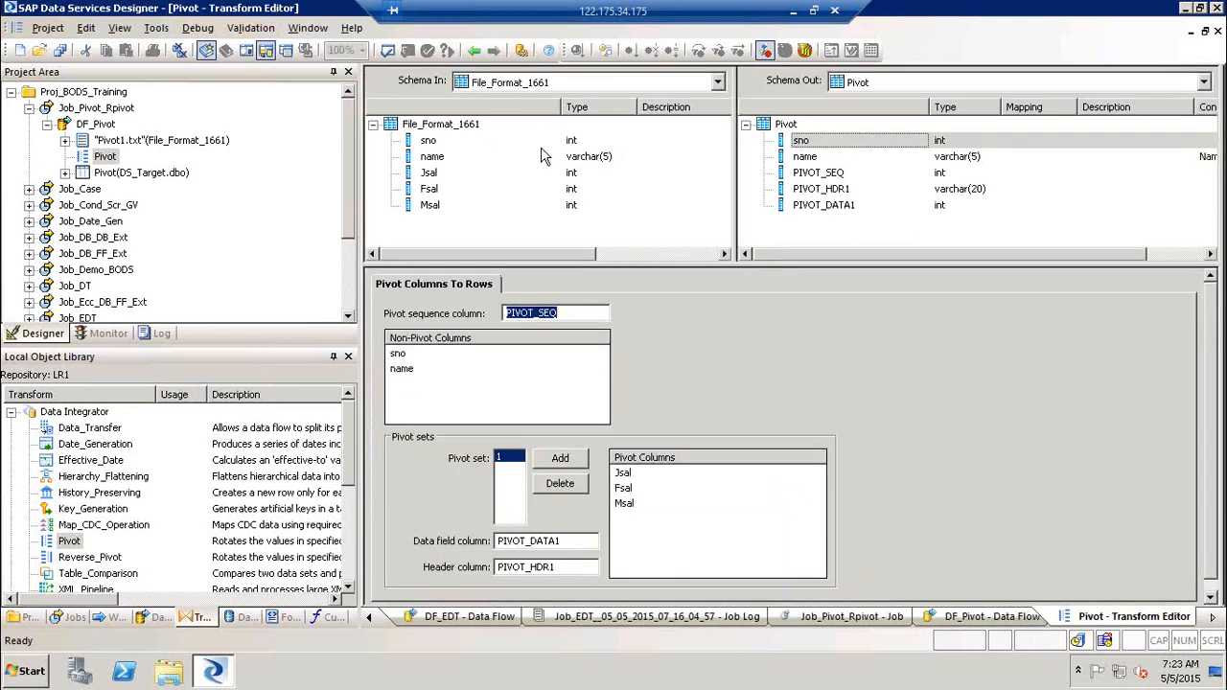
left_click(475, 54)
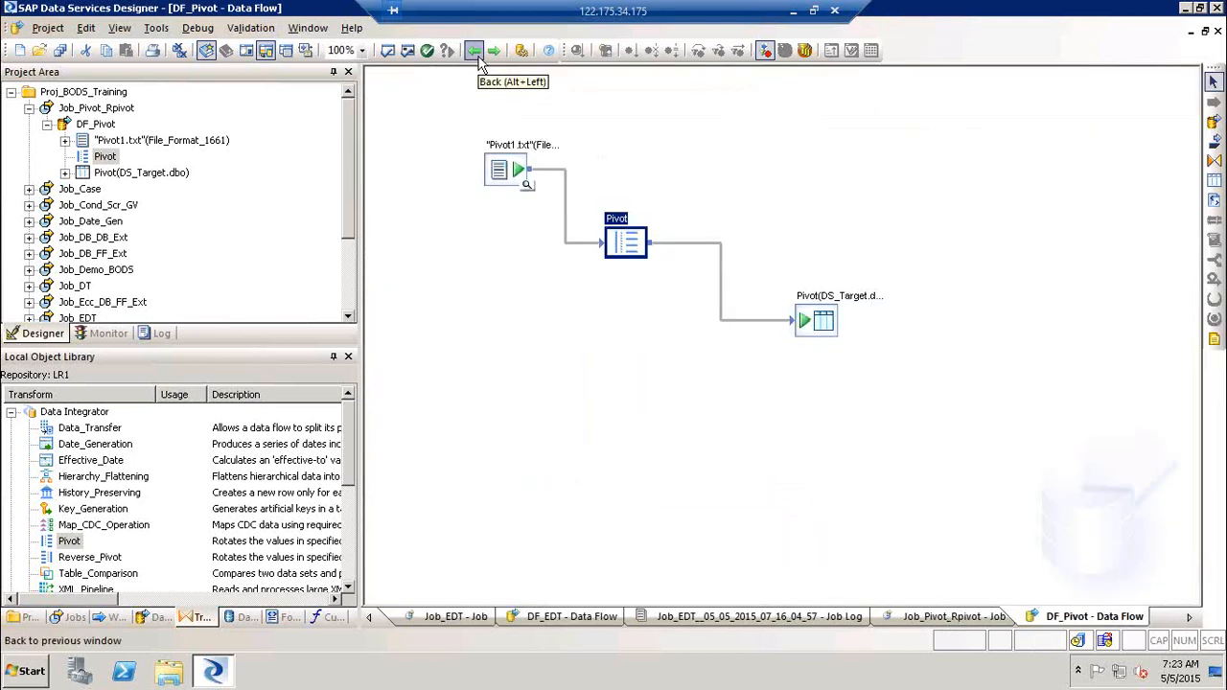
left_click(407, 50)
left_click(940, 289)
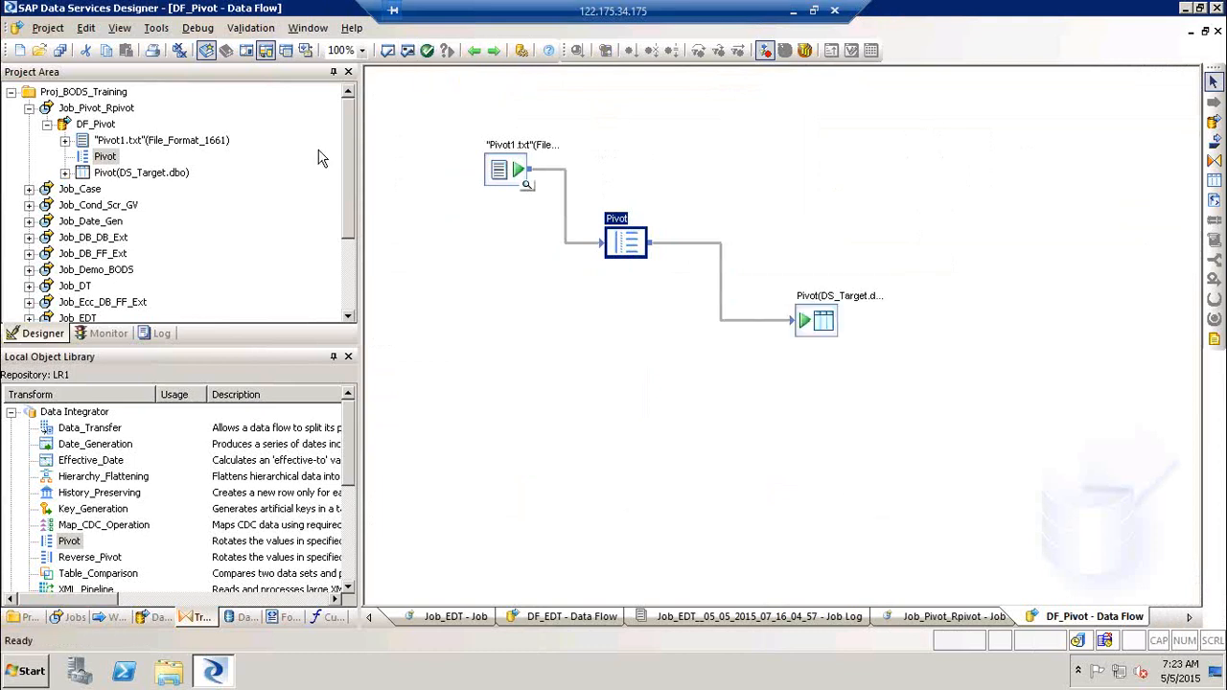
right_click(110, 108)
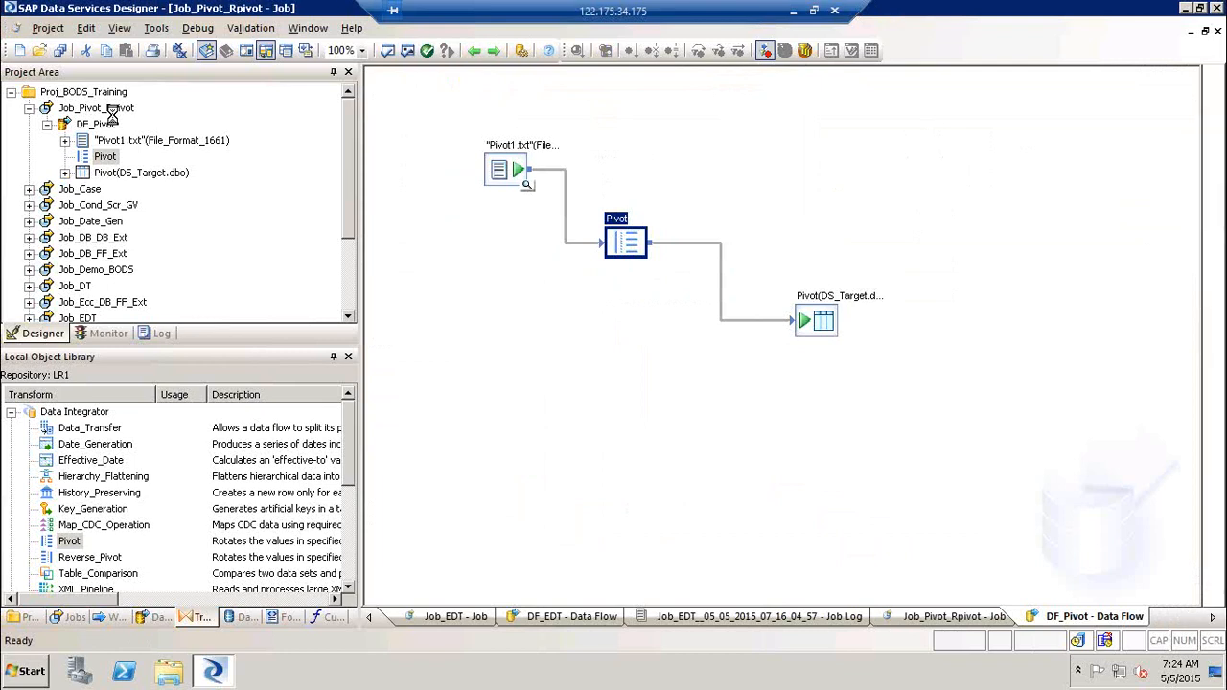
left_click(107, 126)
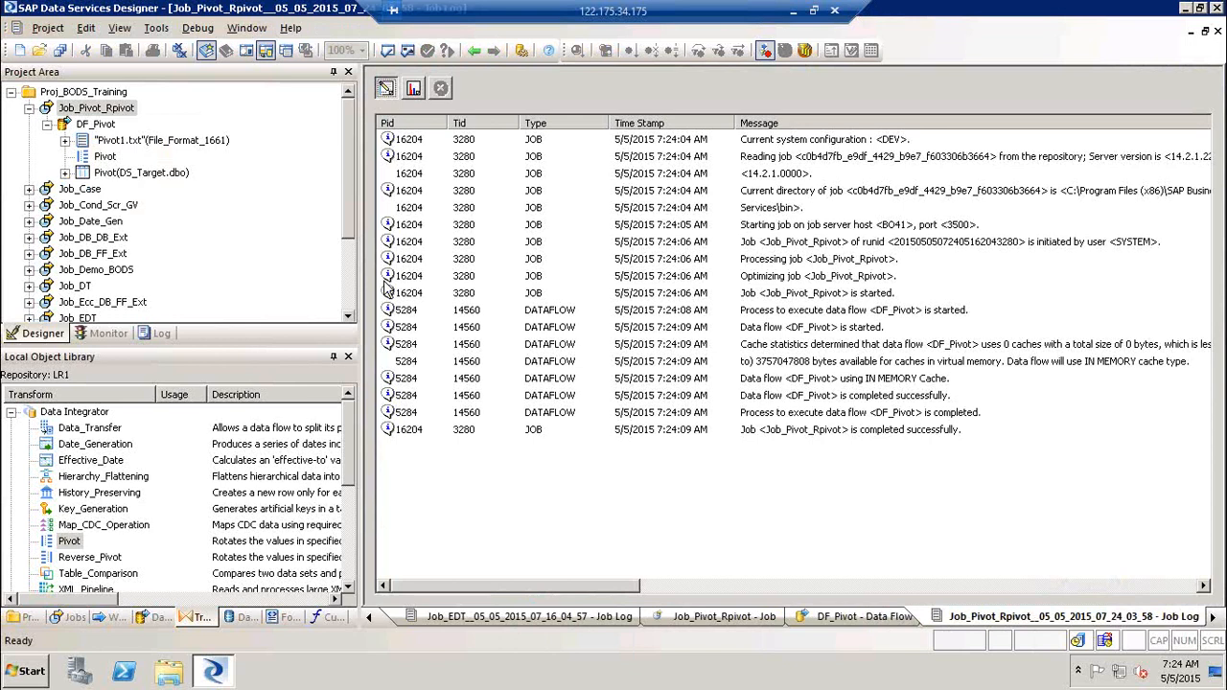
Step: View the data of DF_Pivot's target table Pivot and examine the PIVOT_HDR1 values in the rows with sno 1
double_click(79, 124)
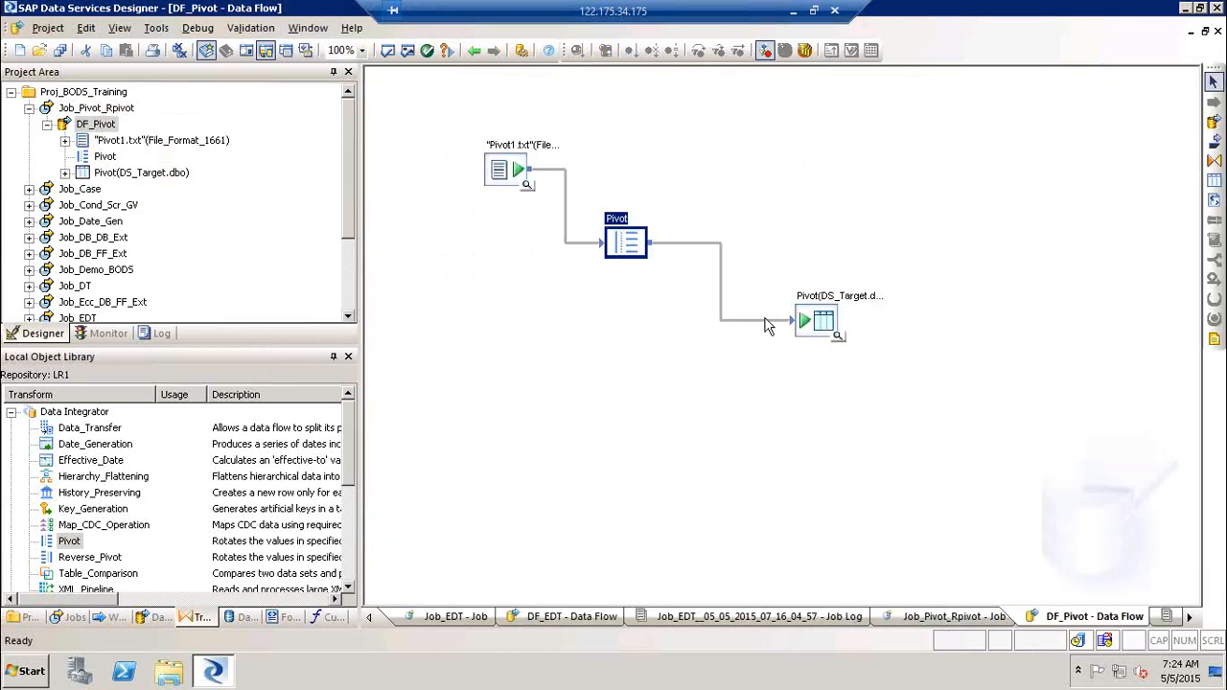
left_click(840, 339)
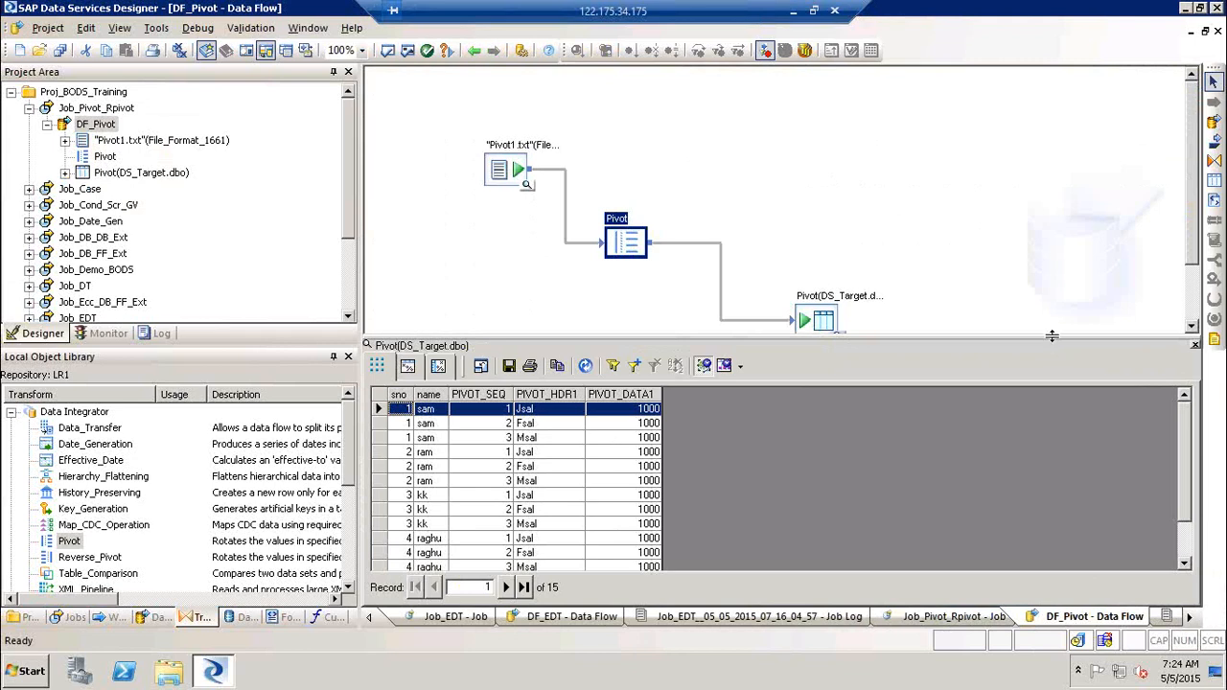
left_click_drag(1051, 335, 1029, 175)
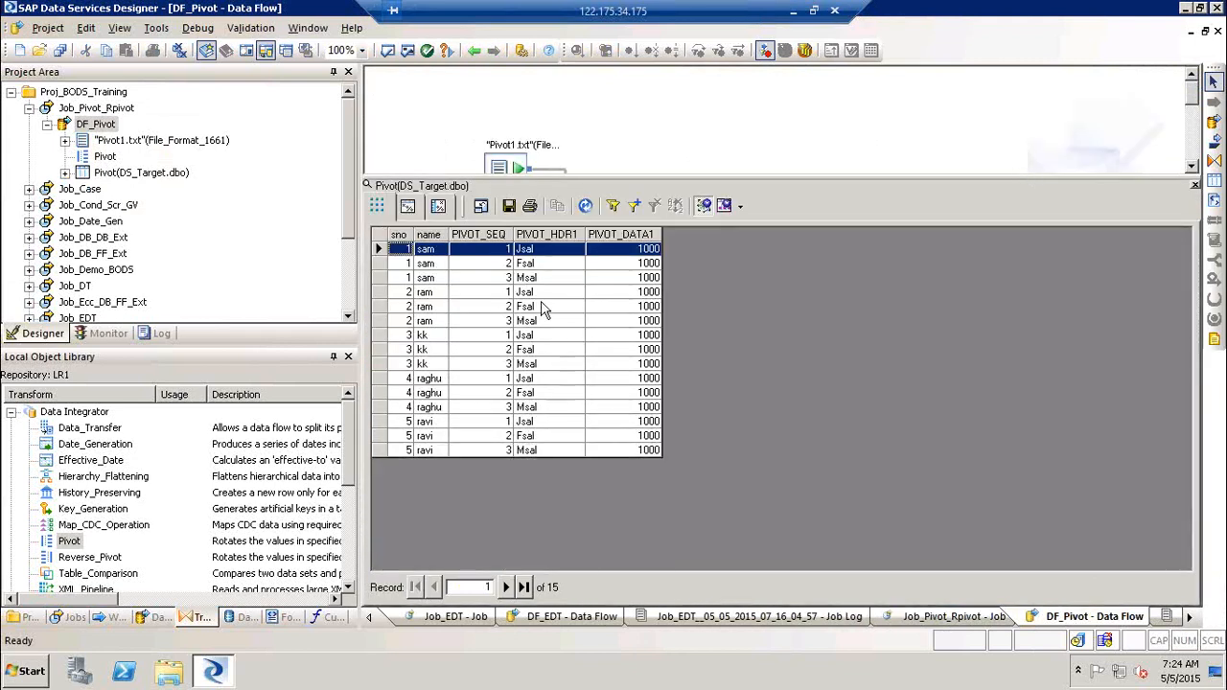
left_click(535, 264)
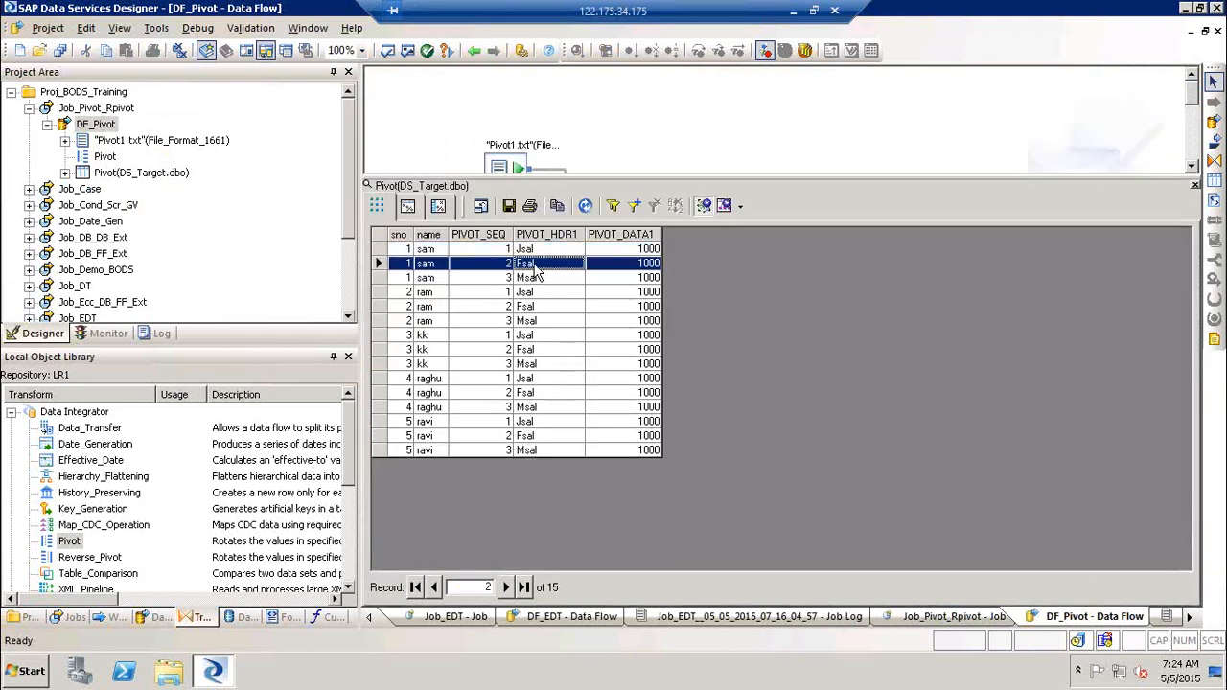
left_click_drag(536, 277, 537, 256)
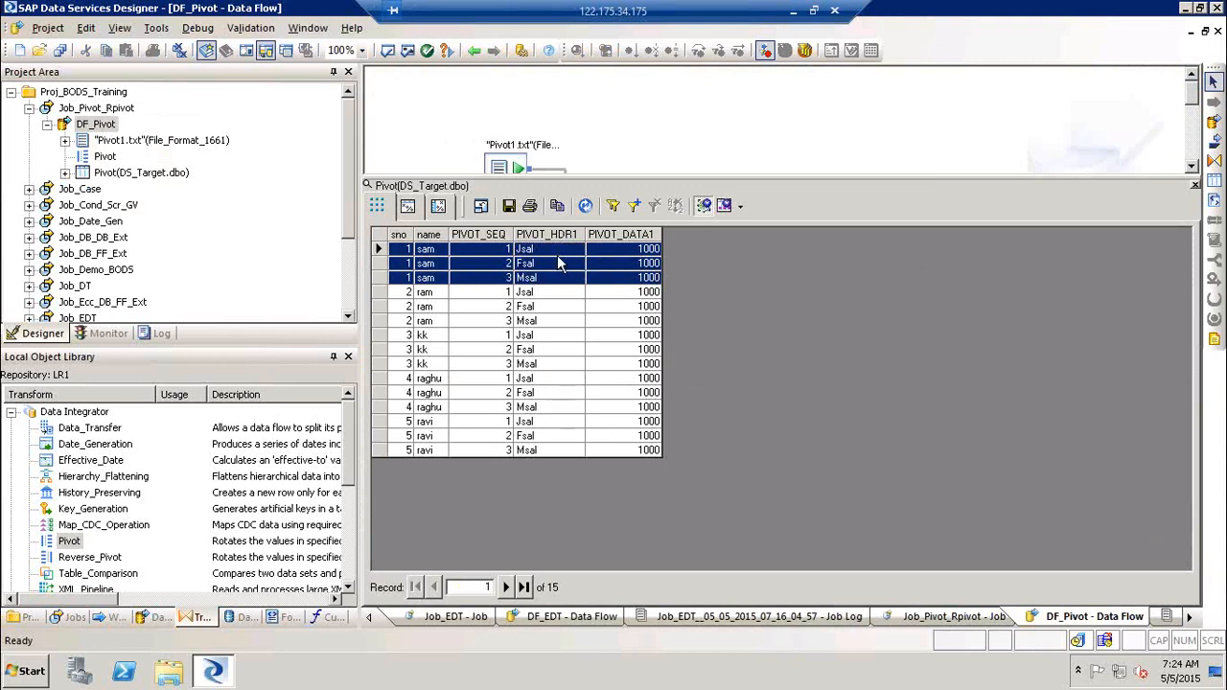
Step: Compare the PIVOT_SEQ numbering with the repeated sno and name values and the PIVOT_HDR1 entries, and close the data view
left_click(505, 254)
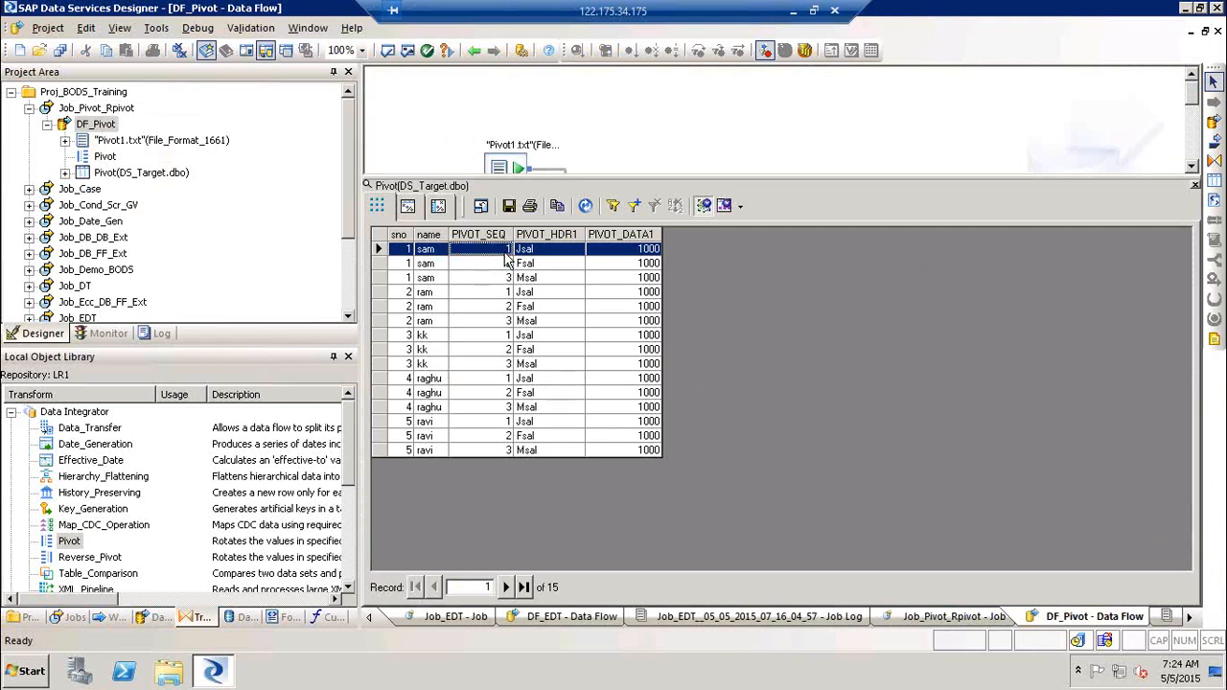
left_click(505, 264)
left_click(505, 278)
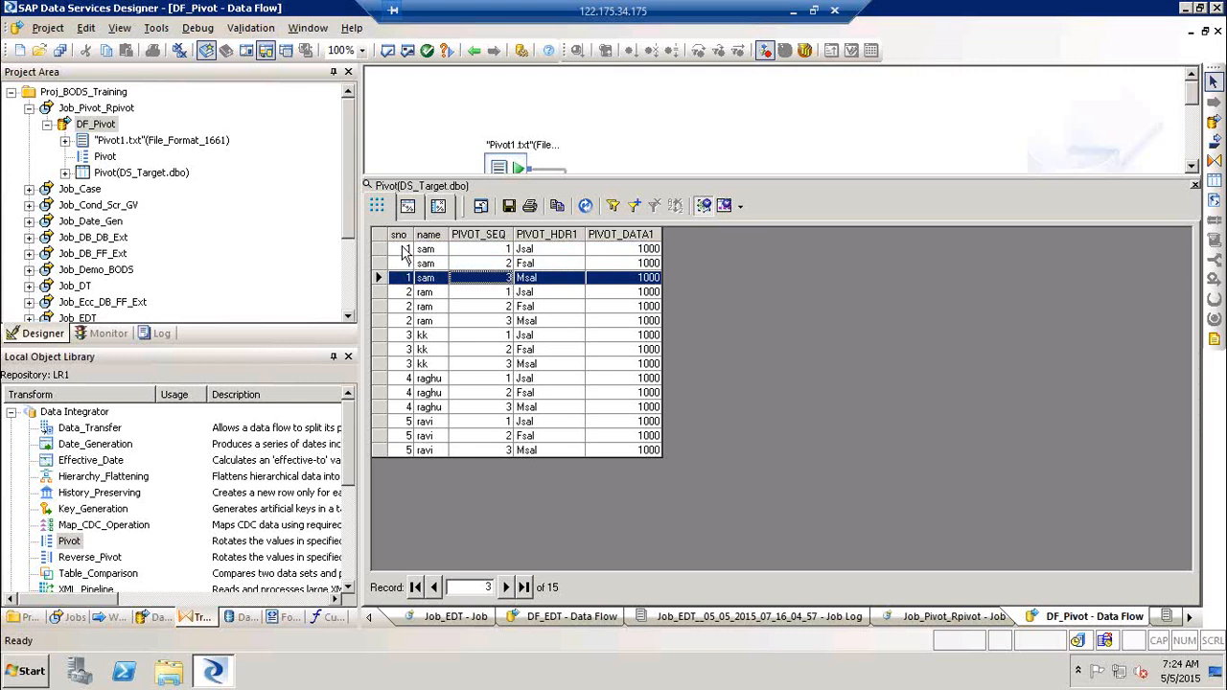
left_click_drag(405, 252, 422, 278)
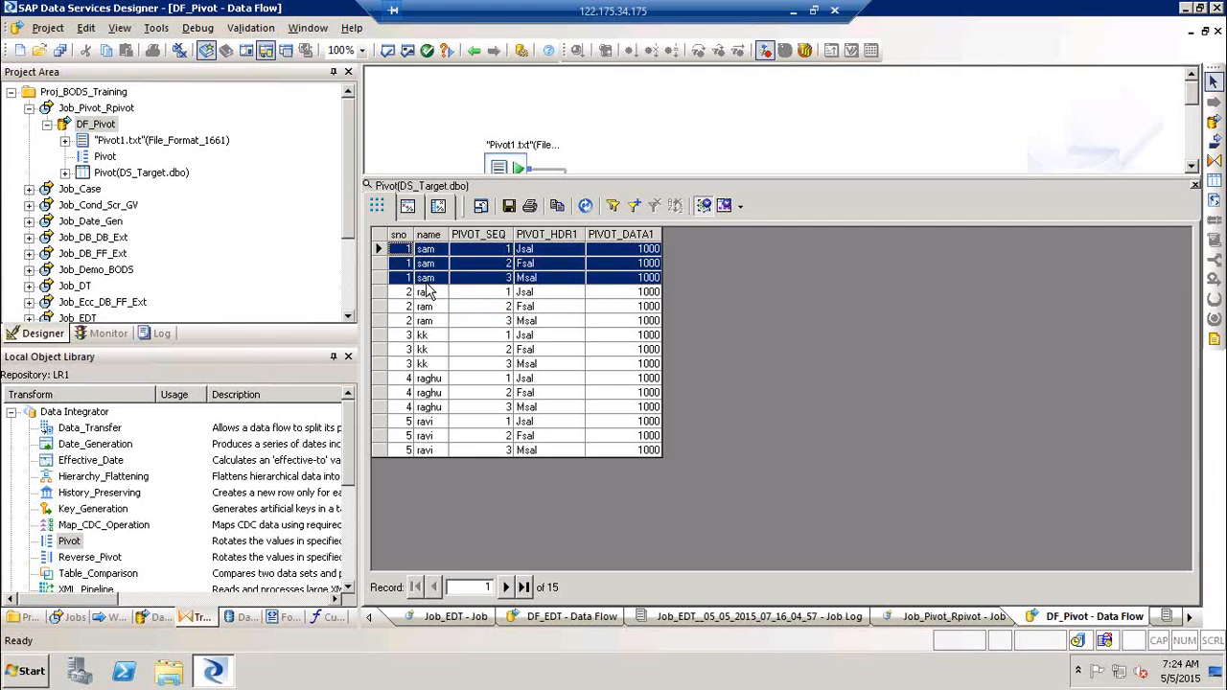
left_click(492, 252)
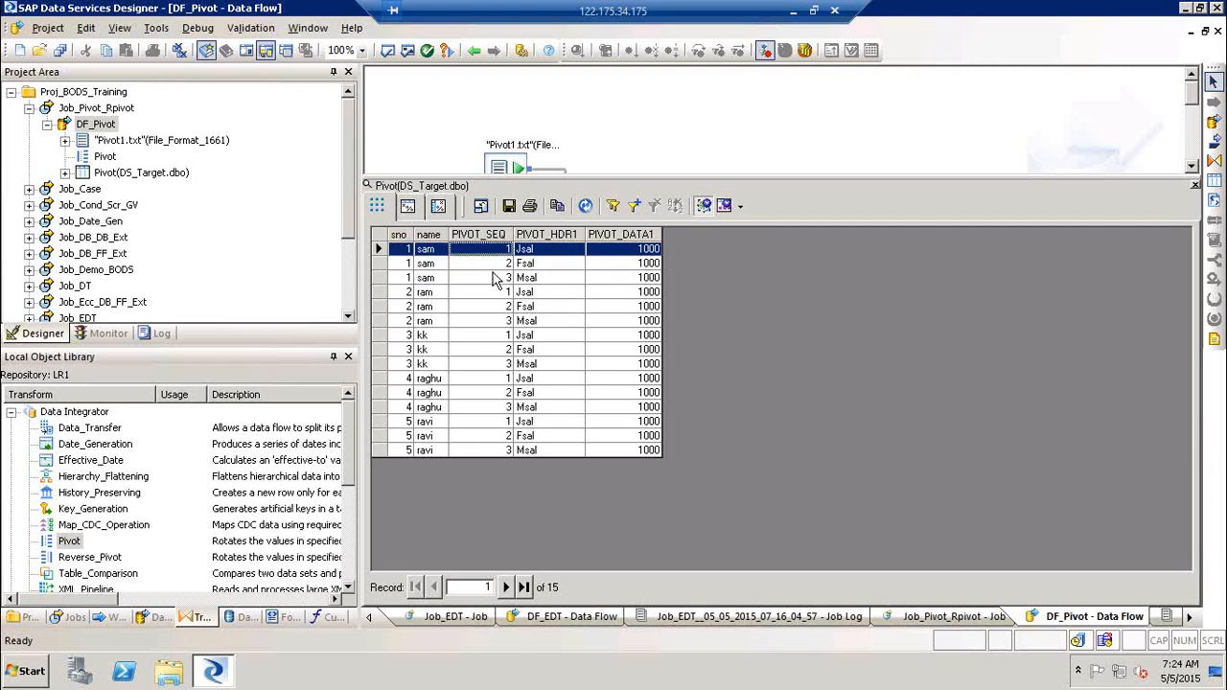
left_click(496, 280, "shift")
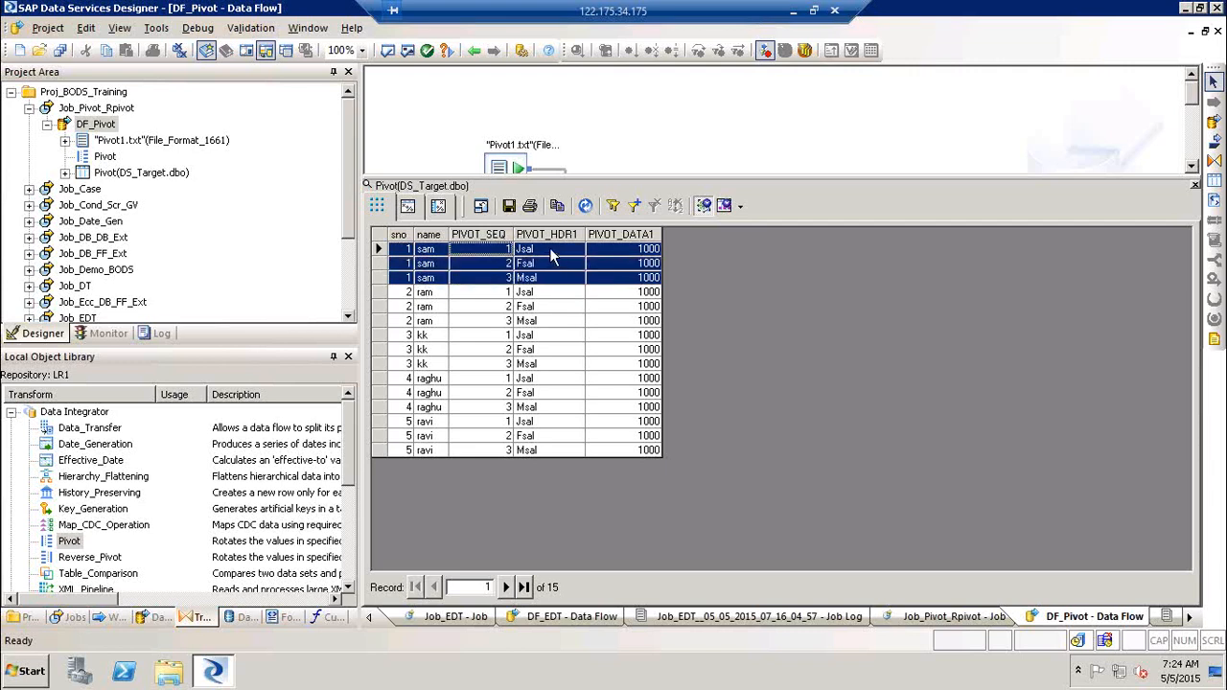
left_click(548, 277)
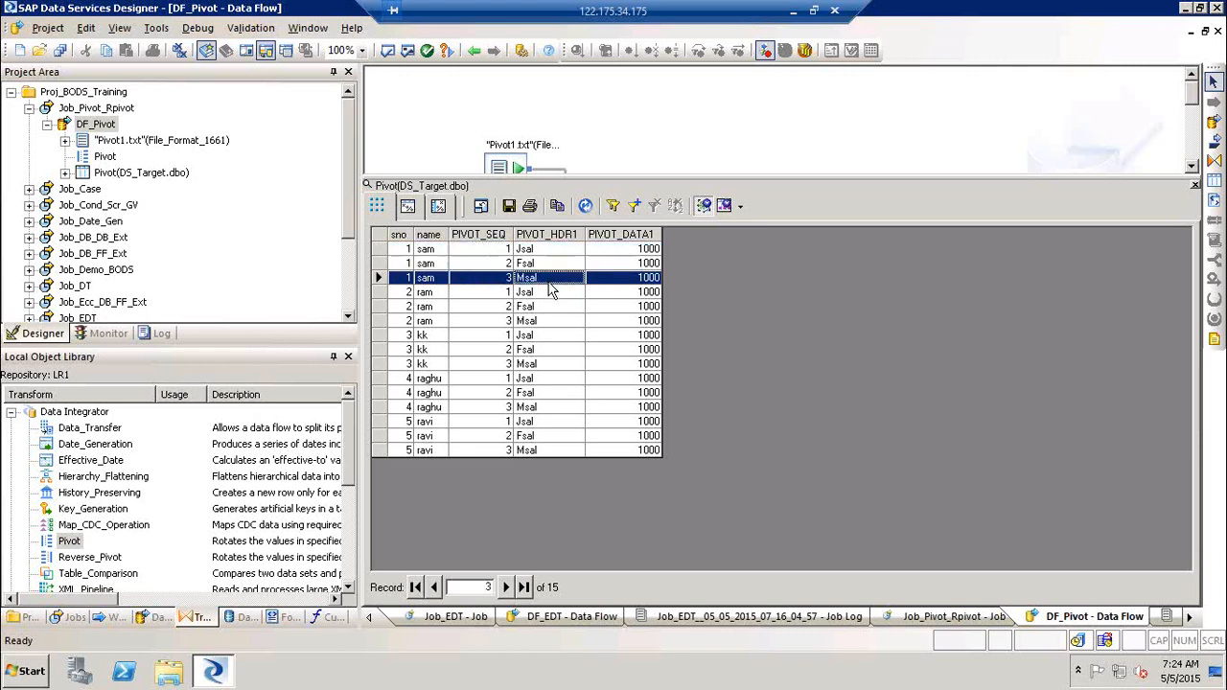
left_click(547, 250)
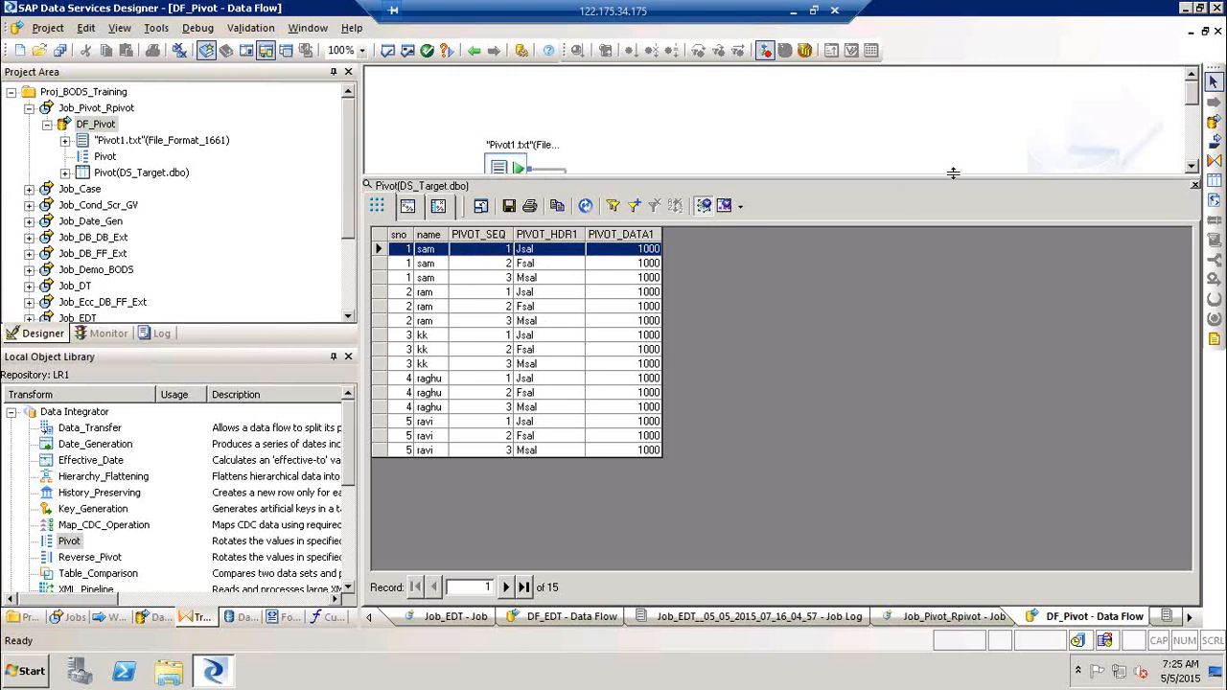
left_click(1194, 186)
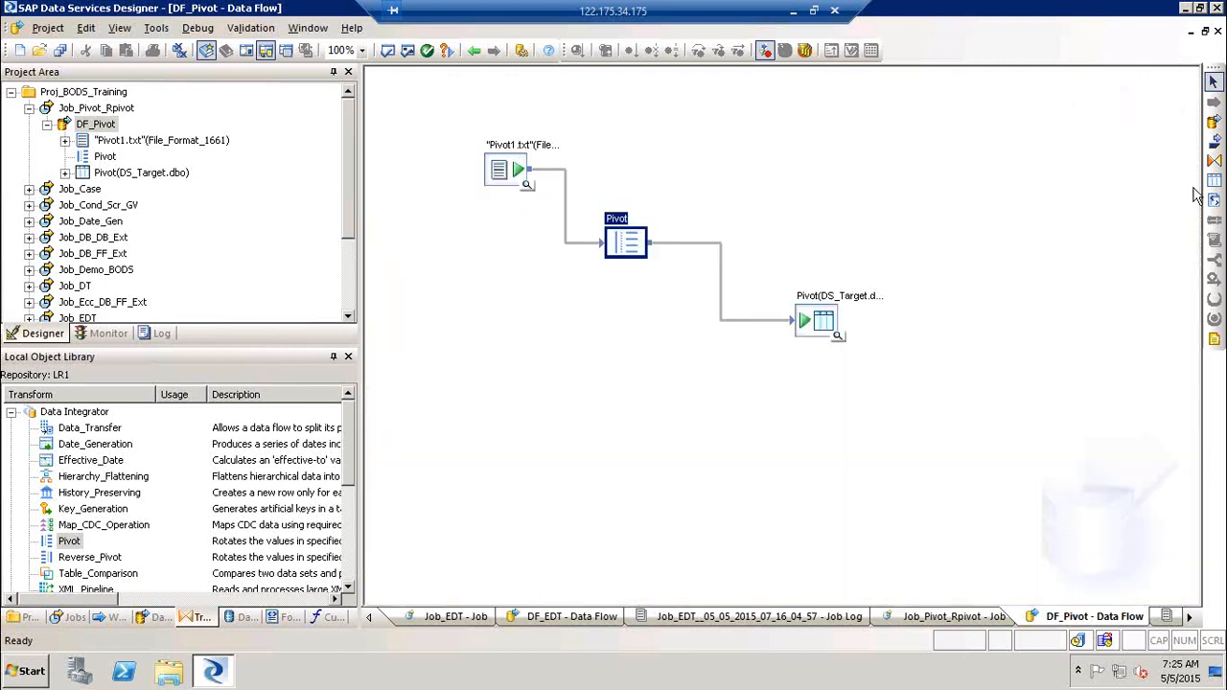
Step: Add a second data flow named DF_Rpivot to Job_Pivot_Rpivot and connect DF_Pivot to it
left_click(475, 53)
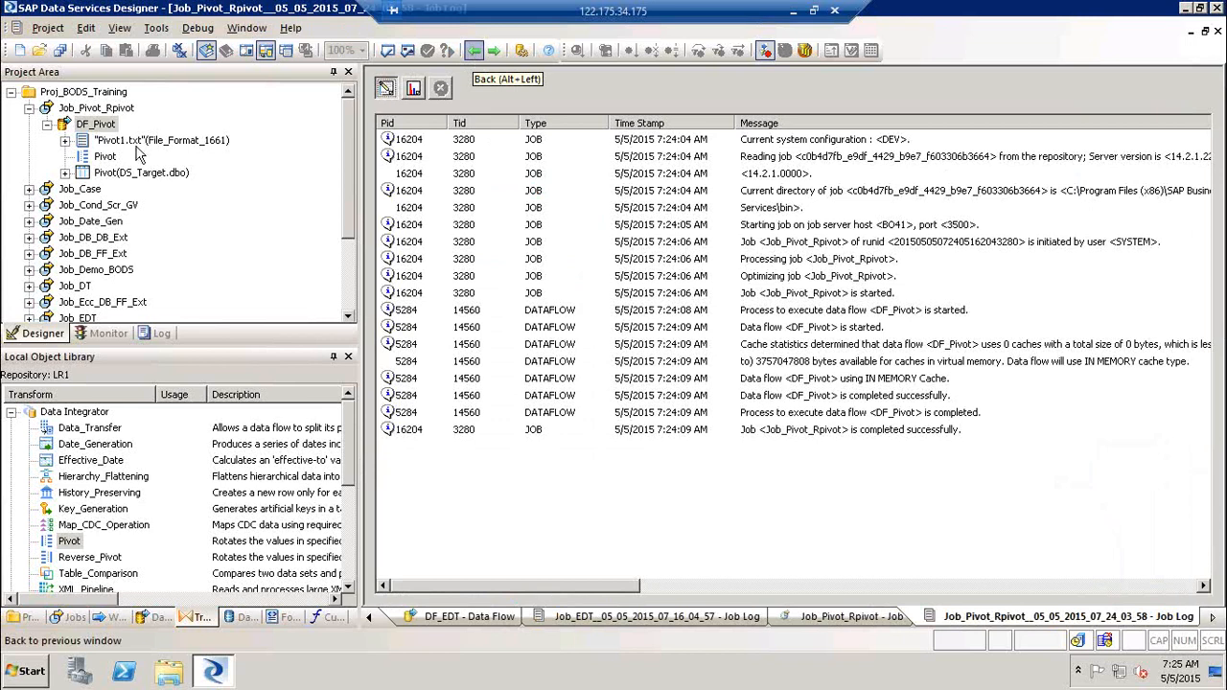
left_click(475, 53)
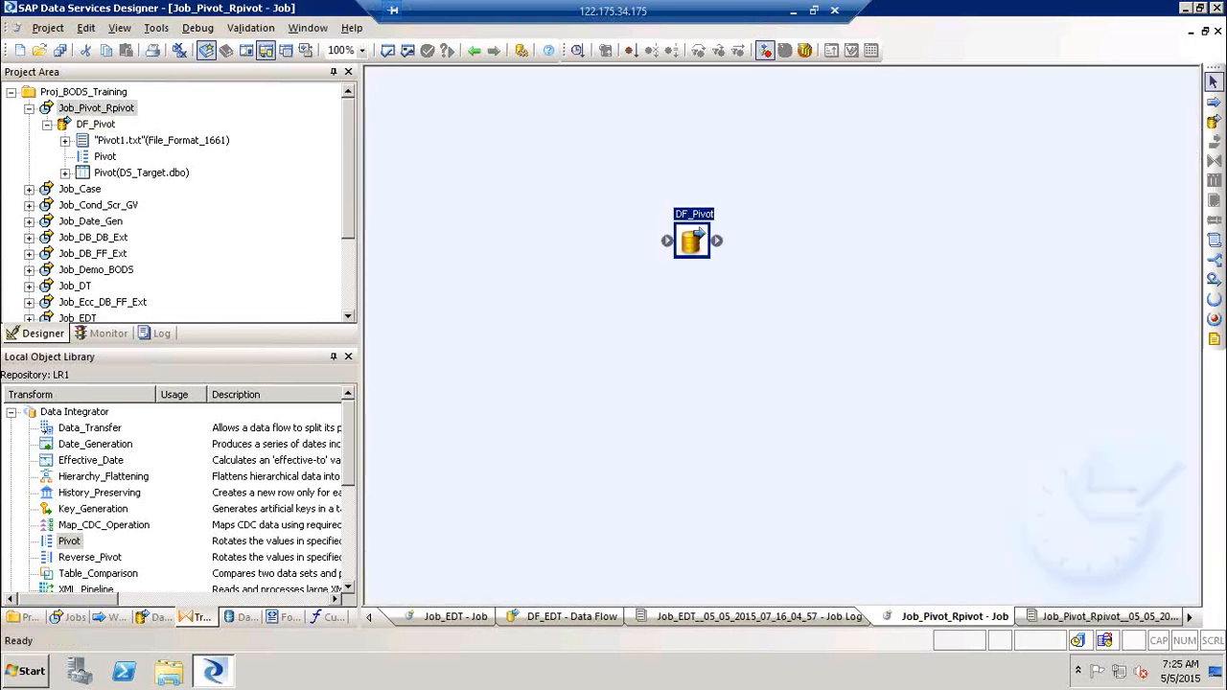
left_click(1212, 122)
left_click(808, 290)
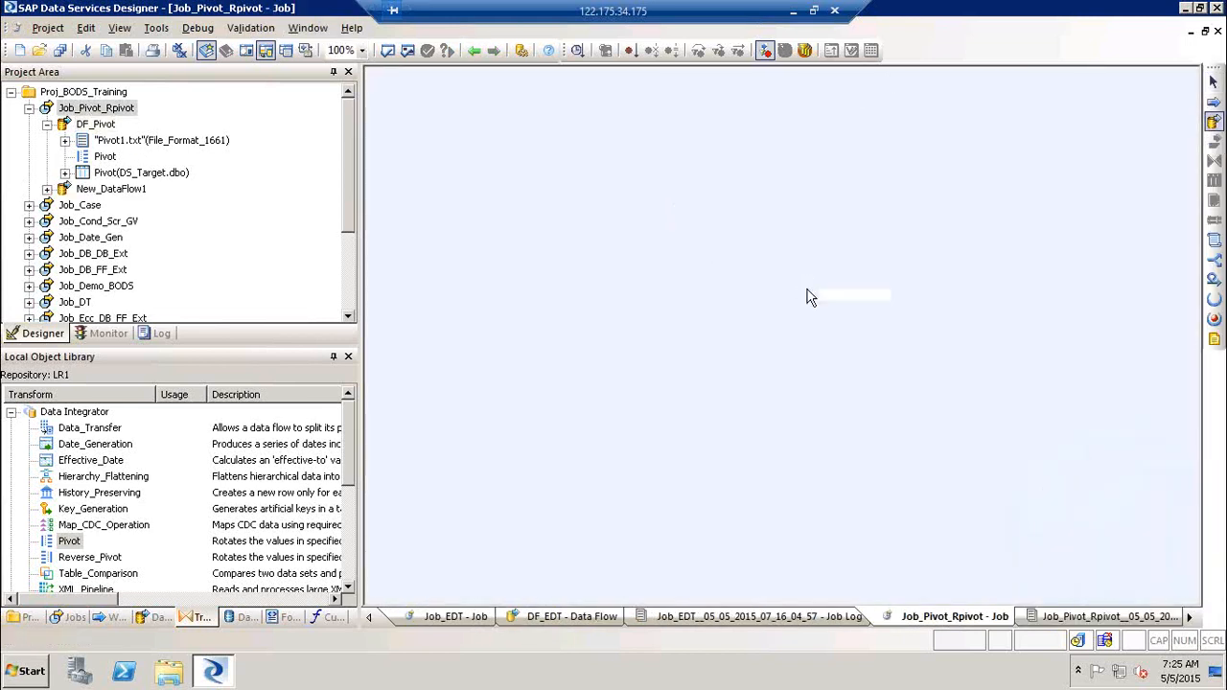
type("DF_Rpivot")
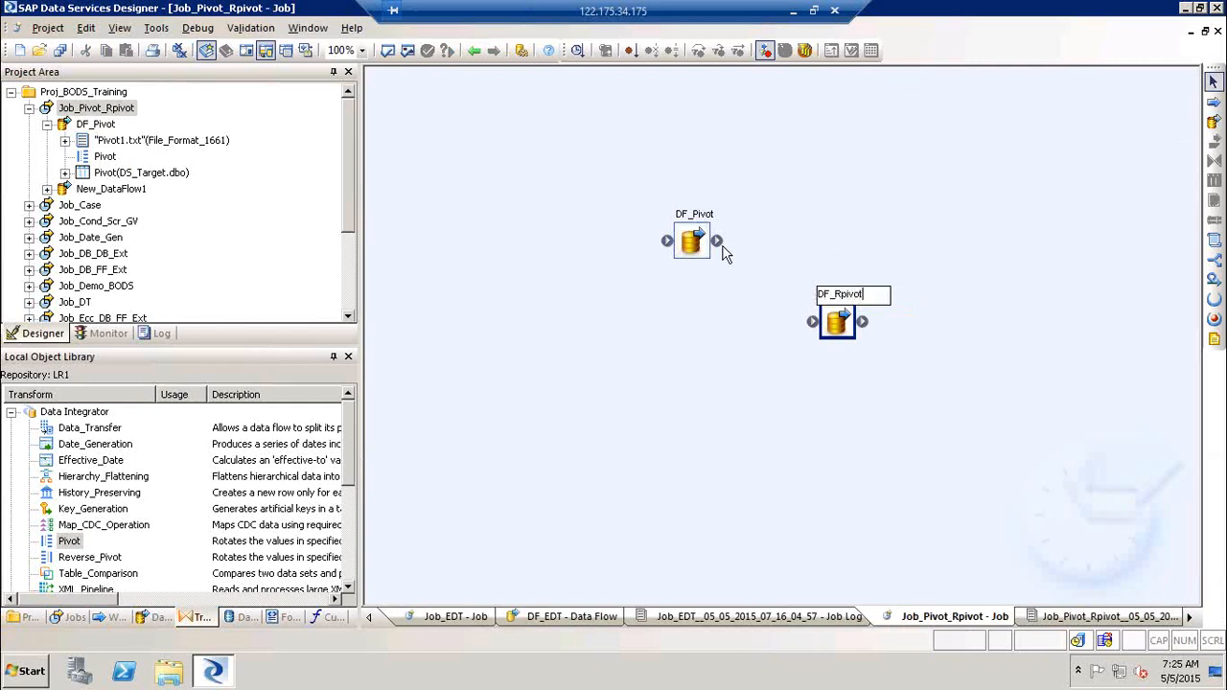
left_click_drag(716, 240, 810, 324)
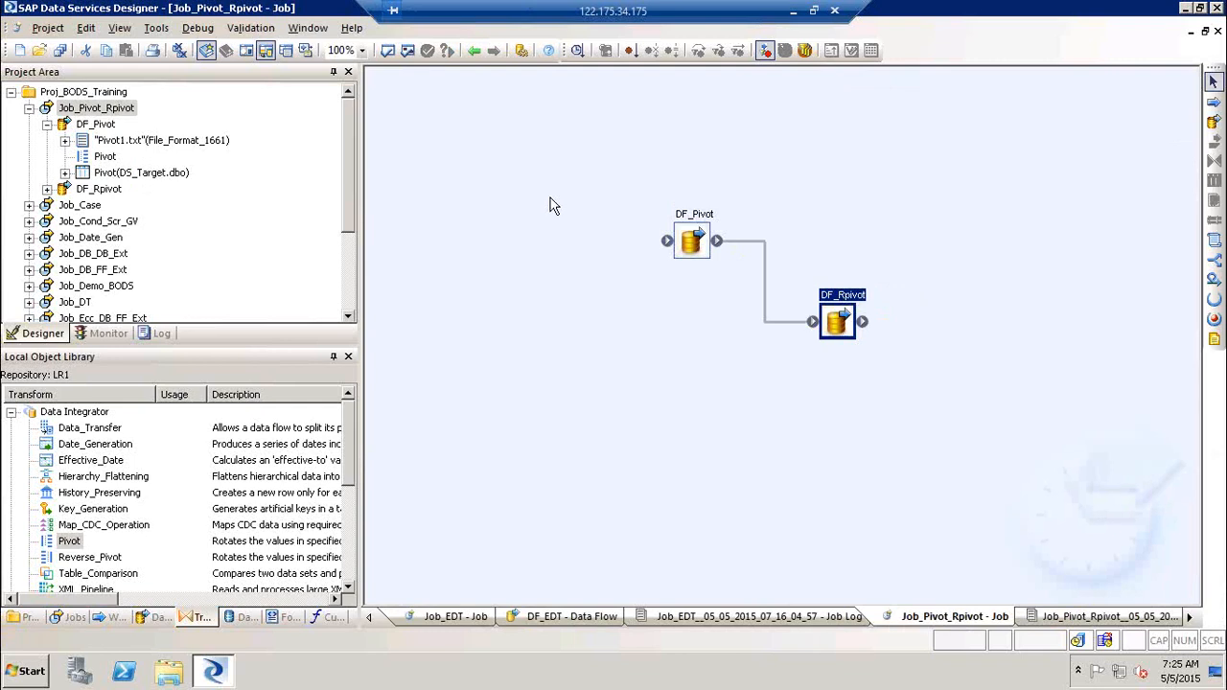
left_click_drag(578, 161, 745, 306)
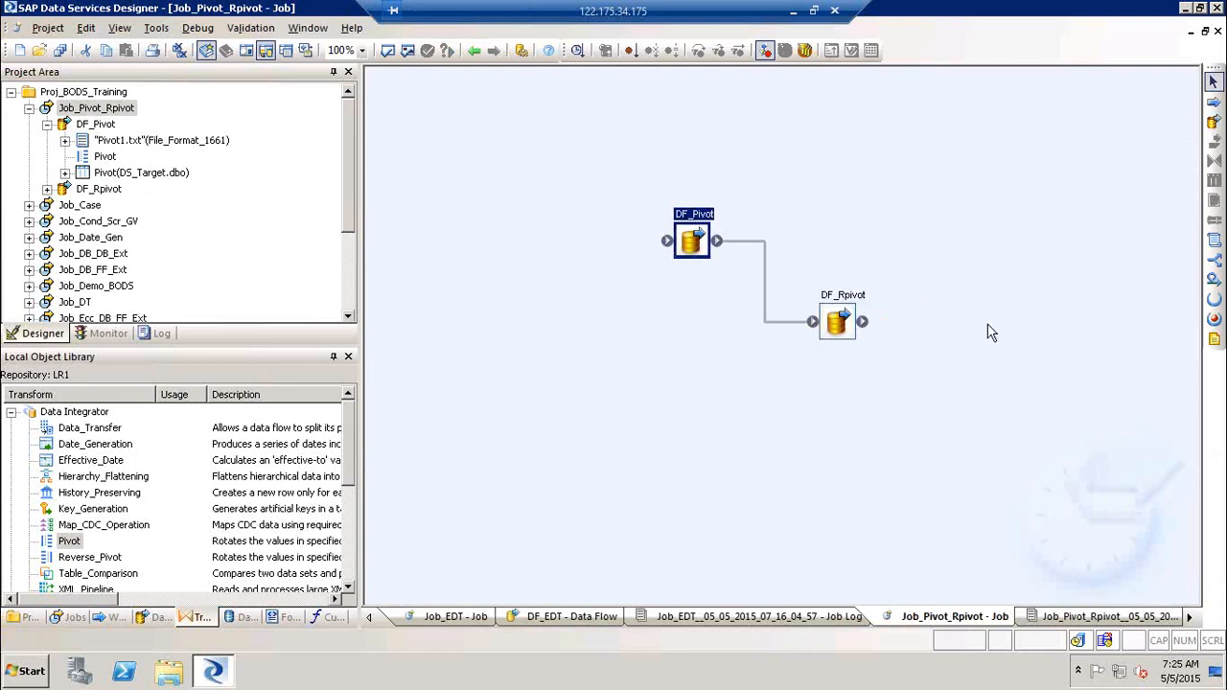
Step: Add the DS_Target template table Pivot as the source in data flow DF_Rpivot and preview its data
double_click(855, 306)
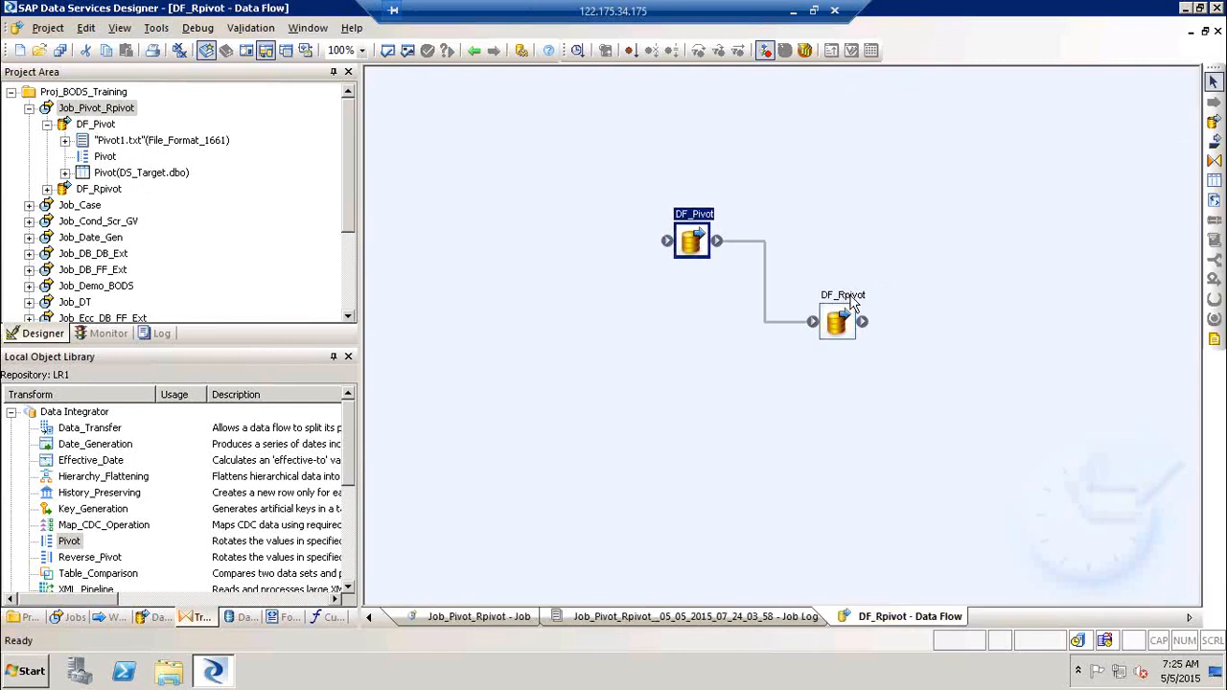
left_click(233, 617)
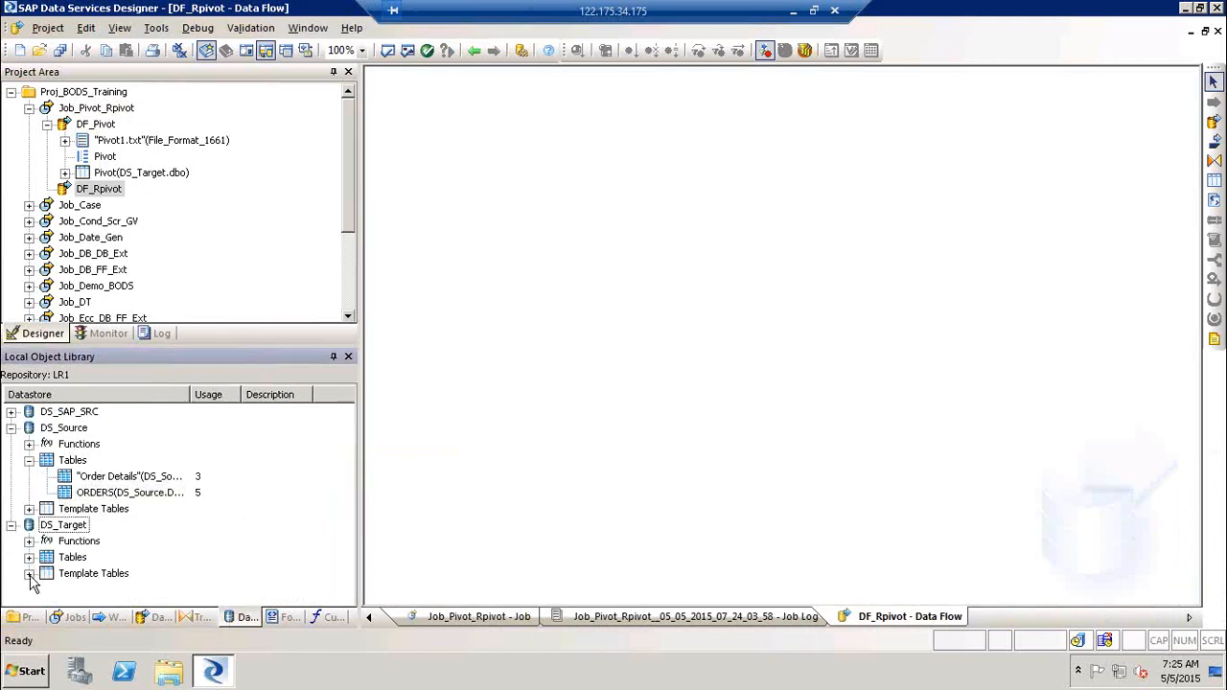
left_click(29, 573)
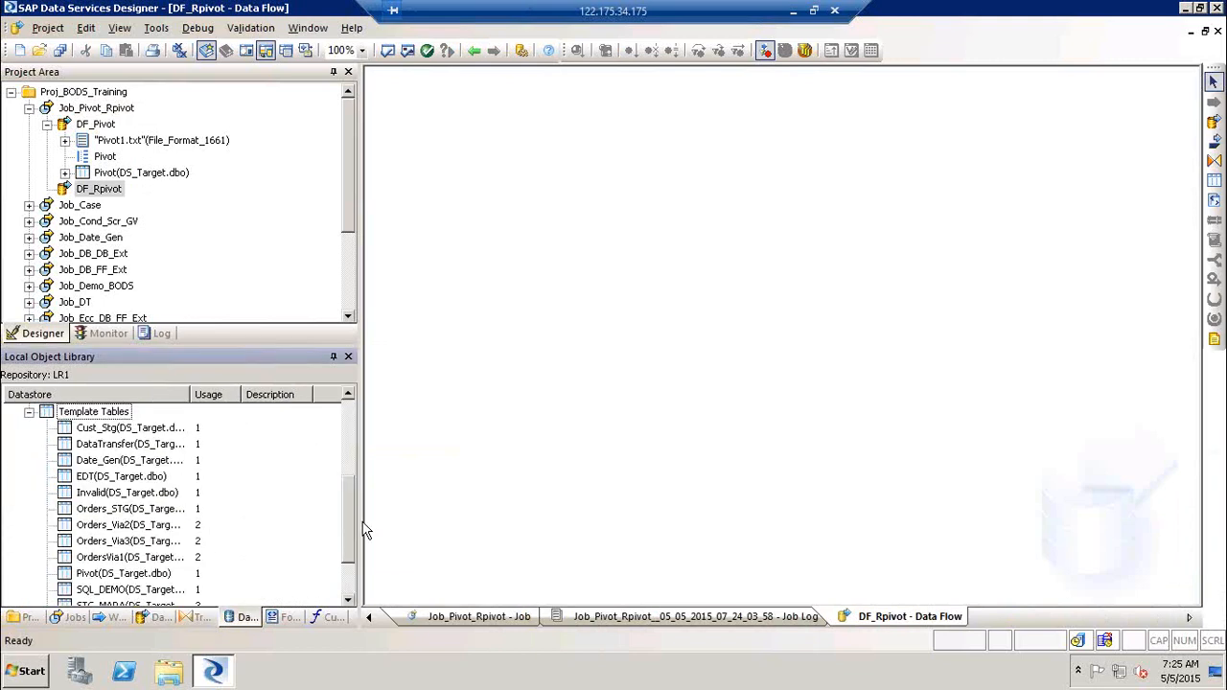
left_click(88, 575)
left_click_drag(88, 575, 446, 251)
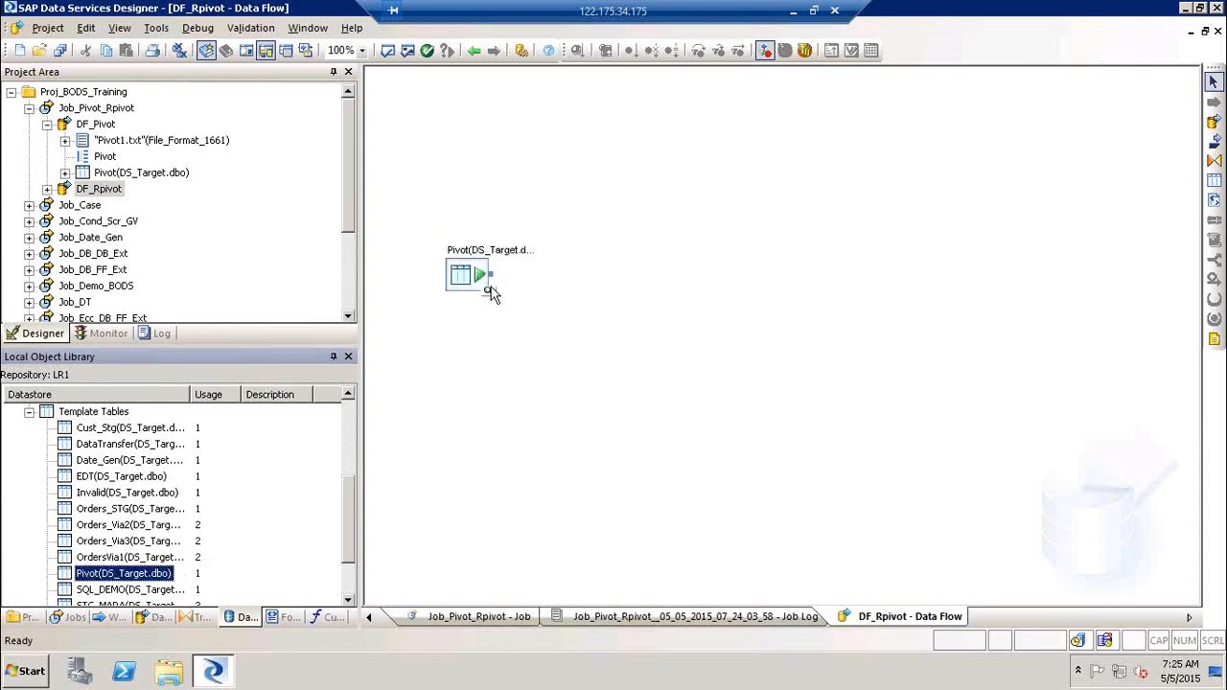
left_click(488, 290)
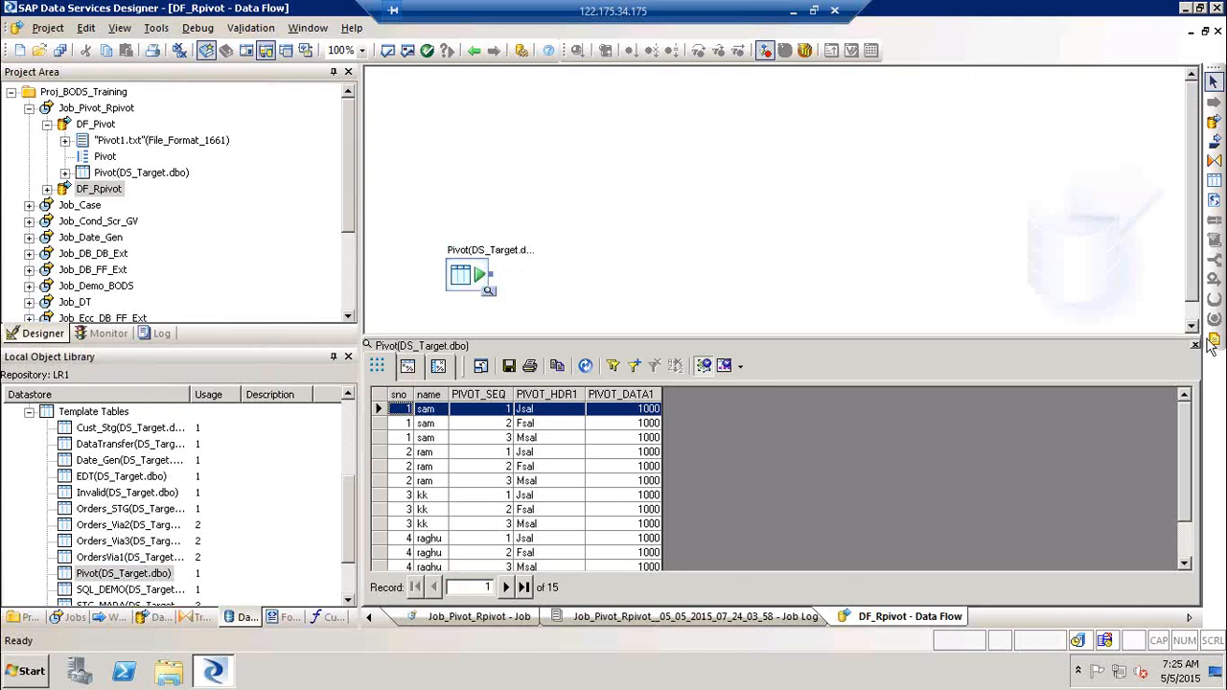
left_click(1194, 345)
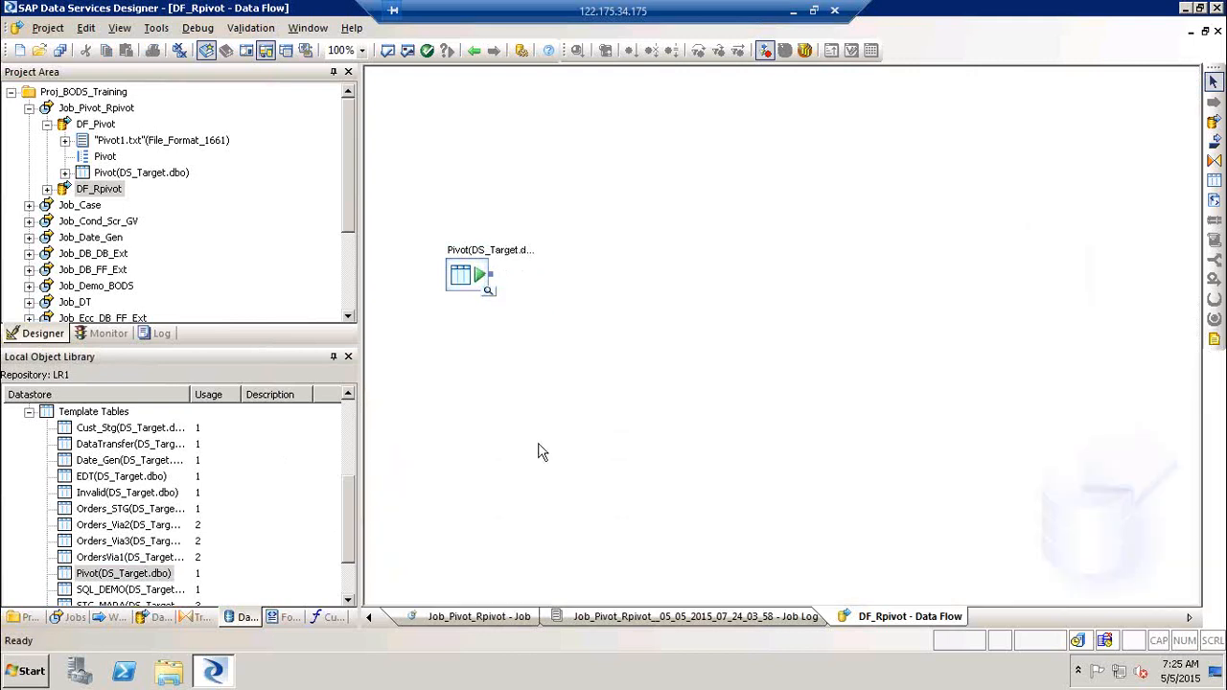
Step: Add a Reverse_Pivot transform to DF_Rpivot, connect the Pivot source table to it, and open the transform
left_click(187, 618)
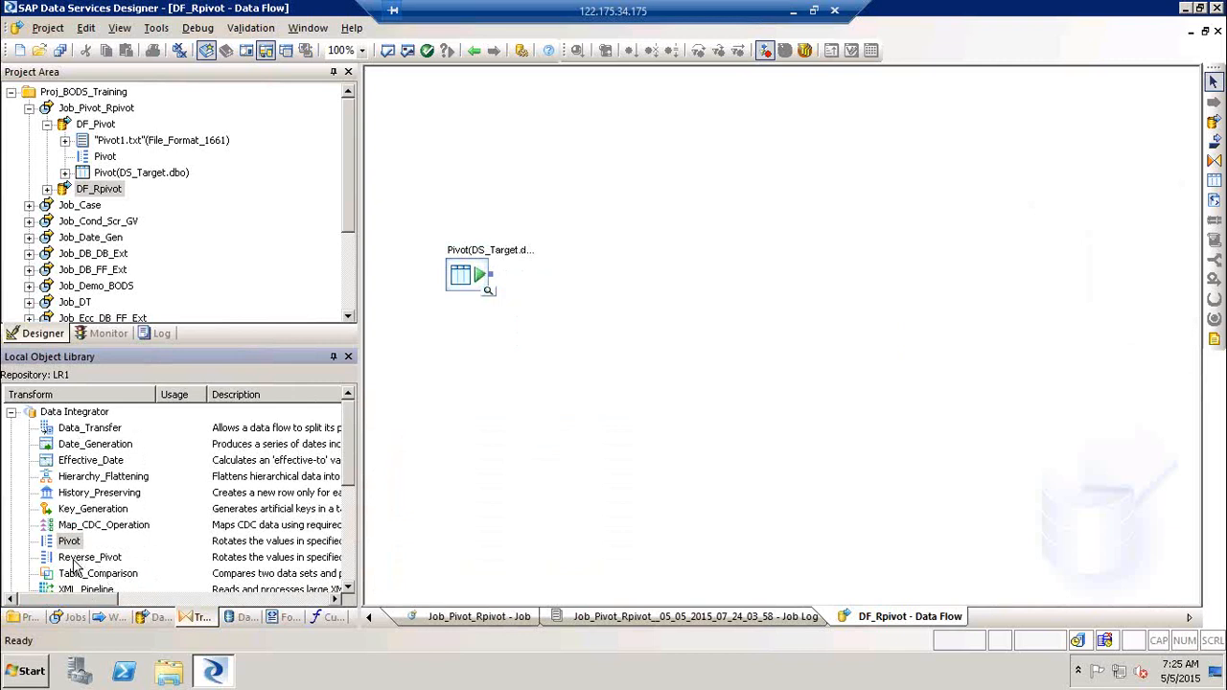
left_click_drag(69, 561, 686, 312)
left_click_drag(490, 275, 609, 335)
left_click(608, 317)
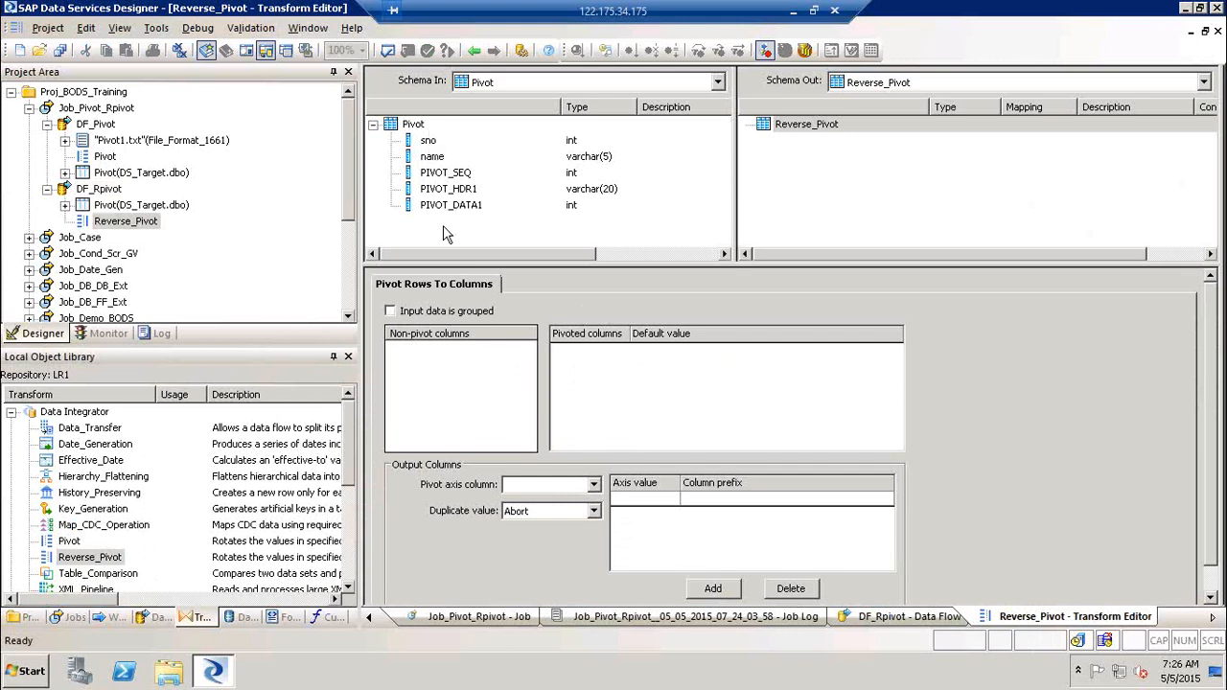
Step: Set sno and name as the Reverse_Pivot transform's non-pivot columns and PIVOT_SEQ as its pivot axis column
left_click(427, 144)
left_click(434, 159, "shift")
left_click_drag(436, 156, 455, 400)
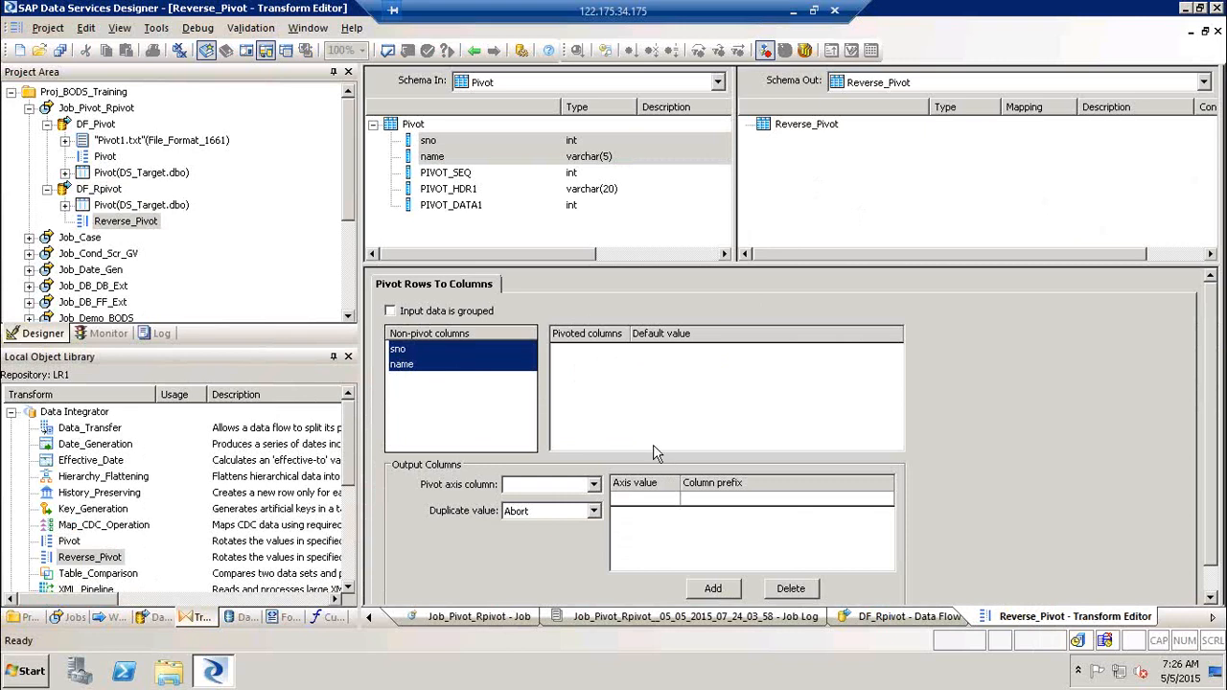
left_click(595, 487)
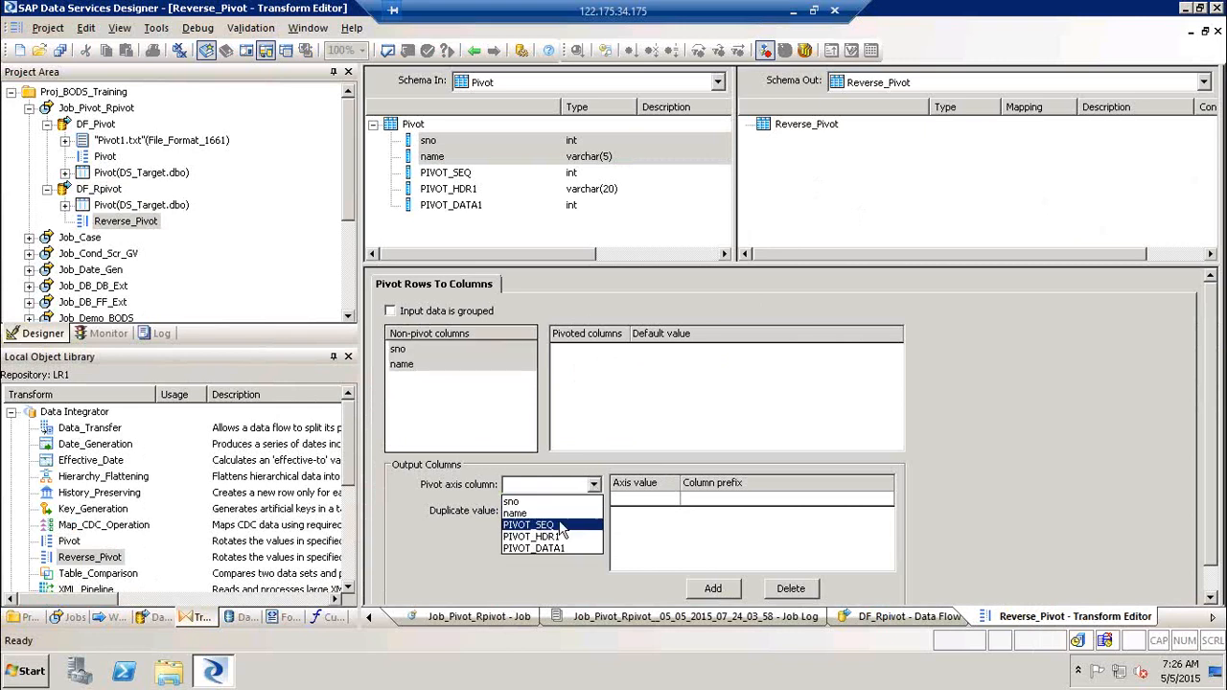
left_click(561, 526)
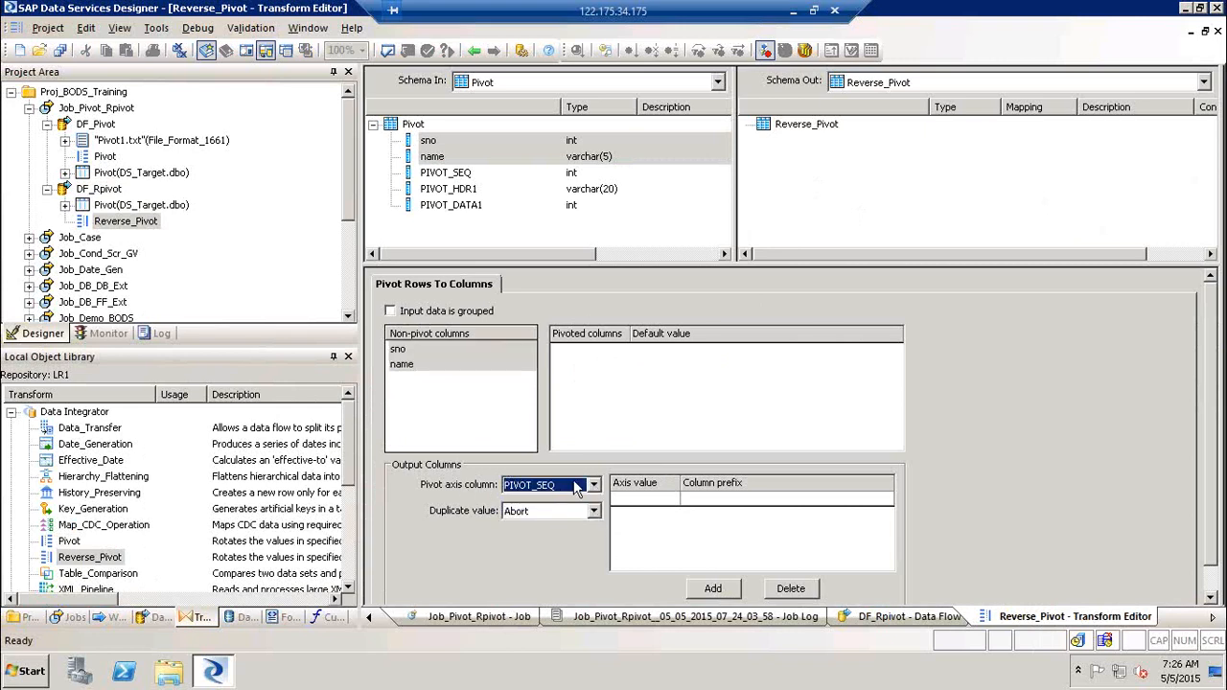
Step: Define axis values 1, 2 and 3 with the column prefixes Jsal, Fsal and Msal
left_click(637, 498)
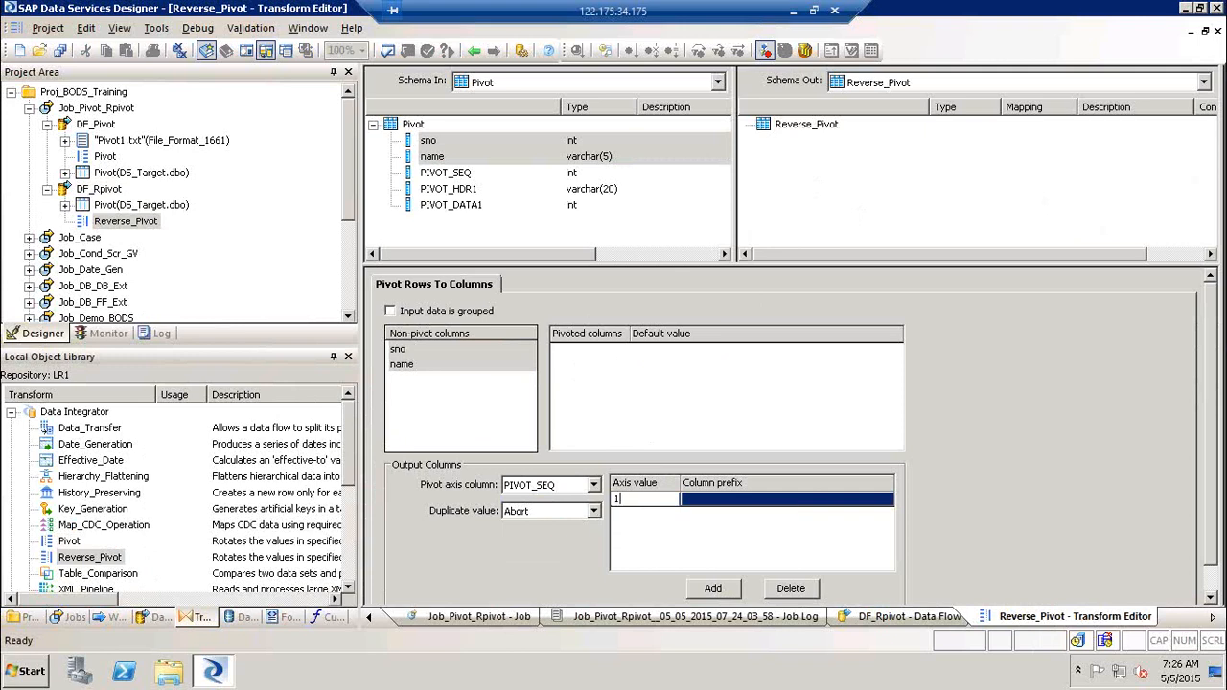
left_click(708, 498)
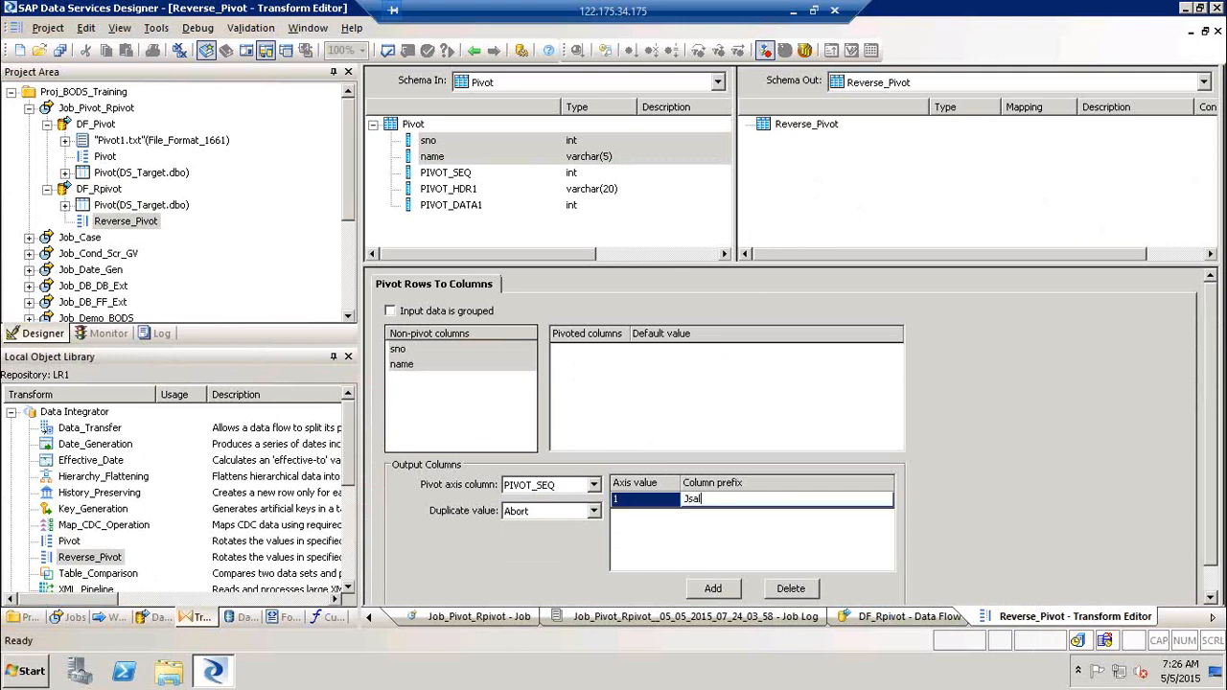
left_click(713, 588)
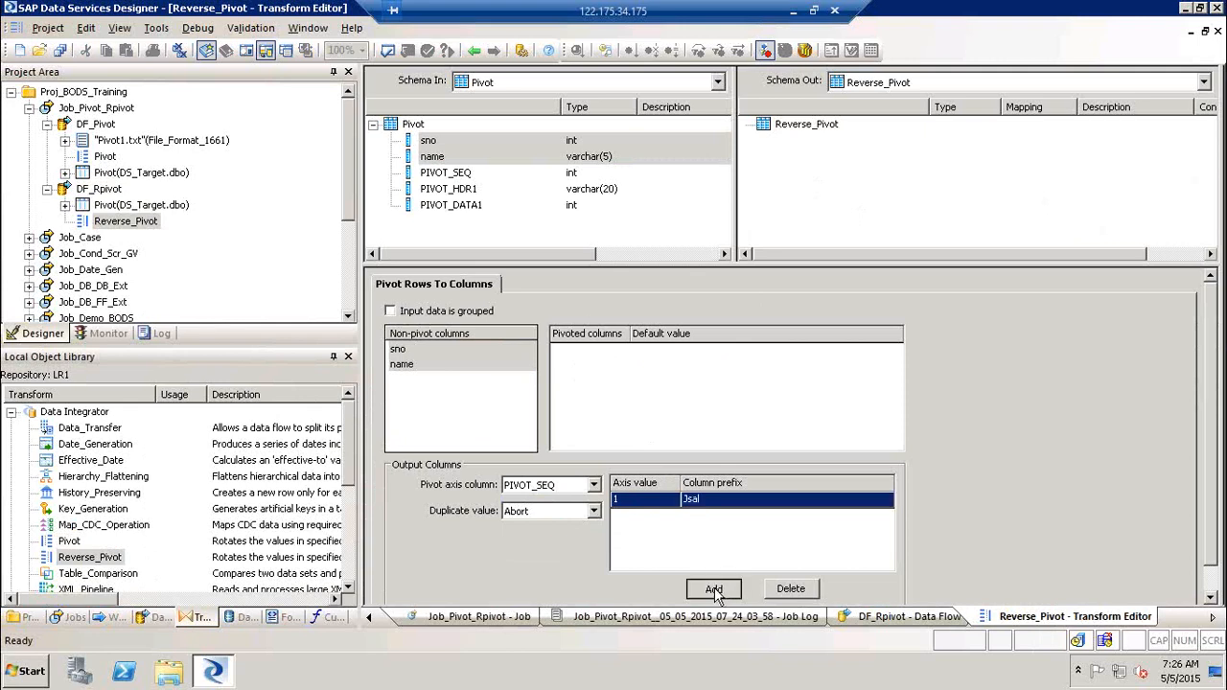
type("2")
key("Tab")
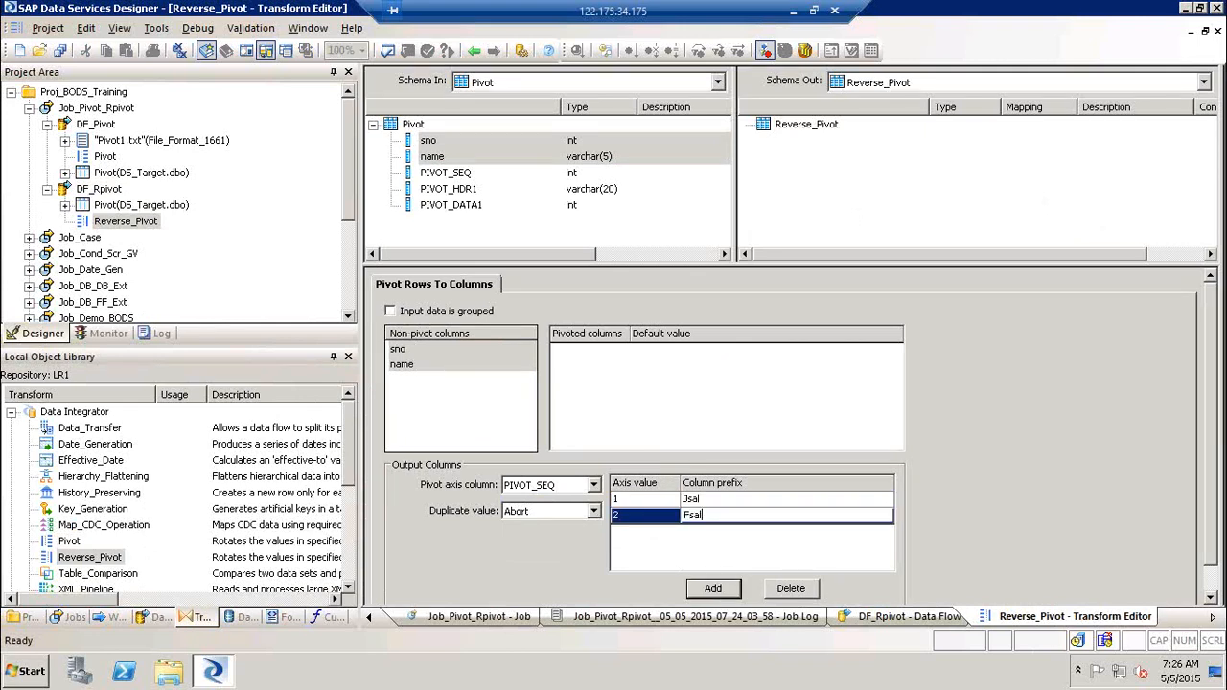
left_click(728, 591)
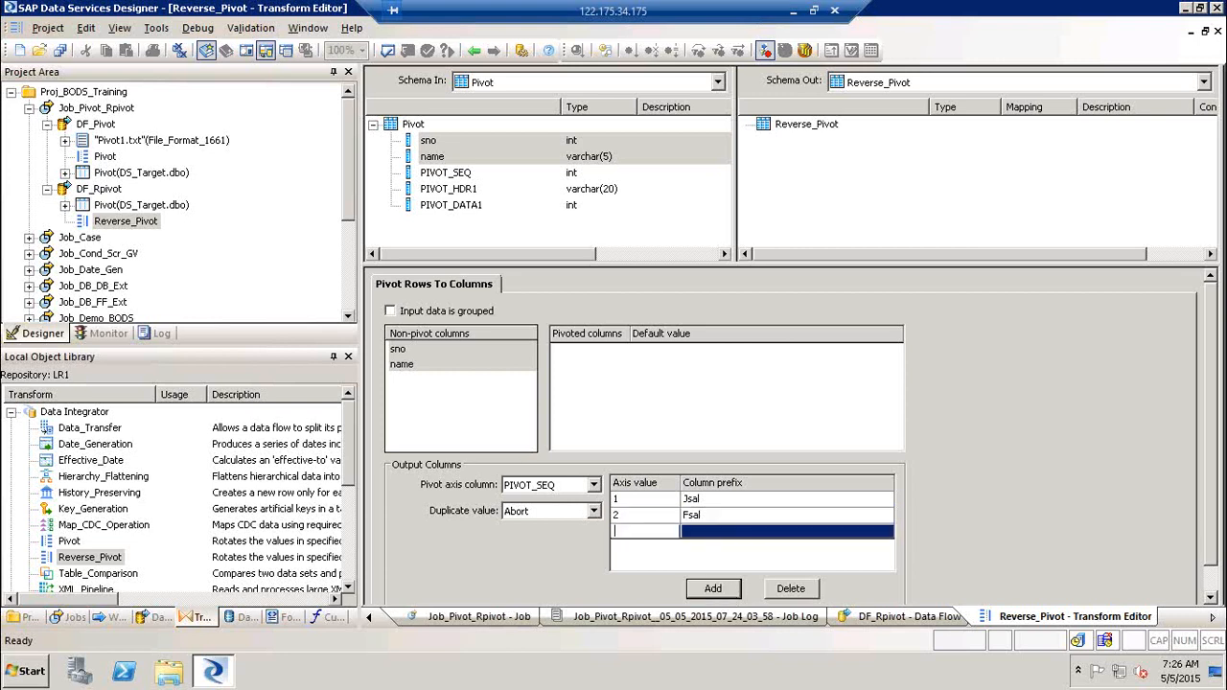
type("3")
key("Tab")
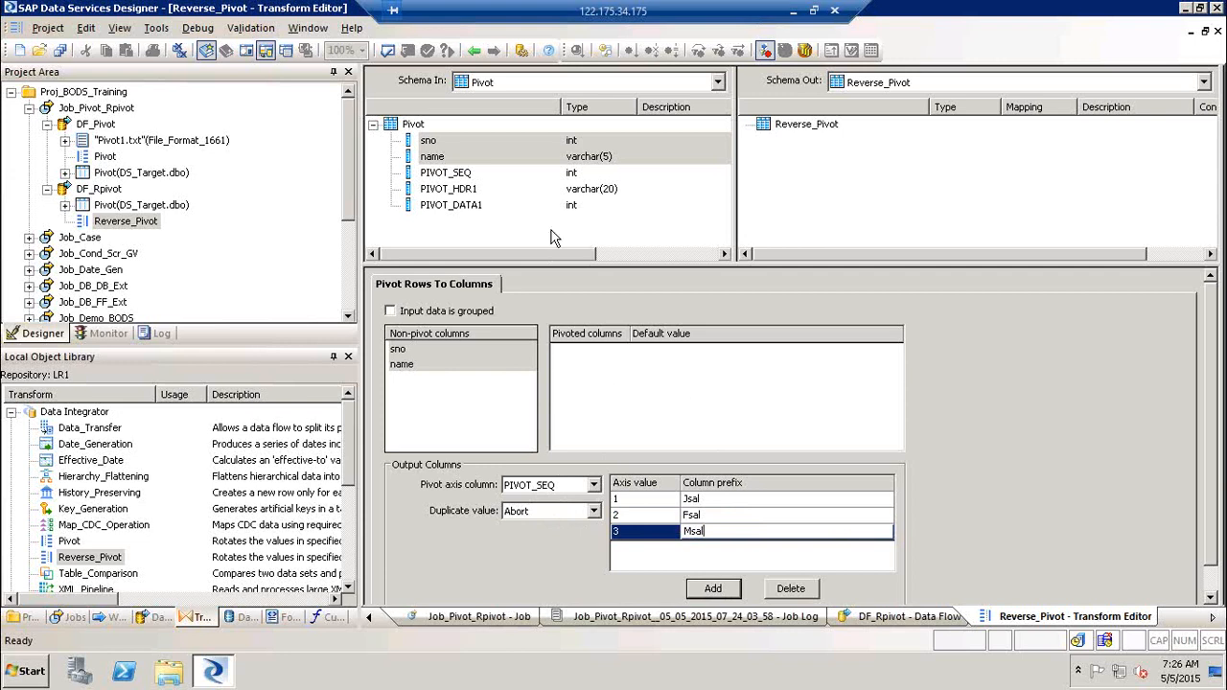
Step: Set PIVOT_HDR1 and PIVOT_DATA1 as the pivoted columns and validate the Reverse_Pivot transform
left_click(460, 195)
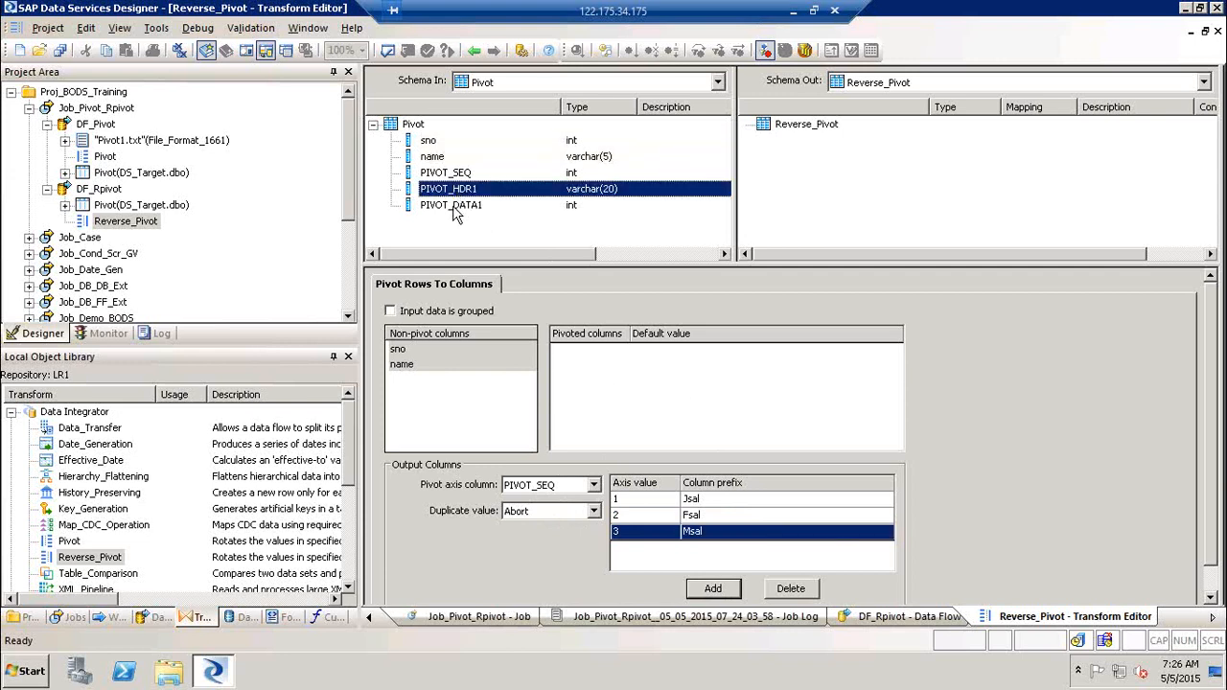
left_click(452, 207, "ctrl")
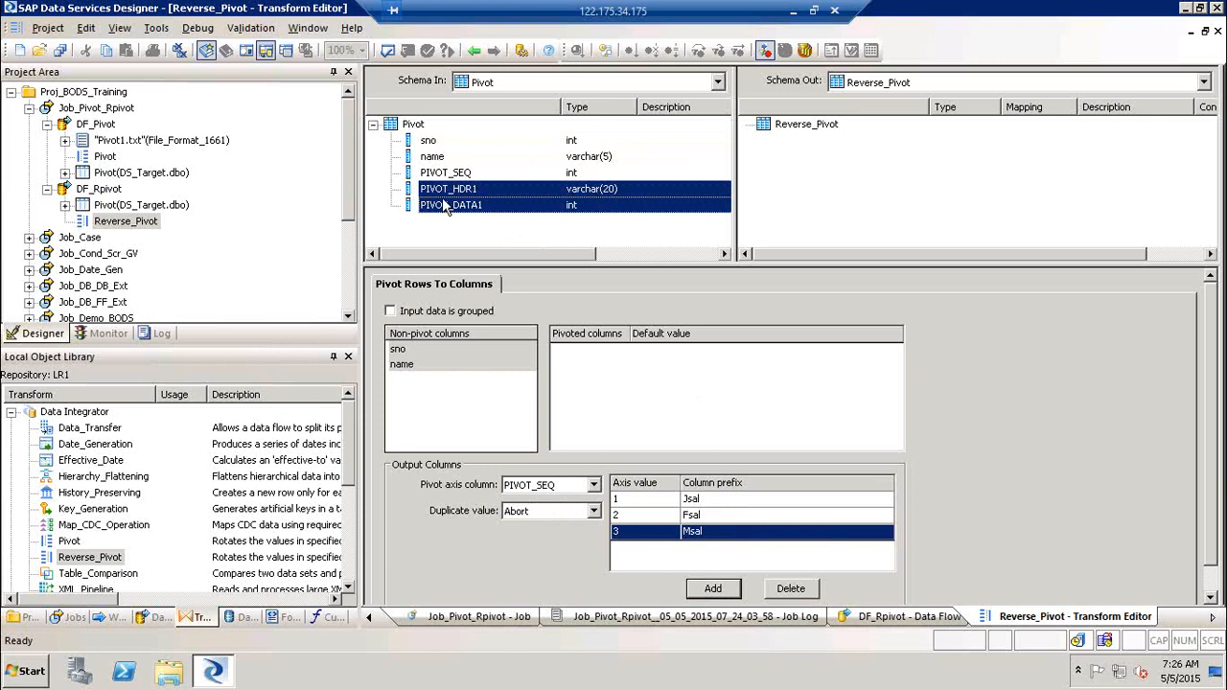
left_click_drag(649, 396, 649, 396)
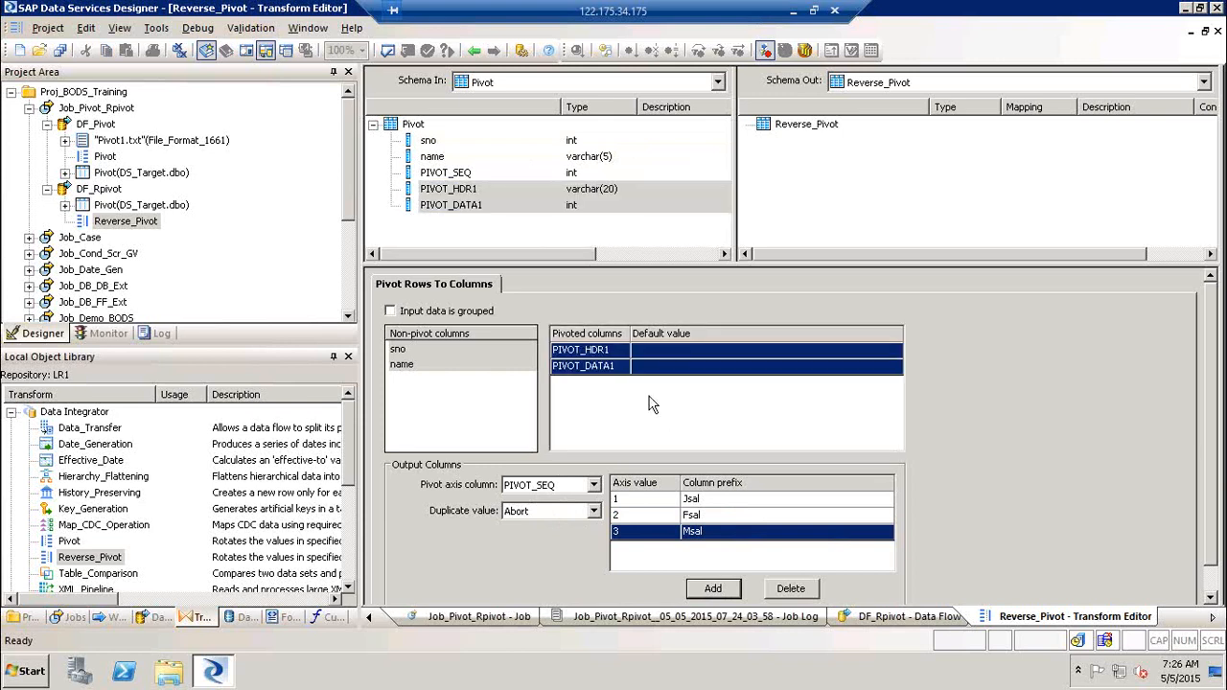
left_click(674, 350)
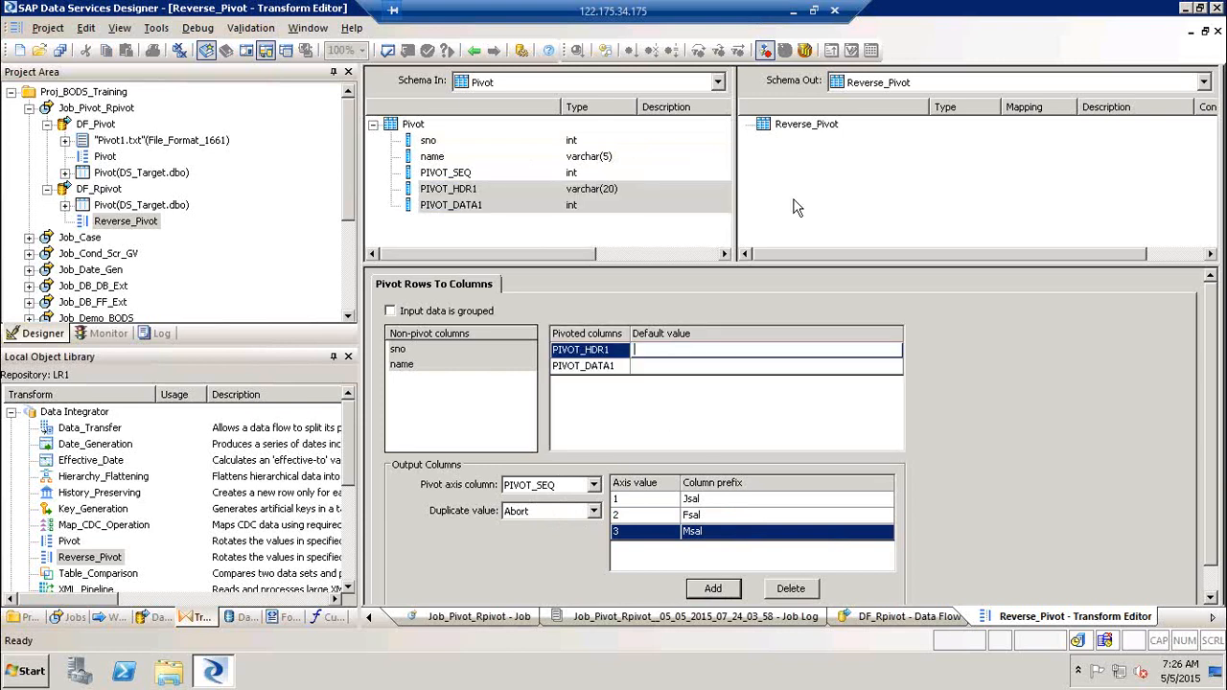
left_click(387, 50)
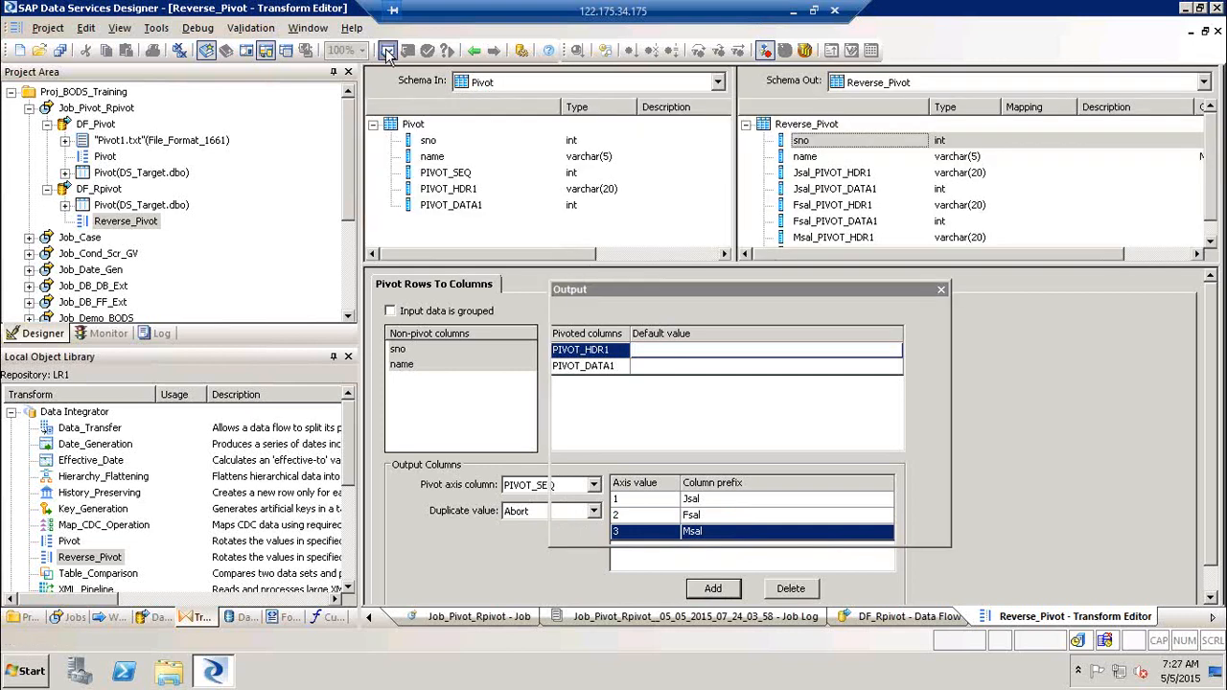
left_click(941, 289)
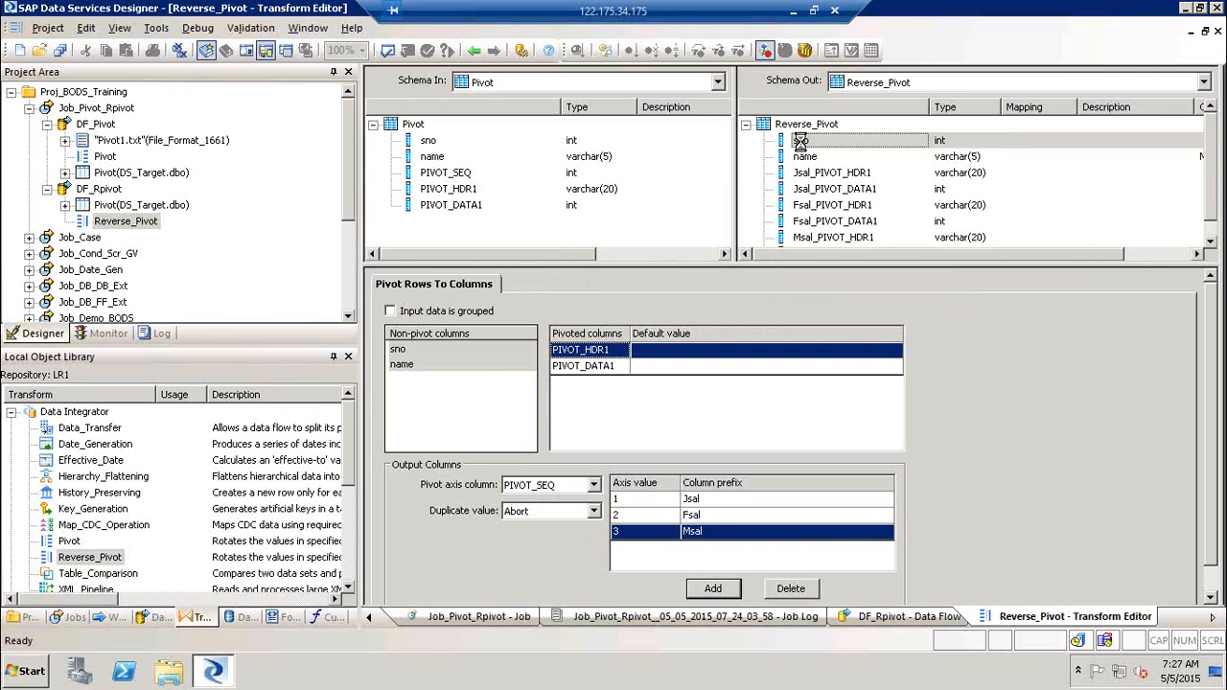
Step: Examine the Reverse_Pivot output columns for the non-pivot fields and each salary prefix, and return to DF_Rpivot
left_click_drag(801, 142, 806, 165)
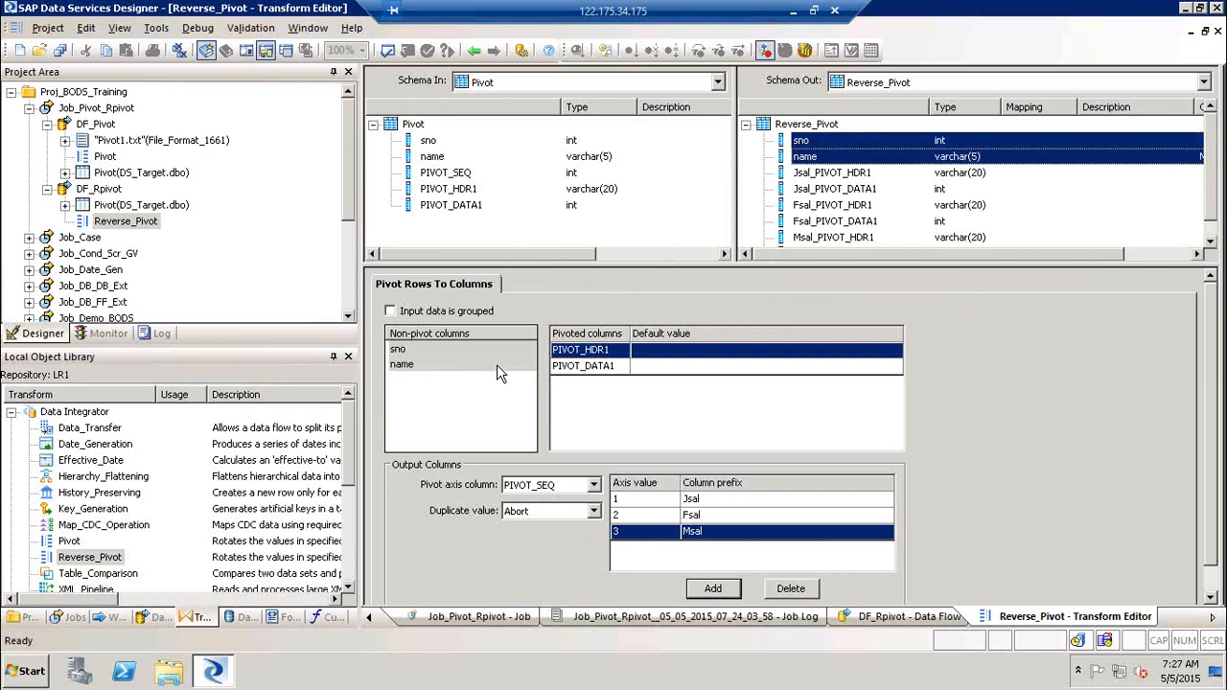
left_click(845, 175)
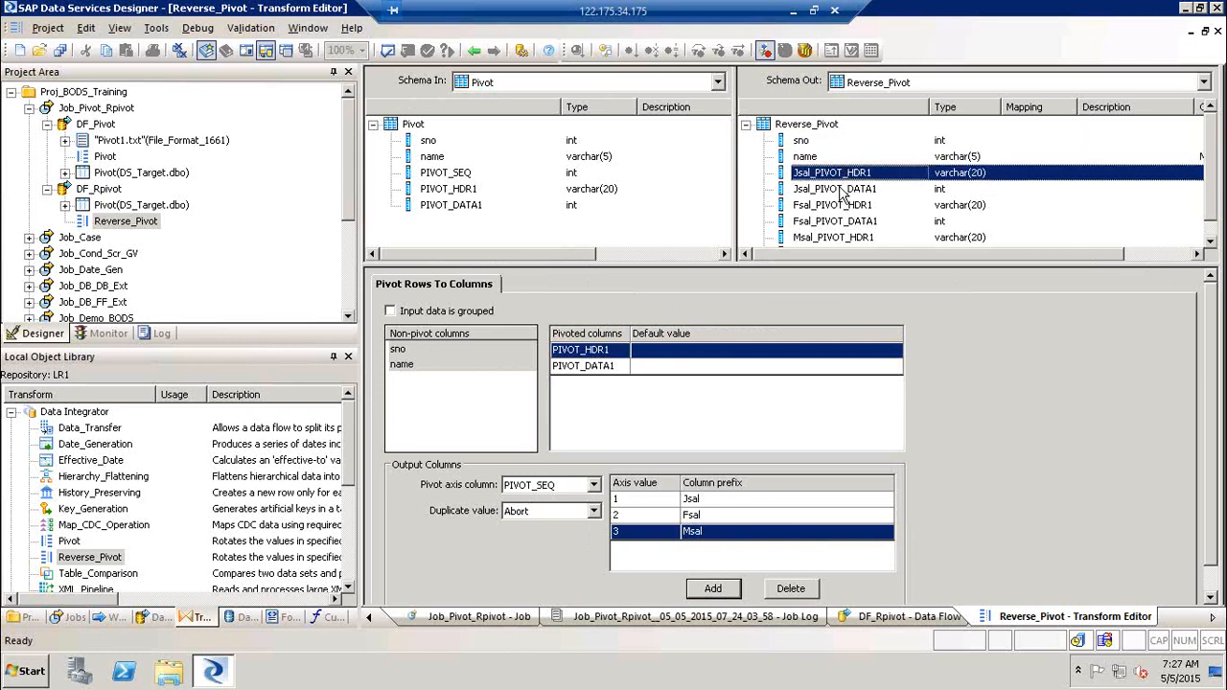
left_click(840, 191)
left_click(843, 205)
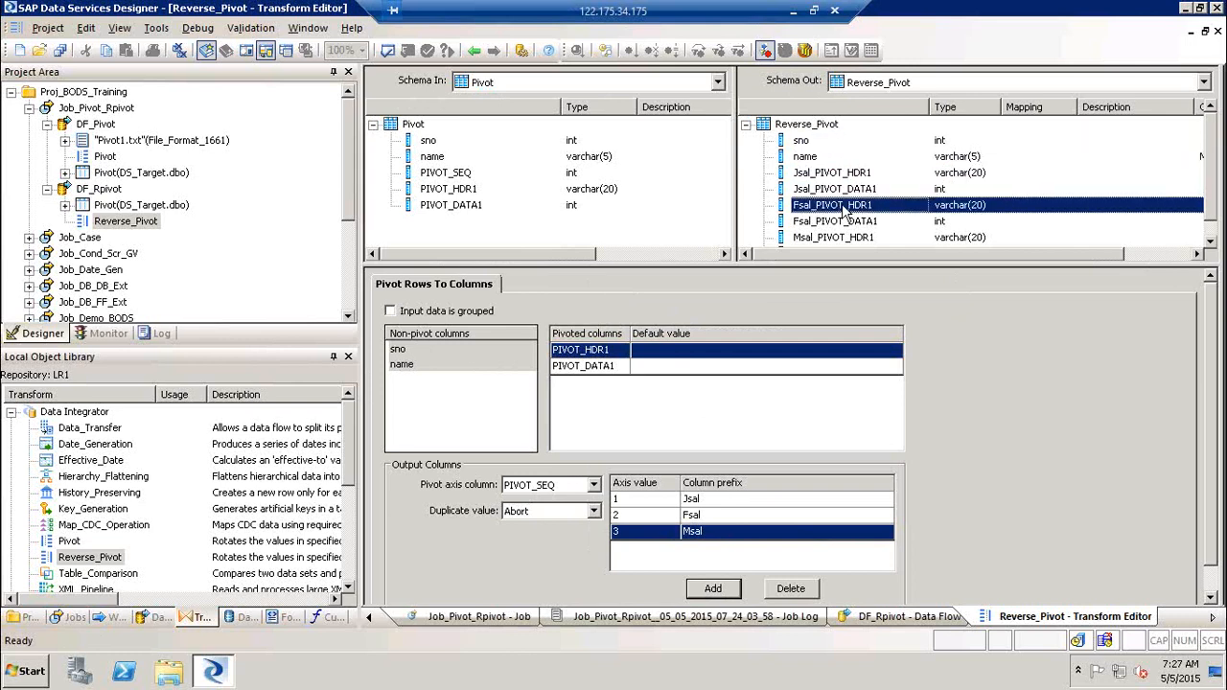
left_click(846, 222)
left_click(847, 239)
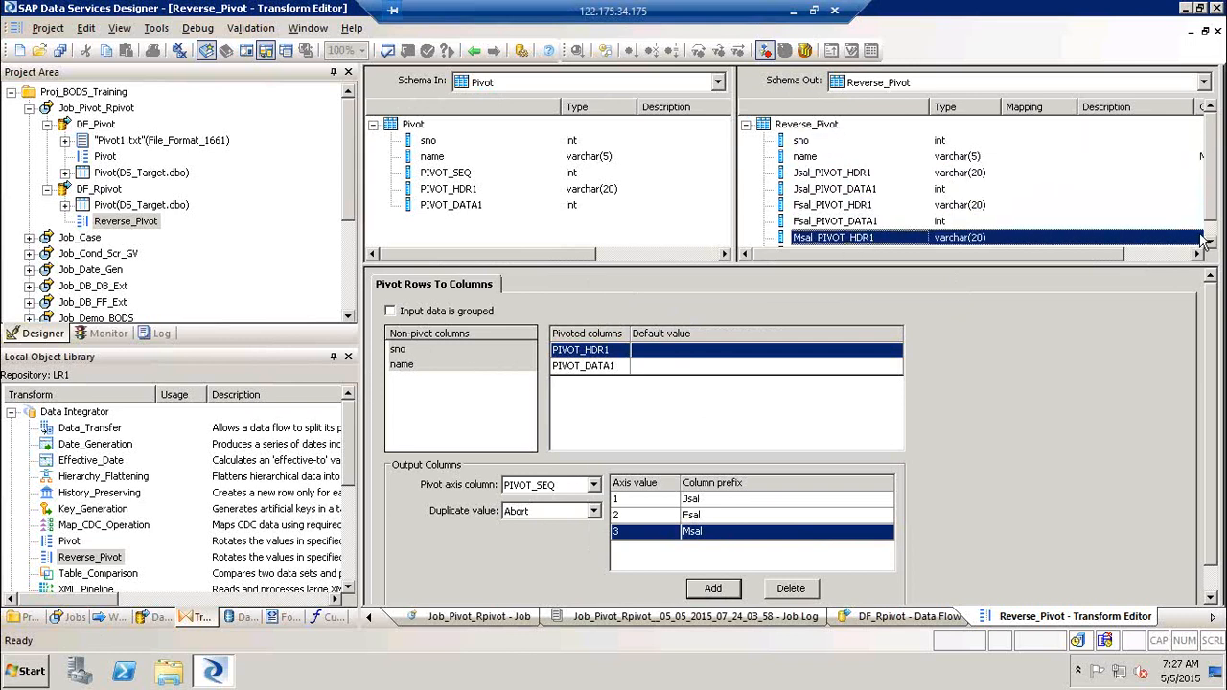
left_click(1203, 240)
left_click(474, 52)
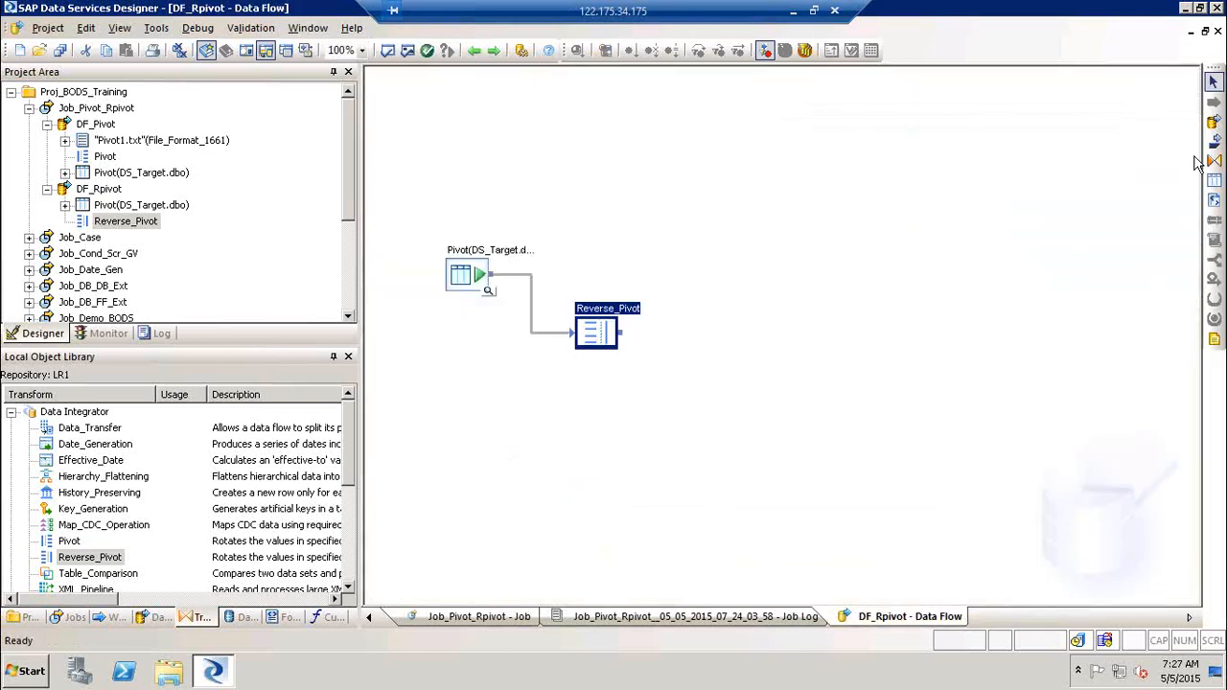
Step: Add a Query transform to DF_Rpivot, connect Reverse_Pivot to it, and open the query
left_click(1213, 162)
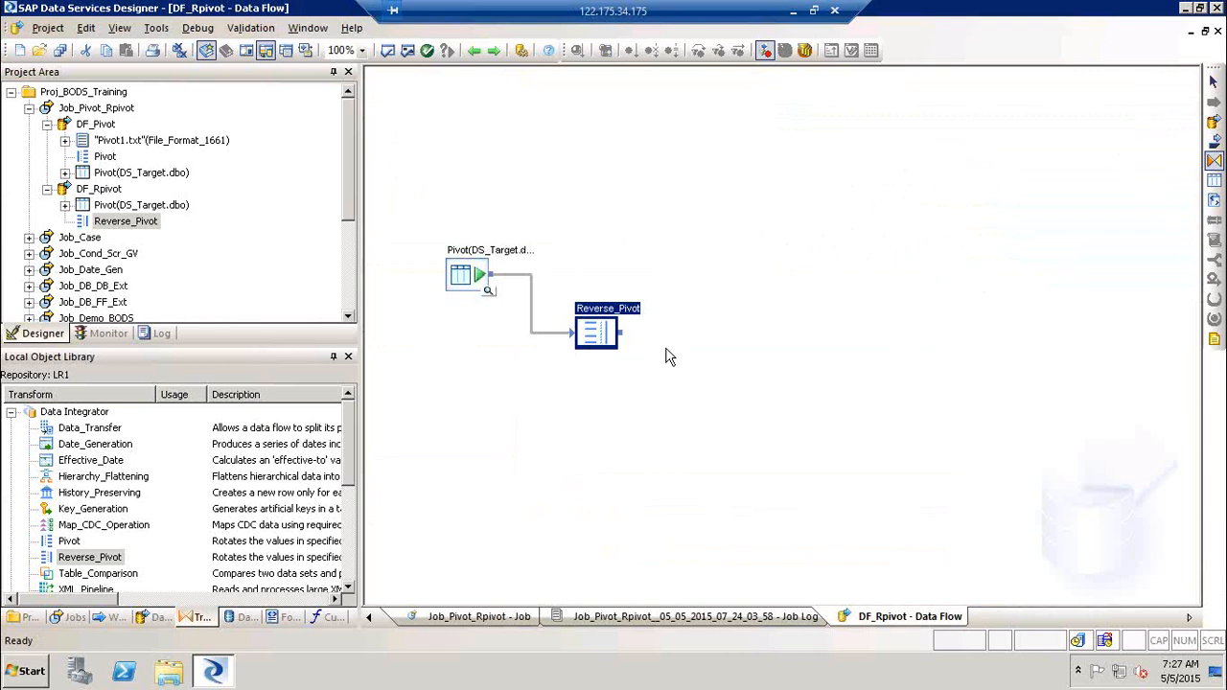
left_click(678, 352)
key("Return")
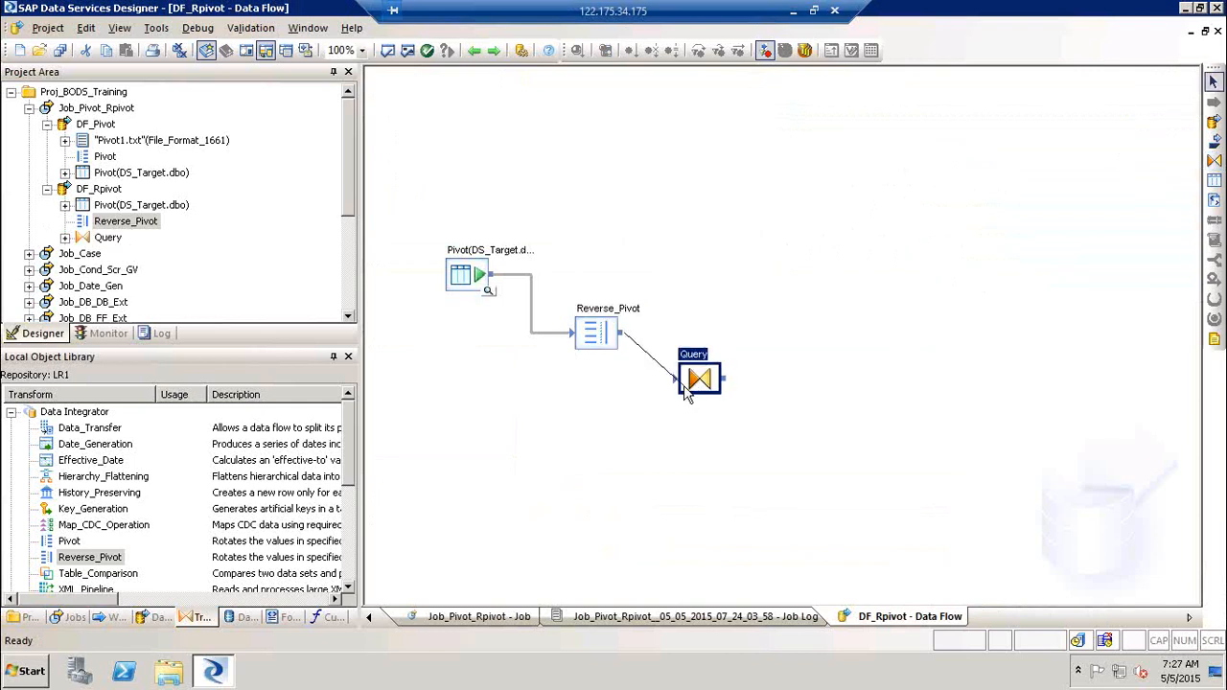
left_click_drag(621, 333, 681, 379)
left_click(692, 358)
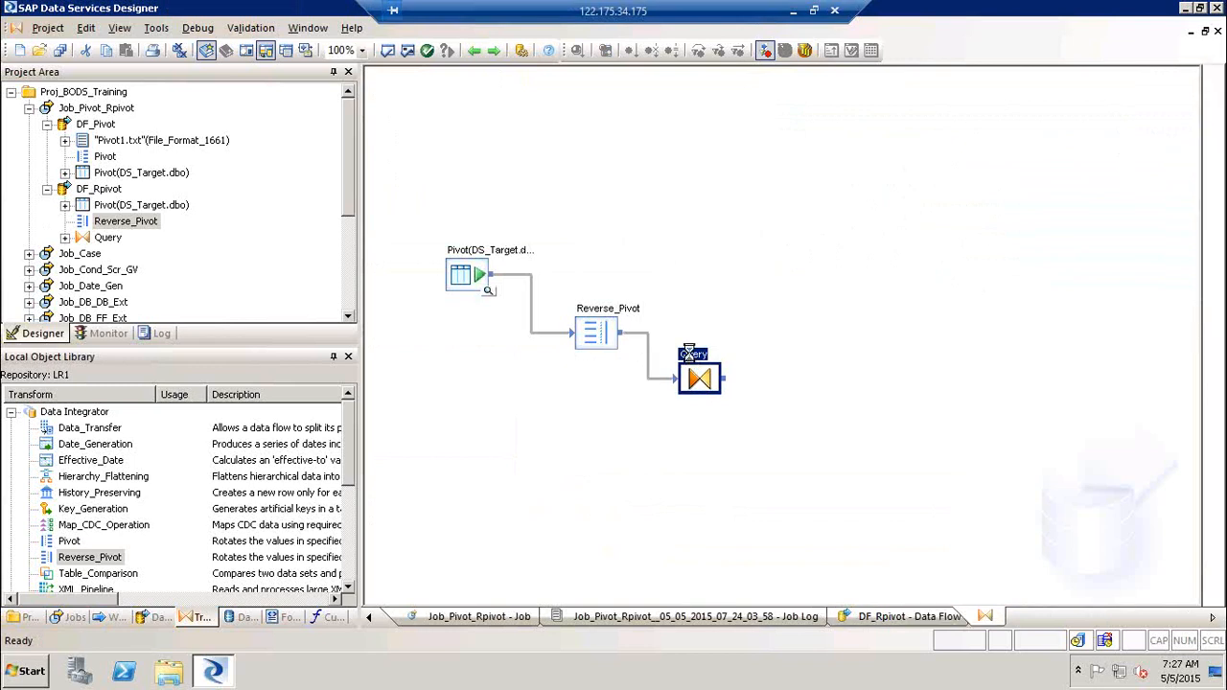
Step: Map sno, name, Jsal_PIVOT_DATA1, Fsal_PIVOT_DATA1 and Msal_PIVOT_DATA1 from Reverse_Pivot to the Query output
left_click(428, 144)
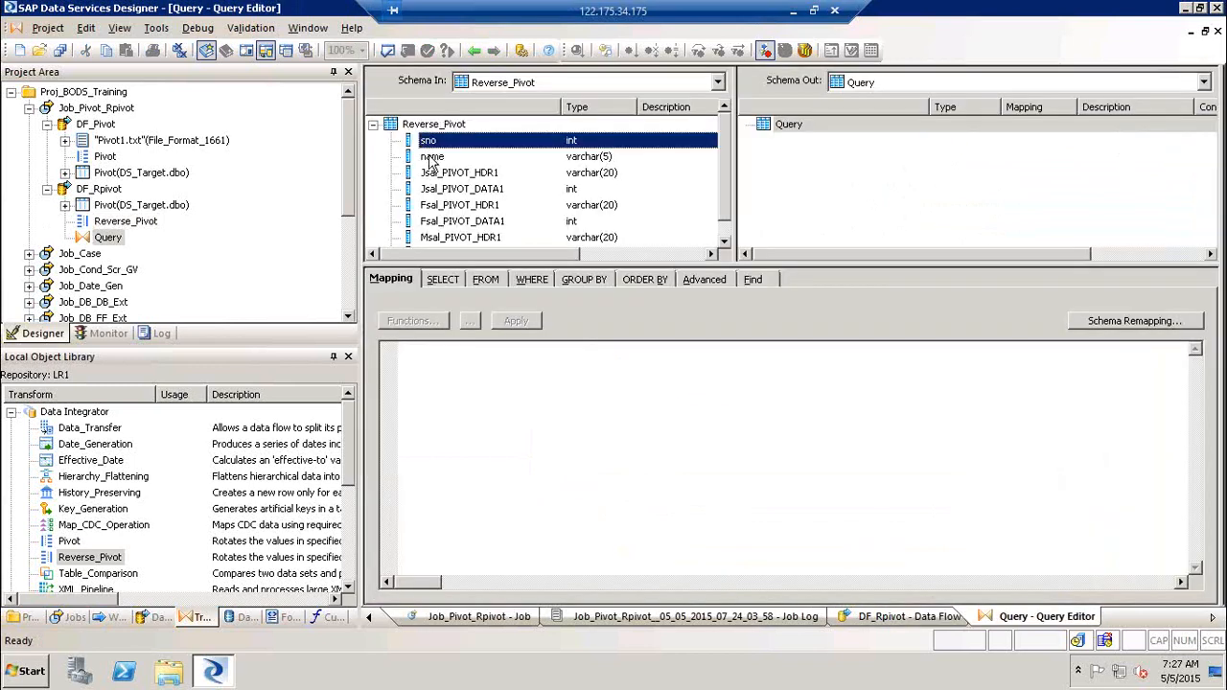
left_click(430, 159, "shift")
left_click(450, 189, "ctrl")
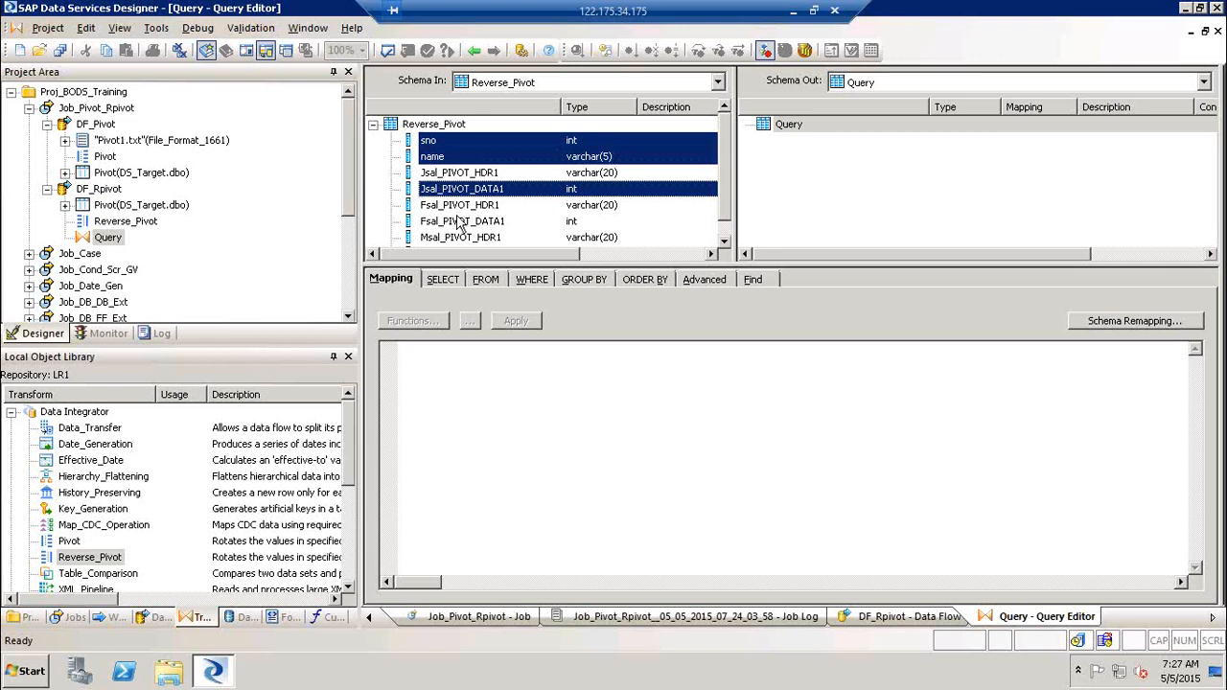
left_click(461, 221, "ctrl")
left_click(725, 242)
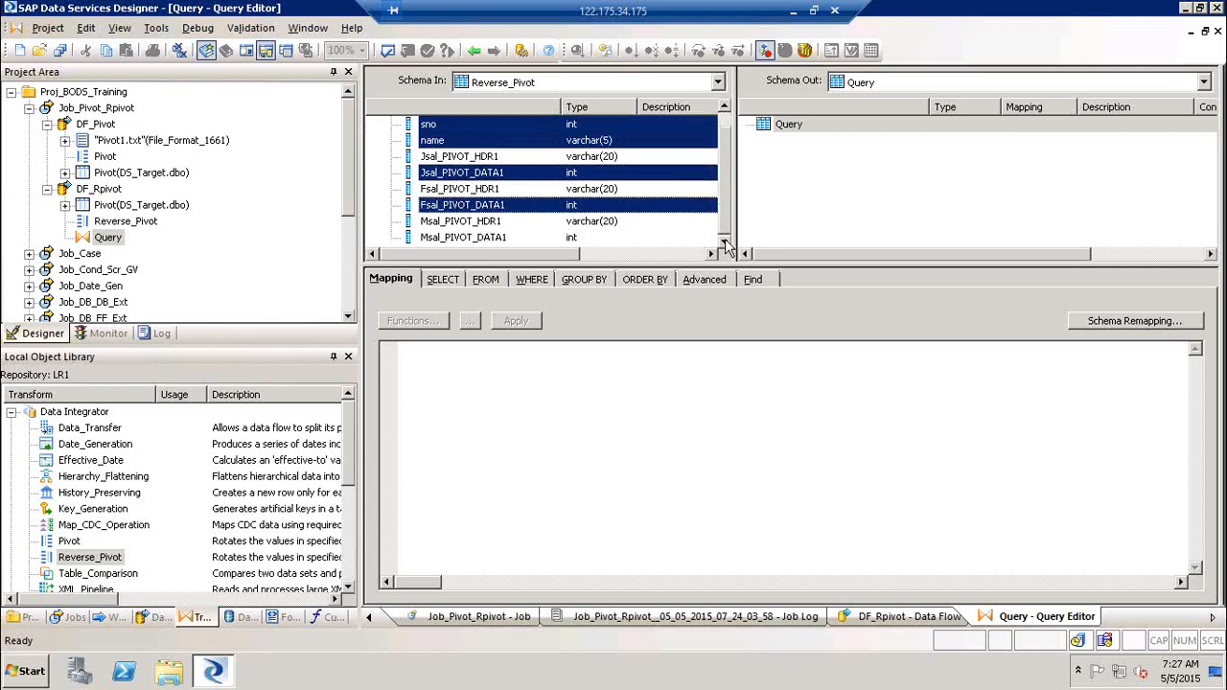
left_click(495, 241, "ctrl")
right_click(493, 240)
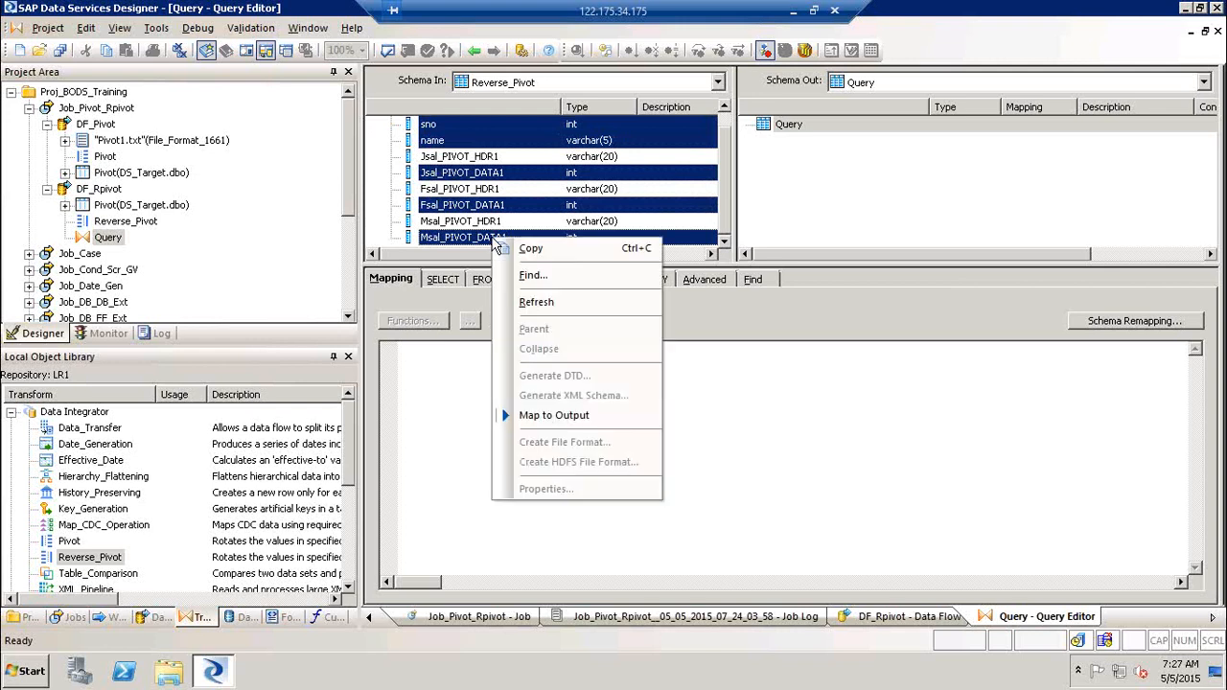
left_click(556, 415)
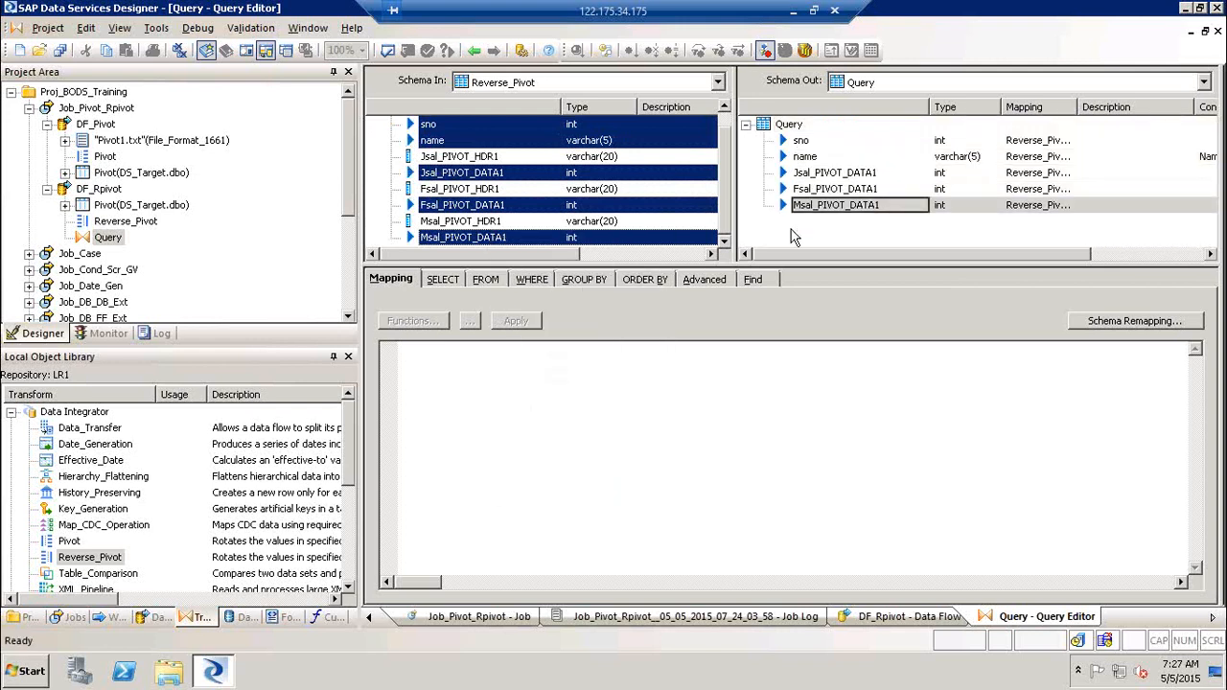
Step: Replace _PIVOT_DATA1 with nothing throughout the Query's output schema, leaving the salary columns named Jsal, Fsal and Msal
left_click(838, 175)
left_click(840, 172)
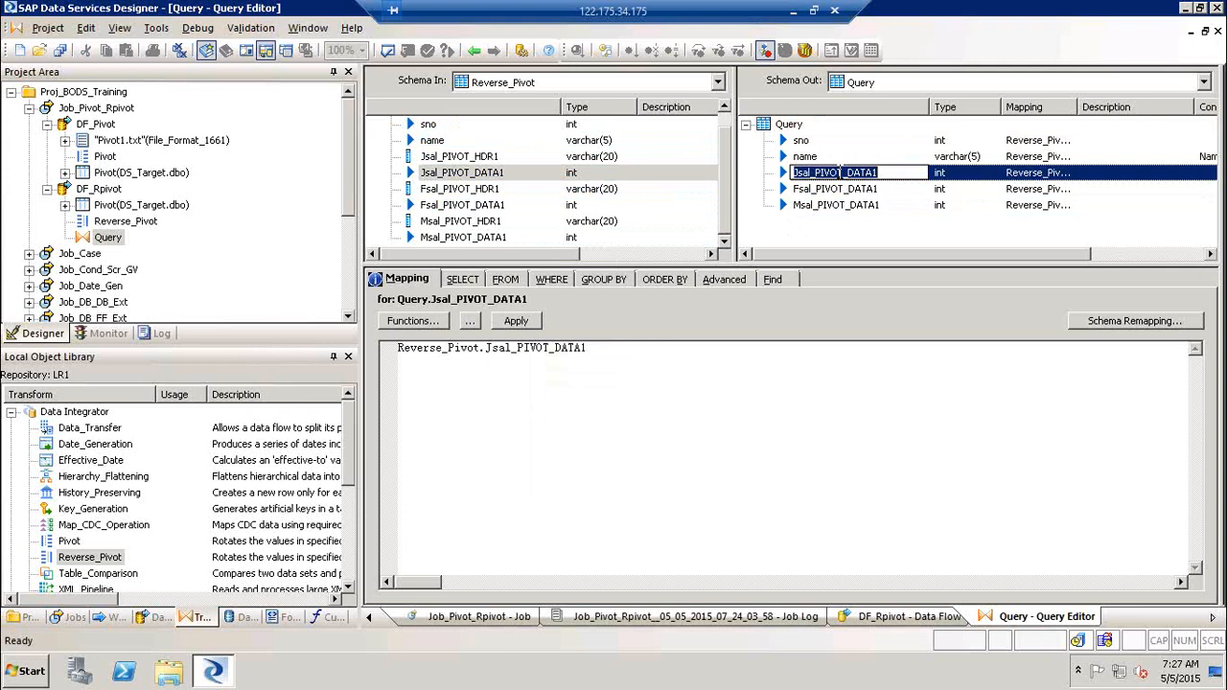
left_click_drag(884, 171, 824, 172)
left_click(814, 432)
left_click(784, 279)
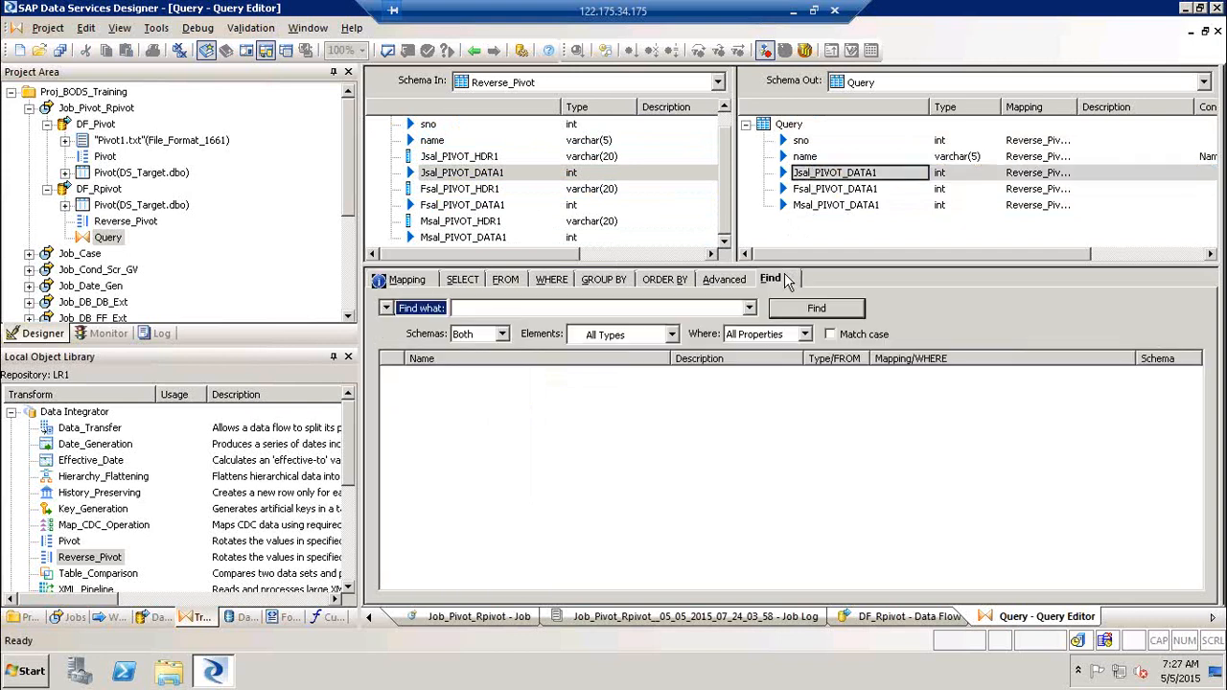
left_click(386, 308)
left_click(411, 335)
left_click(502, 356)
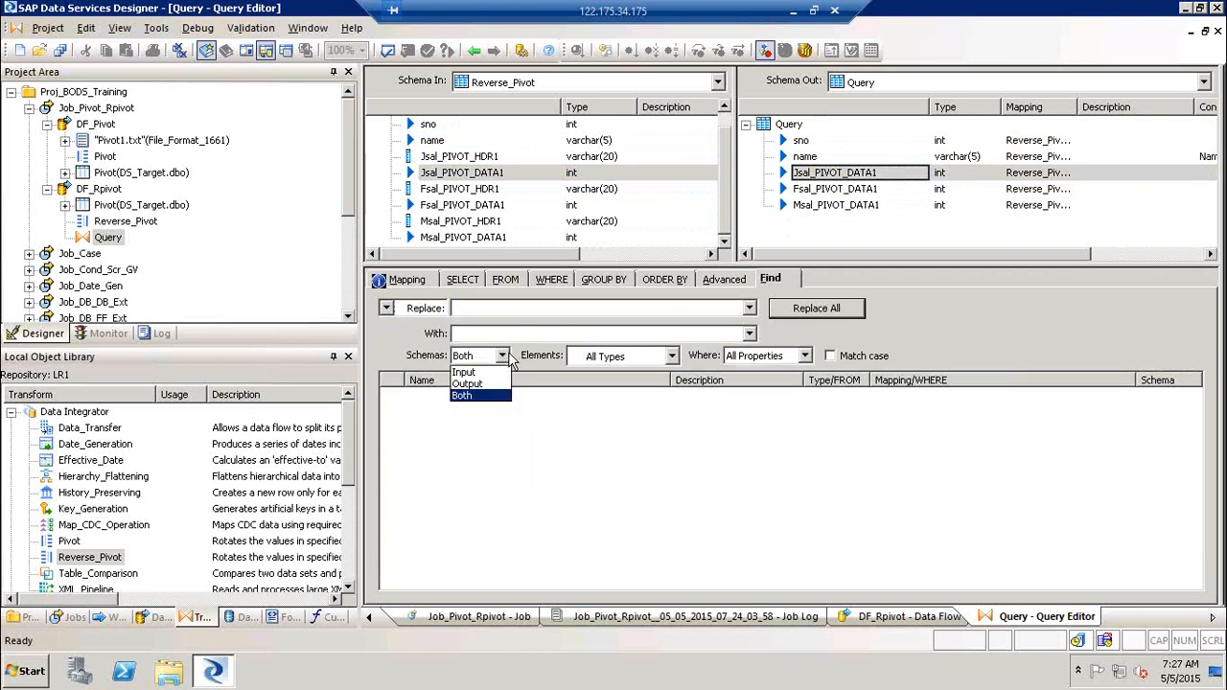
left_click(472, 383)
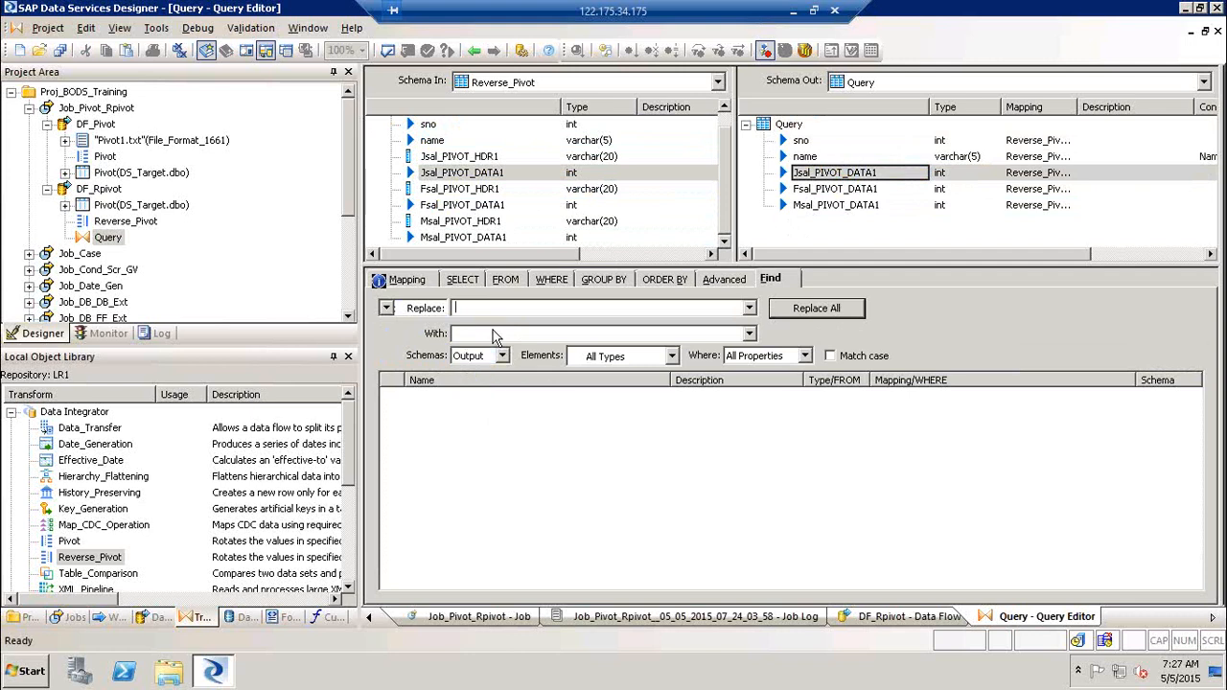
type("_PIVOT_DATA1")
left_click(833, 316)
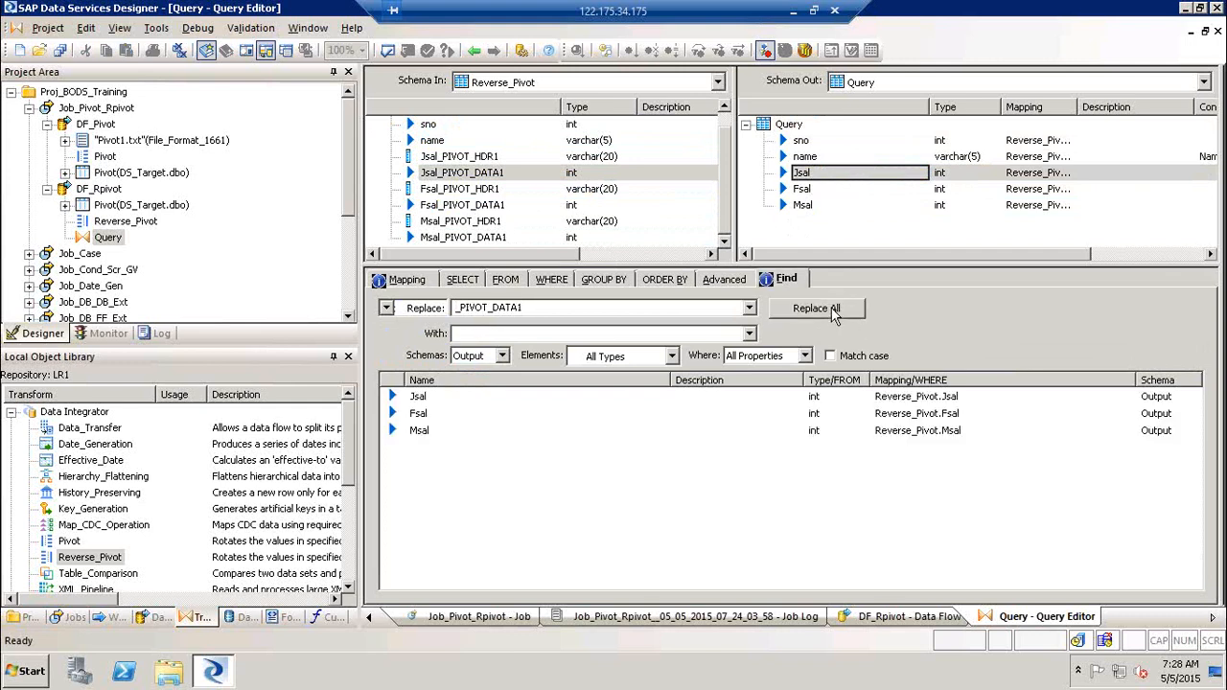
left_click(856, 241)
Step: Add a template table named RPivot in the DS_Target datastore to DF_Rpivot and connect Query to it
left_click(473, 53)
left_click(1215, 181)
left_click(865, 416)
type("Rp")
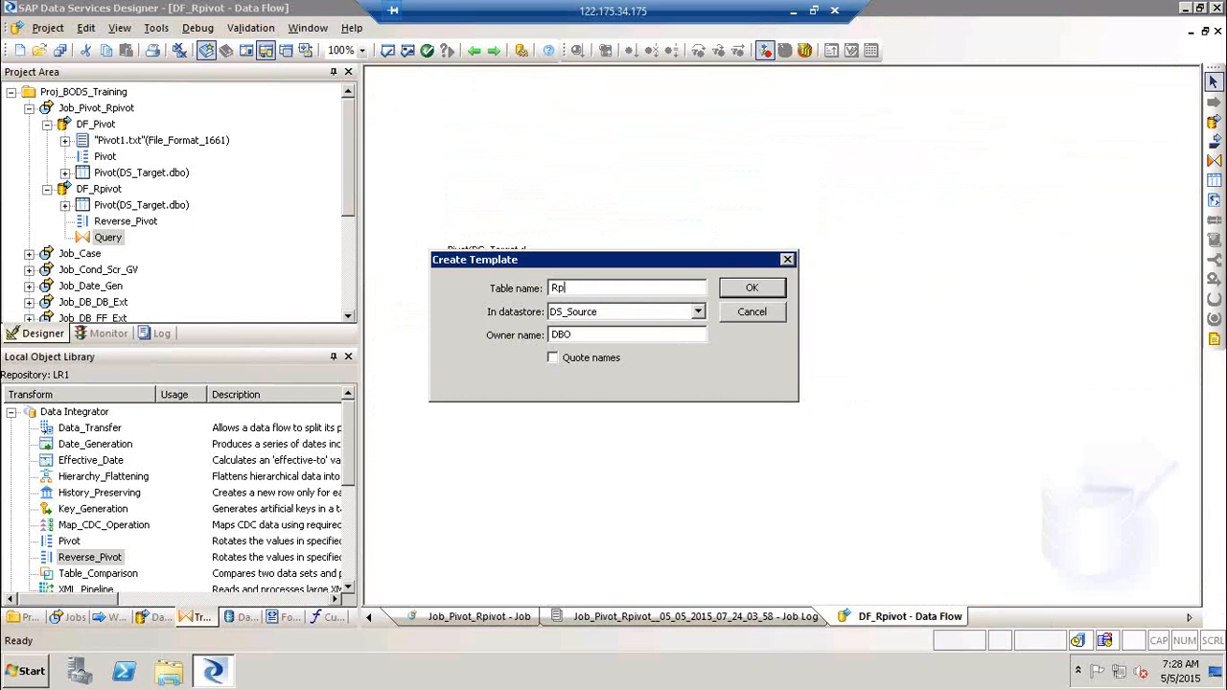
type("ivot")
key("Tab")
key("Down")
key("Return")
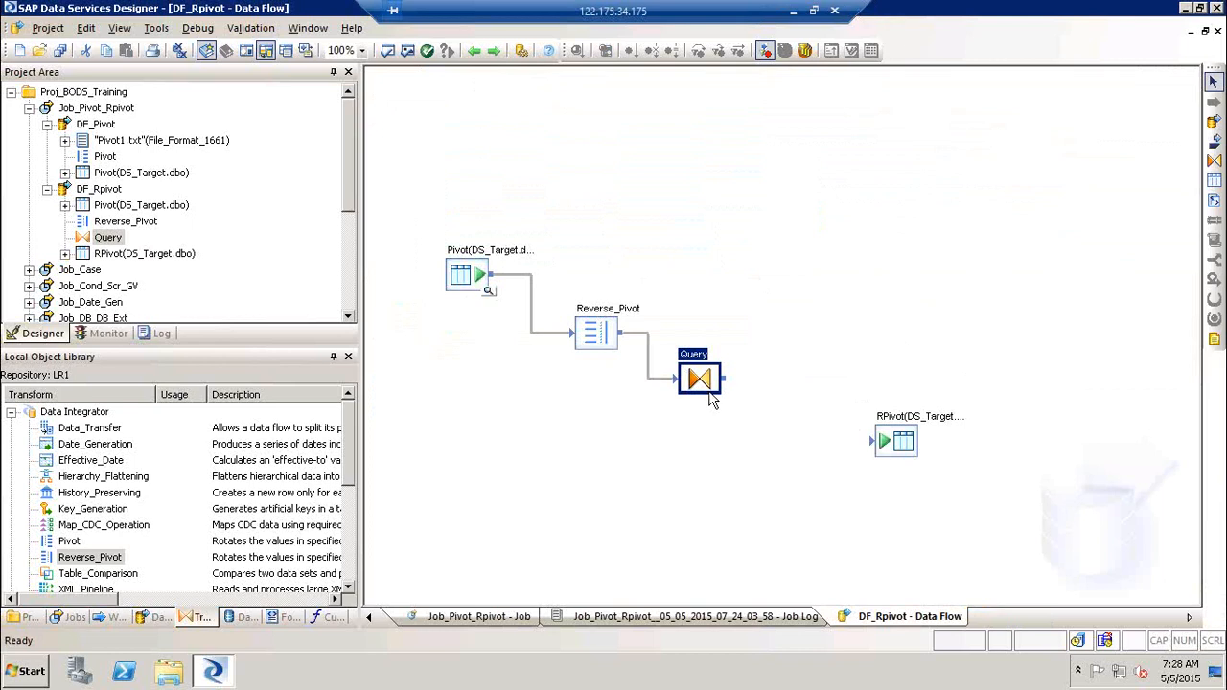
left_click_drag(728, 381, 874, 446)
Step: Validate all objects in DF_Rpivot and read the full text of the first reported error
left_click(407, 51)
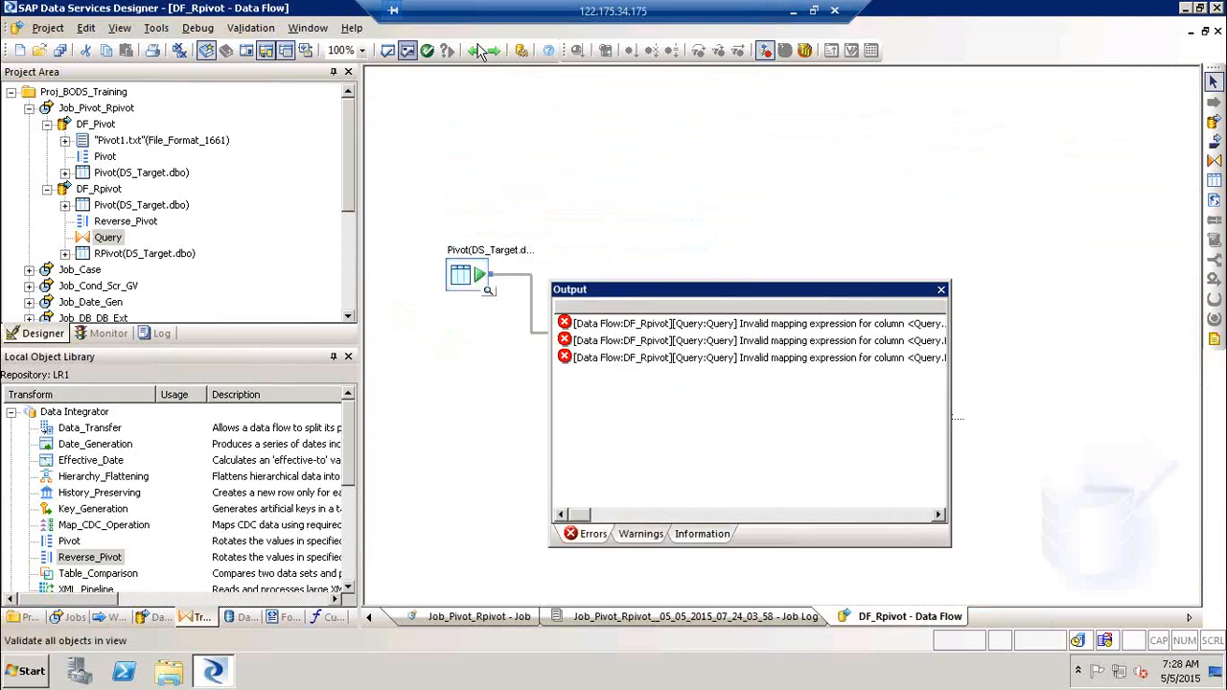
right_click(808, 326)
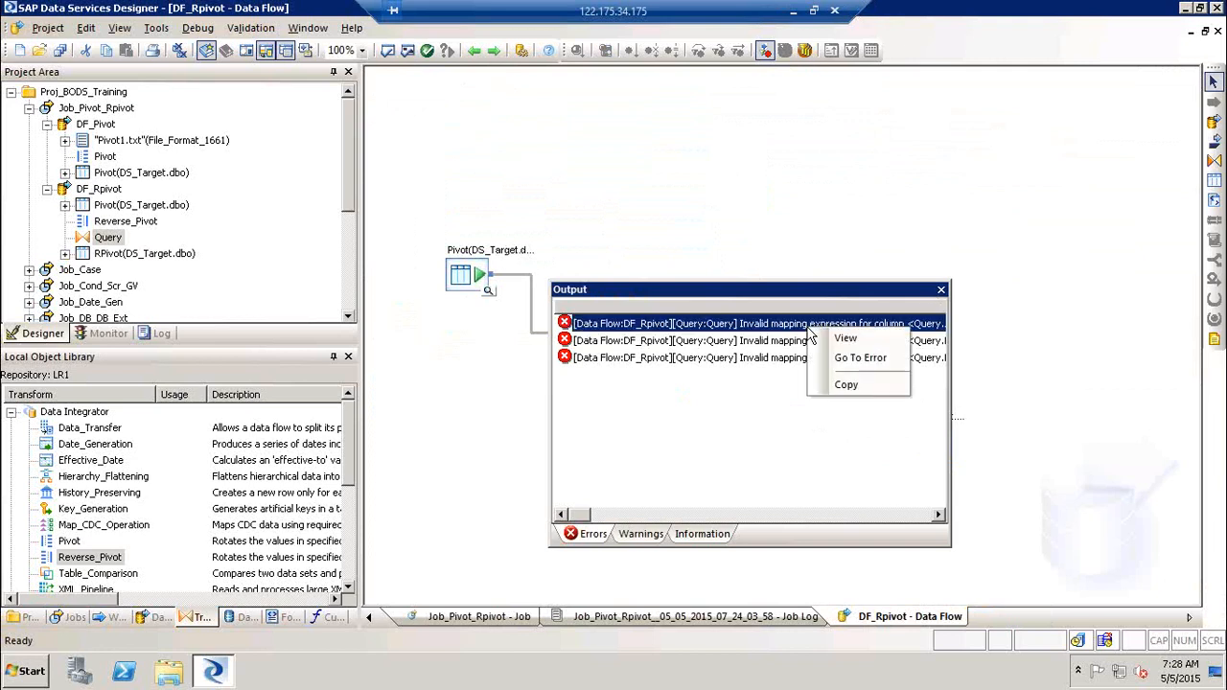
left_click(845, 340)
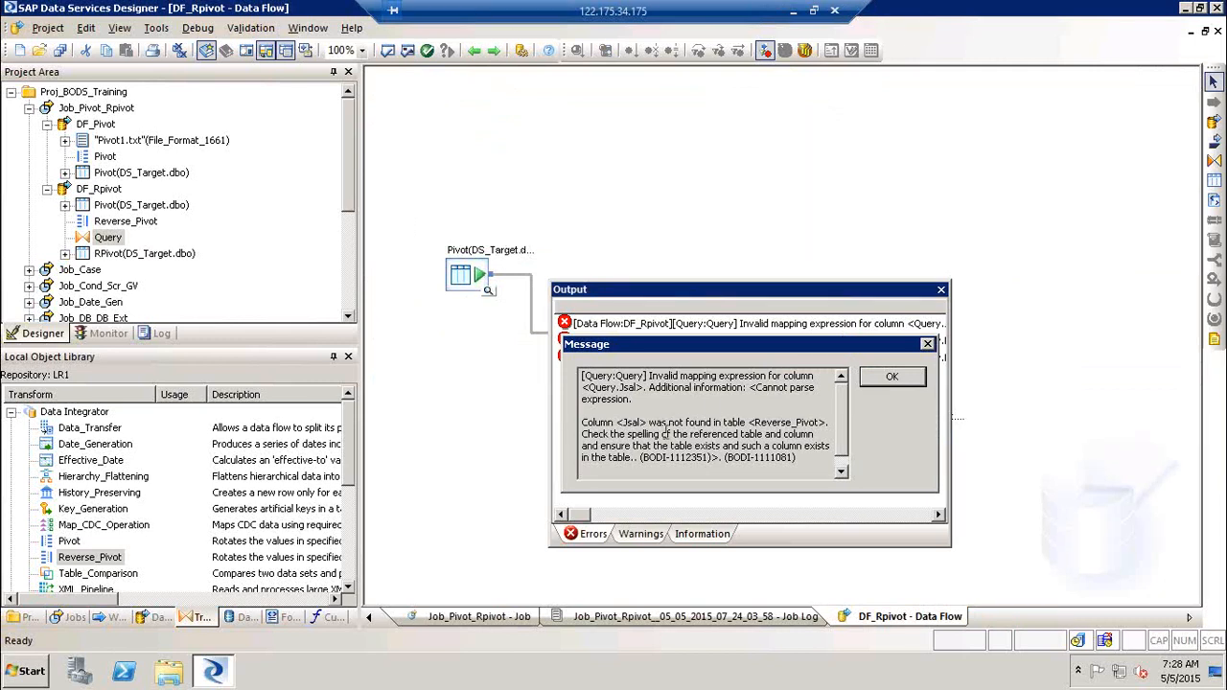
left_click(907, 383)
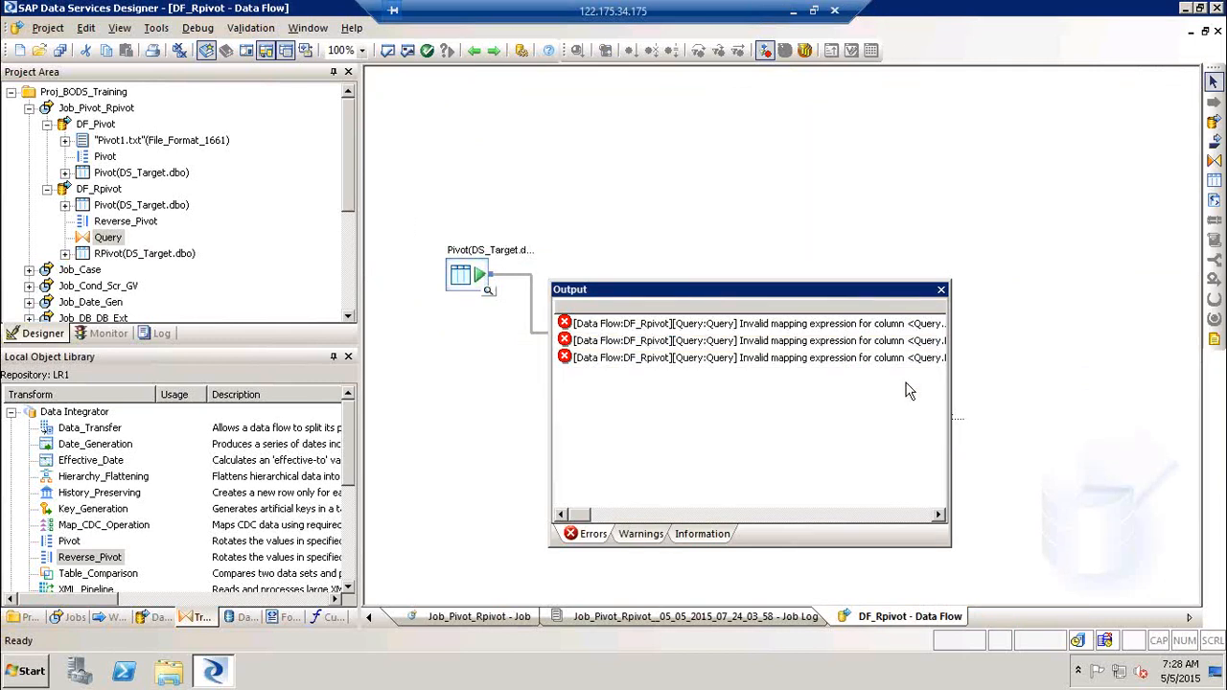
left_click(941, 290)
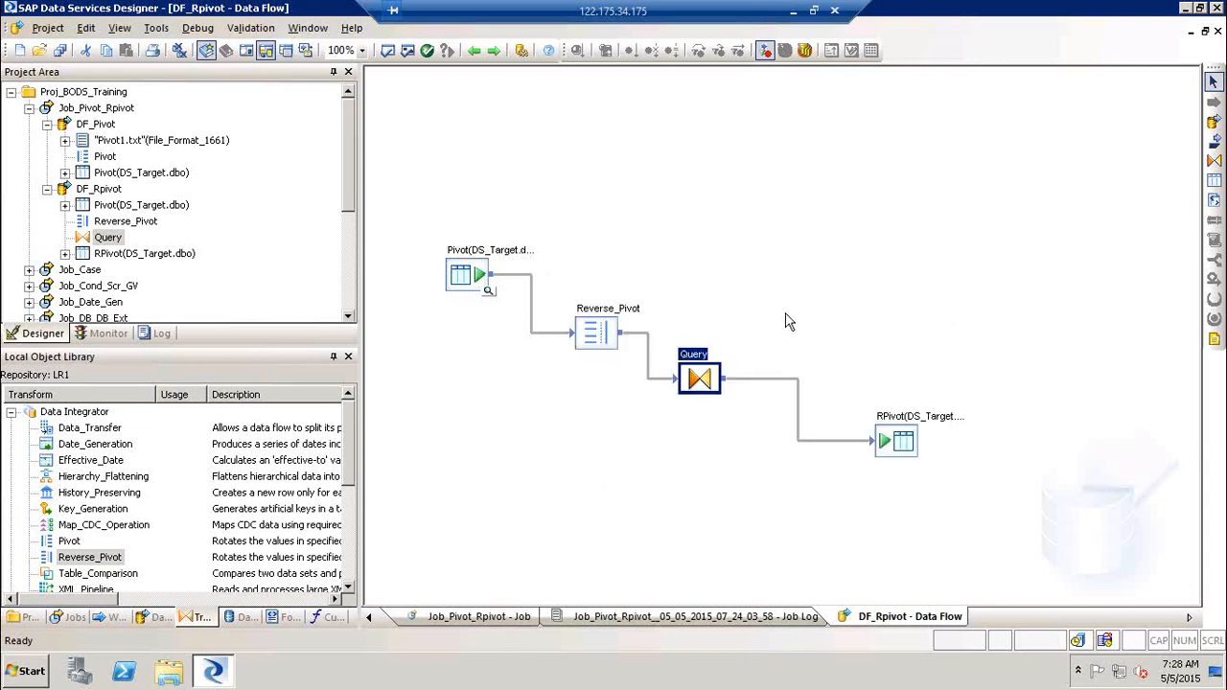
Step: Remap the Query output columns Jsal, Fsal and Msal to Jsal_PIVOT_DATA1, Fsal_PIVOT_DATA1 and Msal_PIVOT_DATA1
double_click(698, 364)
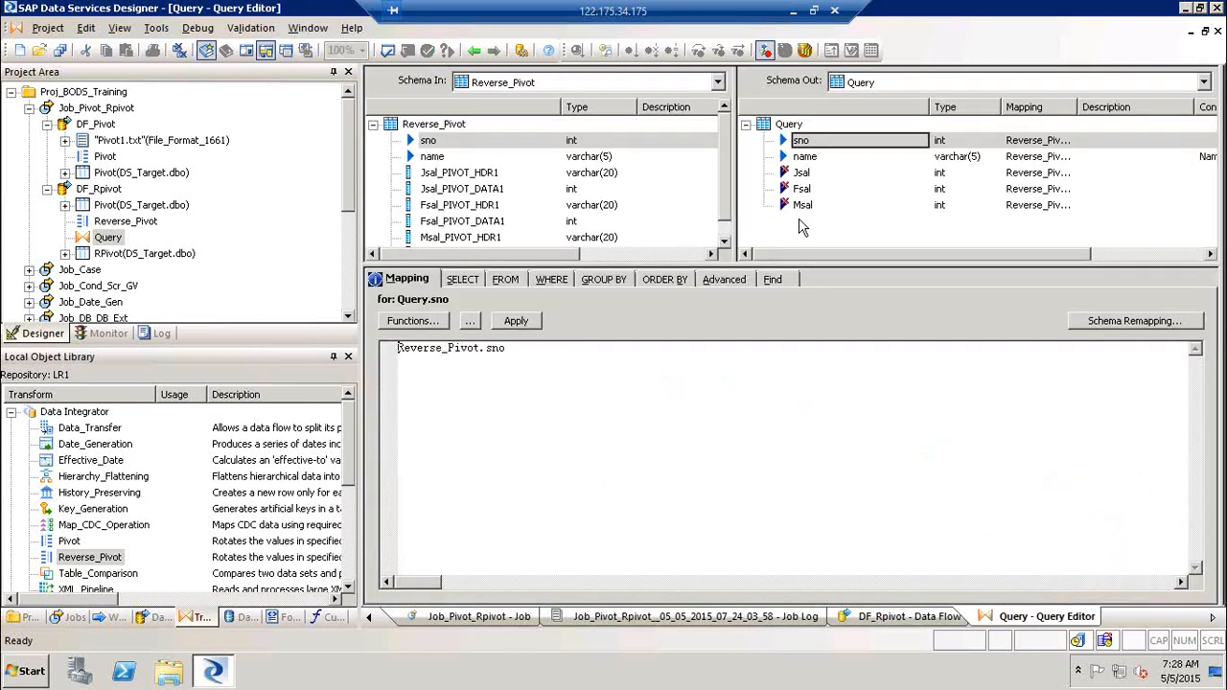
left_click(494, 178)
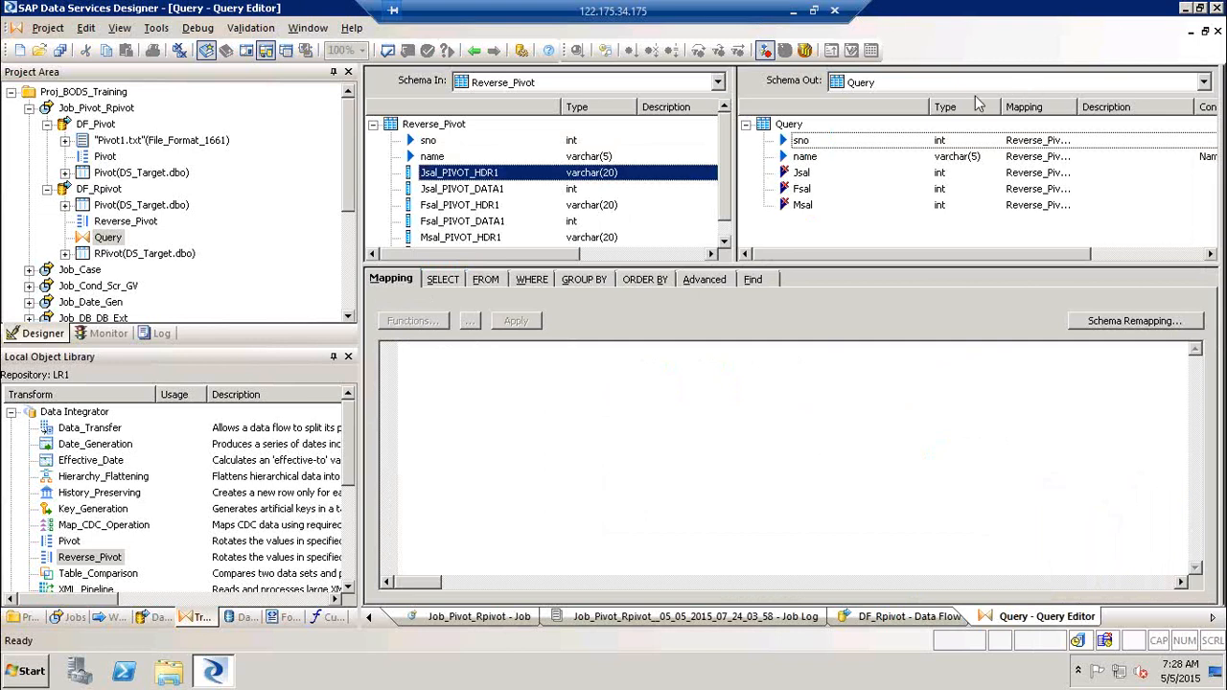
left_click(450, 190)
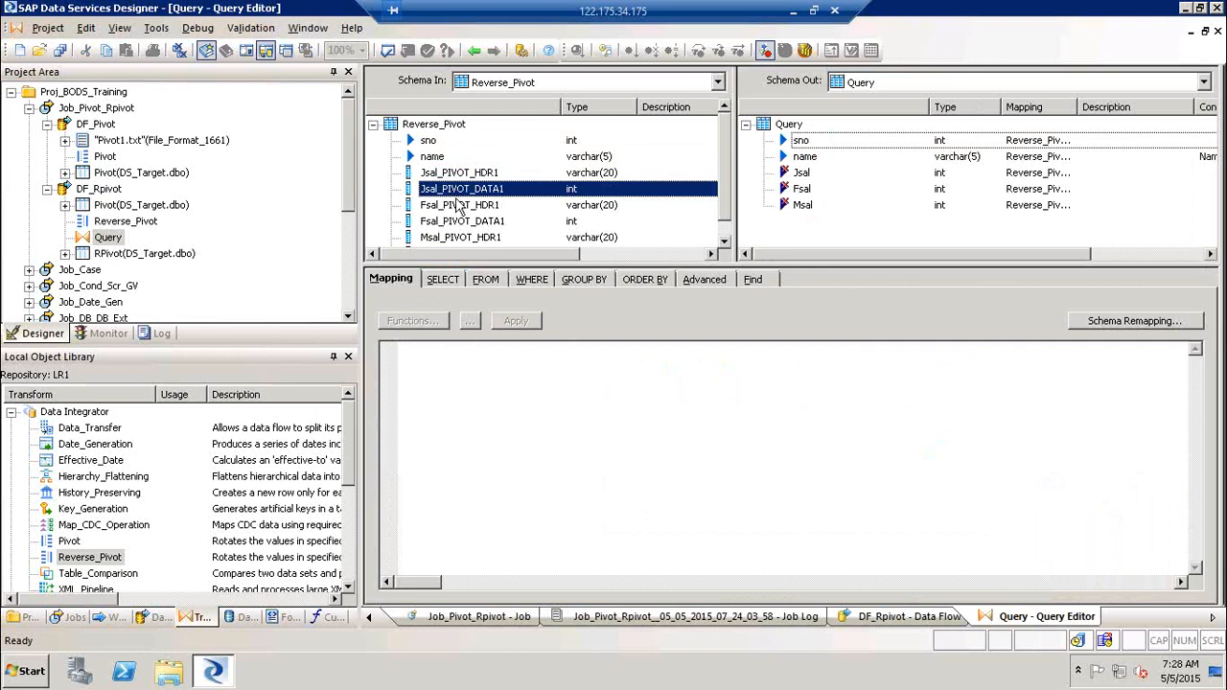
left_click_drag(458, 197, 797, 180)
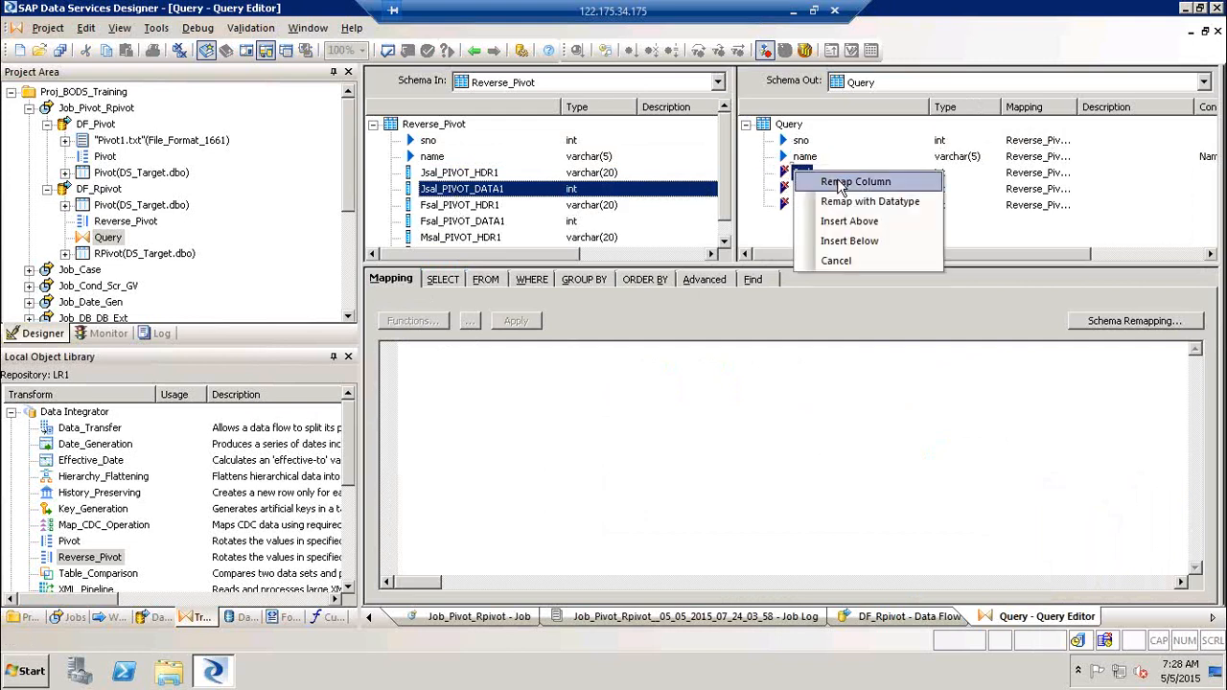
left_click(882, 173)
left_click_drag(468, 220, 798, 189)
left_click(855, 203)
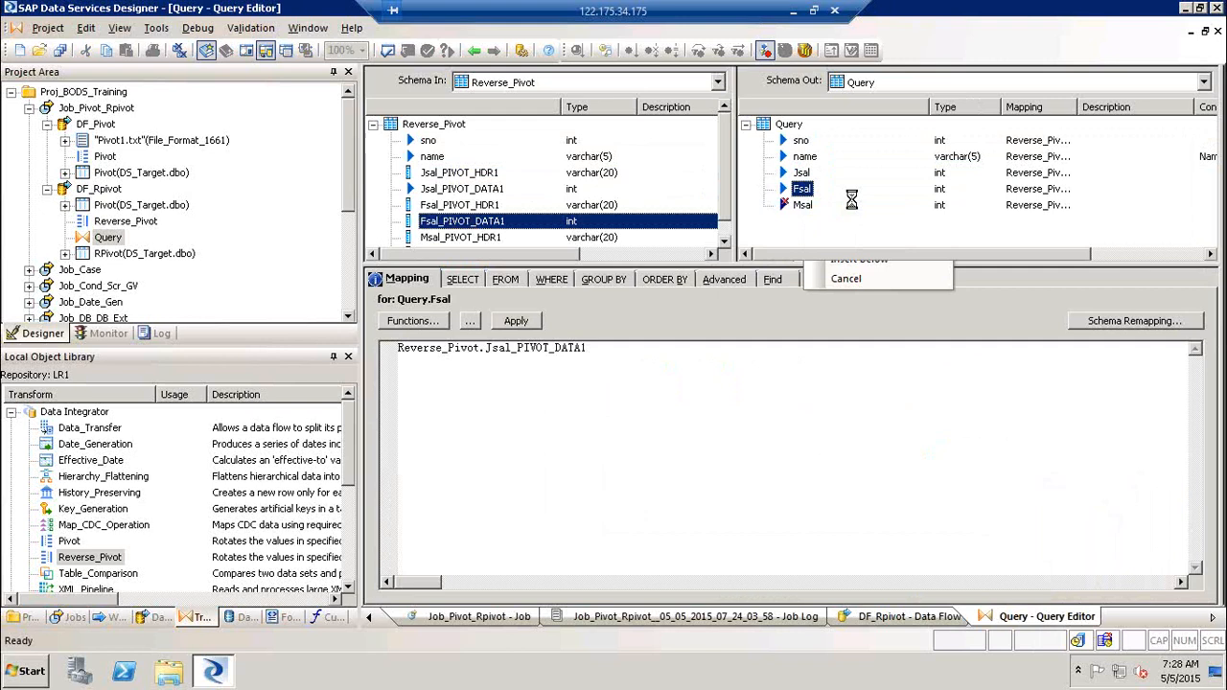
left_click(439, 240)
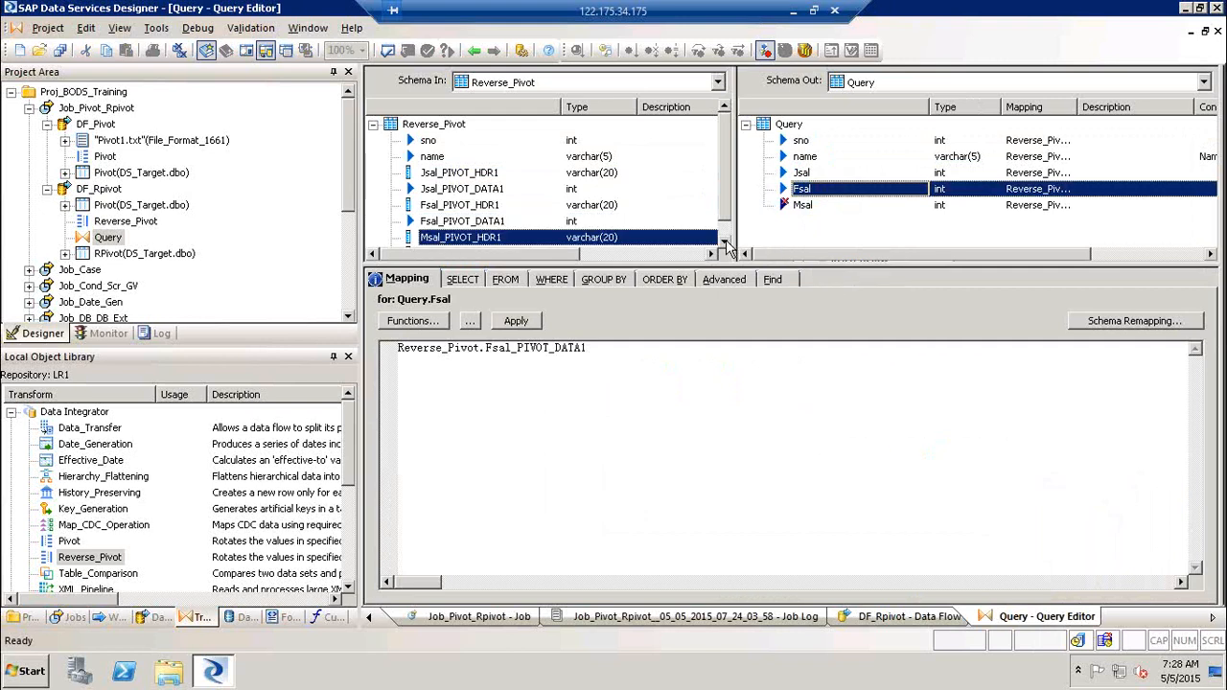
scroll(666, 249, "down", 1)
left_click_drag(489, 238, 800, 212)
left_click(739, 488)
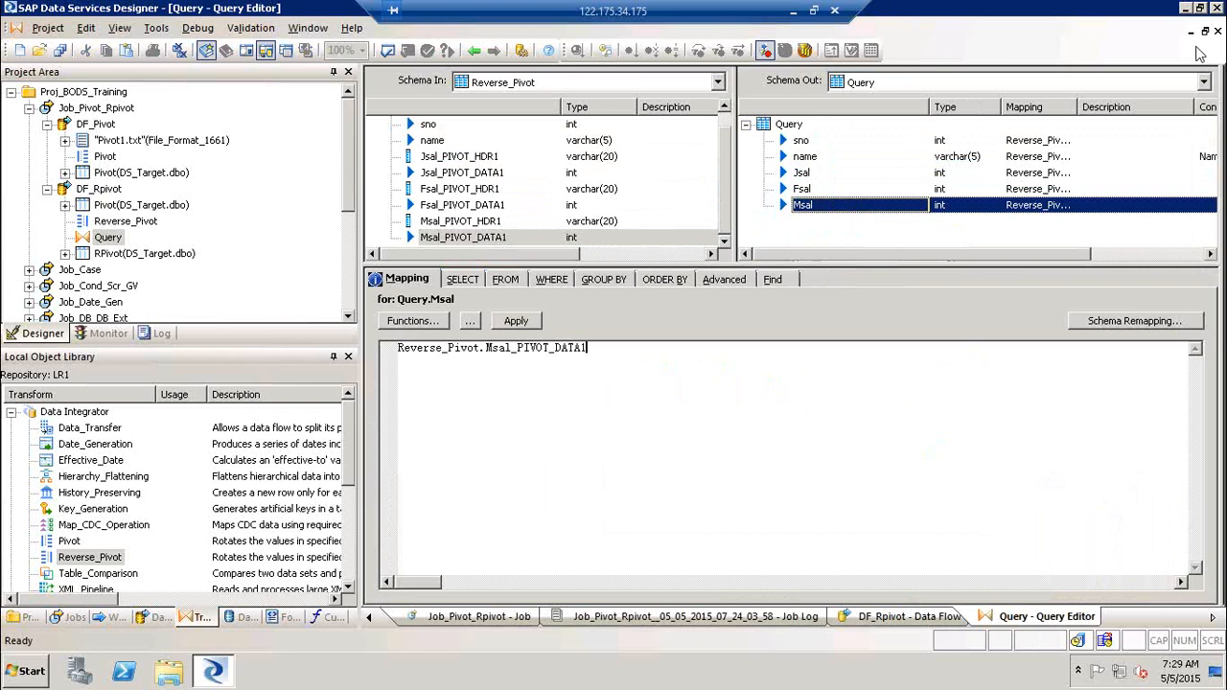
Step: Validate the Query mappings, return to DF_Rpivot and validate the whole data flow
left_click(387, 51)
left_click(941, 289)
left_click(471, 50)
left_click(407, 51)
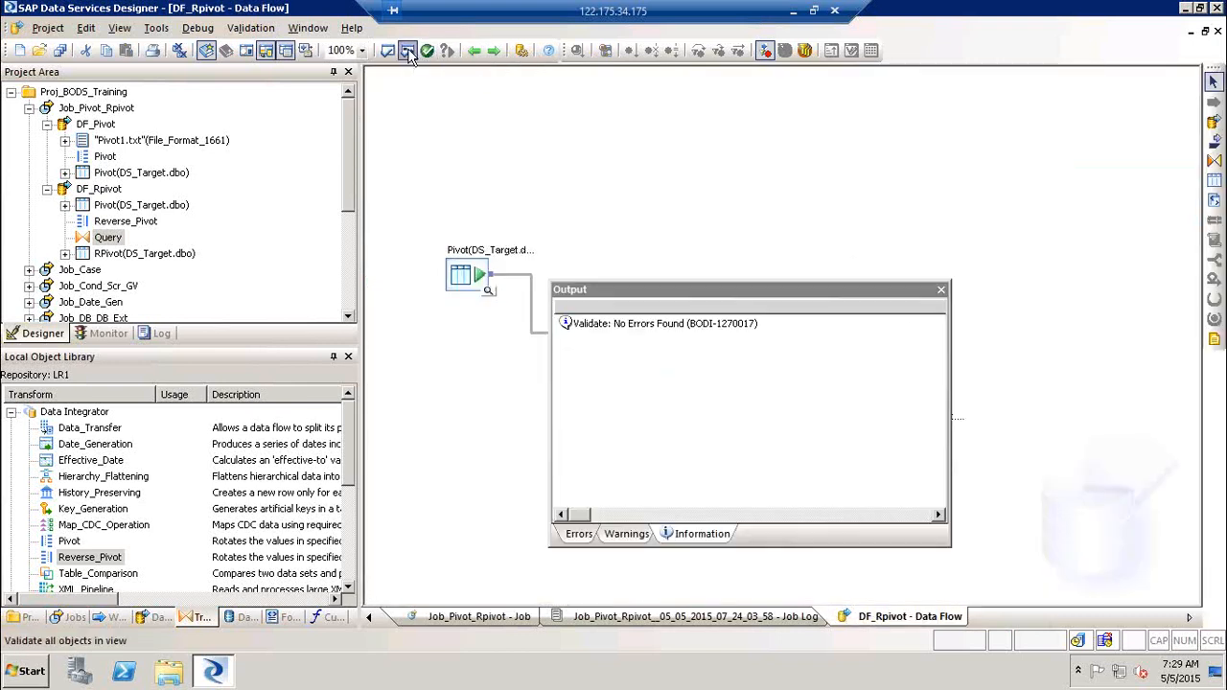
left_click(940, 289)
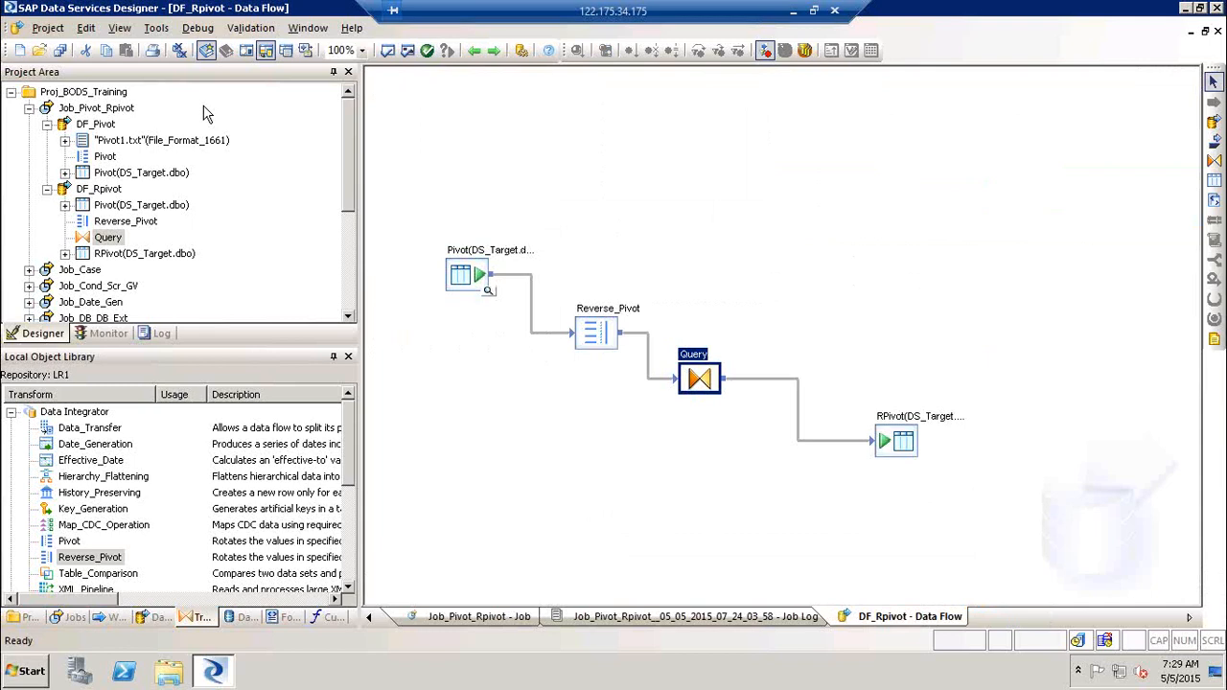
Step: Execute the job Job_Pivot_Rpivot
left_click(101, 109)
right_click(118, 108)
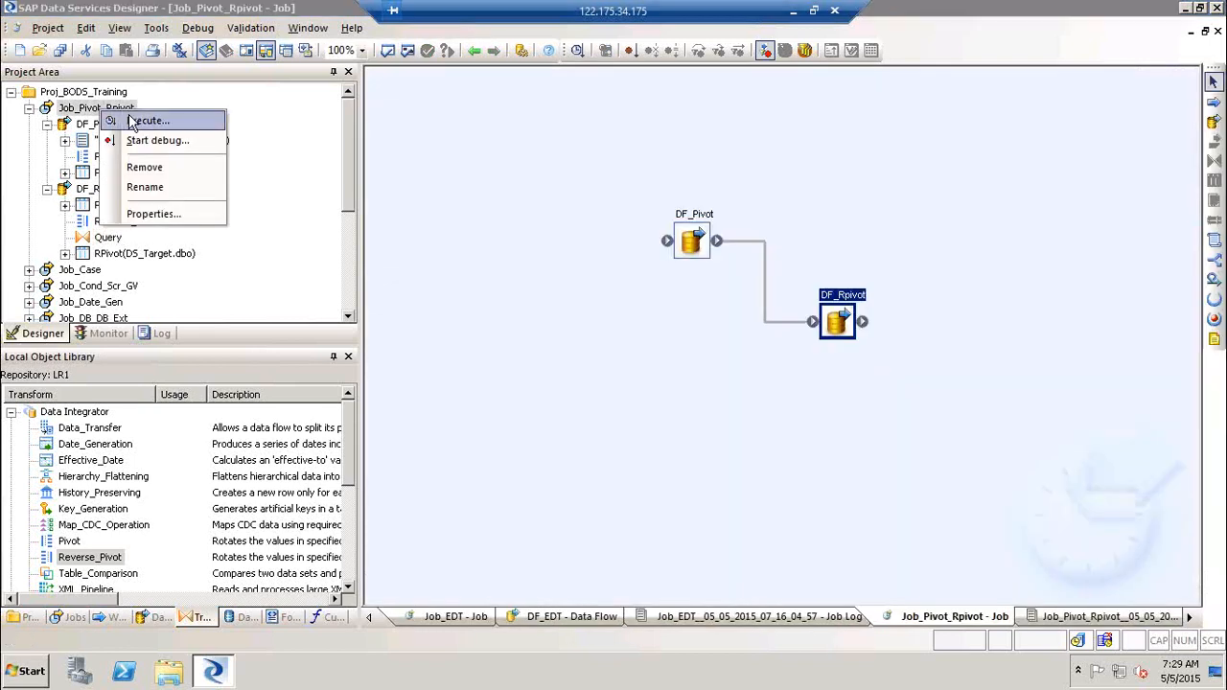
left_click(127, 115)
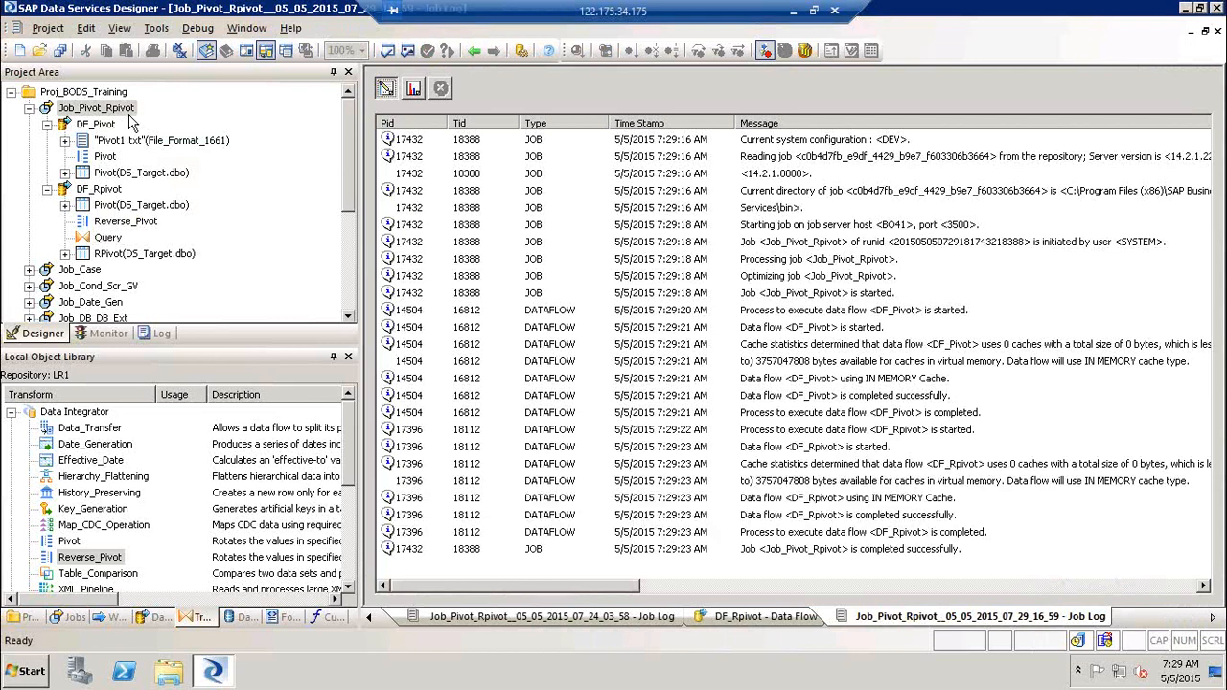
Step: Open DF_Pivot and view the data loaded into its Pivot target table
double_click(103, 126)
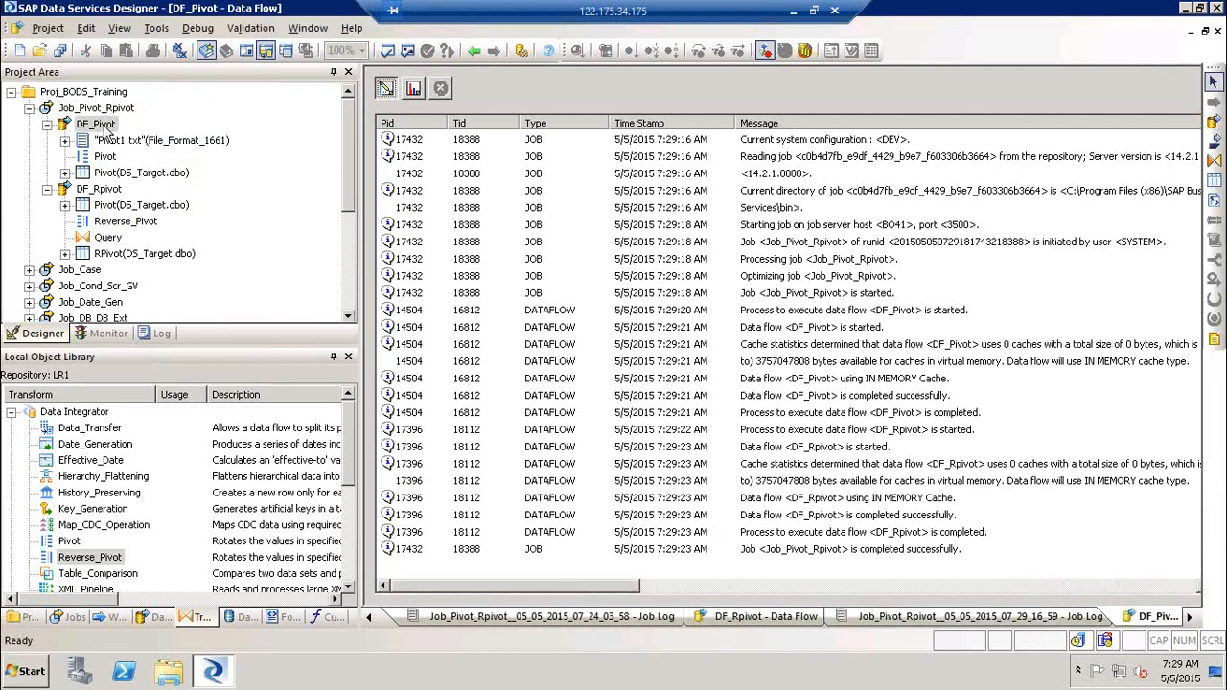
left_click(838, 336)
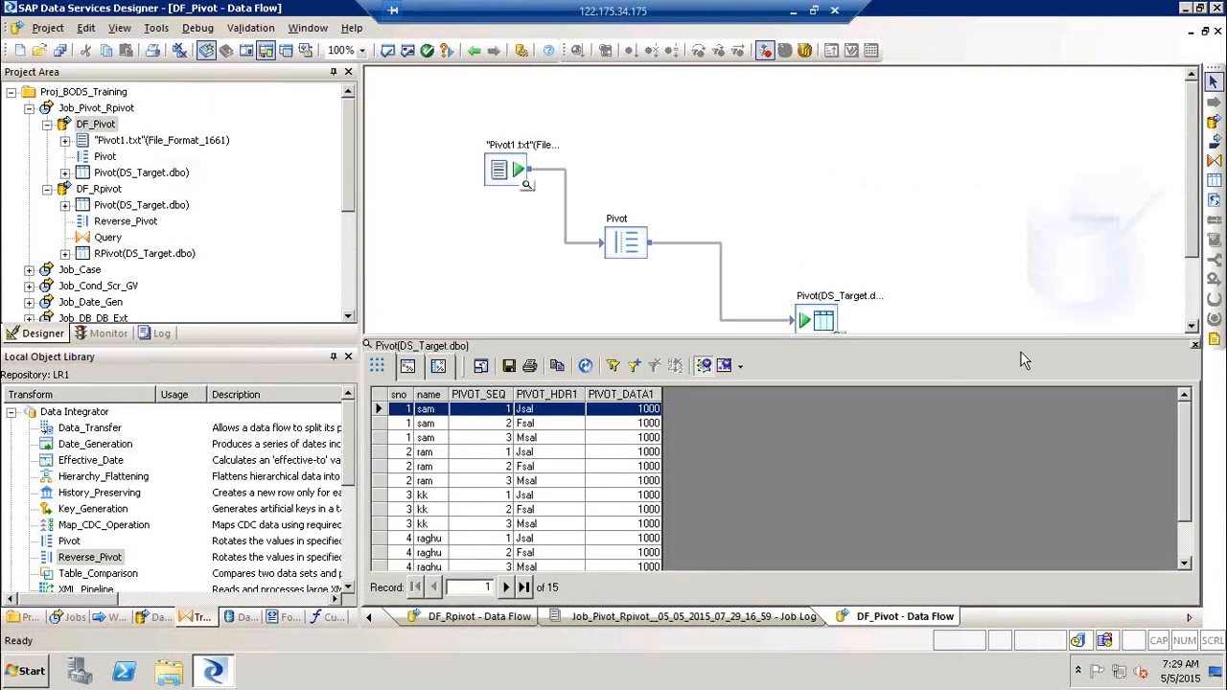
left_click(1194, 346)
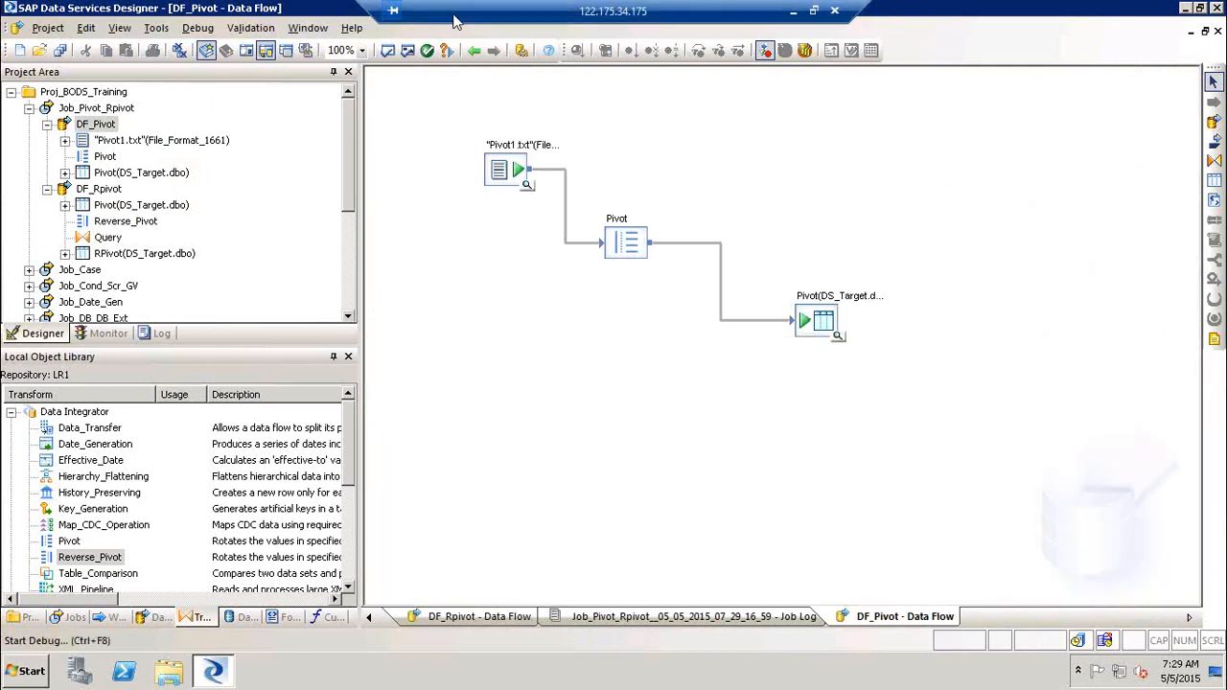
left_click(479, 53)
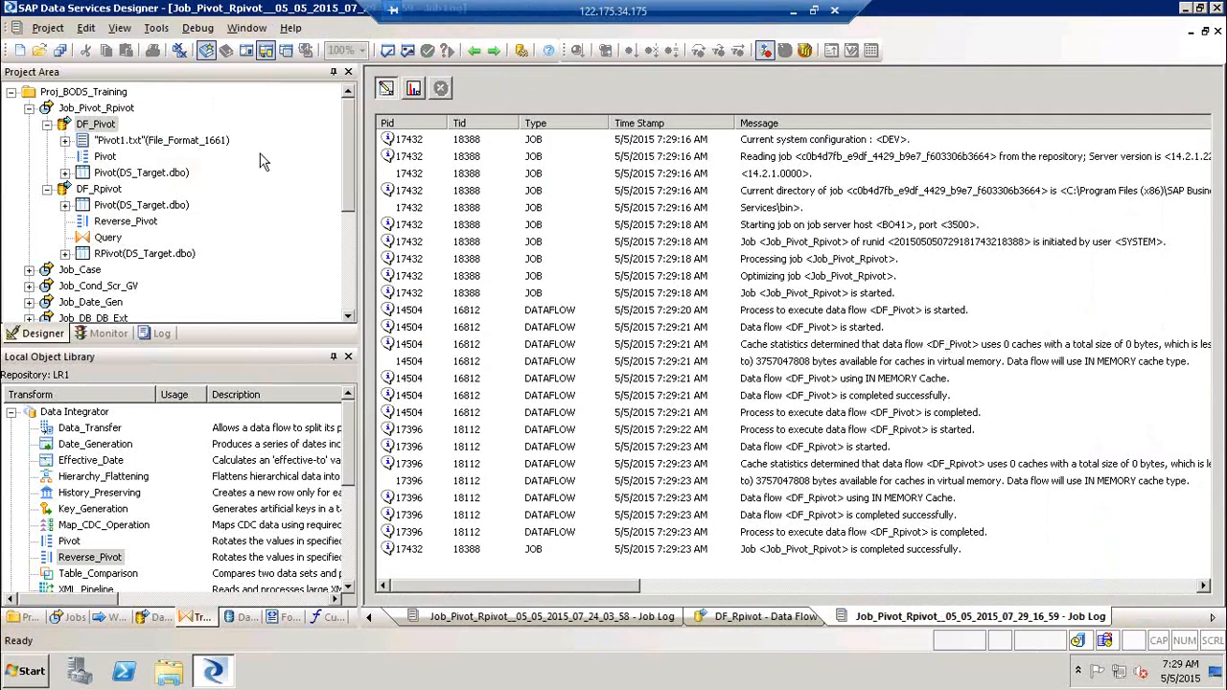
Step: Open DF_Rpivot and view the data loaded into the RPivot target table
left_click(108, 192)
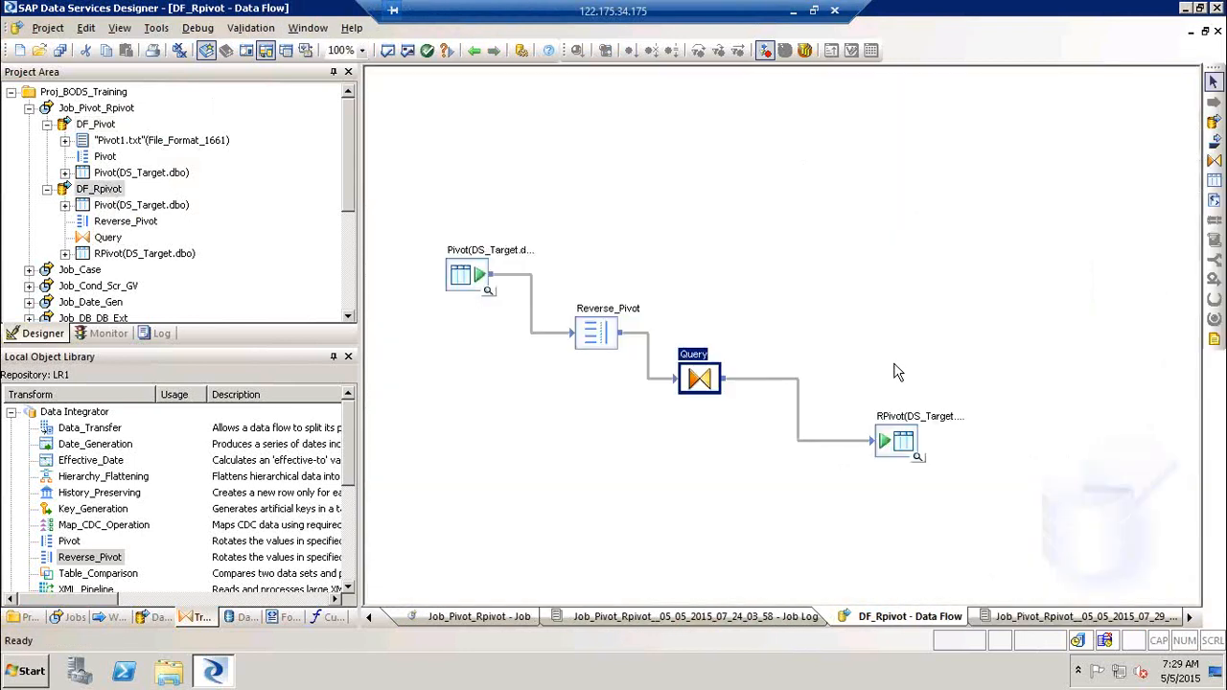
left_click(917, 459)
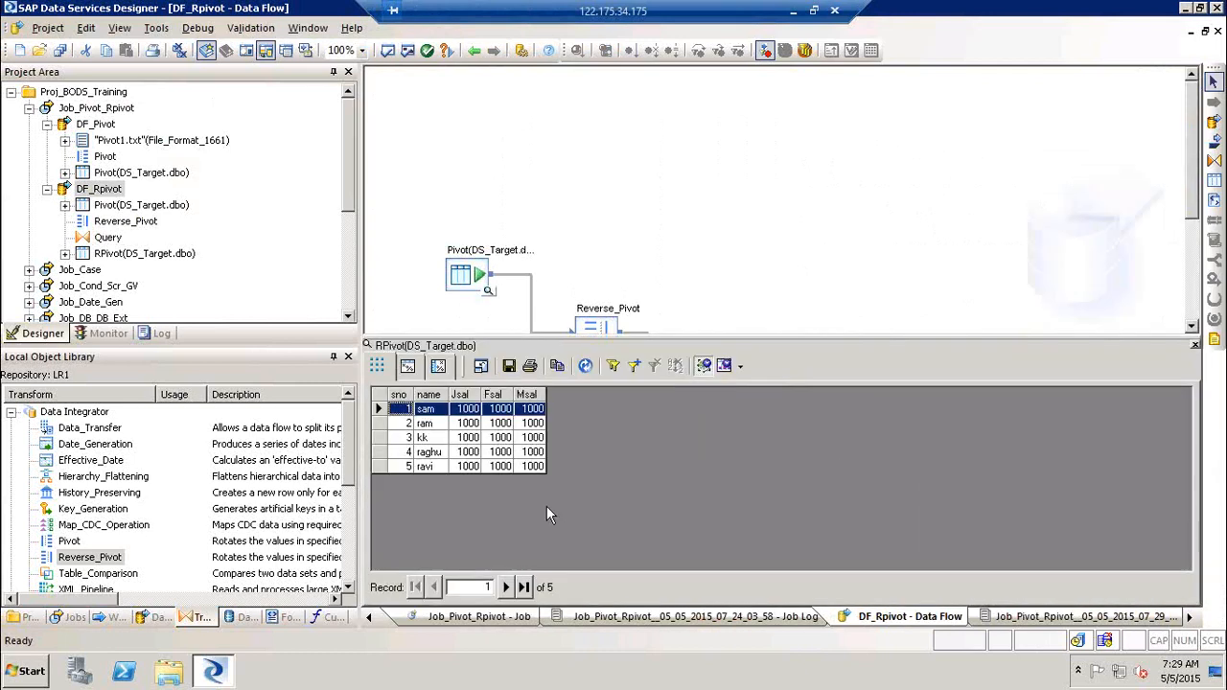
left_click(1195, 347)
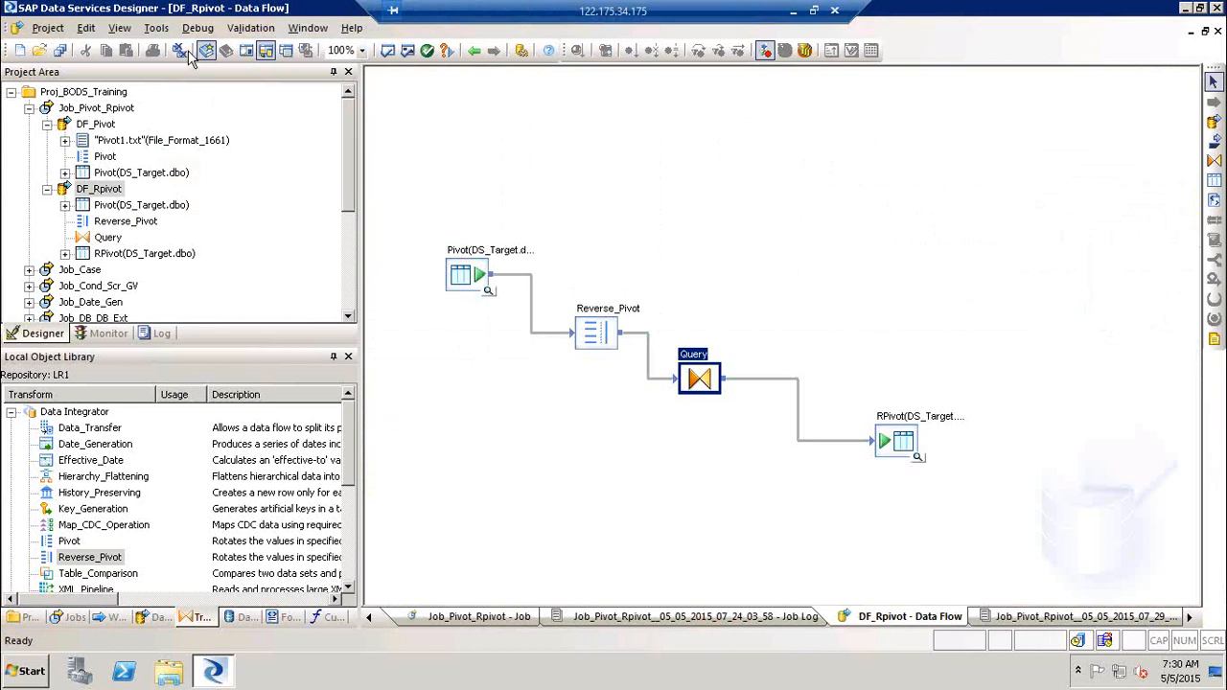
Step: Highlight the Data_Transfer, Date_Generation, Effective_Date, Pivot and Reverse_Pivot transforms together and enlarge the object library
left_click(30, 109)
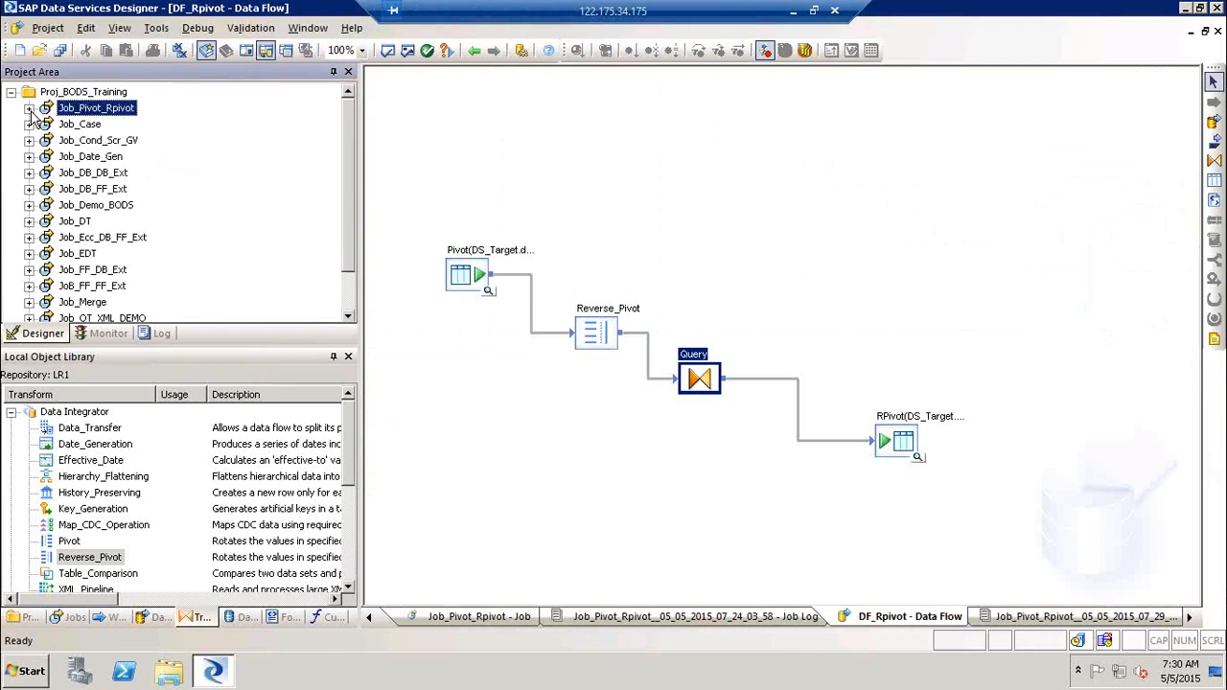
left_click(108, 431)
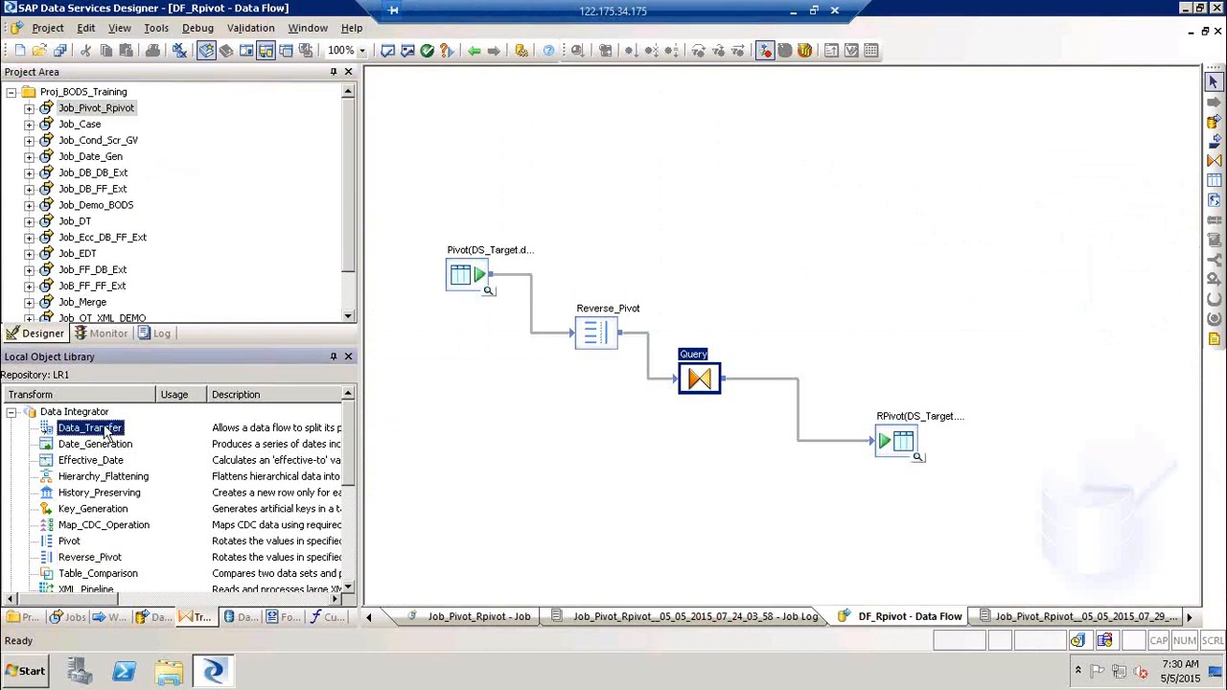
left_click(119, 449, "ctrl")
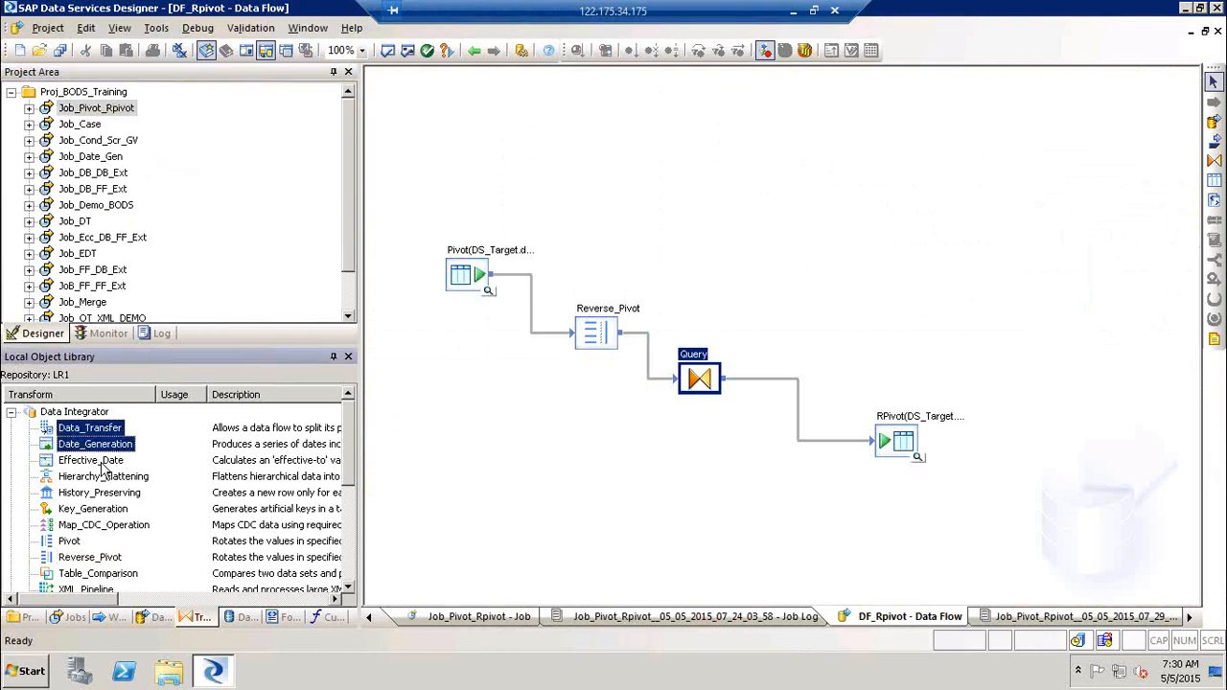
left_click(102, 463, "ctrl")
left_click(71, 542, "ctrl")
left_click(74, 558, "ctrl")
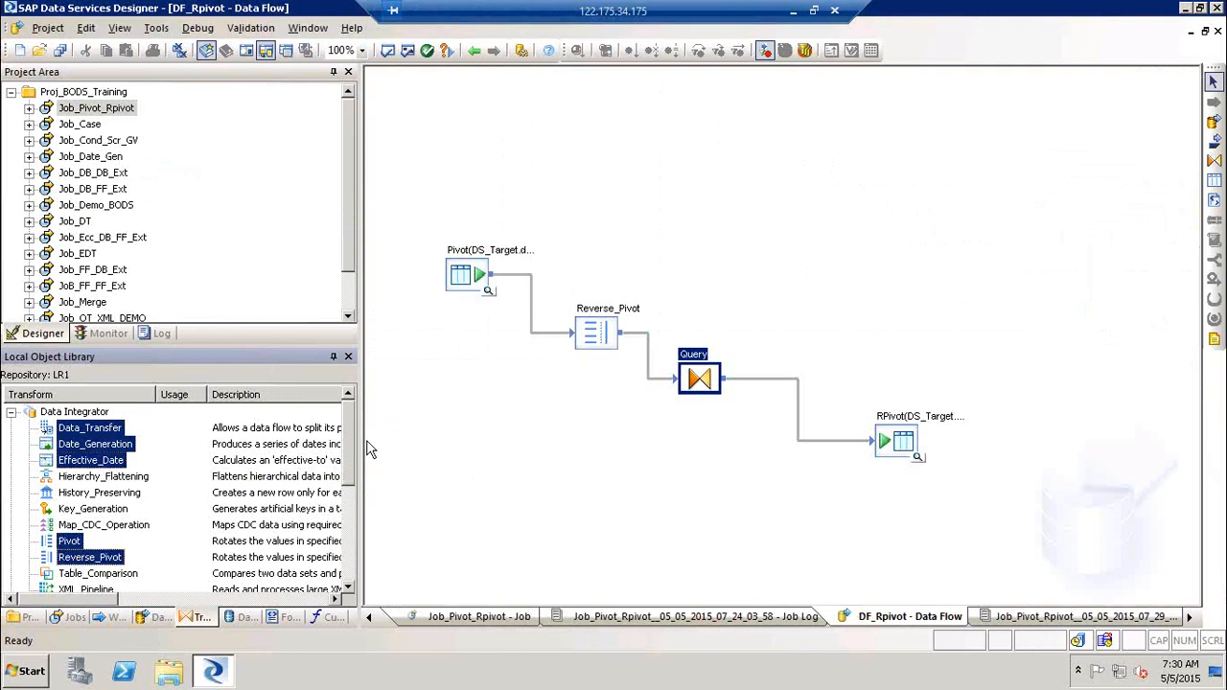
left_click_drag(296, 344, 293, 289)
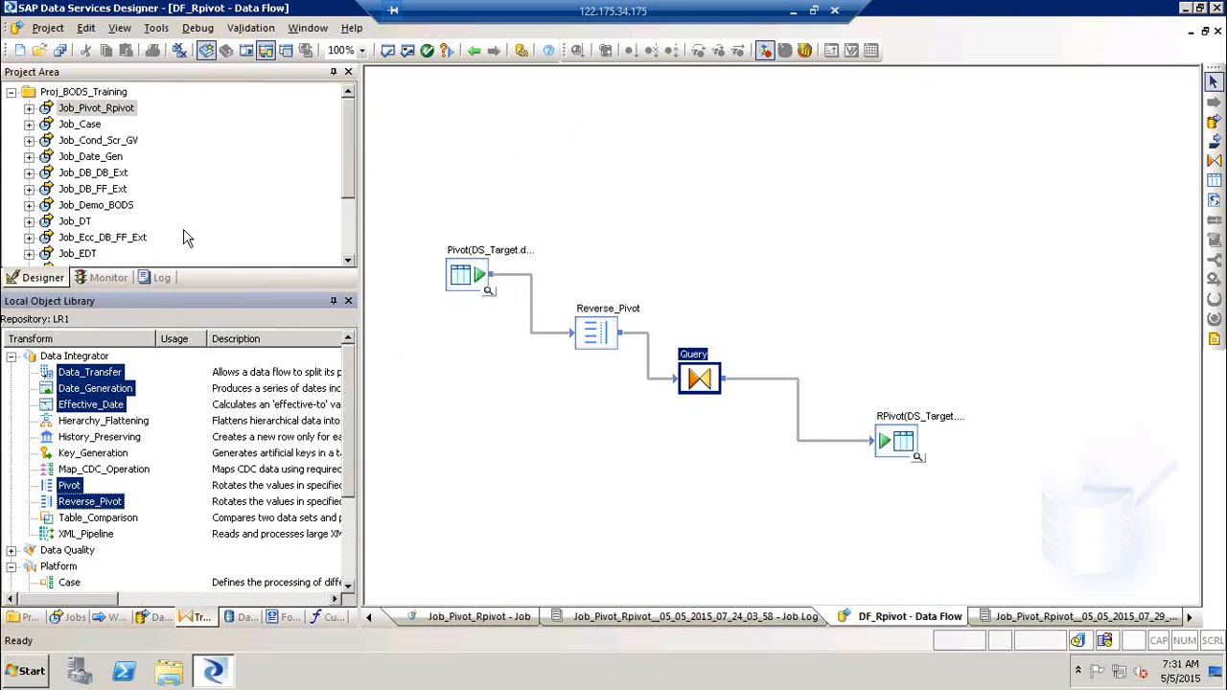
Step: Open DF_Pivot under Job_Pivot_Rpivot, view the Pivot1.txt source data and close the data view
left_click(29, 108)
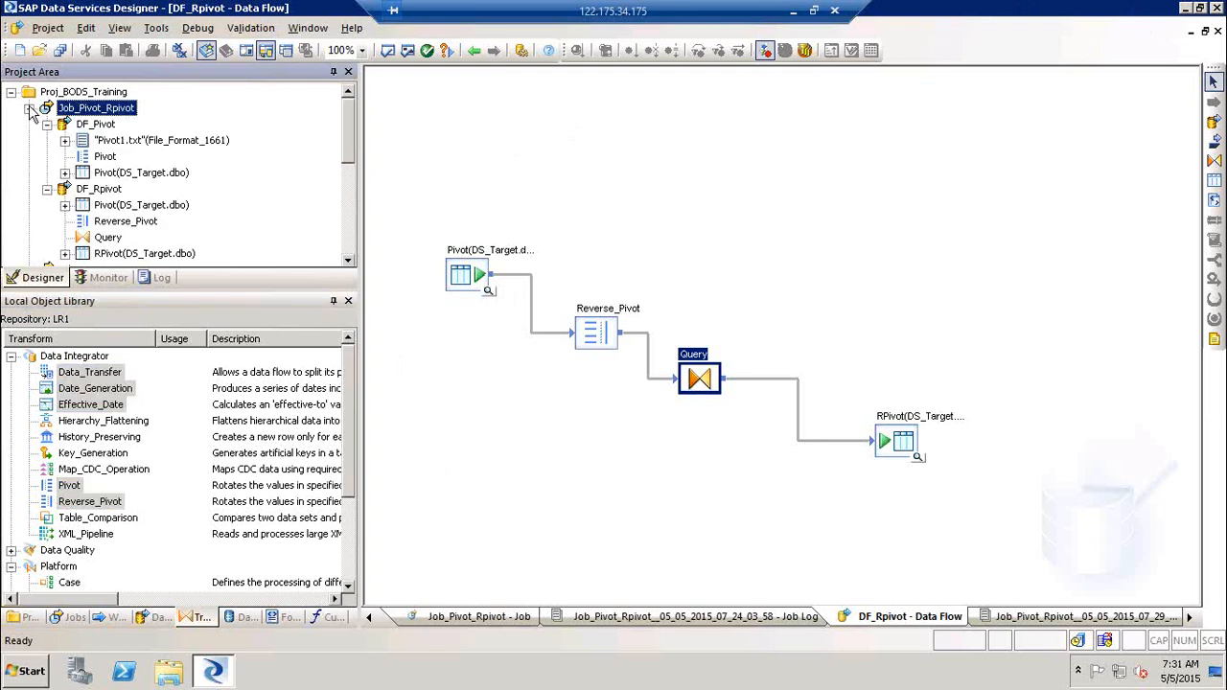
left_click(97, 123)
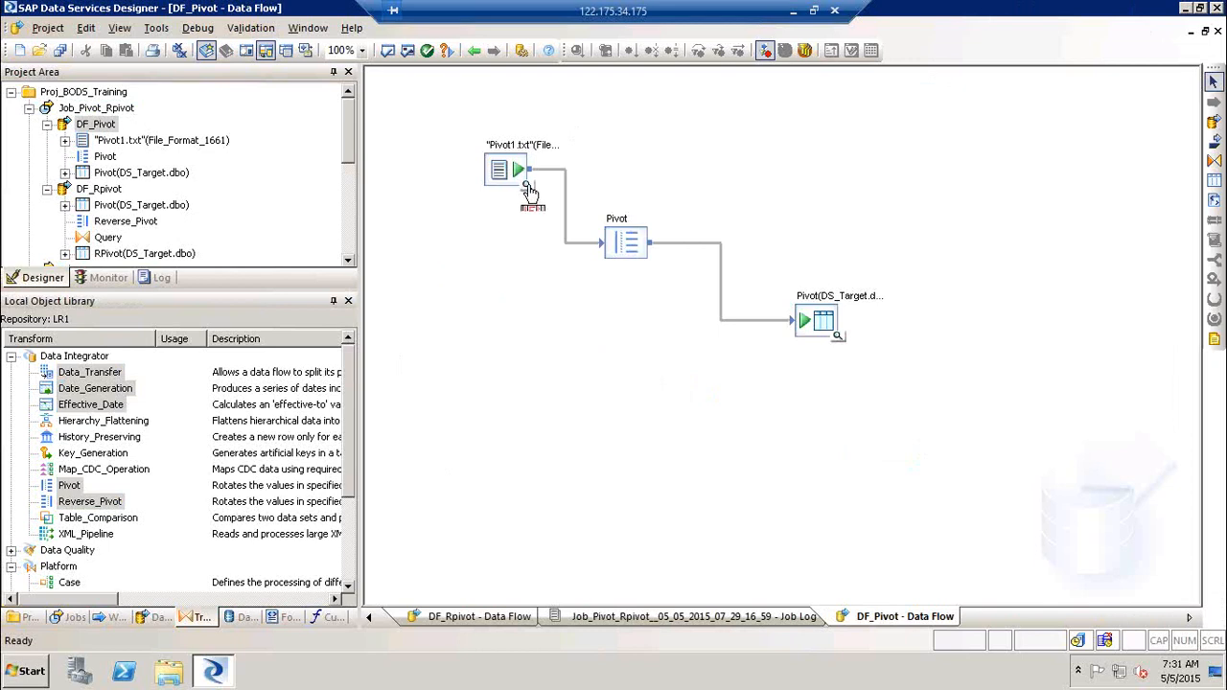
left_click(526, 185)
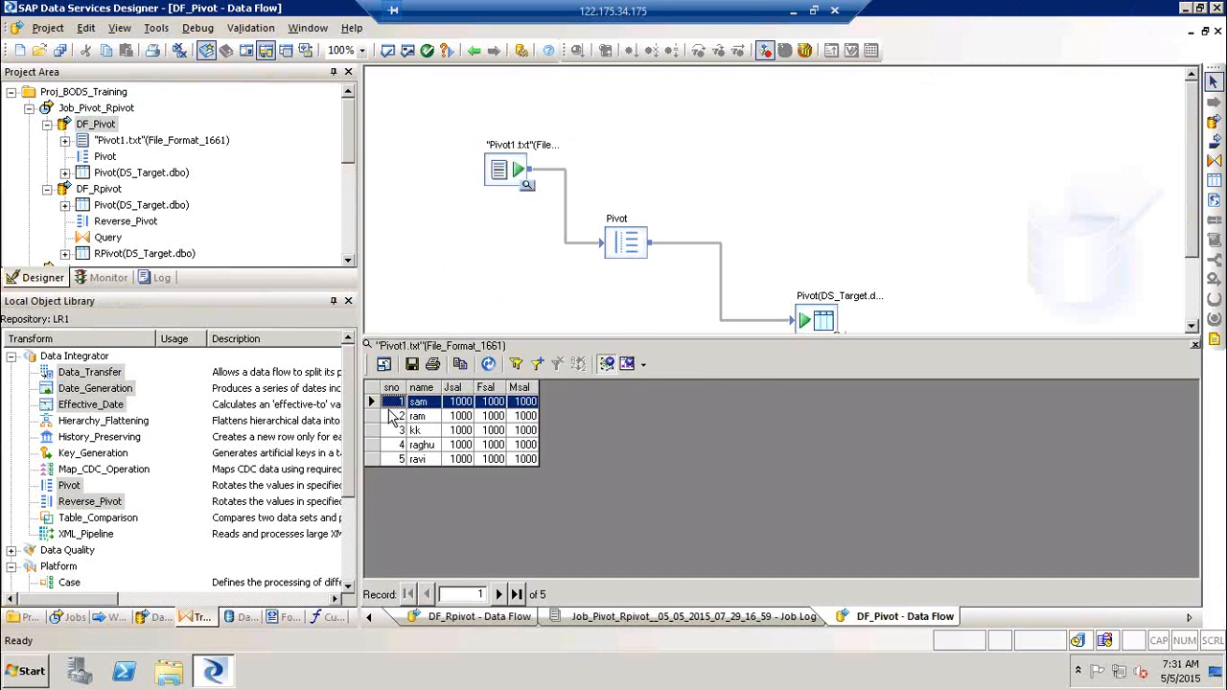
left_click(1193, 346)
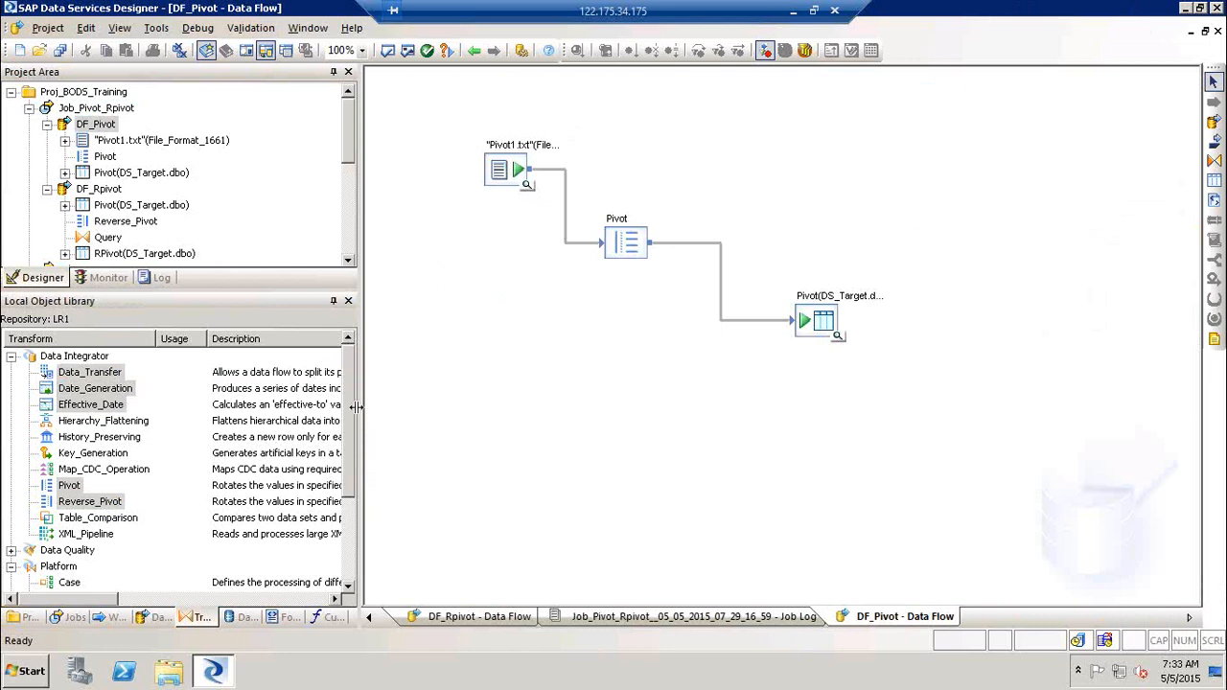
Step: Review the Date_Generation and Effective_Date transforms in the Data Integrator group
scroll(351, 433, "down", 2)
scroll(351, 433, "up", 1)
scroll(351, 430, "up", 1)
left_click(119, 405)
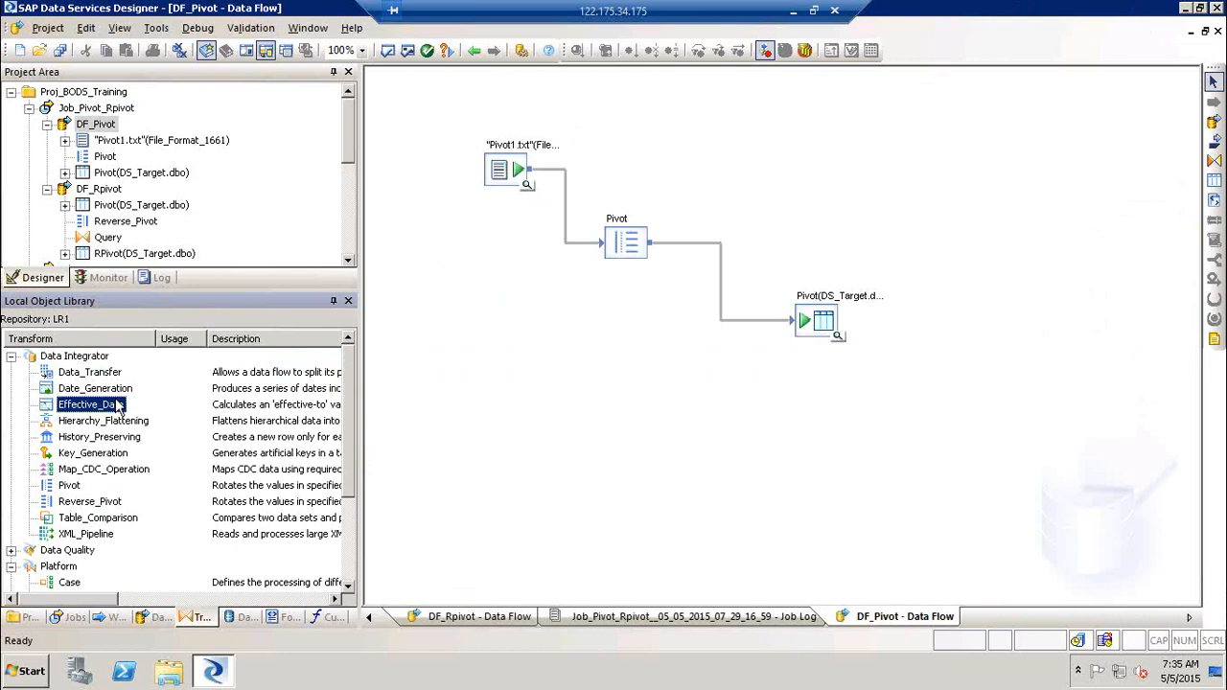
left_click(109, 391)
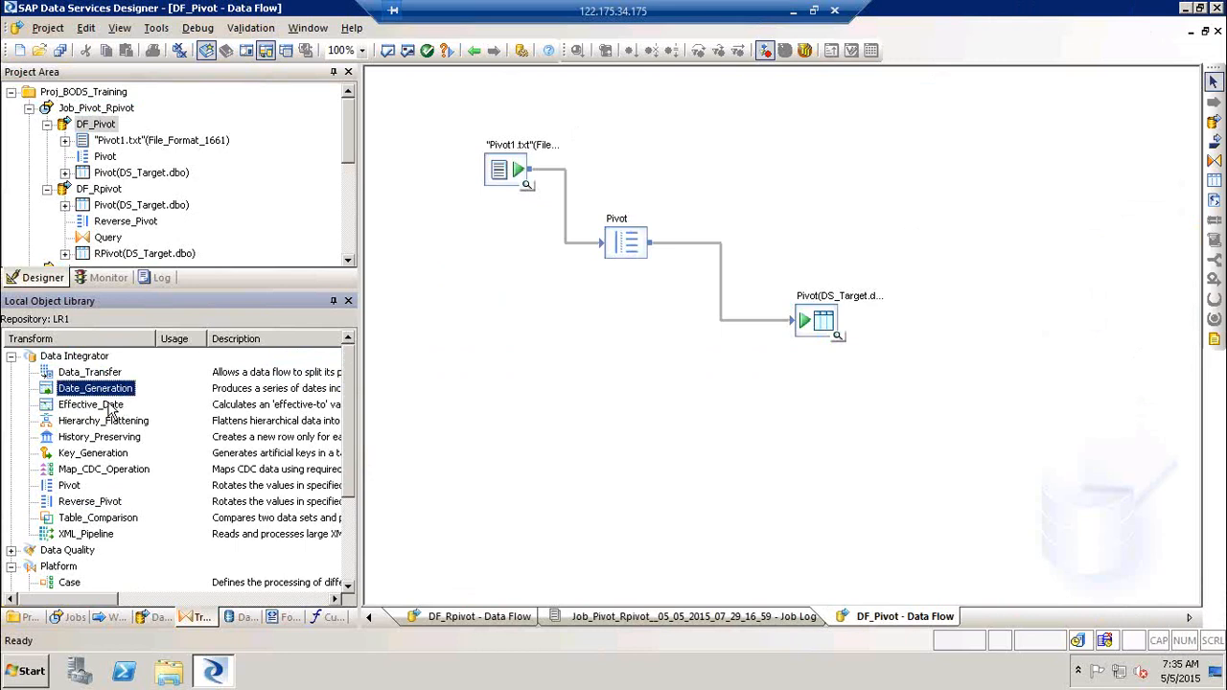
left_click(111, 406)
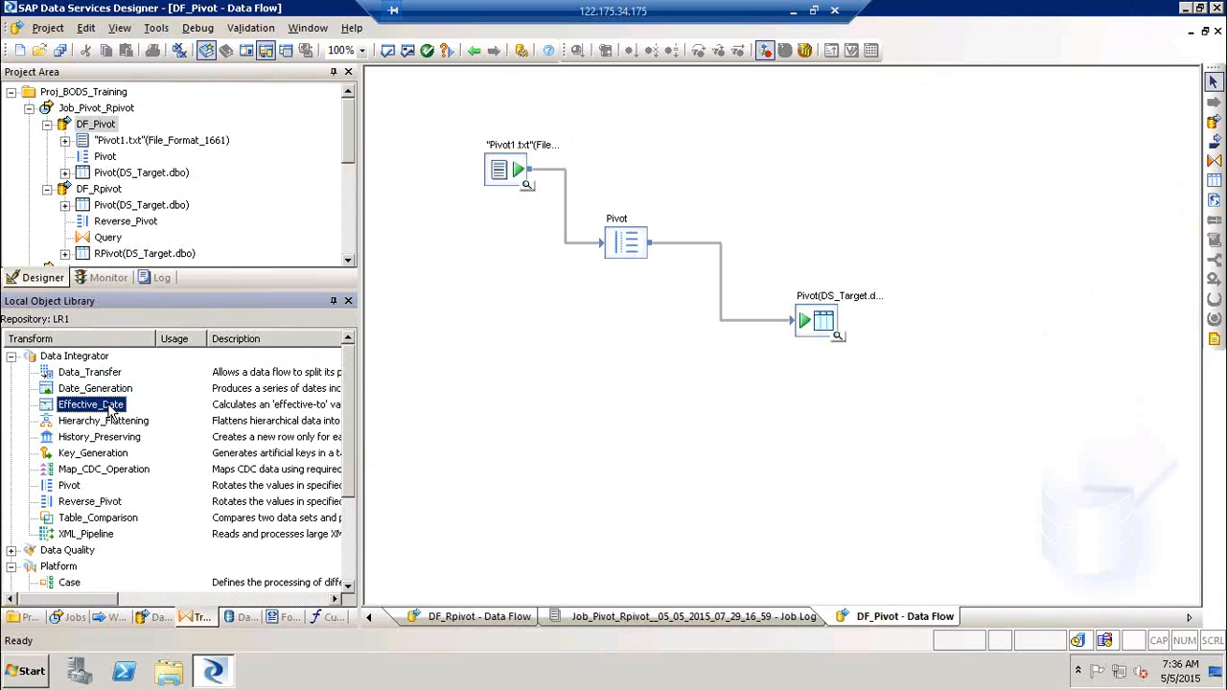
Step: Collapse the Data Integrator group to review the Platform transforms, and expand Data Integrator again
left_click(11, 356)
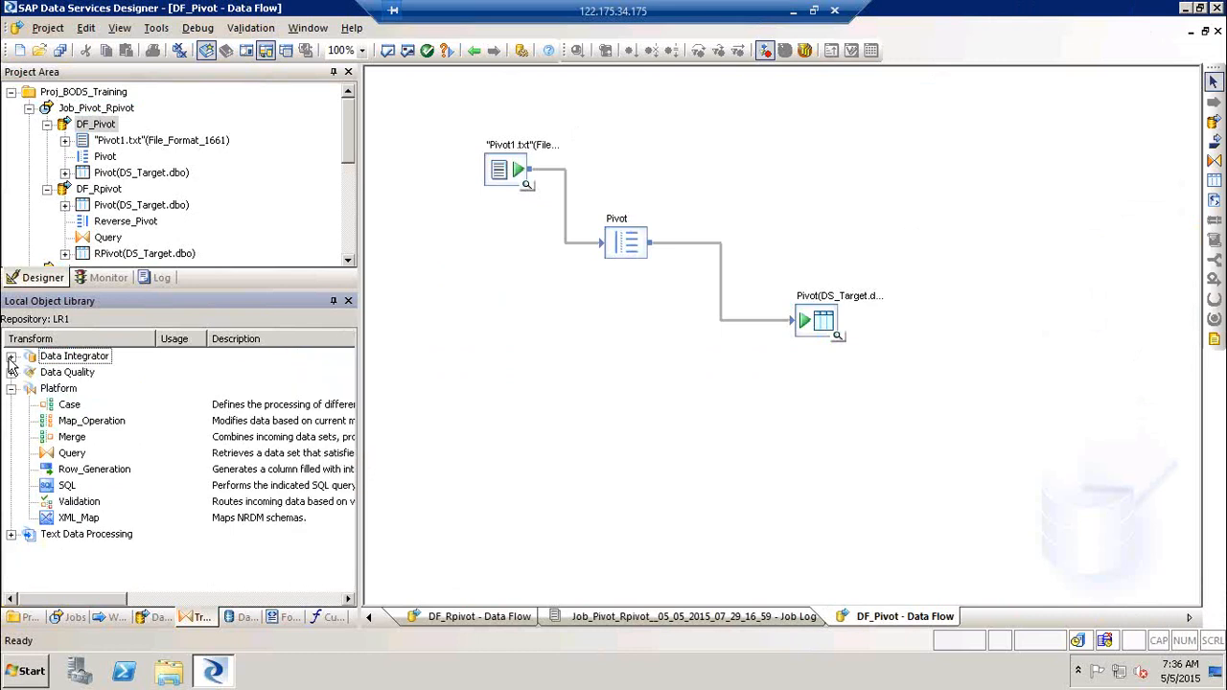
left_click(63, 391)
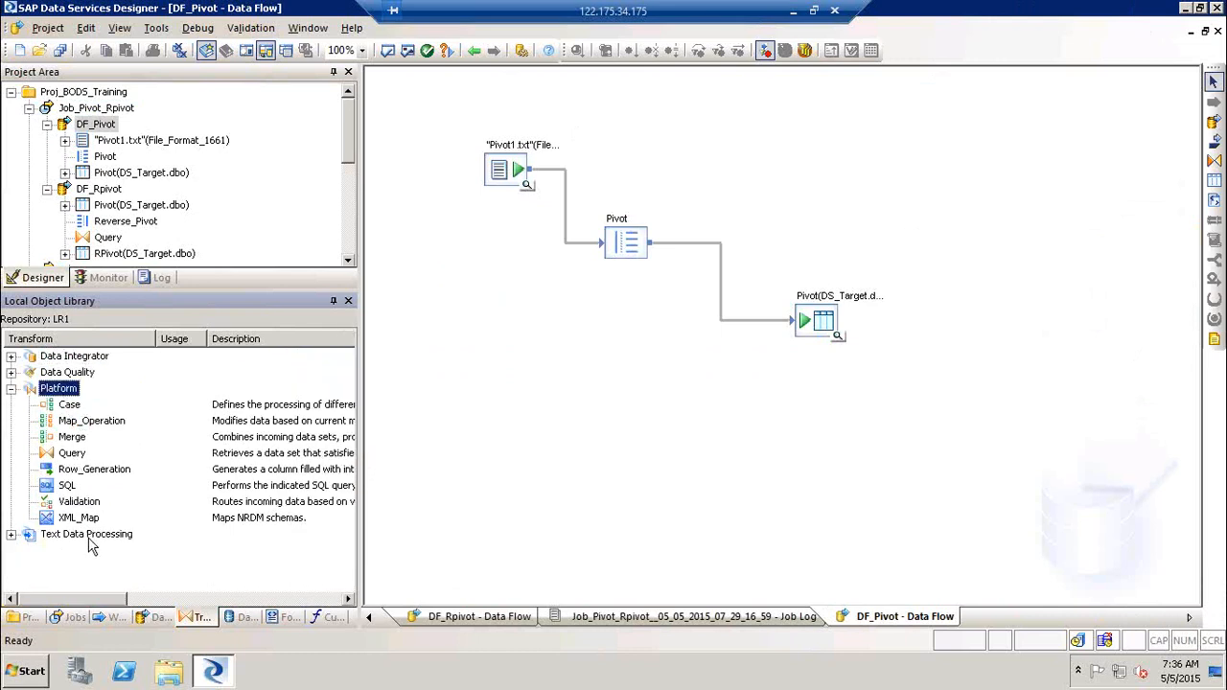
left_click(11, 355)
left_click(77, 358)
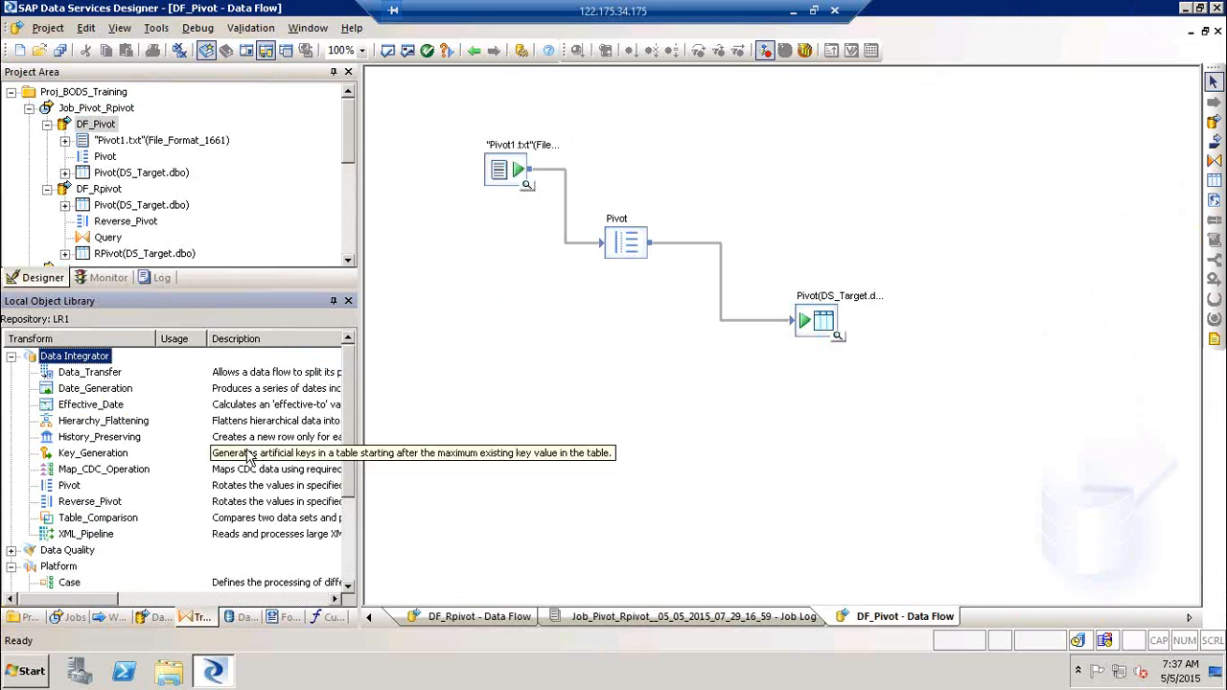
Step: Review the Hierarchy_Flattening, History_Preserving and Key_Generation transforms and clear the selection
left_click(113, 423)
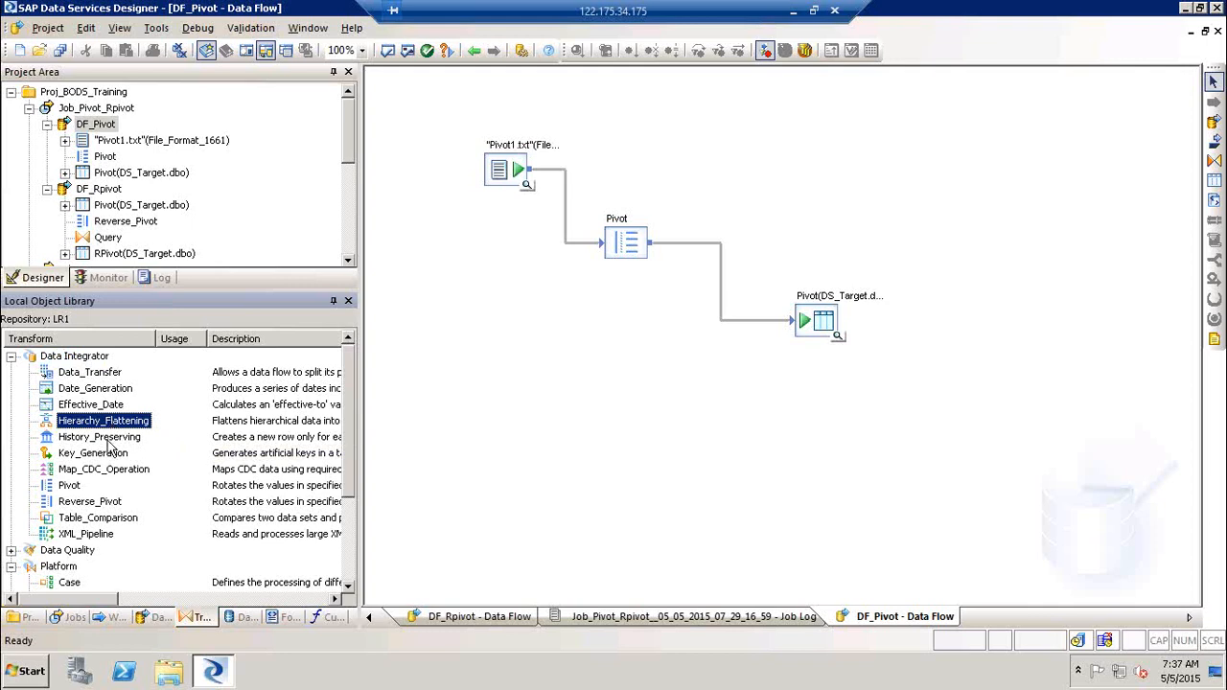
left_click(107, 438)
left_click(108, 454)
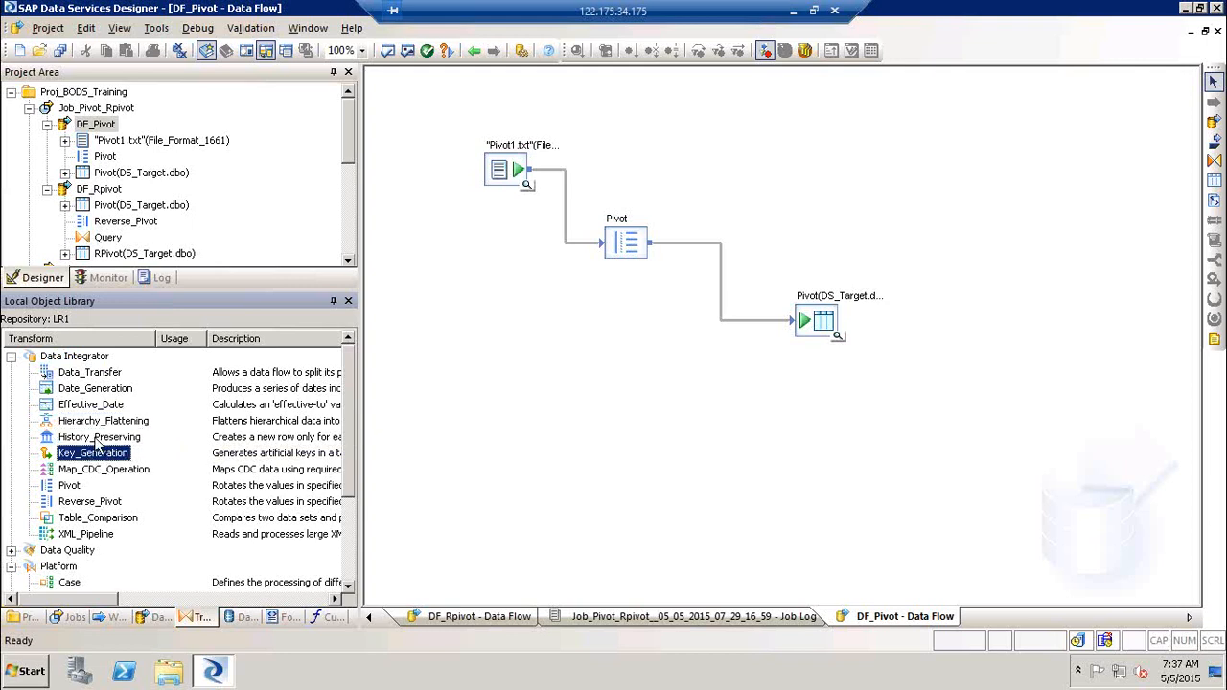
left_click(99, 423, "ctrl")
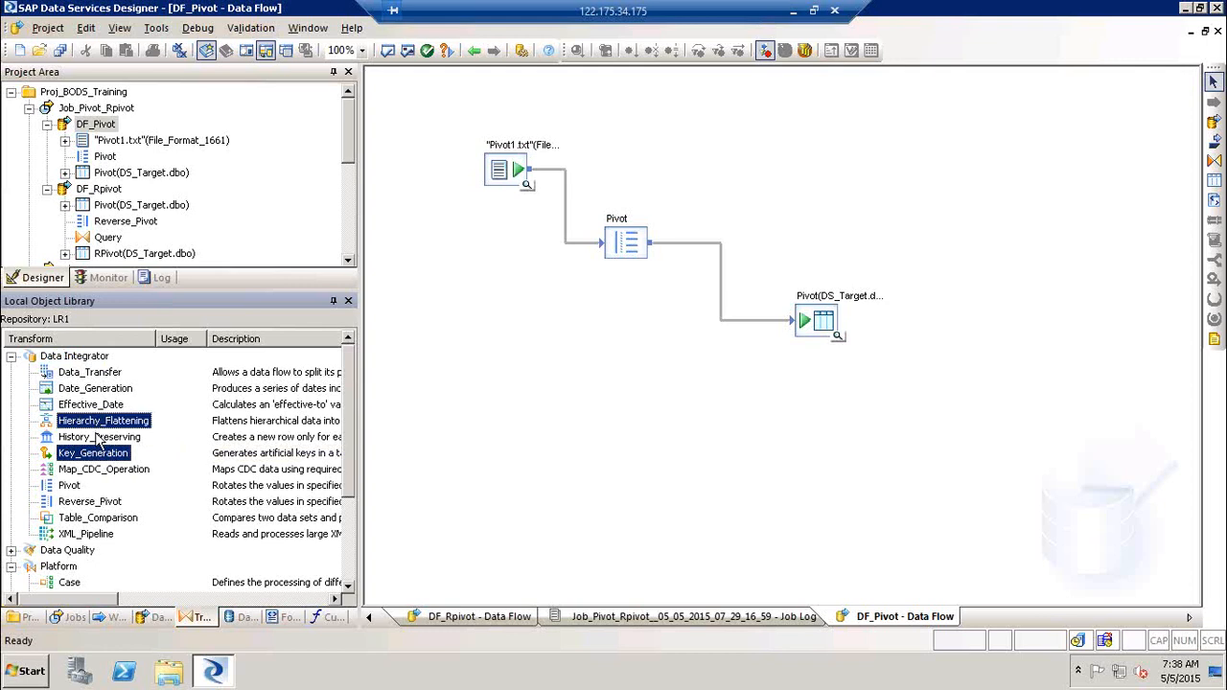
left_click(202, 415)
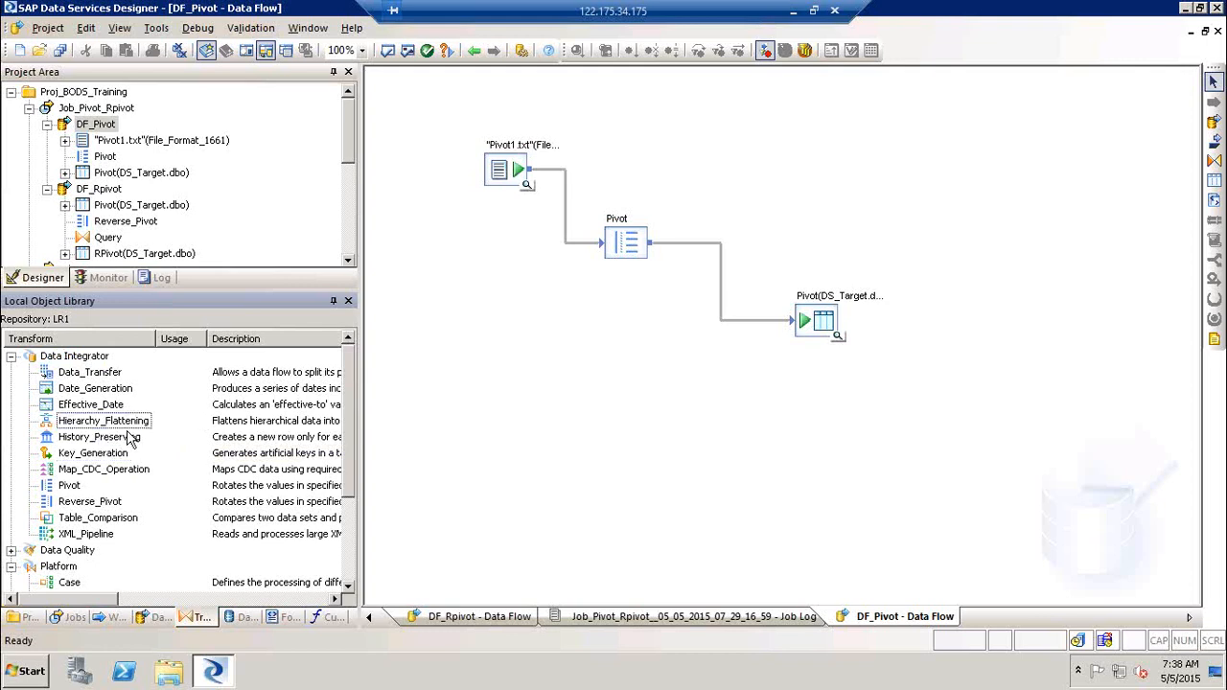
Step: Highlight History_Preserving, Key_Generation, Table_Comparison, Map_Operation and Query together across the Data Integrator and Platform groups
left_click(113, 438)
left_click(110, 453, "ctrl")
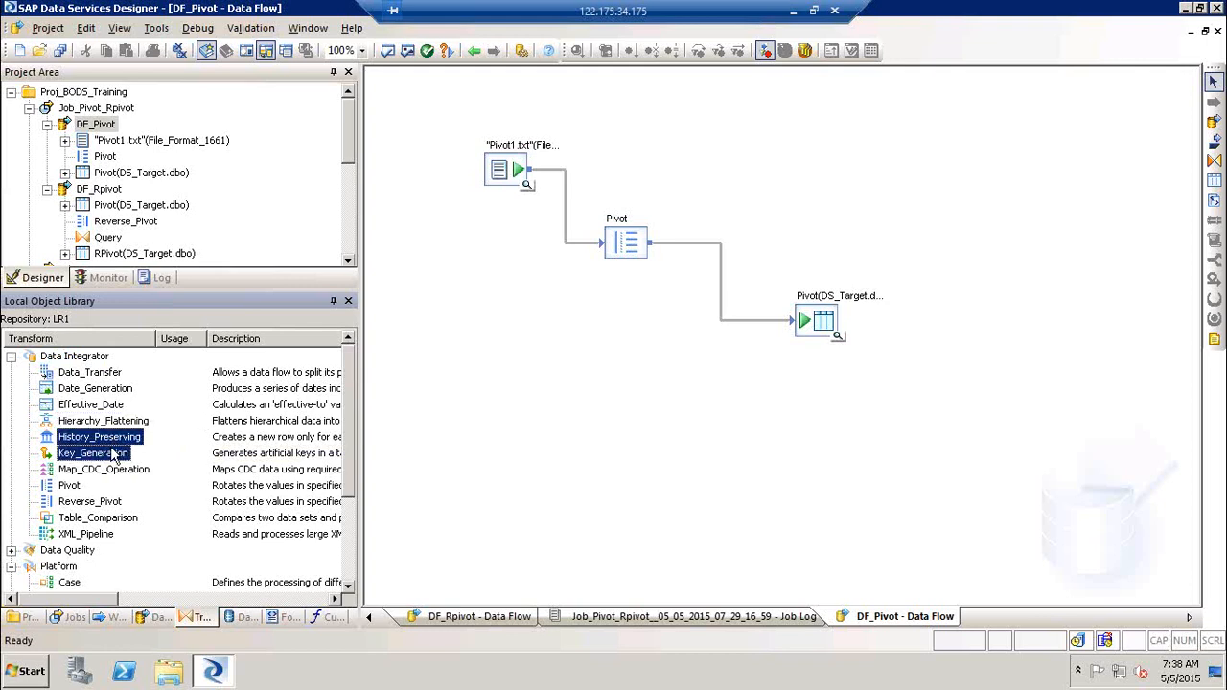
left_click(101, 518, "ctrl")
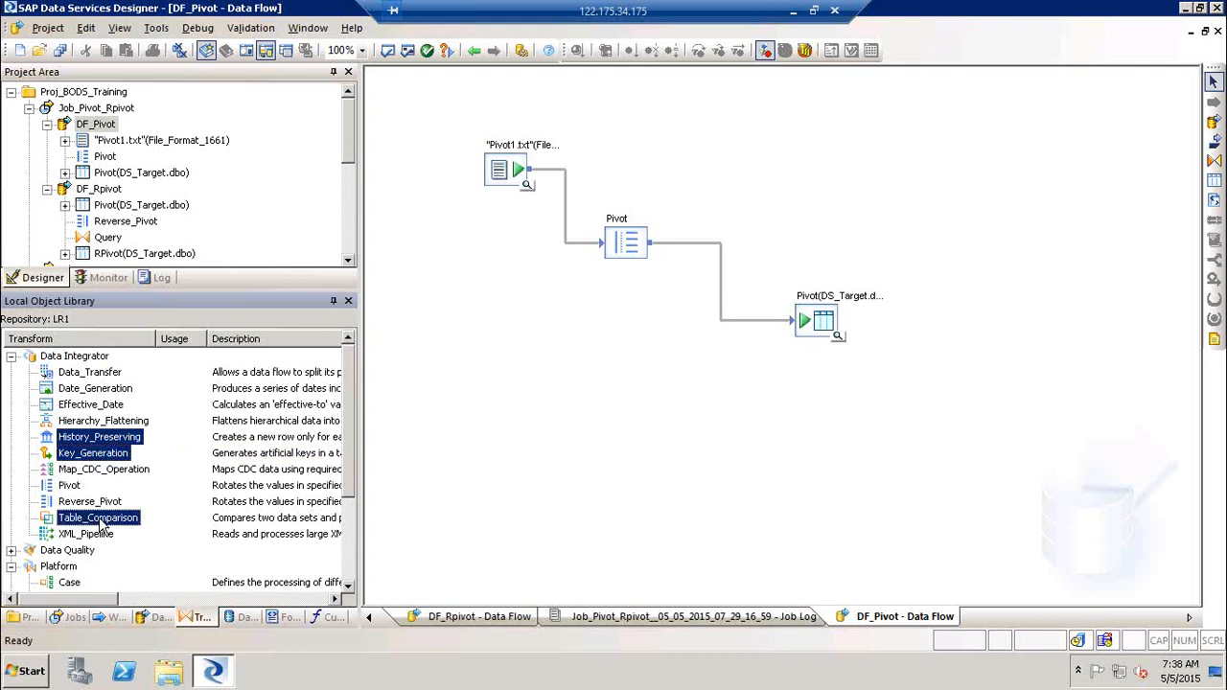
left_click(349, 588)
left_click(349, 589)
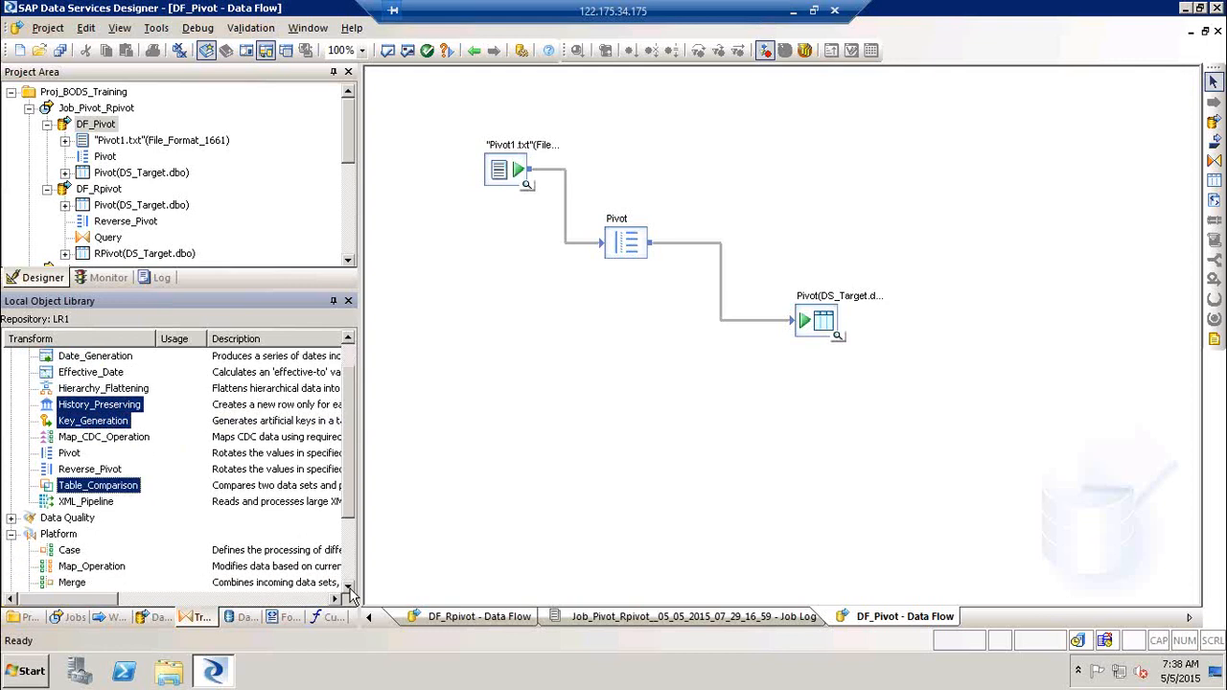
left_click(88, 566, "ctrl")
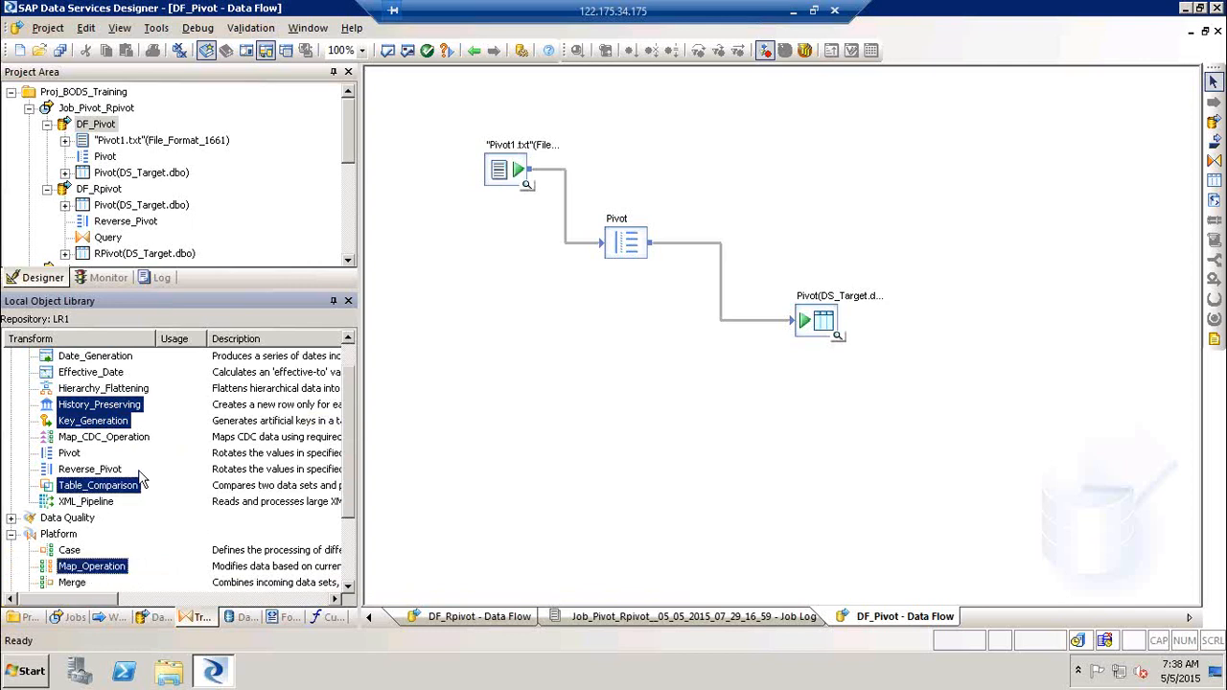
left_click(348, 588)
left_click(349, 589)
left_click(72, 566, "ctrl")
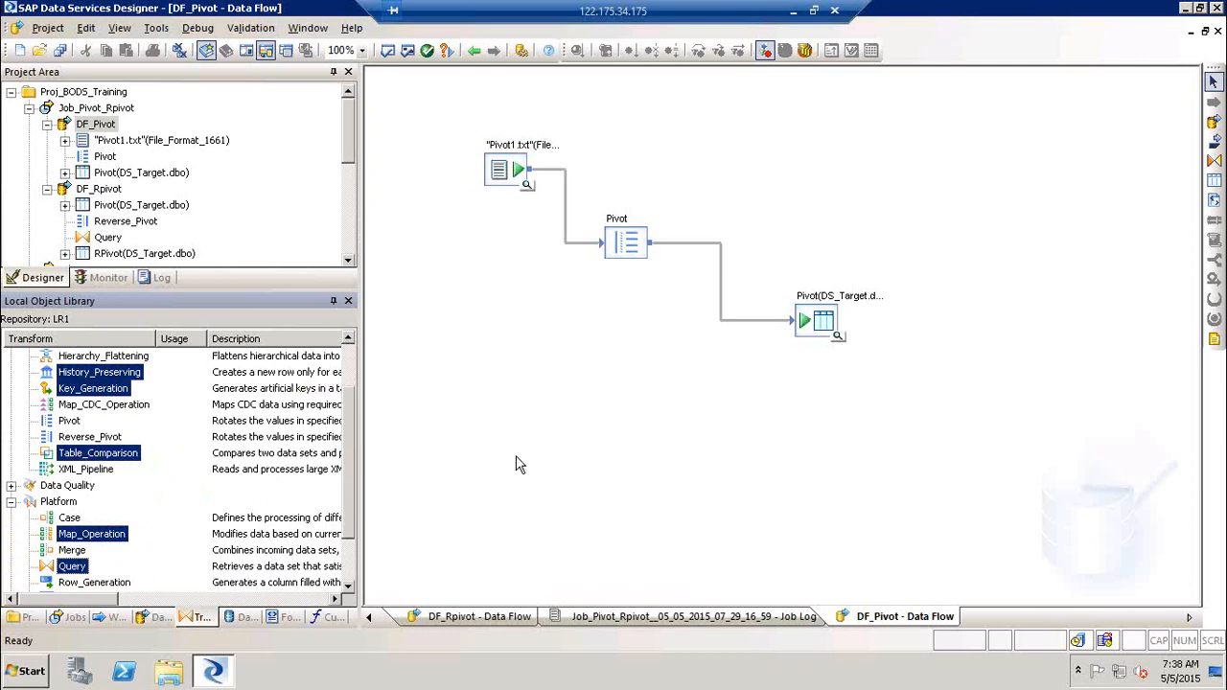
left_click(354, 438)
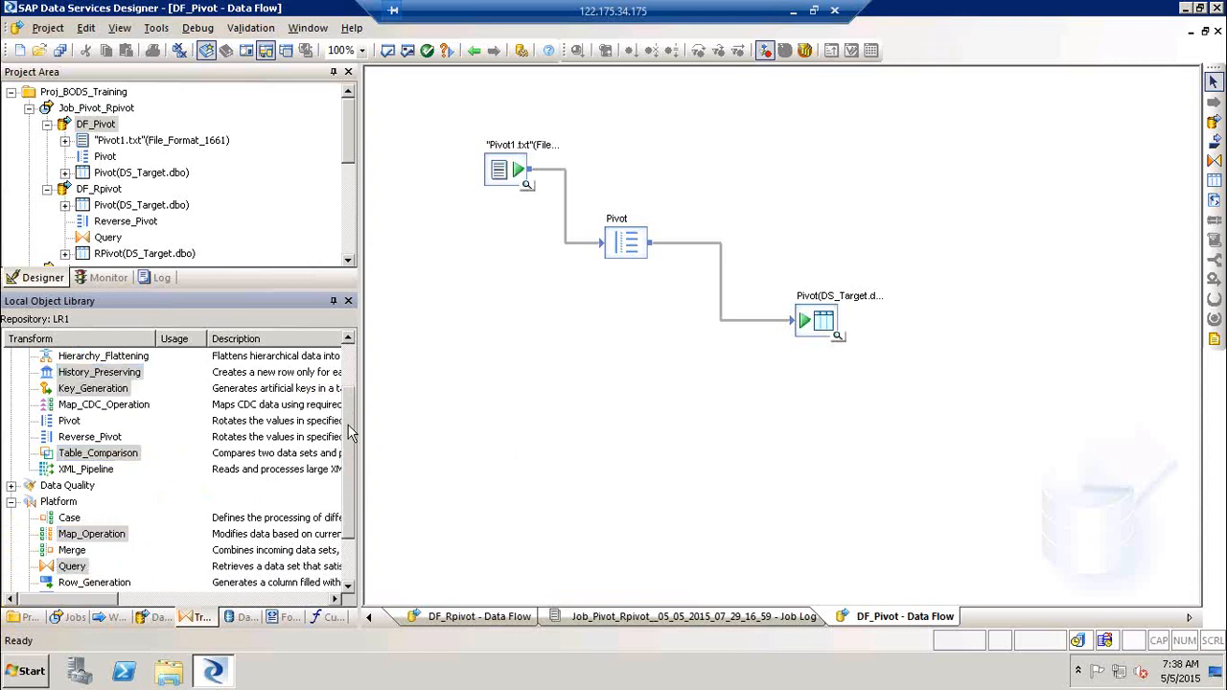
scroll(350, 408, "up", 1)
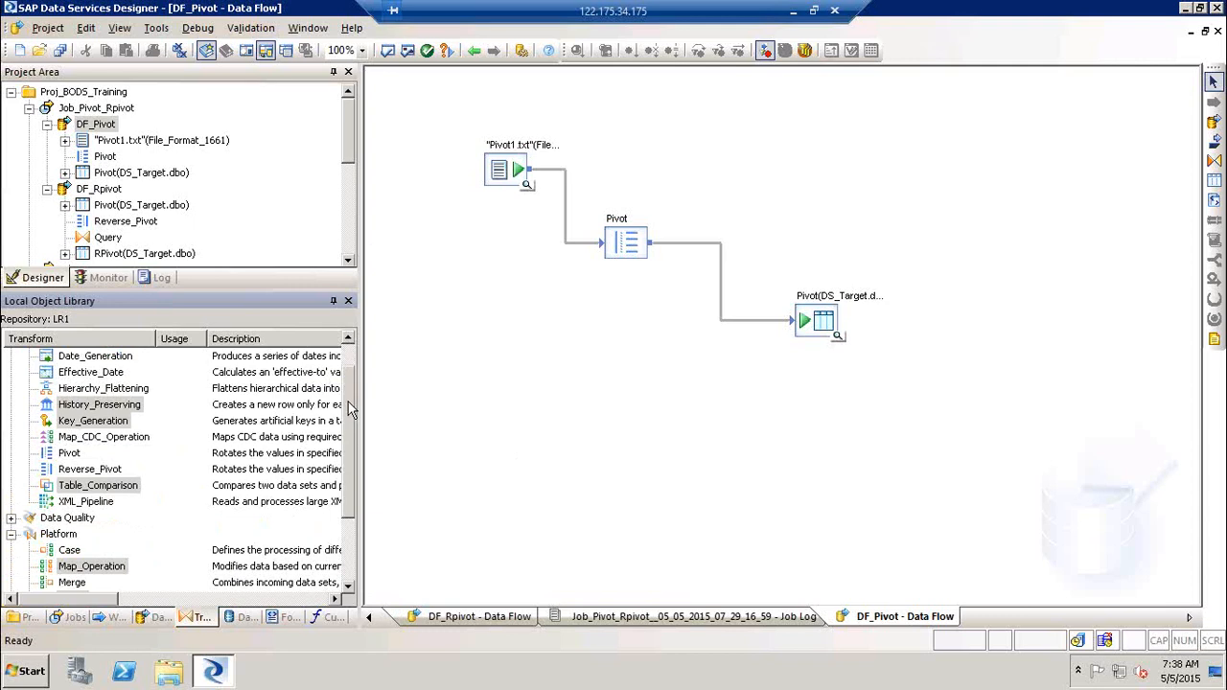
scroll(349, 387, "up", 2)
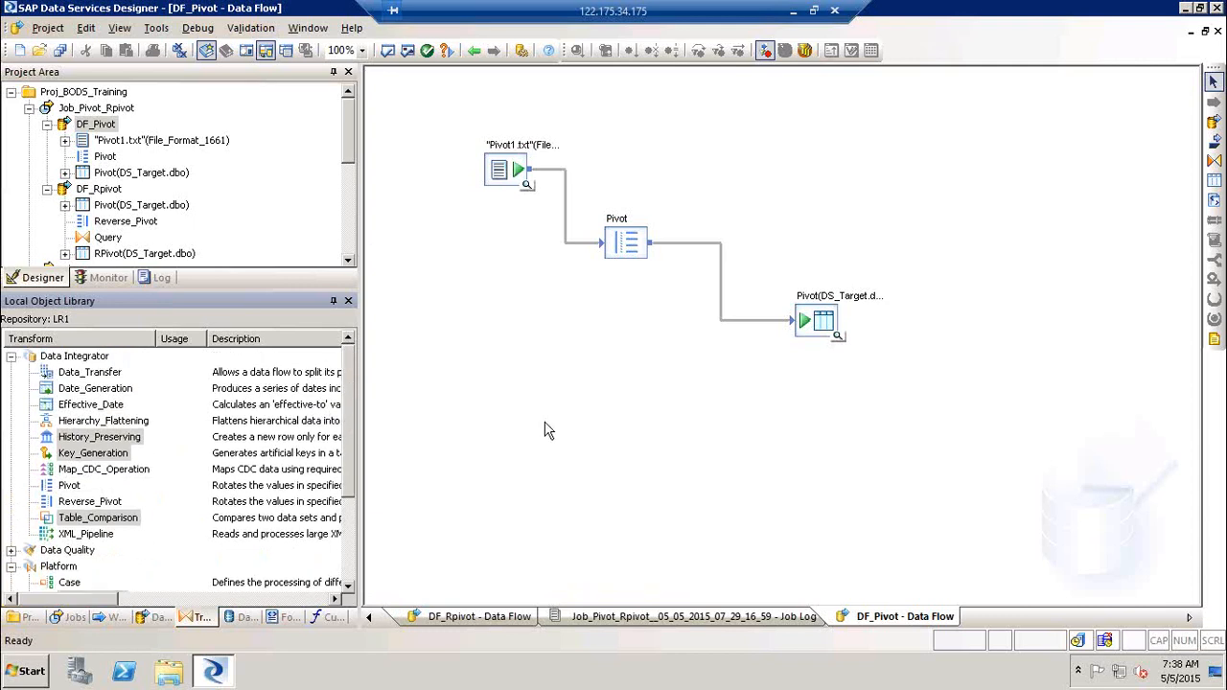
Step: Review Map_CDC_Operation, History_Preserving and Hierarchy_Flattening one at a time
left_click(123, 474)
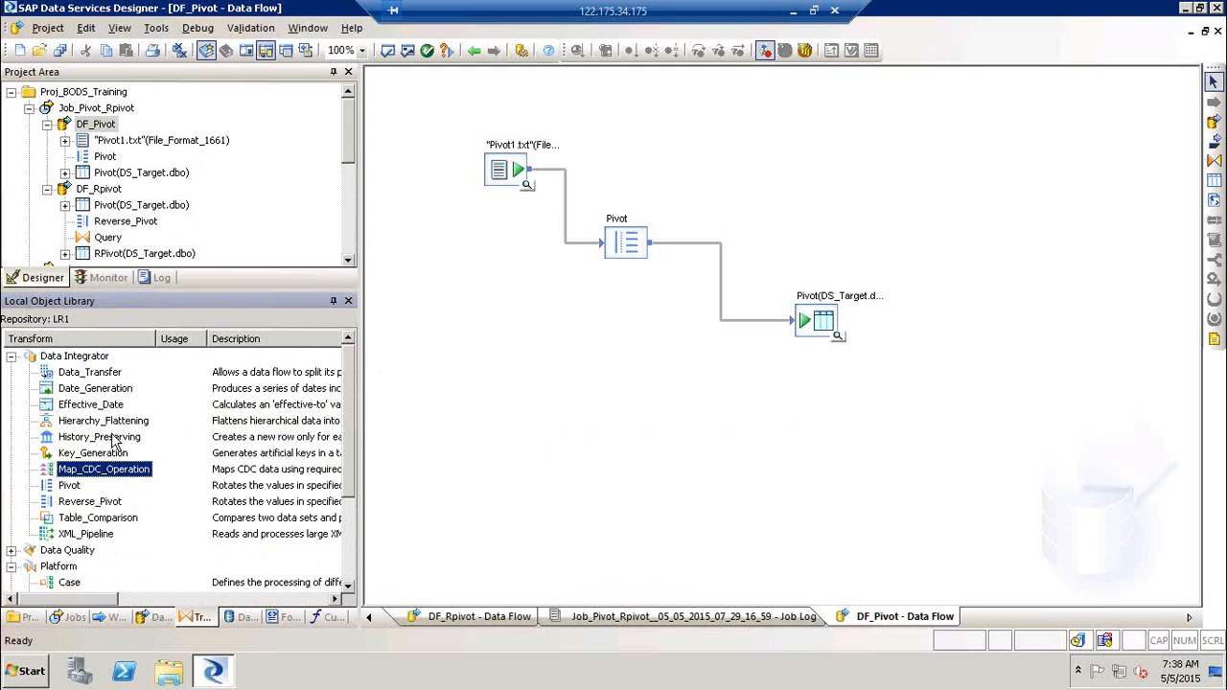
left_click(113, 437)
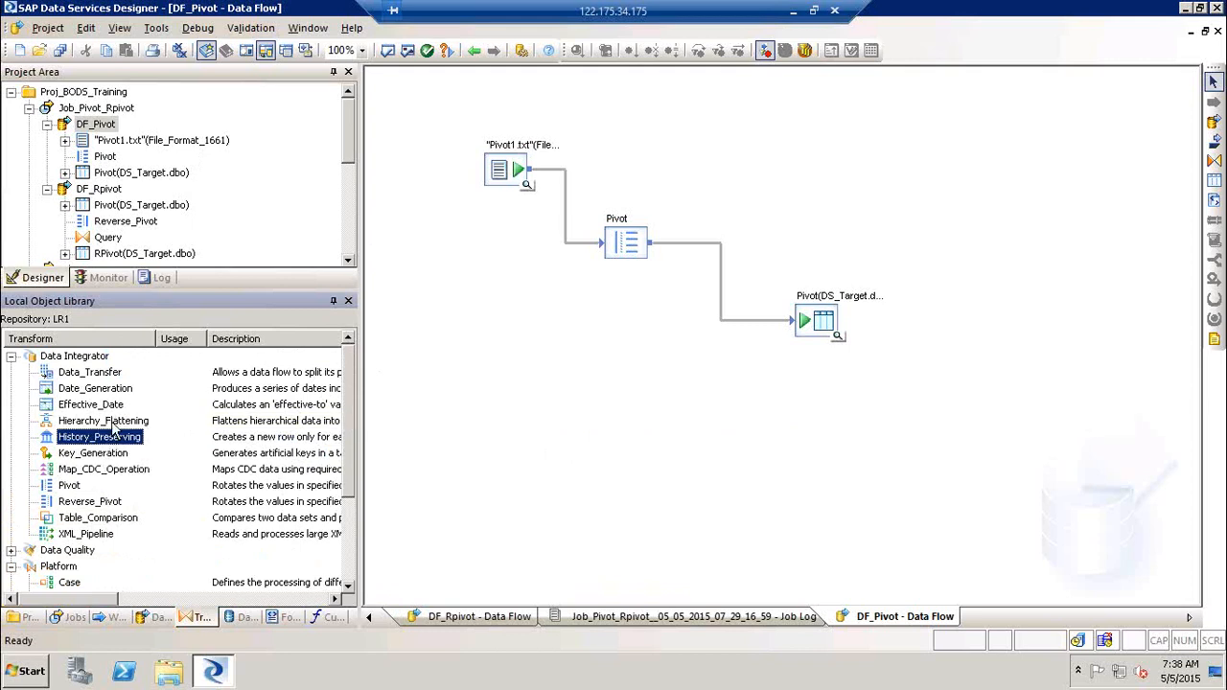
left_click(113, 423)
Step: Highlight History_Preserving, Key_Generation, Table_Comparison, Map_Operation and Query again, and finish by selecting only Map_CDC_Operation
left_click(110, 438)
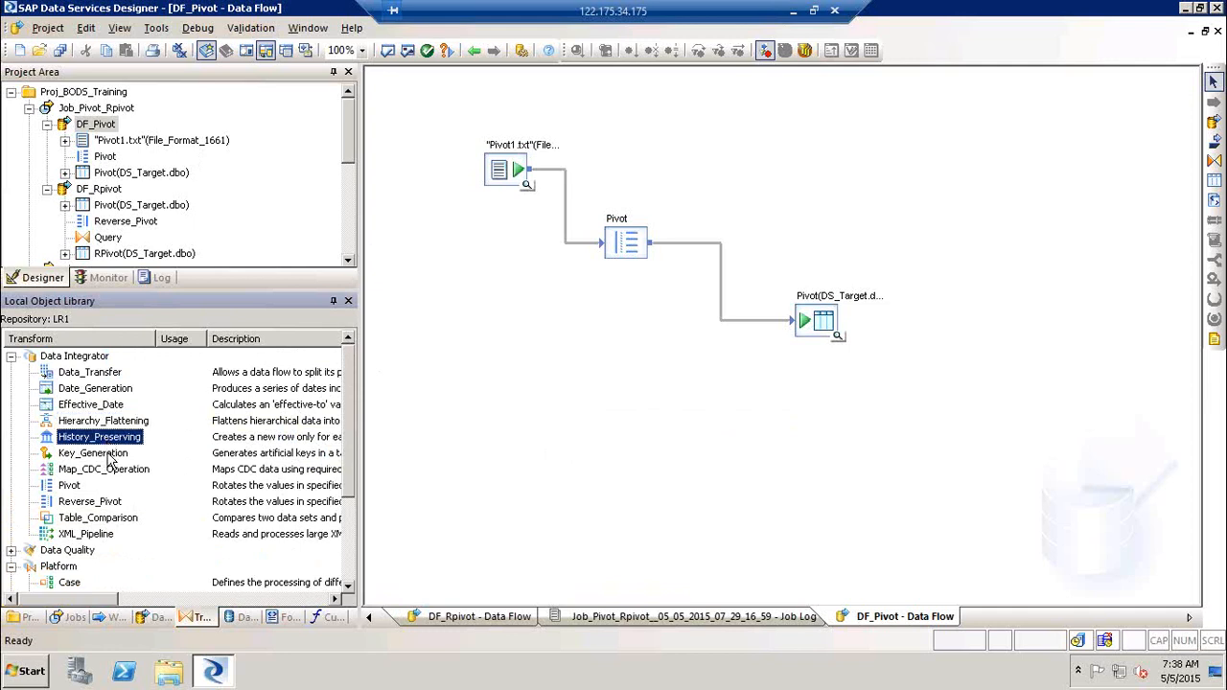
left_click(106, 454, "ctrl")
left_click(105, 519, "ctrl")
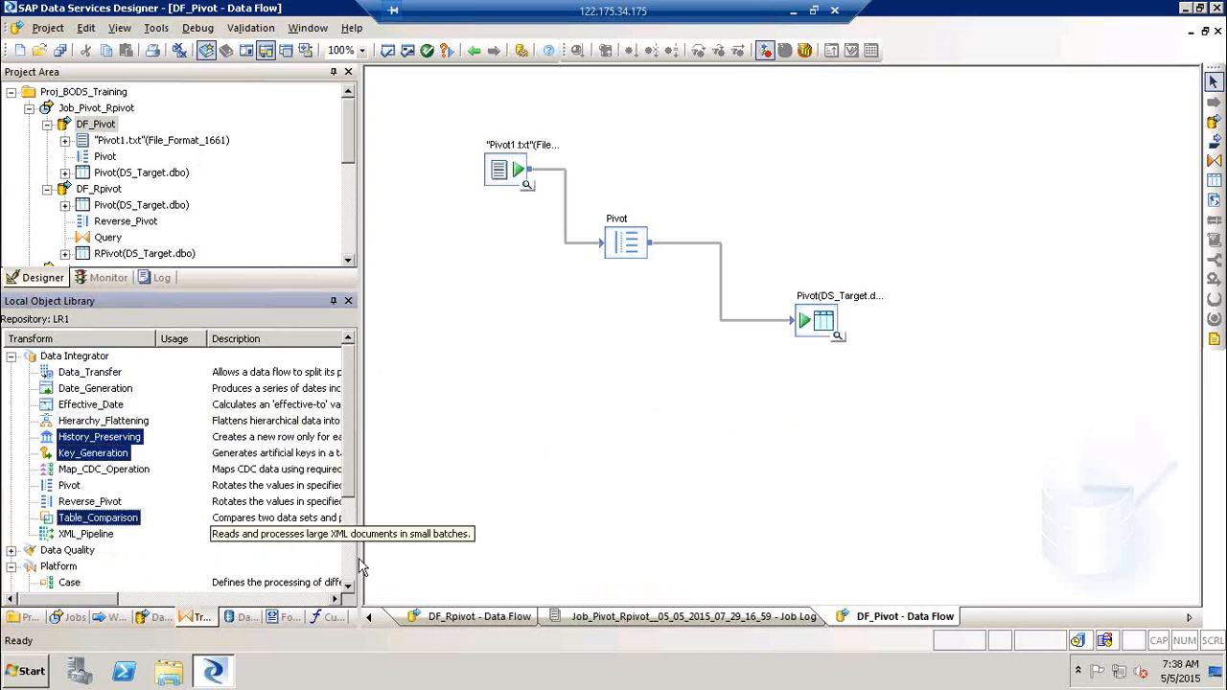
scroll(348, 577, "down", 3)
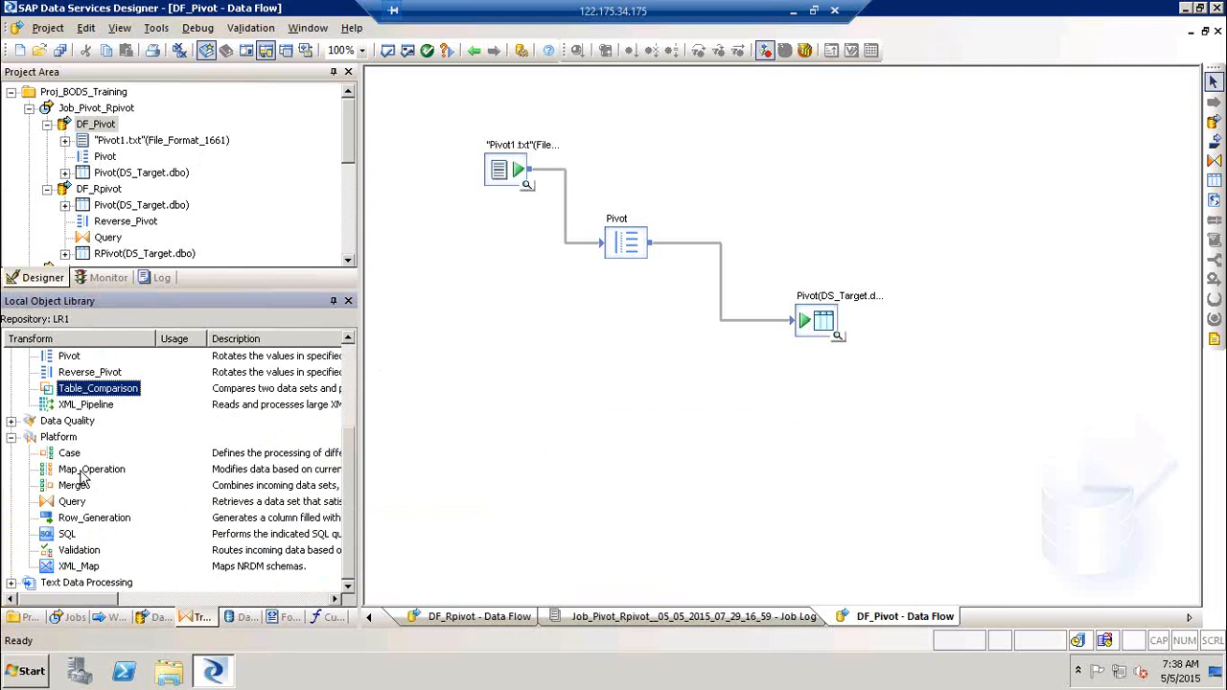
left_click(88, 469, "ctrl")
left_click(72, 502, "ctrl")
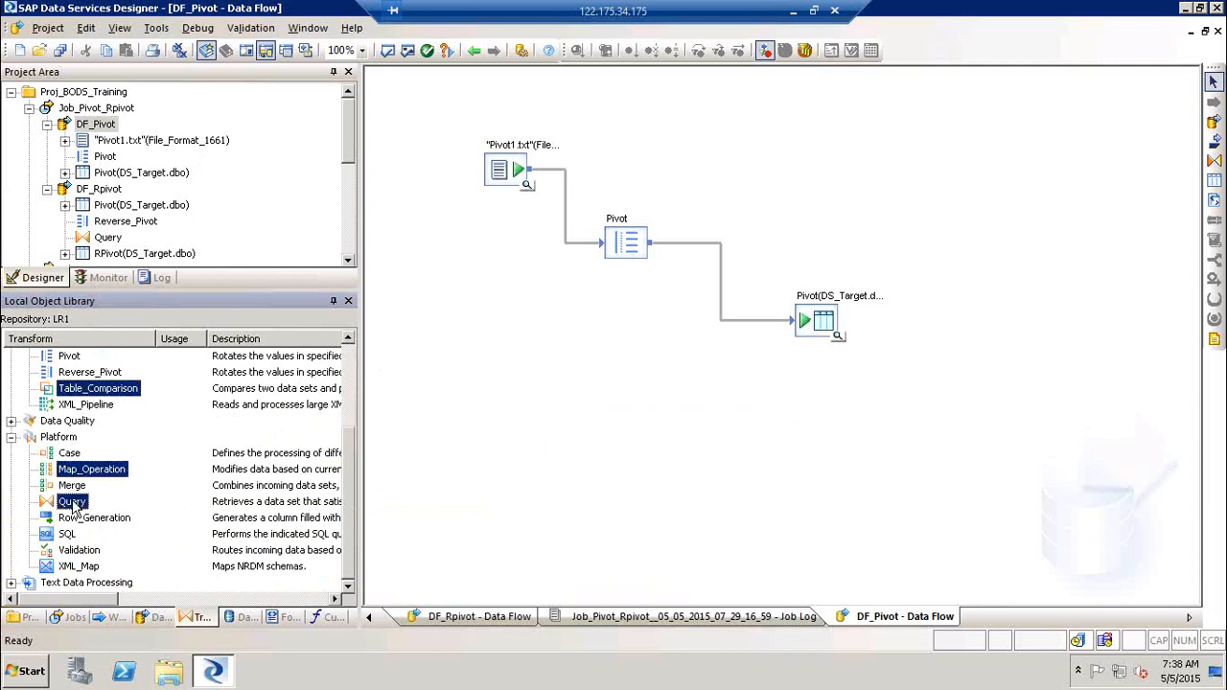
scroll(354, 359, "up", 3)
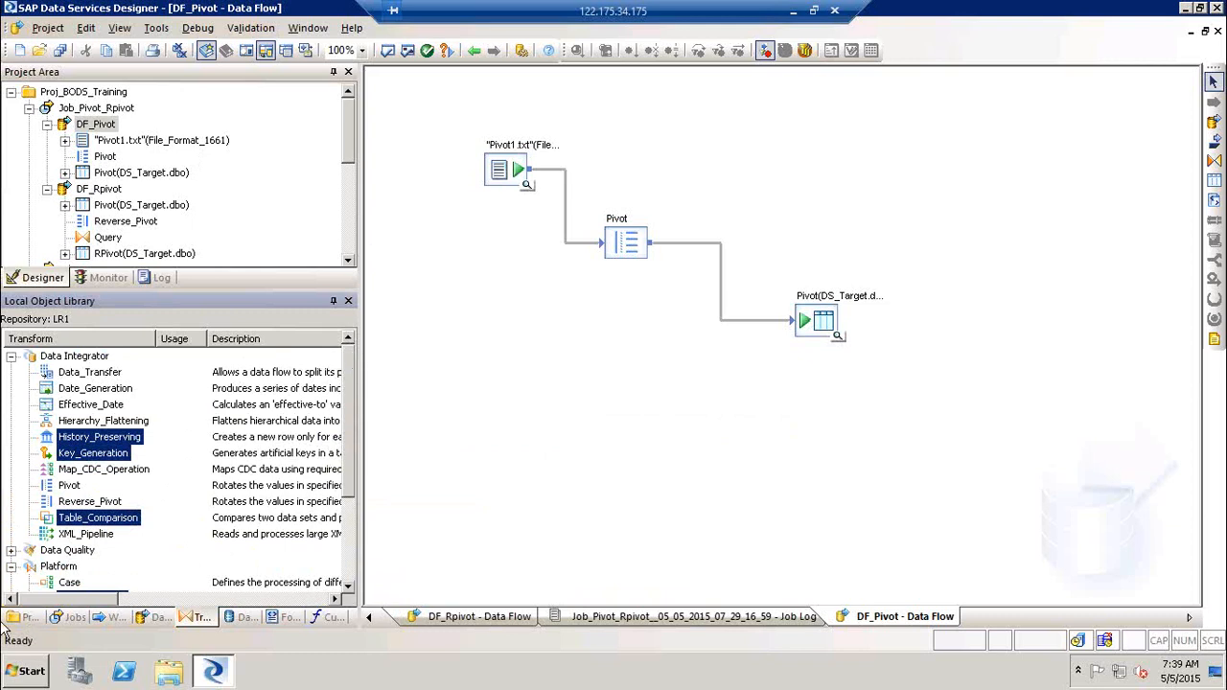
left_click(127, 470)
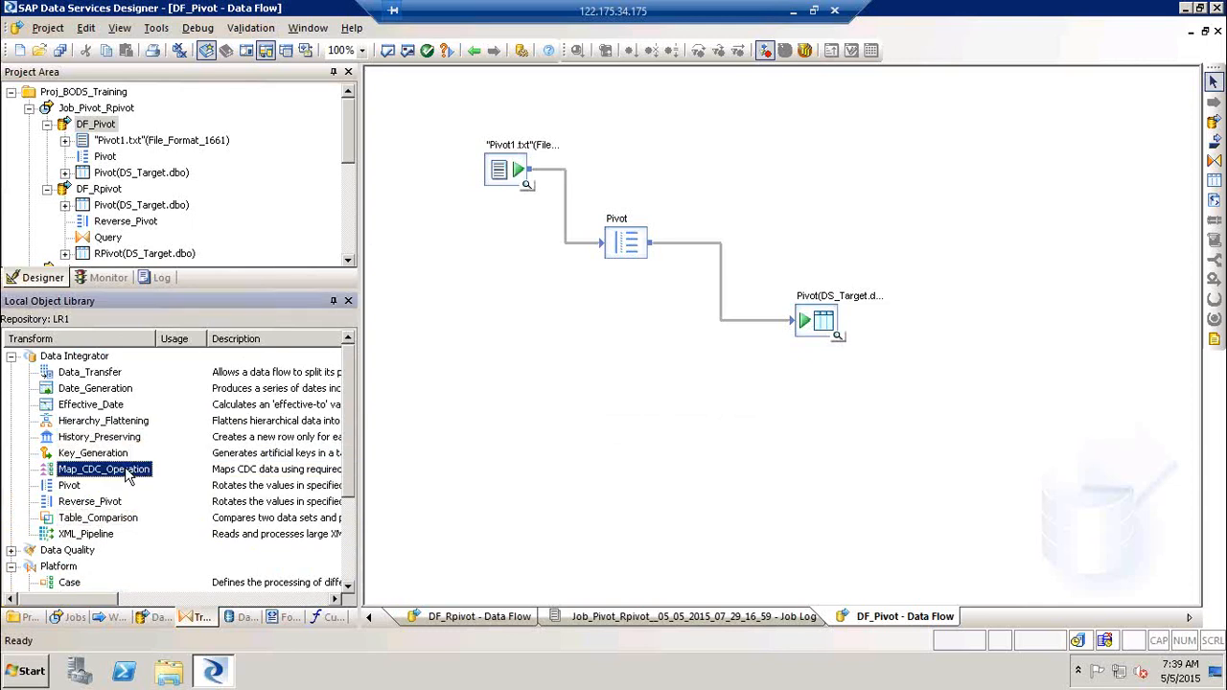
Step: Create a new batch job named DF_Mapc_CDC in the Proj_BODS_Training project
right_click(86, 92)
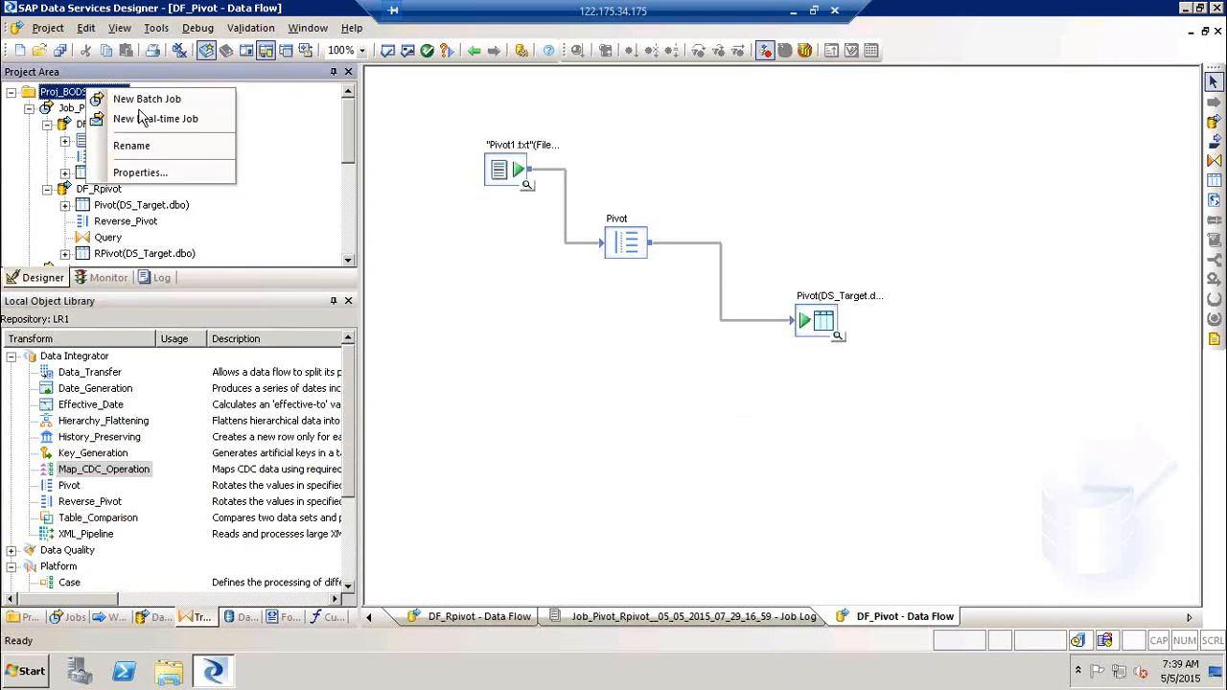
left_click(167, 98)
type("DF_Mapc_CDC")
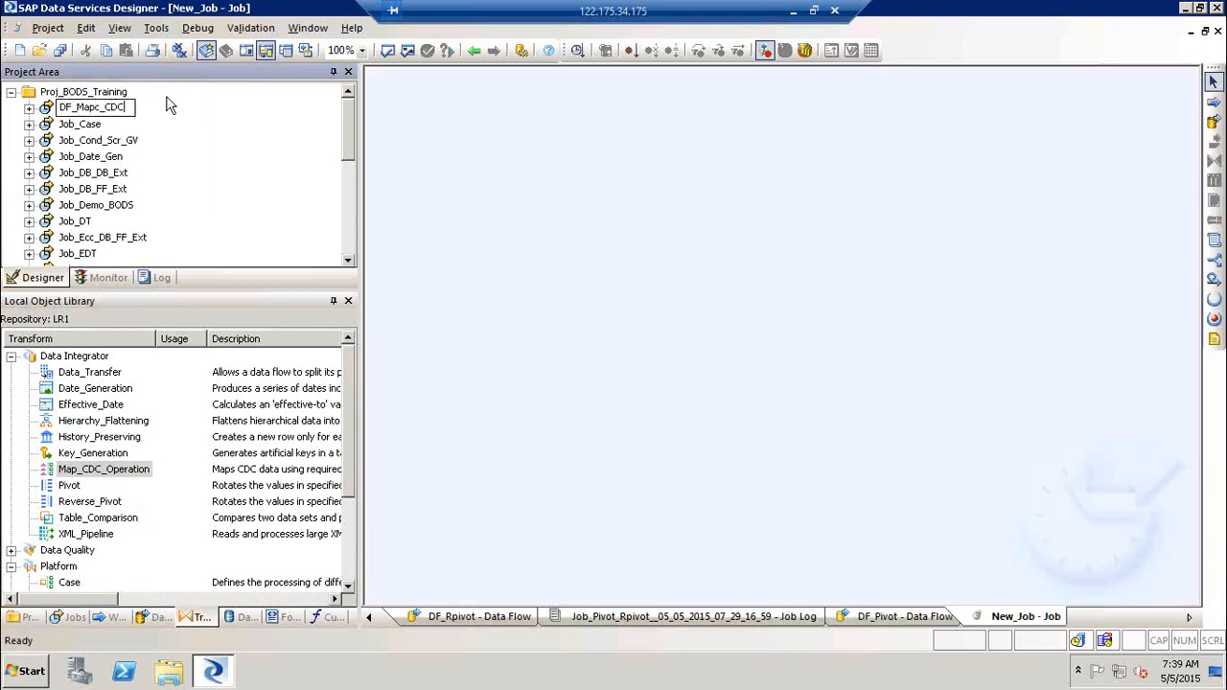
key("Return")
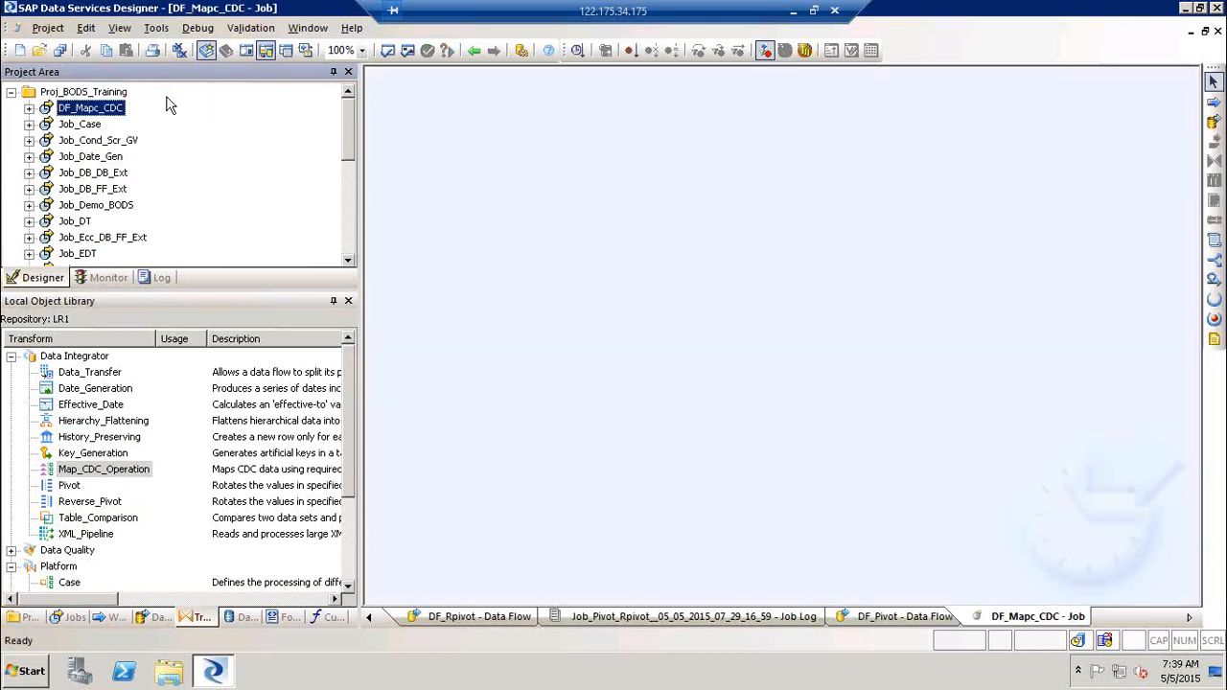
Step: Rename the new batch job from its DF_ prefix to Job_Mapc_CDC
left_click(96, 112)
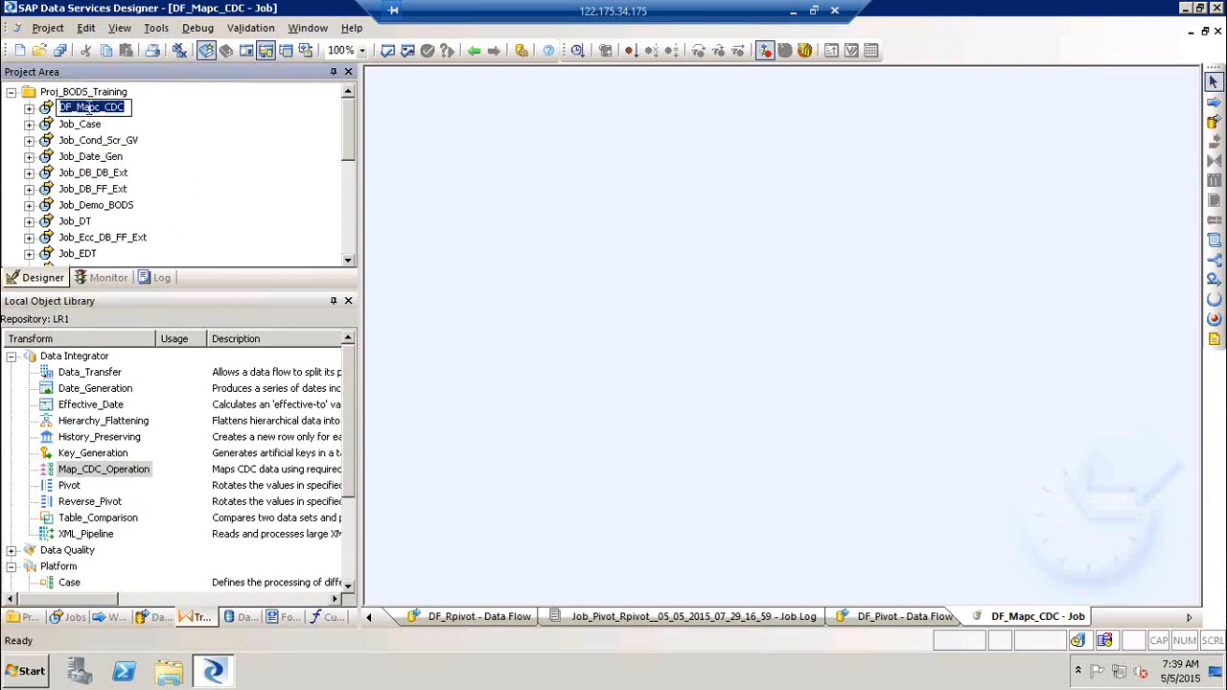
left_click(73, 112)
key("BackSpace")
key("BackSpace")
key("BackSpace")
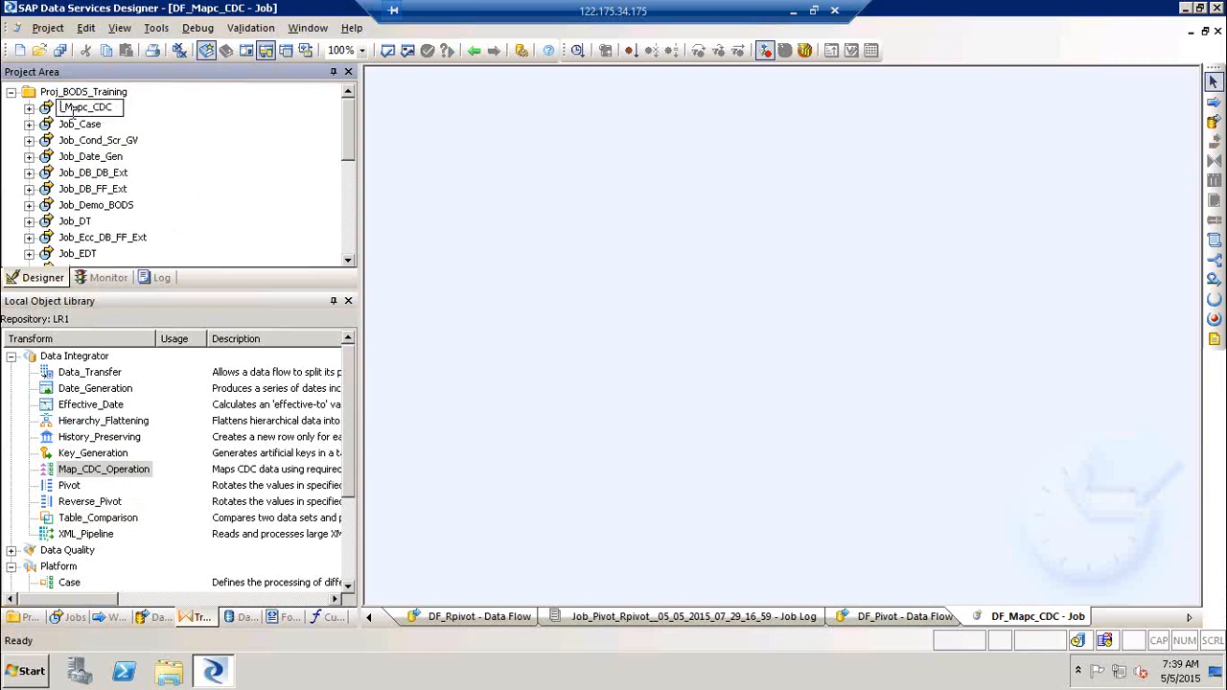
type("Job_")
left_click(668, 259)
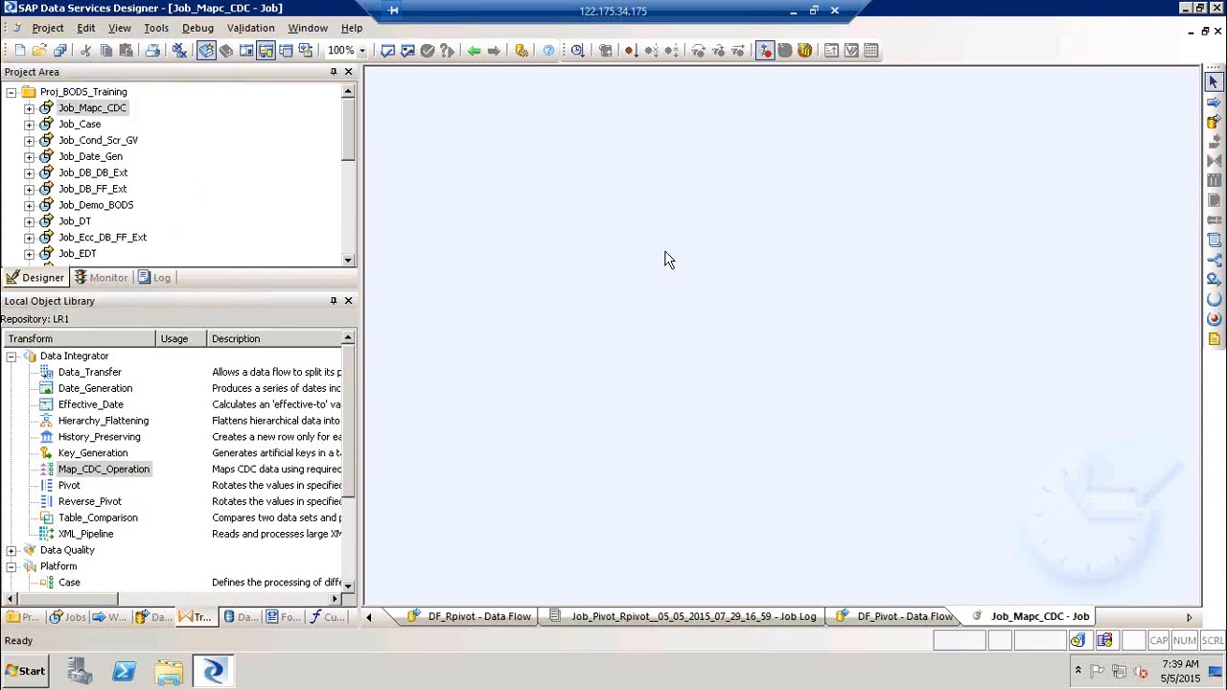
Step: Add a data flow named DF_CDC to the Job_Mapc_CDC workspace
left_click(1212, 123)
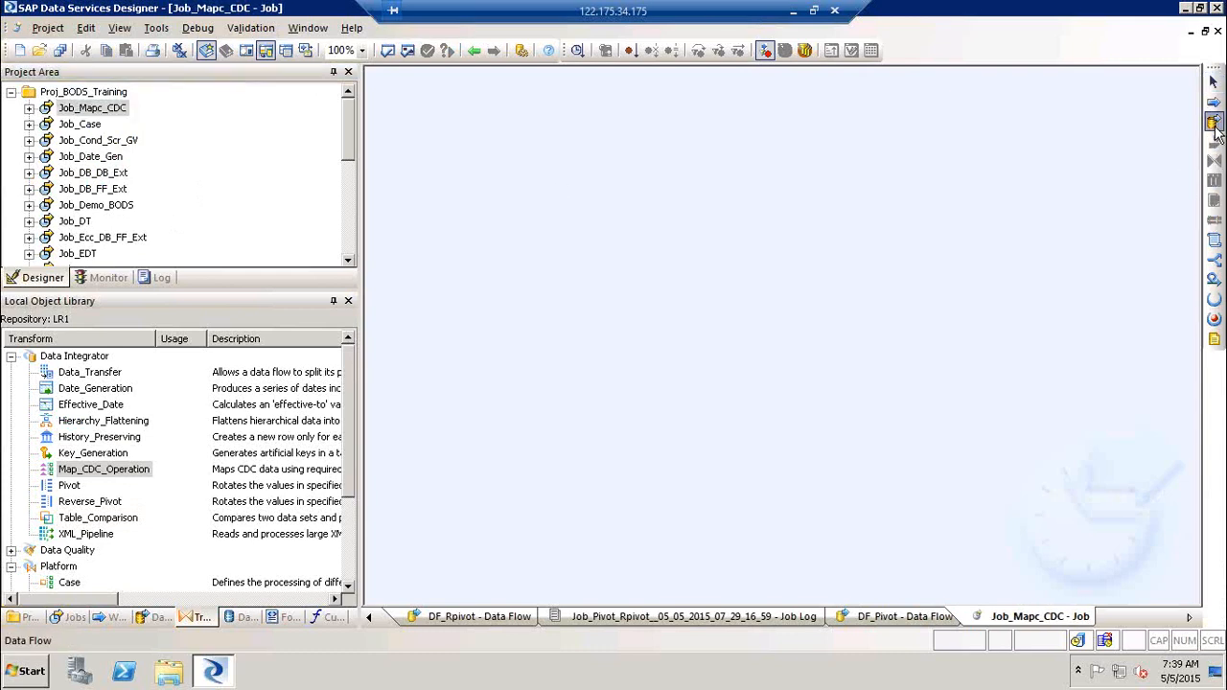
left_click(643, 233)
type("DF_")
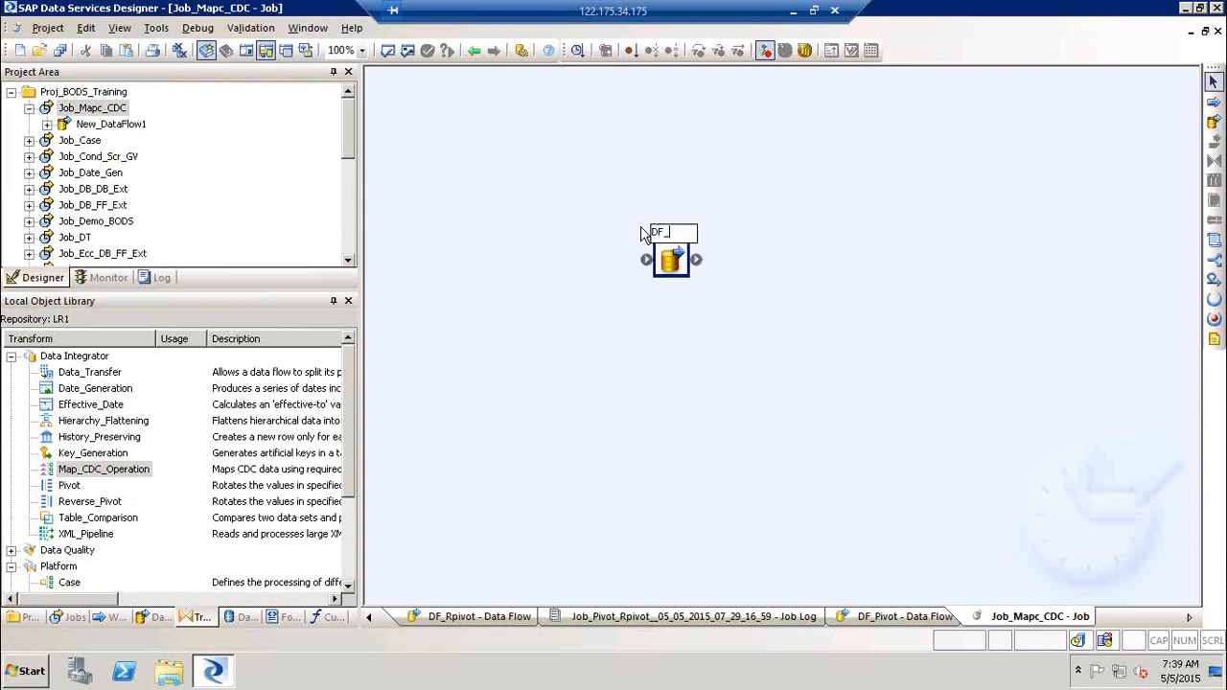
type("CDC")
left_click(784, 272)
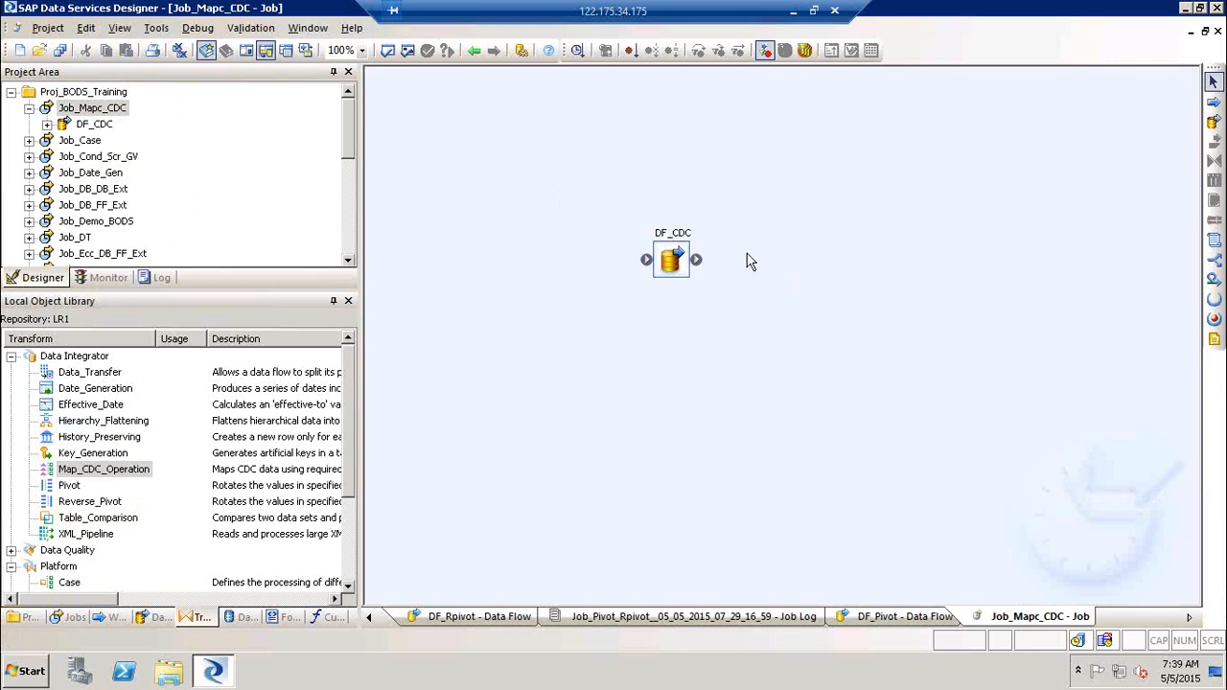
left_click(676, 234)
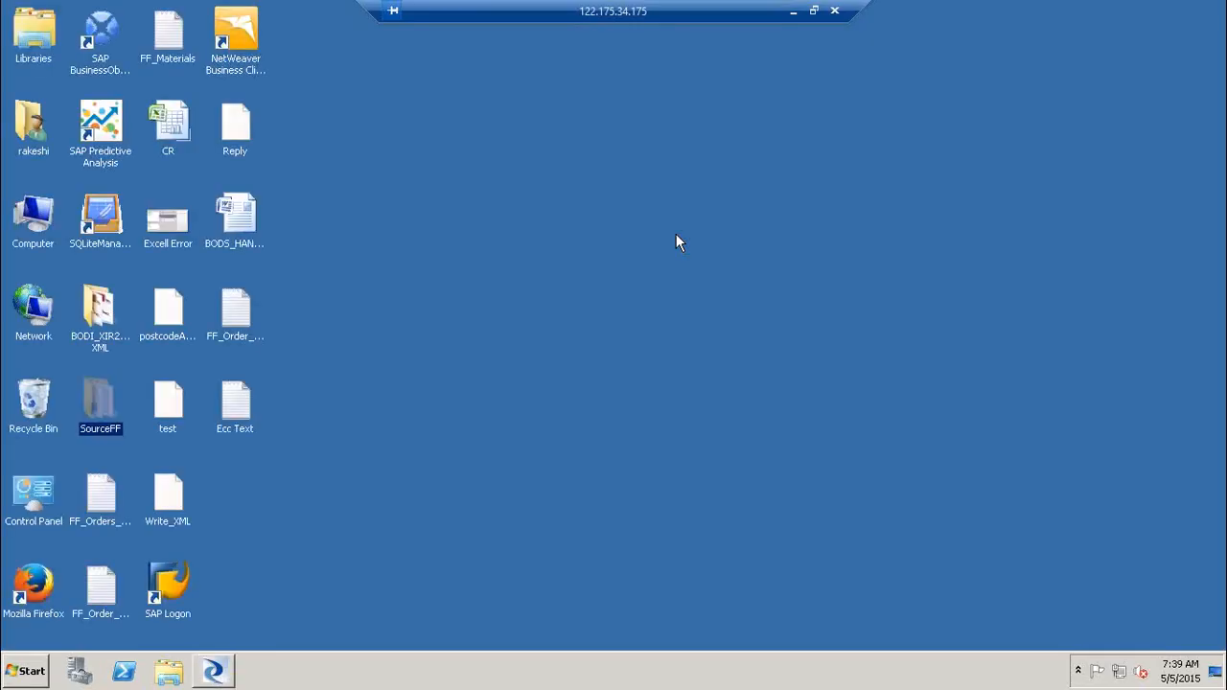
Step: Open the CDC_Source Excel workbook from the SourceFF folder on the desktop
double_click(96, 408)
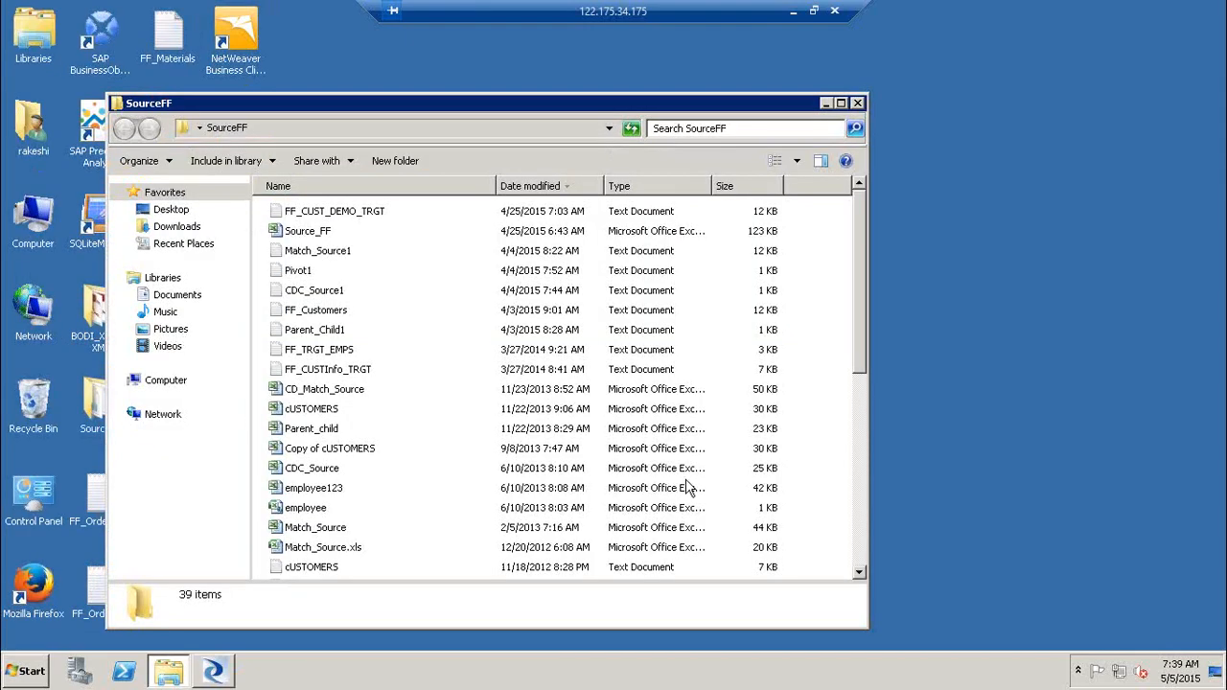
left_click(317, 472)
double_click(317, 469)
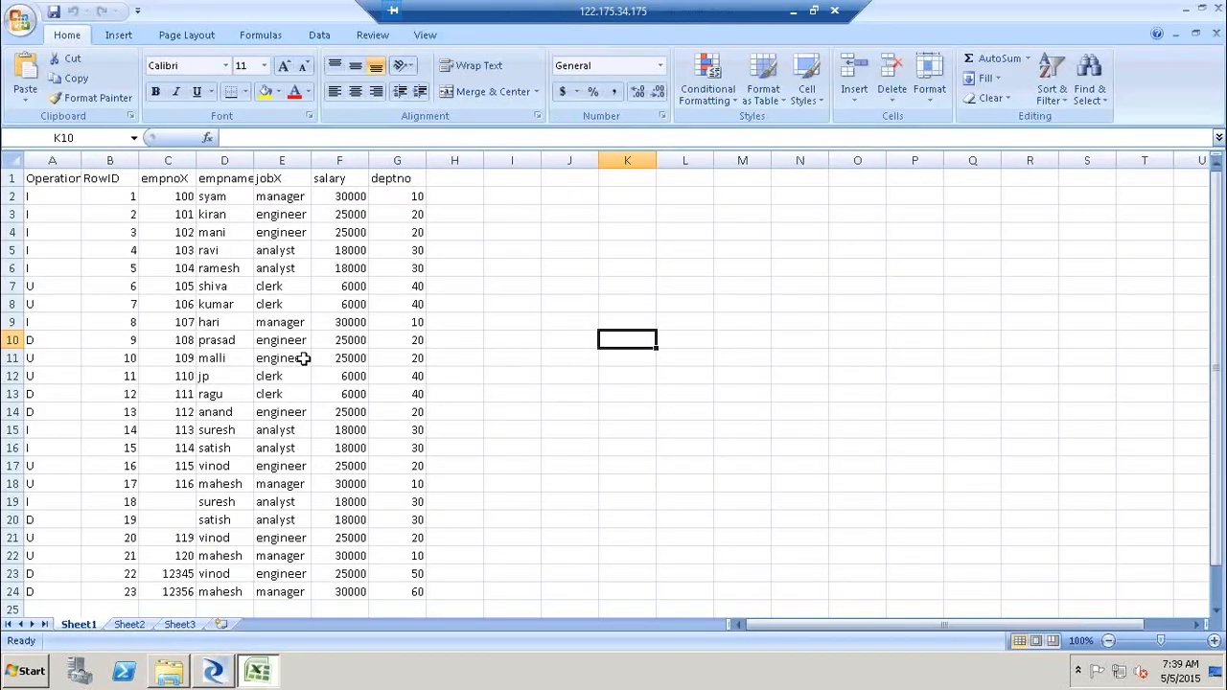
Step: Examine the first record's Operation and RowID cells and fit the Operation column's width to its contents
left_click(303, 359)
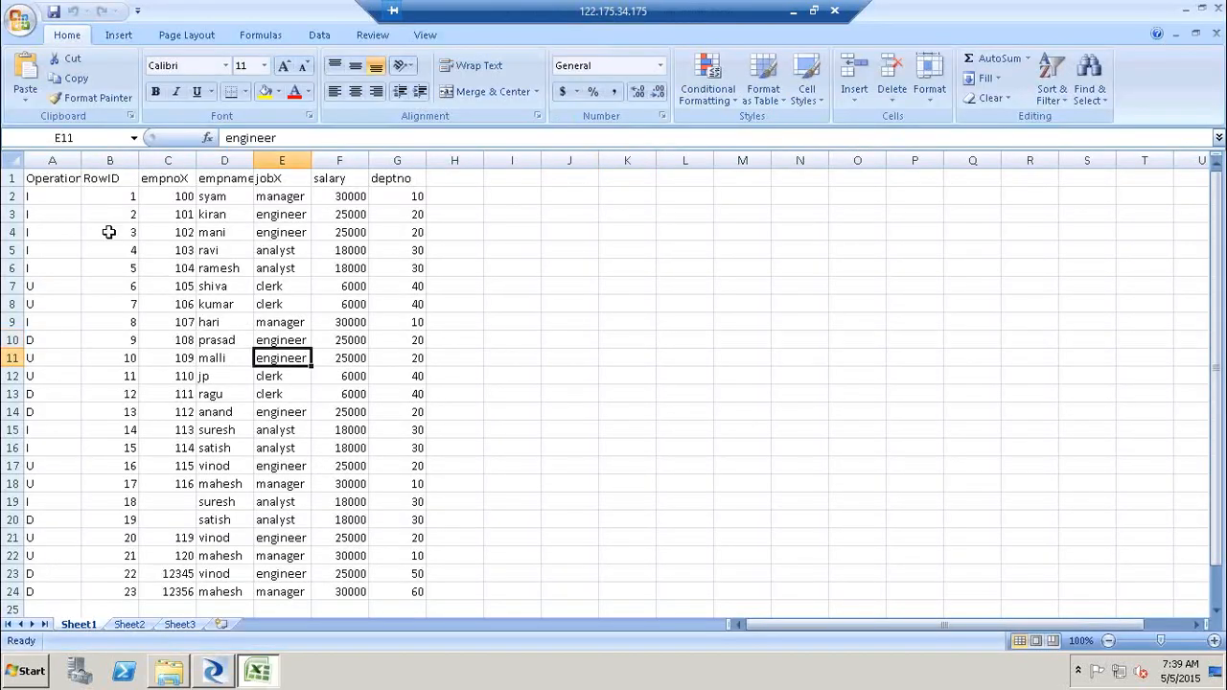
left_click(57, 198)
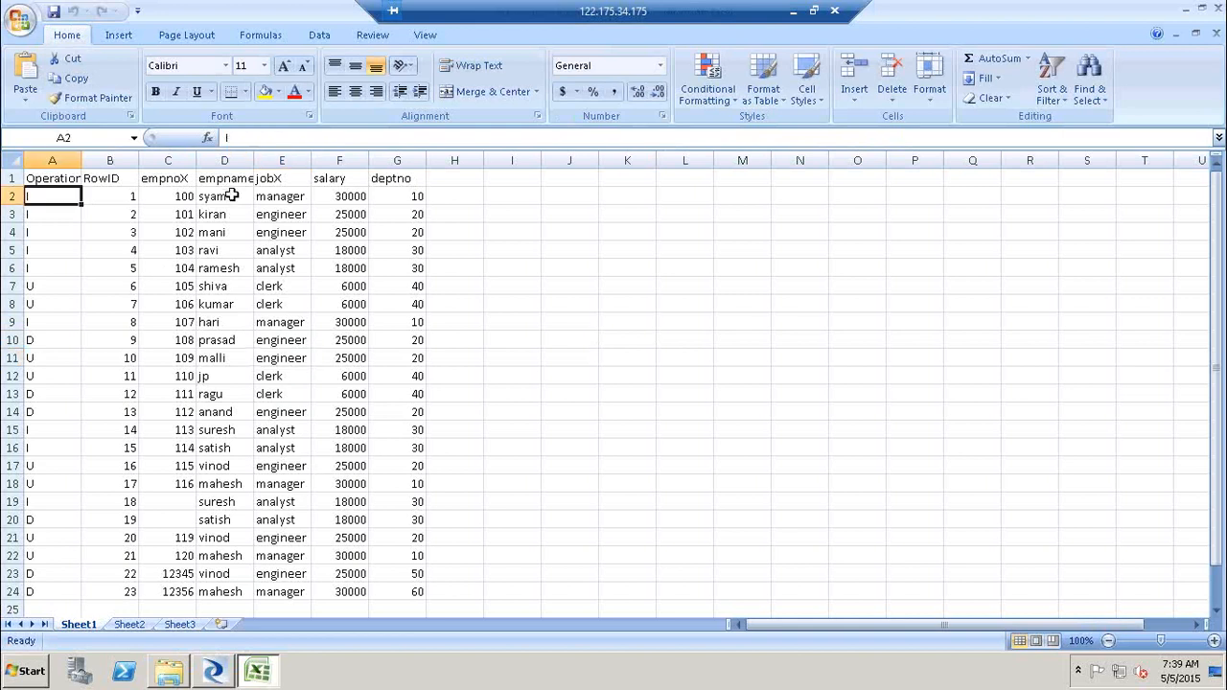
left_click(232, 196)
left_click(48, 195)
left_click(123, 196)
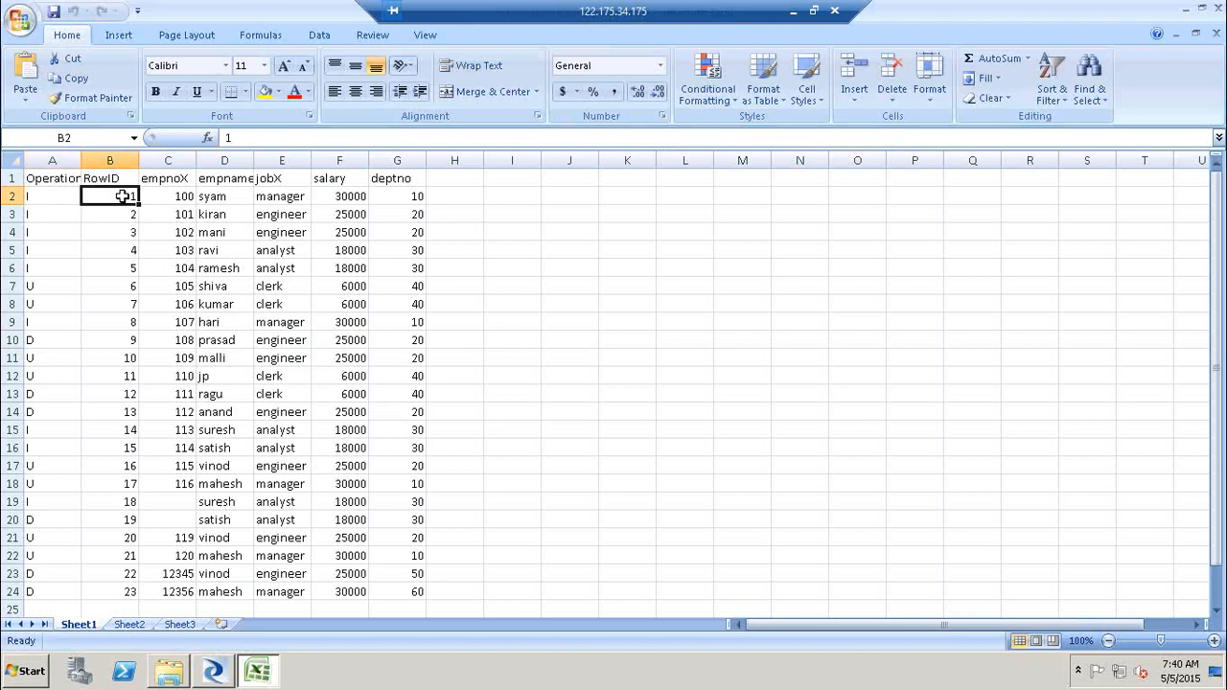
left_click(46, 198)
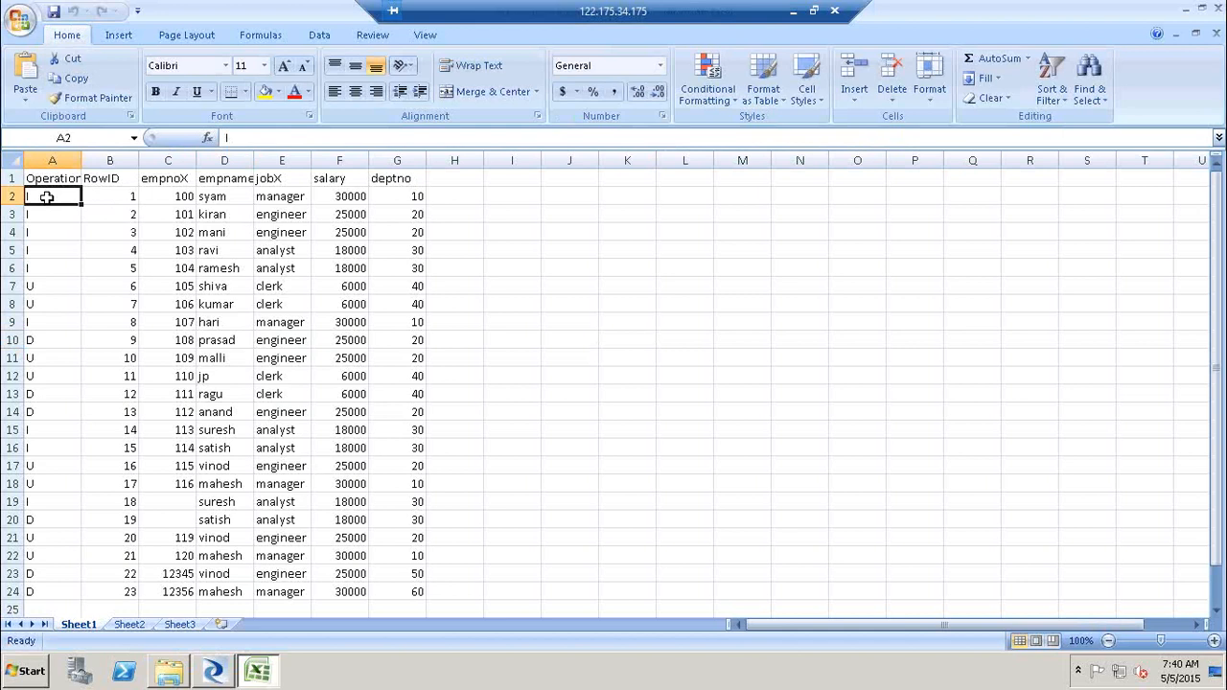
left_click(80, 161)
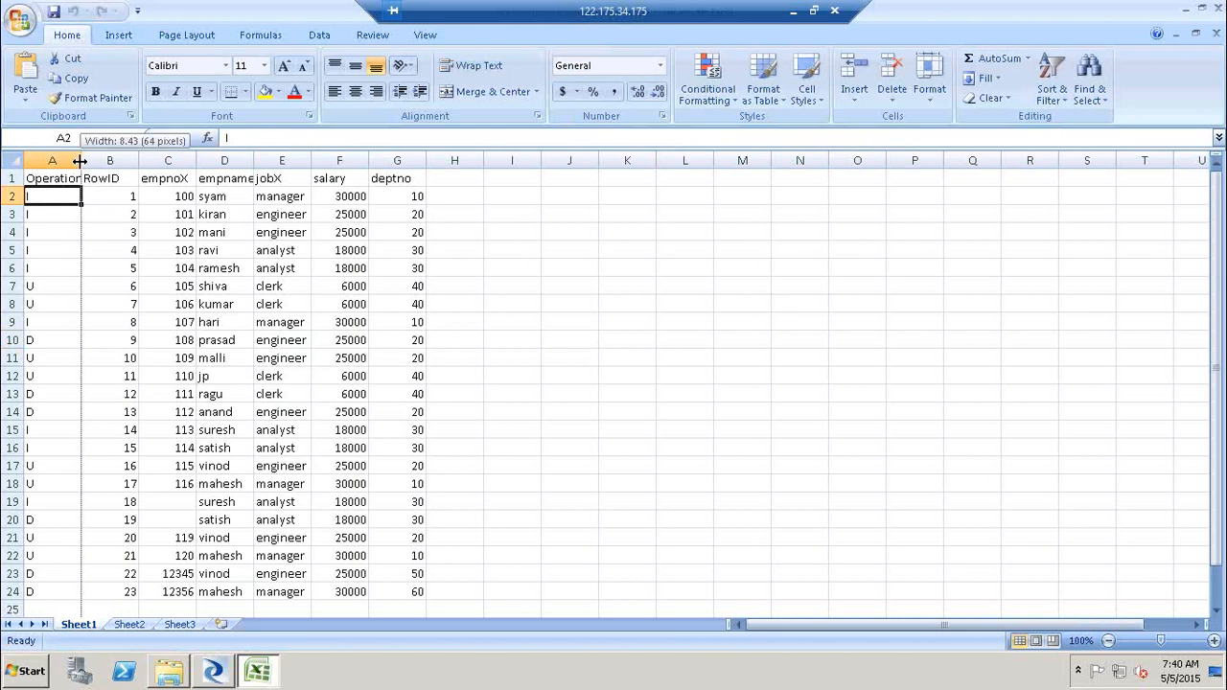
double_click(80, 161)
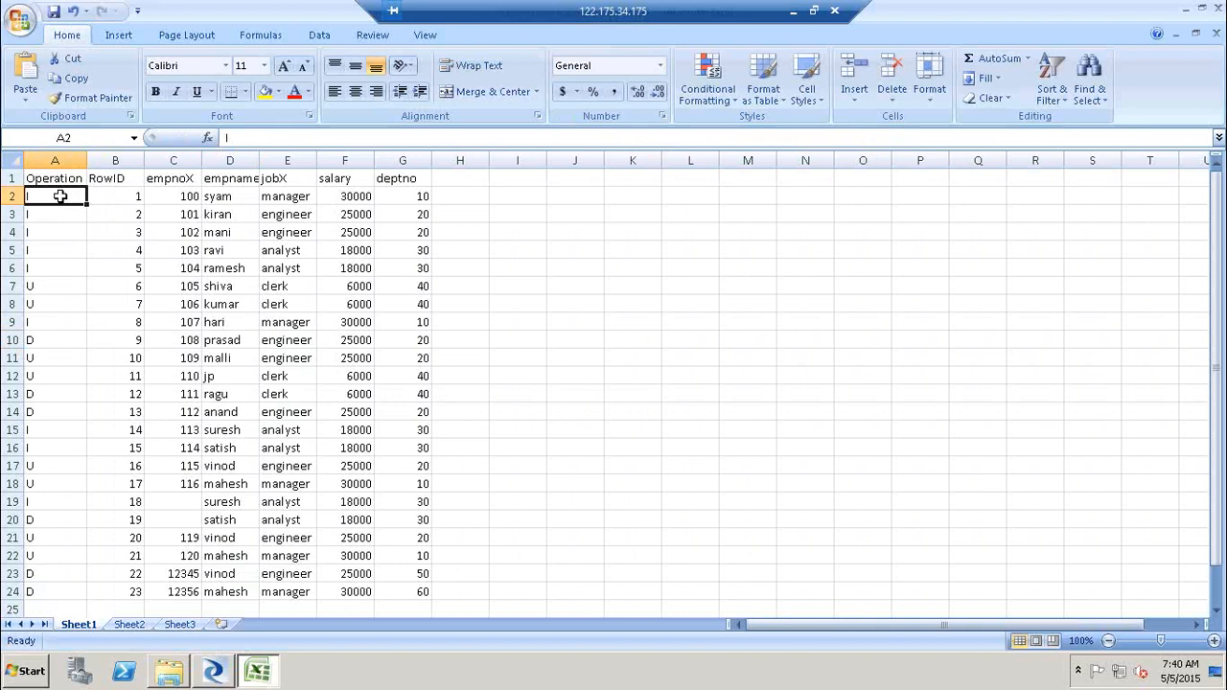
Step: Overwrite row 7 from empnoX onward with 1000, the first record's employee name, Sr magaer, 40000 and 10
left_click(172, 288)
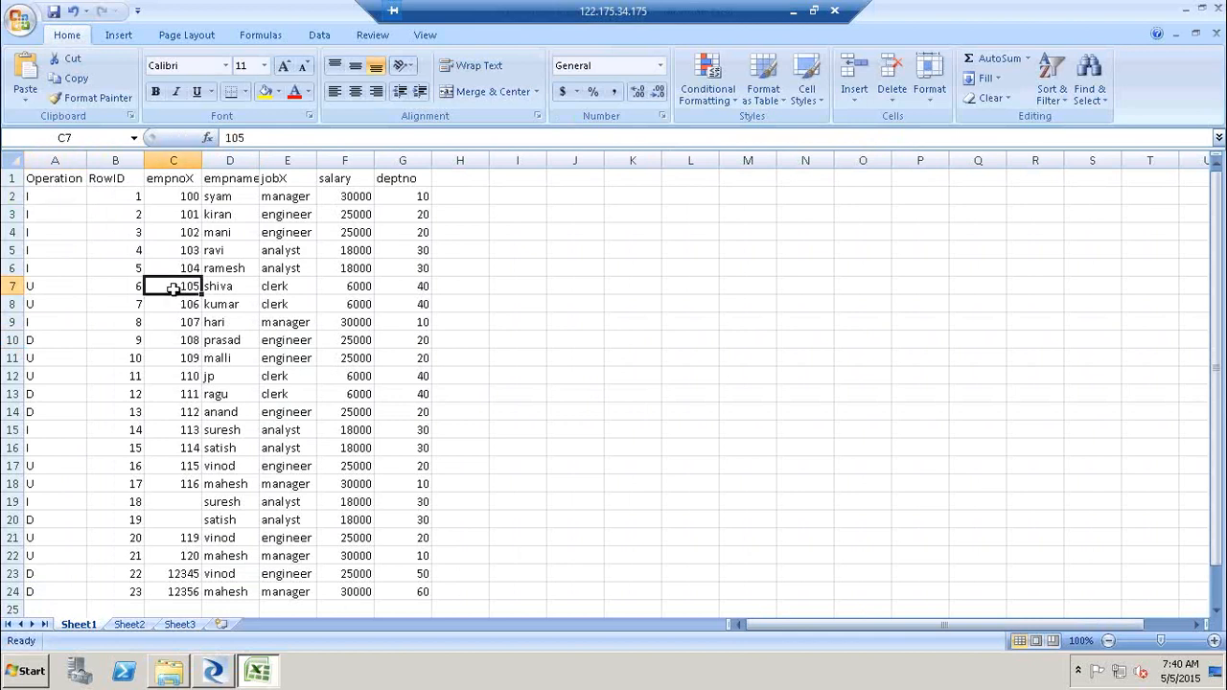
type("1")
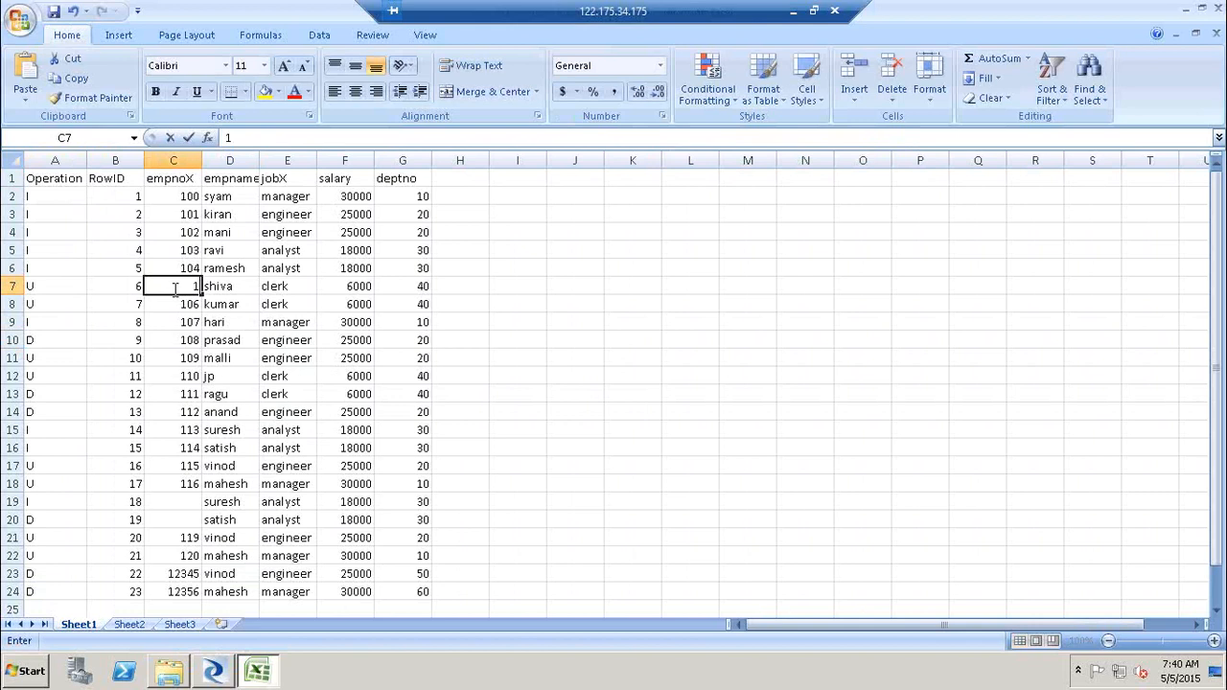
type("0")
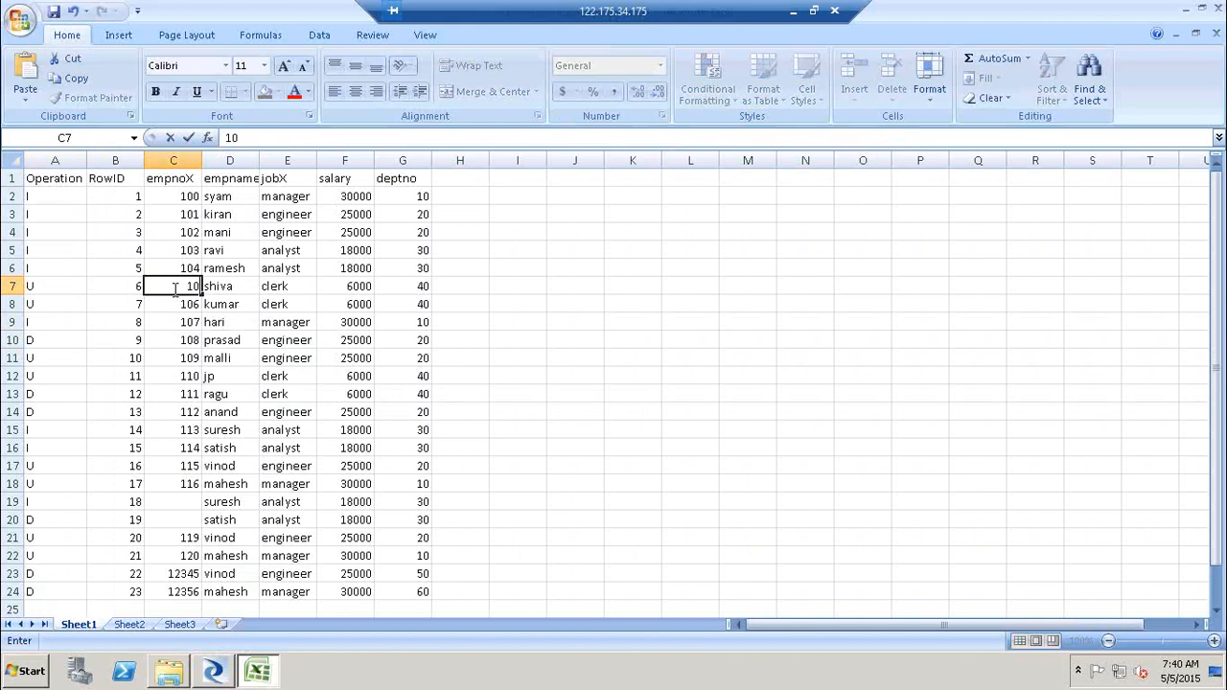
type("00")
key("Tab")
type("S")
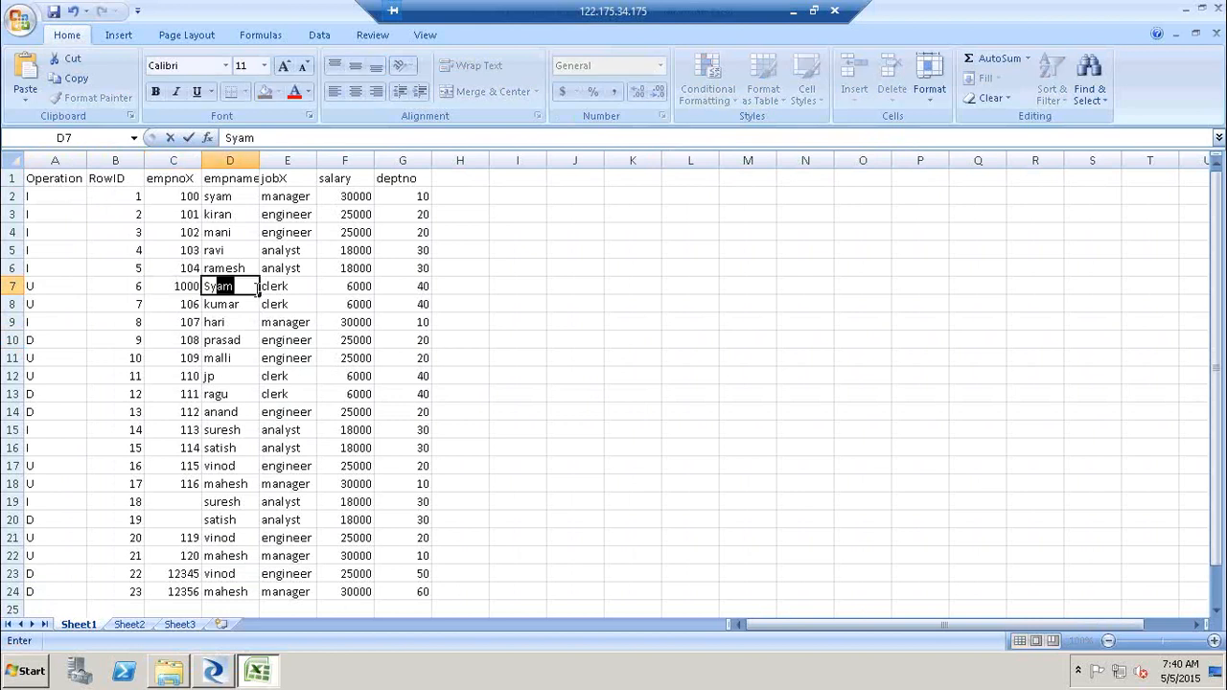
key("Tab")
type("Sr magaer")
key("Tab")
type("40000")
key("Tab")
type("10")
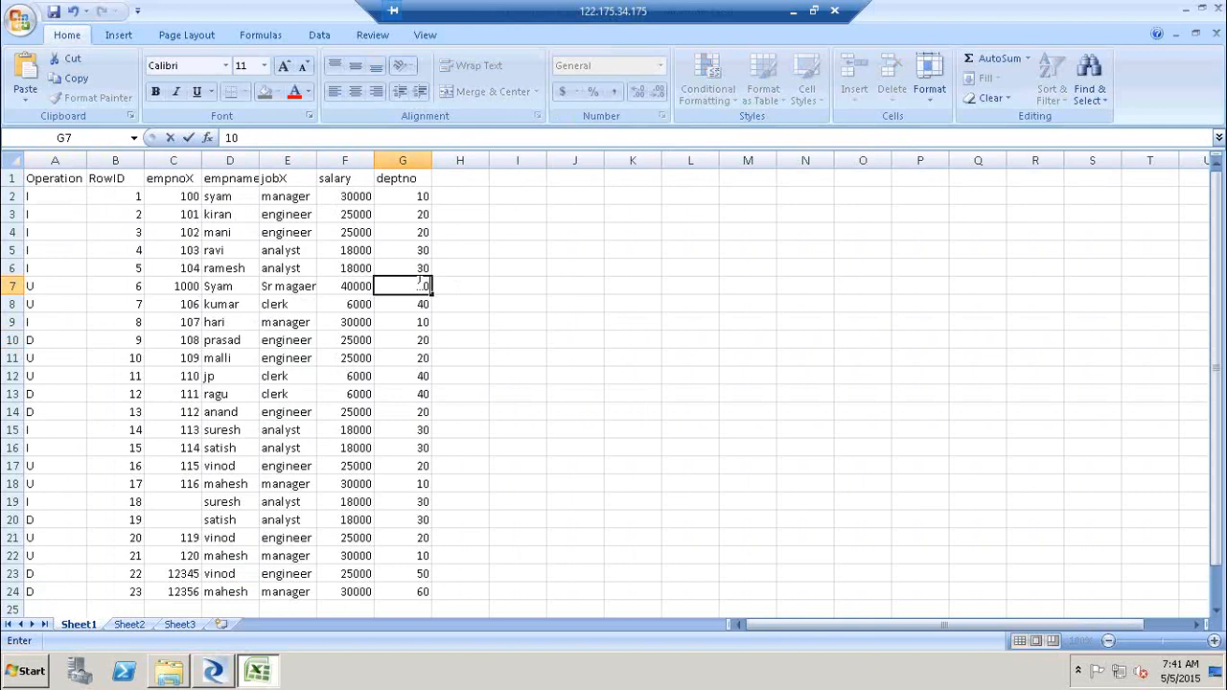
left_click(722, 357)
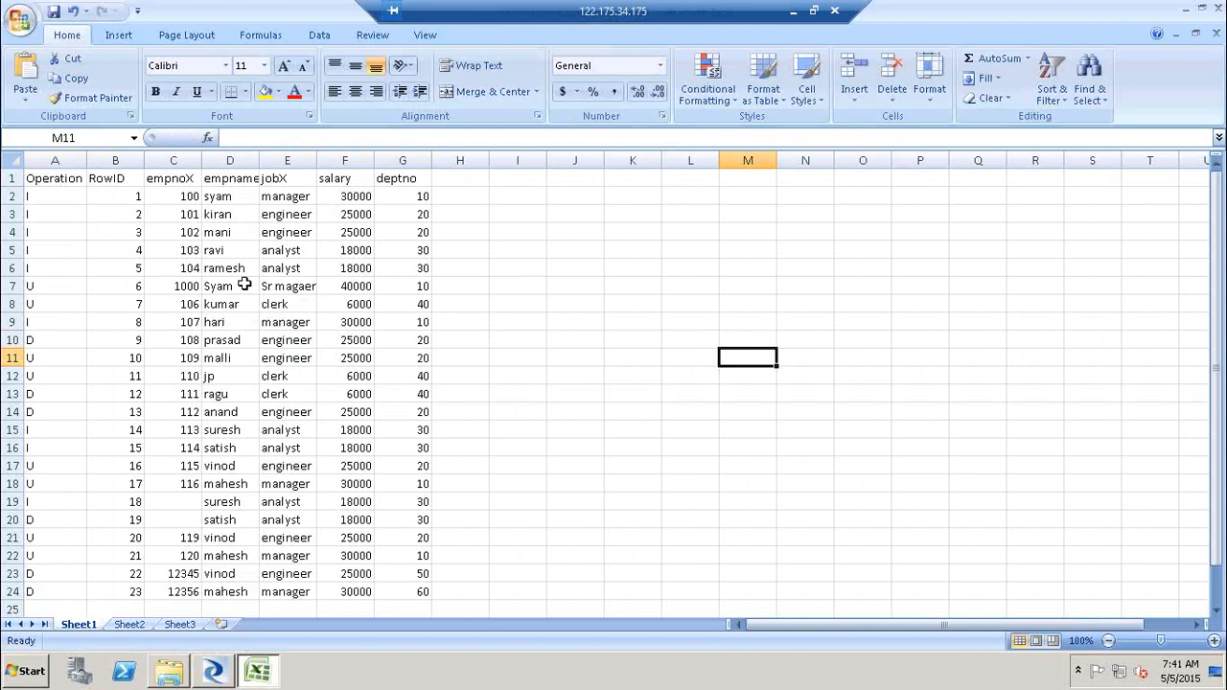
Step: Change the empnoX value in row 7 to 100 to match row 2, and check the row's salary cell
left_click(175, 195)
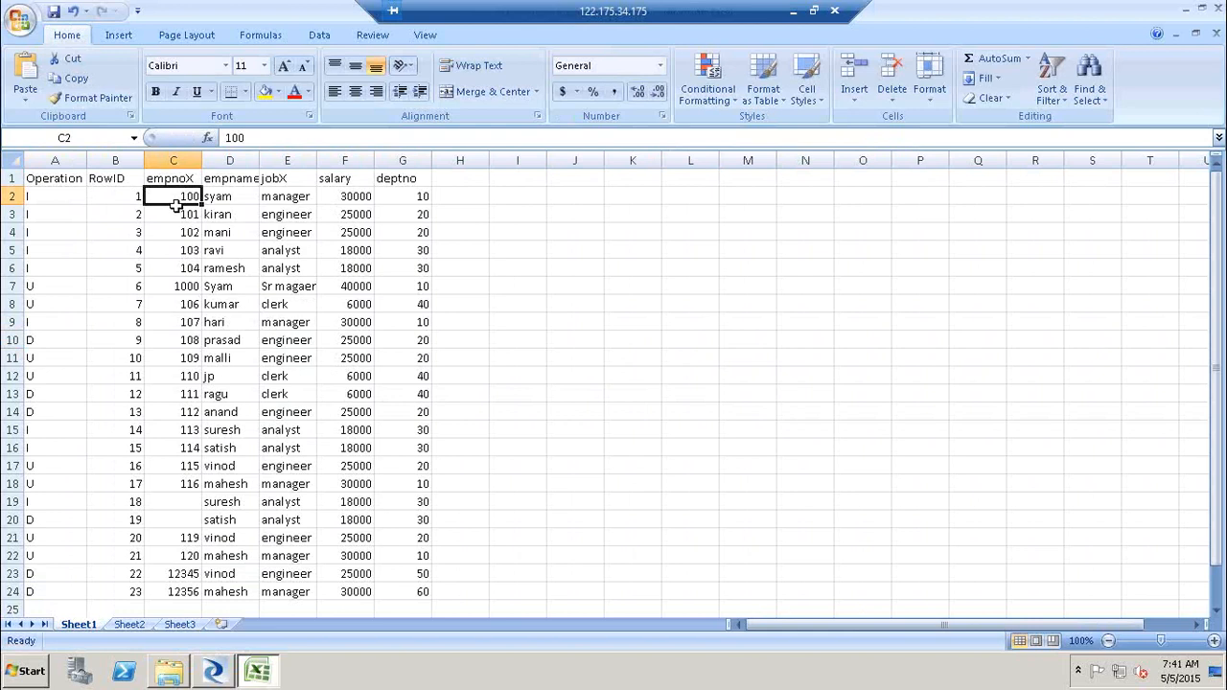
left_click(187, 286)
type("100")
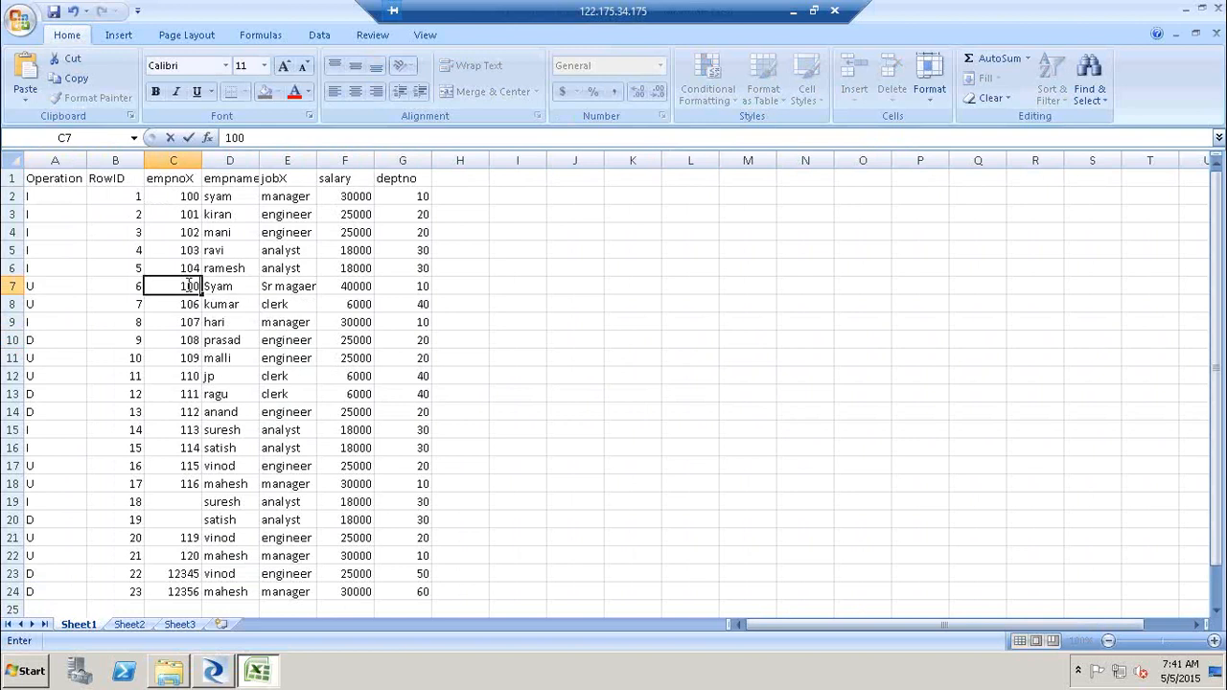
left_click(228, 199)
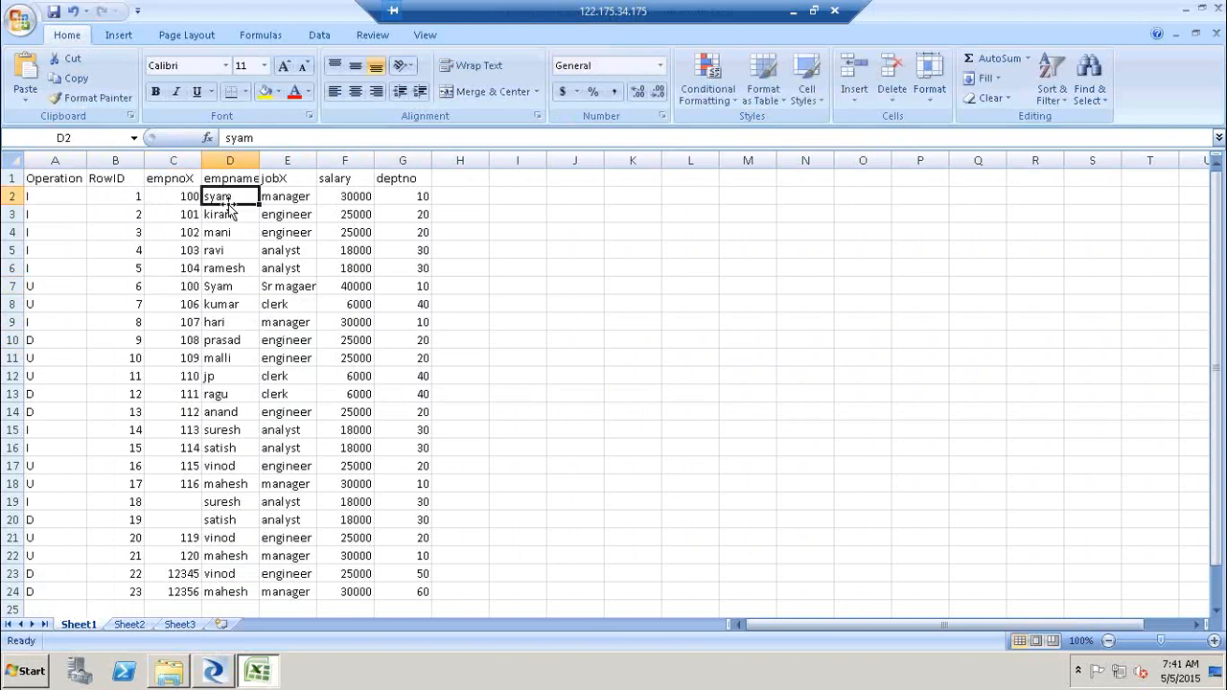
left_click(345, 287)
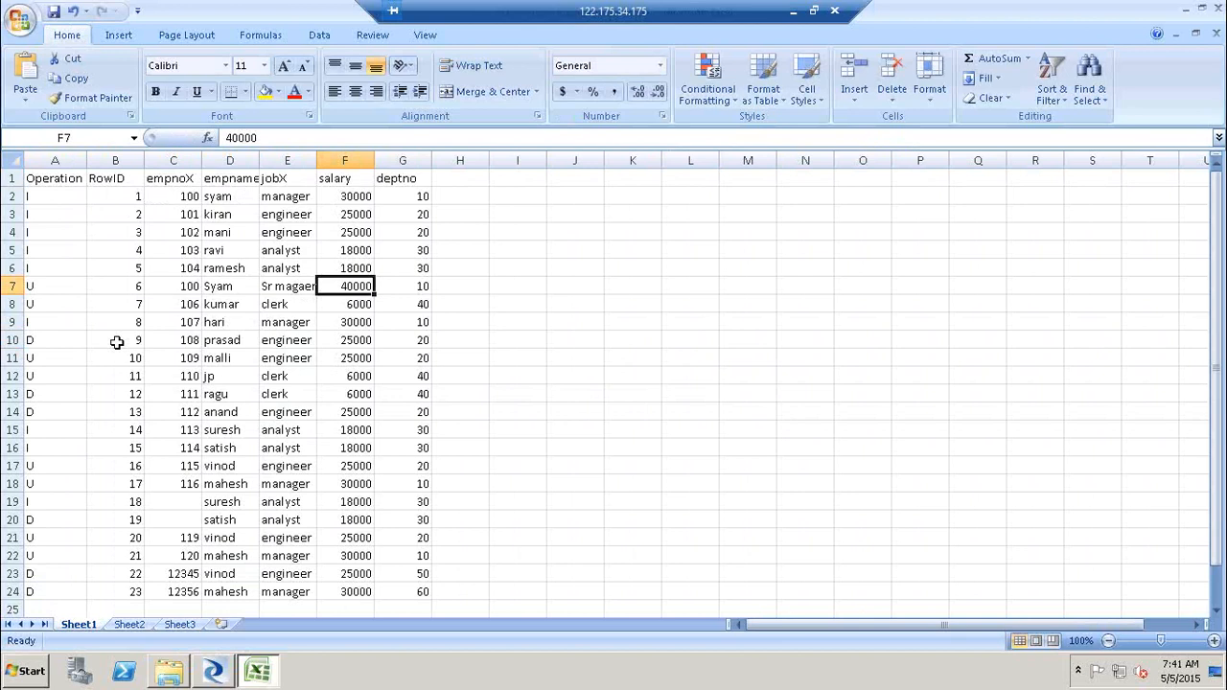
Step: Overwrite row 10 from empnoX onward with 100, the first record's employee name, Sr manager, 4000 and 10
left_click(181, 340)
type("100")
key("Tab")
type("Syam")
key("Tab")
type("Sr m")
type("an")
type("a")
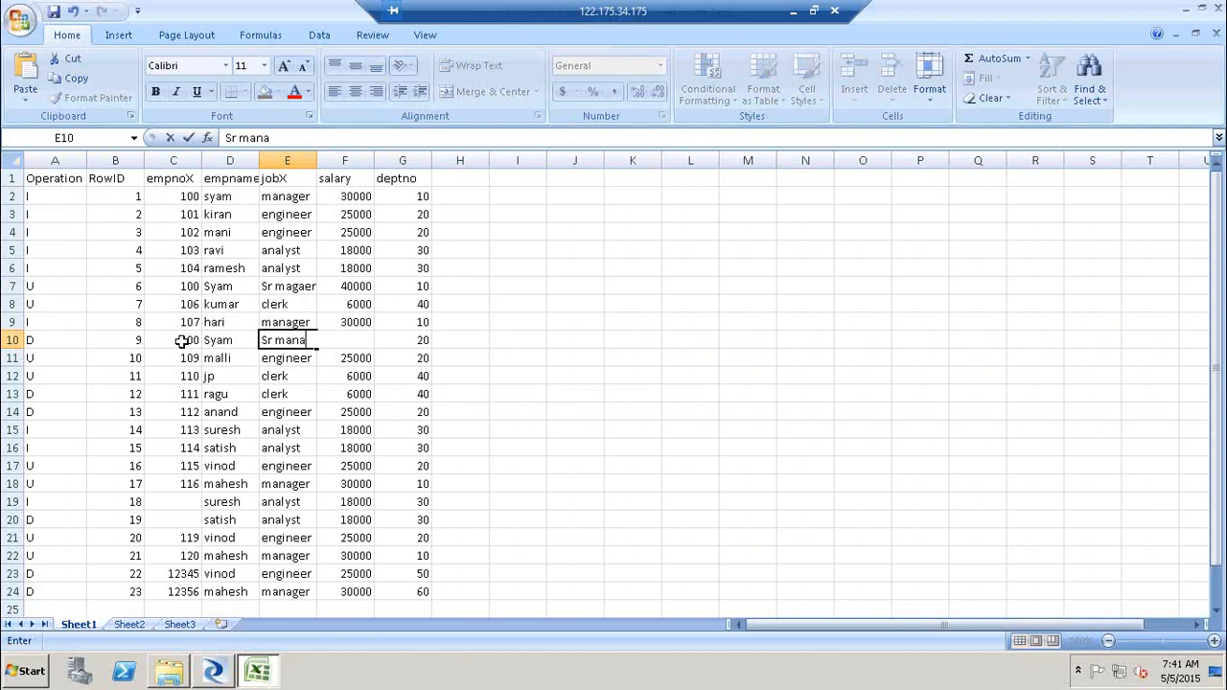
type("ger")
key("Tab")
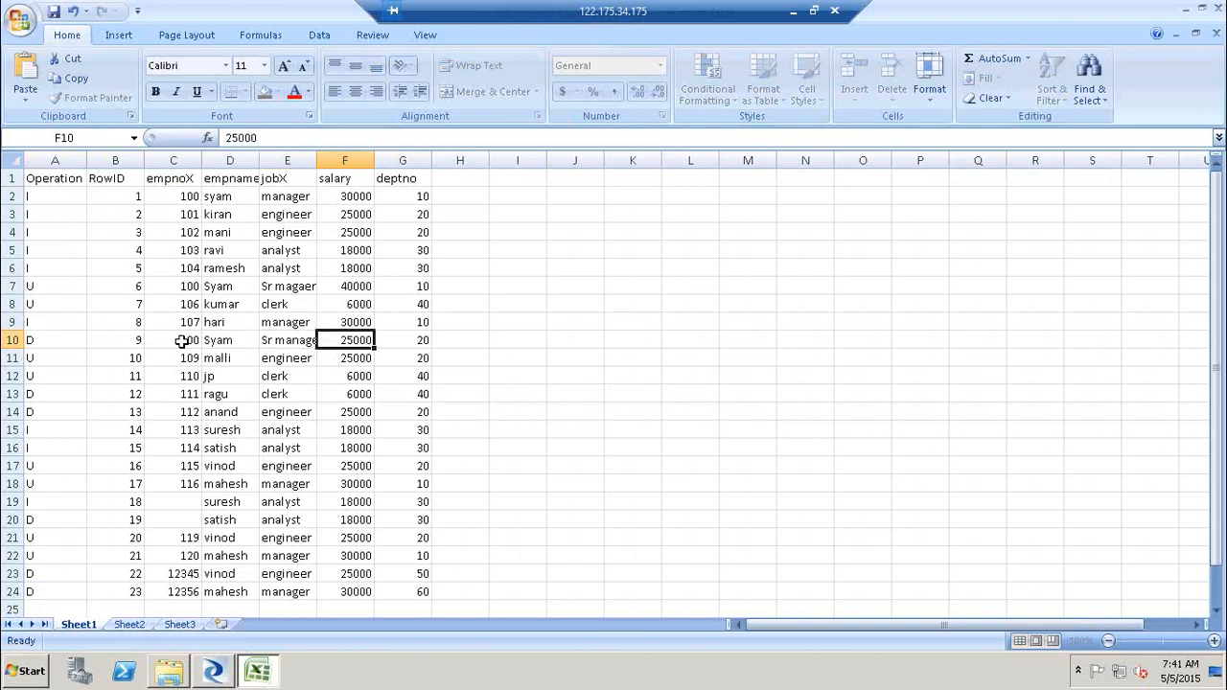
type("4000")
key("Tab")
type("10")
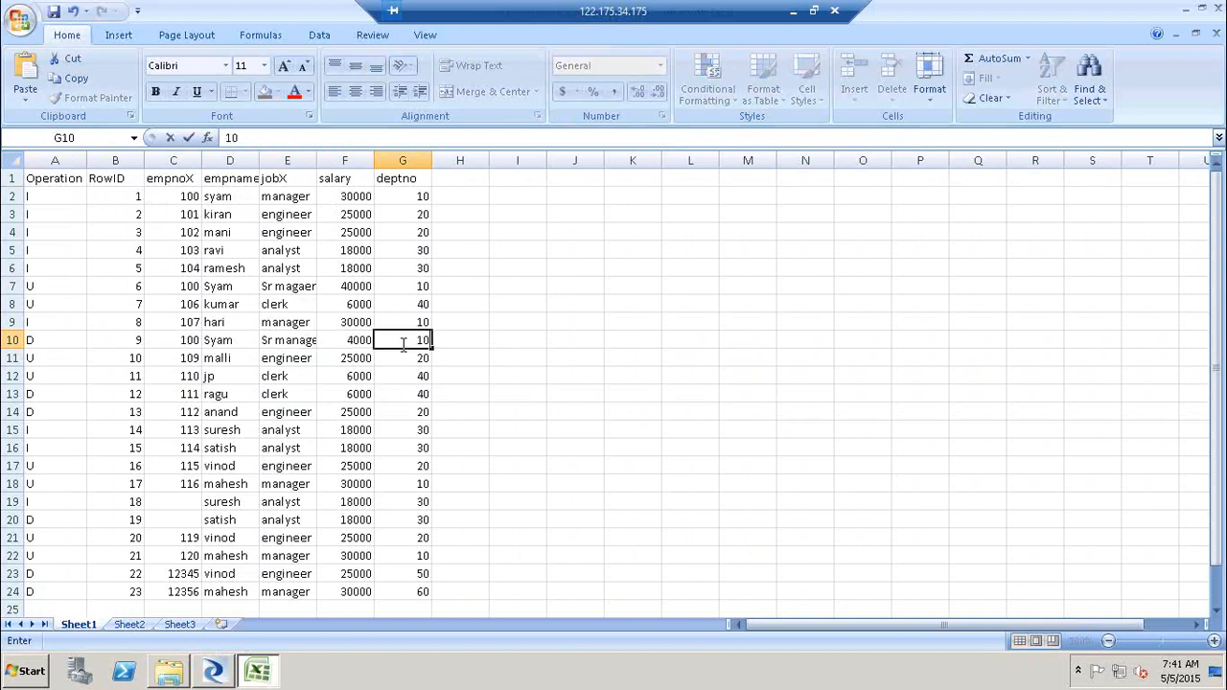
Step: Fill rows 2, 7 and 10 with yellow and check the Operation and RowID cells of the changed rows
left_click(12, 196)
left_click(13, 287, "ctrl")
left_click(12, 340, "ctrl")
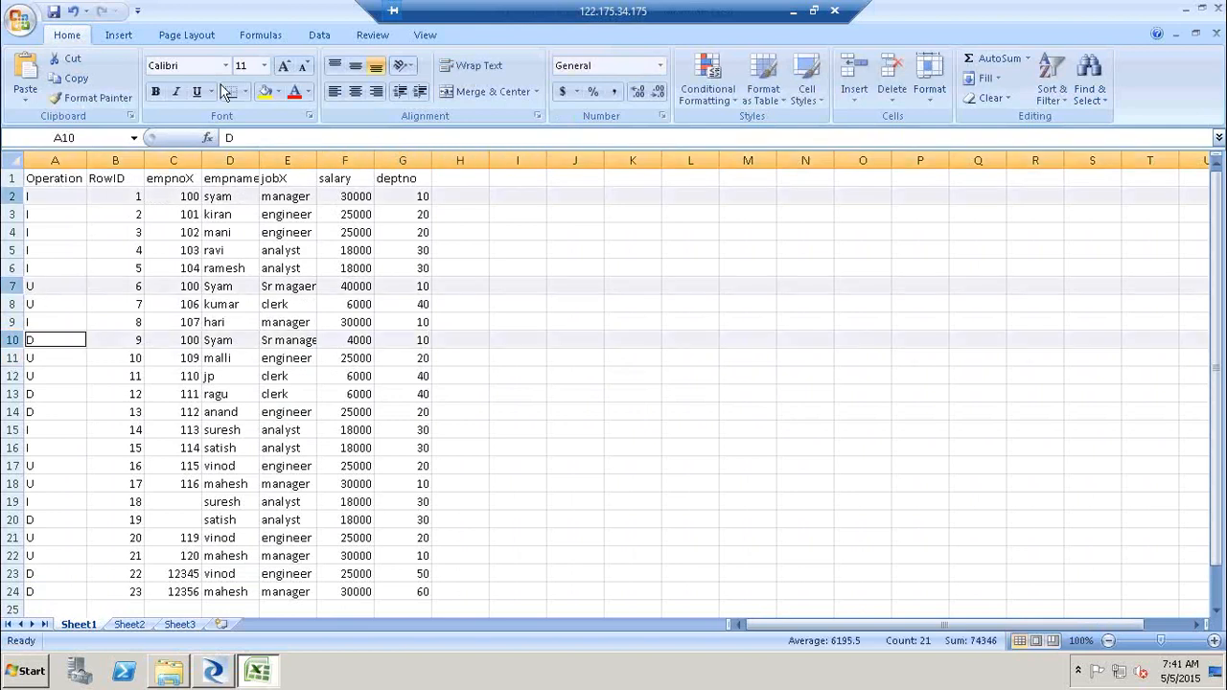
left_click(264, 91)
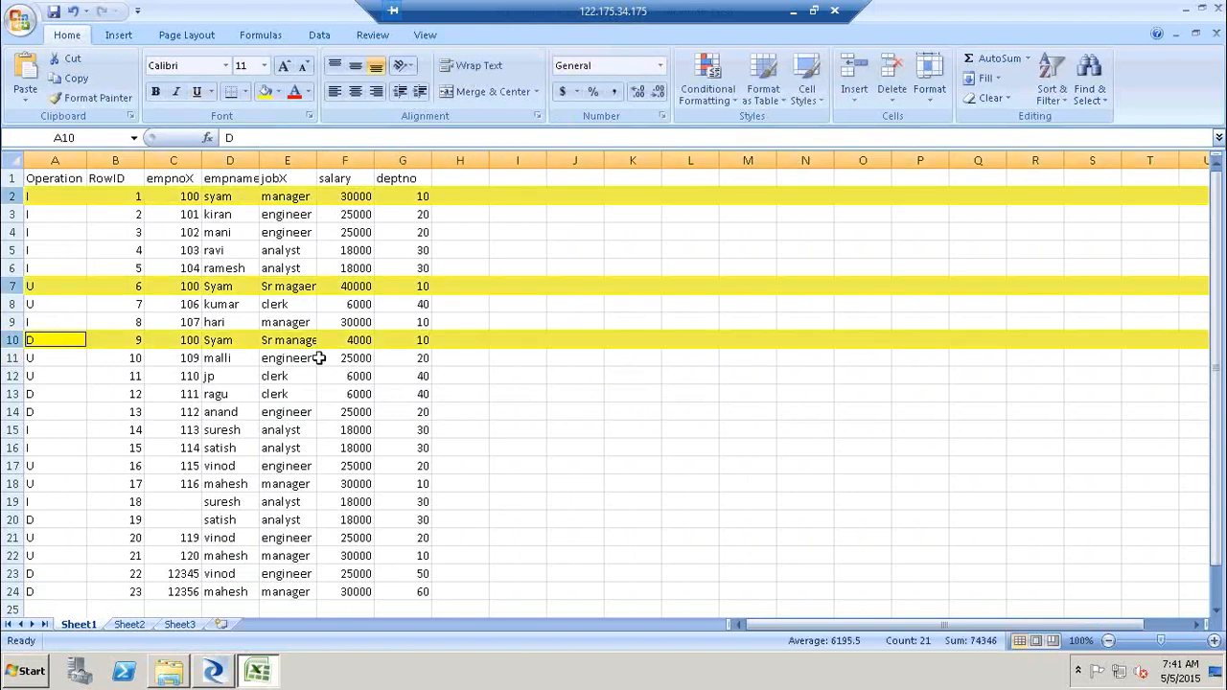
left_click(63, 288)
left_click(134, 285)
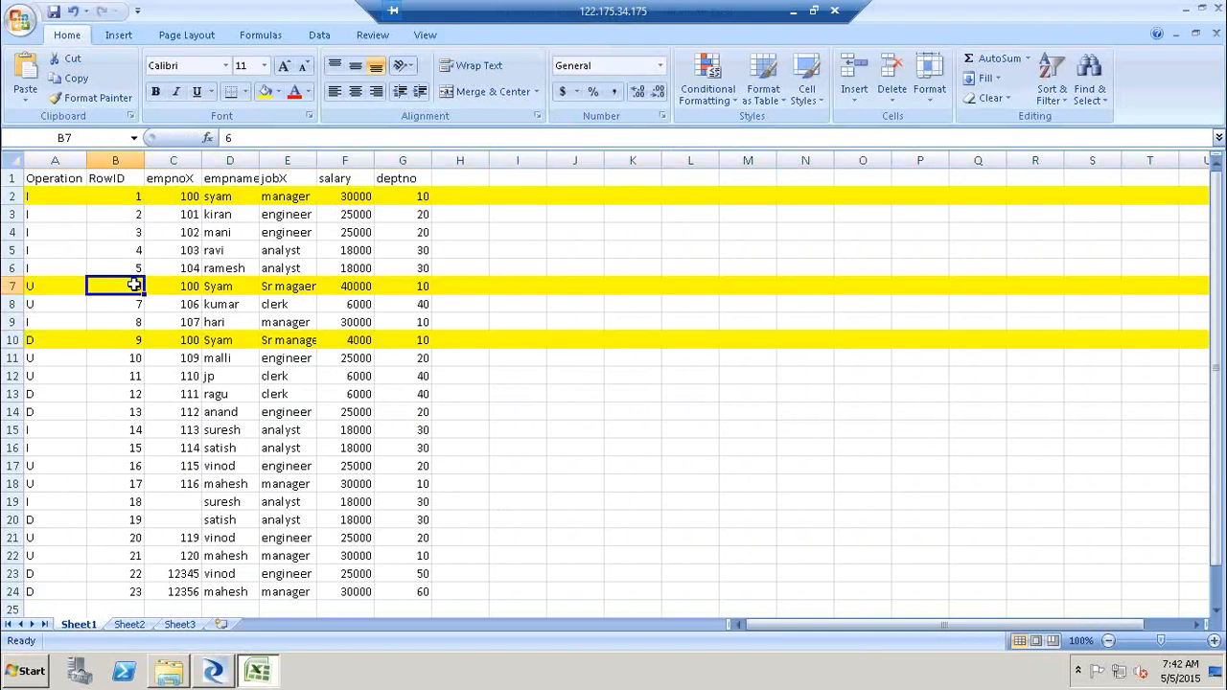
left_click(138, 339)
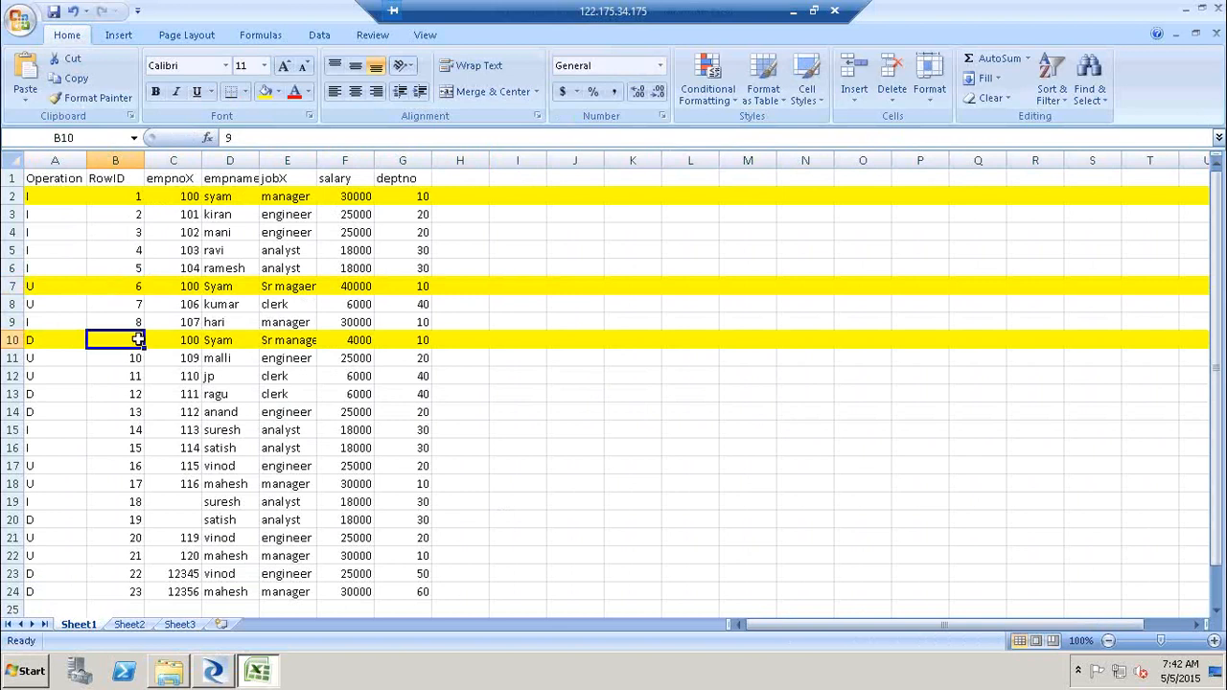
Step: Close the CDC_Source workbook without saving its changes and switch to SAP Data Services Designer
left_click(134, 195)
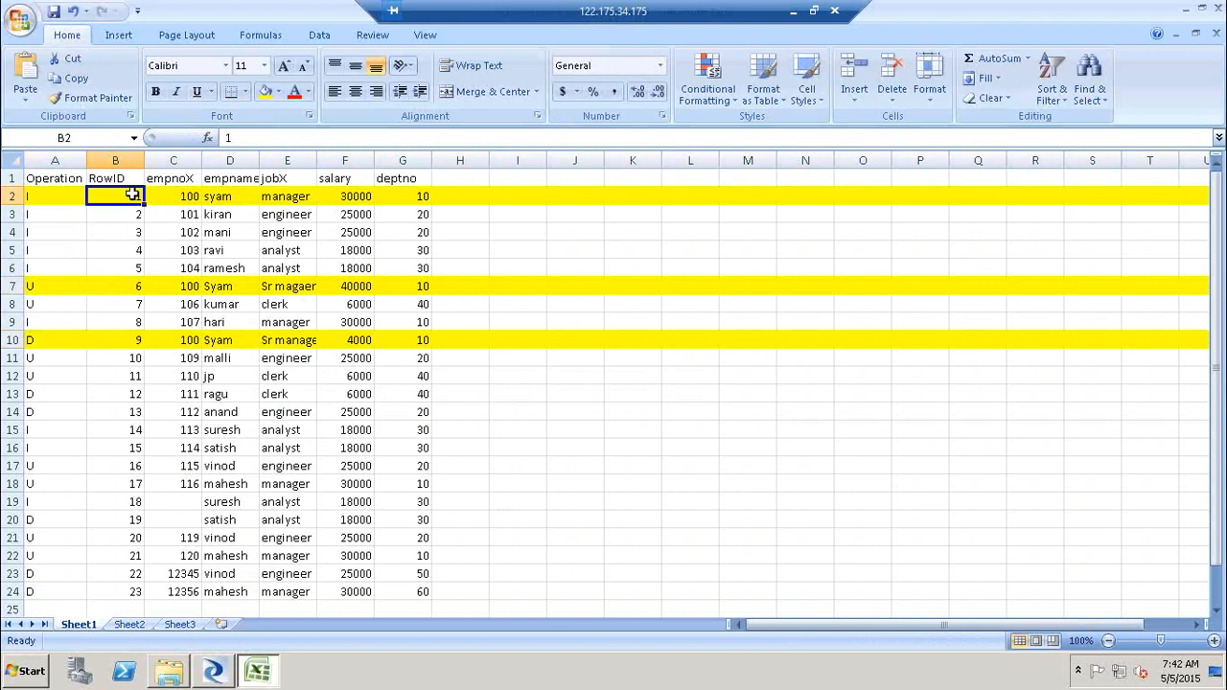
left_click(792, 13)
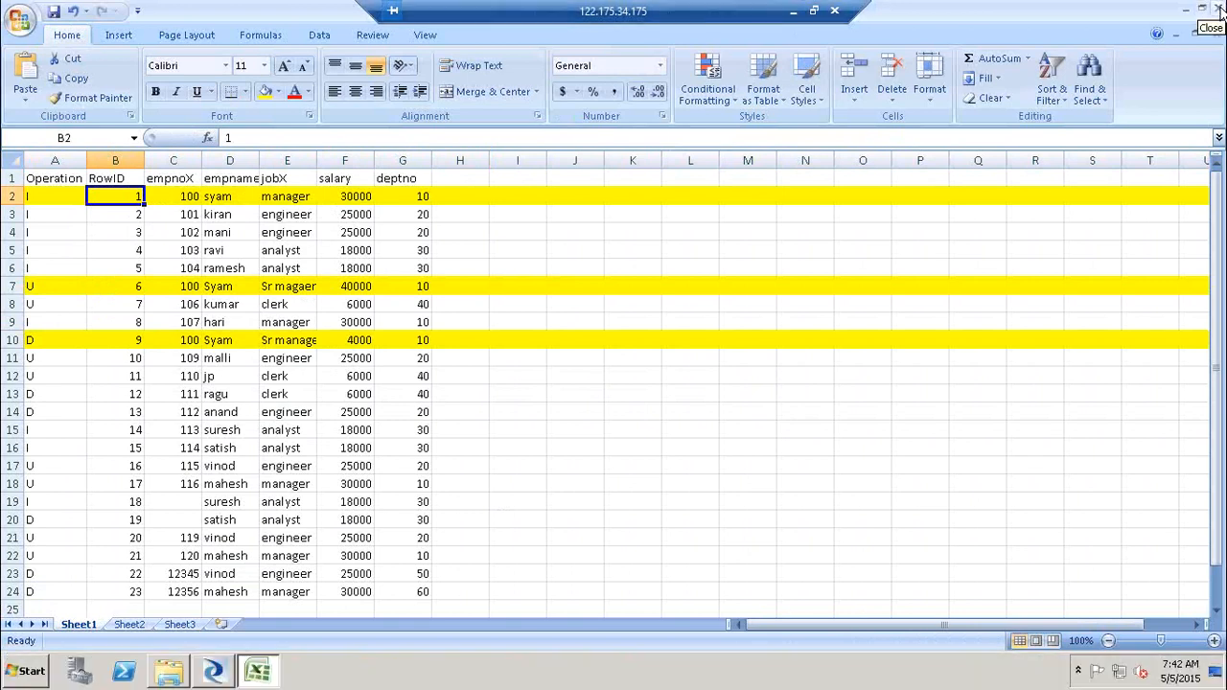
left_click(1217, 9)
left_click(616, 372)
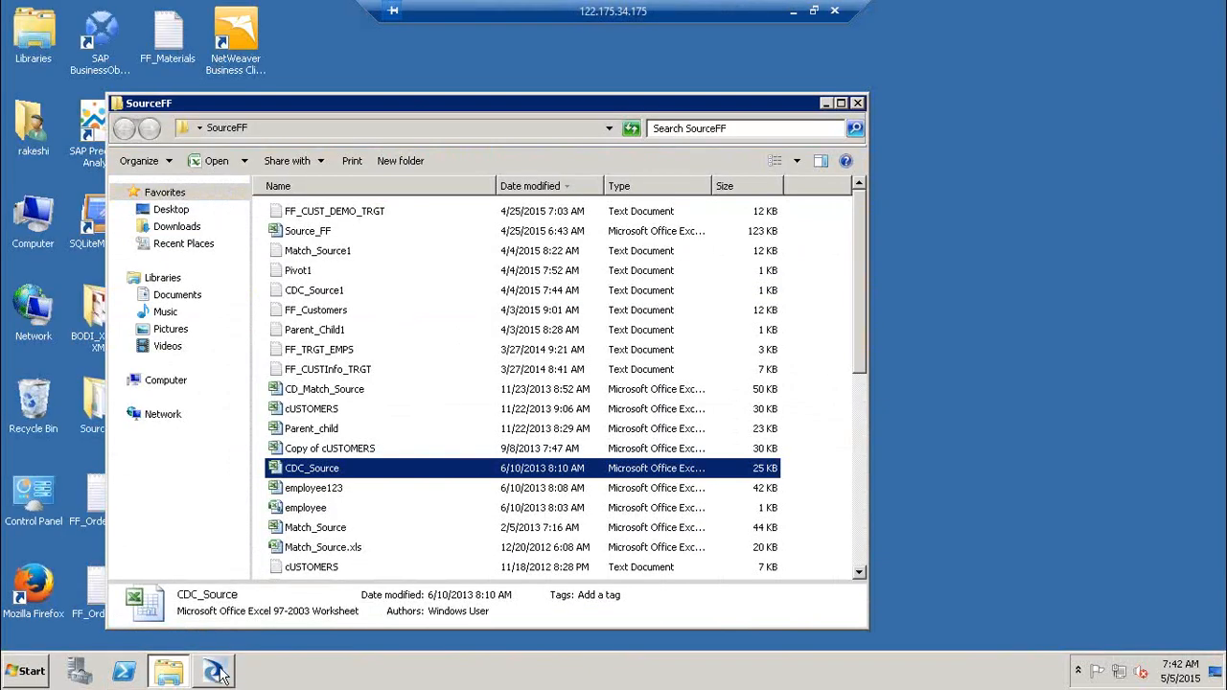
left_click(220, 675)
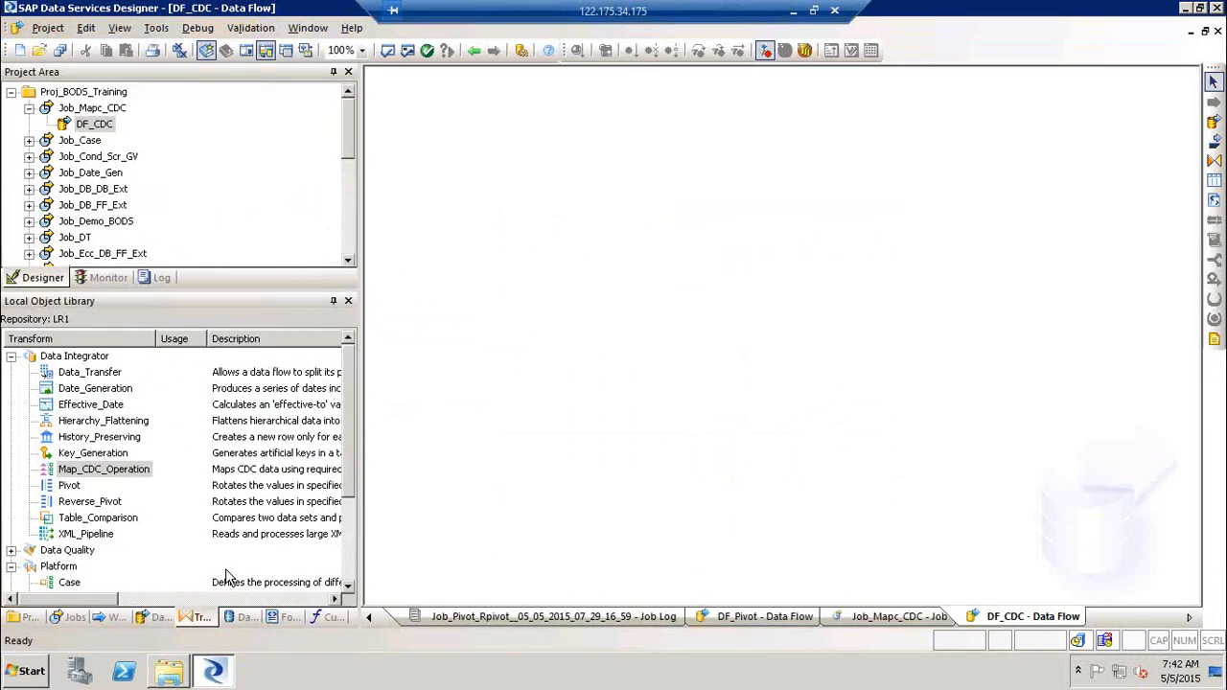
Step: Create the delimited flat file format FF_CDC_MAPSRC from CDC_Source1.txt with Tab as column delimiter, overwriting the schema
left_click(242, 617)
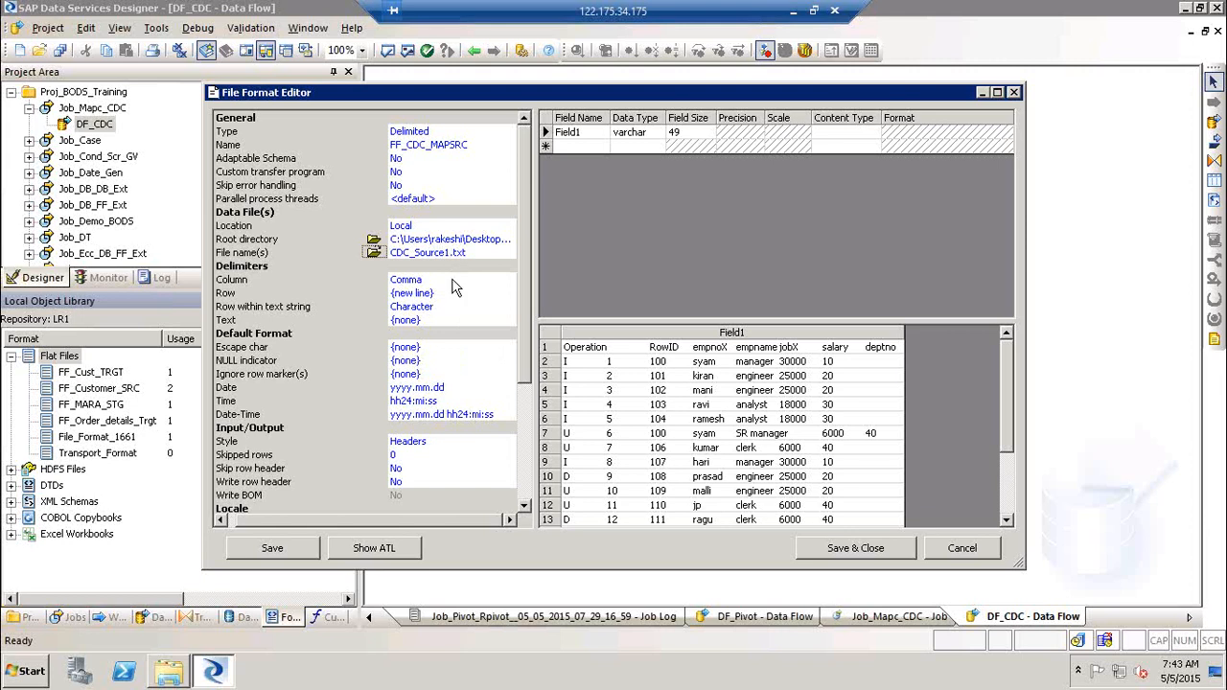
left_click(456, 281)
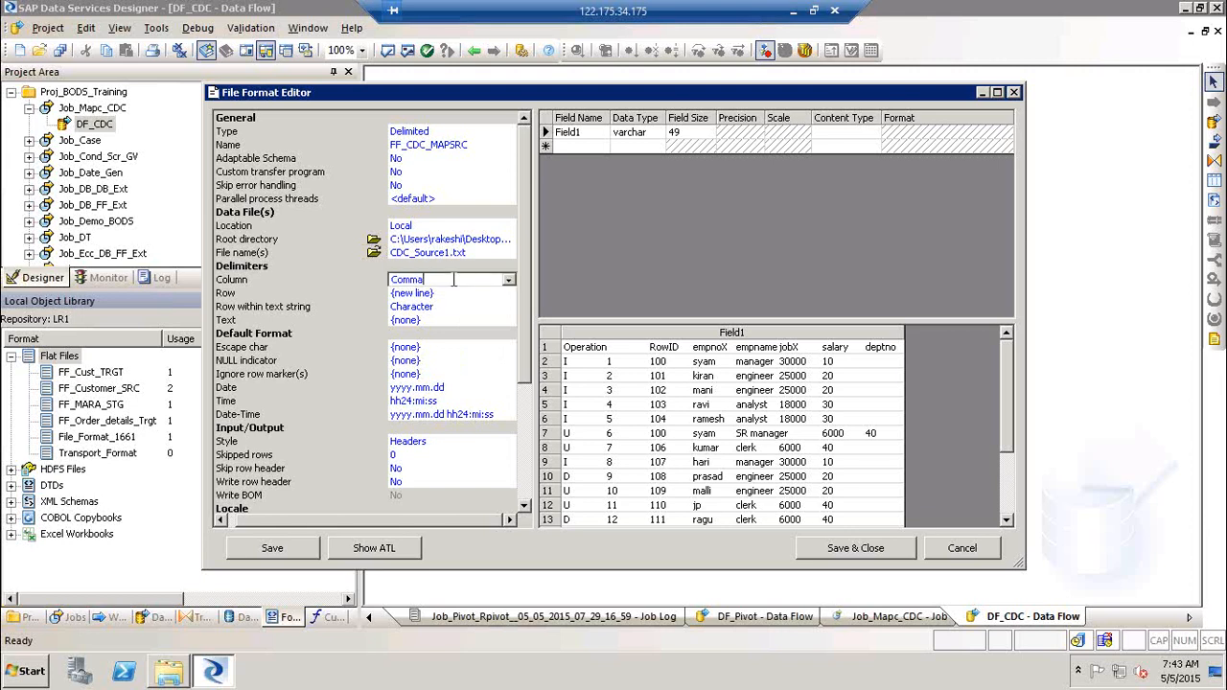
left_click(508, 280)
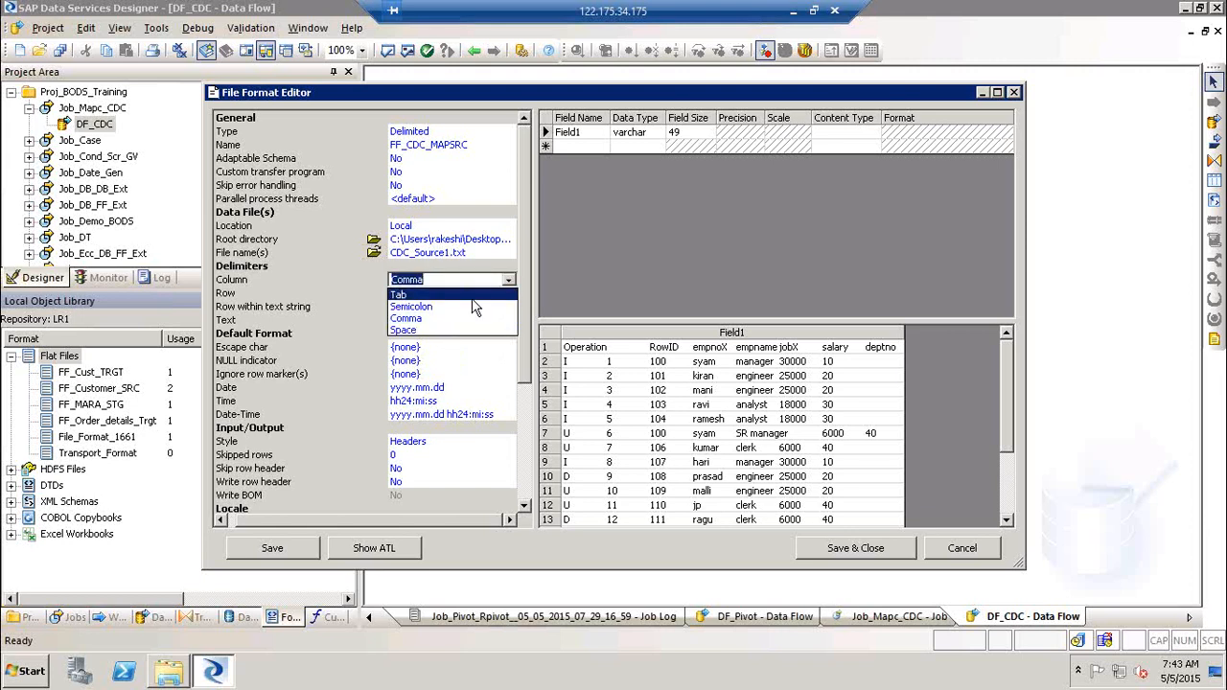
left_click(473, 297)
left_click(678, 371)
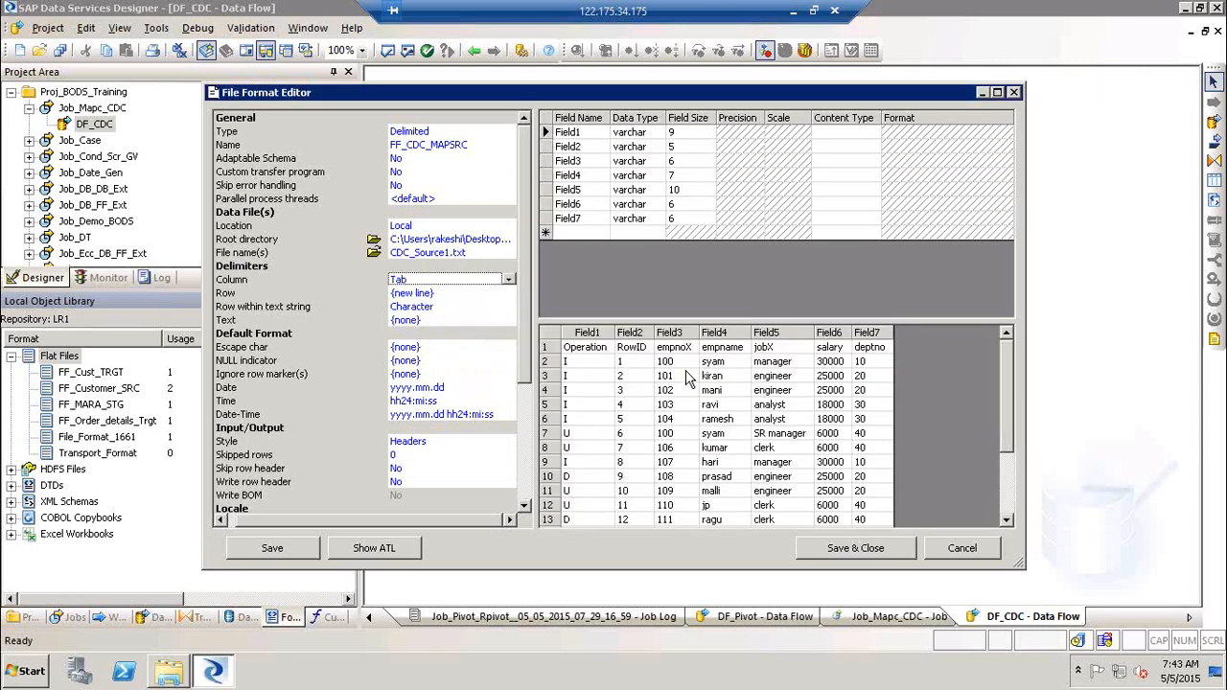
Step: Set Skip row header to Yes, overwrite the schema from the file, and save and close the file format
left_click(450, 467)
left_click(437, 492)
left_click(678, 373)
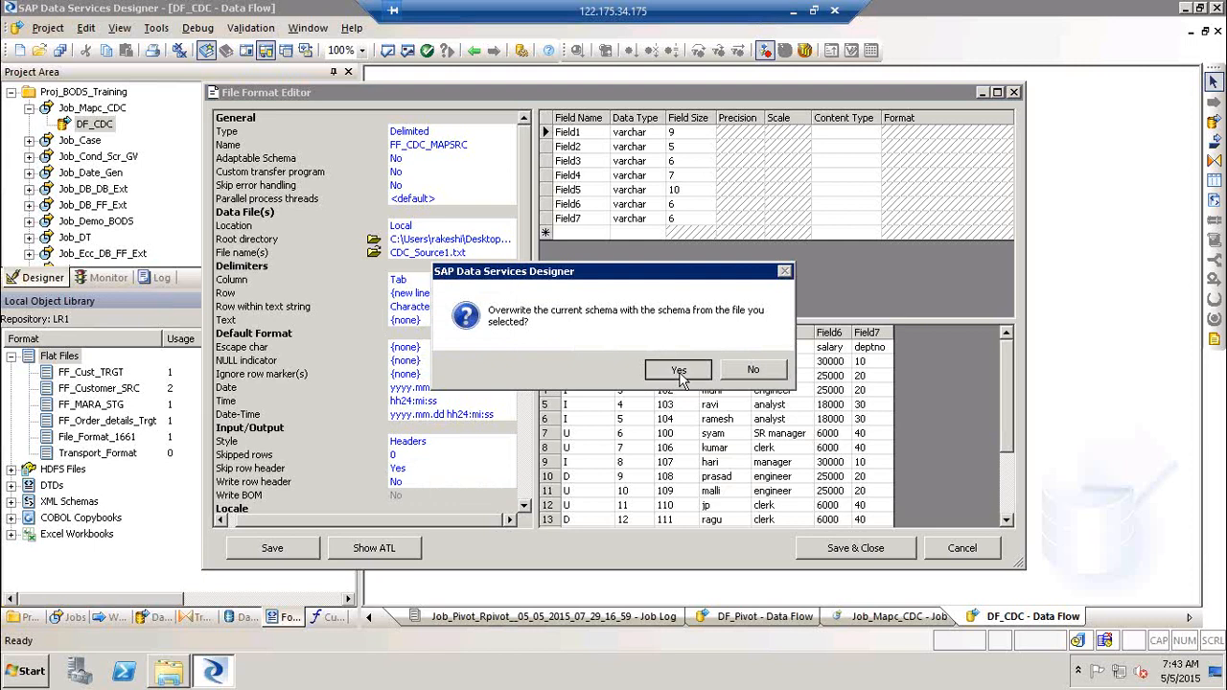
left_click(882, 551)
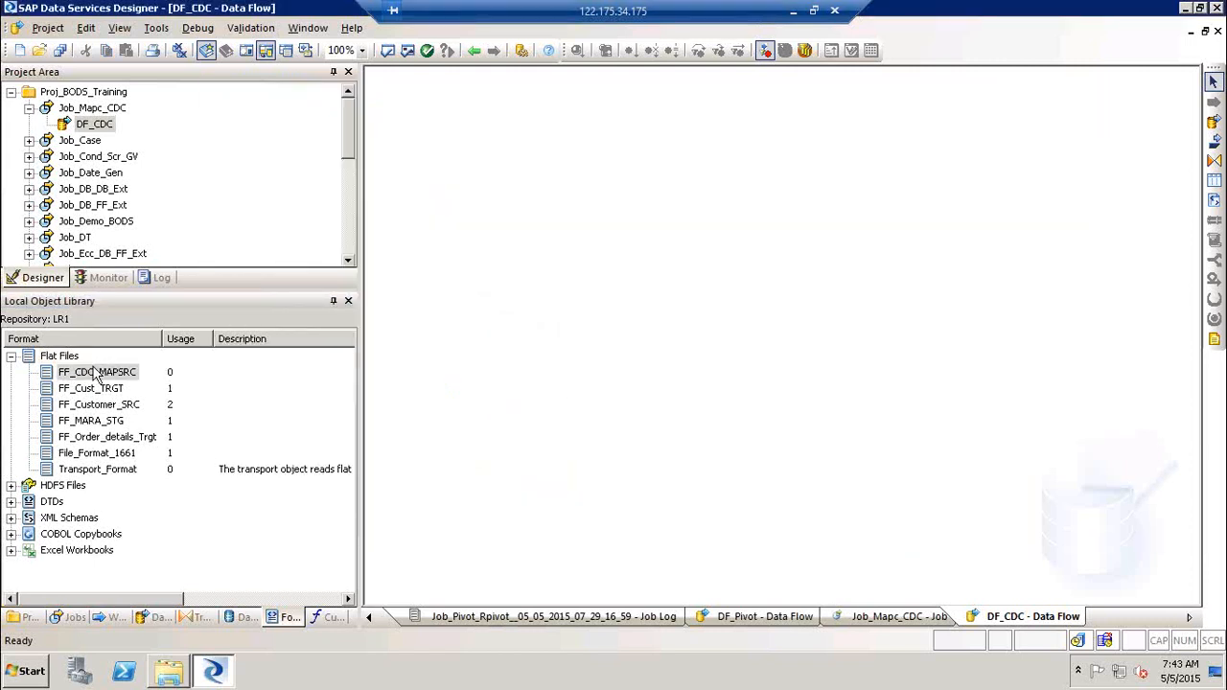
Step: Place the FF_CDC_MAPSRC file format in the DF_CDC data flow as a source
left_click_drag(89, 373, 430, 159)
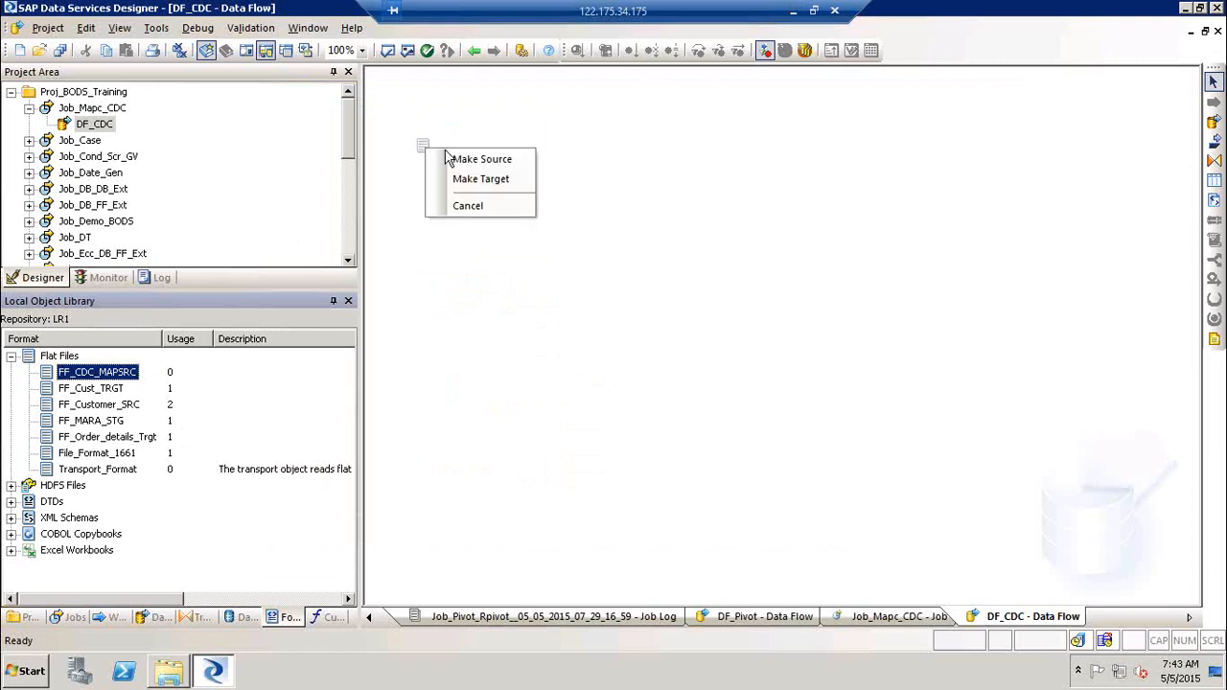
left_click(457, 159)
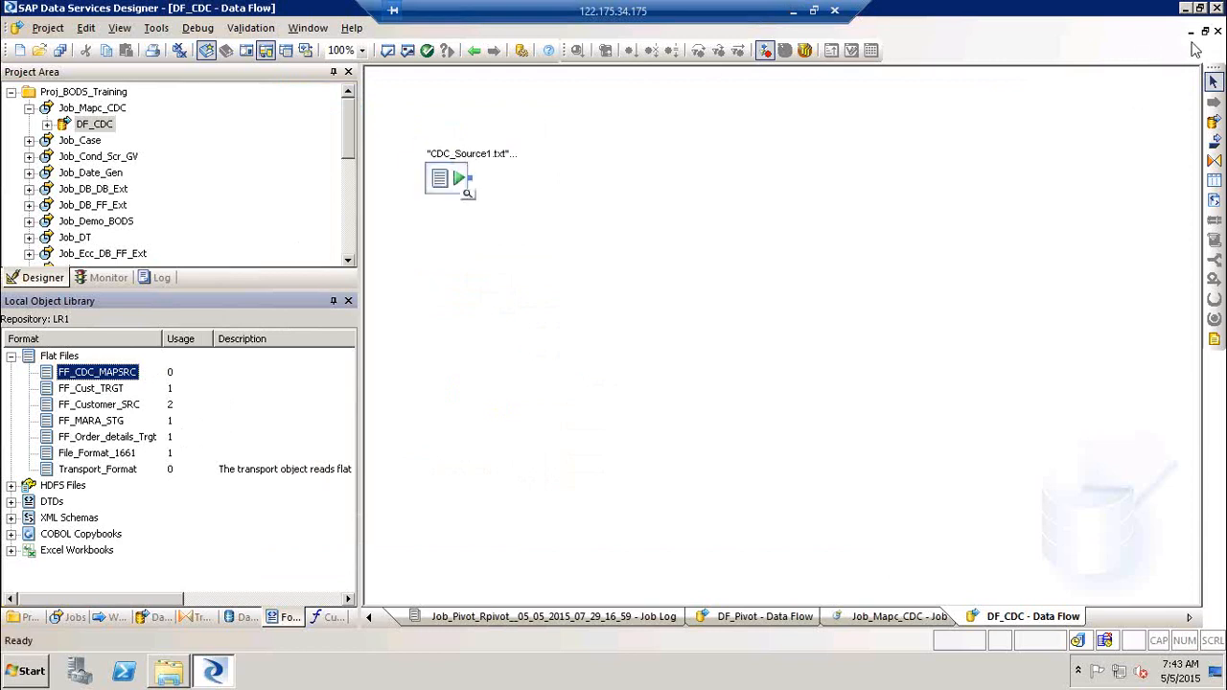
left_click(1192, 44)
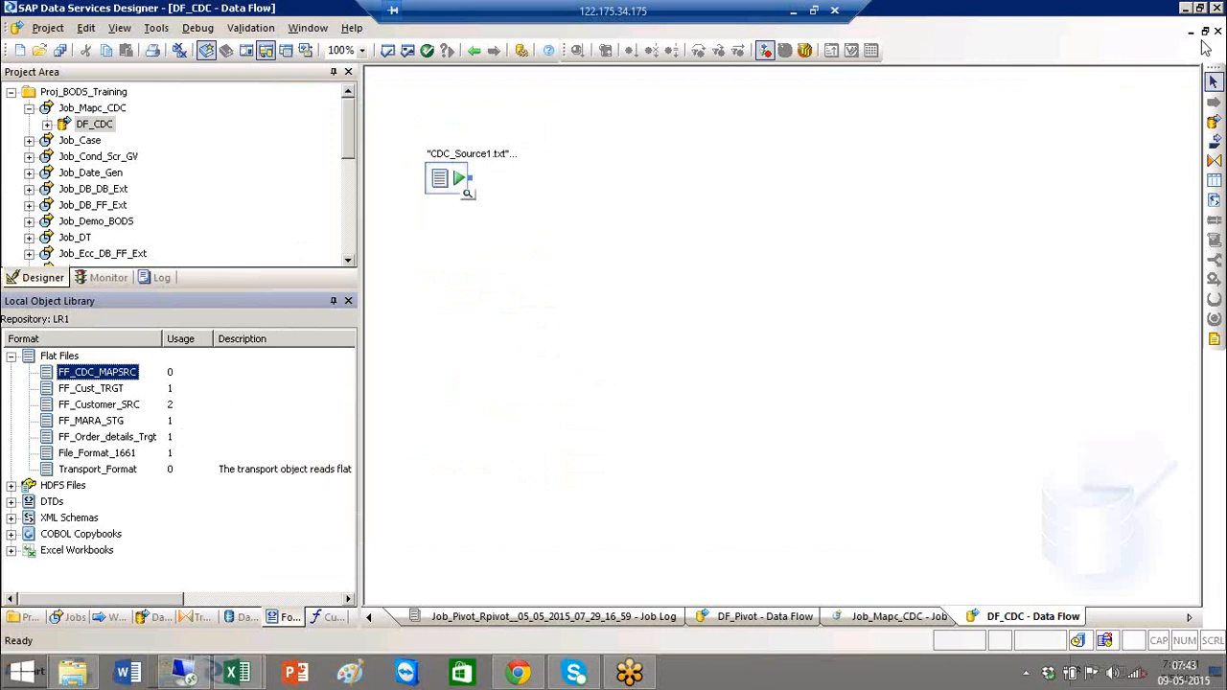
Step: Apply the default layout to dock the floating Local Object Library back in place
double_click(193, 628)
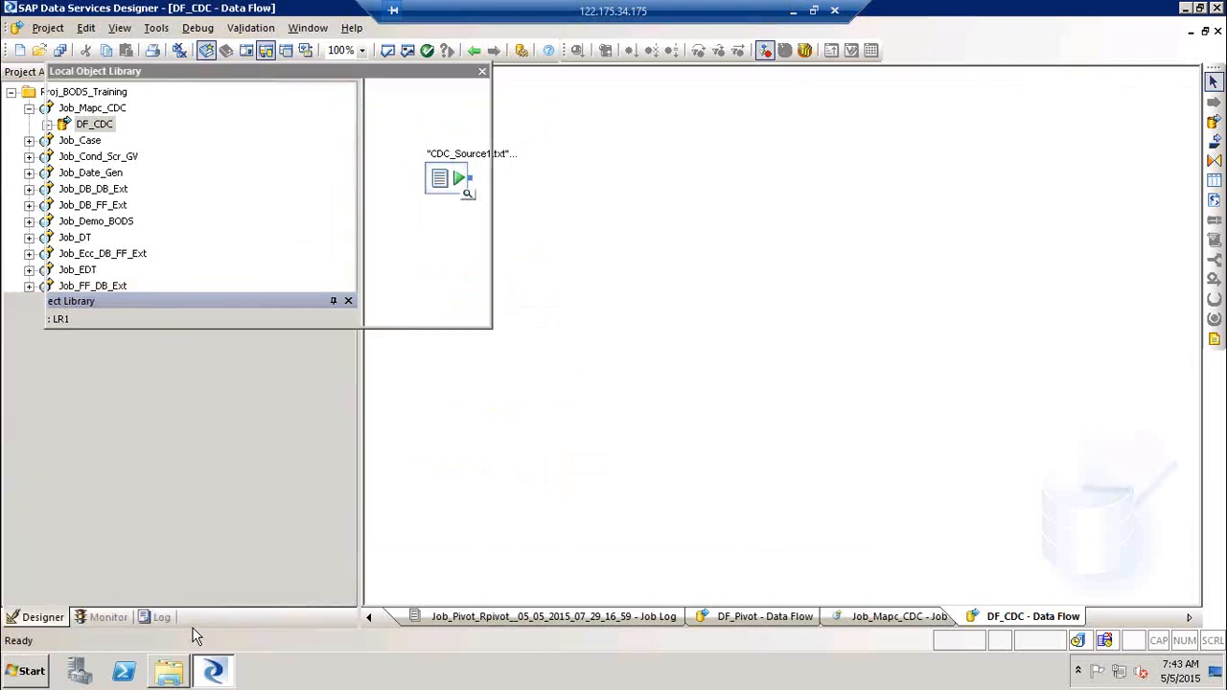
left_click(120, 29)
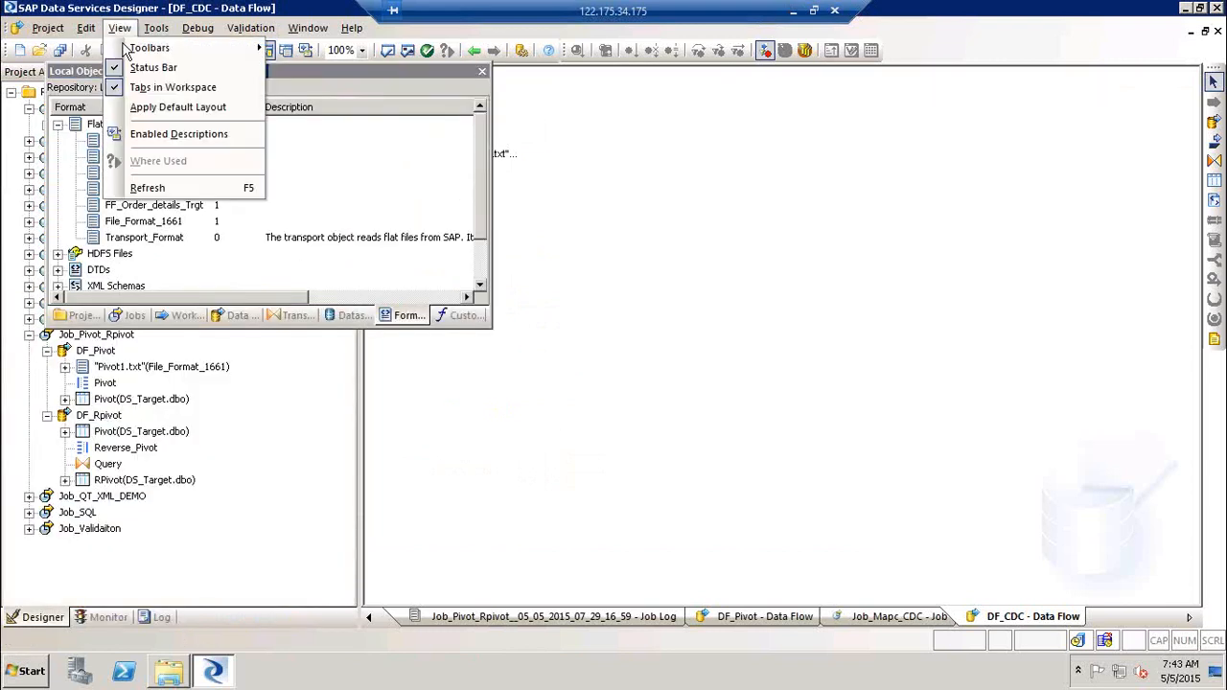
left_click(155, 108)
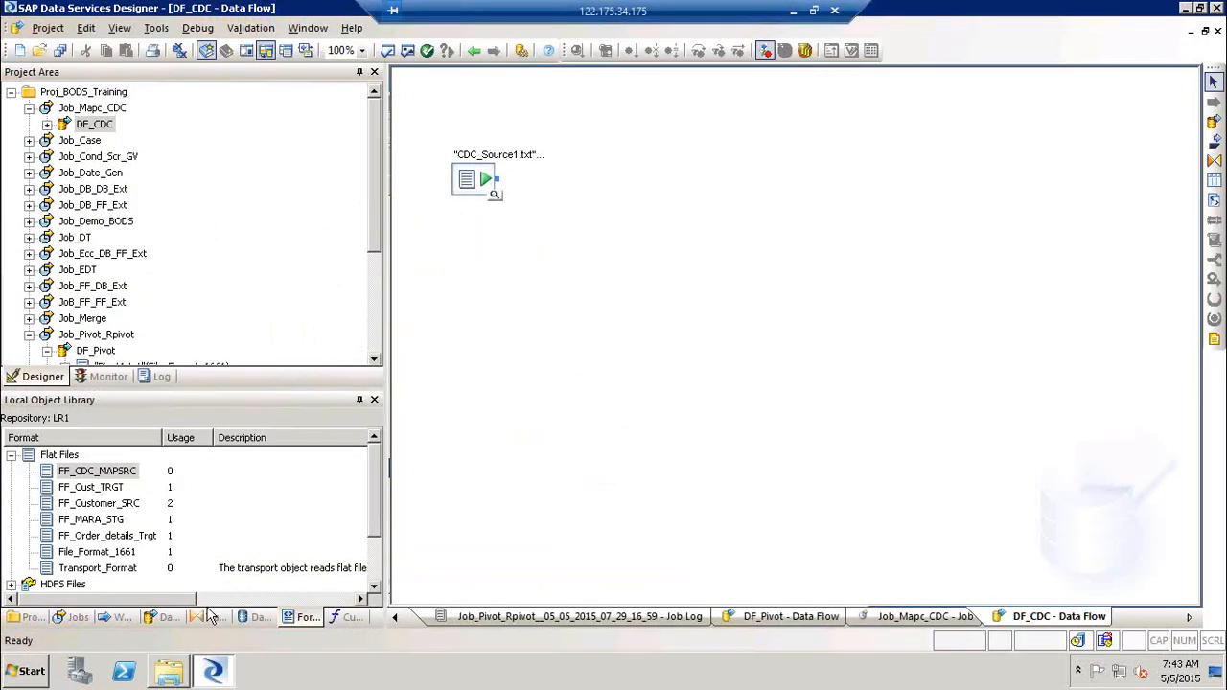
Step: Add a Map_CDC_Operation transform to DF_CDC and connect the CDC_Source1.txt source to it
left_click(205, 619)
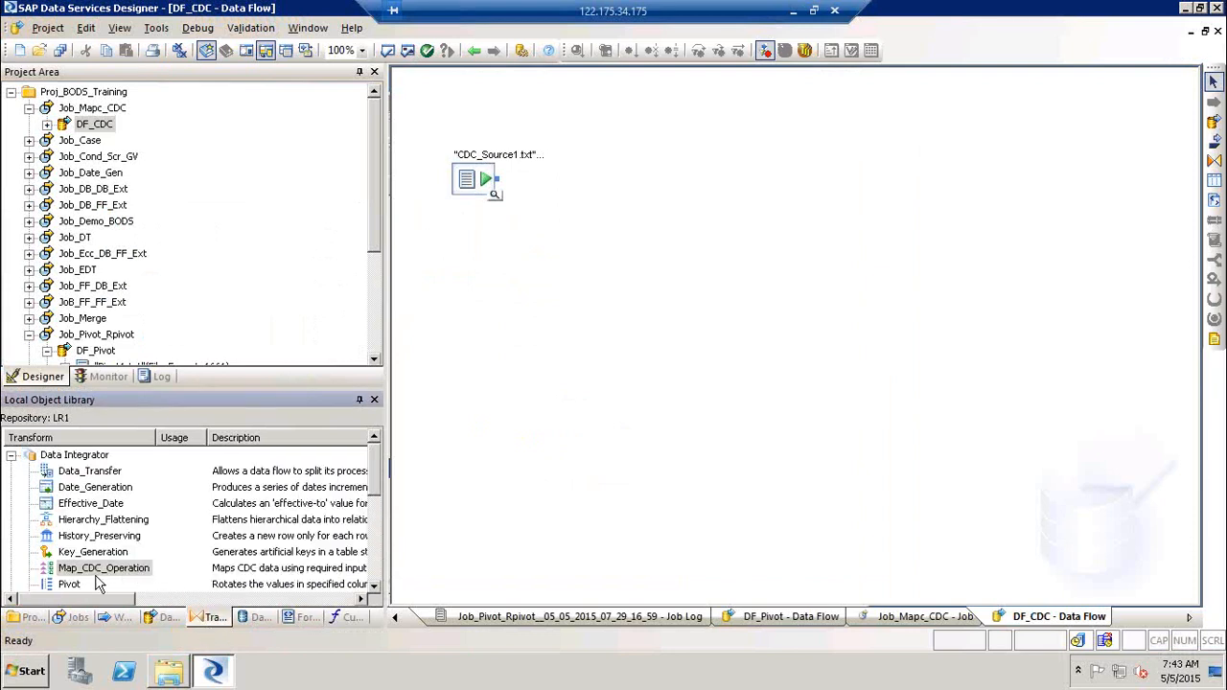
left_click_drag(100, 568, 587, 213)
left_click_drag(500, 180, 568, 238)
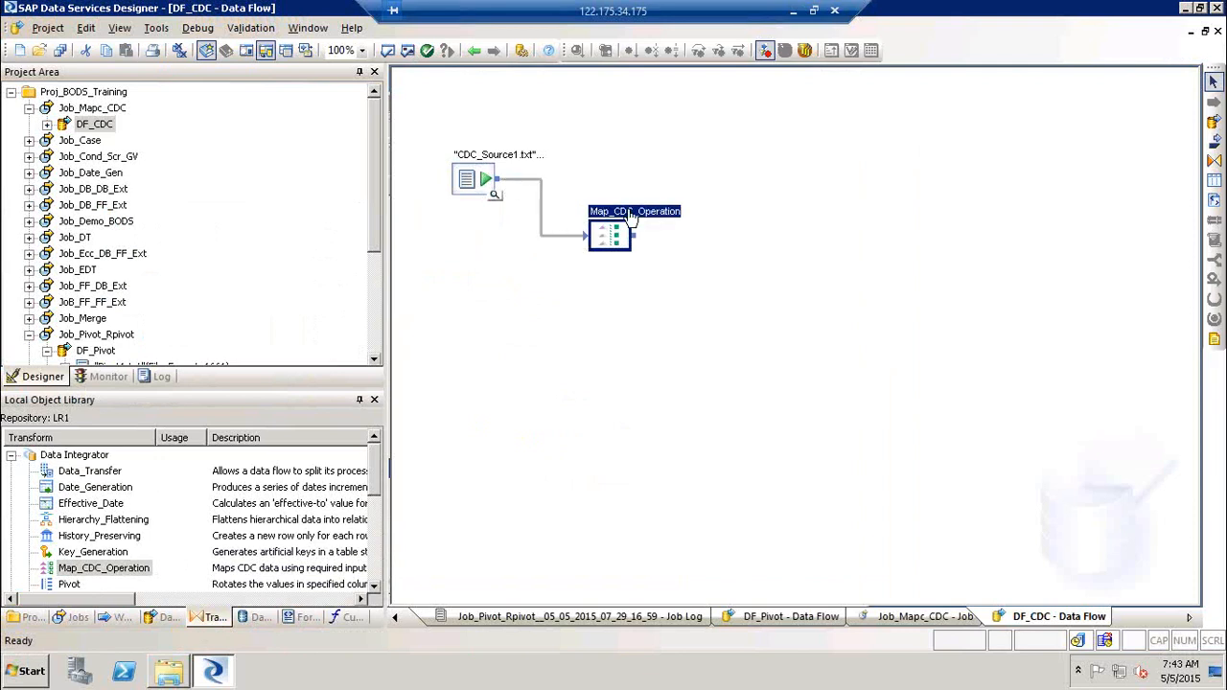
Step: In the Map_CDC_Operation transform, set the sequencing column to RowID and the row operation column to Operation
double_click(629, 217)
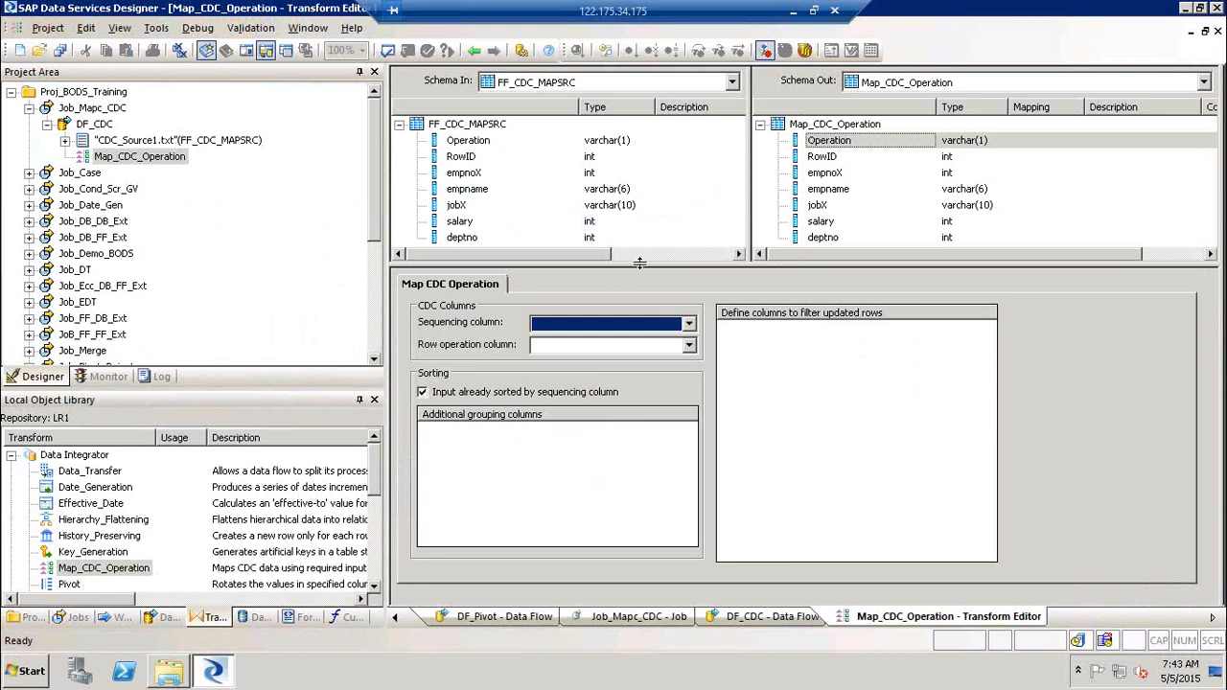
left_click_drag(639, 262, 643, 271)
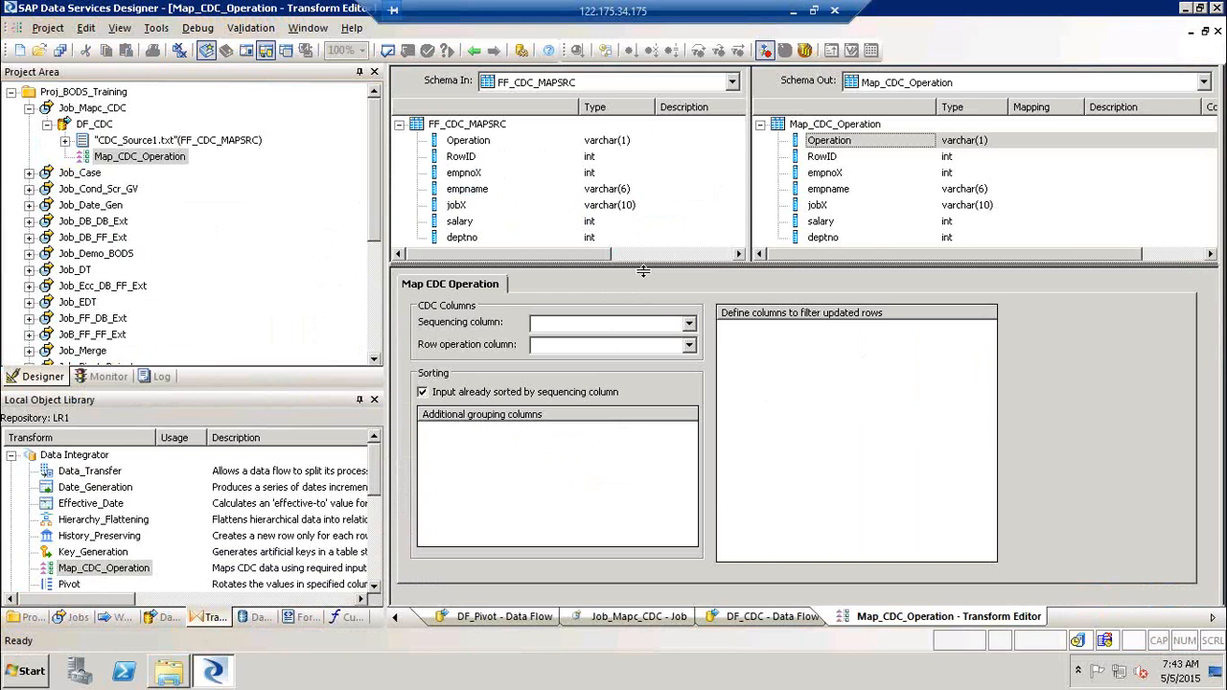
left_click_drag(642, 271, 642, 277)
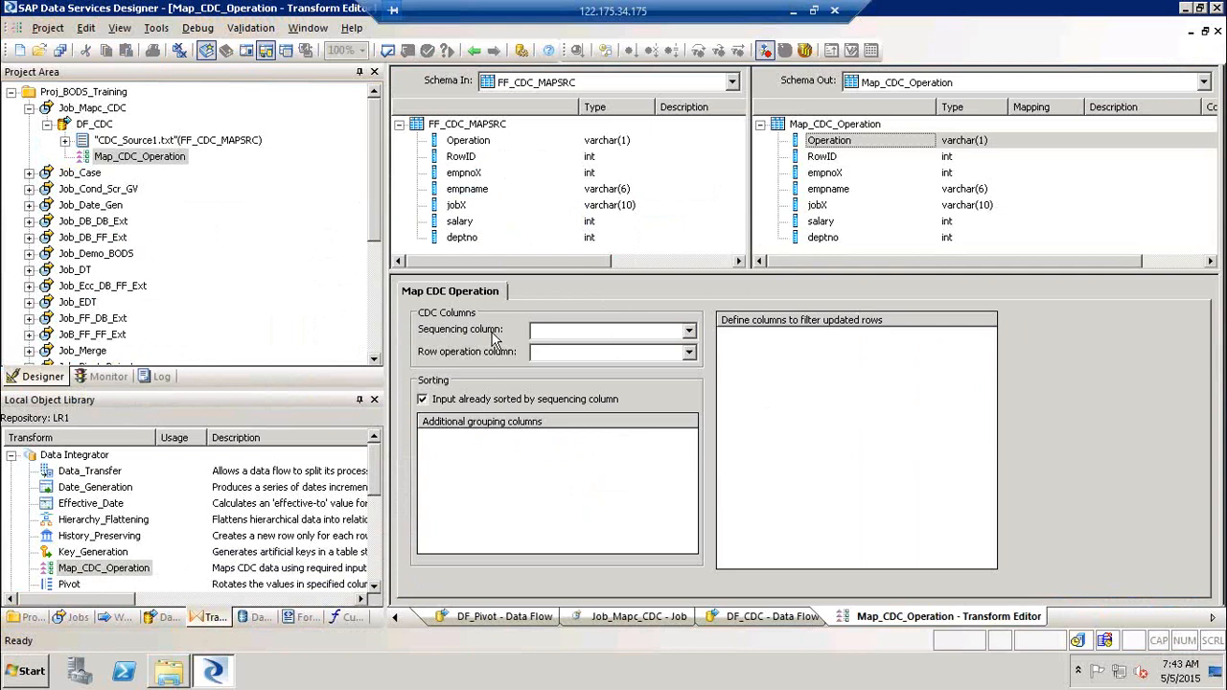
left_click(689, 330)
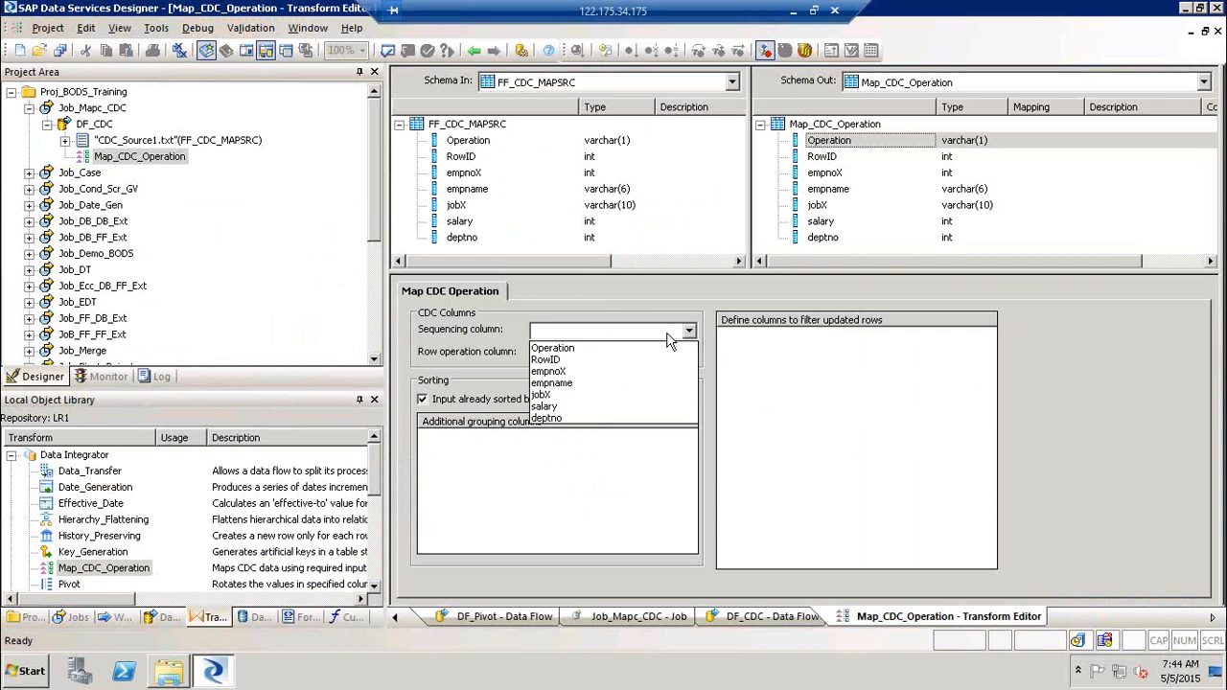
left_click(583, 361)
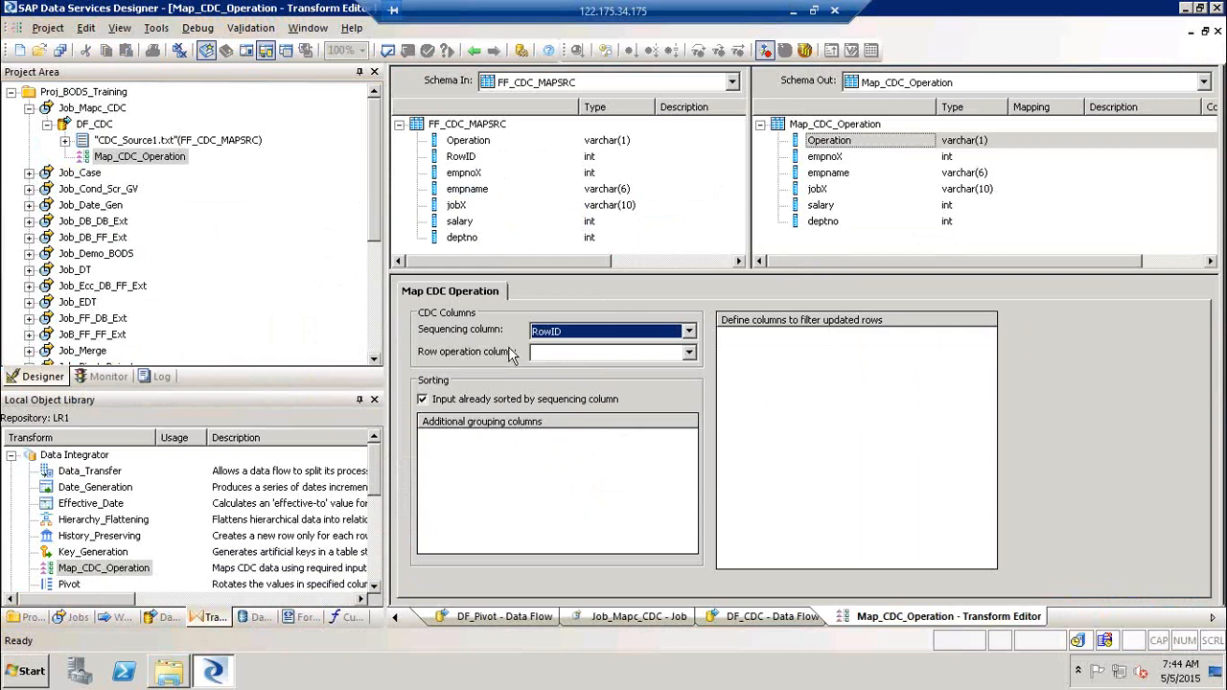
left_click(689, 355)
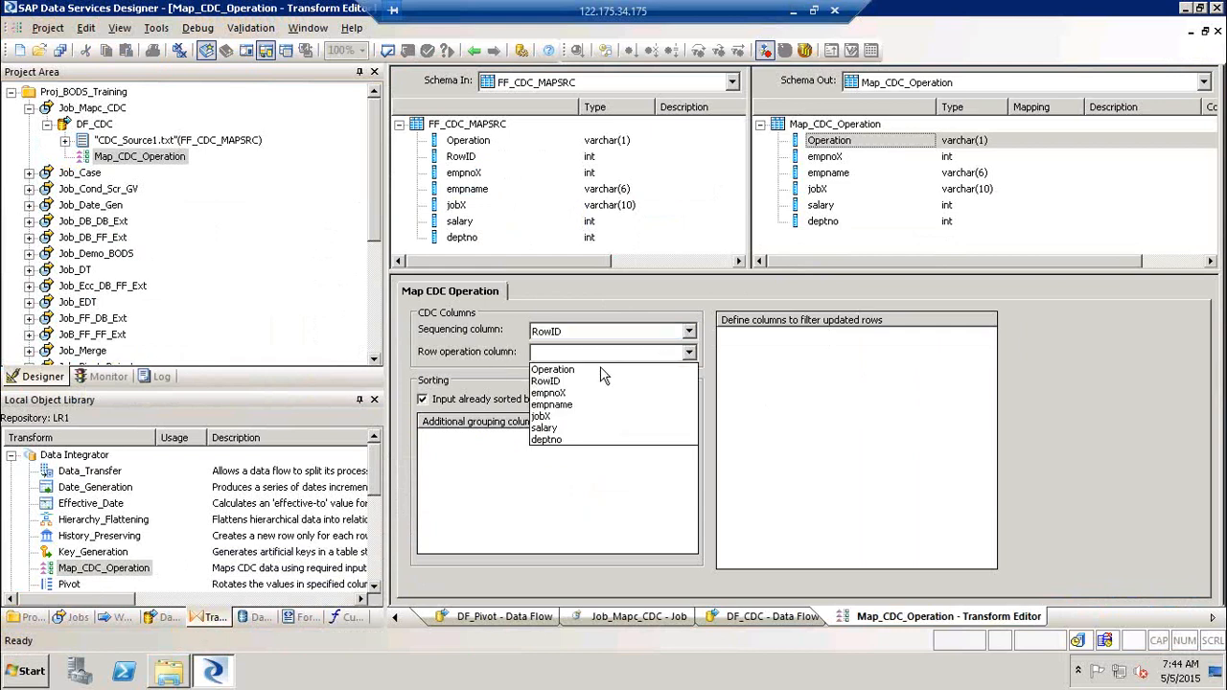
left_click(568, 370)
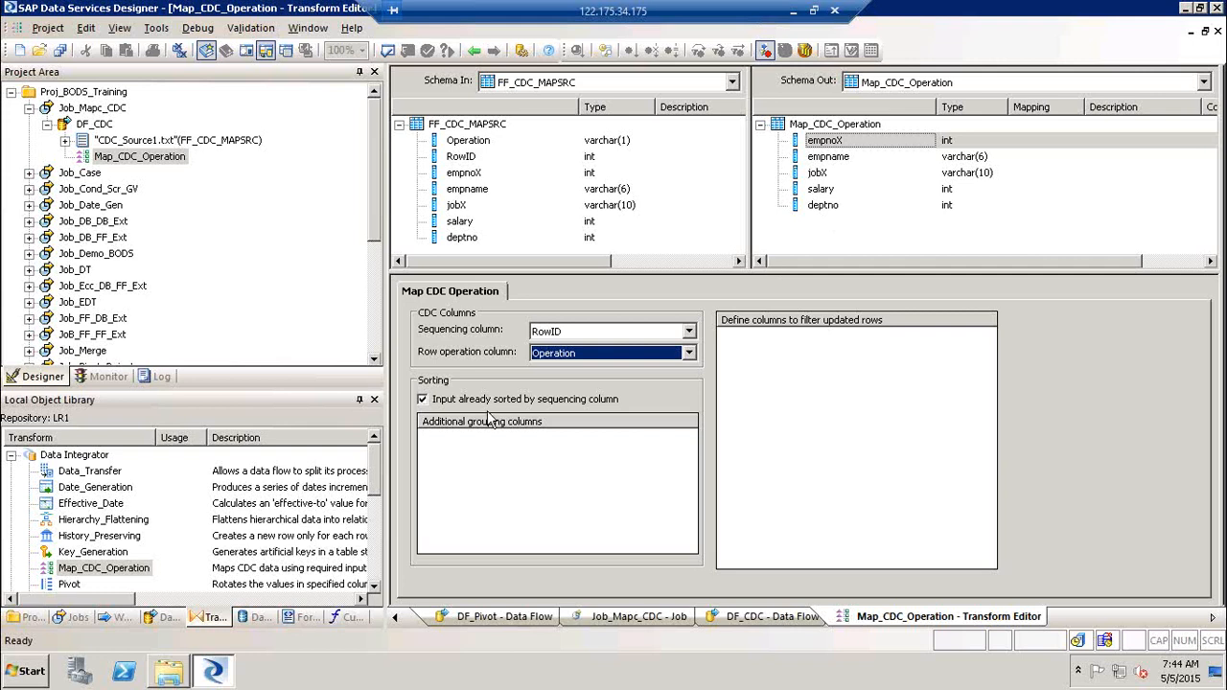
left_click(456, 482)
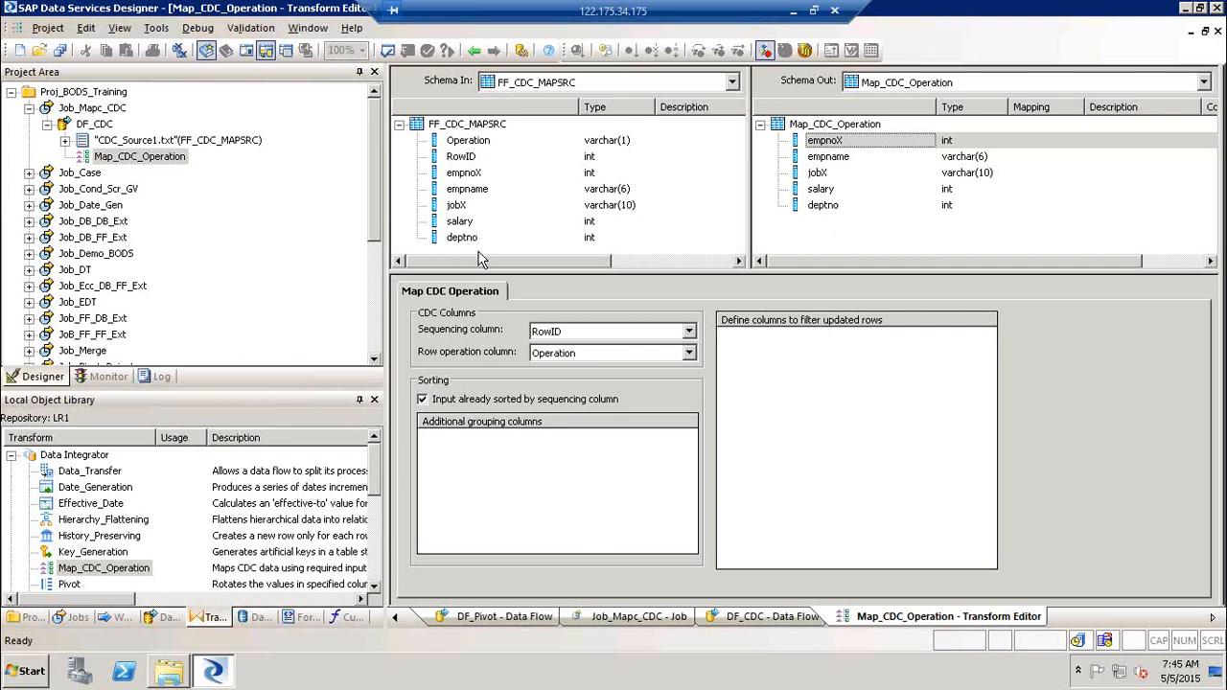
left_click_drag(460, 237, 514, 235)
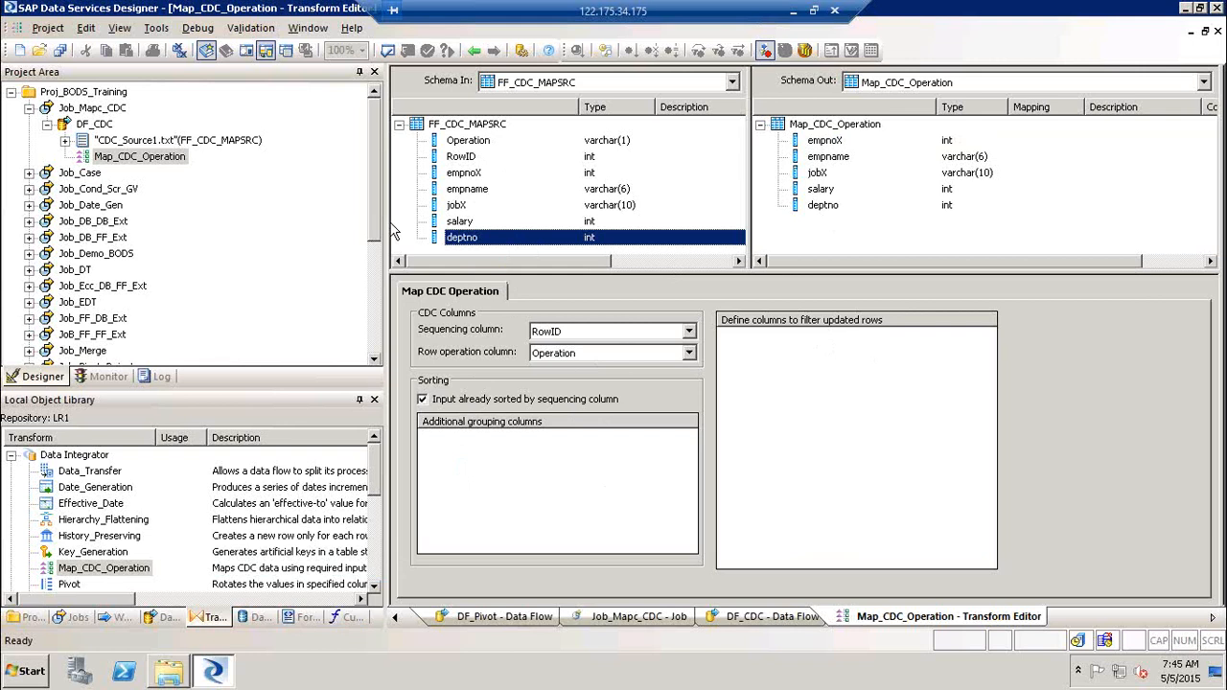
left_click(487, 142)
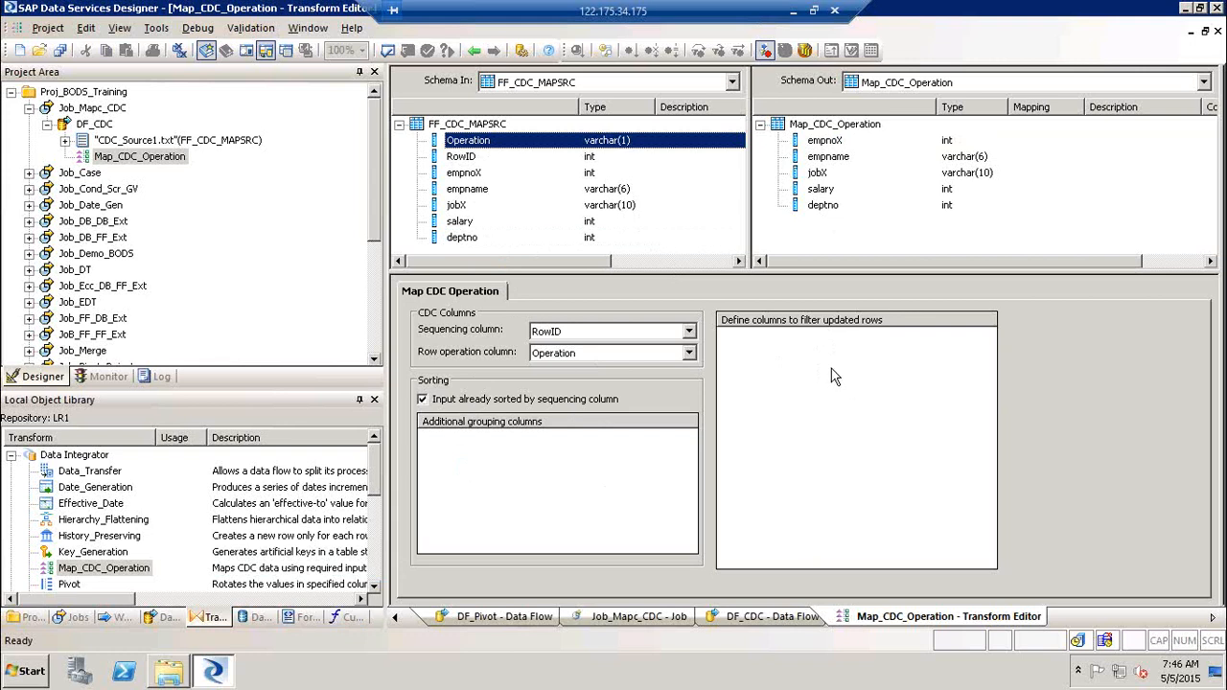
Step: Return to DF_CDC, add a template table named CDC_Table in datastore DS_Target, and connect Map_CDC_Operation to it
left_click(478, 50)
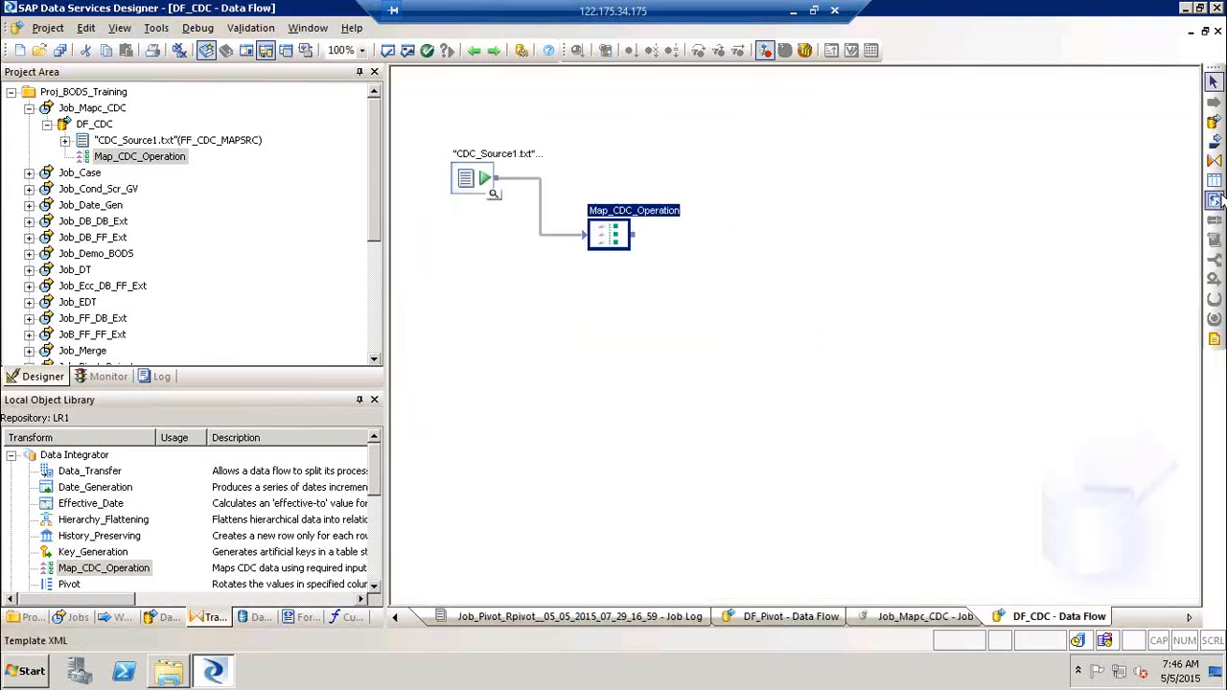
left_click(771, 299)
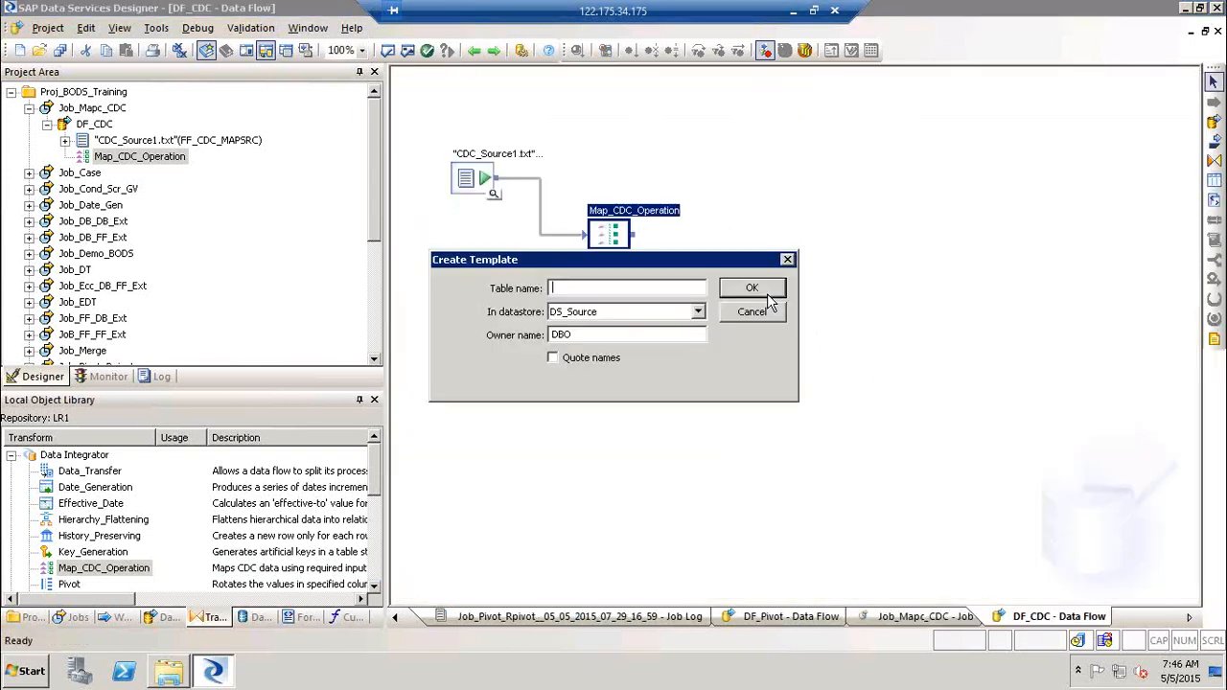
type("CDC_Tableq")
key("BackSpace")
key("Tab")
key("Down")
left_click(757, 295)
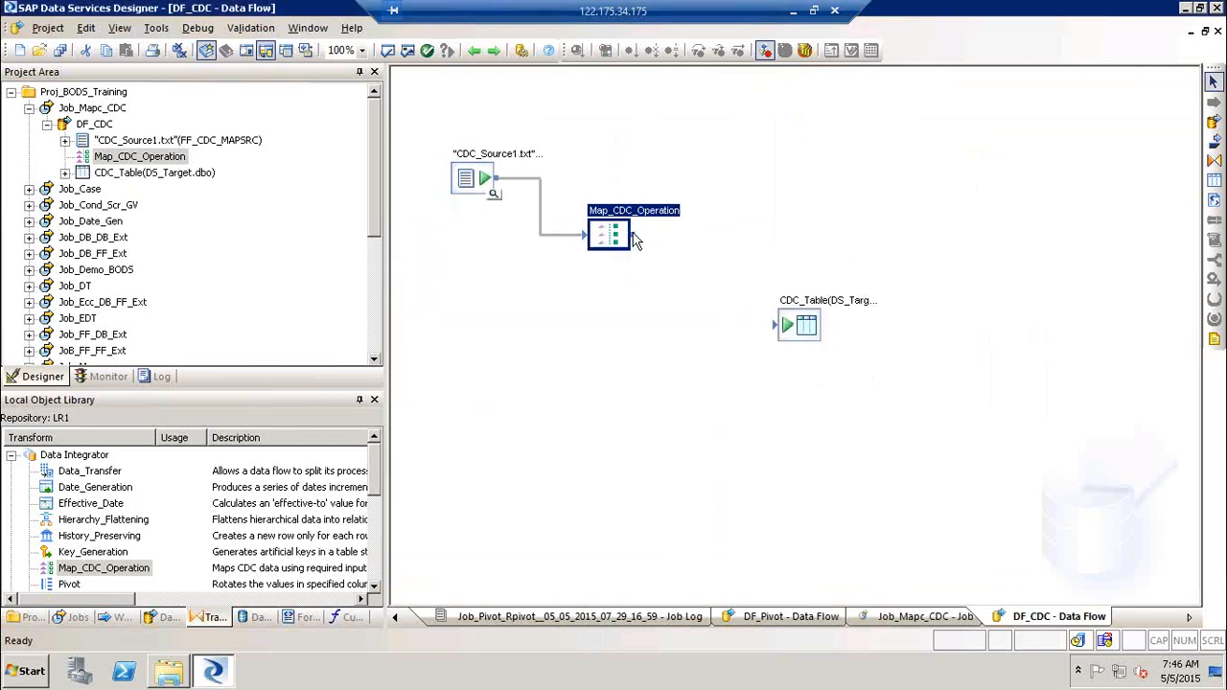
left_click_drag(782, 334, 778, 329)
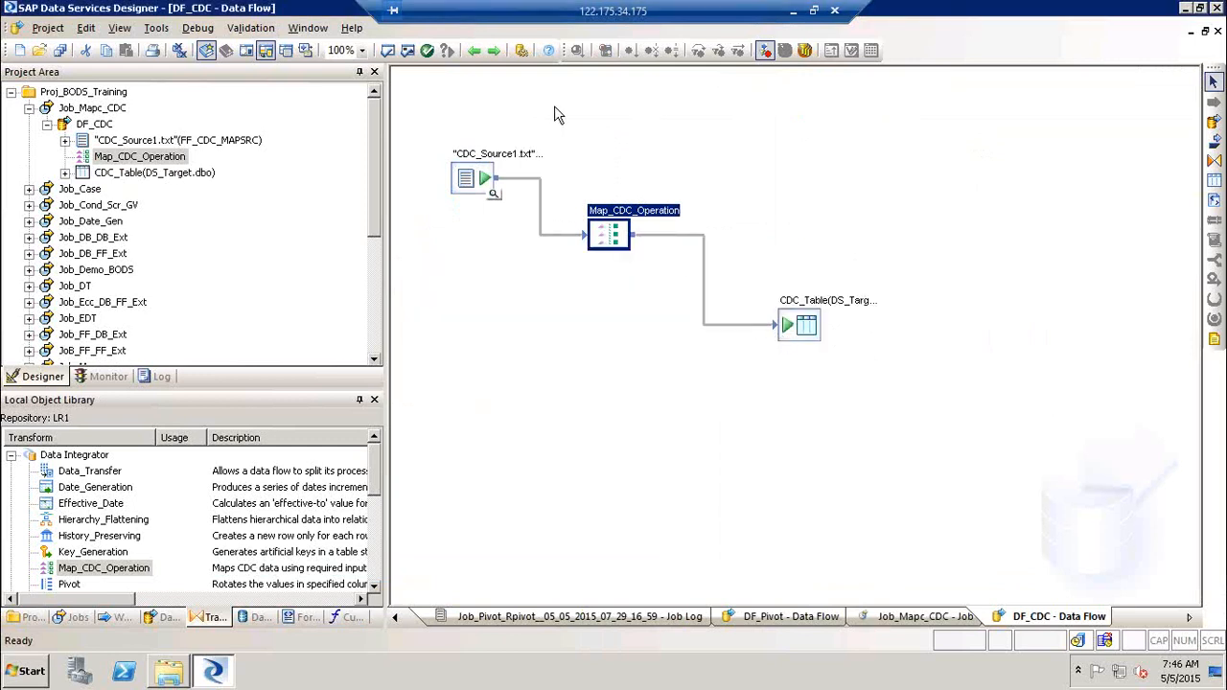
Step: Validate the objects in DF_CDC and execute Job_Mapc_CDC
left_click(410, 54)
left_click(797, 334)
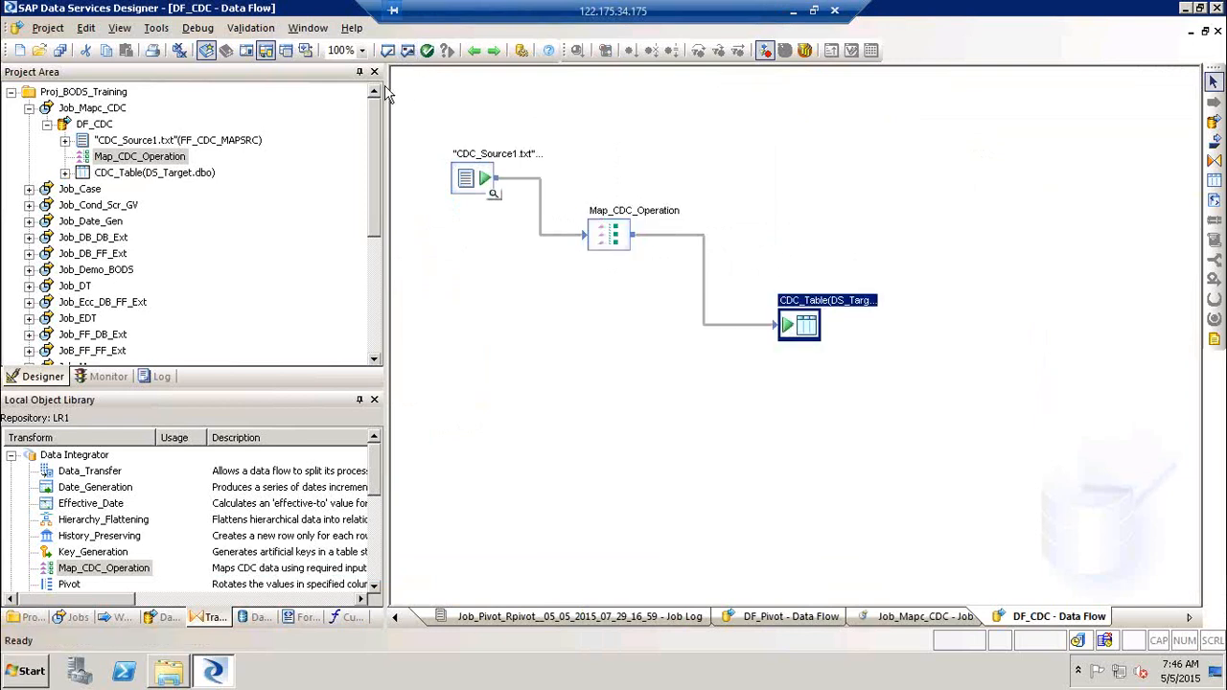
left_click(104, 109)
right_click(104, 108)
left_click(144, 117)
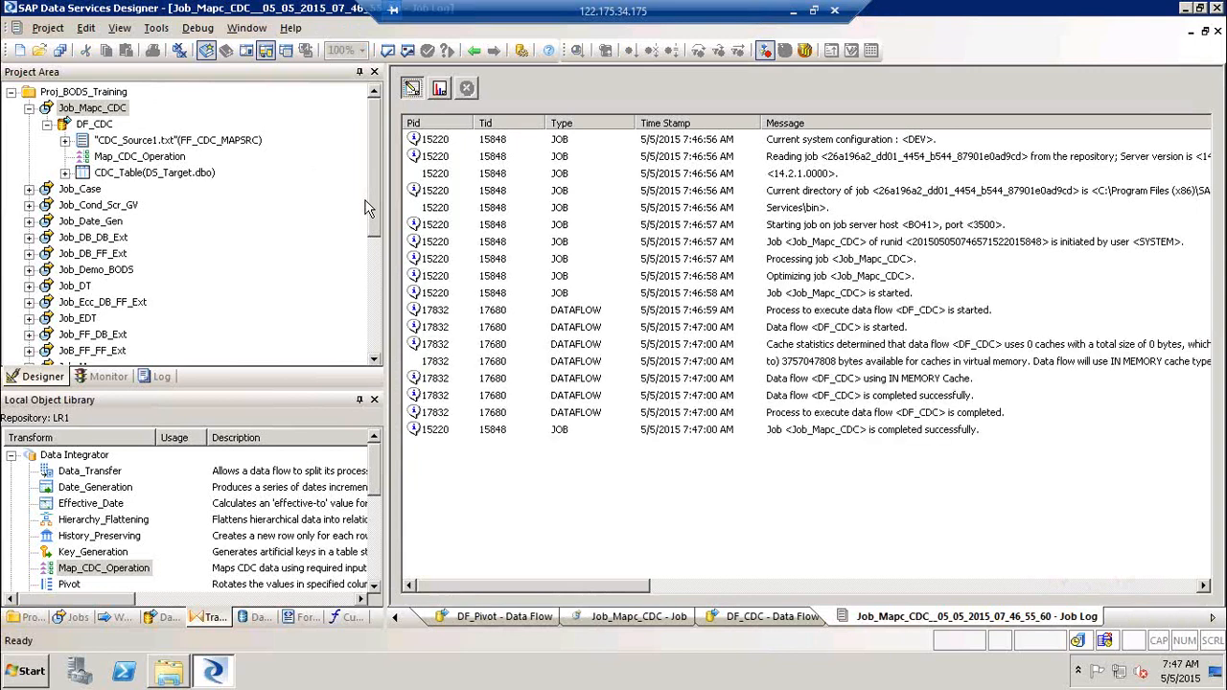
Step: Open DF_CDC and display the data of the CDC_Table target beside the data of the CDC_Source1.txt source
left_click(94, 124)
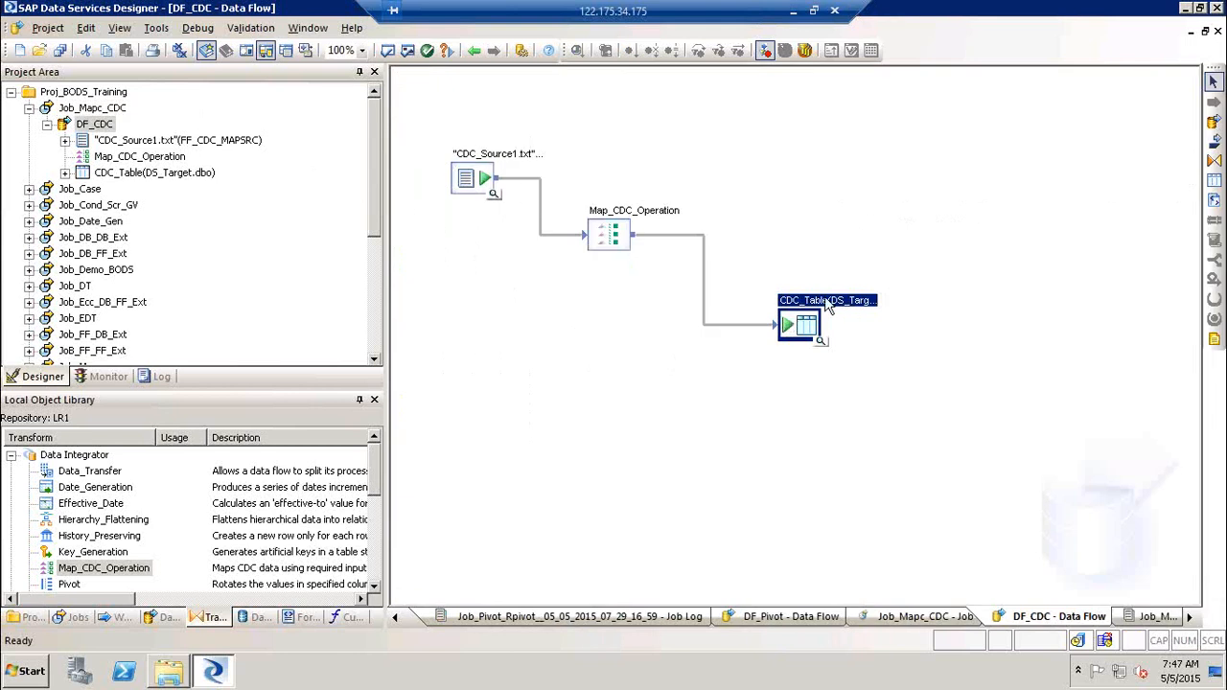
double_click(820, 303)
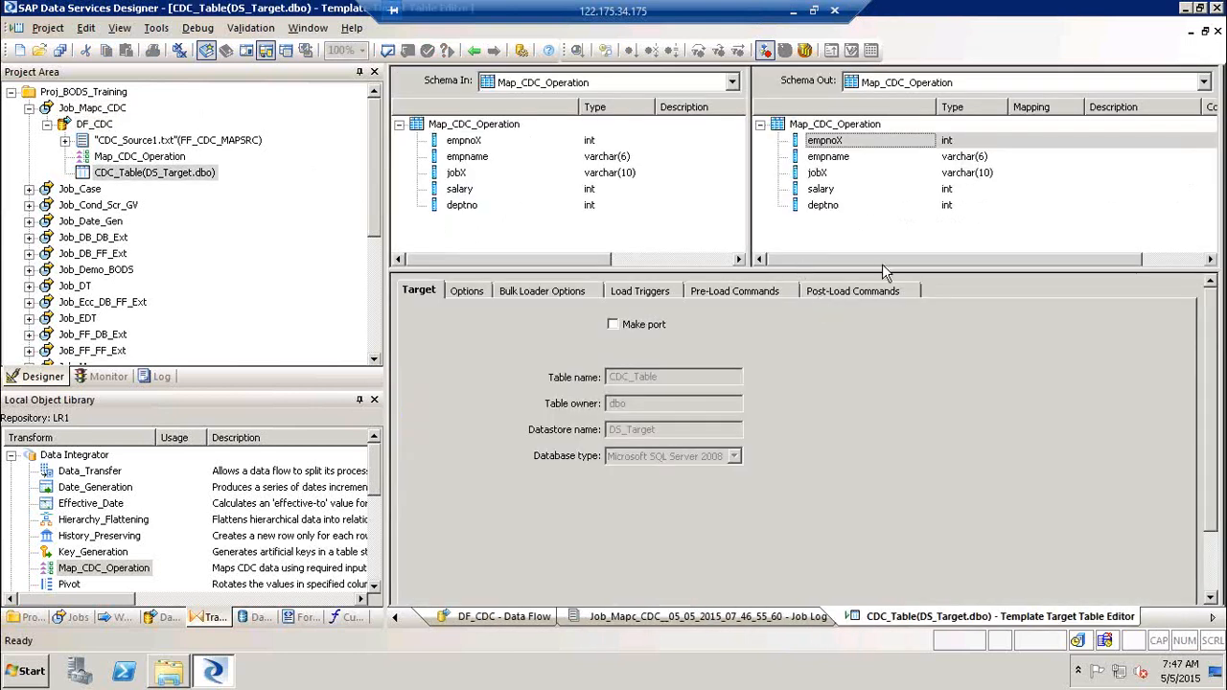
left_click(473, 50)
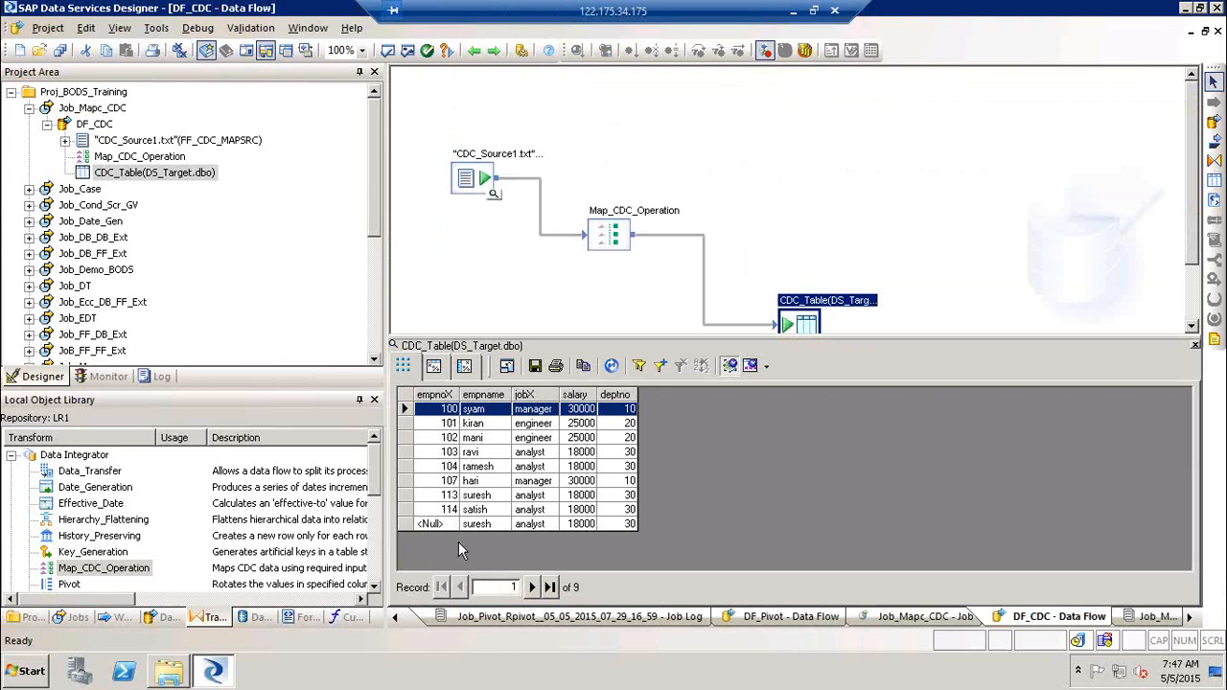
left_click(494, 193)
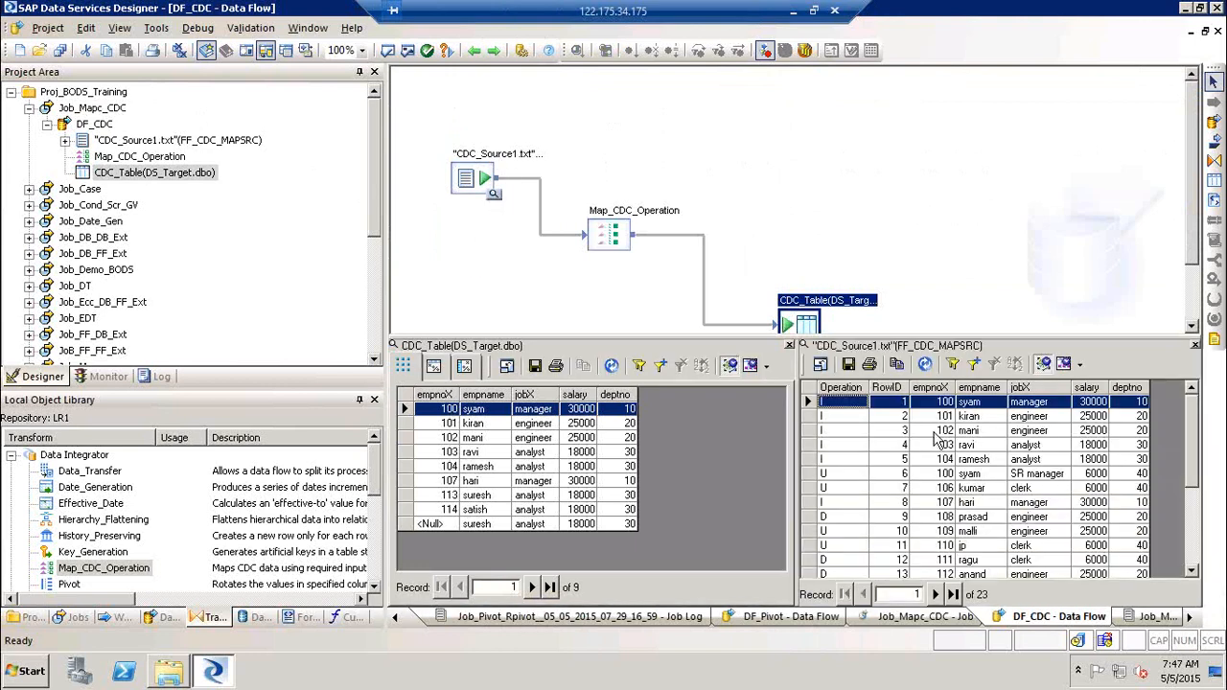
Step: Filter the CDC_Source1.txt data to rows where Operation = I and compare them with the rows in CDC_Table
right_click(842, 410)
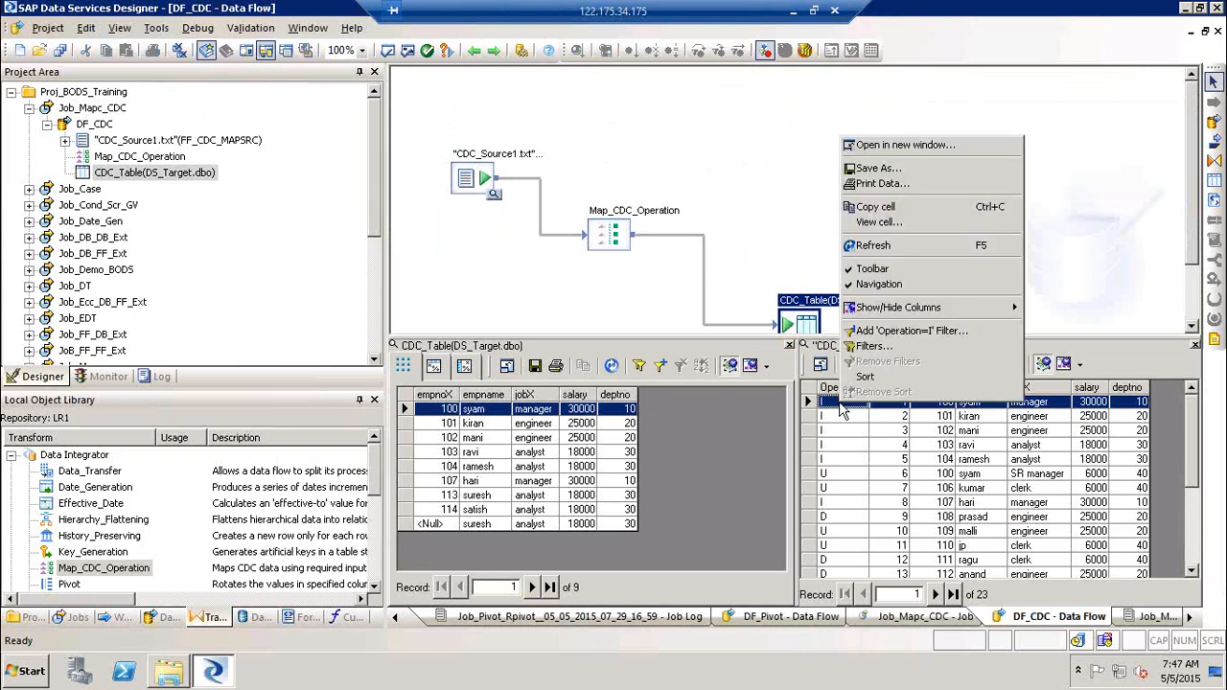
left_click(934, 337)
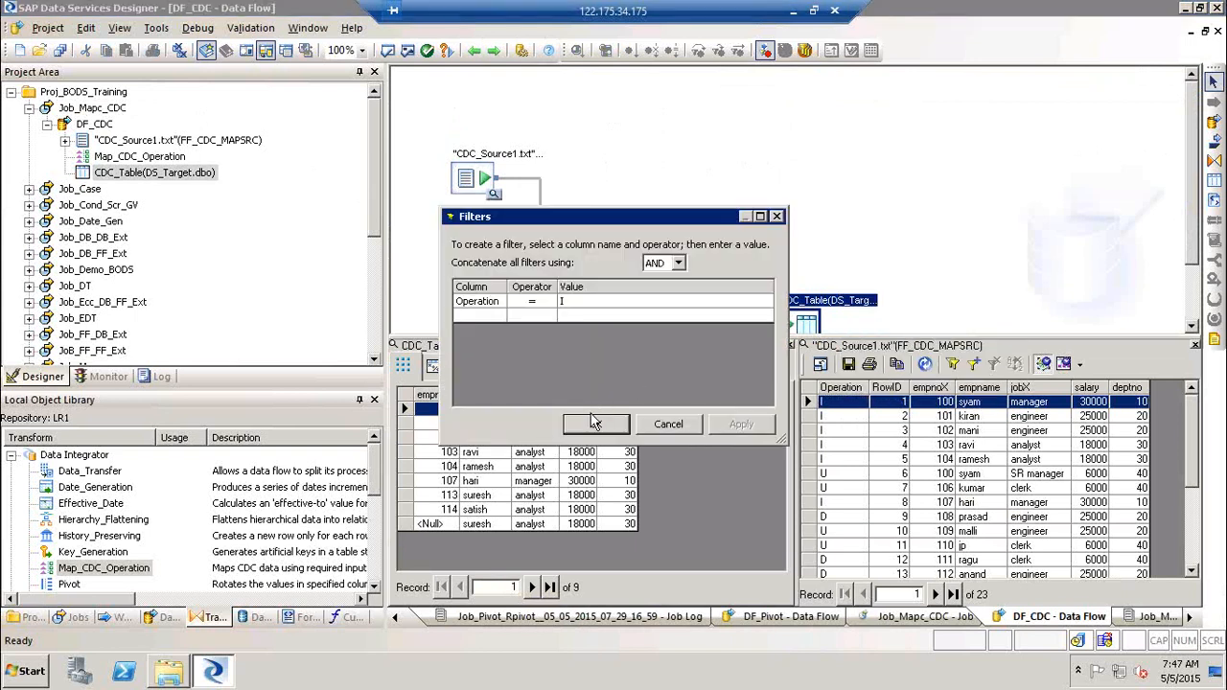
left_click(594, 422)
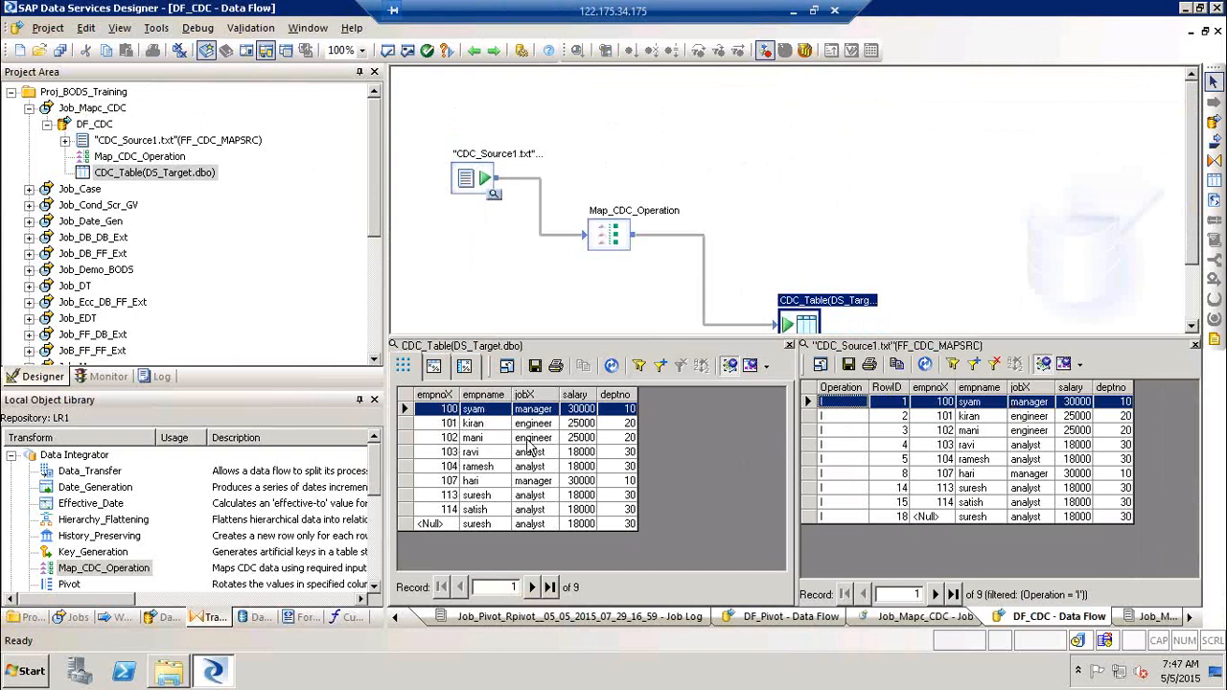
left_click(484, 188)
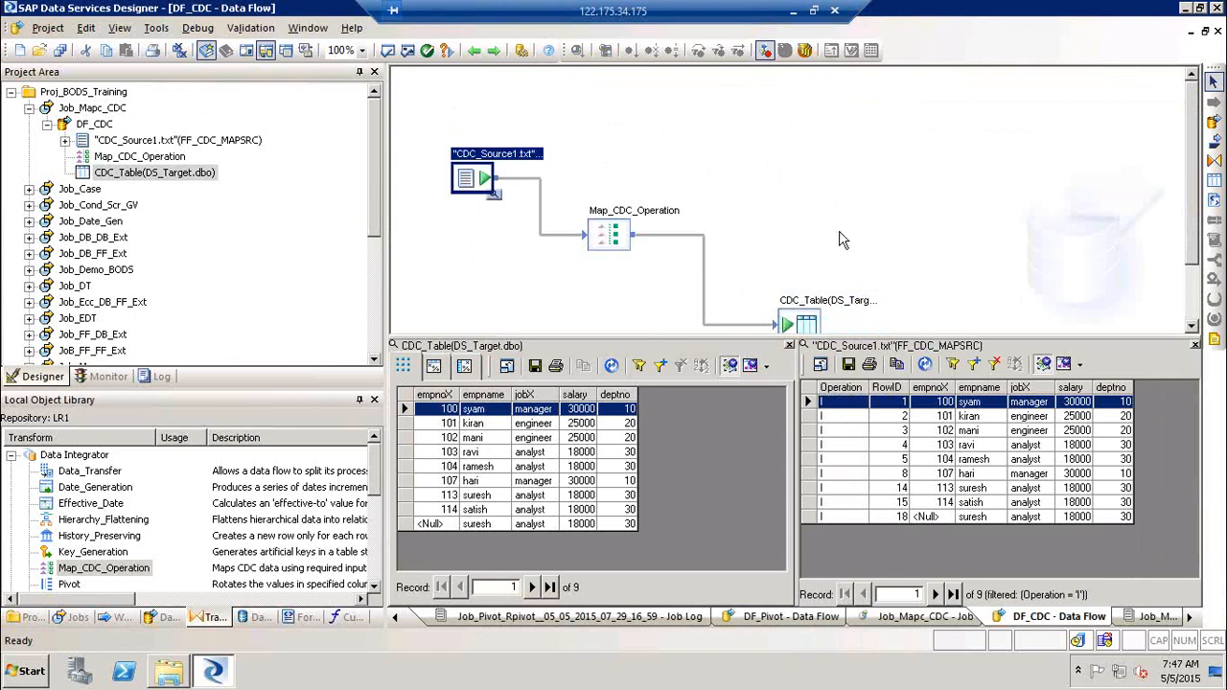
left_click(808, 328)
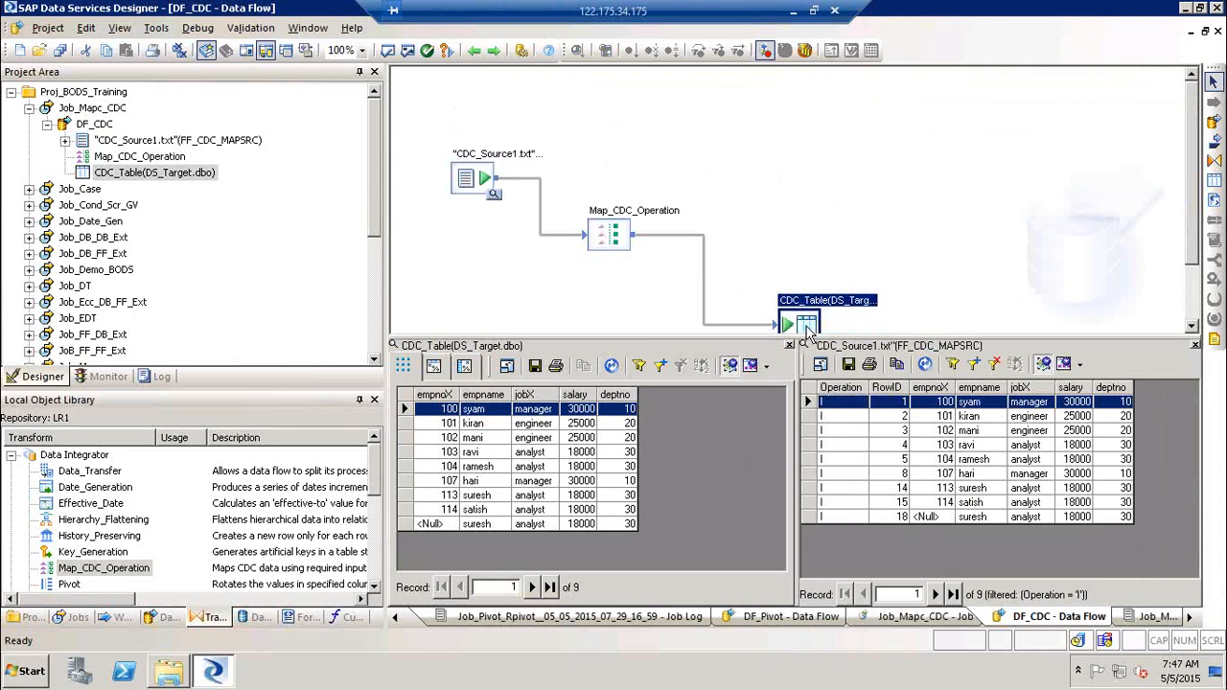
left_click(484, 199)
left_click(623, 256)
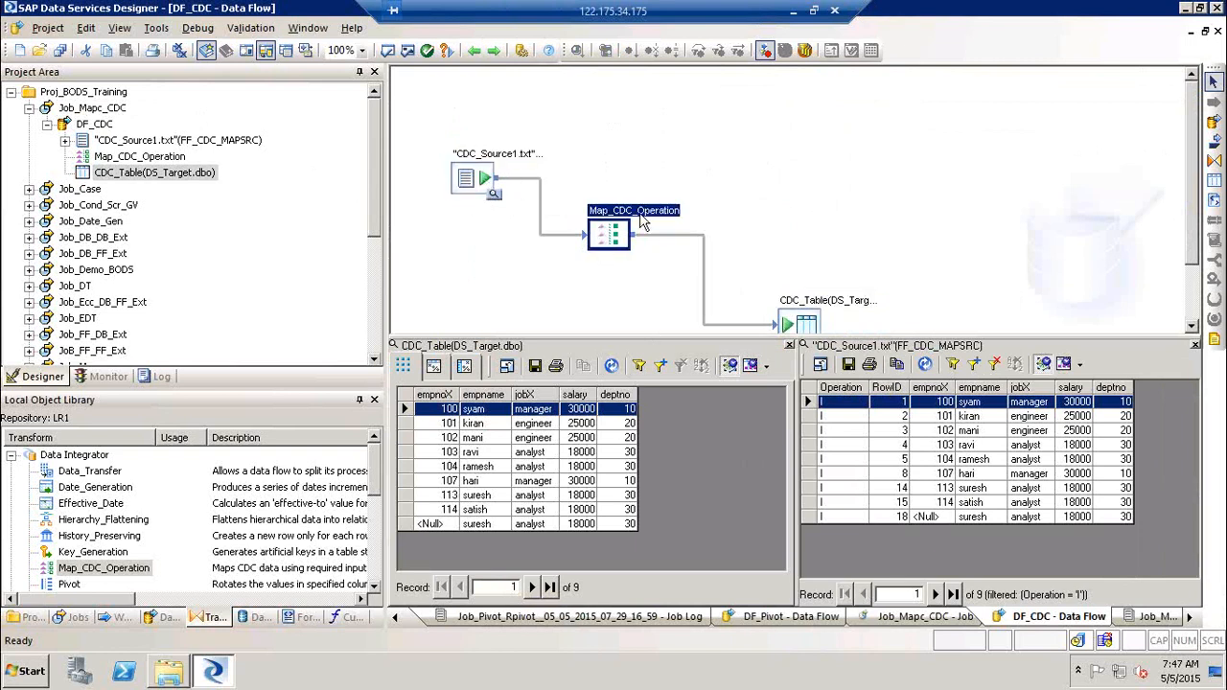
left_click(803, 324)
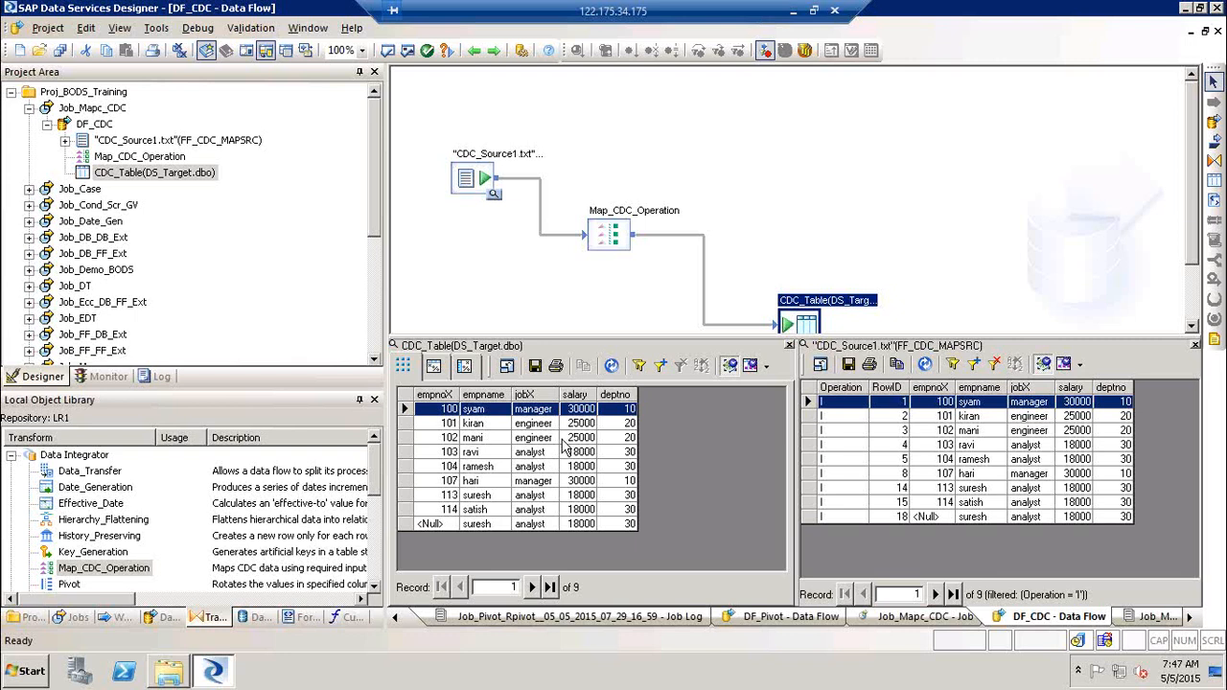
Step: Close the CDC_Table and CDC_Source1.txt data views and collapse DF_CDC in the project tree
left_click(790, 345)
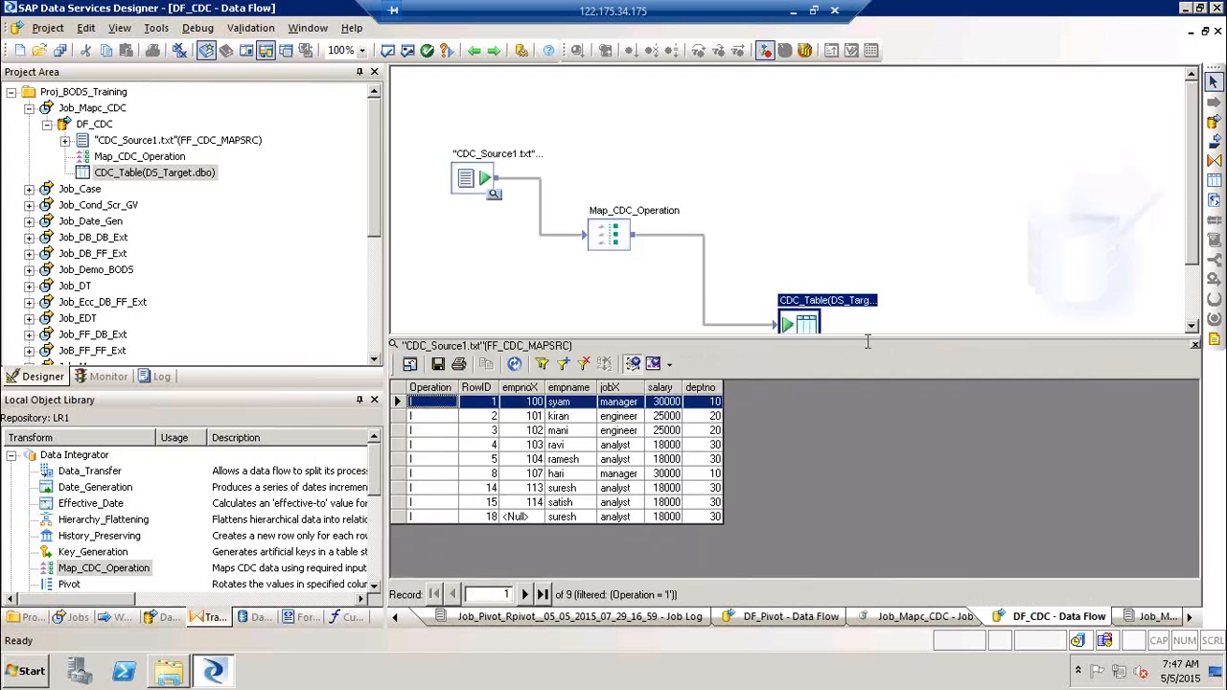
left_click(1194, 345)
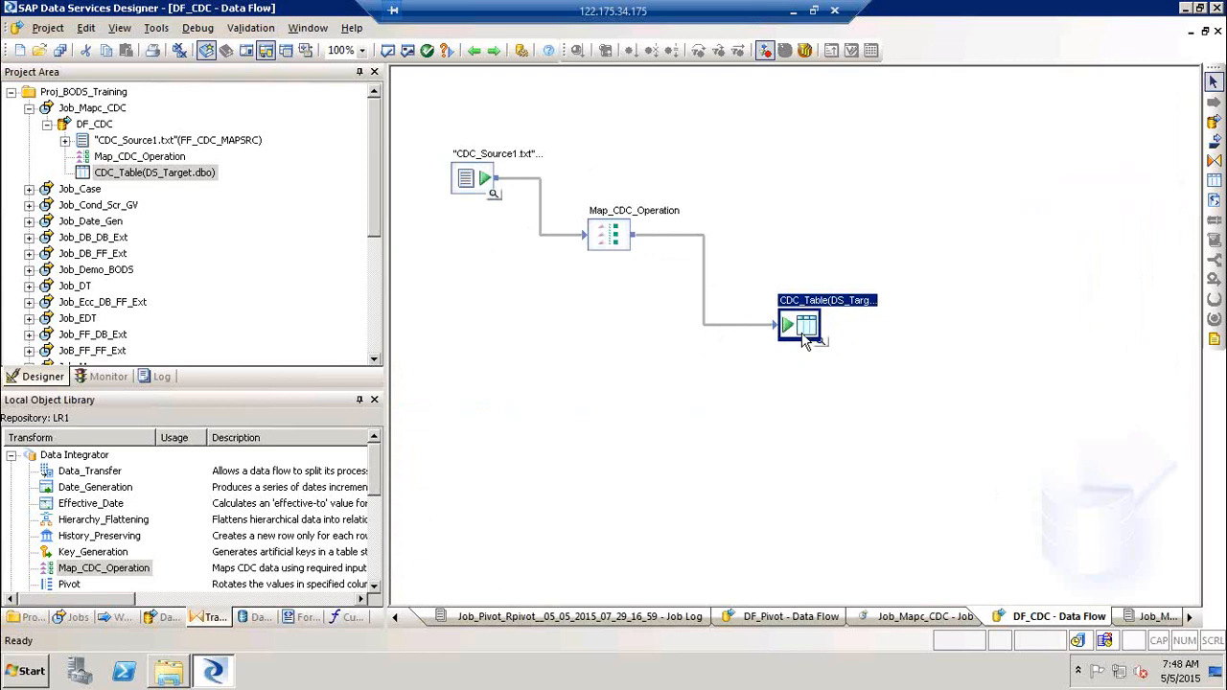
left_click(47, 124)
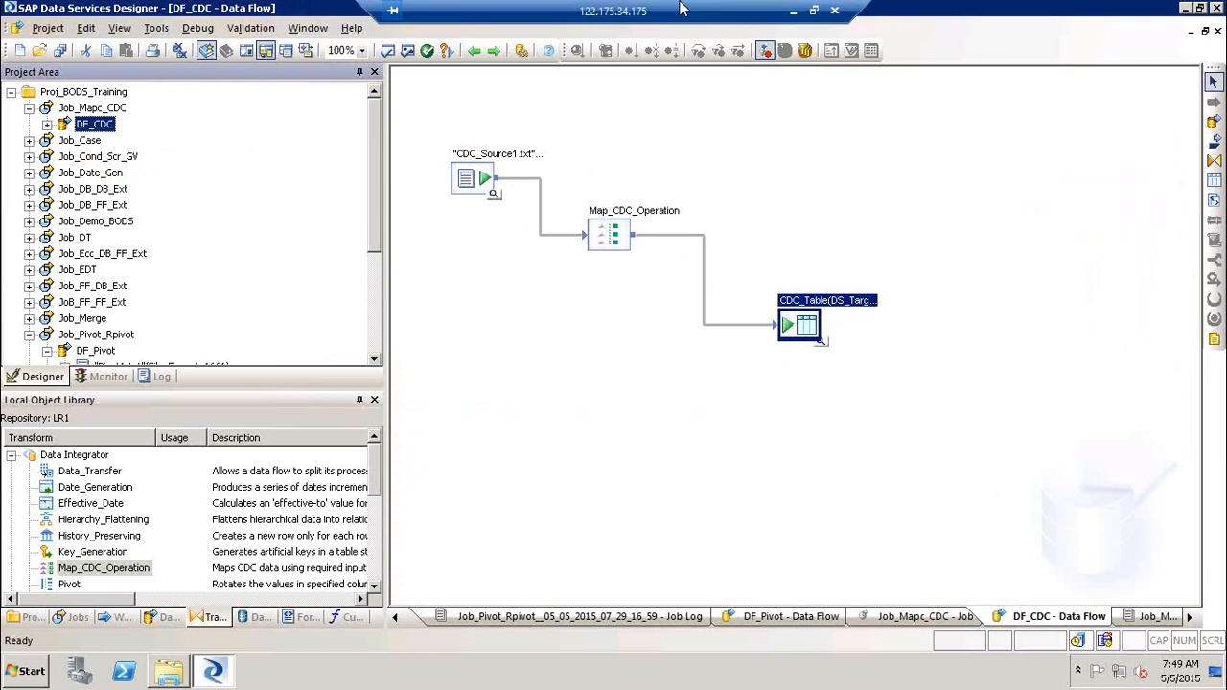
left_click(1189, 13)
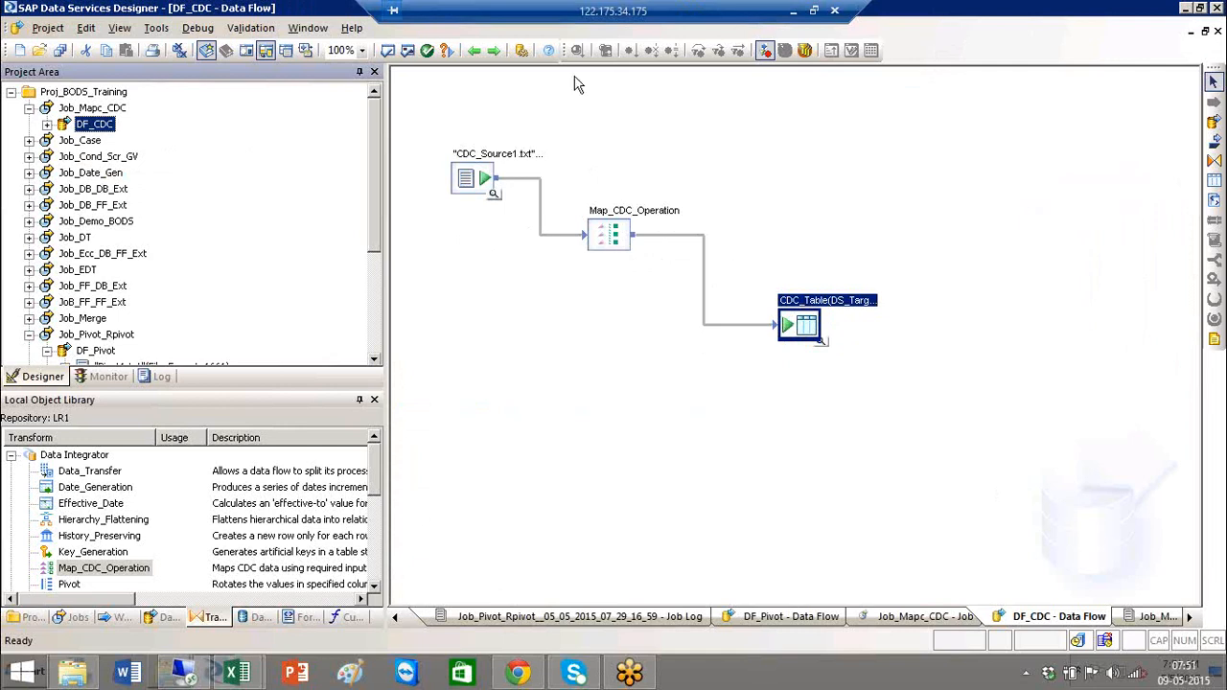
left_click(650, 343)
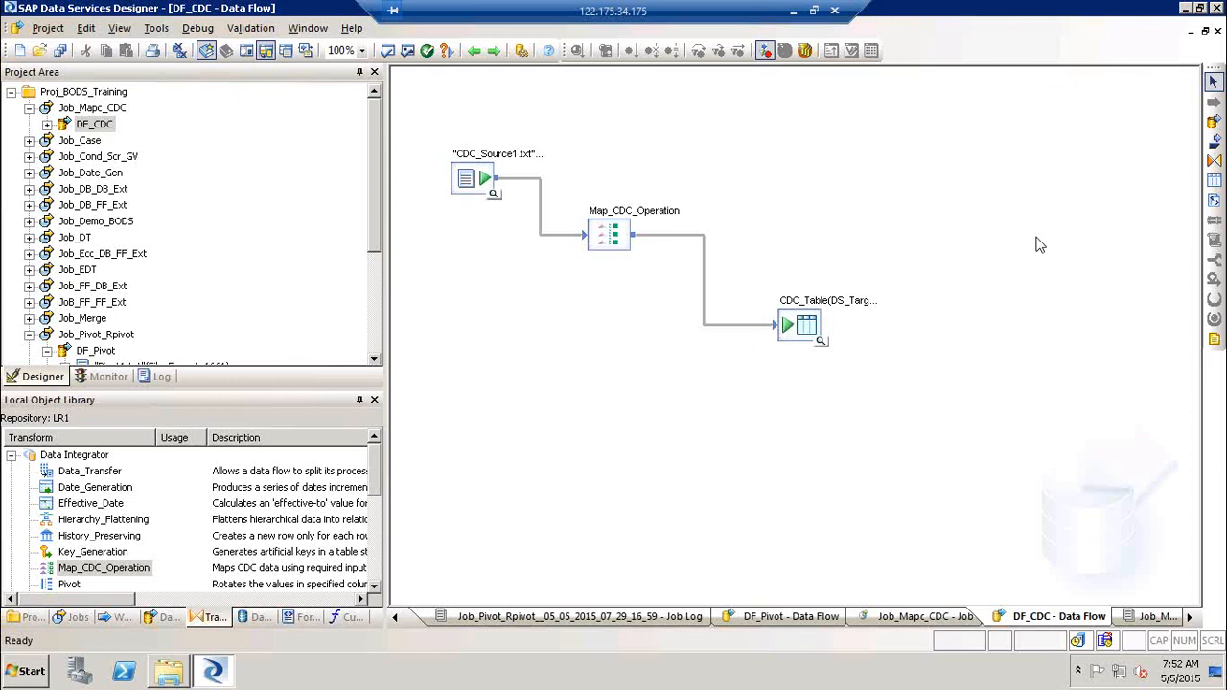
left_click(660, 365)
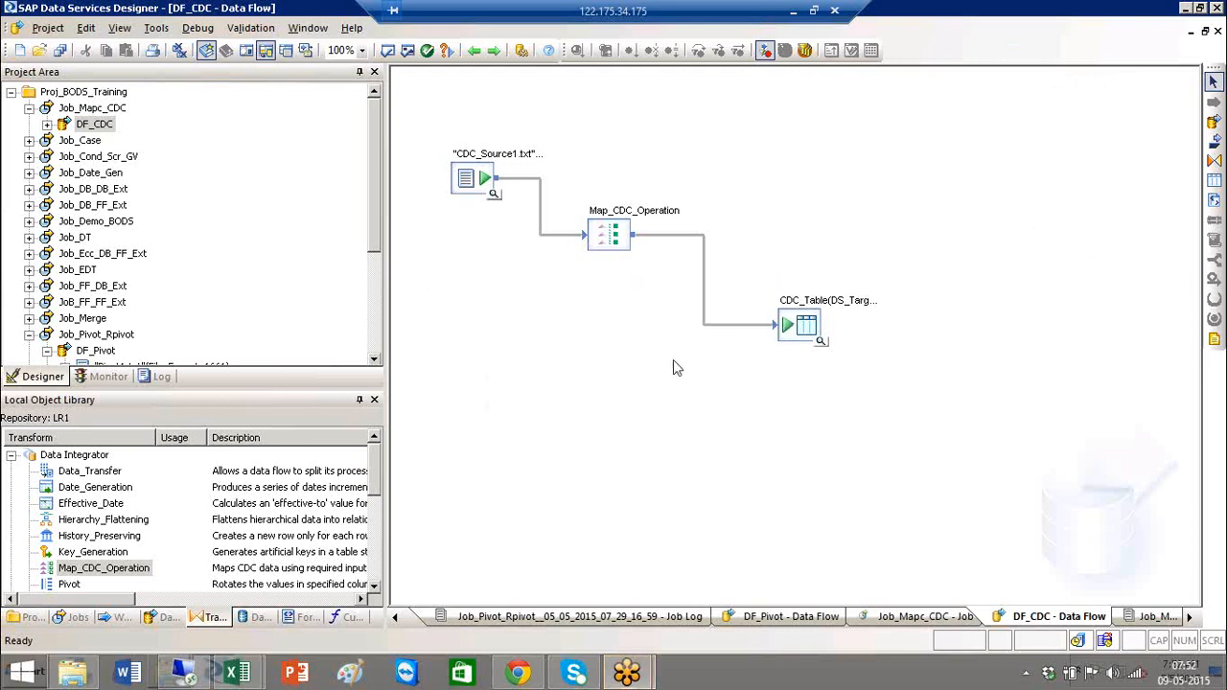